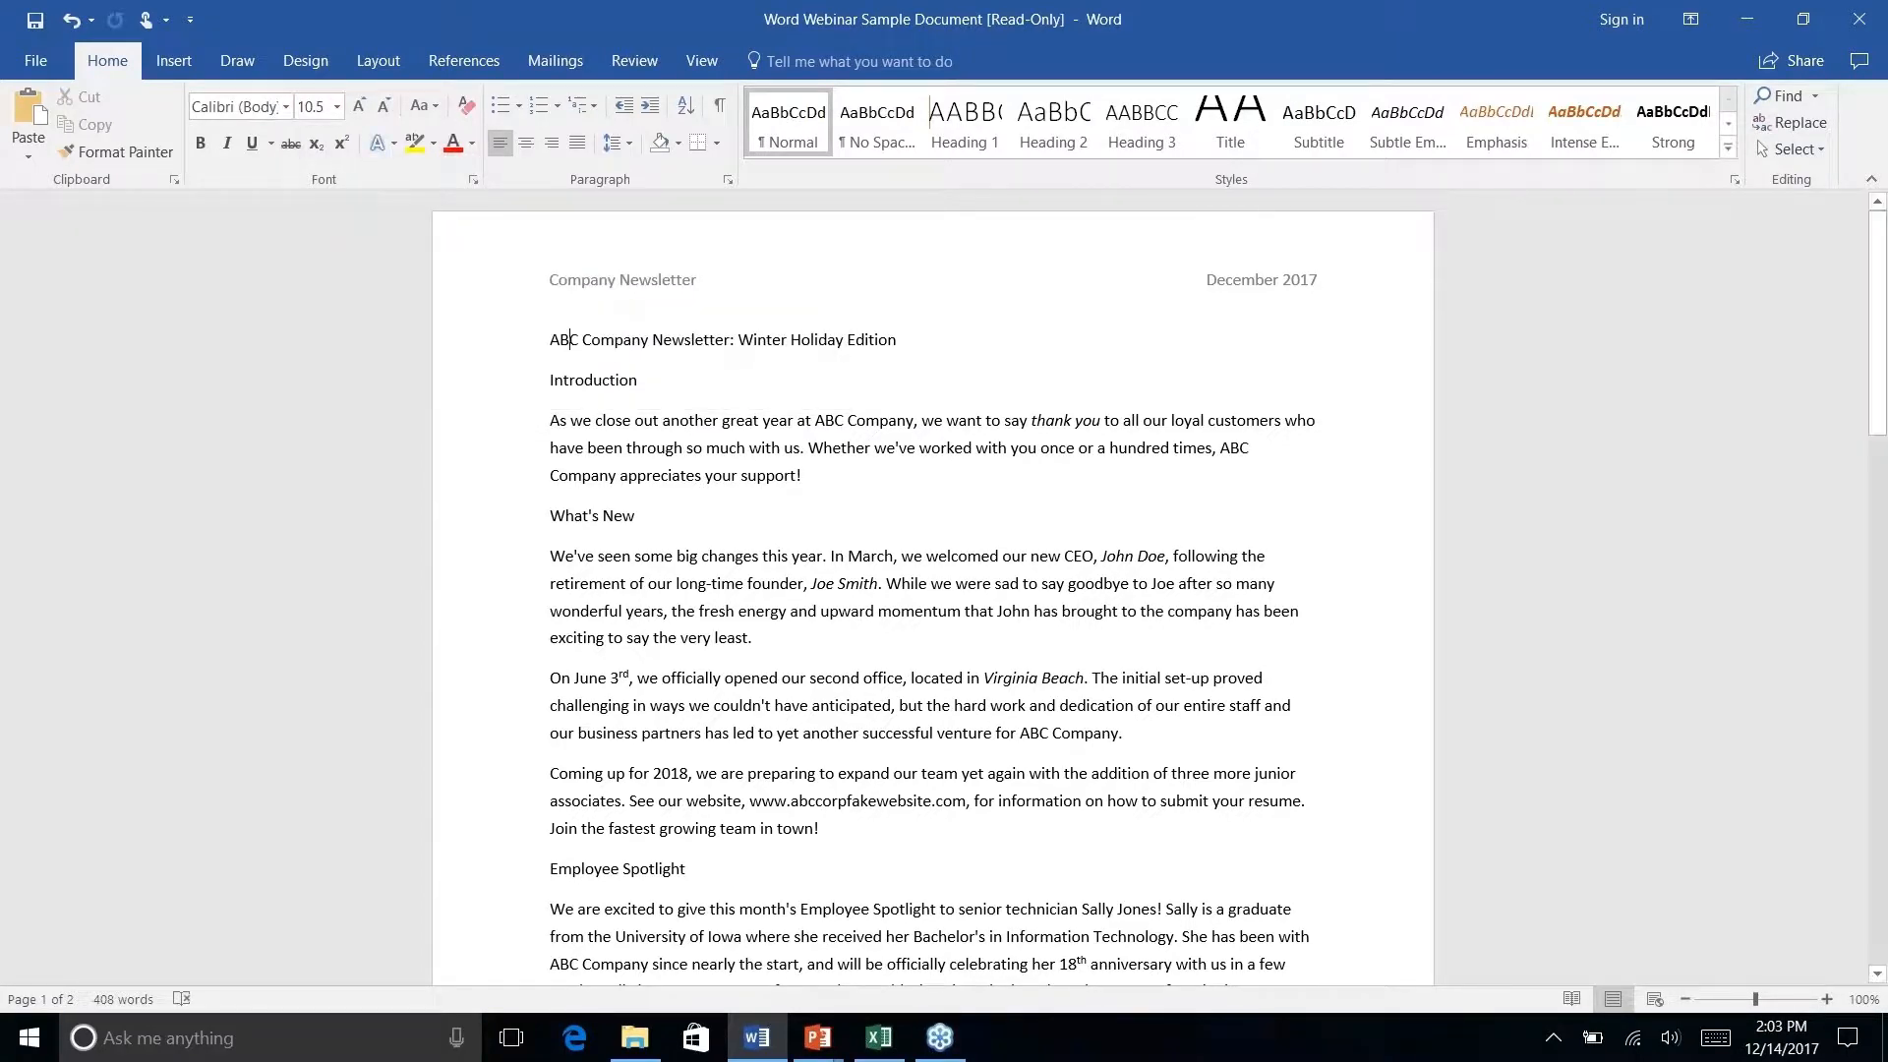
# Move the Quick Access Toolbar so that it shows below the ribbon.
pyautogui.rightClick(489, 141)
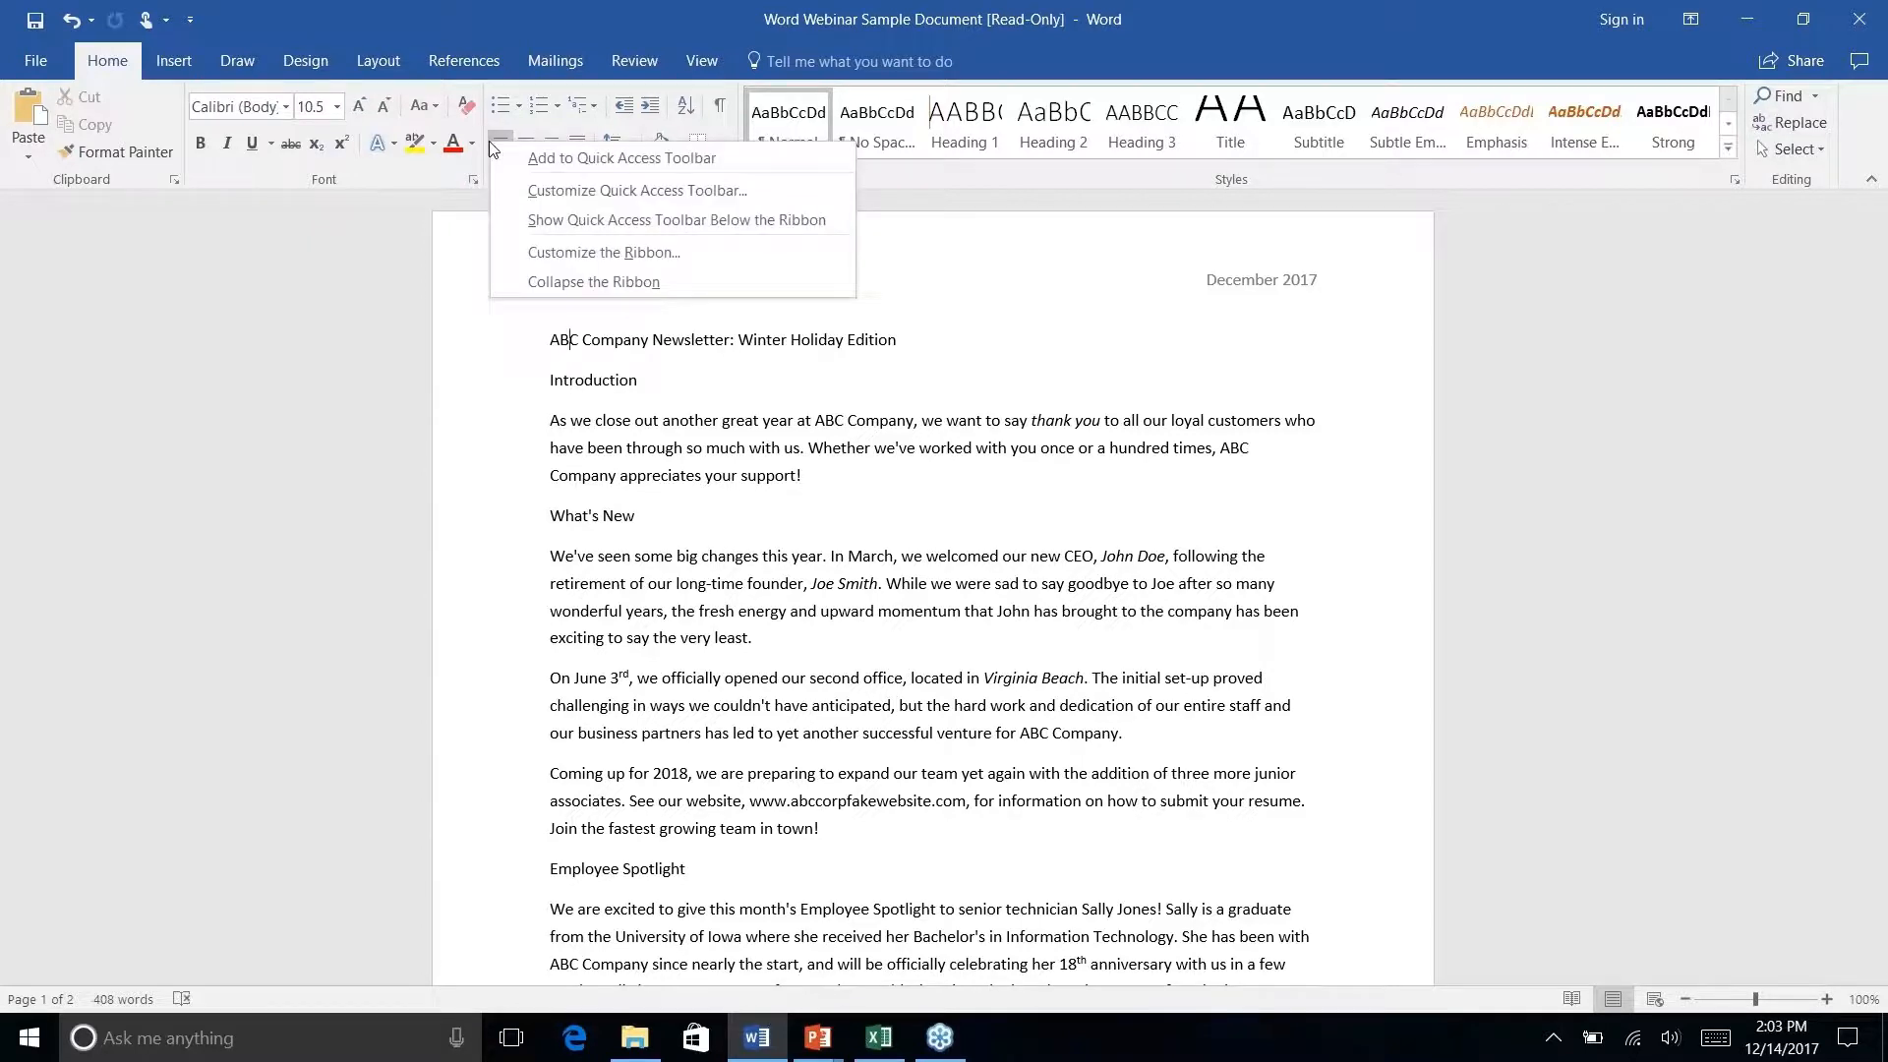
pyautogui.click(643, 221)
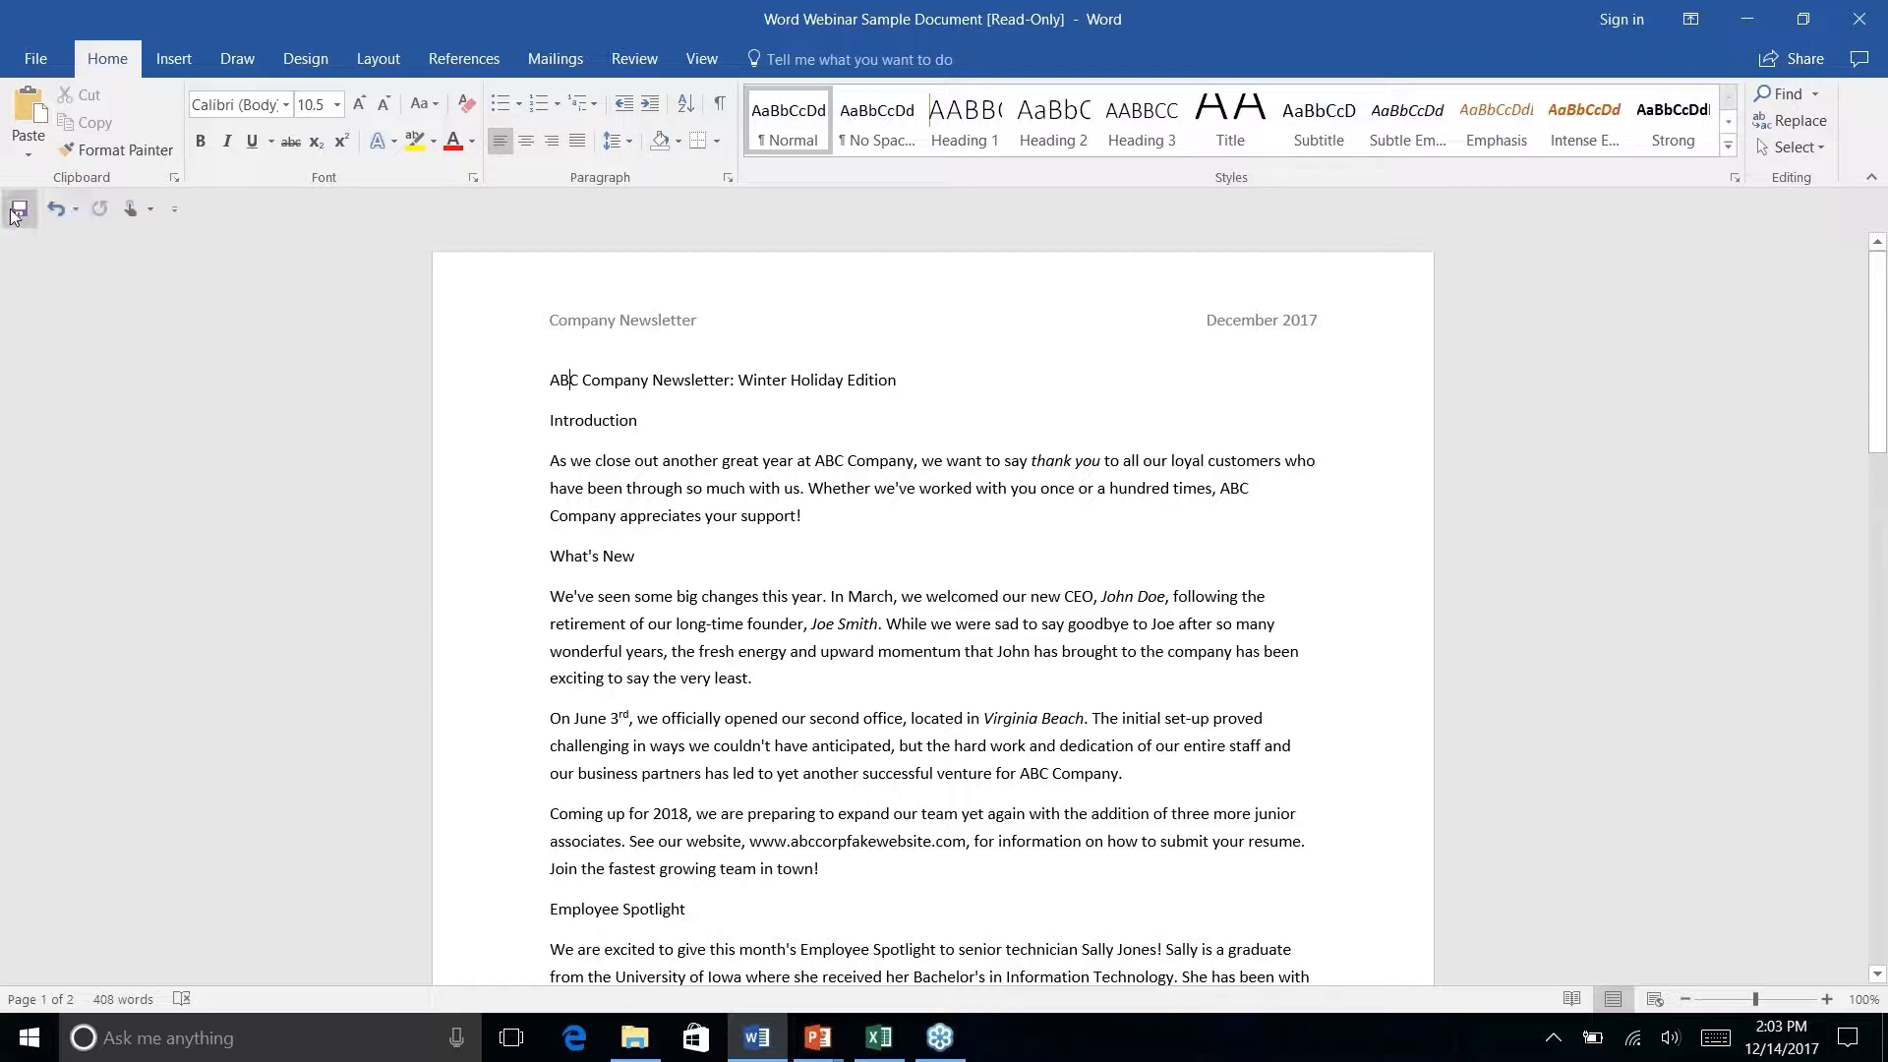
pyautogui.rightClick(498, 148)
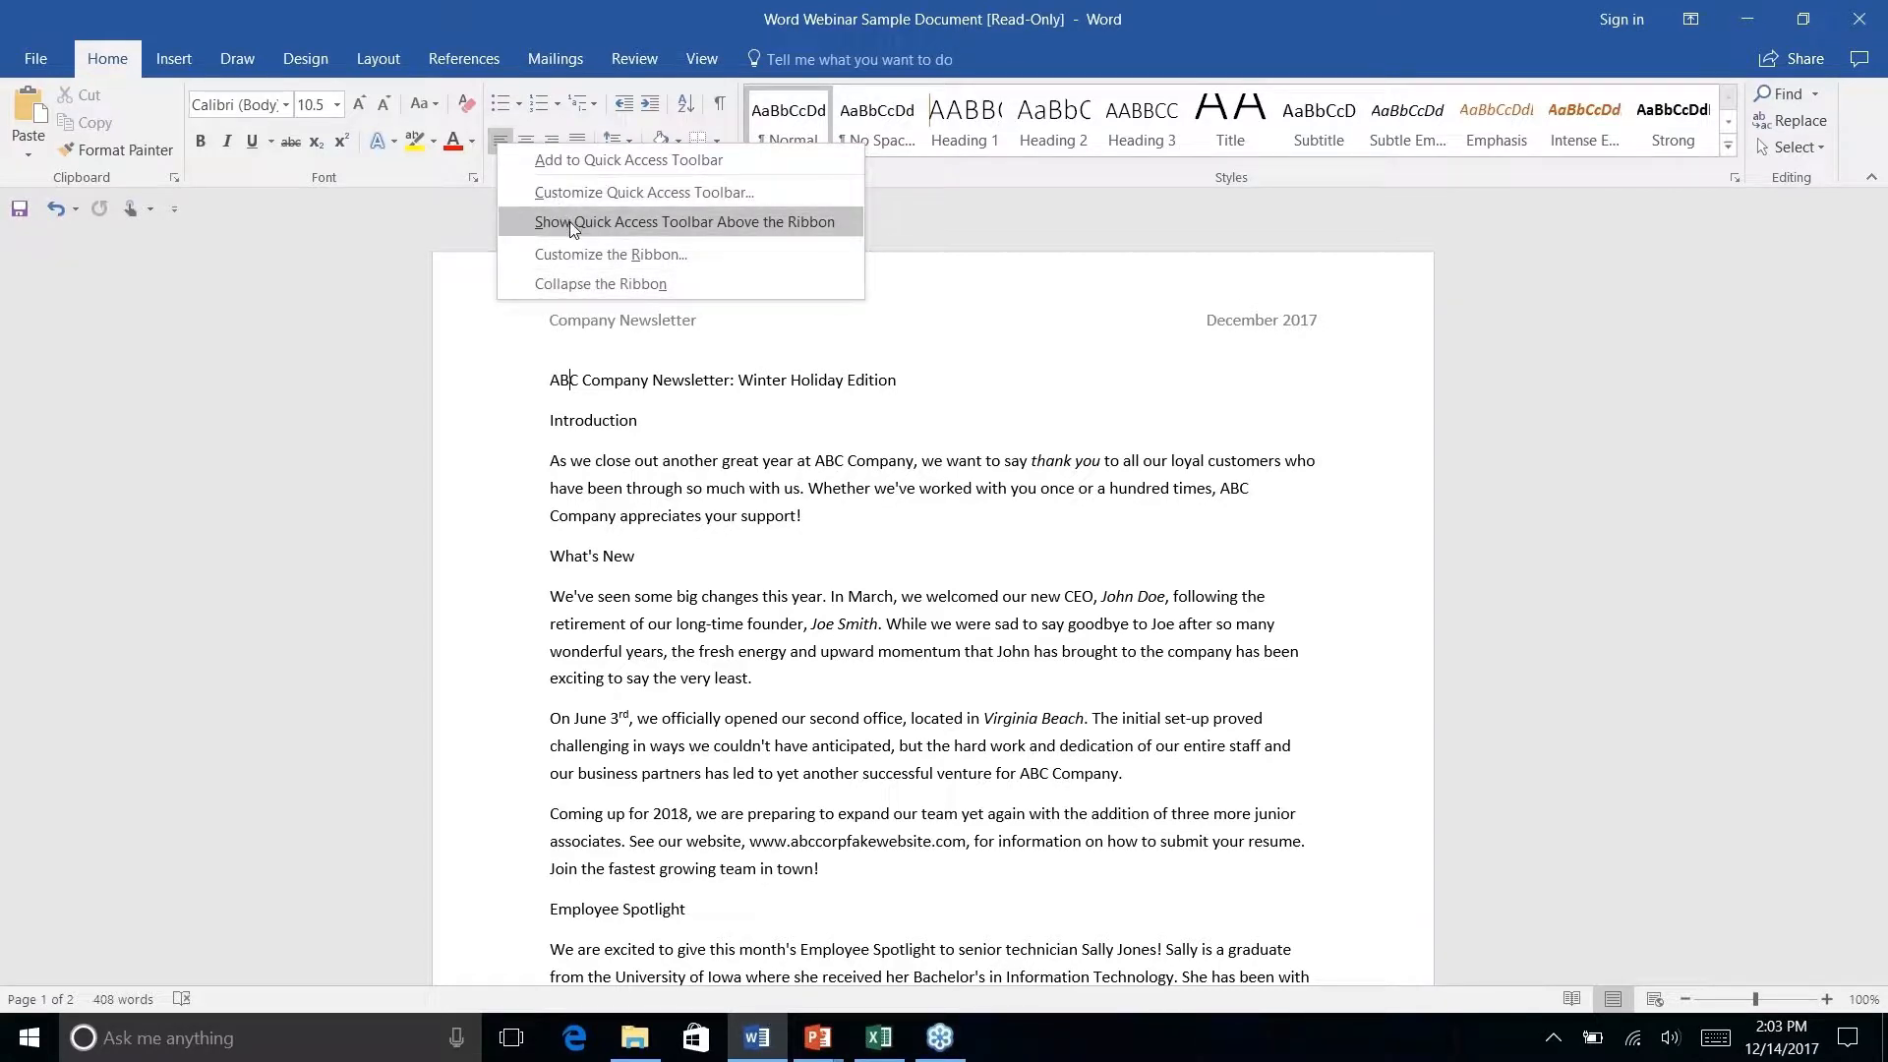
pyautogui.click(232, 207)
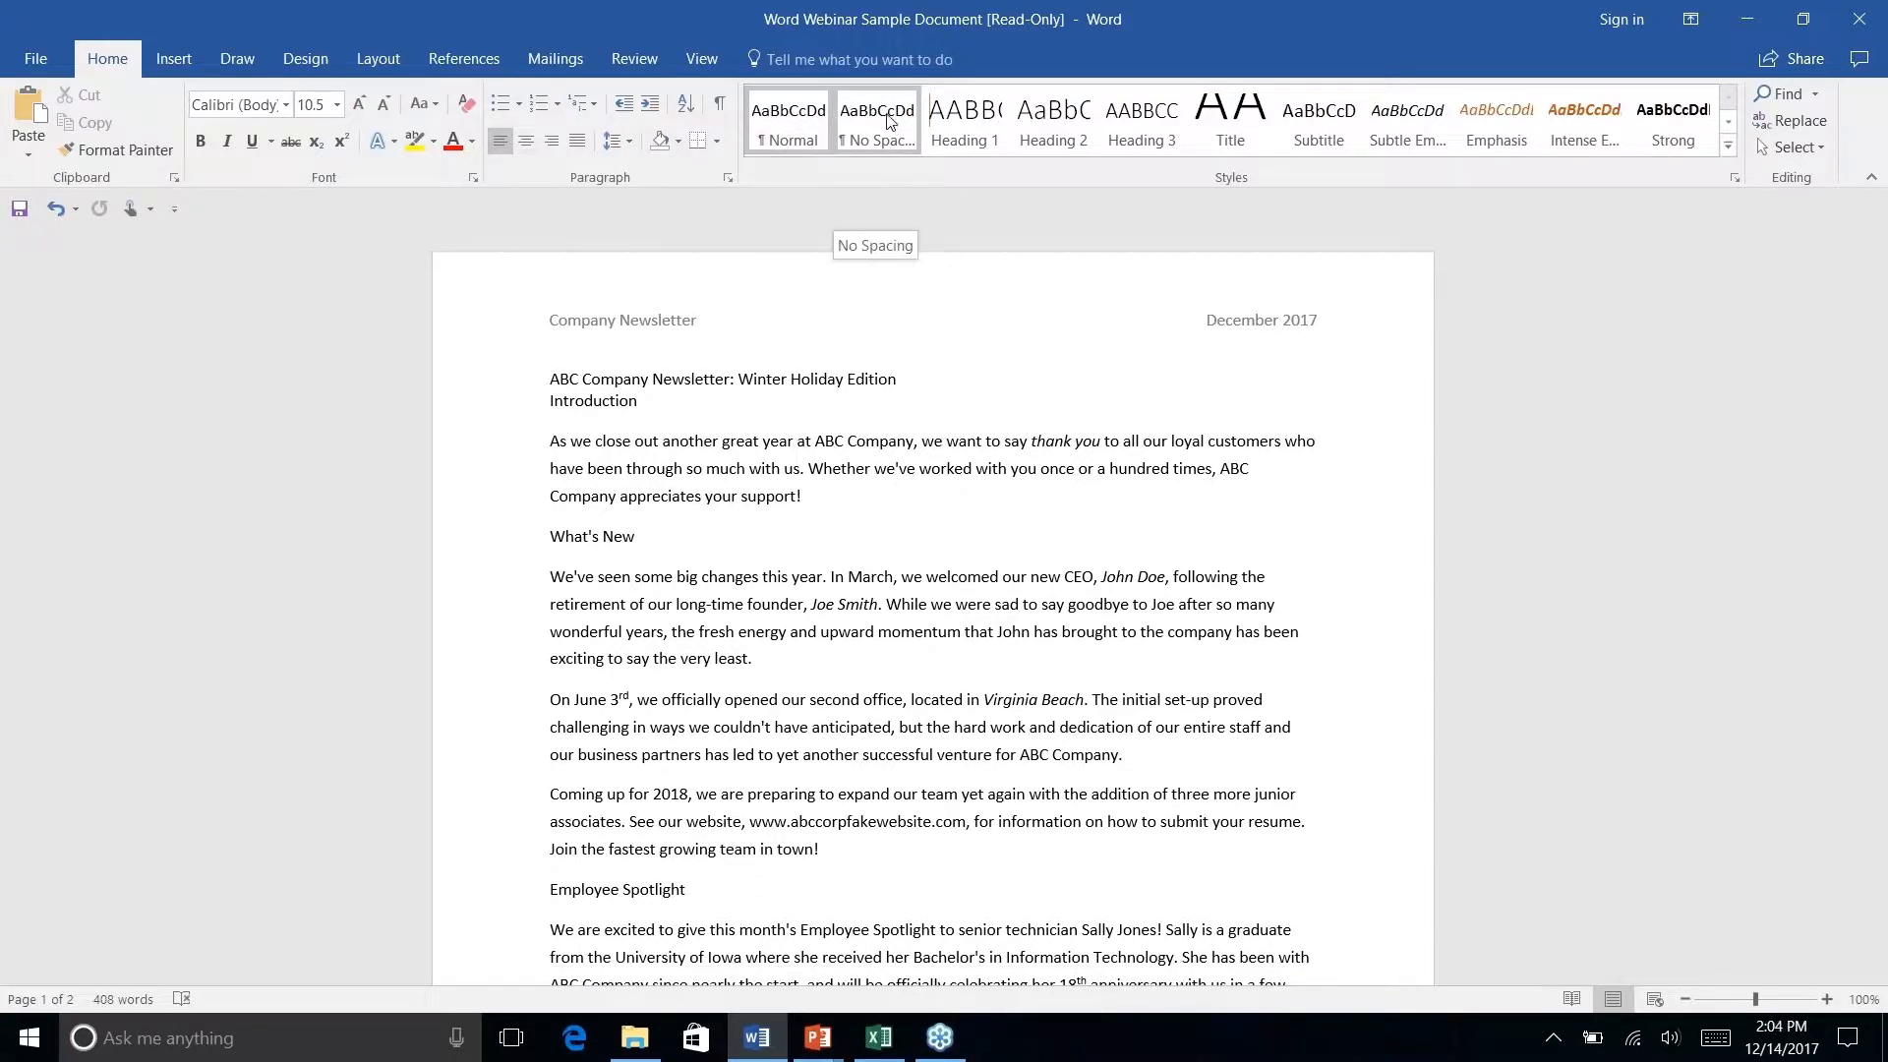
pyautogui.rightClick(1228, 129)
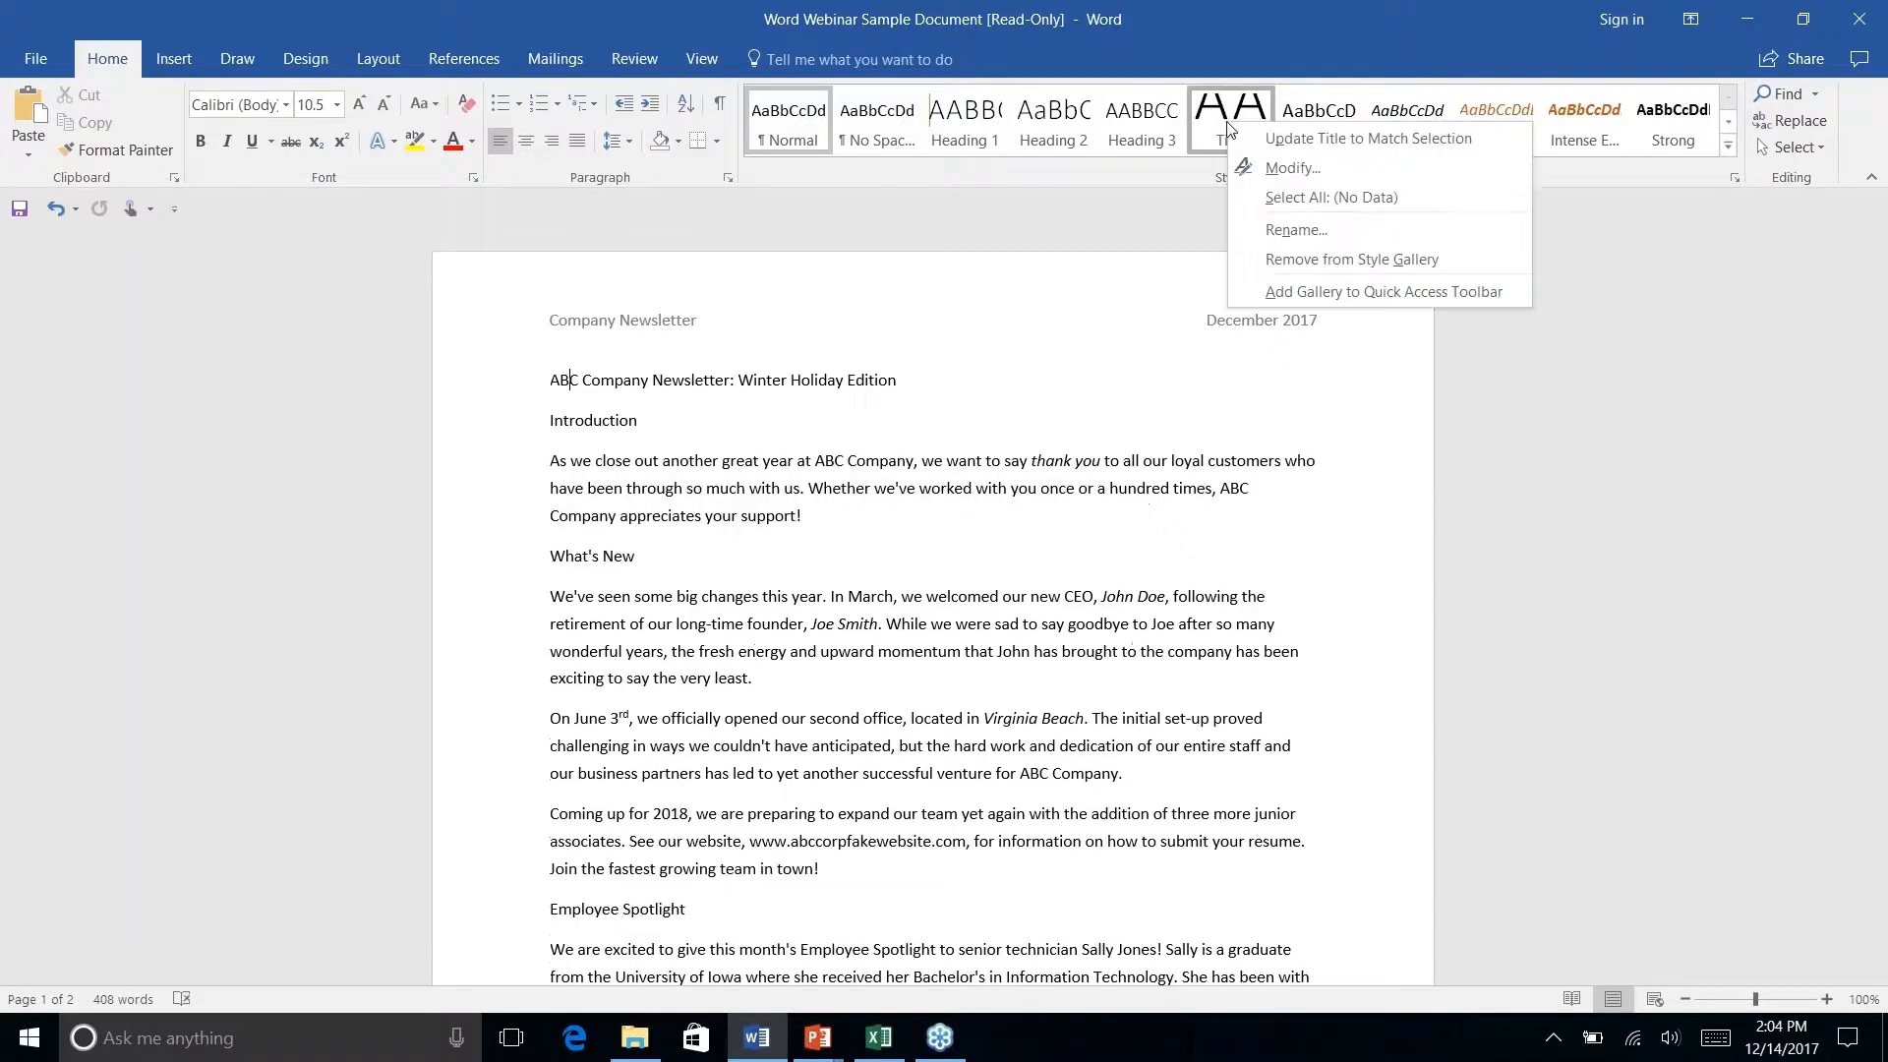
pyautogui.click(1308, 173)
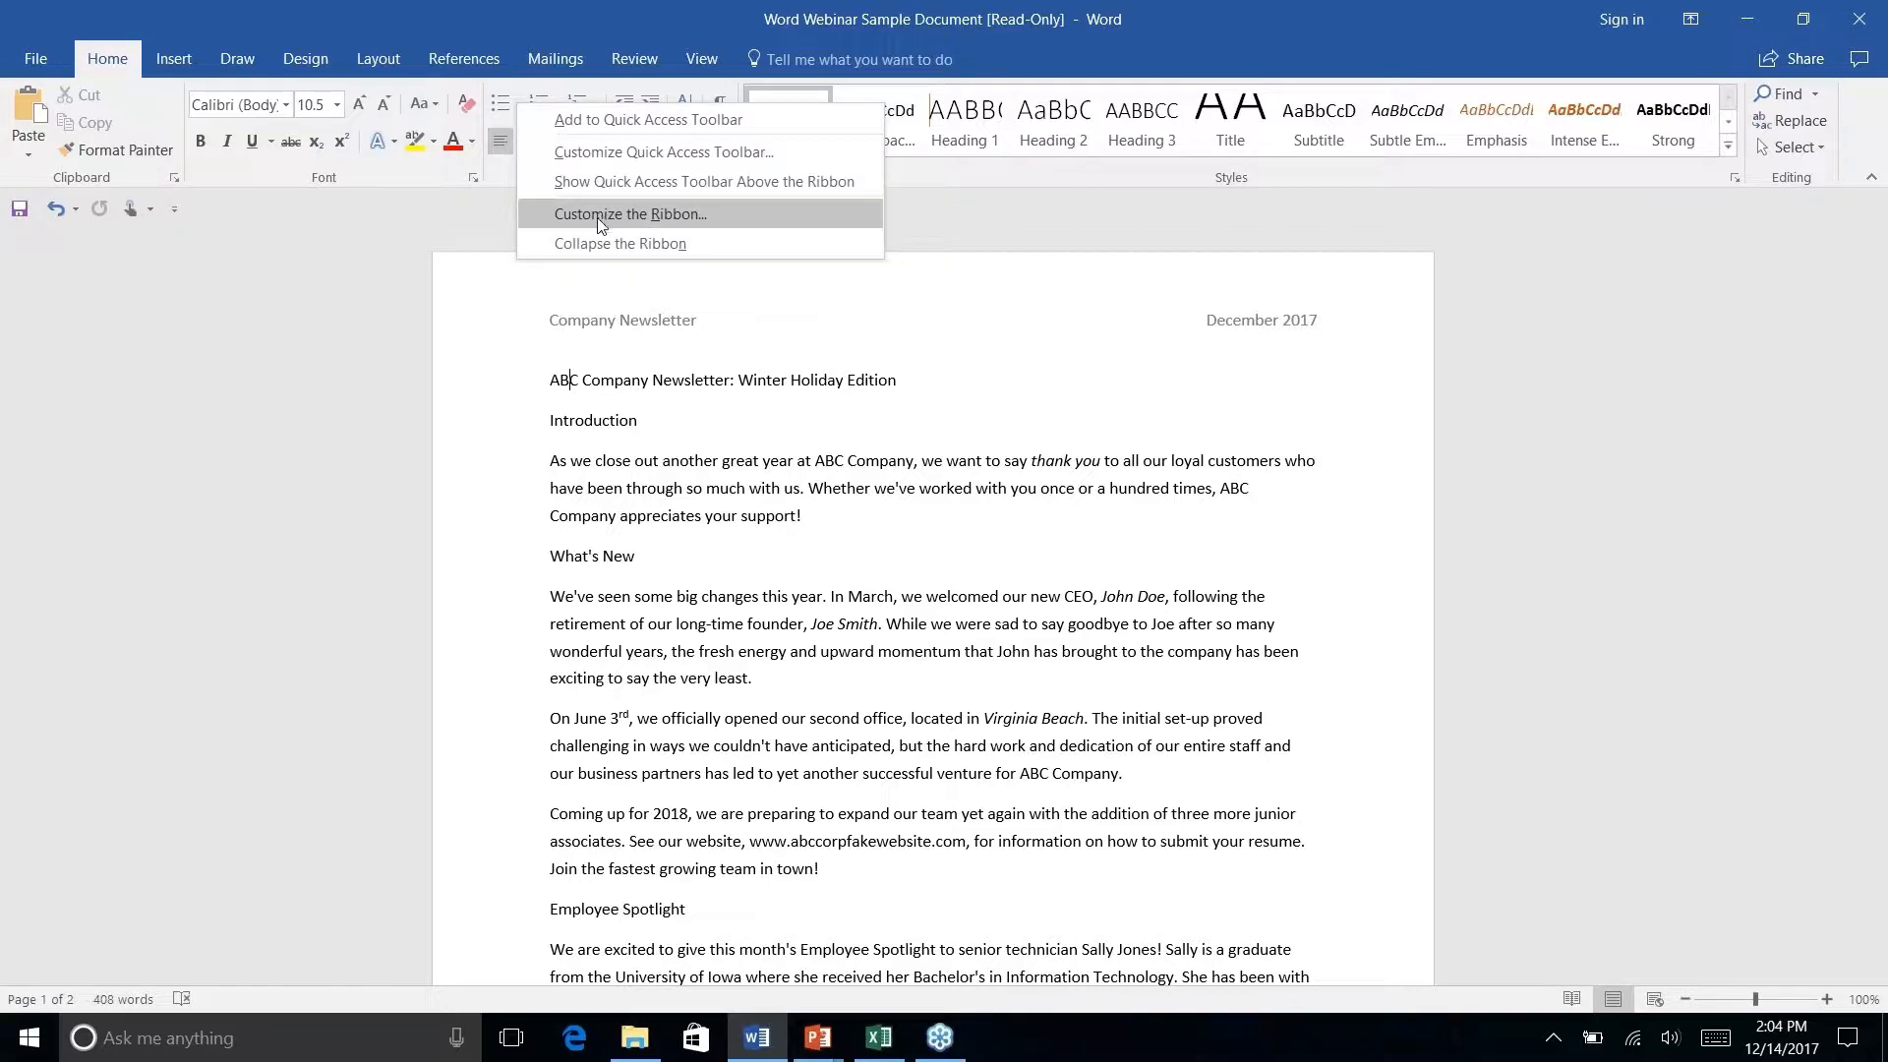
pyautogui.click(208, 203)
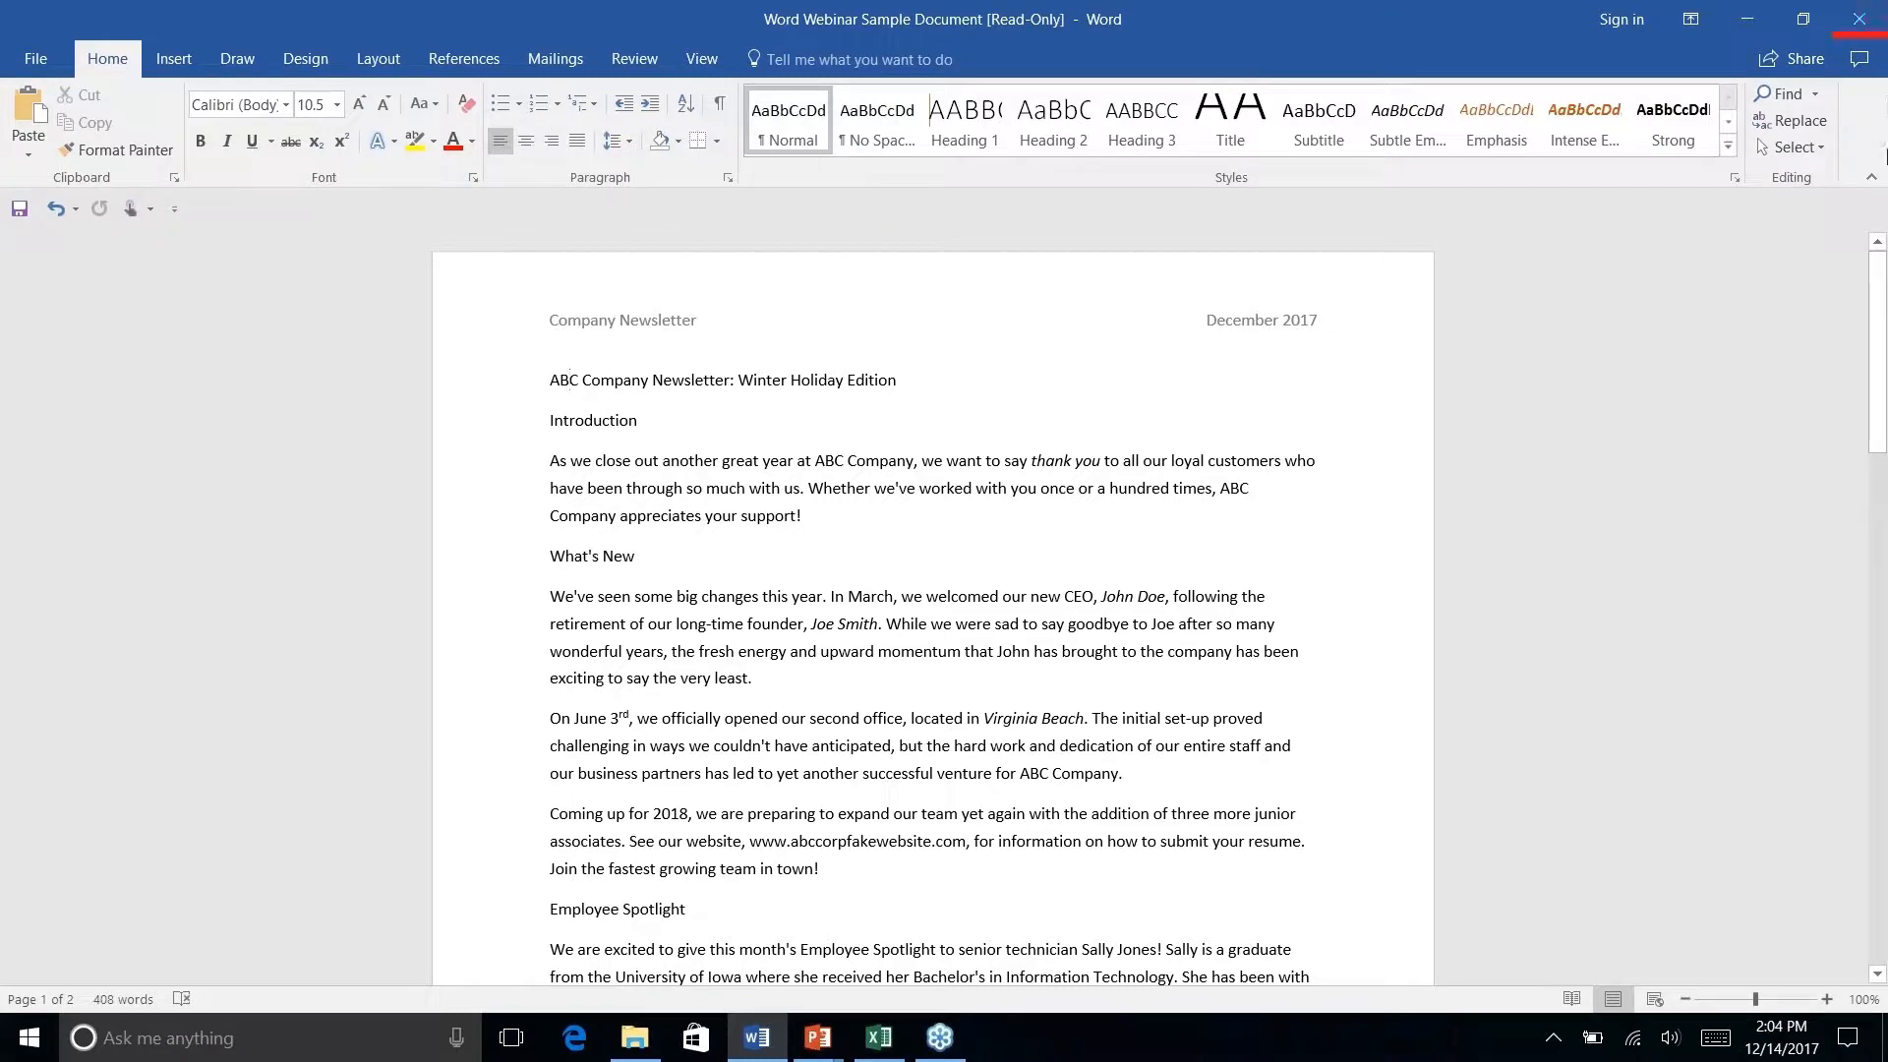
# Collapse the ribbon so only its tab names show, temporarily revealing and hiding the View commands.
pyautogui.click(1871, 178)
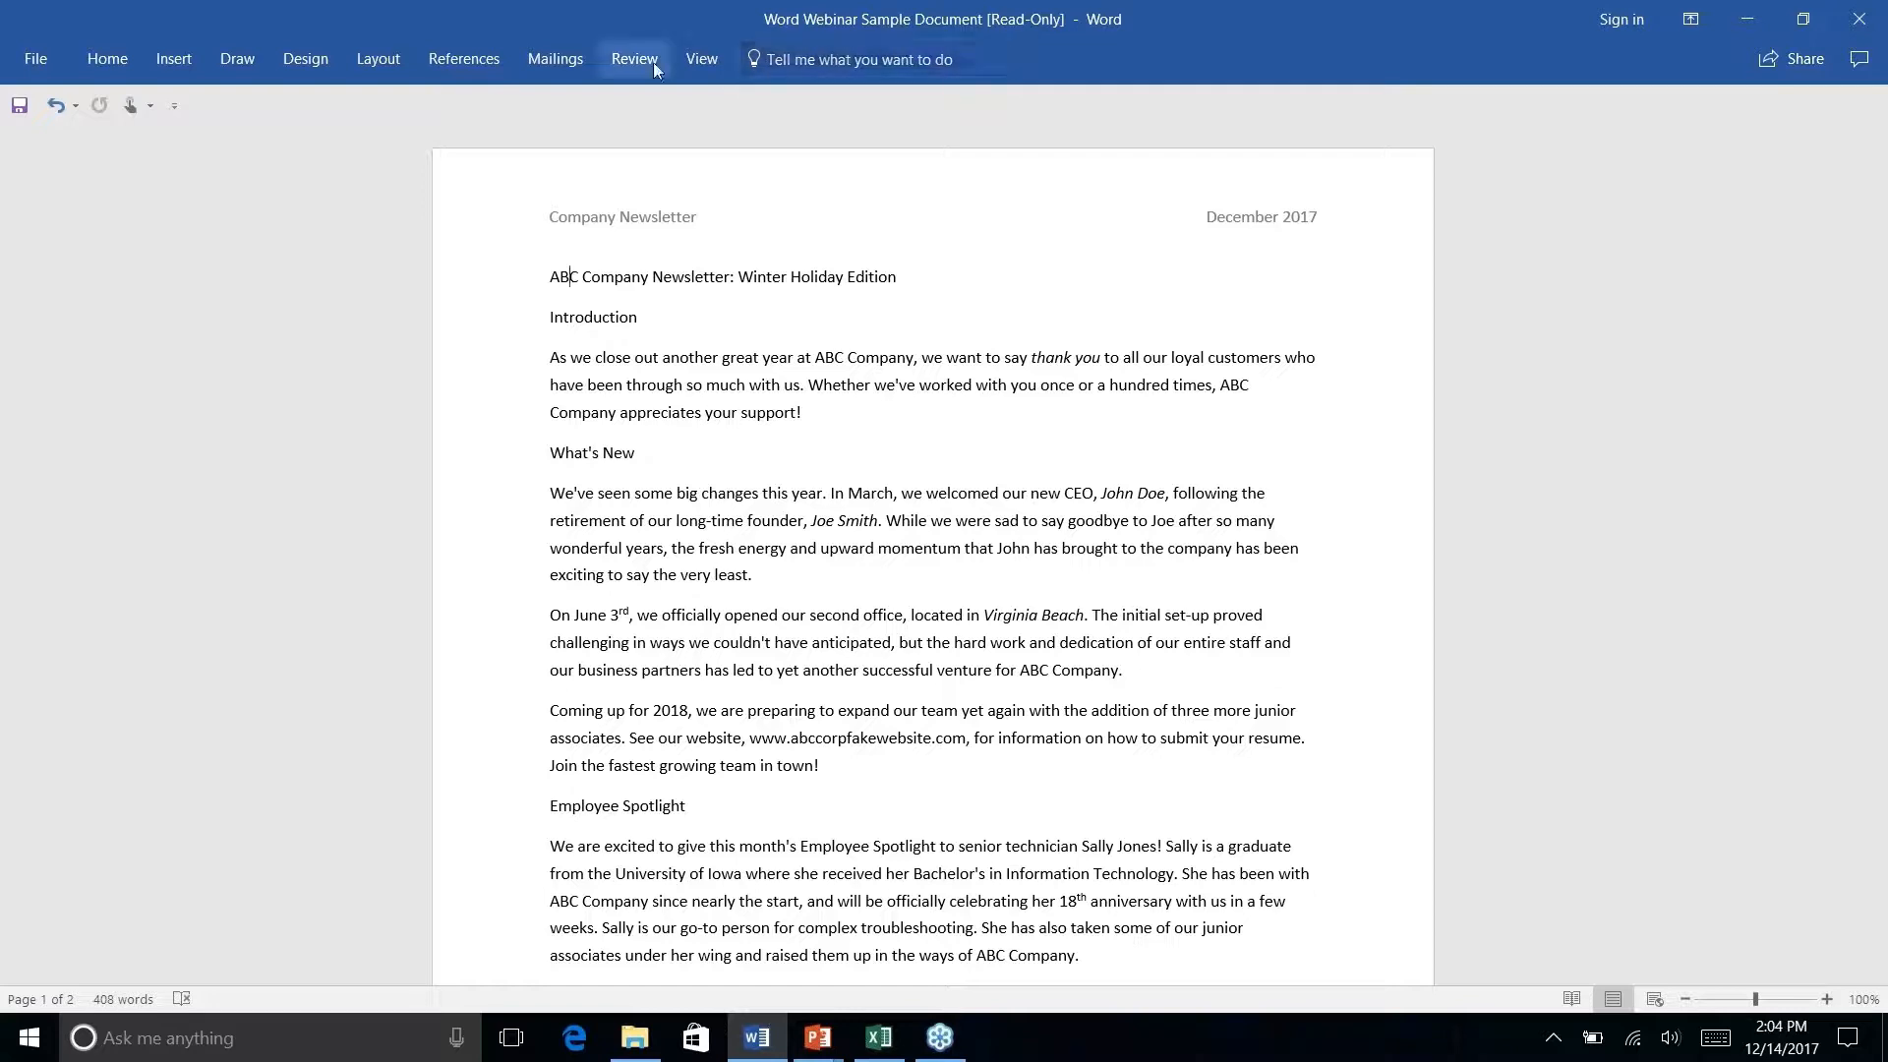
pyautogui.click(702, 59)
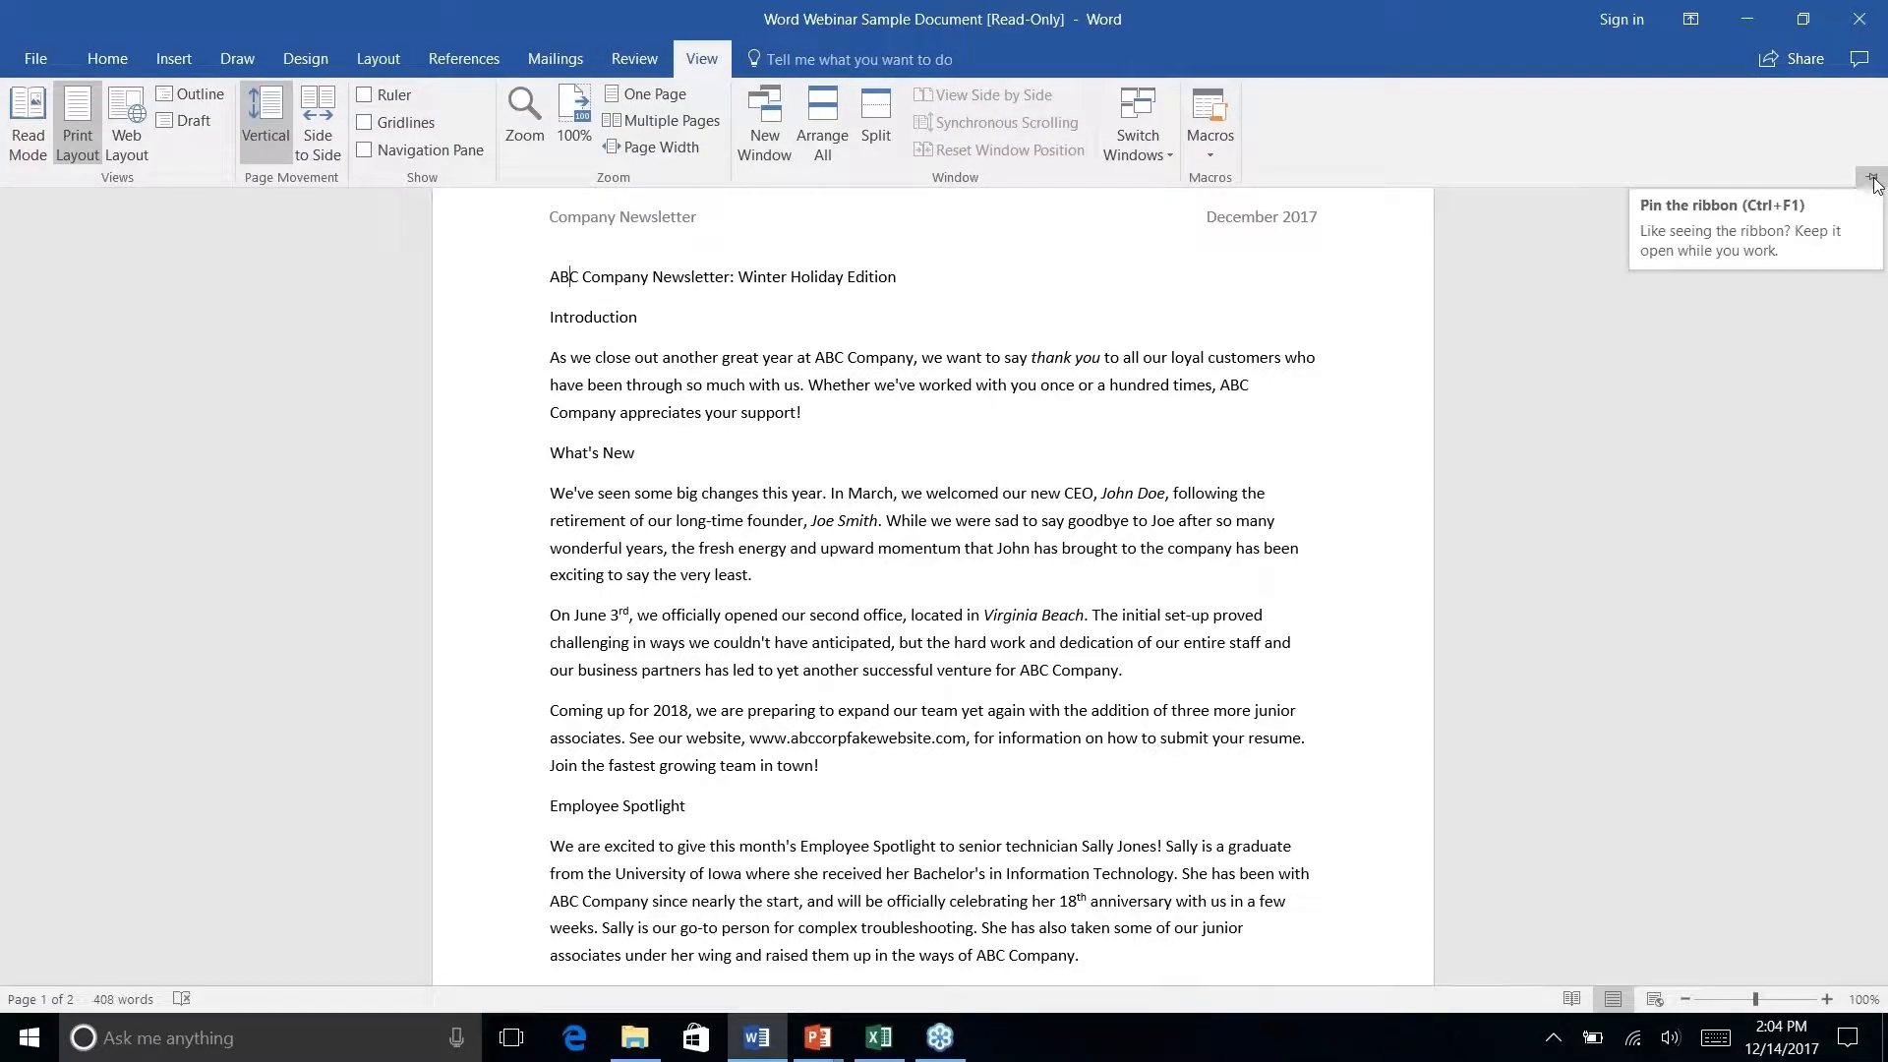
pyautogui.click(702, 61)
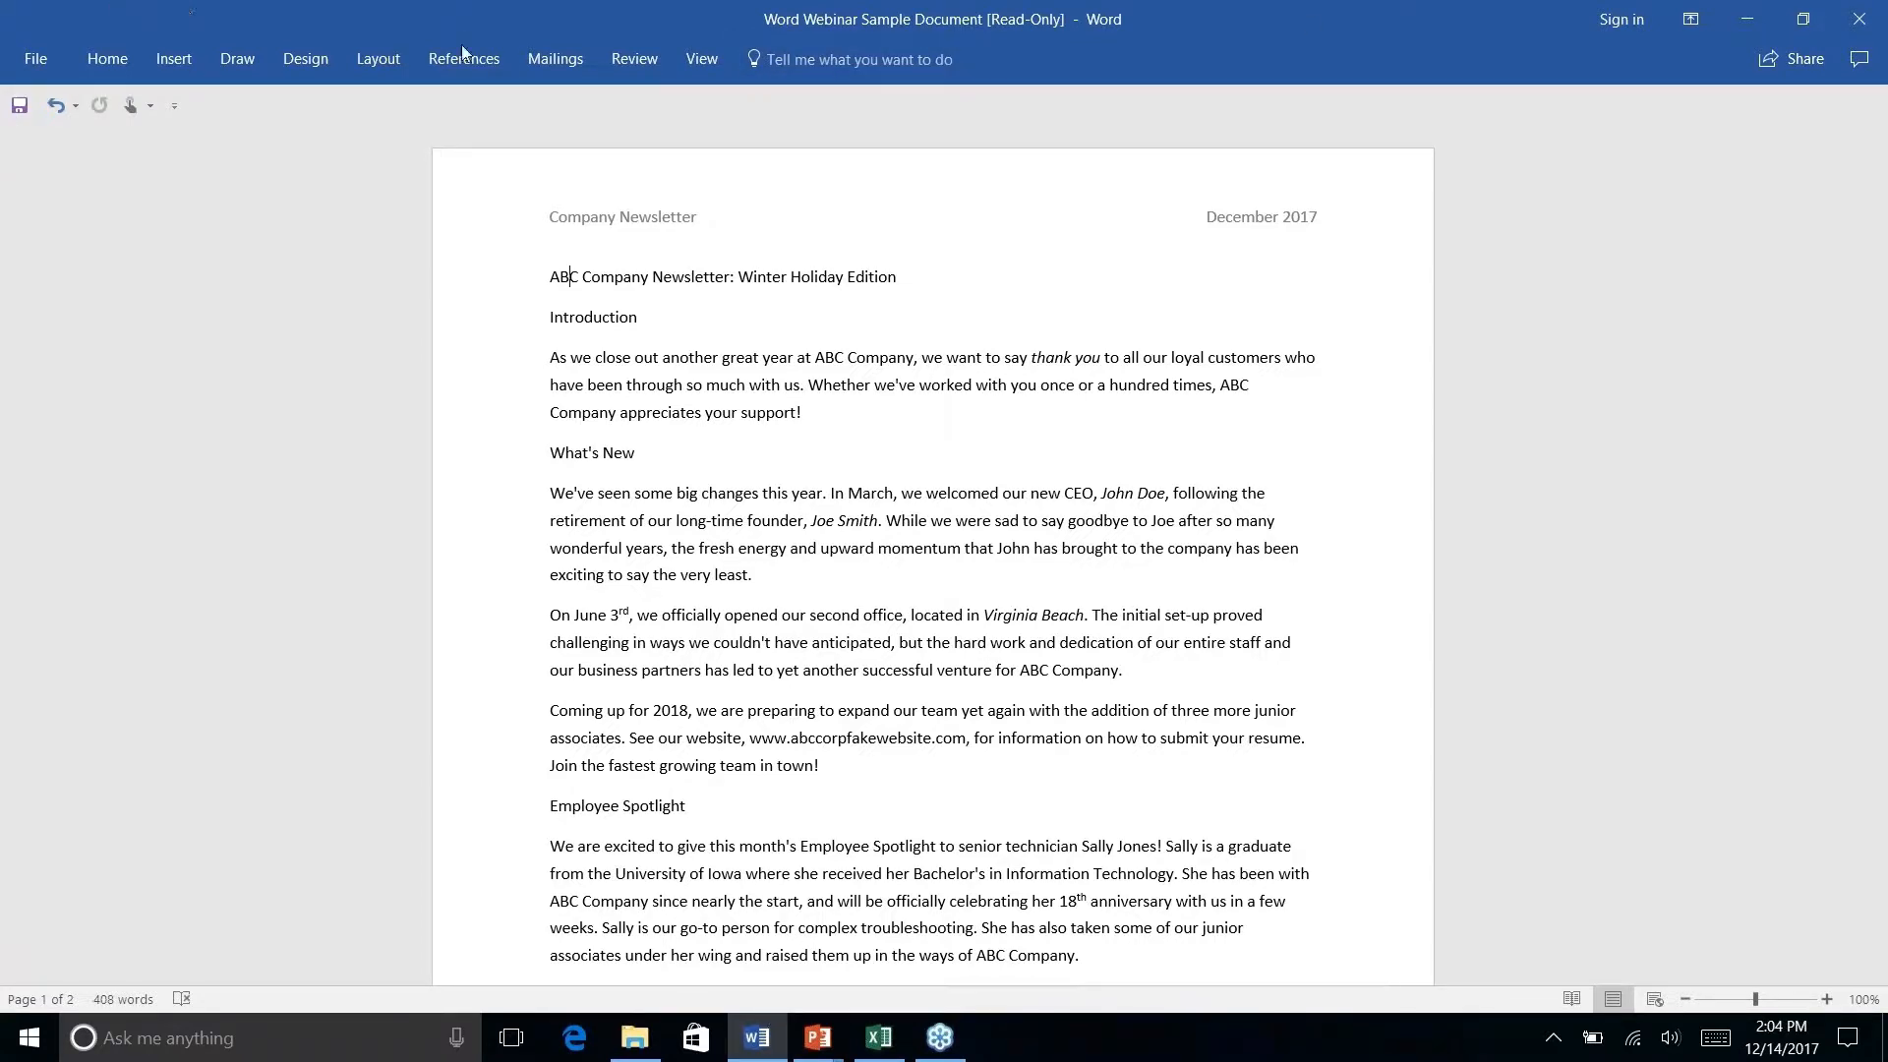
# Look through the Home, Insert, Draw, Design, Layout and References command sets of the collapsed ribbon.
pyautogui.click(315, 65)
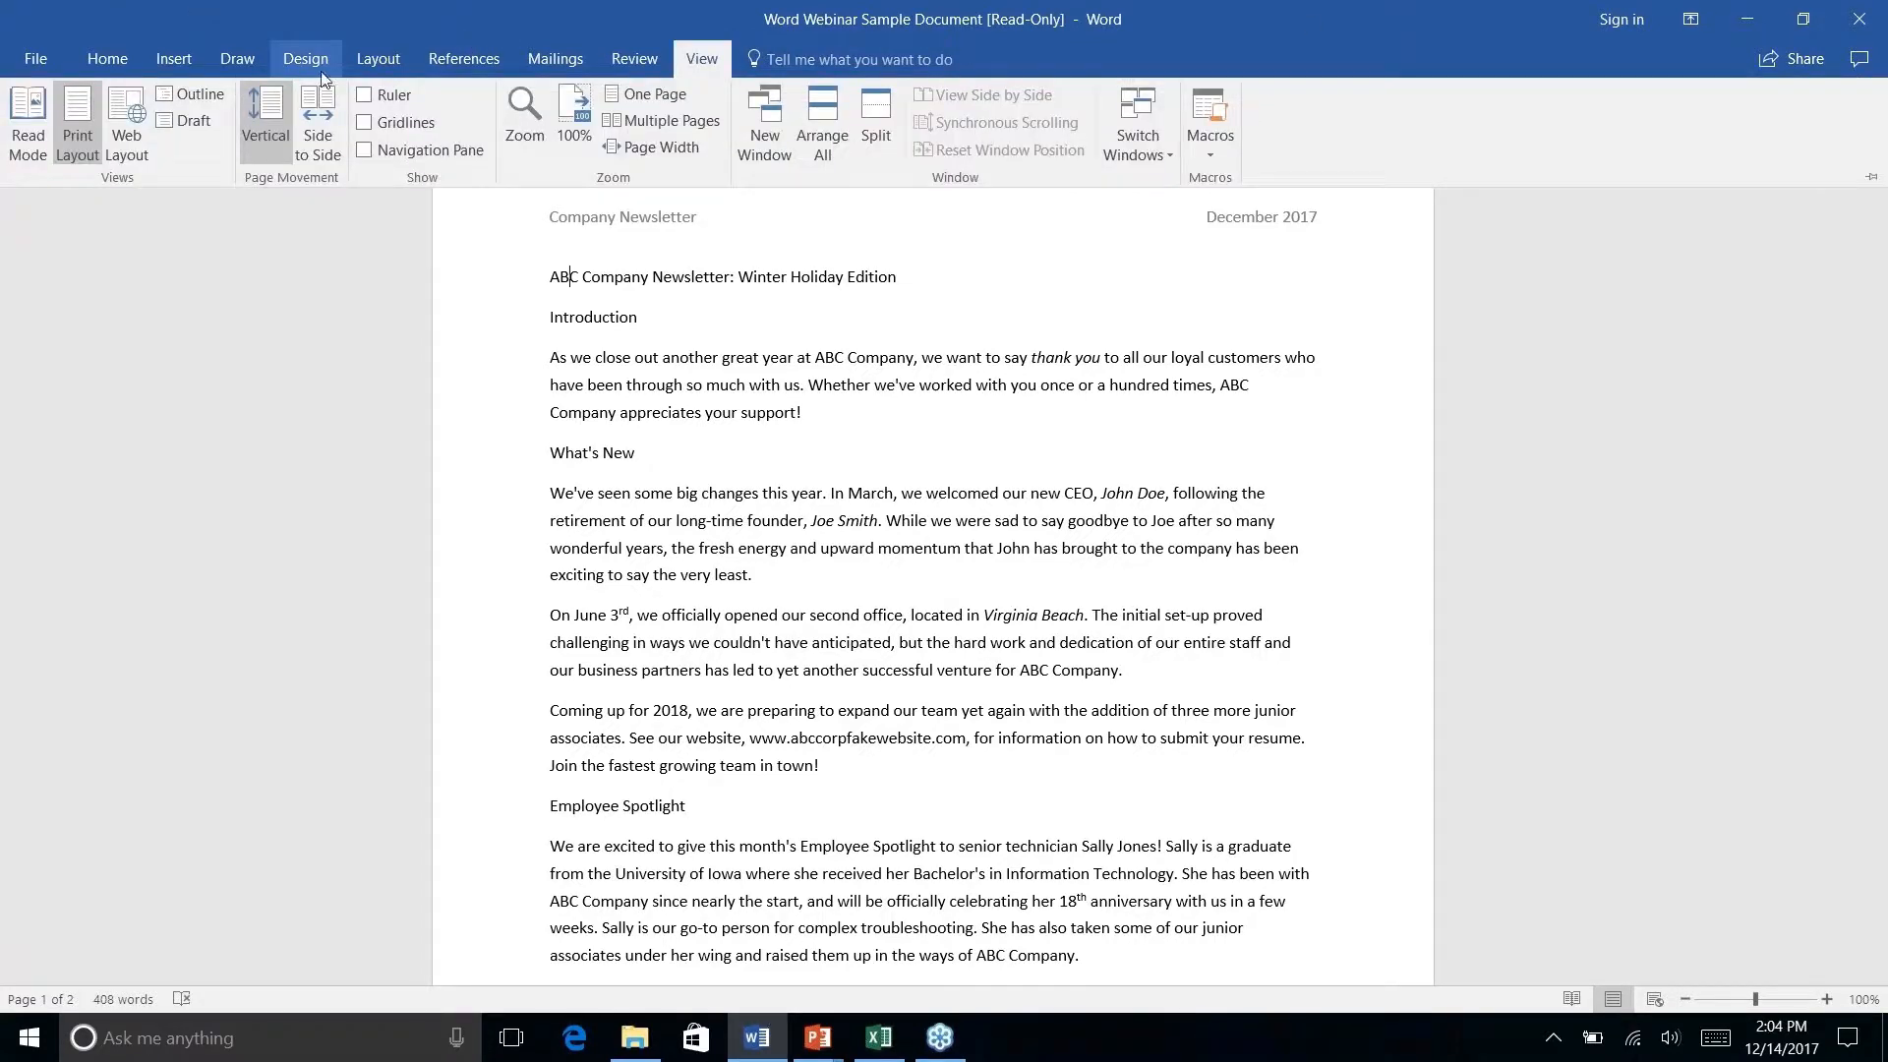
pyautogui.click(131, 57)
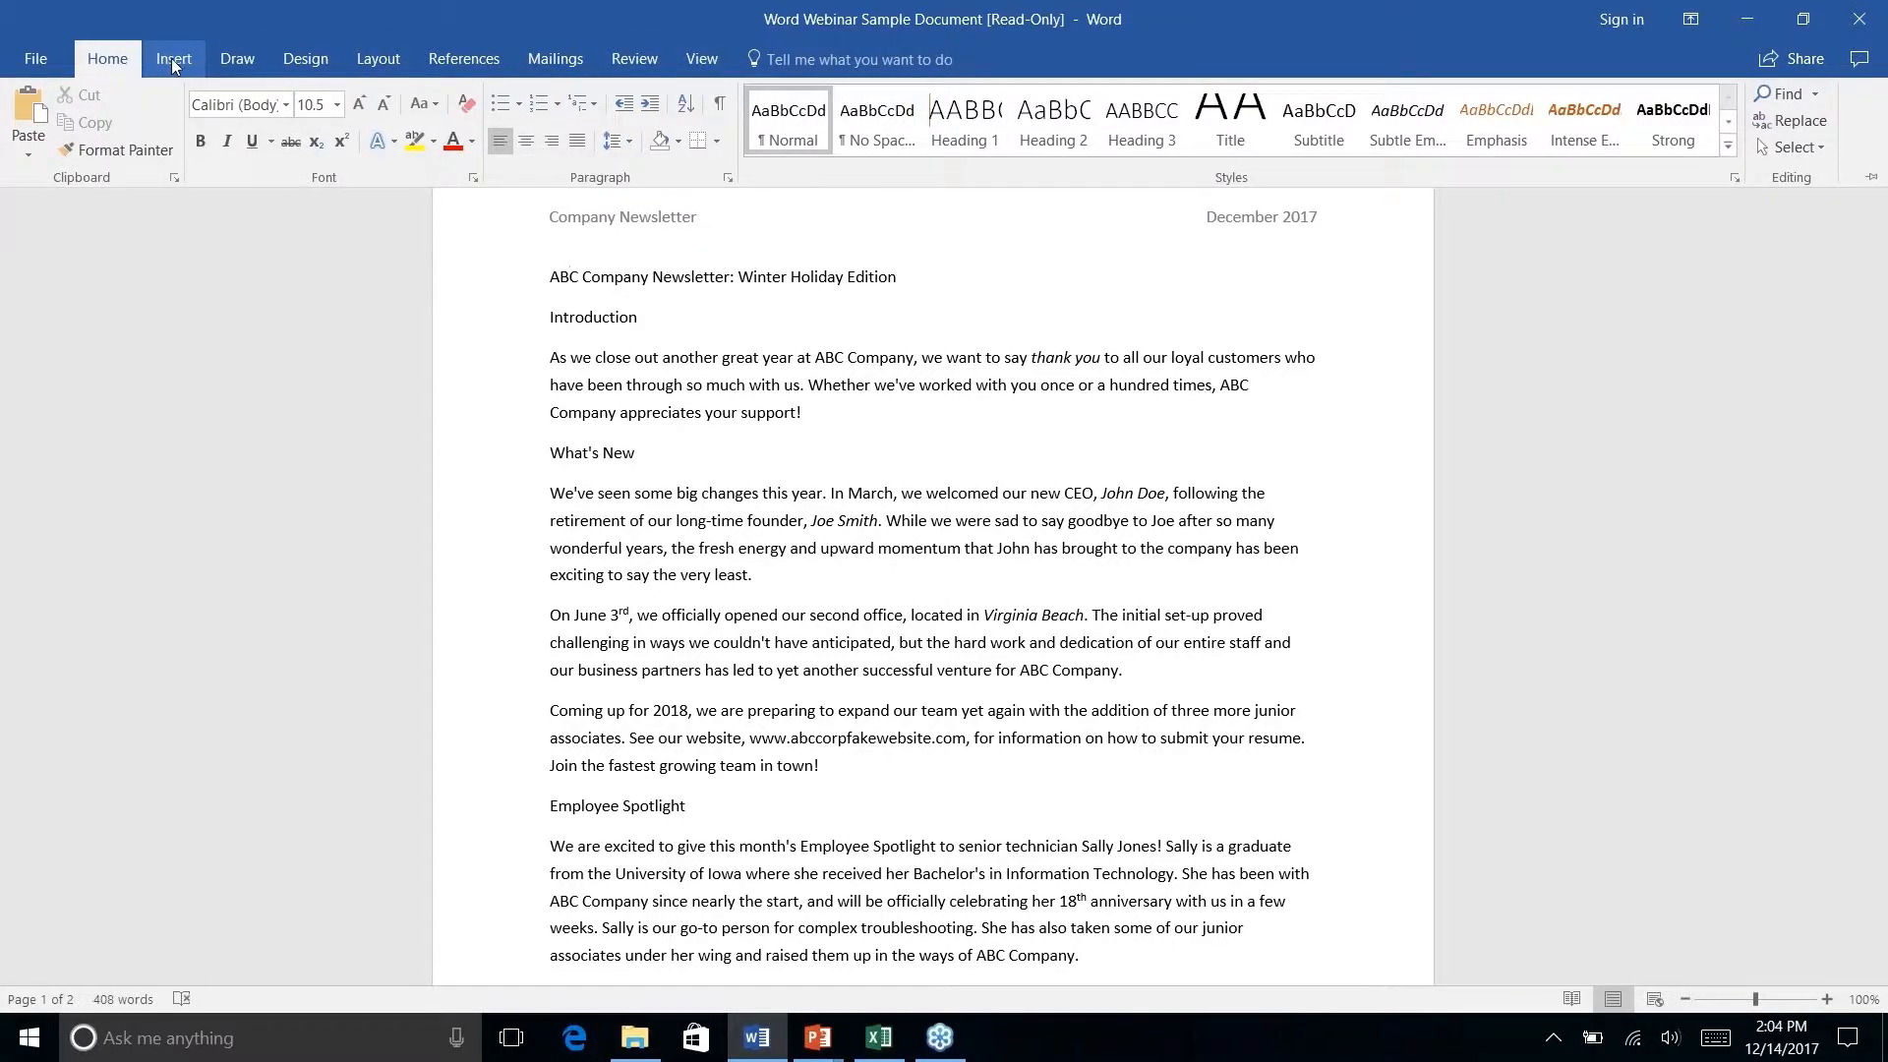
pyautogui.click(174, 61)
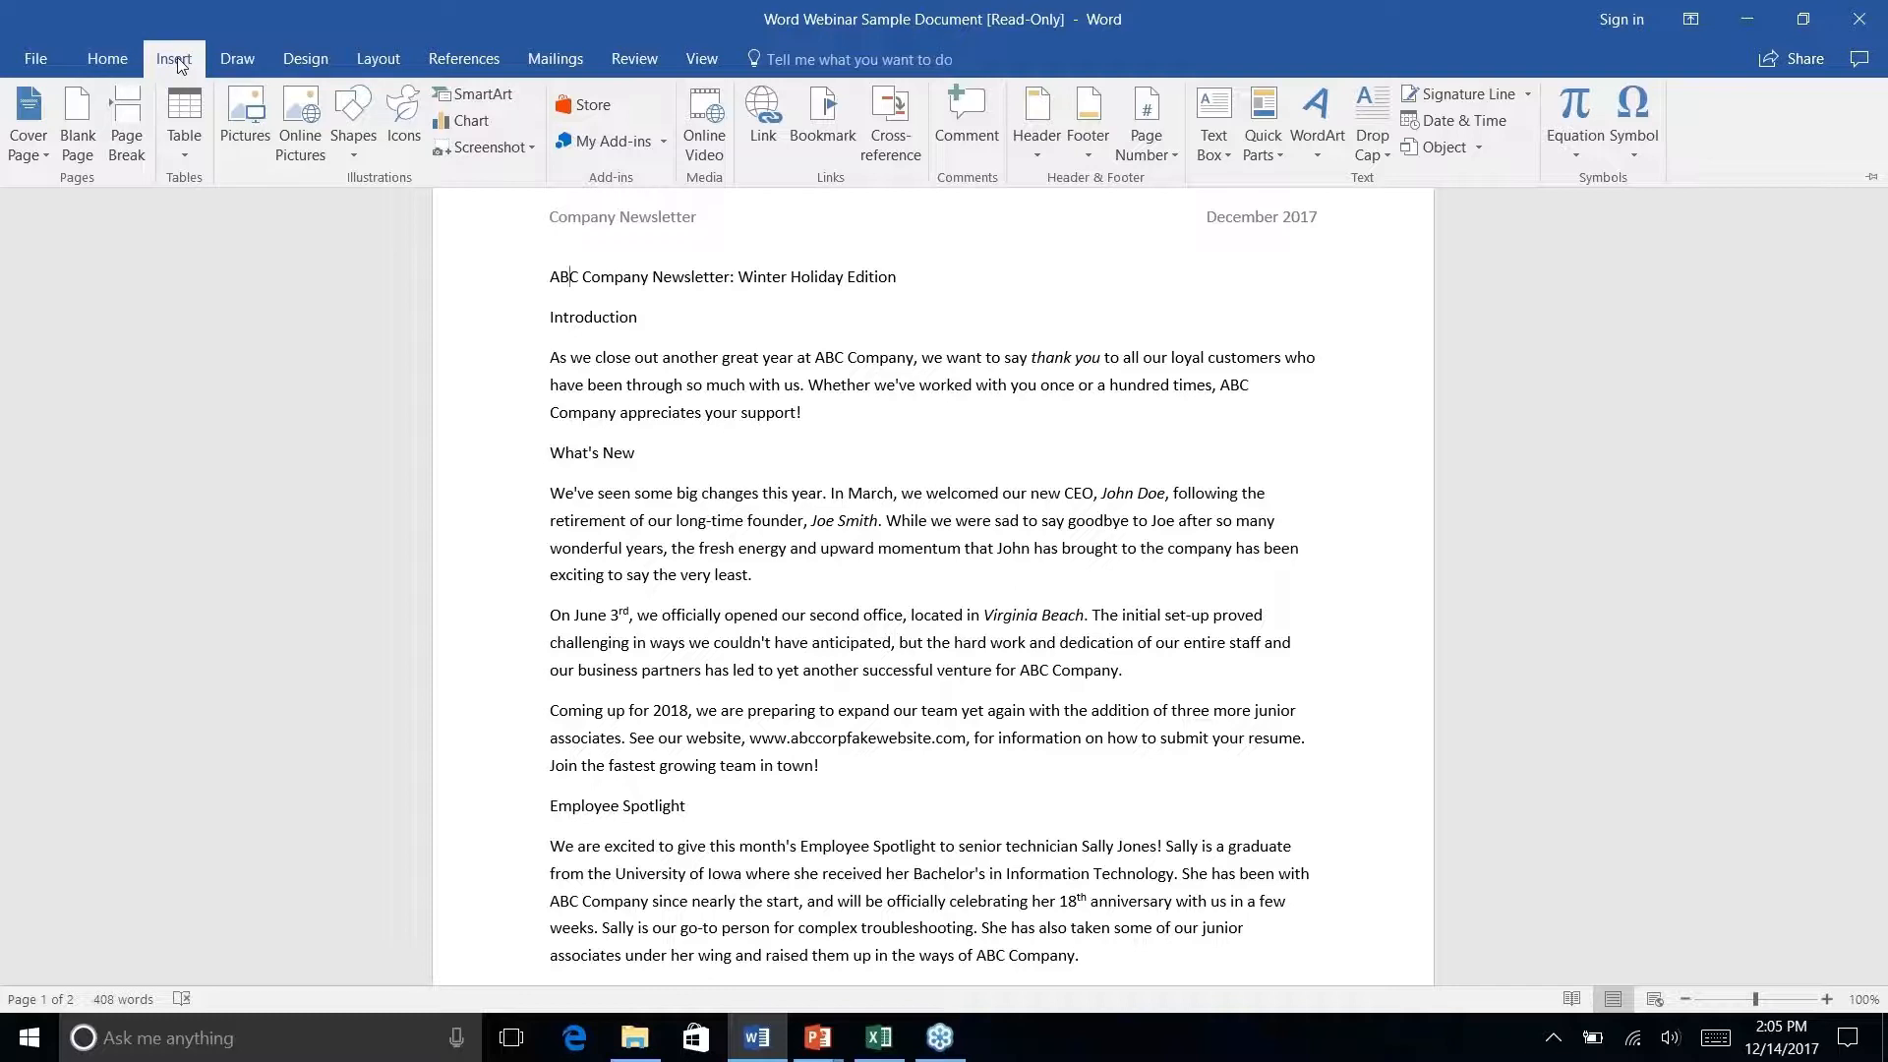
pyautogui.click(246, 69)
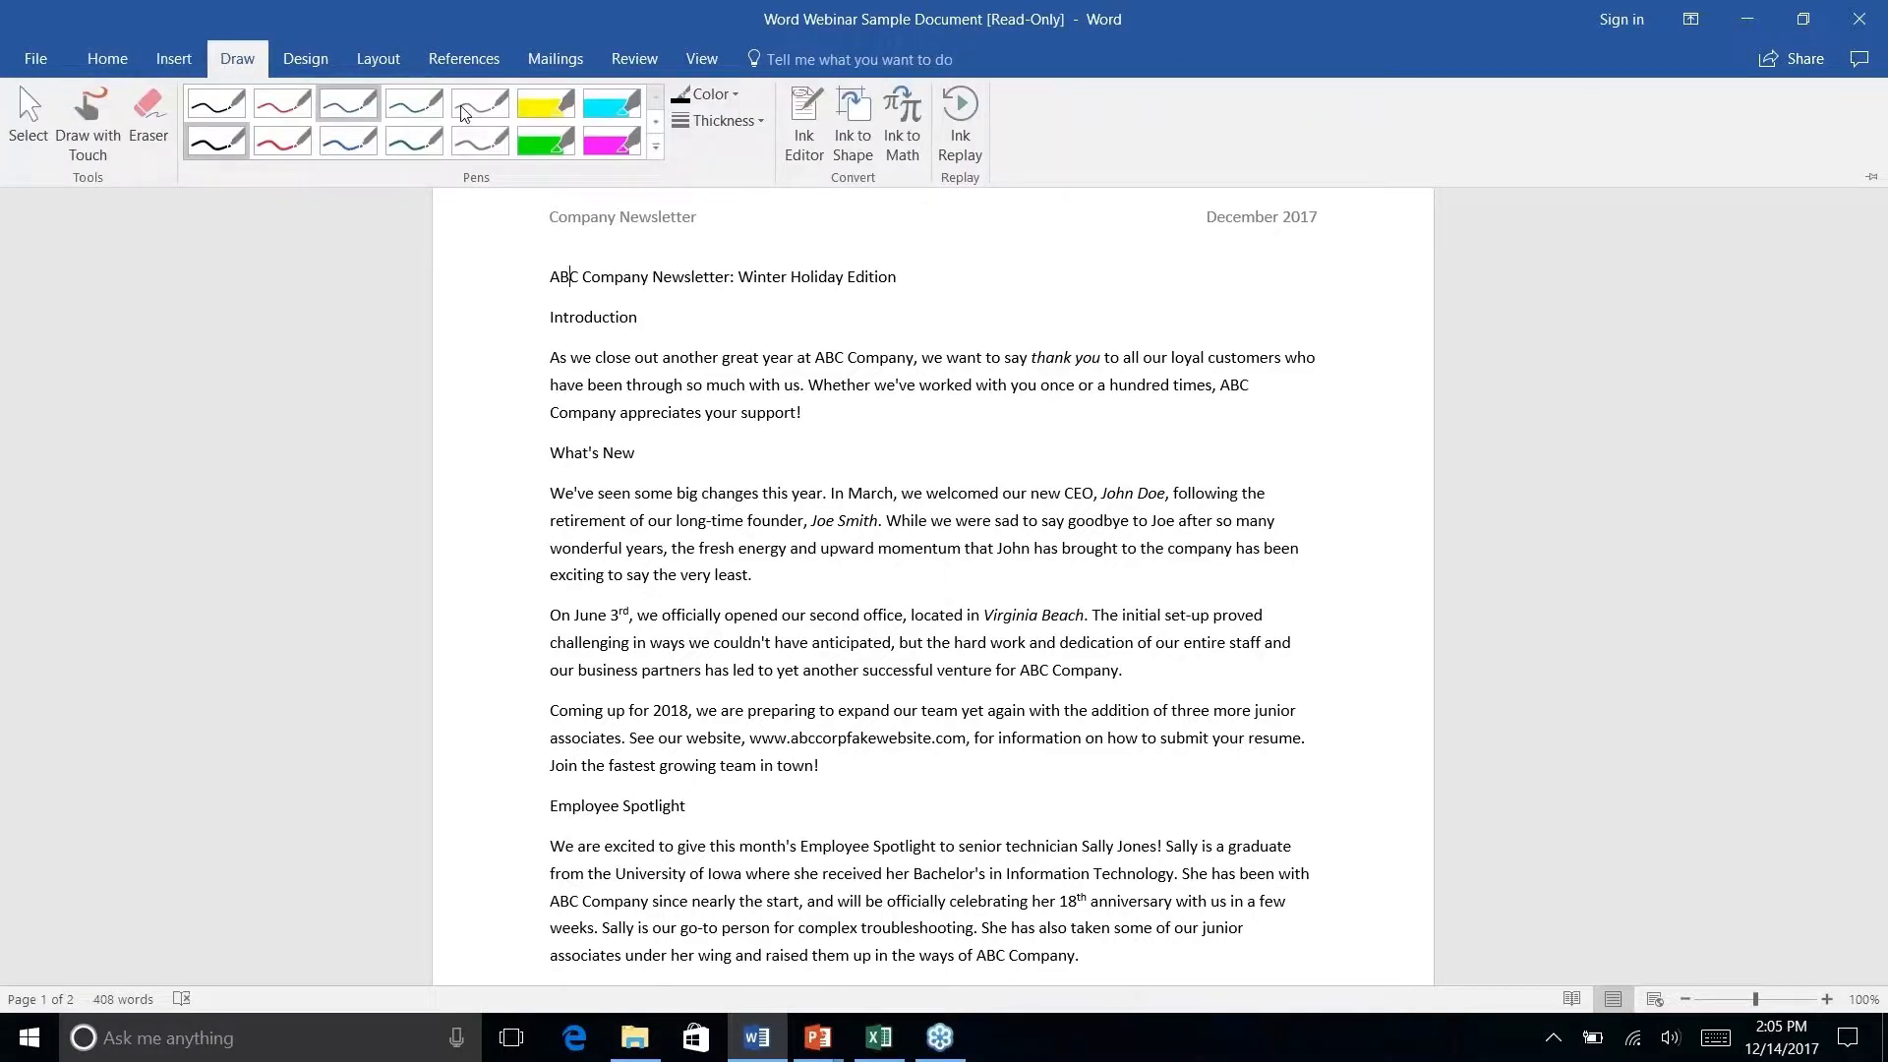
pyautogui.click(291, 62)
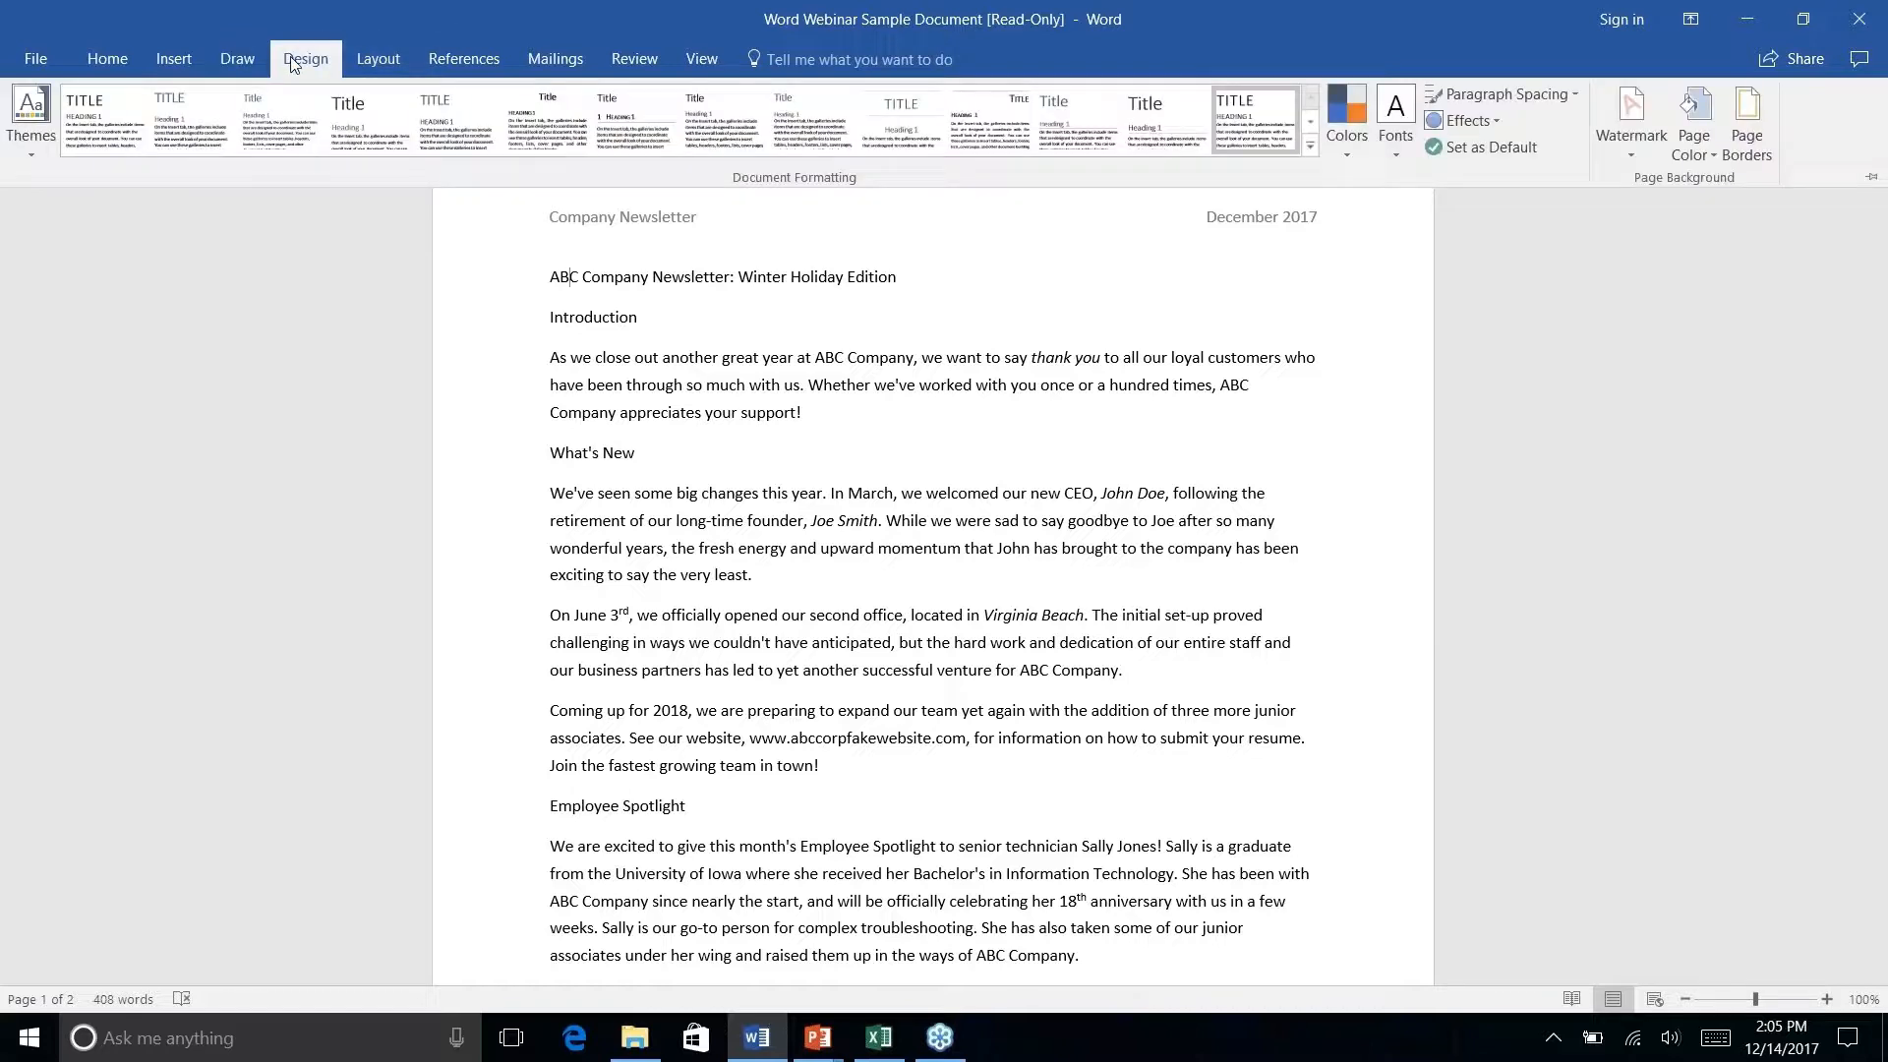
pyautogui.click(386, 63)
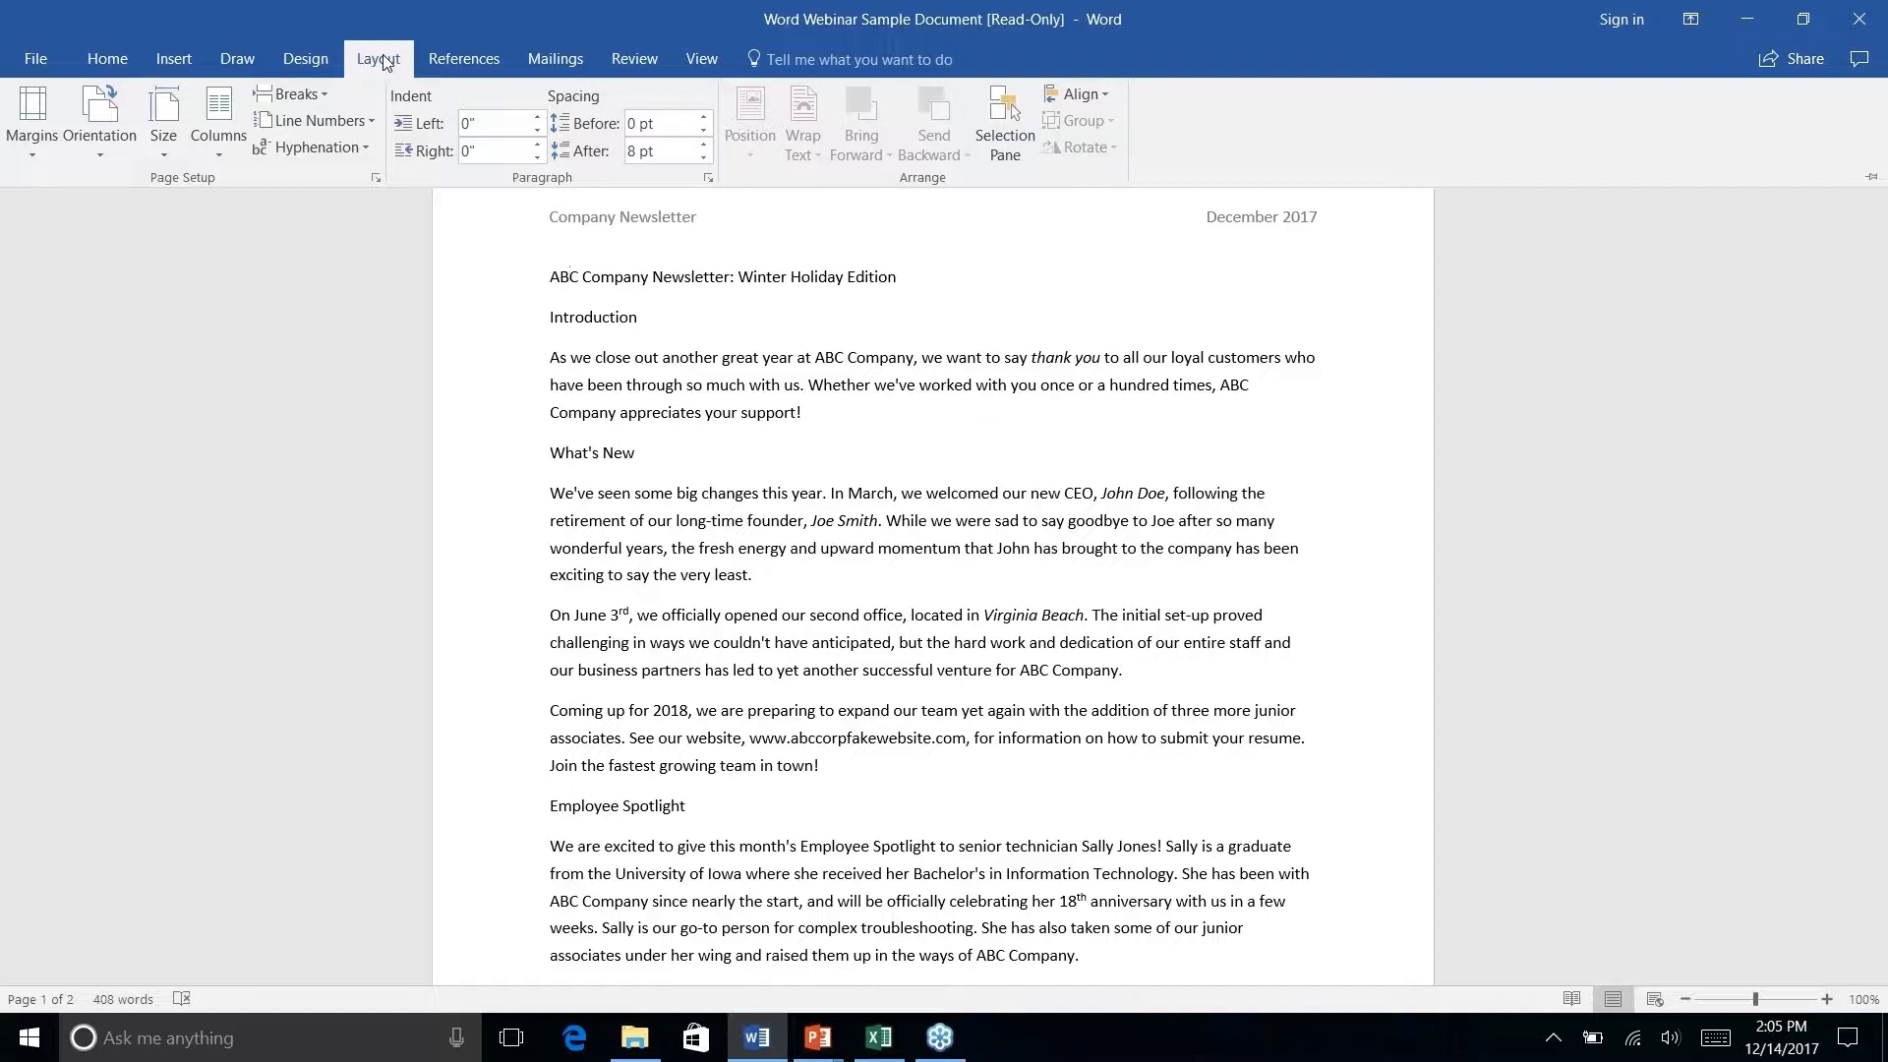
pyautogui.click(470, 65)
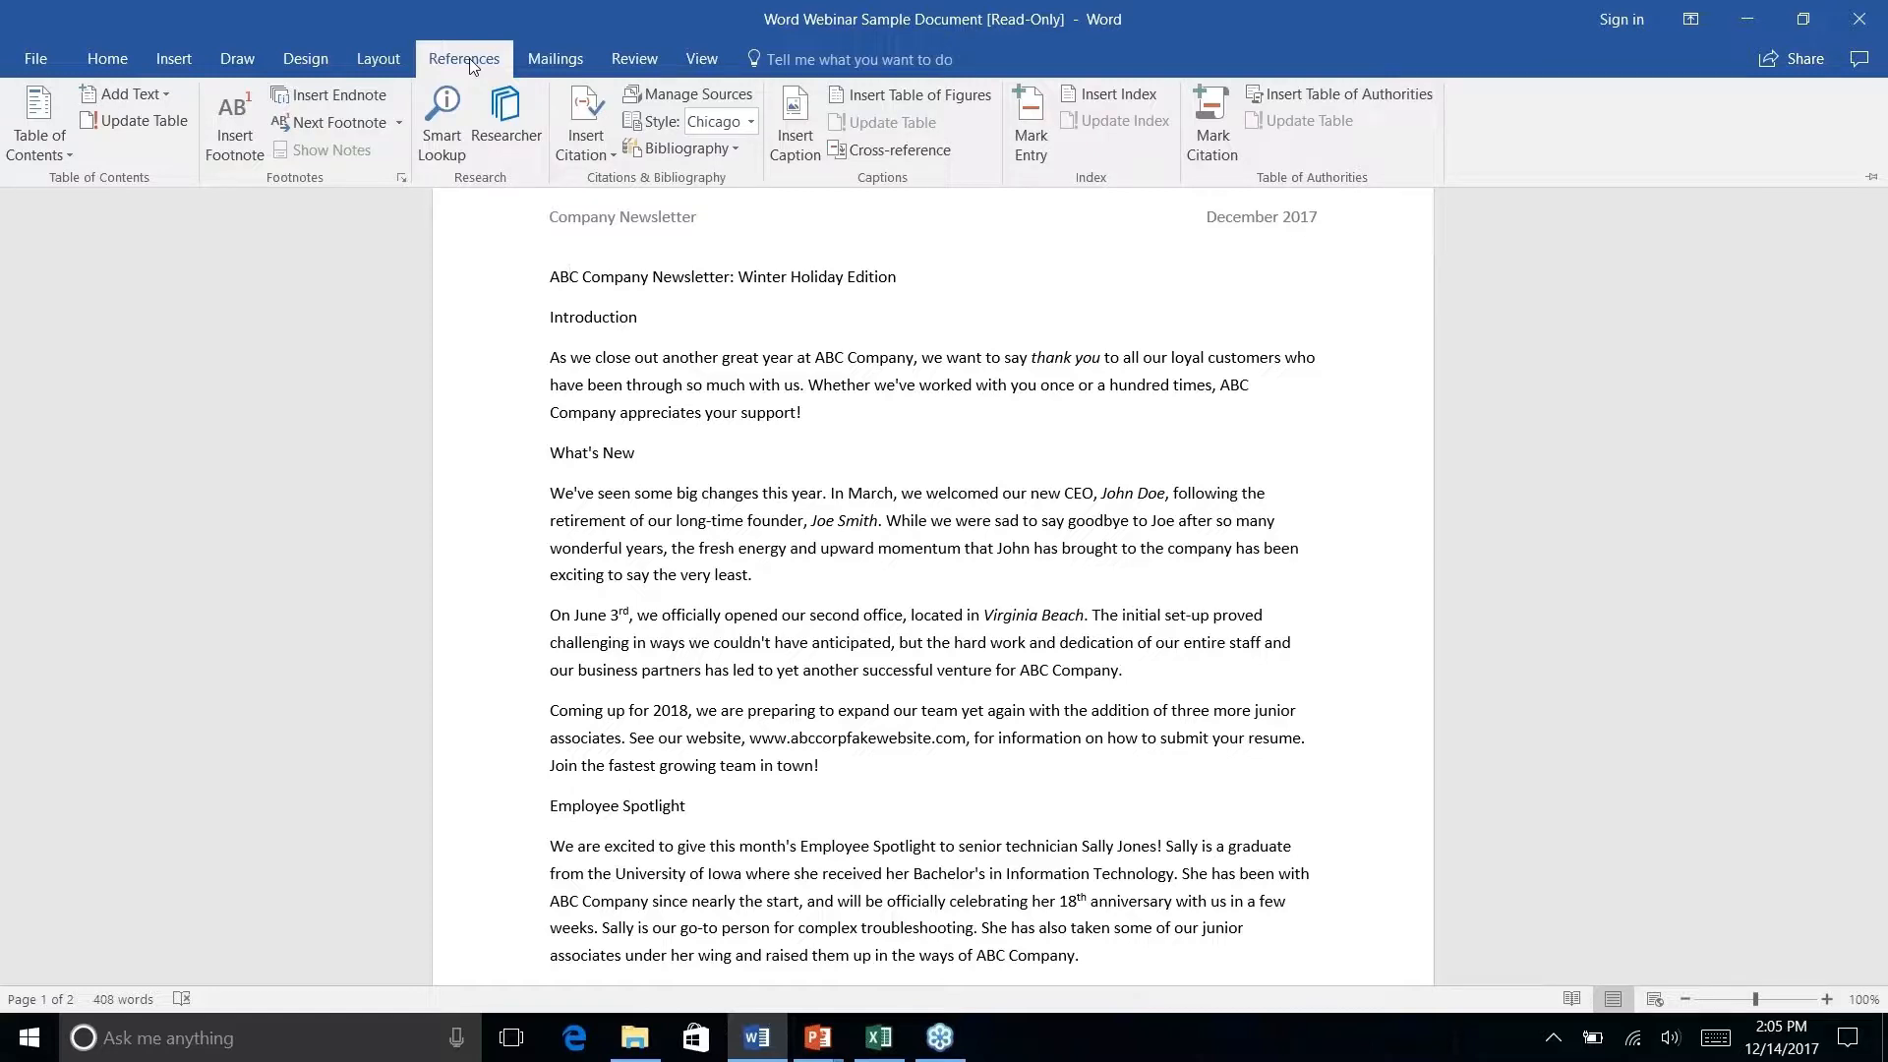
pyautogui.click(124, 71)
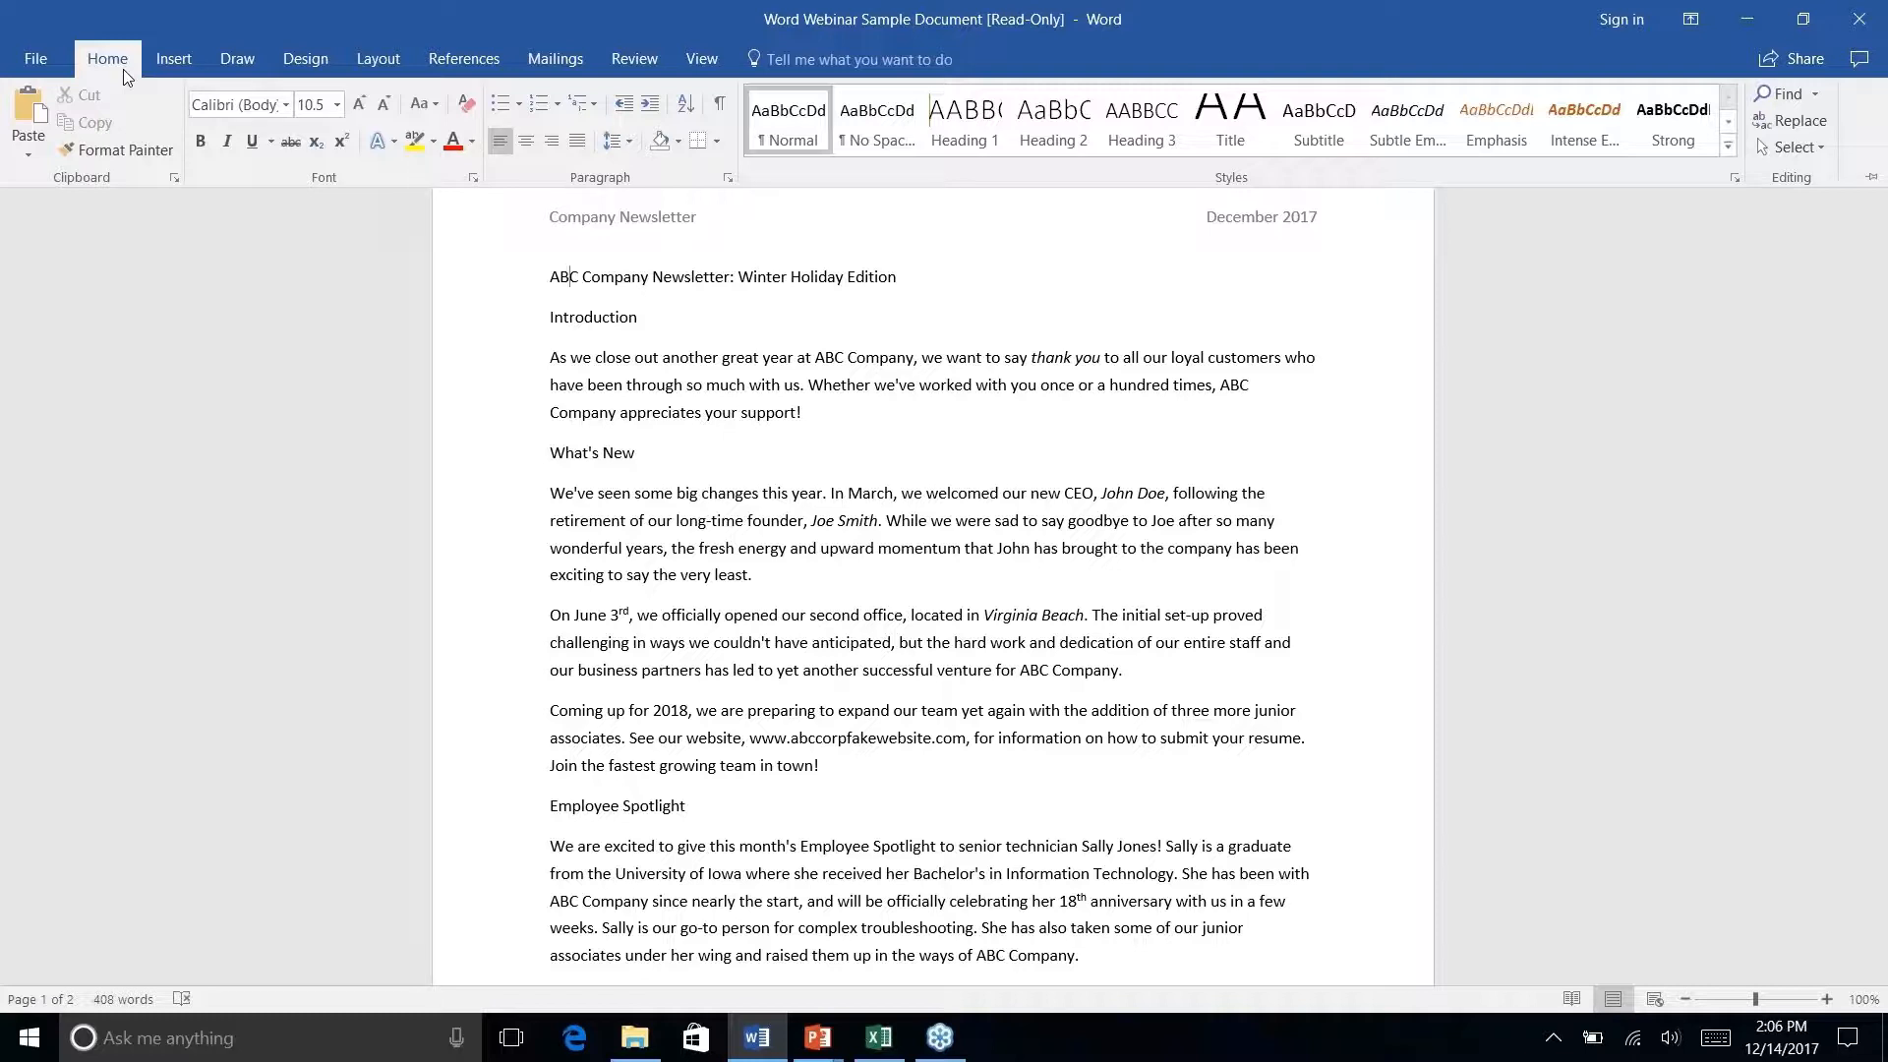
# Examine the Popular Commands and Commands Not in the Ribbon lists in the ribbon customization options without changing anything.
pyautogui.rightClick(426, 146)
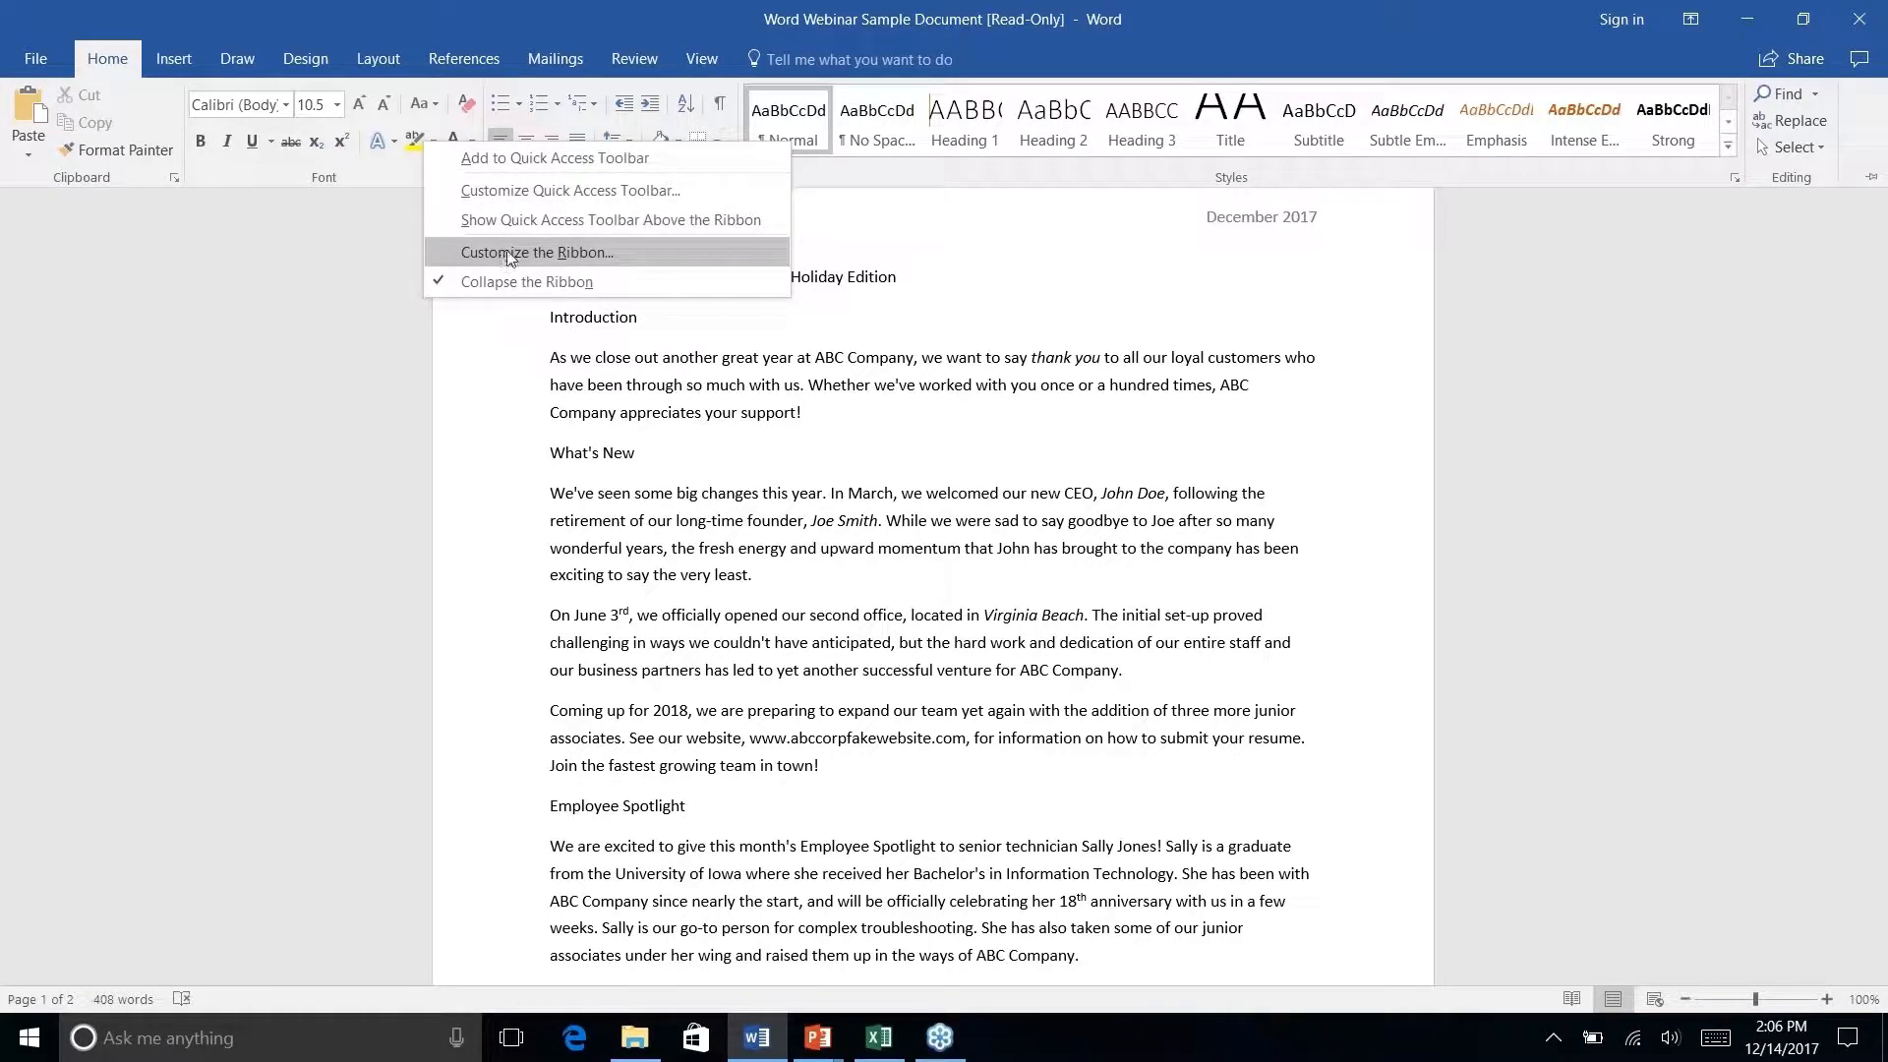
pyautogui.click(629, 248)
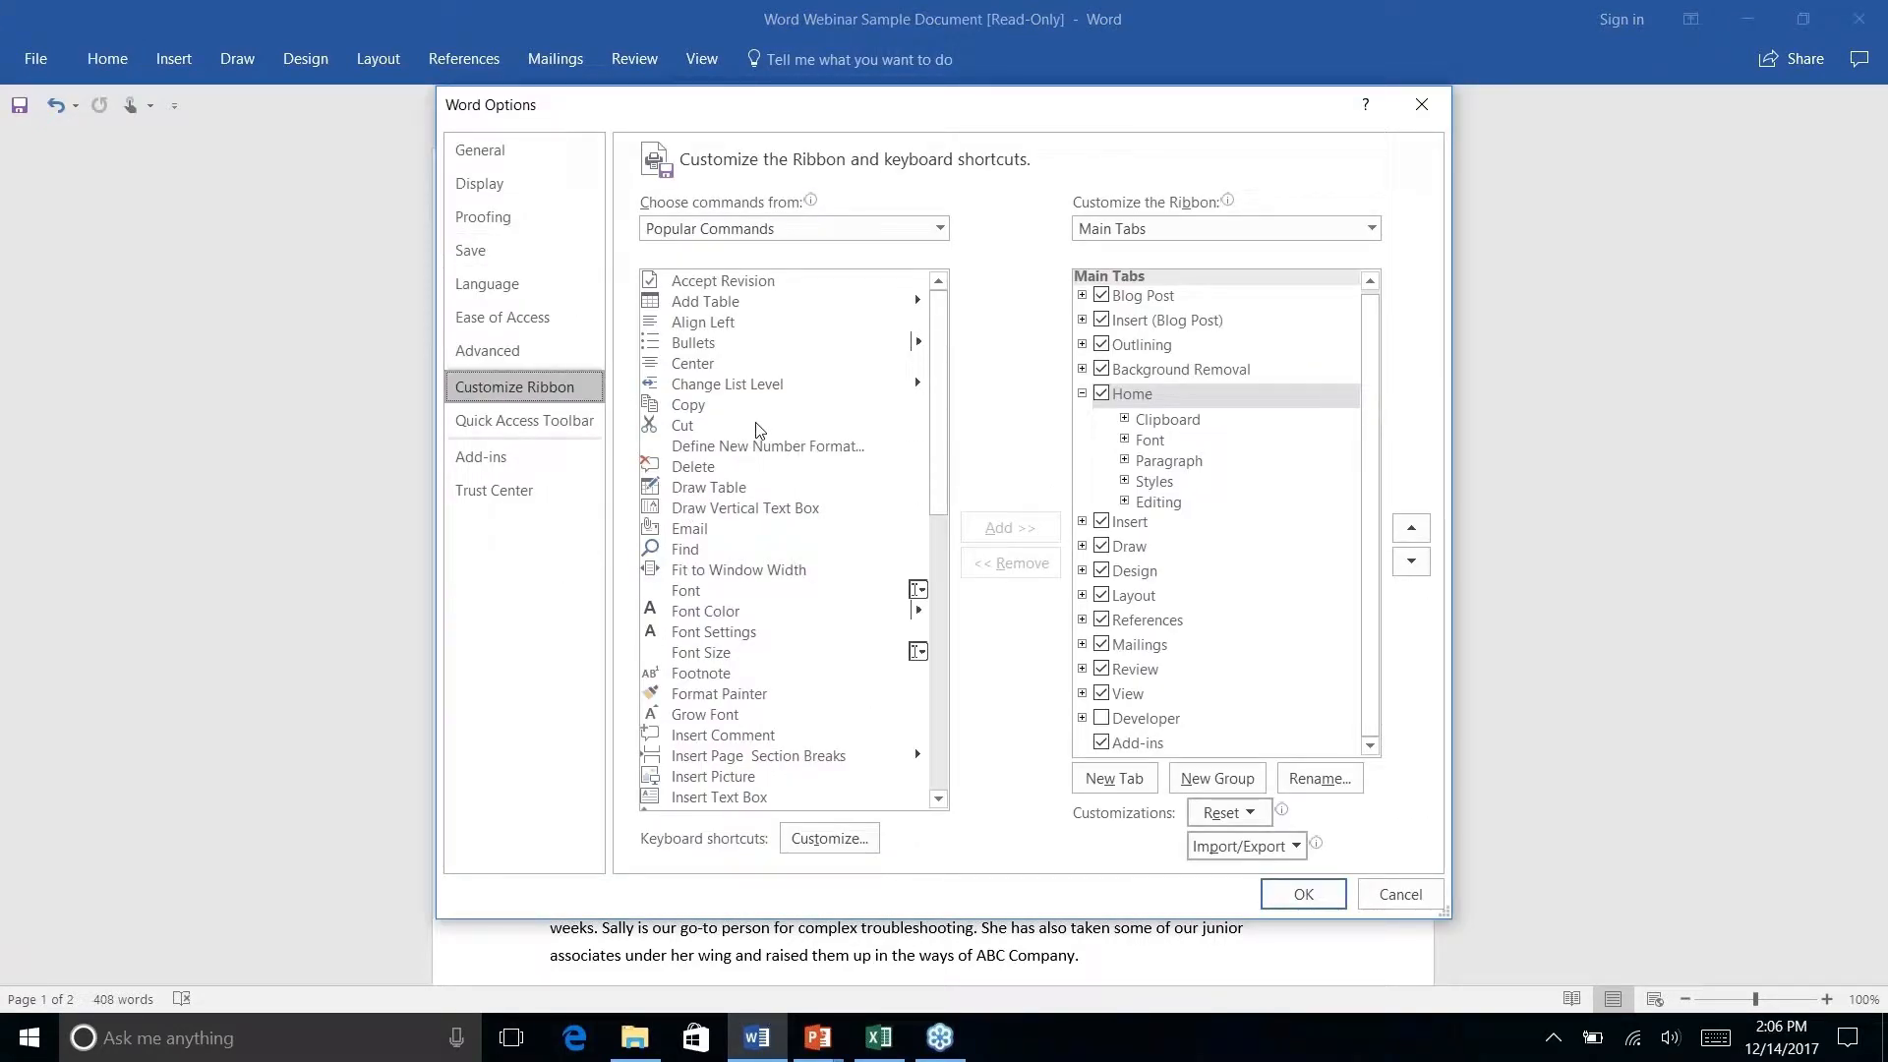
pyautogui.scroll(-10, 924, 369)
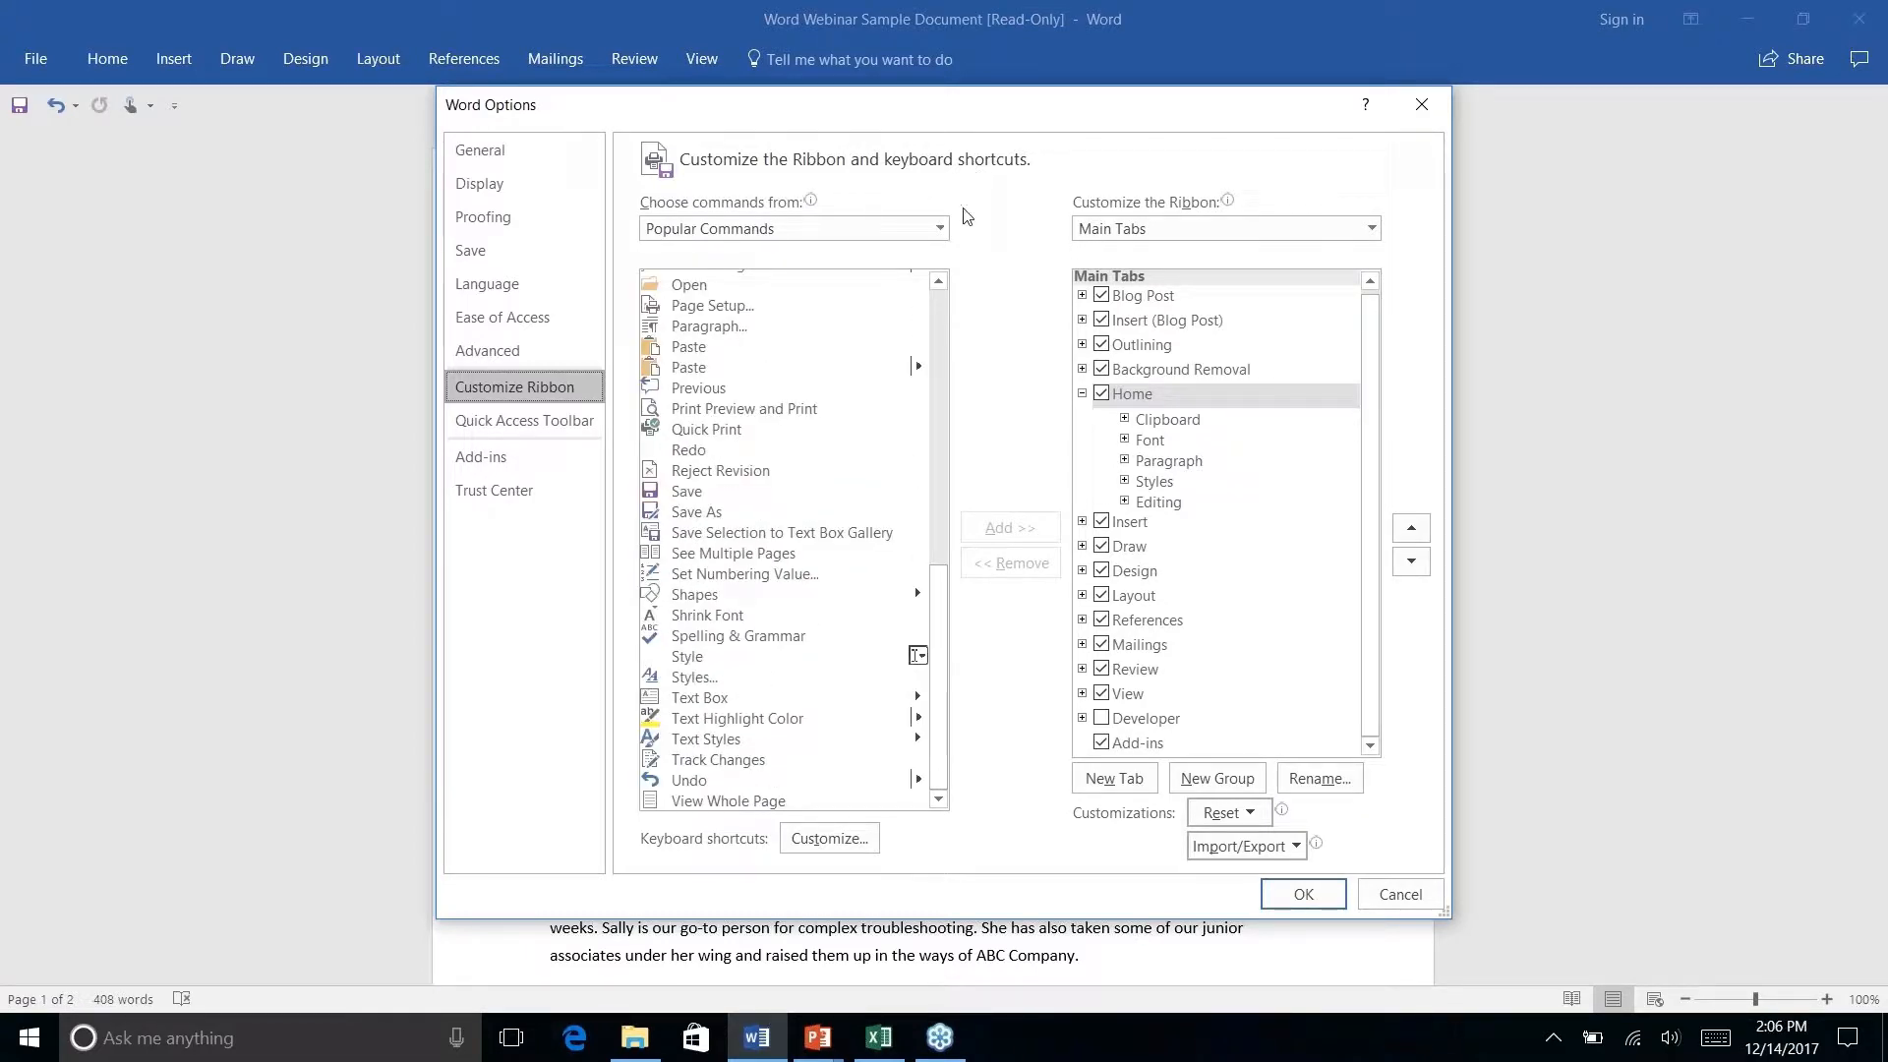
pyautogui.click(940, 229)
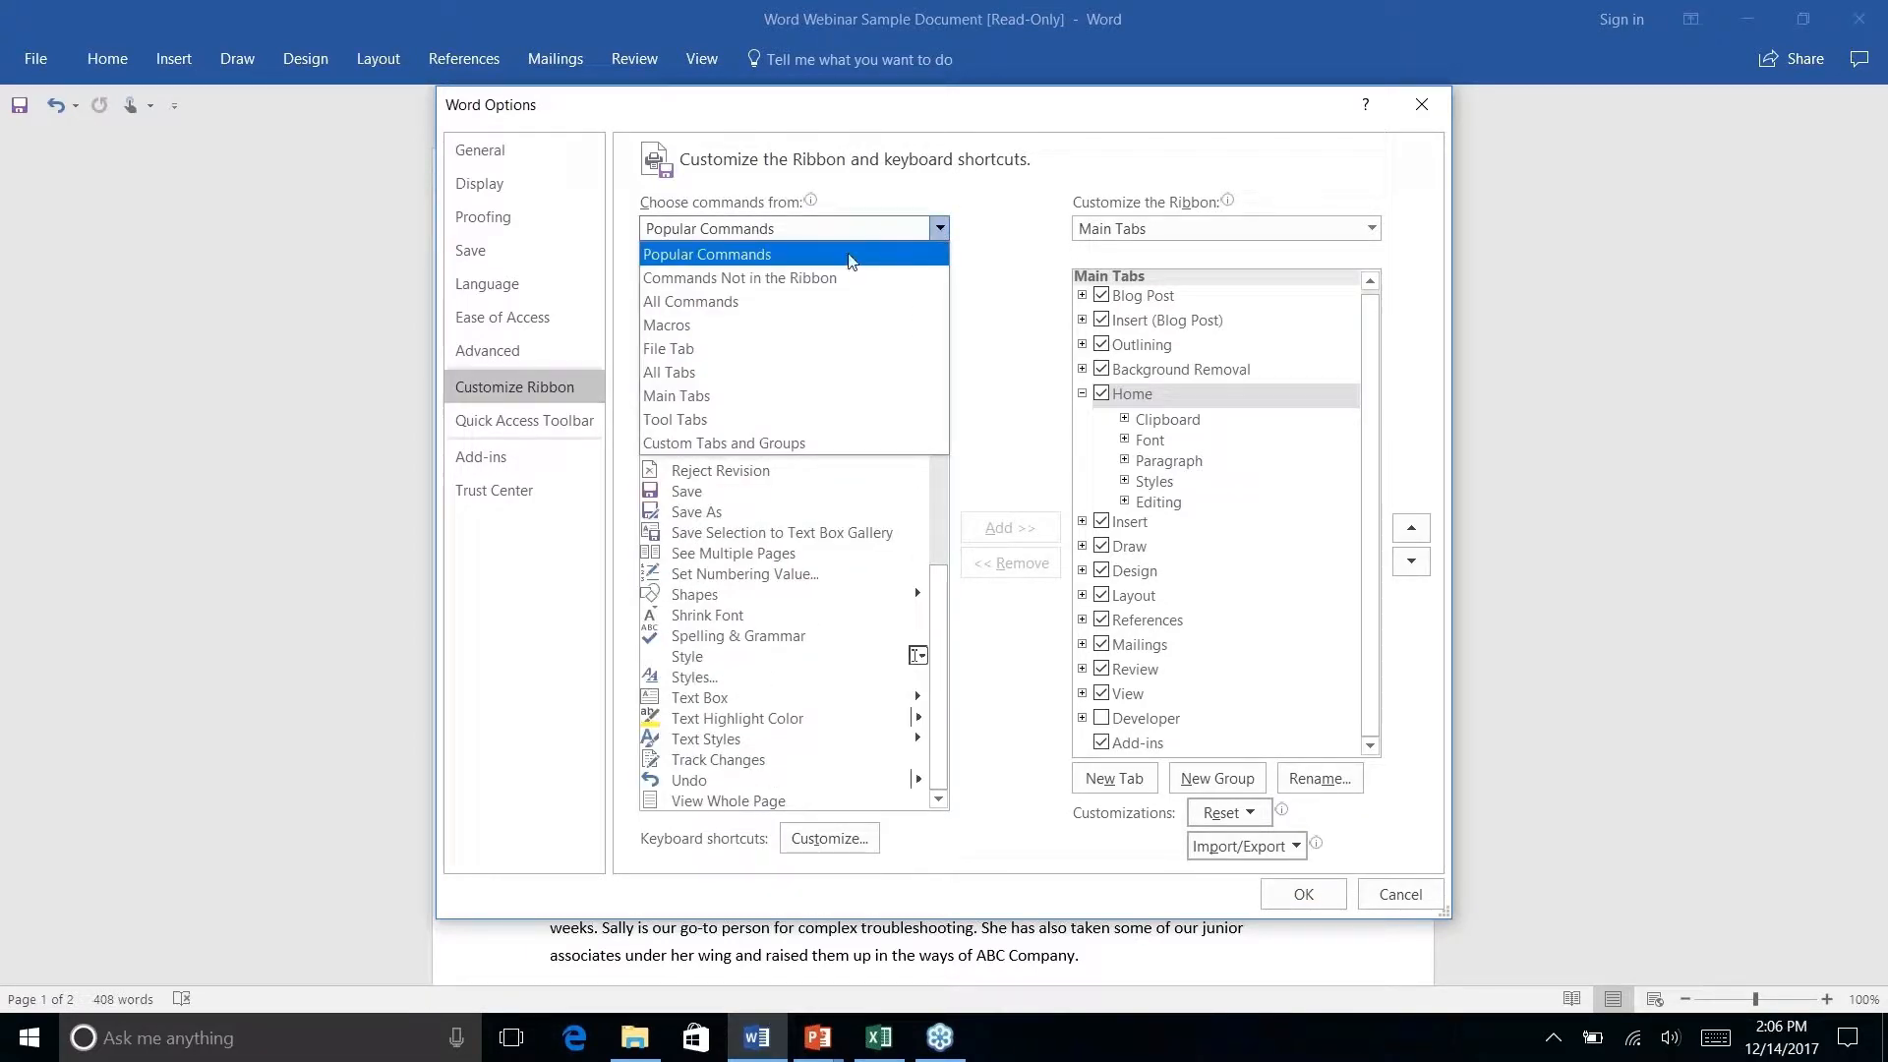
pyautogui.click(814, 281)
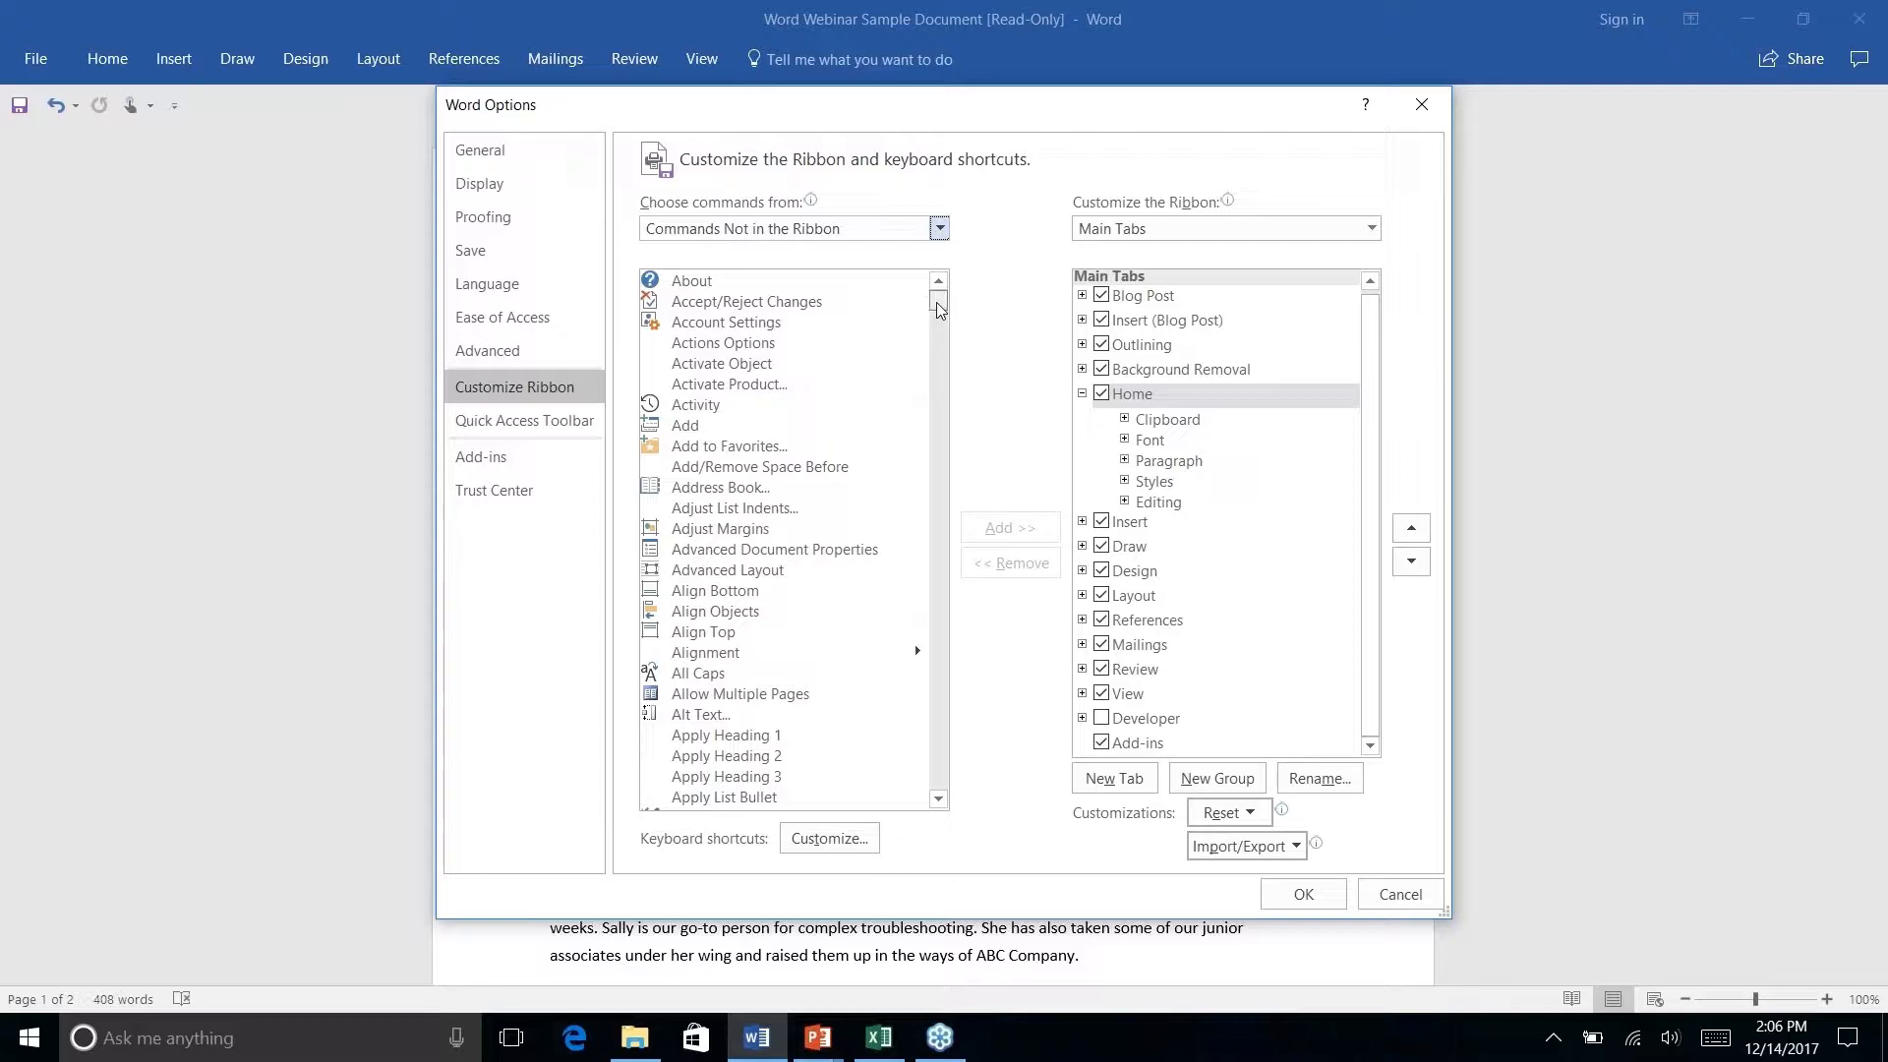
pyautogui.moveTo(942, 299); pyautogui.dragTo(936, 508)
pyautogui.scroll(-4, 811, 558)
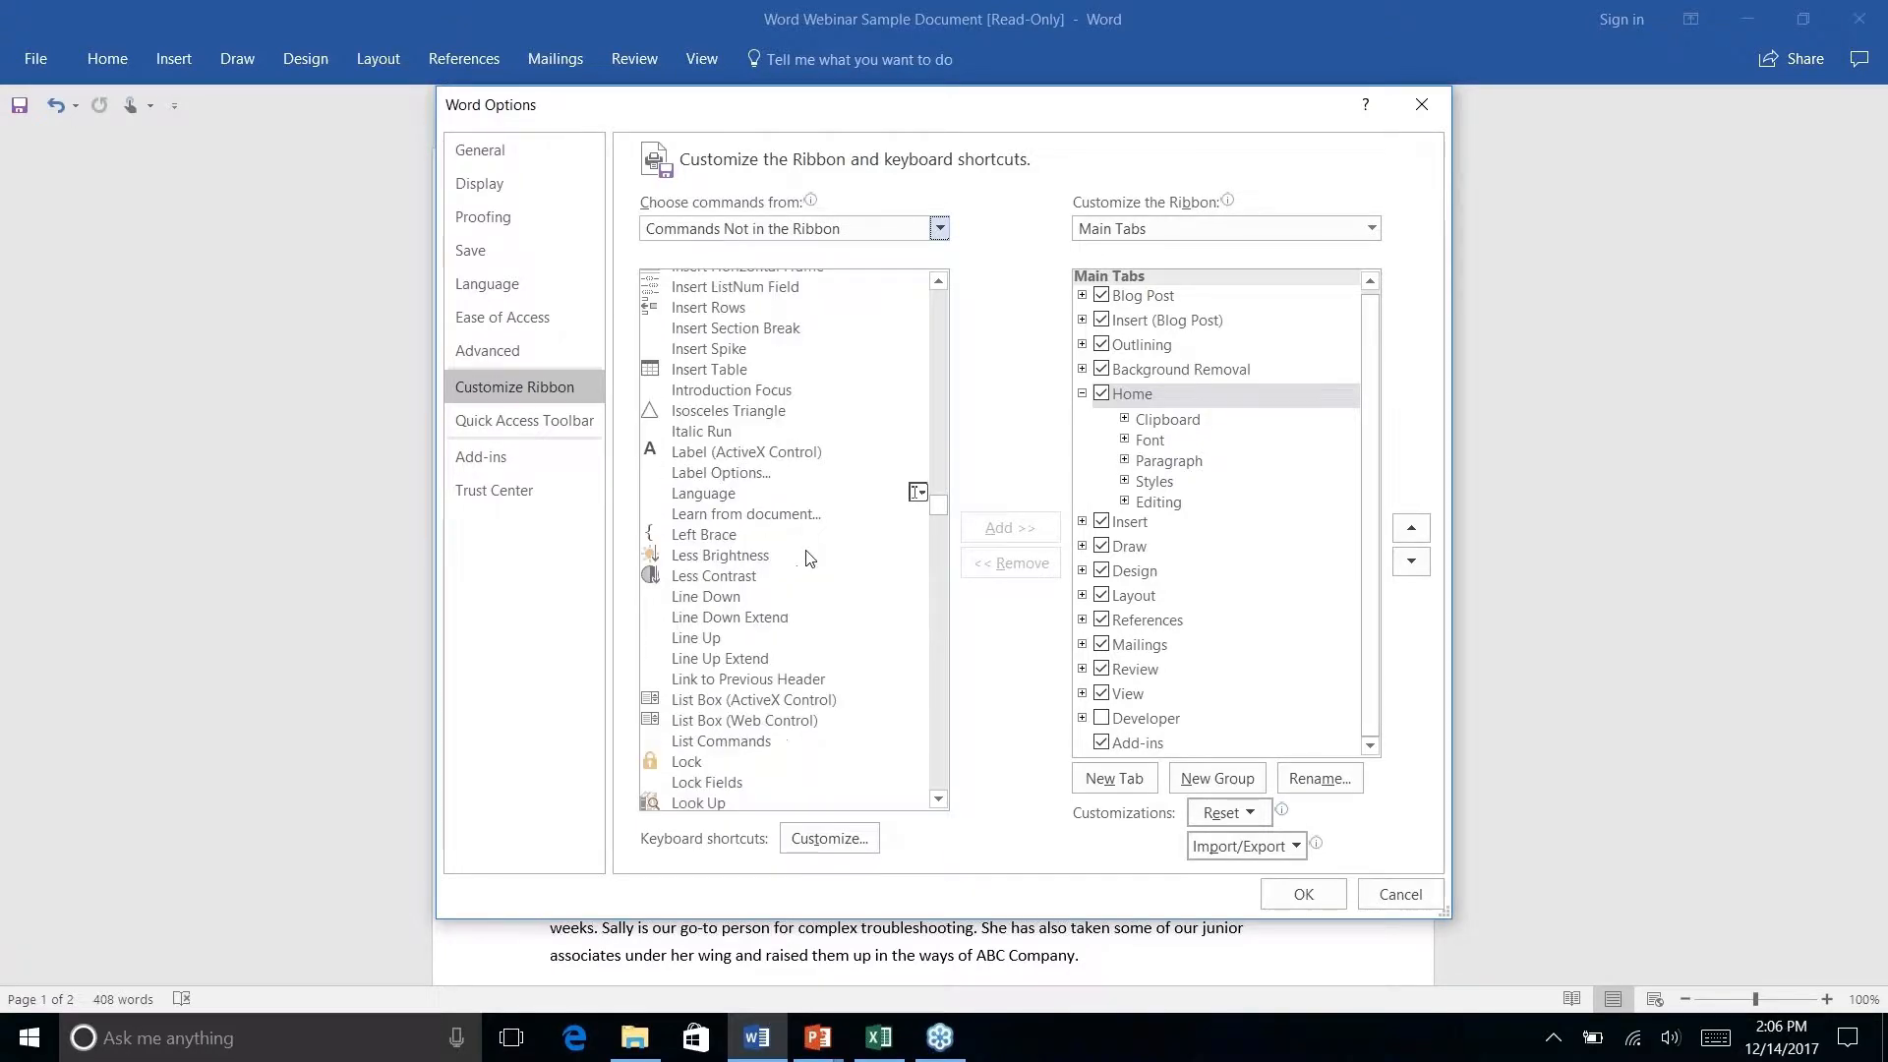
pyautogui.scroll(9, 806, 558)
pyautogui.scroll(20, 806, 558)
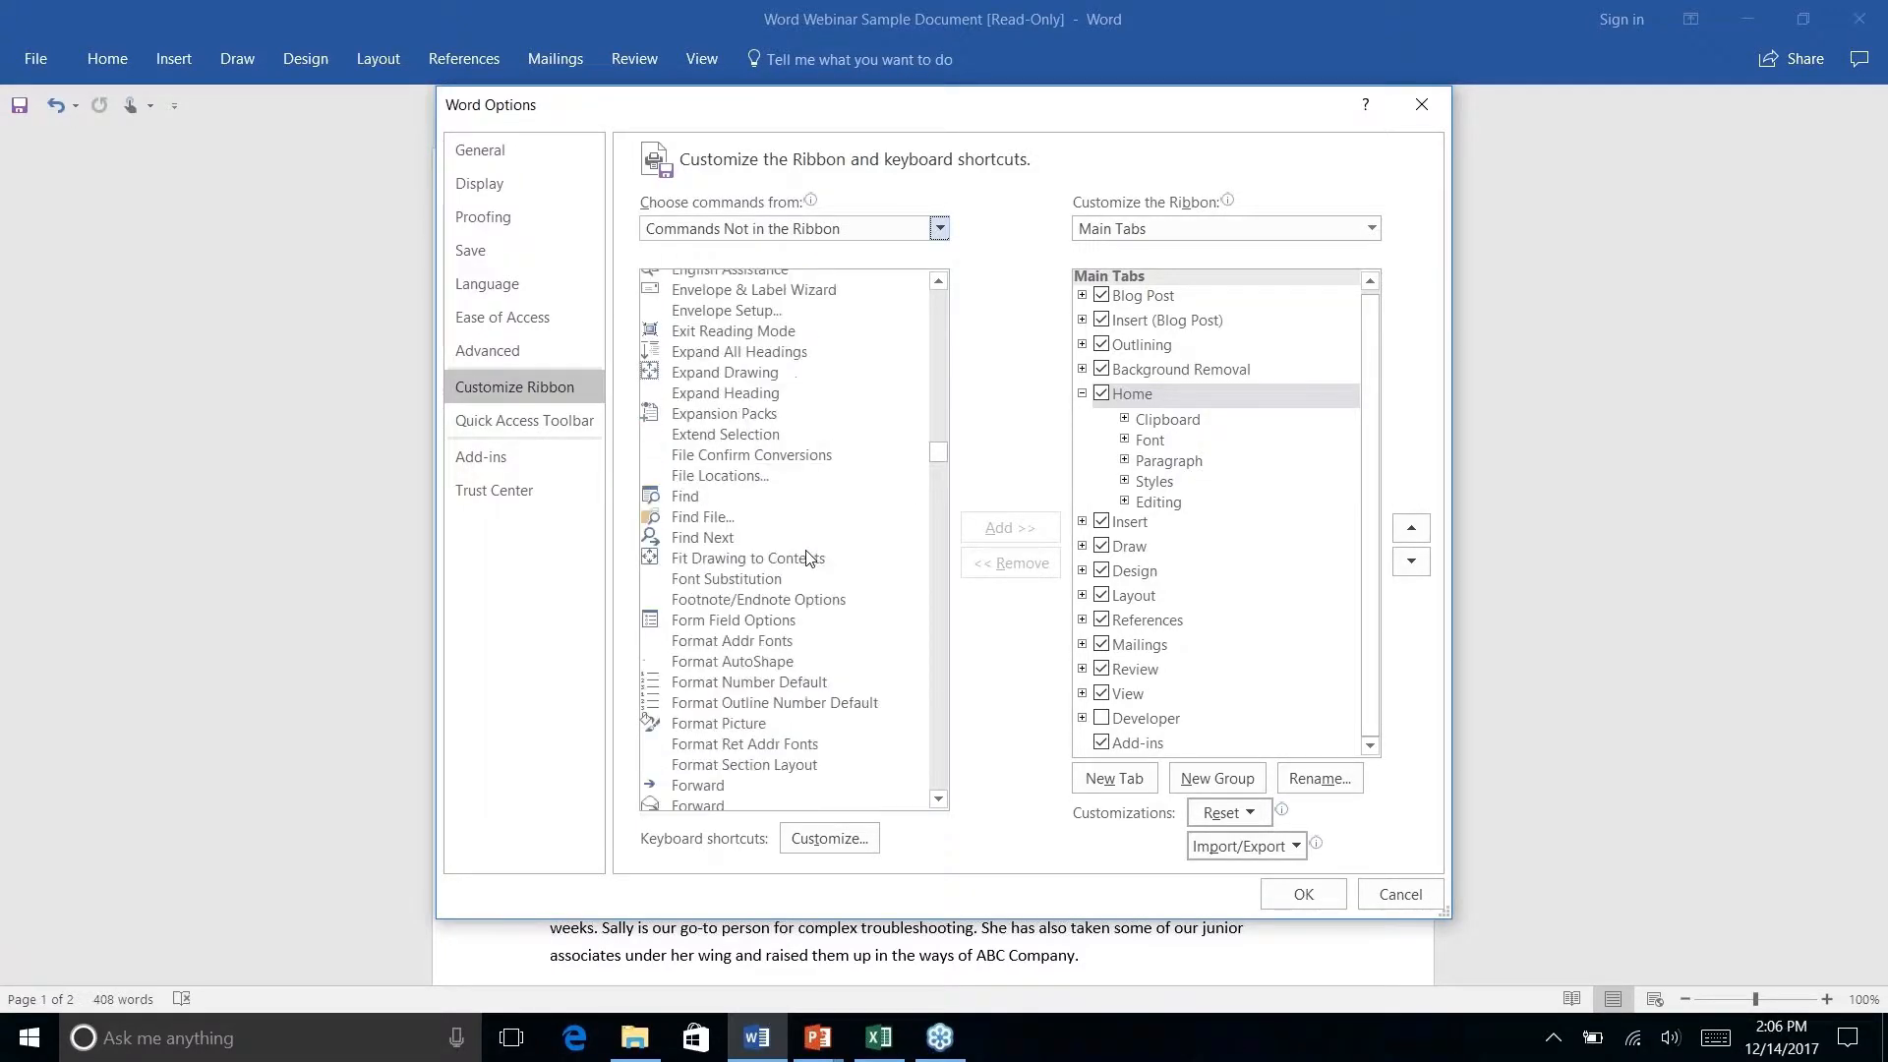
pyautogui.click(1420, 104)
pyautogui.hotkey('alt', 'q')
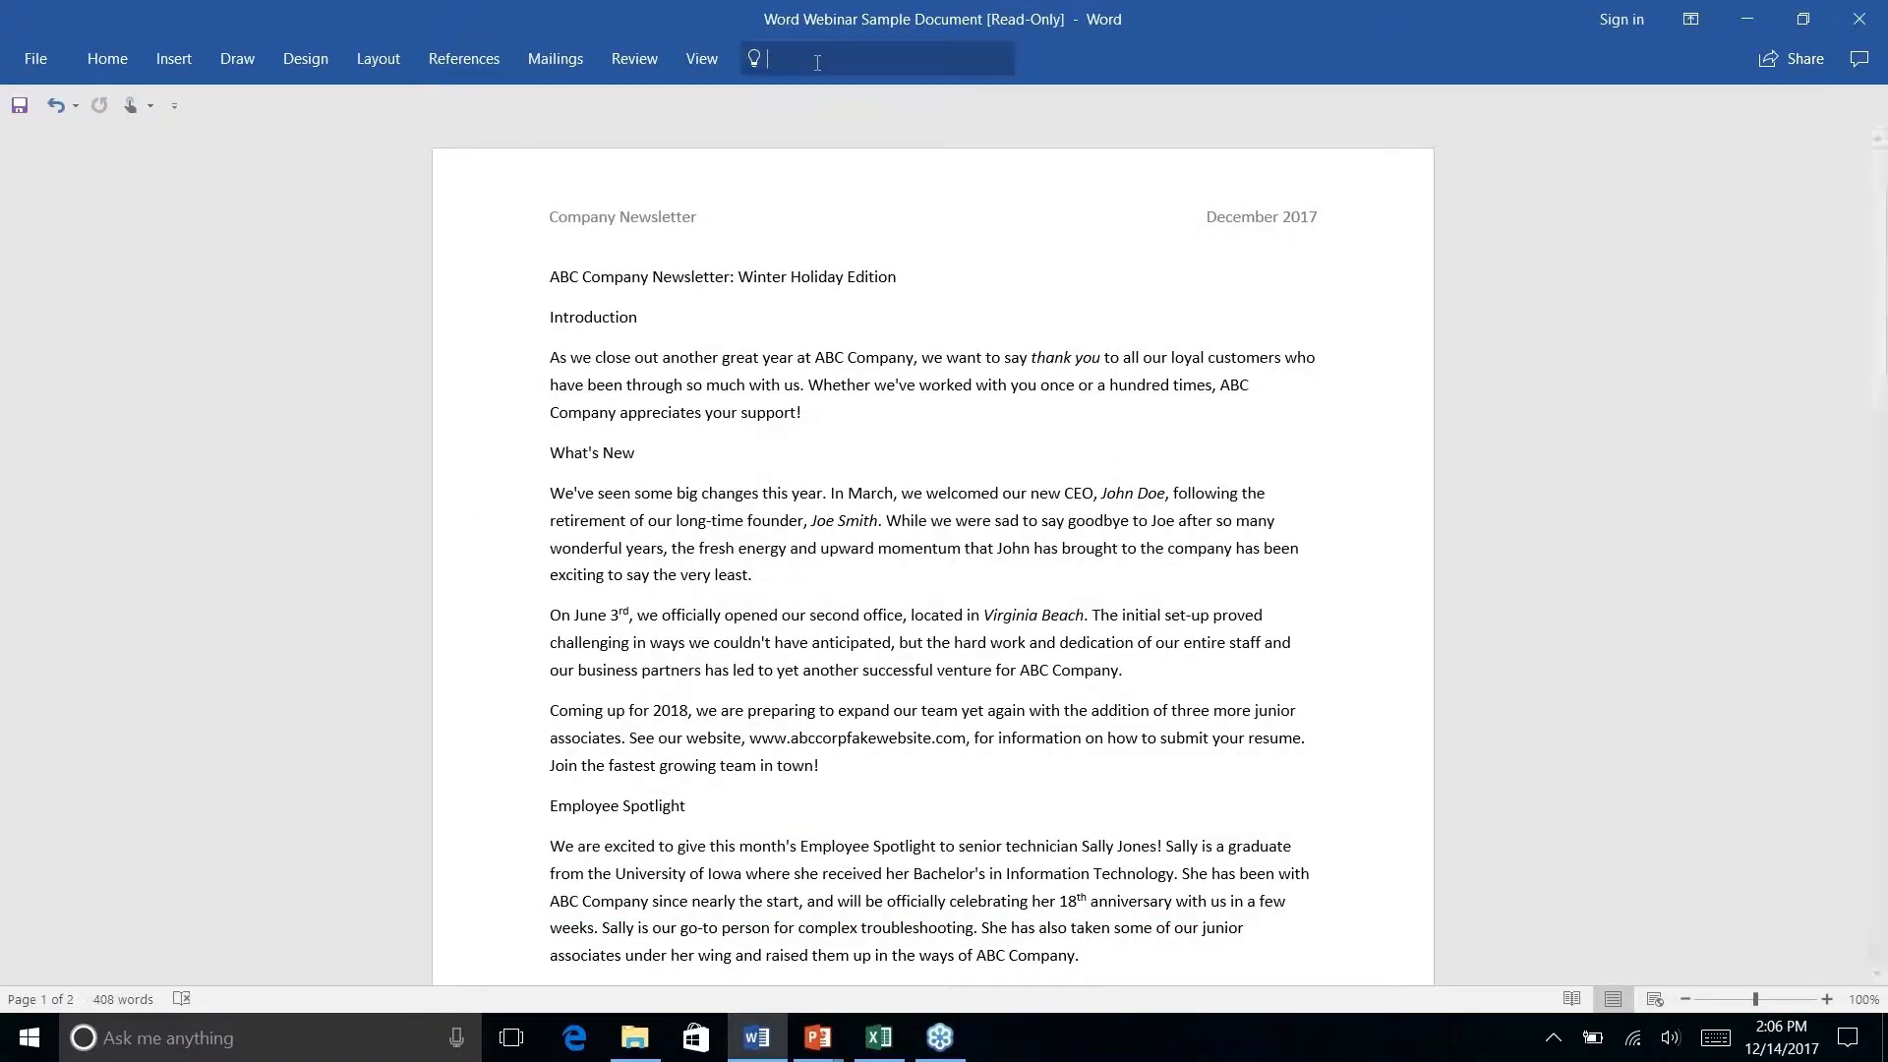
pyautogui.press('Escape')
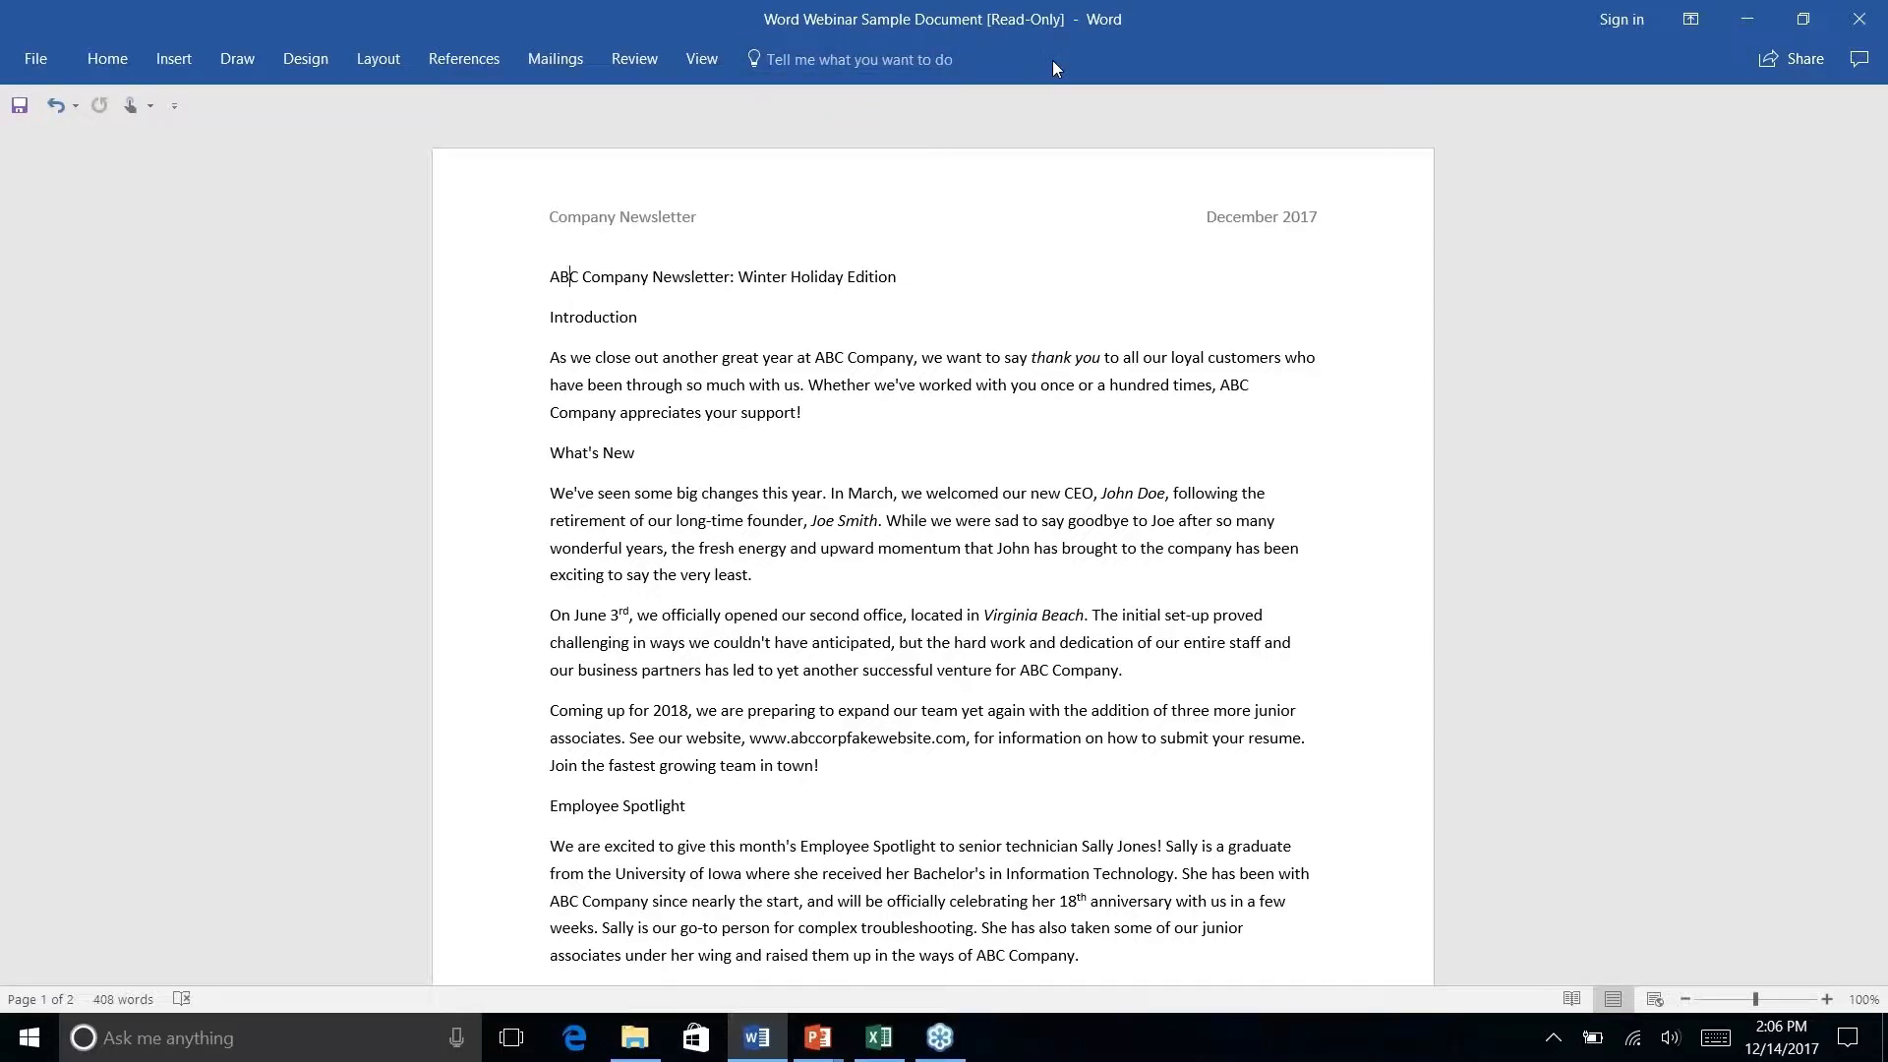
pyautogui.click(885, 65)
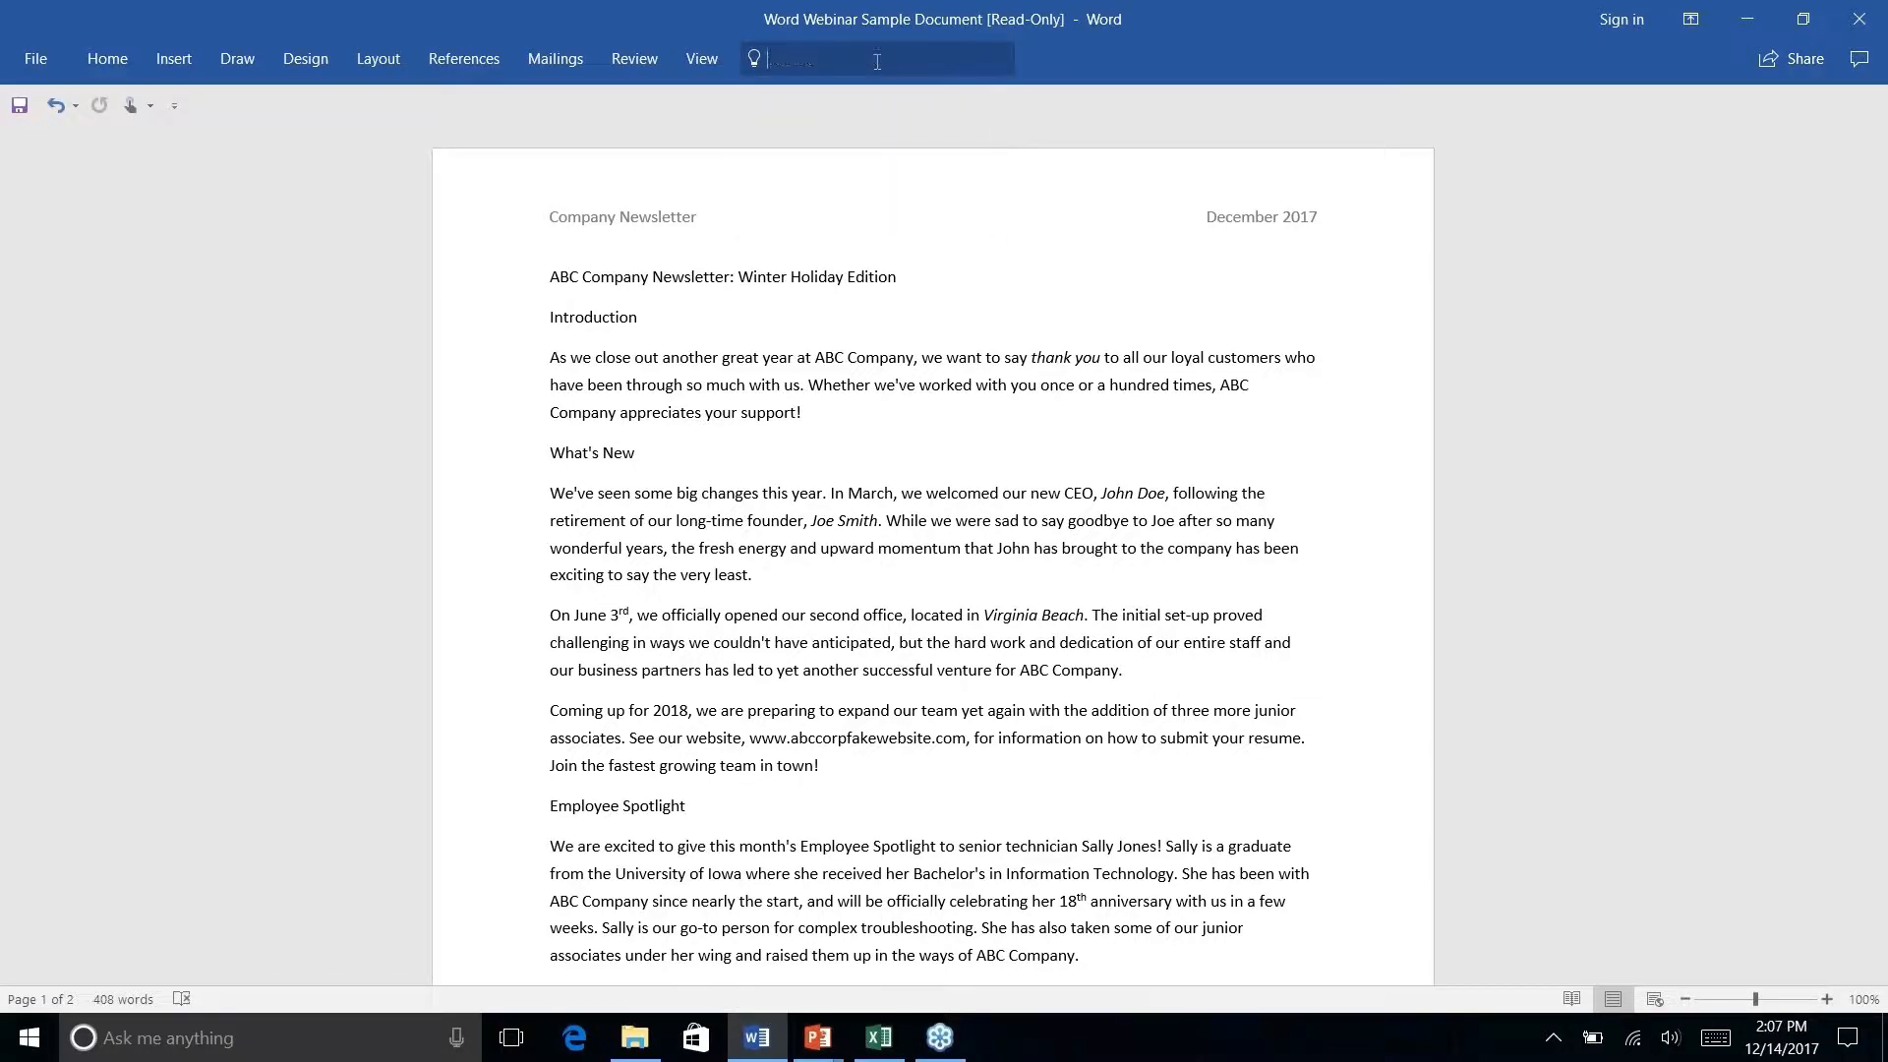
pyautogui.click(1105, 49)
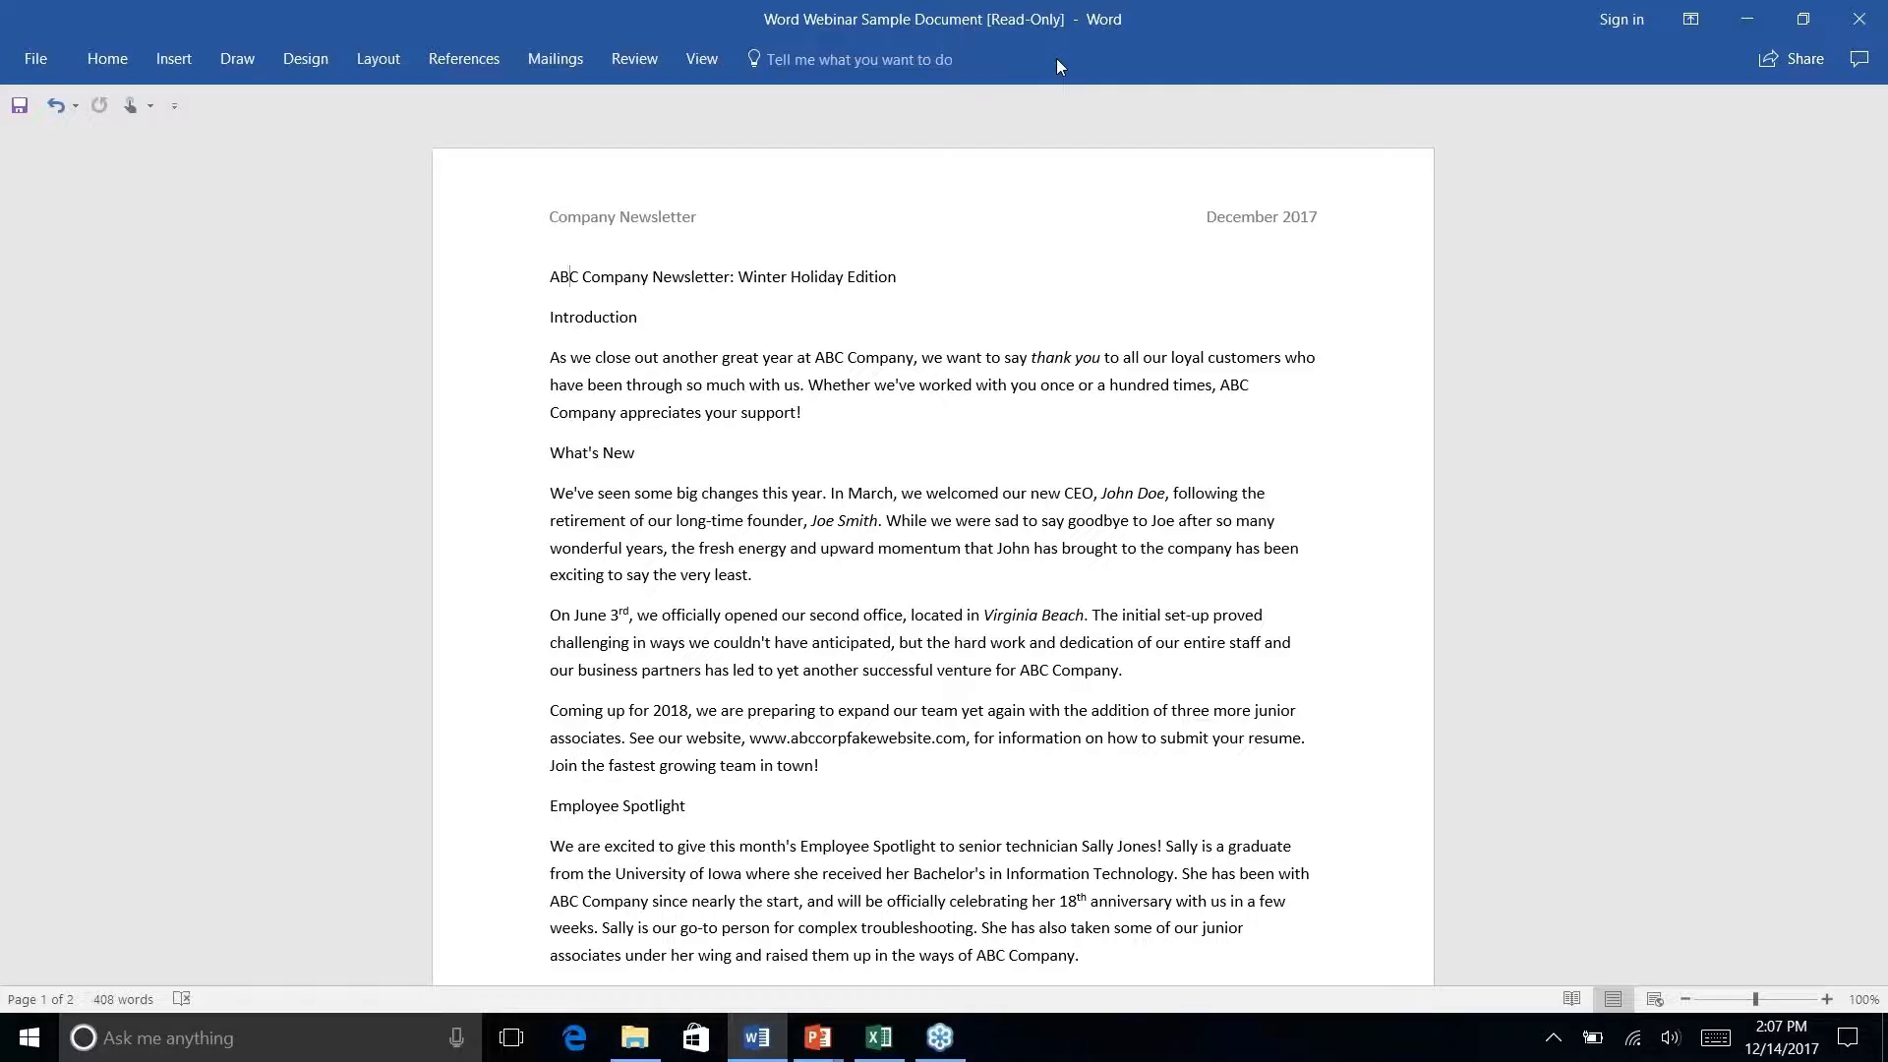
# Search the commands for "add link", view the Add a Hyperlink dialog, and cancel it without inserting a link.
pyautogui.hotkey('alt', 'q')
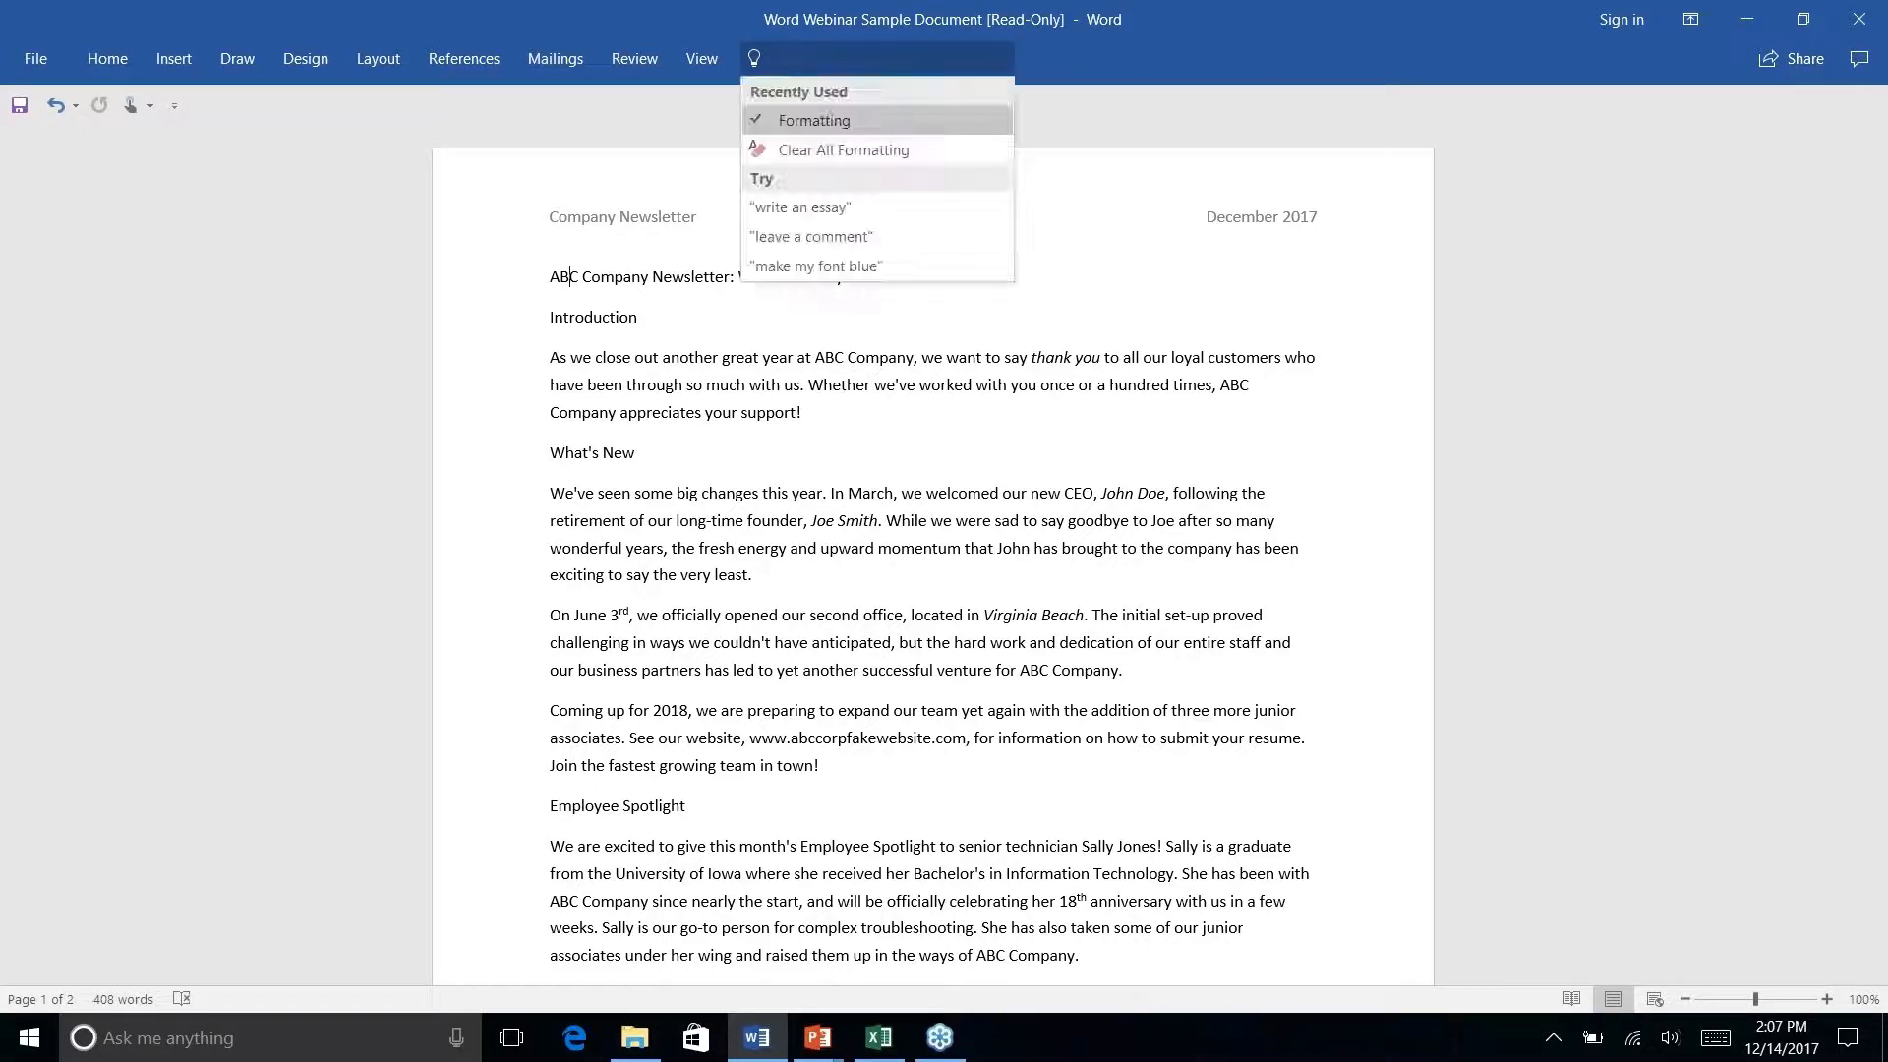
pyautogui.write('add ')
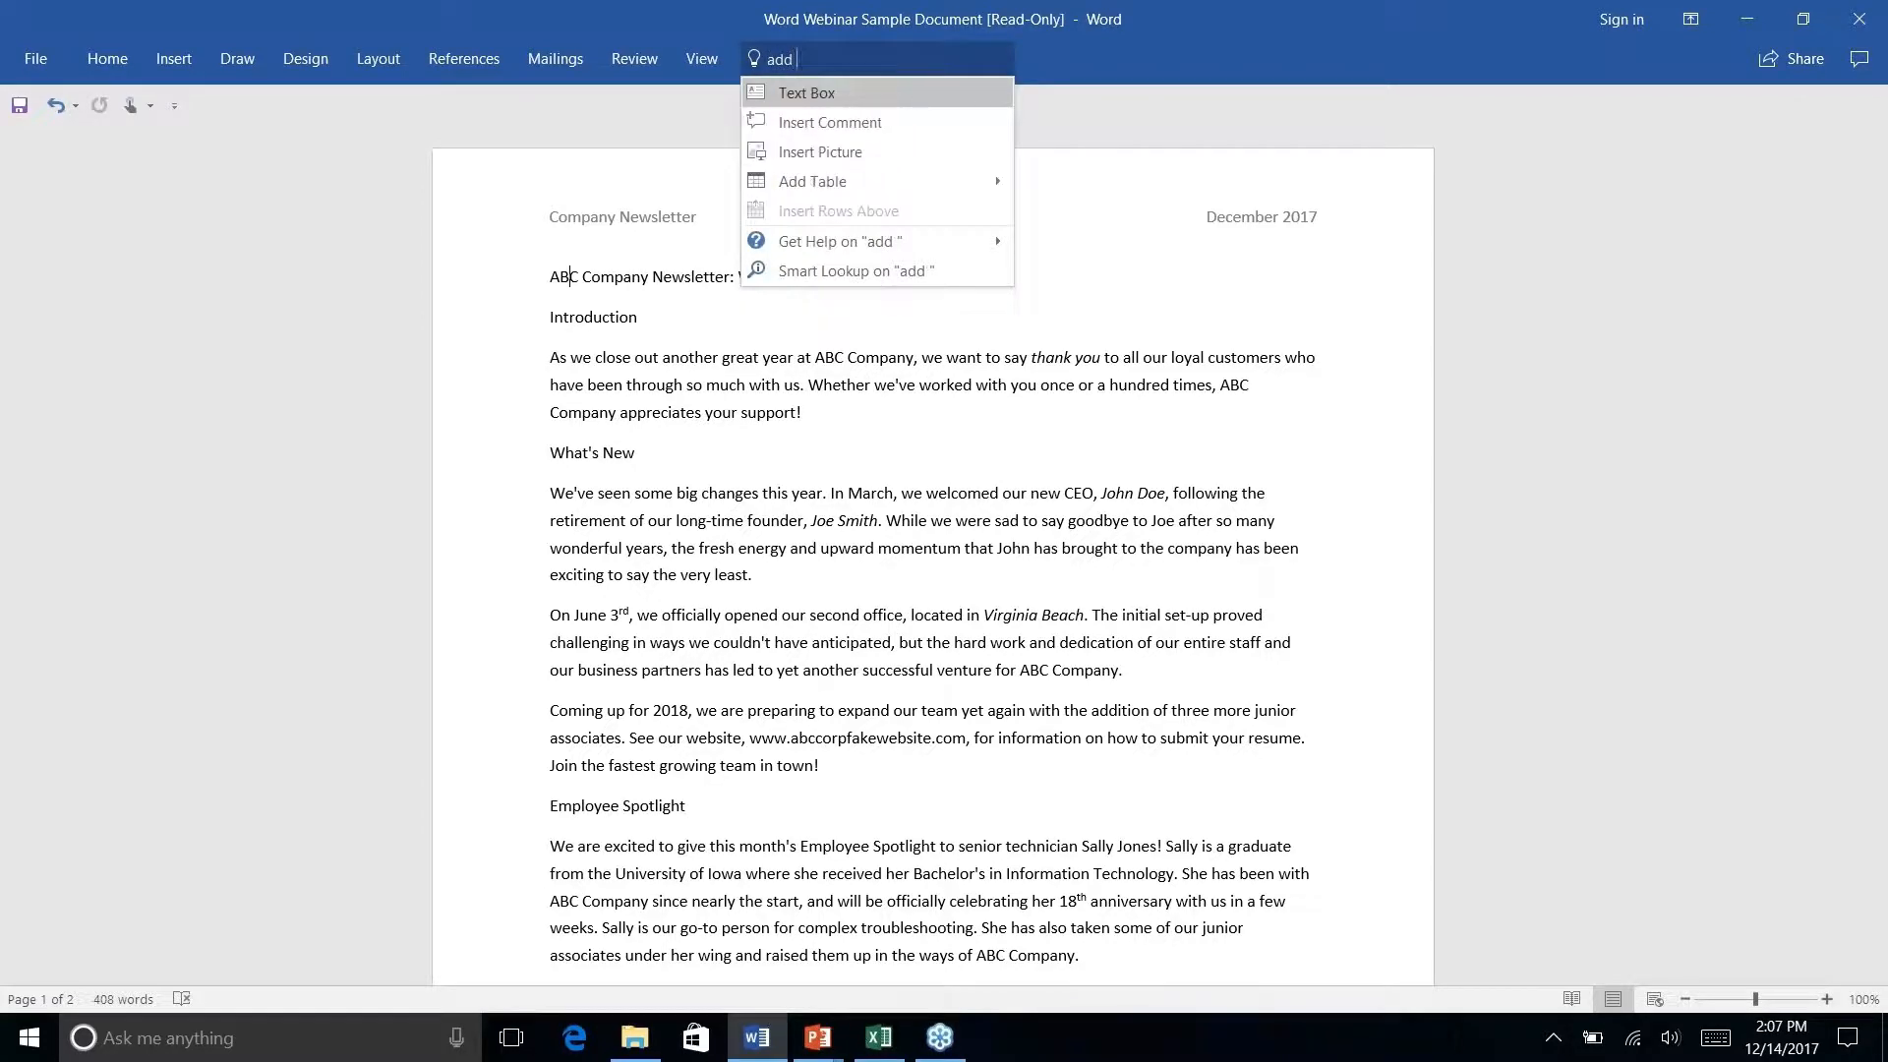
pyautogui.write('link')
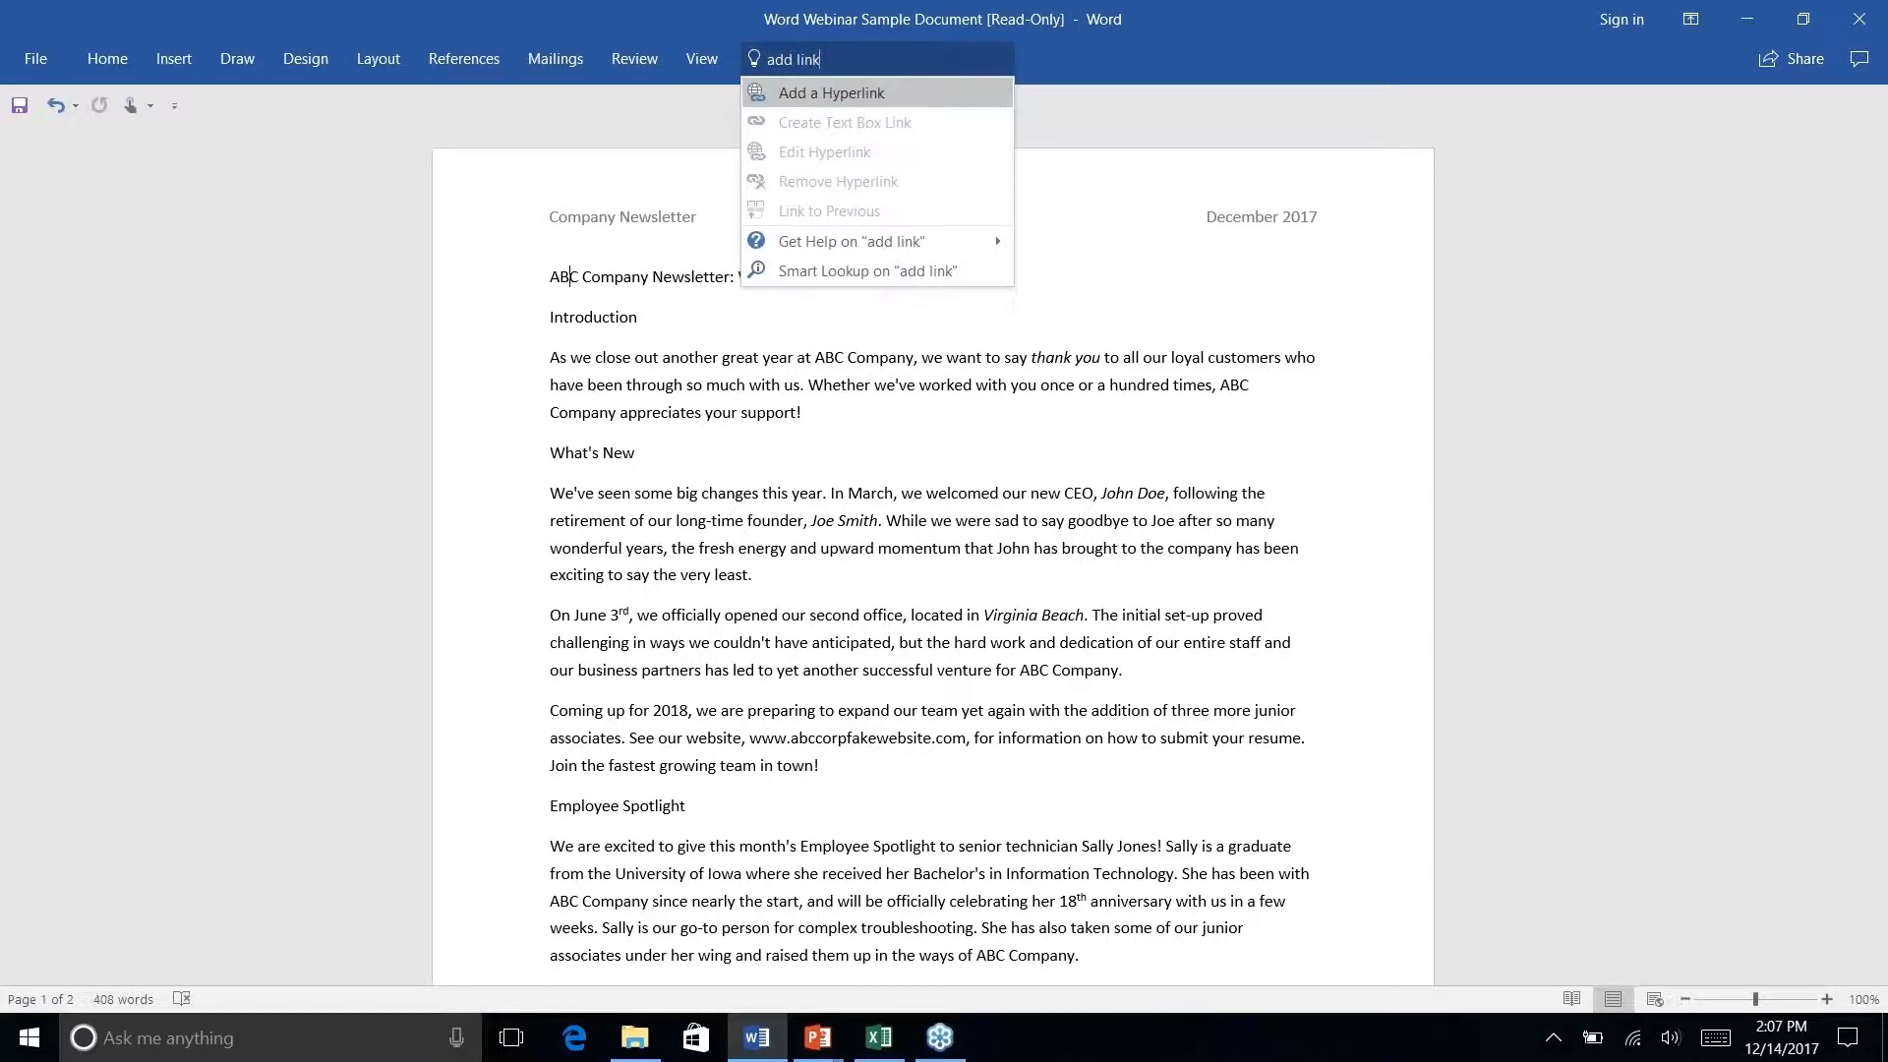
pyautogui.click(935, 103)
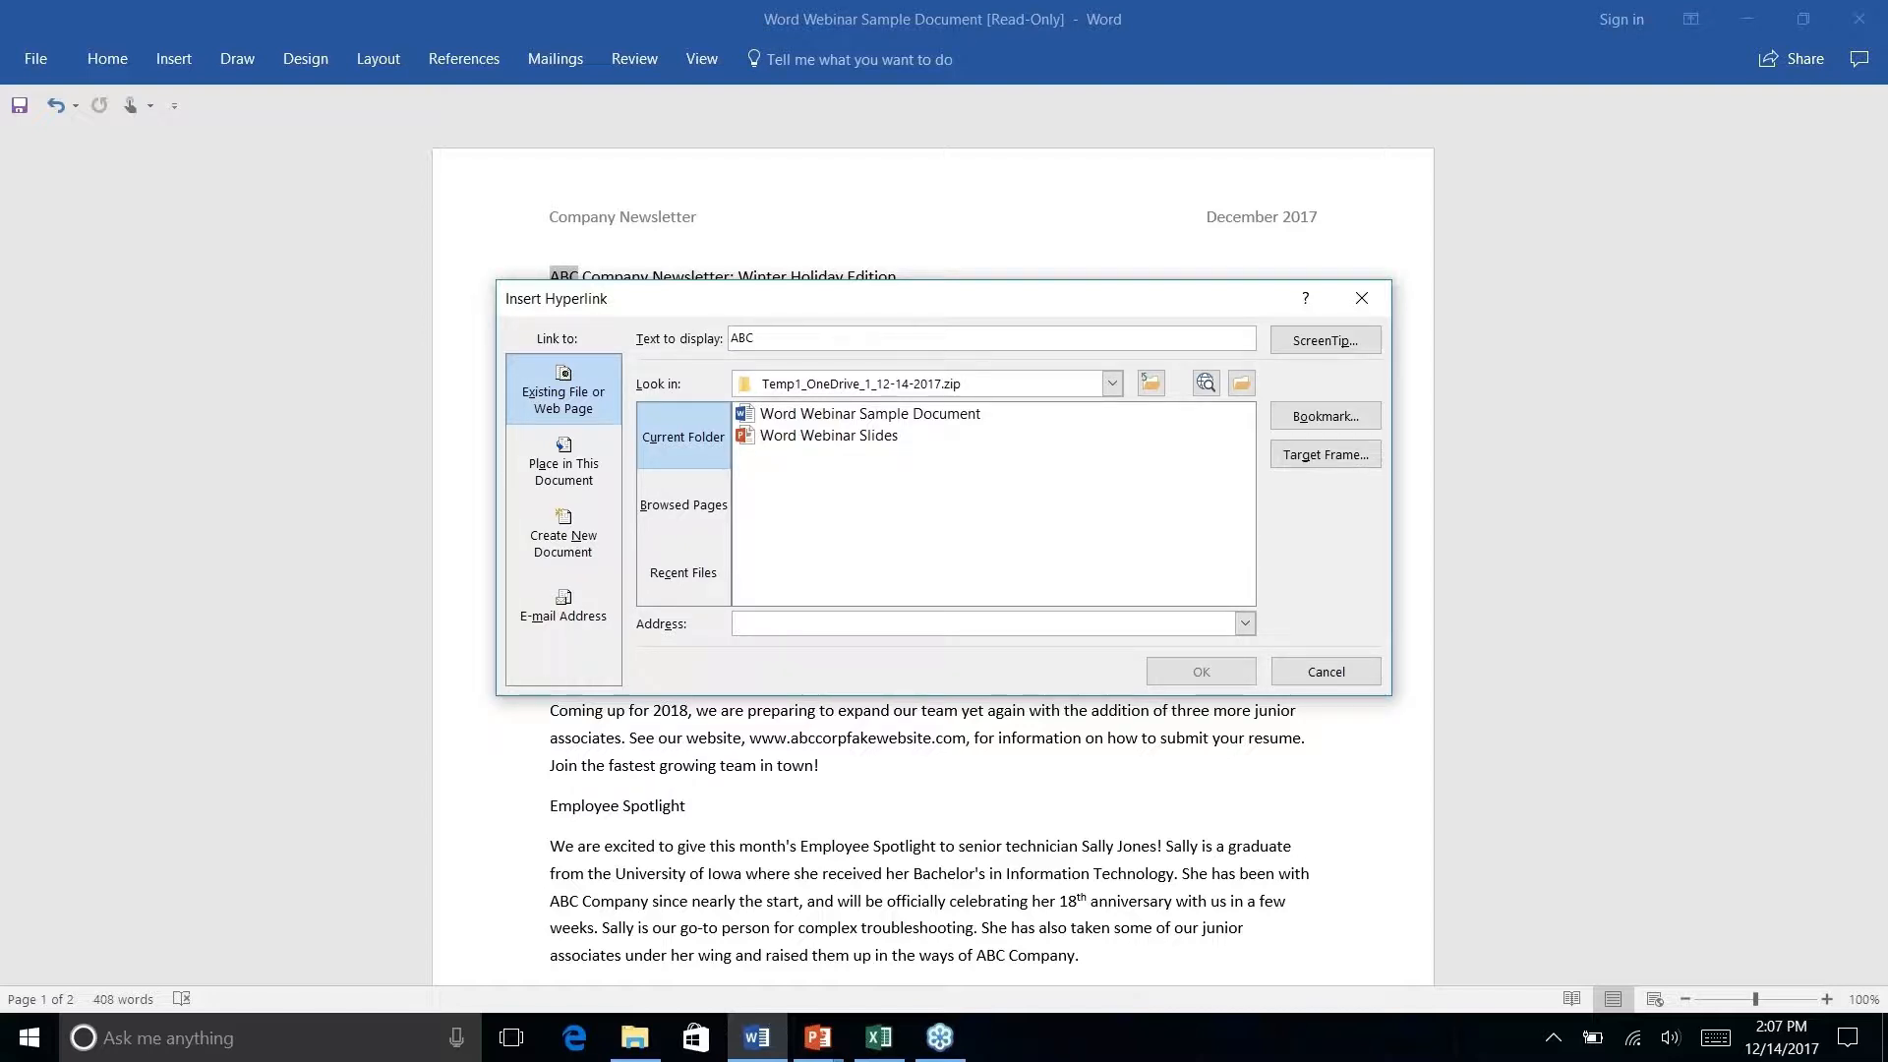
pyautogui.click(1360, 298)
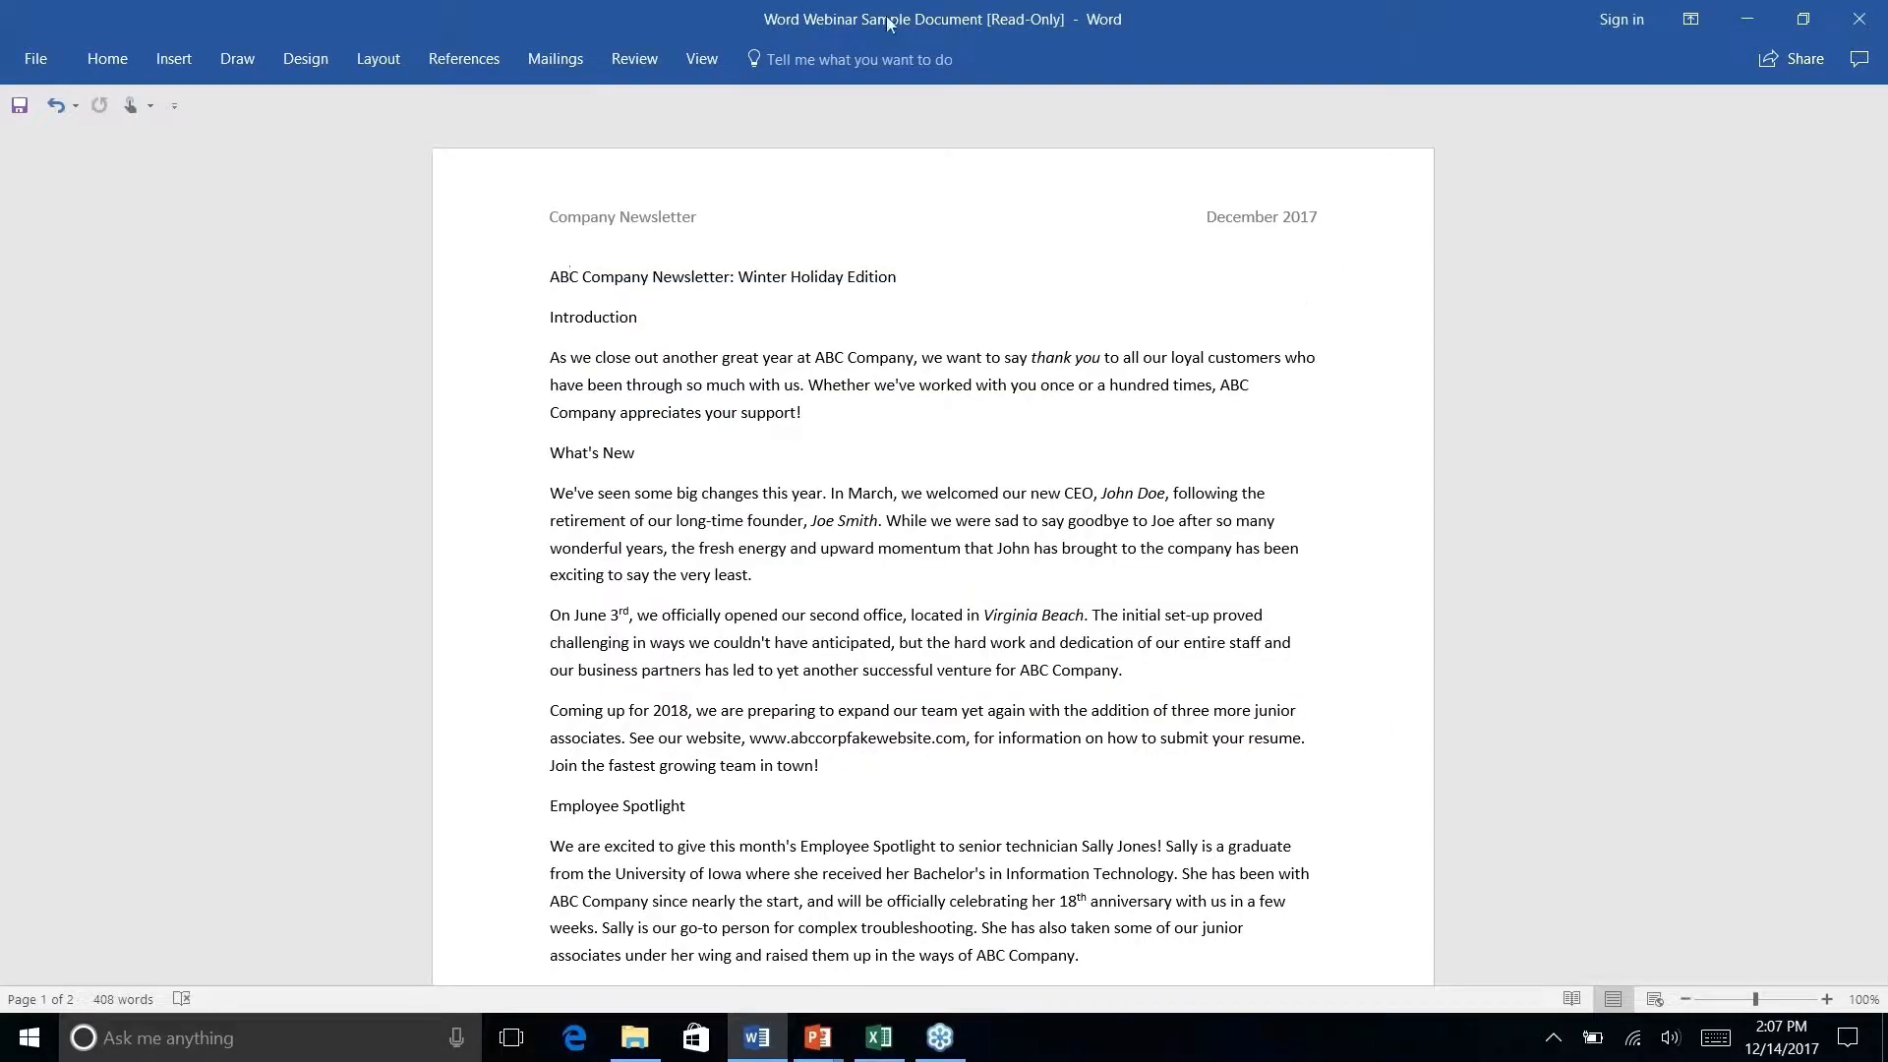
# View the Tell Me search's recently used commands and suggestions, and briefly reveal the Home commands of the collapsed ribbon.
pyautogui.click(861, 61)
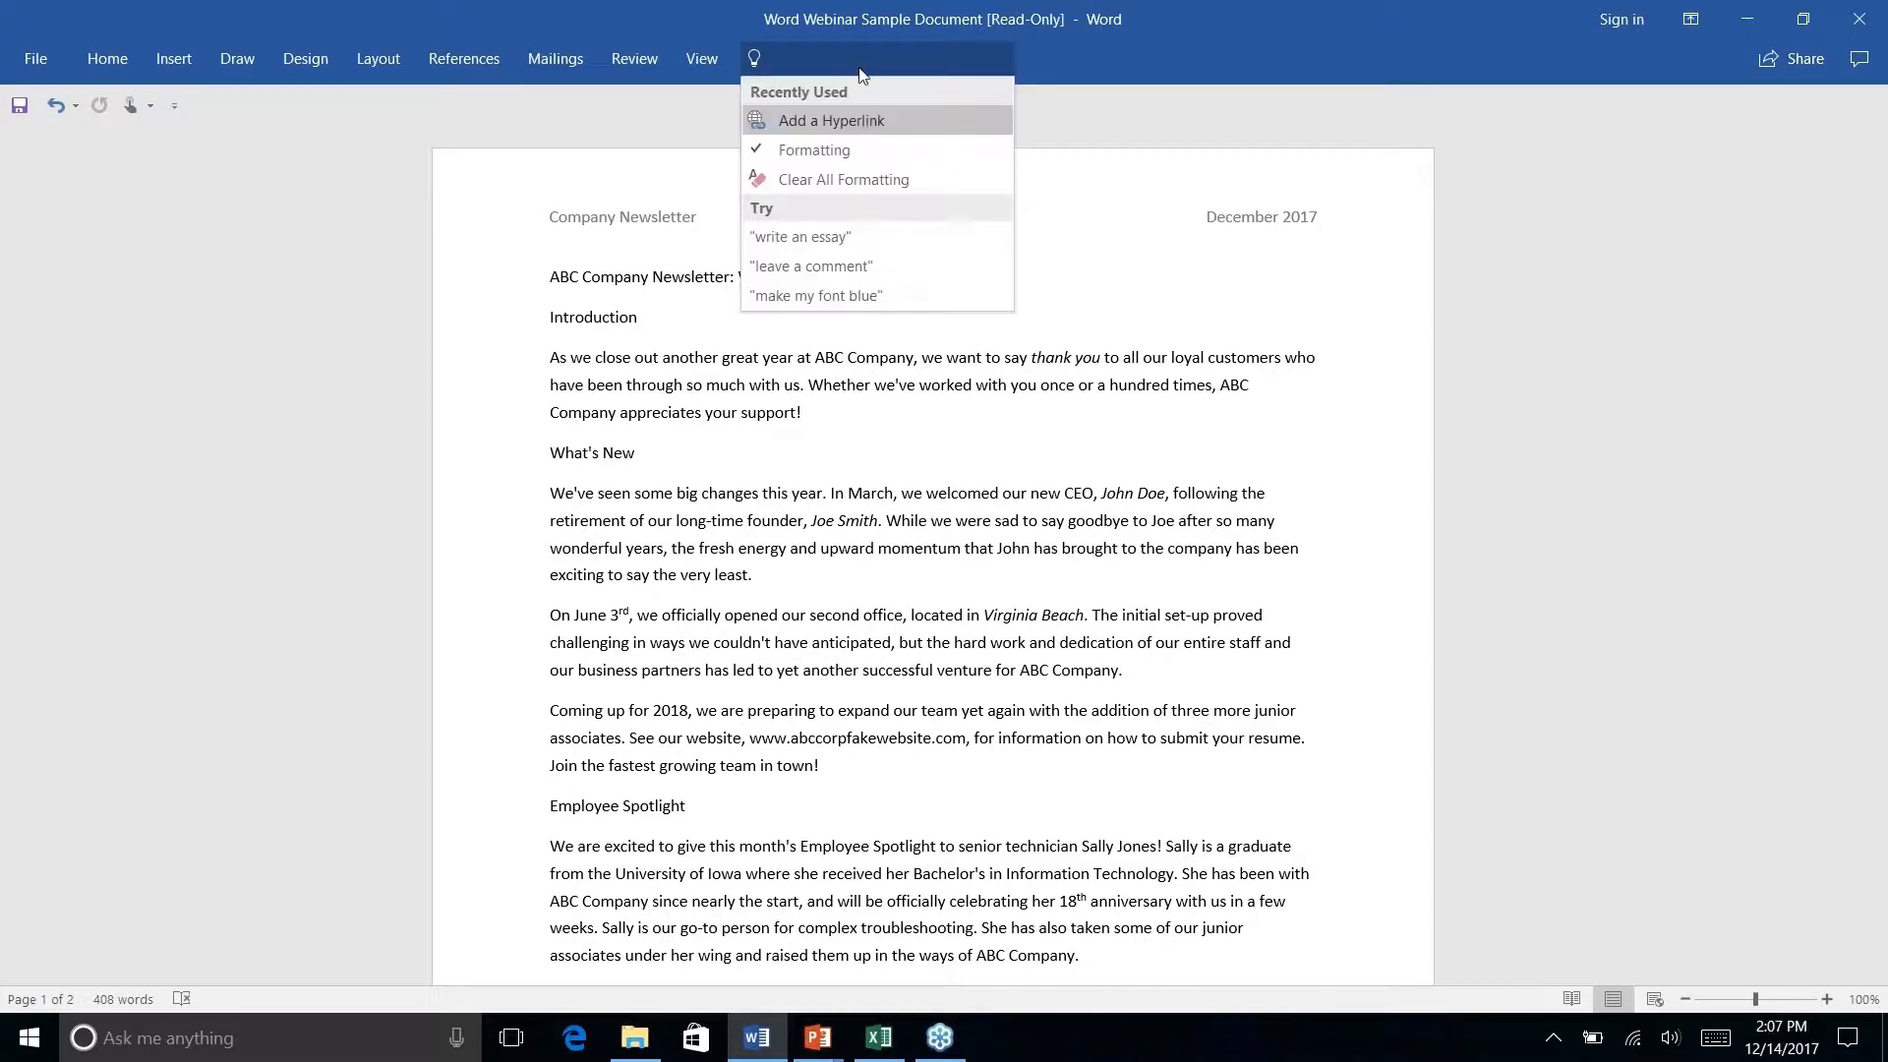
pyautogui.click(1324, 119)
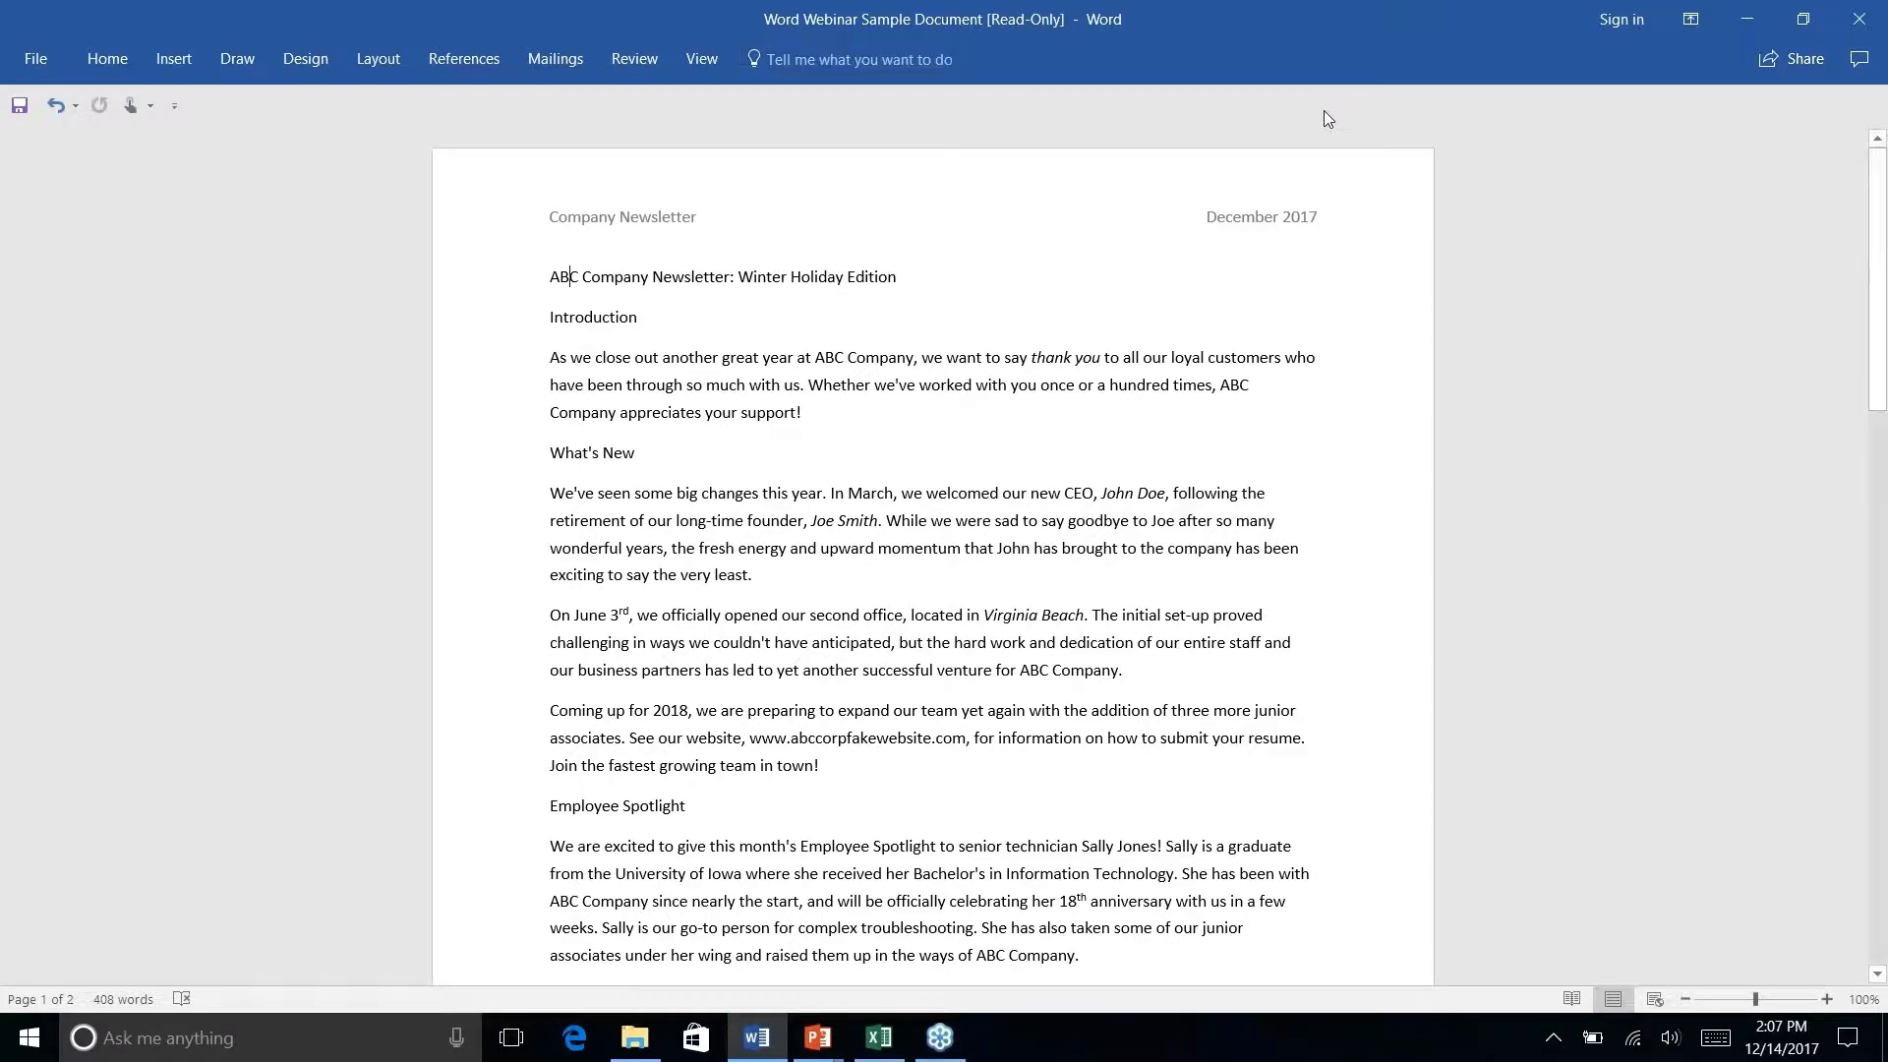
pyautogui.click(104, 68)
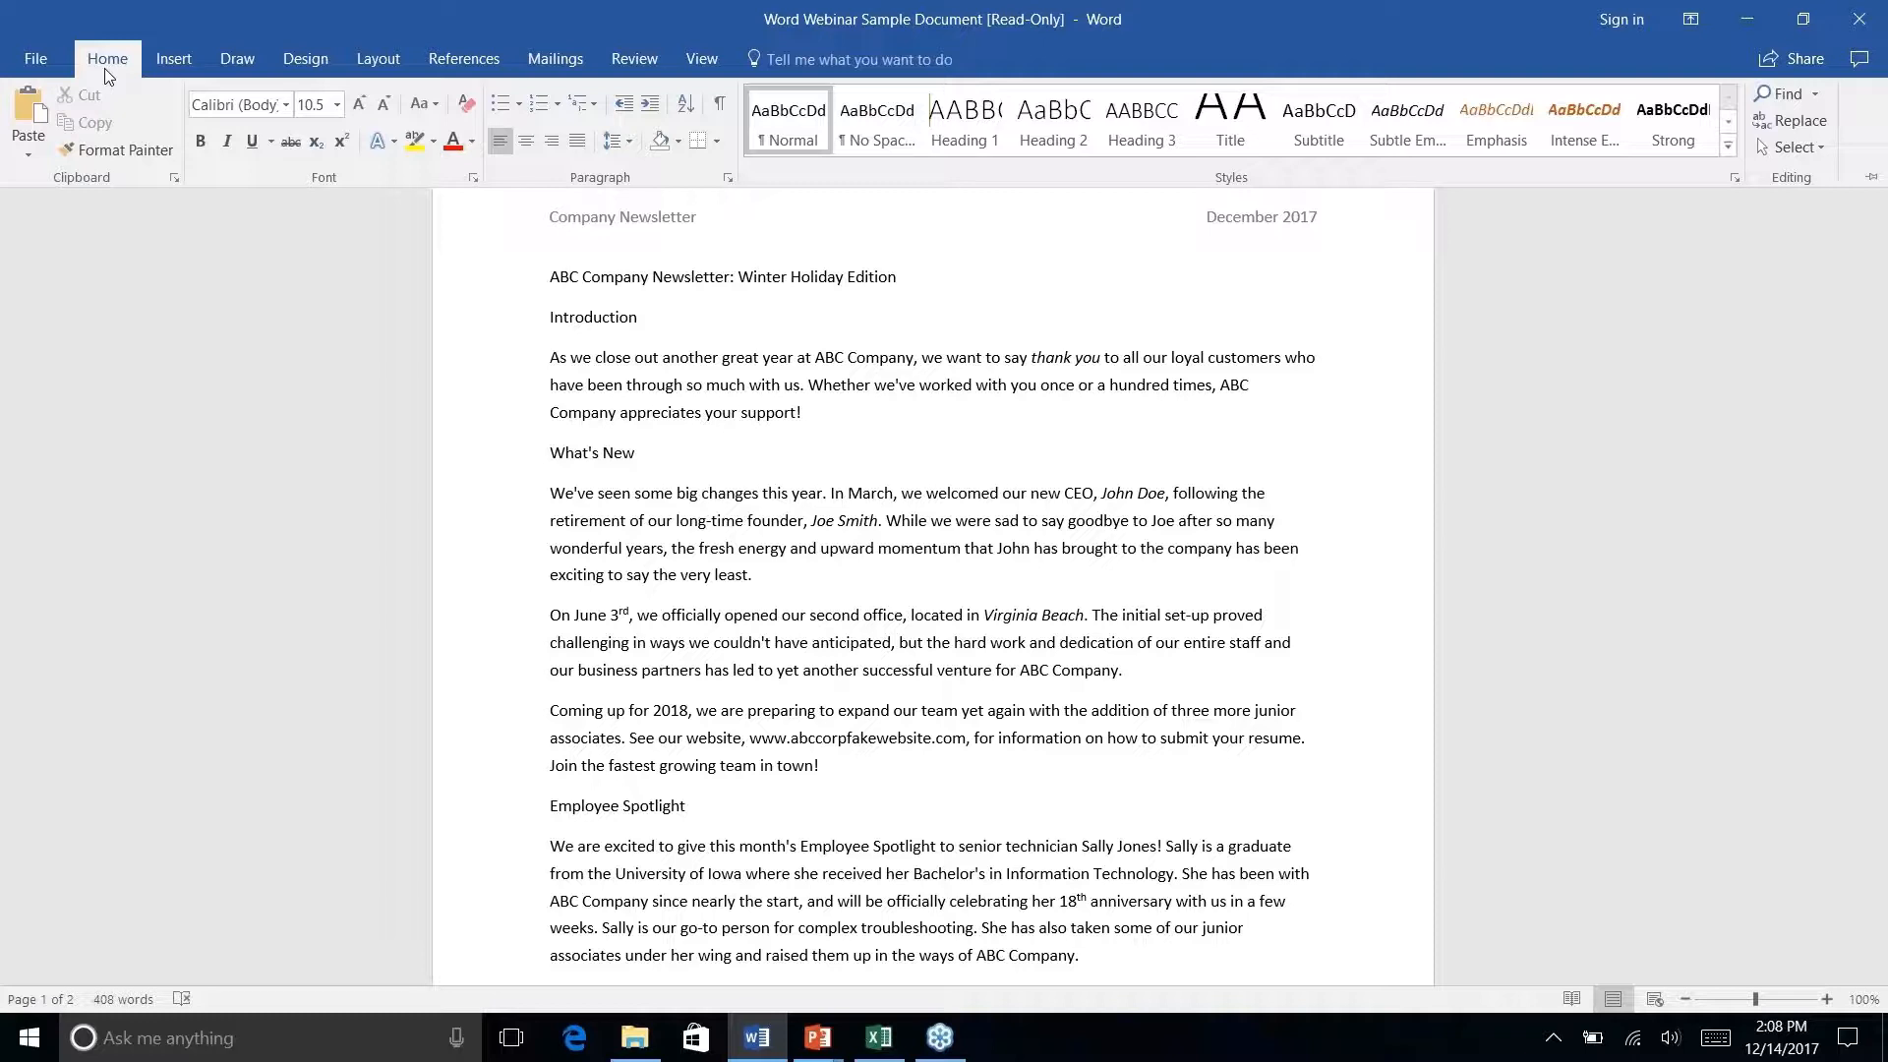
pyautogui.hotkey('alt', 'Tab')
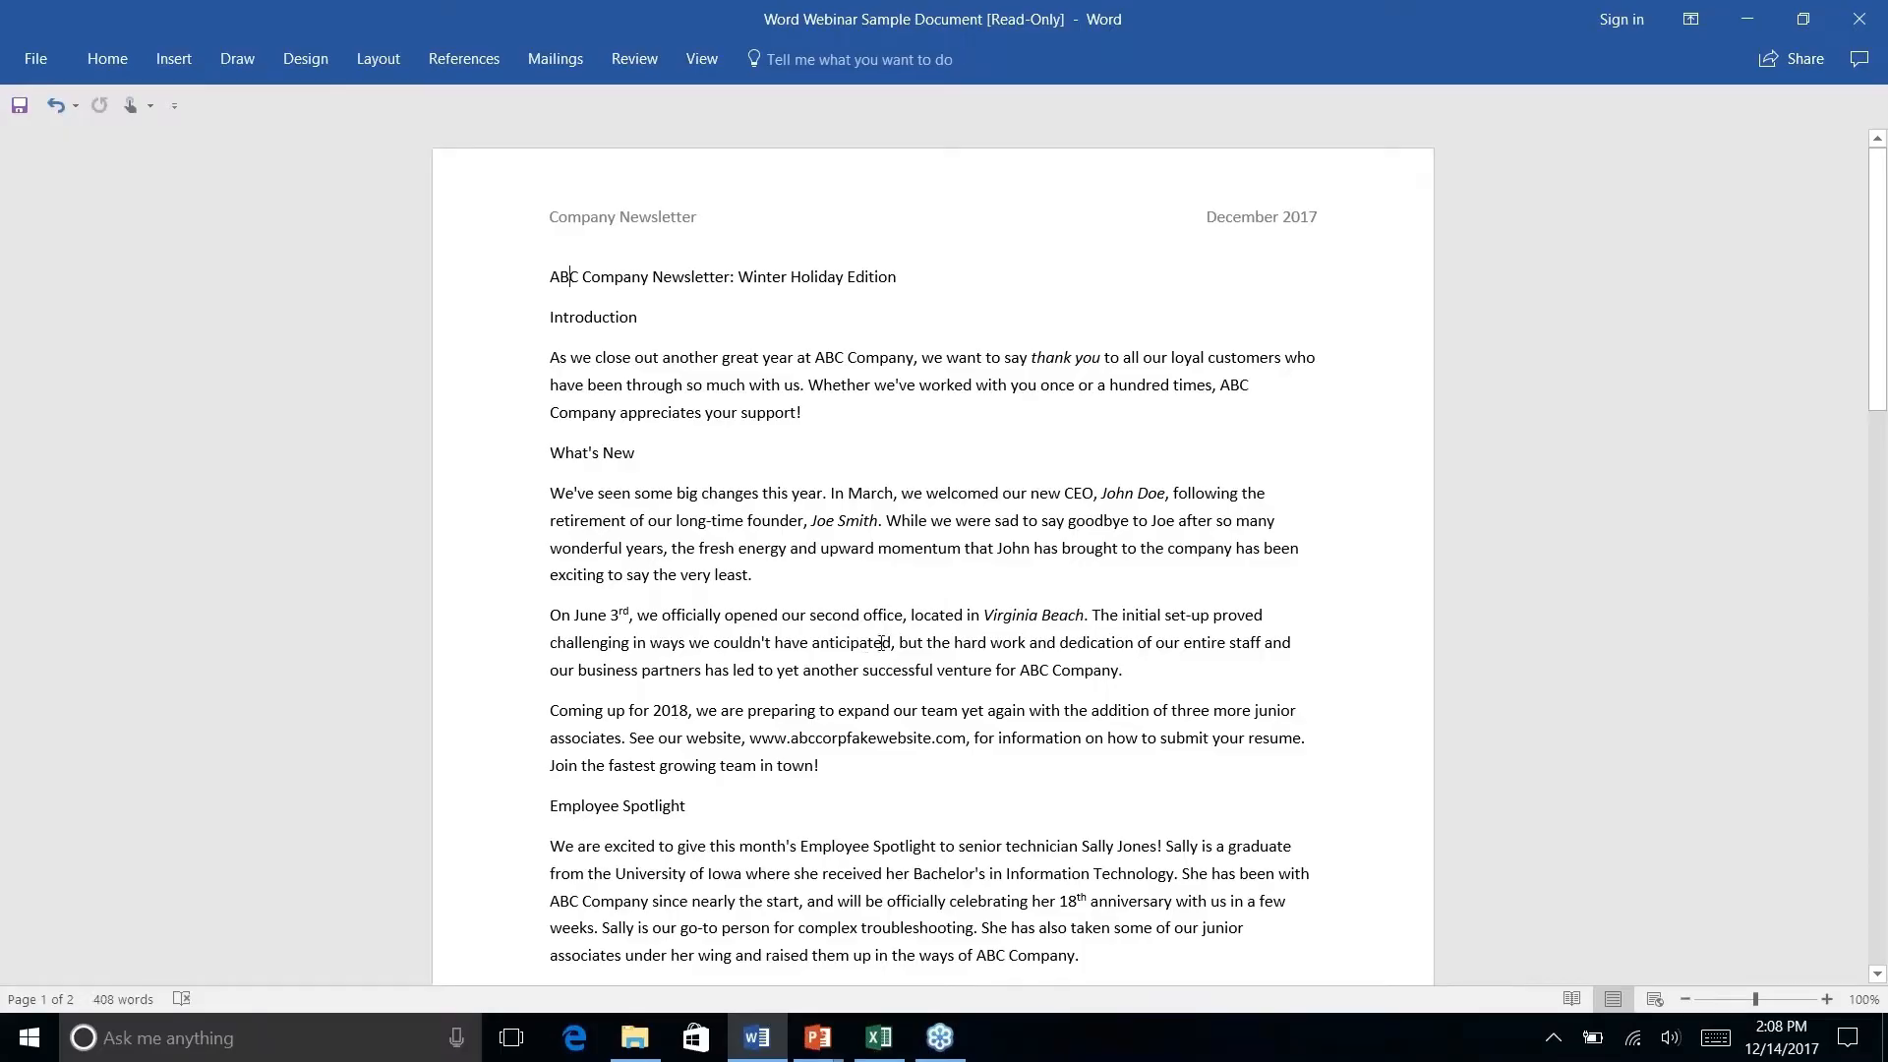
# Read through the newsletter from its header to the company address, placing the cursor after "Windows 3.0." in the History Lesson section.
pyautogui.scroll(-15, 882, 642)
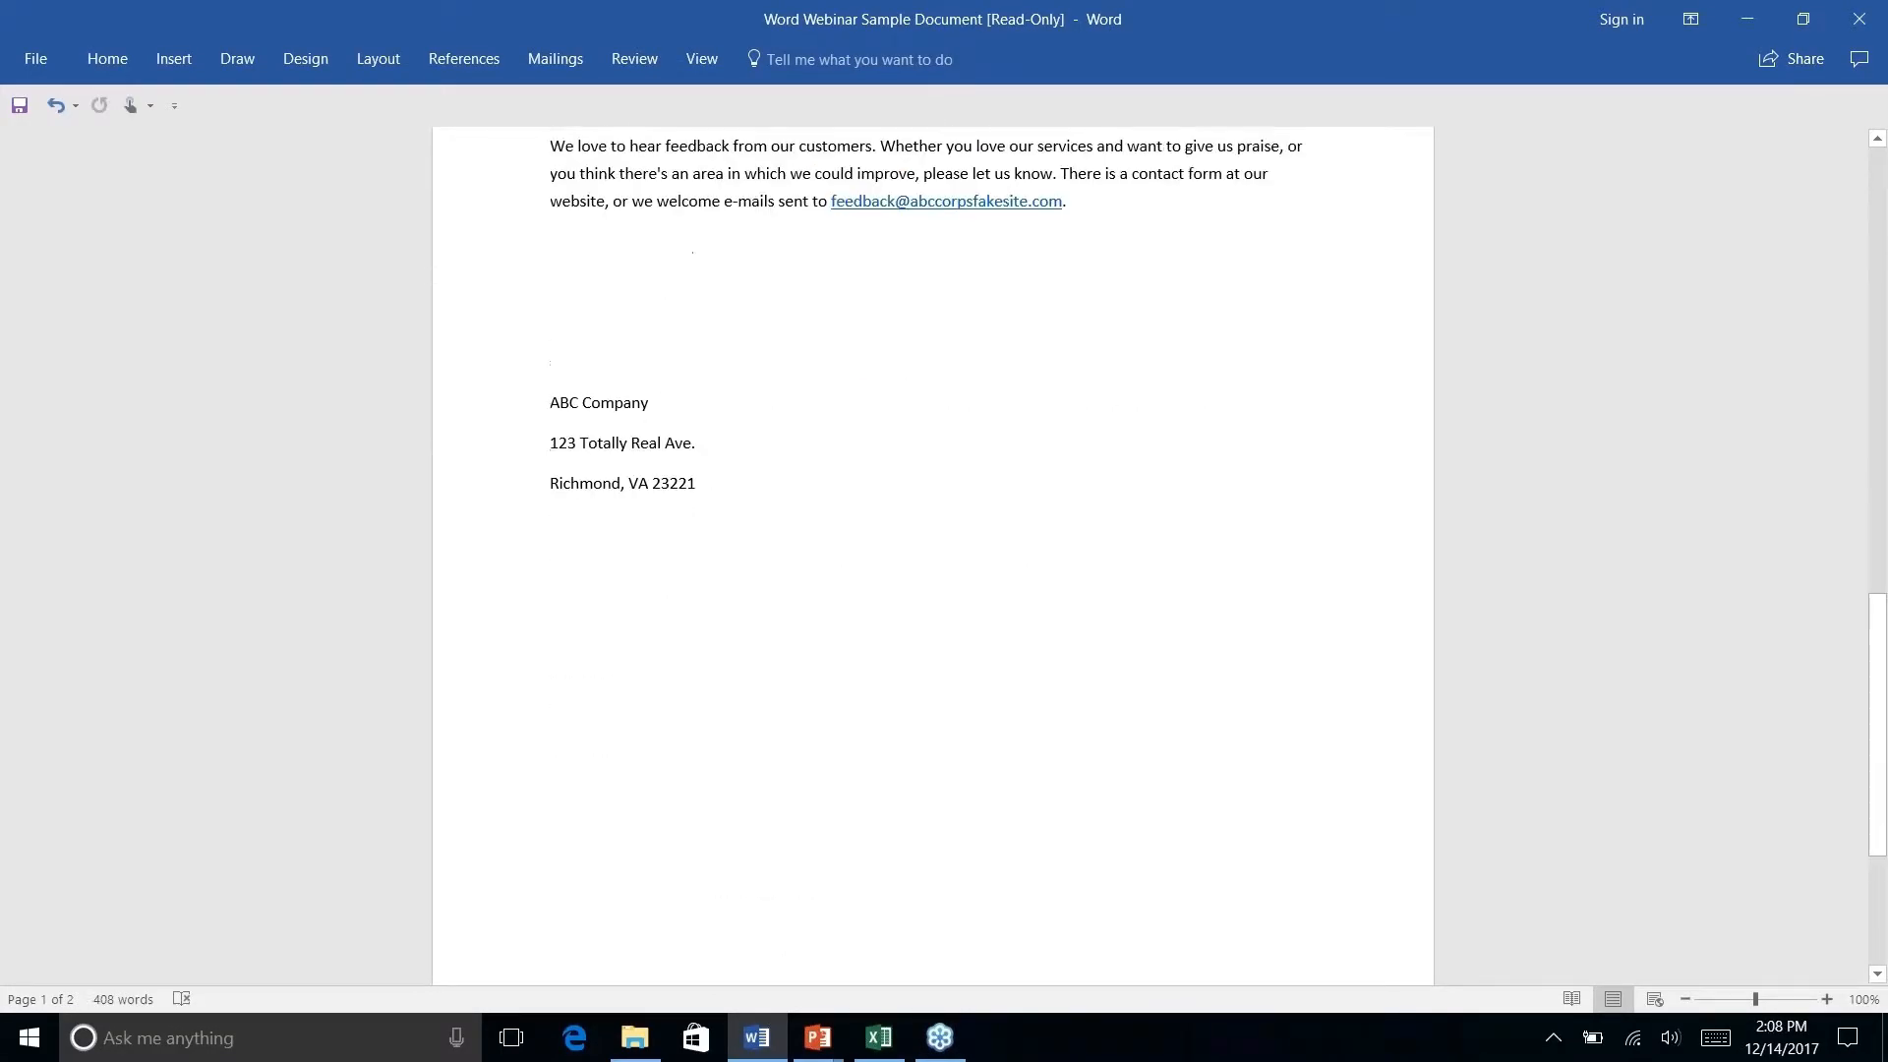
pyautogui.scroll(15, 932, 556)
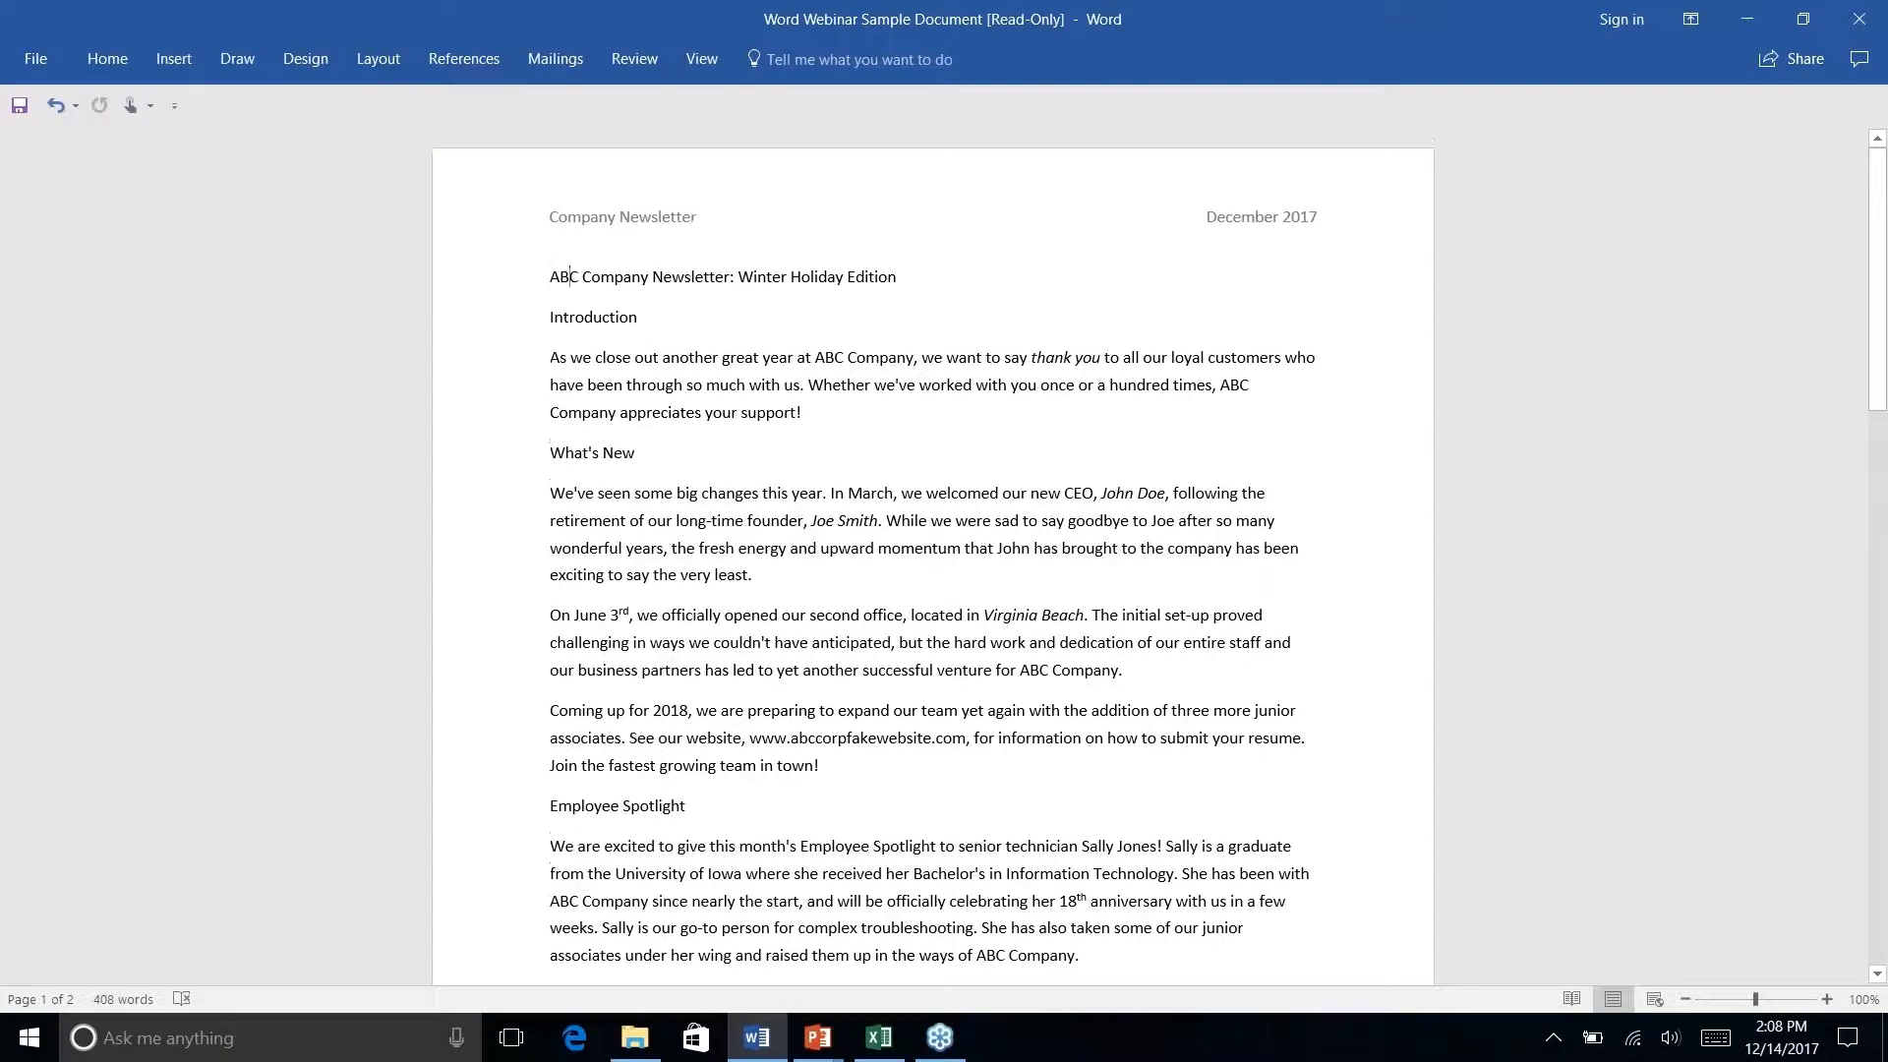
pyautogui.scroll(-1, 933, 555)
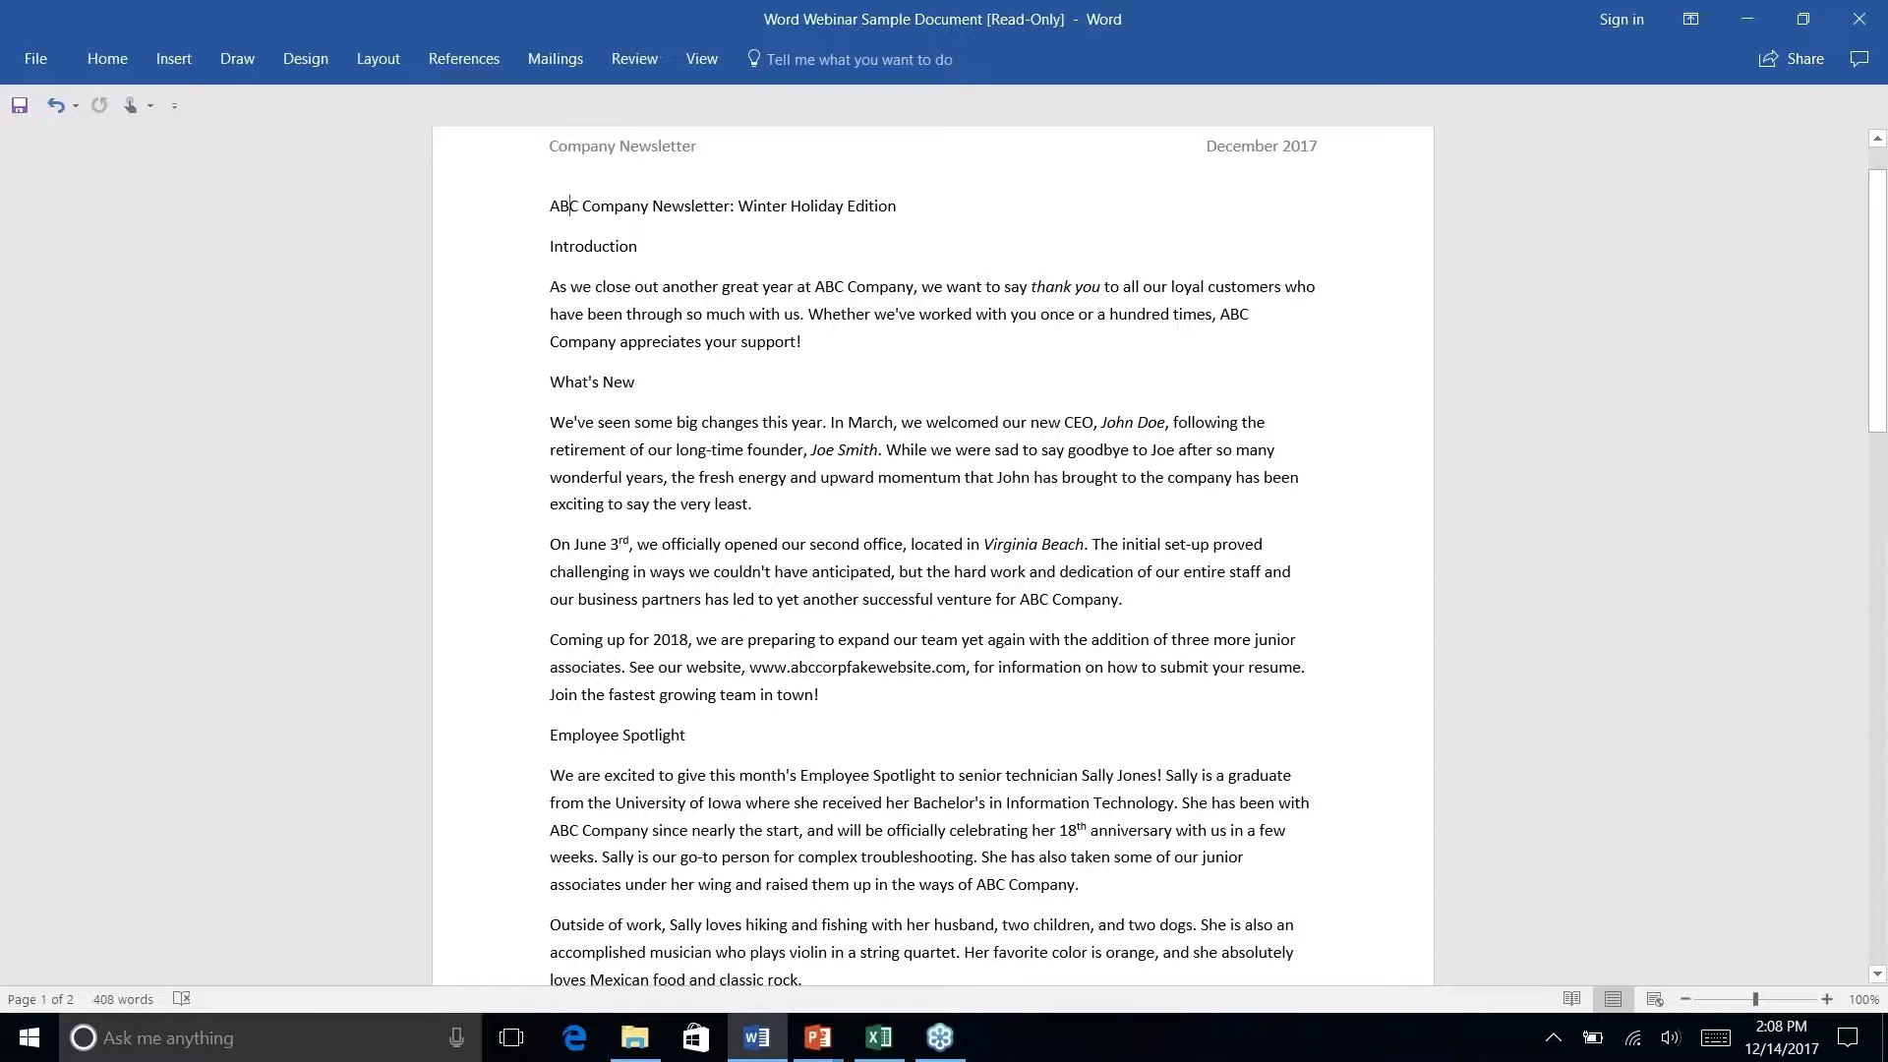
pyautogui.scroll(-8, 932, 648)
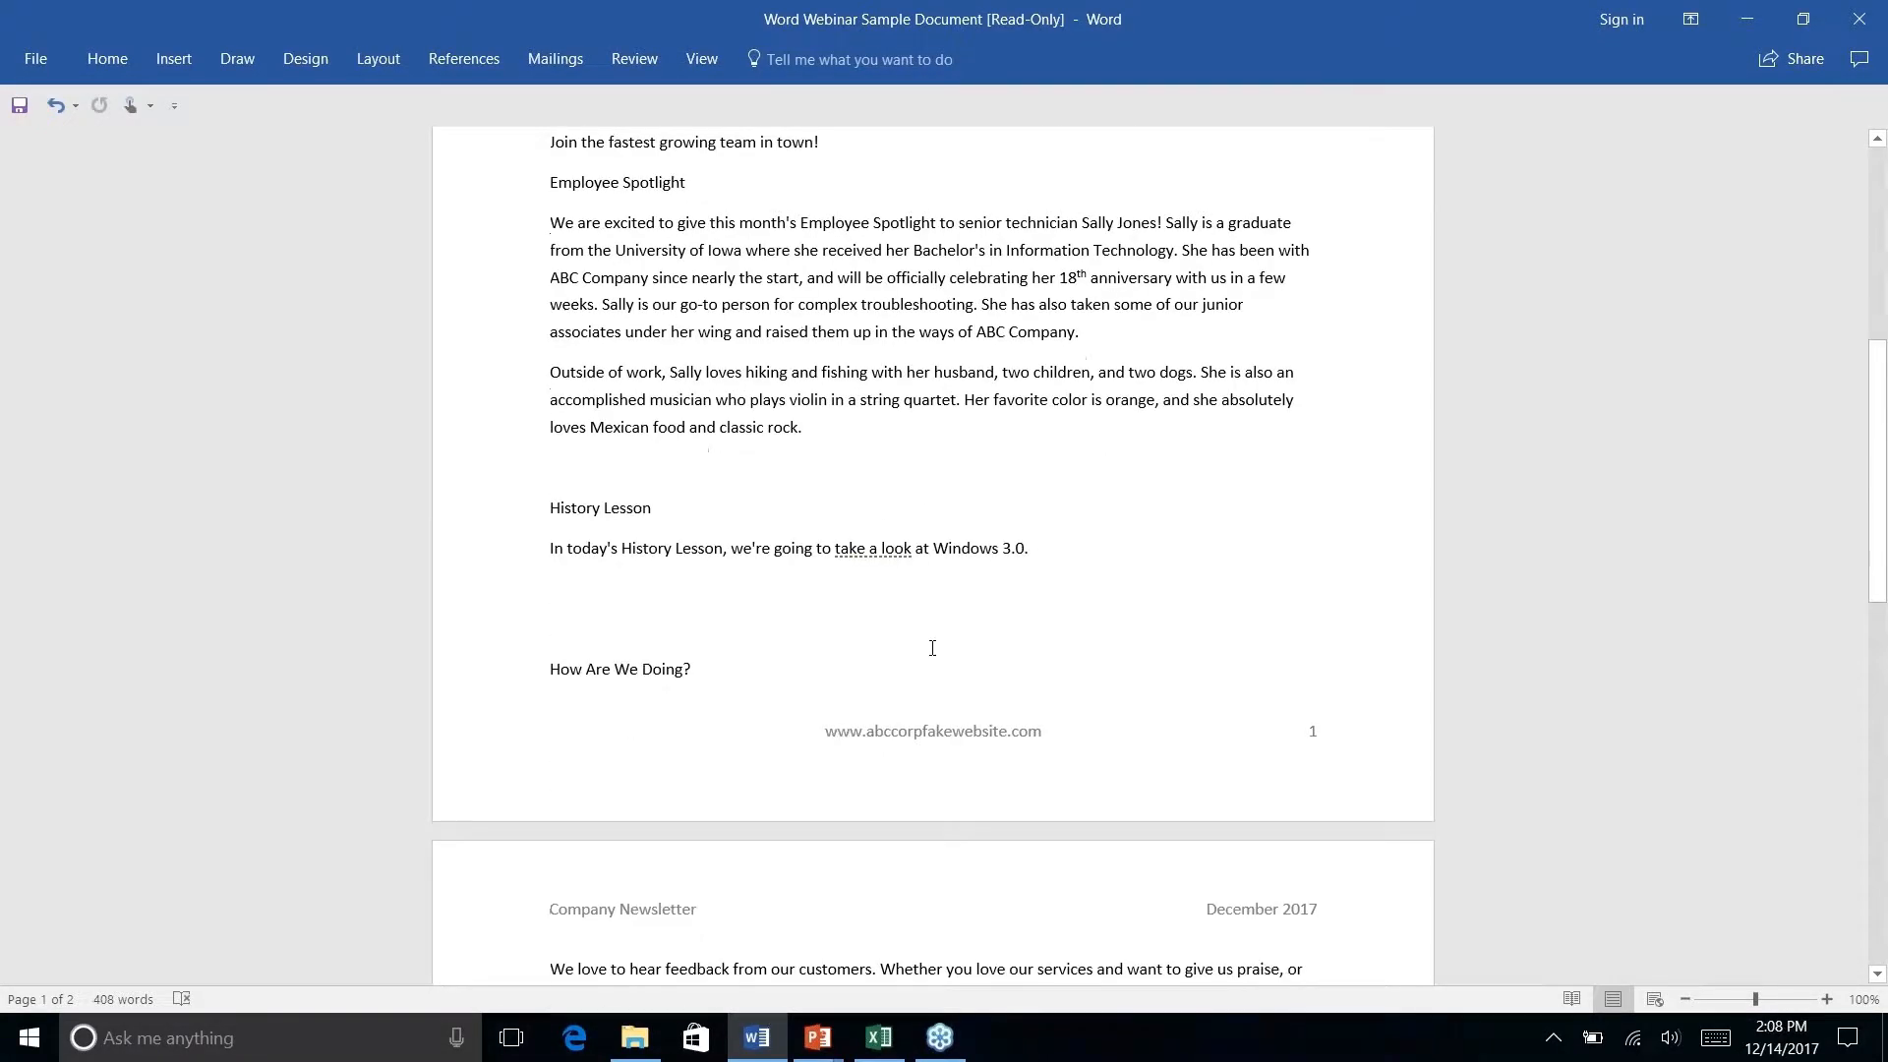
pyautogui.click(1053, 556)
pyautogui.scroll(-5, 954, 525)
pyautogui.scroll(8, 954, 525)
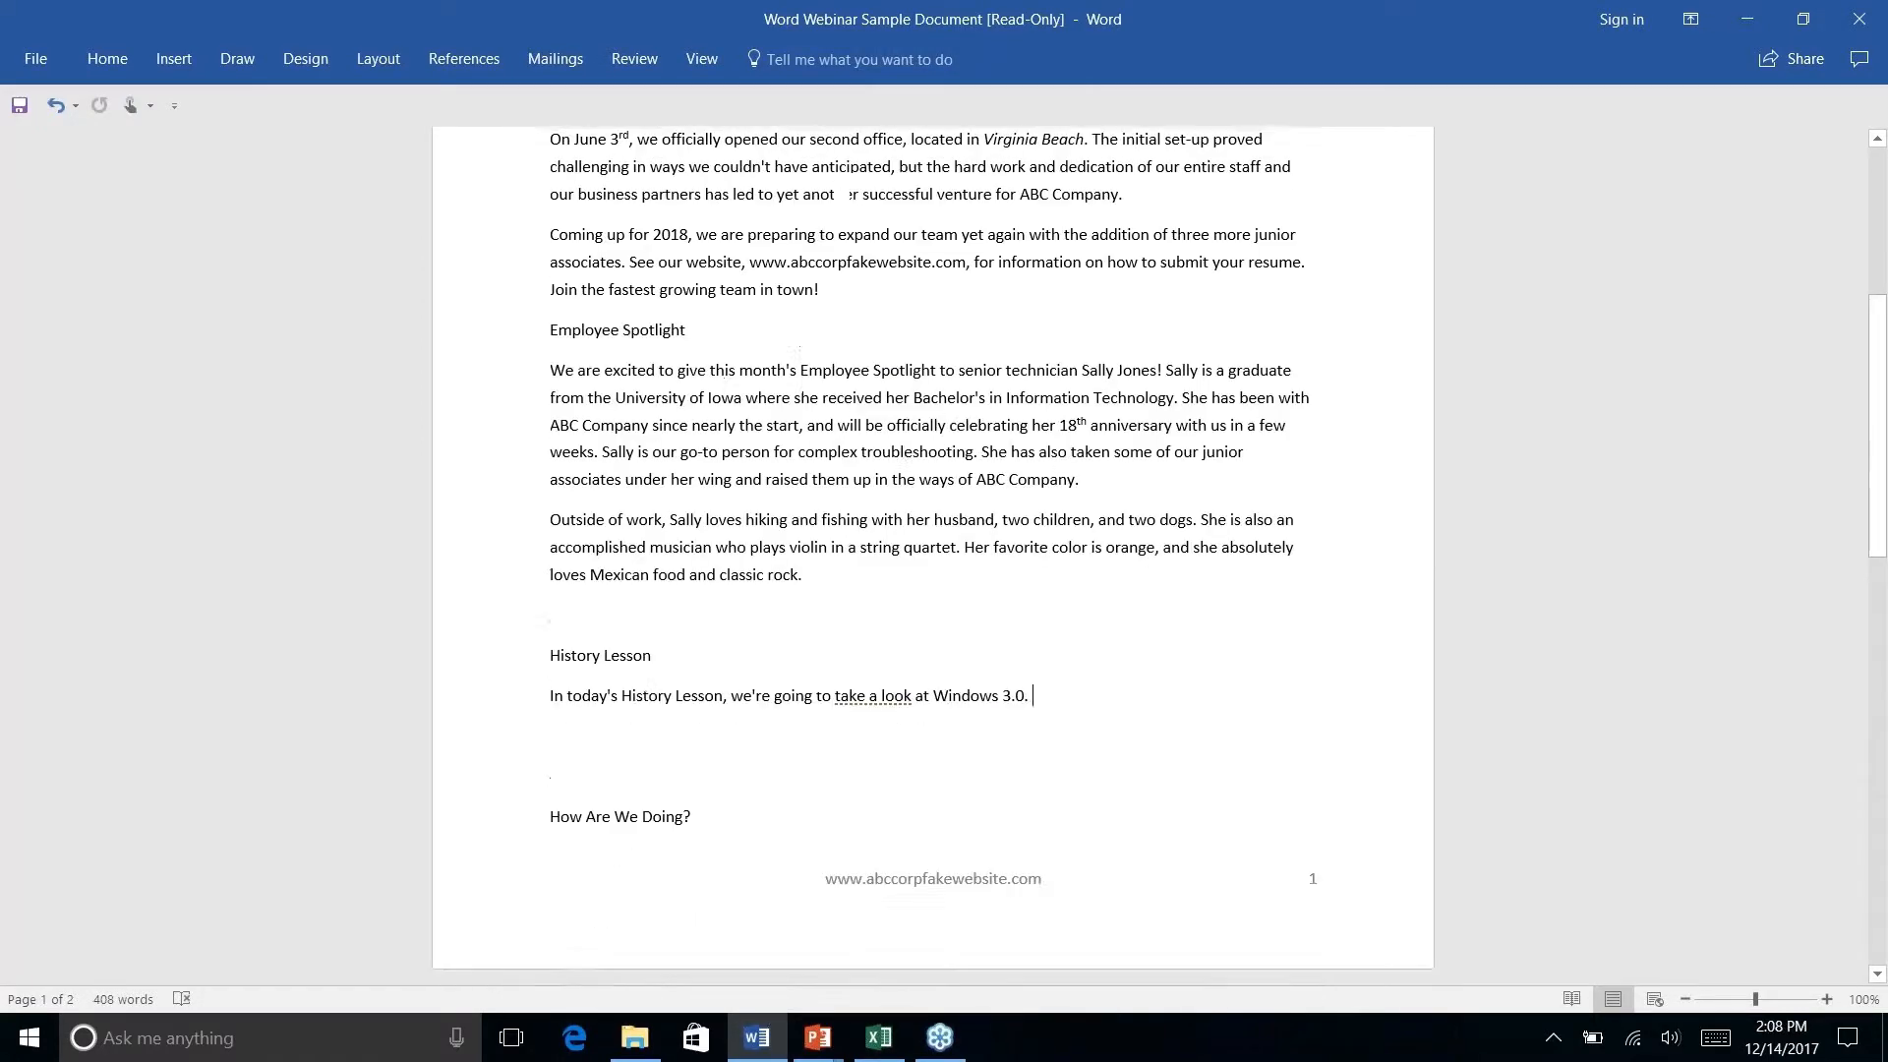
pyautogui.scroll(4, 932, 550)
pyautogui.scroll(-5, 933, 551)
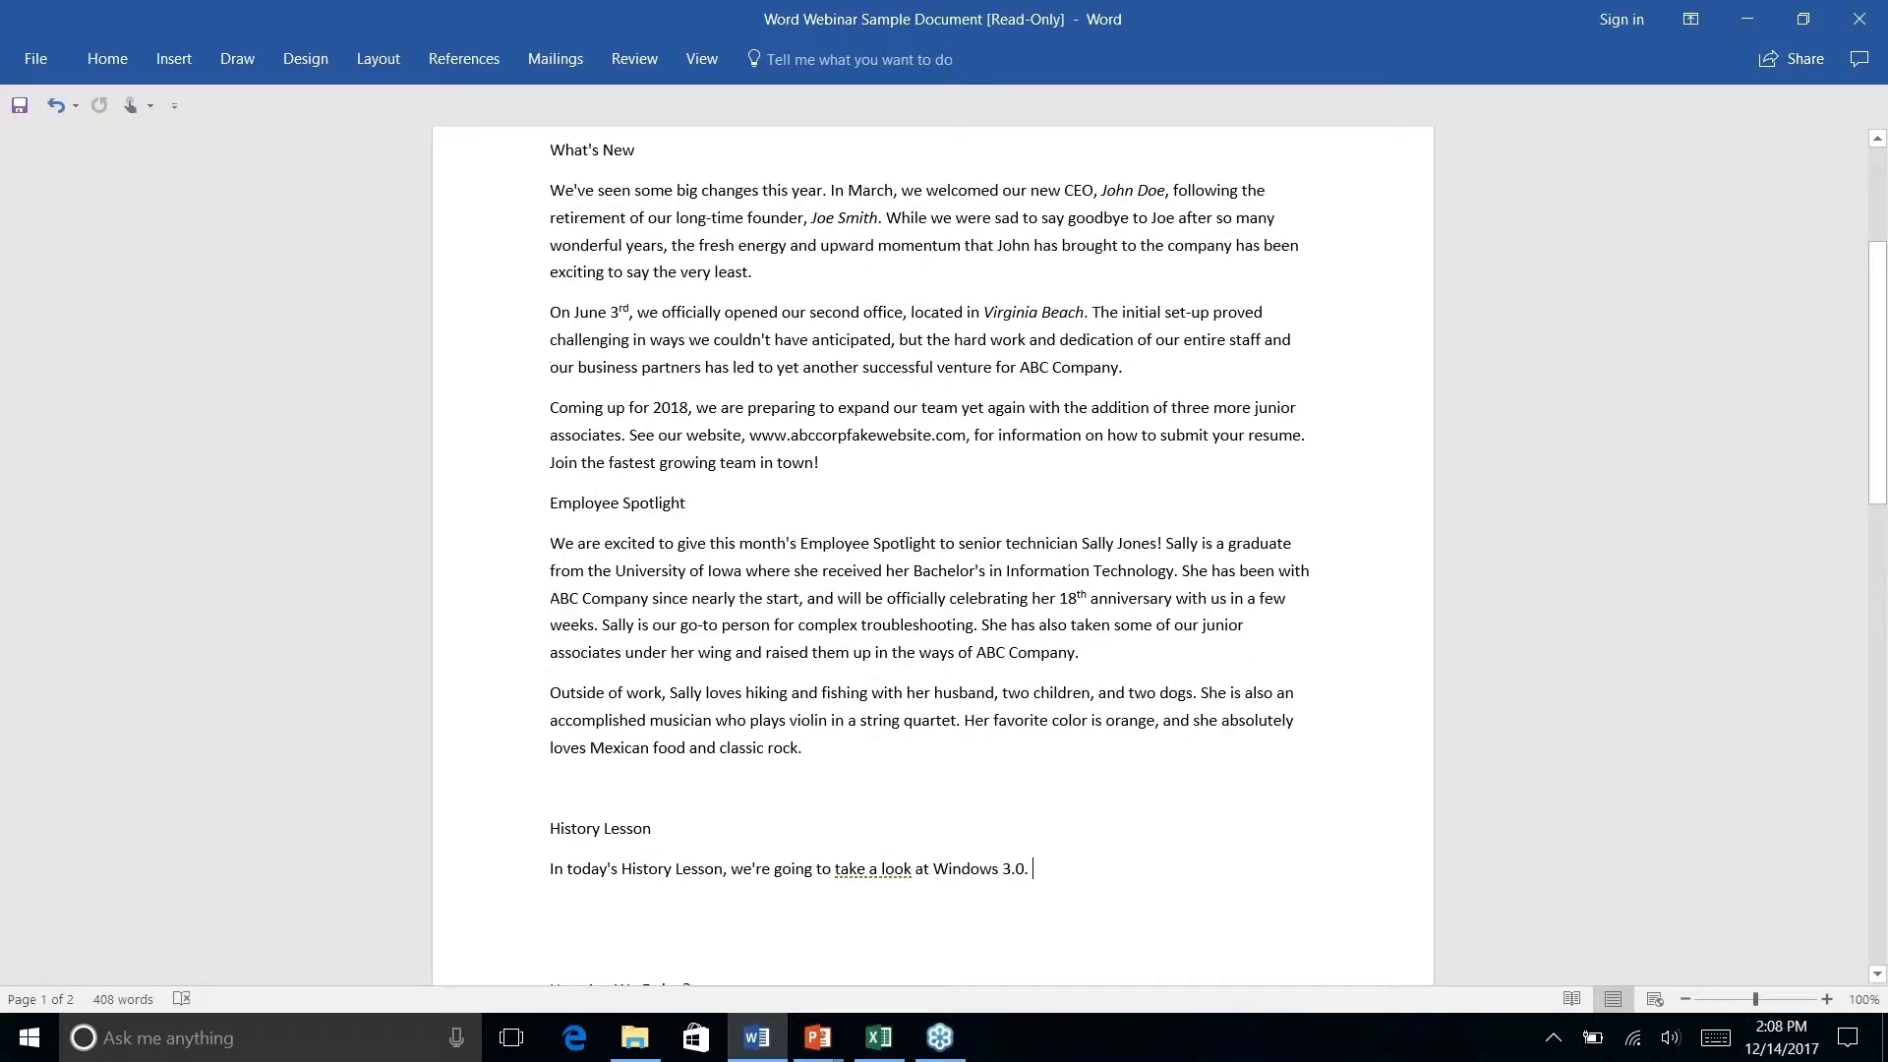
# Run Smart Lookup on the text "Windows 3.0." in the History Lesson section.
pyautogui.scroll(-2, 932, 551)
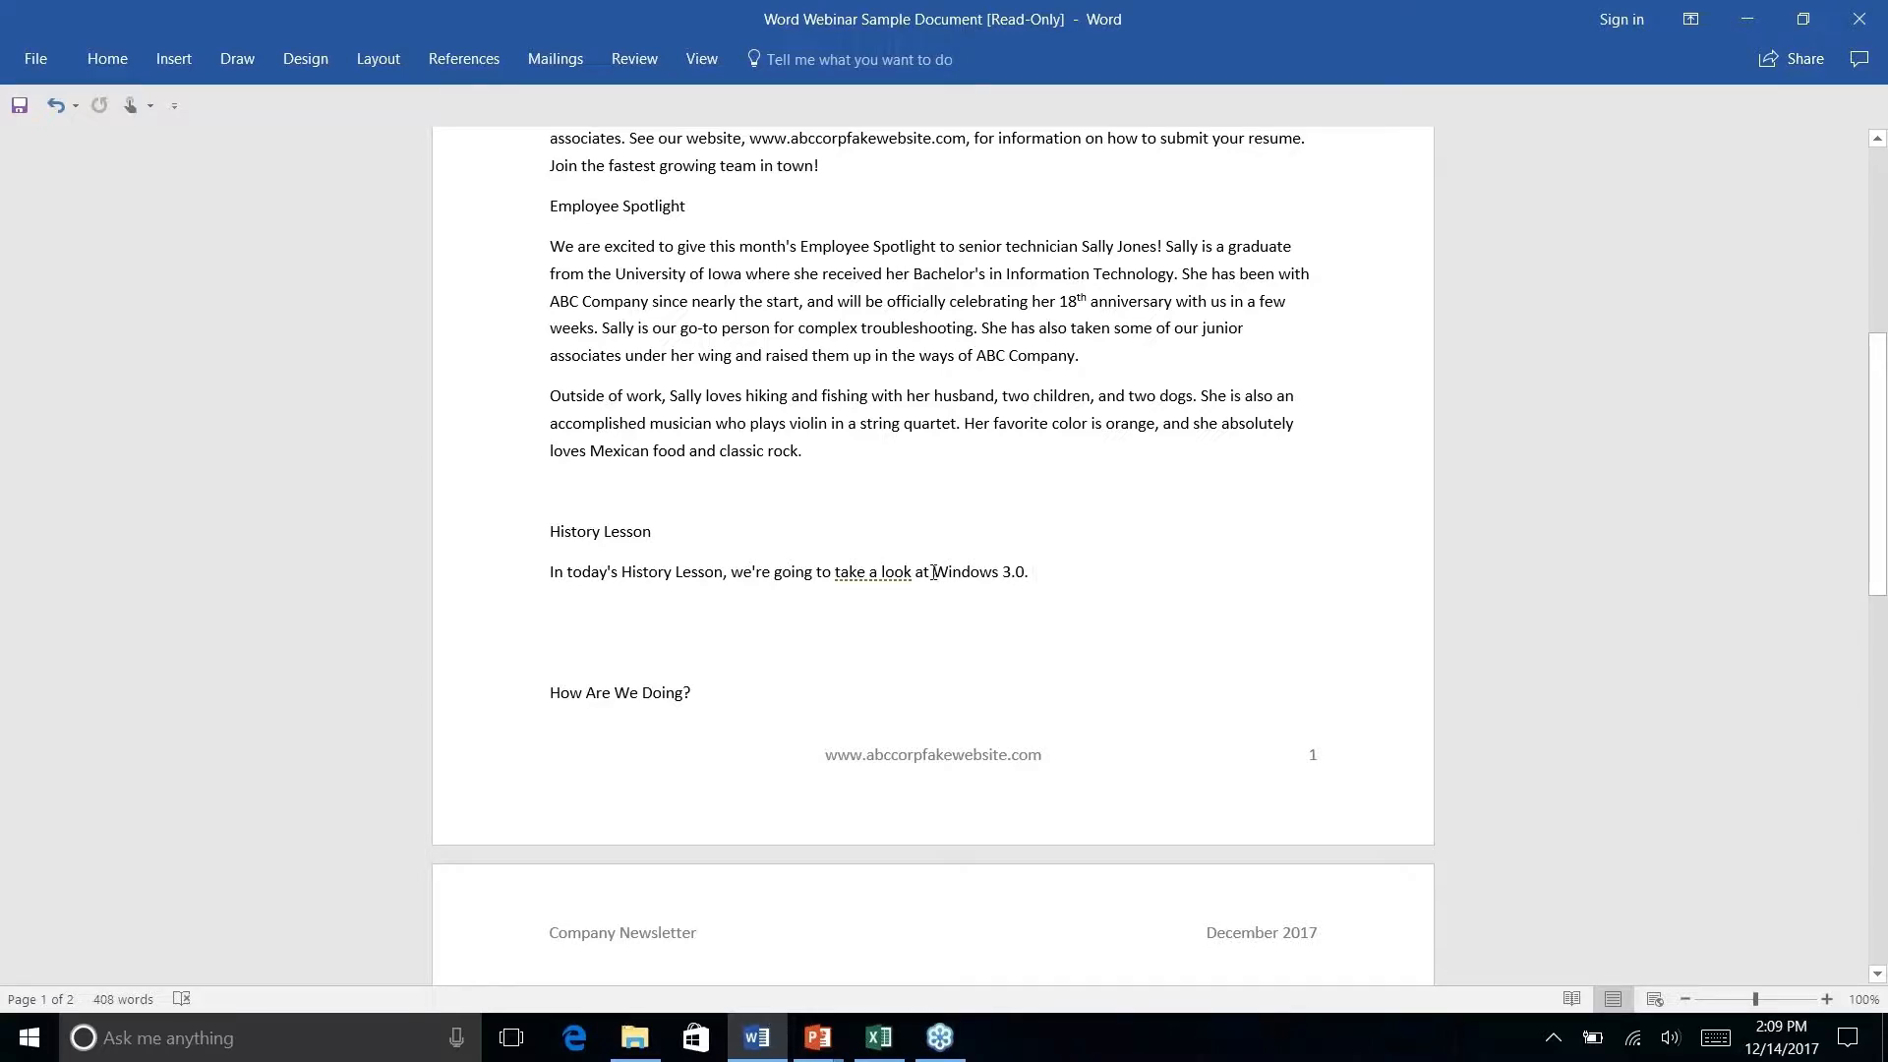
pyautogui.moveTo(933, 575); pyautogui.dragTo(1031, 573)
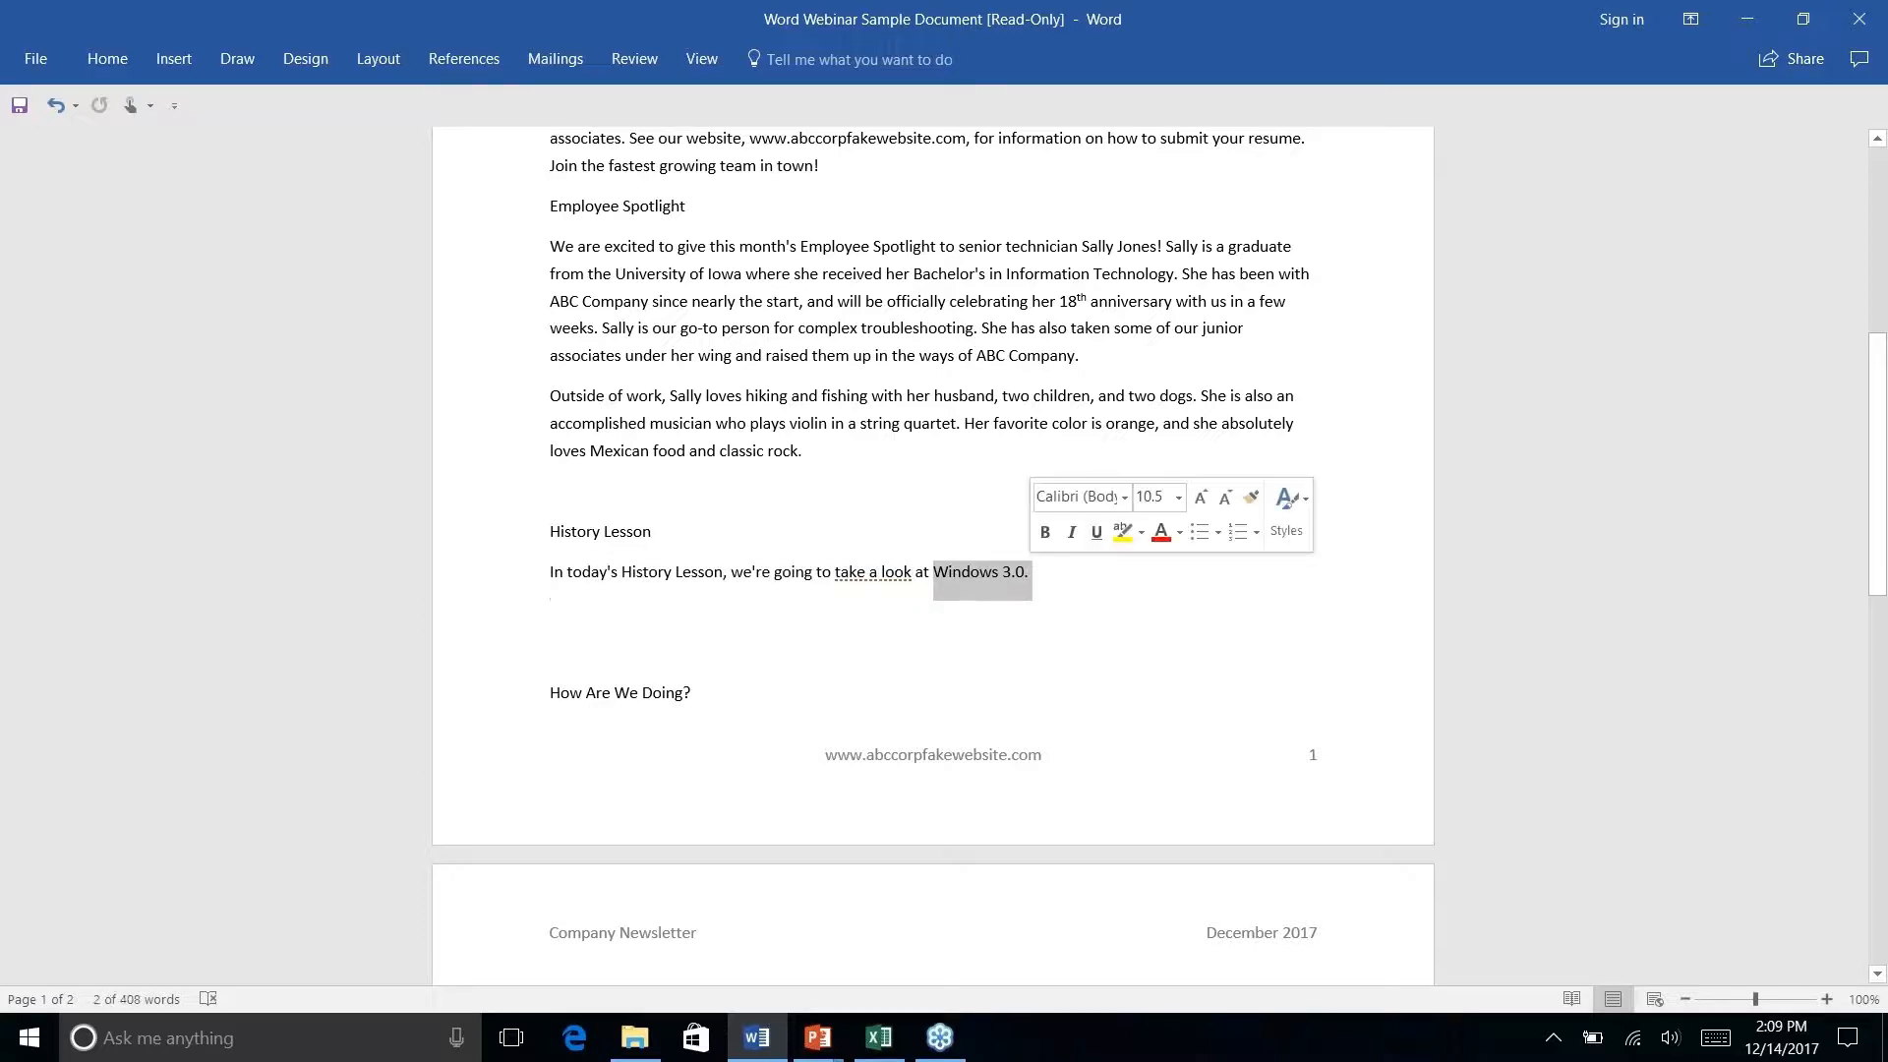
pyautogui.rightClick(1027, 577)
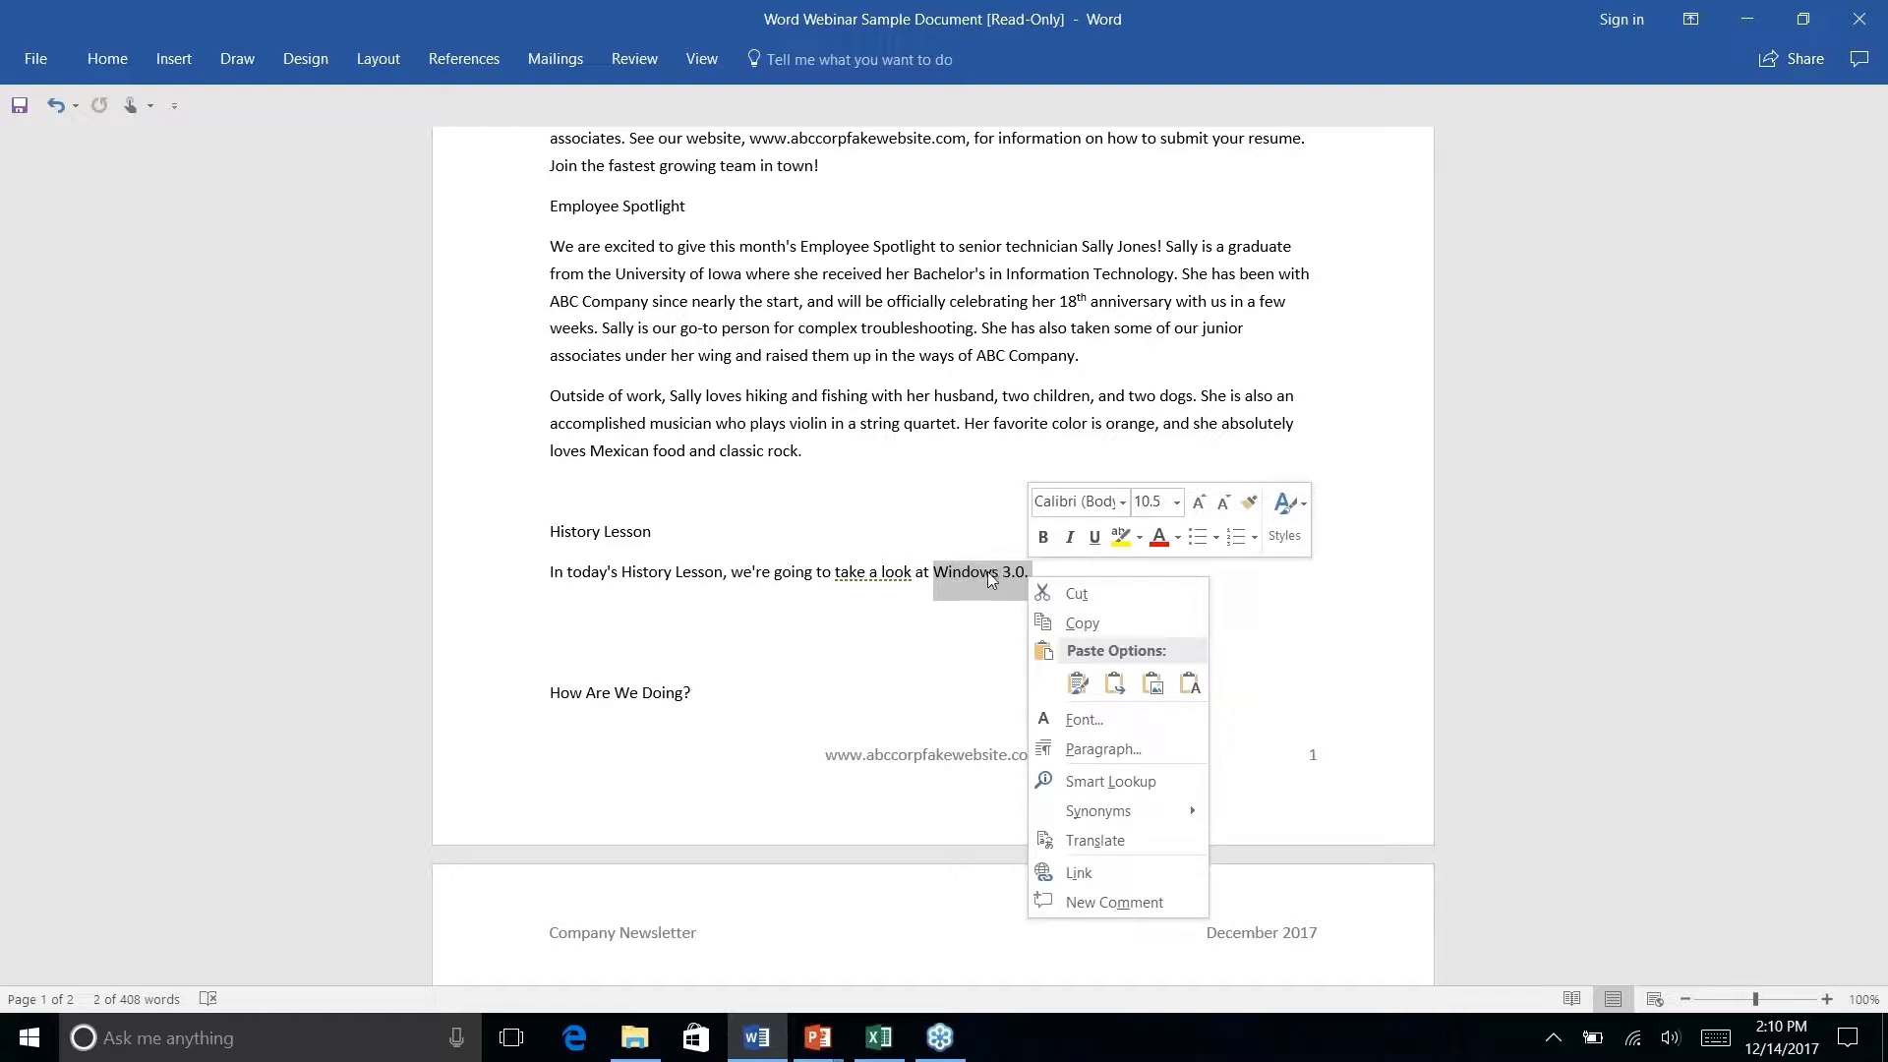
pyautogui.click(1110, 781)
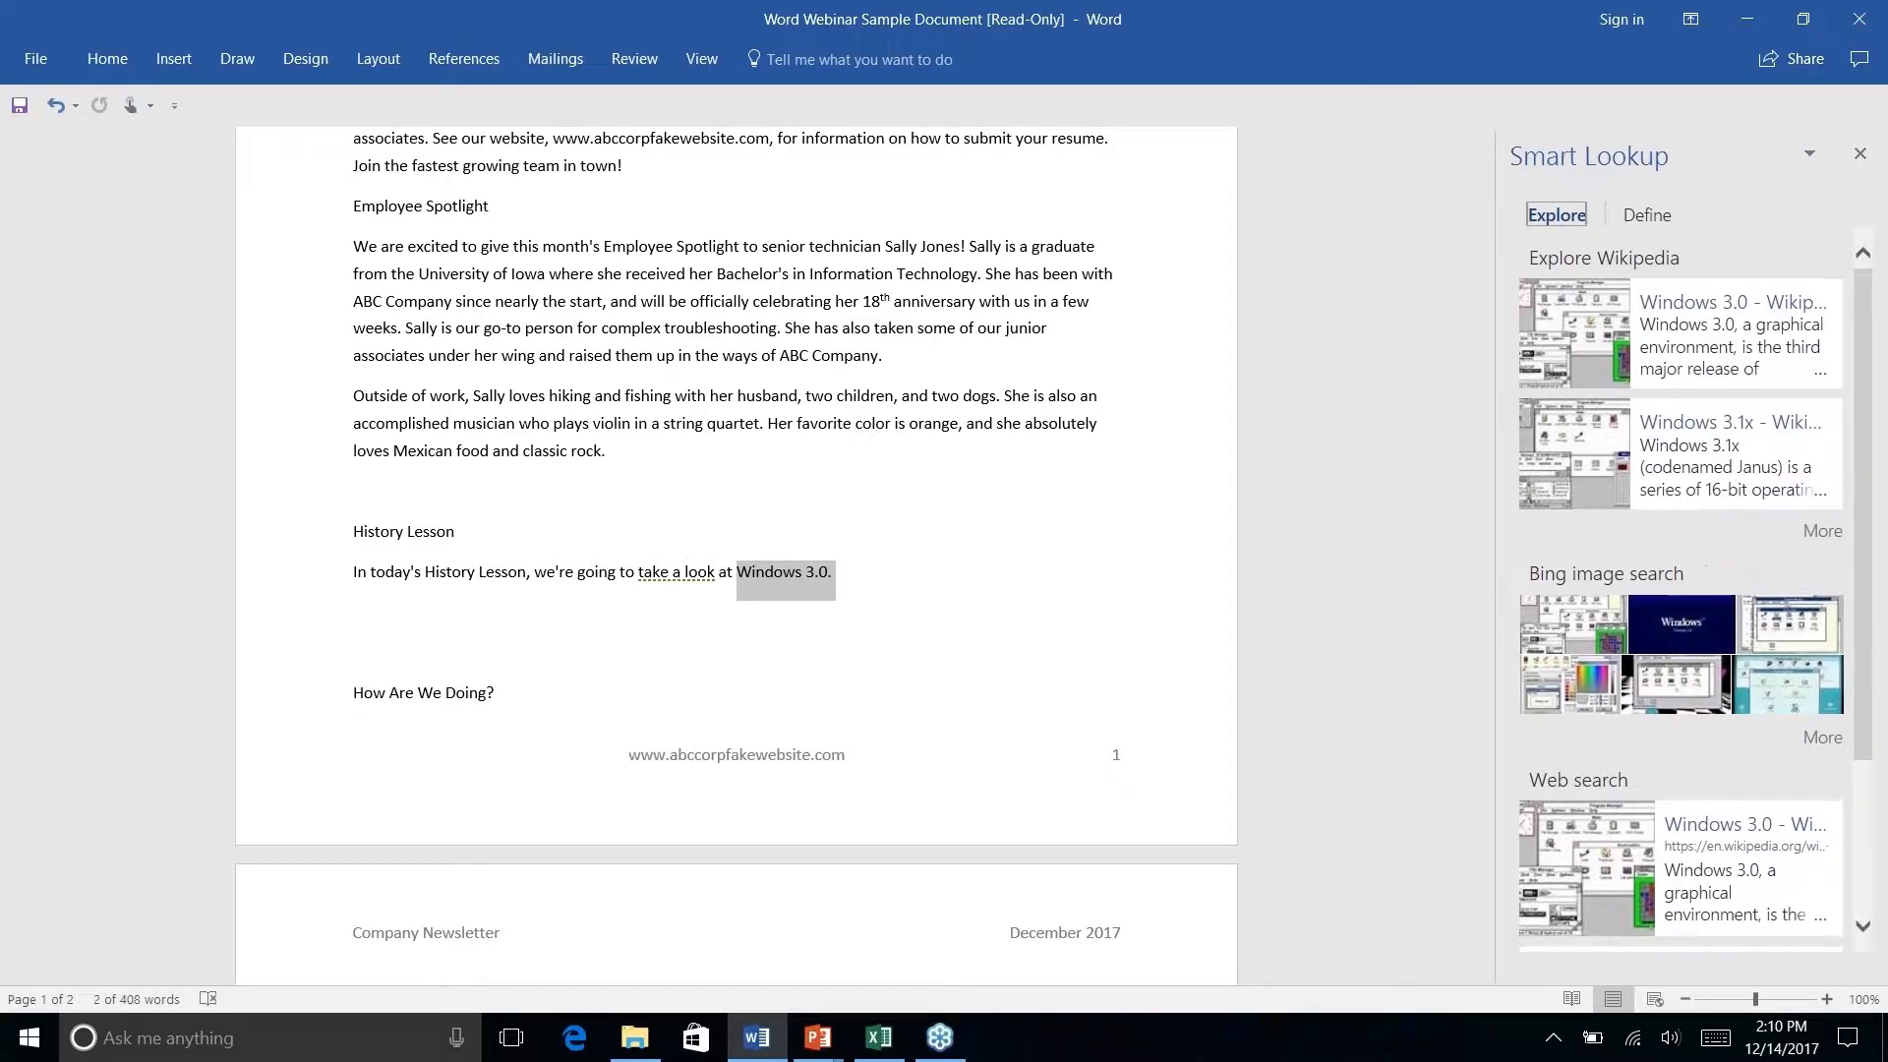
# Examine the Wikipedia, Bing image and web search results in Smart Lookup.
pyautogui.scroll(-3, 1740, 557)
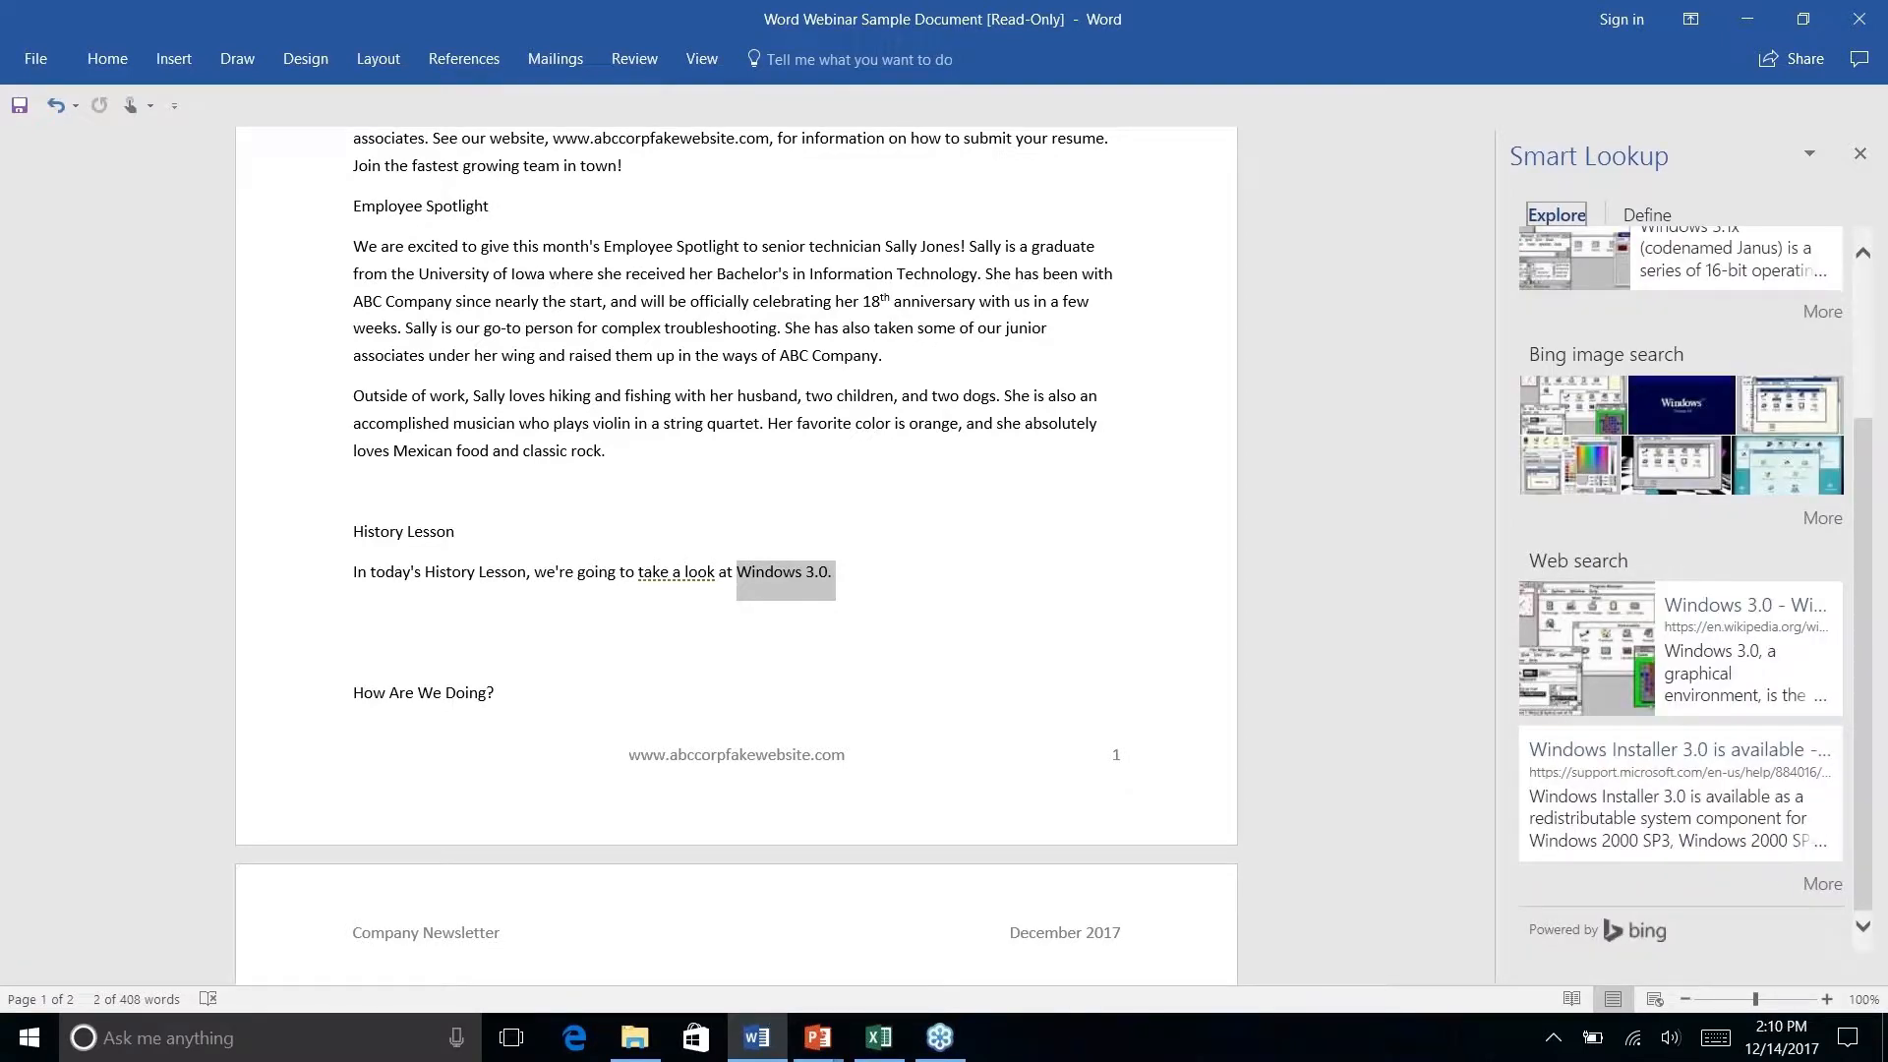
pyautogui.scroll(3, 1732, 435)
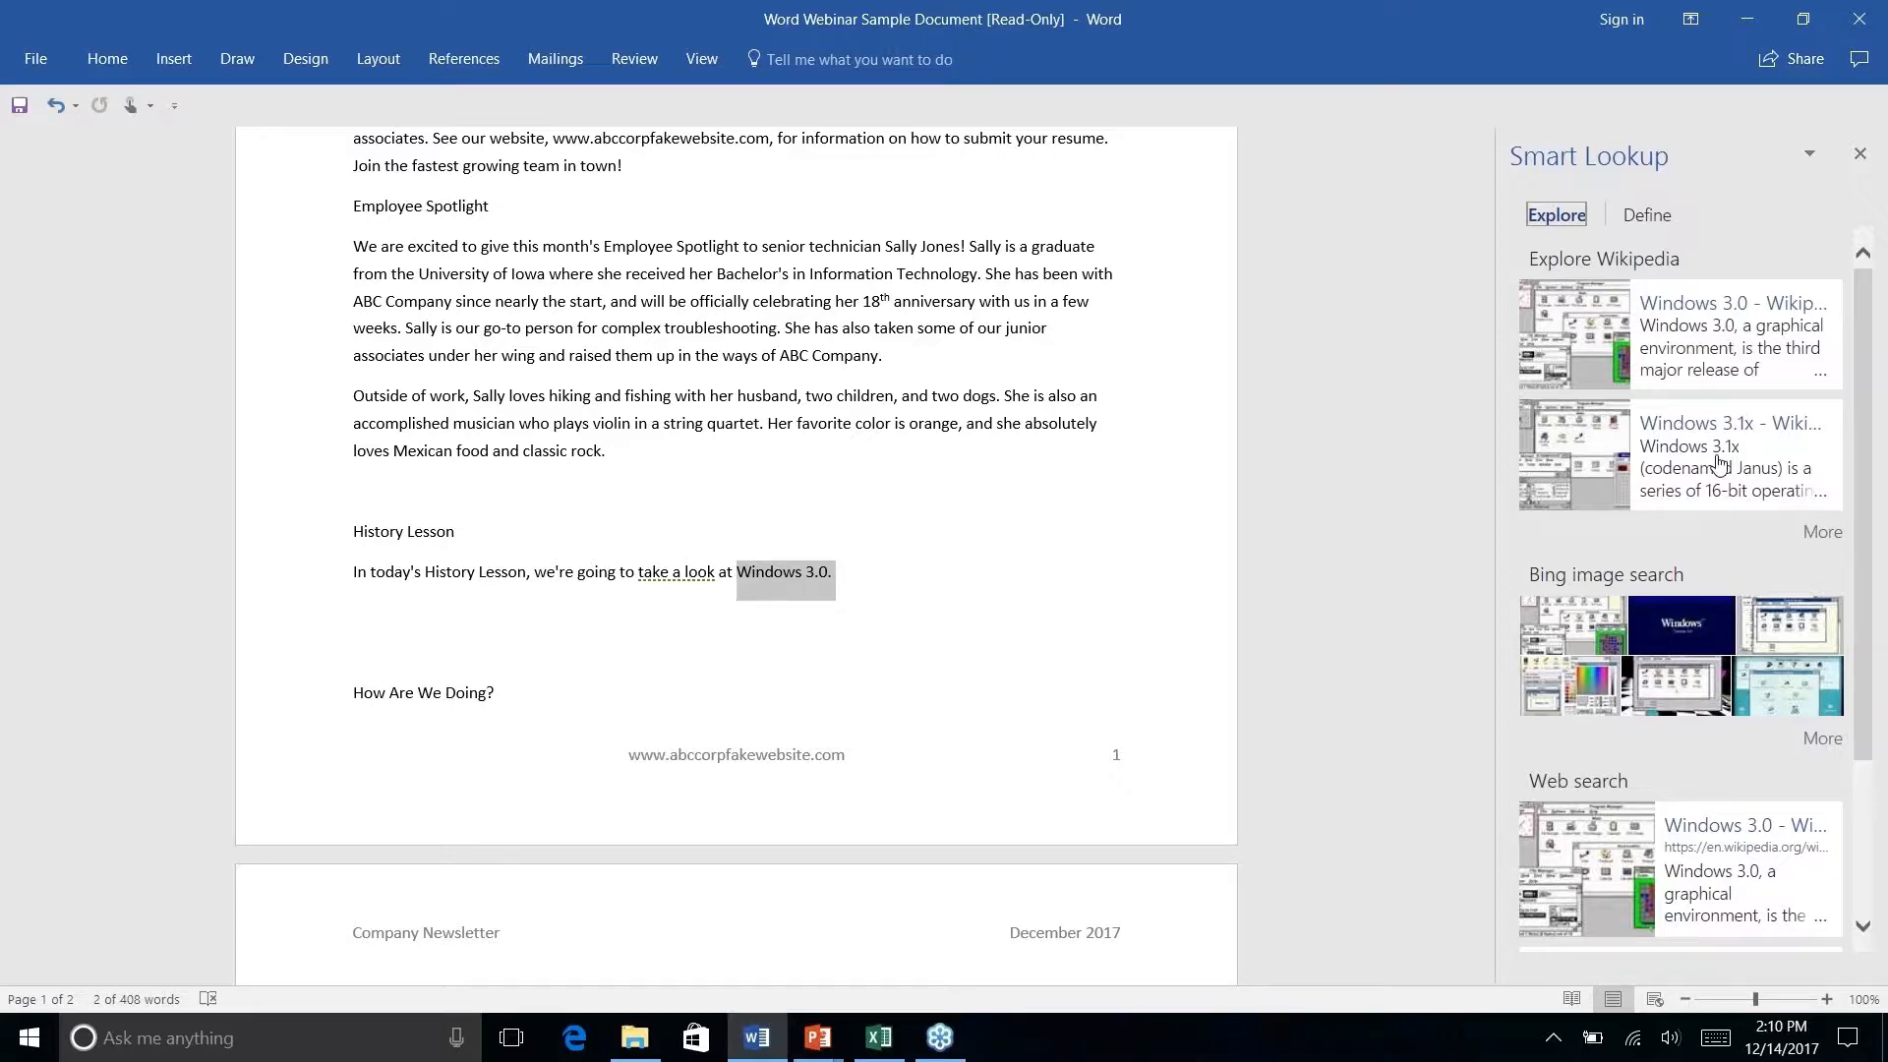
pyautogui.scroll(-4, 1716, 464)
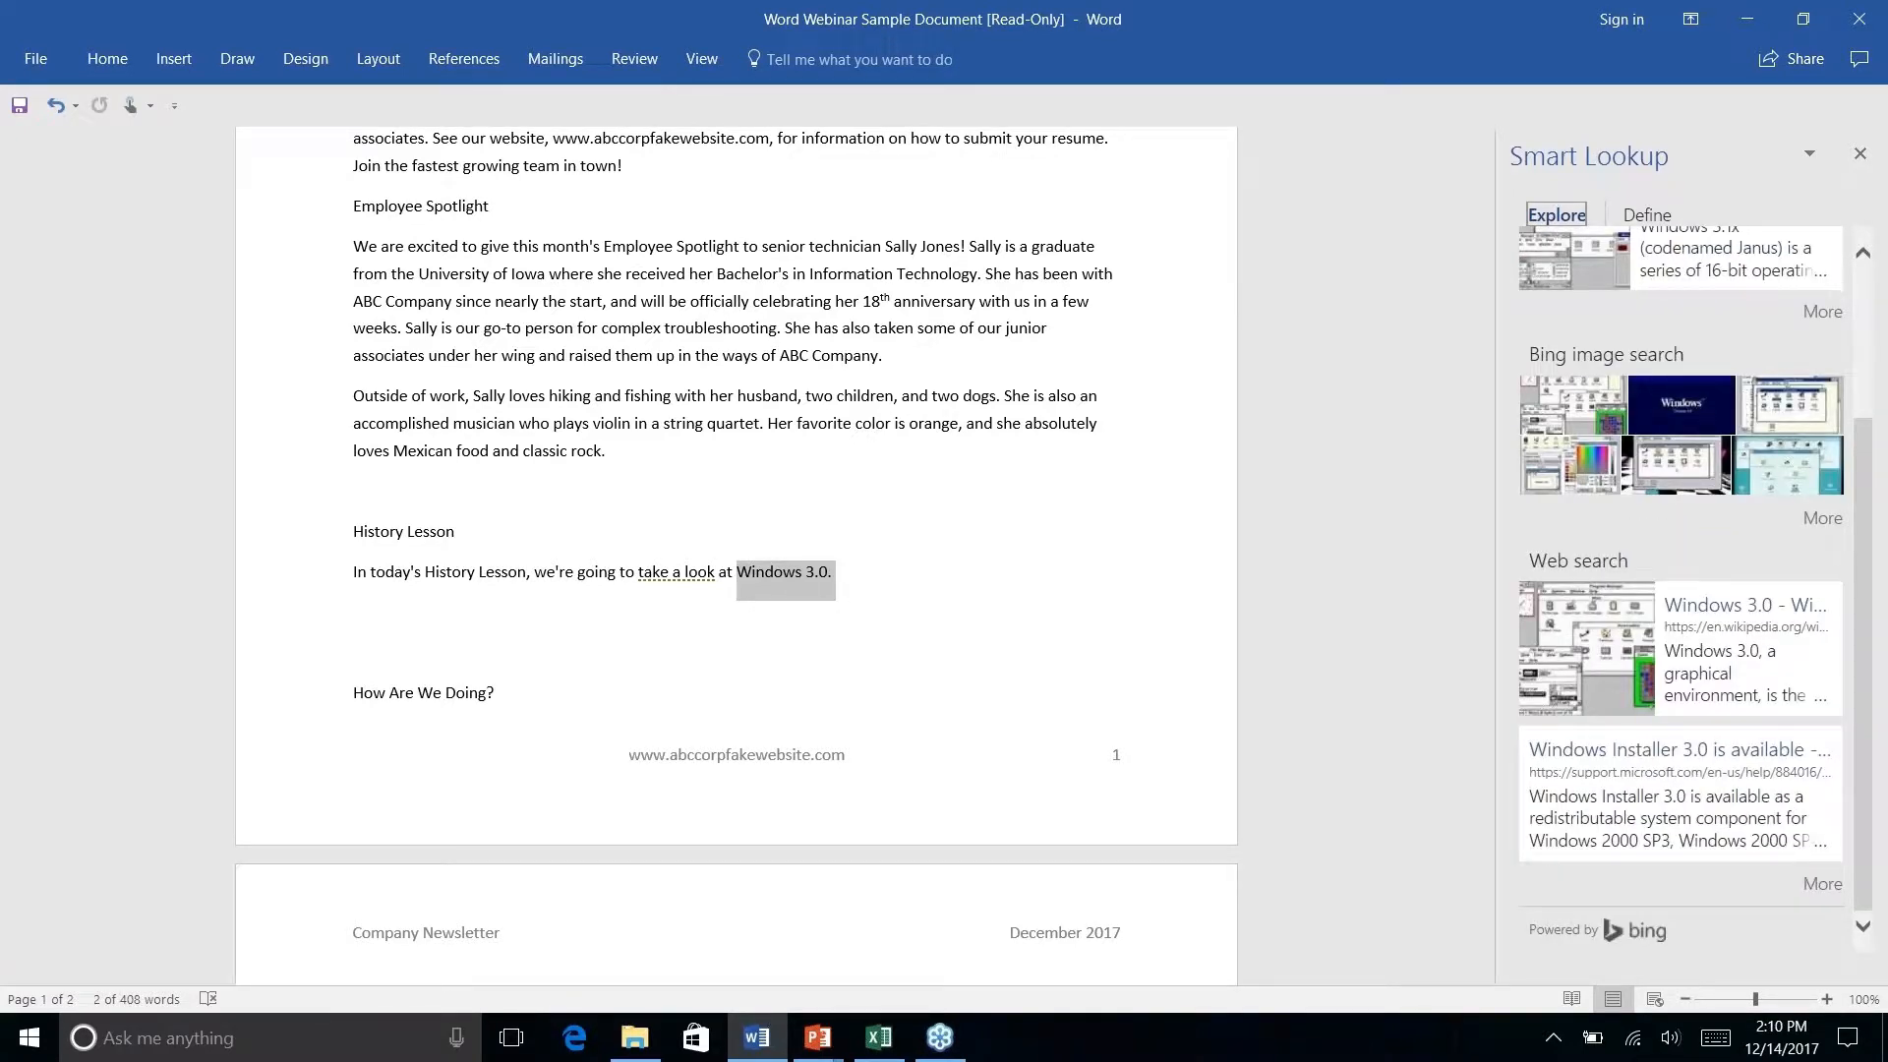
pyautogui.scroll(4, 1681, 590)
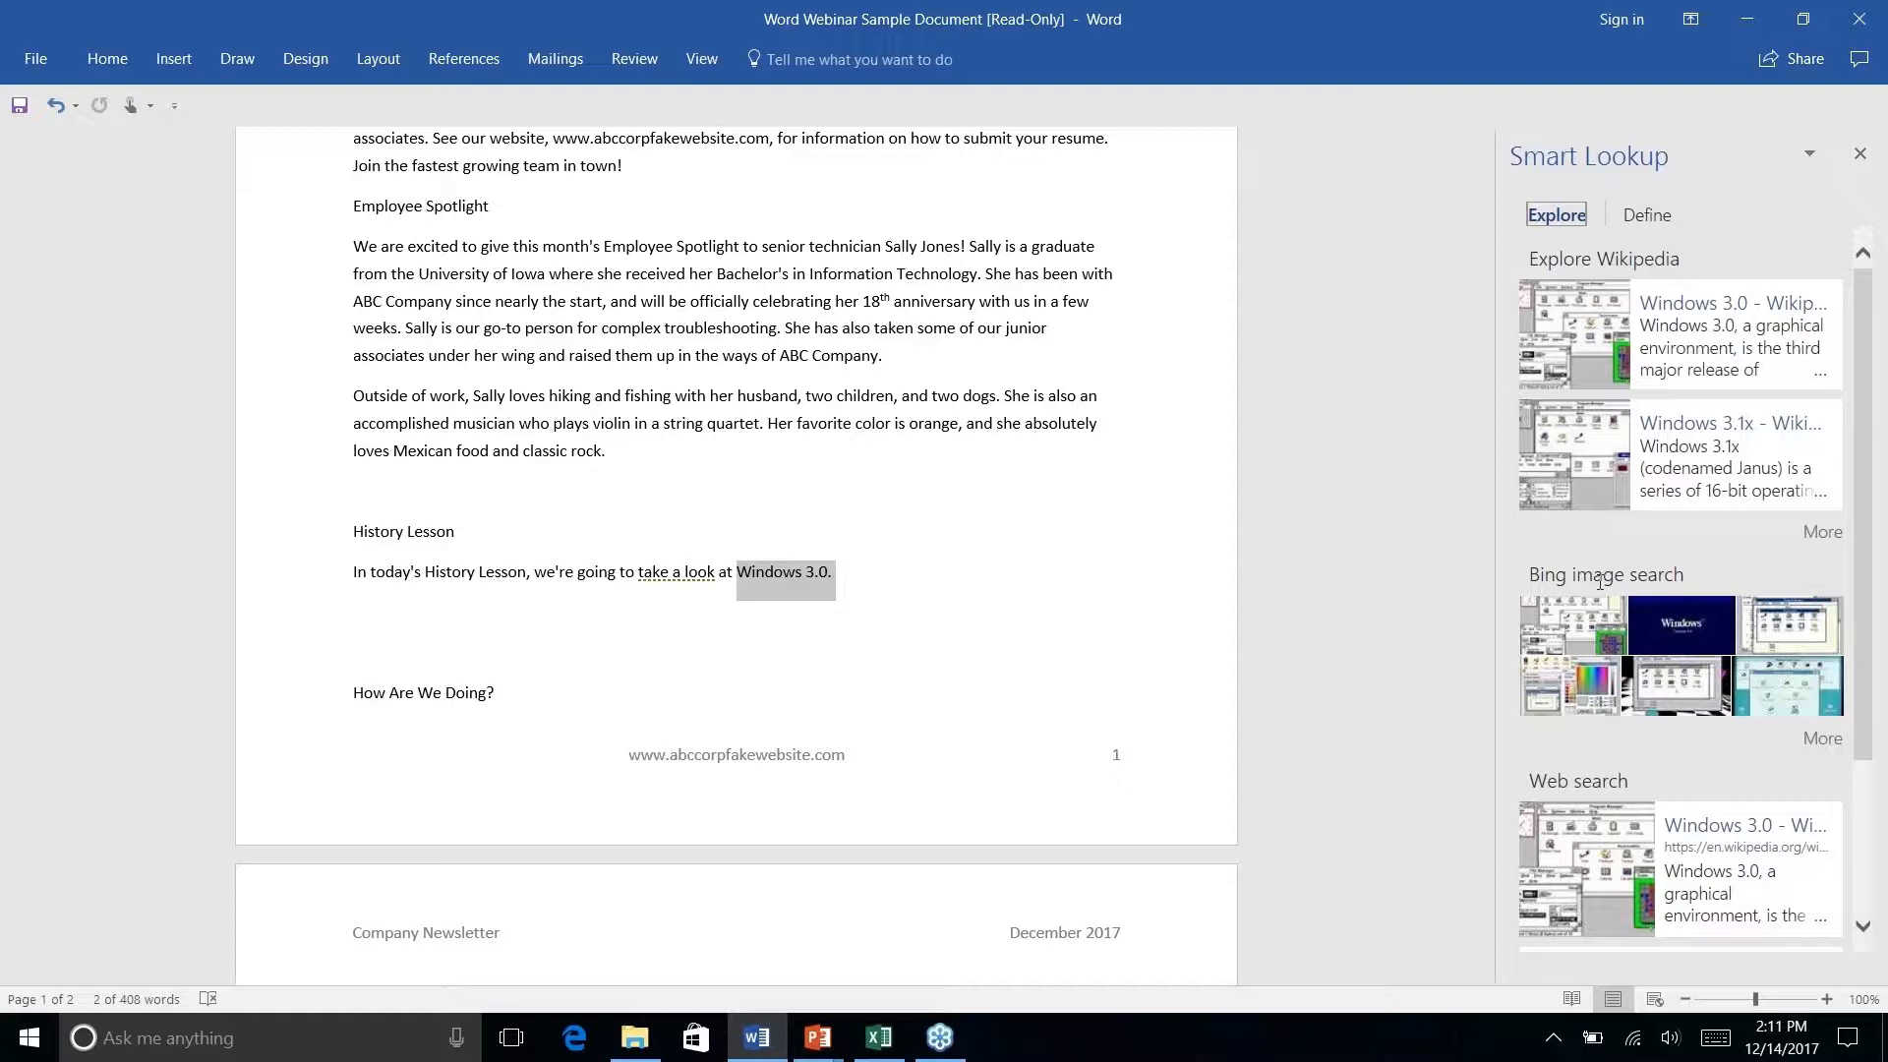
pyautogui.scroll(-3, 1636, 782)
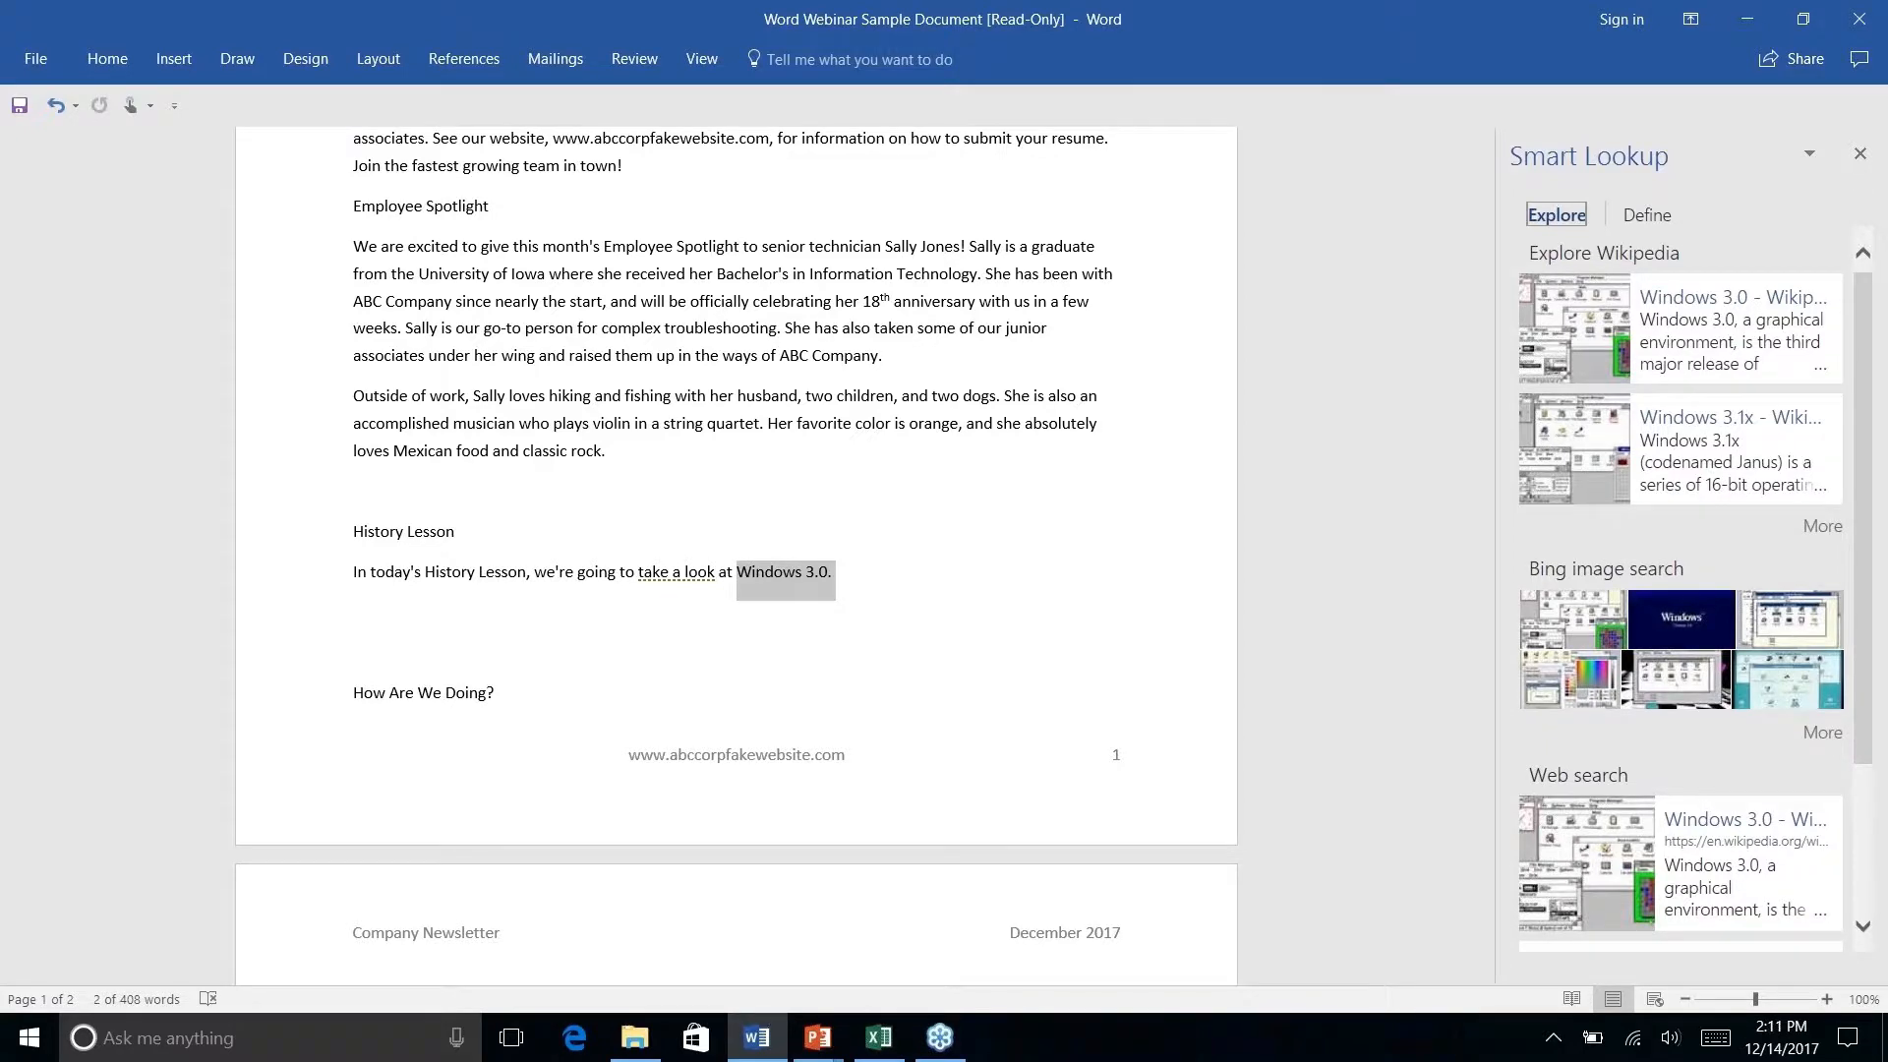
pyautogui.scroll(3, 1709, 308)
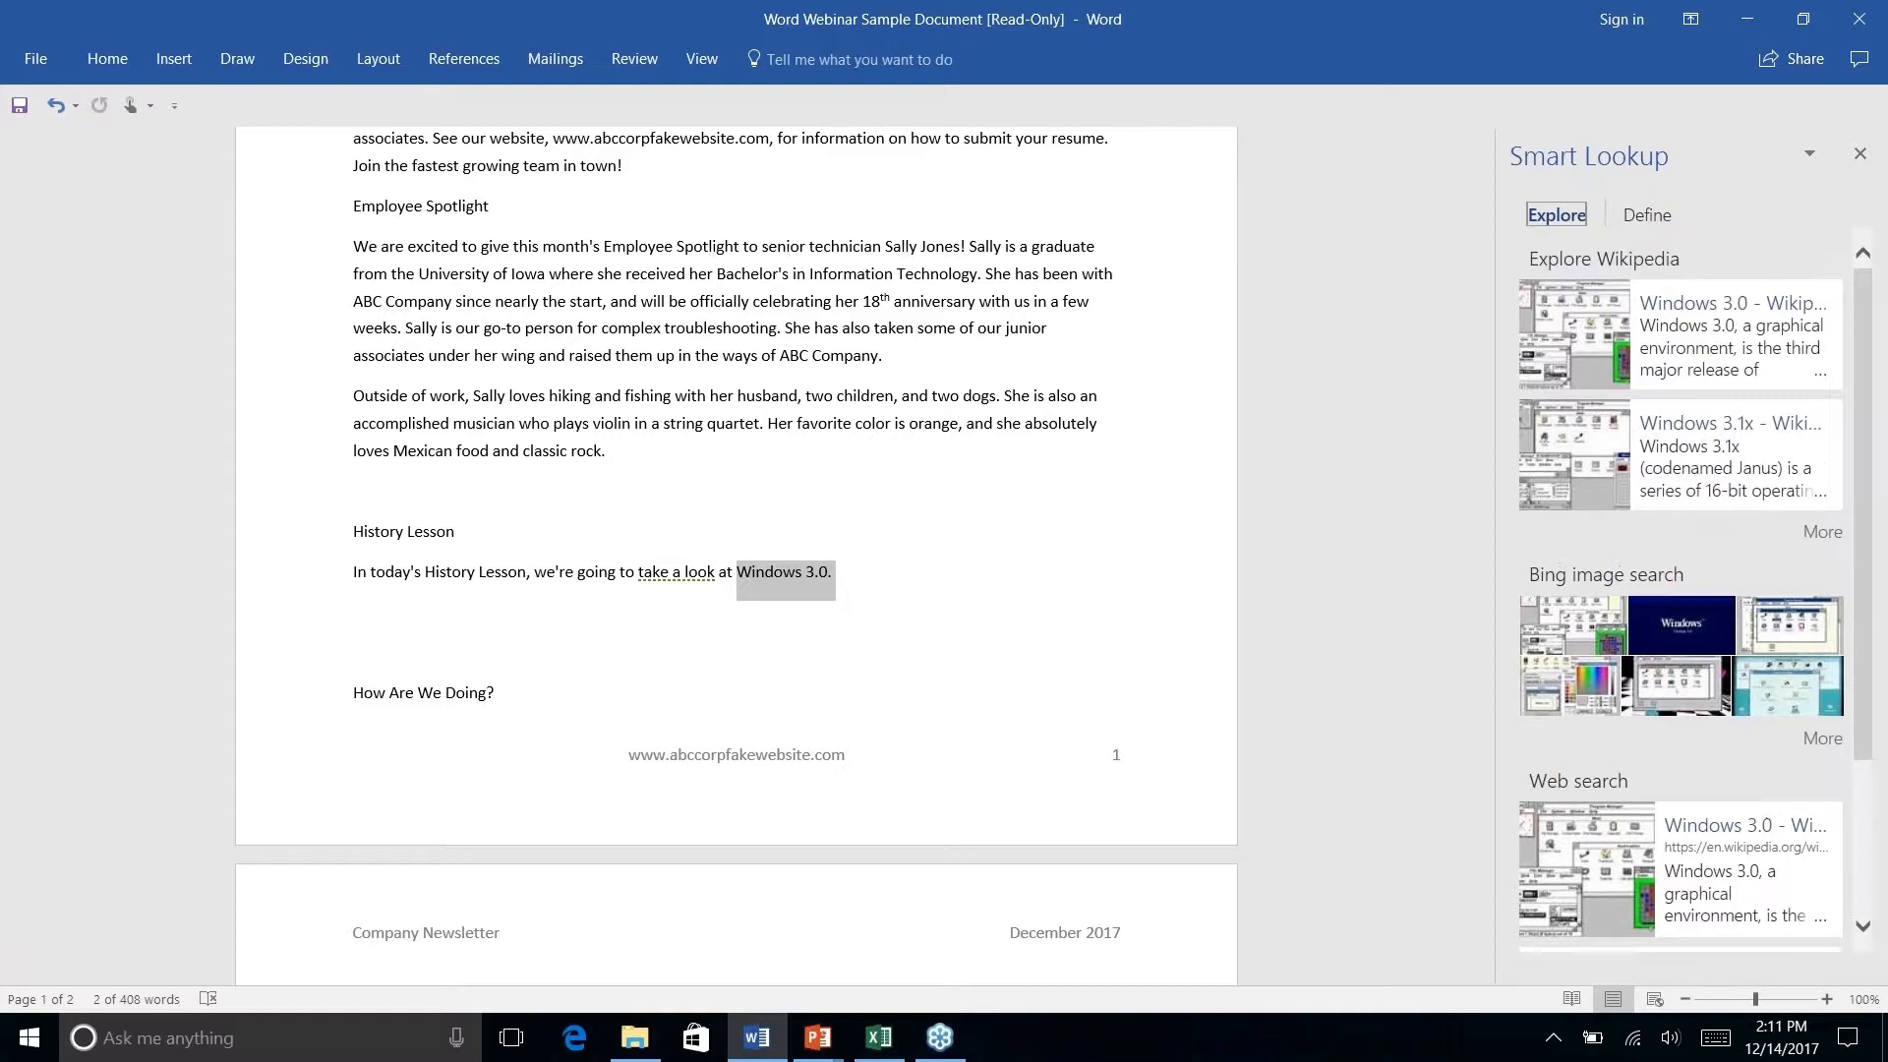
# View the Windows 3.0 Wikipedia article from the Smart Lookup results, then close both the article and Smart Lookup.
pyautogui.click(1712, 307)
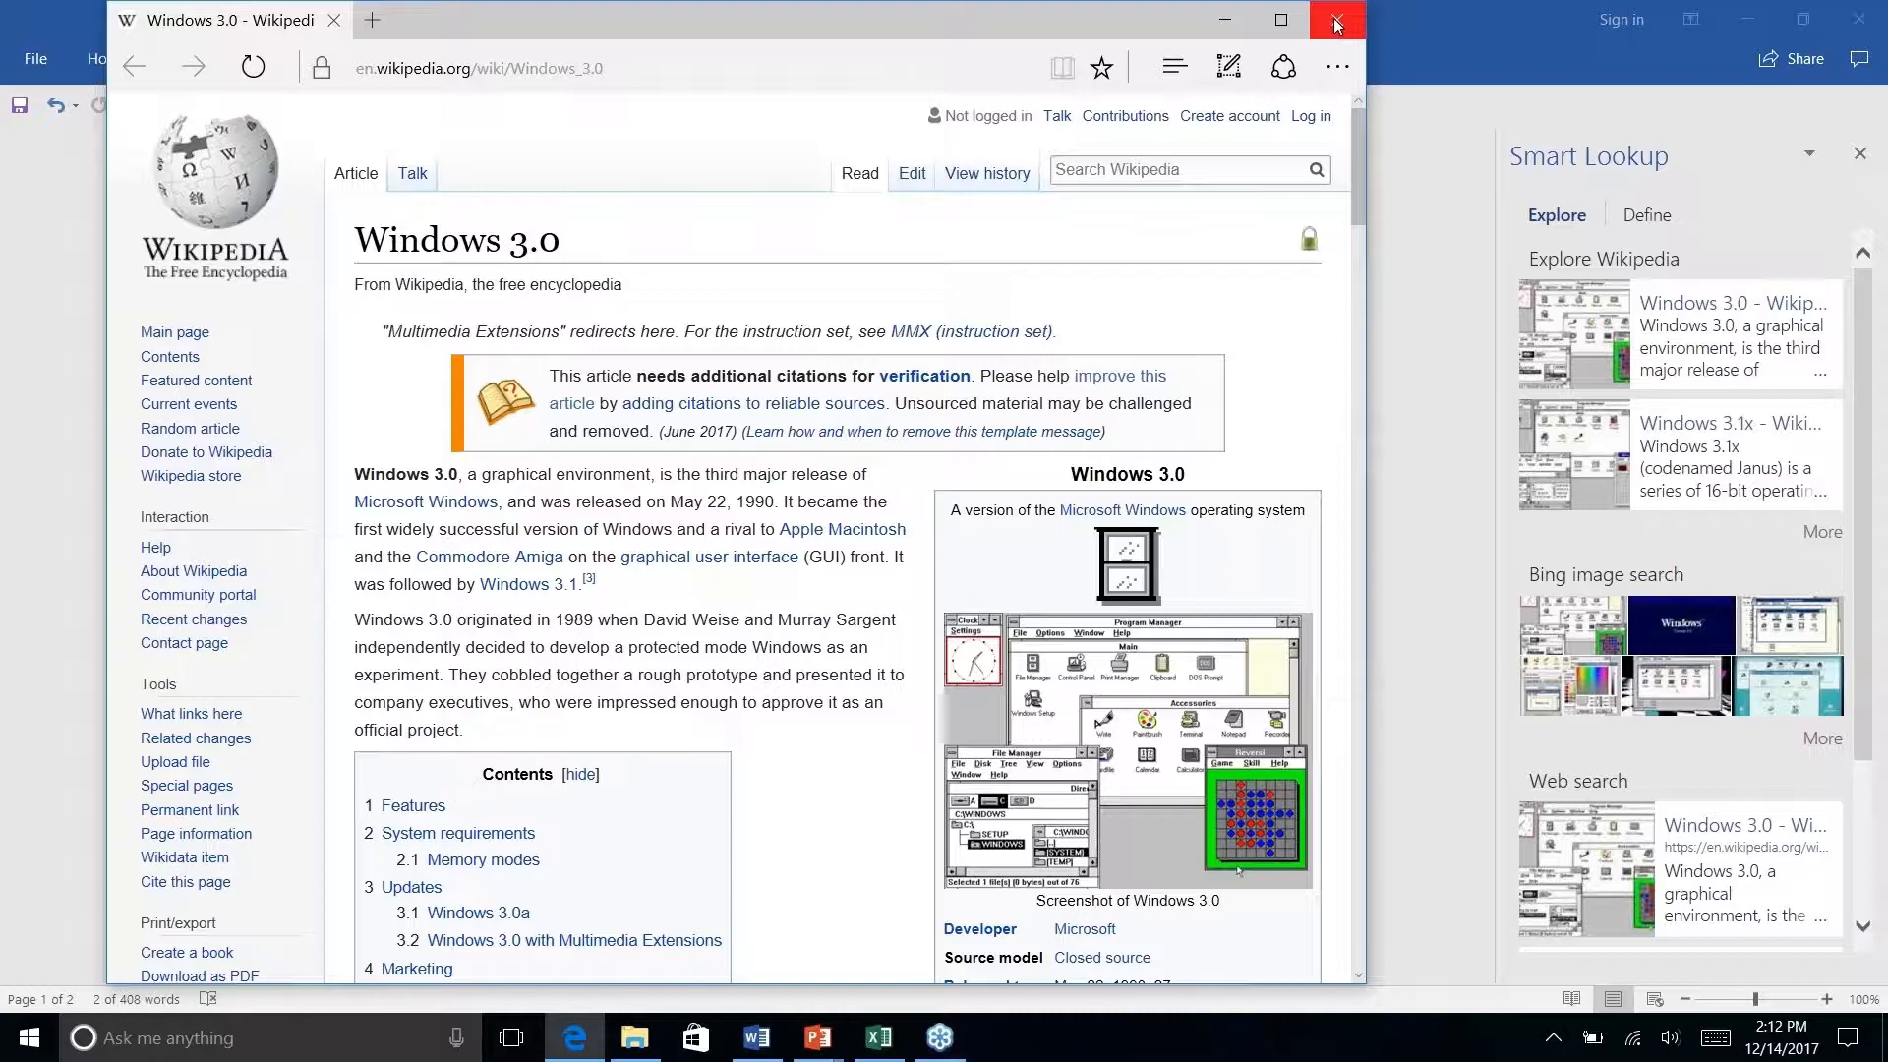
pyautogui.click(1337, 24)
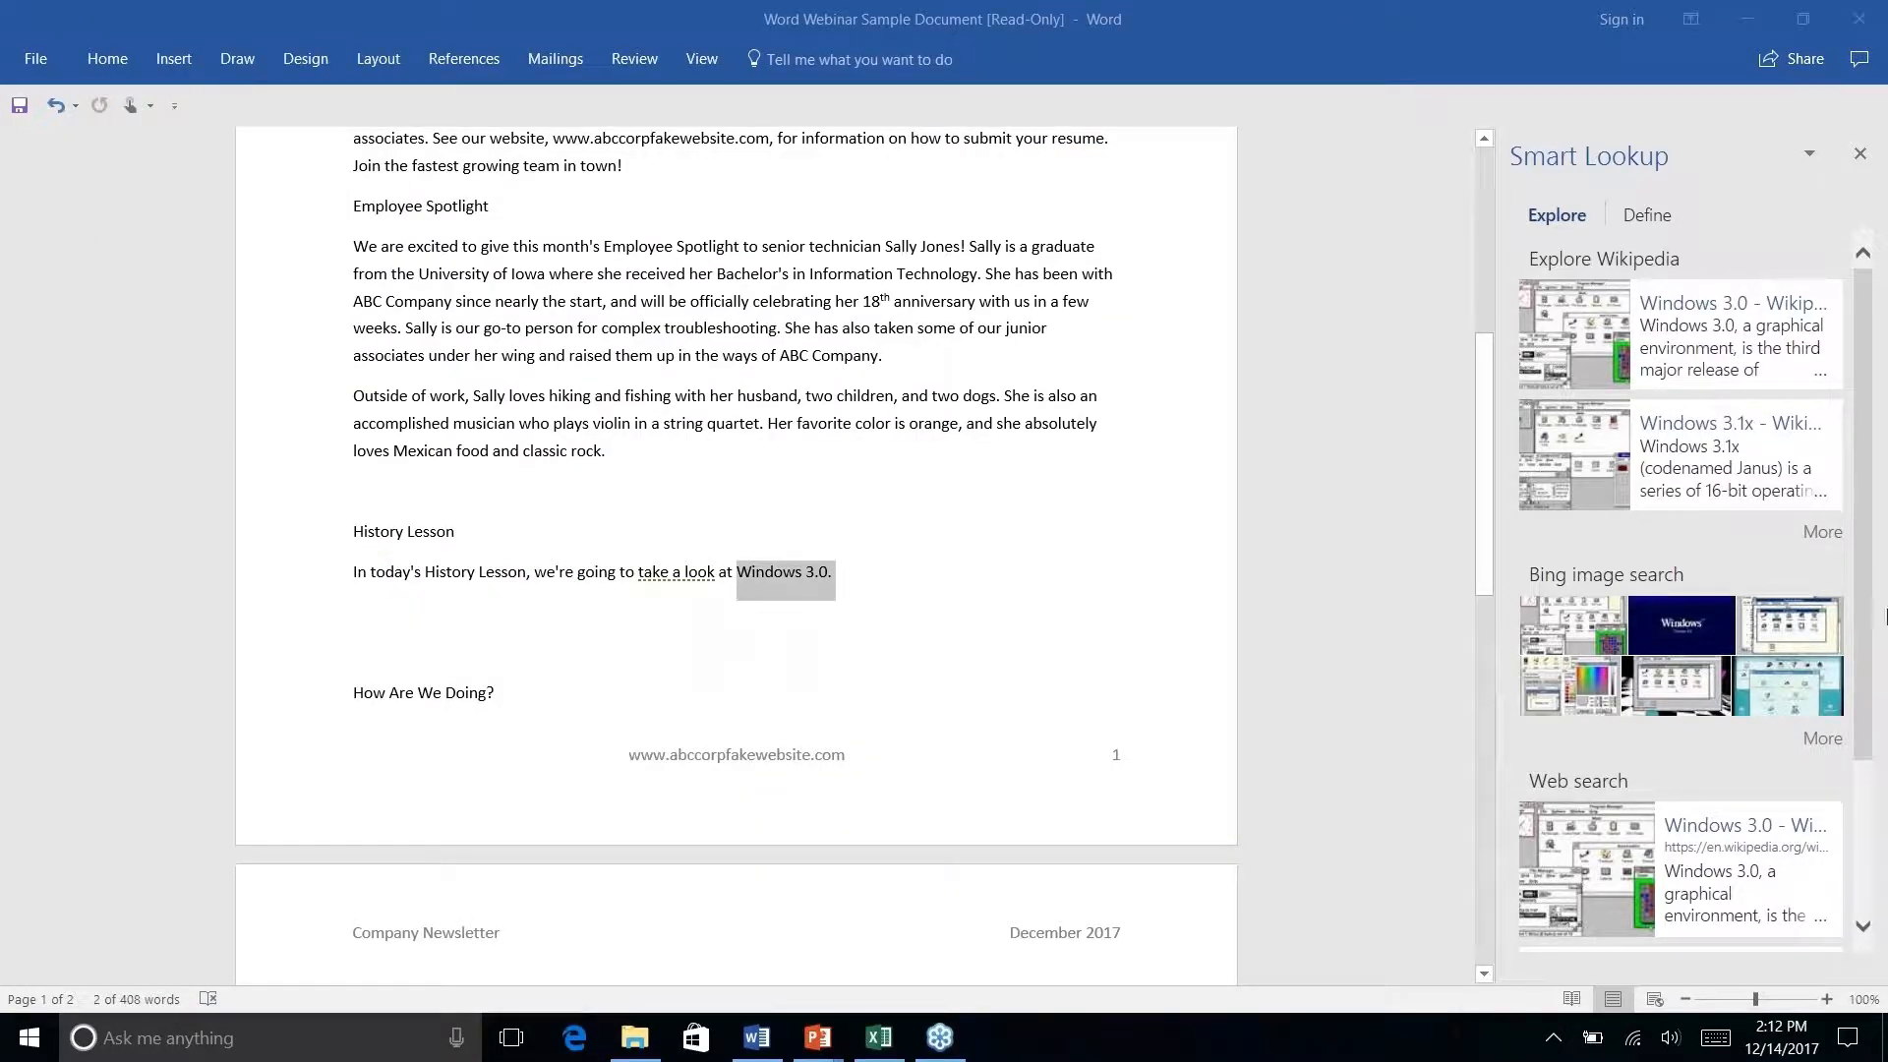
pyautogui.click(848, 575)
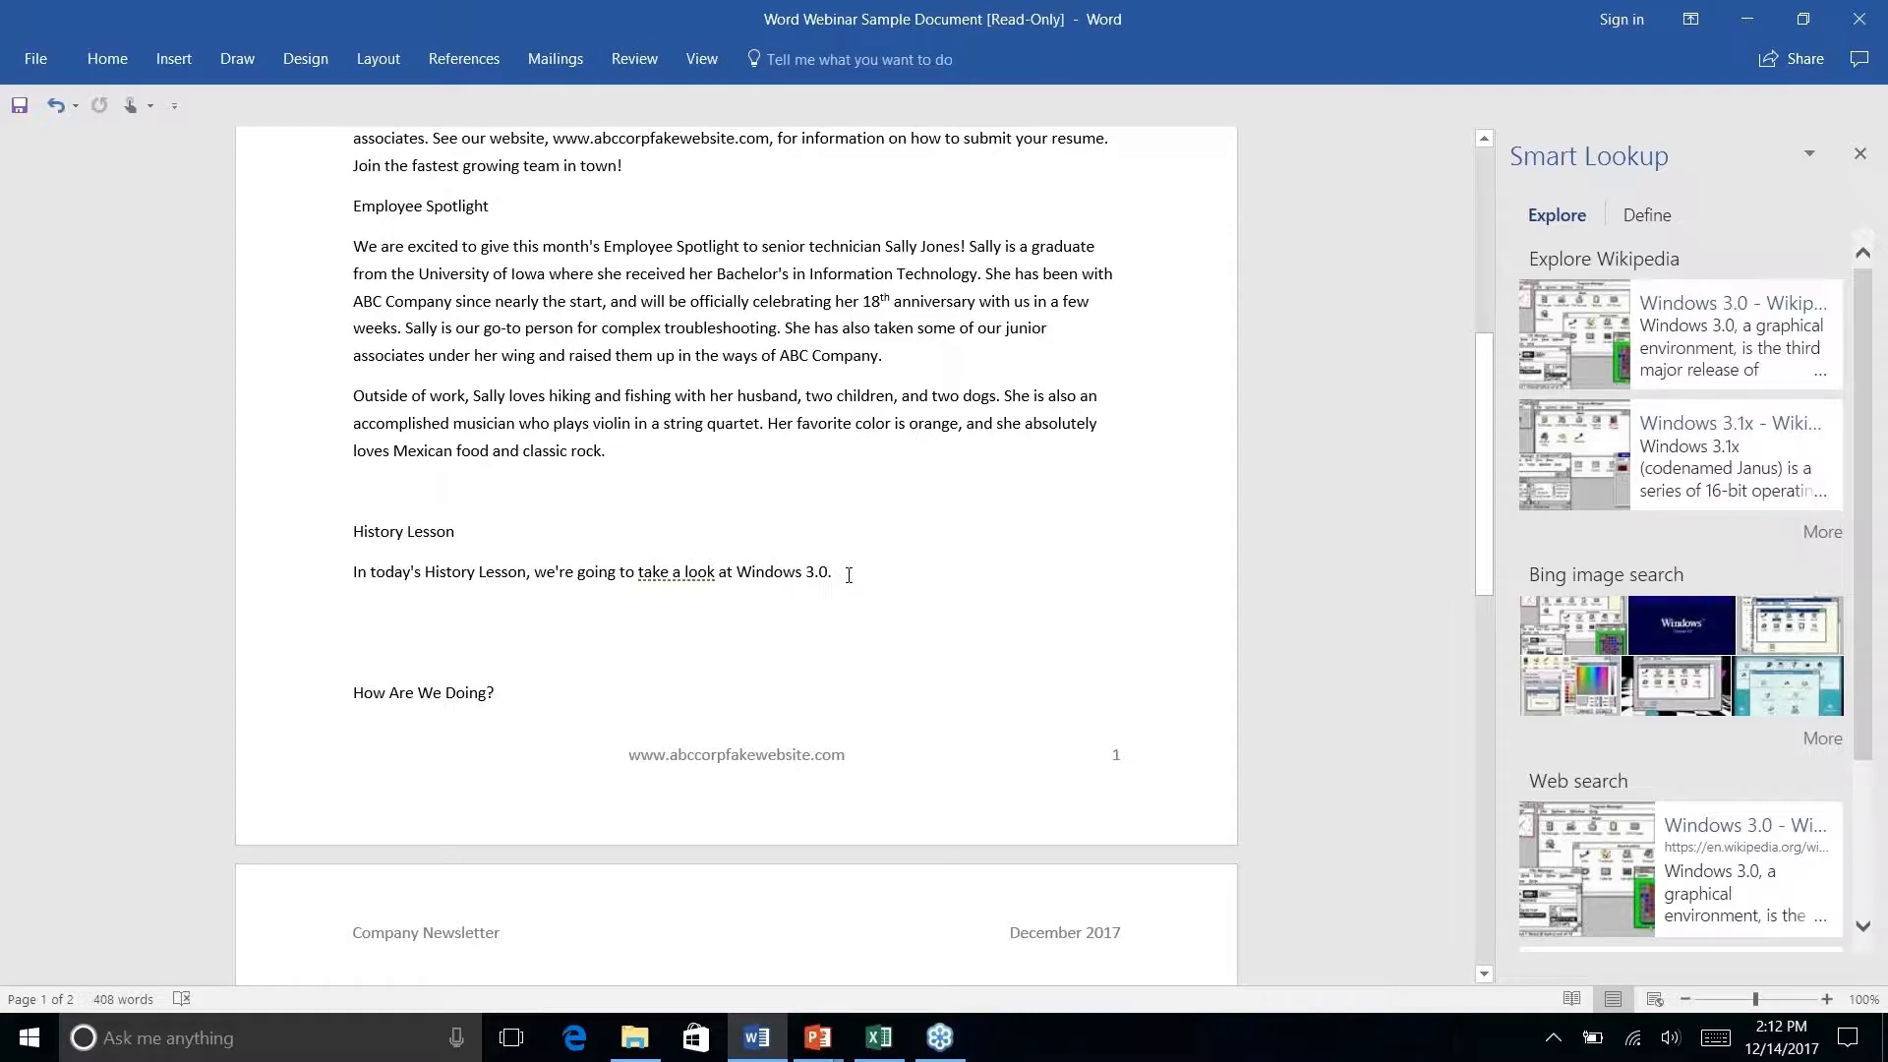
pyautogui.click(1859, 155)
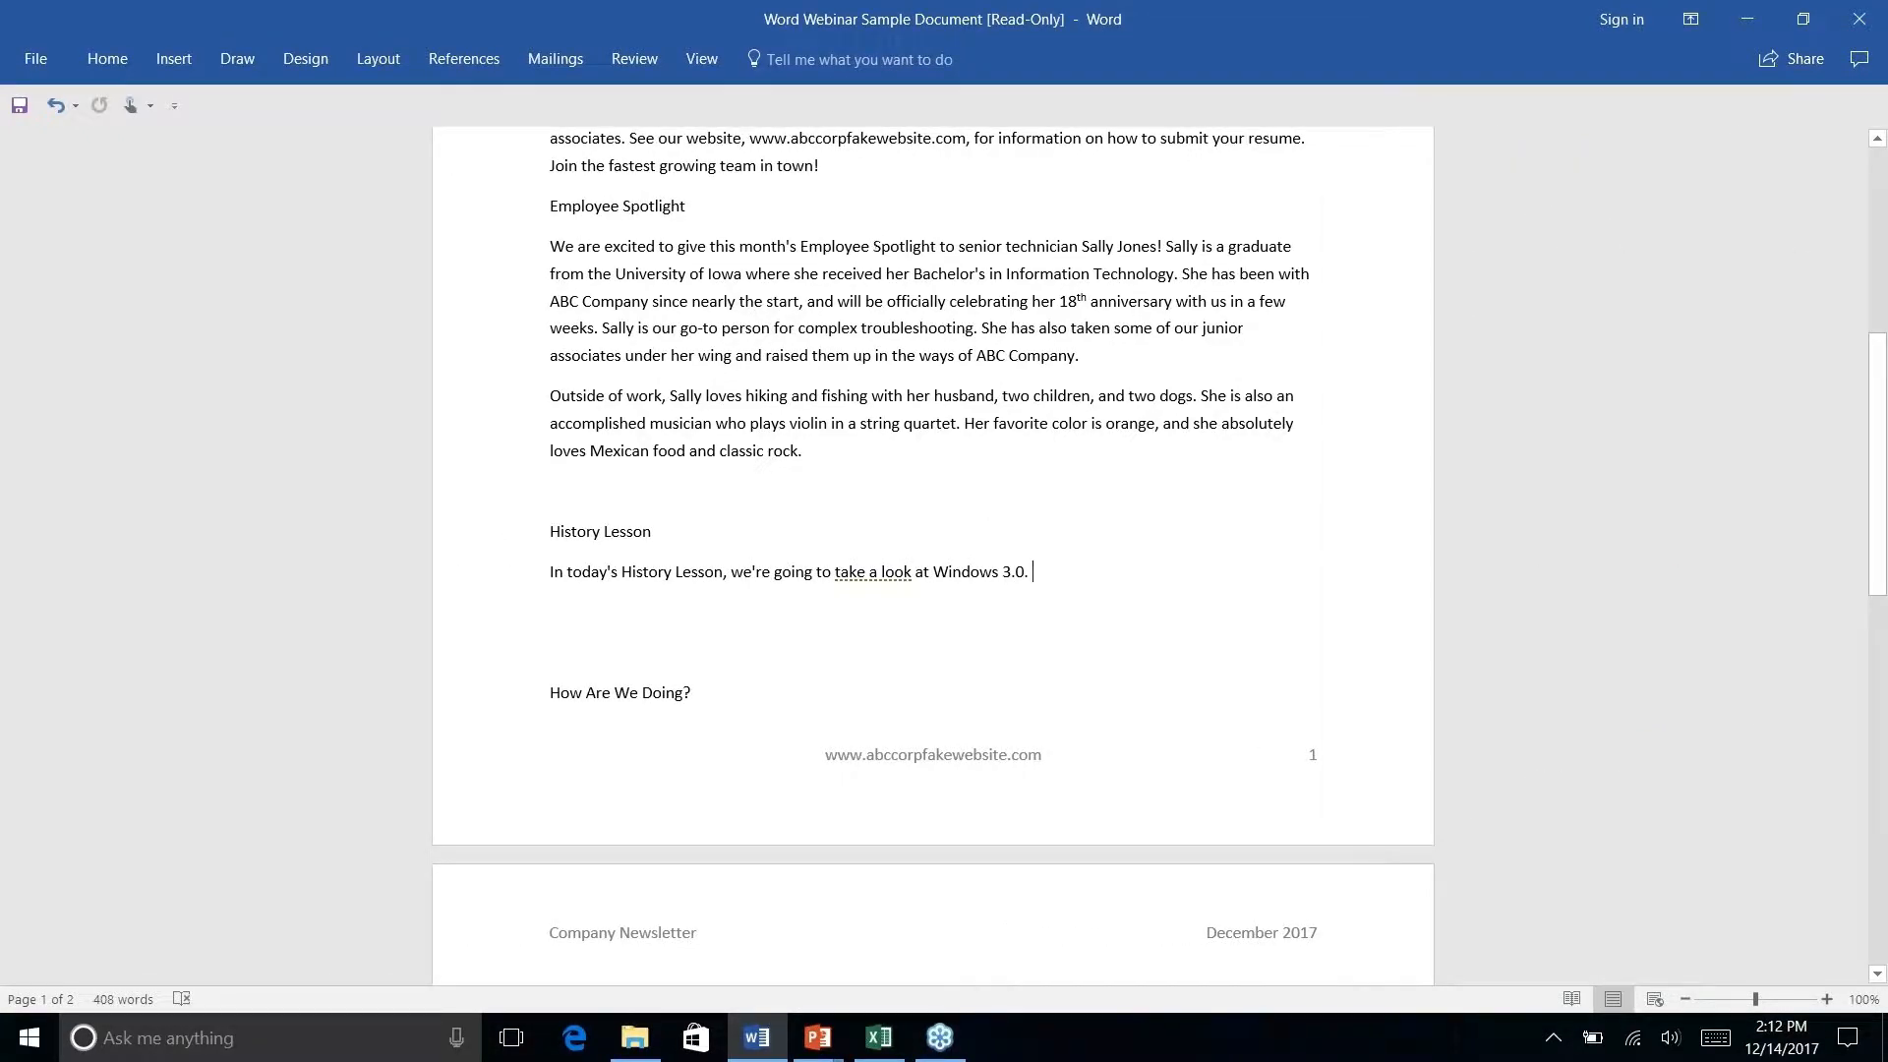
# View the available citation styles, and search for sources on "windows 3.0" with Researcher.
pyautogui.click(470, 58)
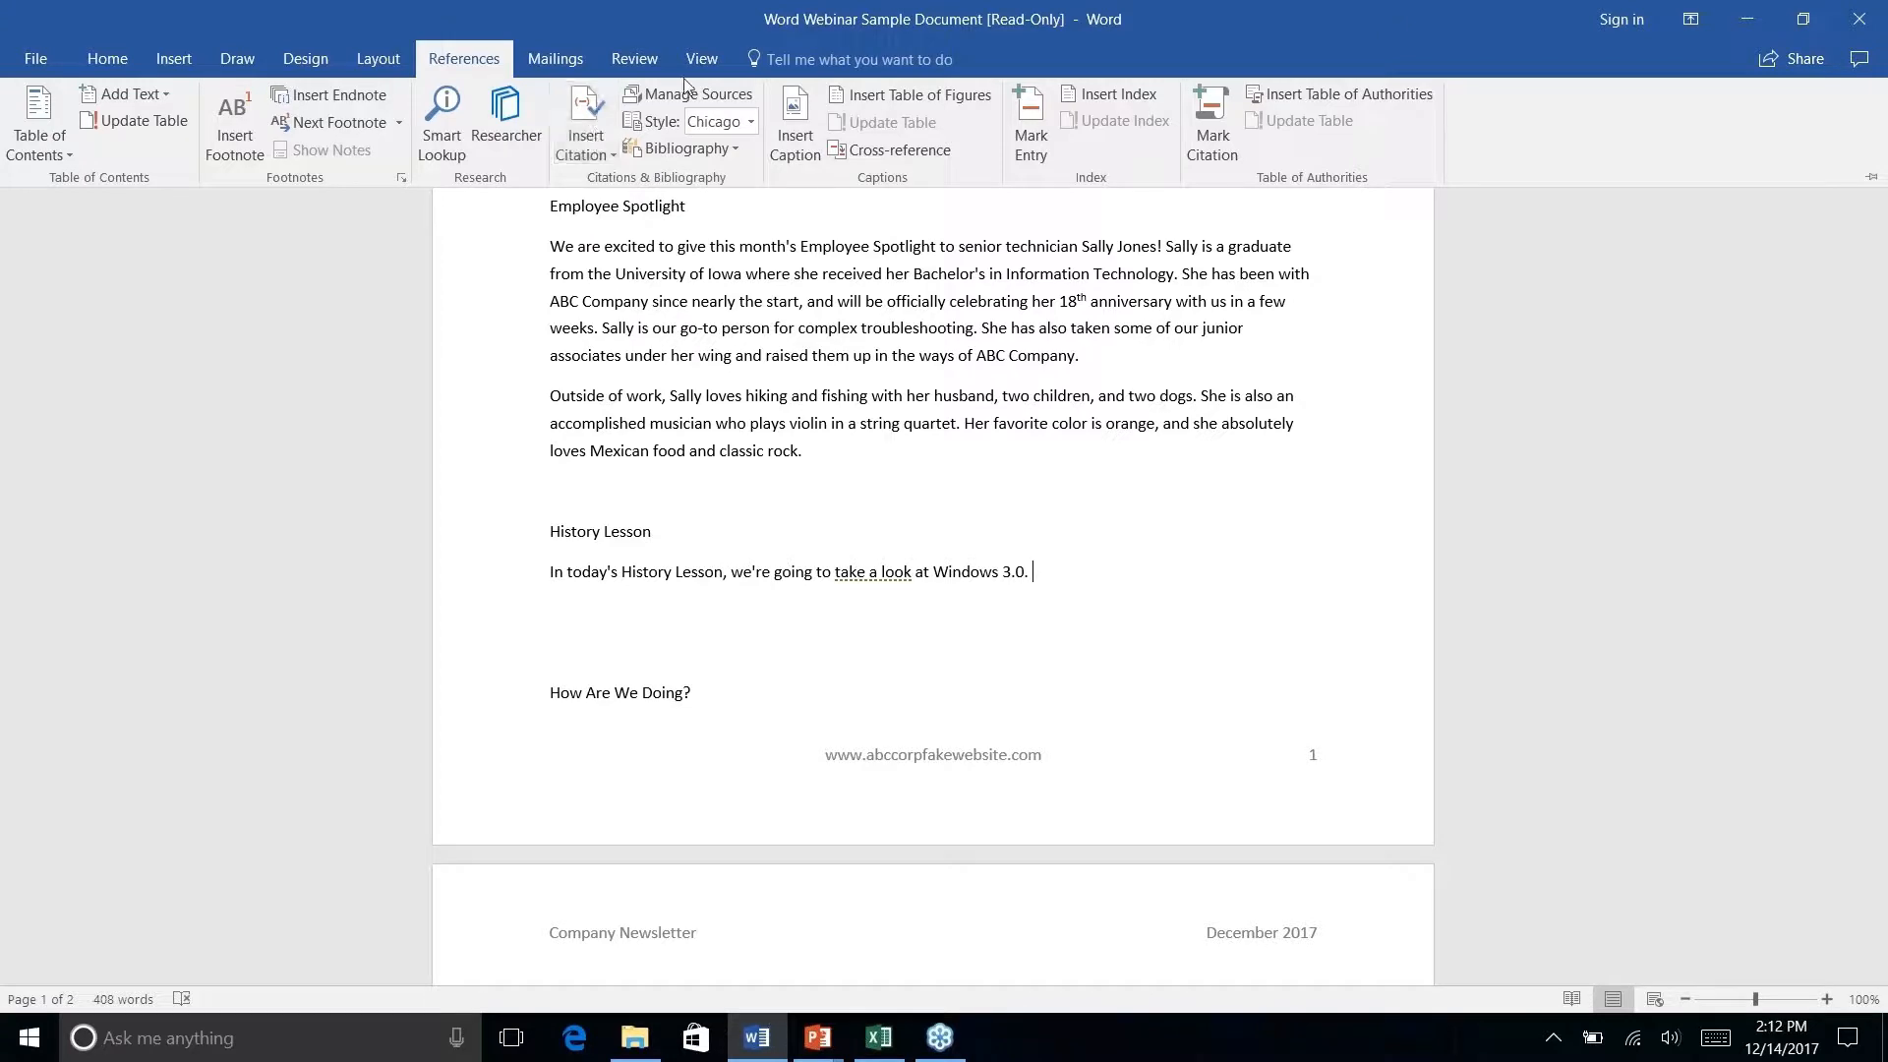
pyautogui.click(751, 122)
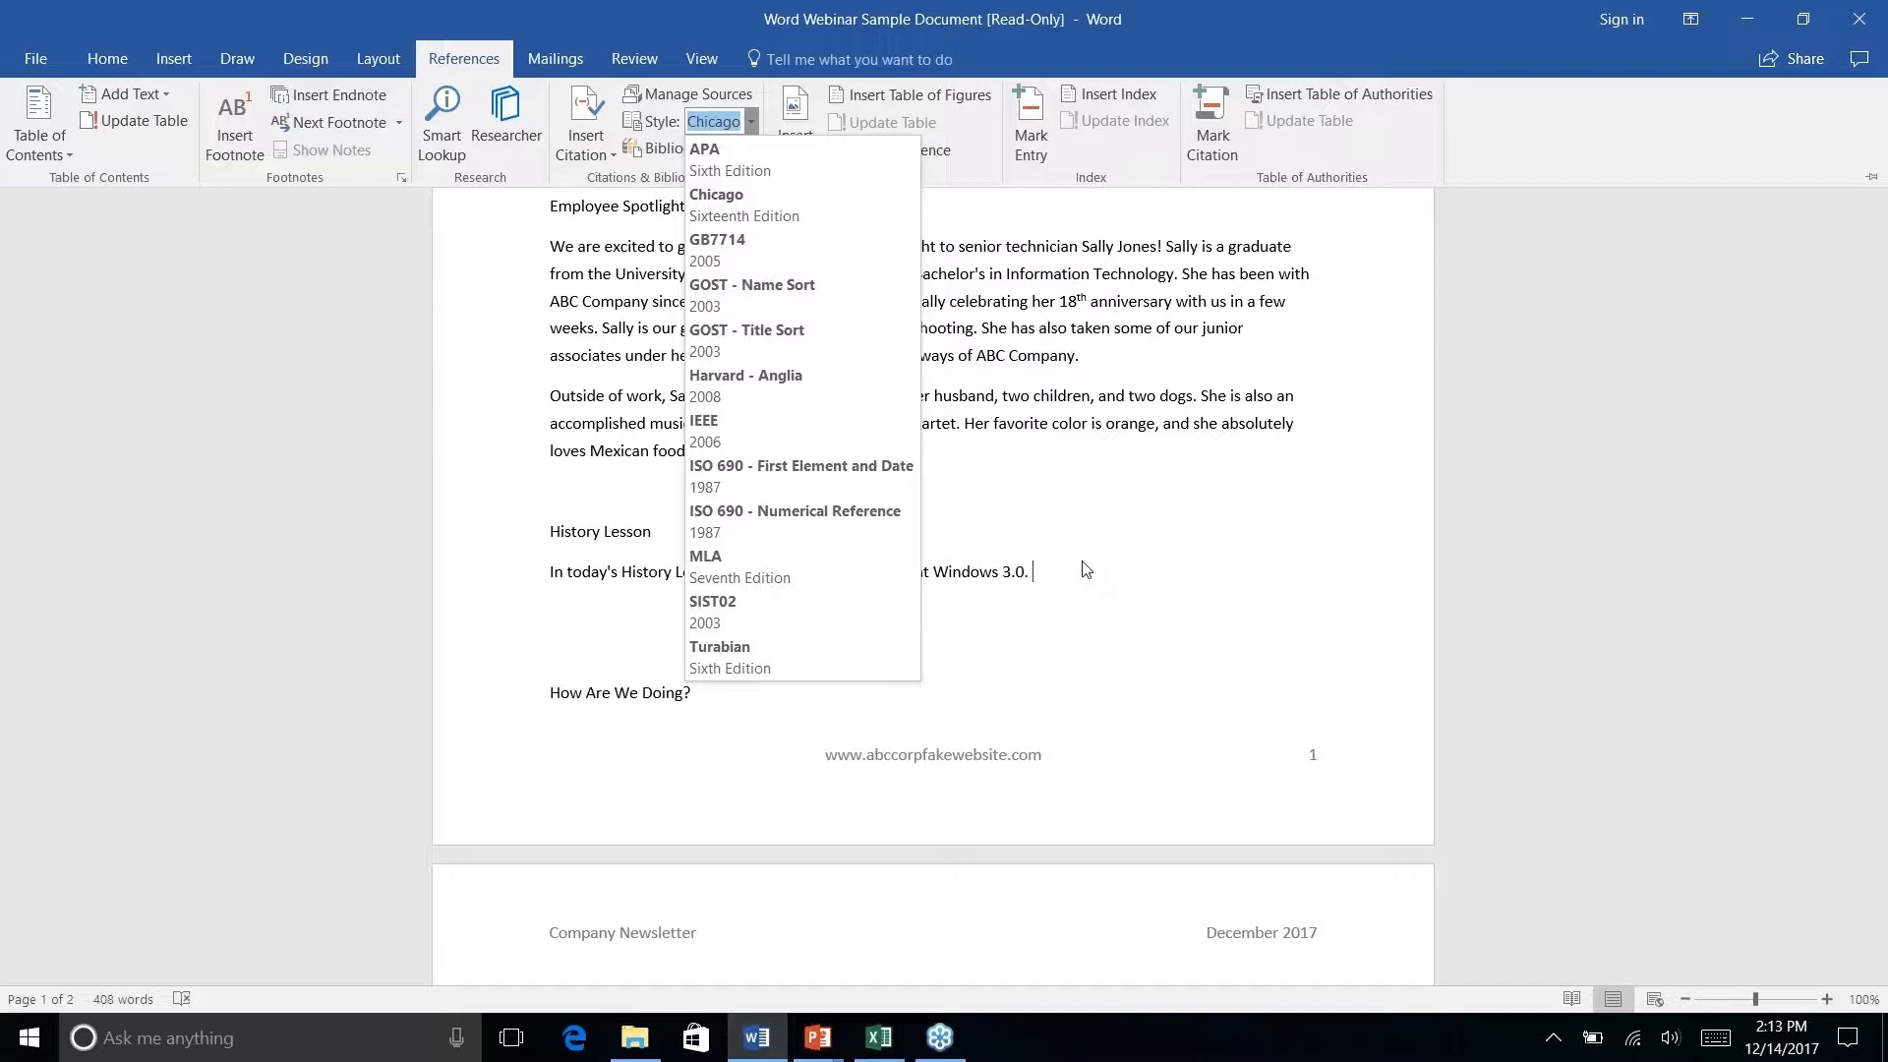
pyautogui.click(507, 123)
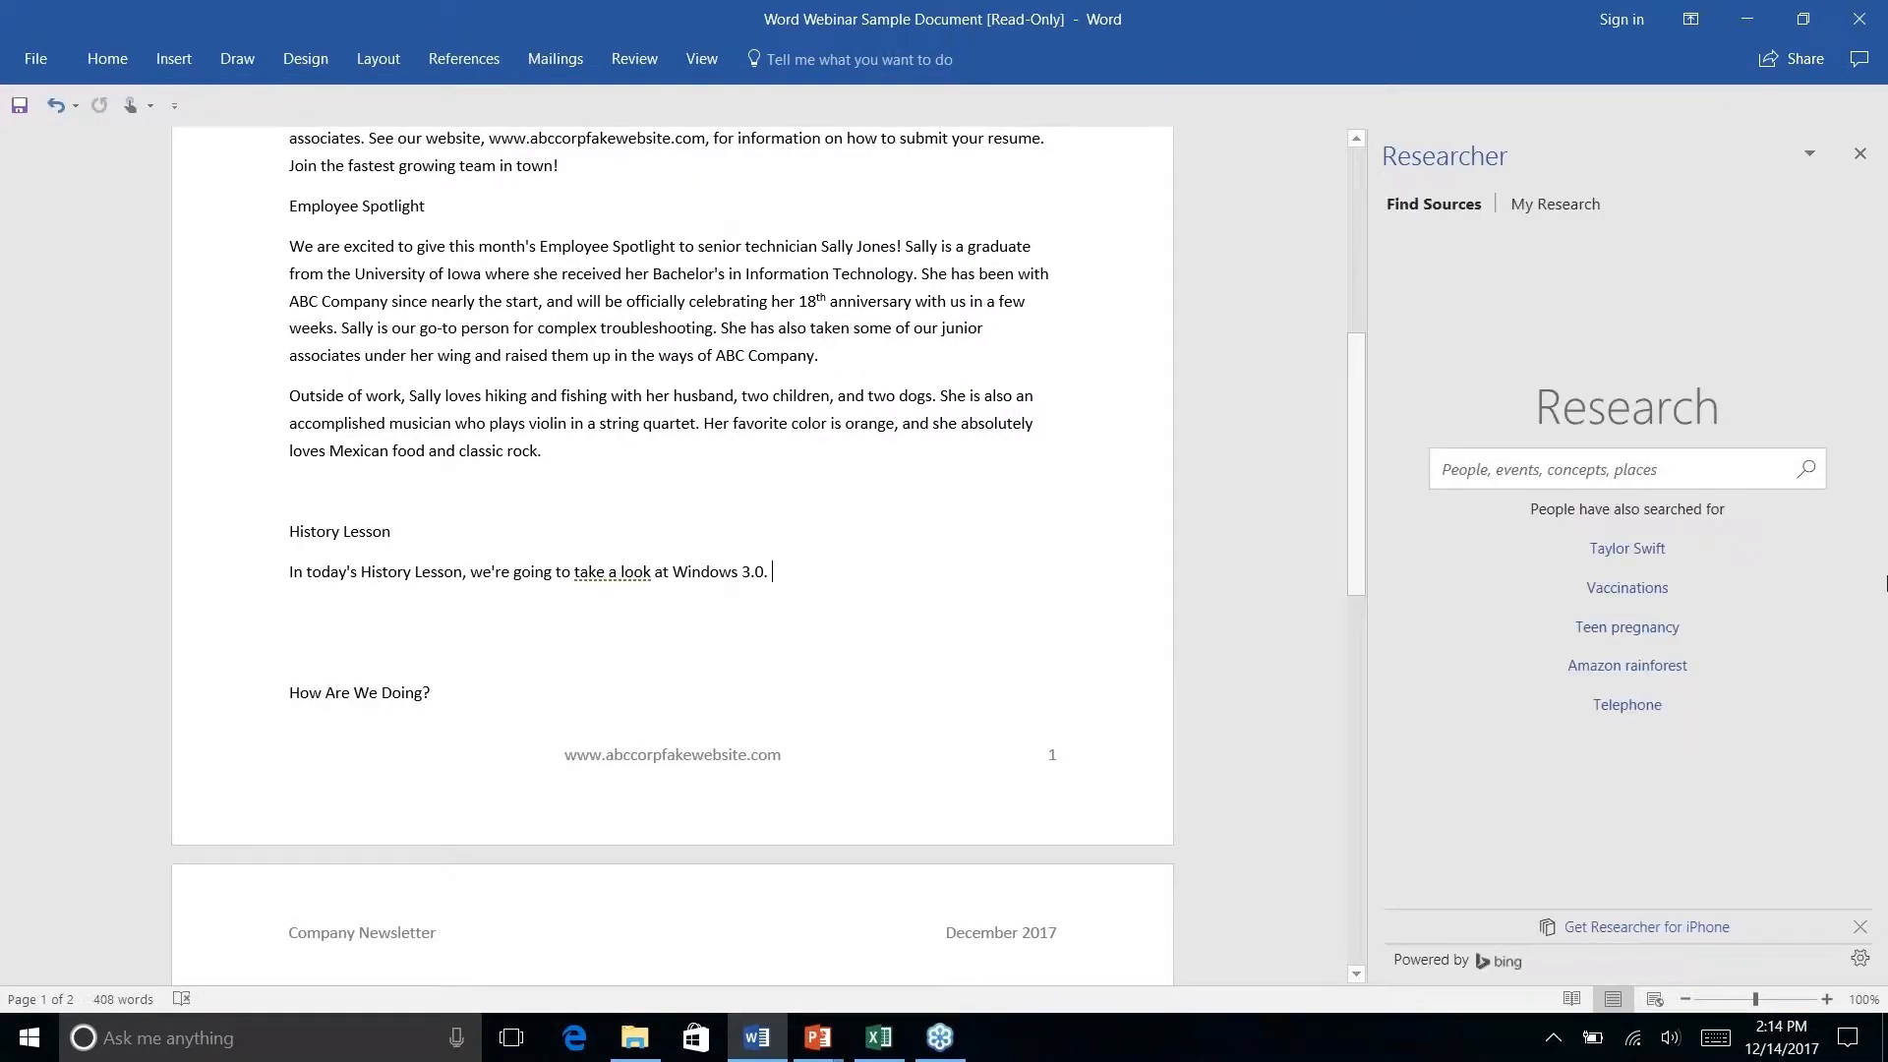
pyautogui.click(1676, 470)
pyautogui.write('windows')
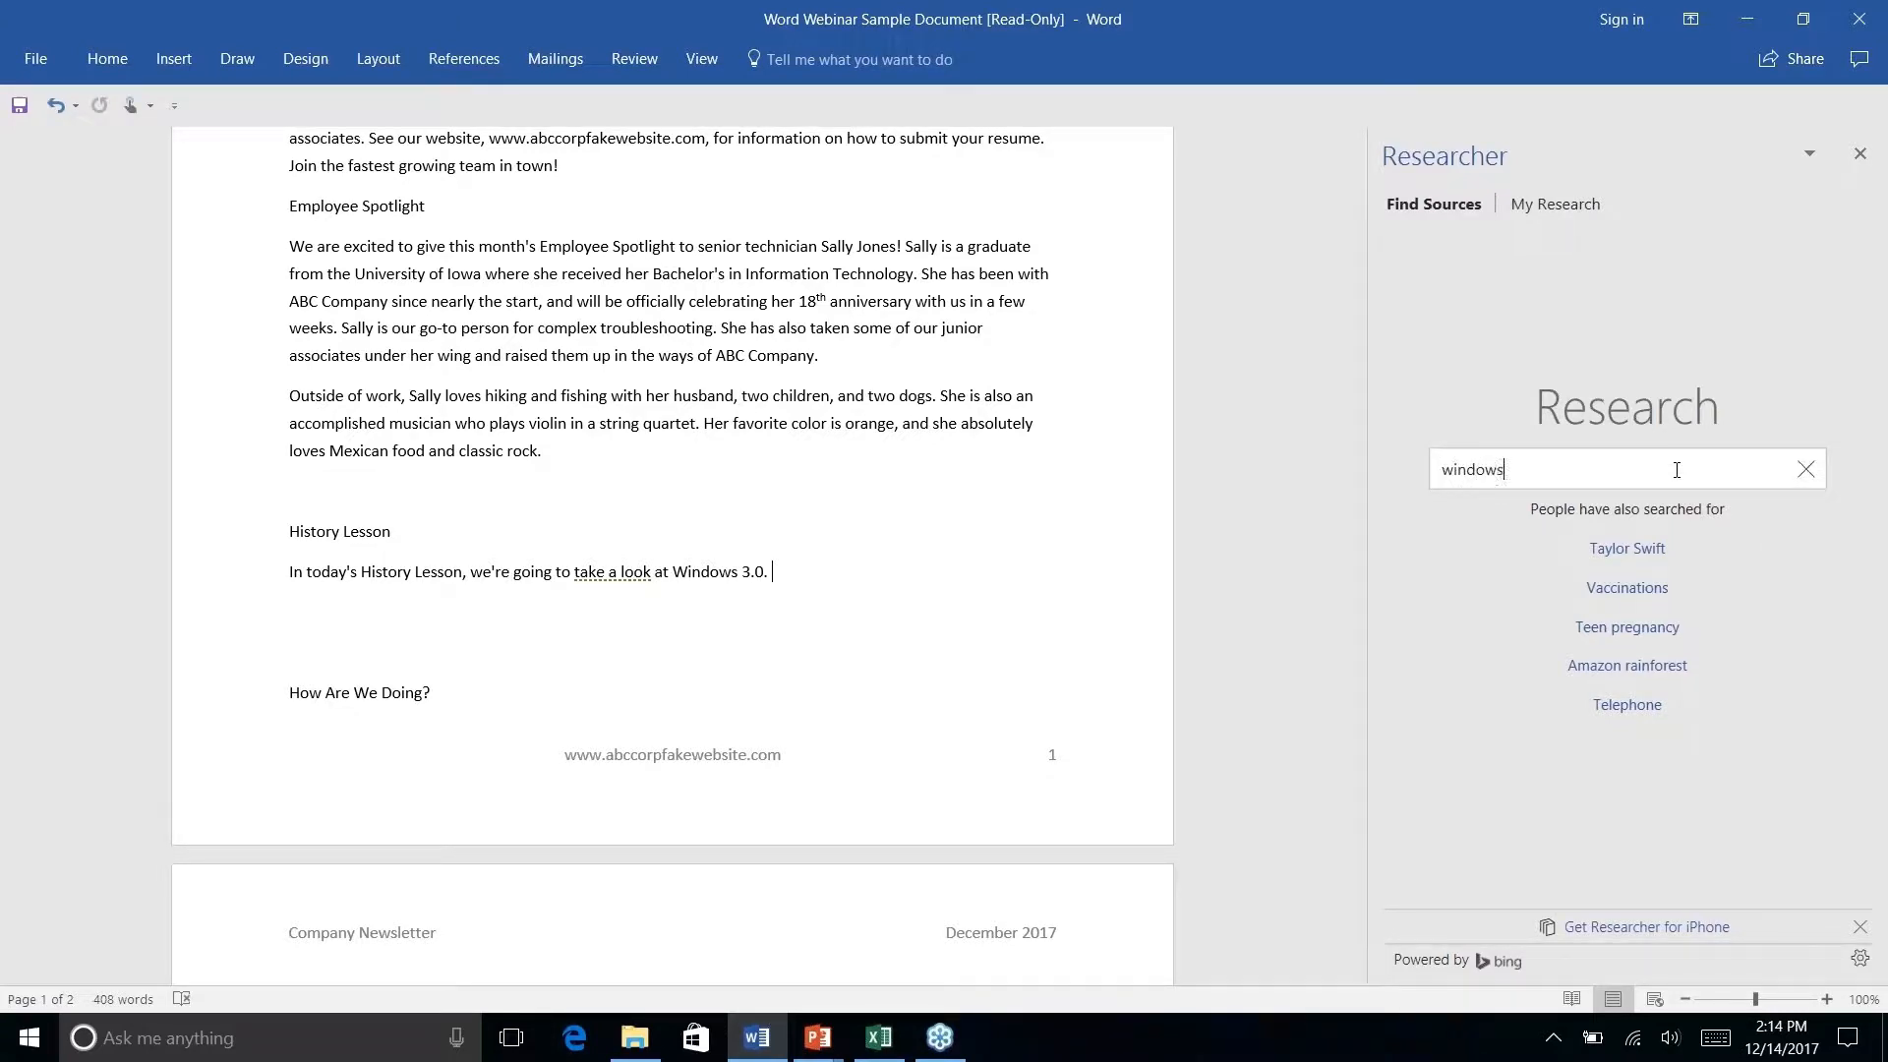
pyautogui.write(' 3.0')
pyautogui.press('Return')
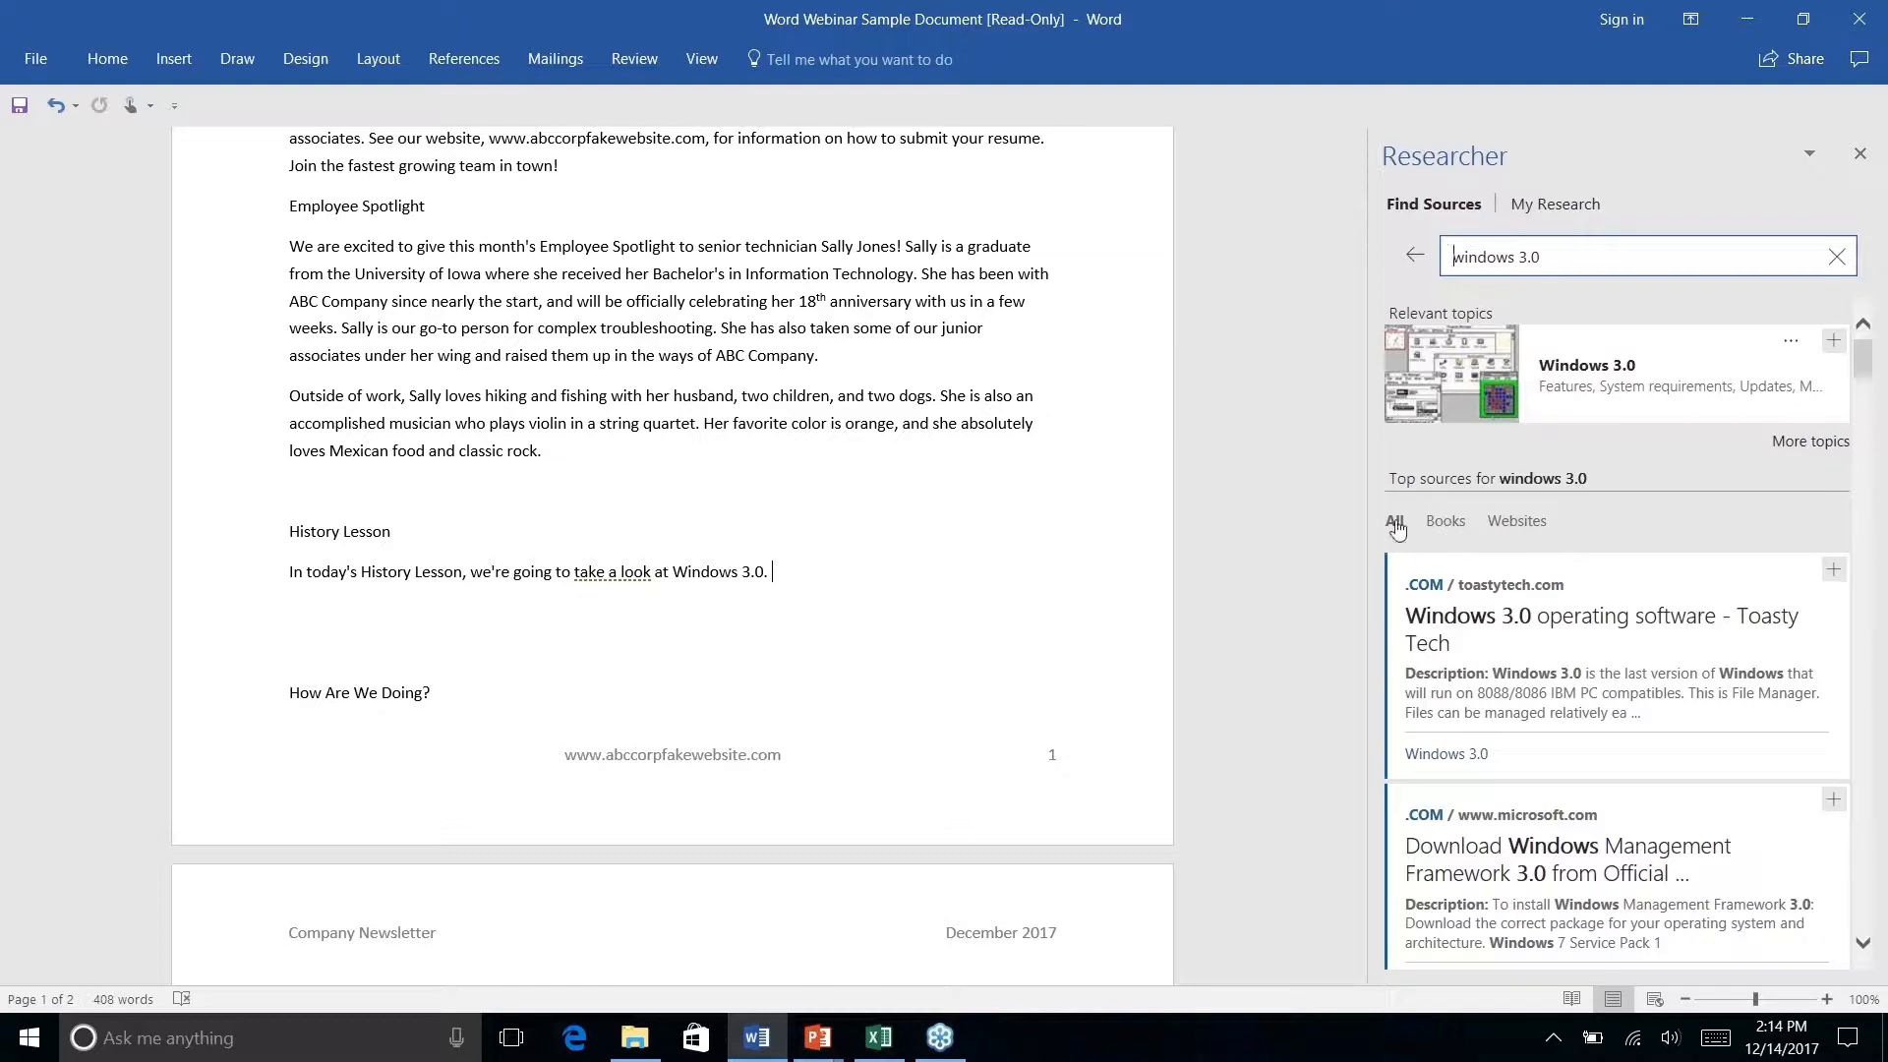
# Examine the Researcher sources for "windows 3.0", first filtered to books and again with all source types listed.
pyautogui.click(1446, 523)
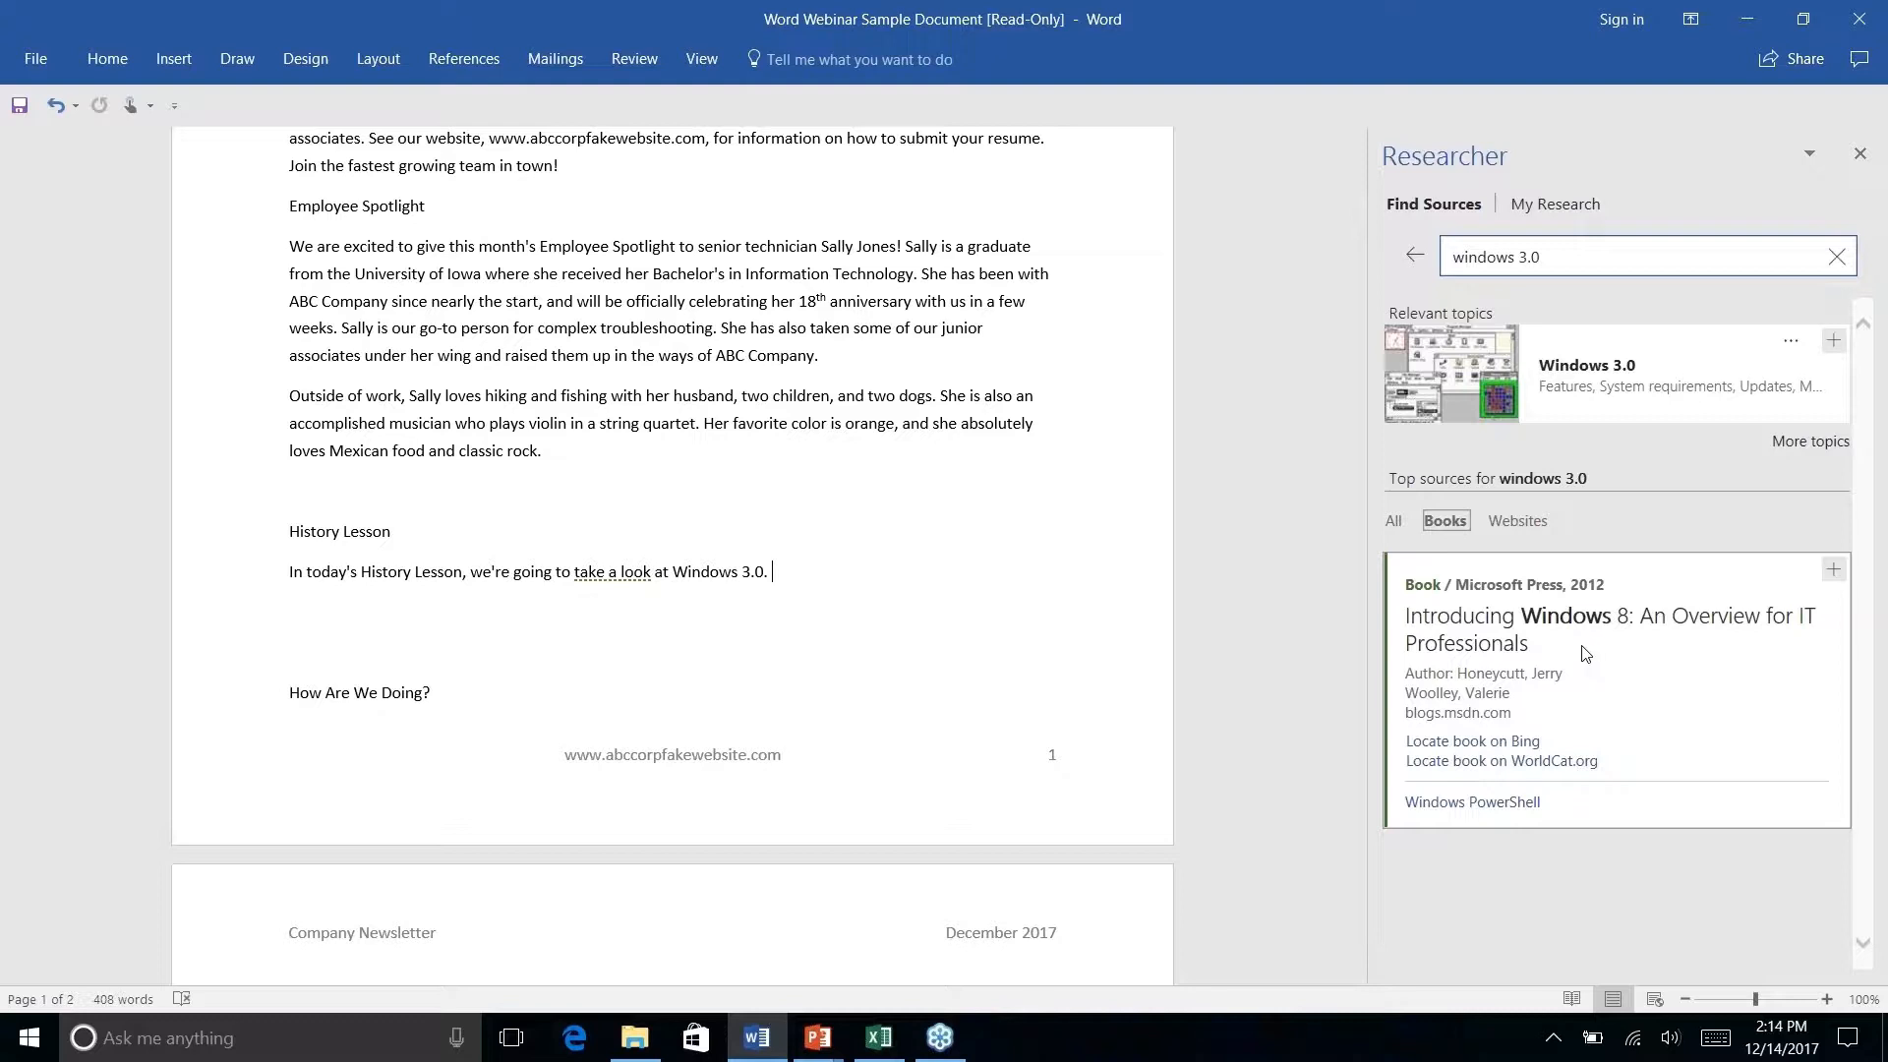
pyautogui.click(1392, 525)
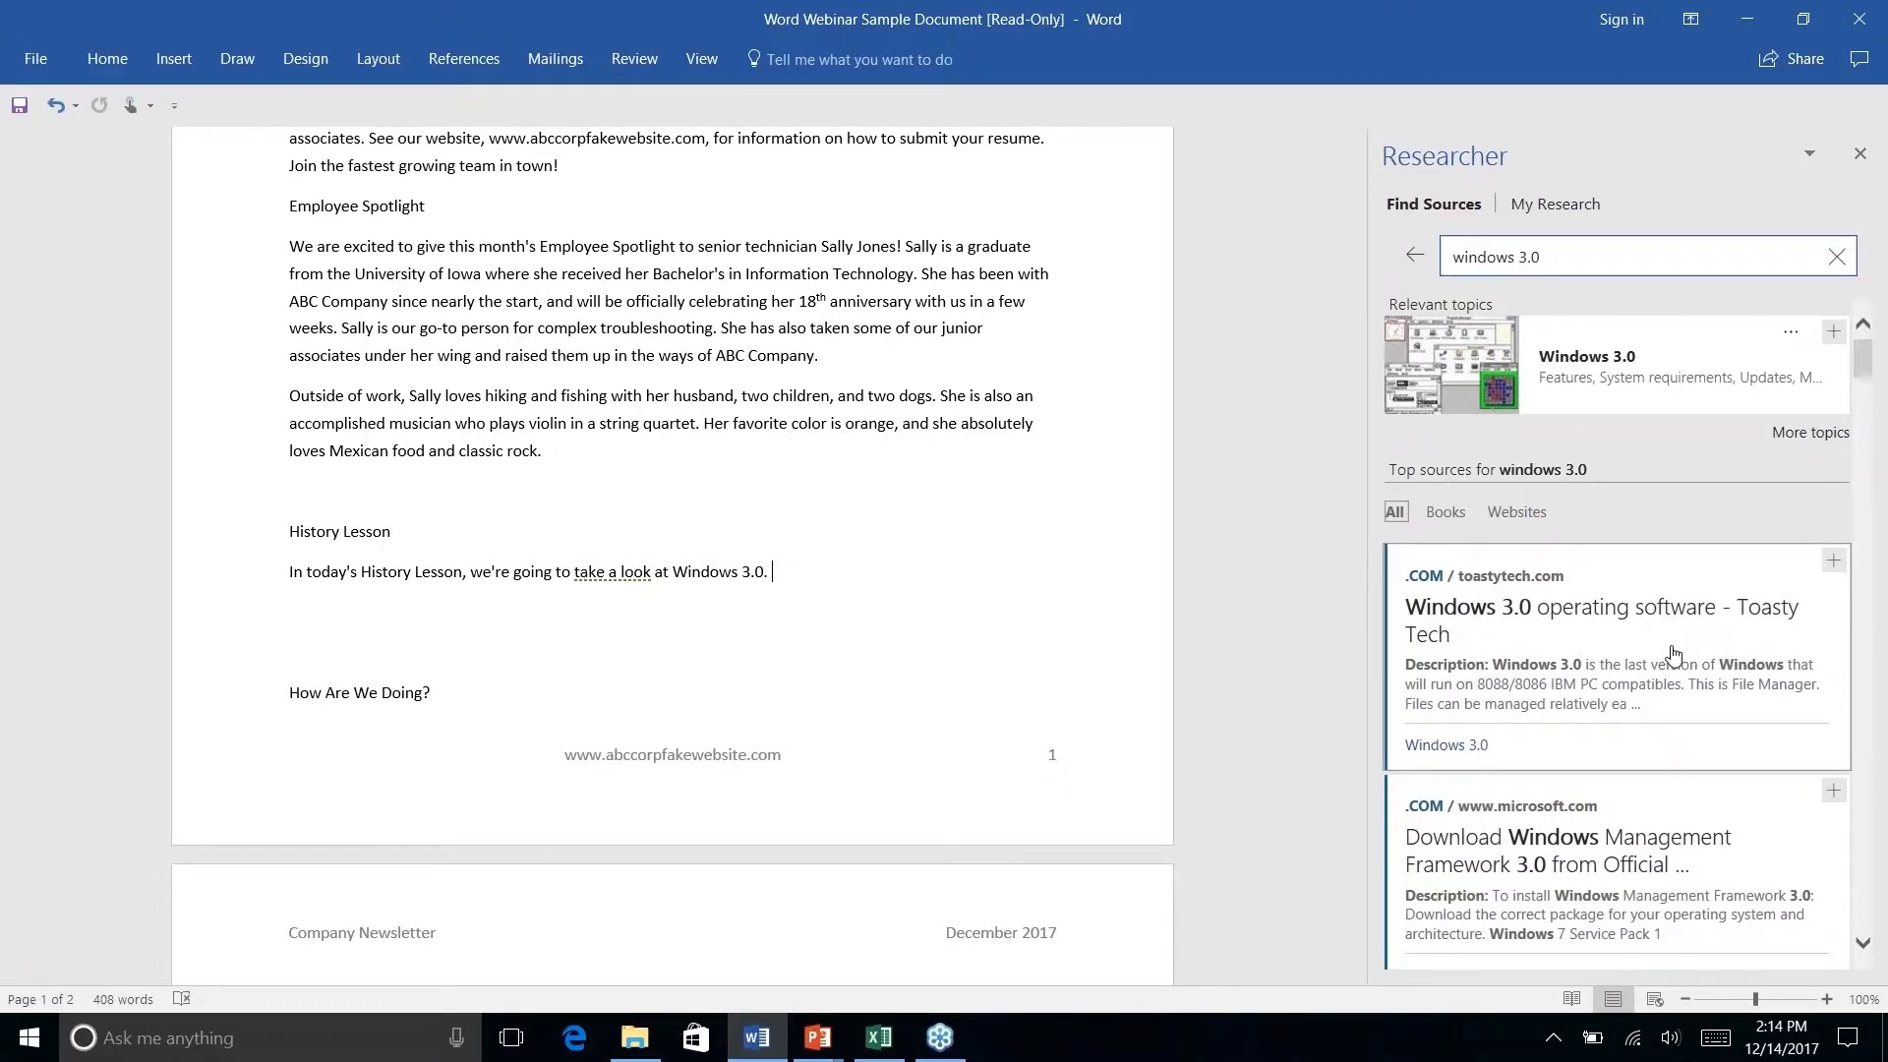
pyautogui.scroll(-5, 1672, 654)
pyautogui.scroll(8, 1673, 654)
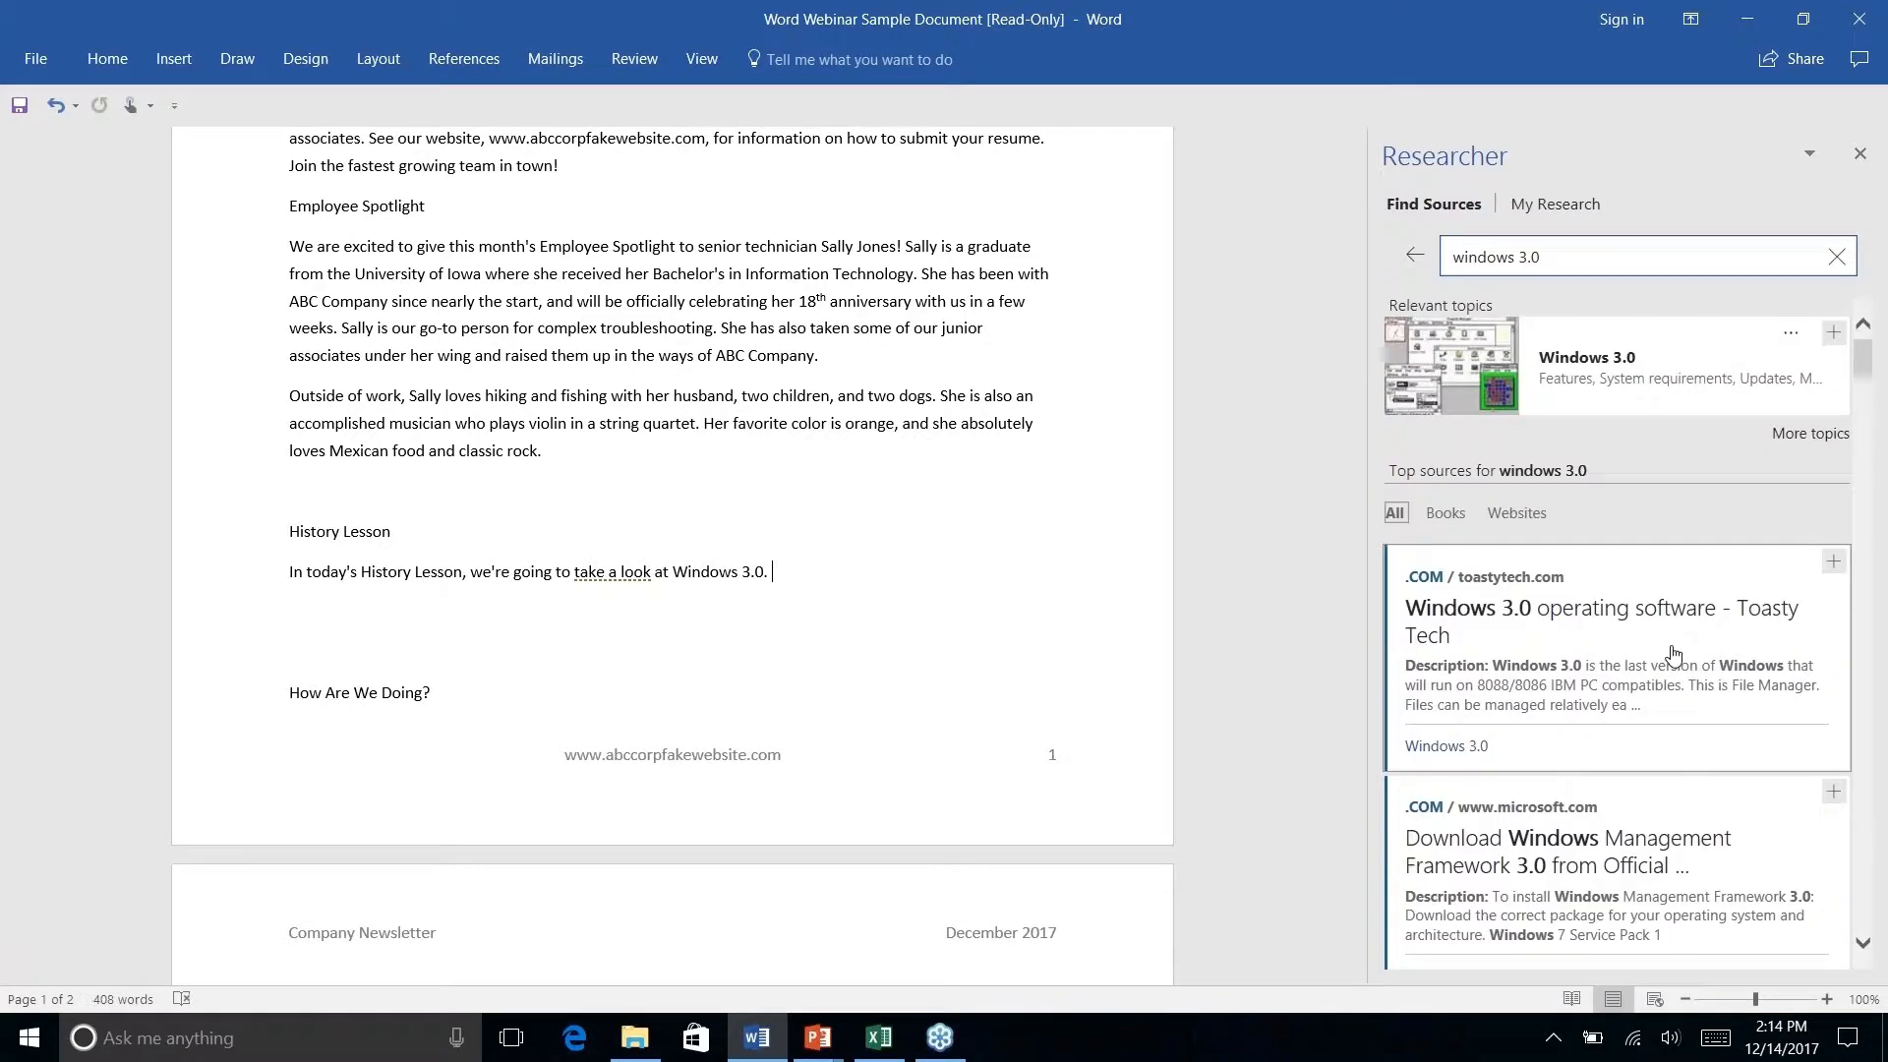
pyautogui.scroll(-10, 1673, 654)
pyautogui.scroll(-15, 1672, 654)
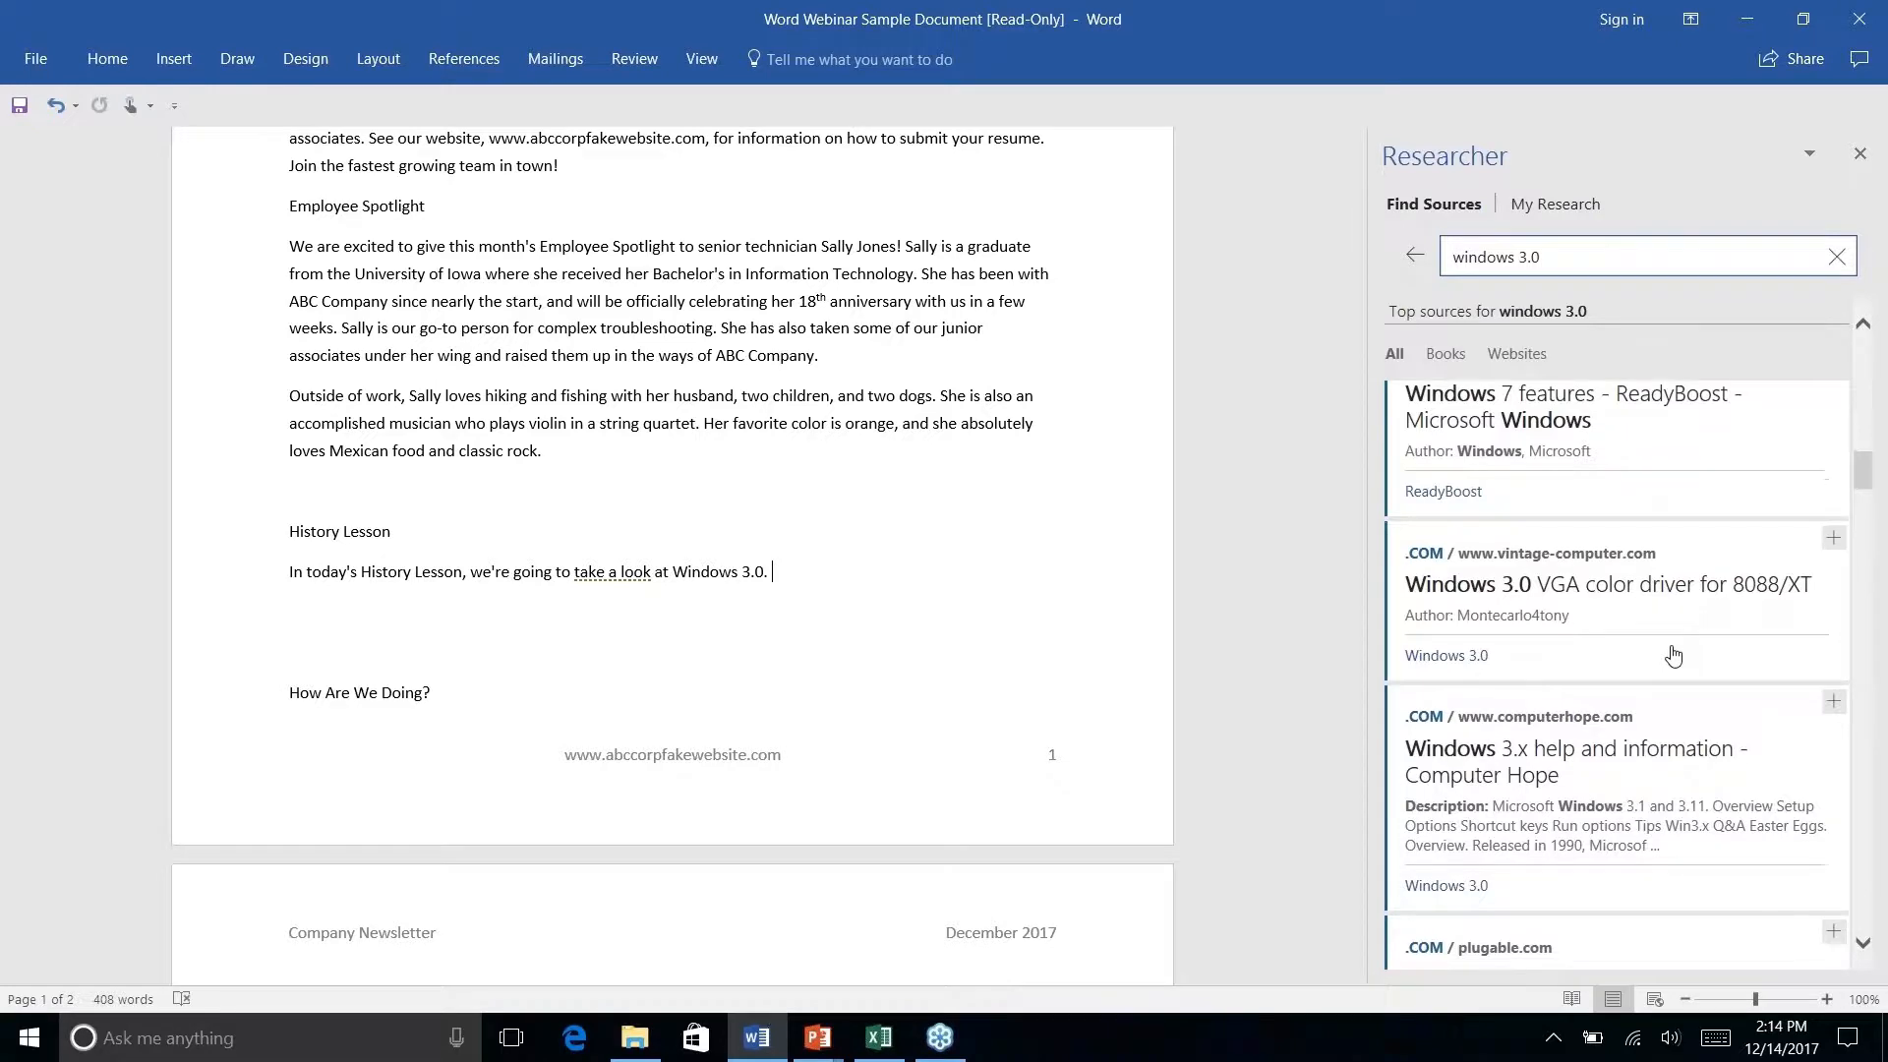
pyautogui.scroll(-5, 1672, 654)
pyautogui.scroll(10, 1672, 654)
pyautogui.scroll(5, 1673, 654)
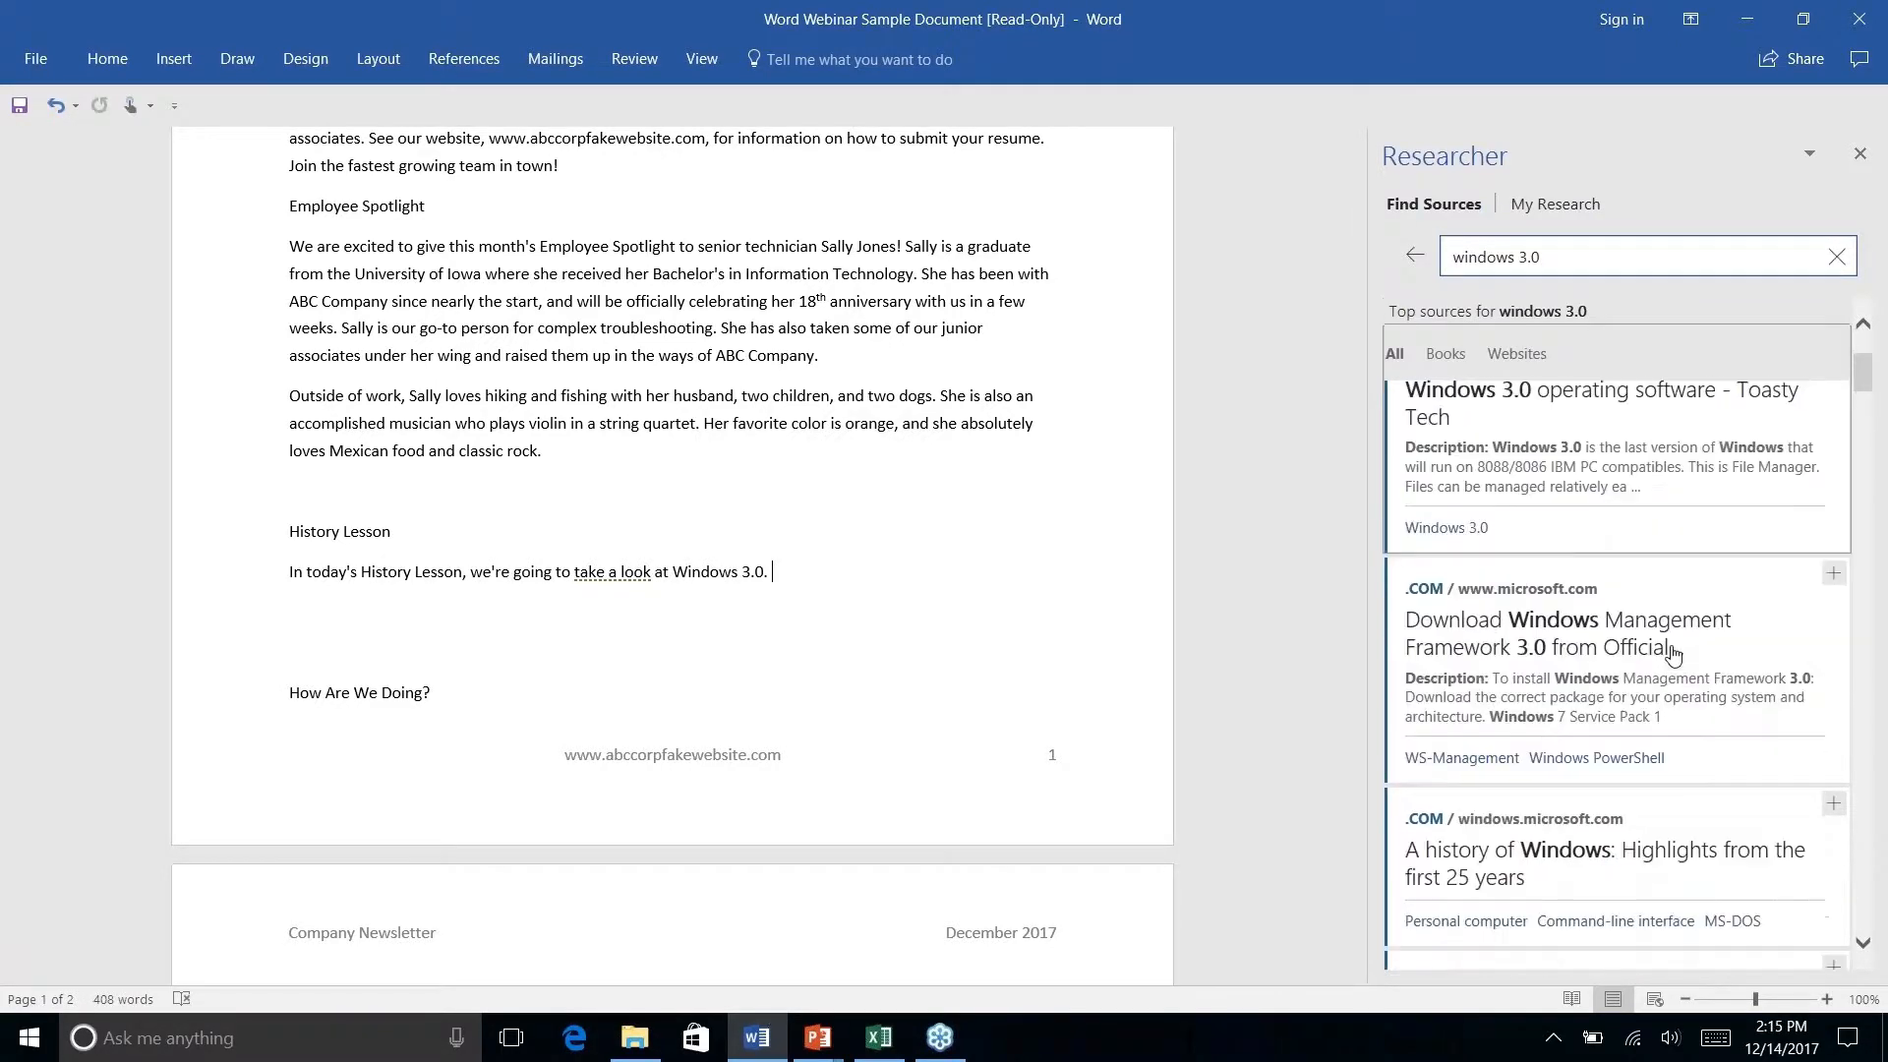
pyautogui.scroll(3, 1672, 653)
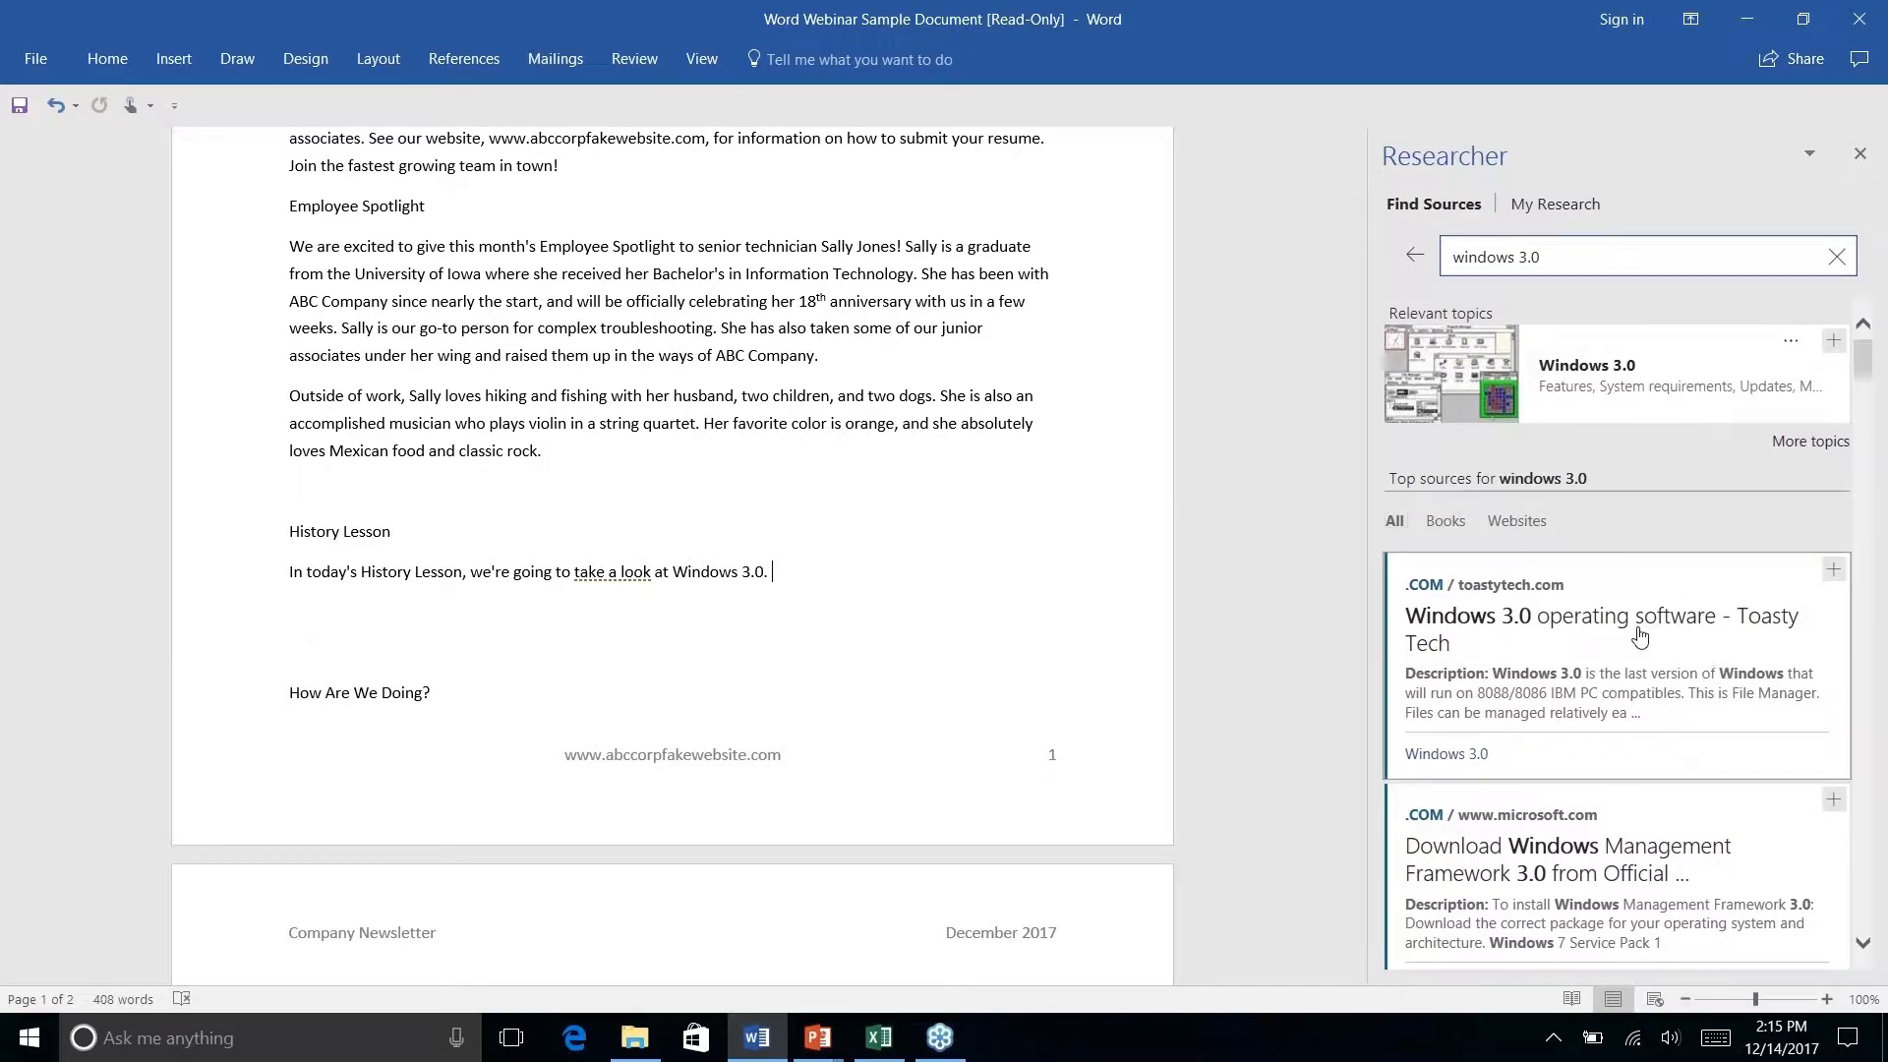
# Preview the Toasty Tech "Windows 3.0 operating software" source, then search Researcher for "windows 3.0 history".
pyautogui.click(1639, 637)
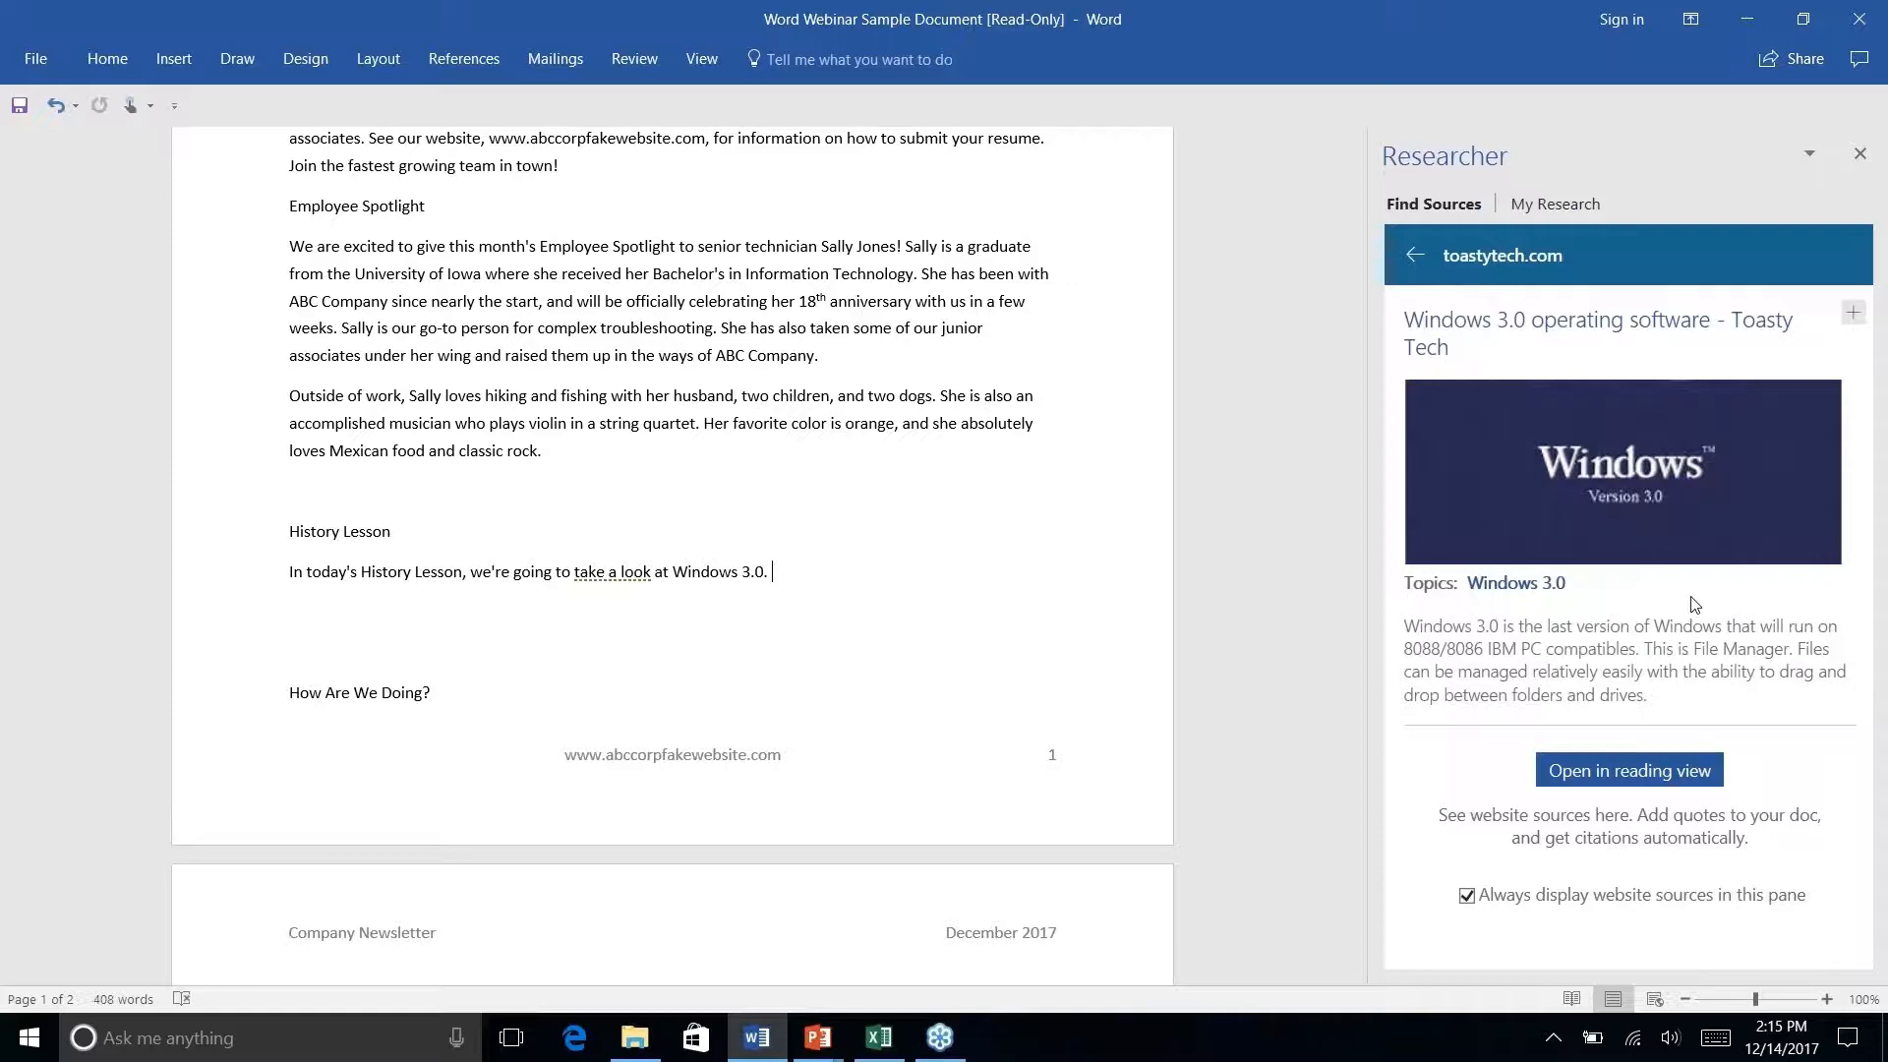
pyautogui.click(1413, 258)
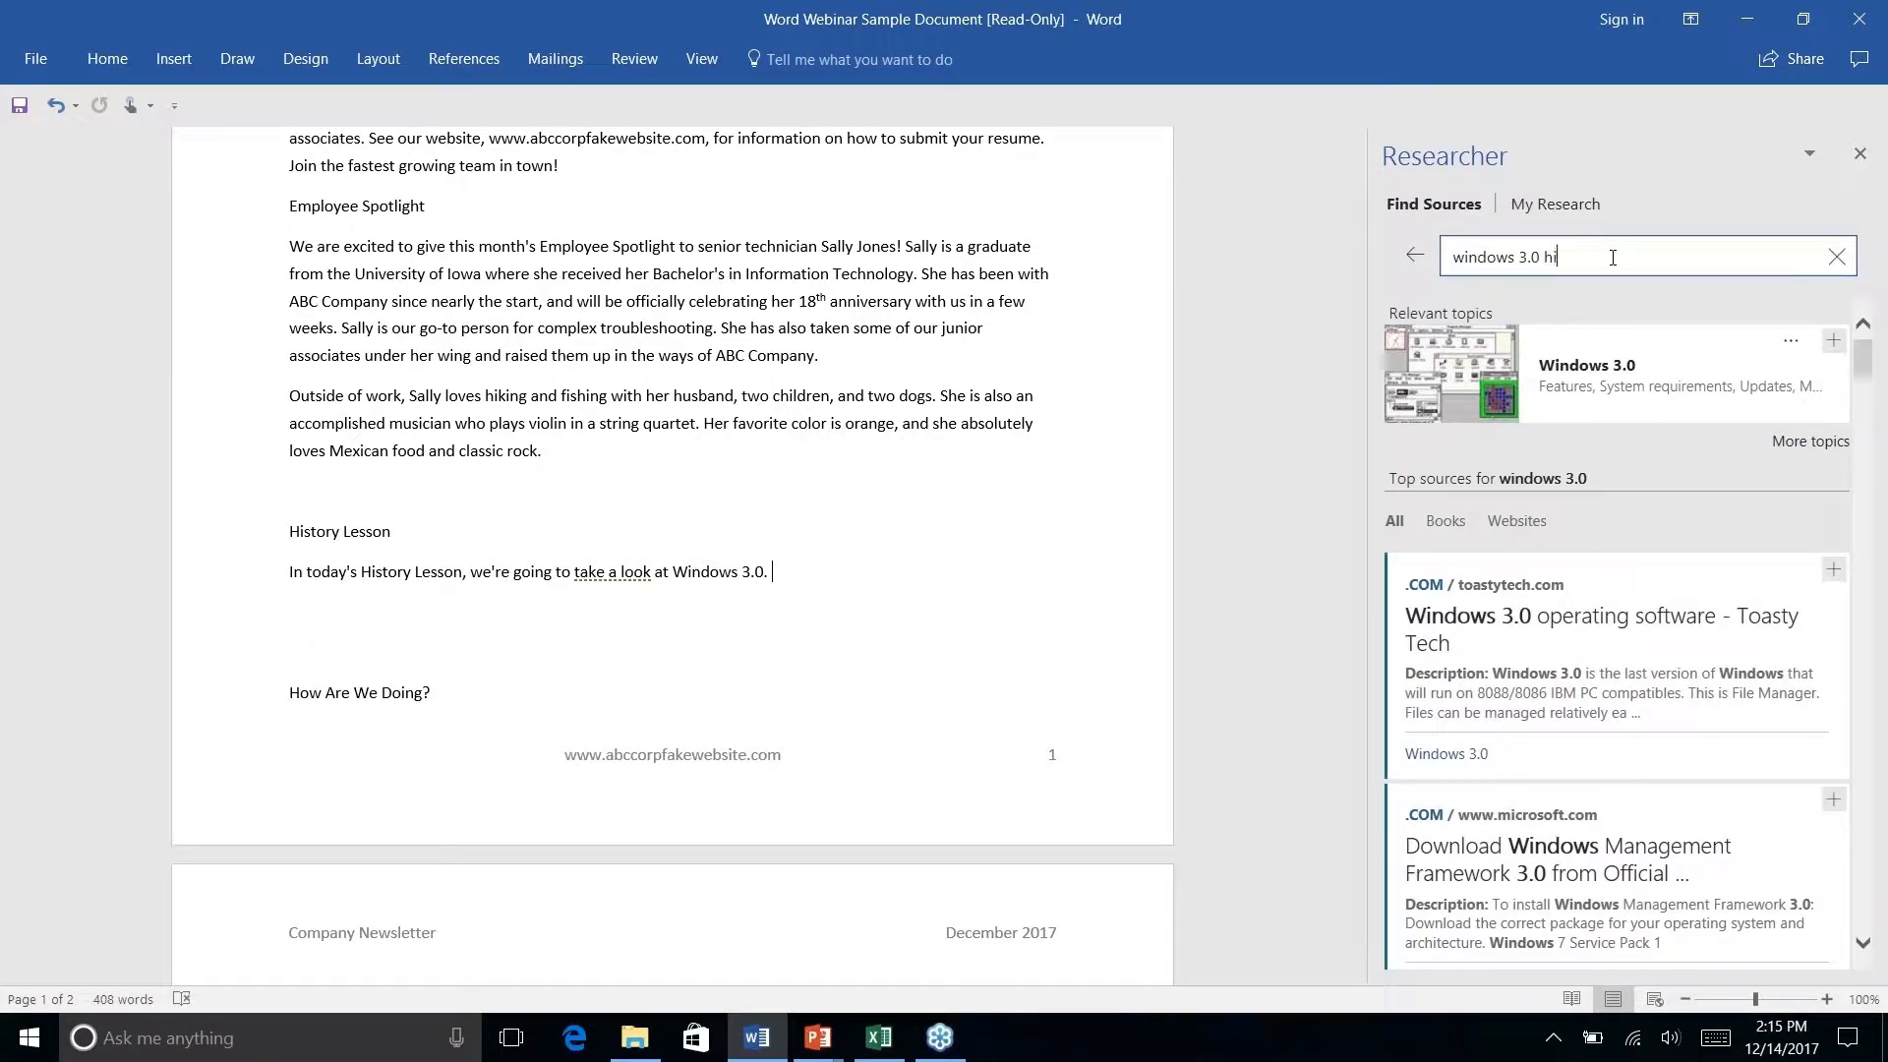
pyautogui.write('story')
pyautogui.press('Return')
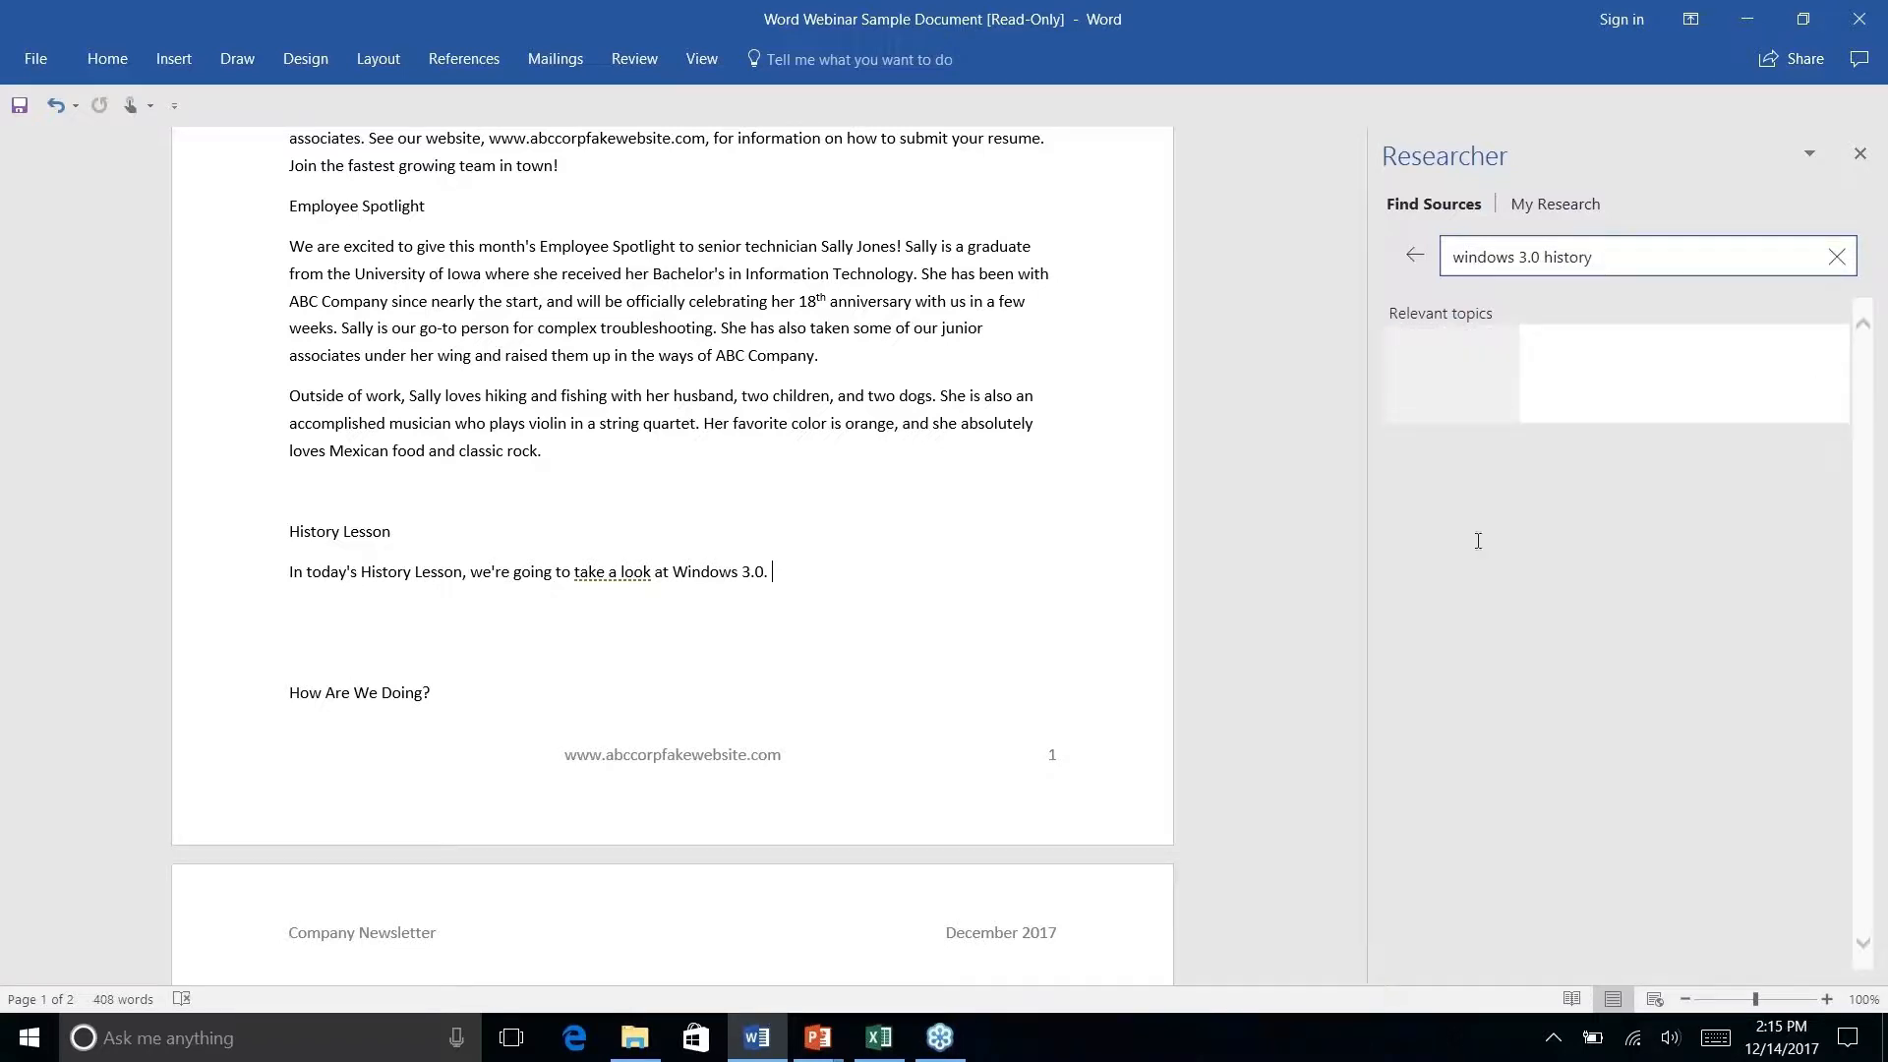
# Preview the ITProPortal article "Microsoft Windows 3.0 Is 20 Years Old Today!!!" from the results and return to the source list.
pyautogui.scroll(-3, 1689, 665)
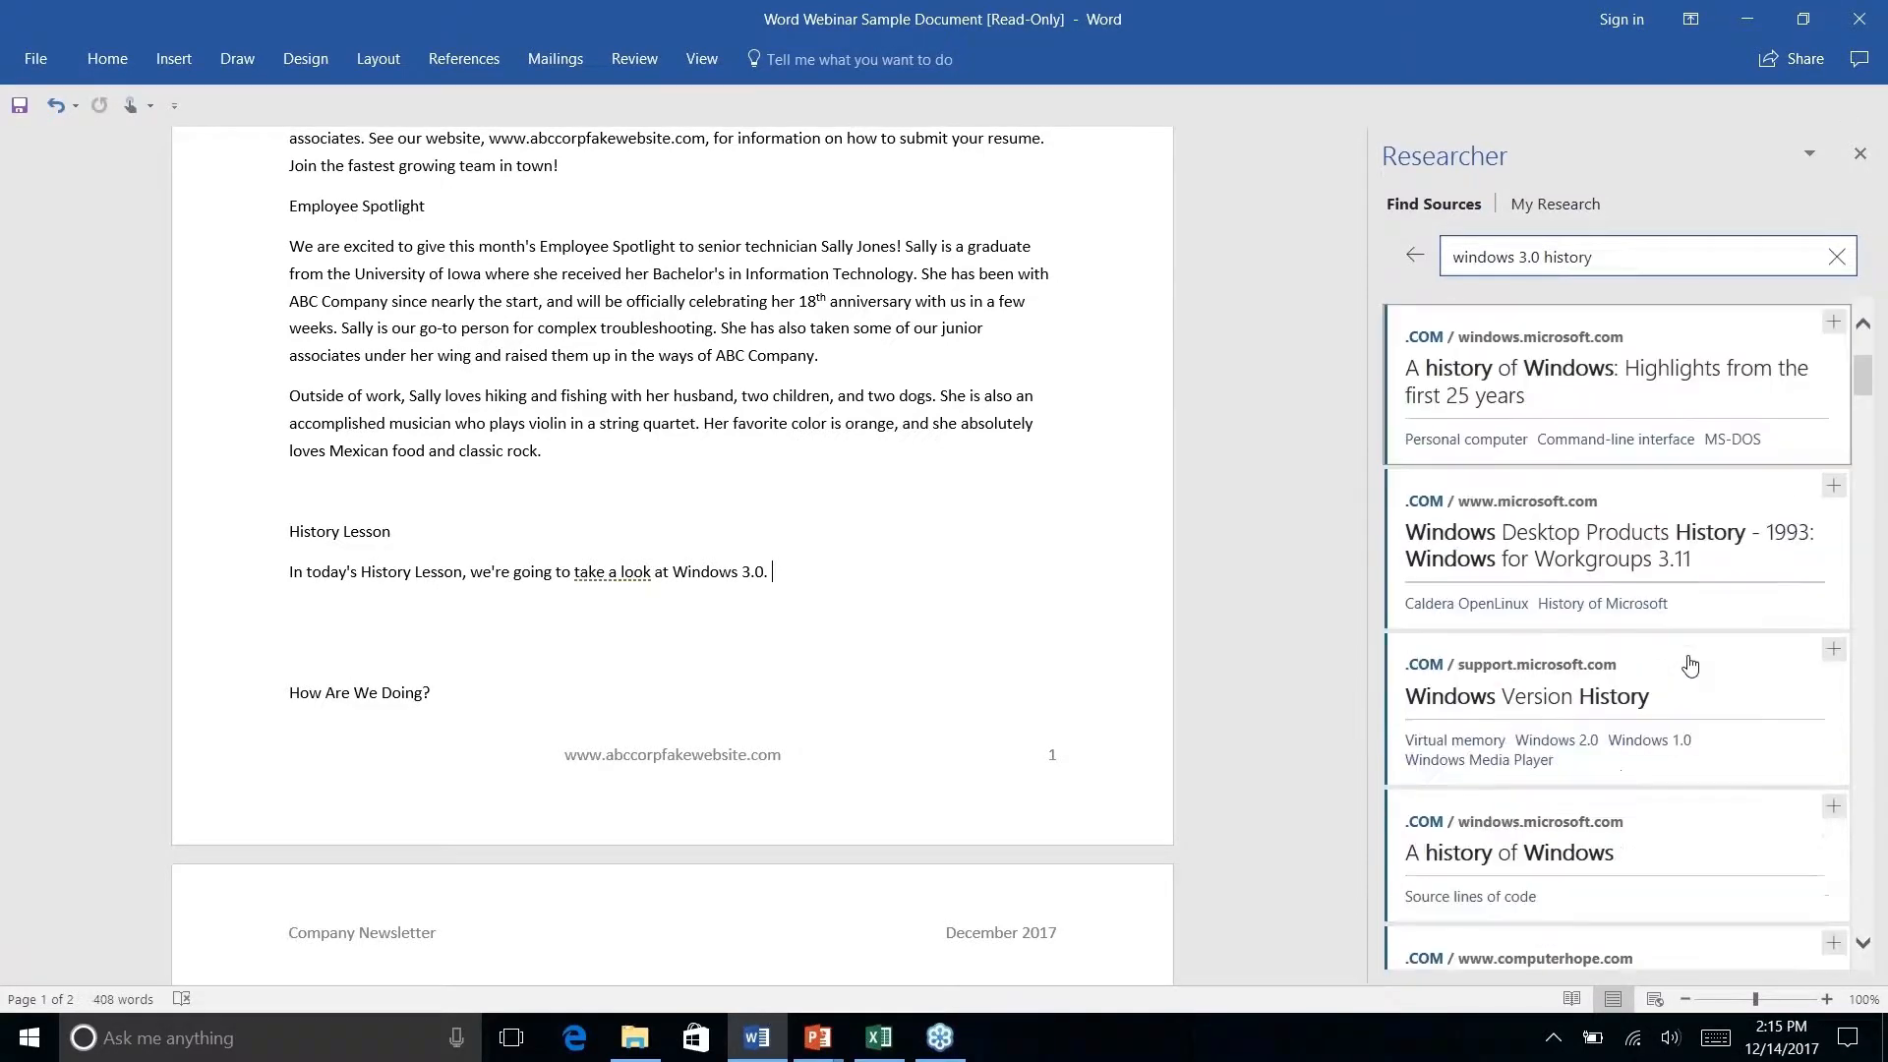
pyautogui.scroll(-5, 1687, 663)
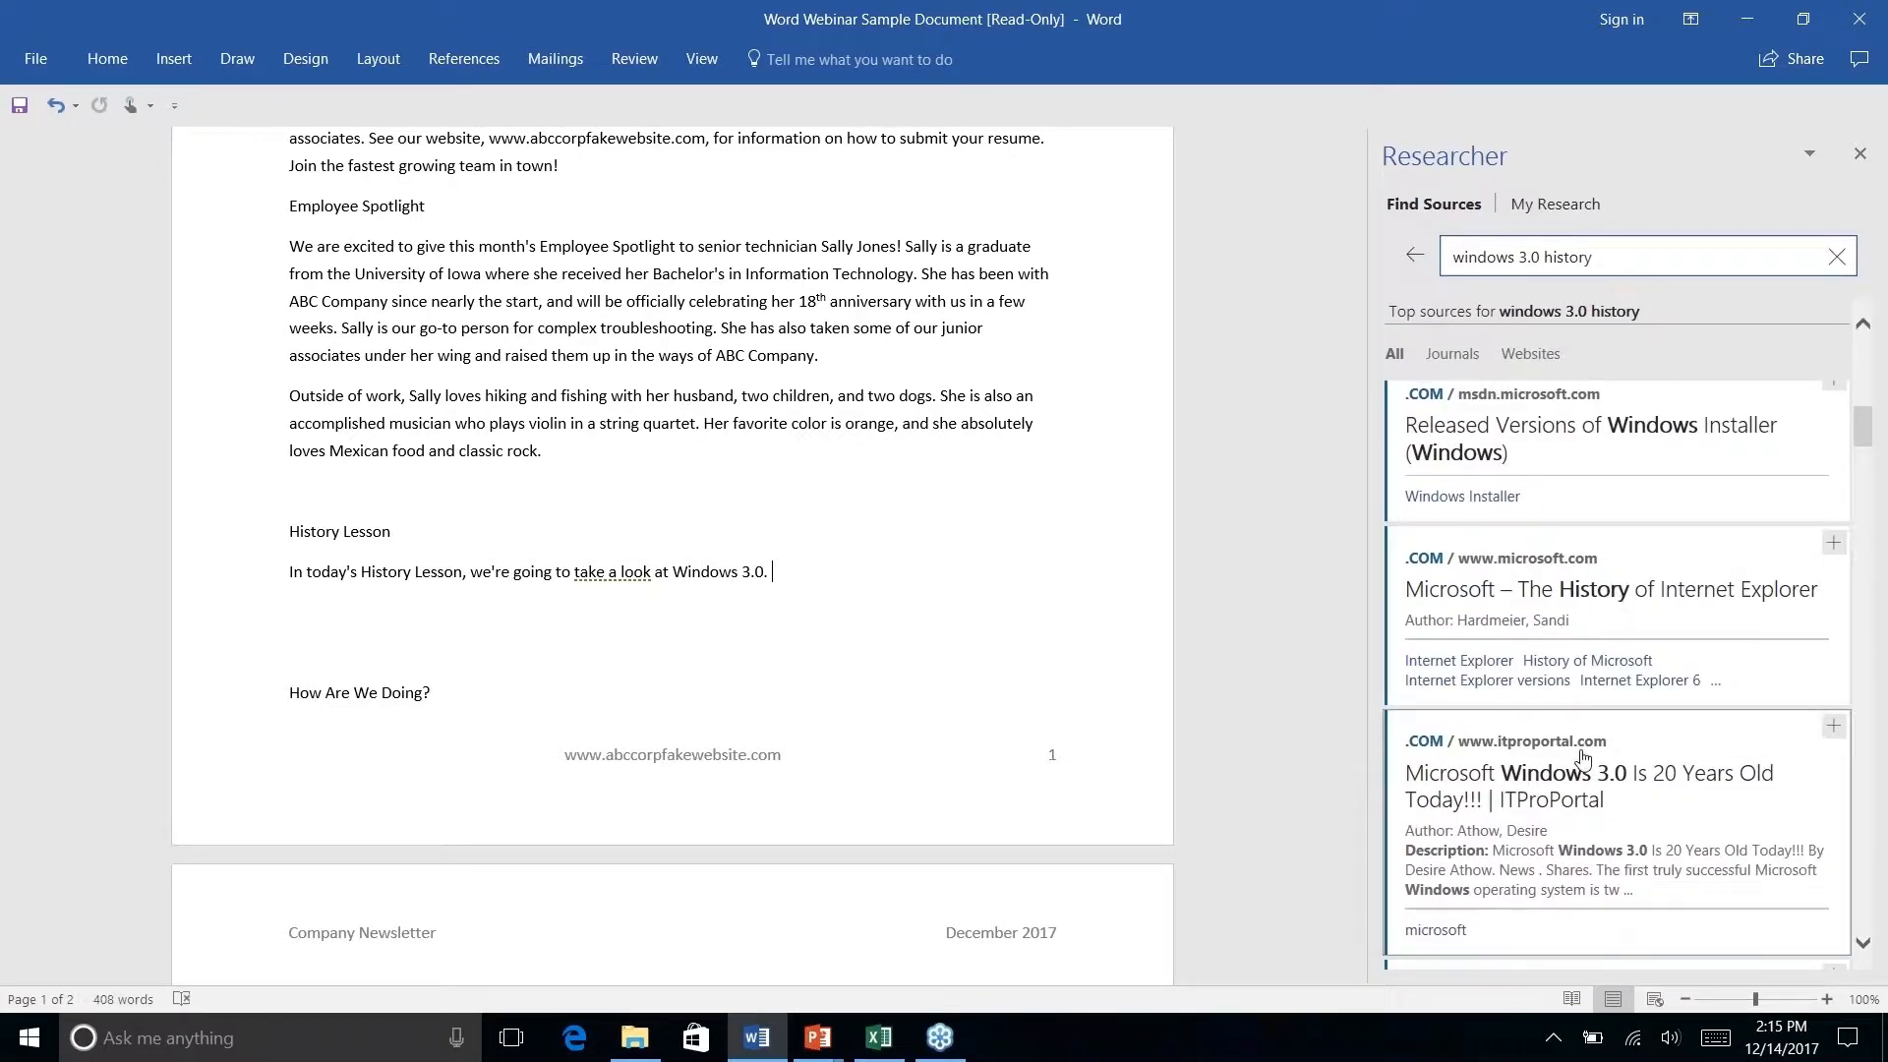
pyautogui.click(1588, 794)
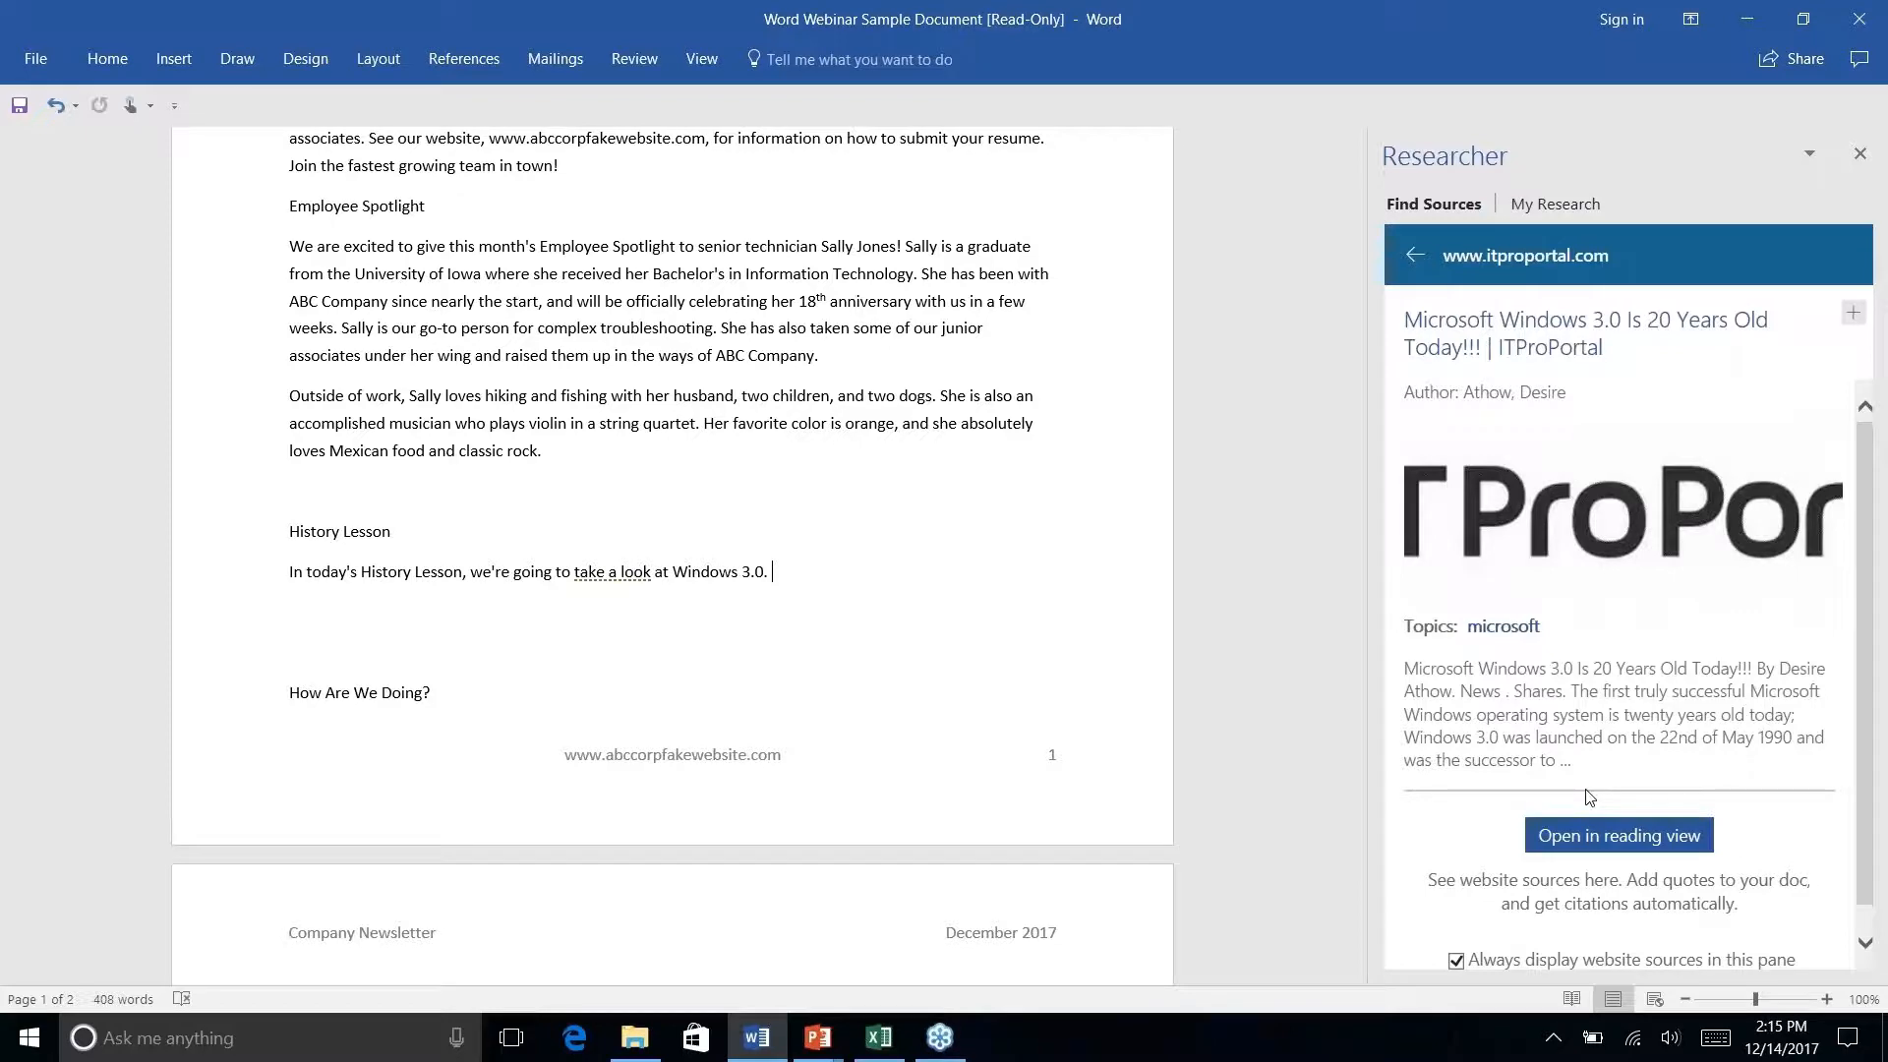
pyautogui.click(1629, 845)
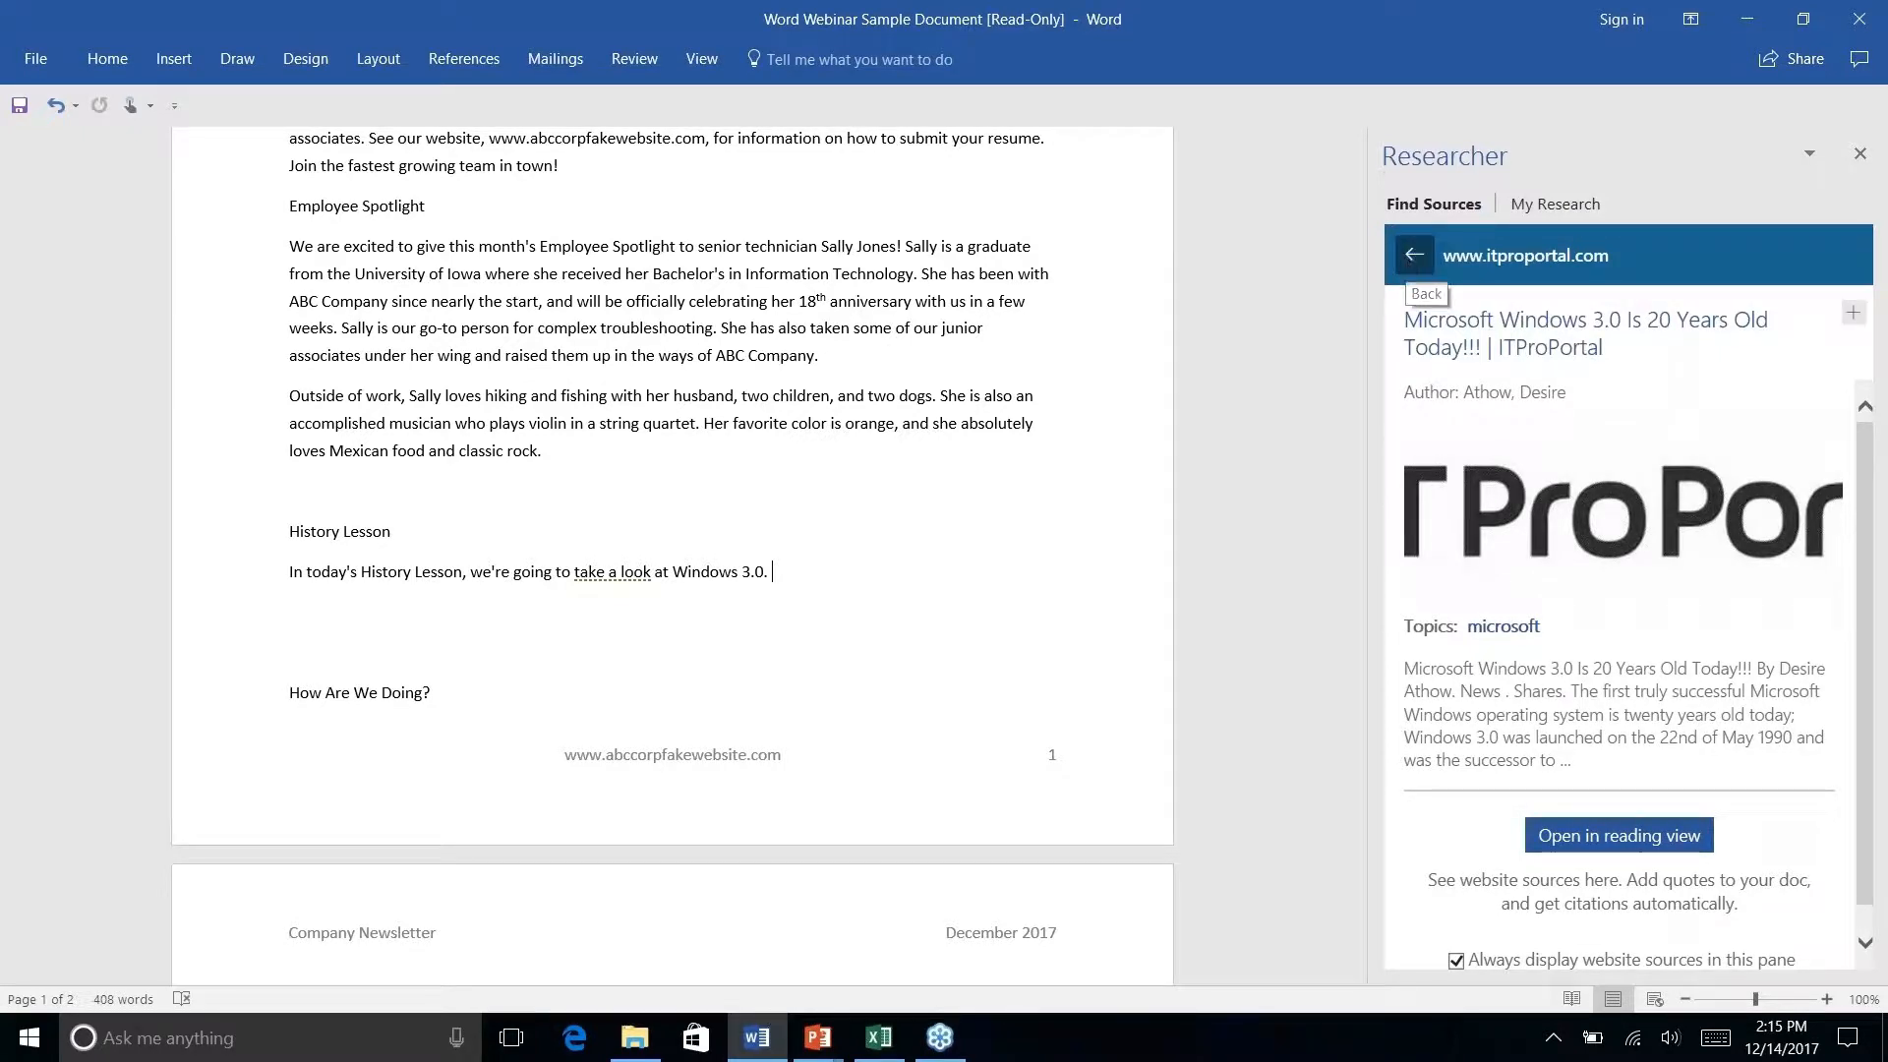
pyautogui.click(1413, 263)
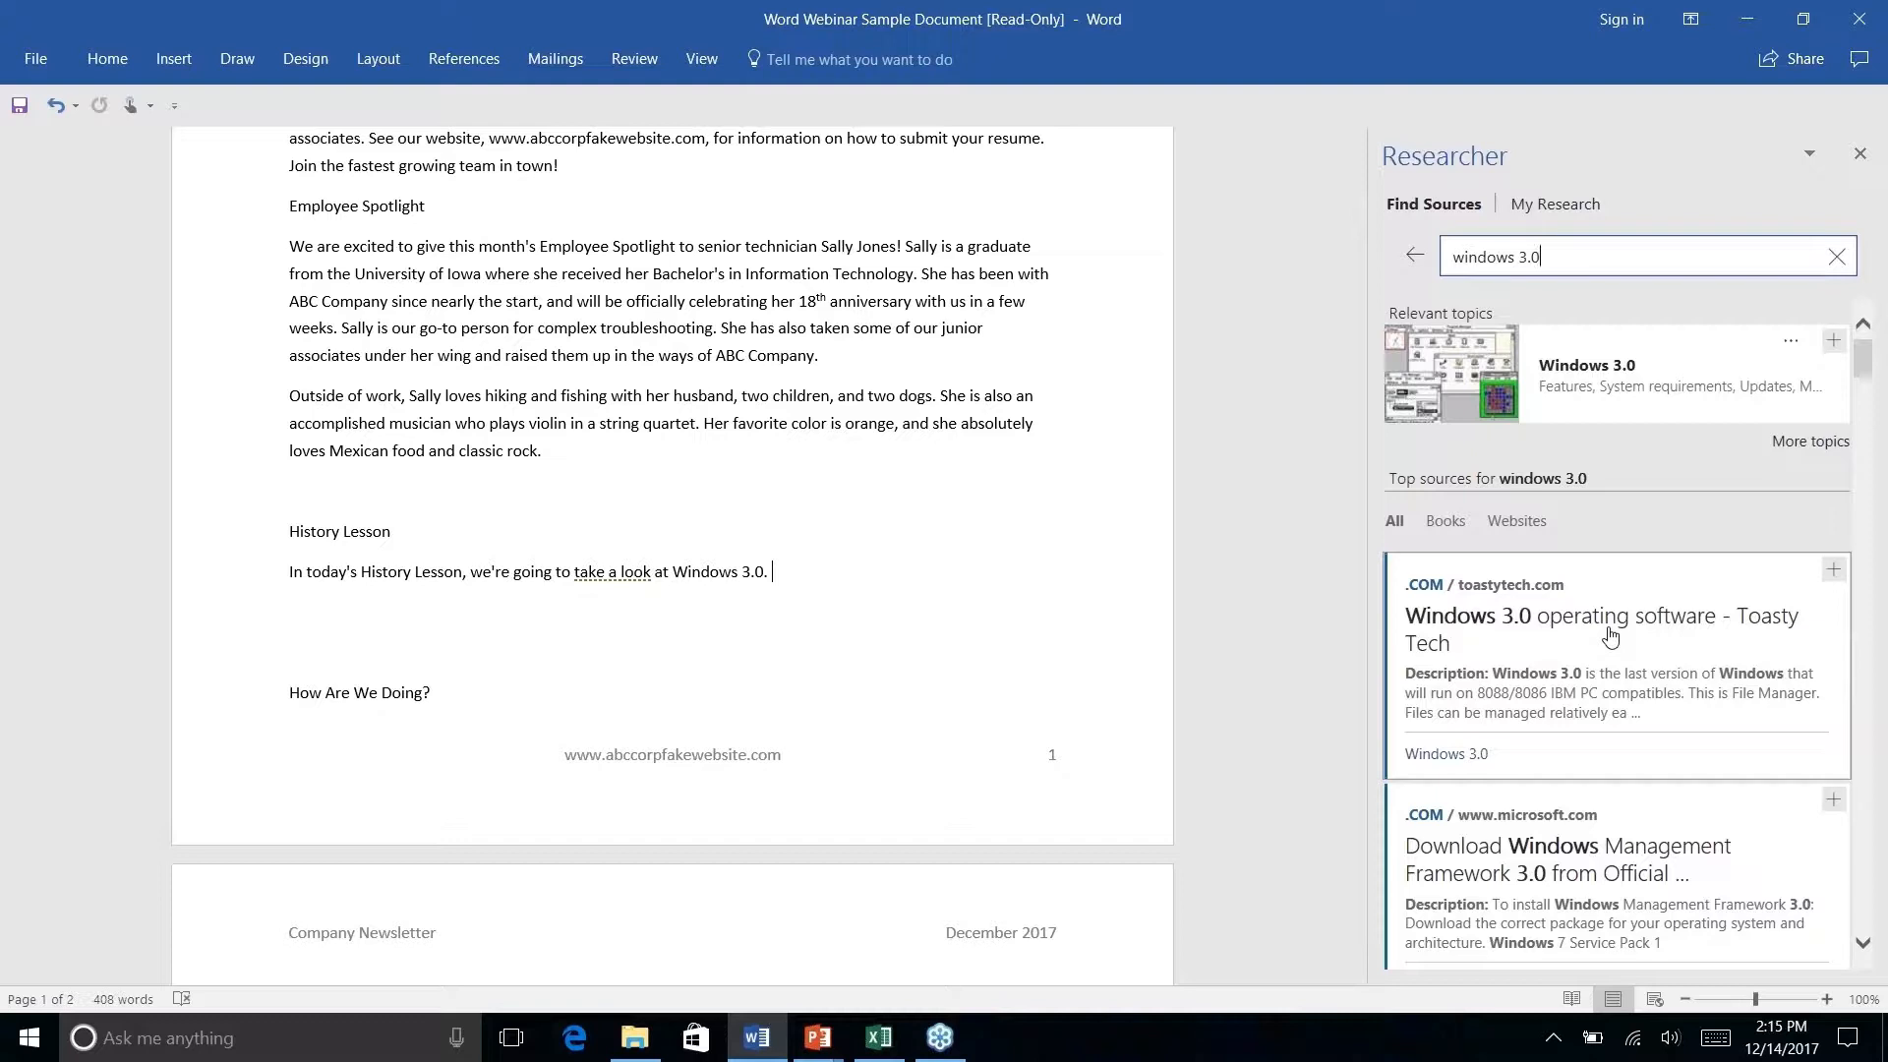
# Insert the summary of Toasty Tech's "Windows 3.0 with Multimedia Extensions" source below the History Lesson introduction.
pyautogui.scroll(-7, 1609, 637)
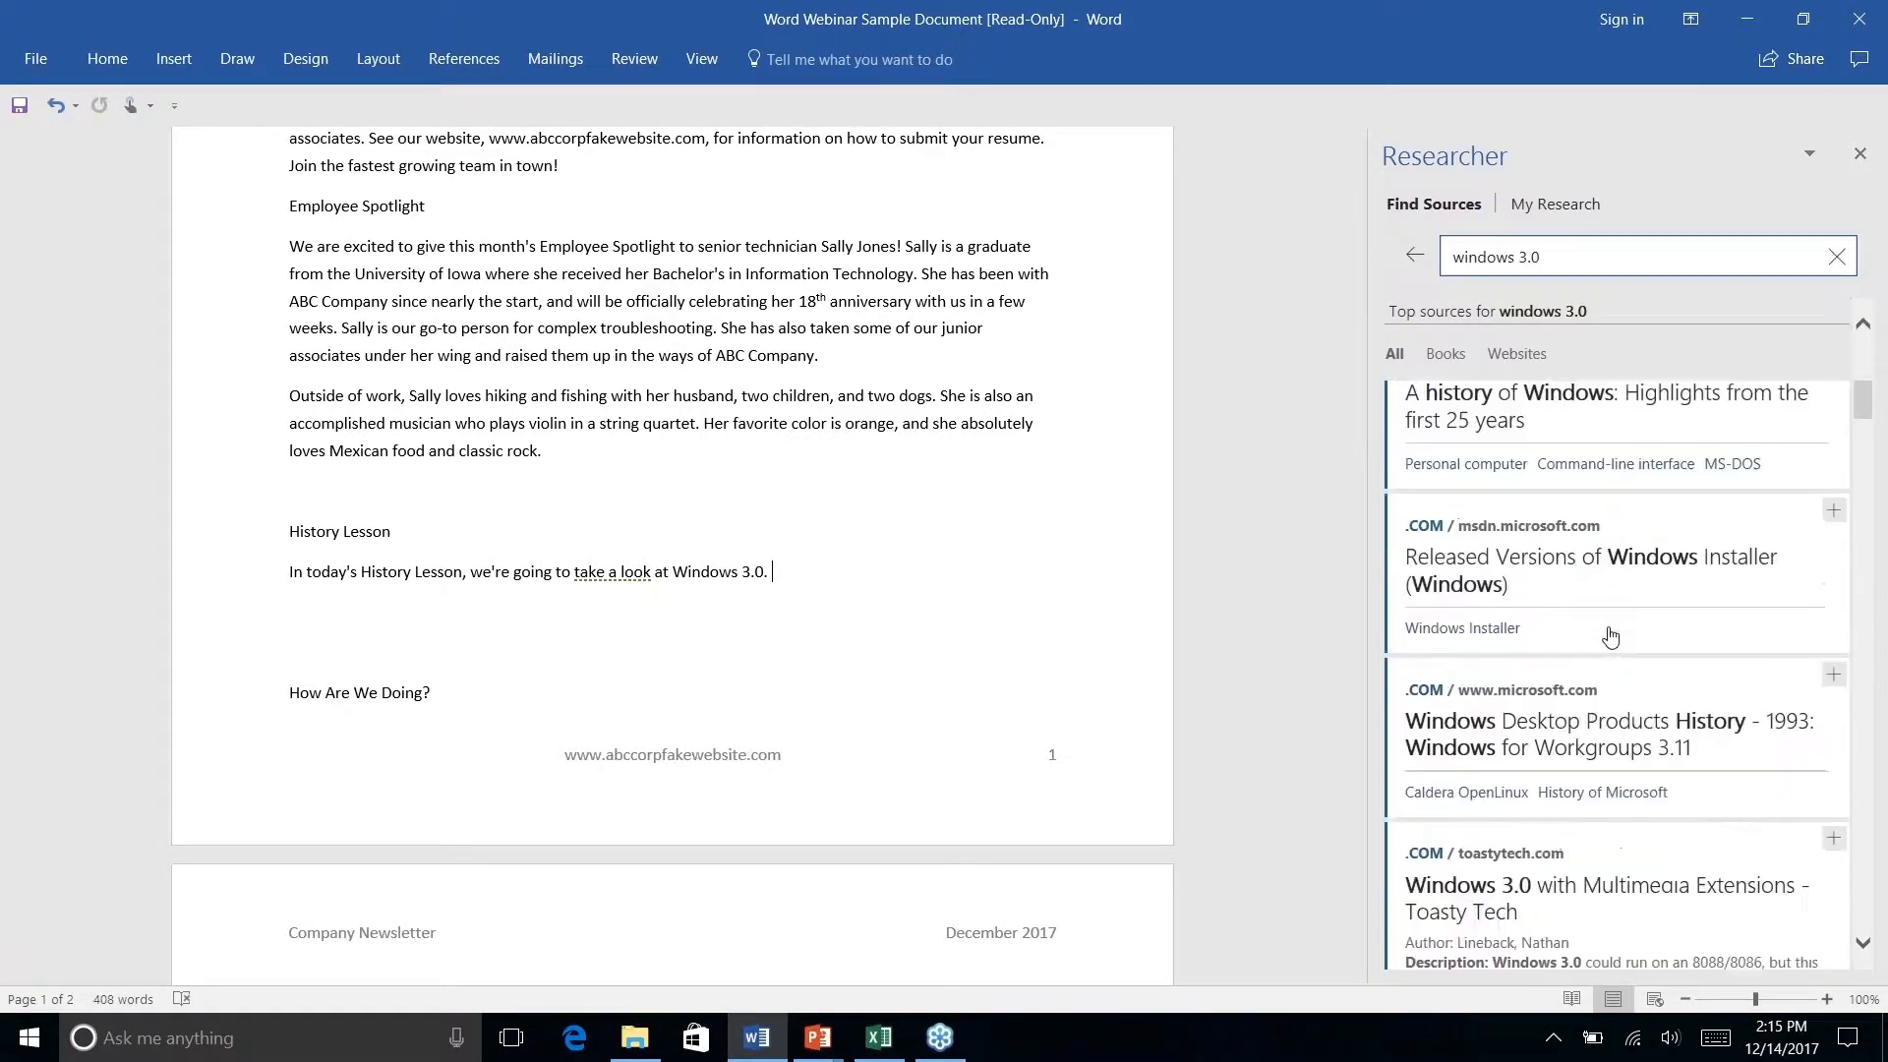
pyautogui.scroll(-3, 1610, 637)
pyautogui.scroll(-2, 1610, 638)
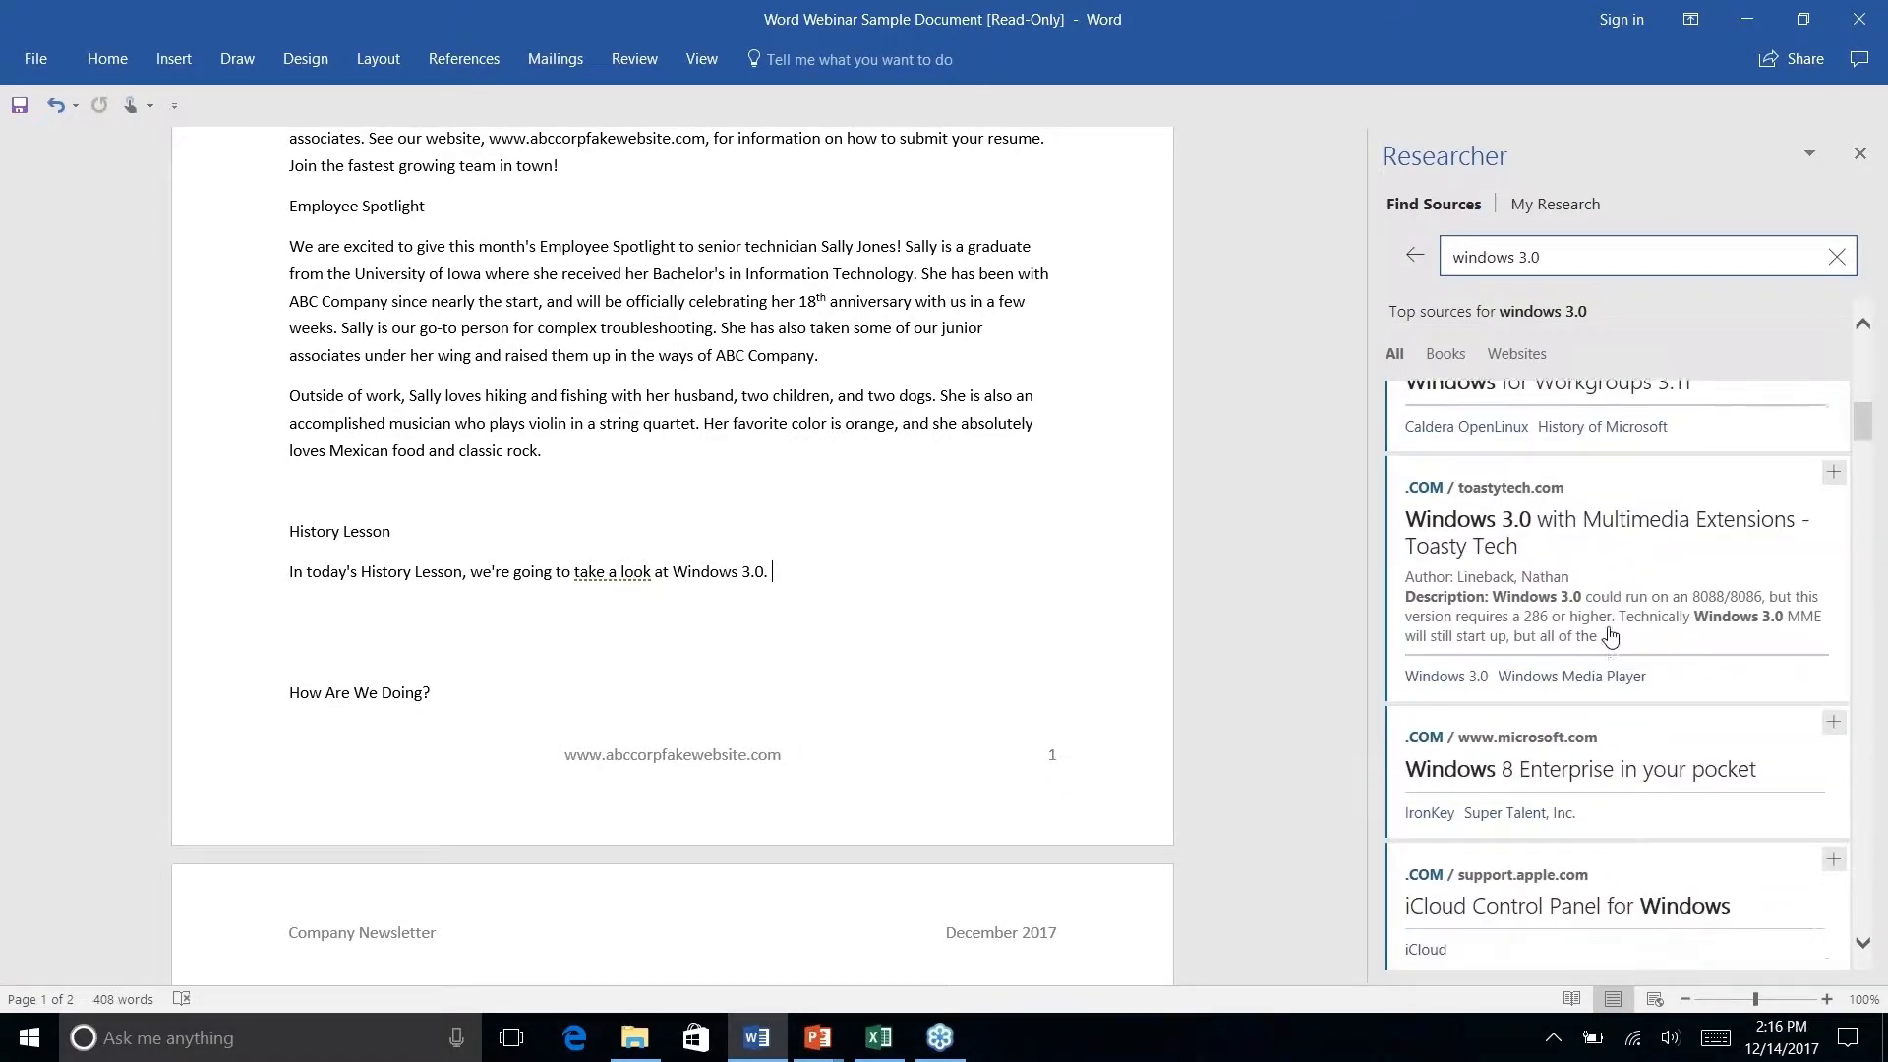
pyautogui.click(1608, 529)
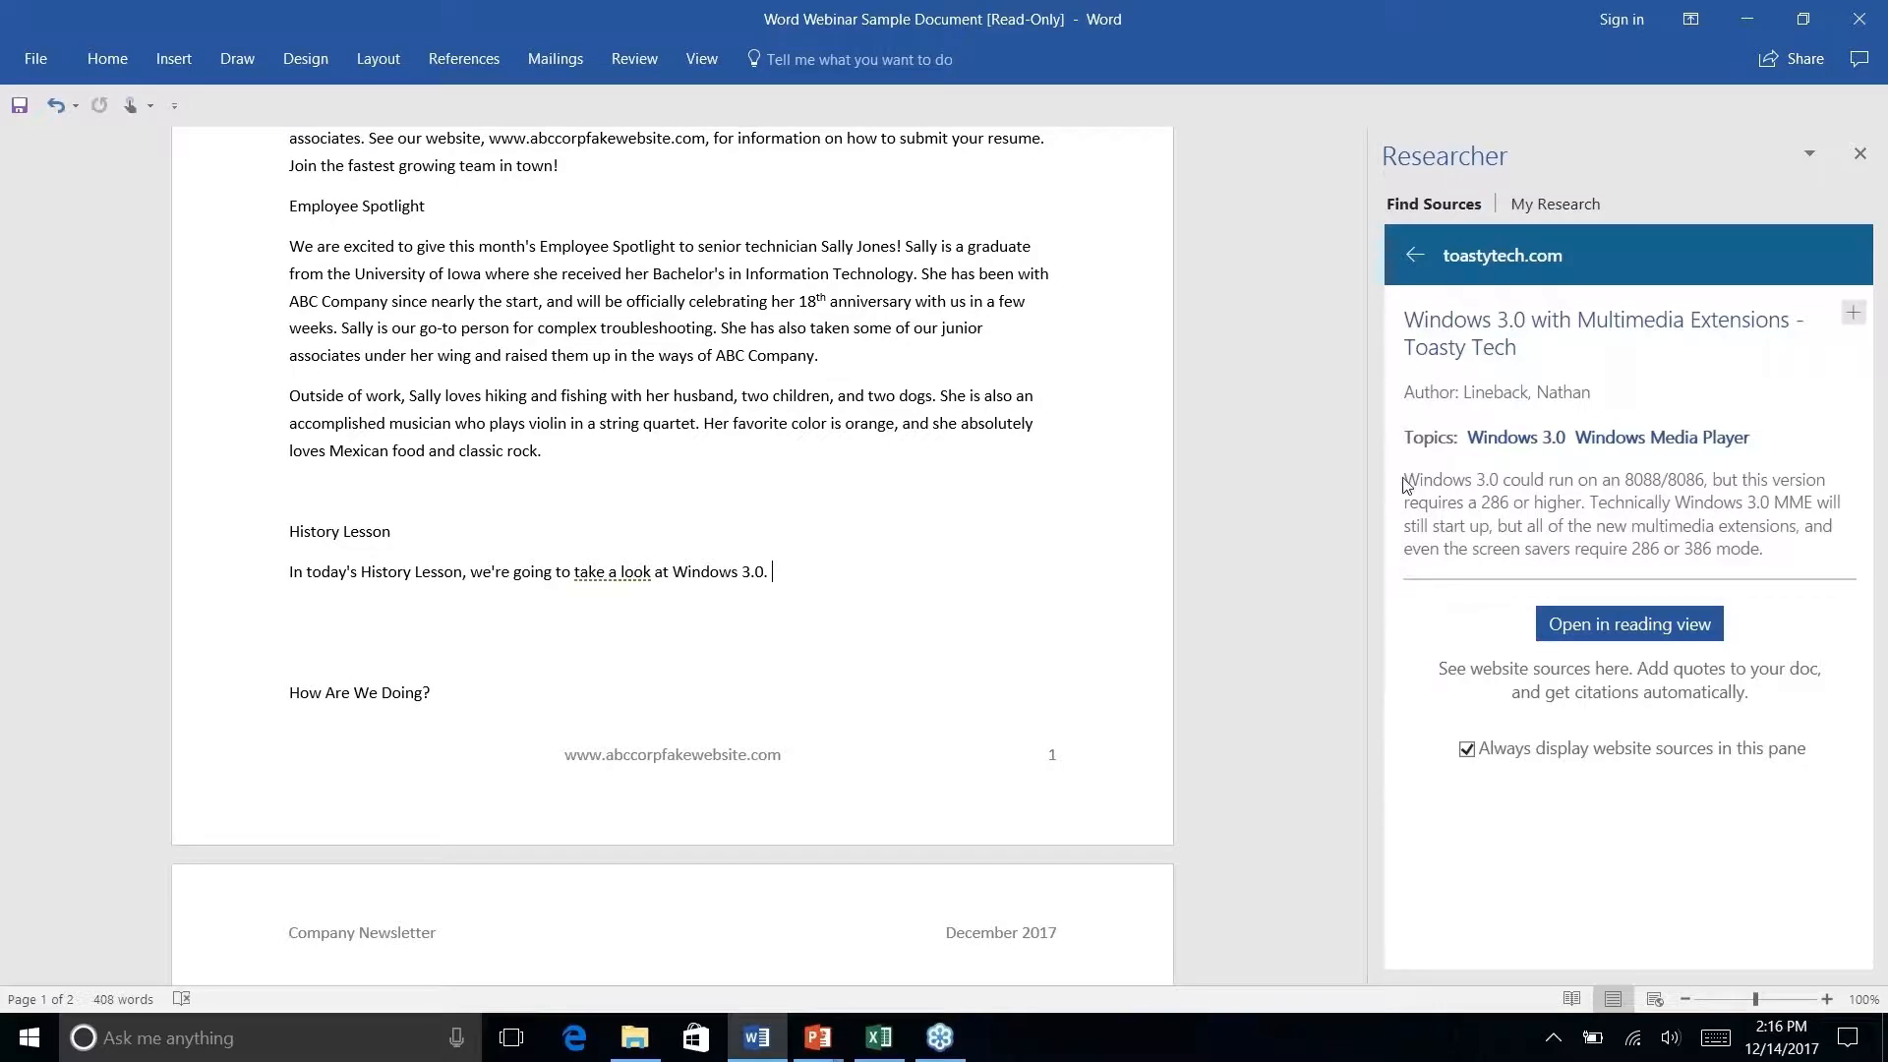
pyautogui.moveTo(1404, 480); pyautogui.dragTo(1800, 544)
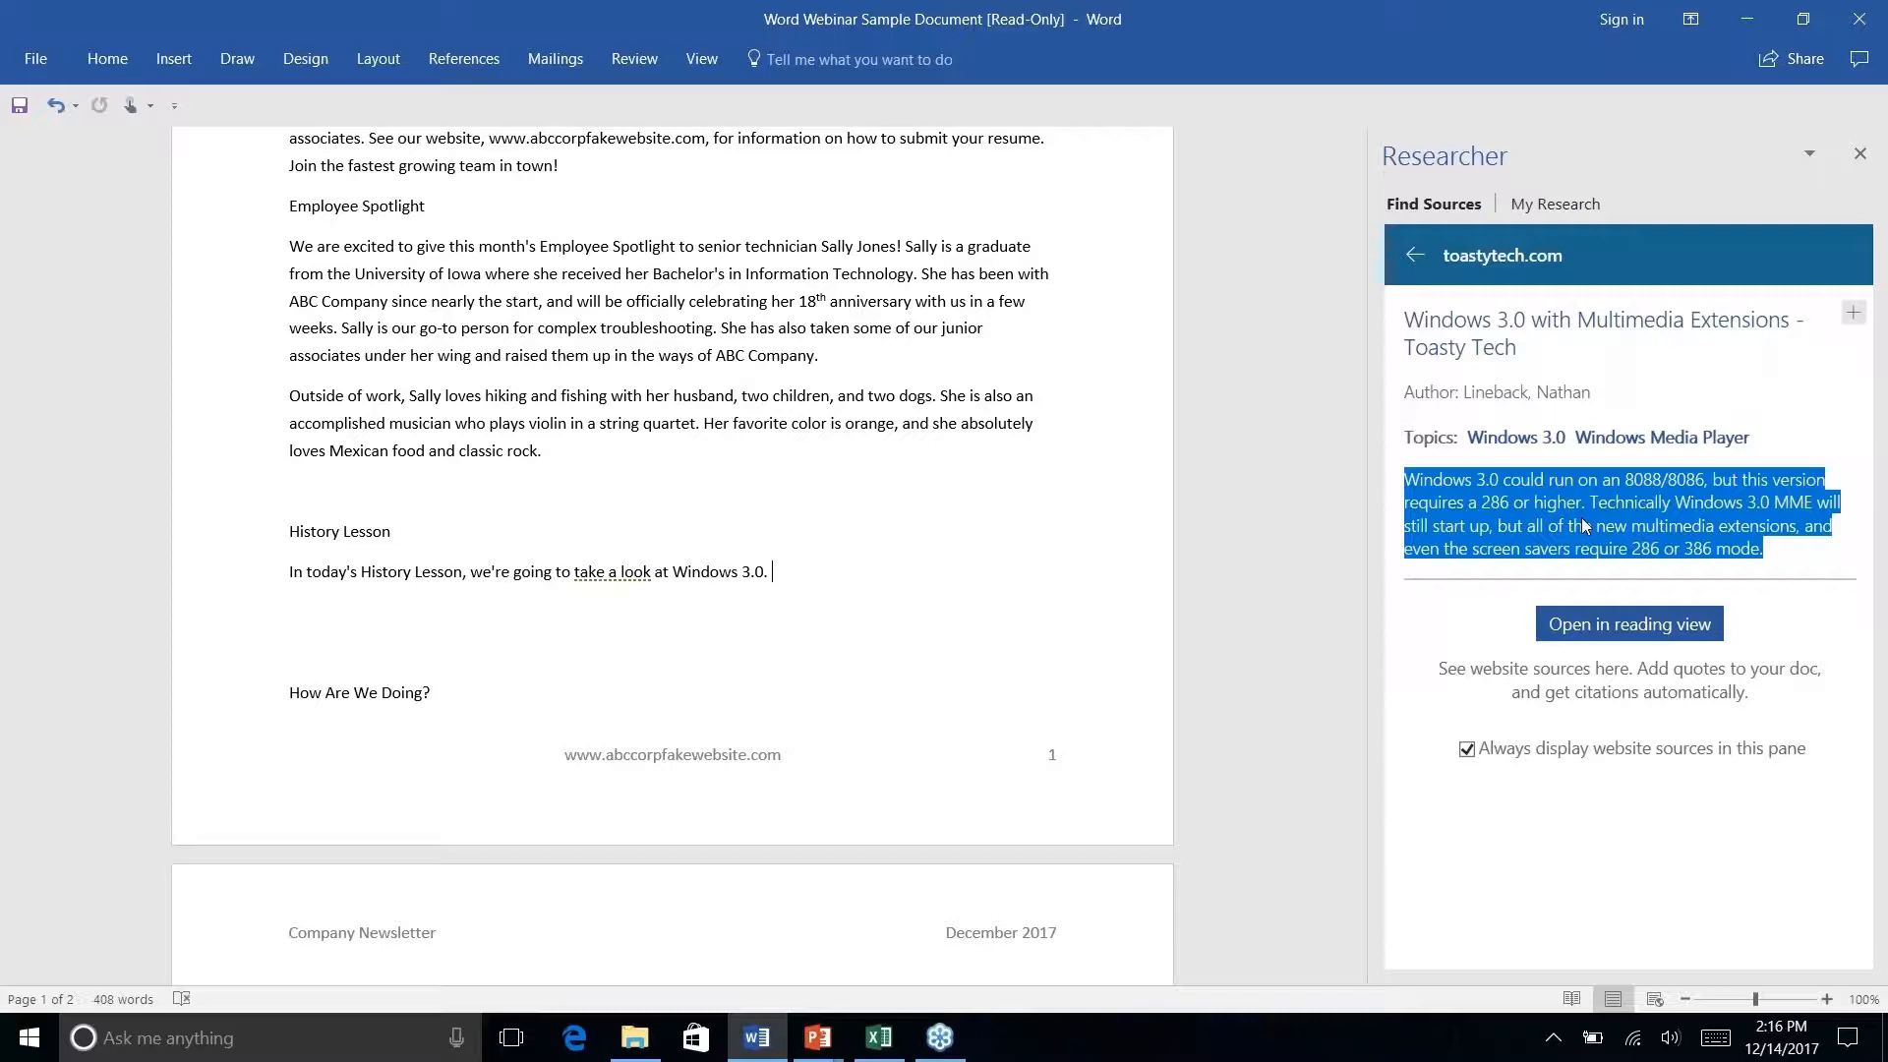
pyautogui.moveTo(1585, 526); pyautogui.dragTo(929, 628)
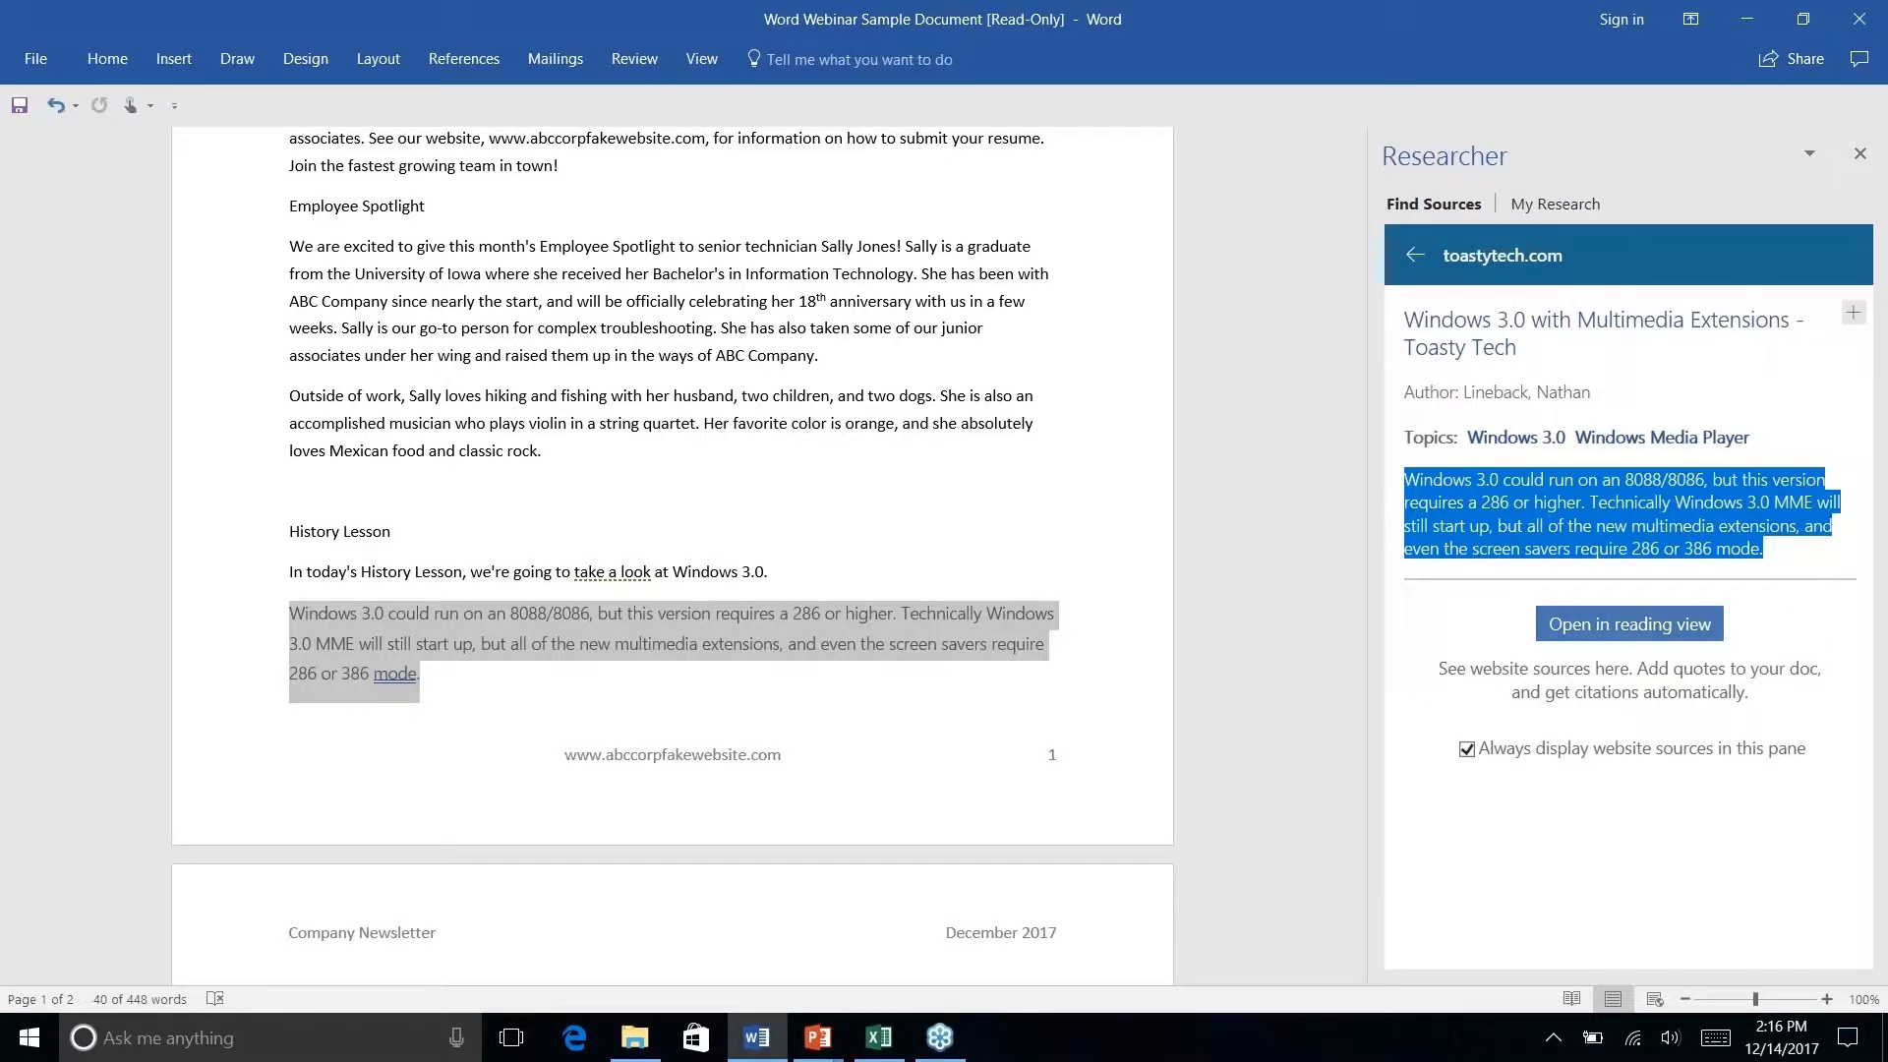
# Examine the Toasty Tech article in reading view and select its paragraph about the 286 or higher requirement.
pyautogui.click(1601, 631)
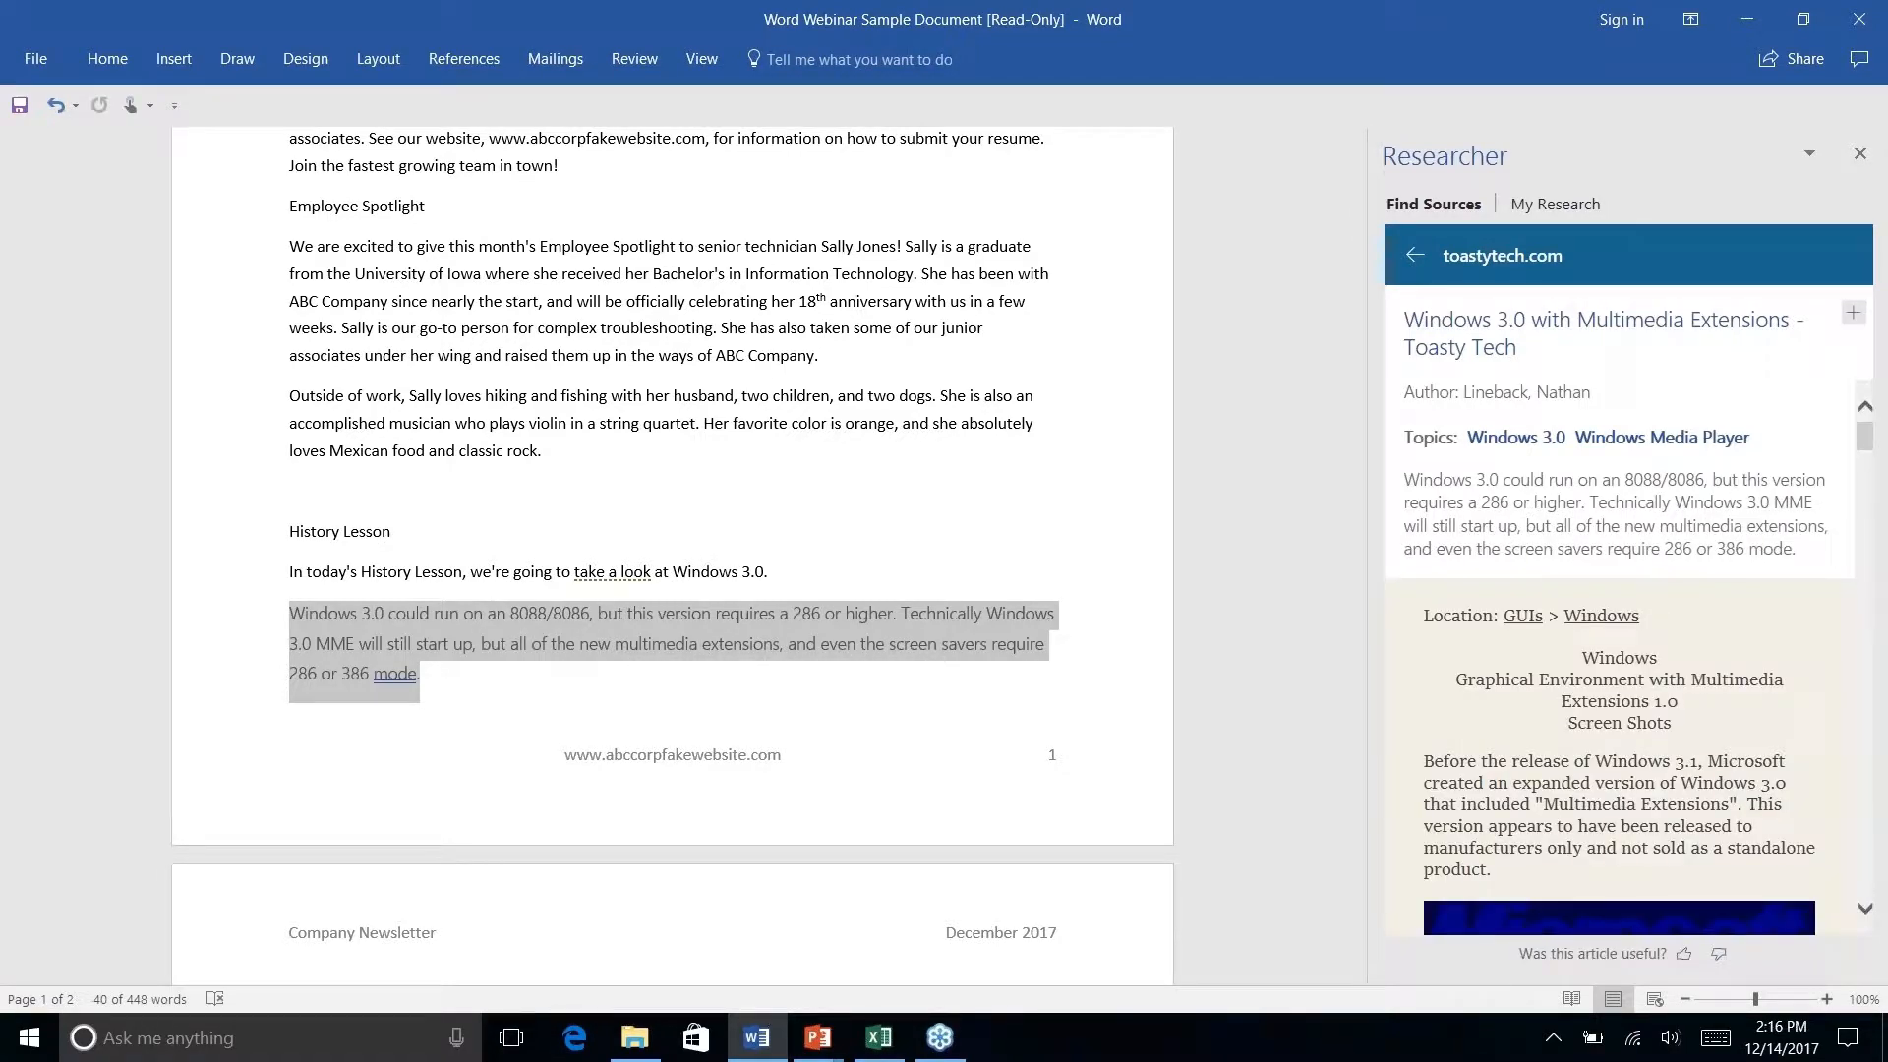
pyautogui.scroll(-8, 1729, 489)
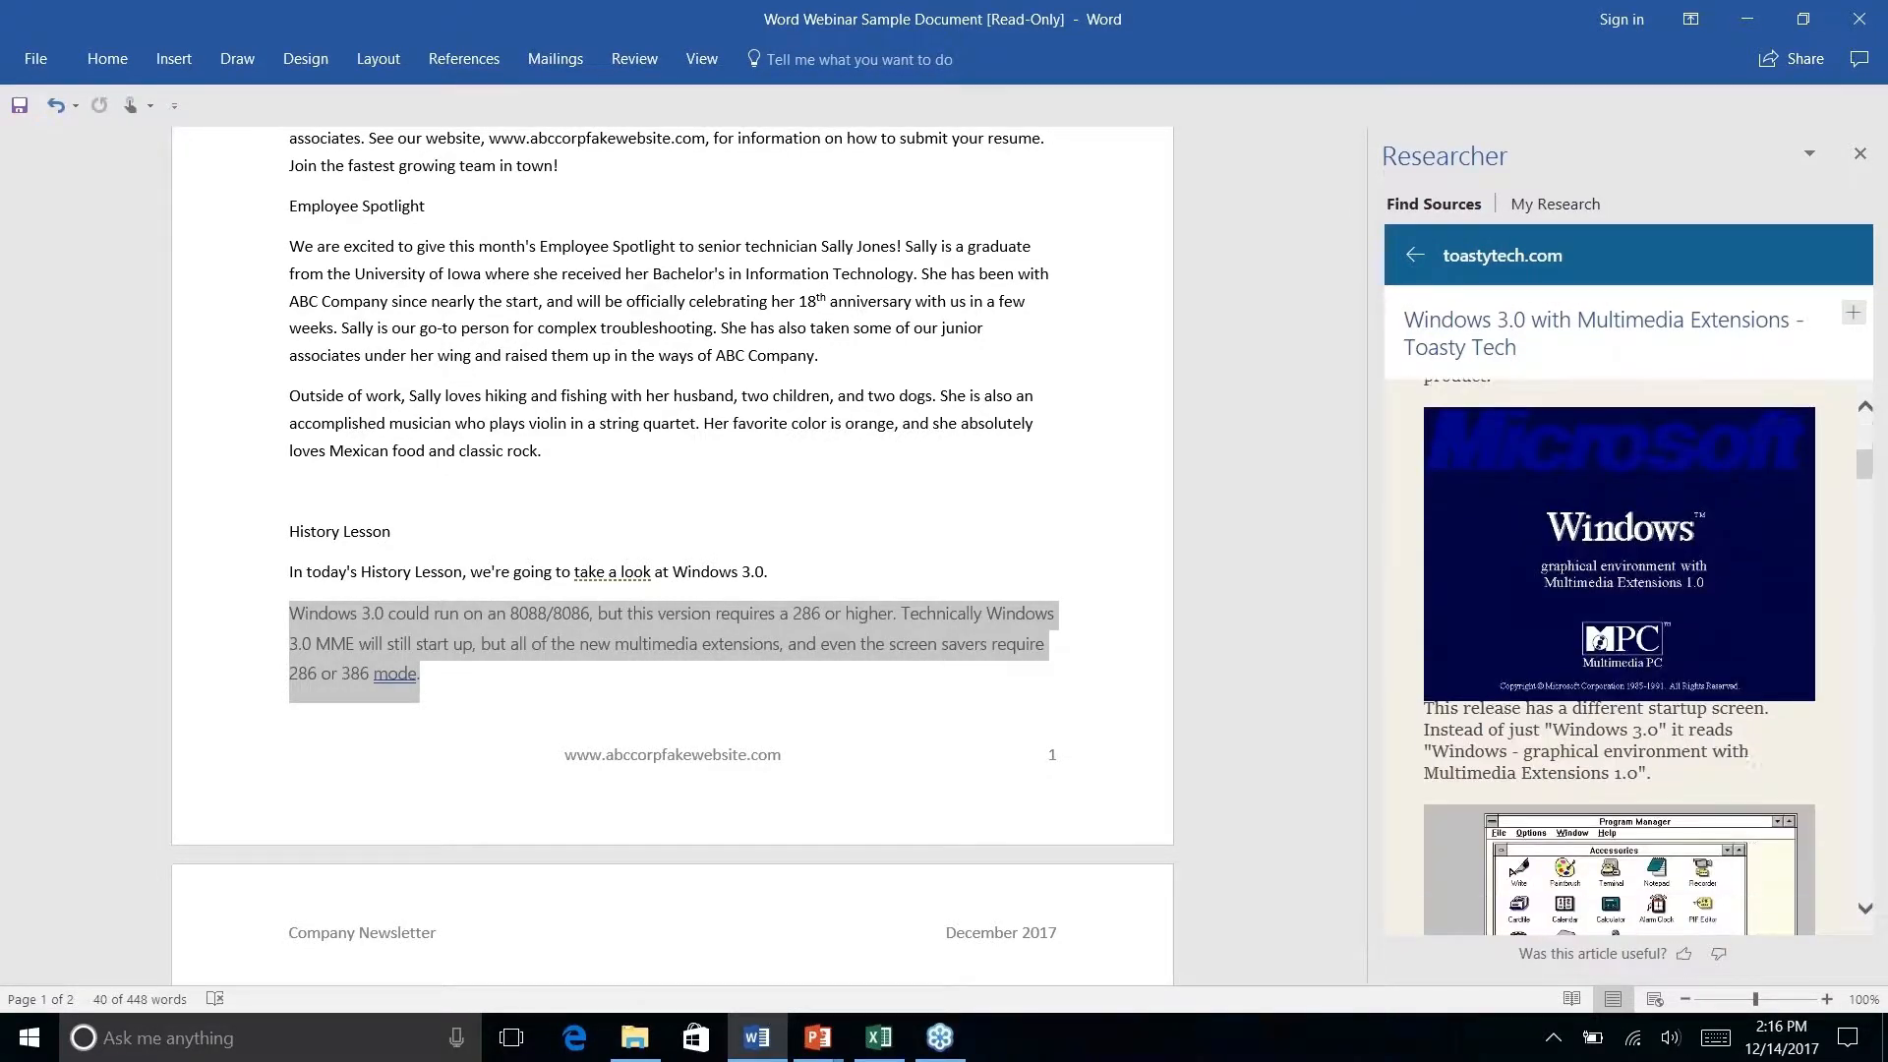
pyautogui.scroll(-6, 1619, 656)
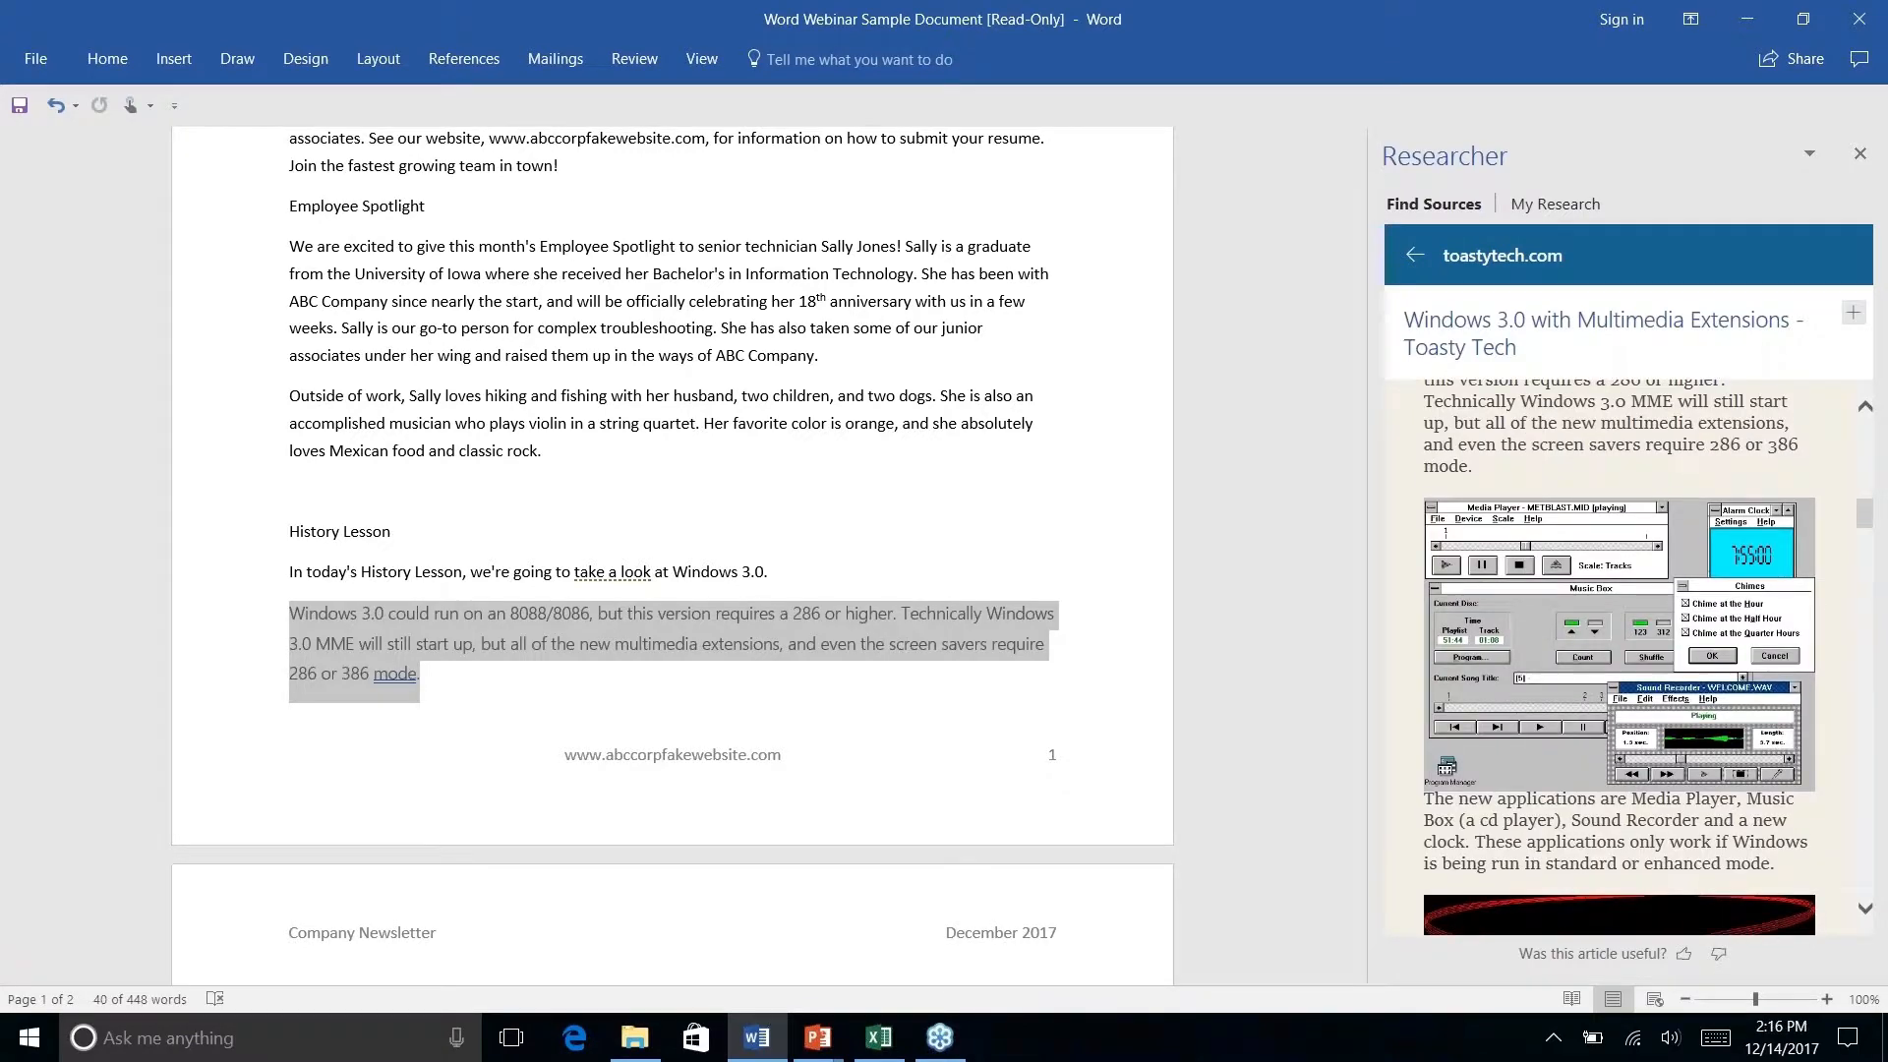
pyautogui.scroll(10, 1619, 656)
pyautogui.scroll(-10, 1637, 617)
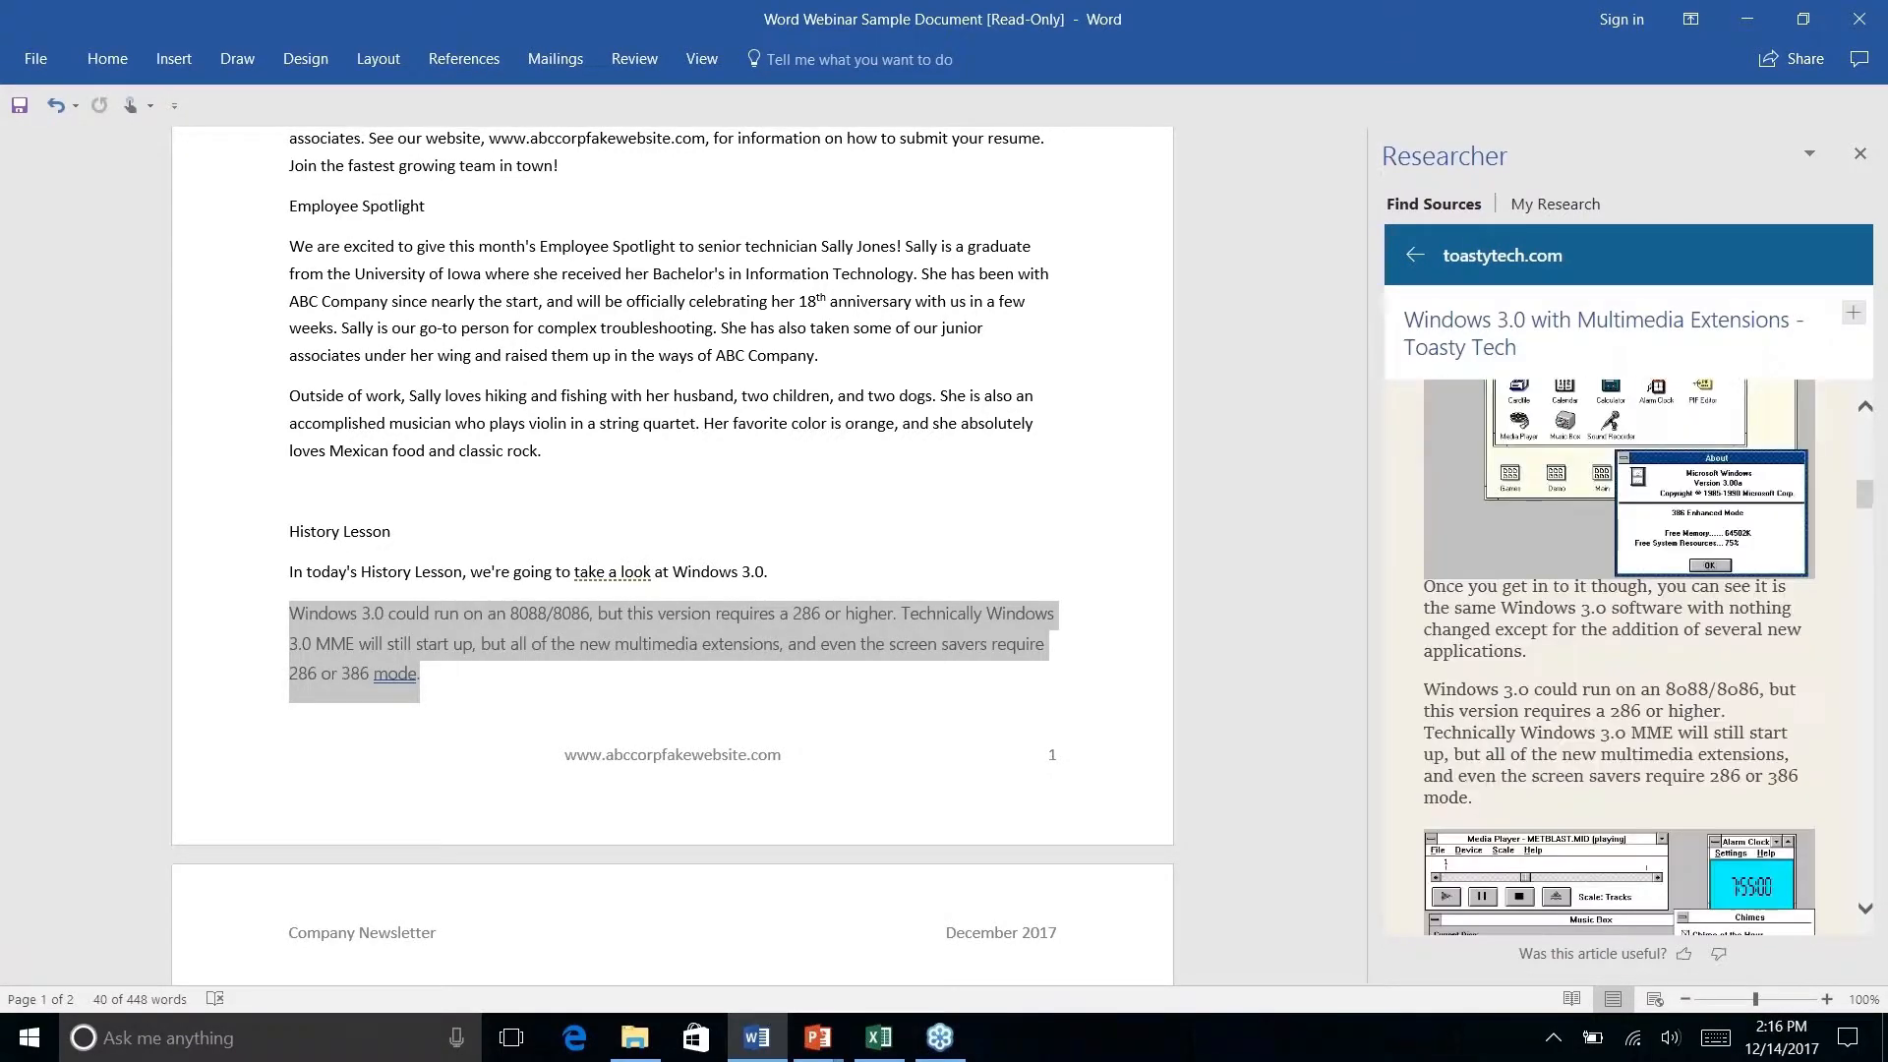
pyautogui.scroll(3, 1637, 618)
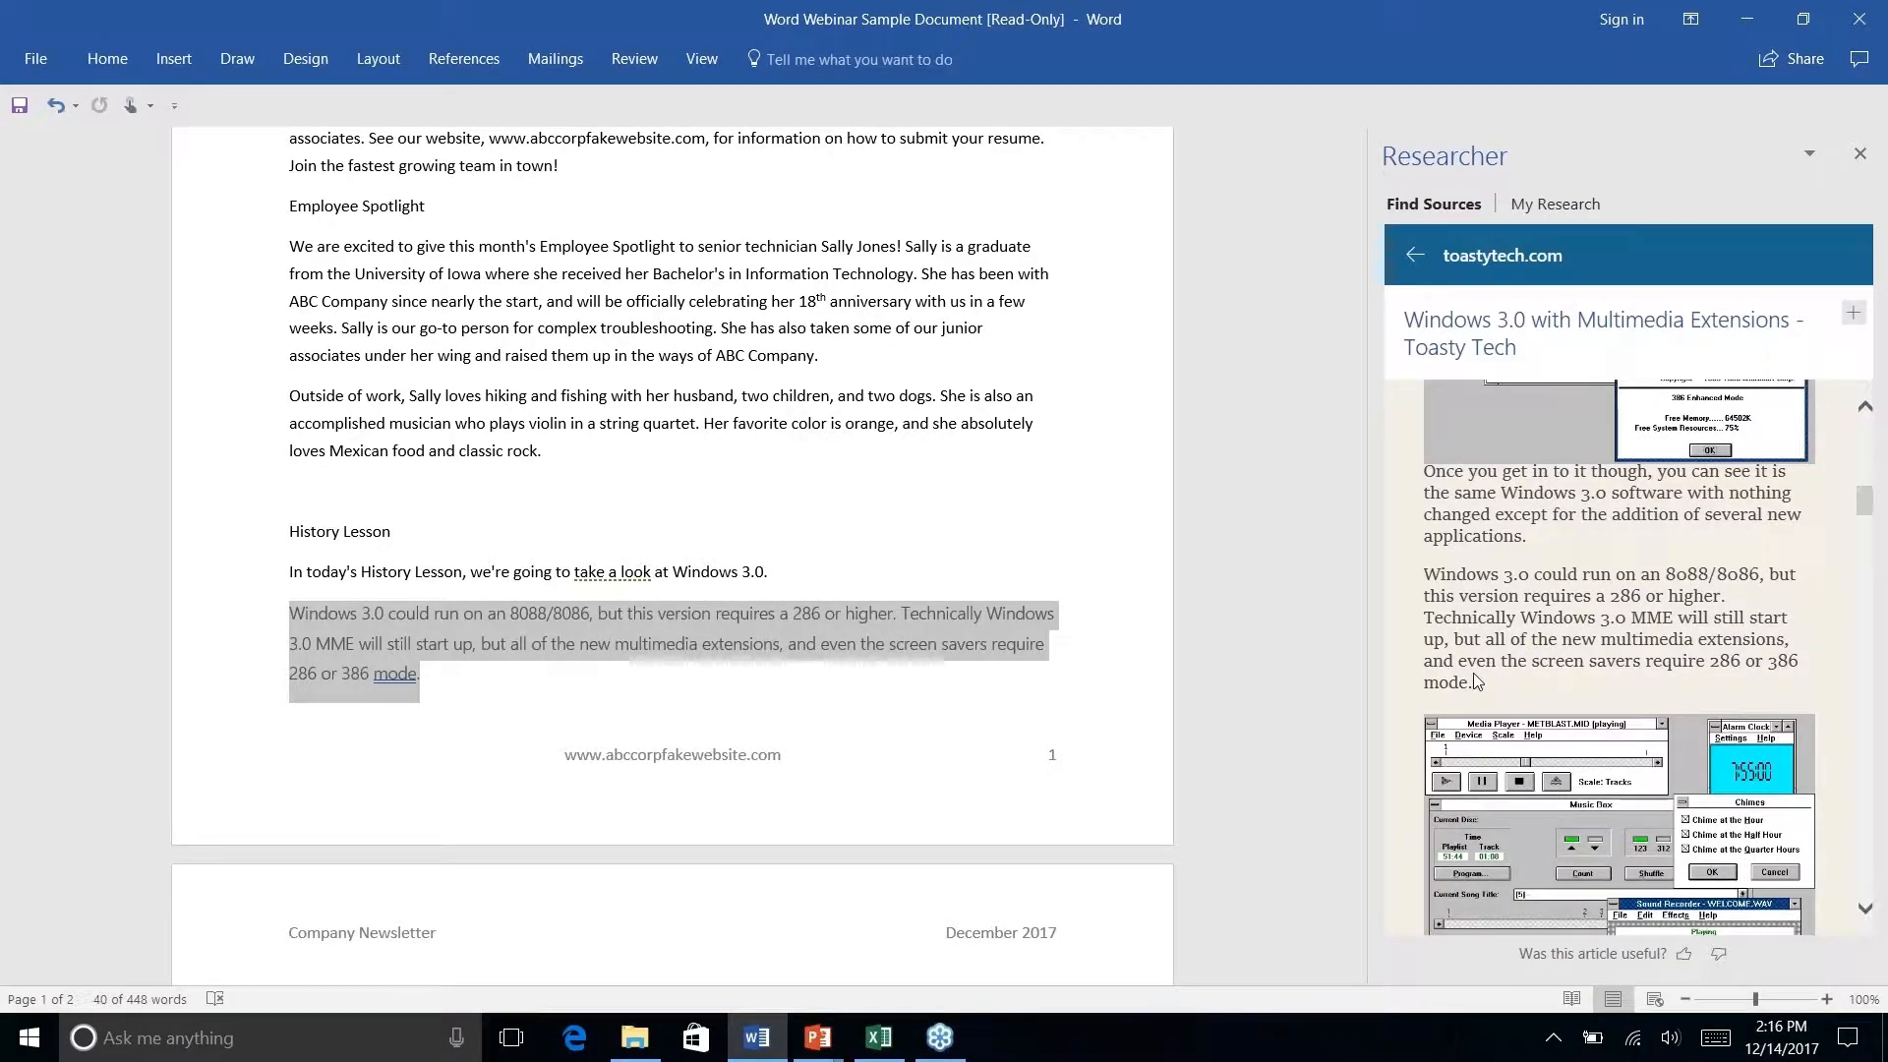
pyautogui.scroll(1, 1421, 575)
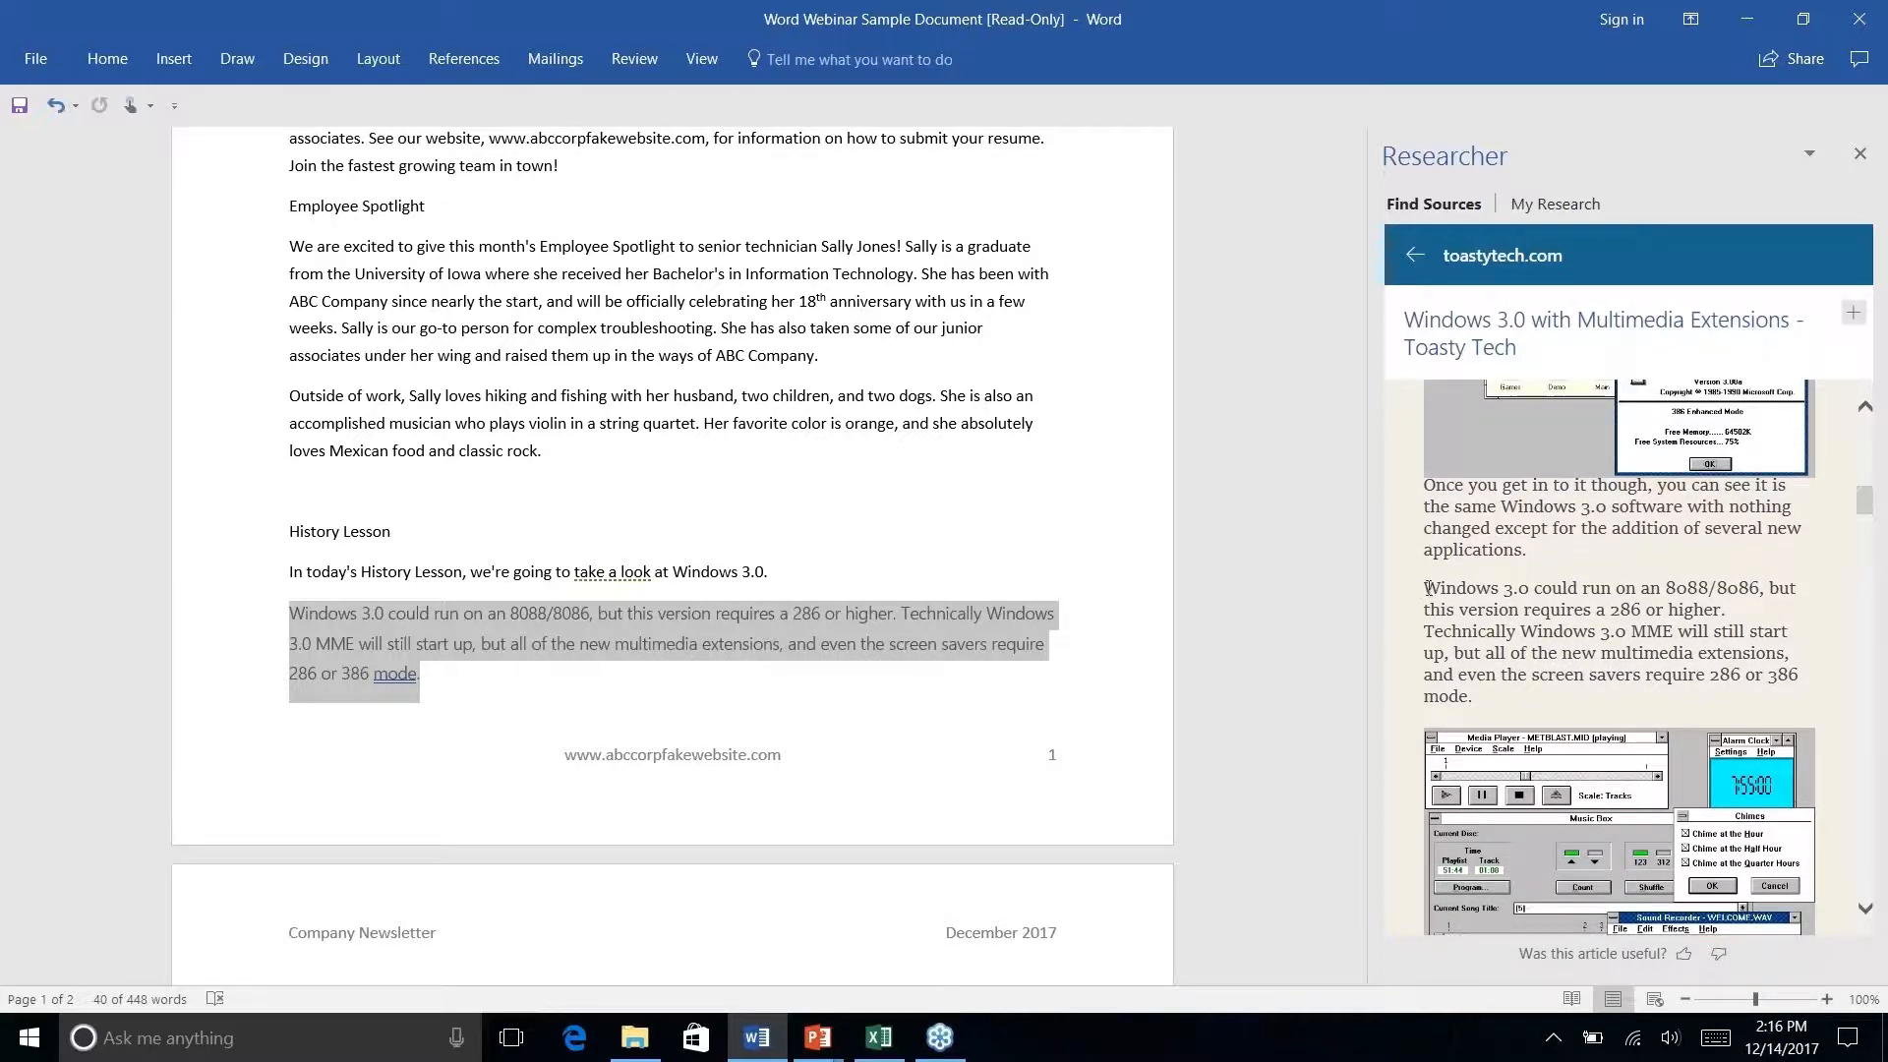
pyautogui.moveTo(1432, 588); pyautogui.dragTo(1573, 698)
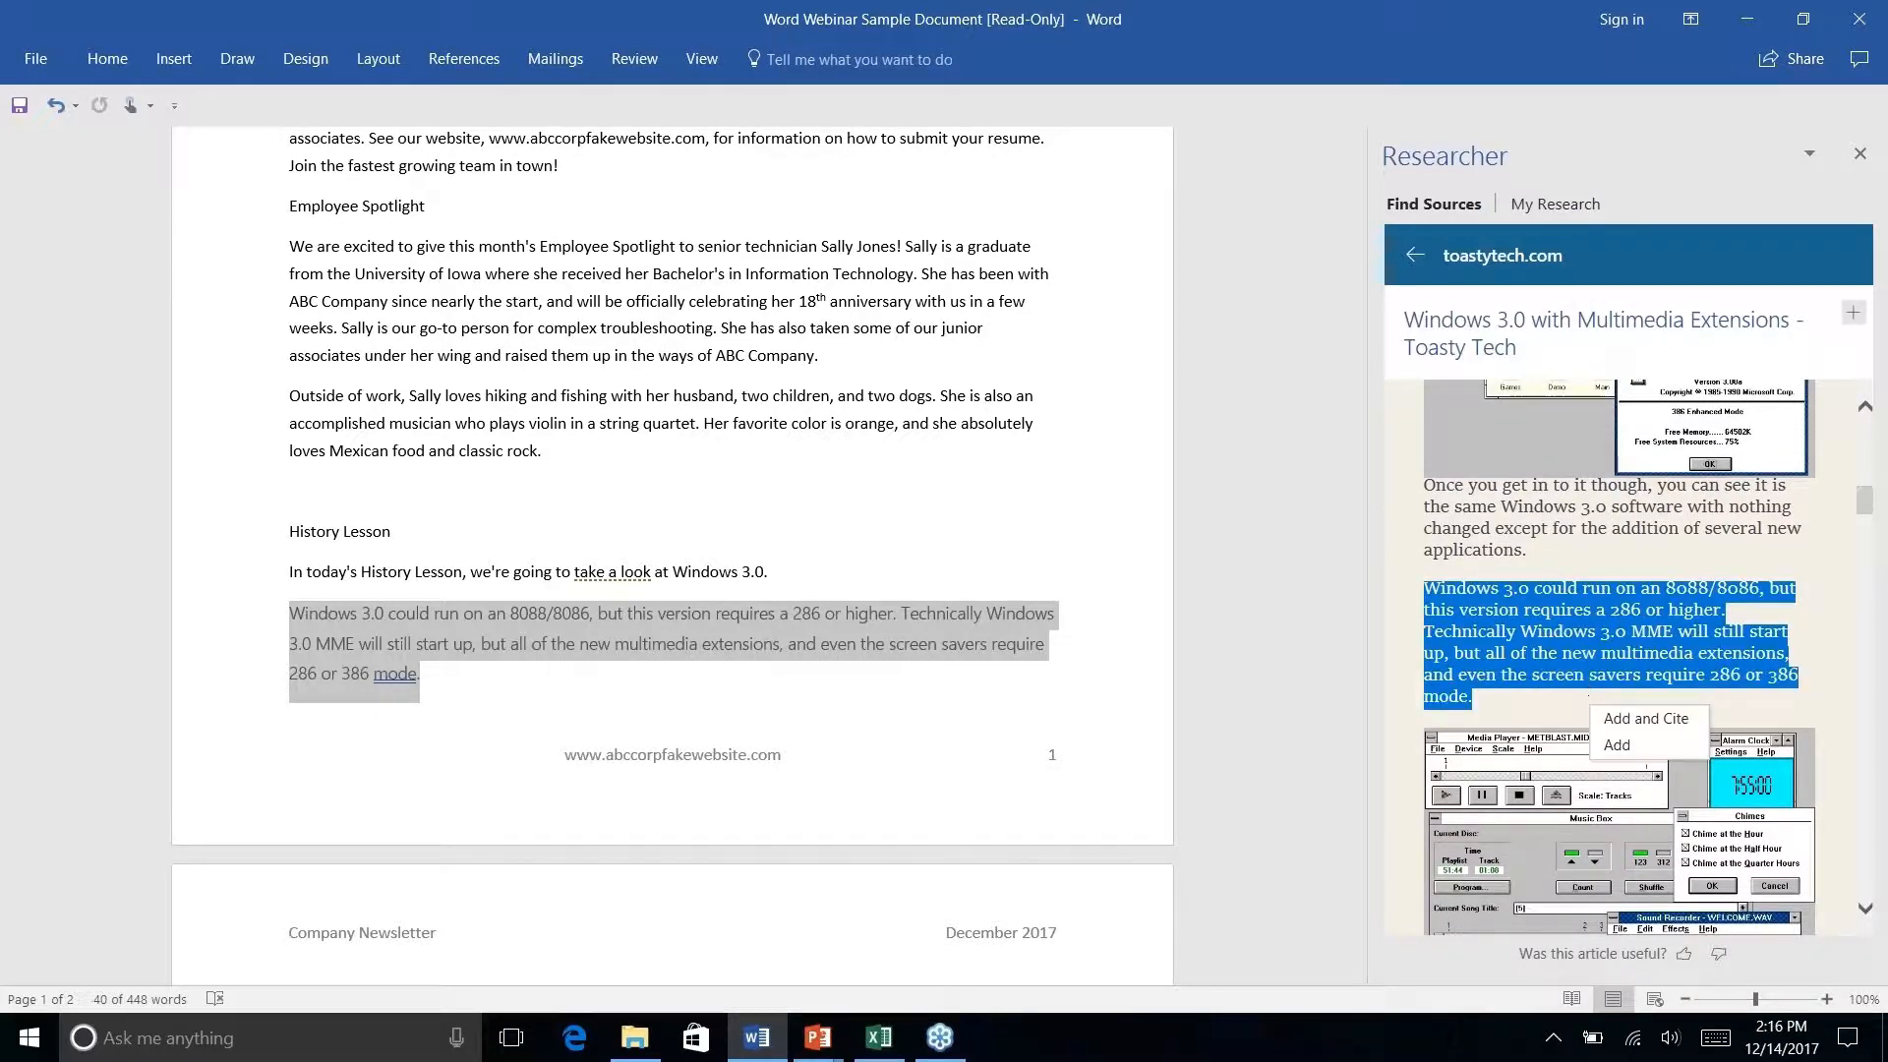
# Add and cite the article's paragraph on the media player playing ".mmm" animation files, placing it before the inserted summary.
pyautogui.scroll(1, 1573, 698)
pyautogui.scroll(4, 1589, 696)
pyautogui.scroll(-8, 1589, 696)
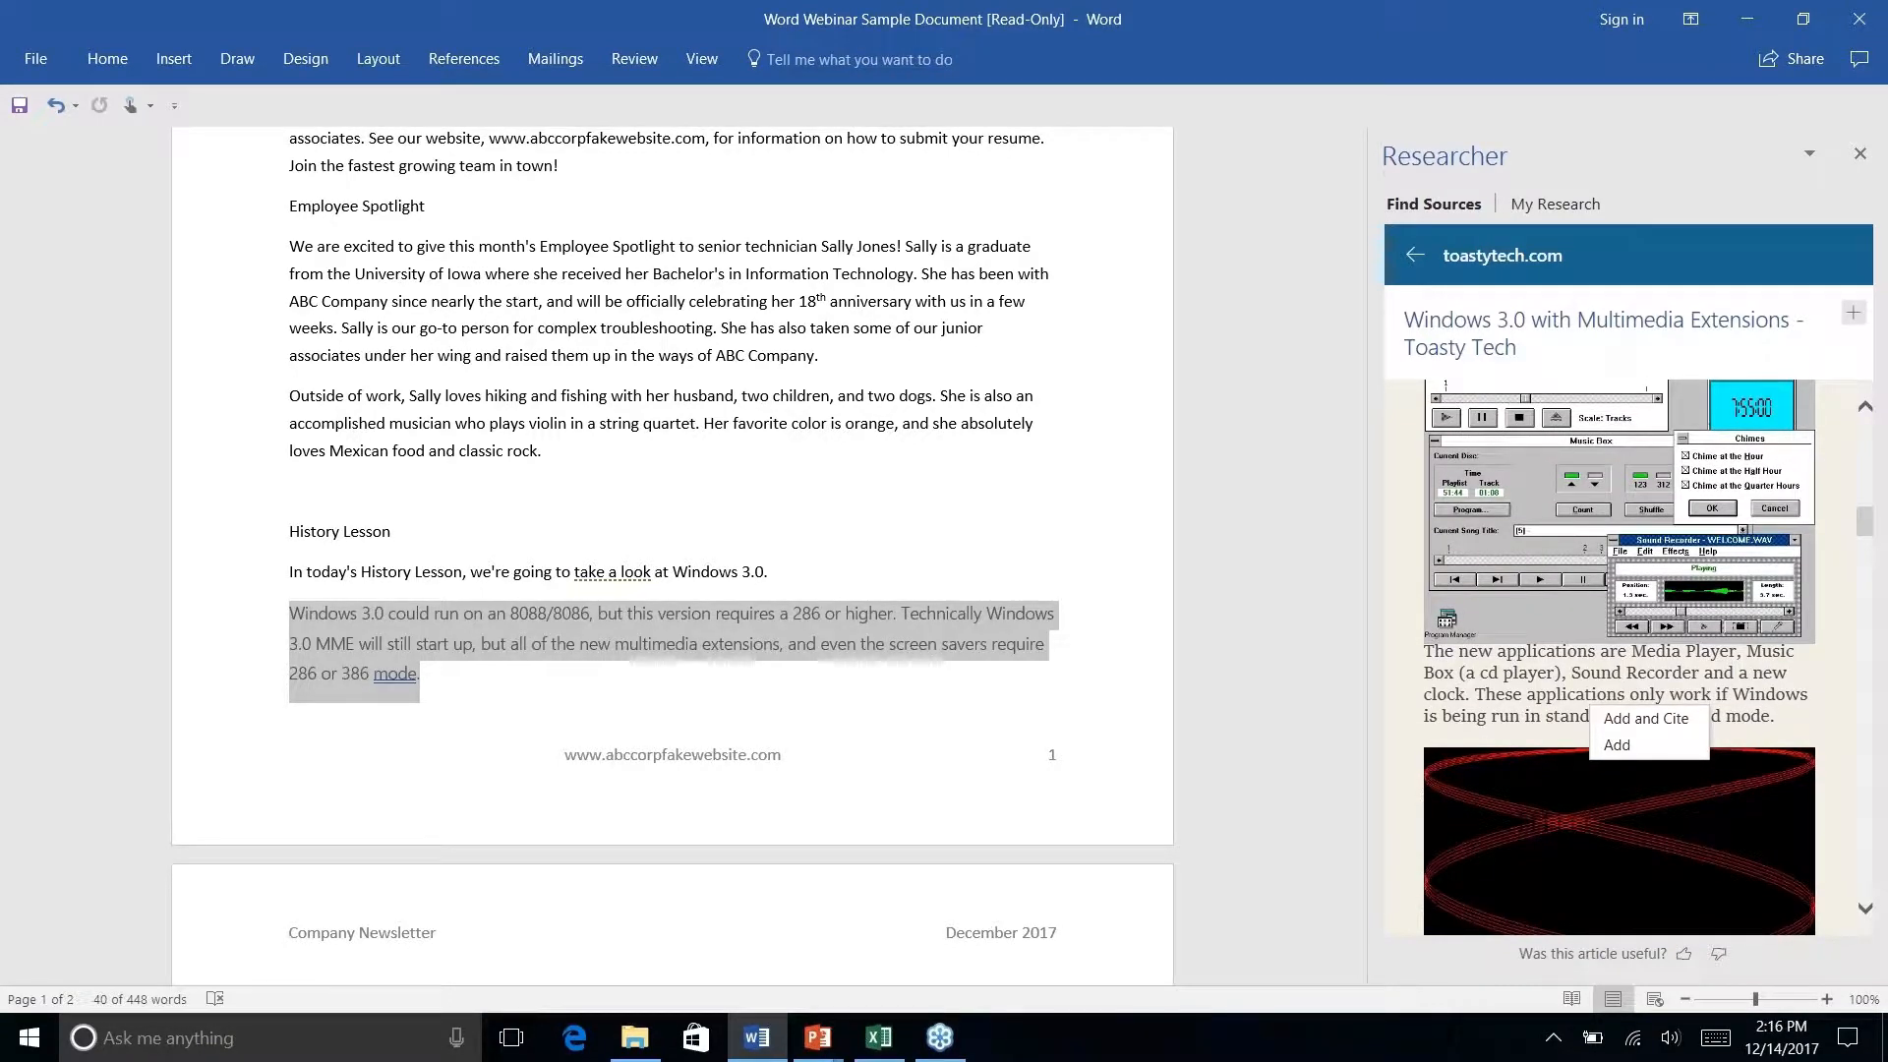
pyautogui.scroll(-4, 1619, 657)
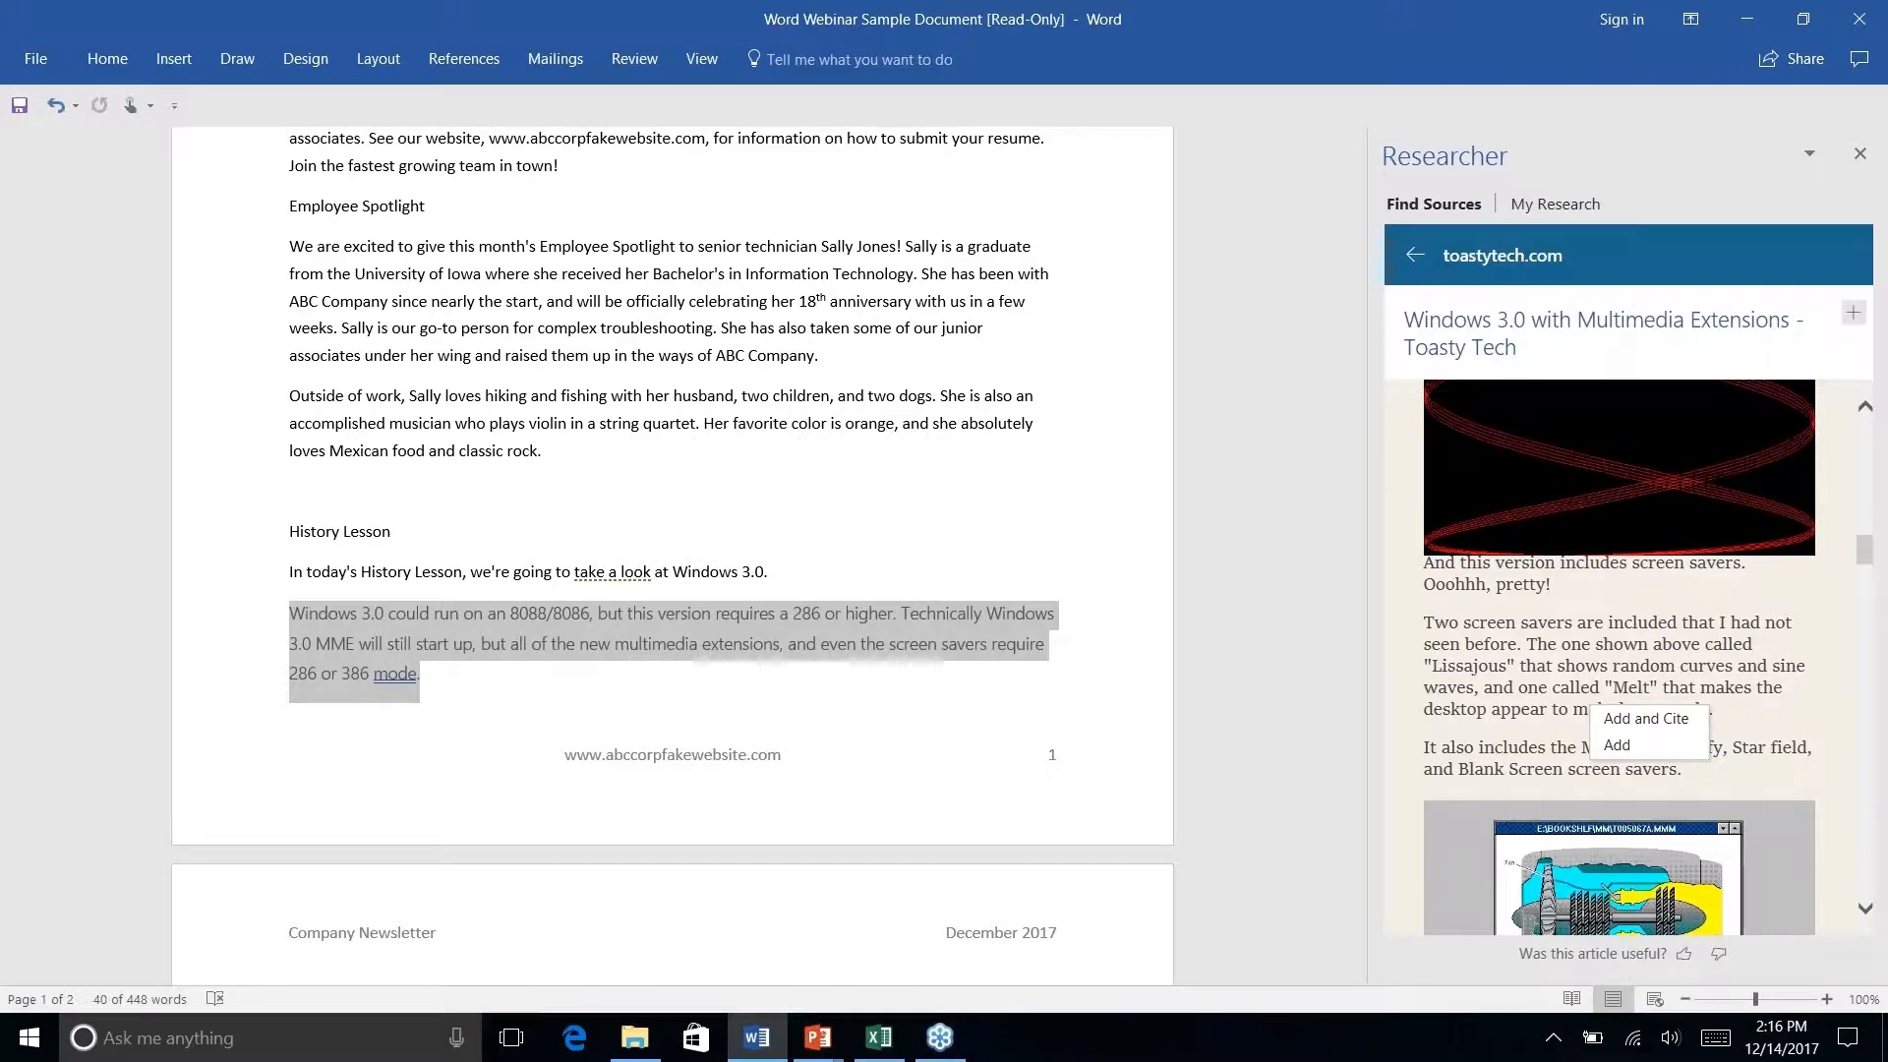
pyautogui.scroll(-5, 1479, 634)
pyautogui.scroll(1, 1479, 634)
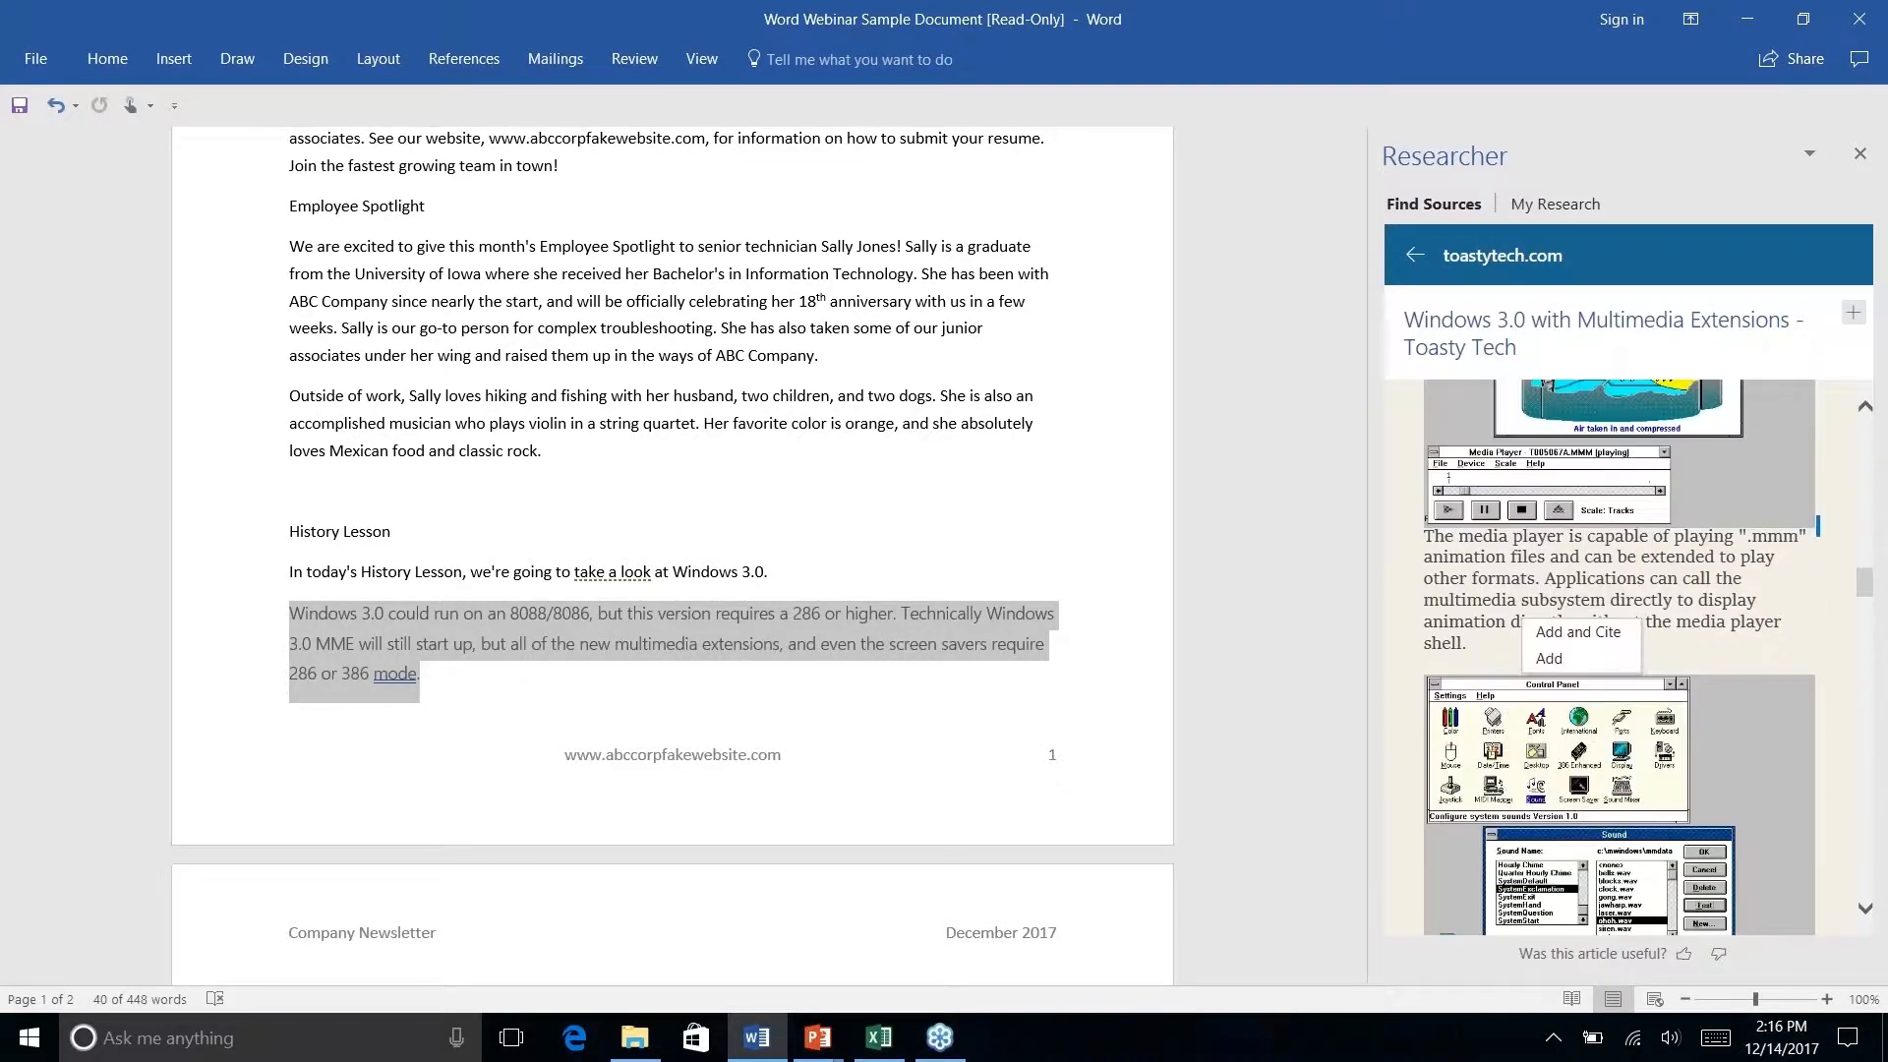
pyautogui.moveTo(1428, 539); pyautogui.dragTo(1514, 641)
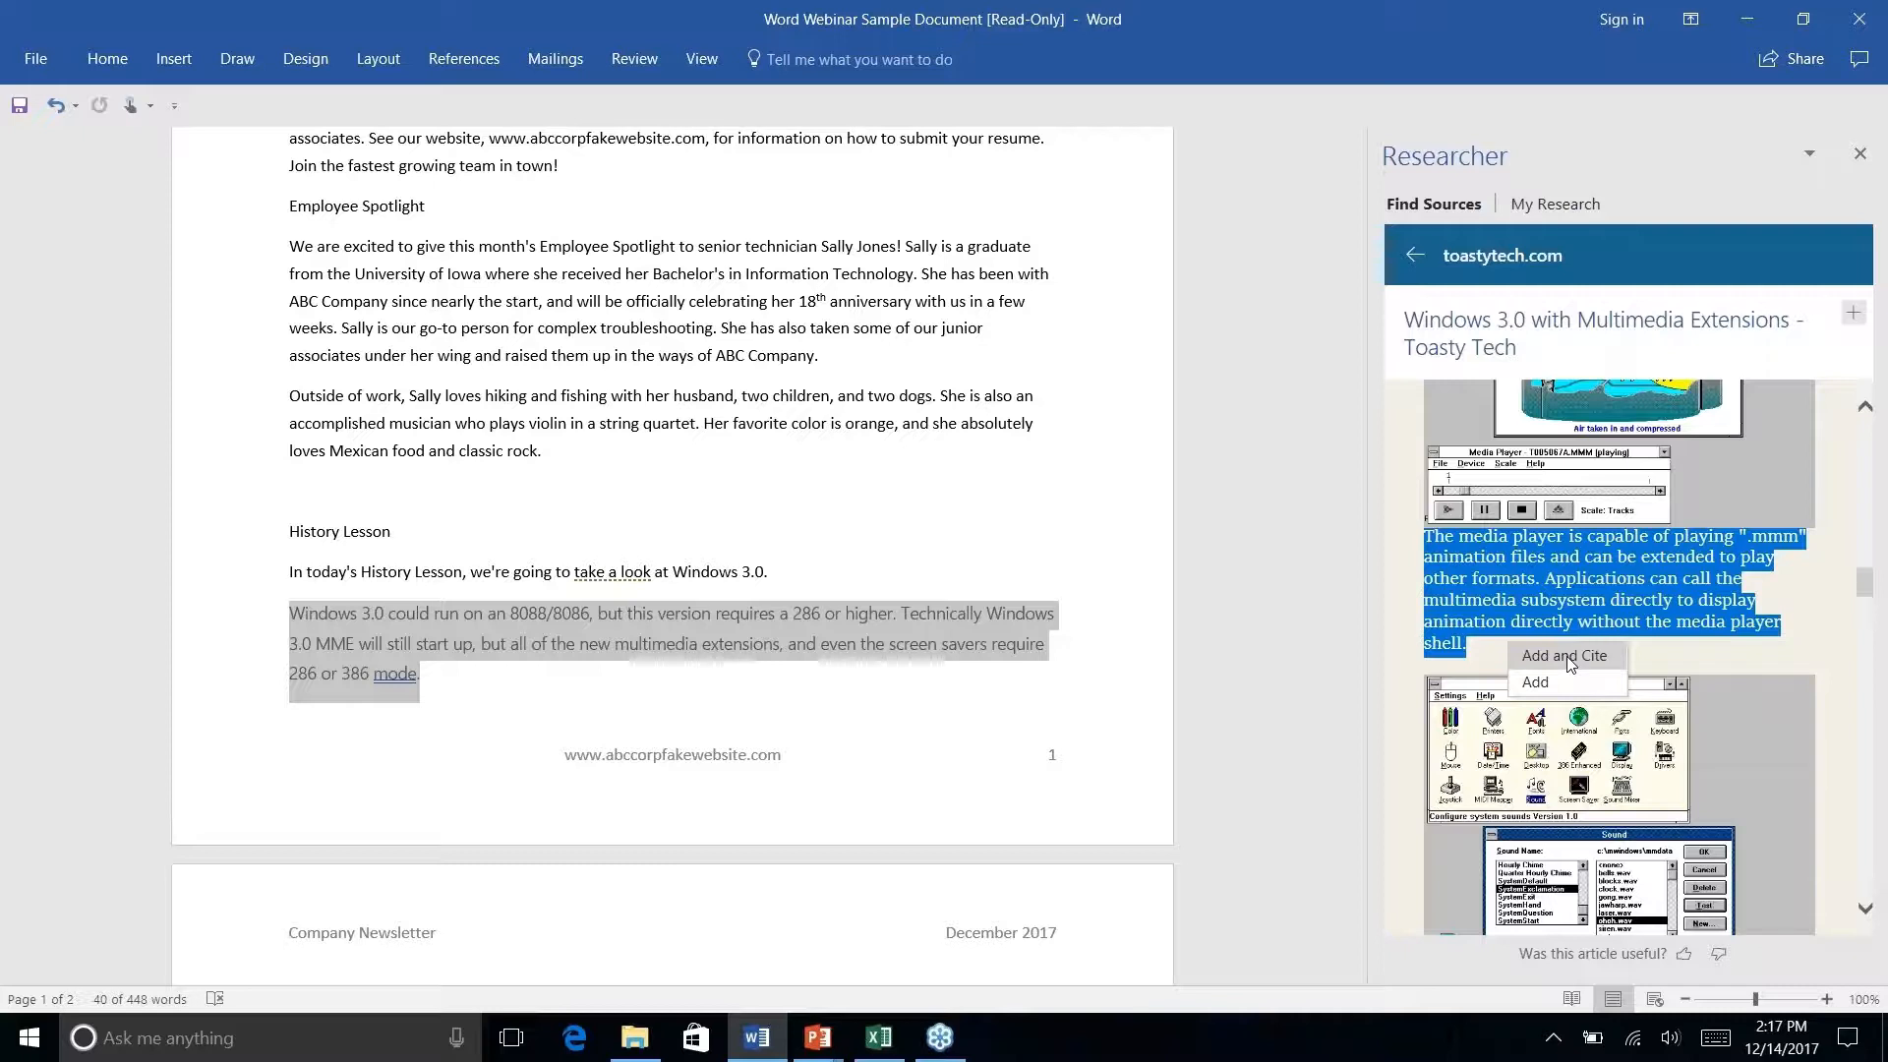
pyautogui.click(1013, 613)
pyautogui.click(1564, 655)
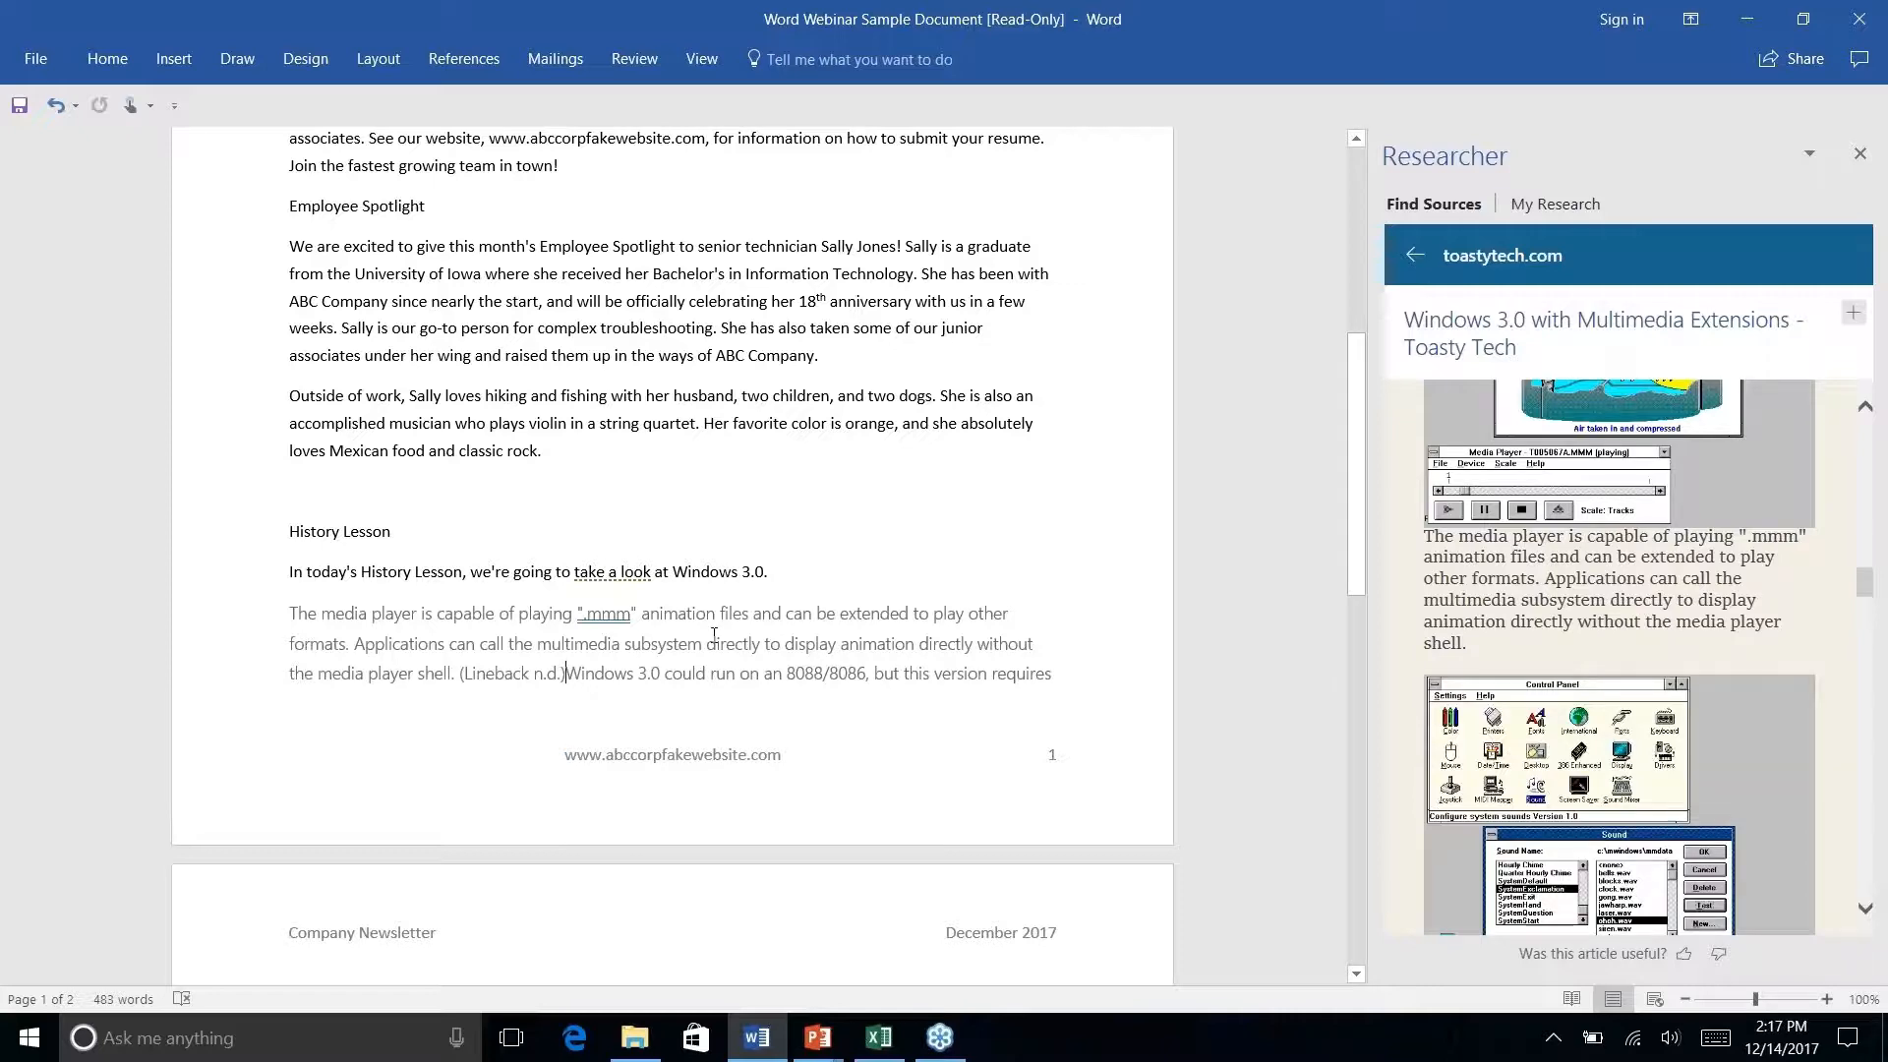
# Change the document's citation style to APA Sixth Edition.
pyautogui.scroll(-3, 714, 634)
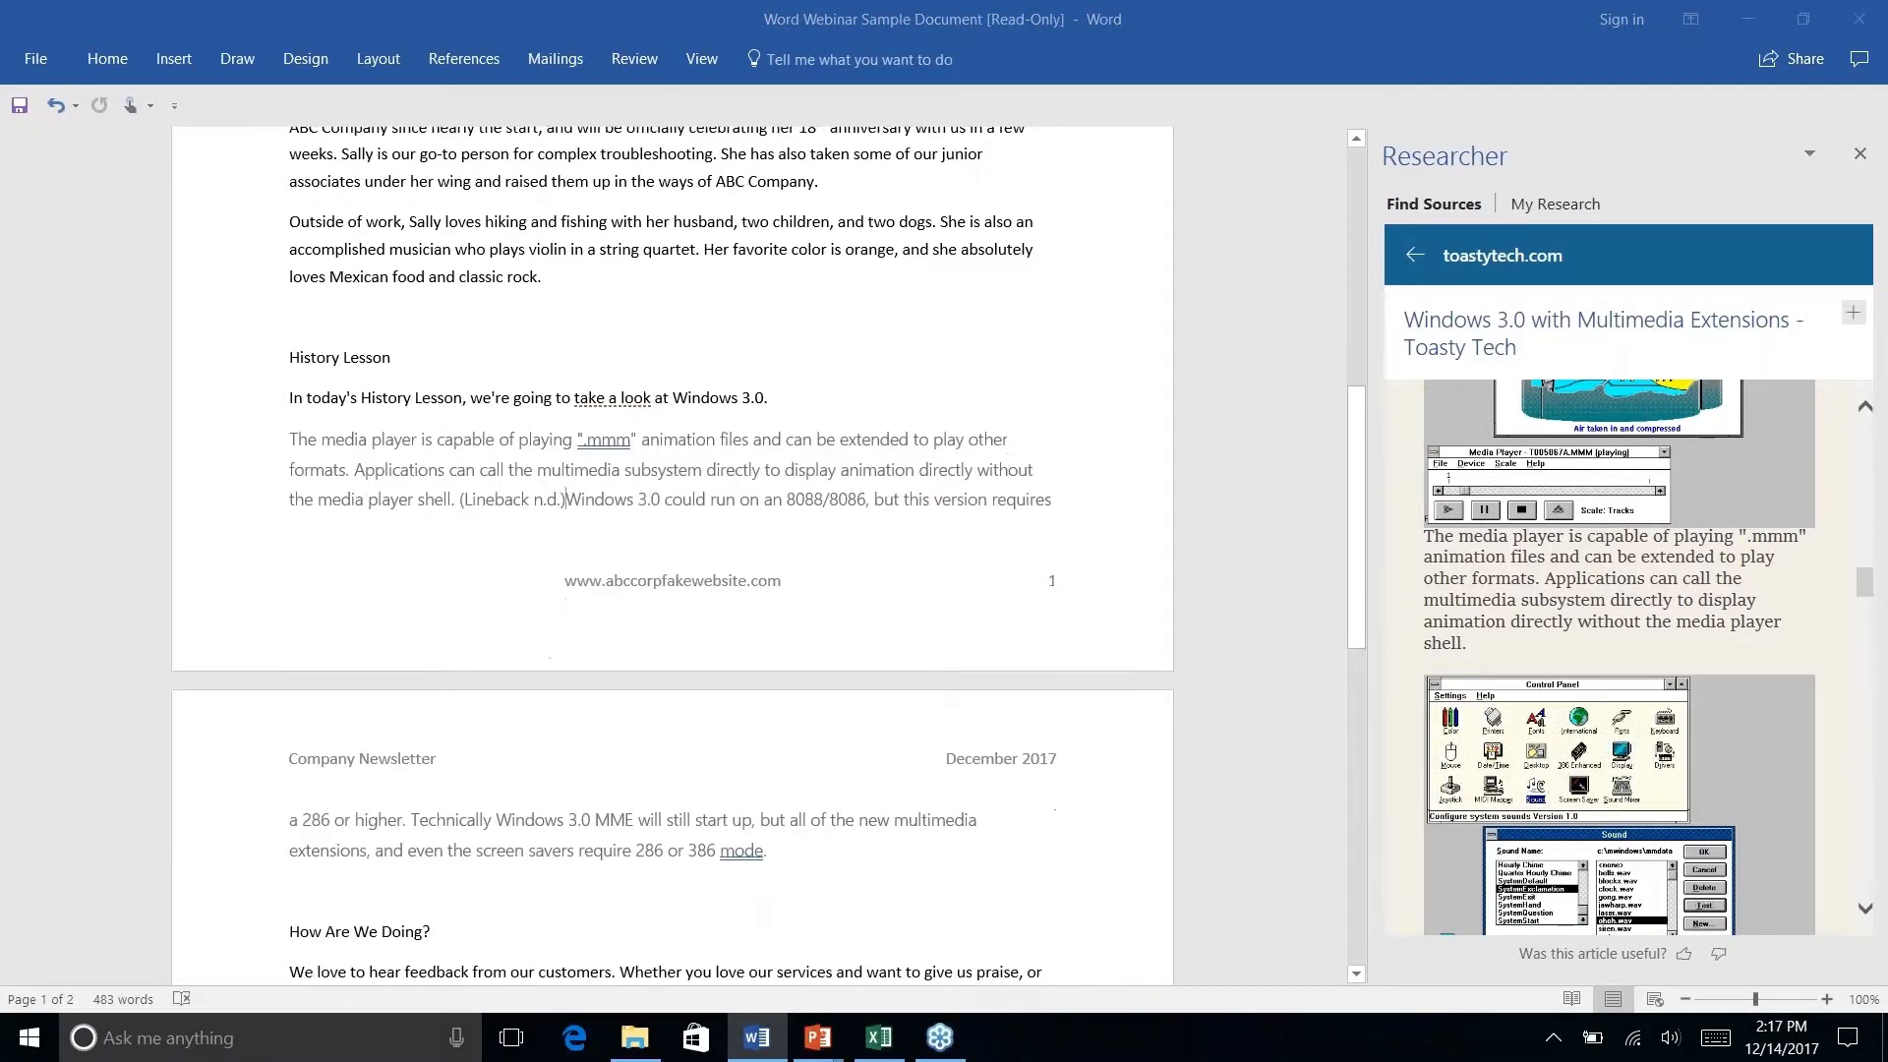
pyautogui.scroll(-5, 714, 634)
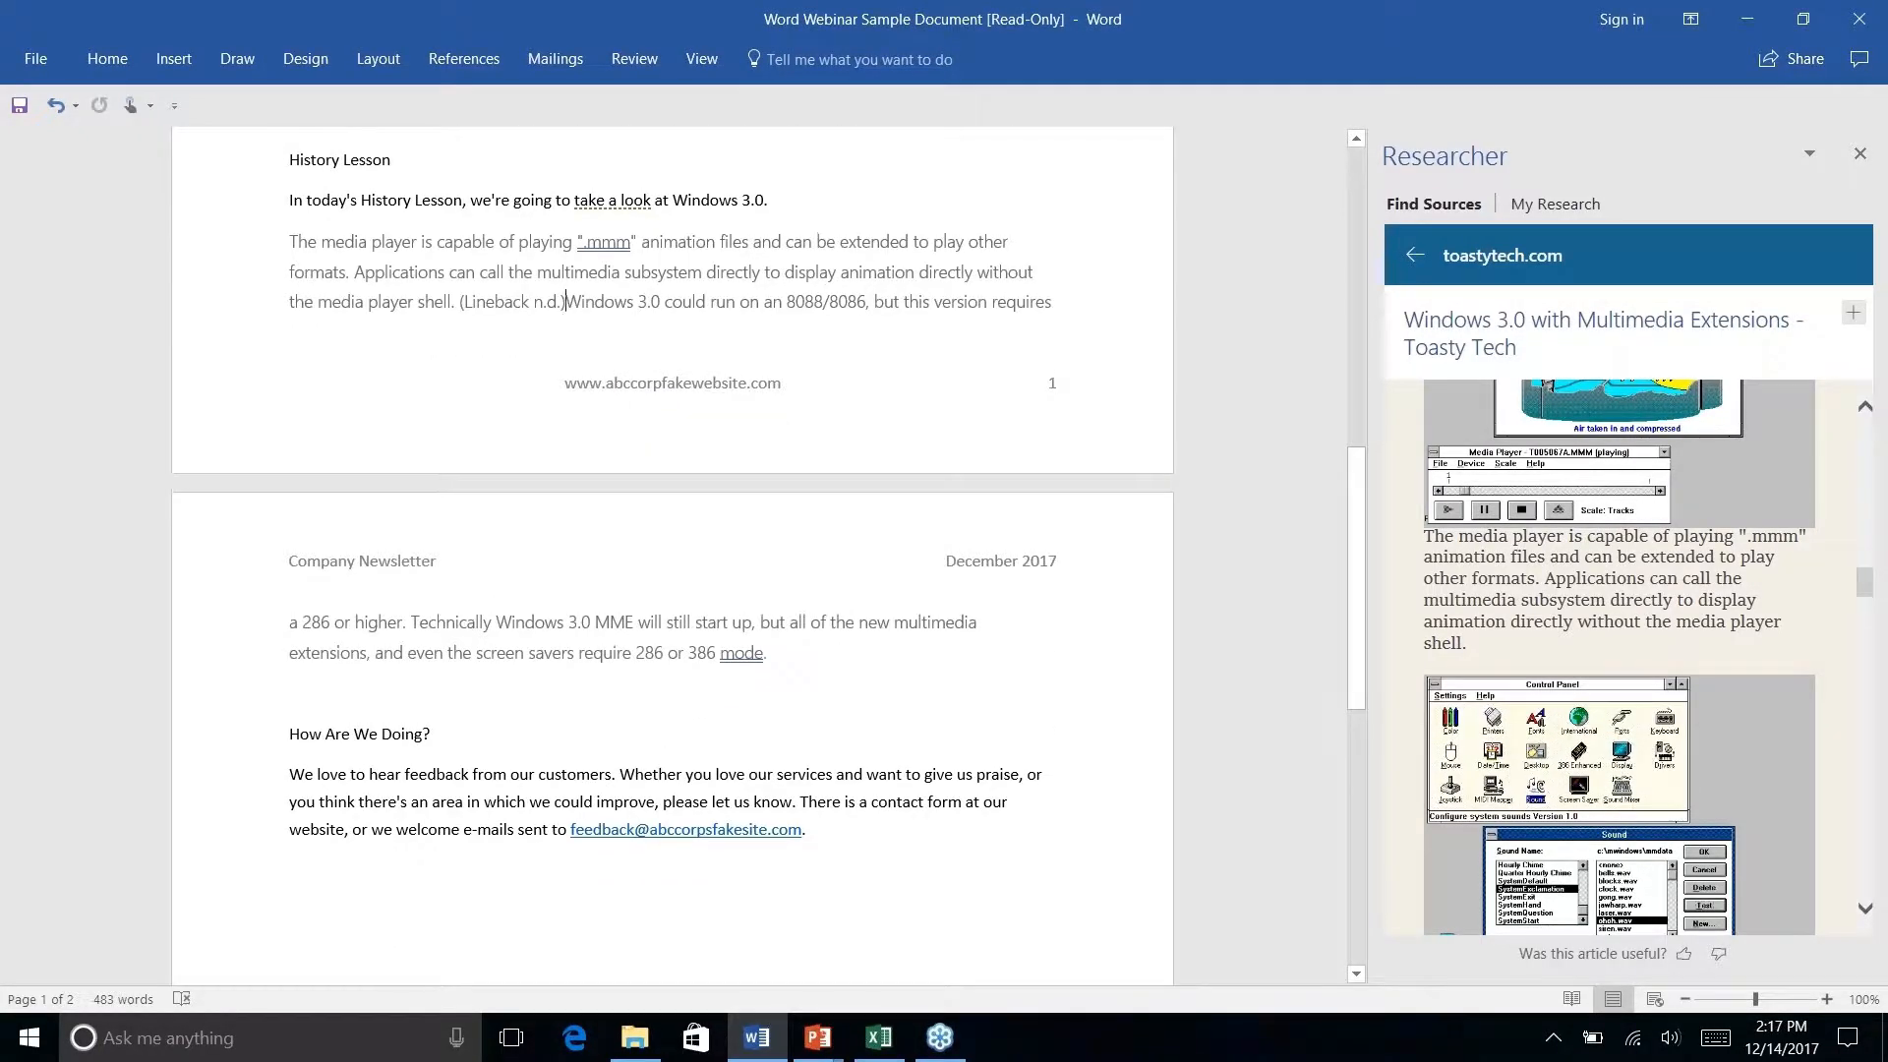
pyautogui.click(464, 58)
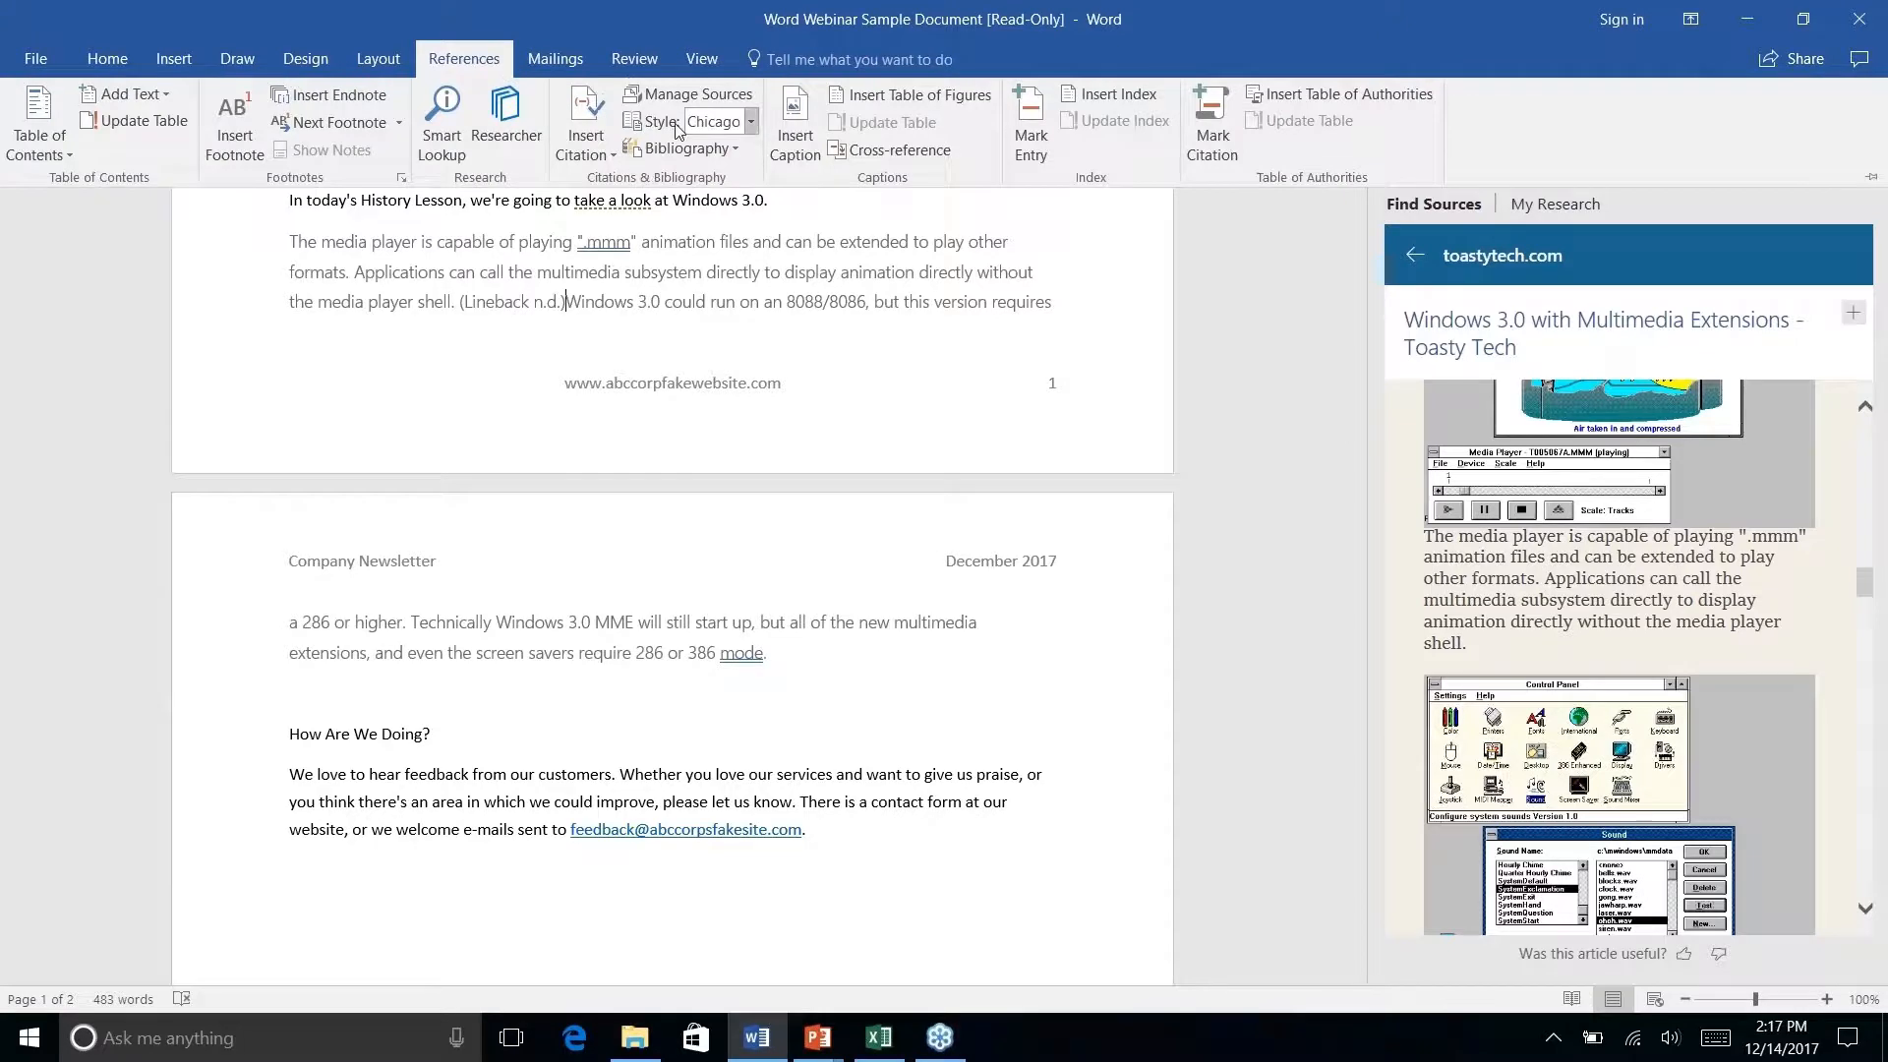
pyautogui.click(751, 121)
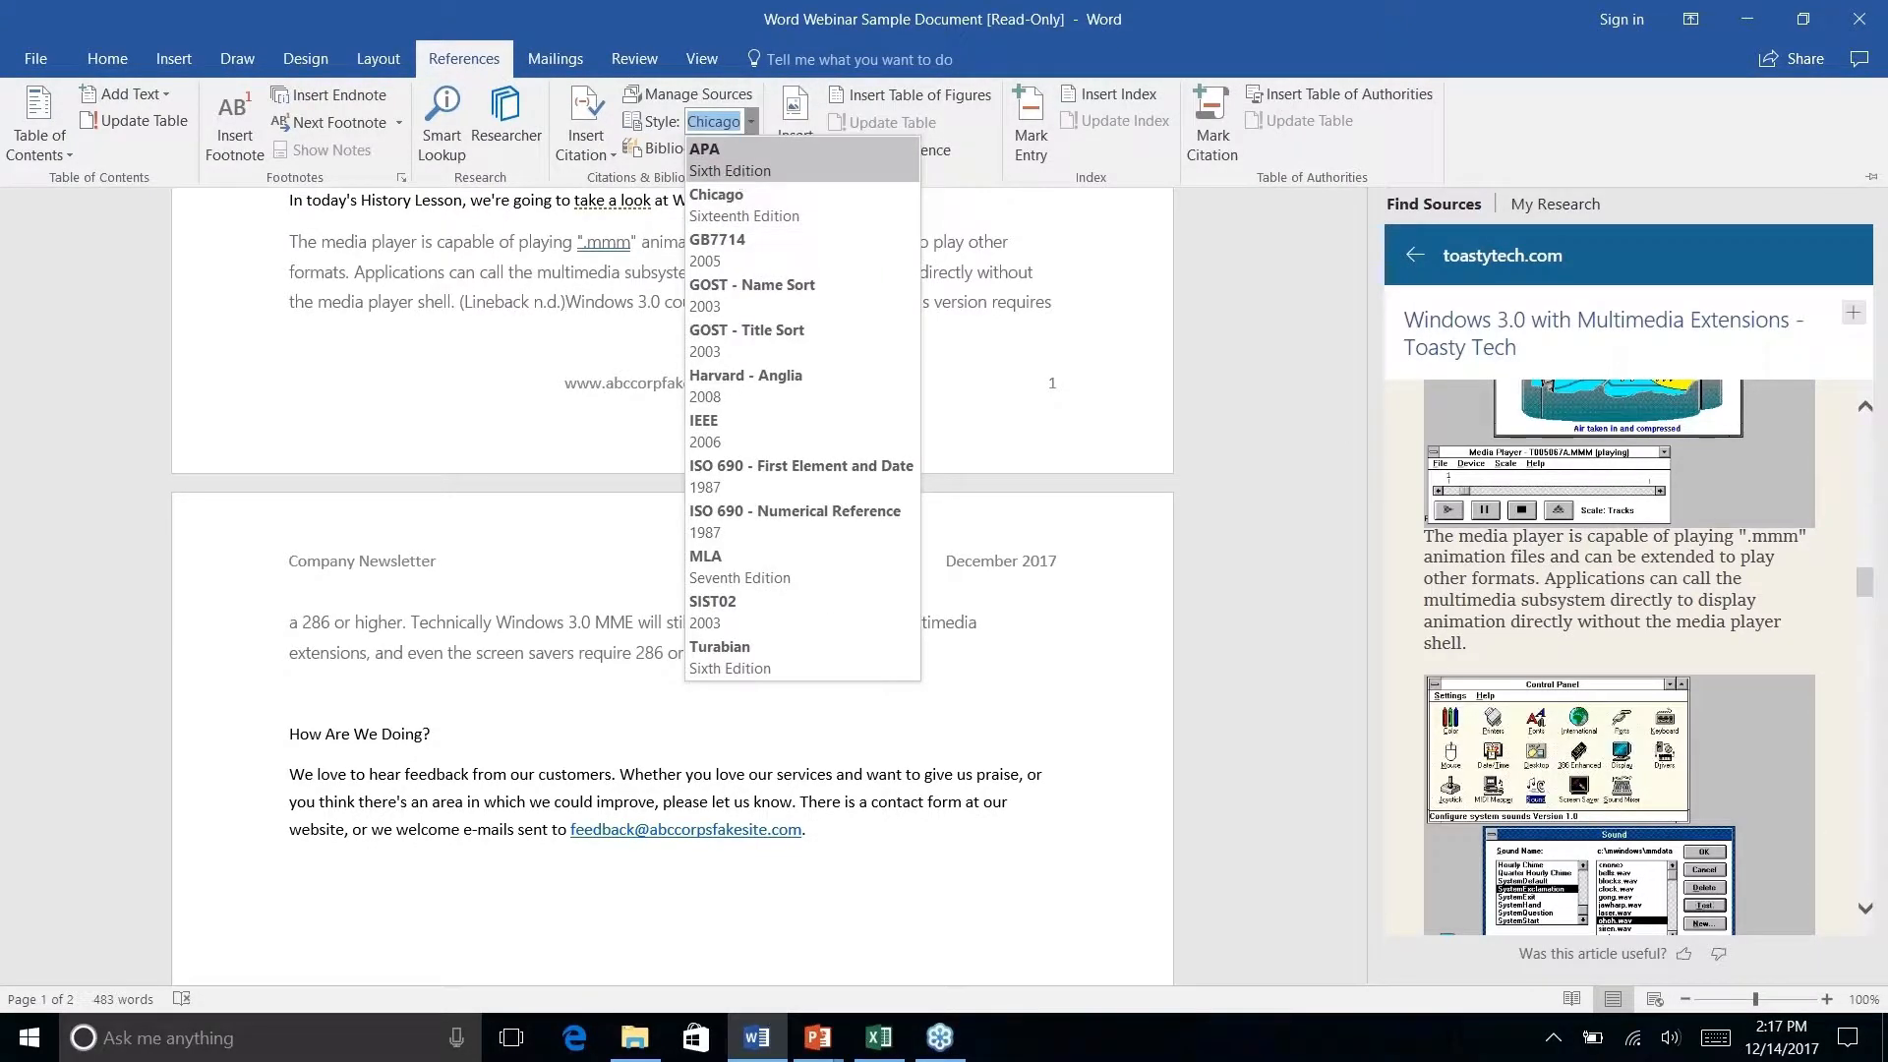
pyautogui.click(739, 163)
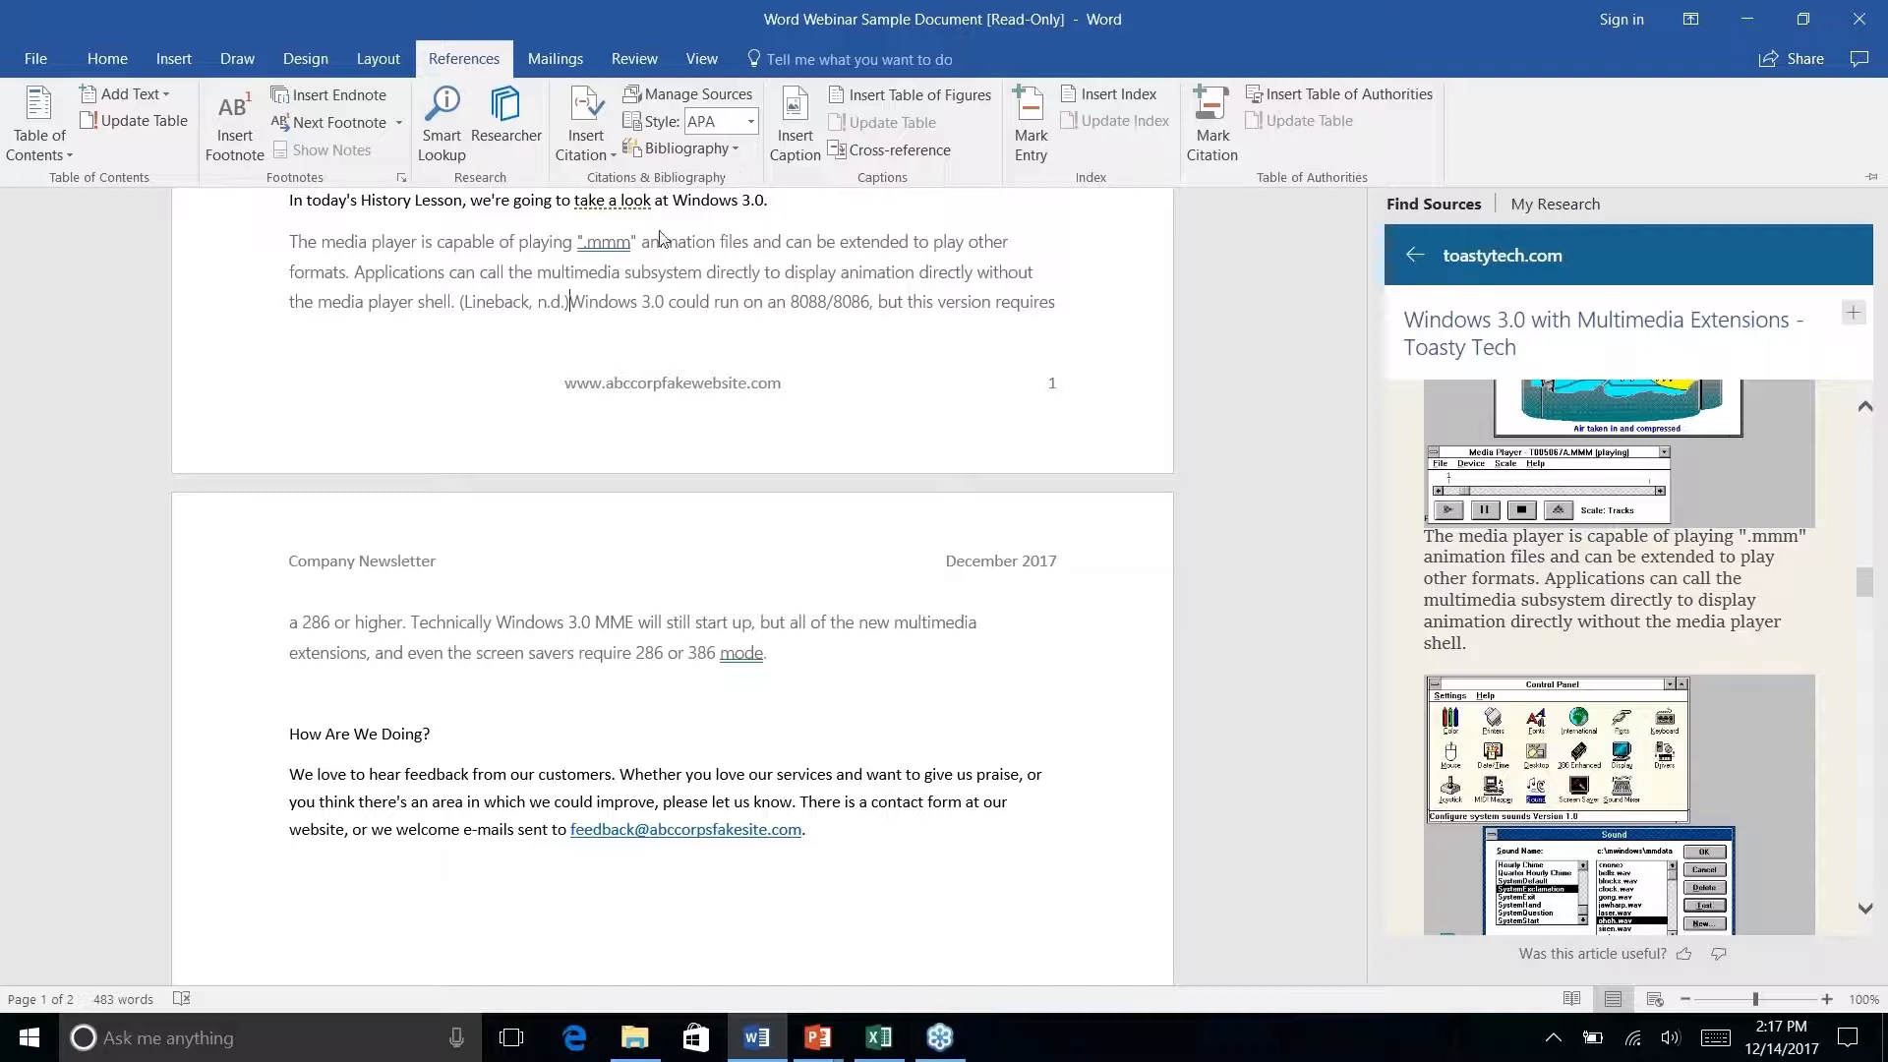
# Open the source of the inserted citation for editing and view the available source types.
pyautogui.click(572, 309)
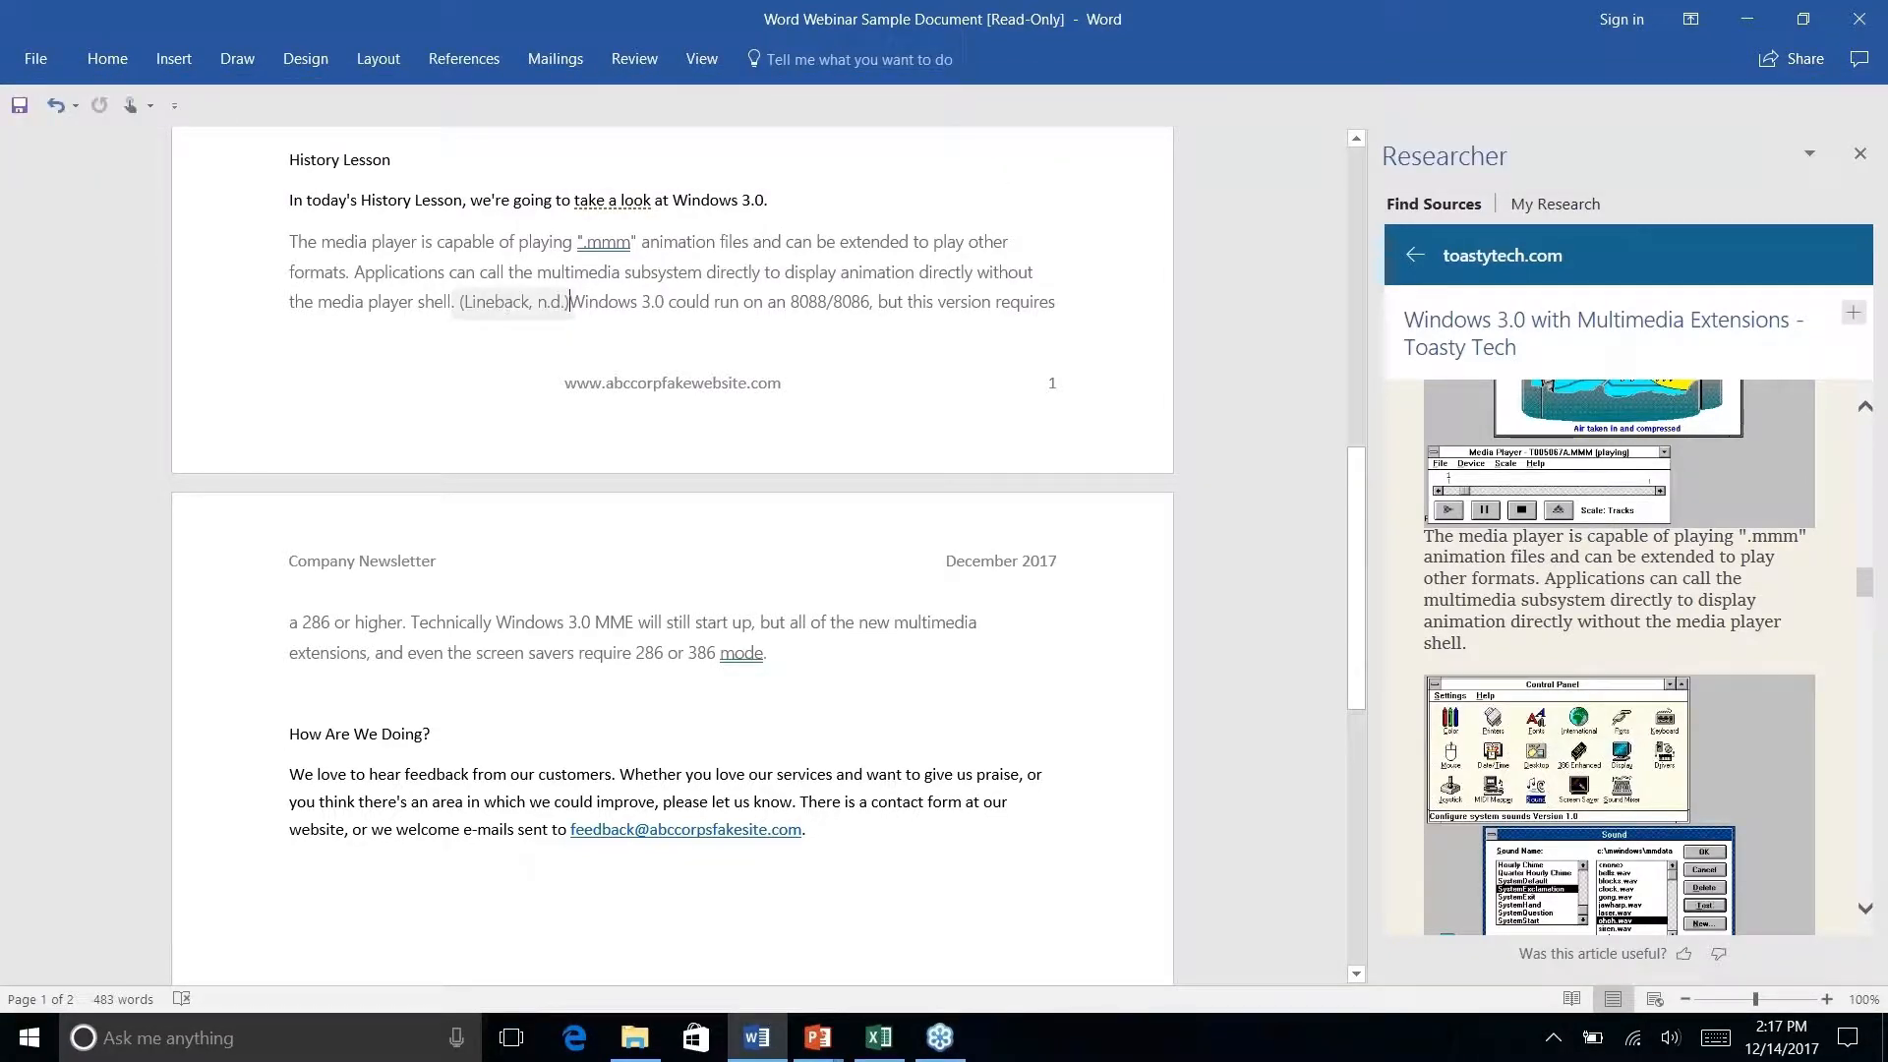
pyautogui.click(514, 303)
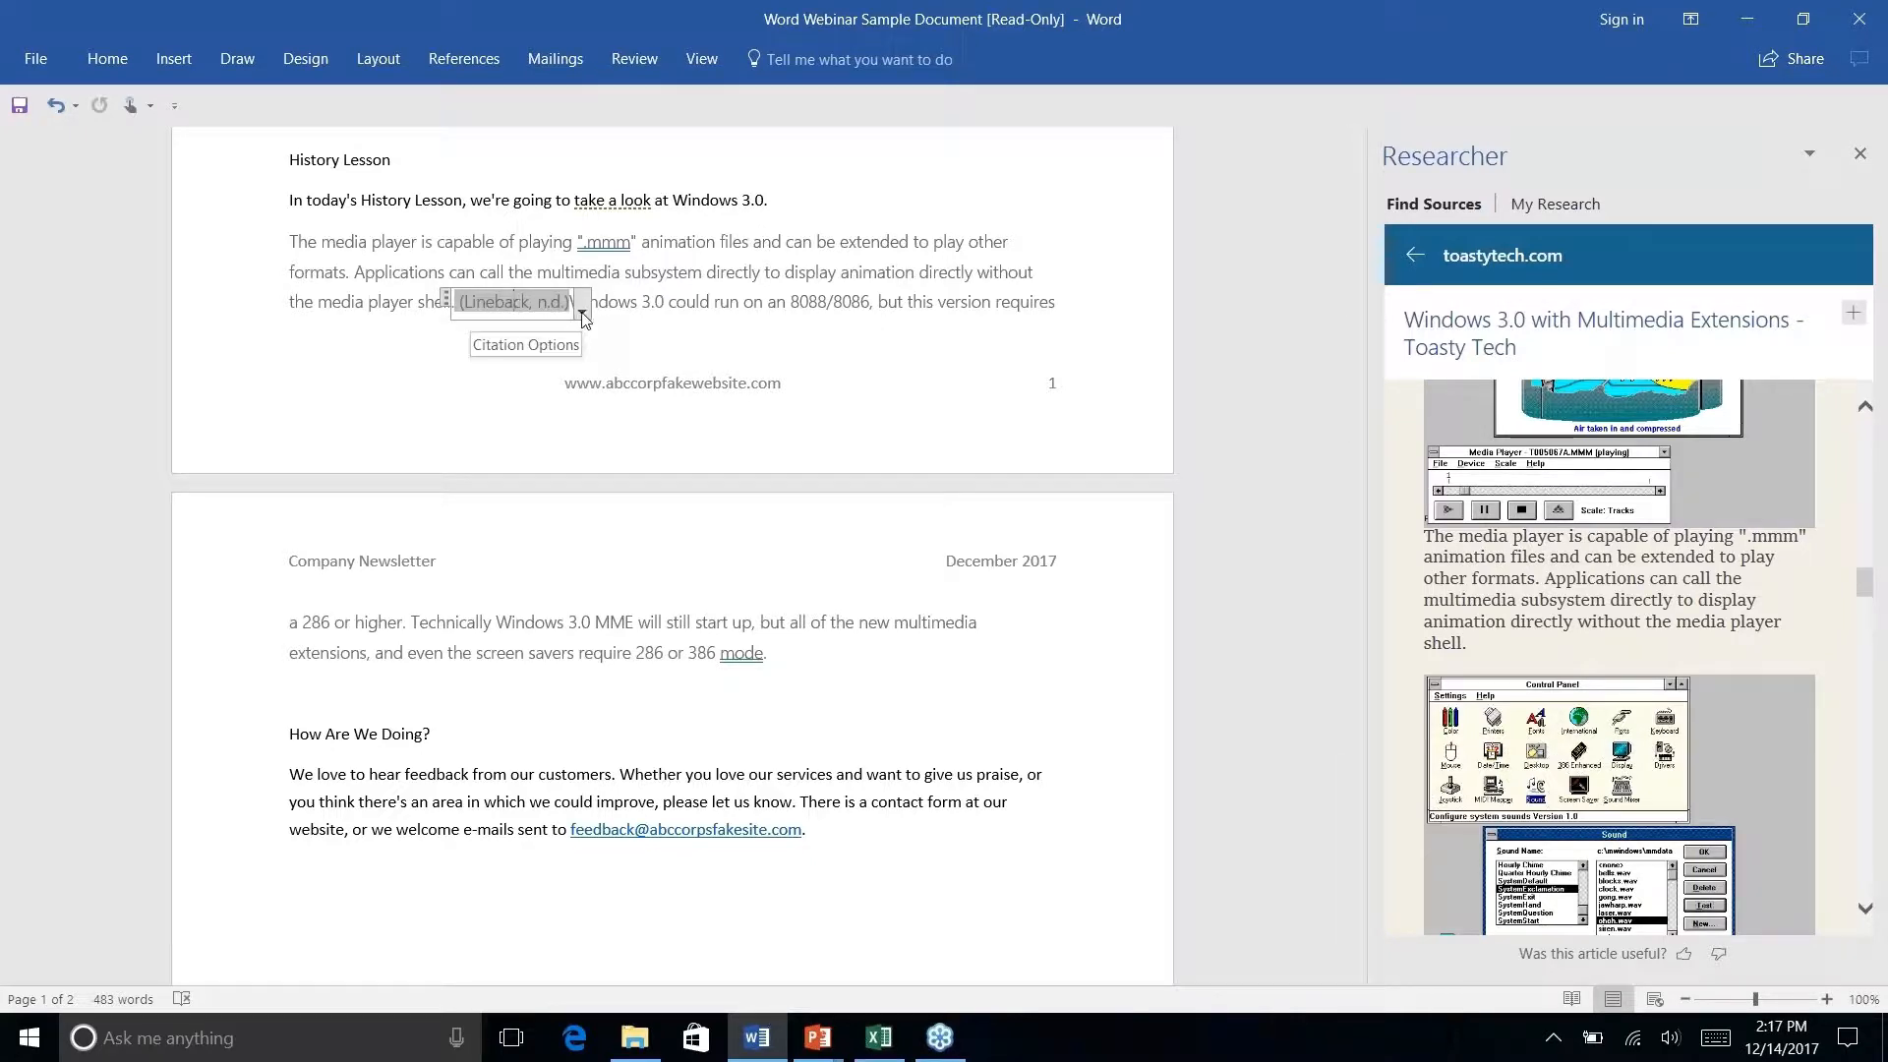
pyautogui.click(583, 312)
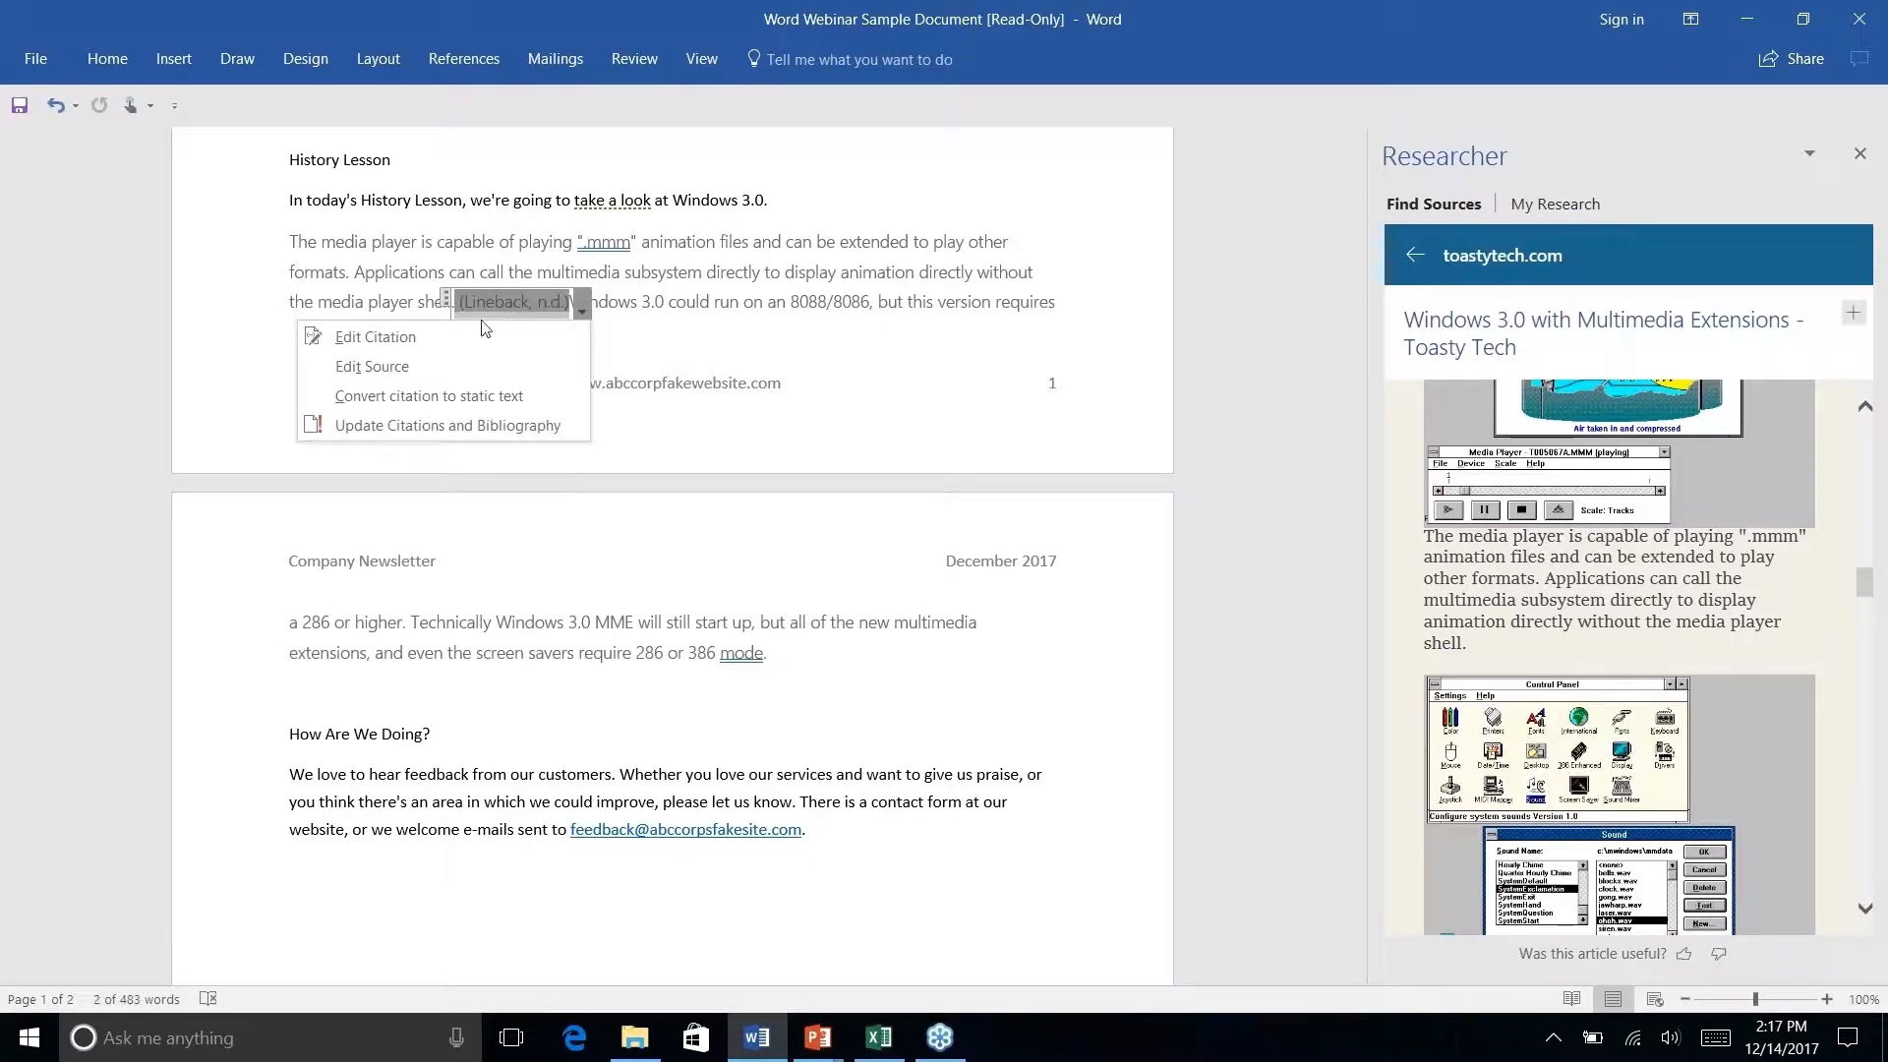
pyautogui.click(416, 368)
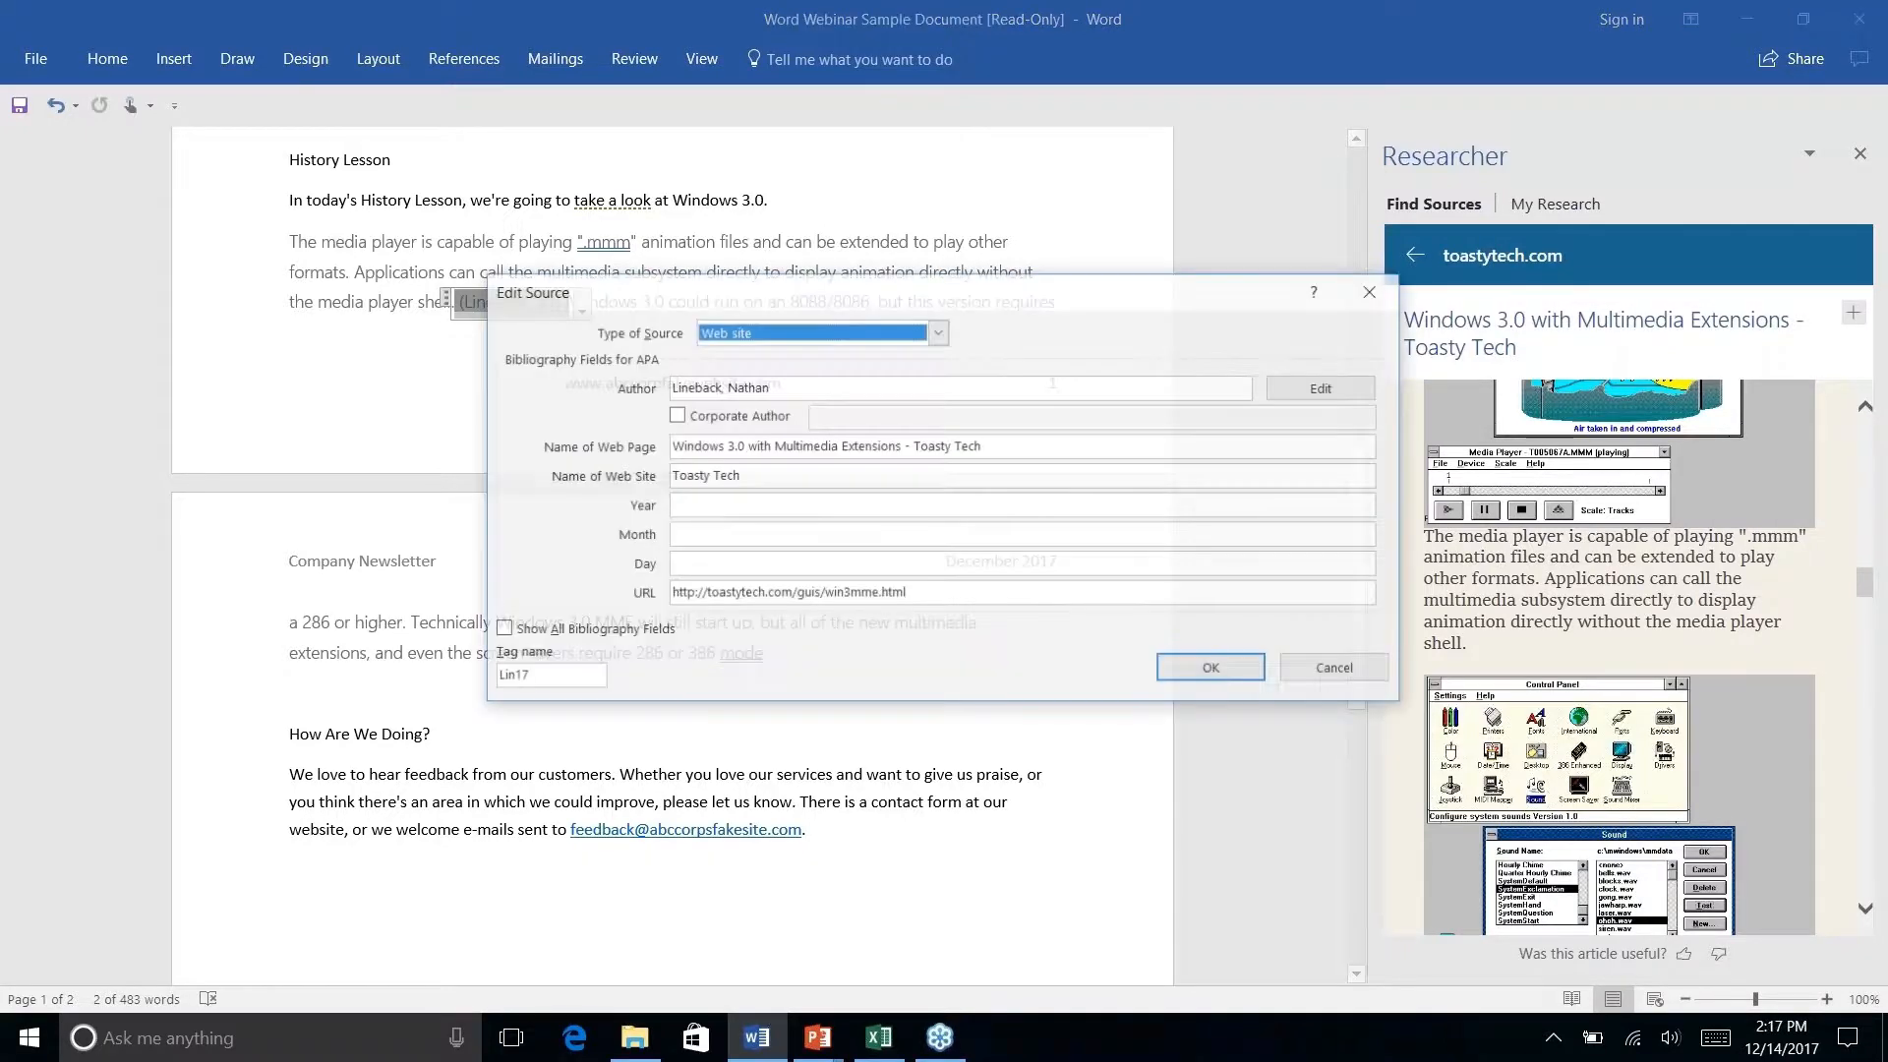
pyautogui.click(939, 332)
pyautogui.click(939, 332)
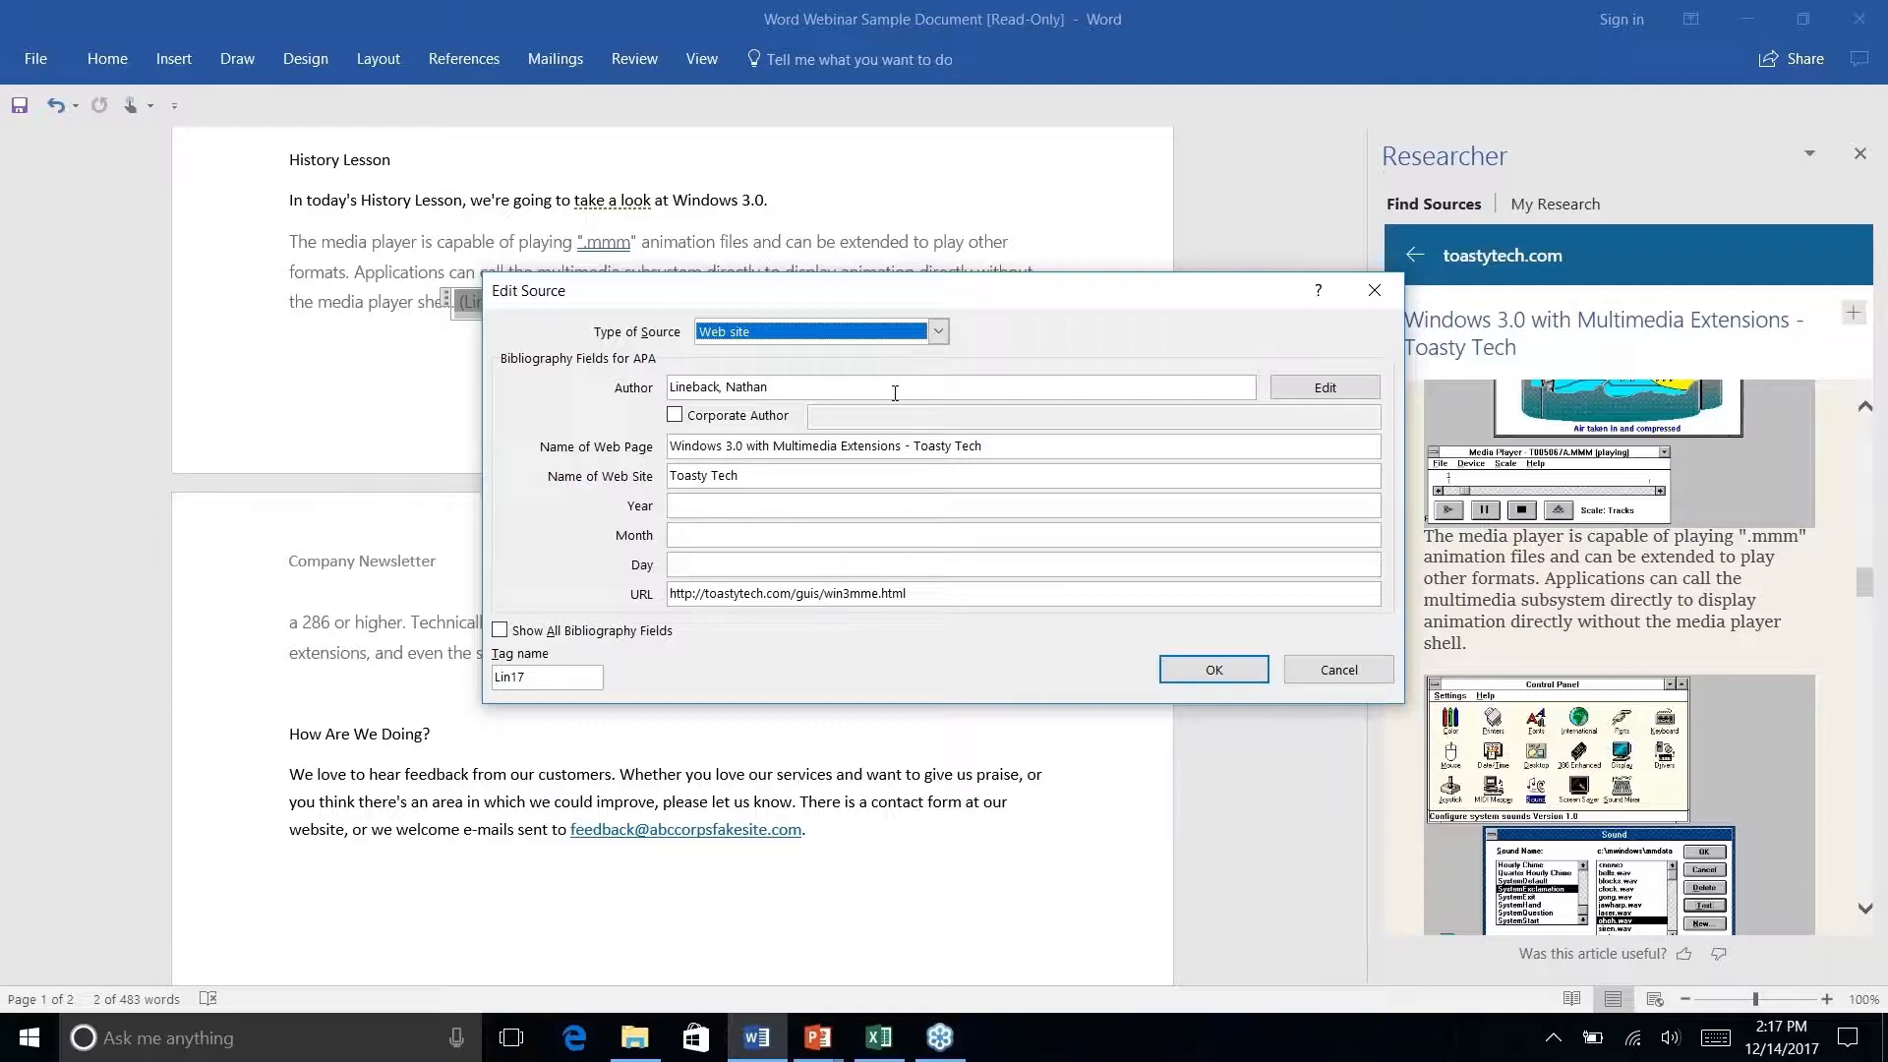
# Close the source details without changing them and view the citation and bibliography style options.
pyautogui.click(1339, 669)
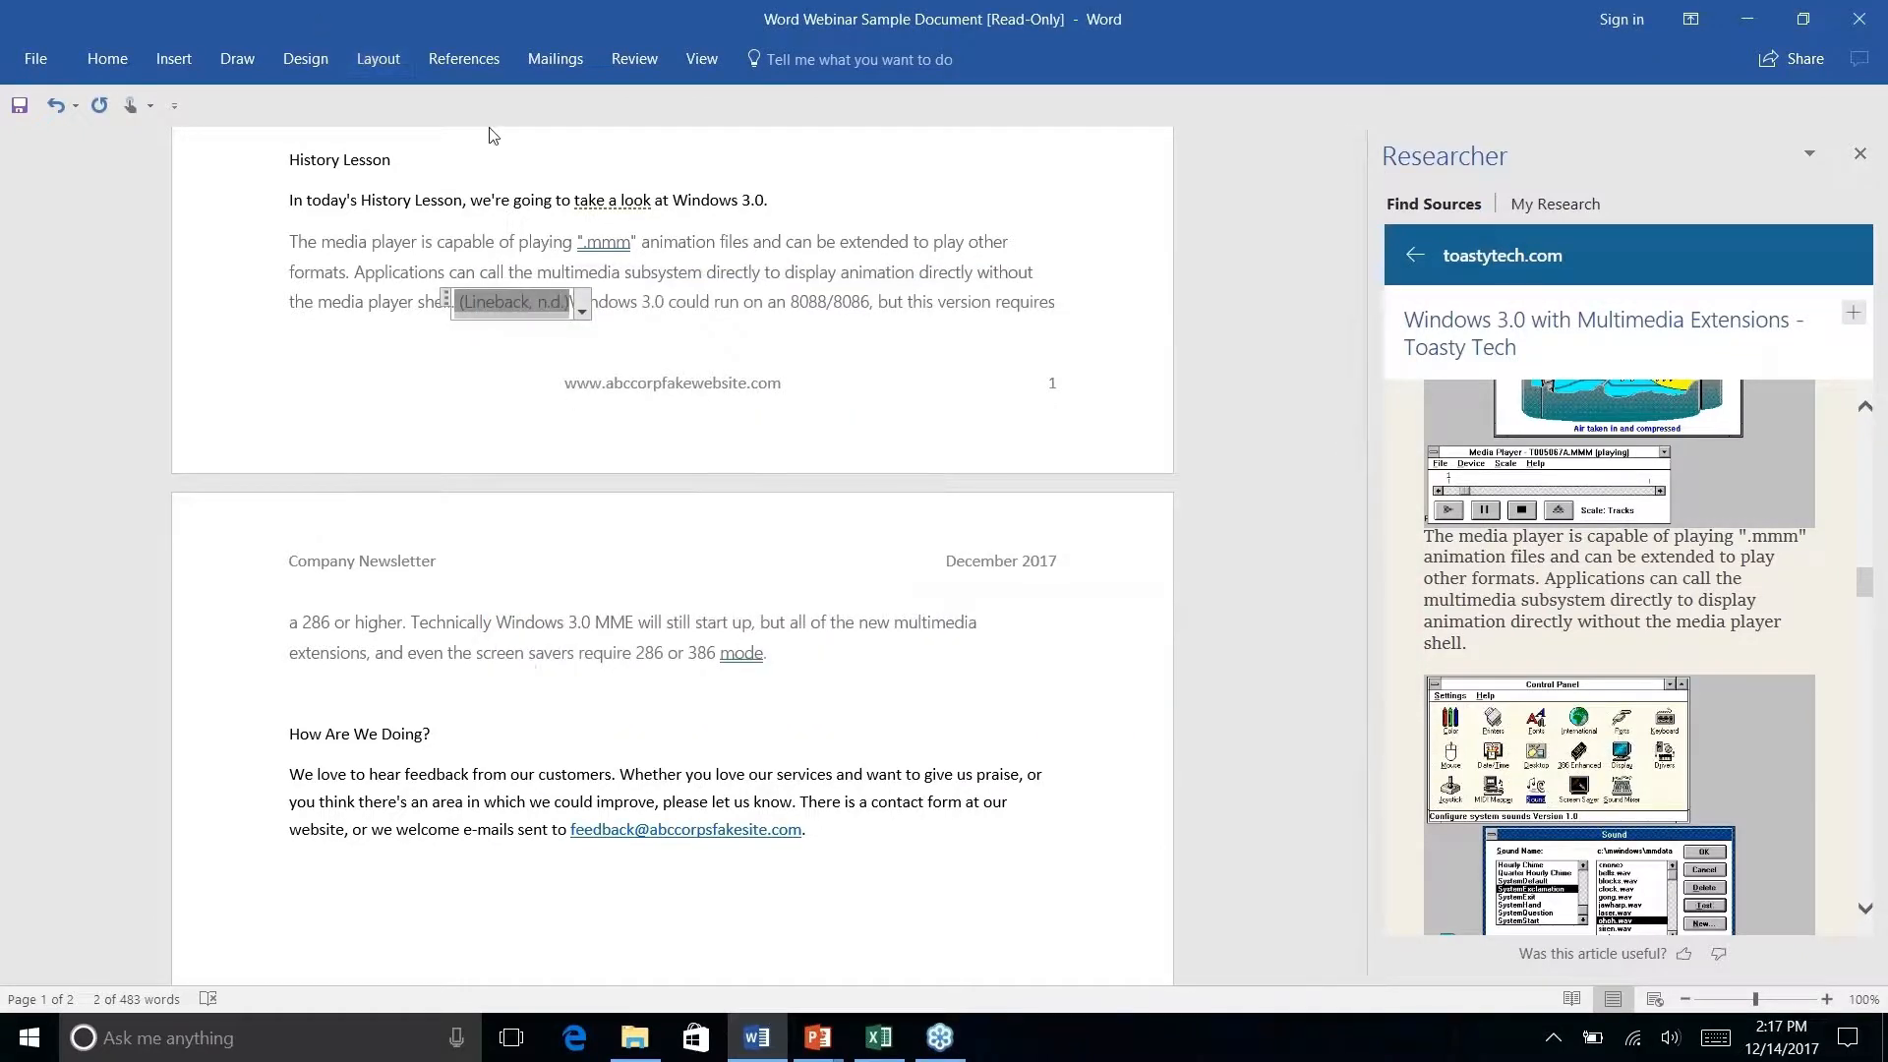
pyautogui.click(502, 75)
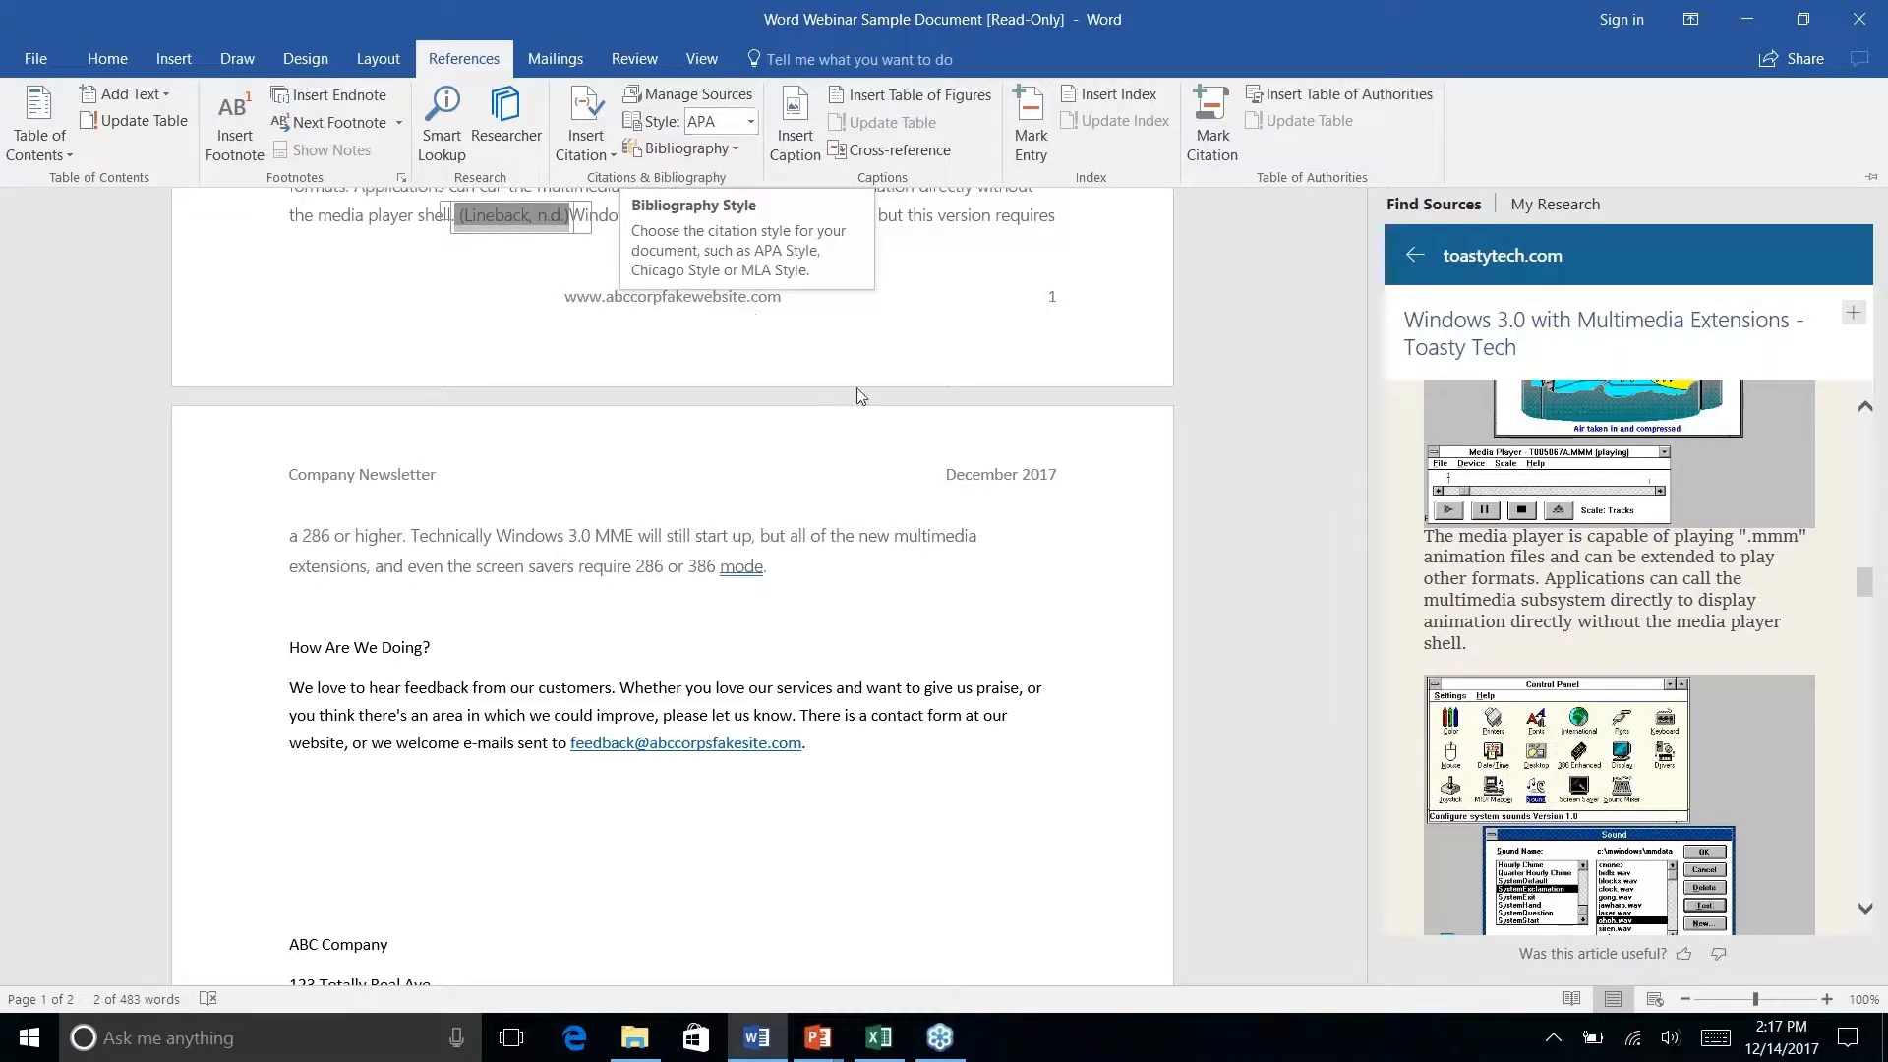
pyautogui.click(889, 388)
pyautogui.scroll(-4, 889, 387)
pyautogui.scroll(7, 889, 387)
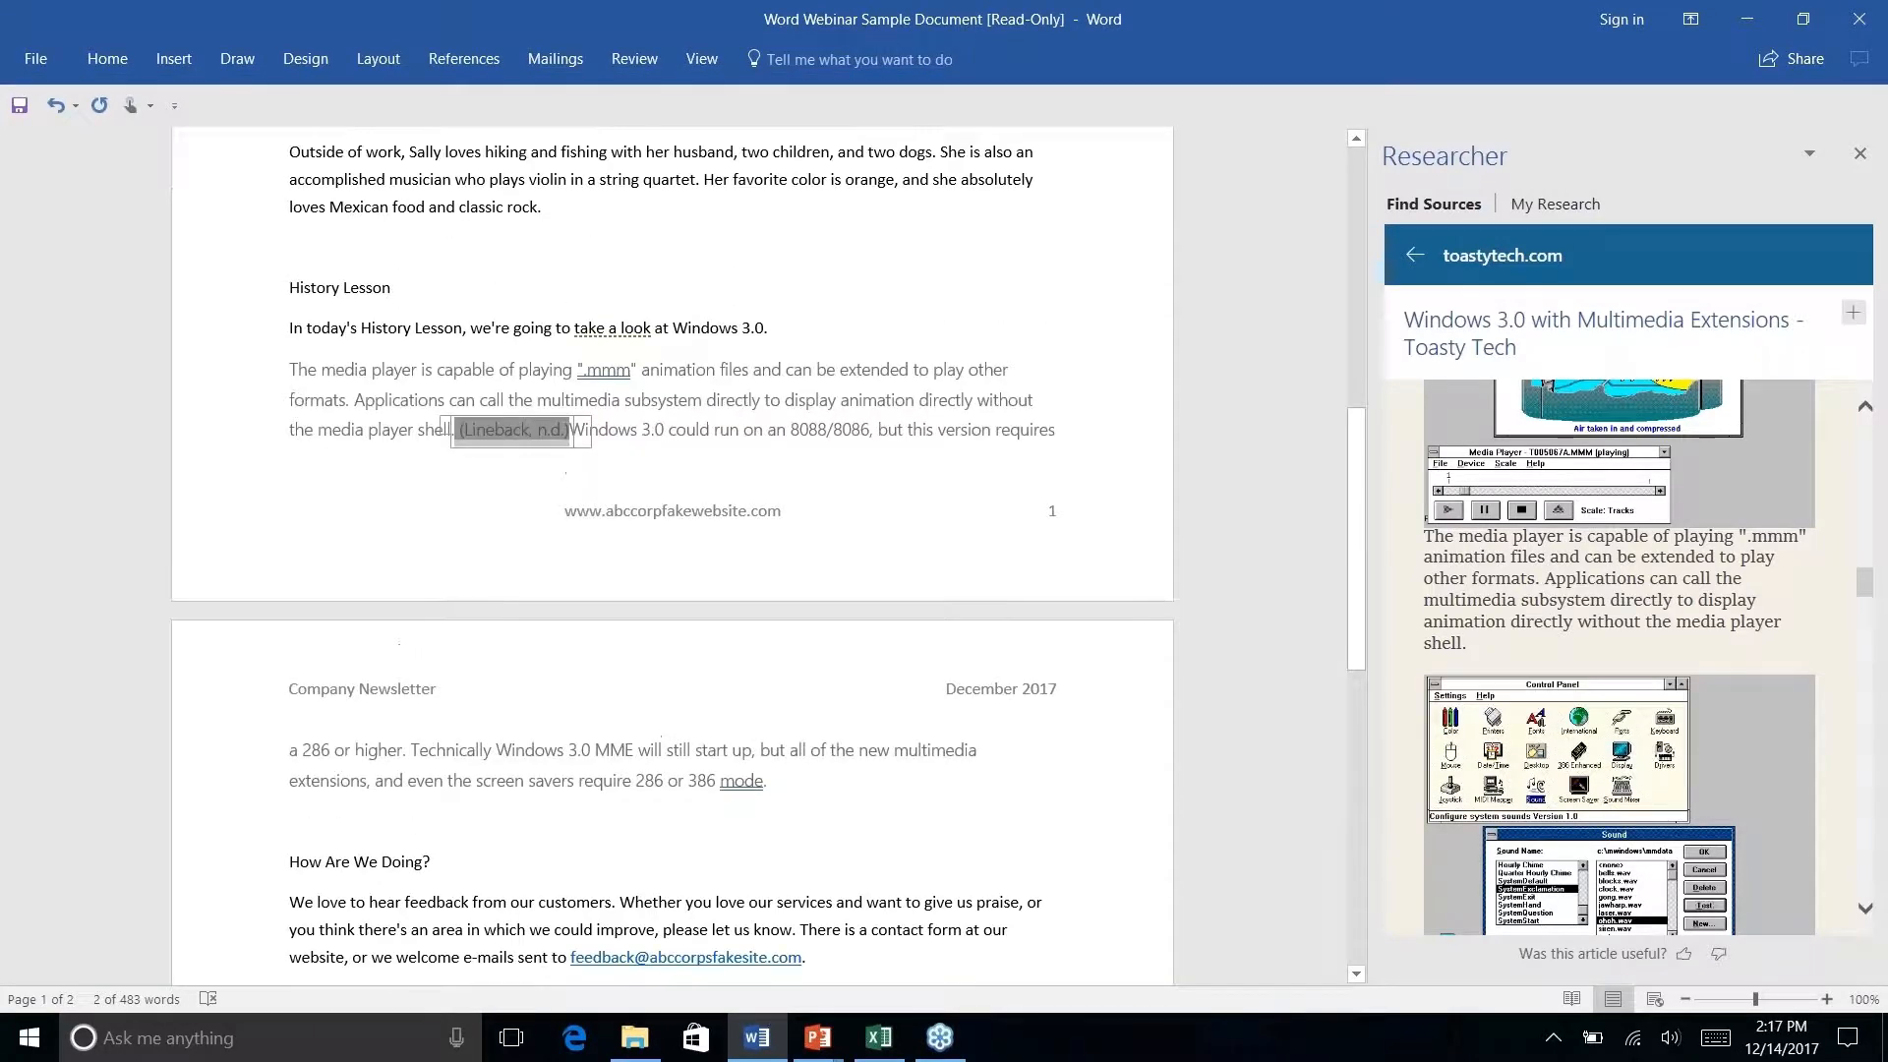
pyautogui.click(858, 370)
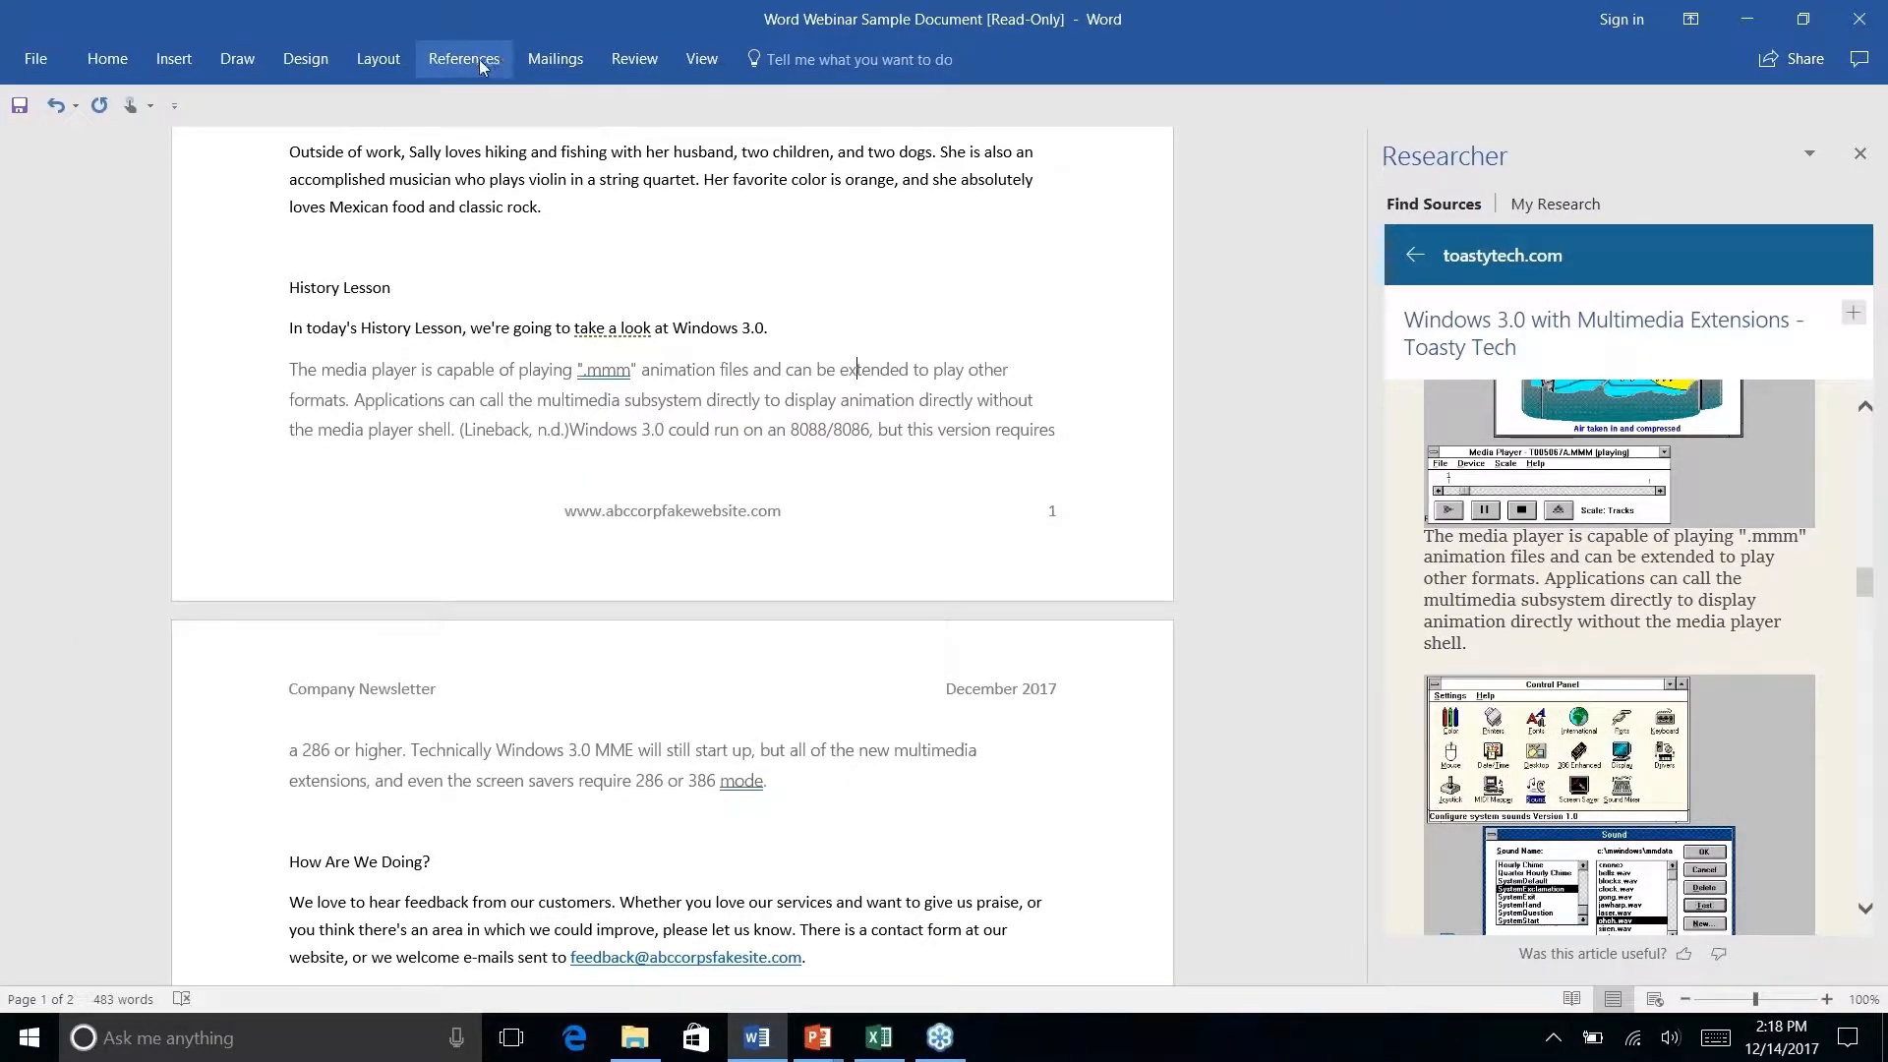
# Insert a built-in References bibliography after the History Lesson paragraph that ends with "286 or 386 mode".
pyautogui.click(449, 61)
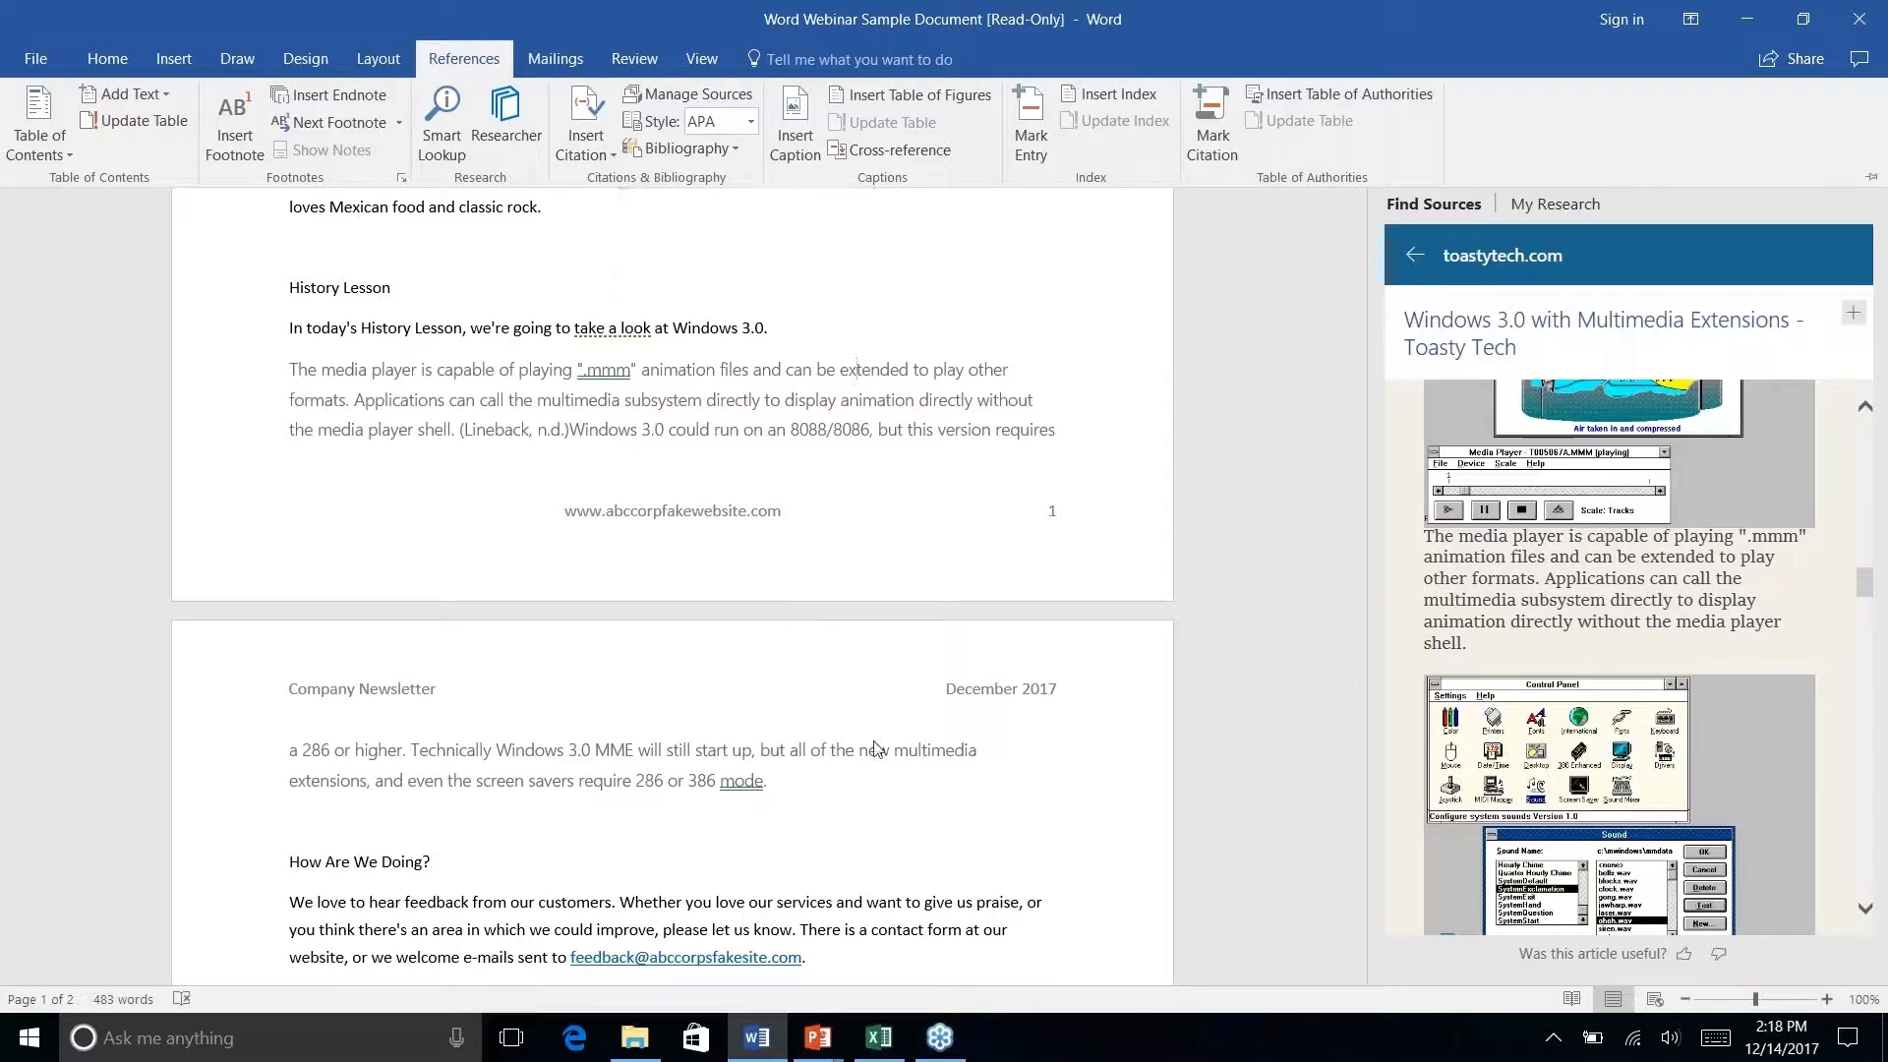
pyautogui.click(821, 797)
pyautogui.rightClick(773, 783)
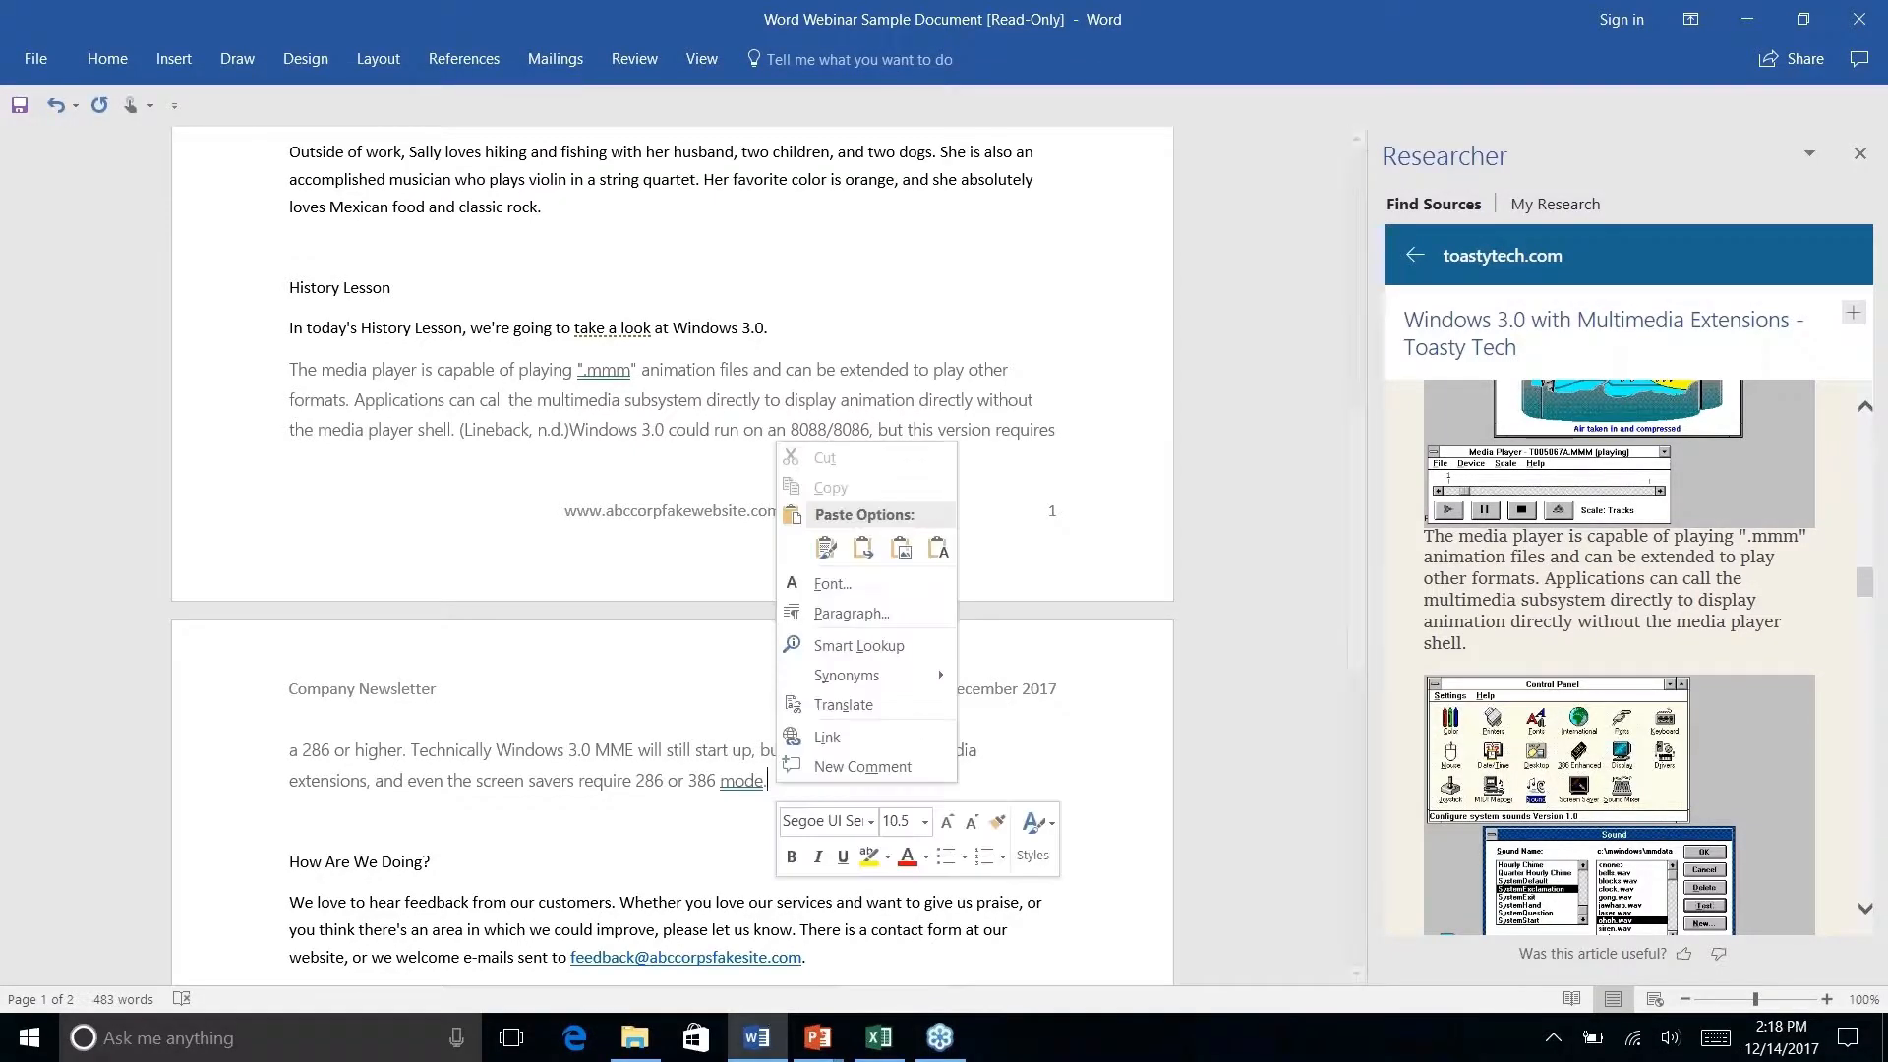
pyautogui.press('Escape')
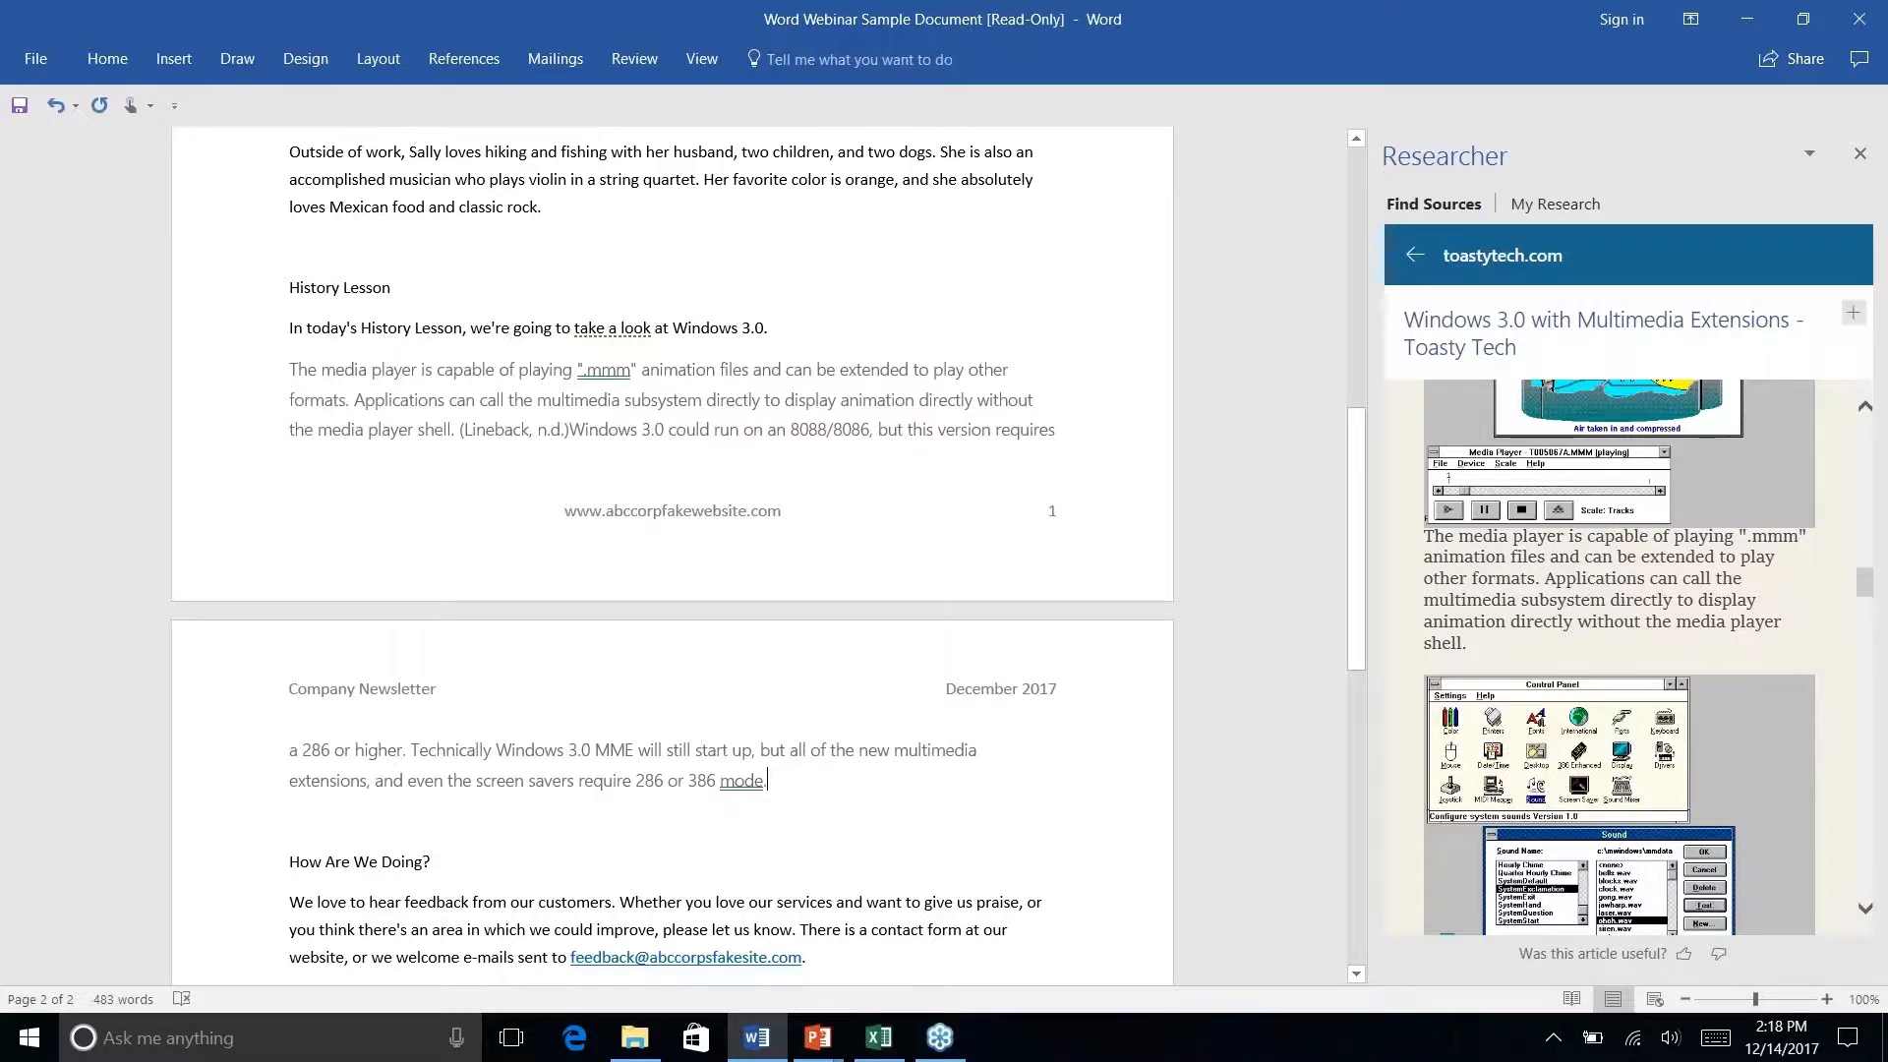
pyautogui.click(478, 61)
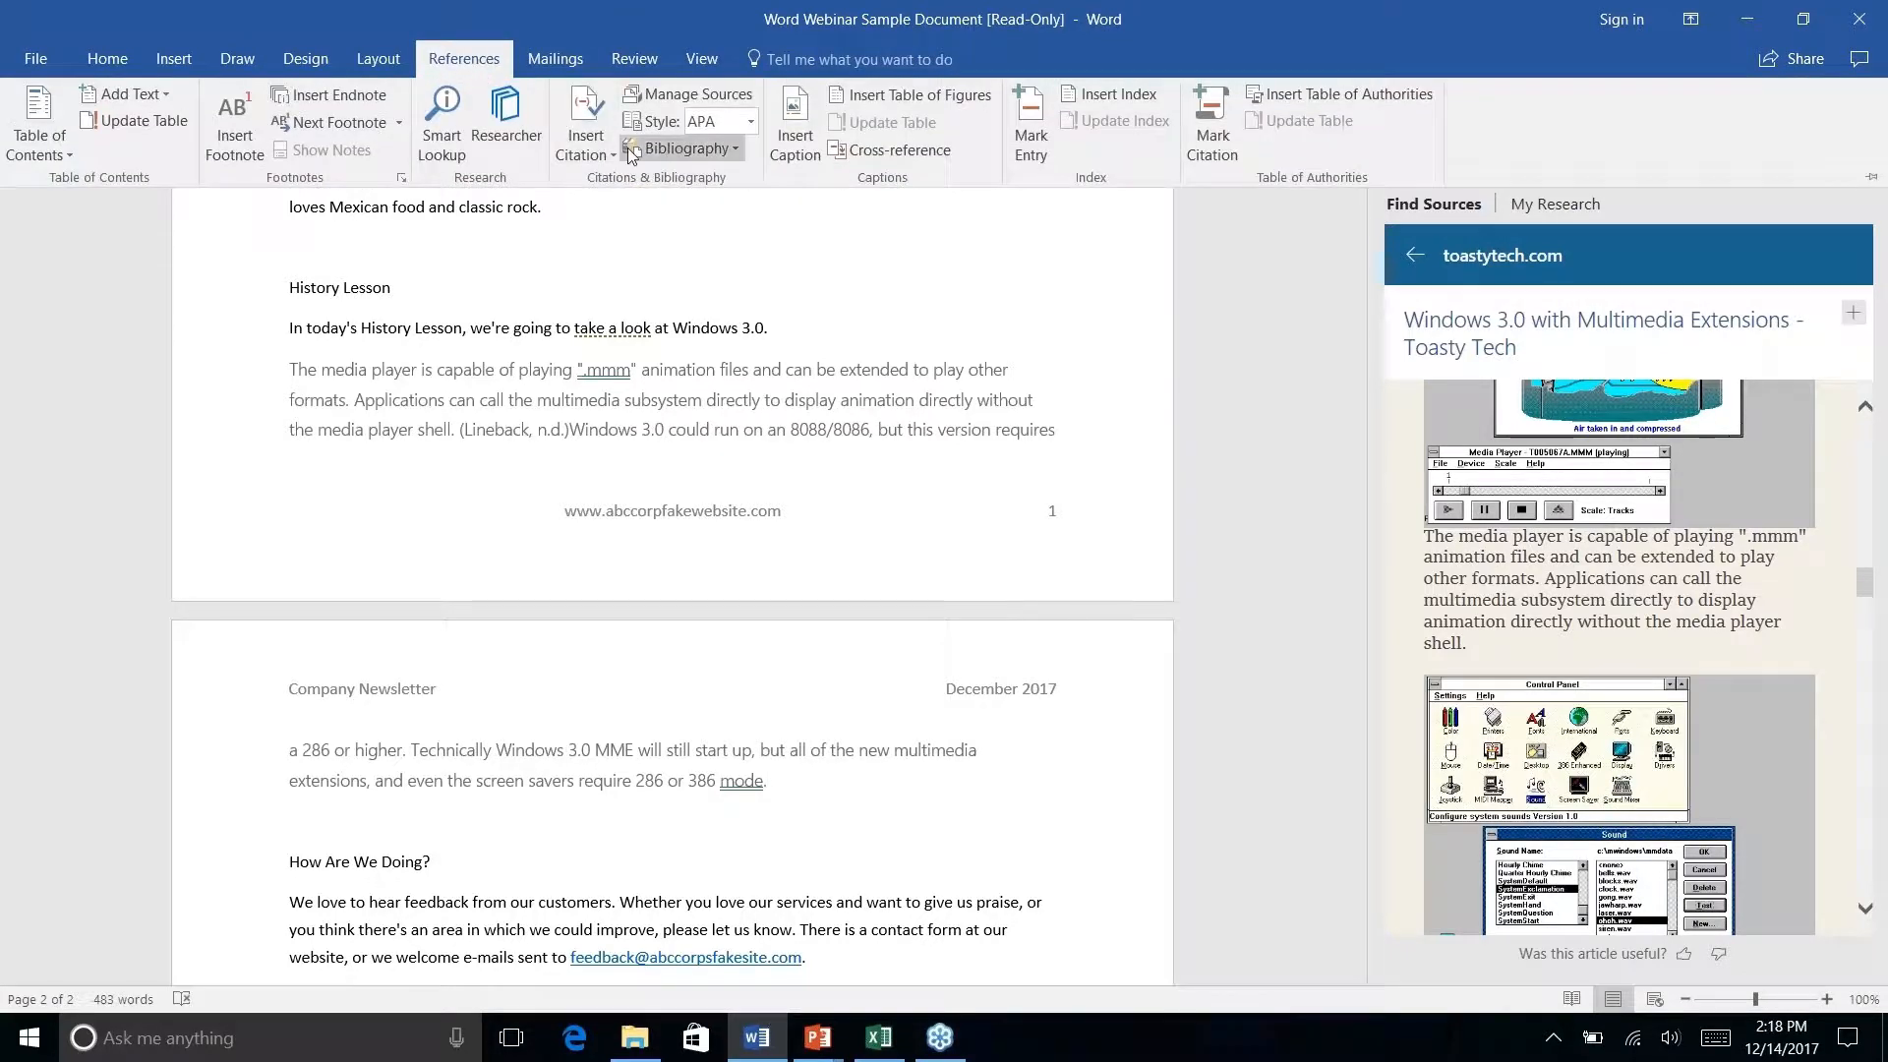
pyautogui.click(734, 147)
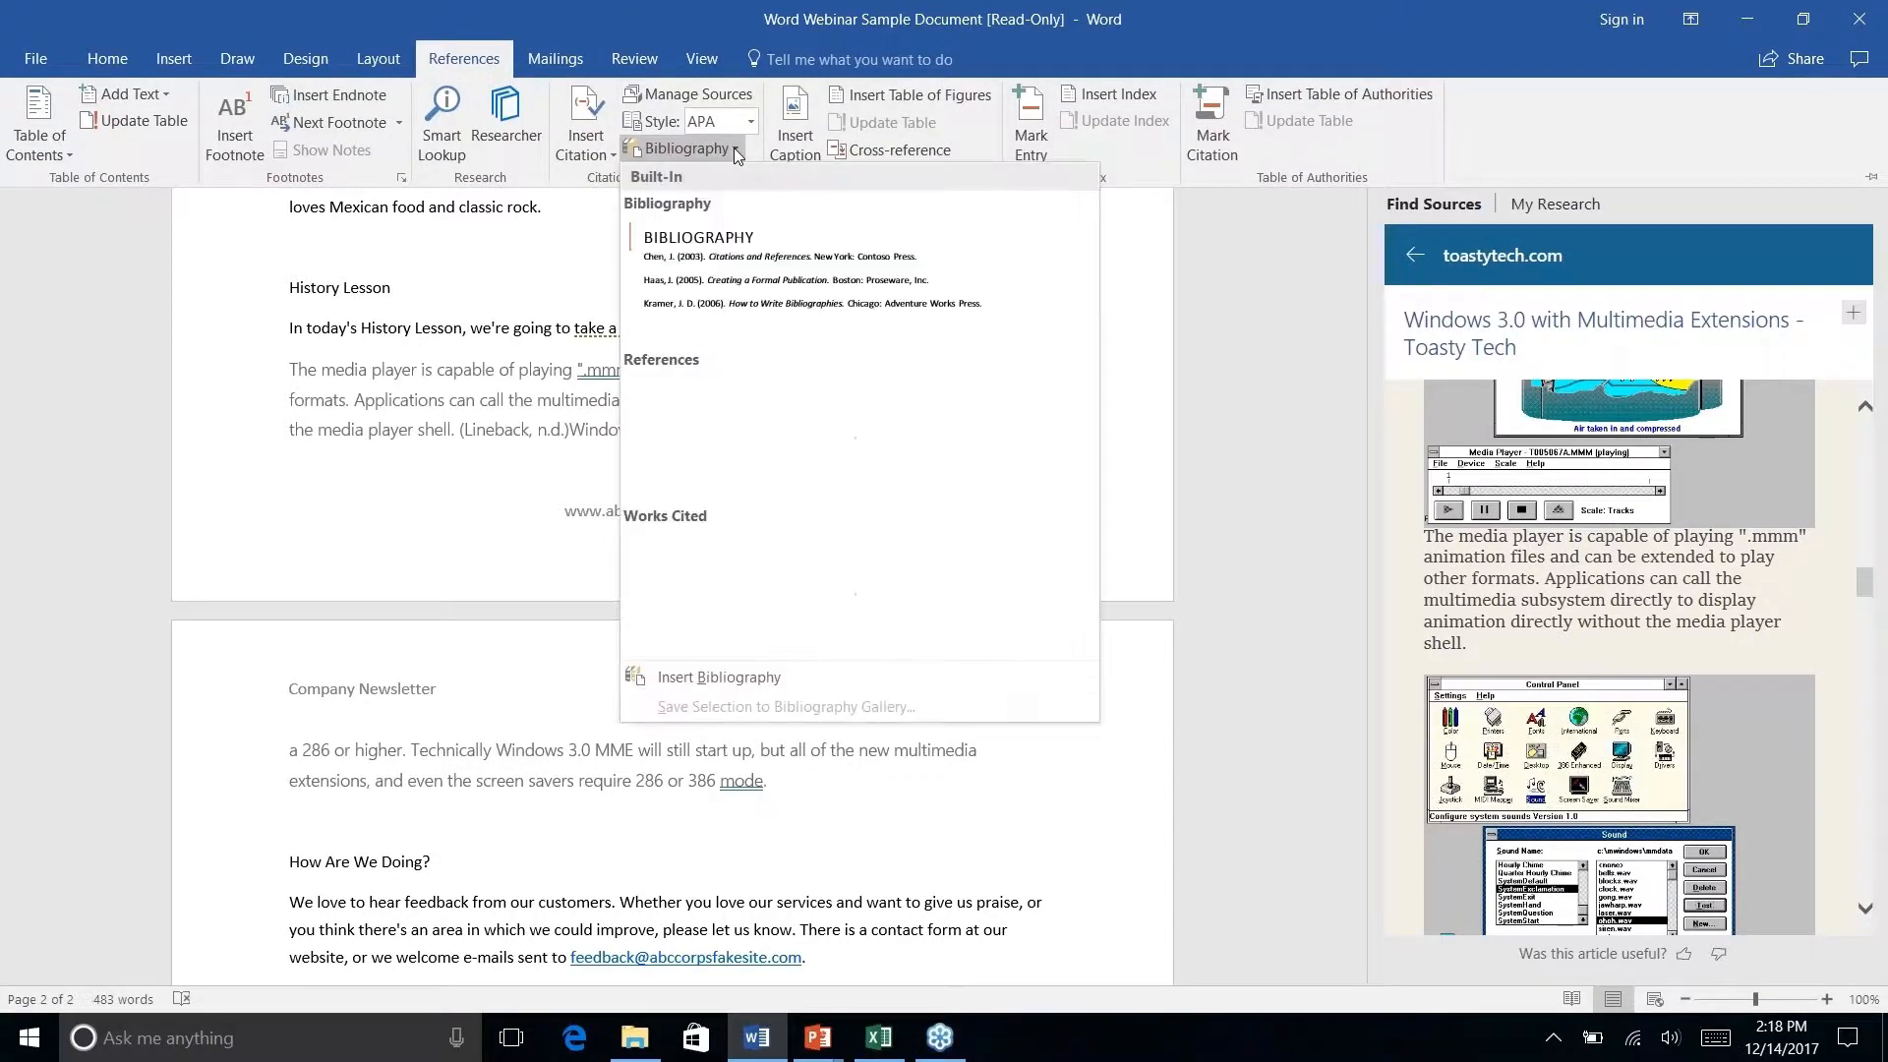
pyautogui.click(733, 445)
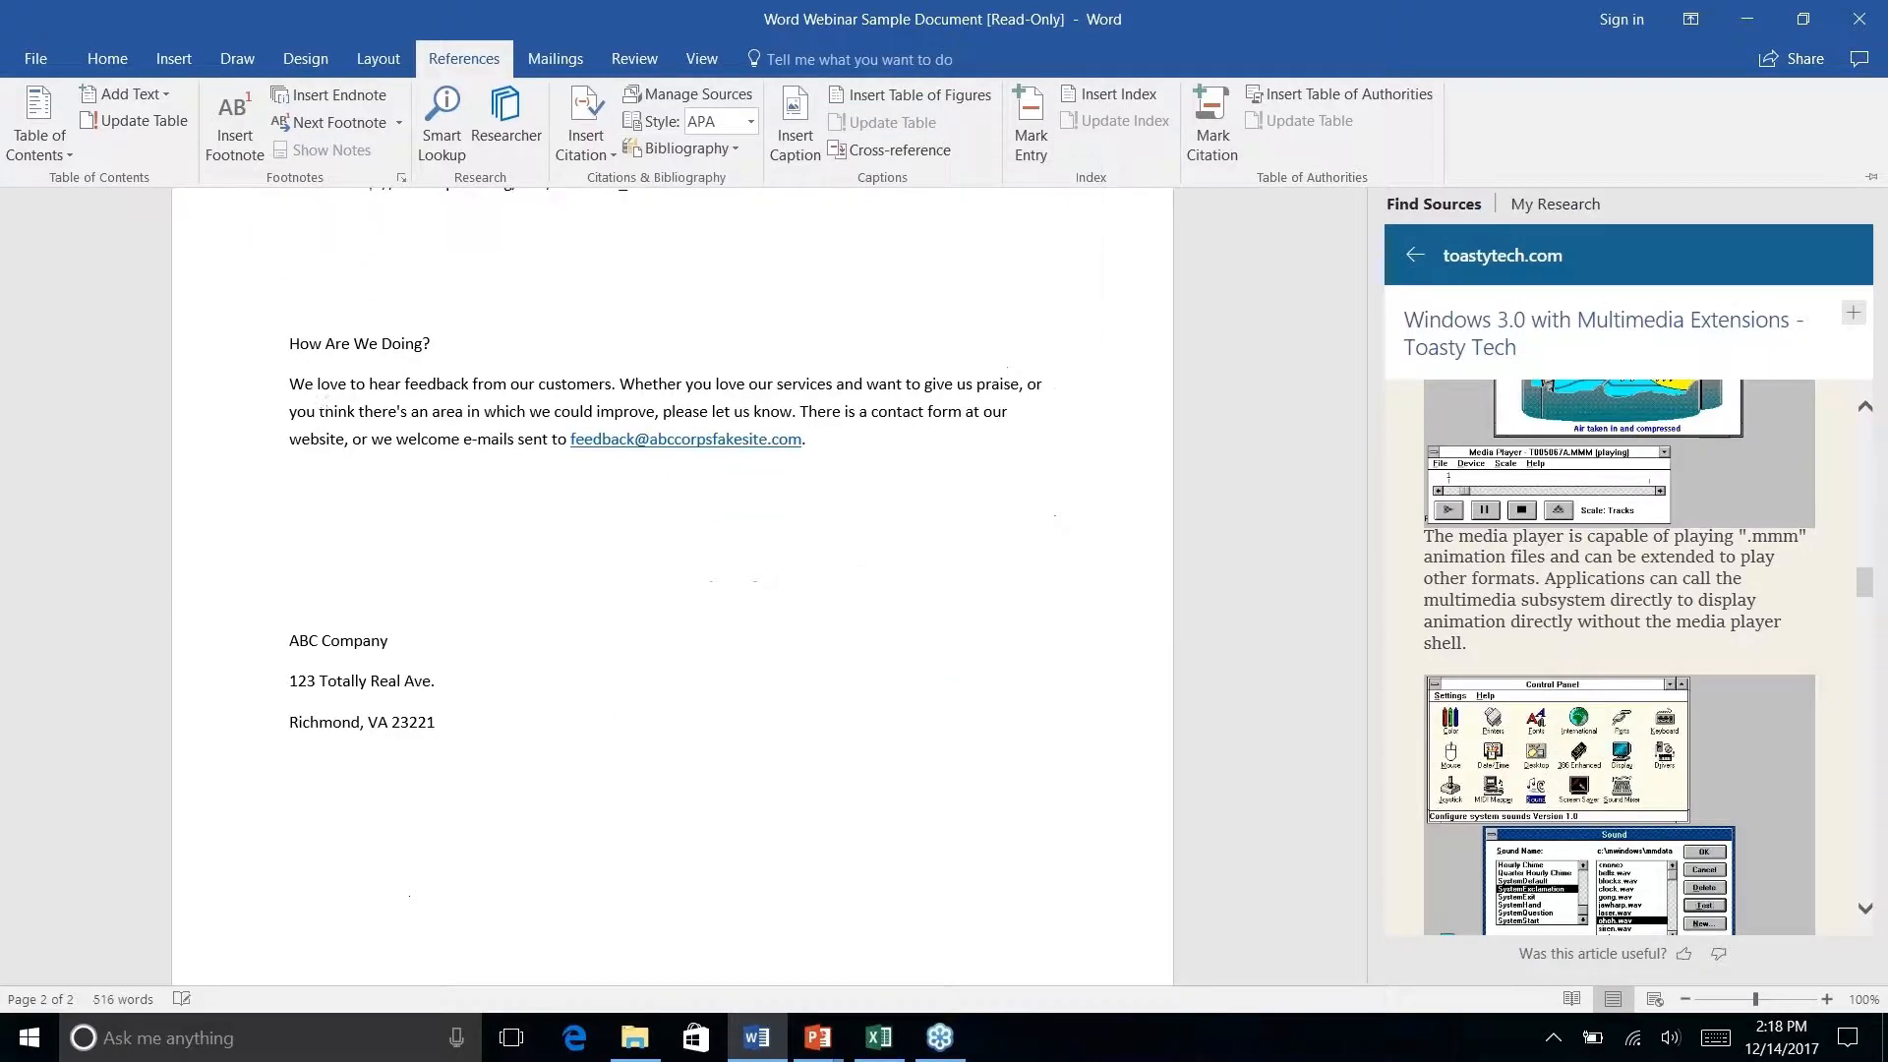
pyautogui.scroll(-2, 673, 590)
pyautogui.scroll(7, 673, 590)
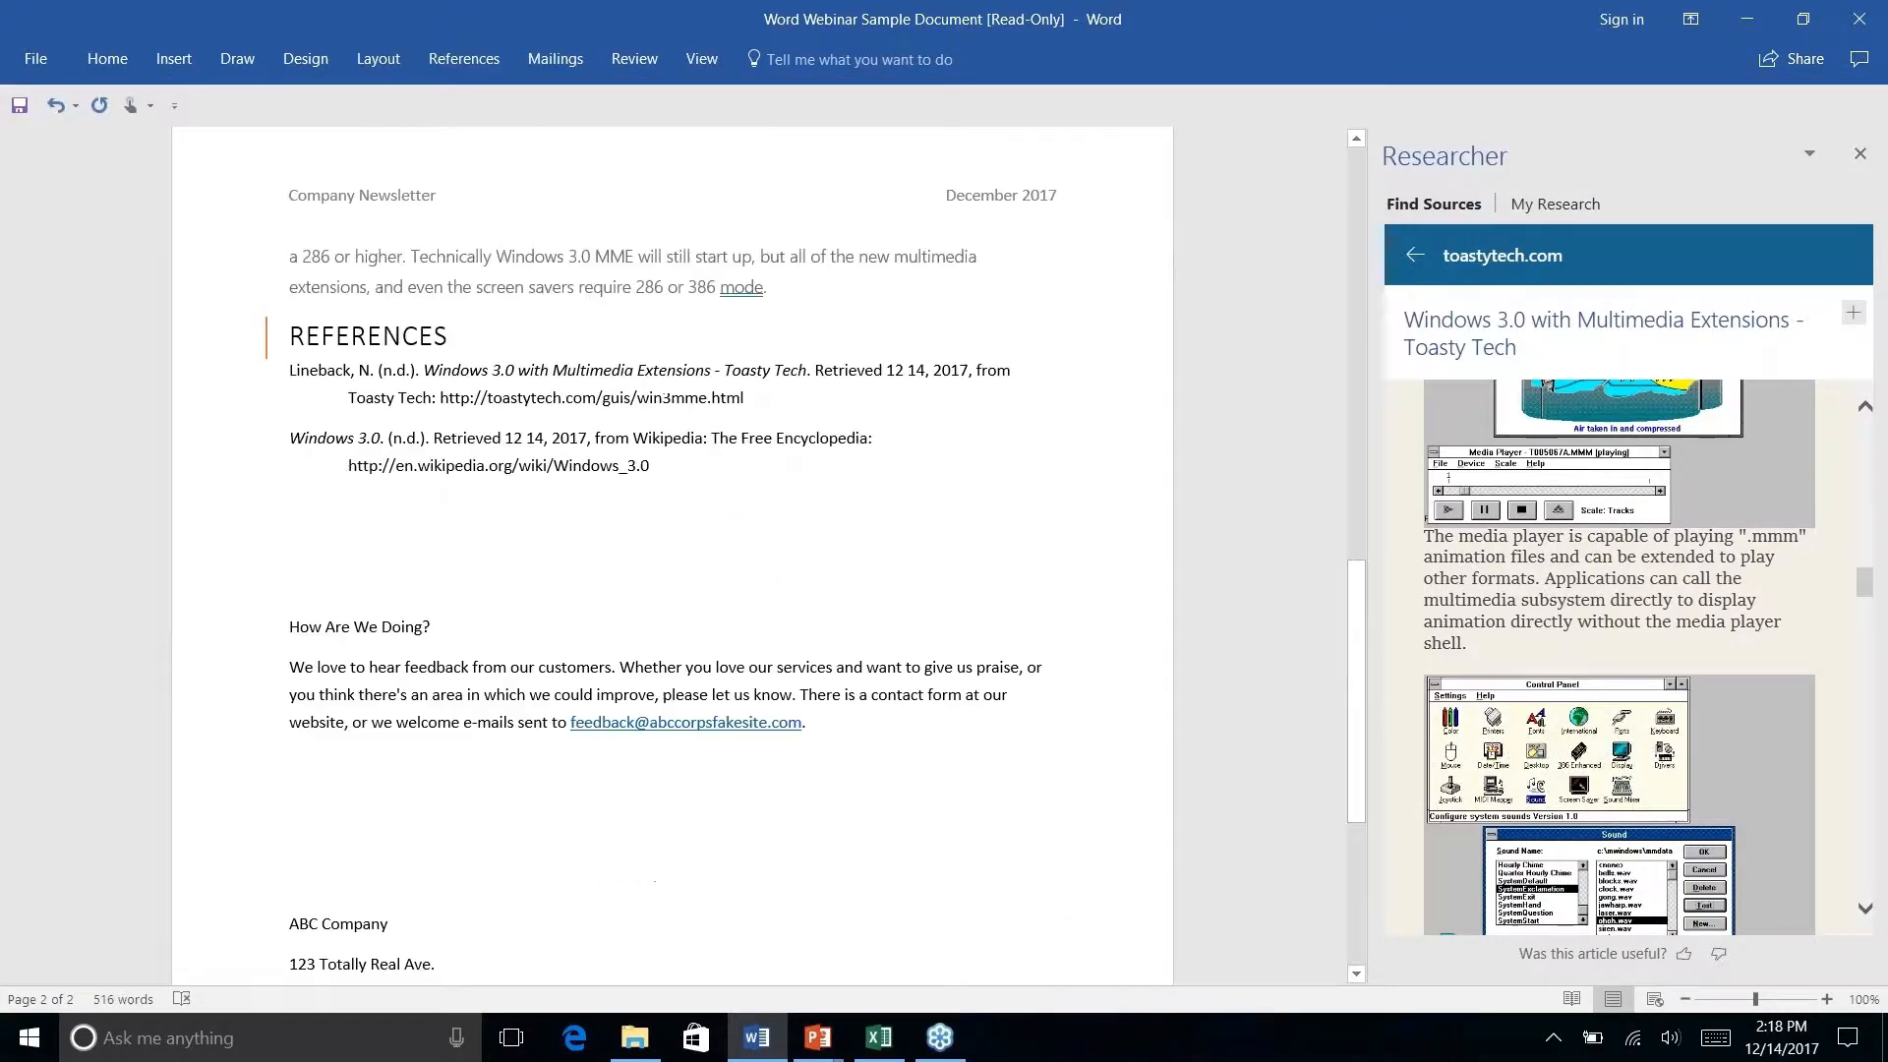
pyautogui.scroll(3, 672, 550)
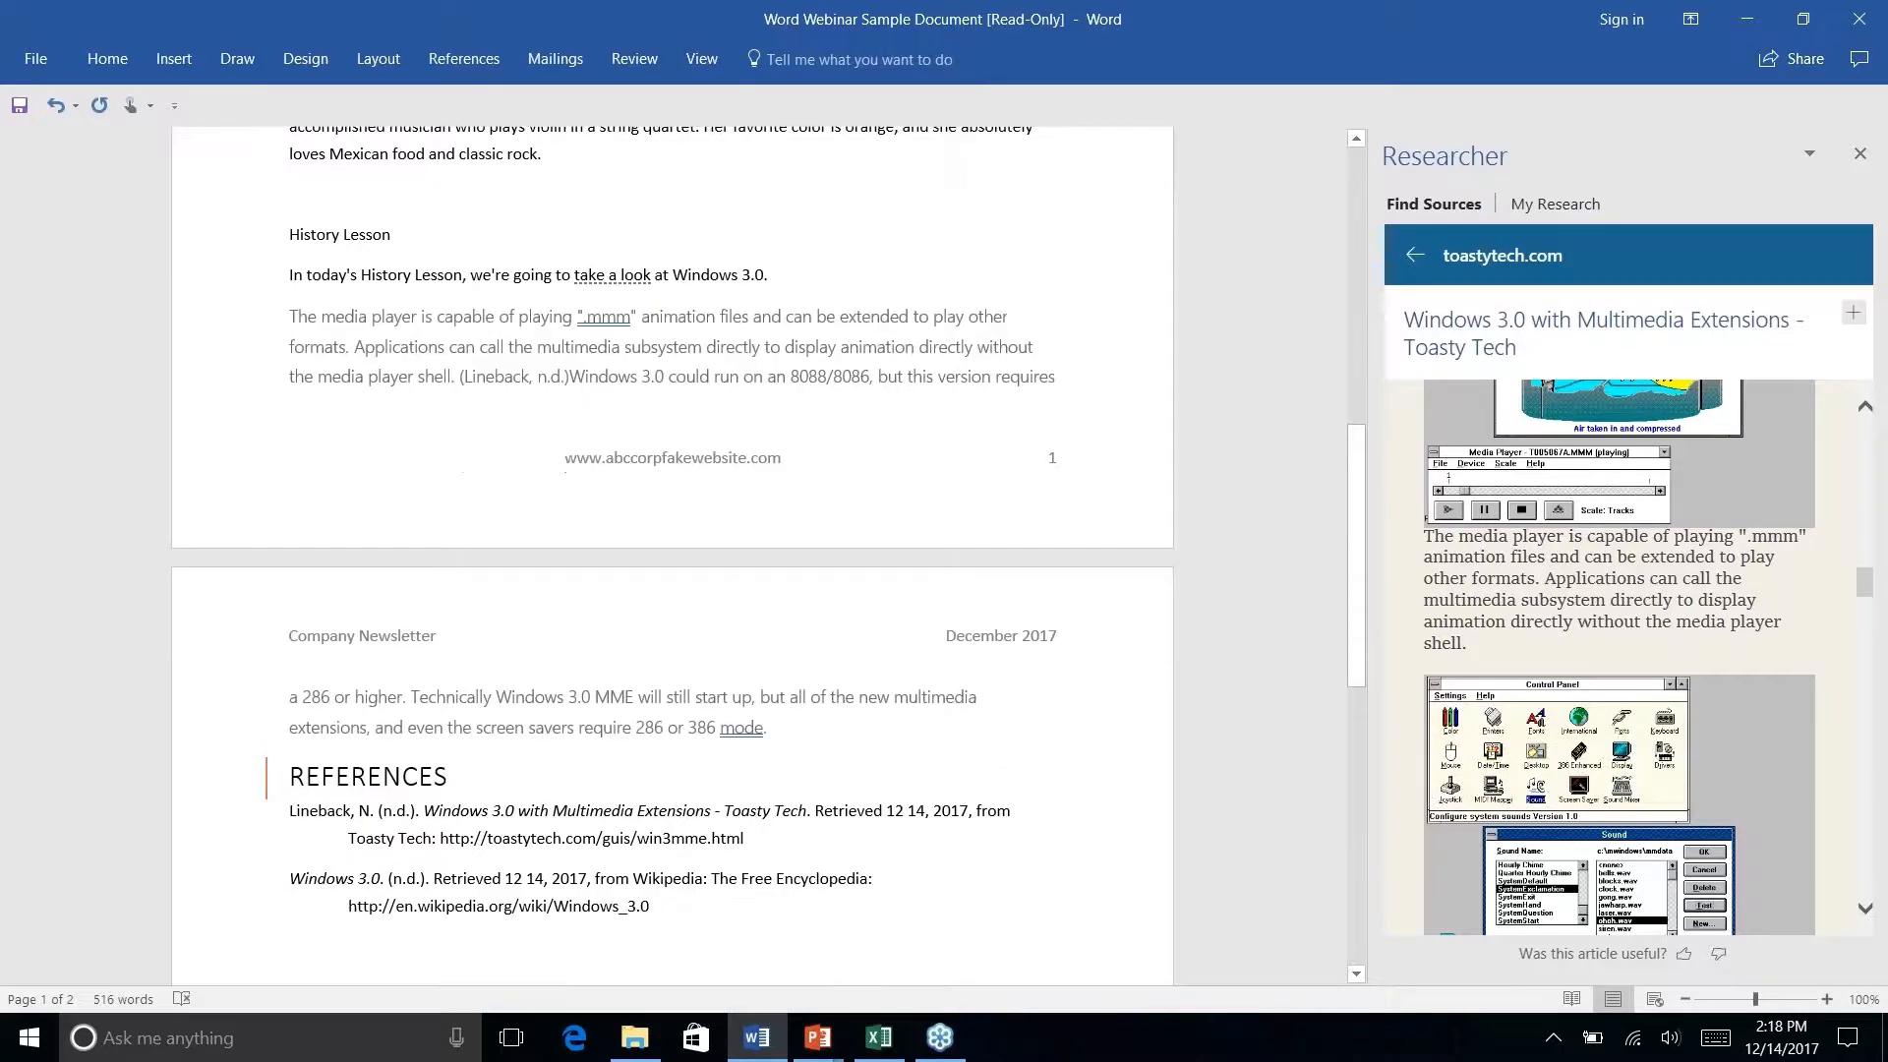
# Examine the in-text citation in the History Lesson section and compare it with the entries in the References list.
pyautogui.click(548, 372)
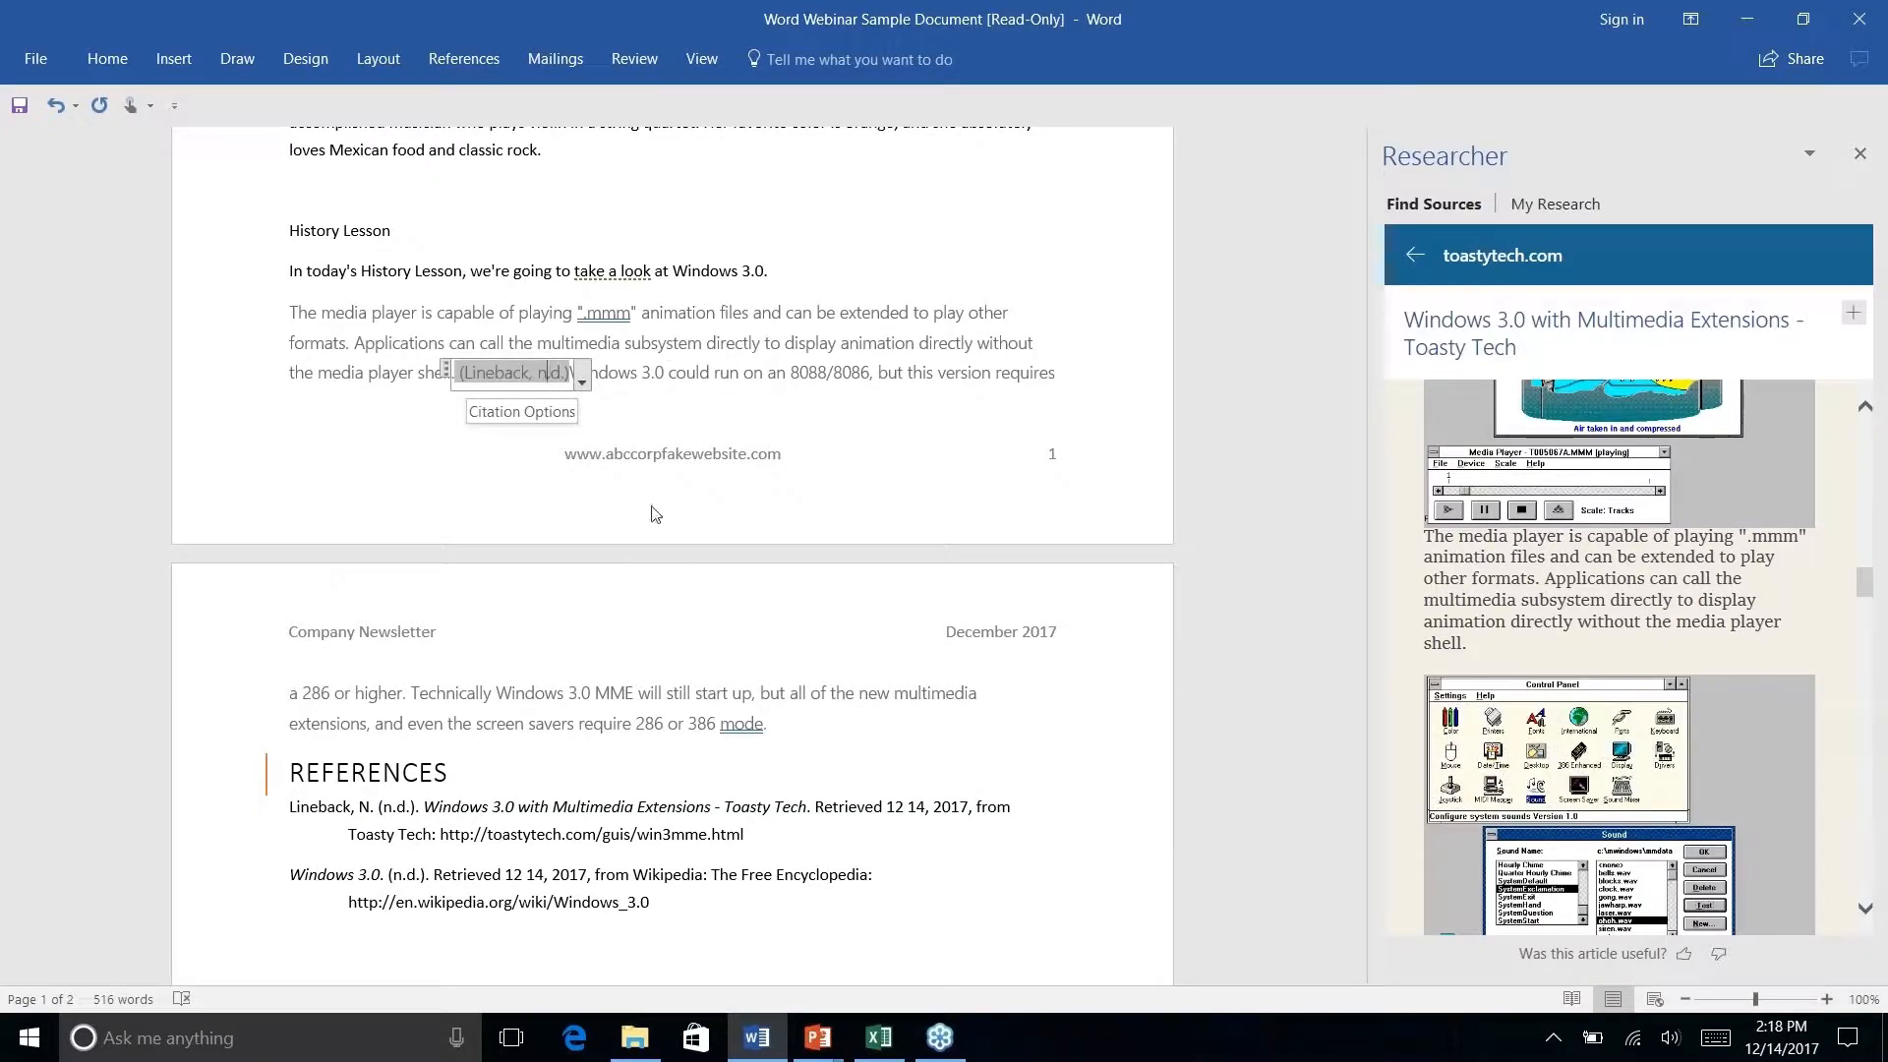
pyautogui.rightClick(692, 685)
pyautogui.press('Escape')
pyautogui.rightClick(692, 685)
pyautogui.press('Escape')
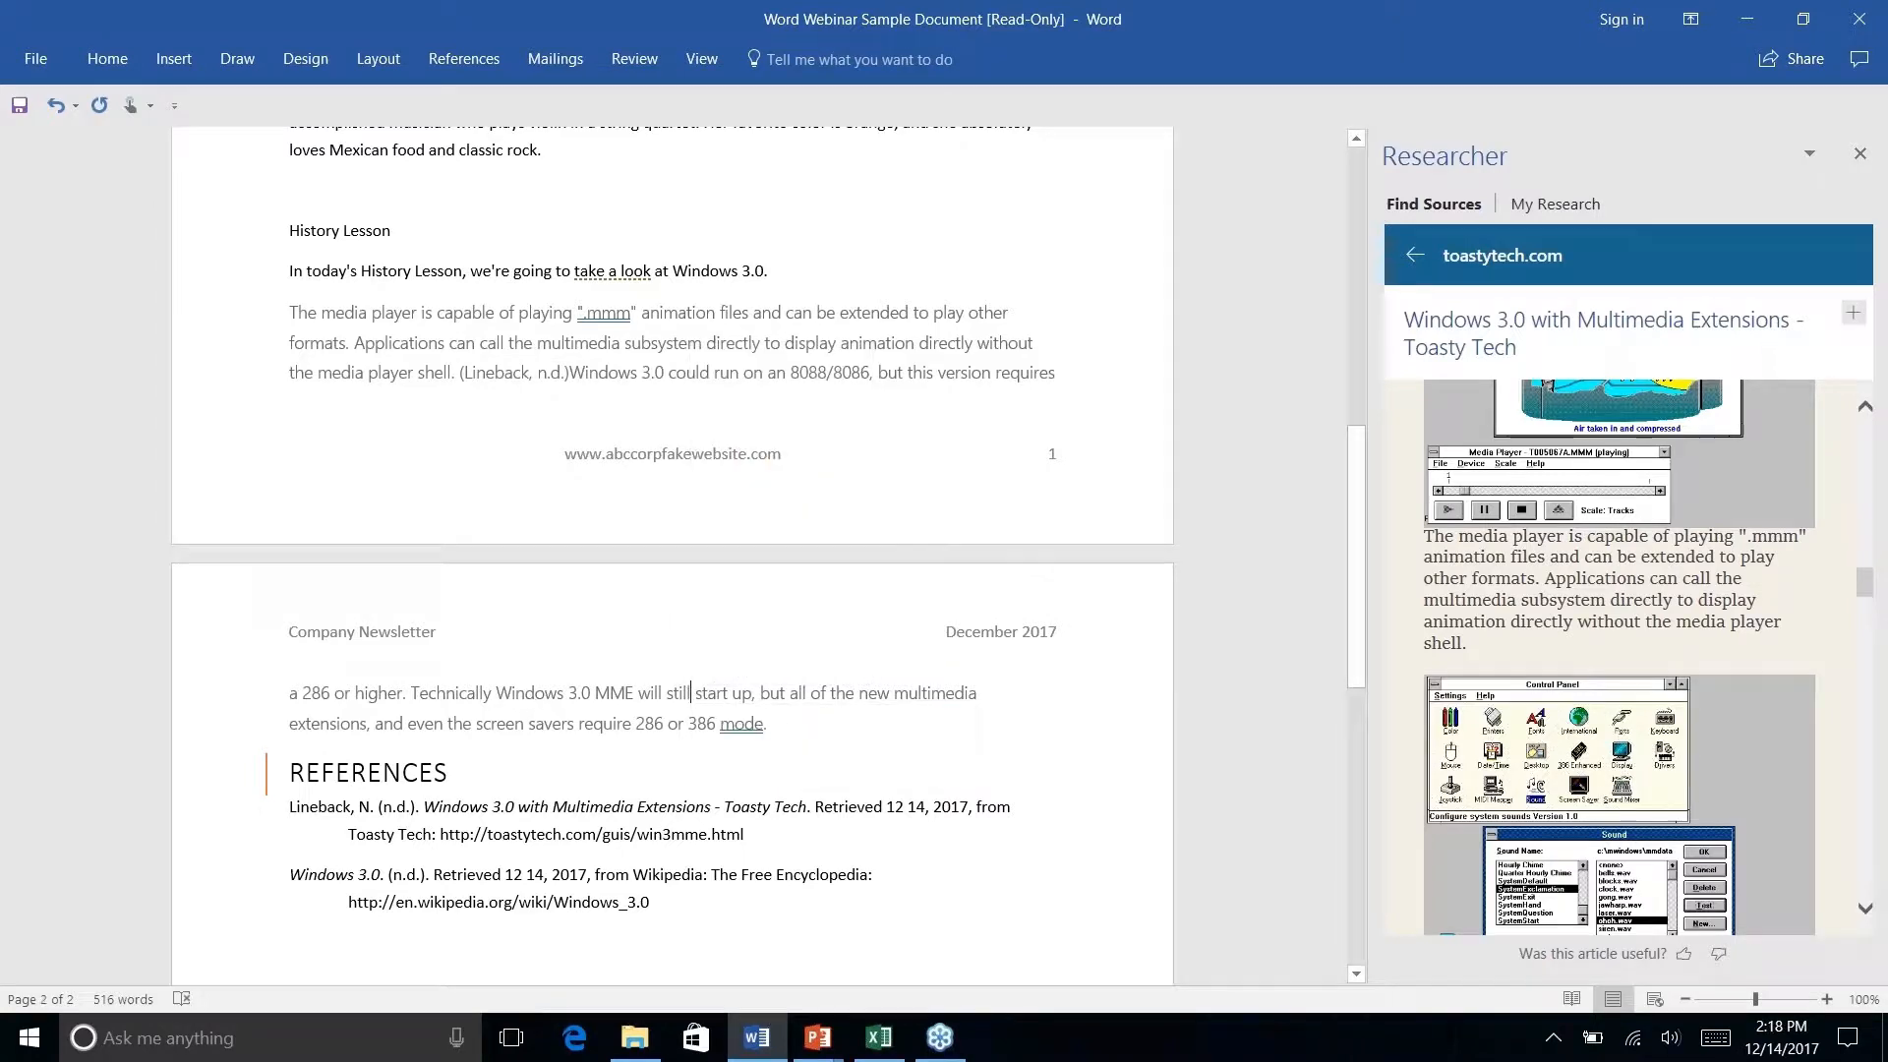
pyautogui.scroll(-3, 670, 625)
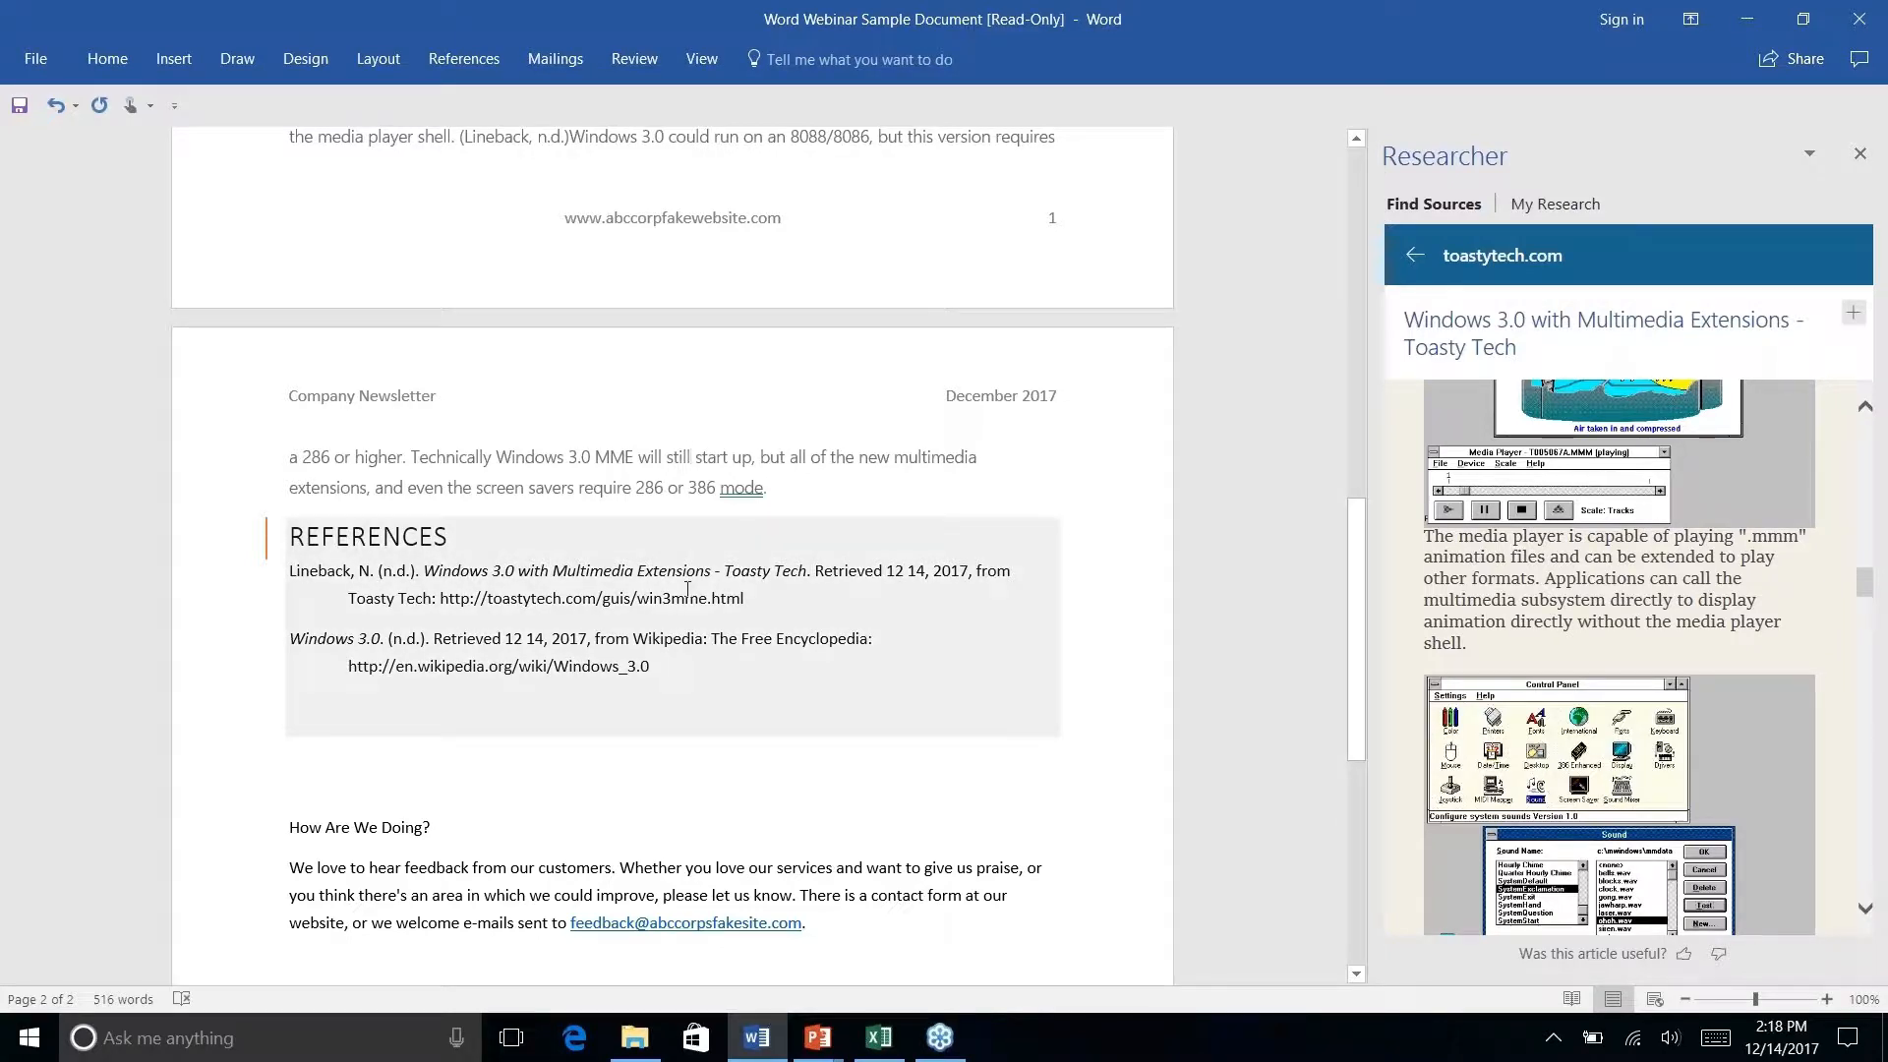
pyautogui.scroll(-1, 690, 596)
pyautogui.scroll(-3, 673, 551)
pyautogui.scroll(6, 672, 550)
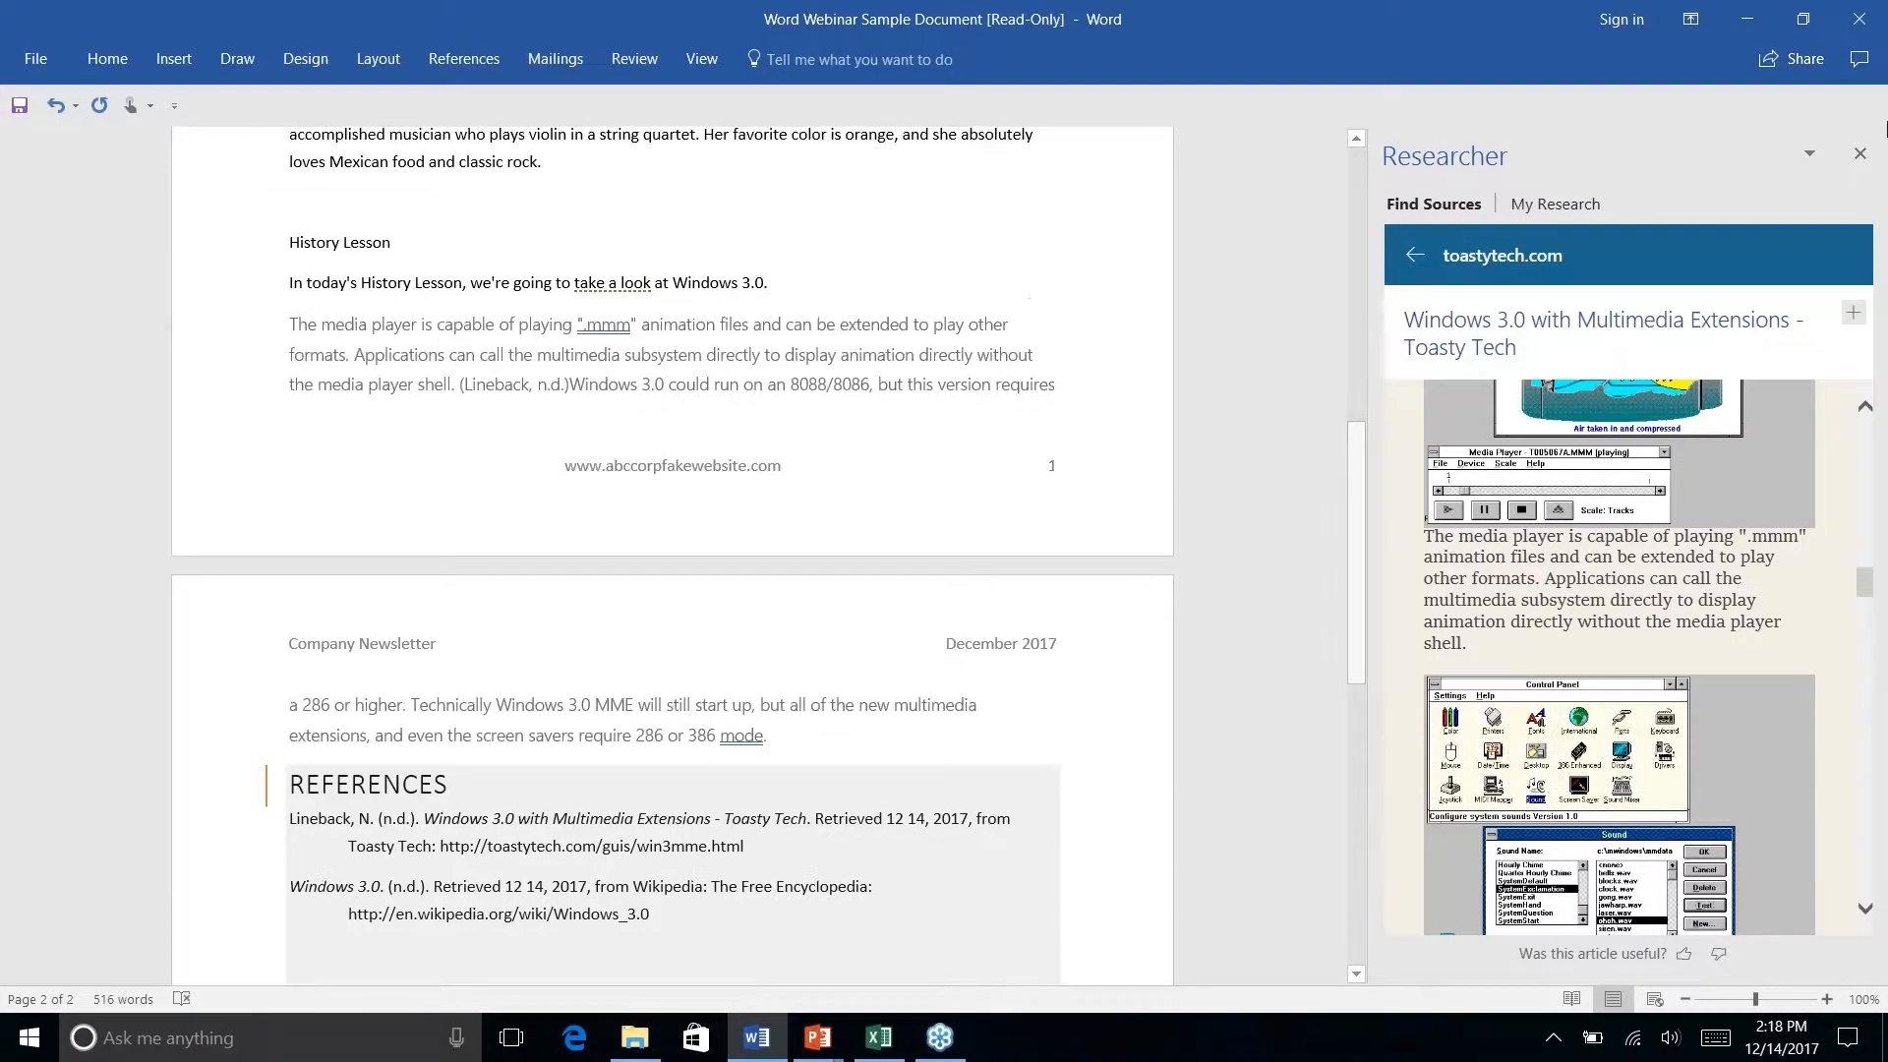
# Close and reopen the Researcher pane, view its My Research section, and close the pane again.
pyautogui.click(1860, 155)
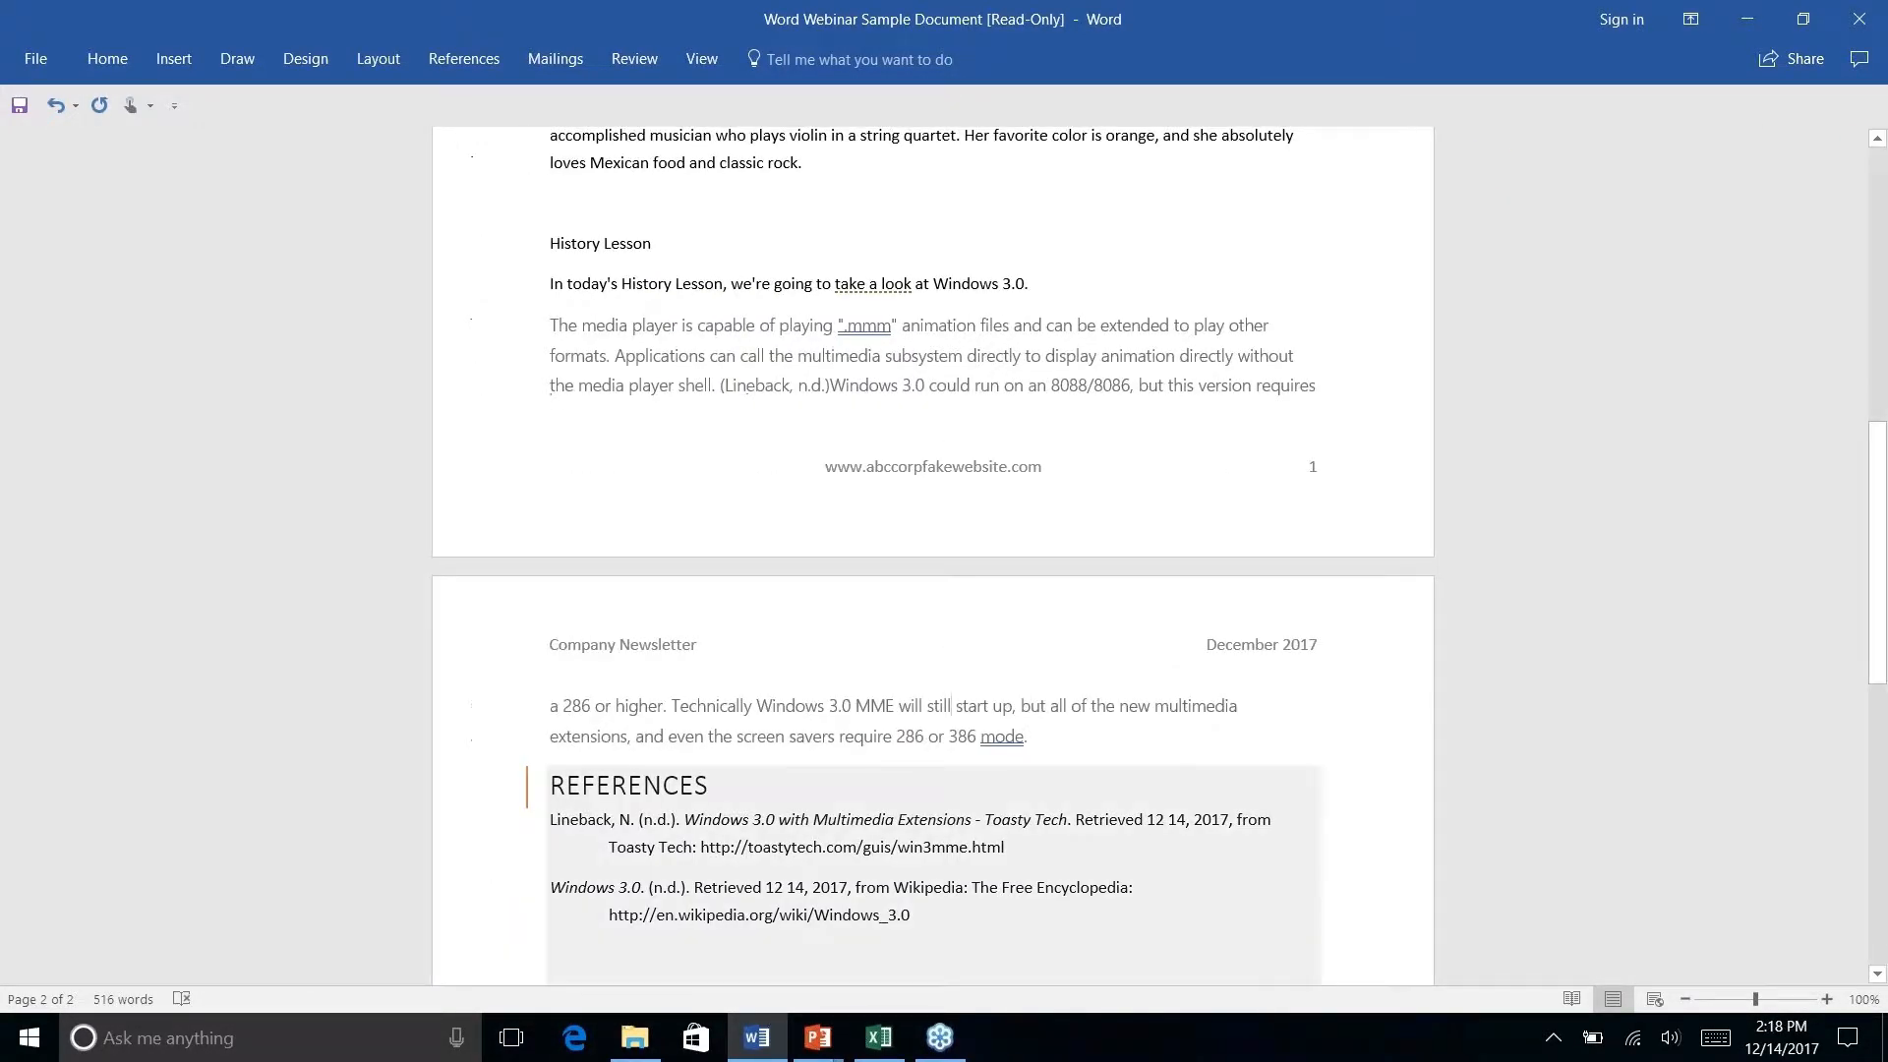
pyautogui.click(491, 61)
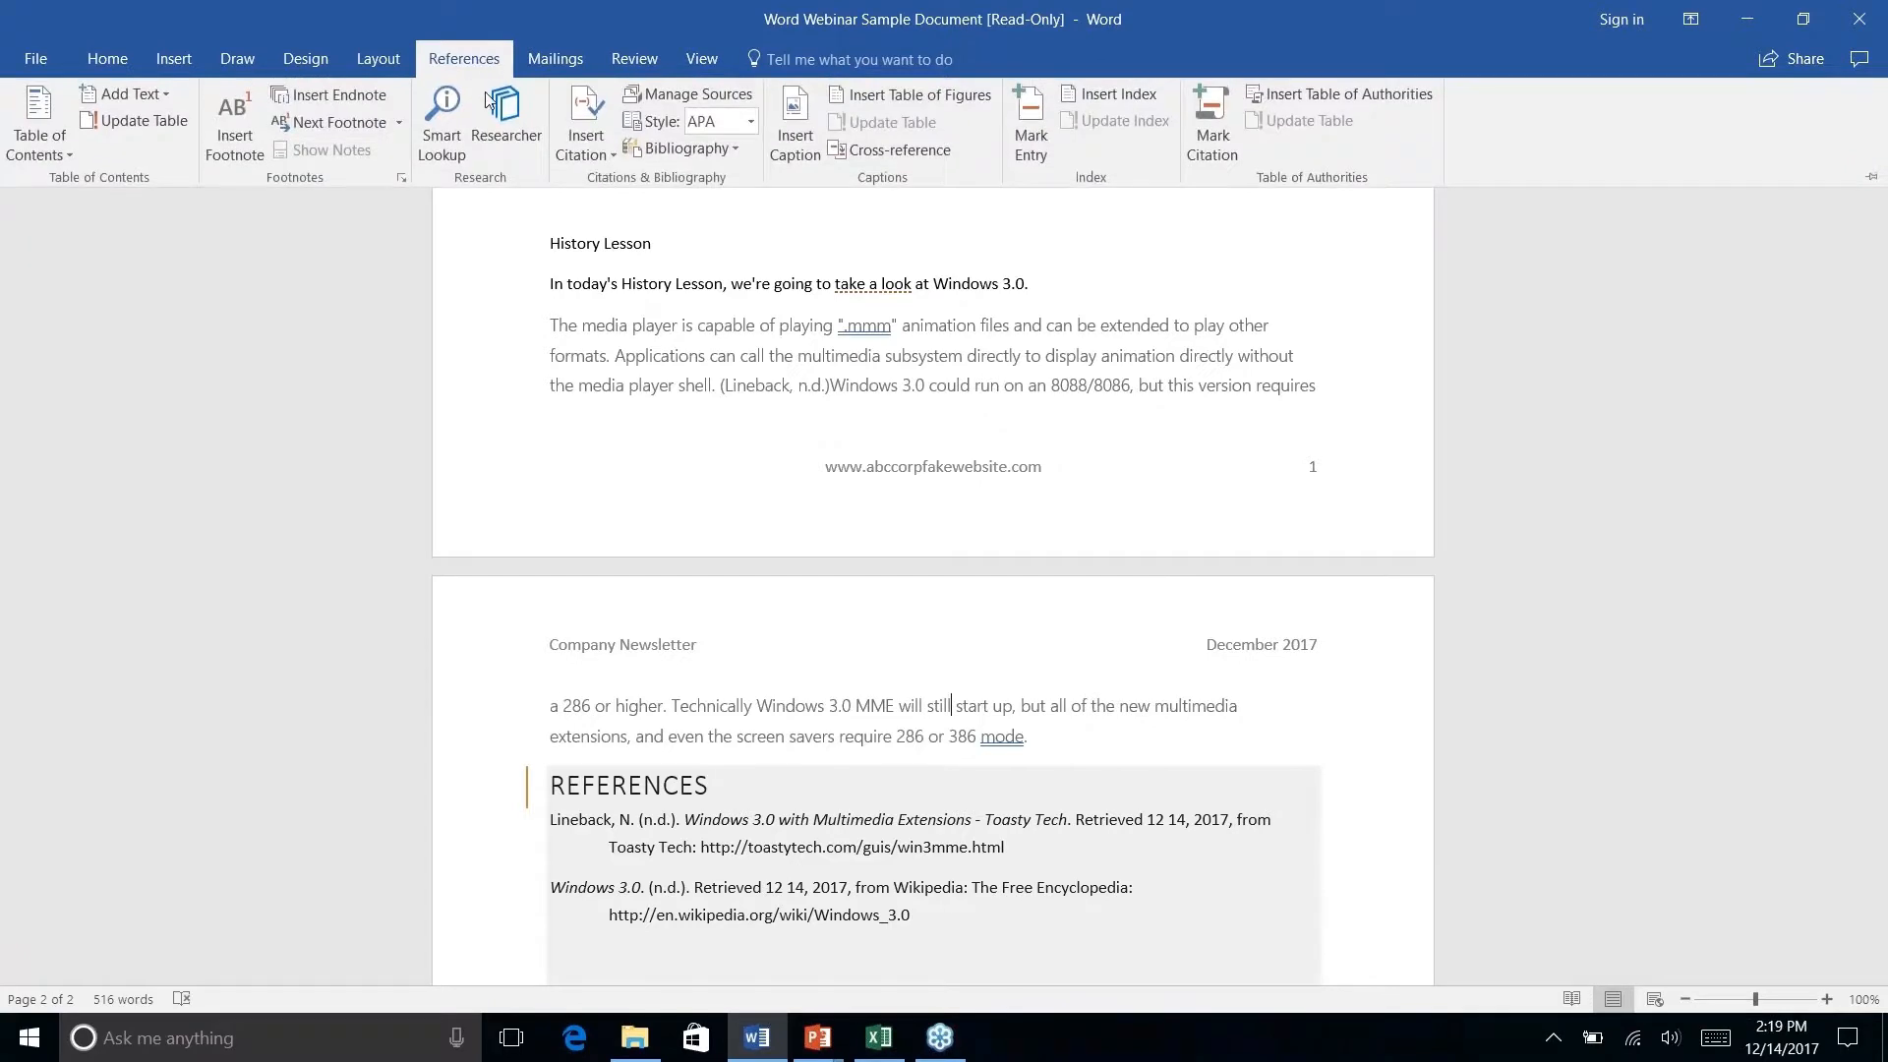
pyautogui.click(497, 135)
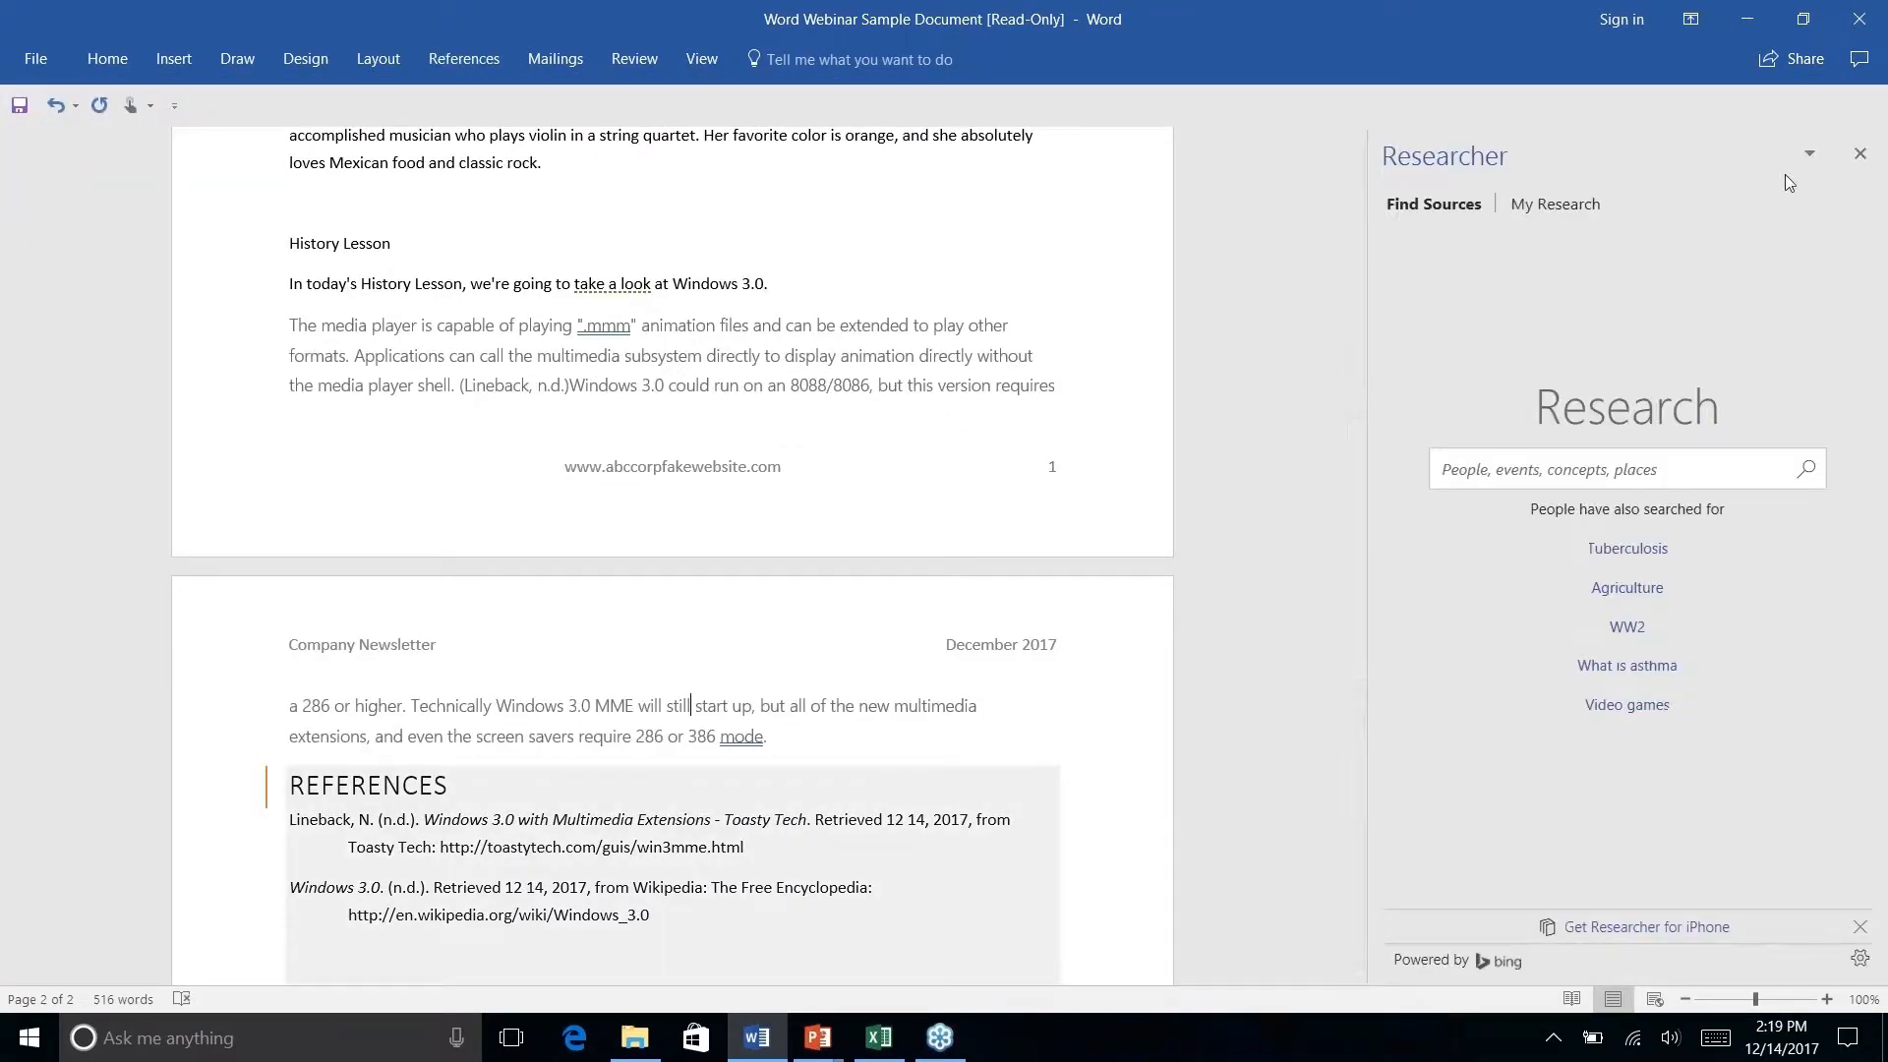
pyautogui.click(1536, 209)
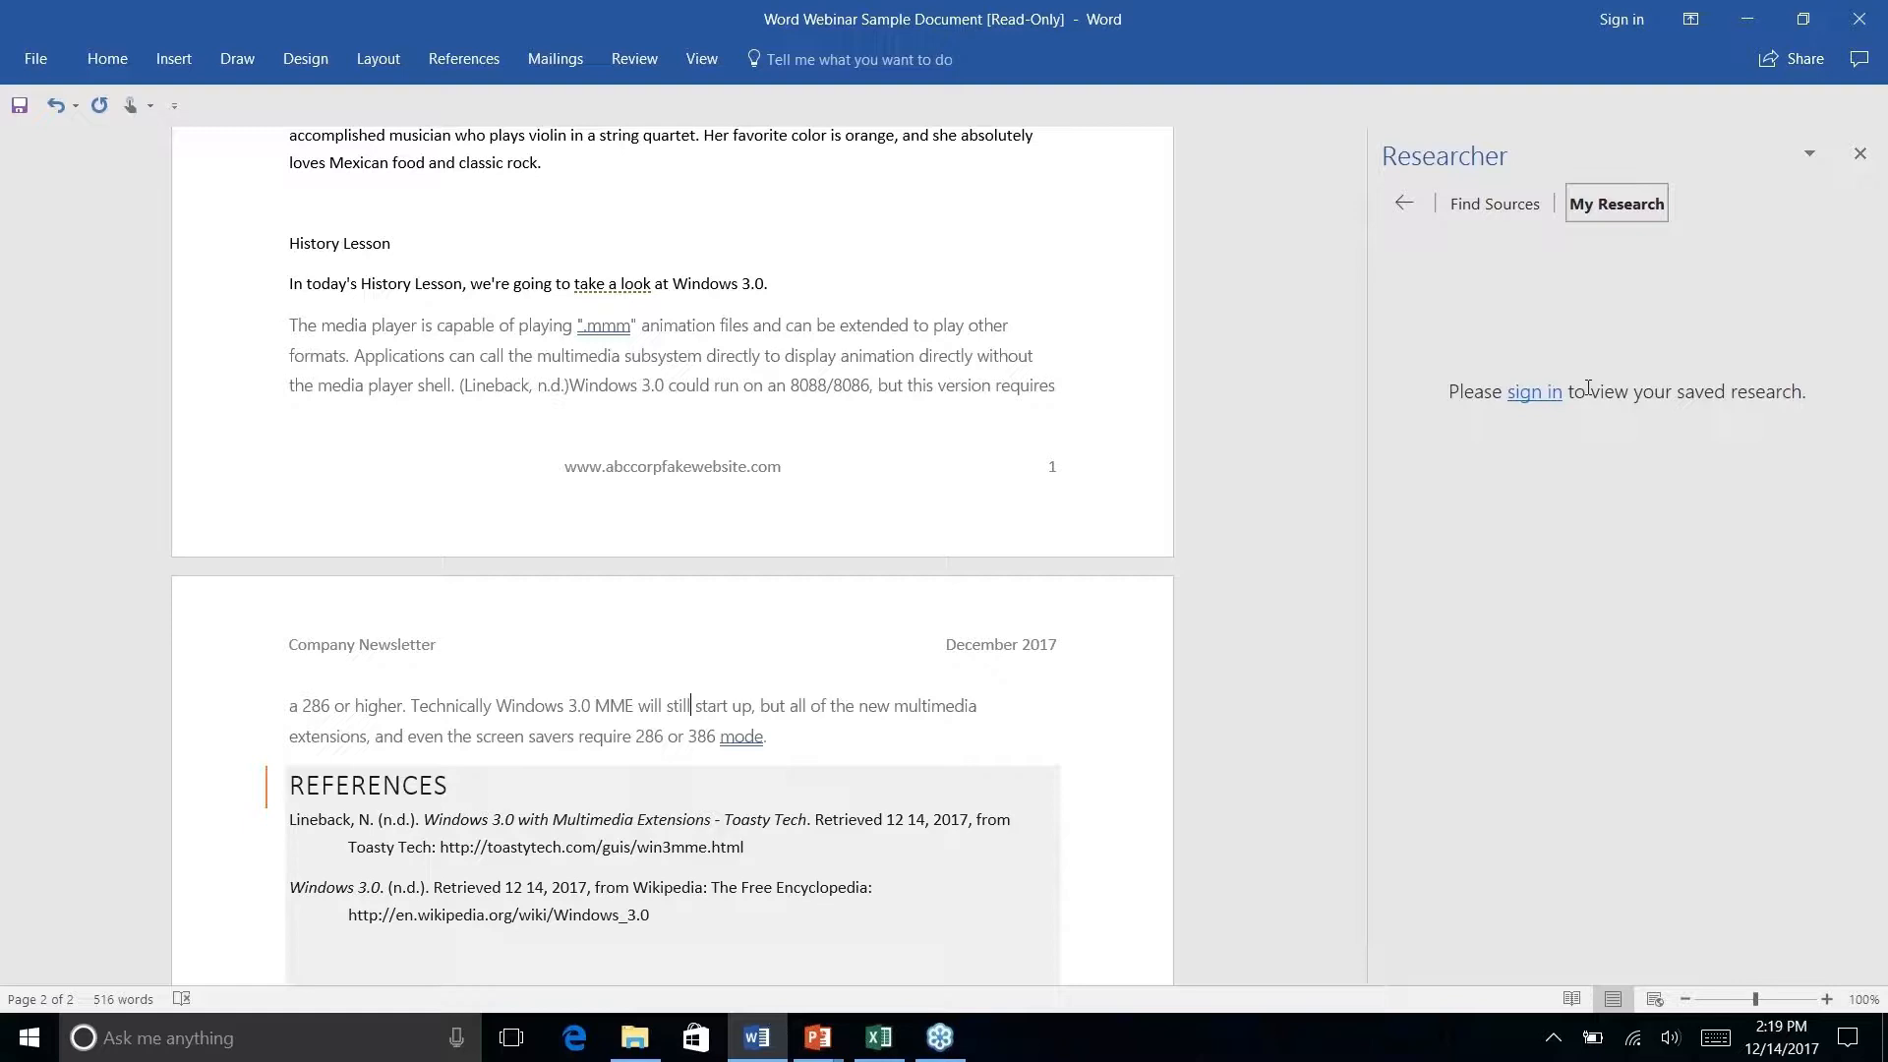
pyautogui.click(1859, 155)
pyautogui.scroll(-4, 932, 550)
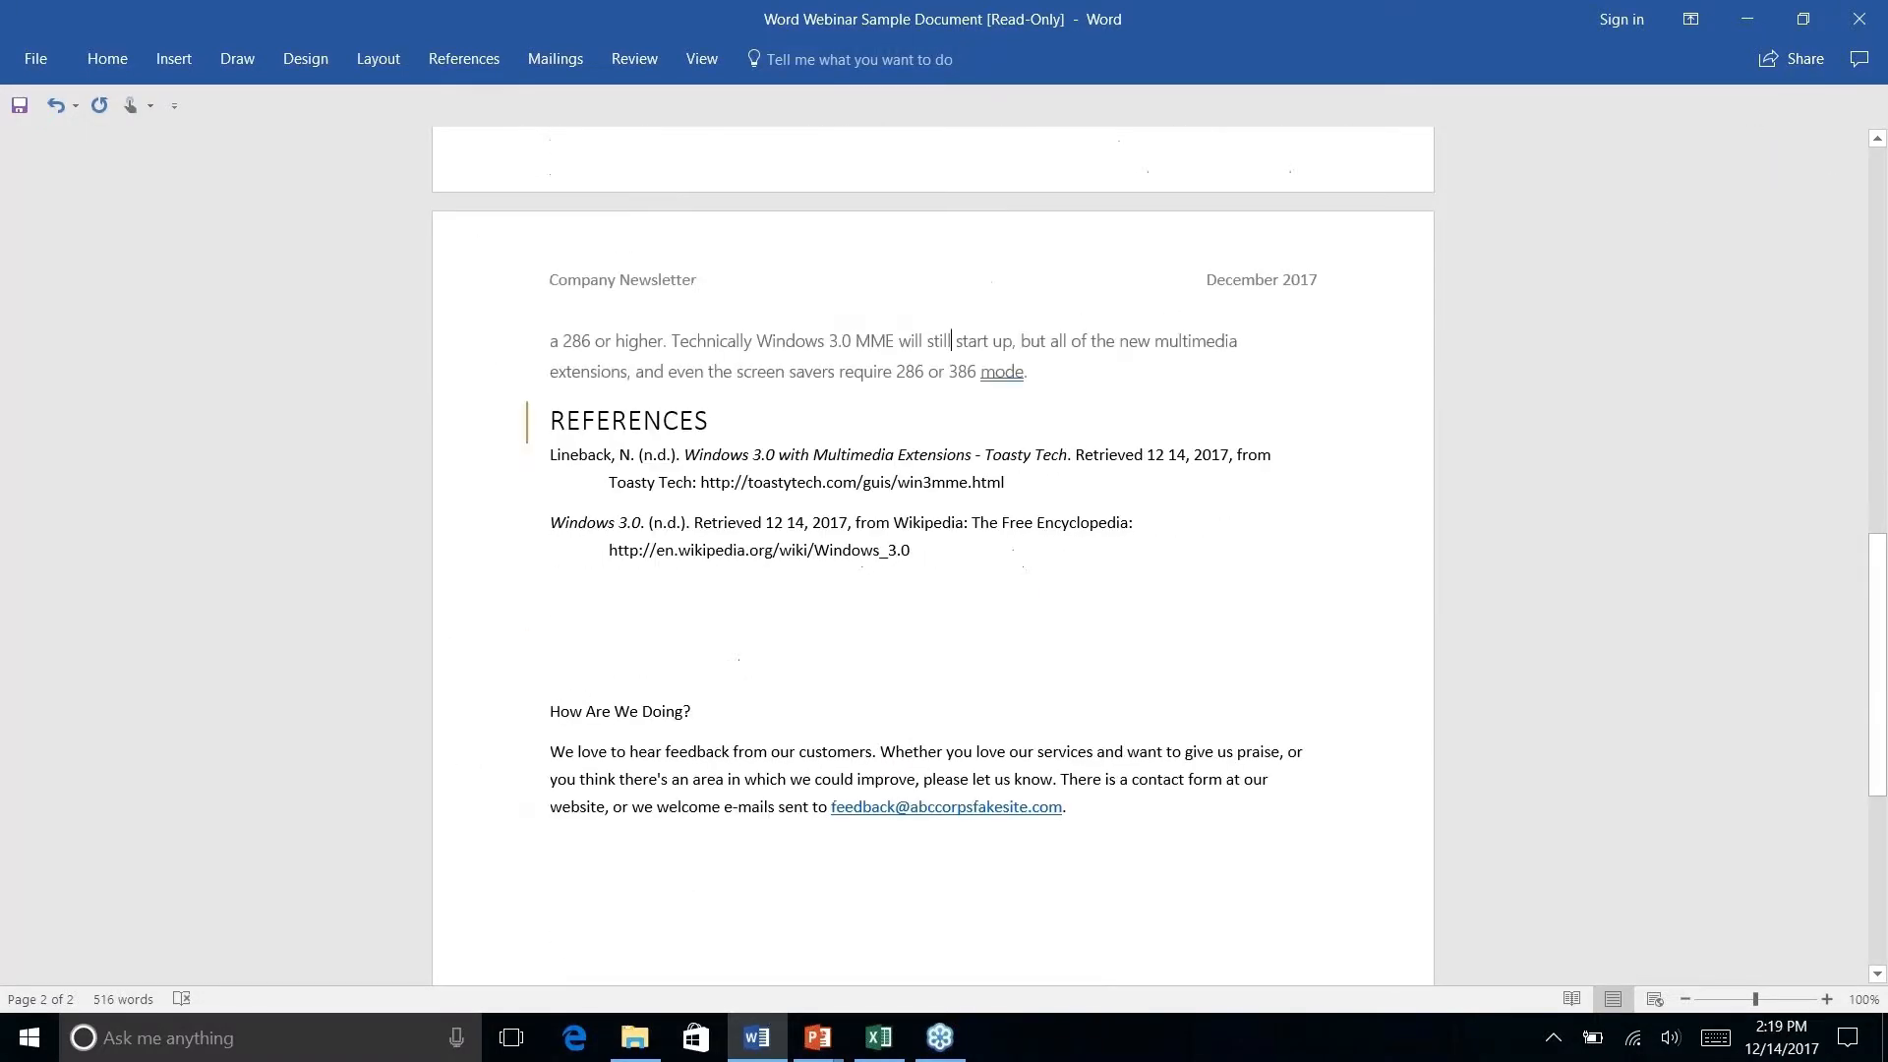
pyautogui.scroll(15, 932, 551)
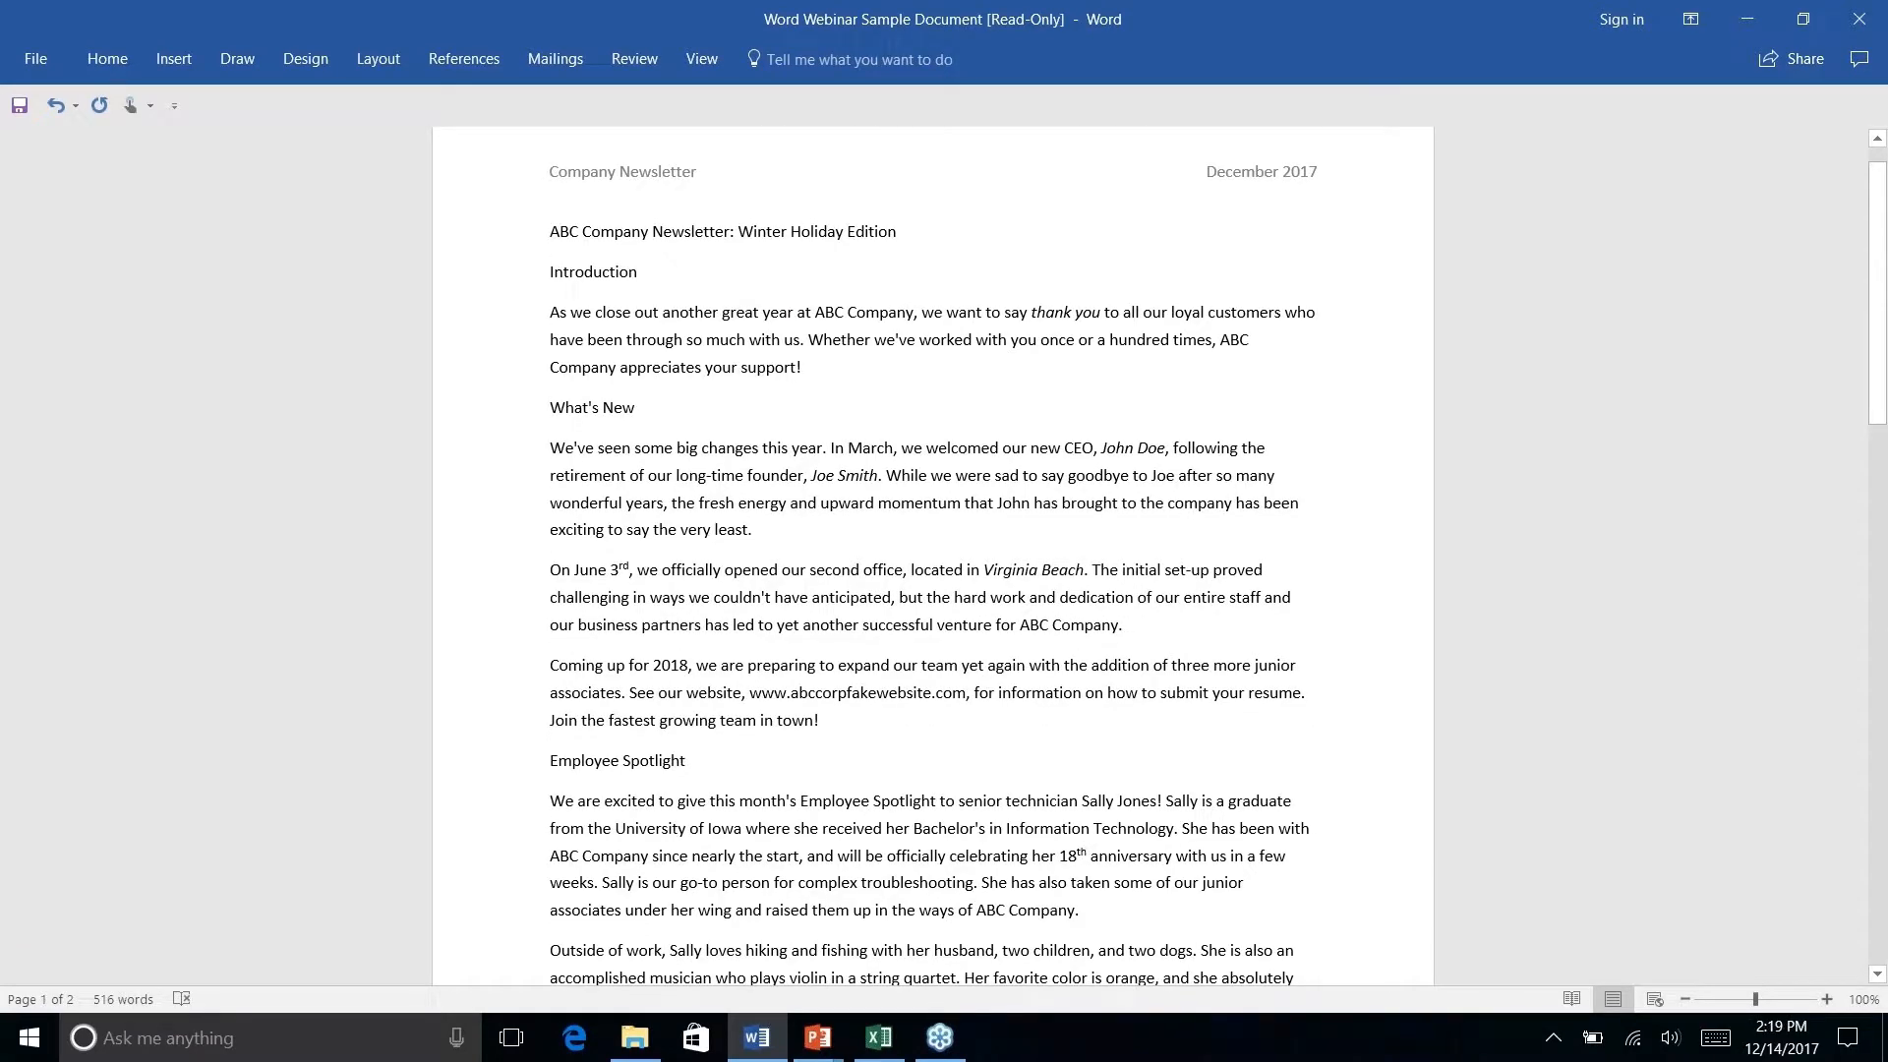
pyautogui.scroll(-5, 932, 550)
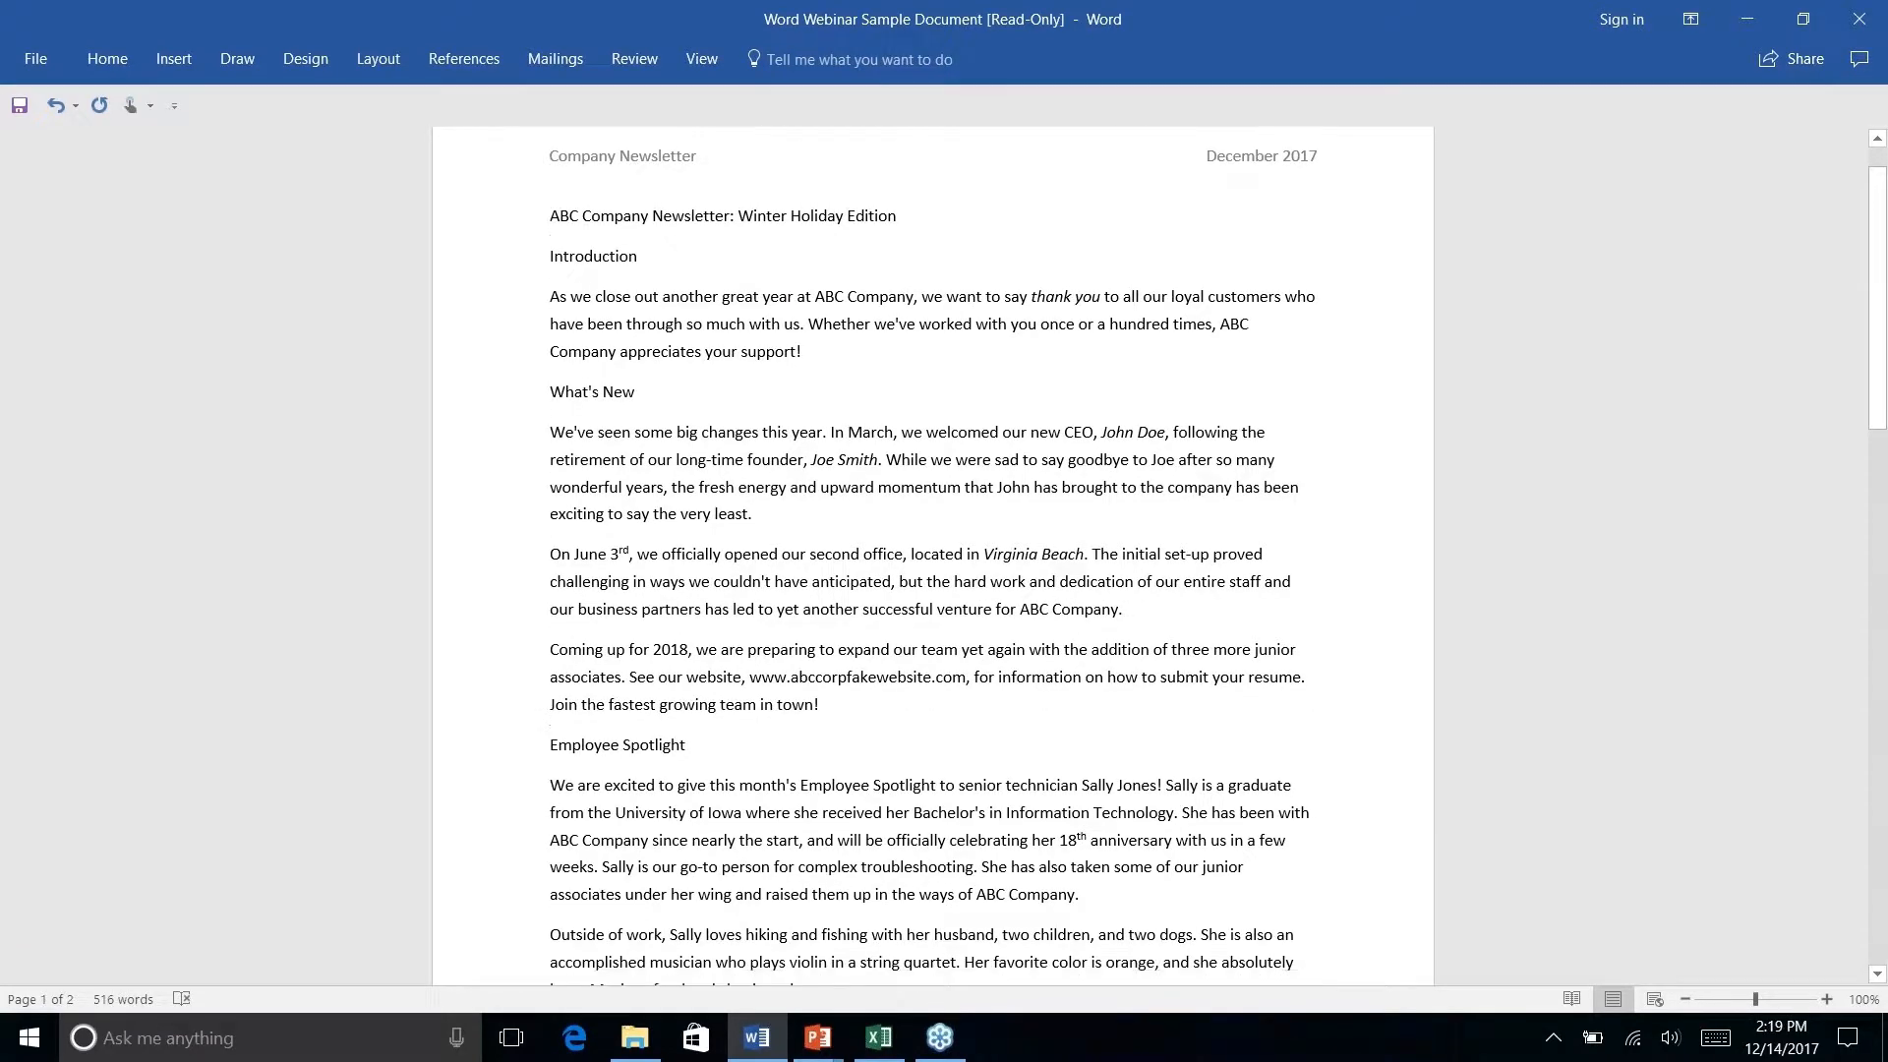
pyautogui.scroll(-6, 932, 551)
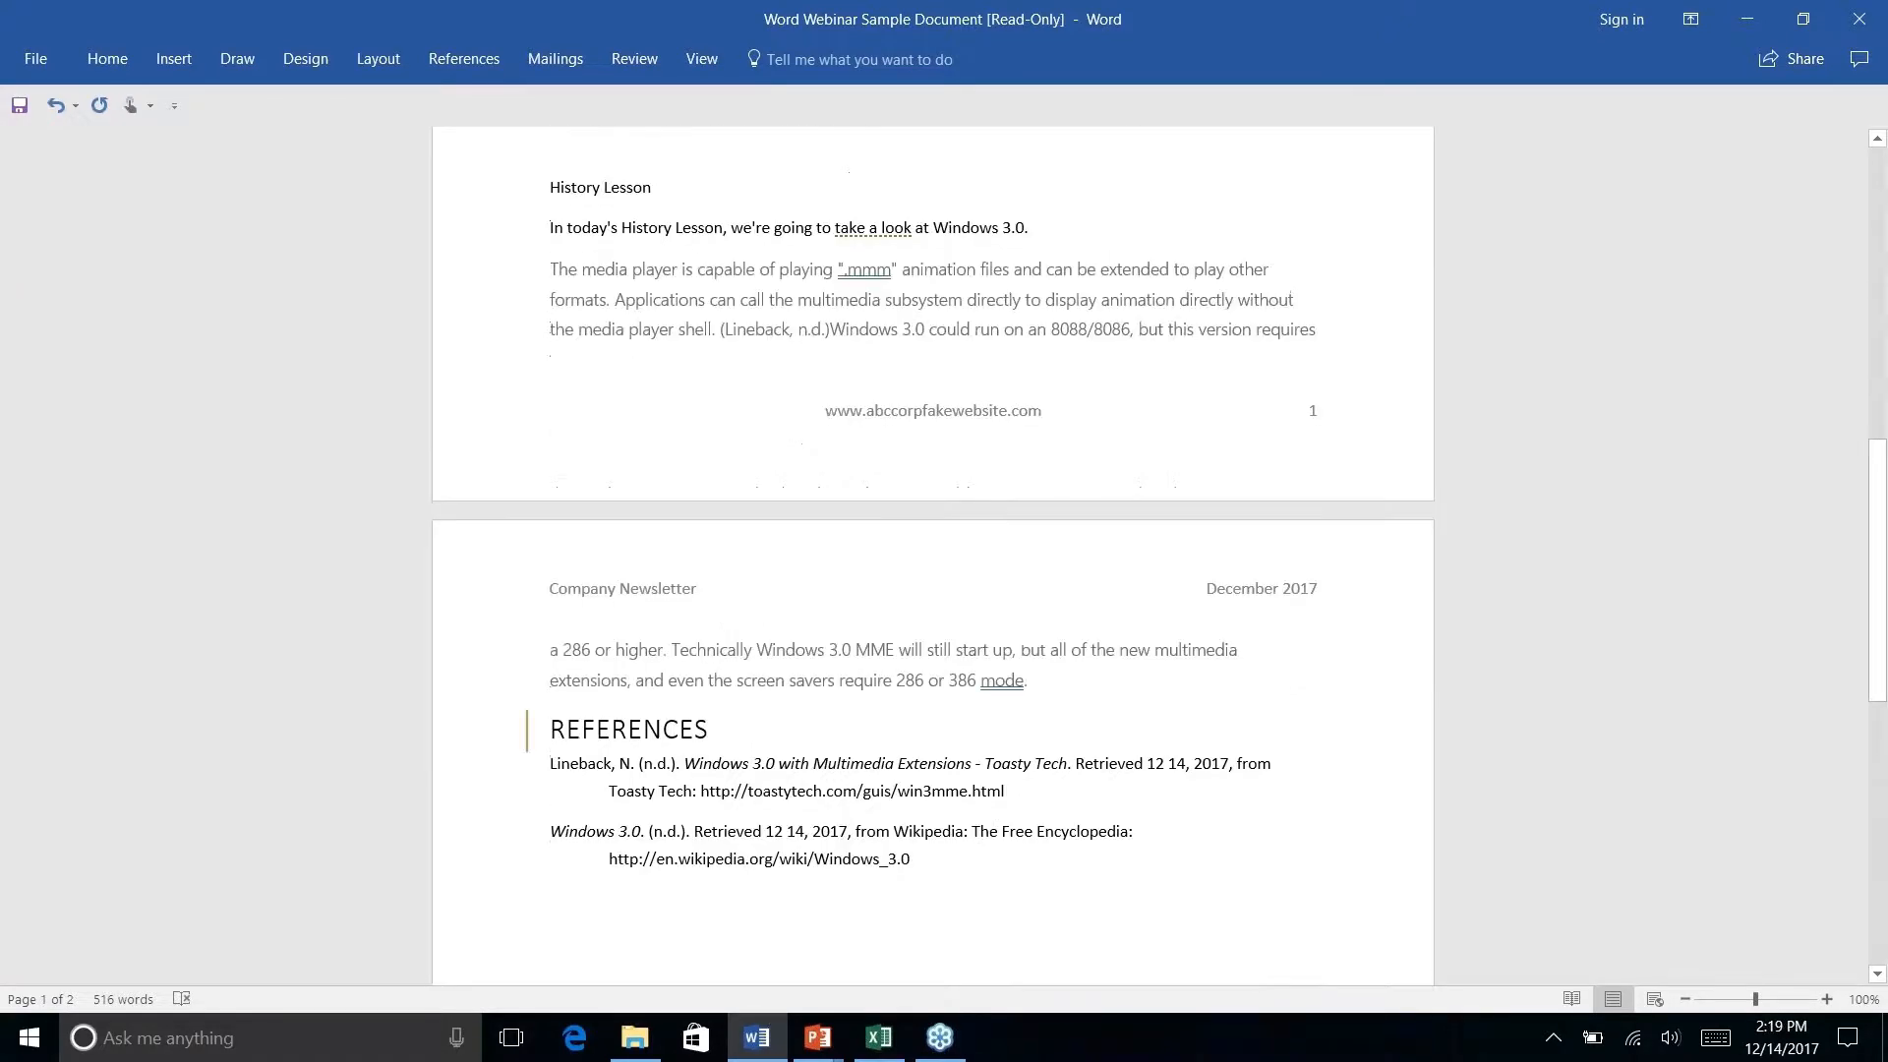
pyautogui.scroll(2, 932, 551)
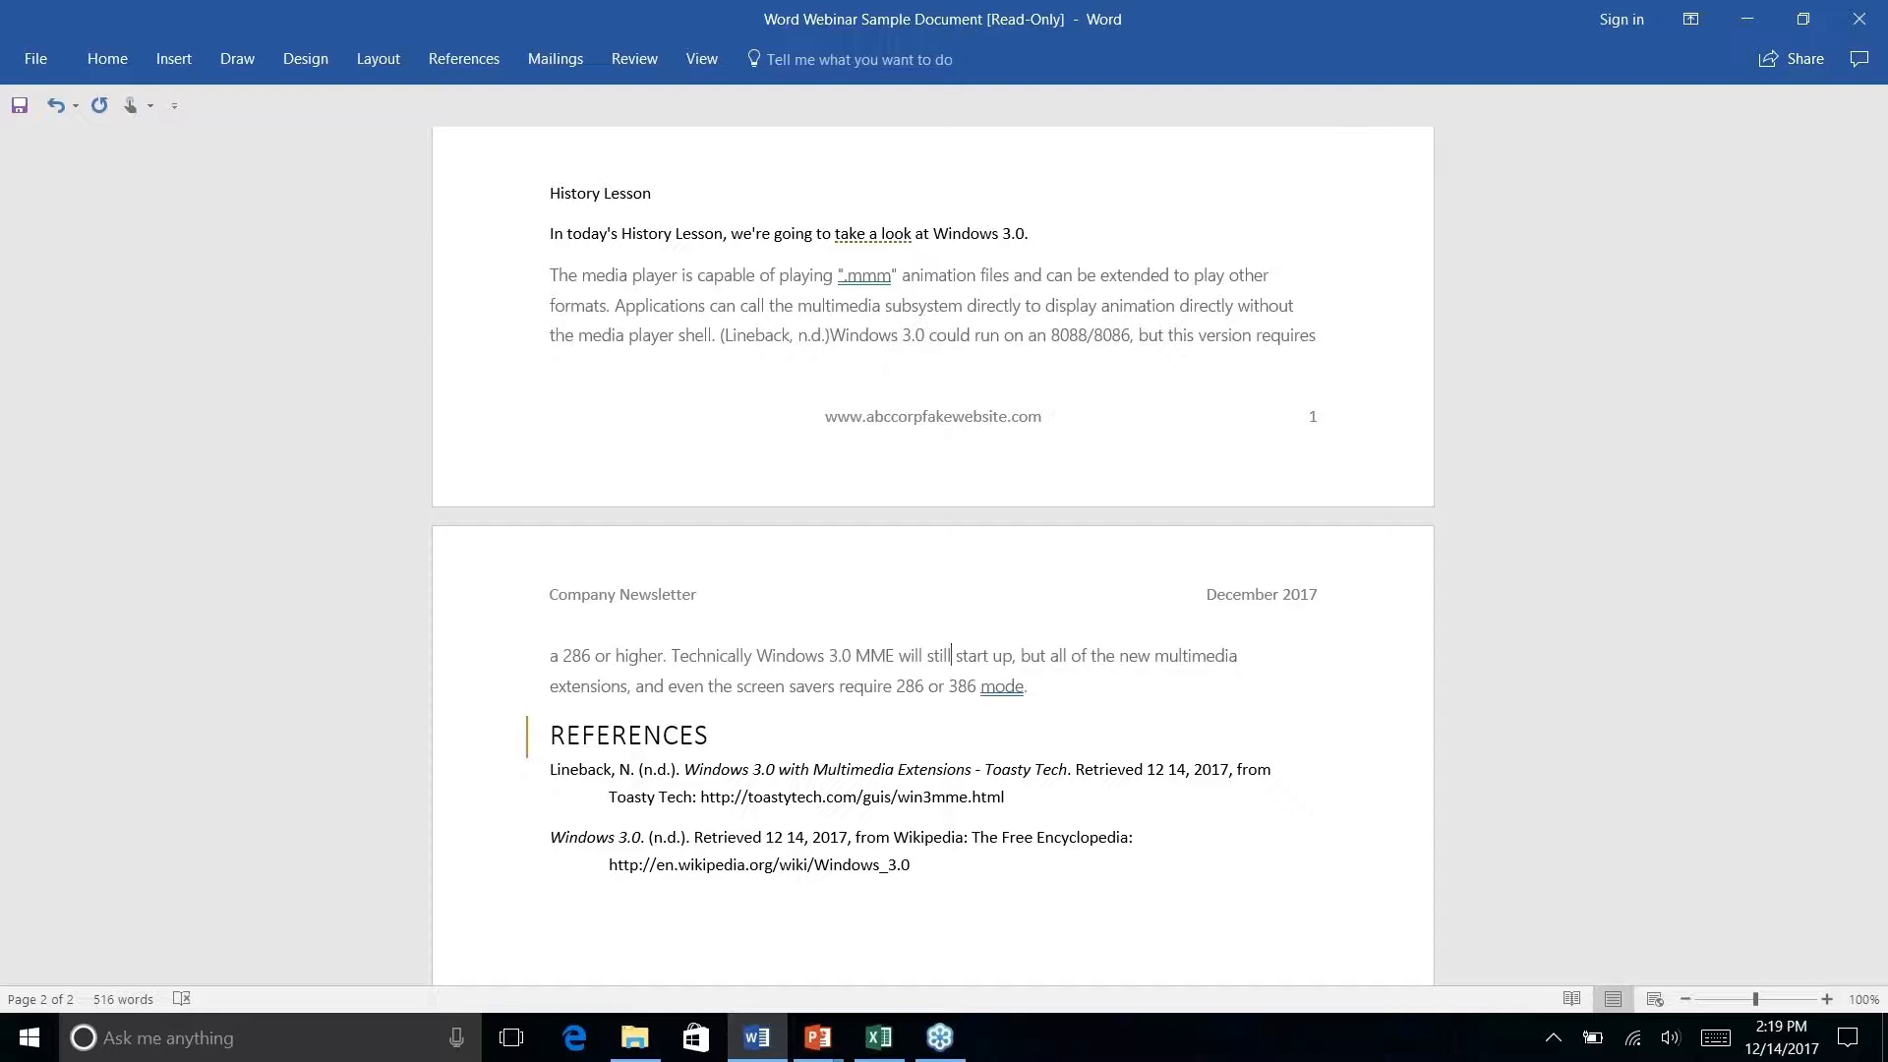
# Switch to the PowerPoint slide show, advance to the Quick Parts slide, and return to the Word document.
pyautogui.hotkey('alt', 'Tab')
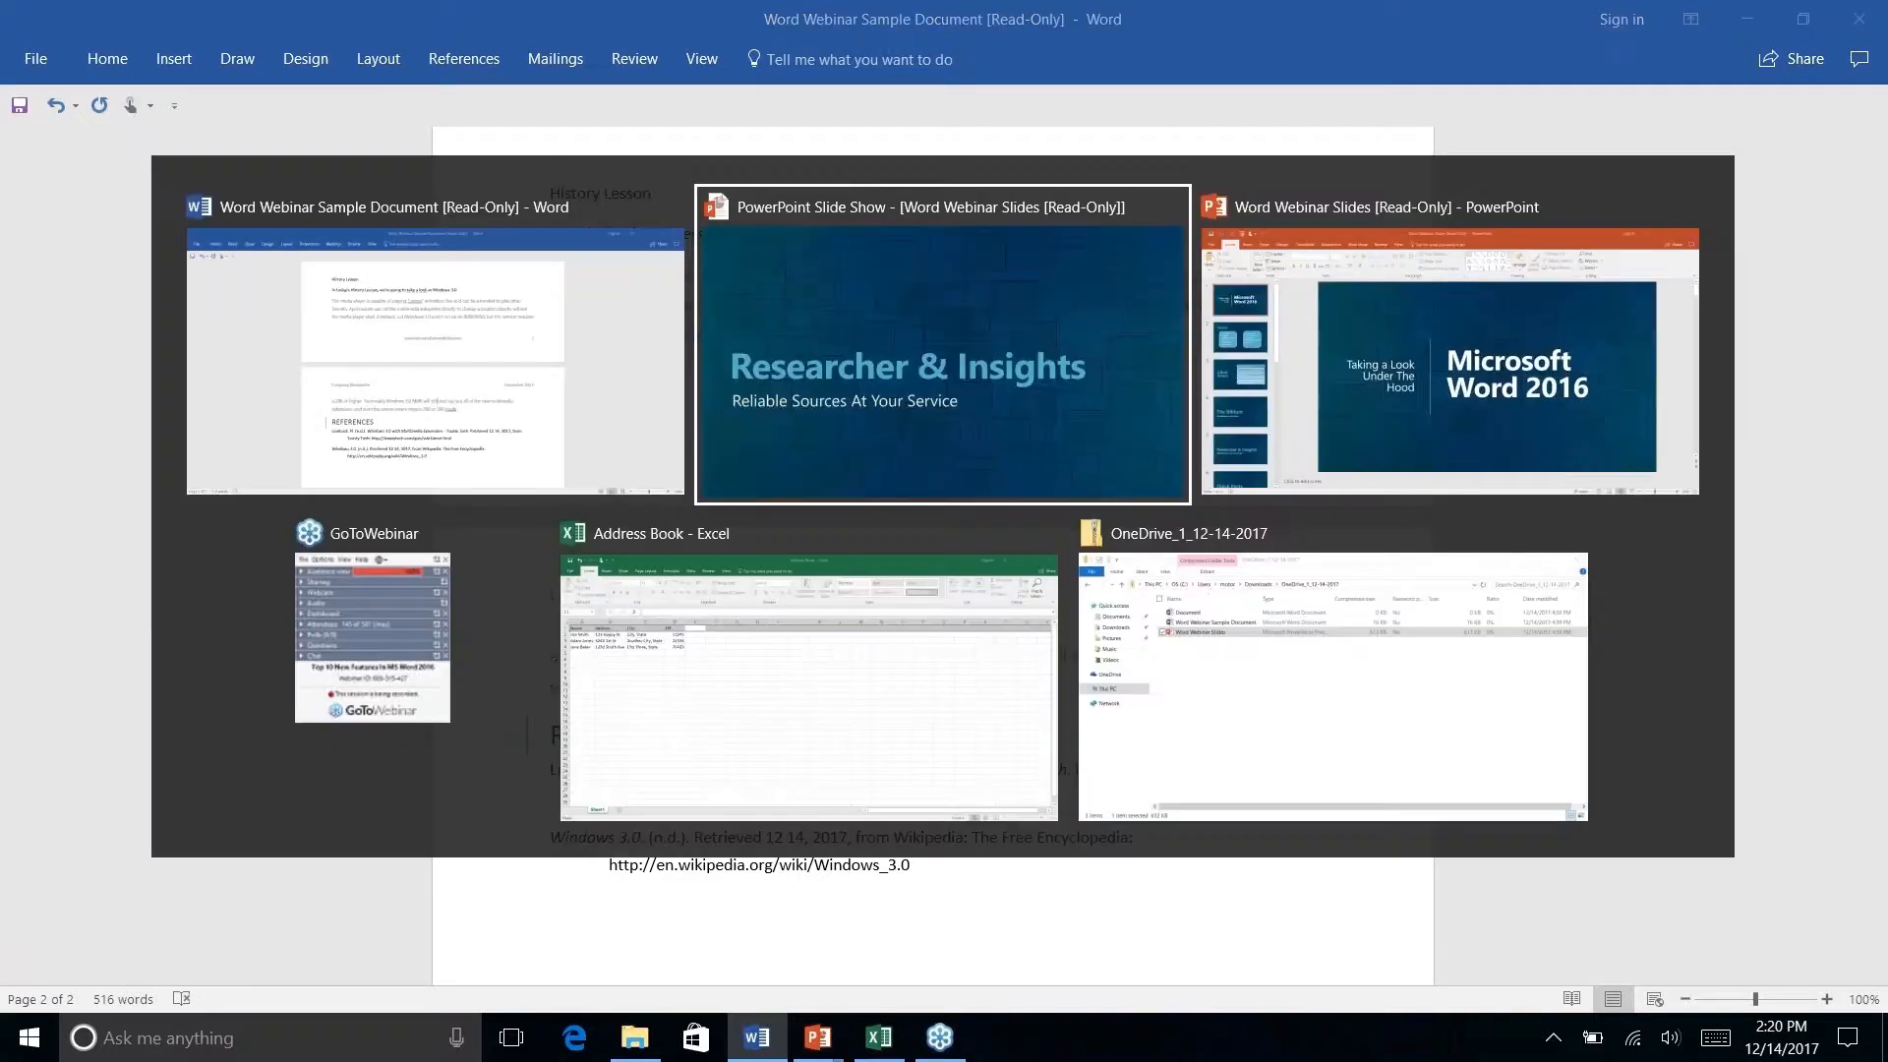
pyautogui.press('Right')
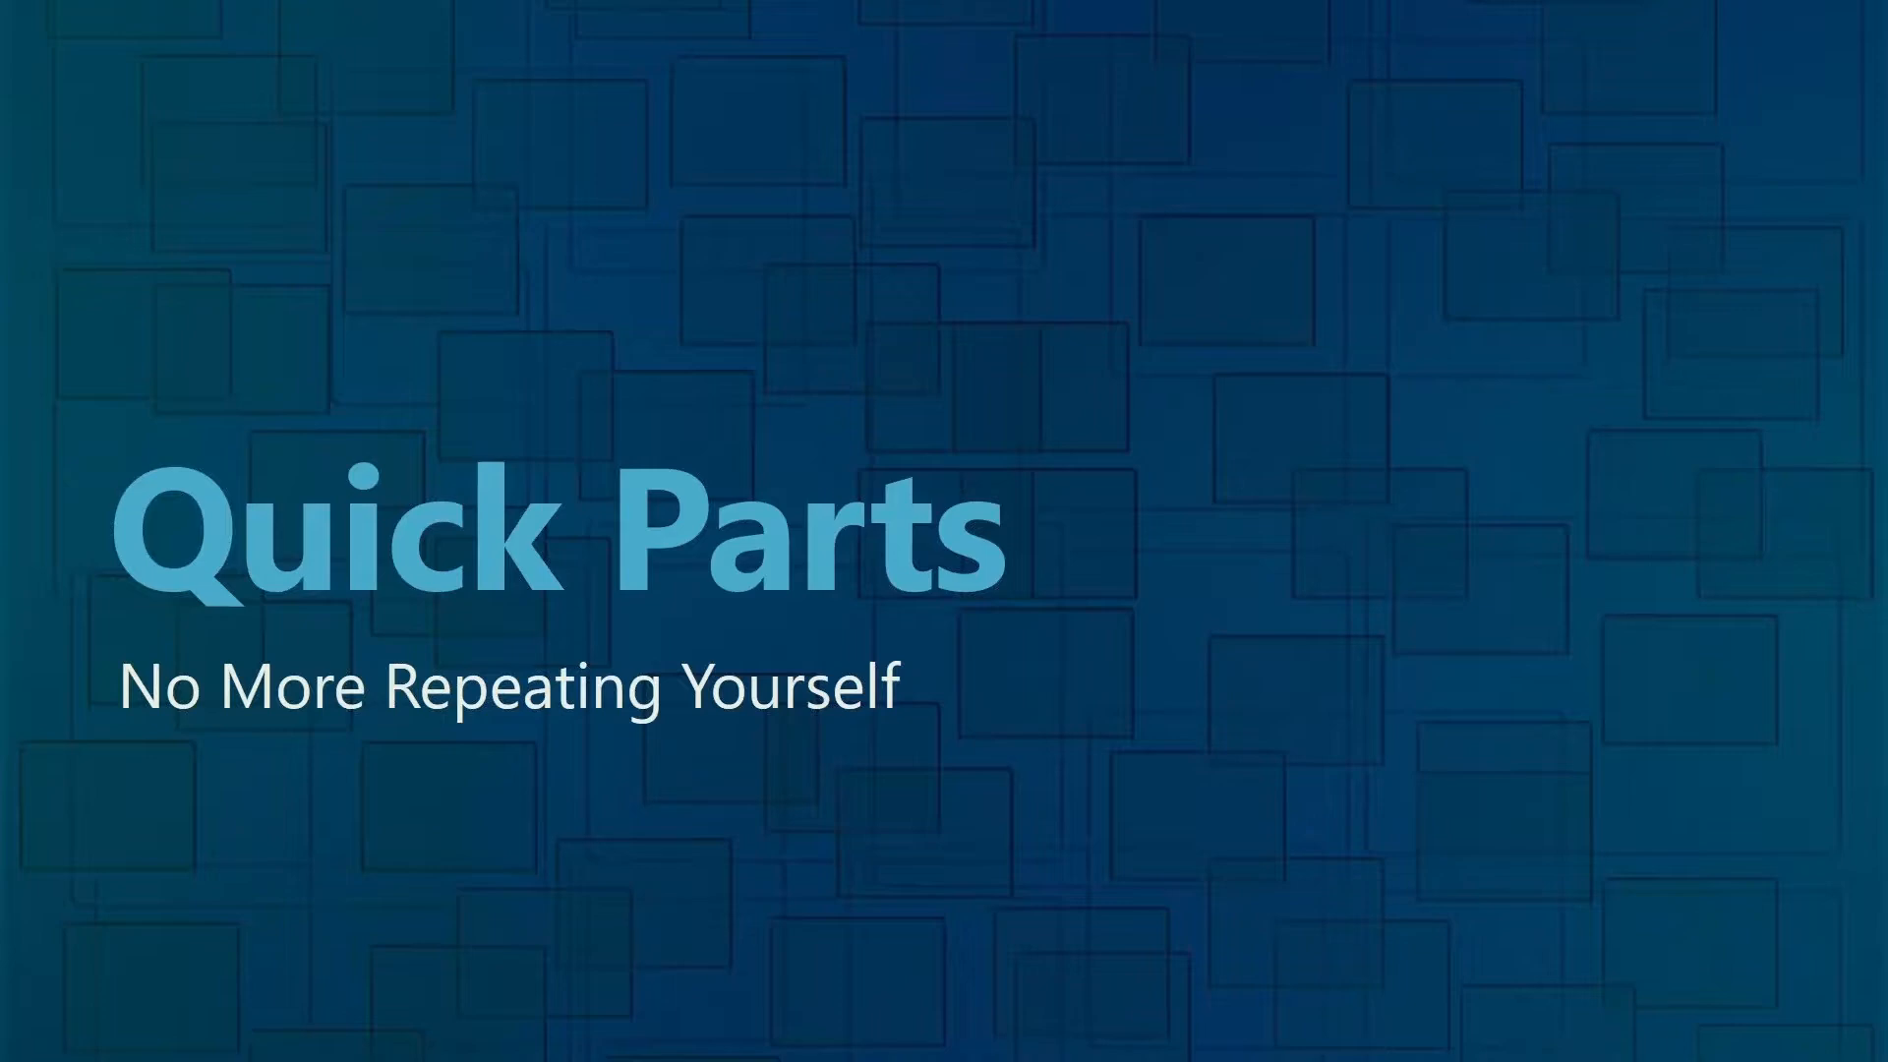
pyautogui.hotkey('alt', 'Tab')
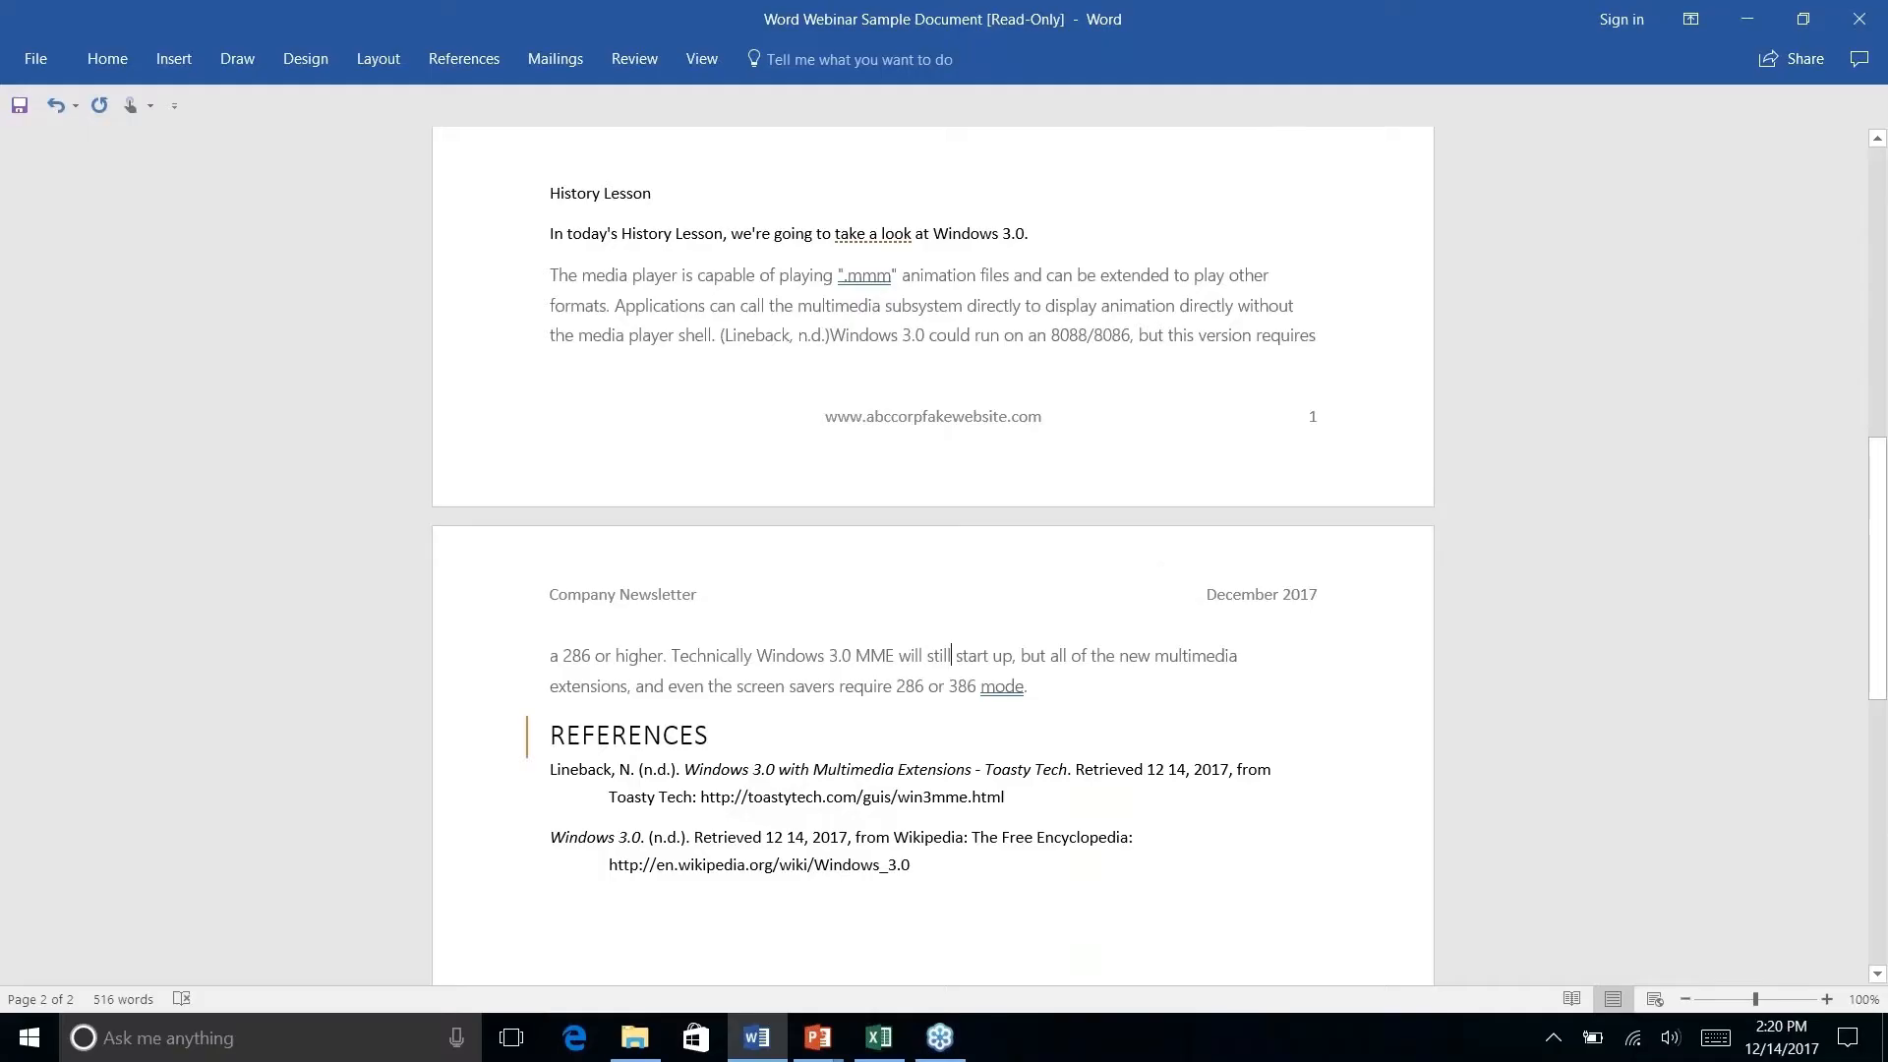
# Center the three-line company name and address block at the end of the newsletter.
pyautogui.scroll(5, 932, 556)
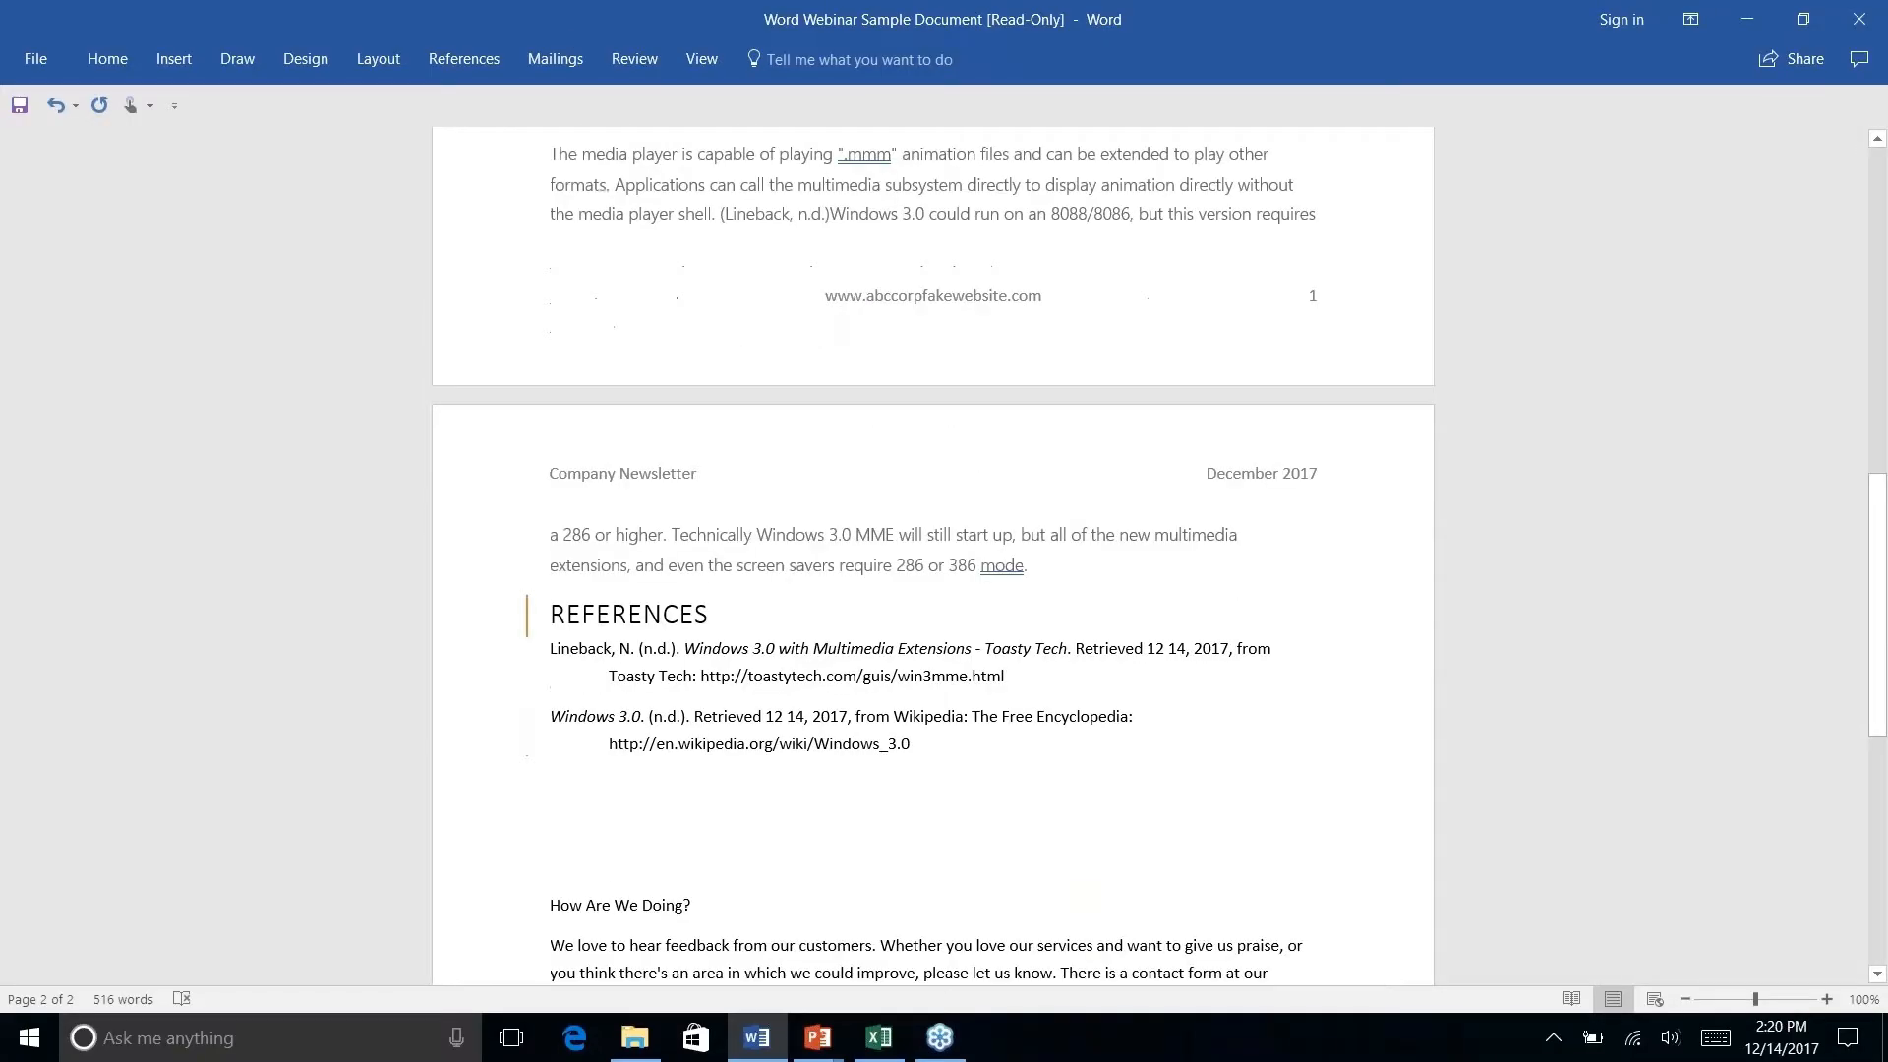
pyautogui.scroll(-15, 932, 555)
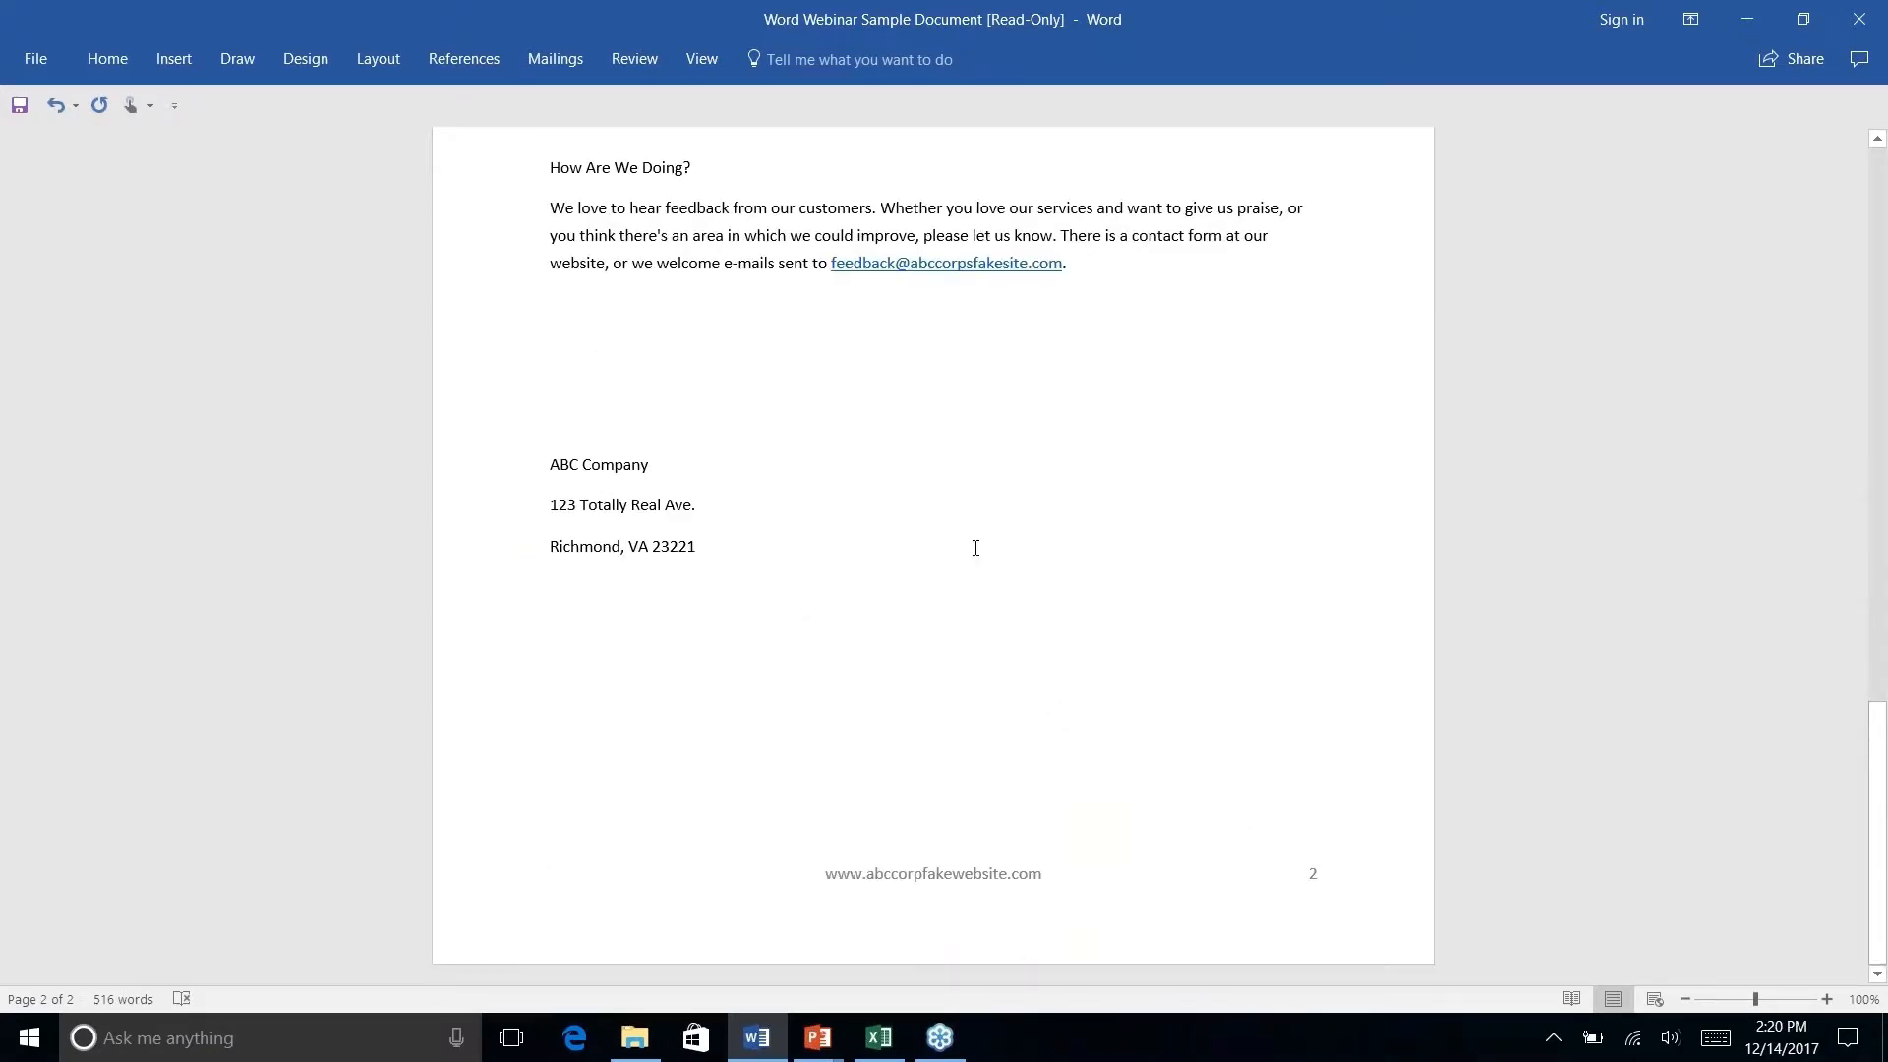
pyautogui.moveTo(695, 544); pyautogui.dragTo(485, 463)
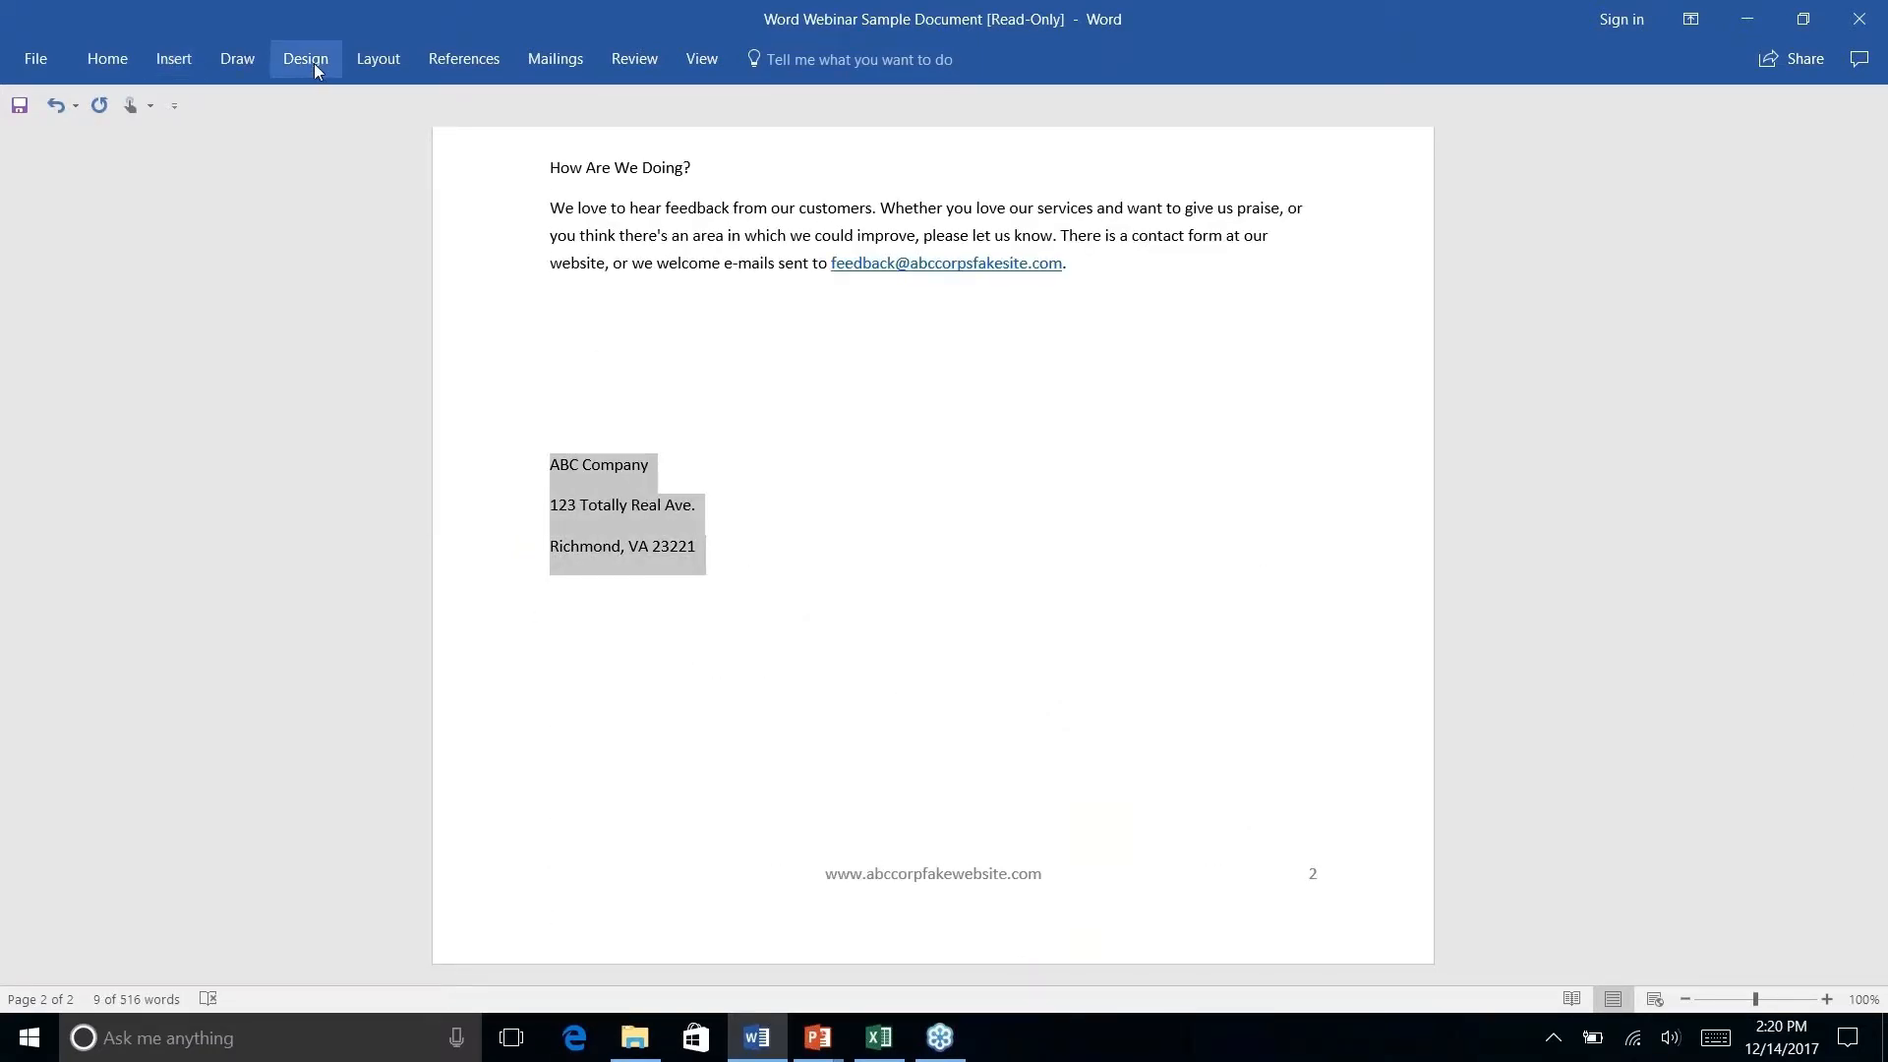
pyautogui.click(107, 59)
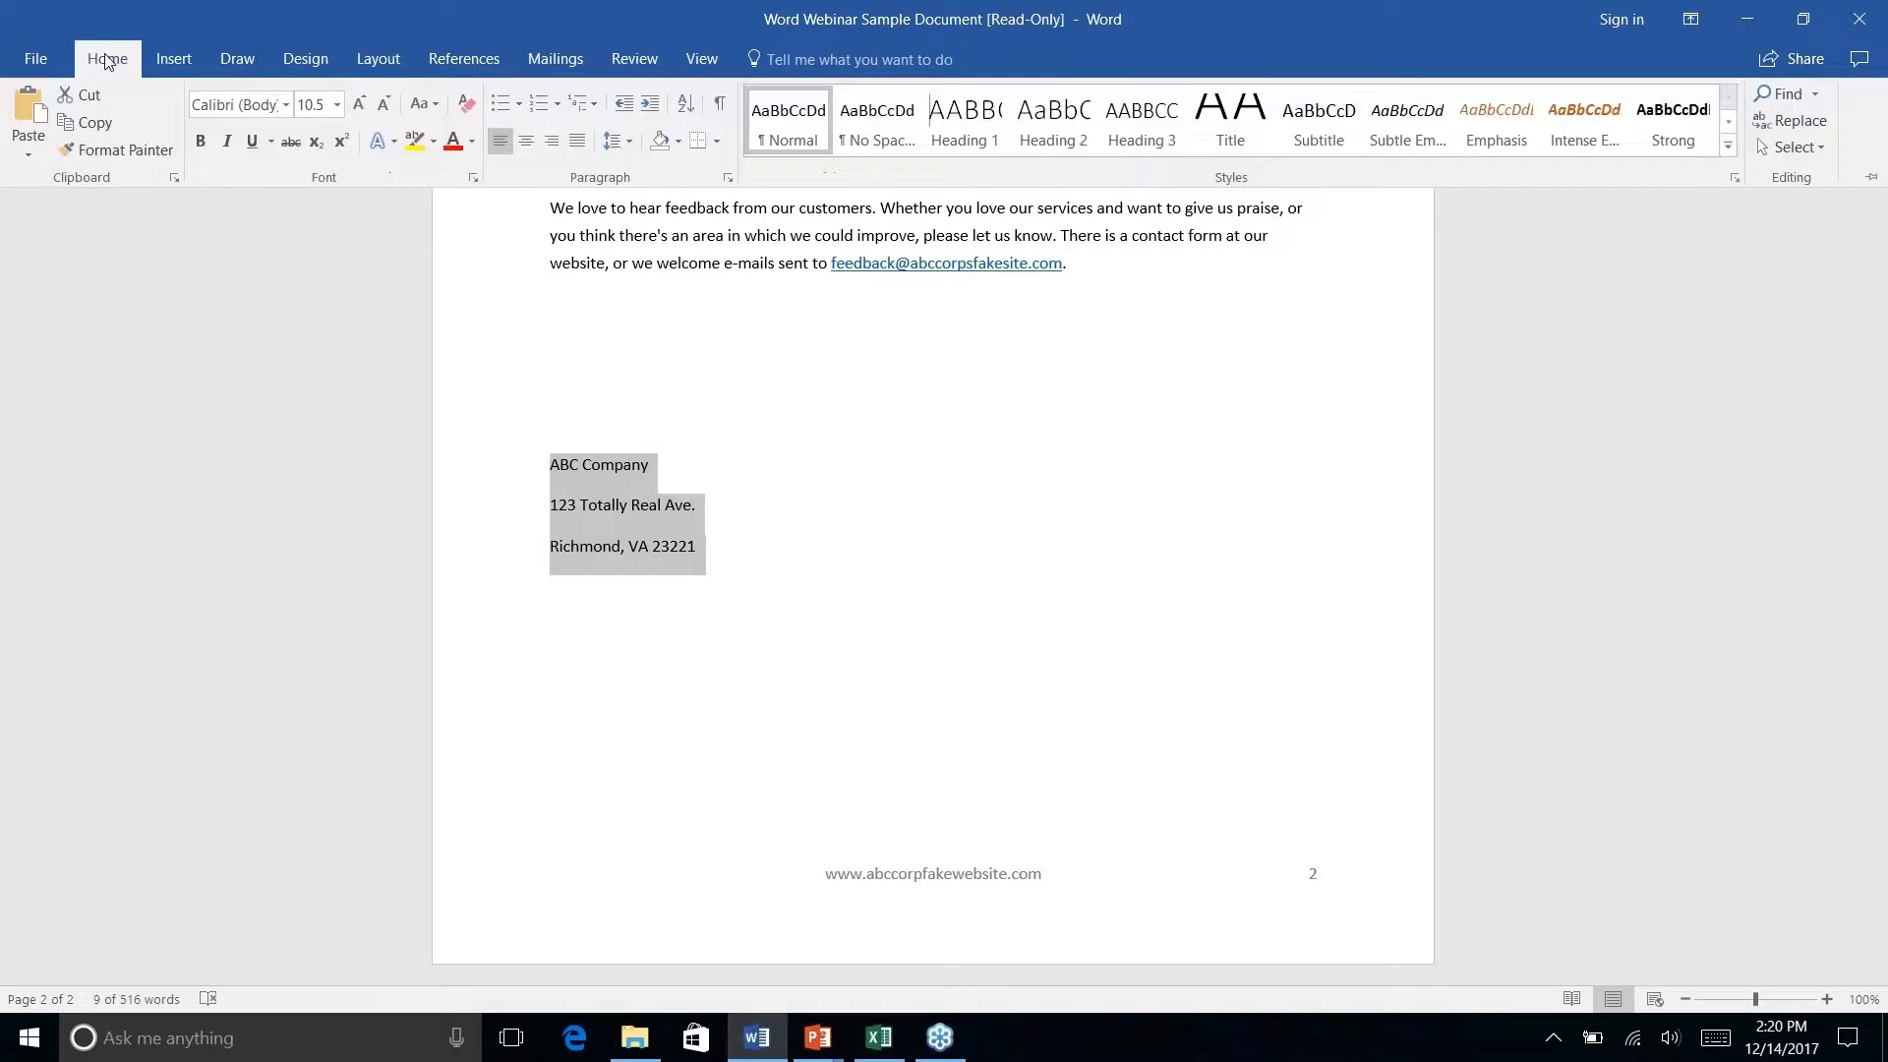
pyautogui.click(528, 142)
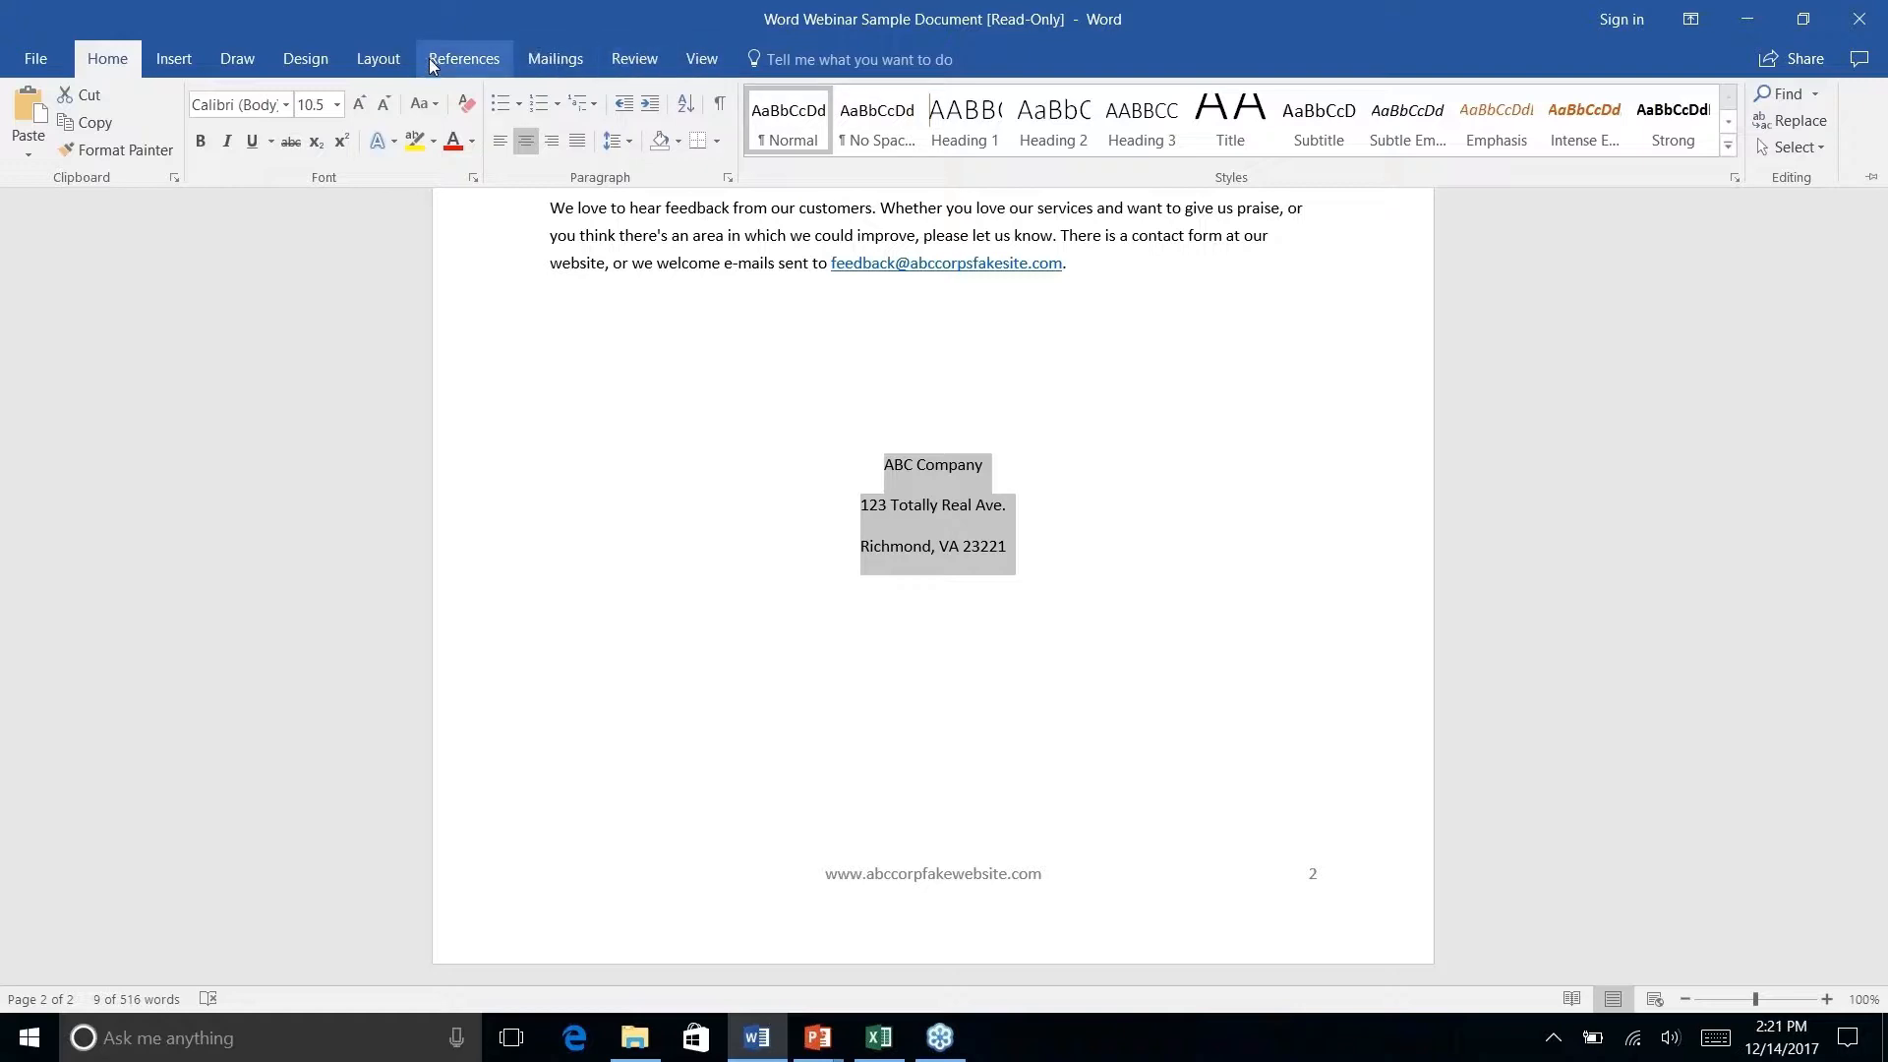
# Save the selected company name and address block to the AutoText gallery as a building block named Company Address.
pyautogui.click(366, 63)
pyautogui.click(318, 61)
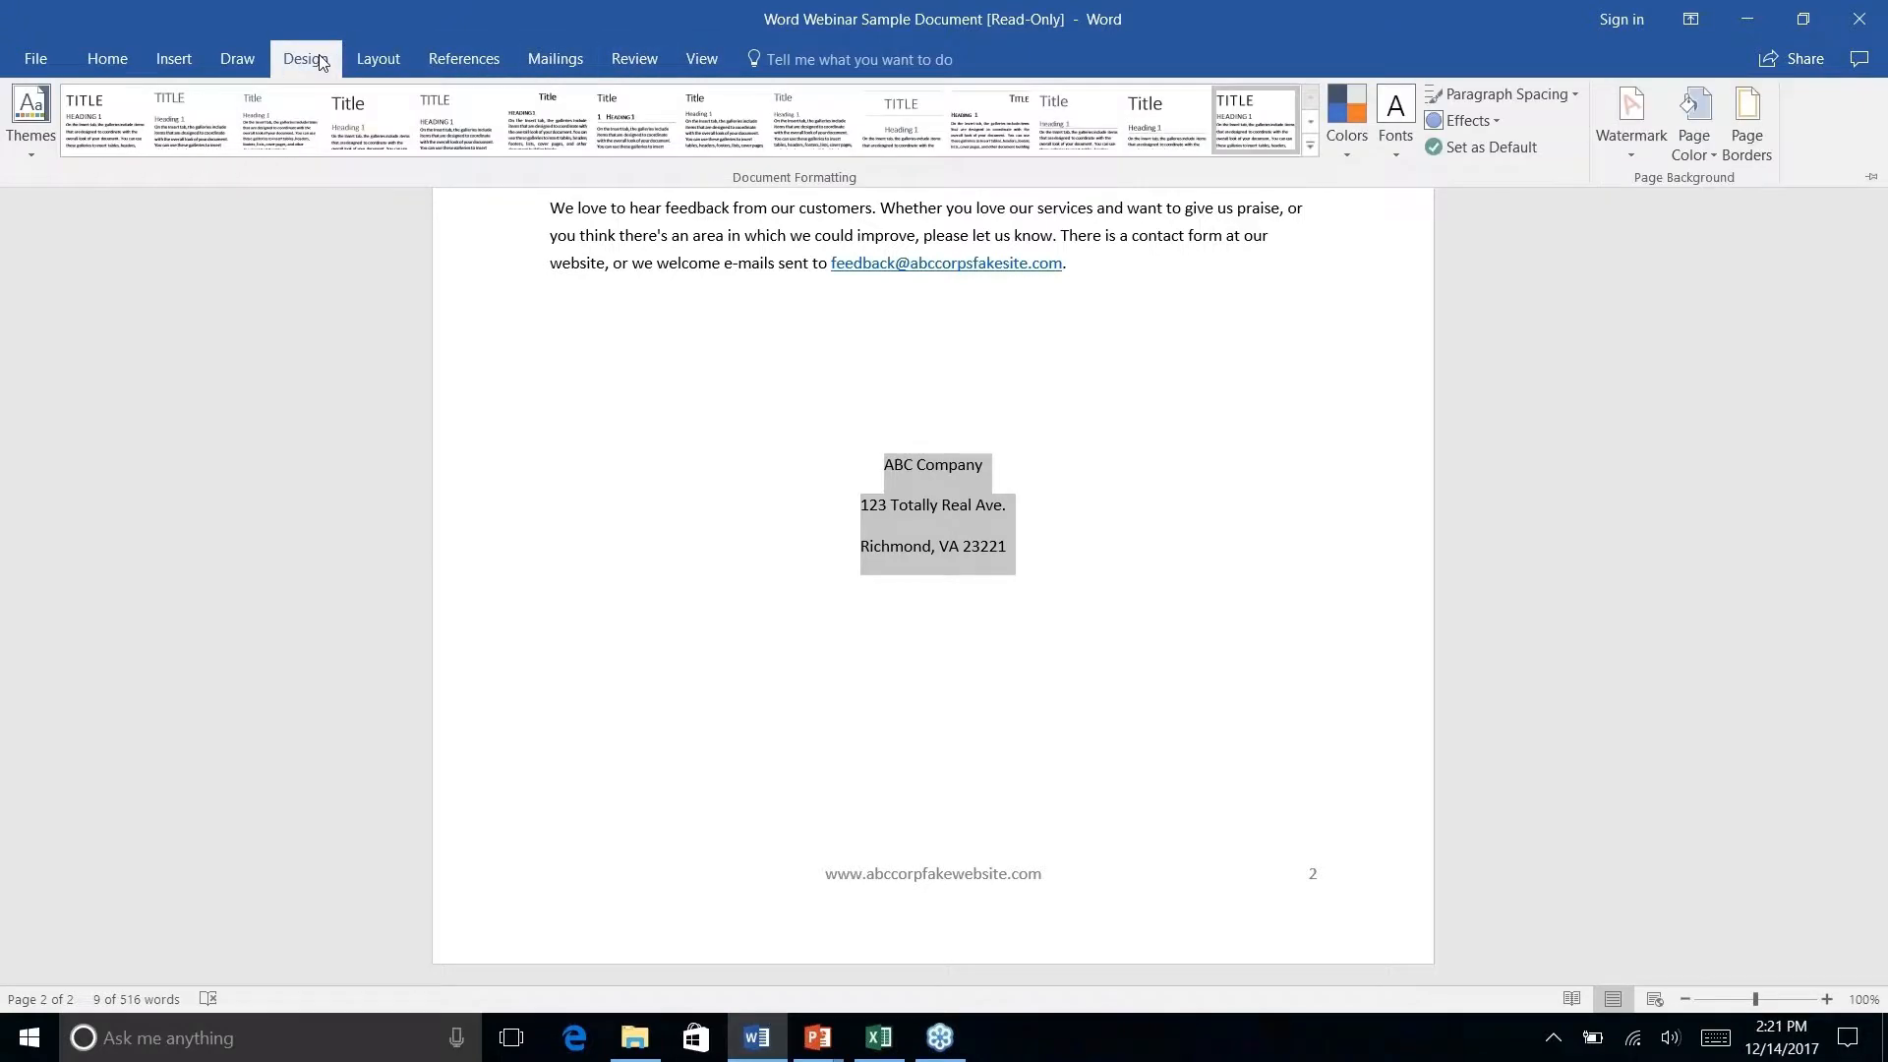
pyautogui.click(167, 64)
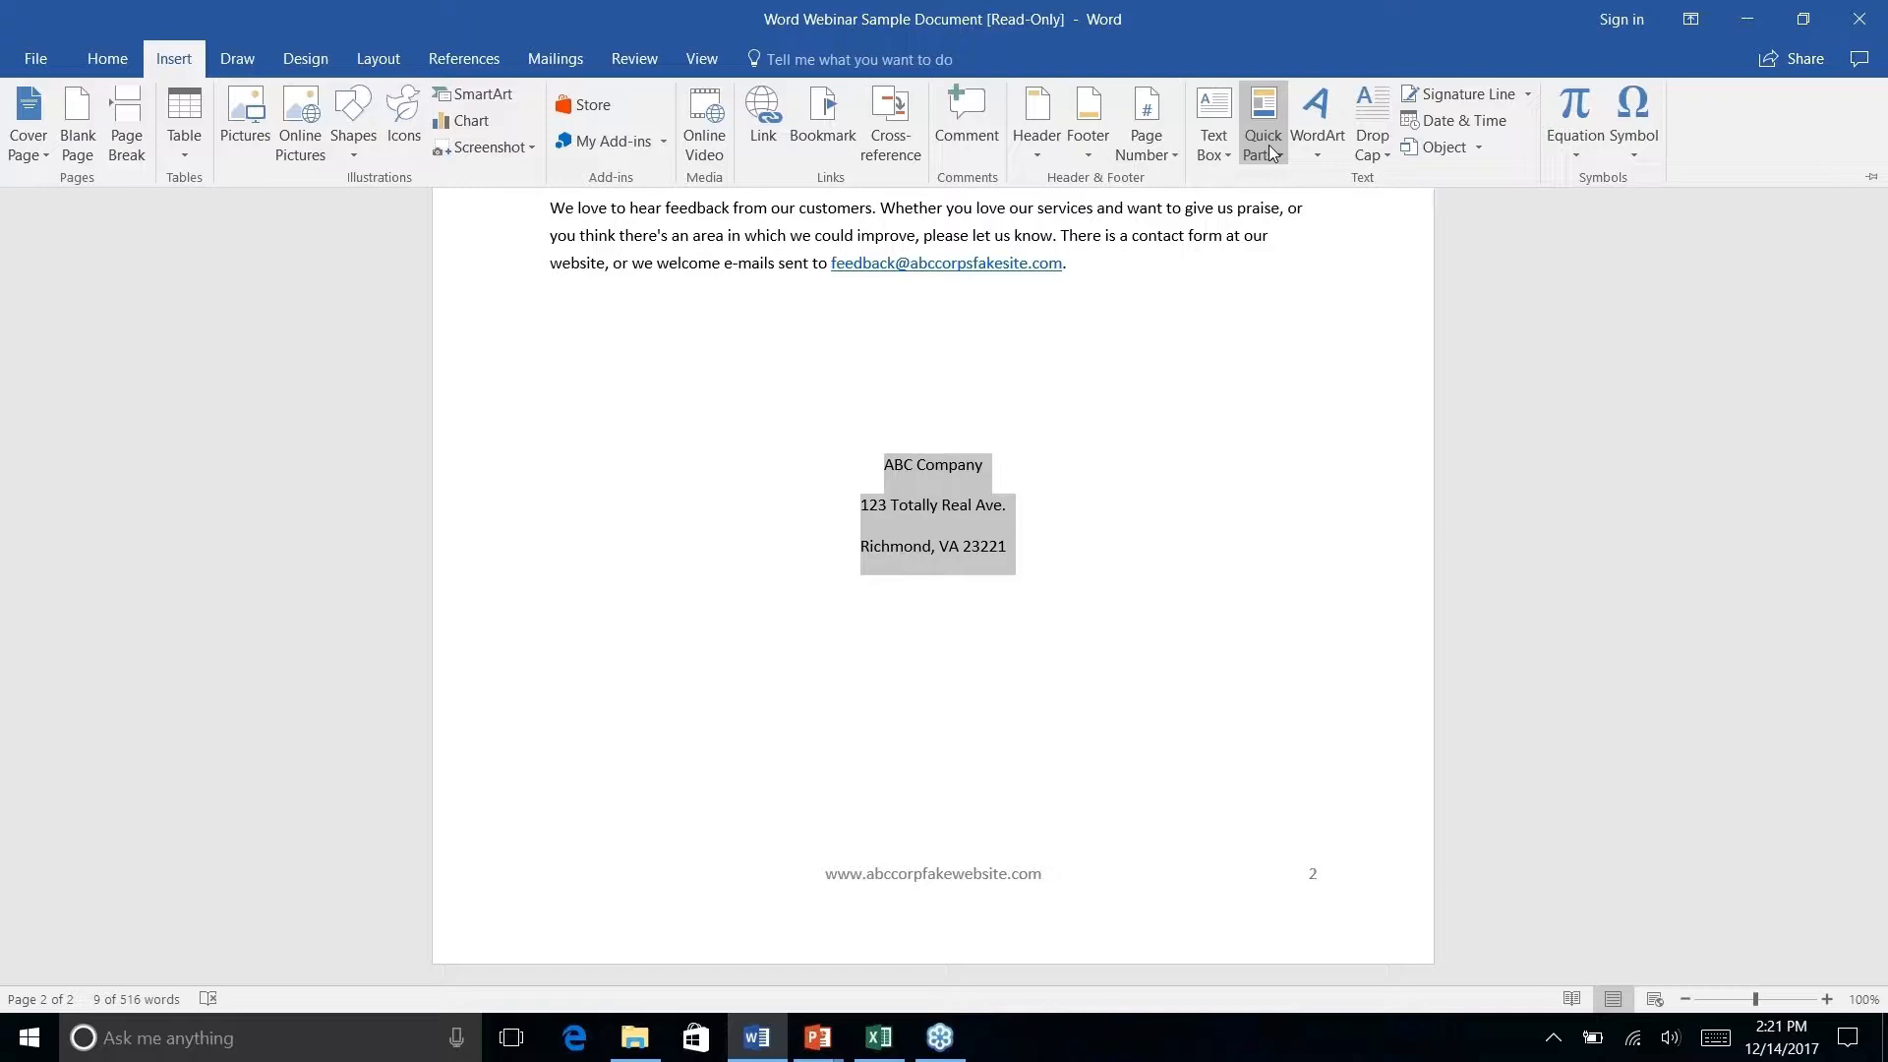
pyautogui.doubleClick(175, 43)
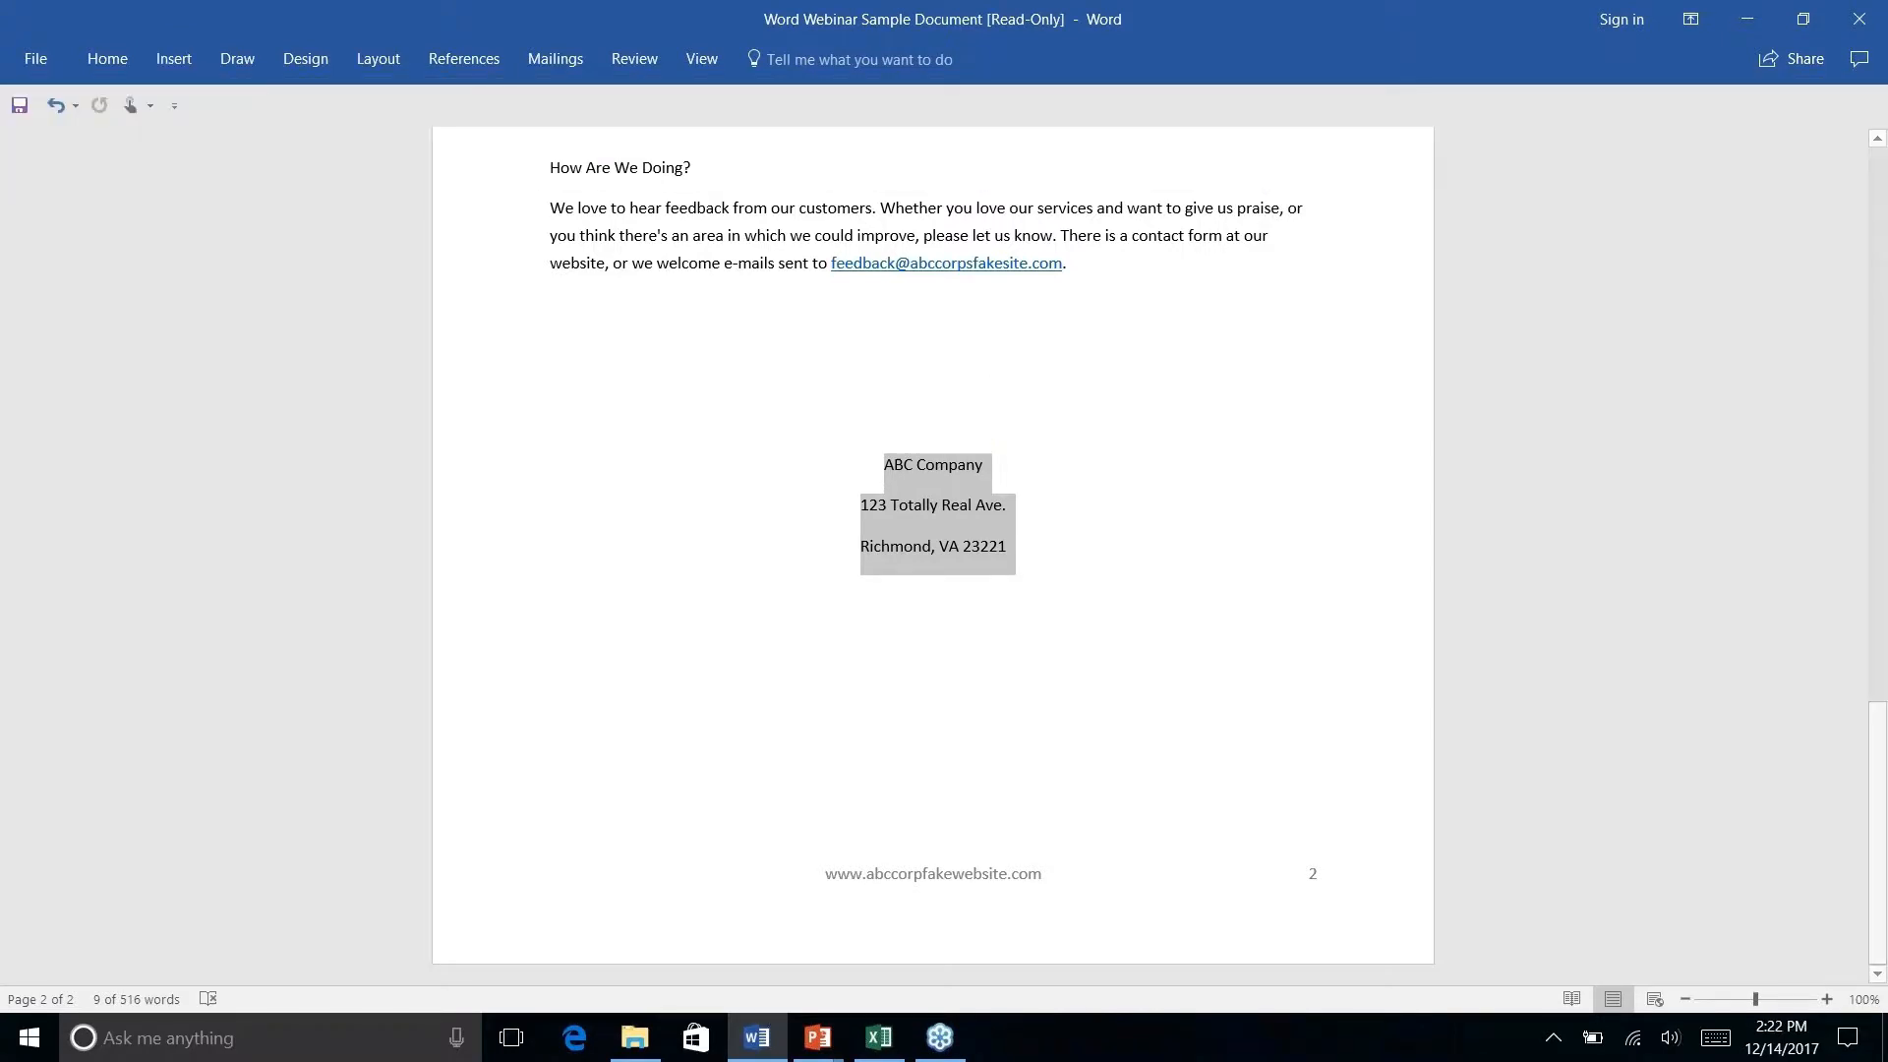
pyautogui.click(175, 59)
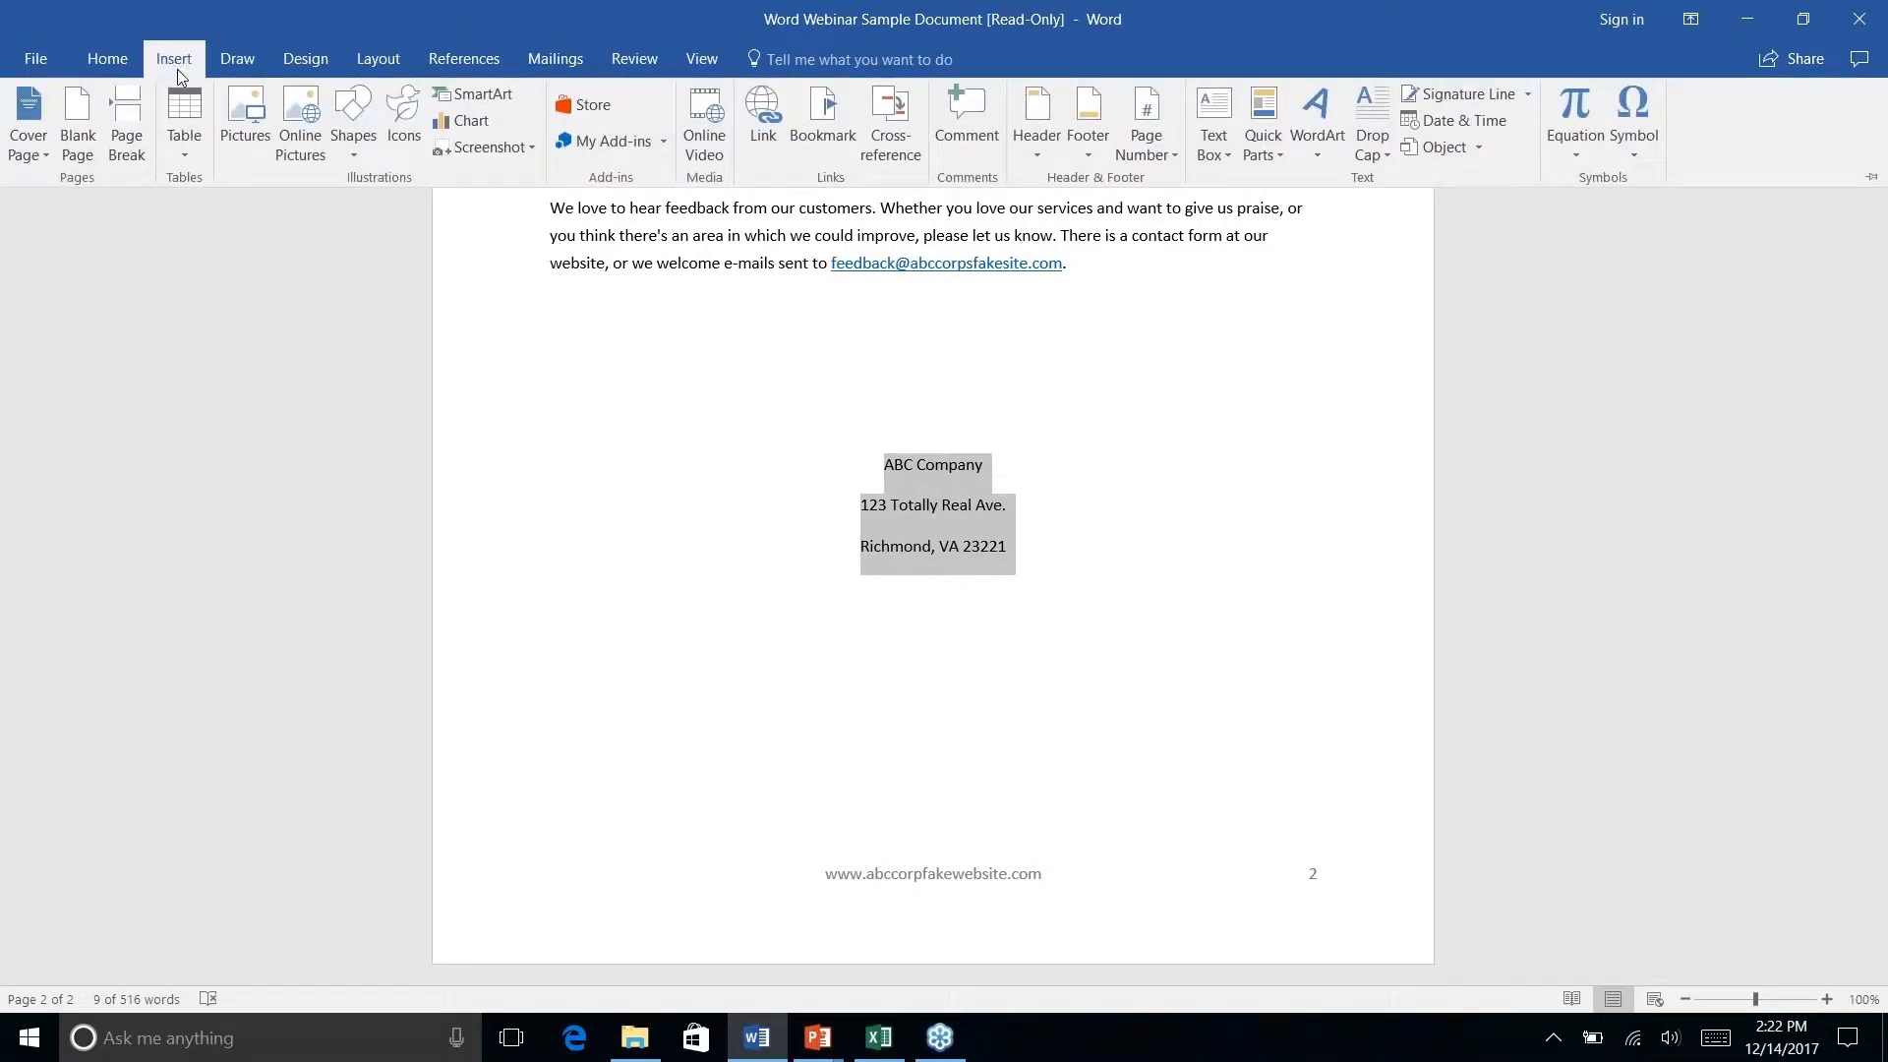
pyautogui.click(1274, 155)
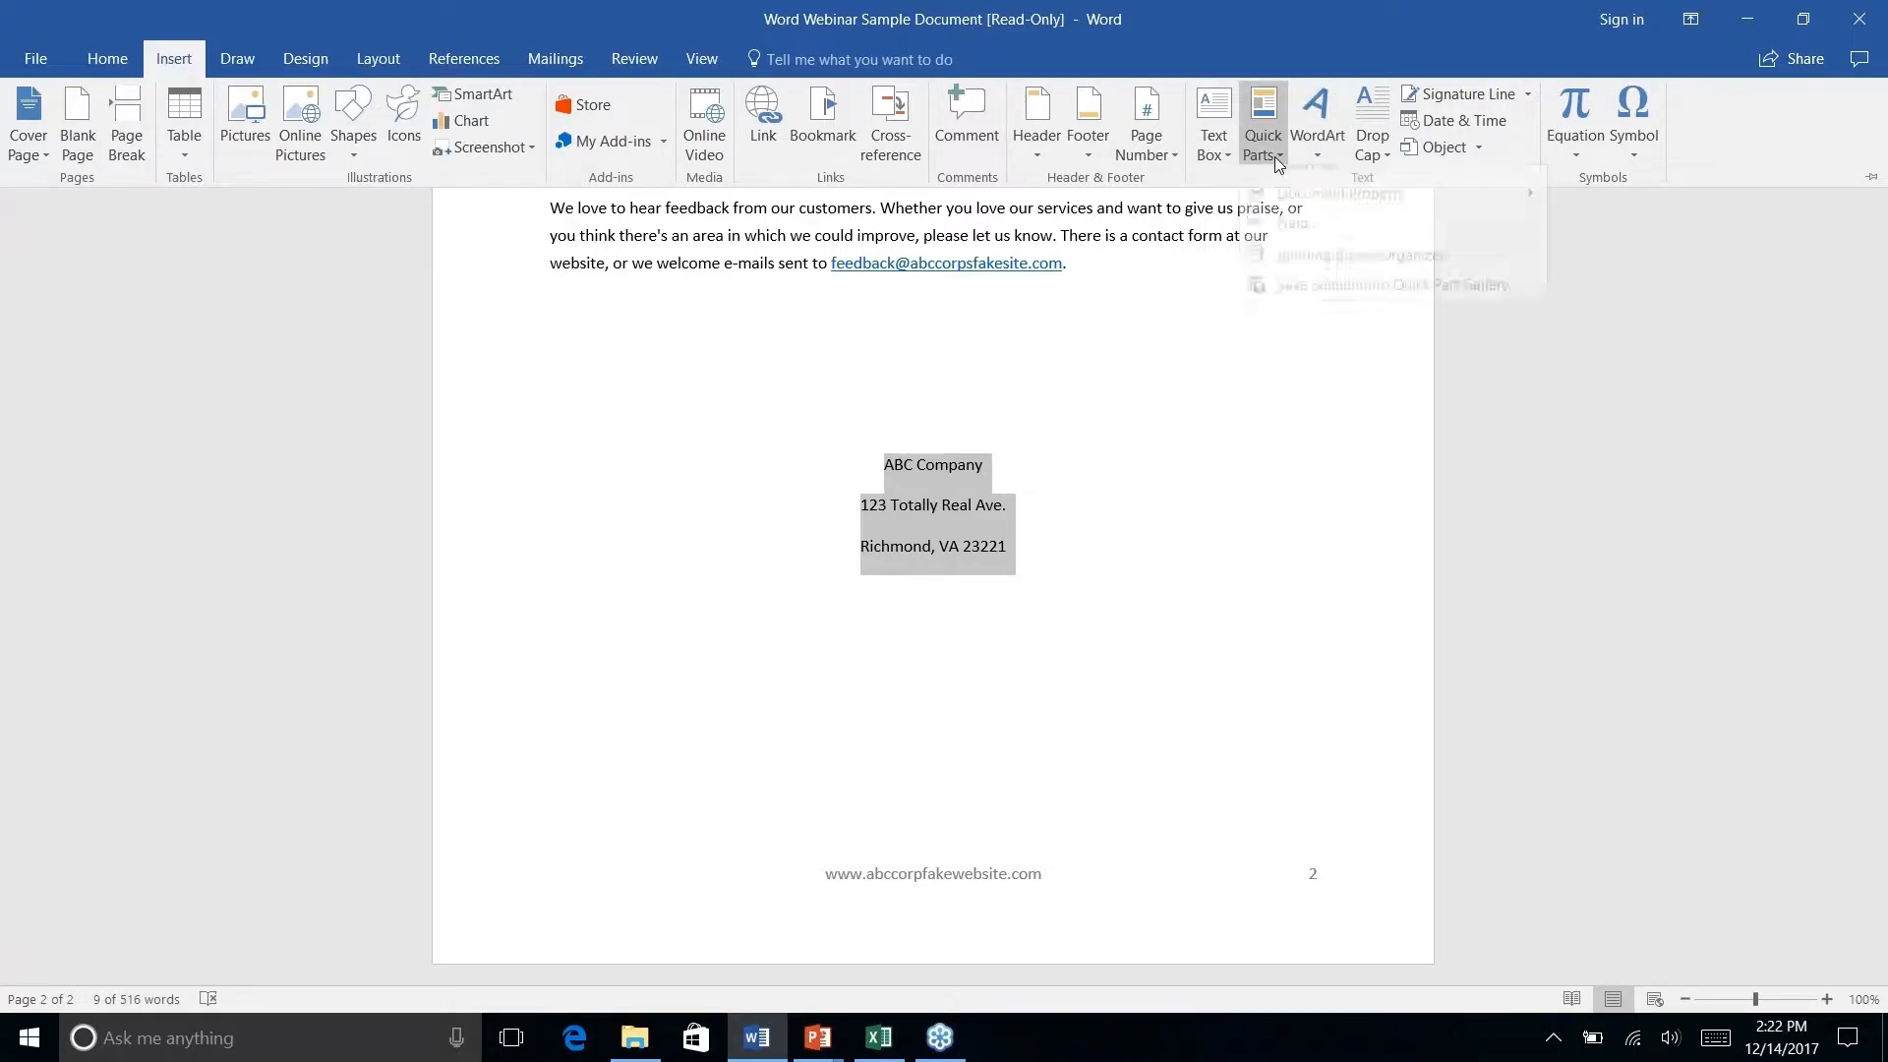
pyautogui.moveTo(1304, 185)
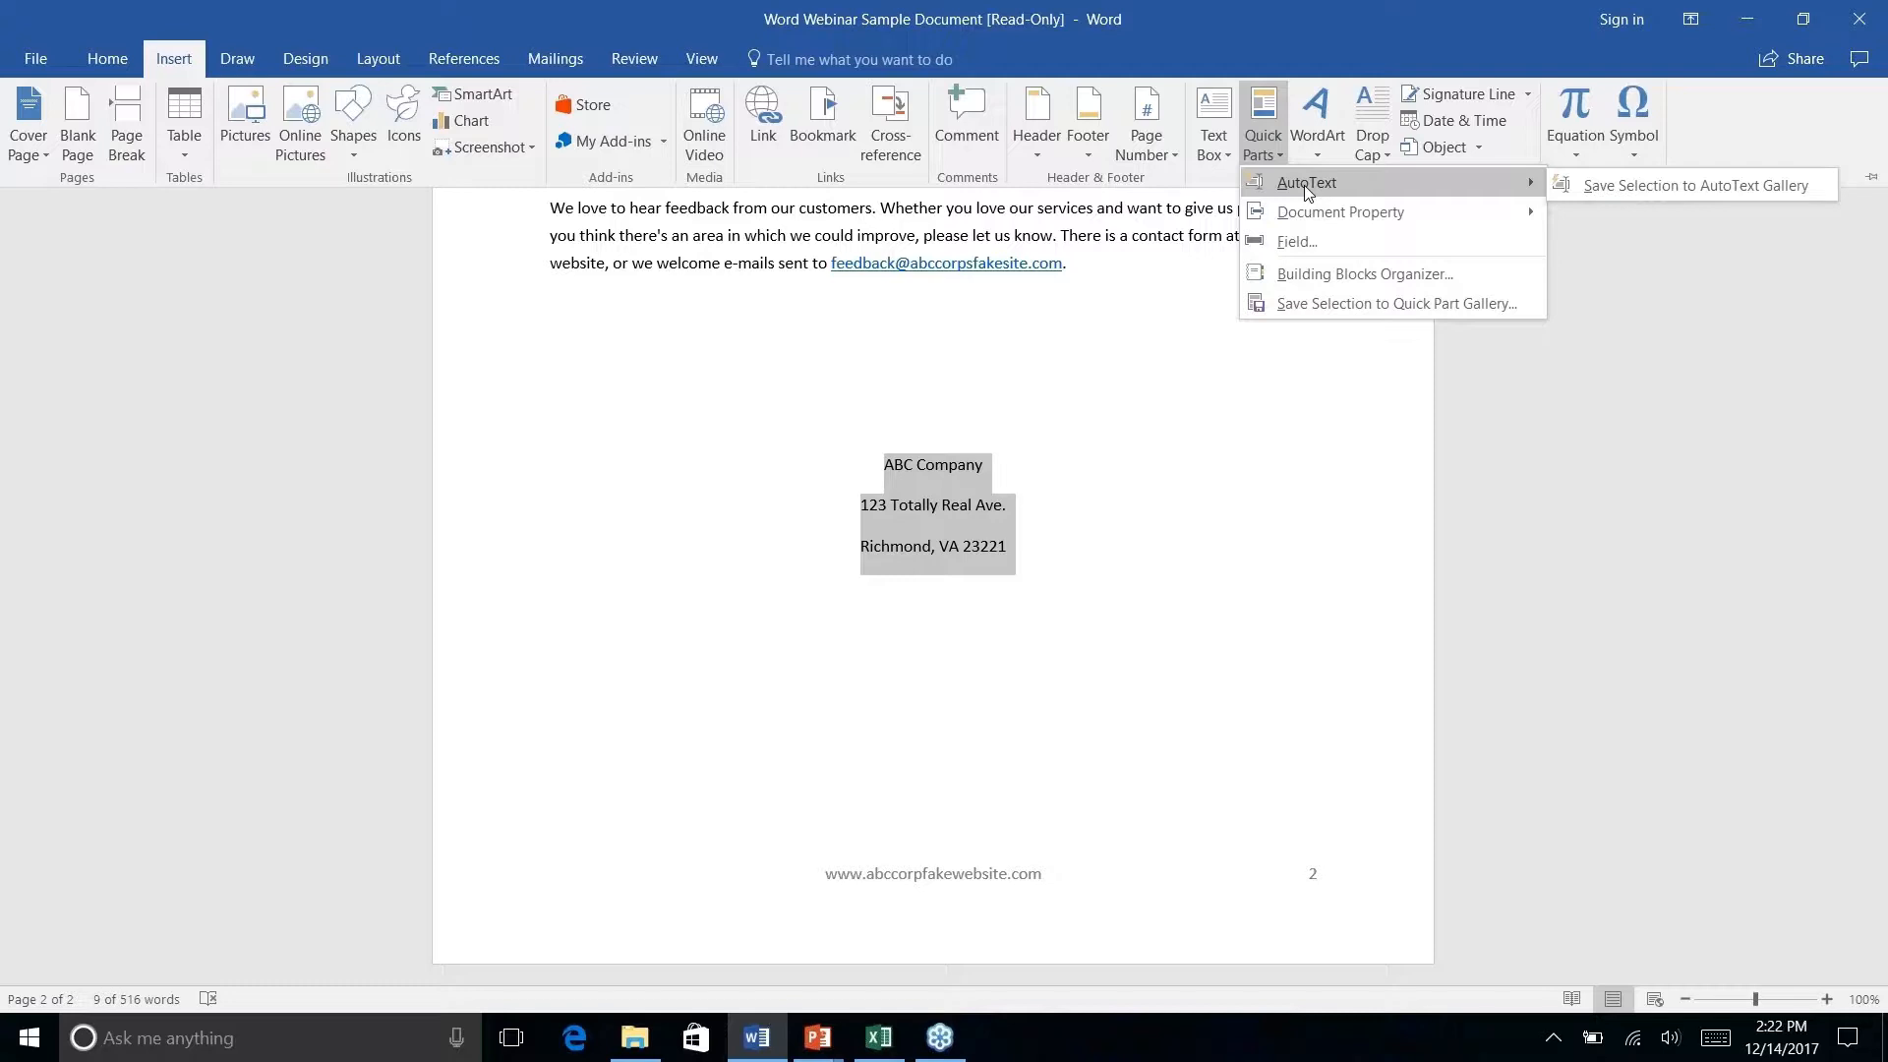
pyautogui.rightClick(1661, 189)
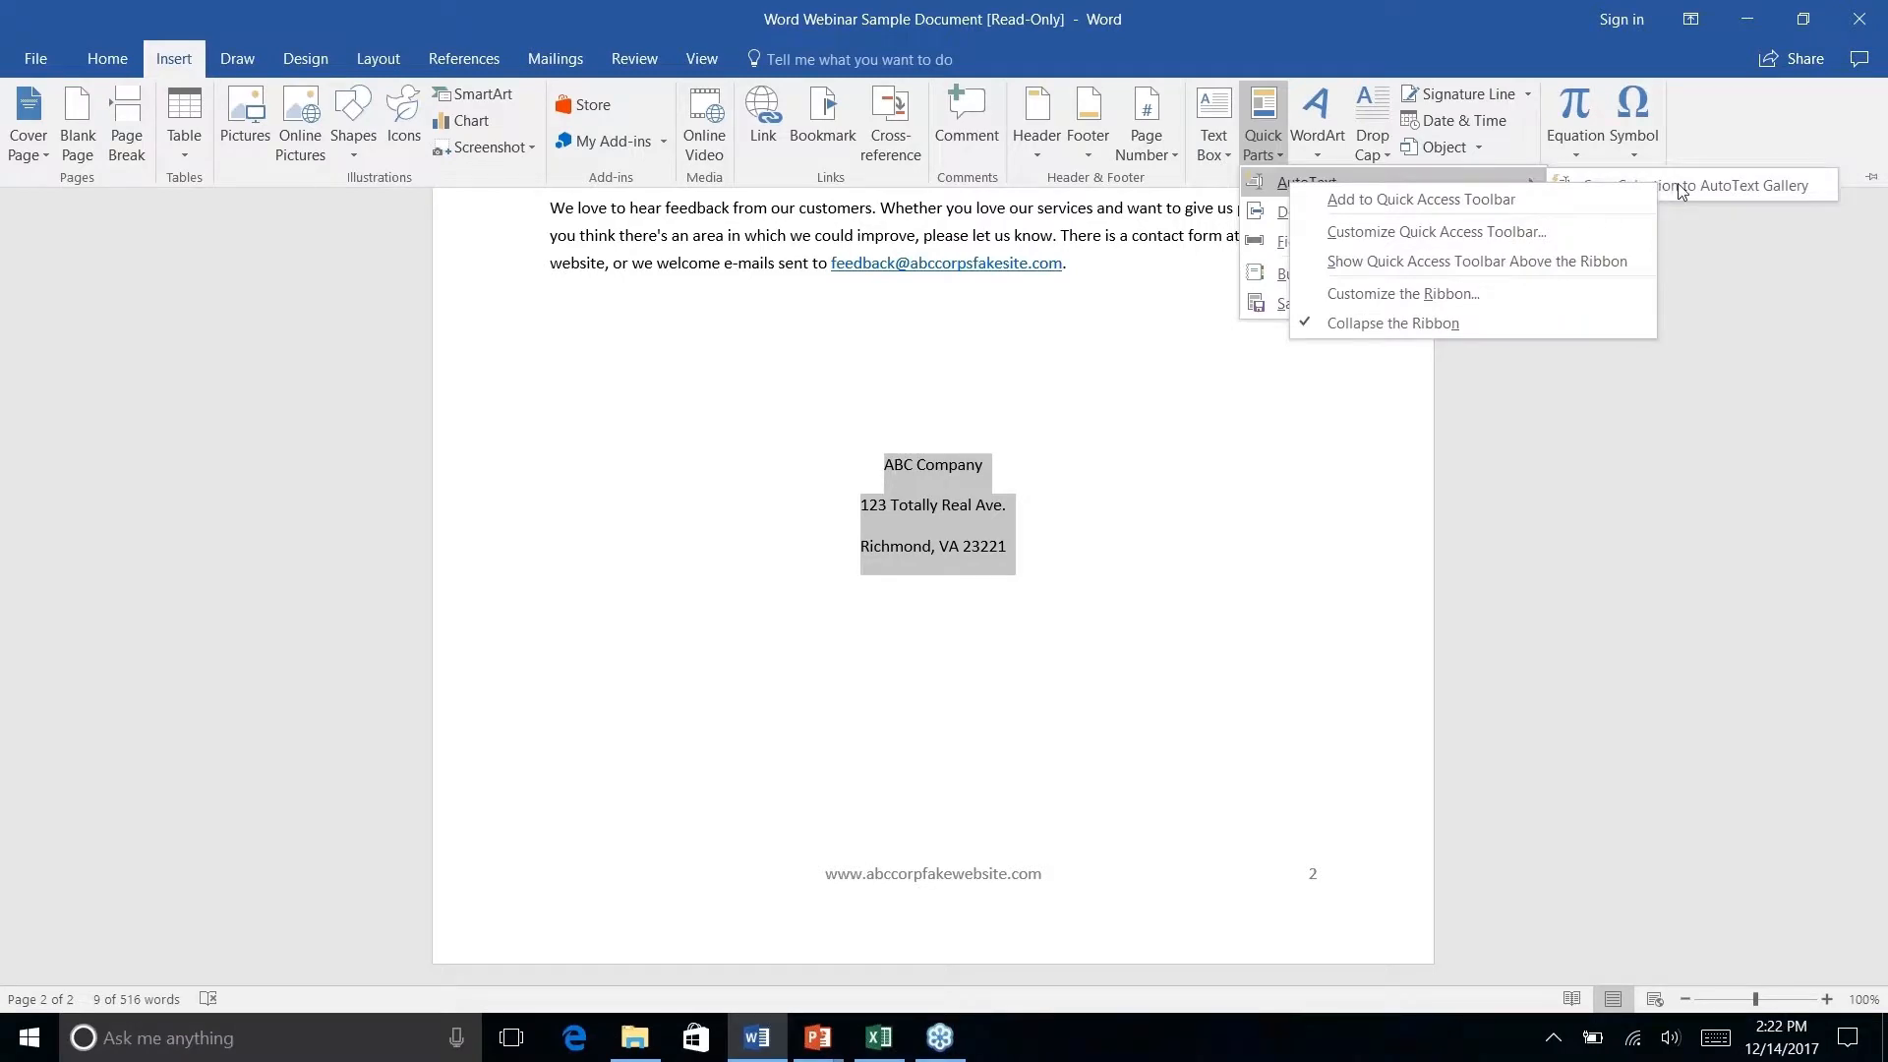
pyautogui.click(1692, 181)
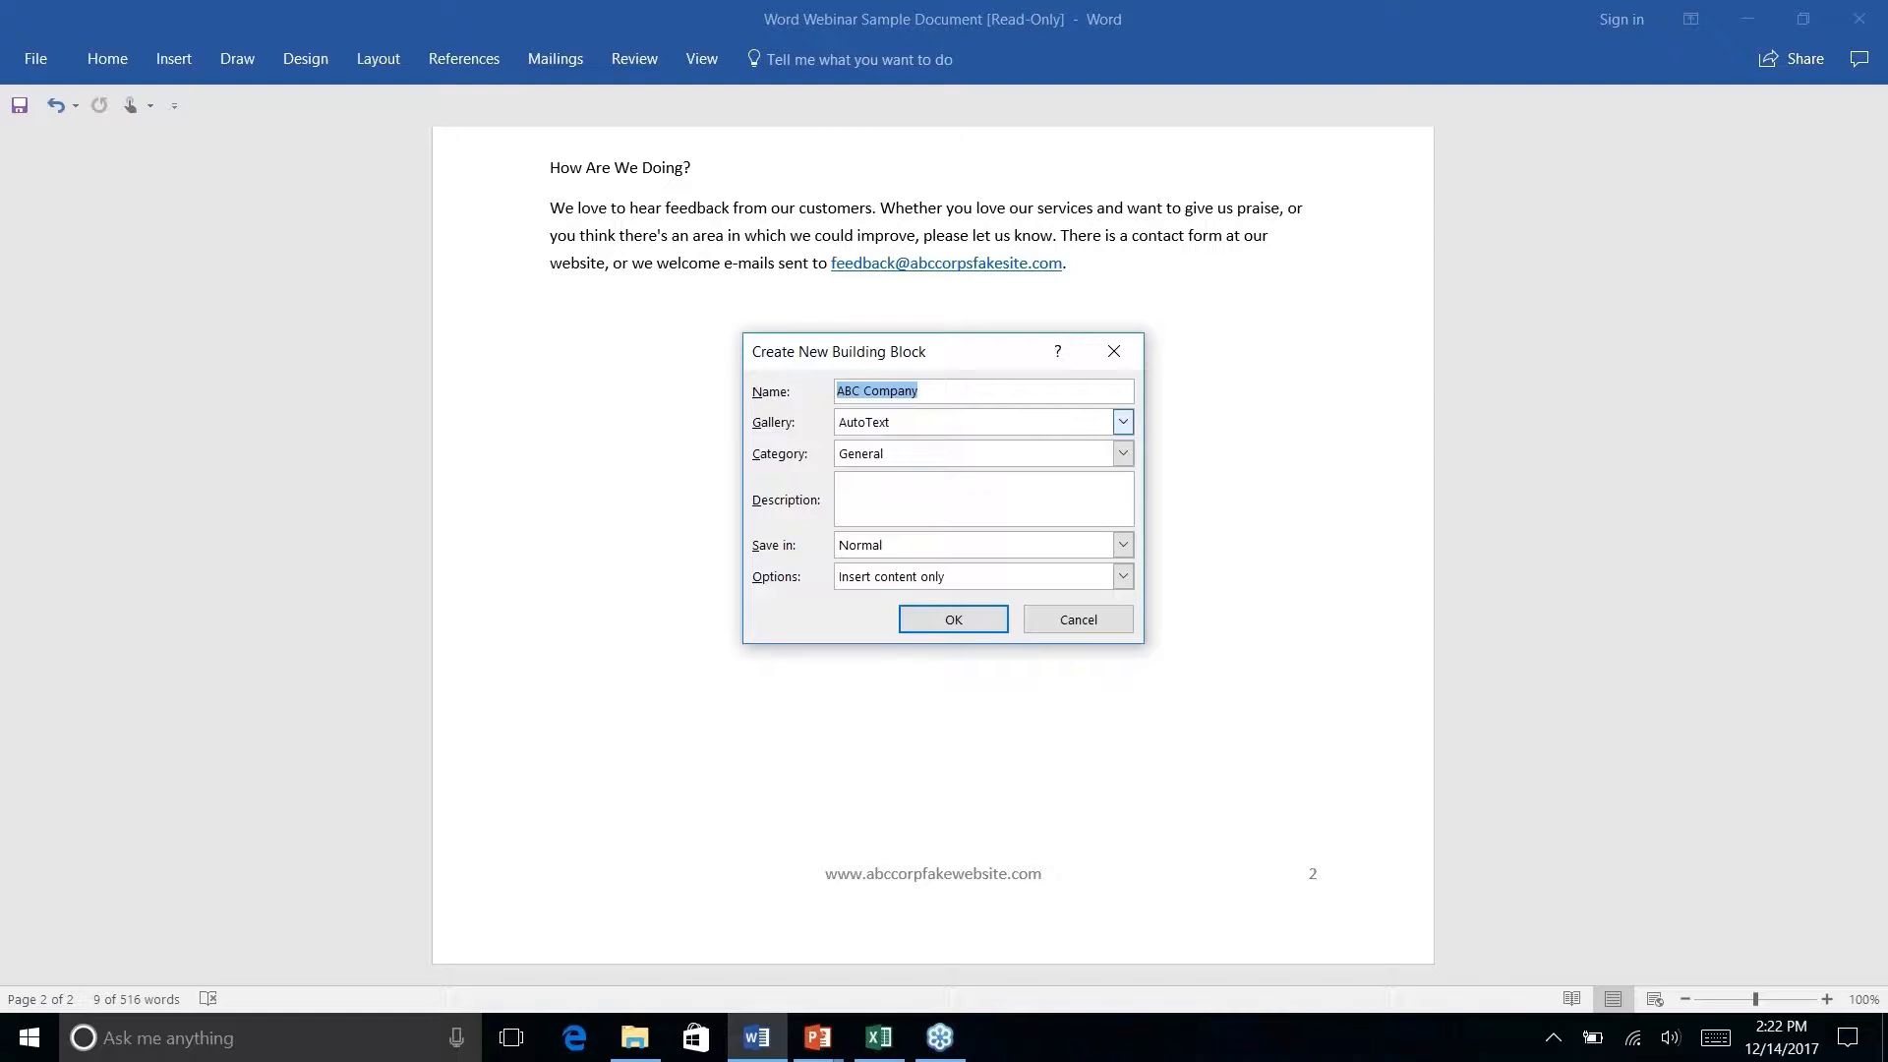
pyautogui.write('Company Address')
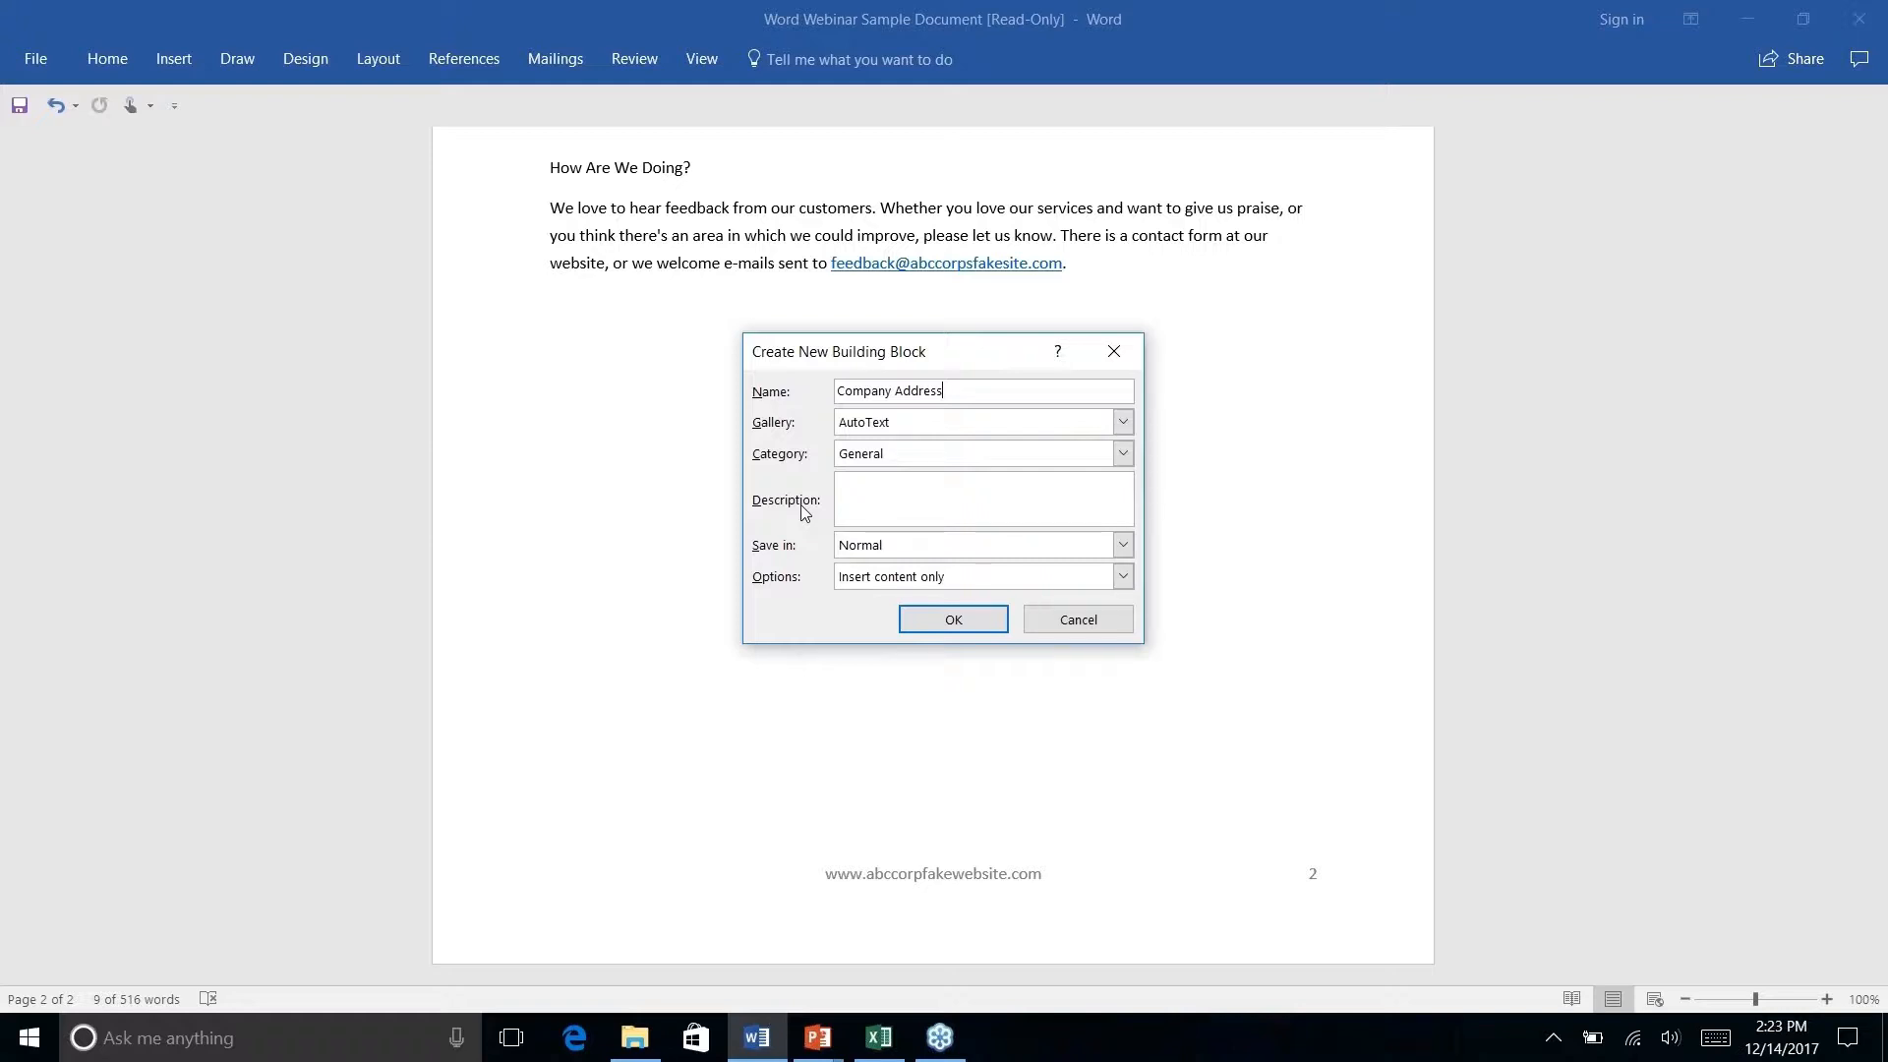
pyautogui.click(950, 629)
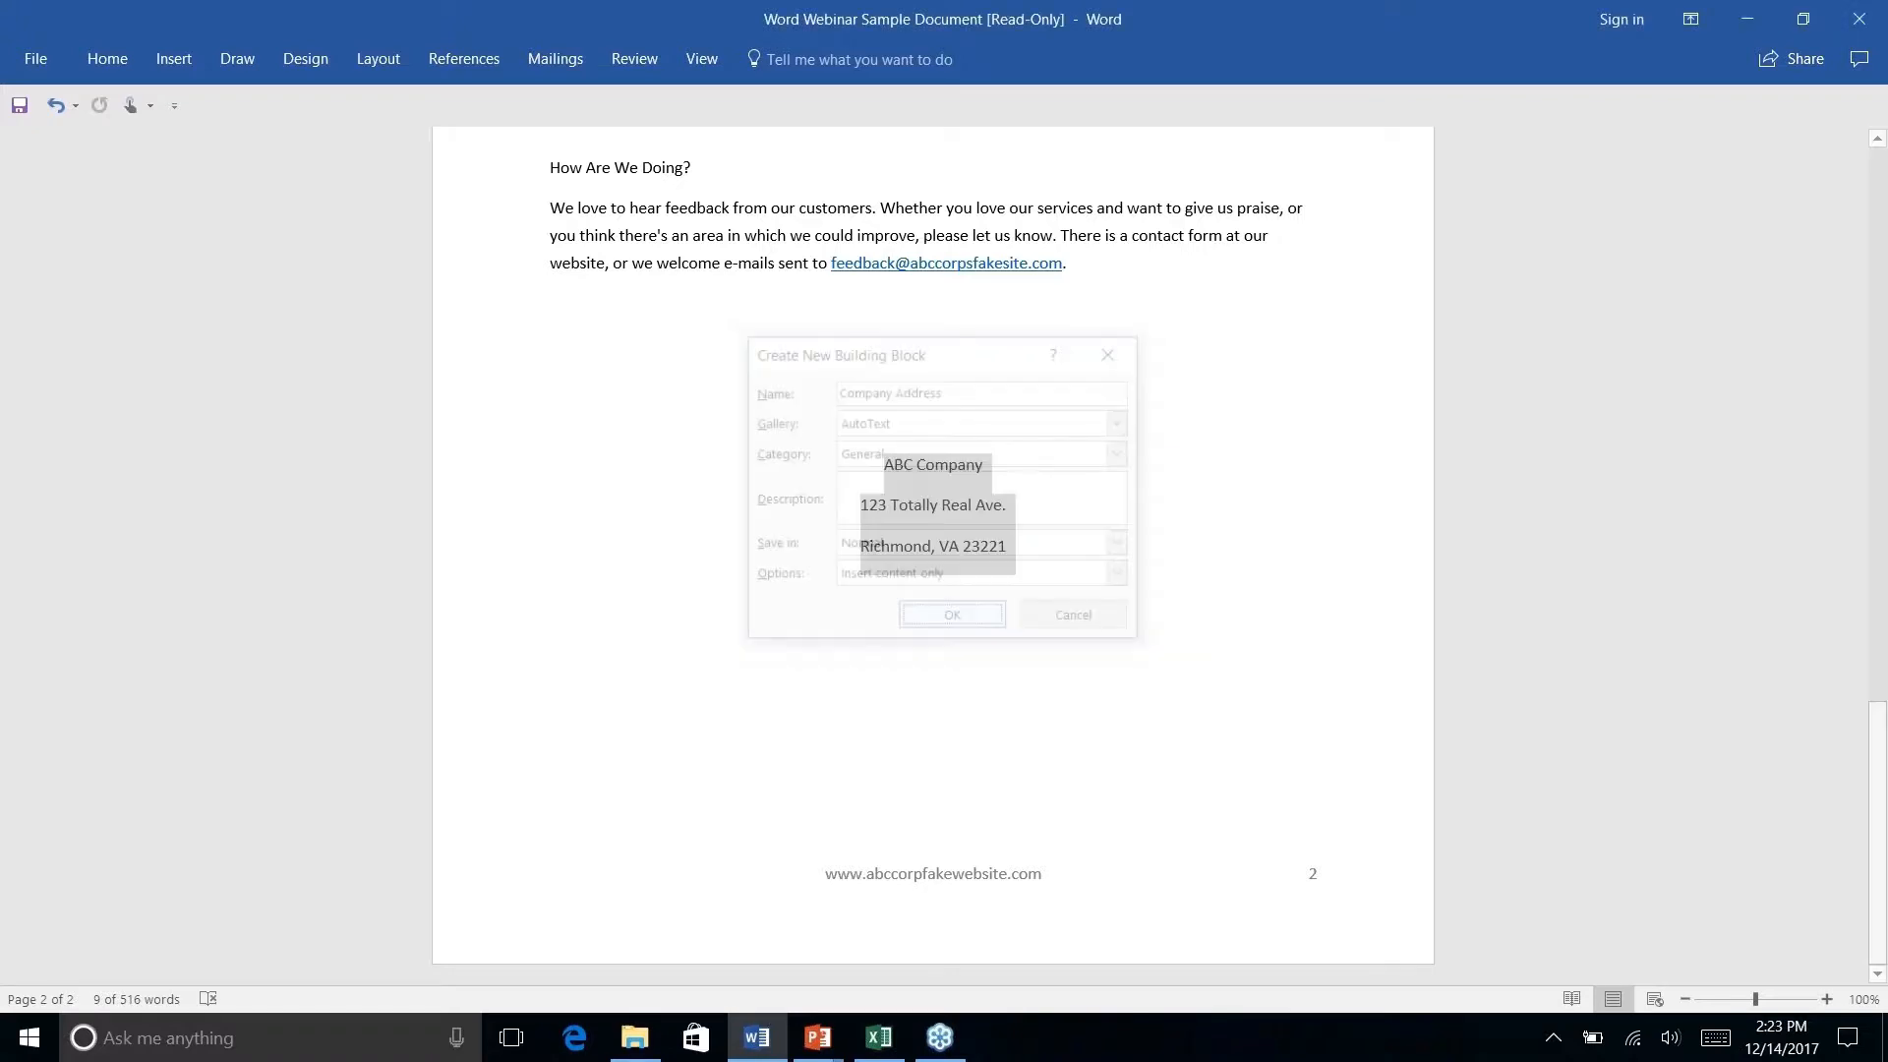
# Delete the three-line company name and address block from the end of the newsletter.
pyautogui.click(941, 506)
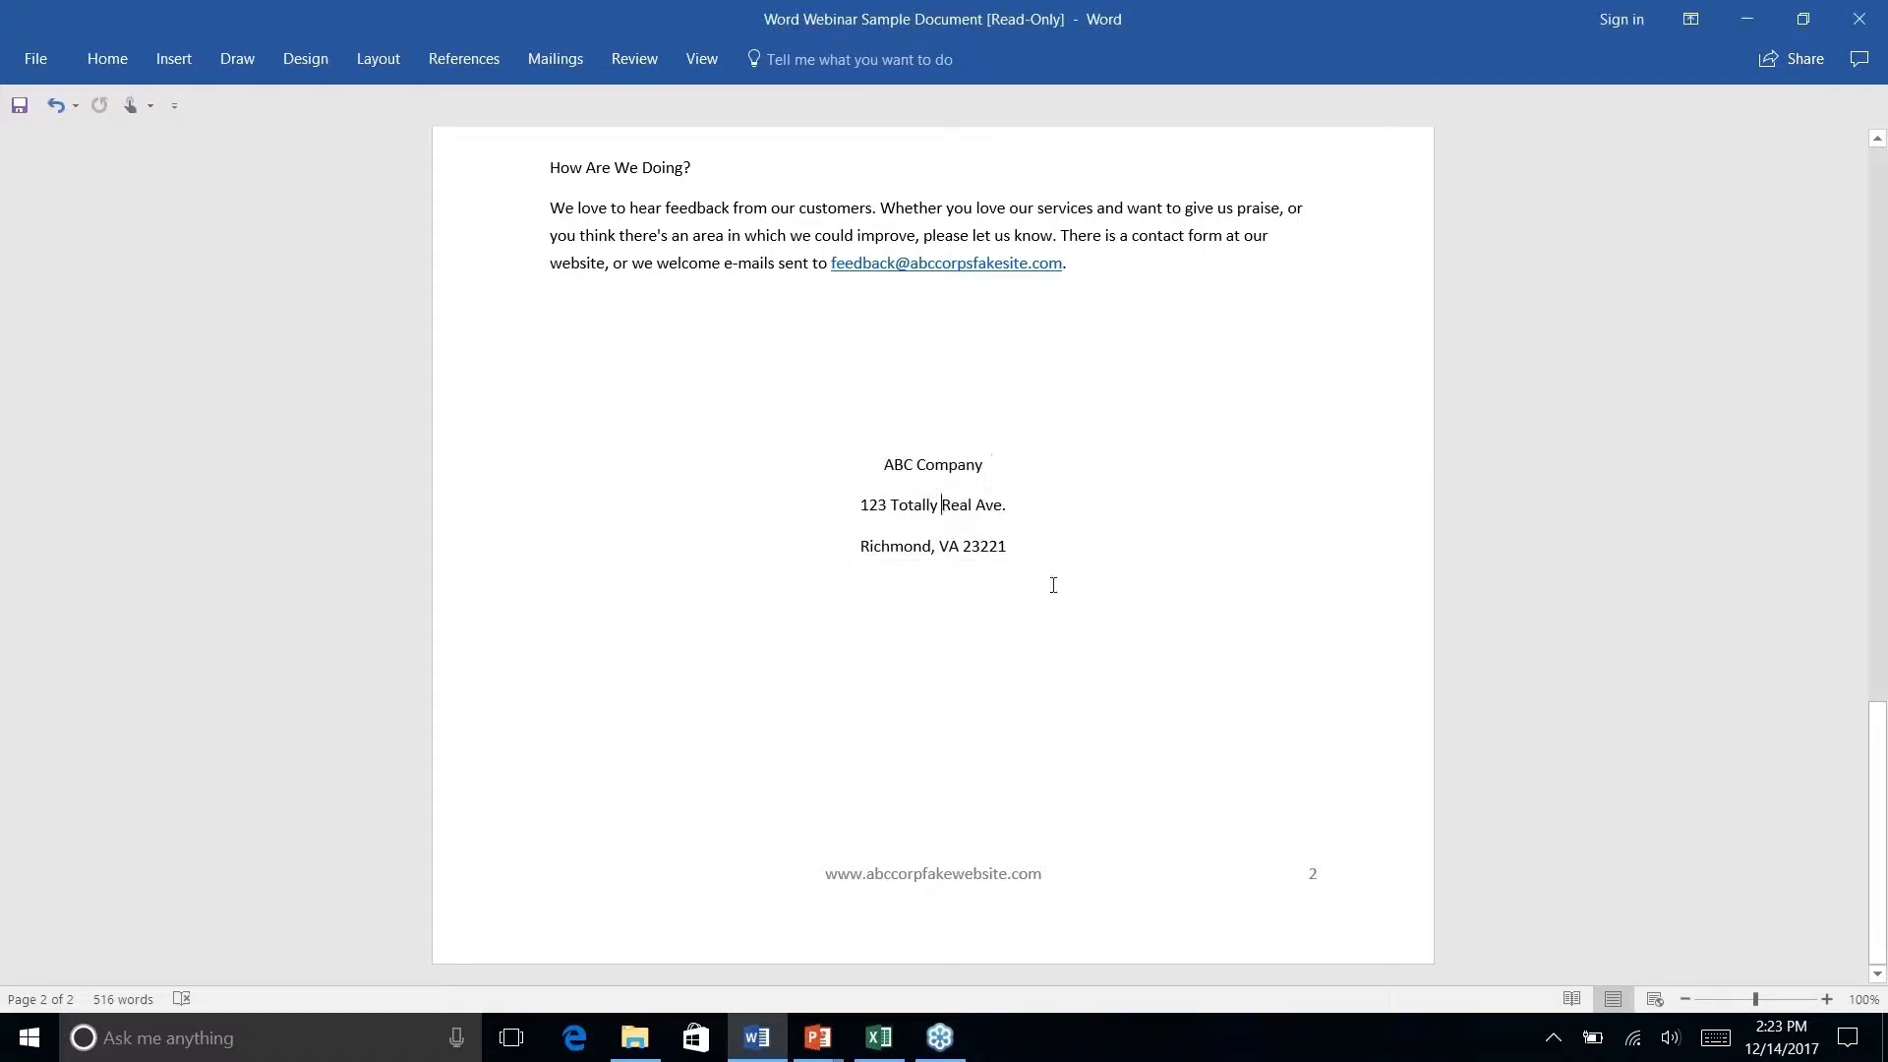
pyautogui.moveTo(1022, 564); pyautogui.dragTo(882, 464)
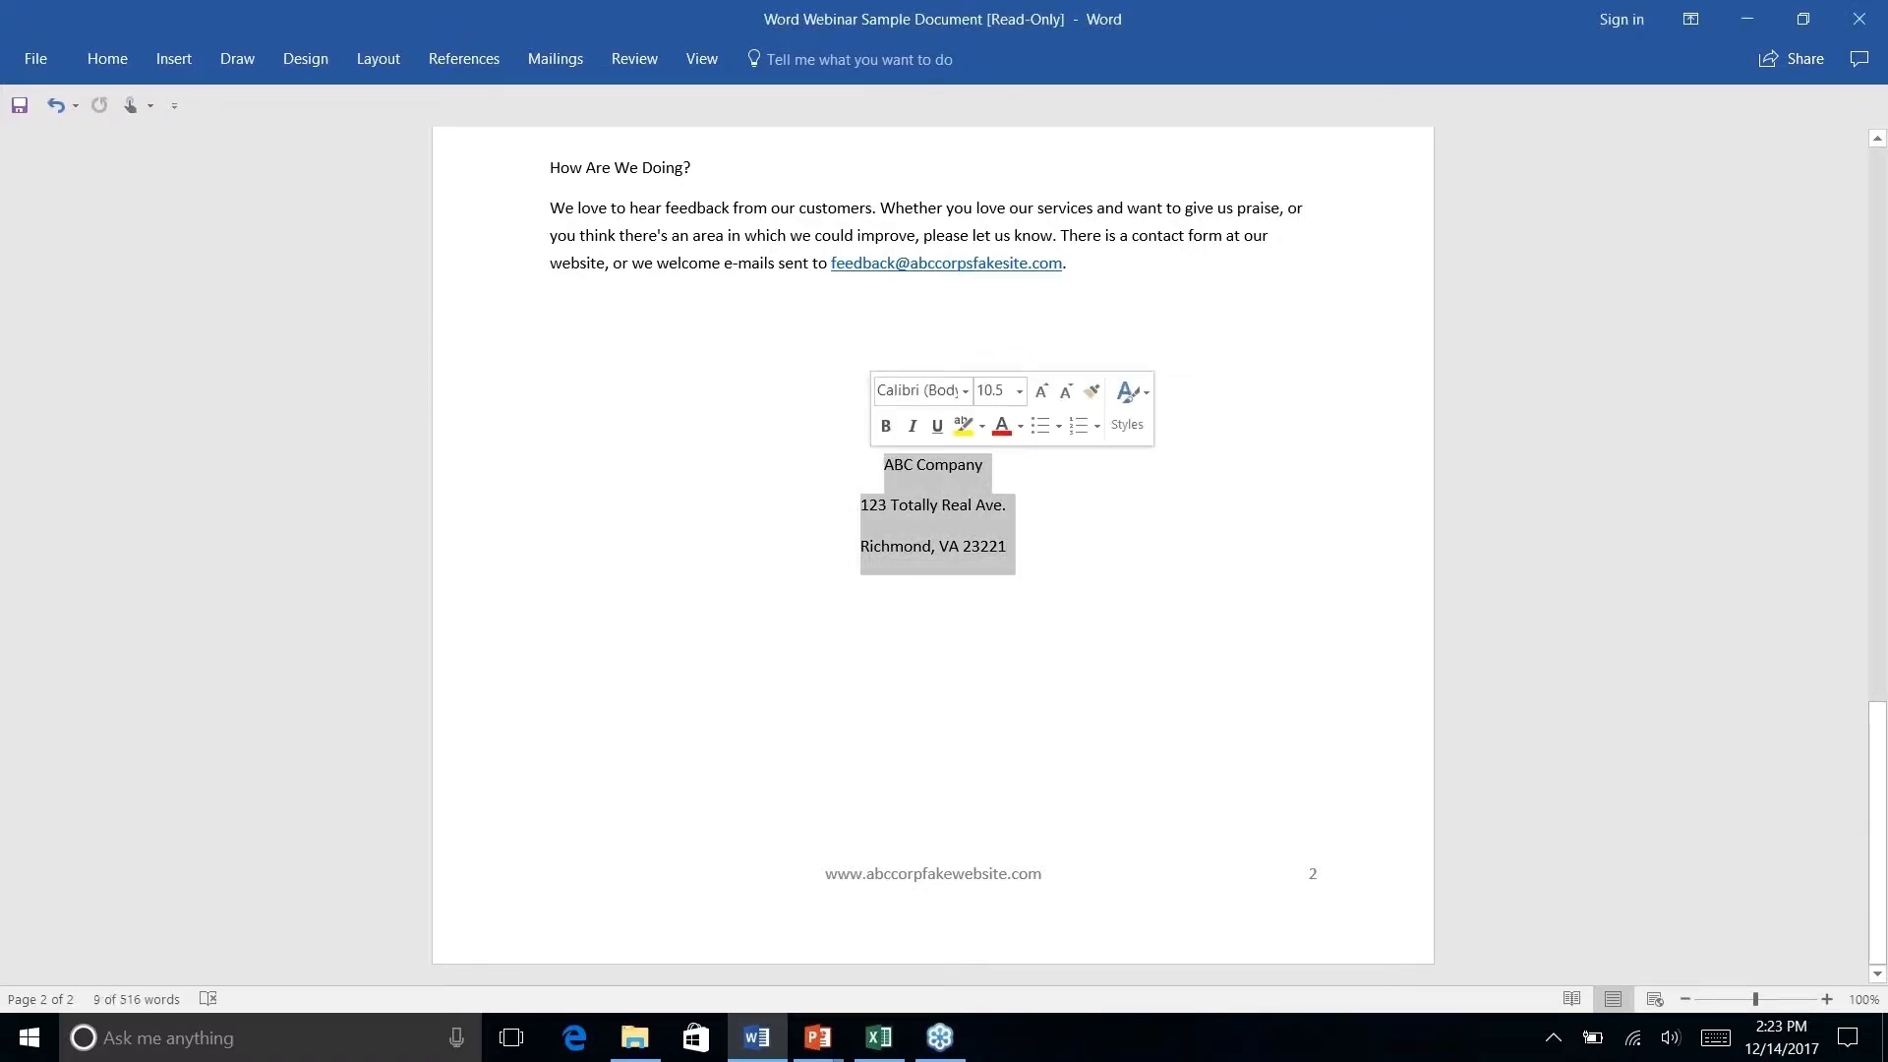
pyautogui.press('Delete')
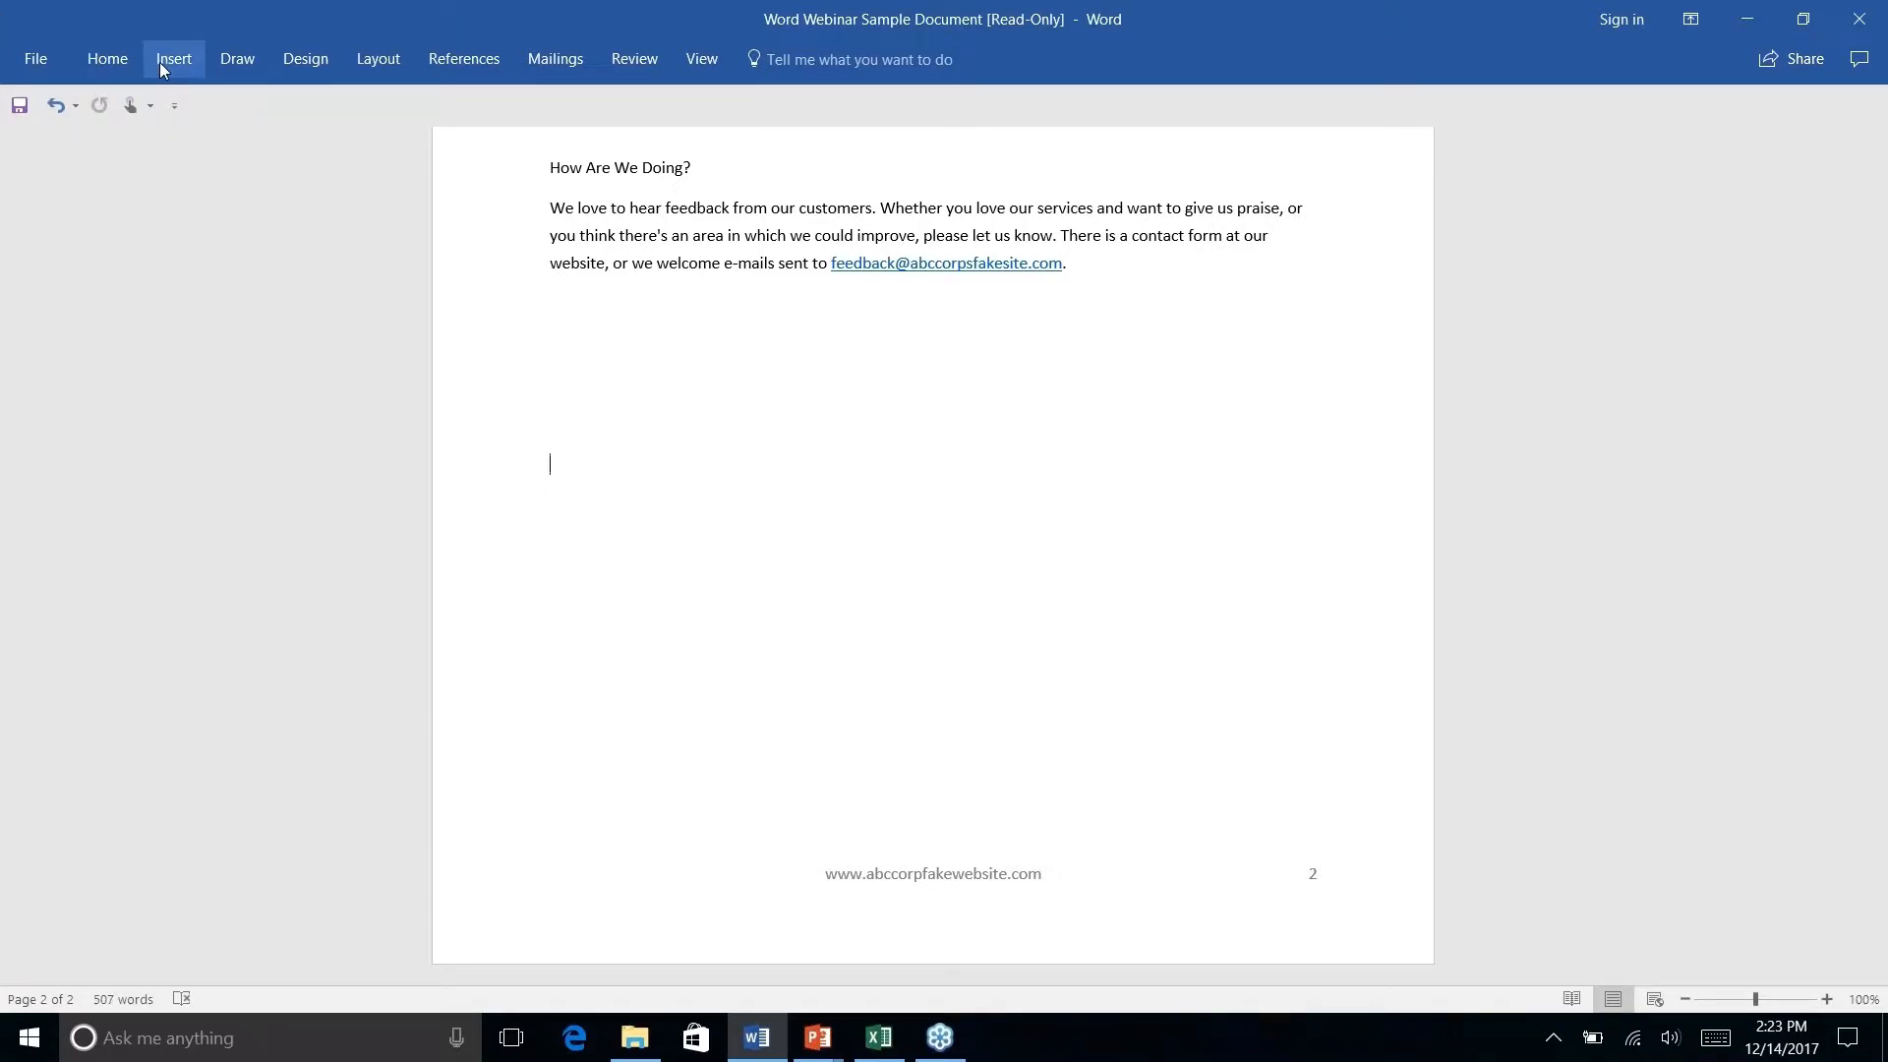
# Insert the Company Address AutoText entry from Quick Parts below the How Are We Doing? section.
pyautogui.click(159, 62)
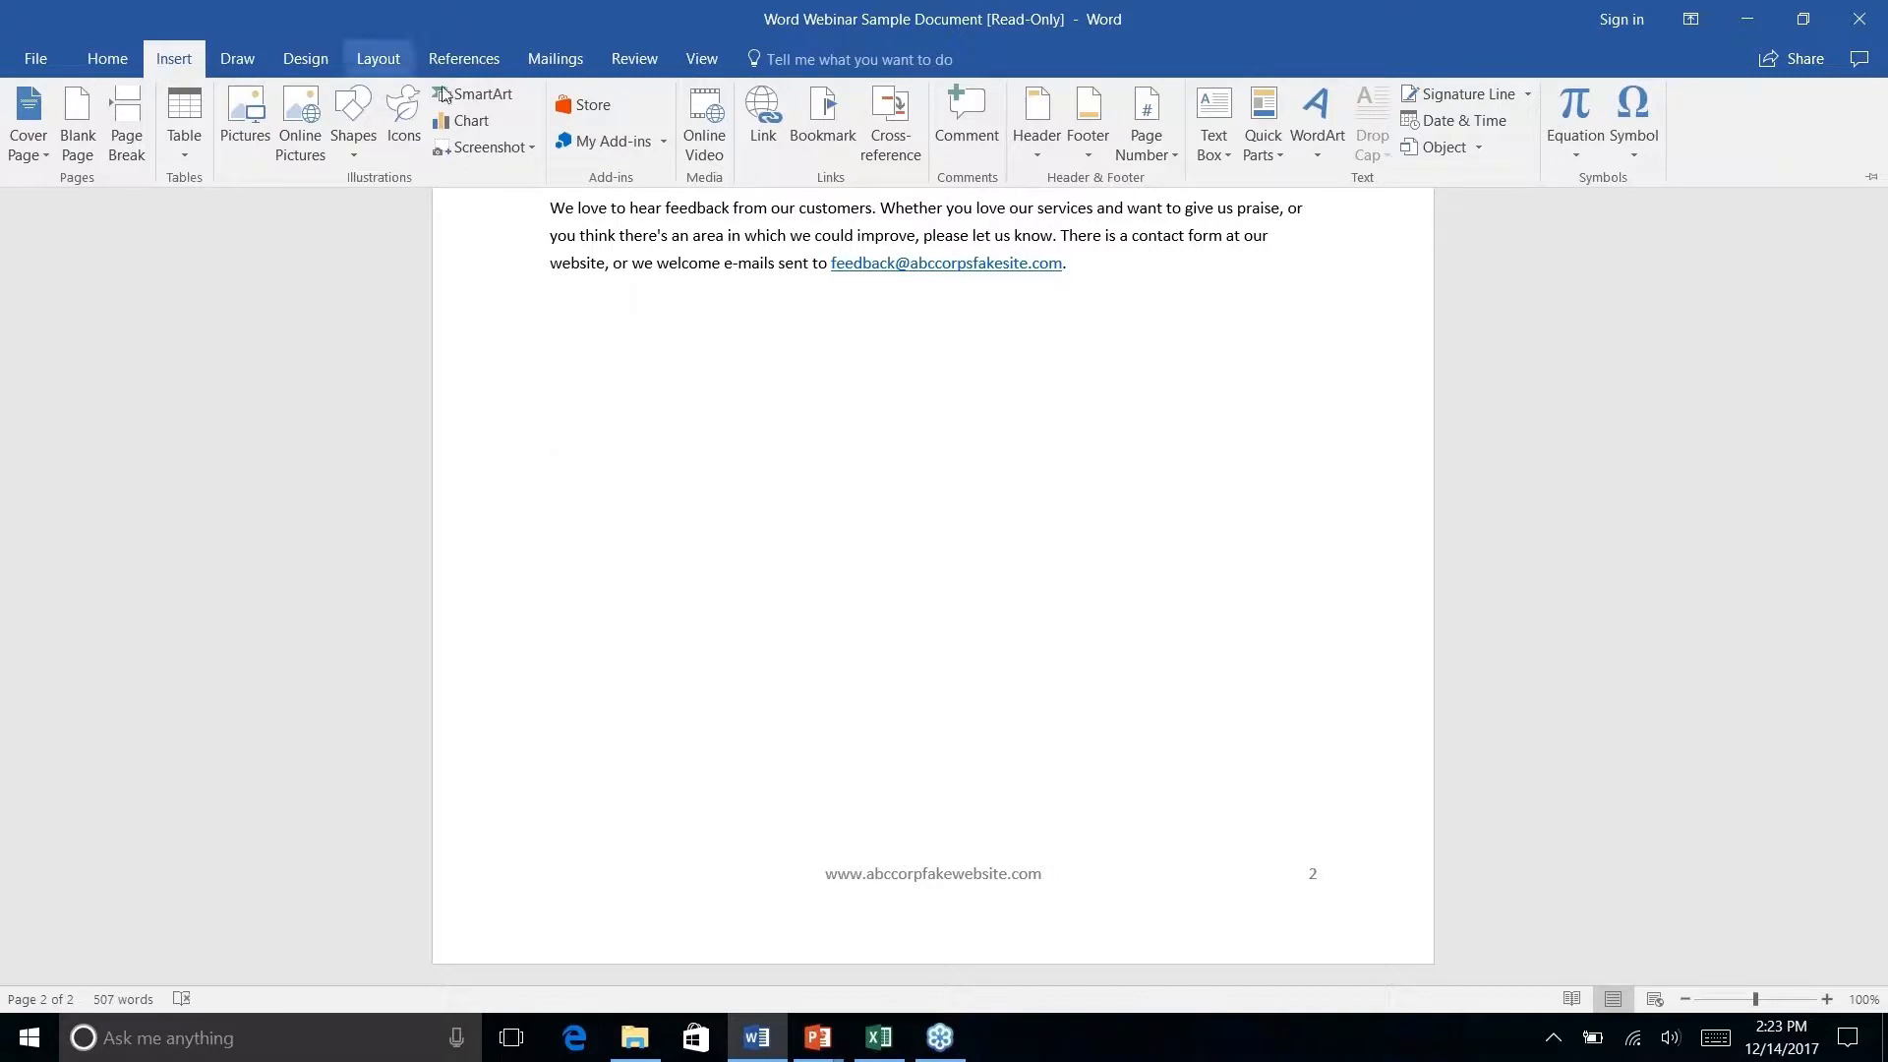
pyautogui.rightClick(1278, 158)
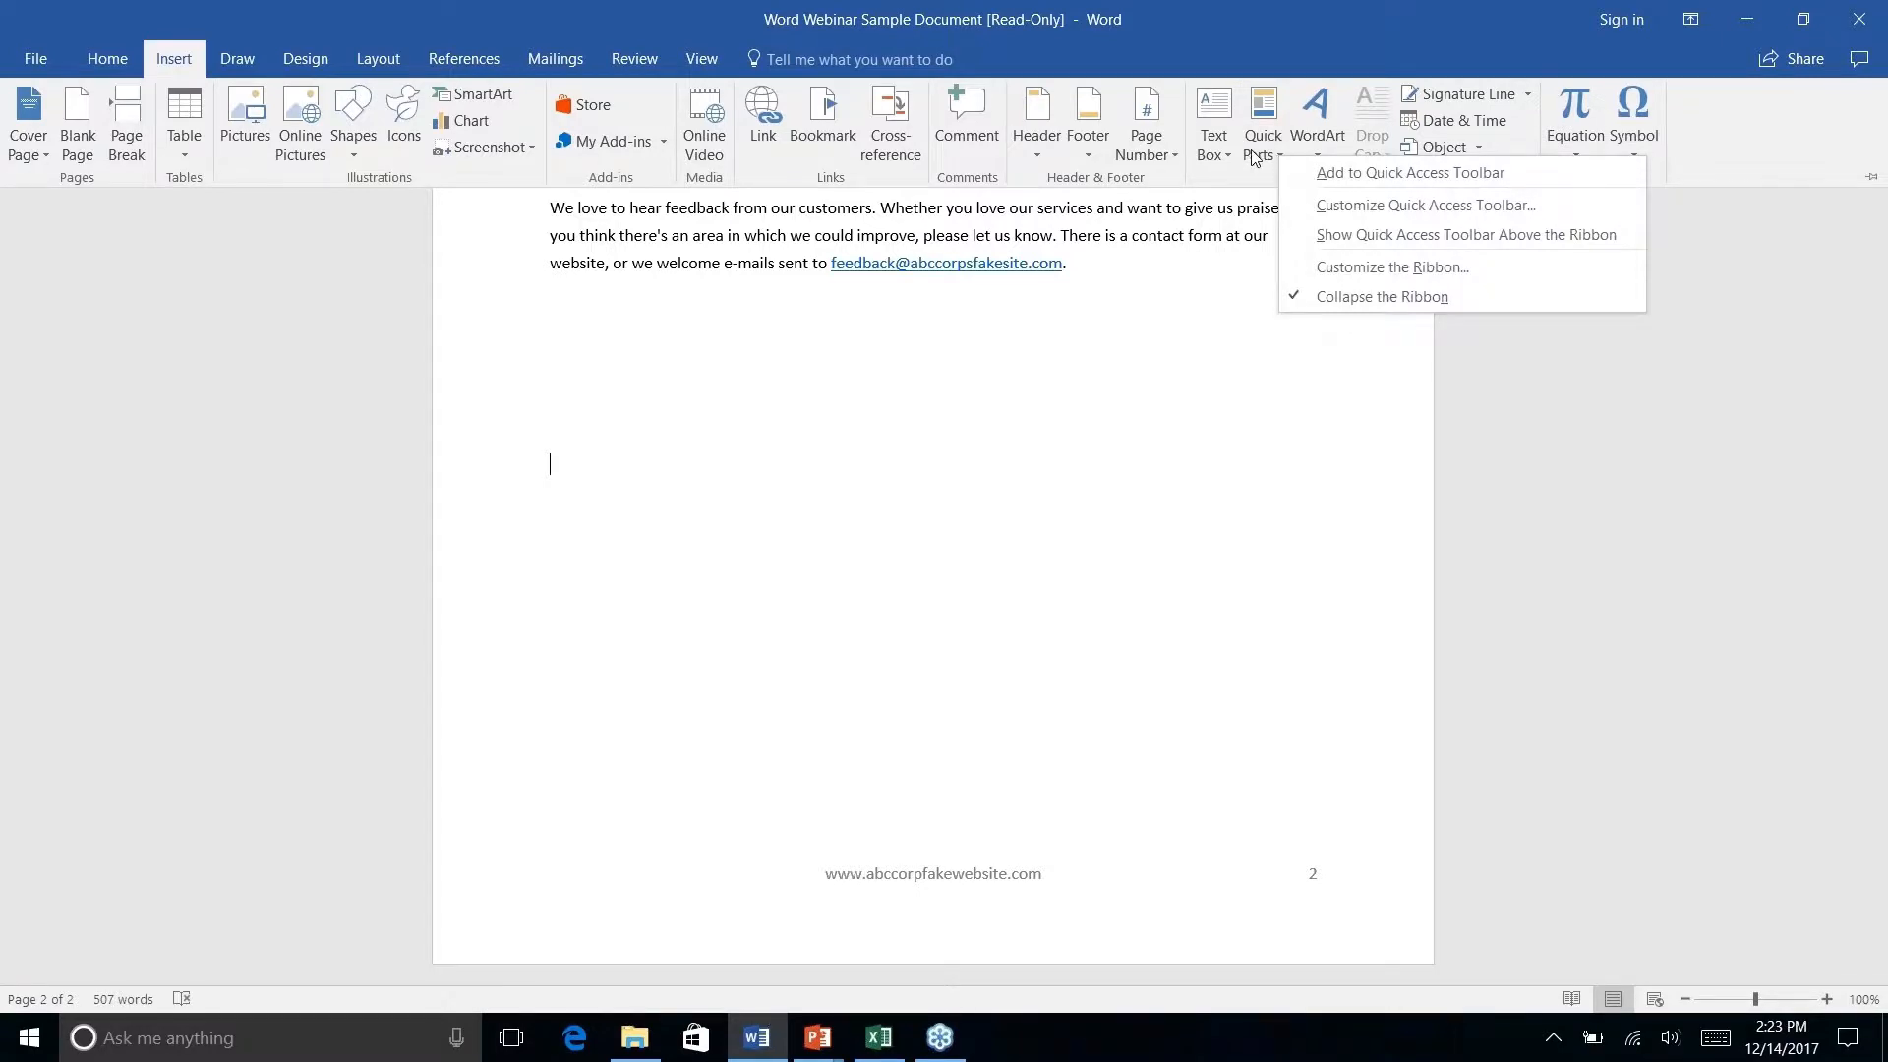
pyautogui.click(1259, 152)
pyautogui.click(1259, 153)
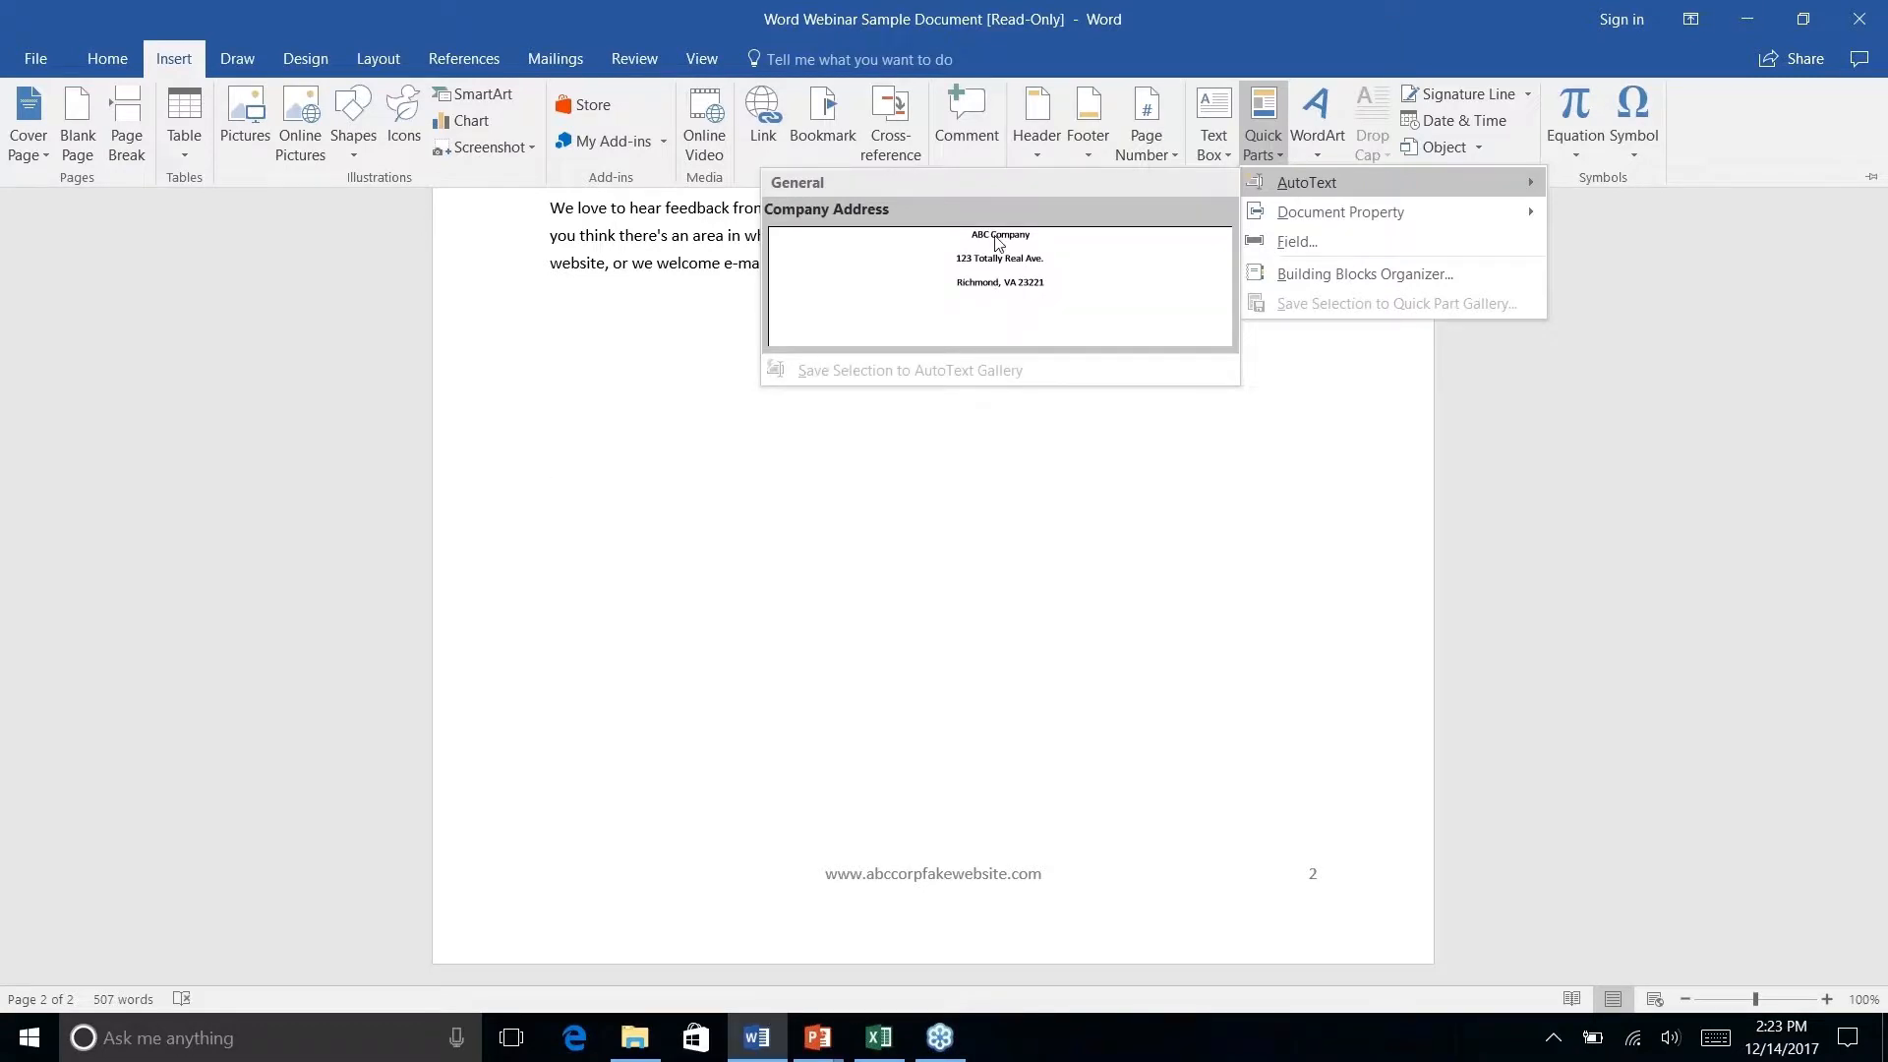
pyautogui.click(1003, 280)
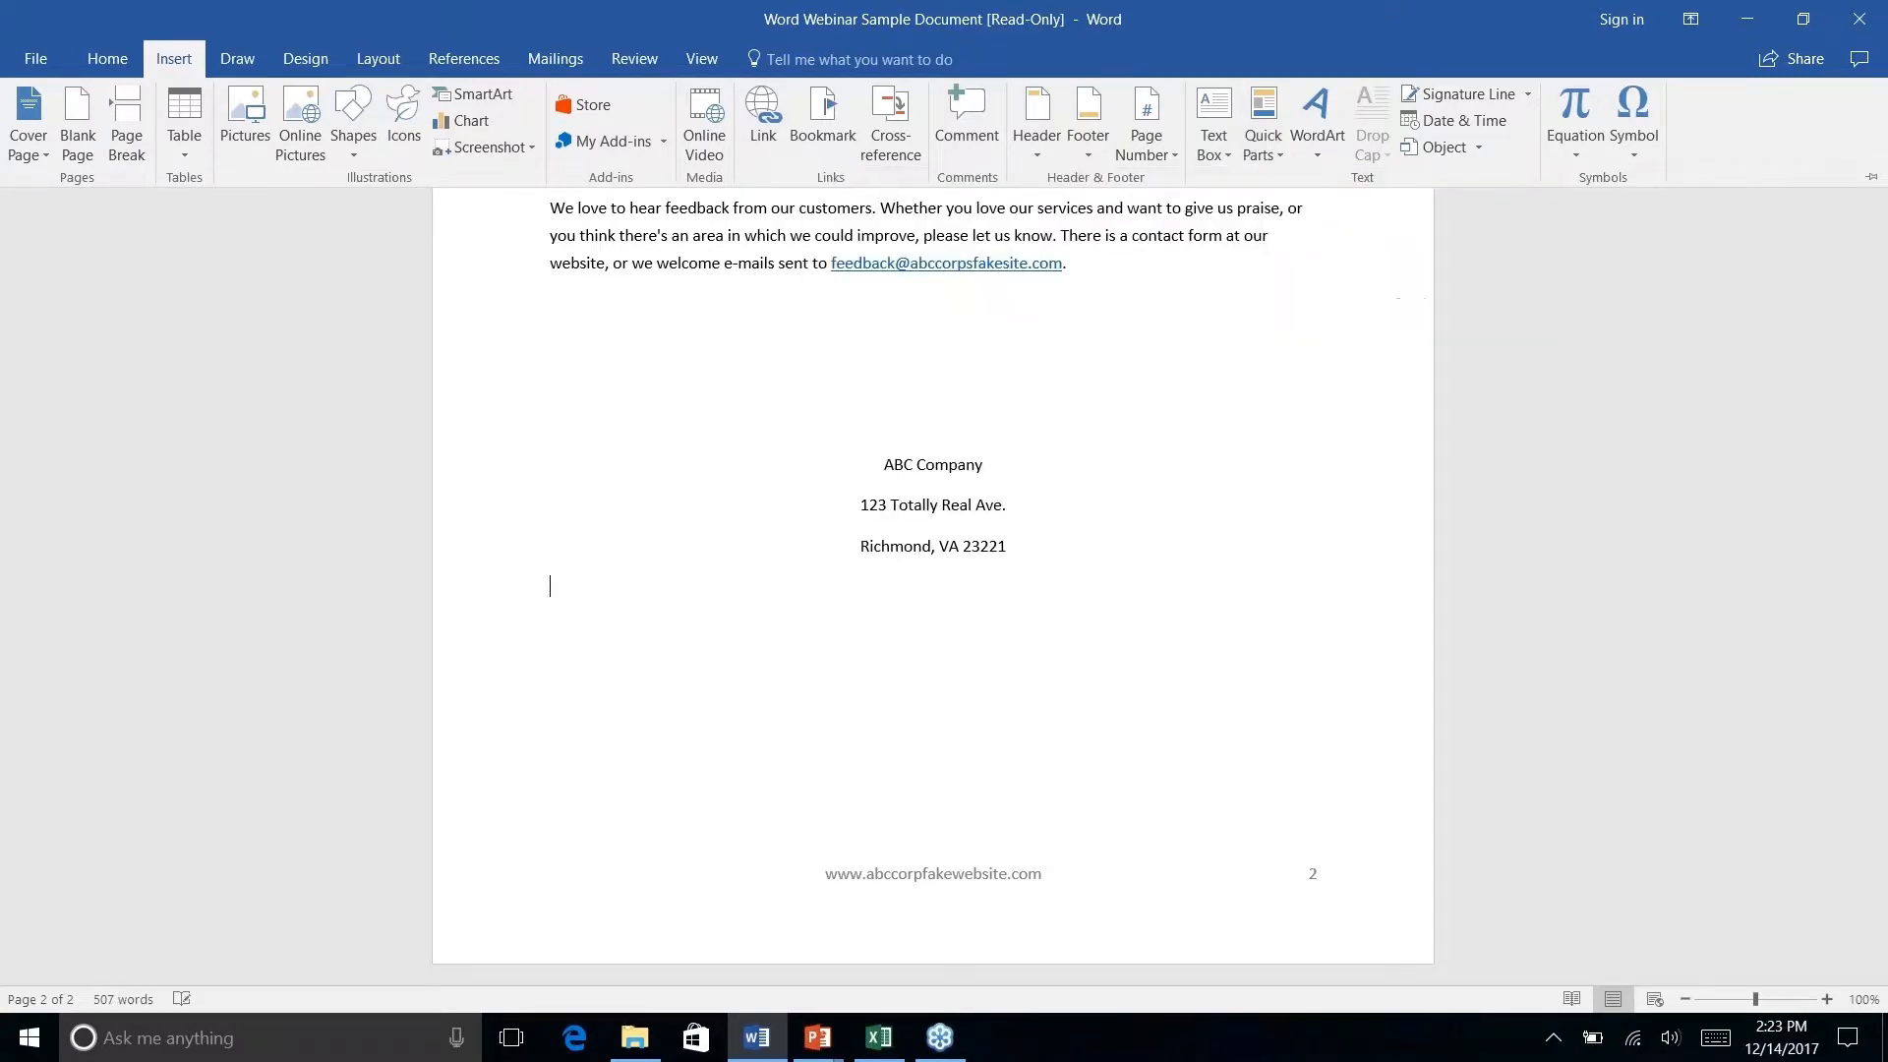
# Open the Building Blocks Organizer and sort the building blocks by name, then by gallery.
pyautogui.click(1277, 157)
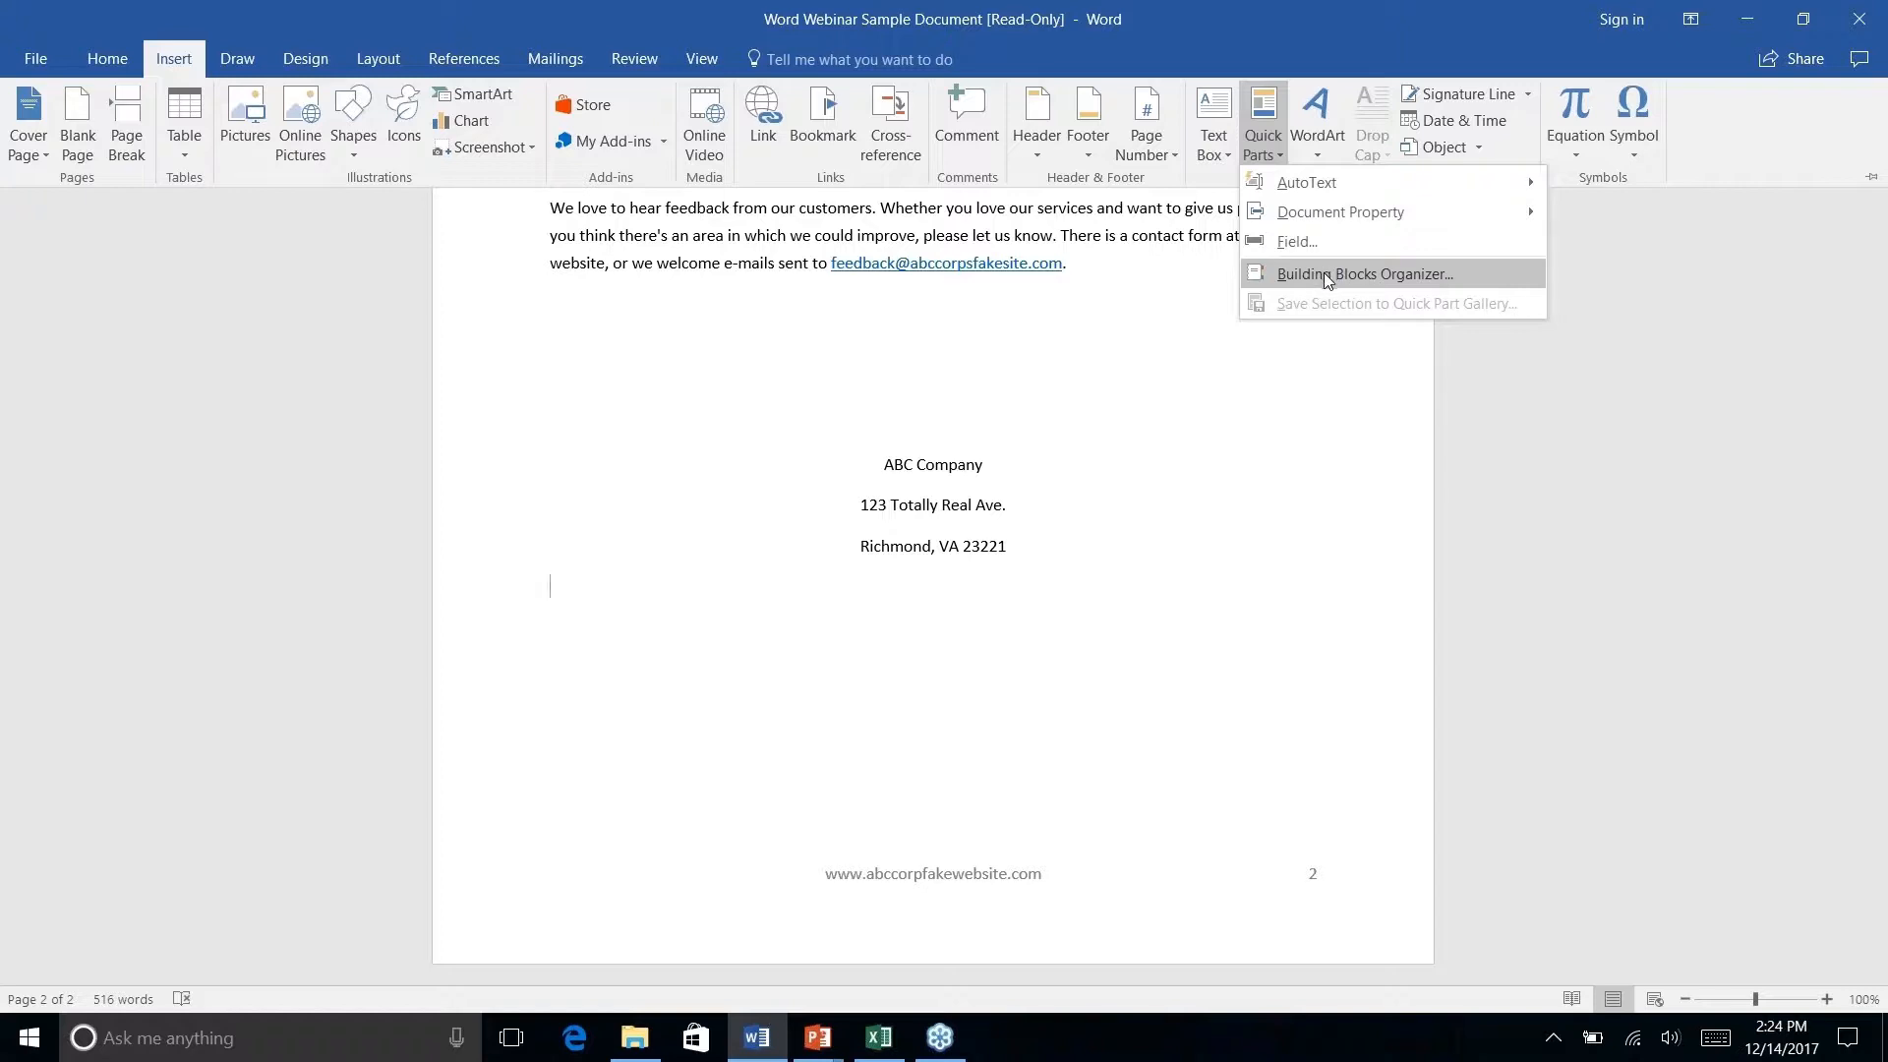
pyautogui.click(1327, 277)
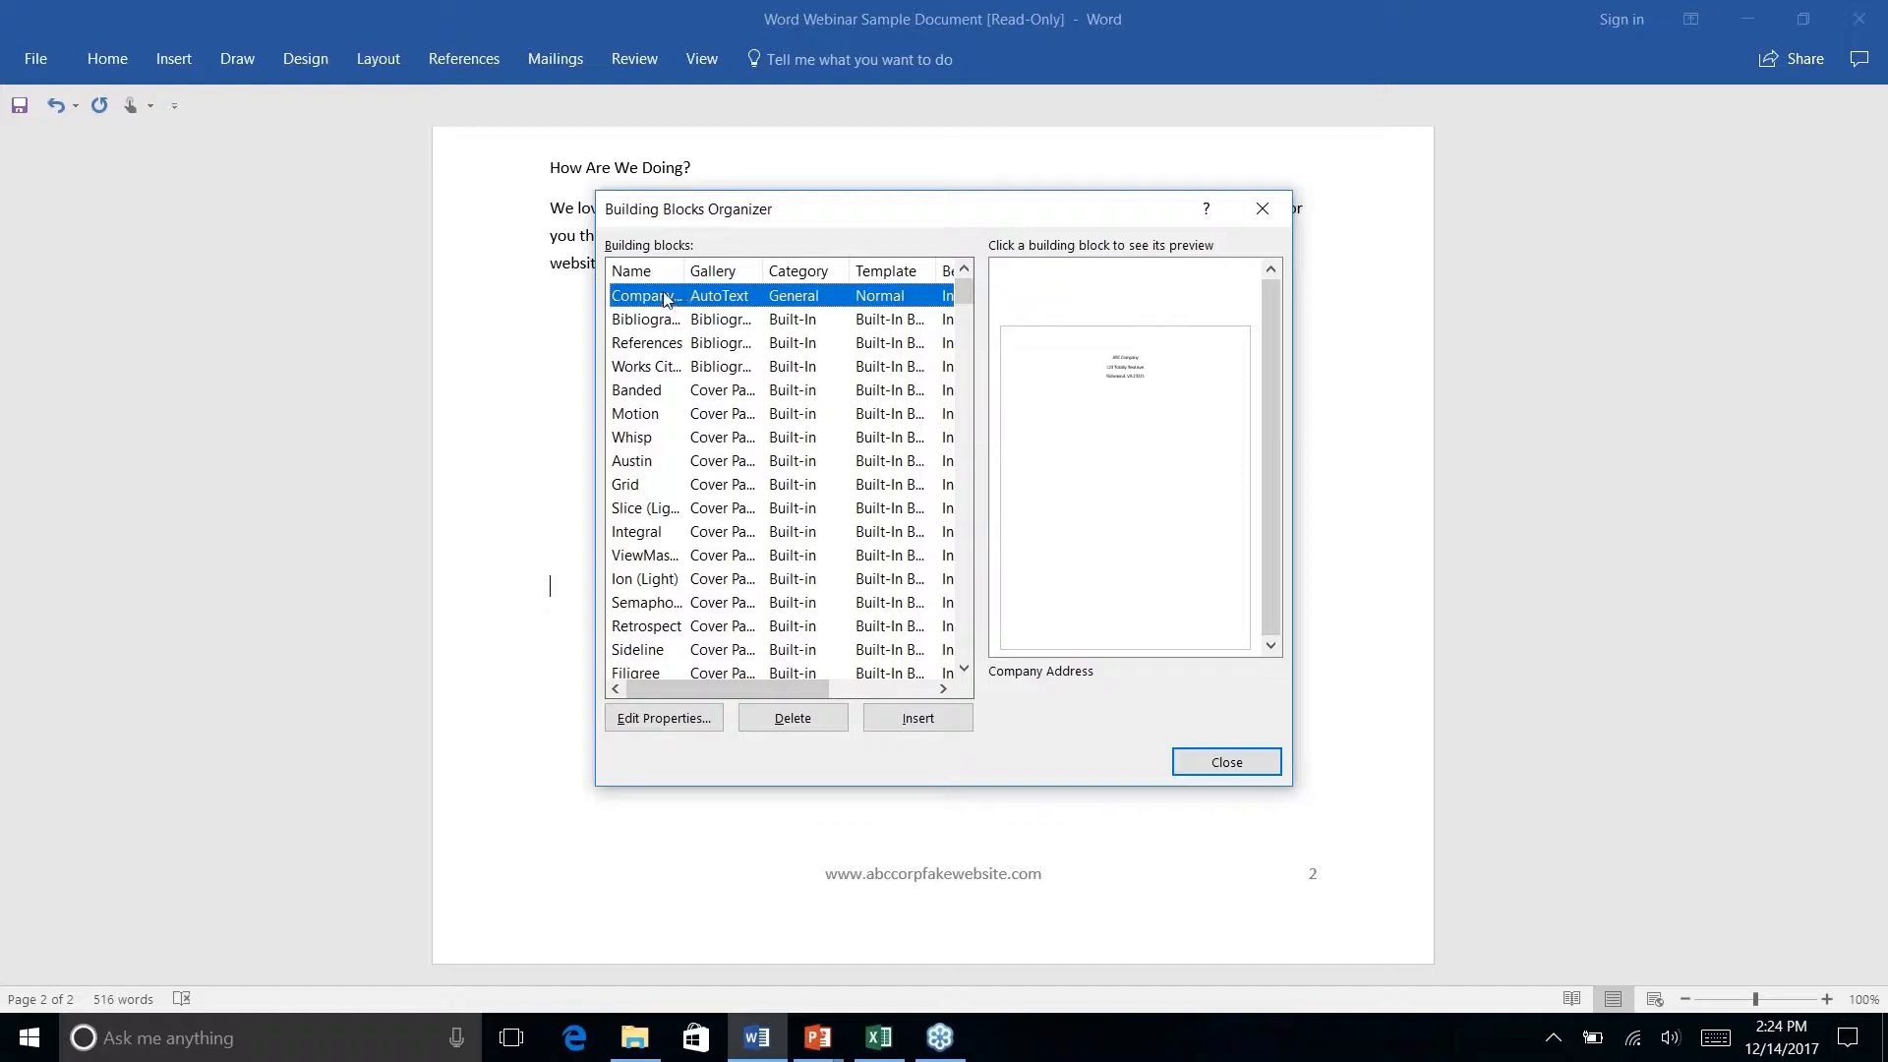
pyautogui.click(631, 275)
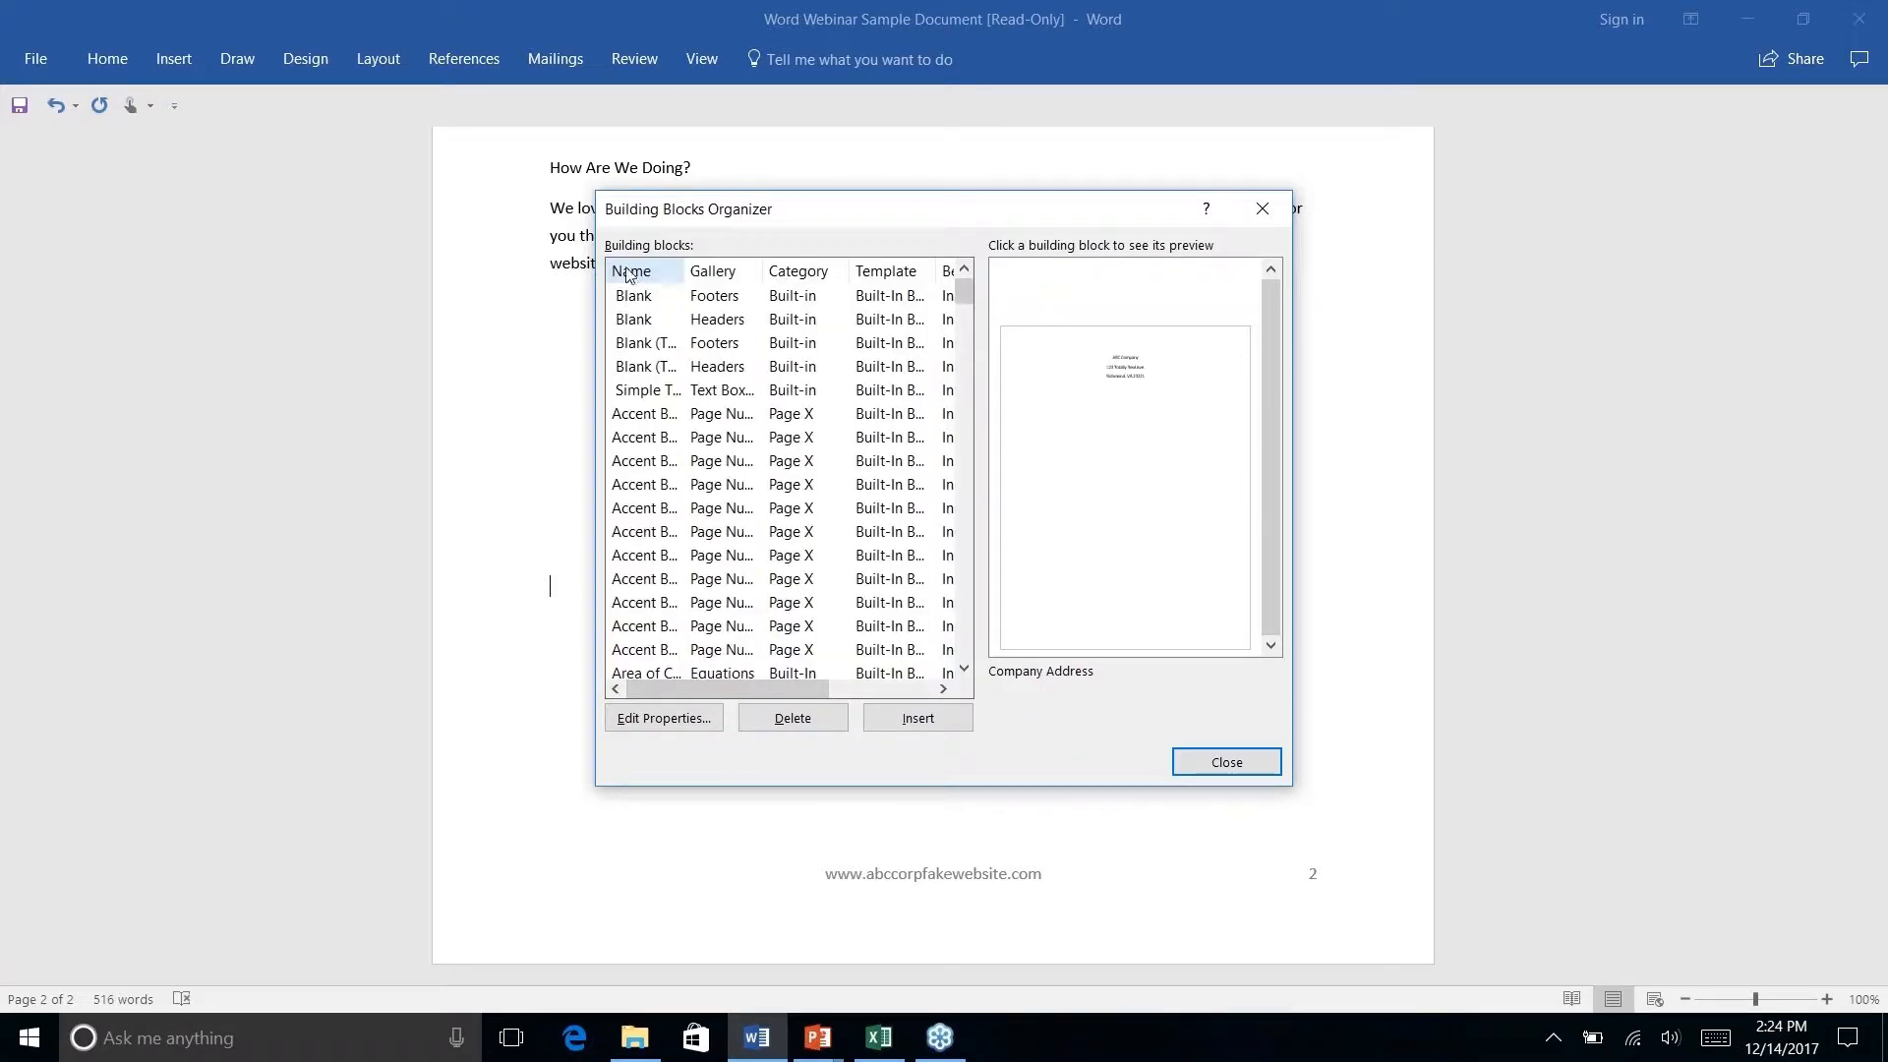
pyautogui.click(732, 275)
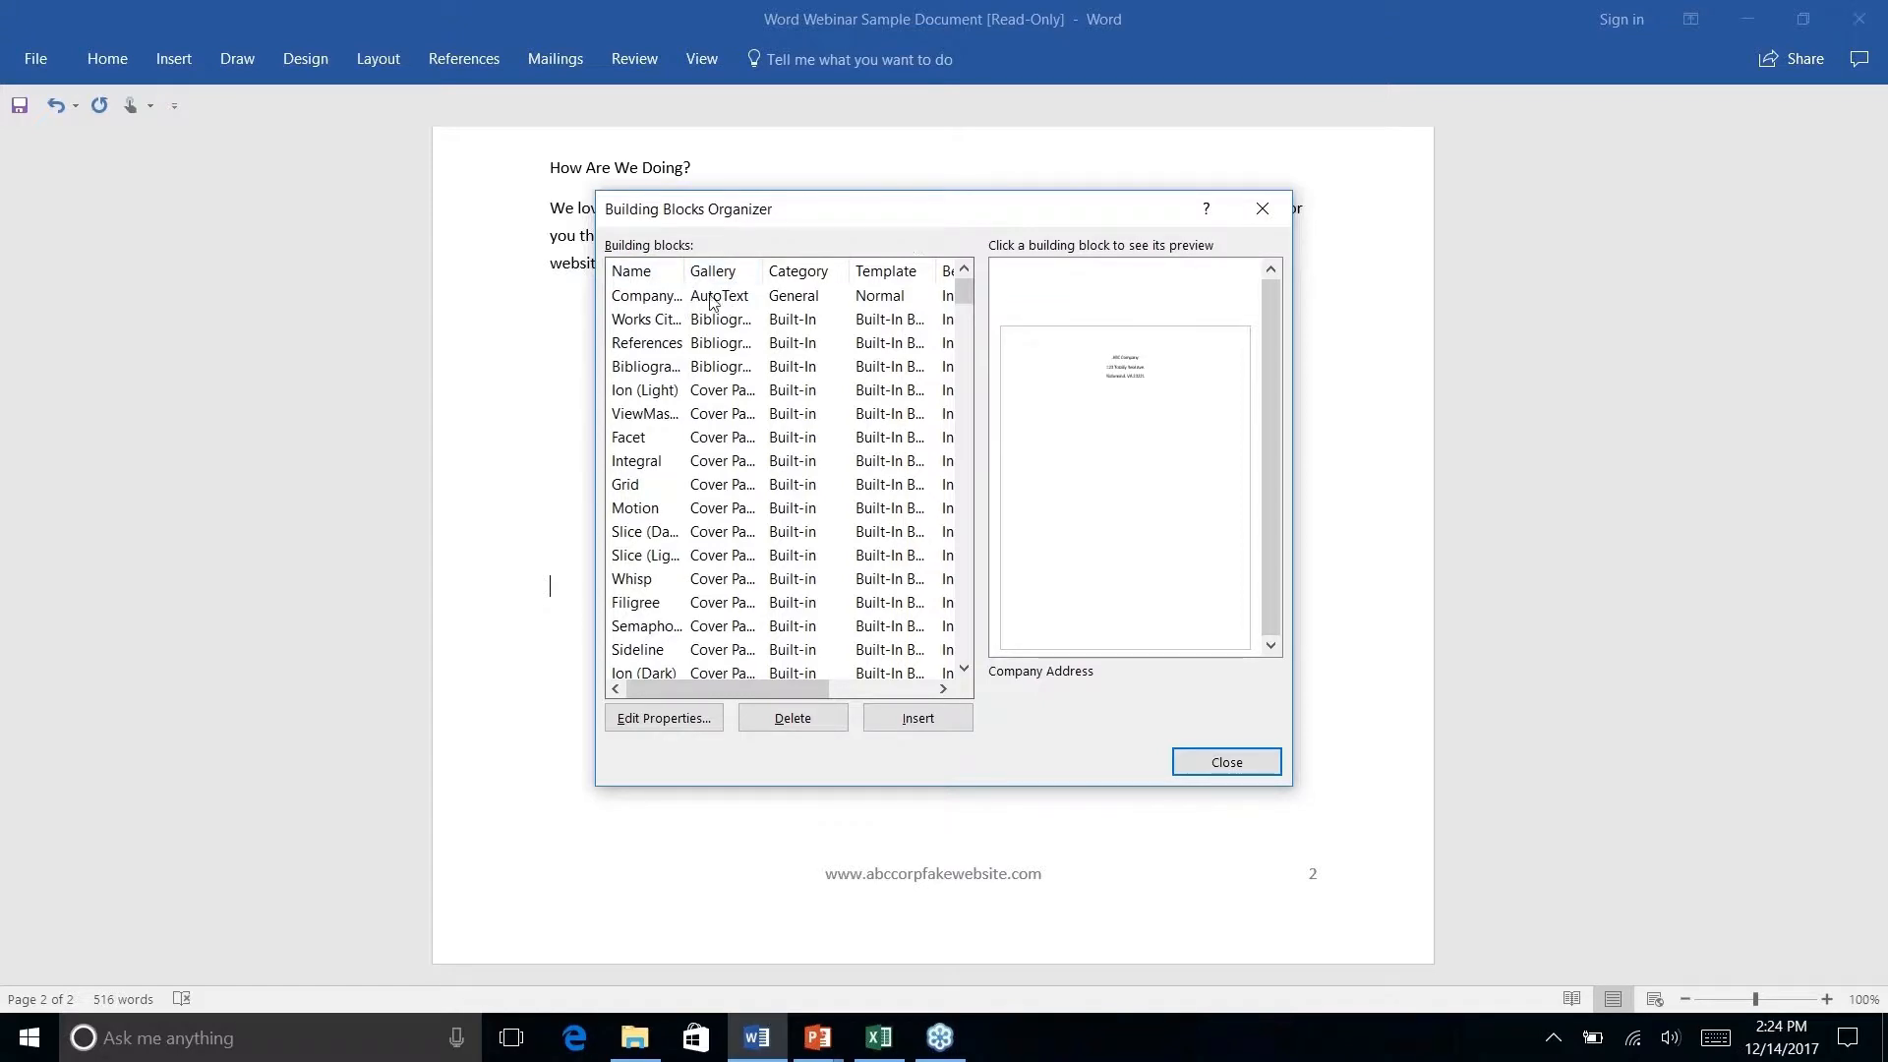
# View the editable properties of the Company Address building block and close them without making changes.
pyautogui.click(644, 295)
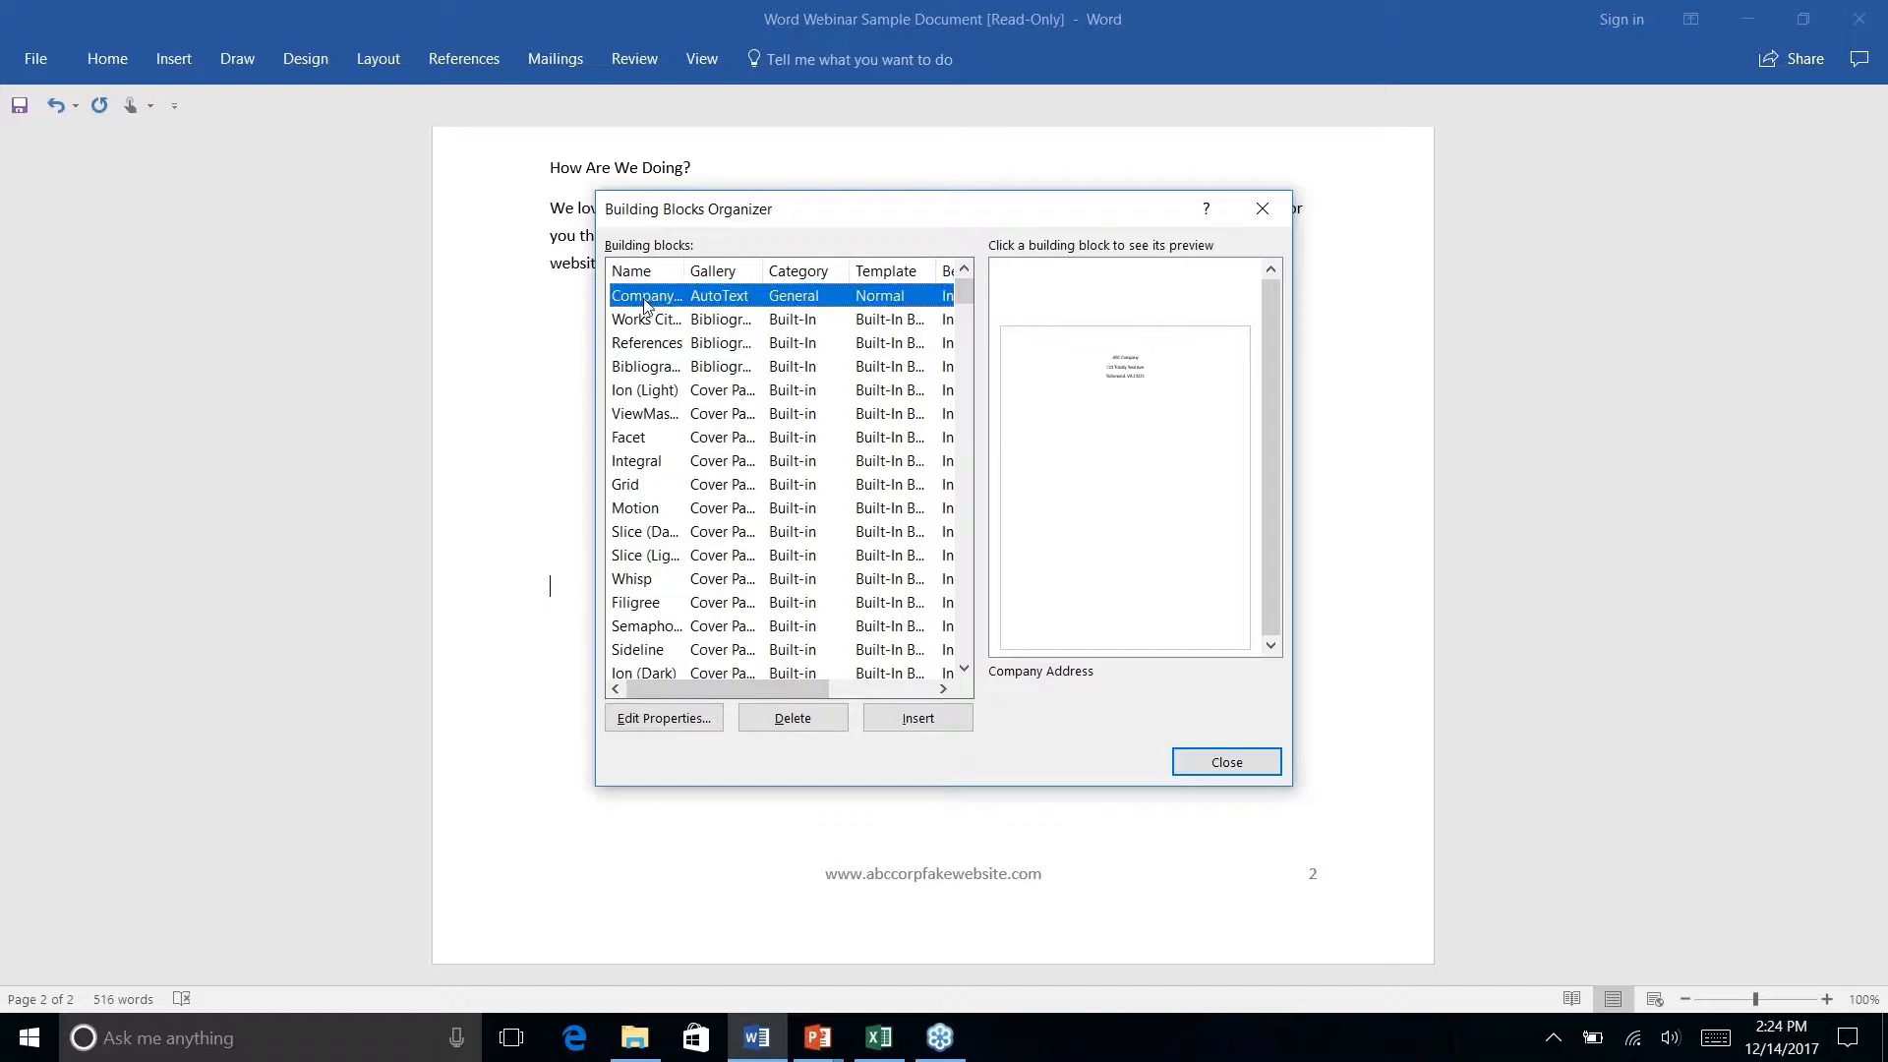
pyautogui.click(671, 722)
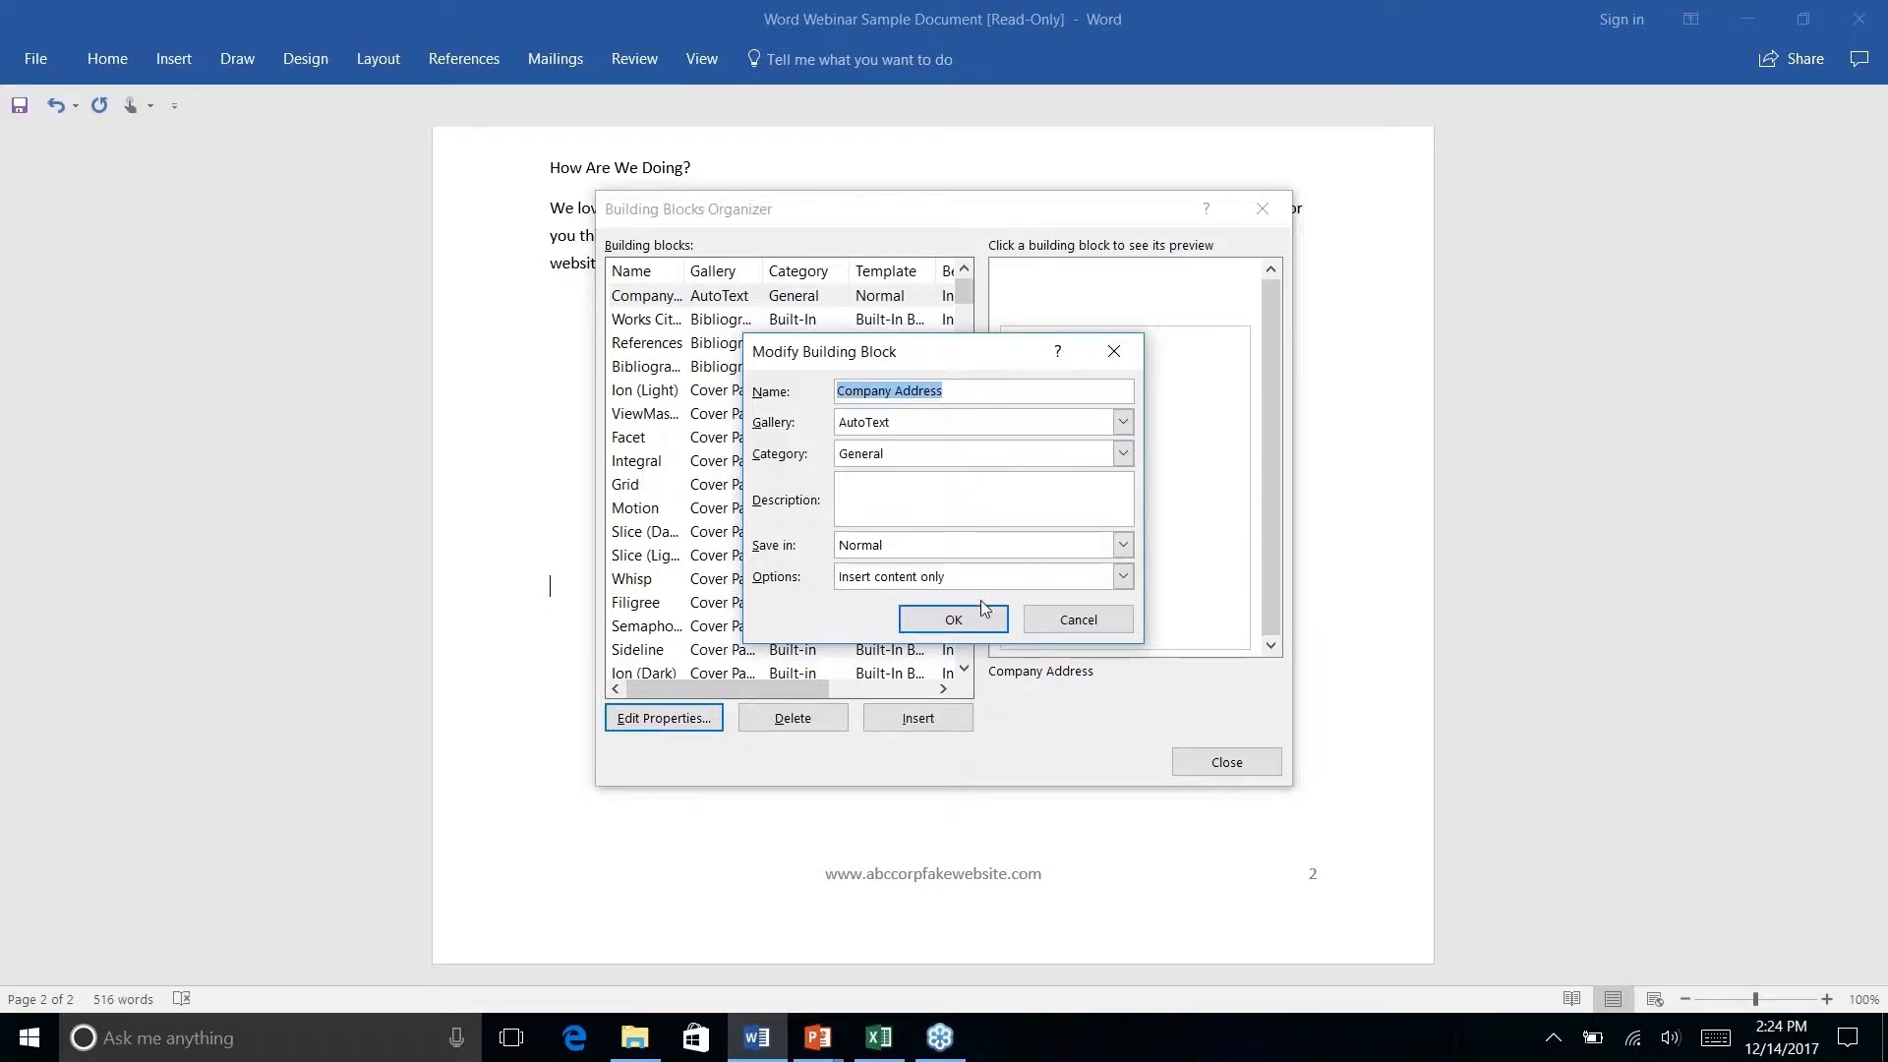
pyautogui.click(1058, 622)
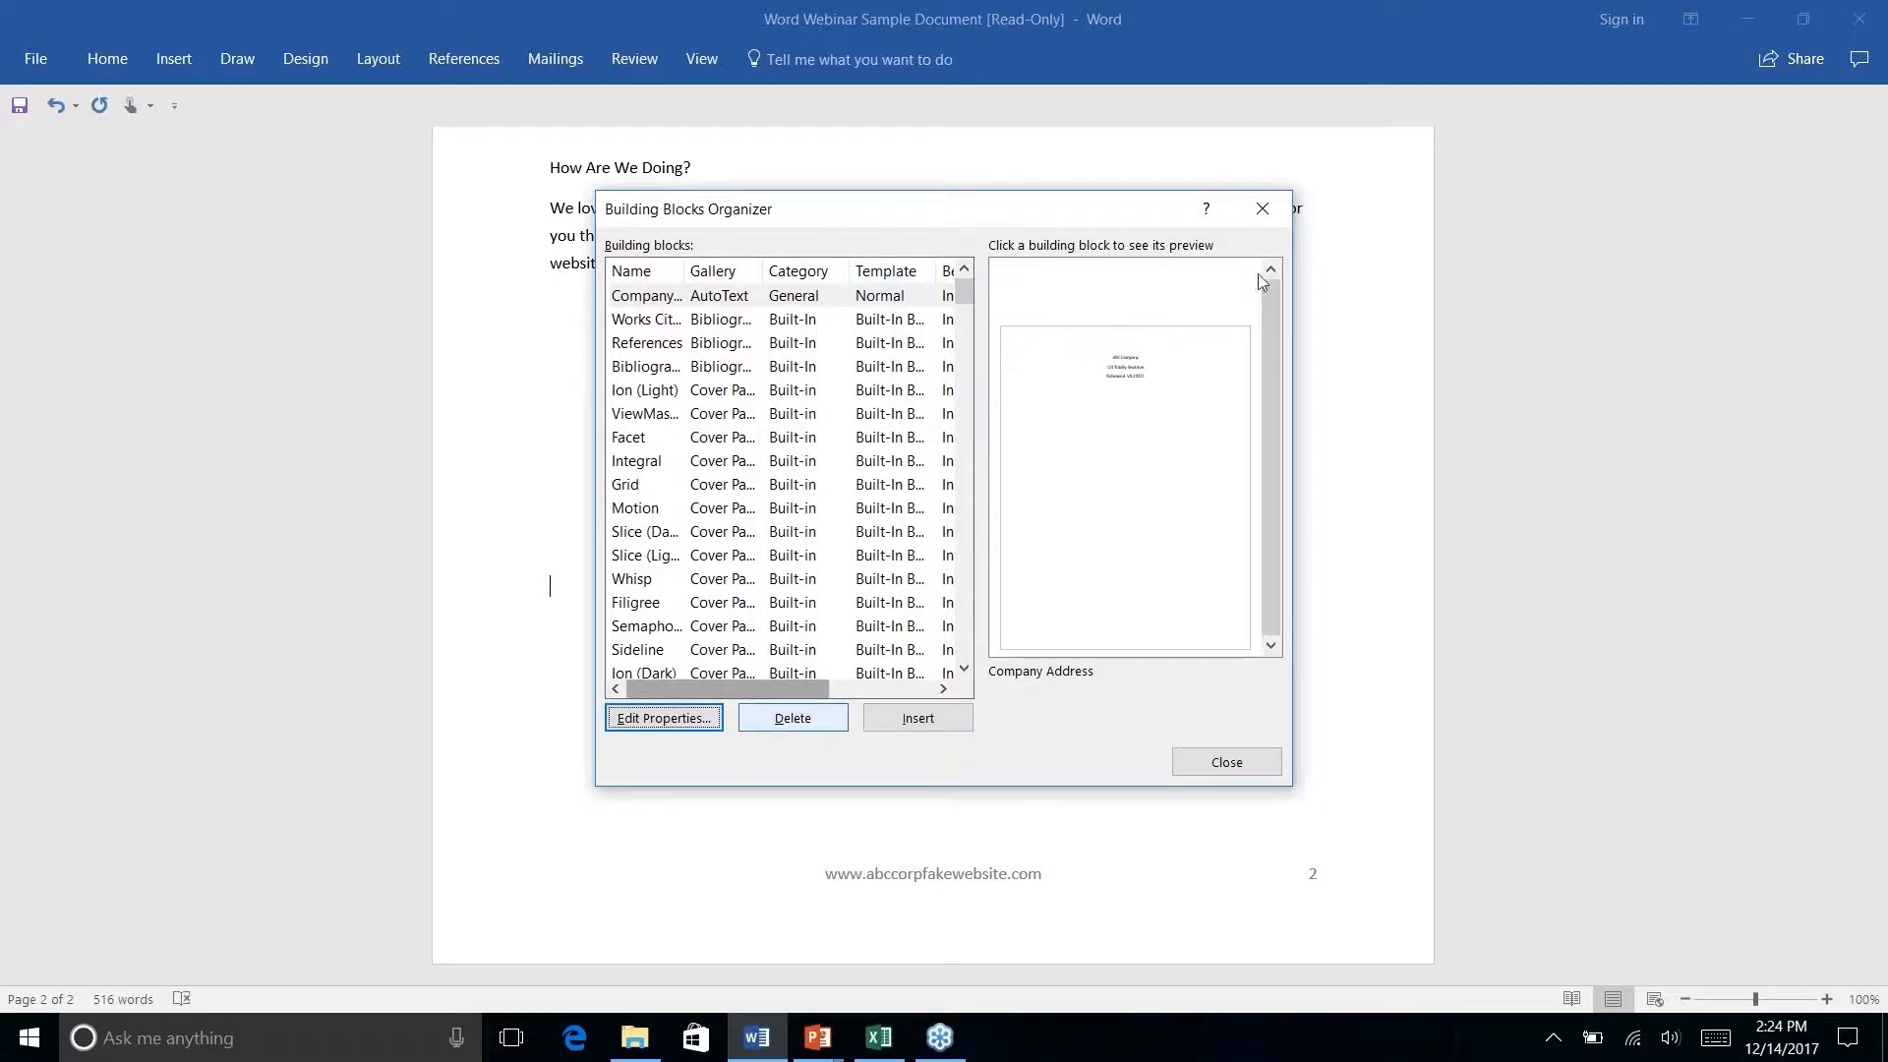
# Delete the Company Address building block from the Building Blocks Organizer and confirm the deletion.
pyautogui.click(723, 296)
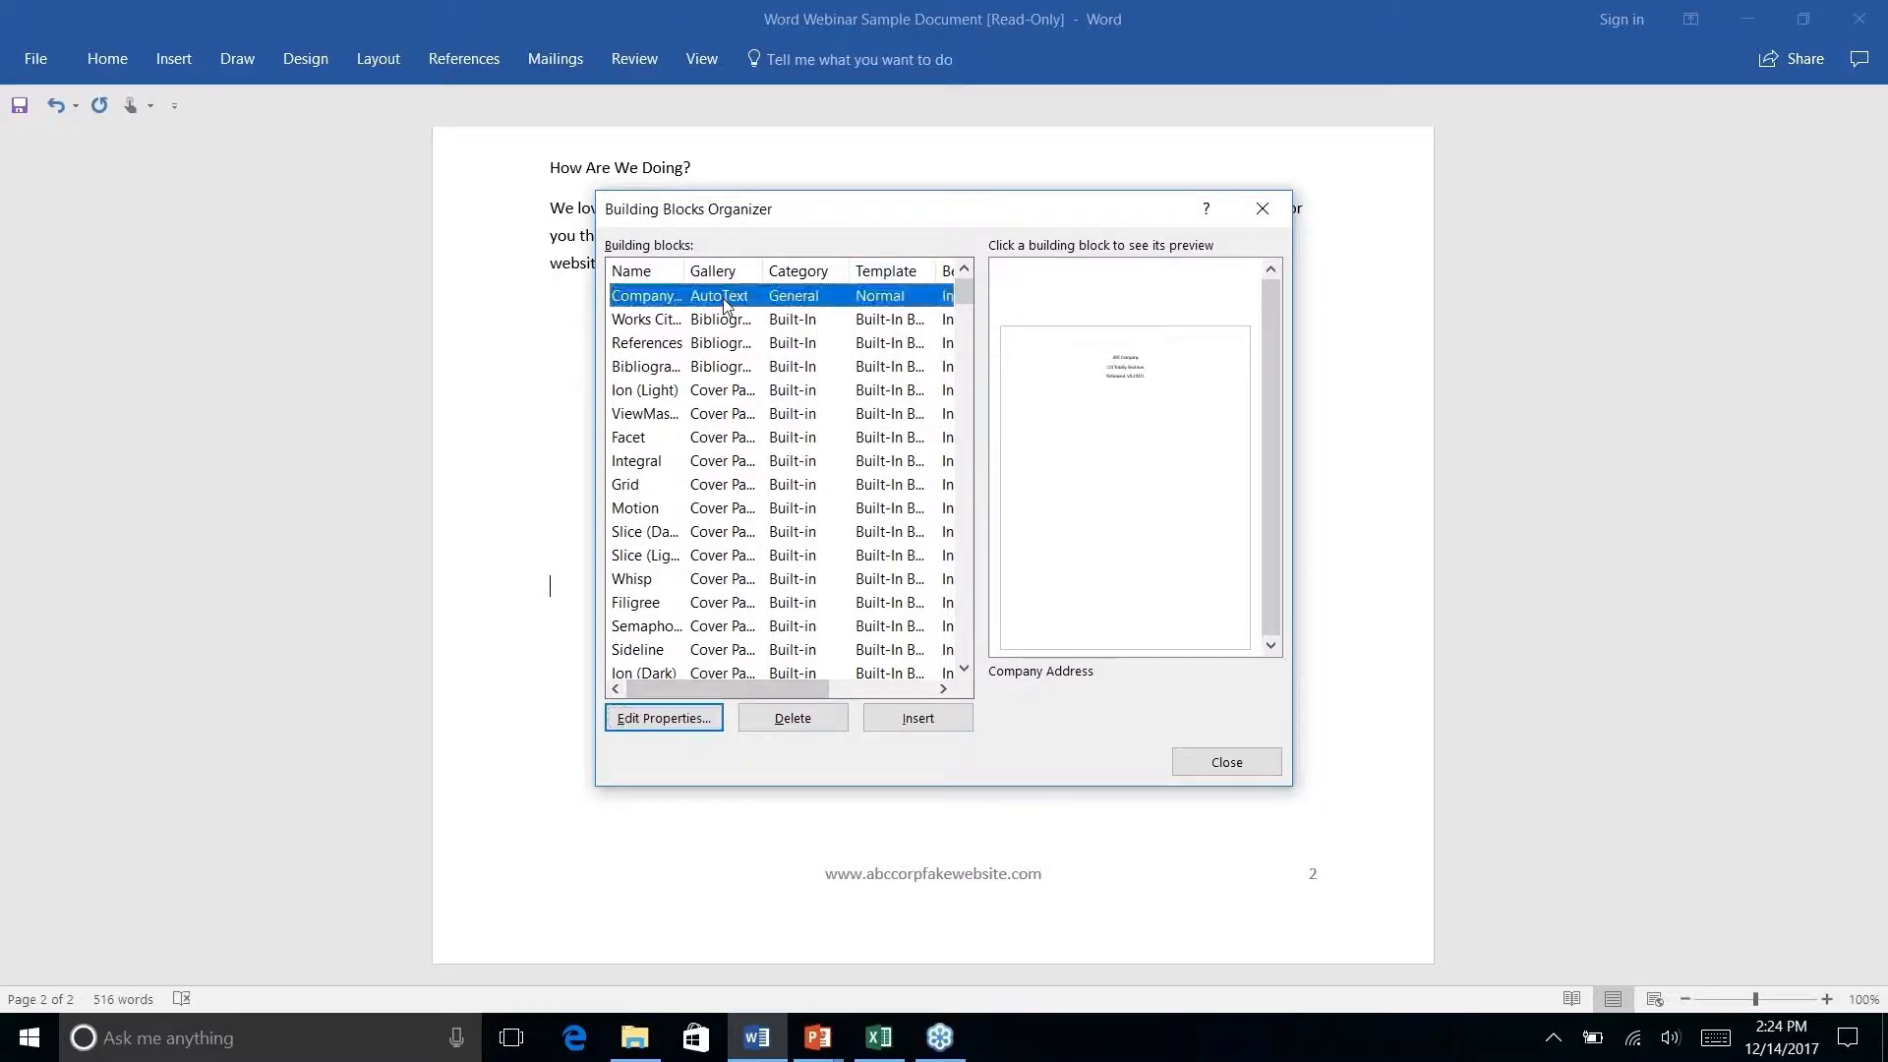
pyautogui.click(798, 724)
pyautogui.click(905, 587)
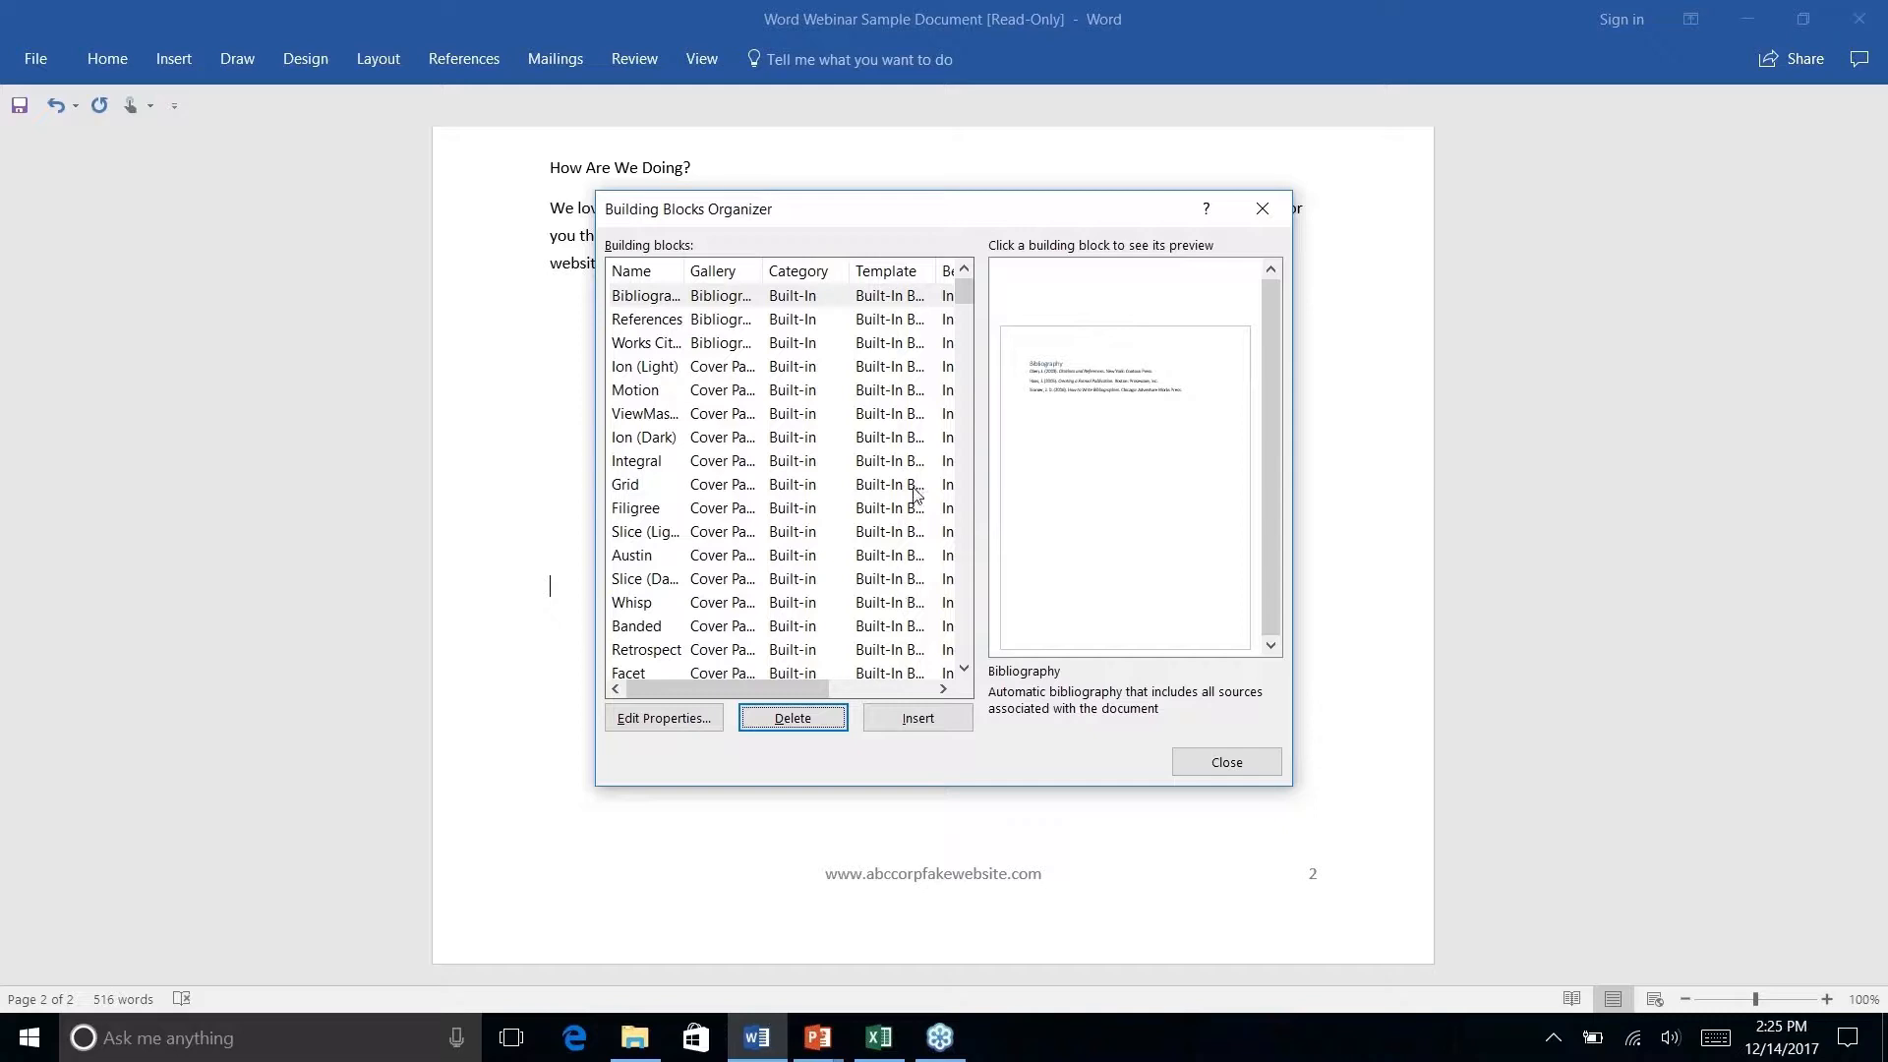
# Examine the built-in building blocks with their galleries, categories, behaviors and descriptions, and close the Building Blocks Organizer.
pyautogui.hscroll(5, 686, 413)
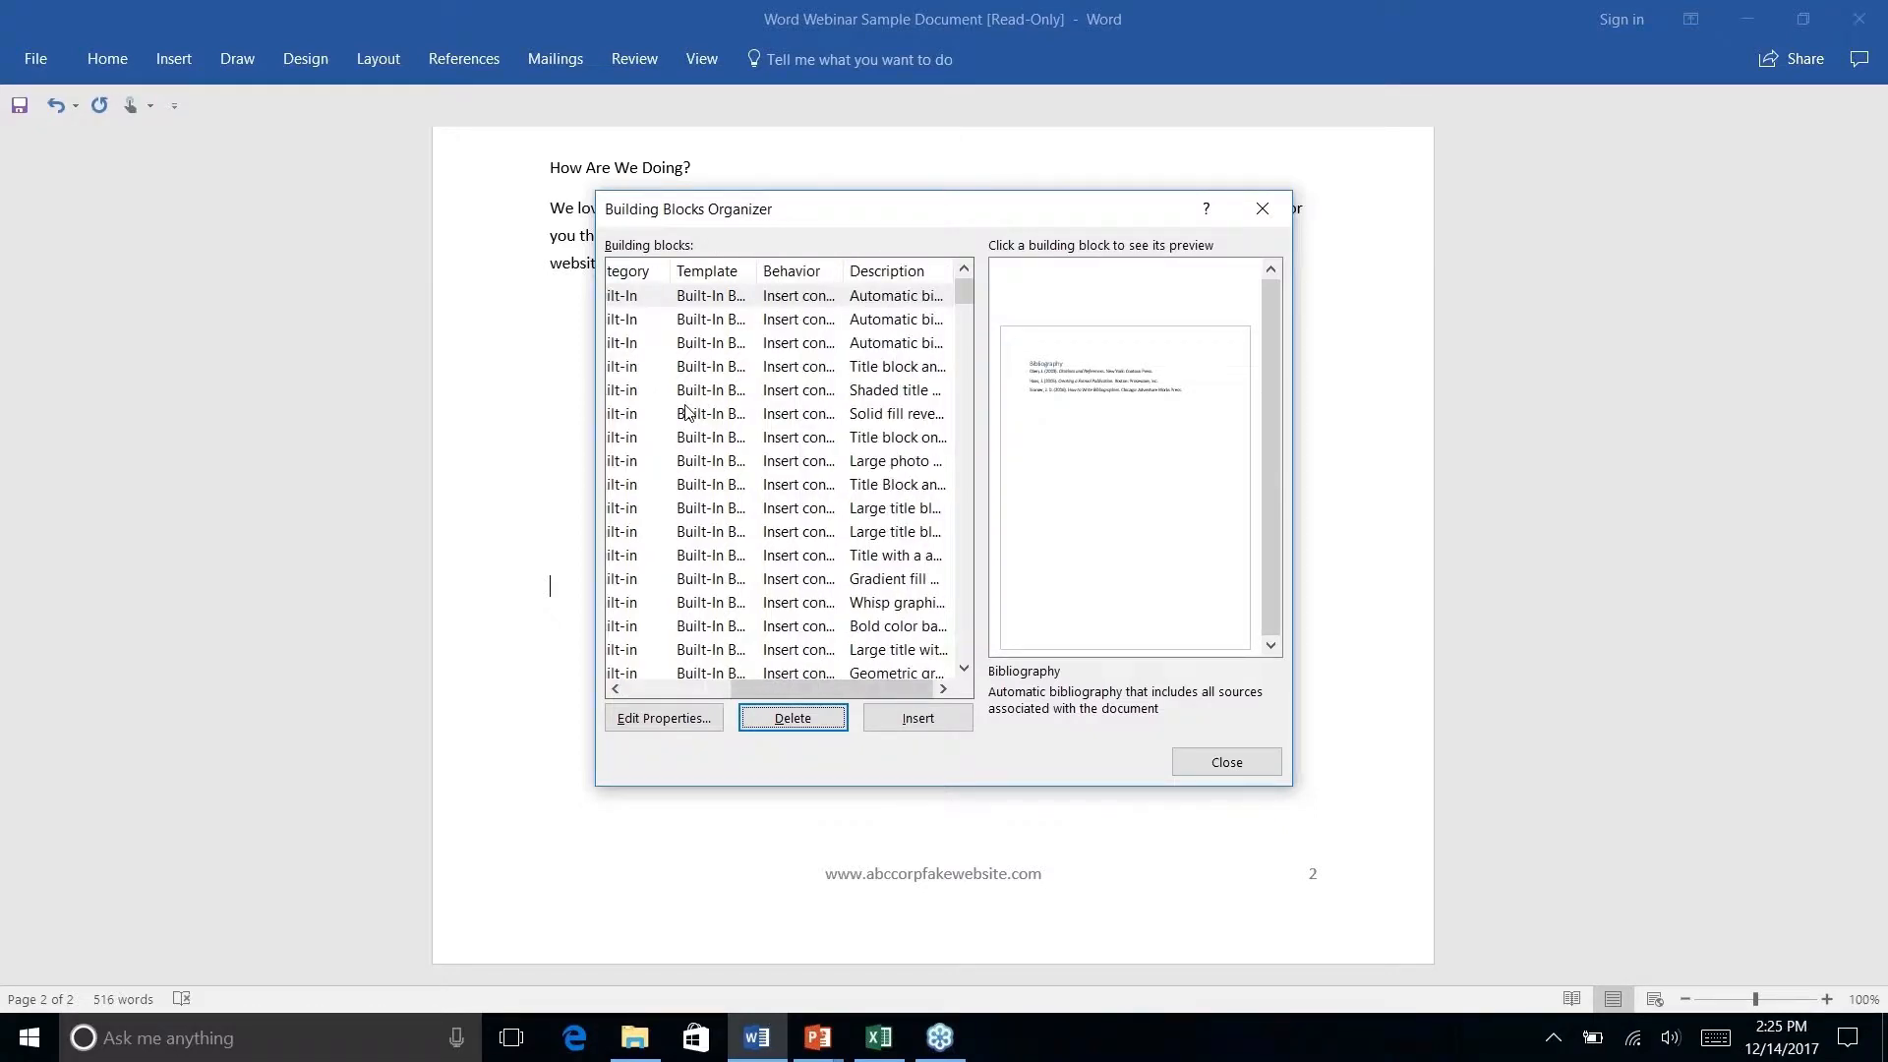
pyautogui.hscroll(-5, 686, 413)
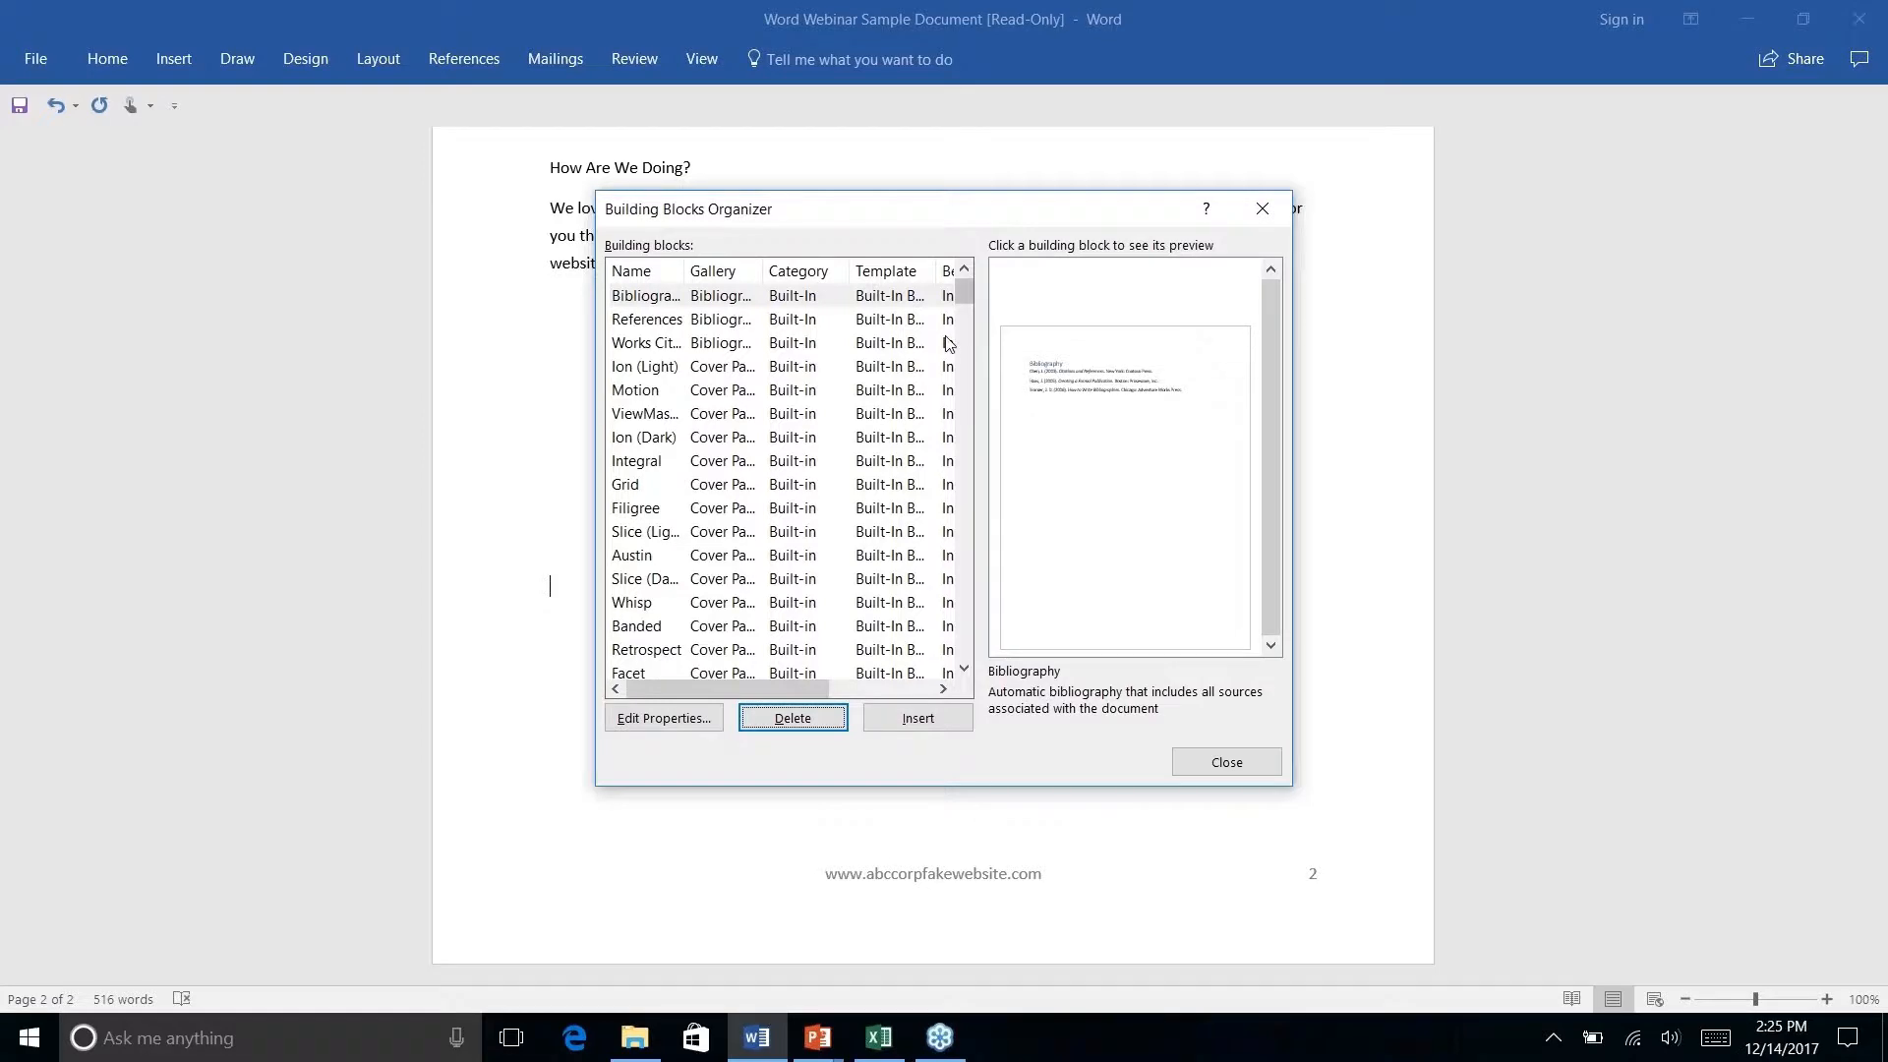
pyautogui.scroll(-12, 894, 446)
pyautogui.scroll(-12, 895, 445)
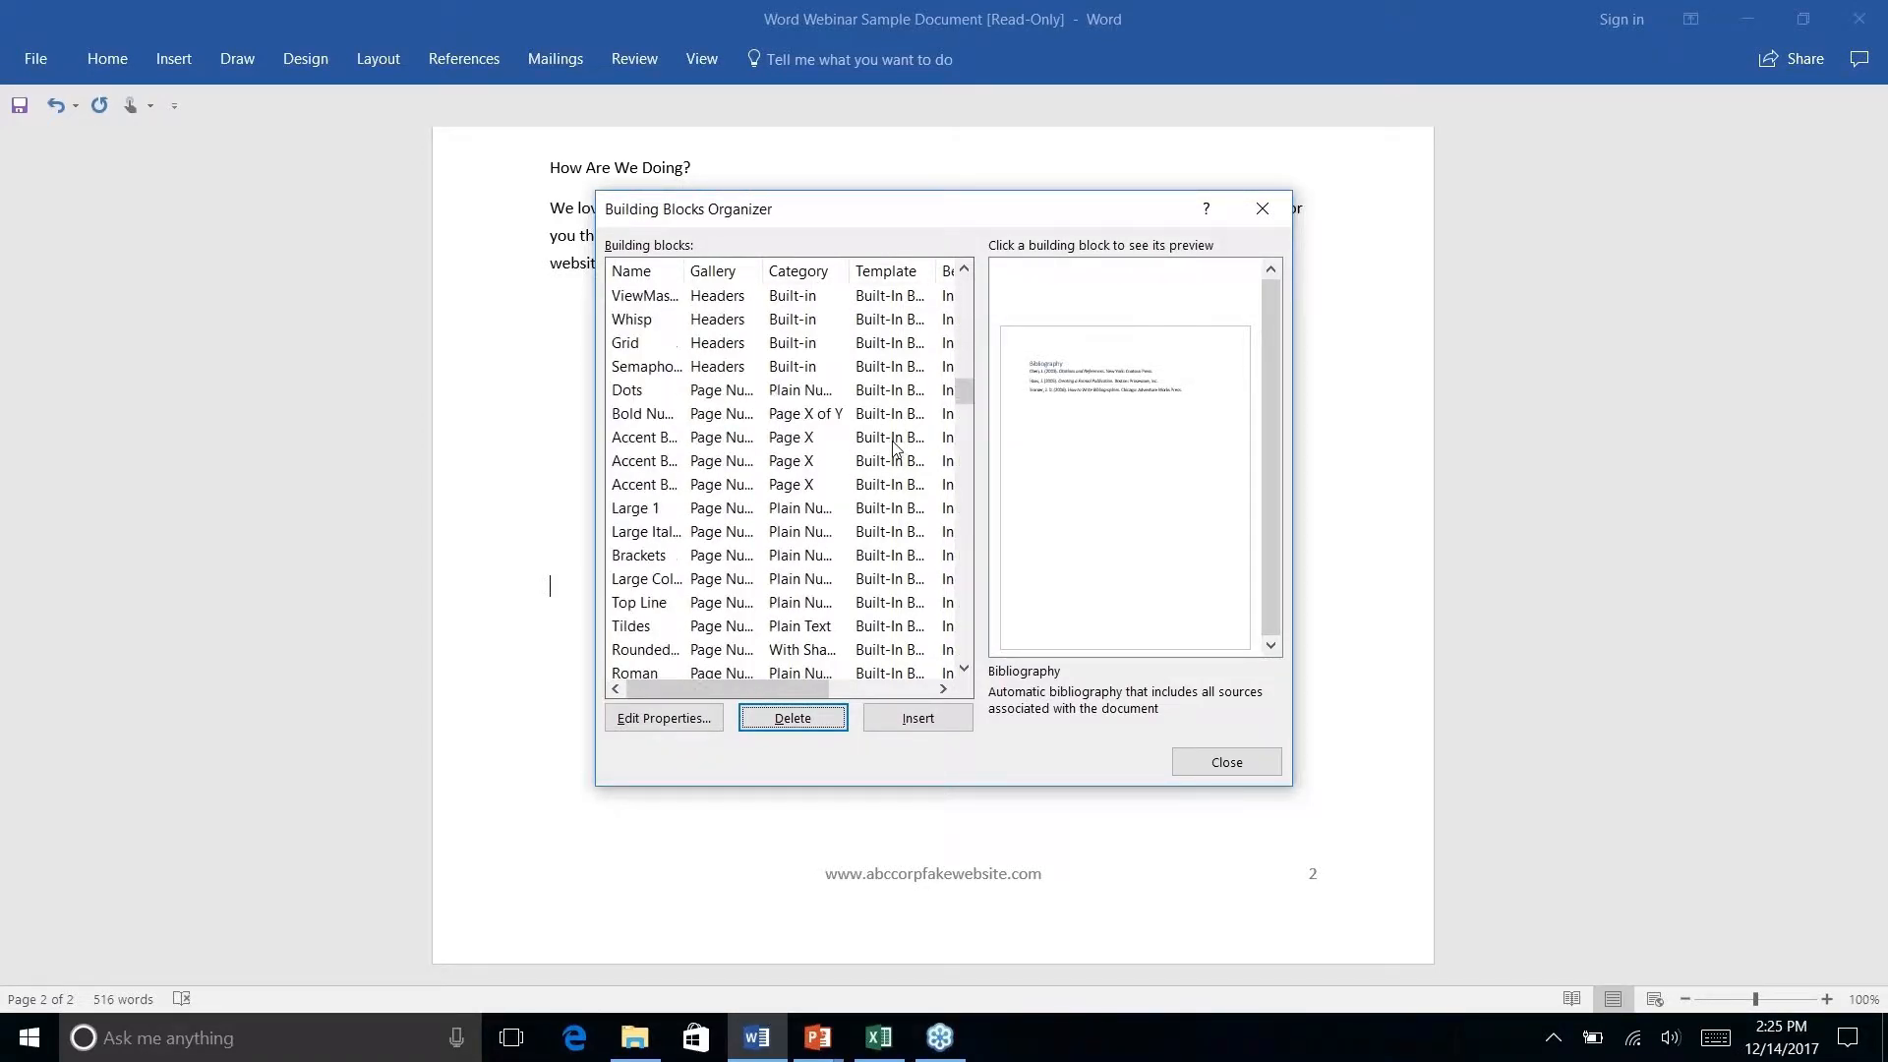
pyautogui.scroll(-2, 895, 446)
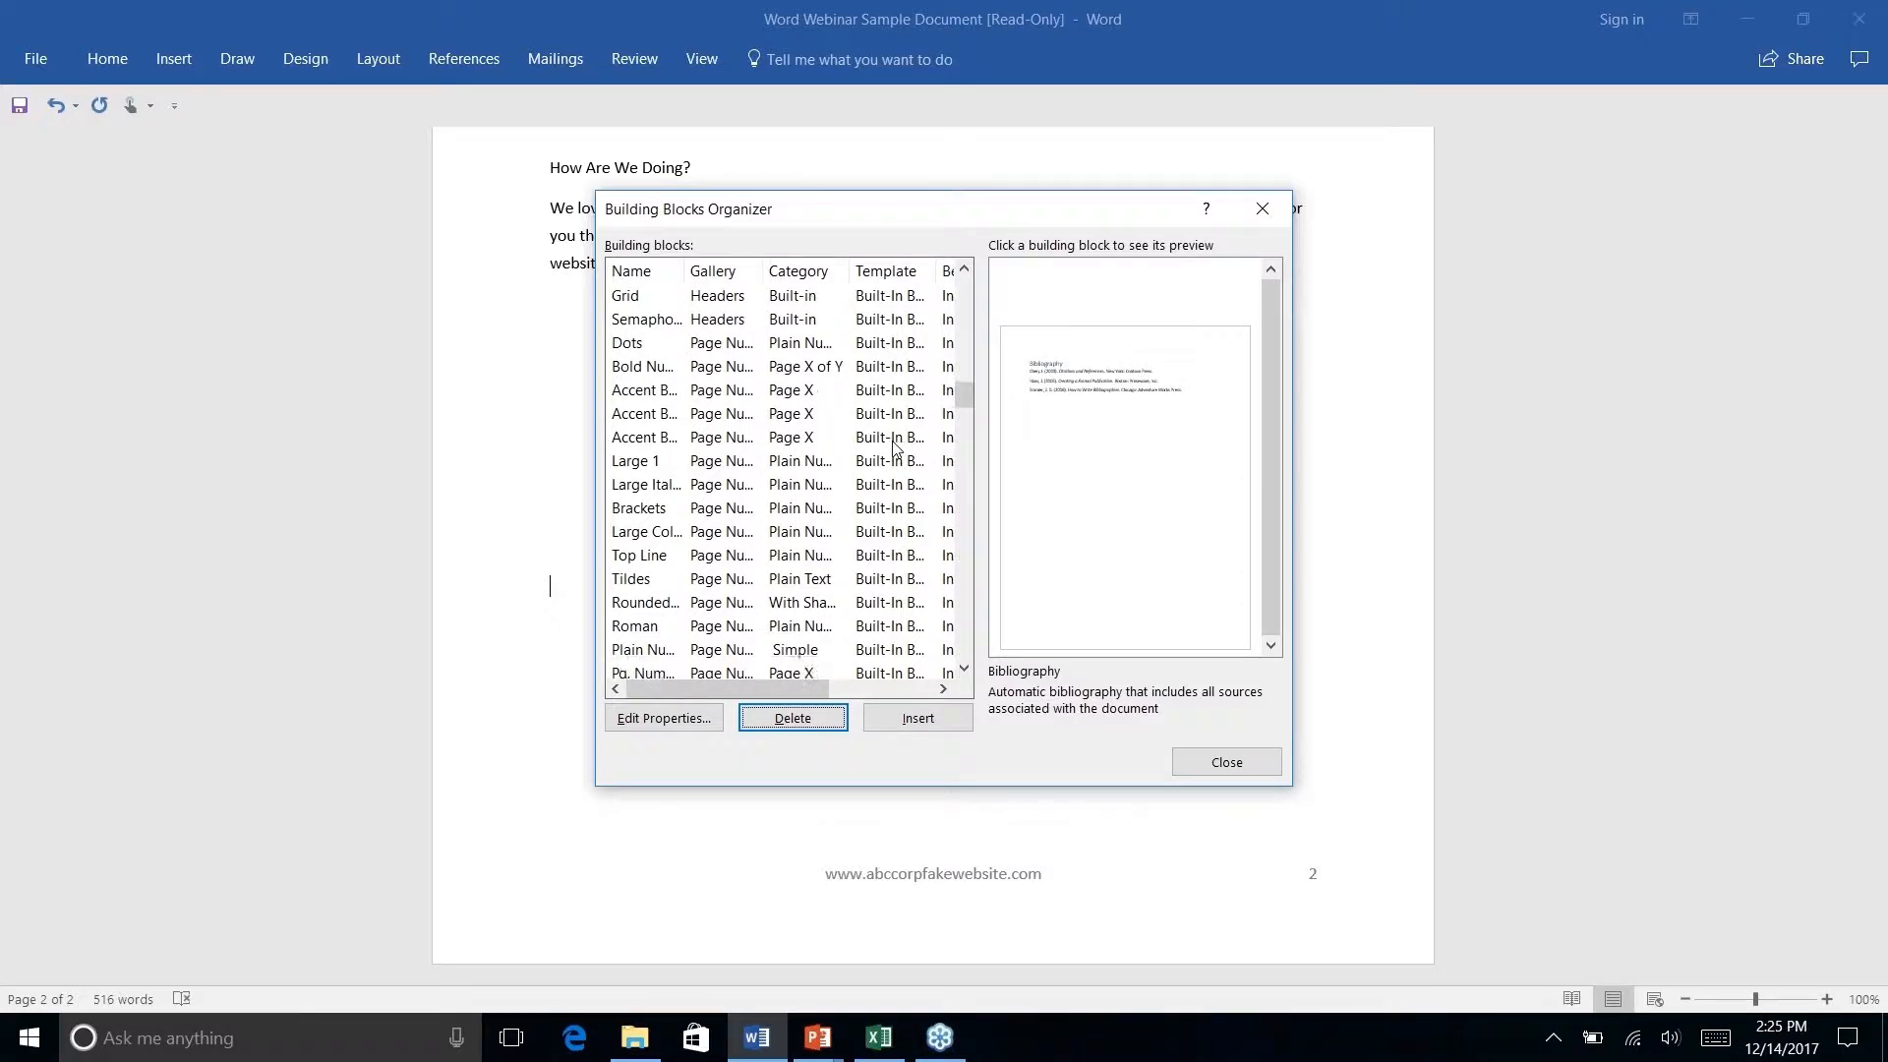
pyautogui.scroll(-1, 894, 445)
pyautogui.scroll(-20, 895, 445)
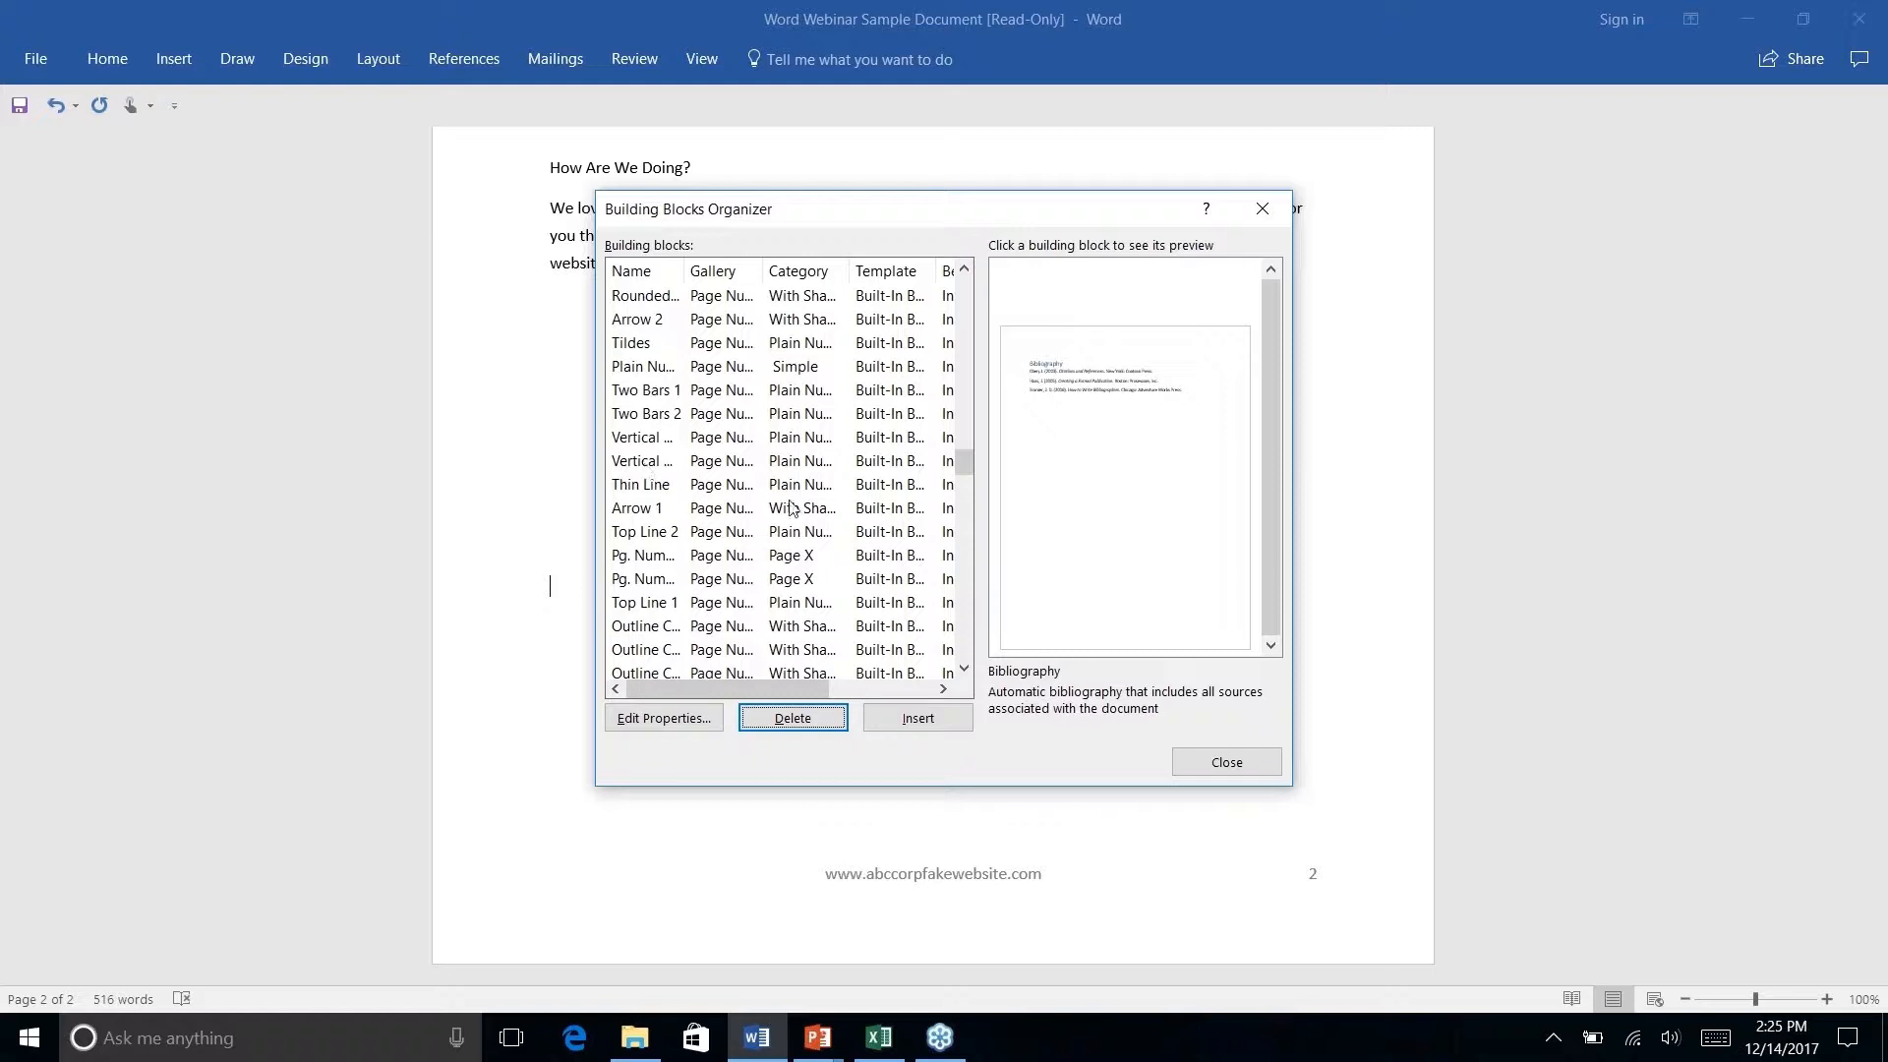
pyautogui.click(1260, 212)
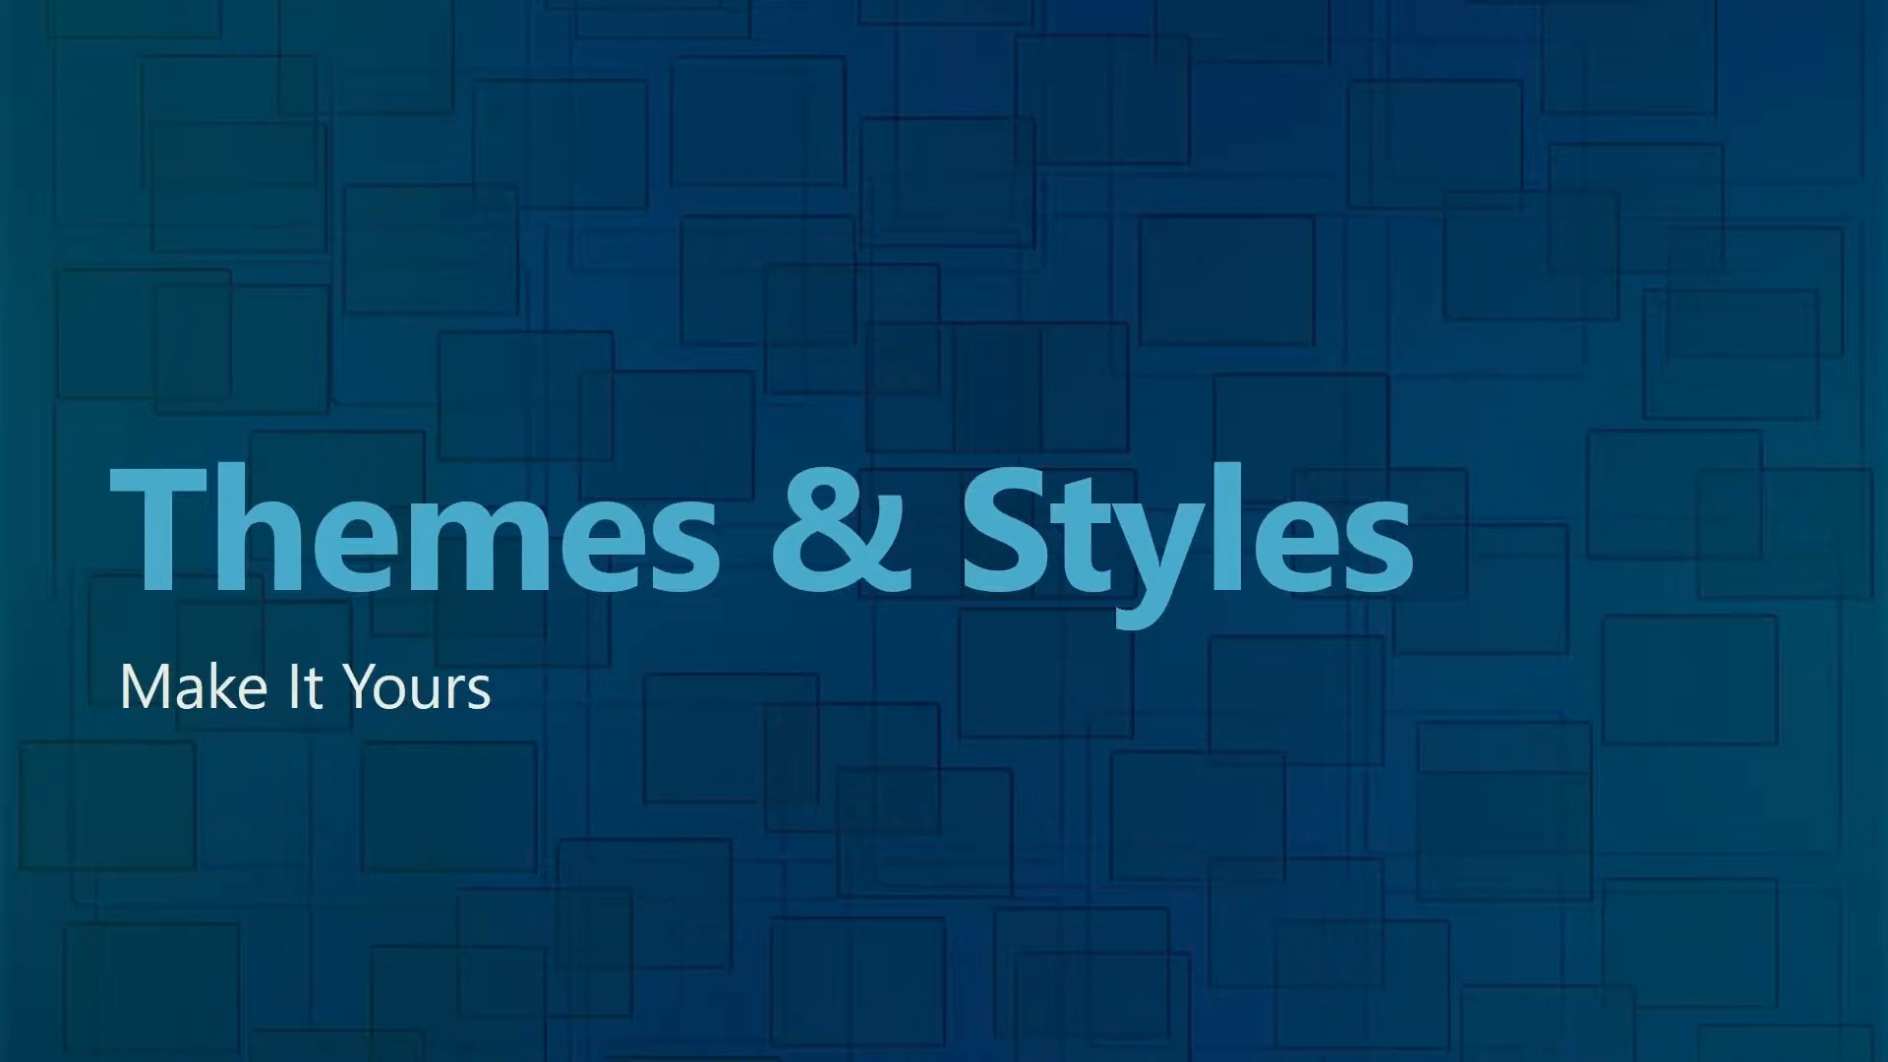
# Switch to the sample newsletter in Word and apply the Wisp theme to the document.
pyautogui.hotkey('alt', 'Tab')
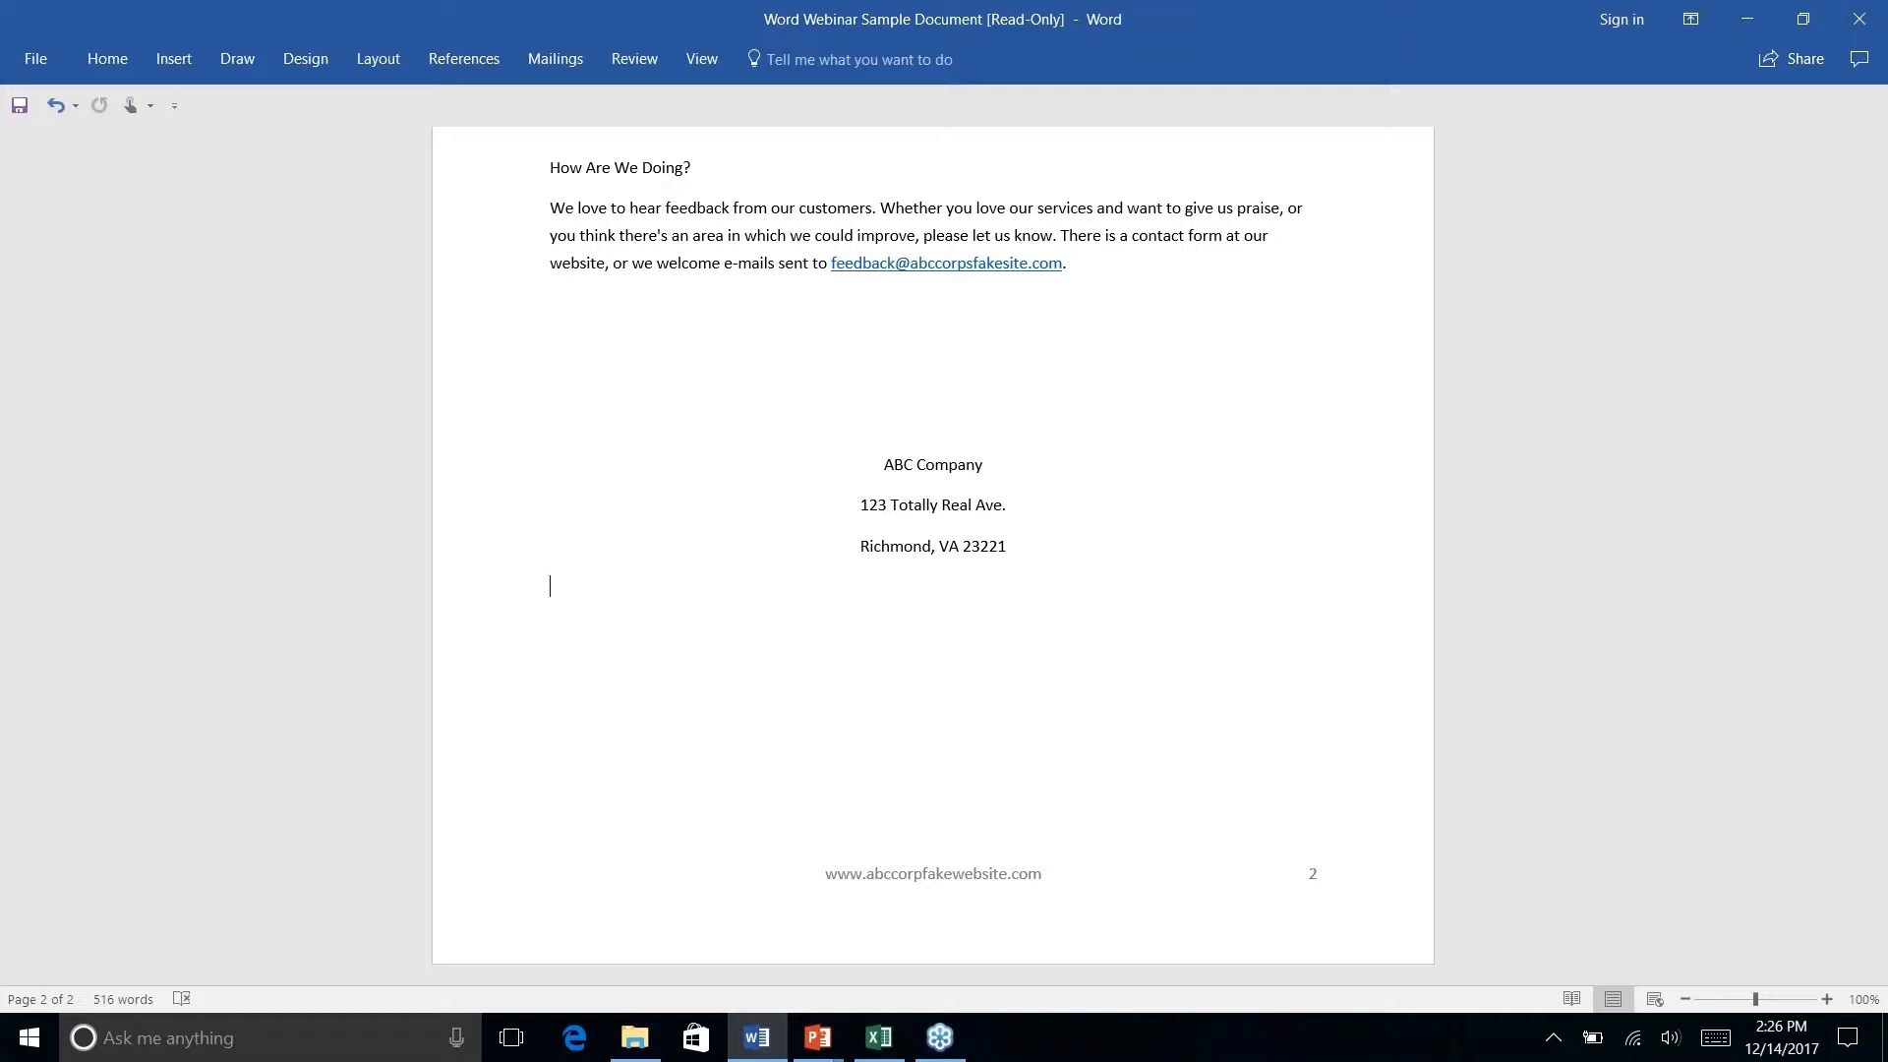
pyautogui.scroll(18, 849, 492)
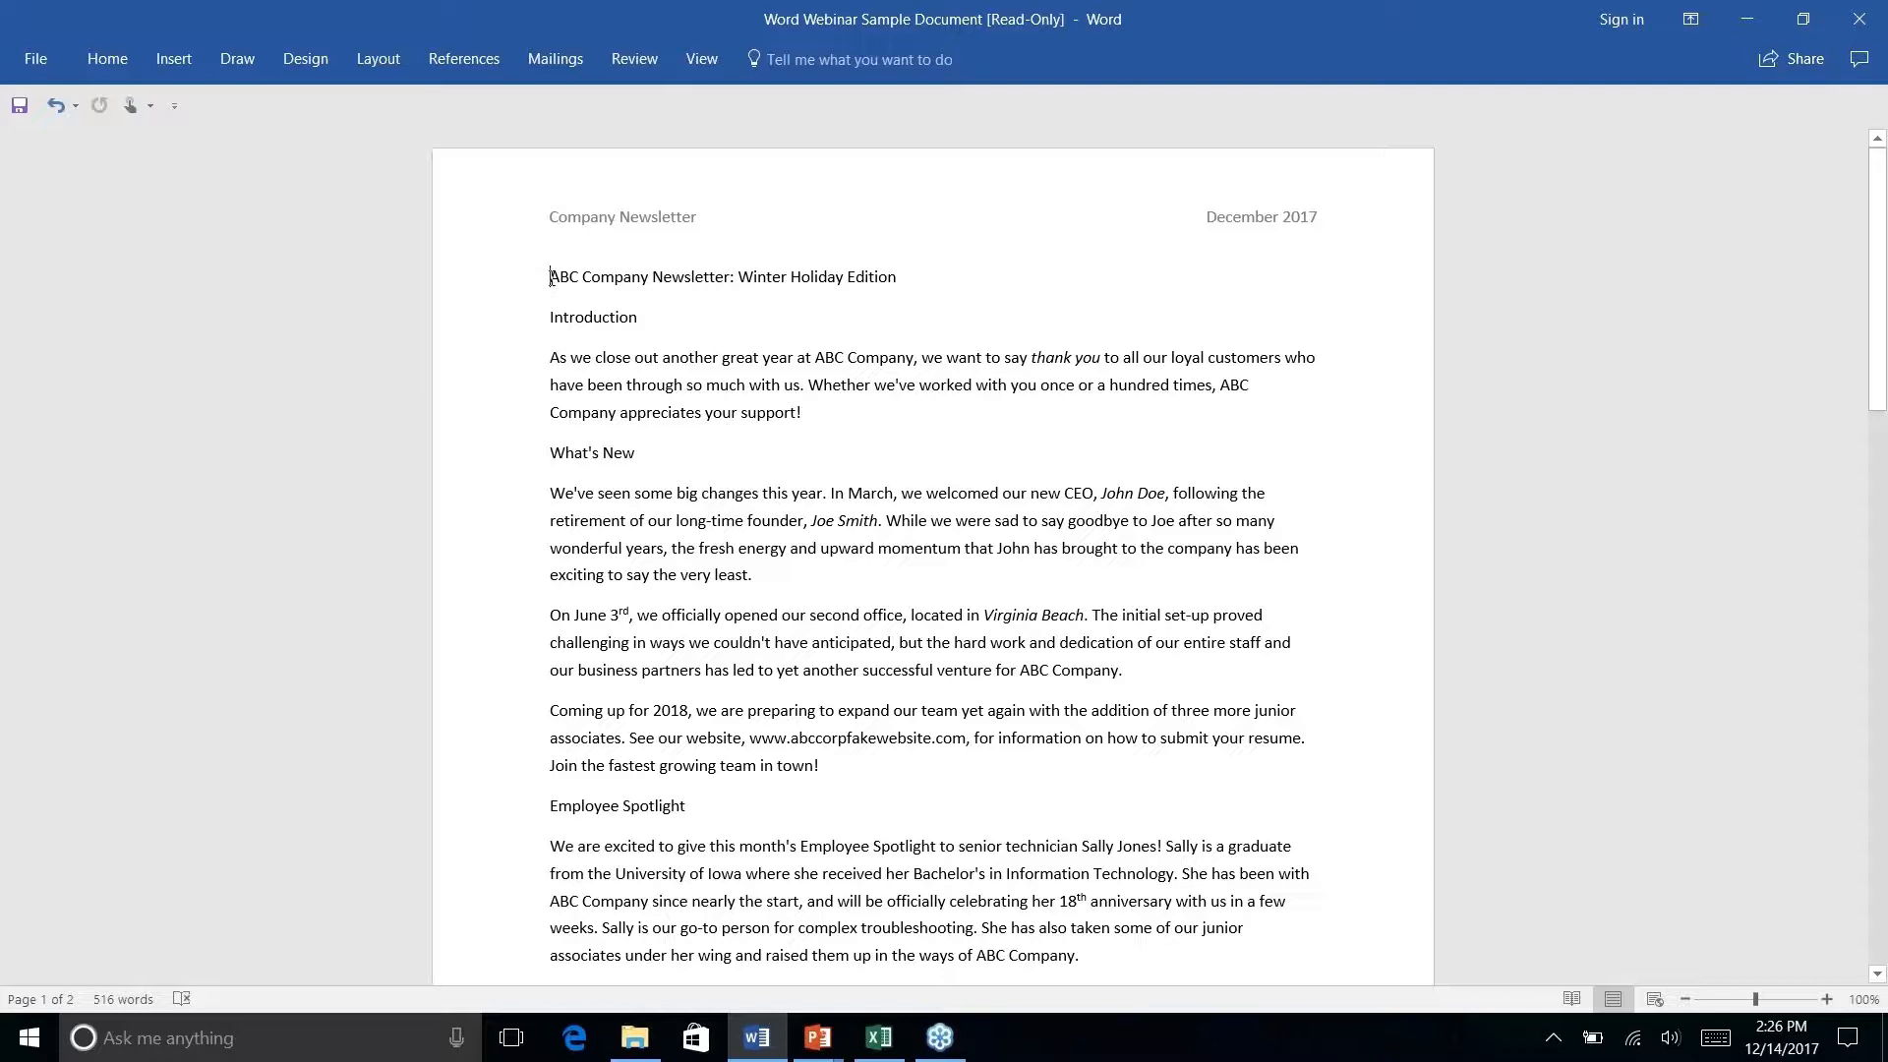
pyautogui.click(357, 60)
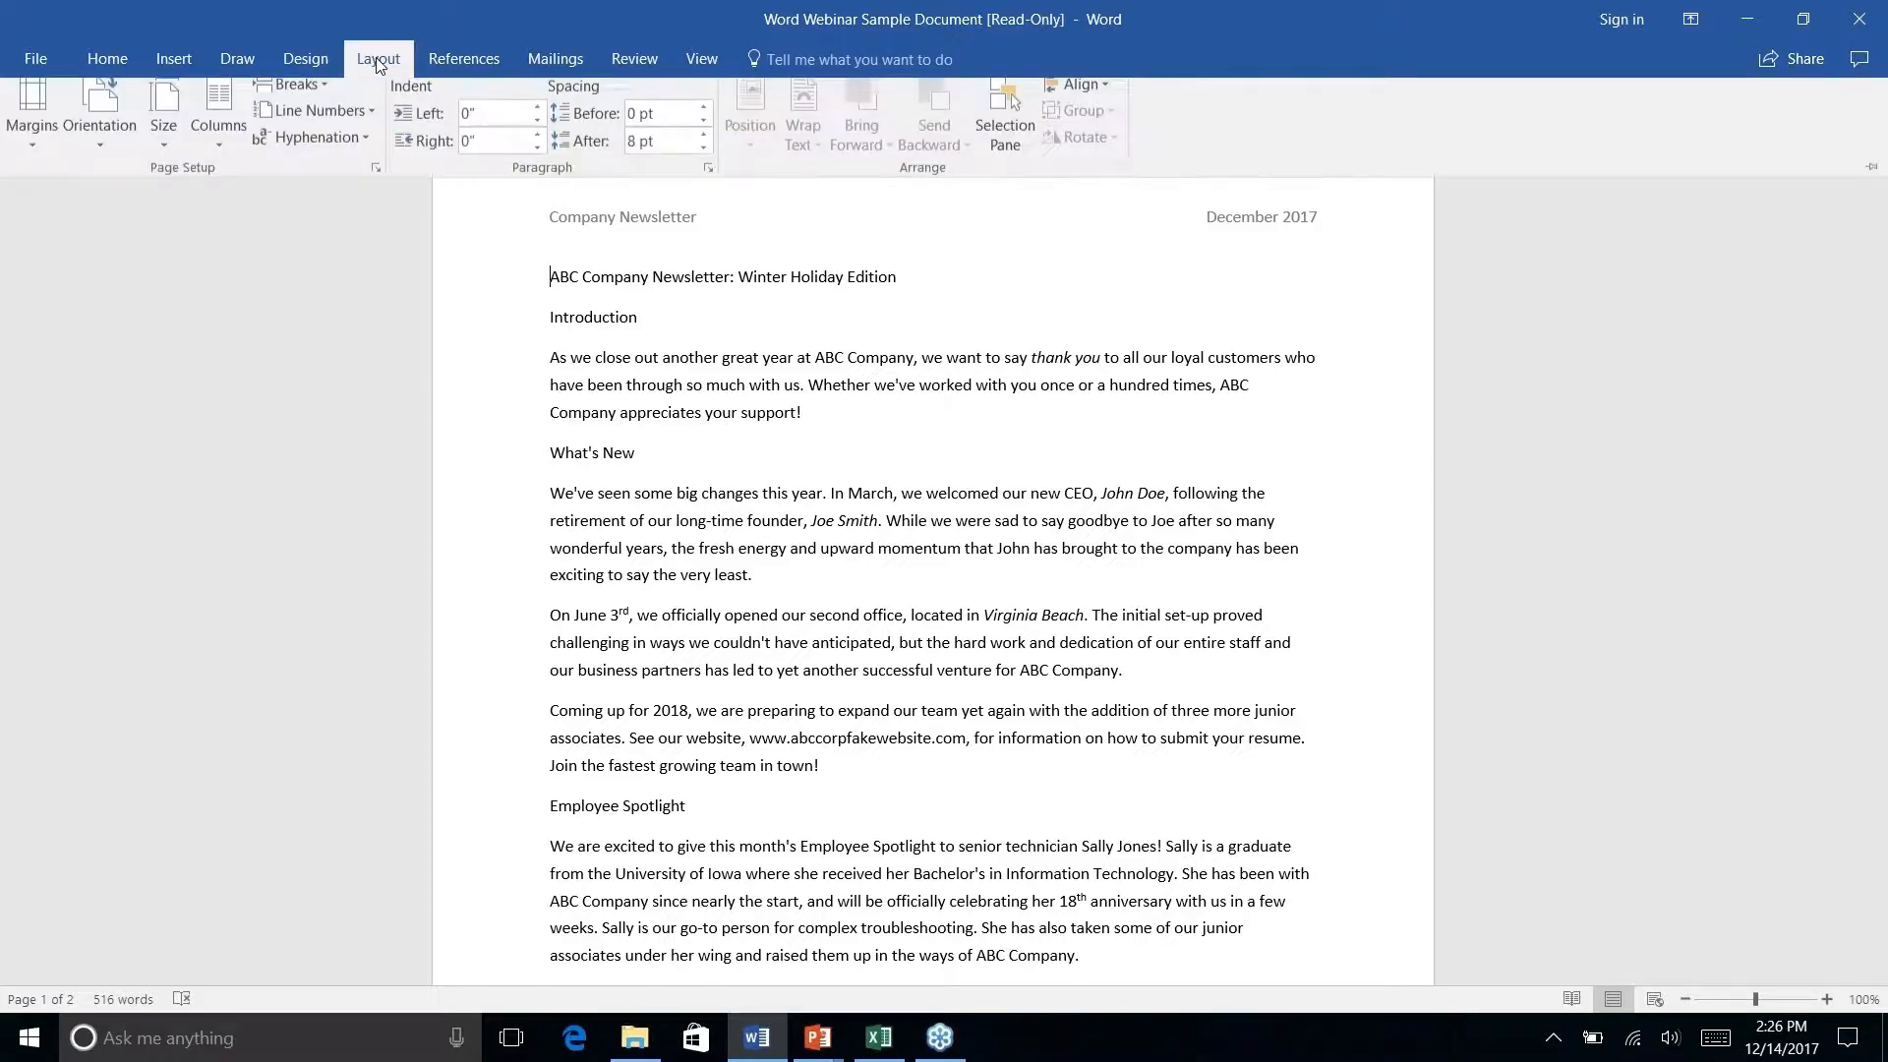
pyautogui.click(309, 59)
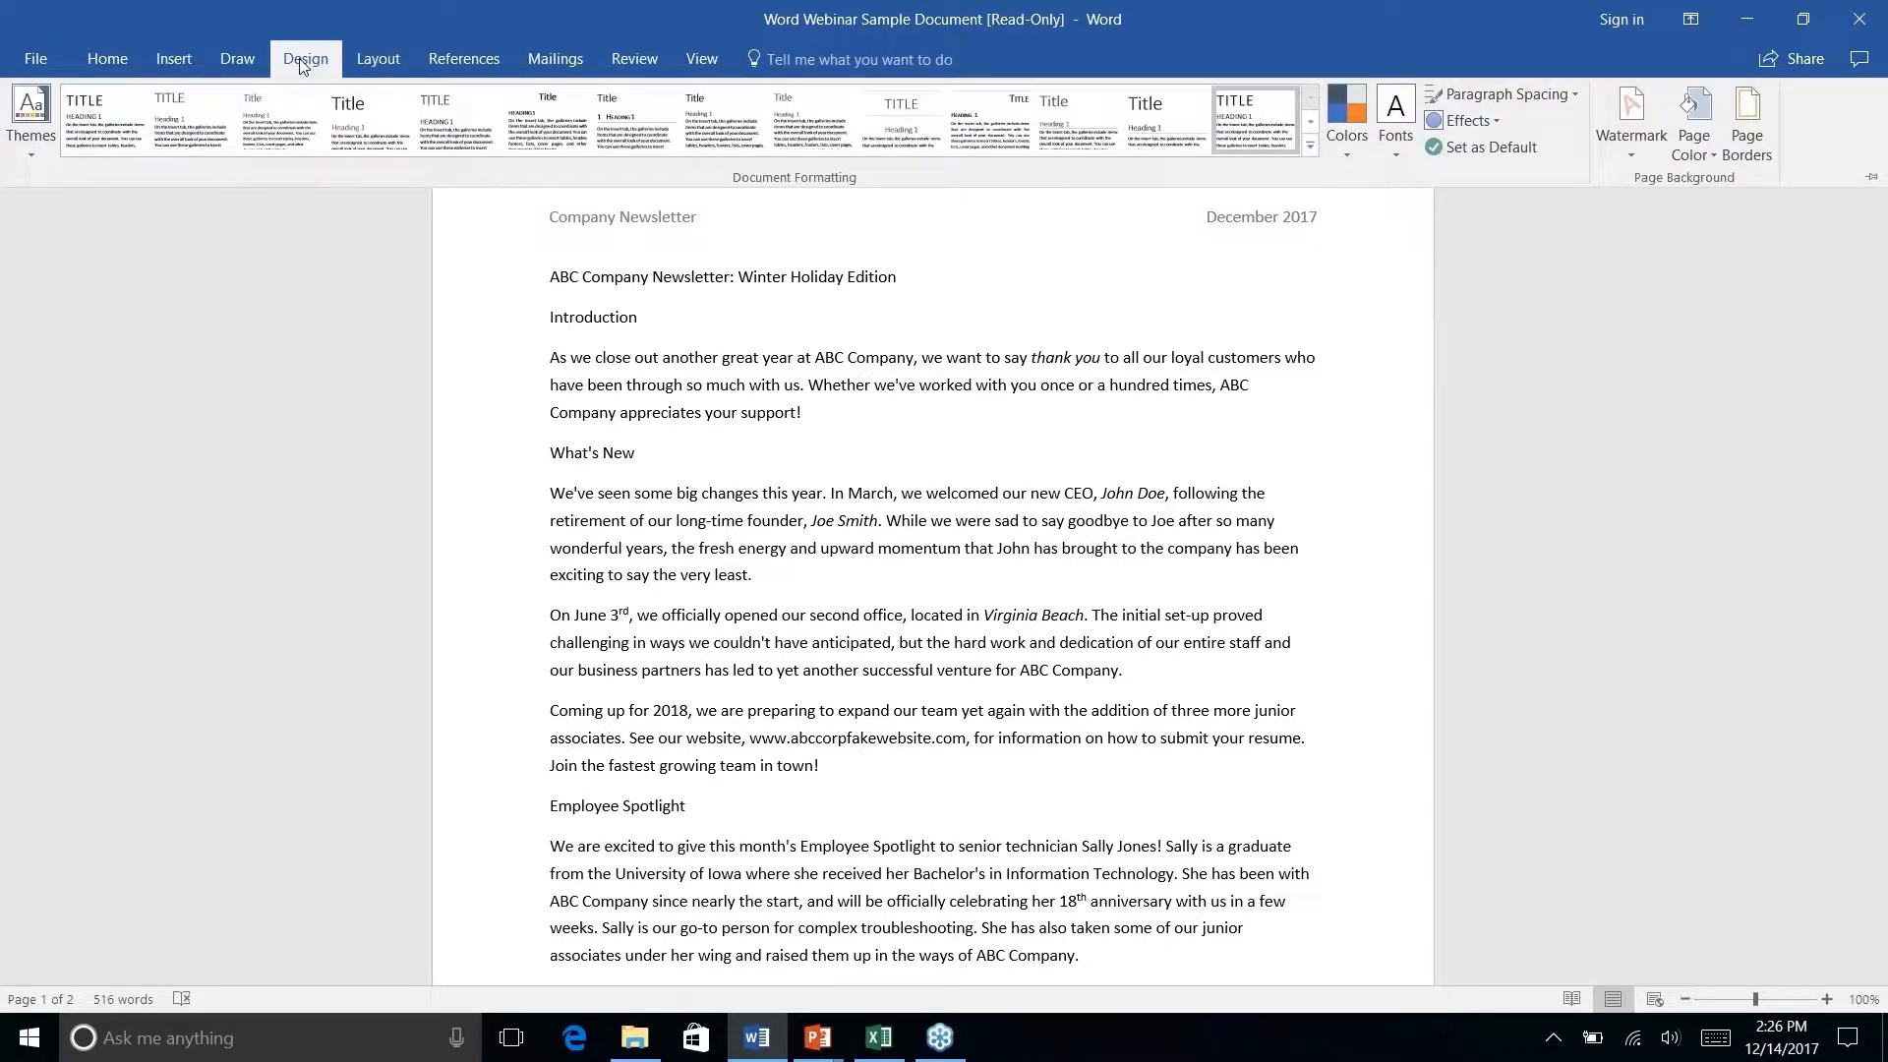
pyautogui.click(35, 152)
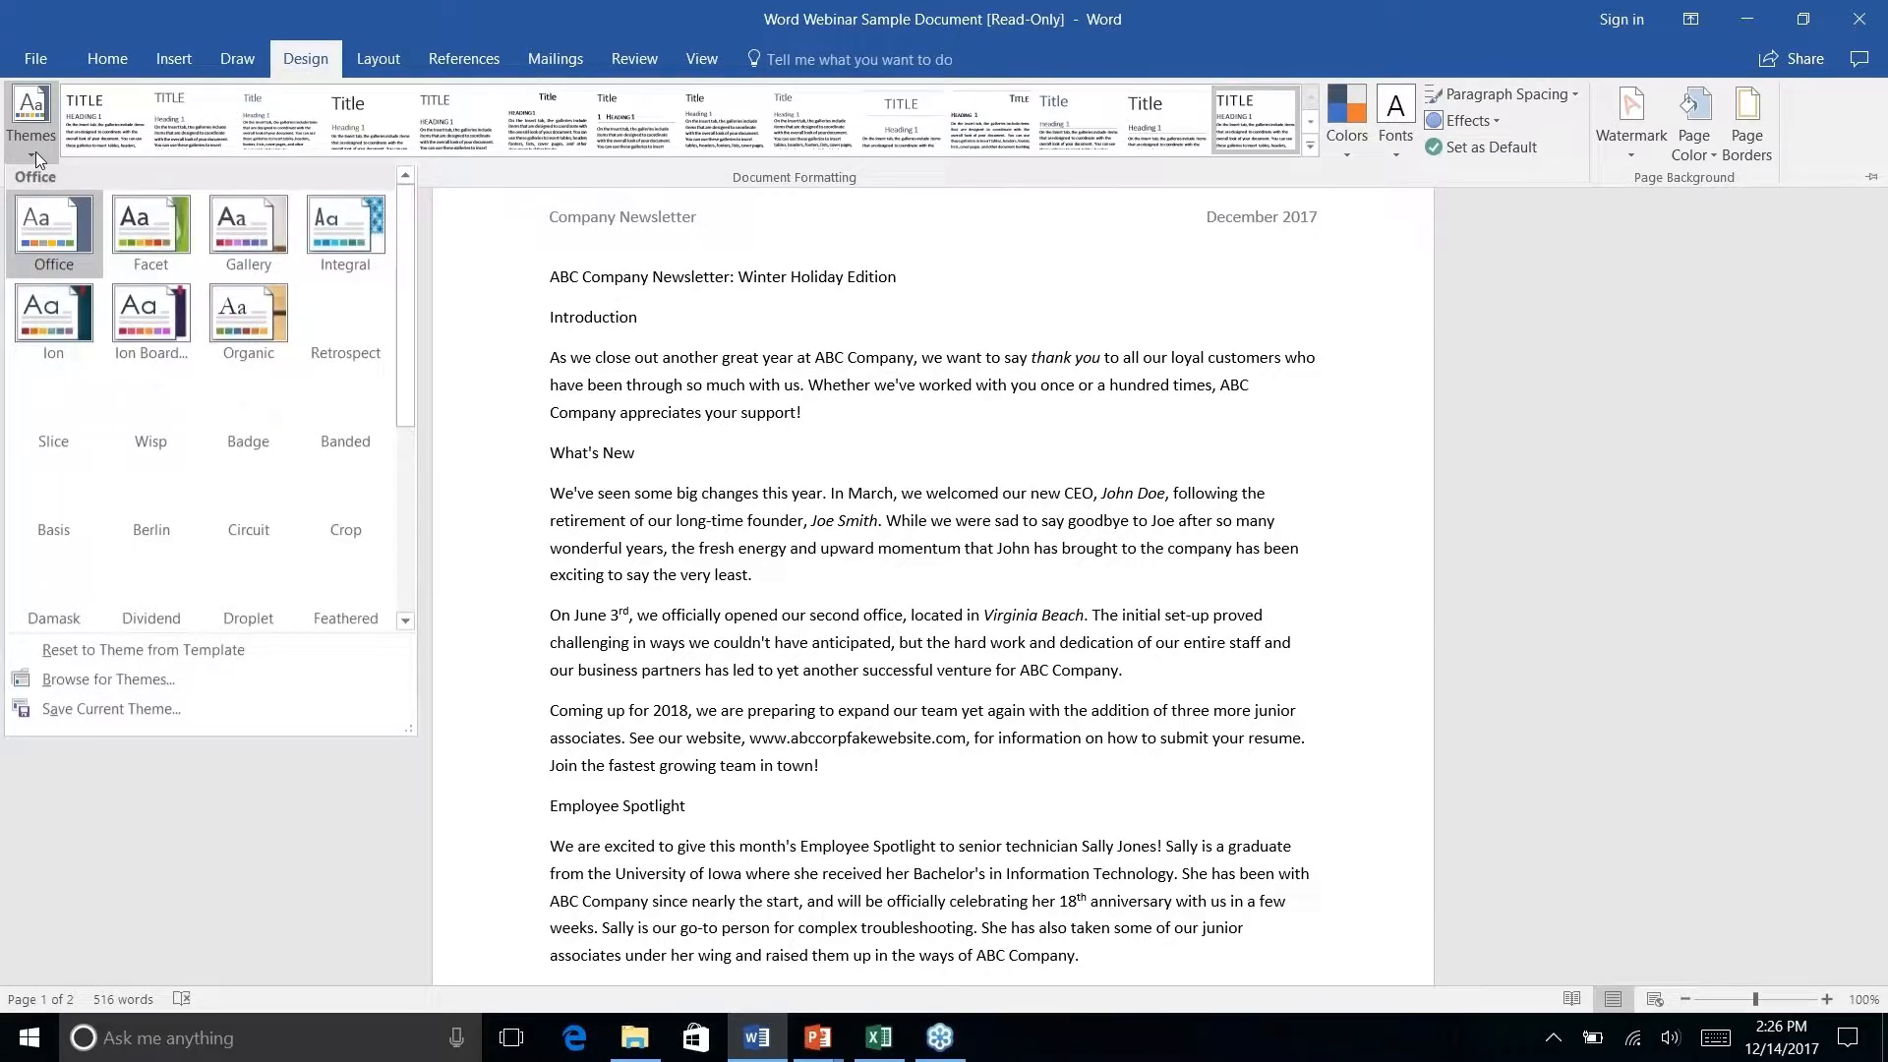
pyautogui.rightClick(125, 405)
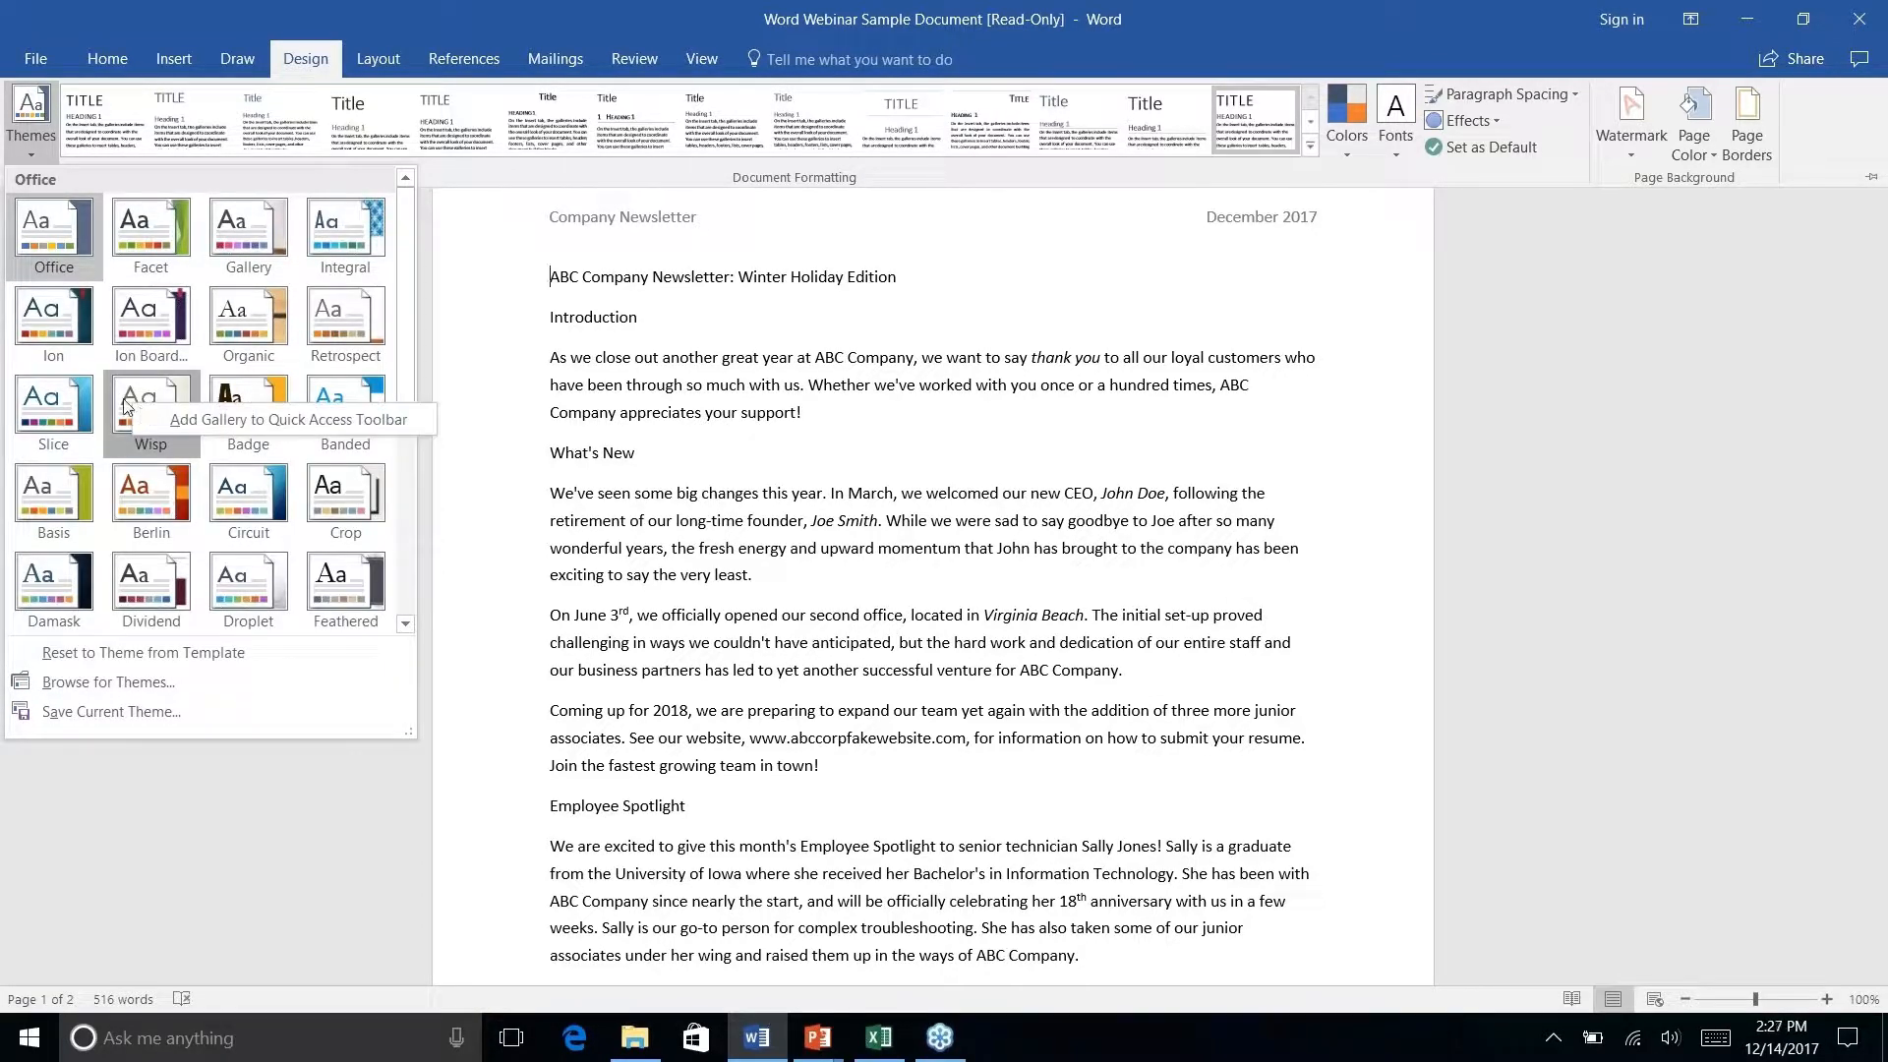
pyautogui.click(126, 405)
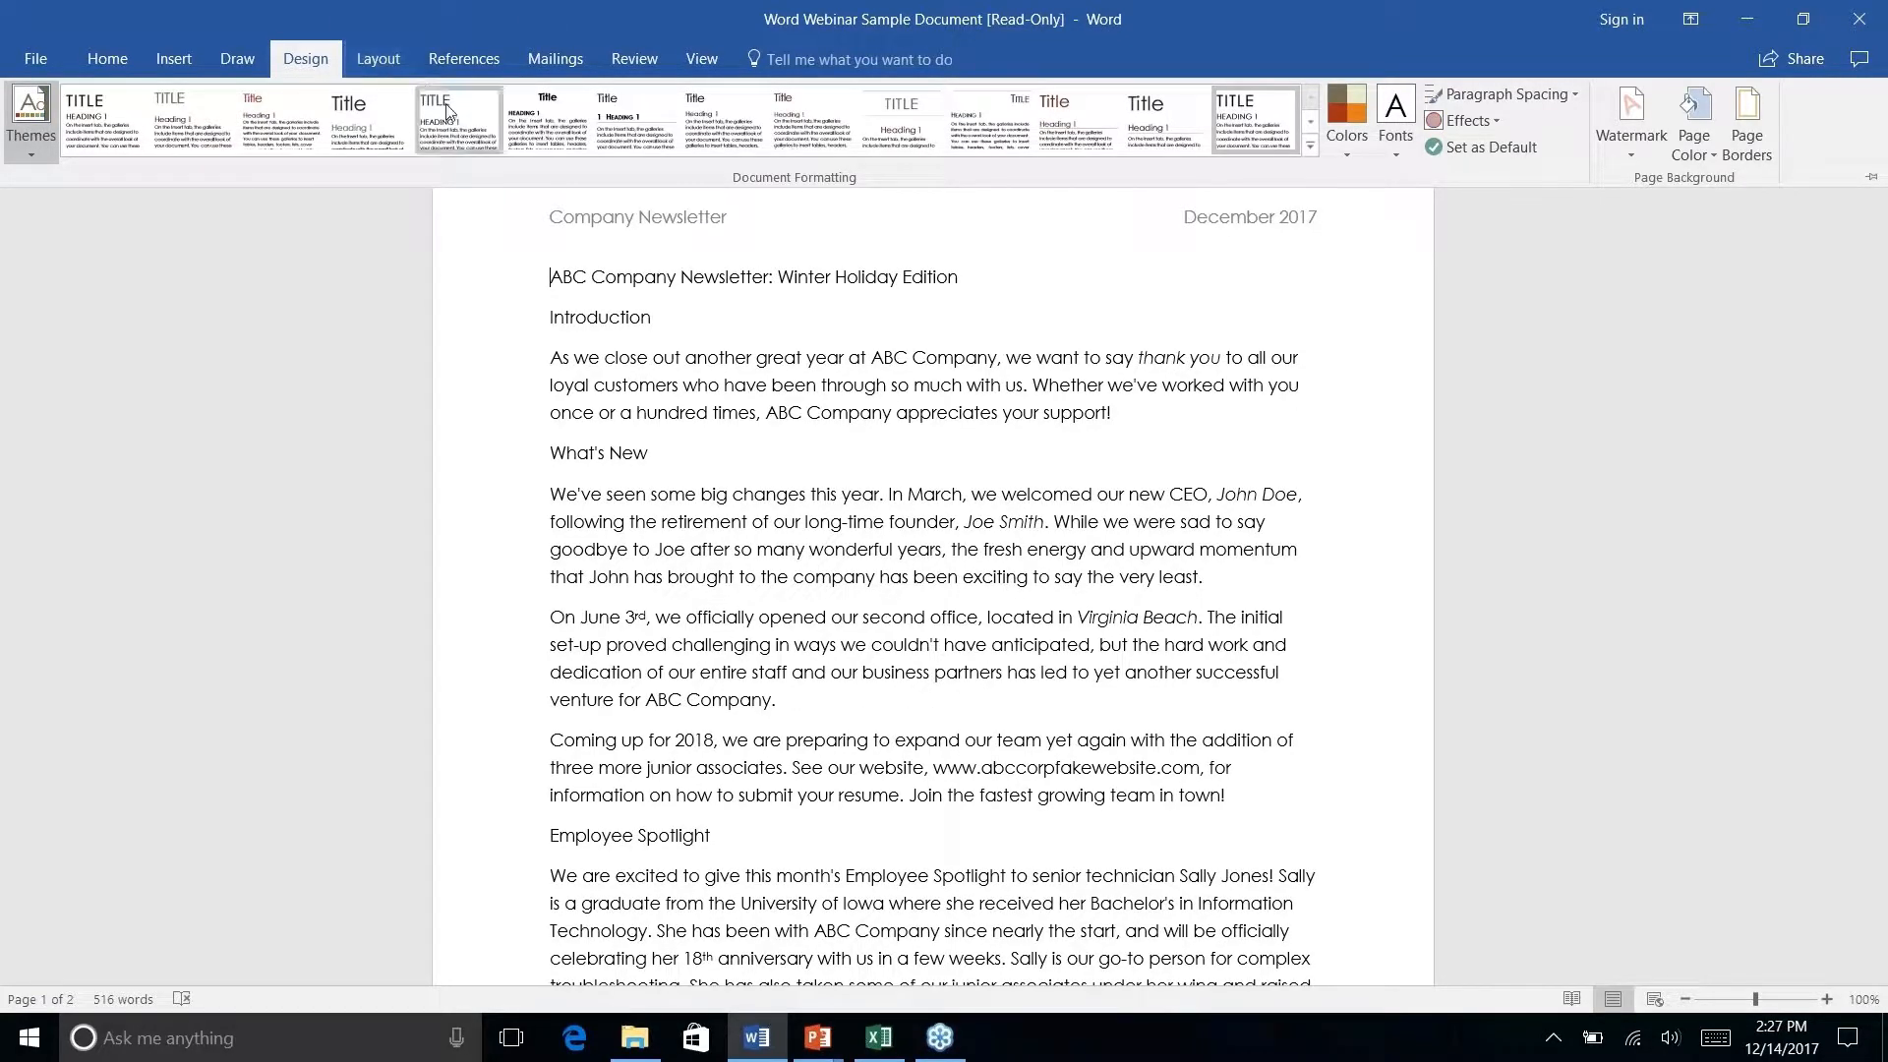
# View the built-in theme color sets and the settings for creating new theme colors, and close them without saving.
pyautogui.click(382, 125)
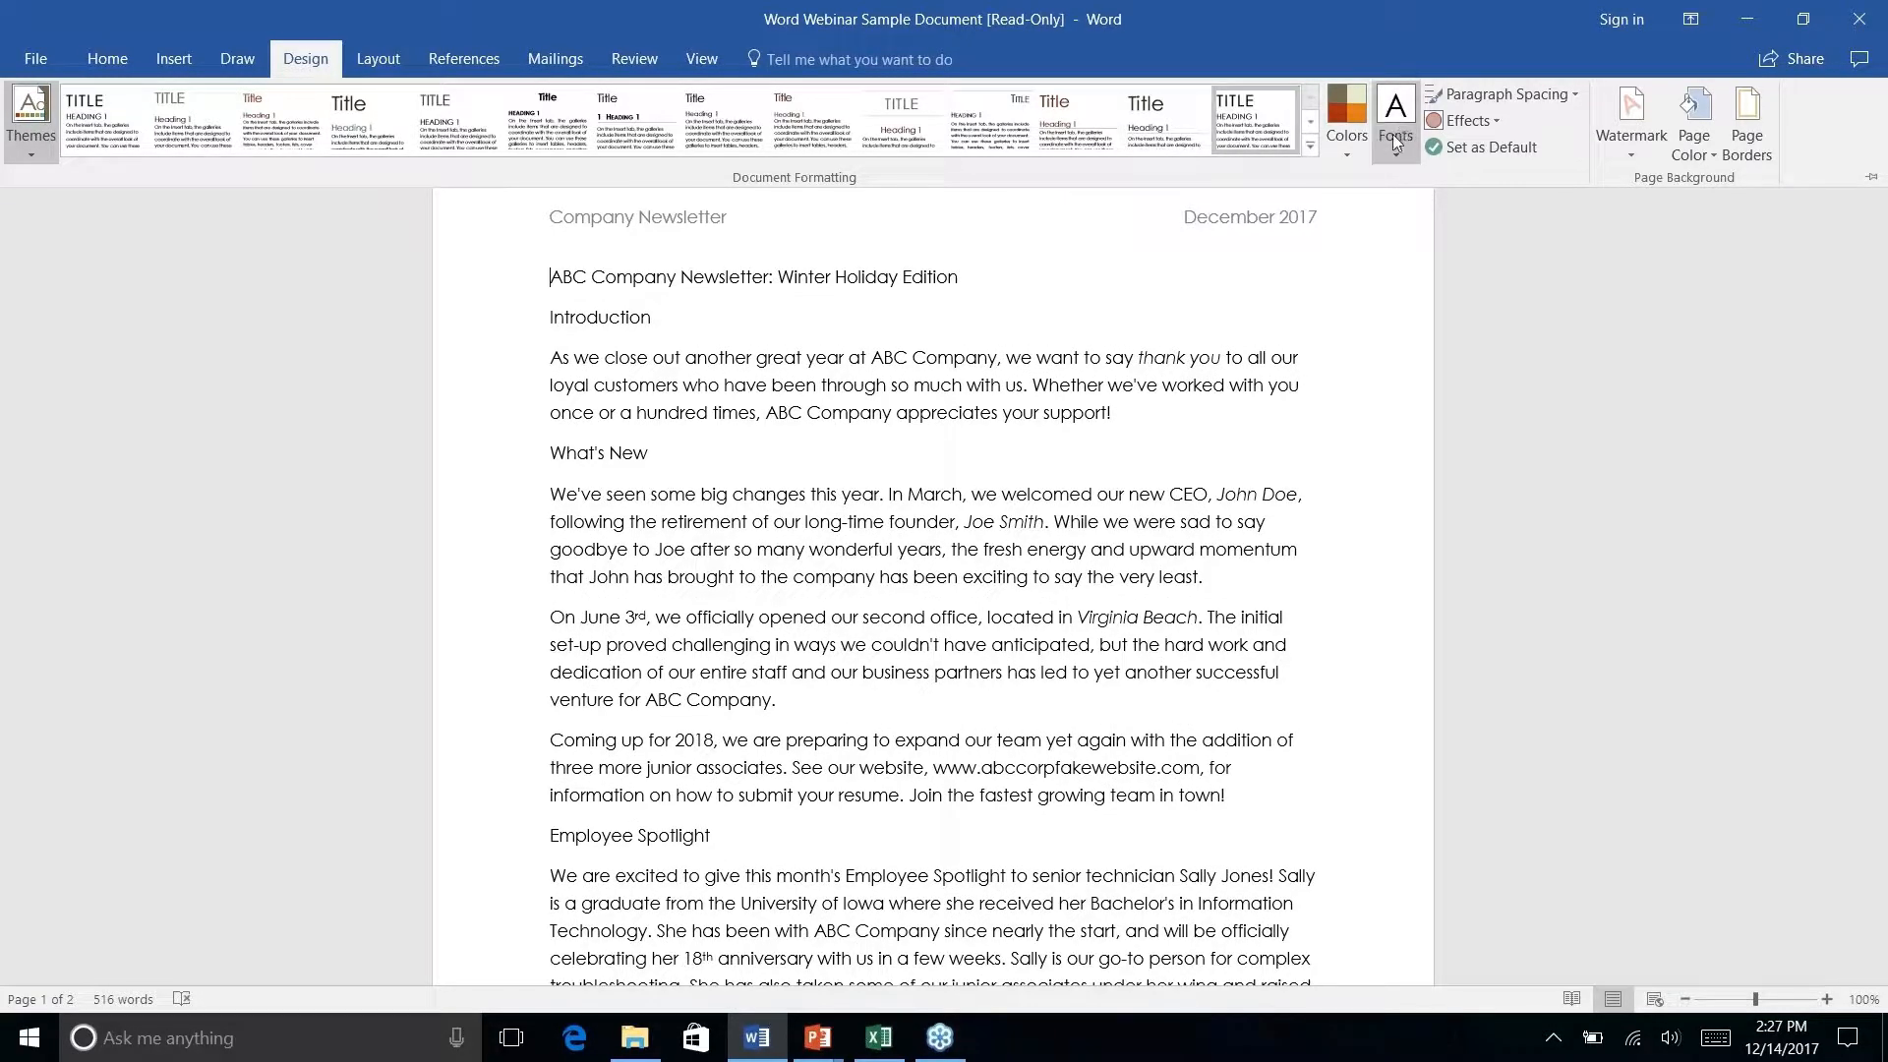
pyautogui.click(1344, 157)
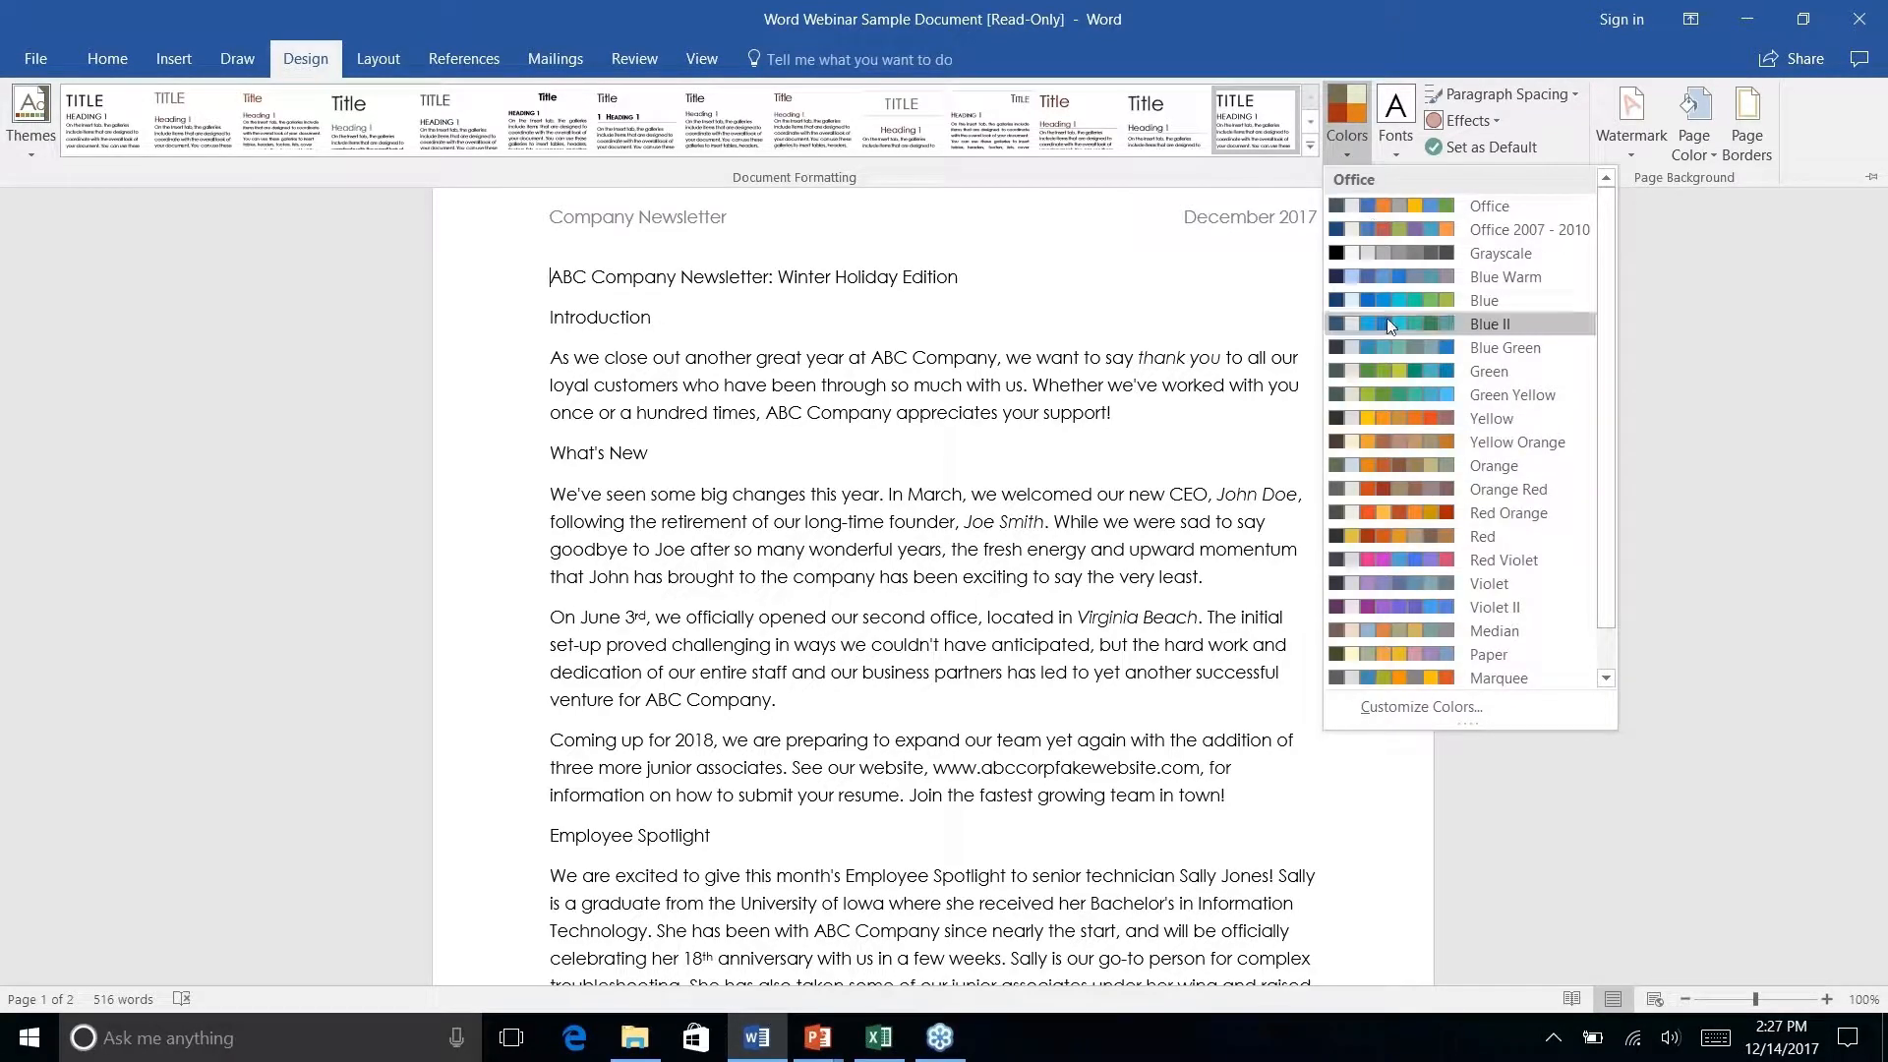
pyautogui.scroll(-1, 1386, 329)
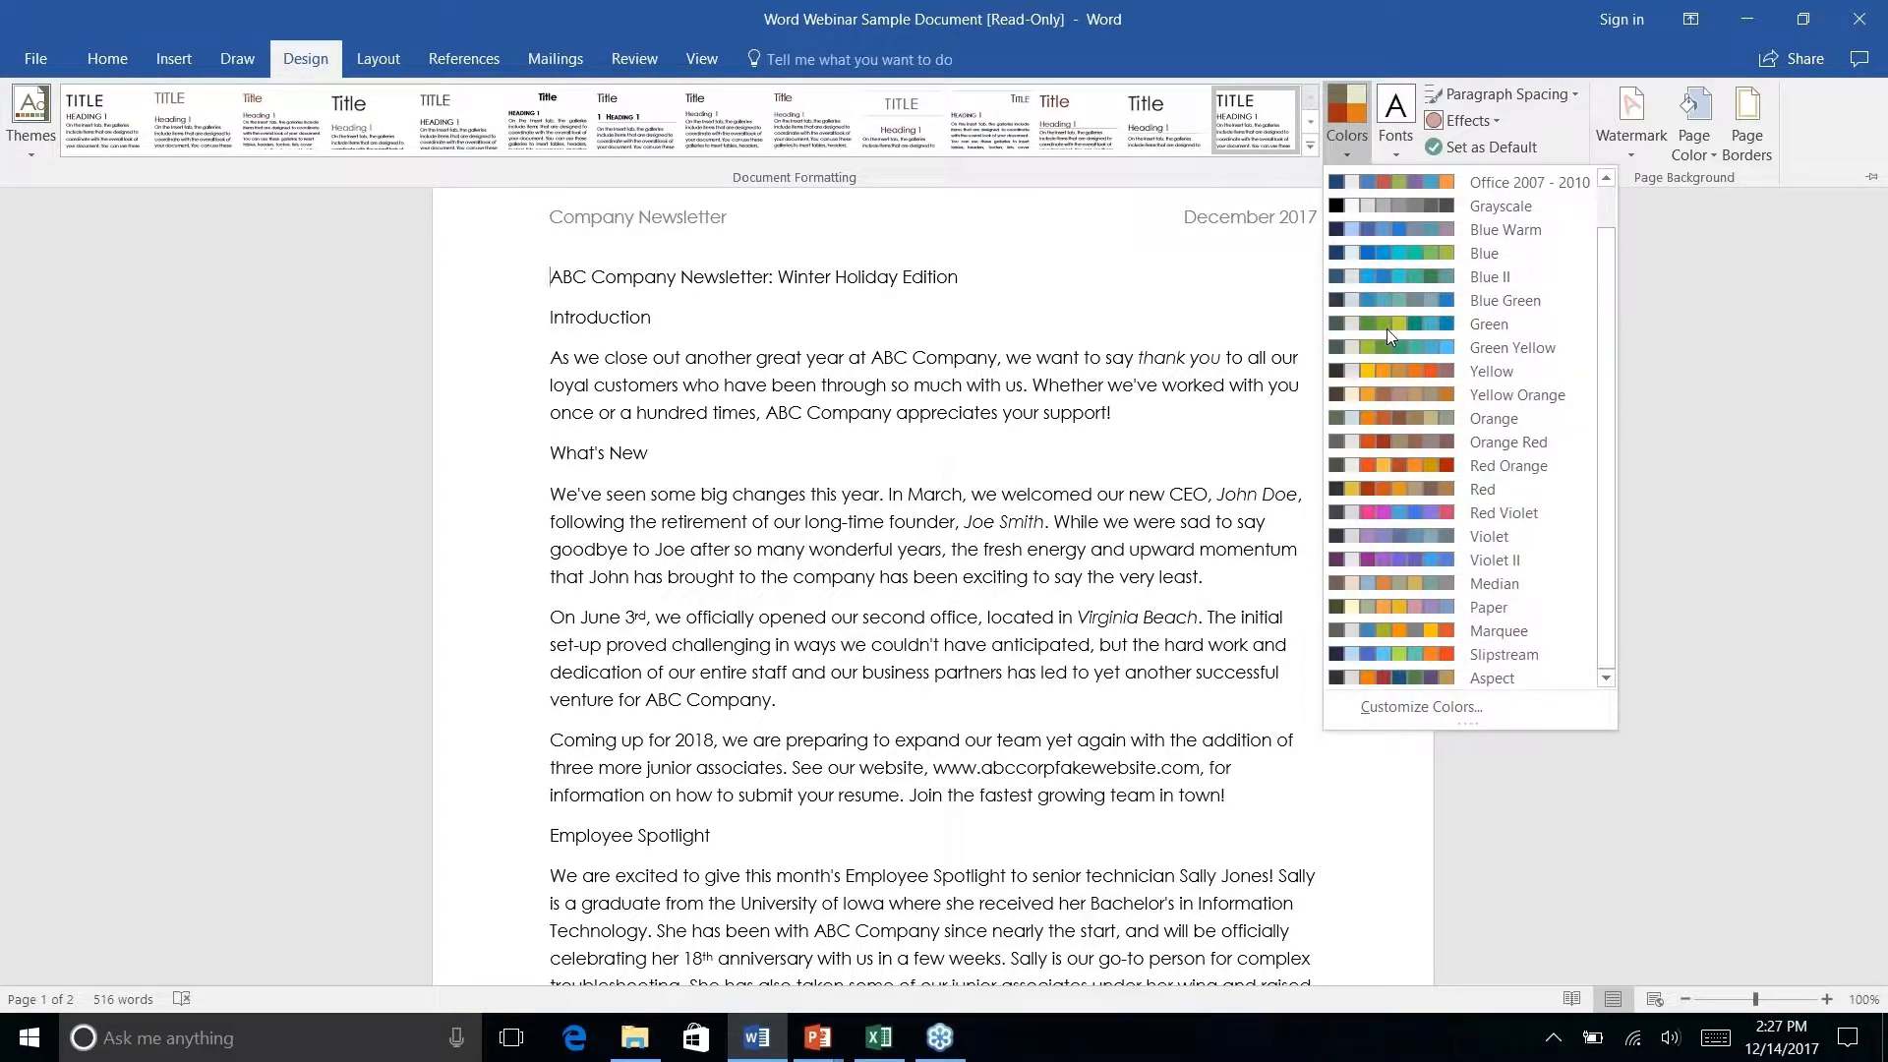
pyautogui.scroll(1, 1386, 328)
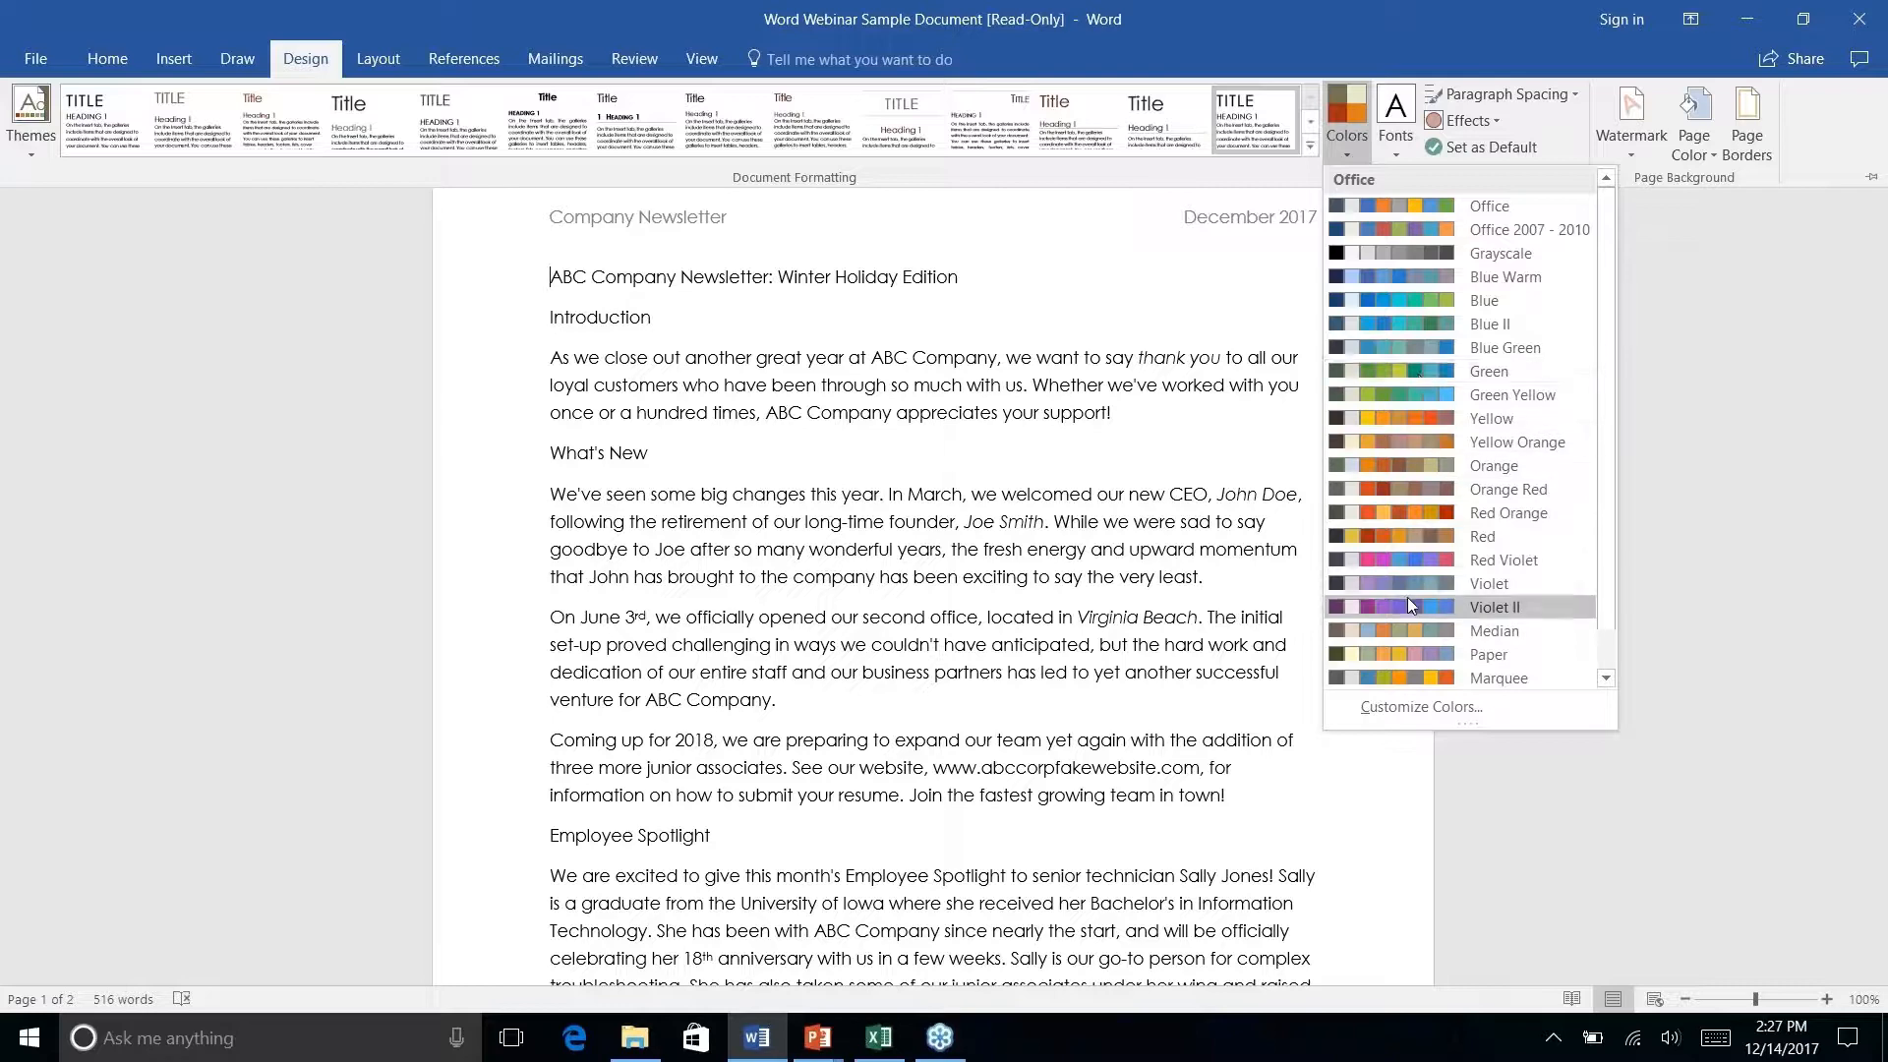
pyautogui.rightClick(1406, 710)
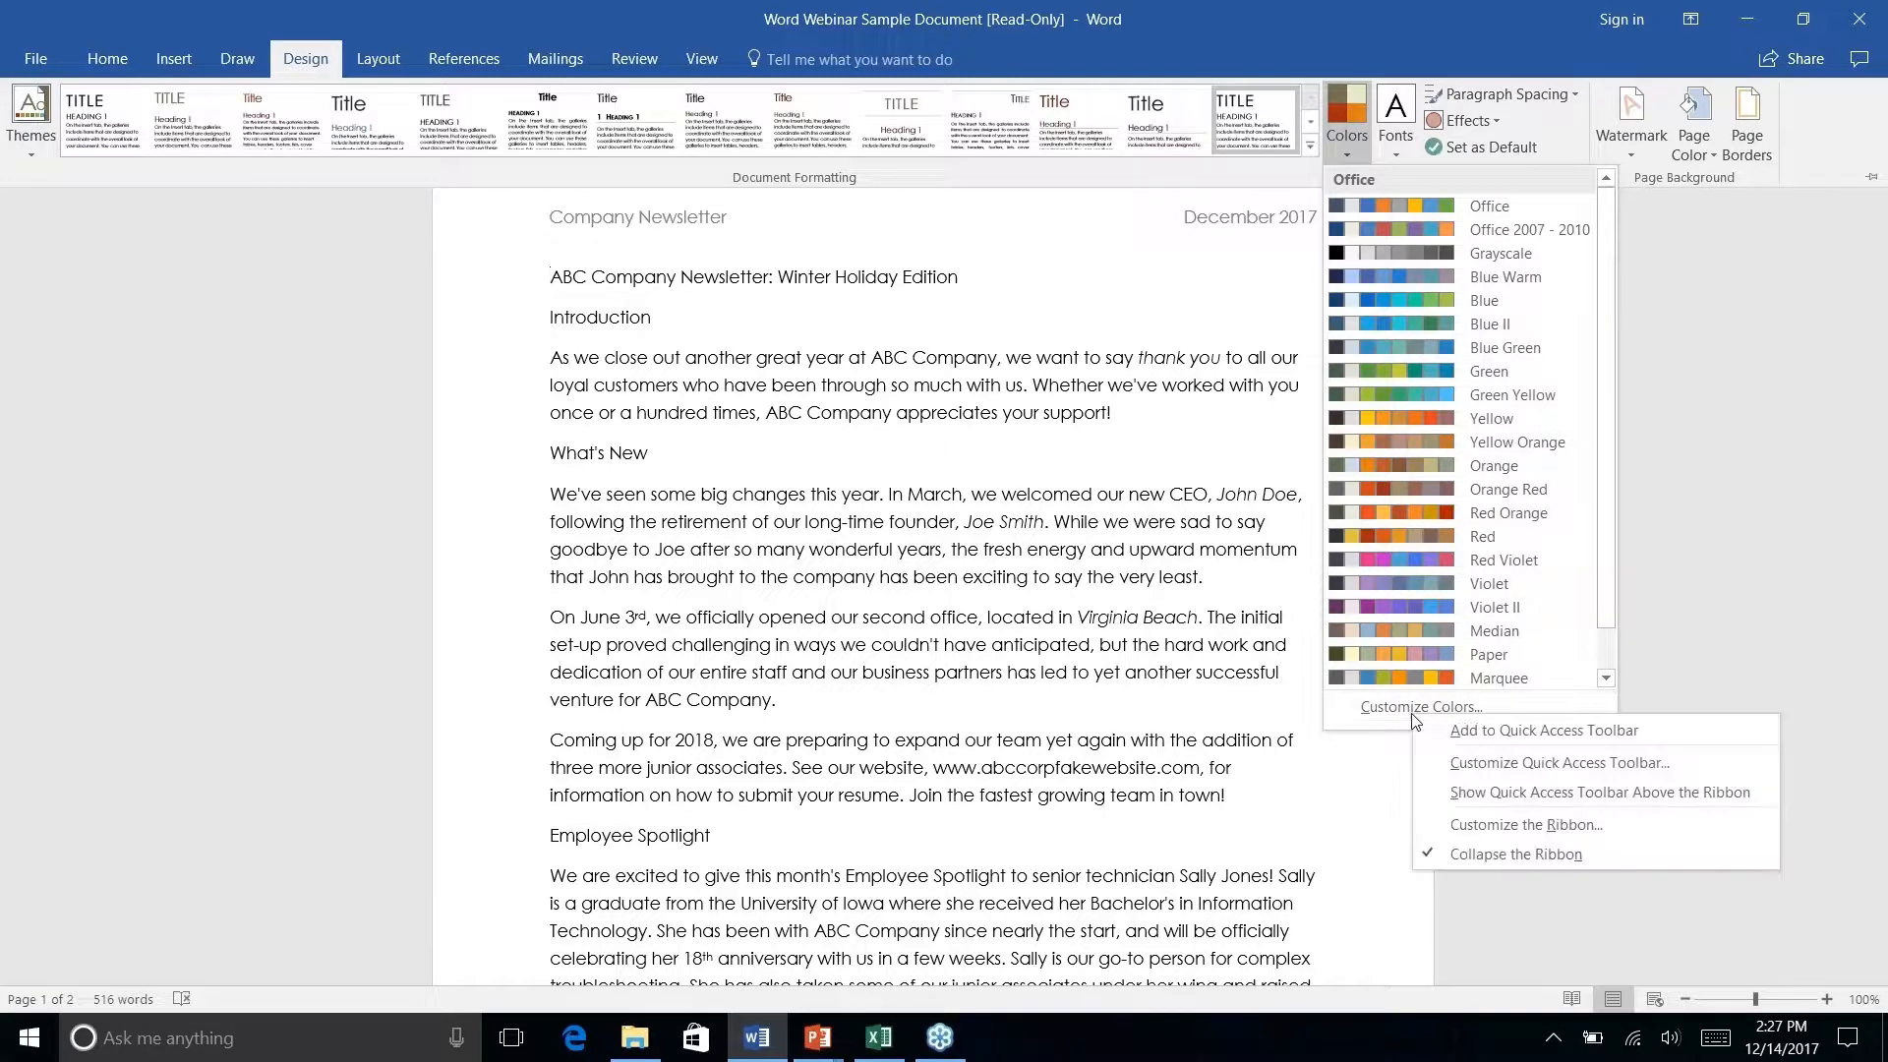
pyautogui.click(1406, 710)
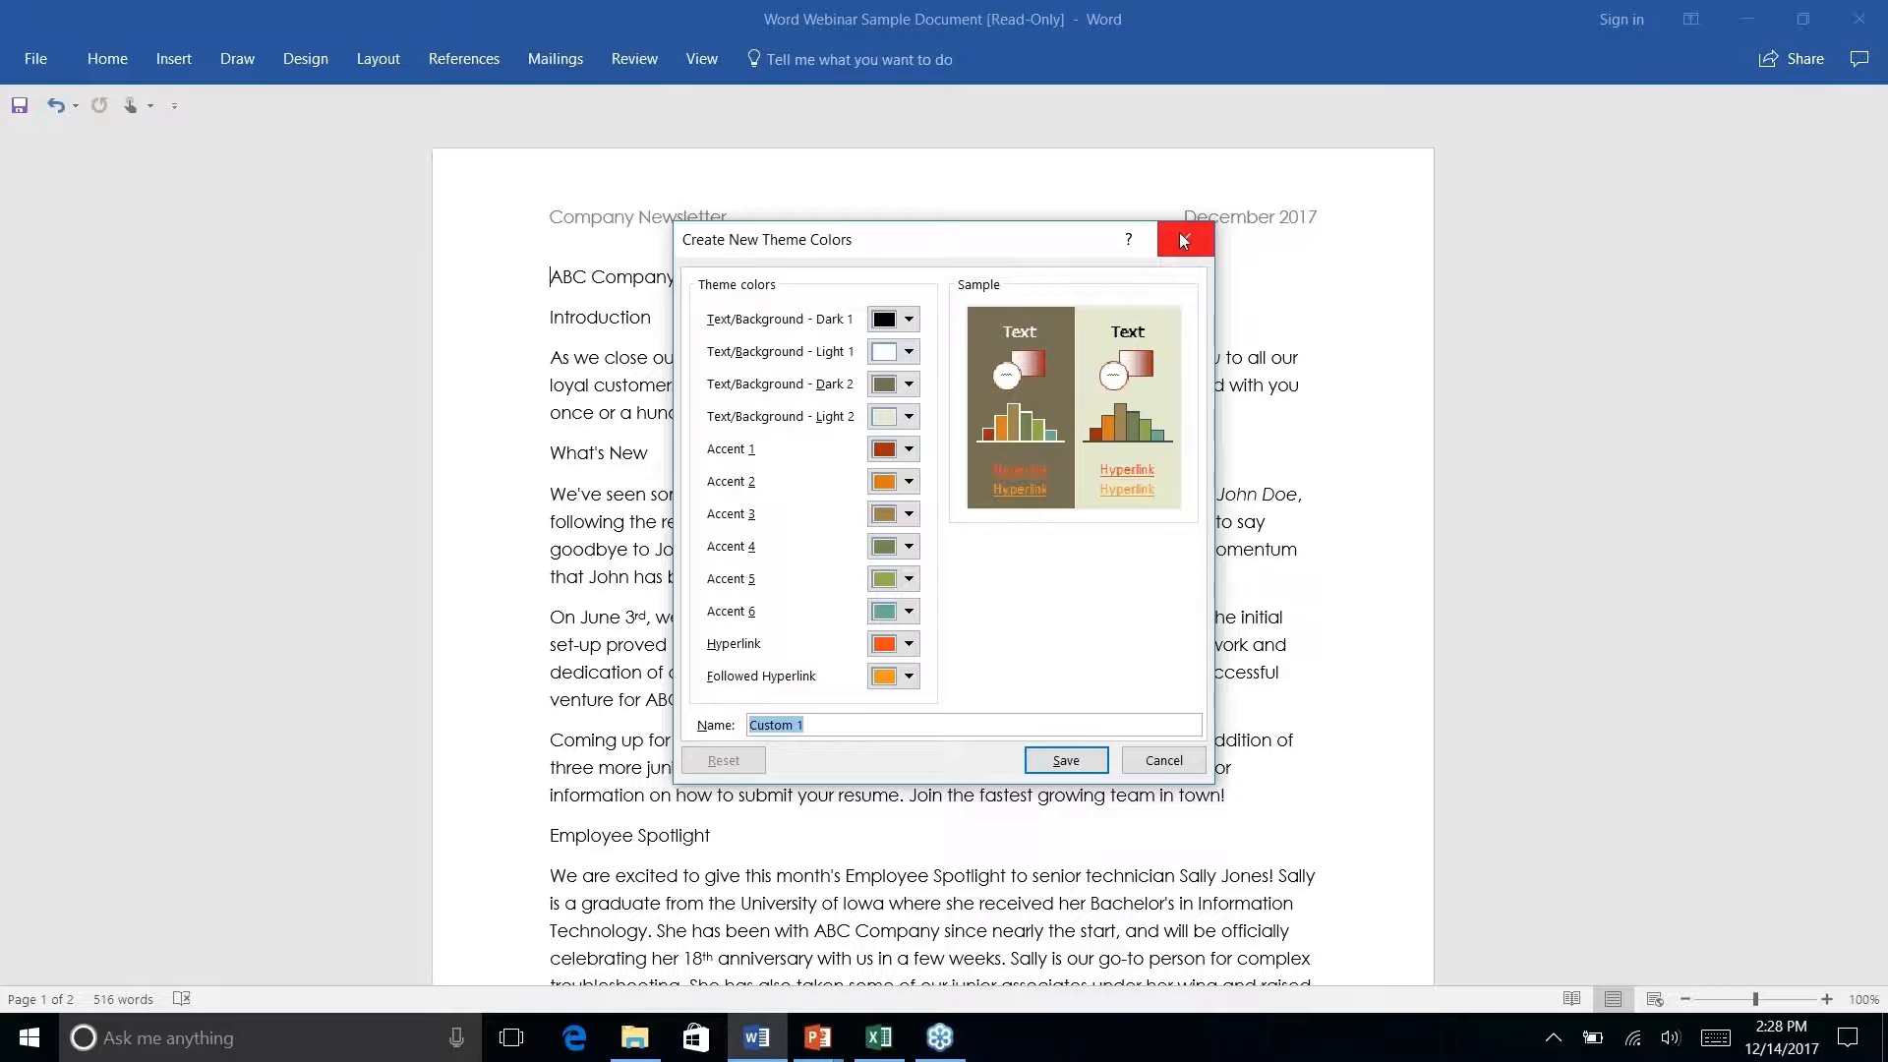
pyautogui.click(1160, 762)
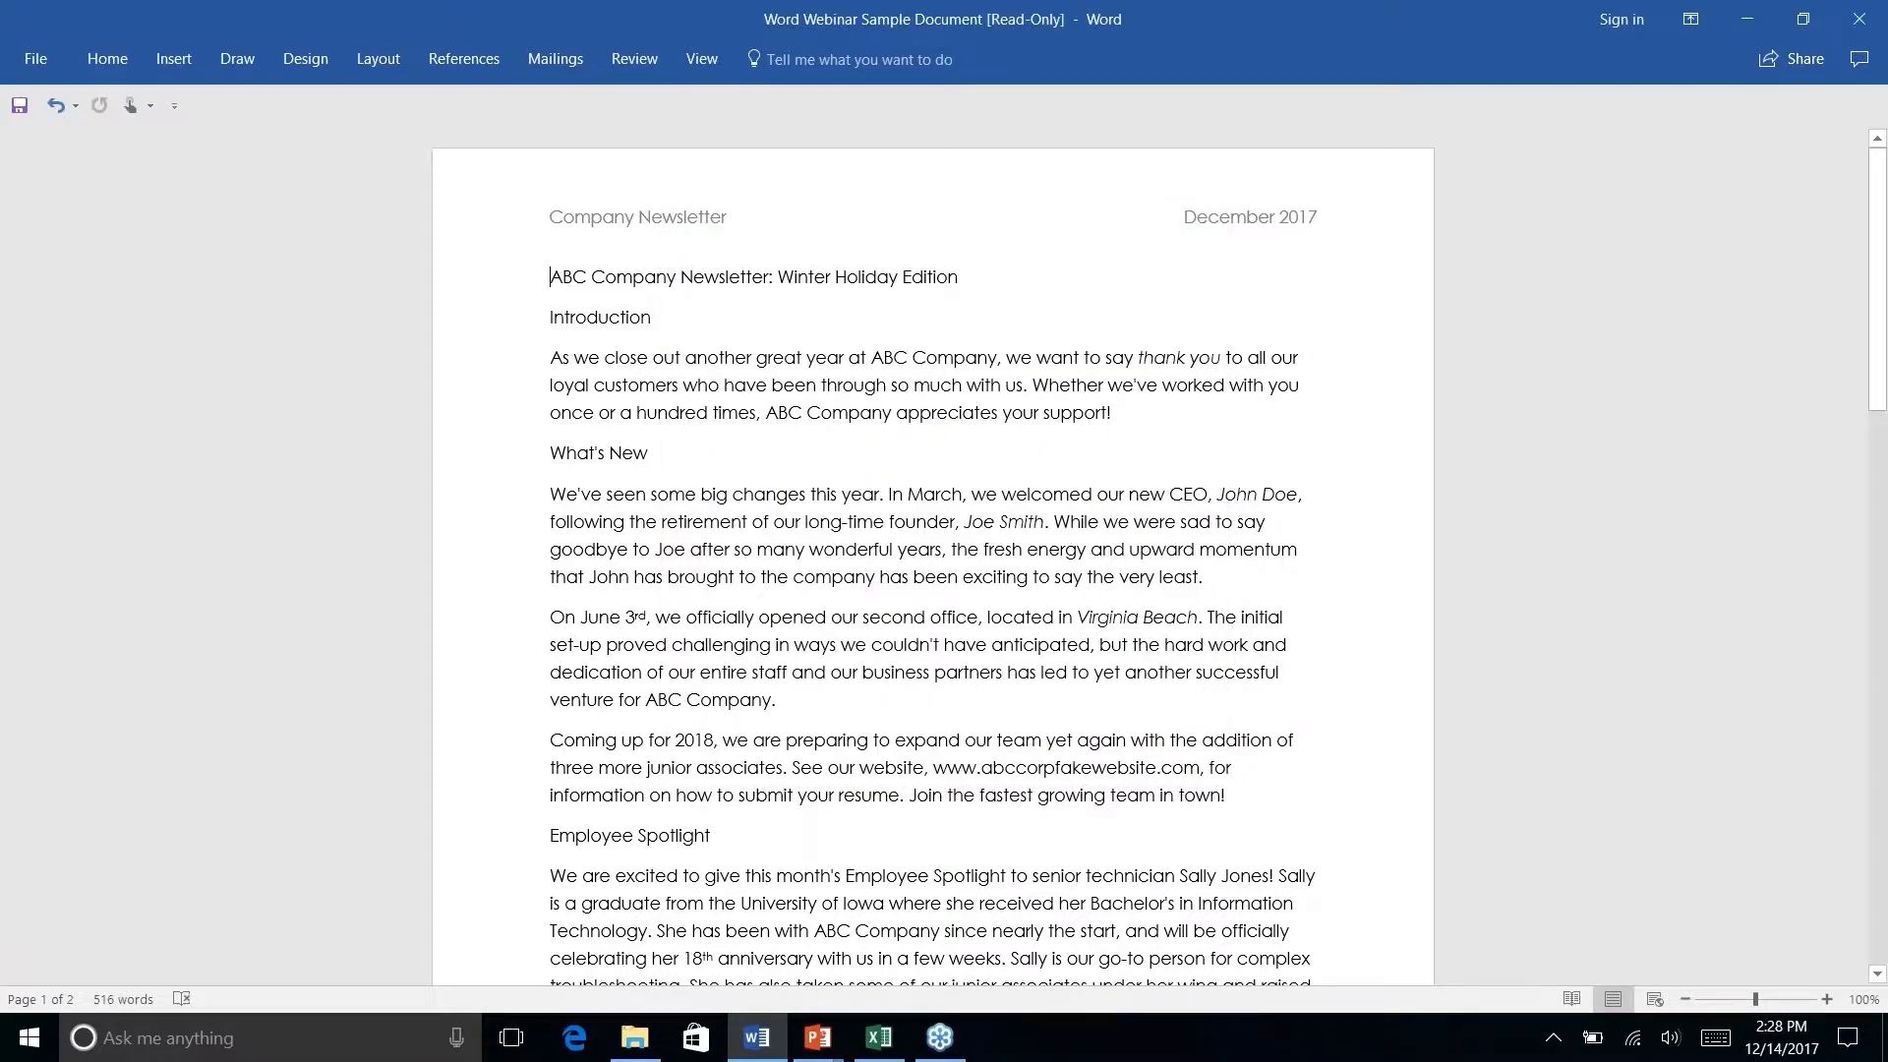
# Preview the built-in style sets on the newsletter without applying one.
pyautogui.click(352, 59)
pyautogui.click(330, 61)
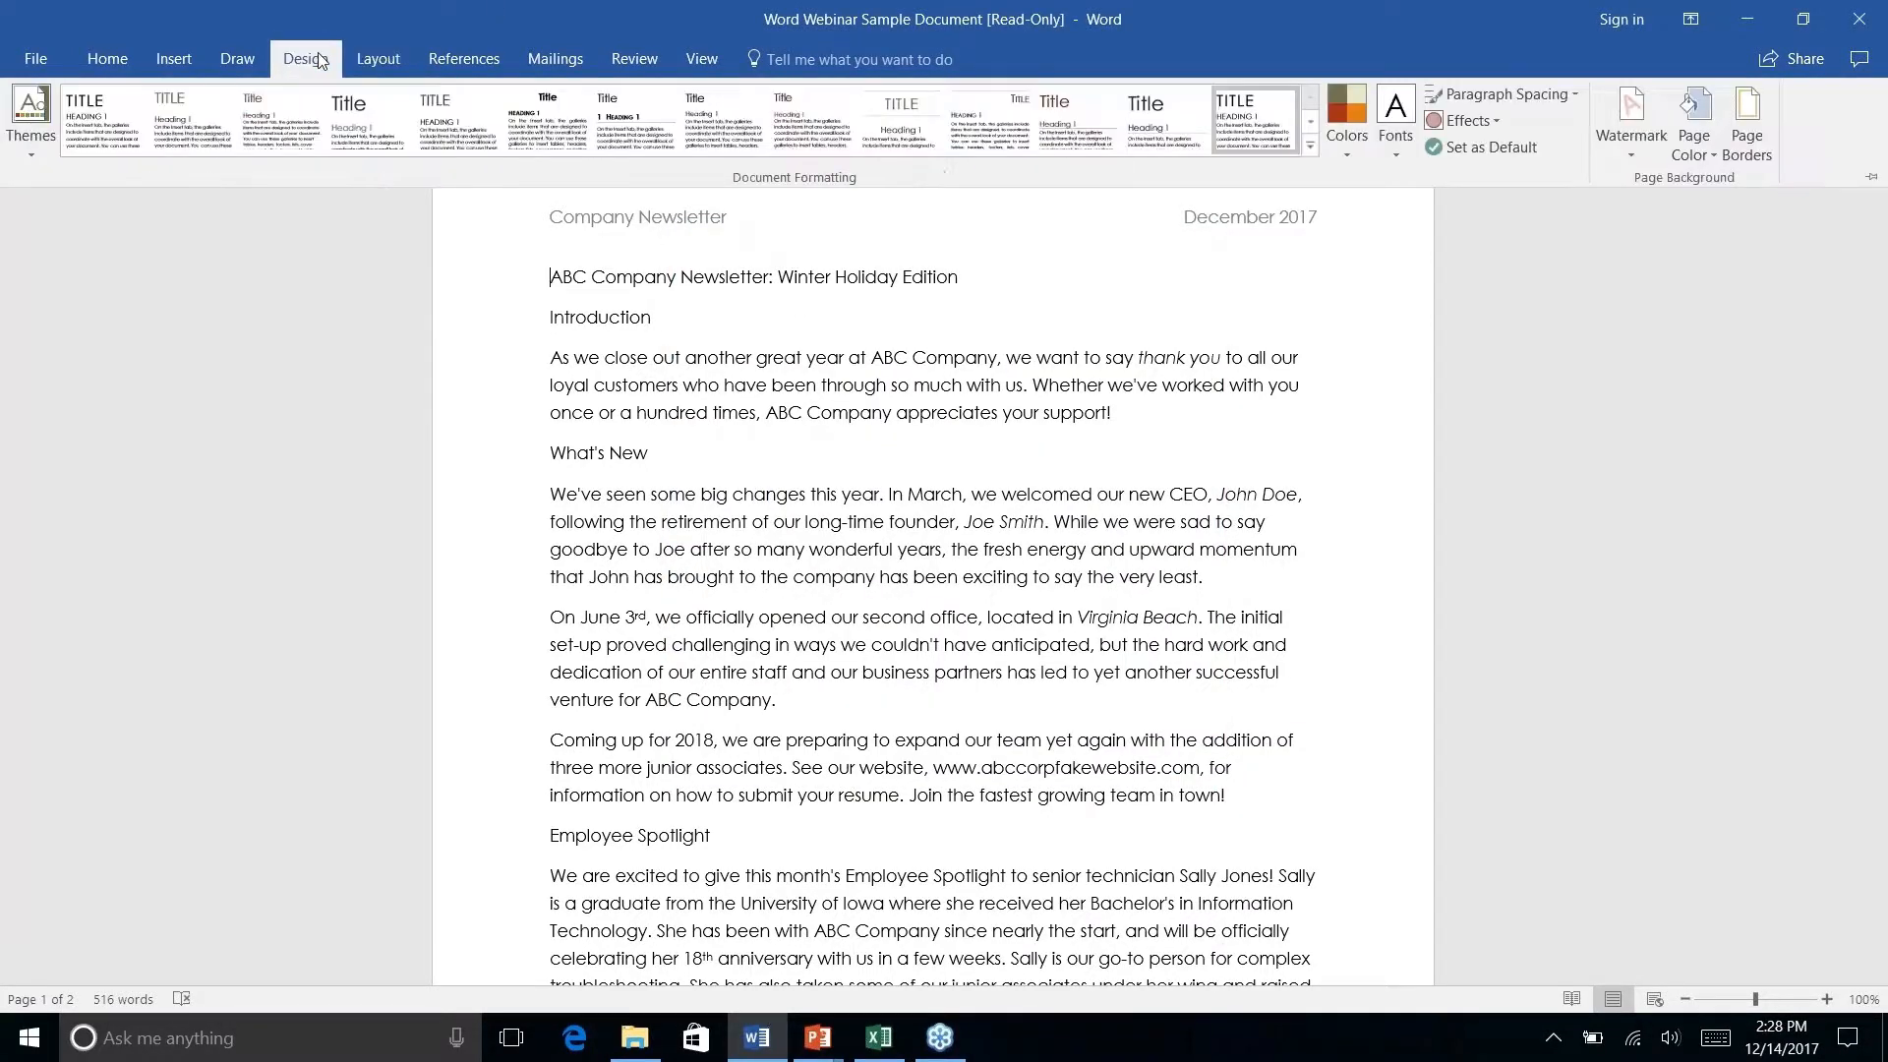
pyautogui.click(1309, 146)
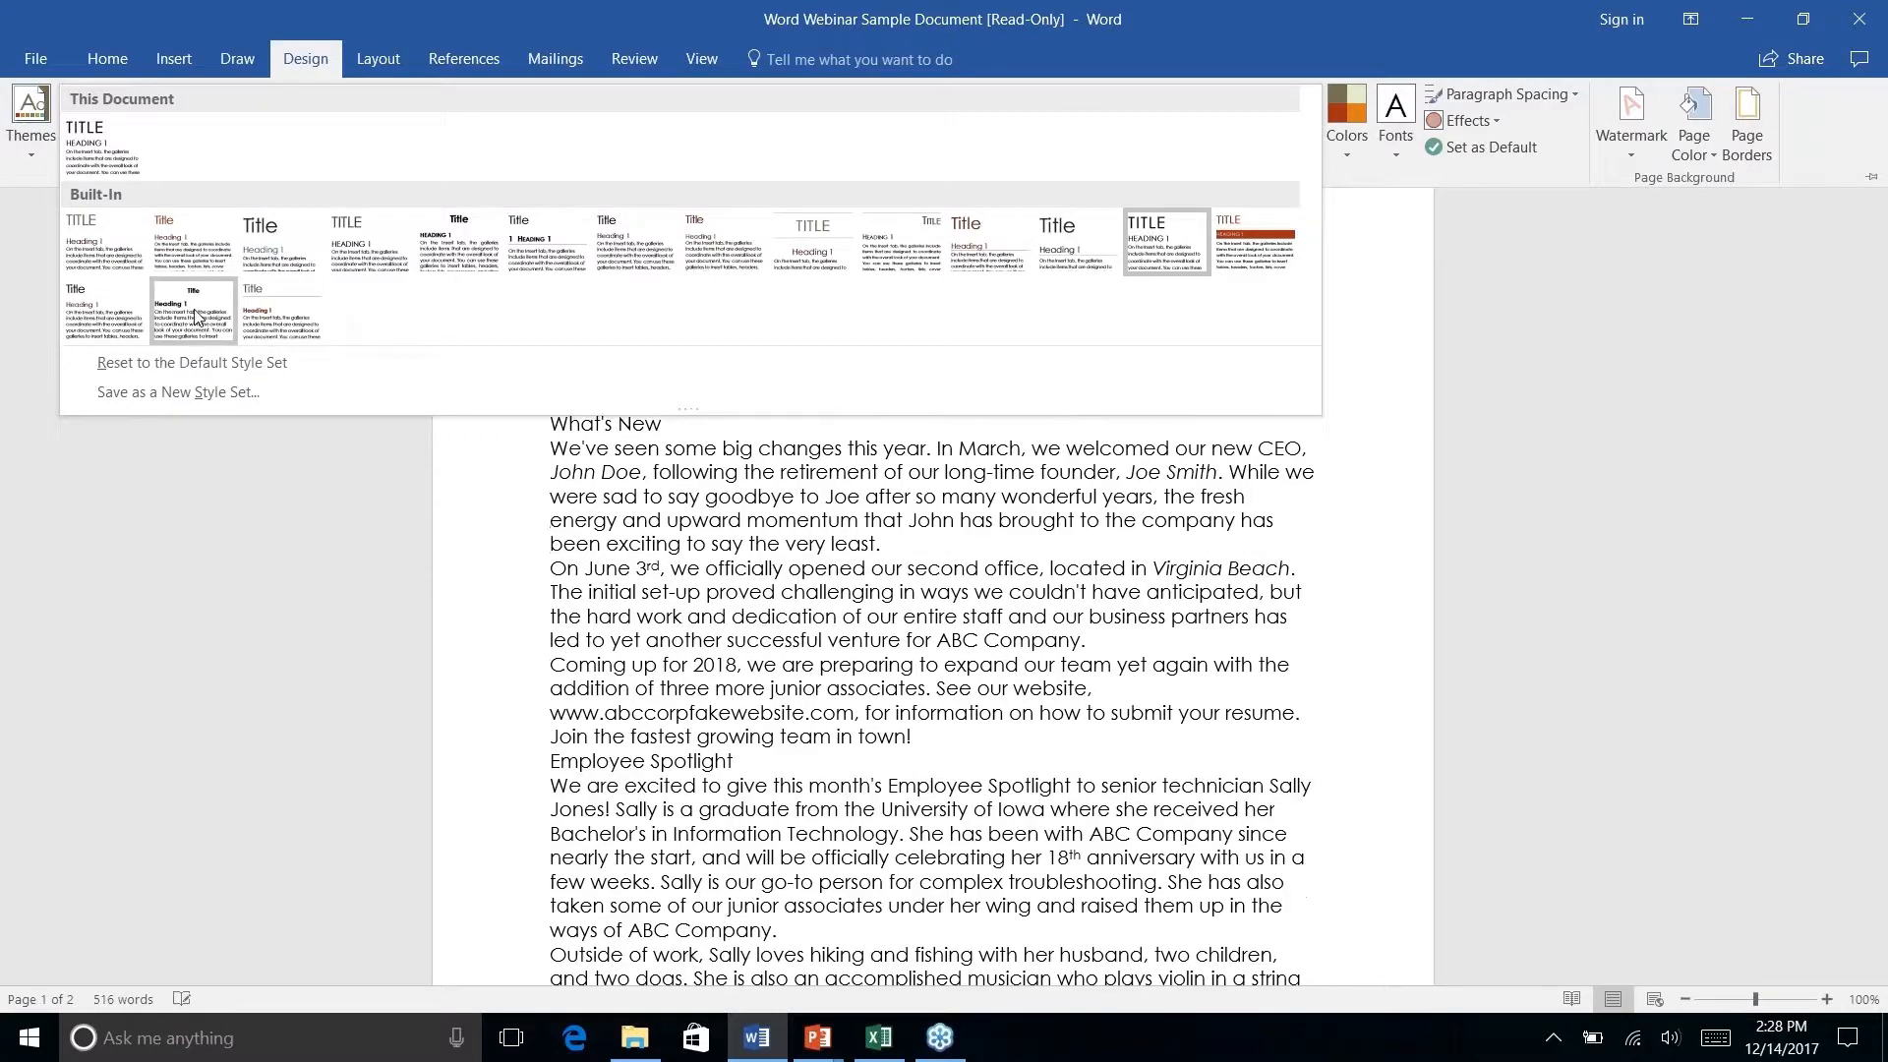
# Apply the Feathered theme to the newsletter.
pyautogui.click(27, 155)
pyautogui.click(29, 148)
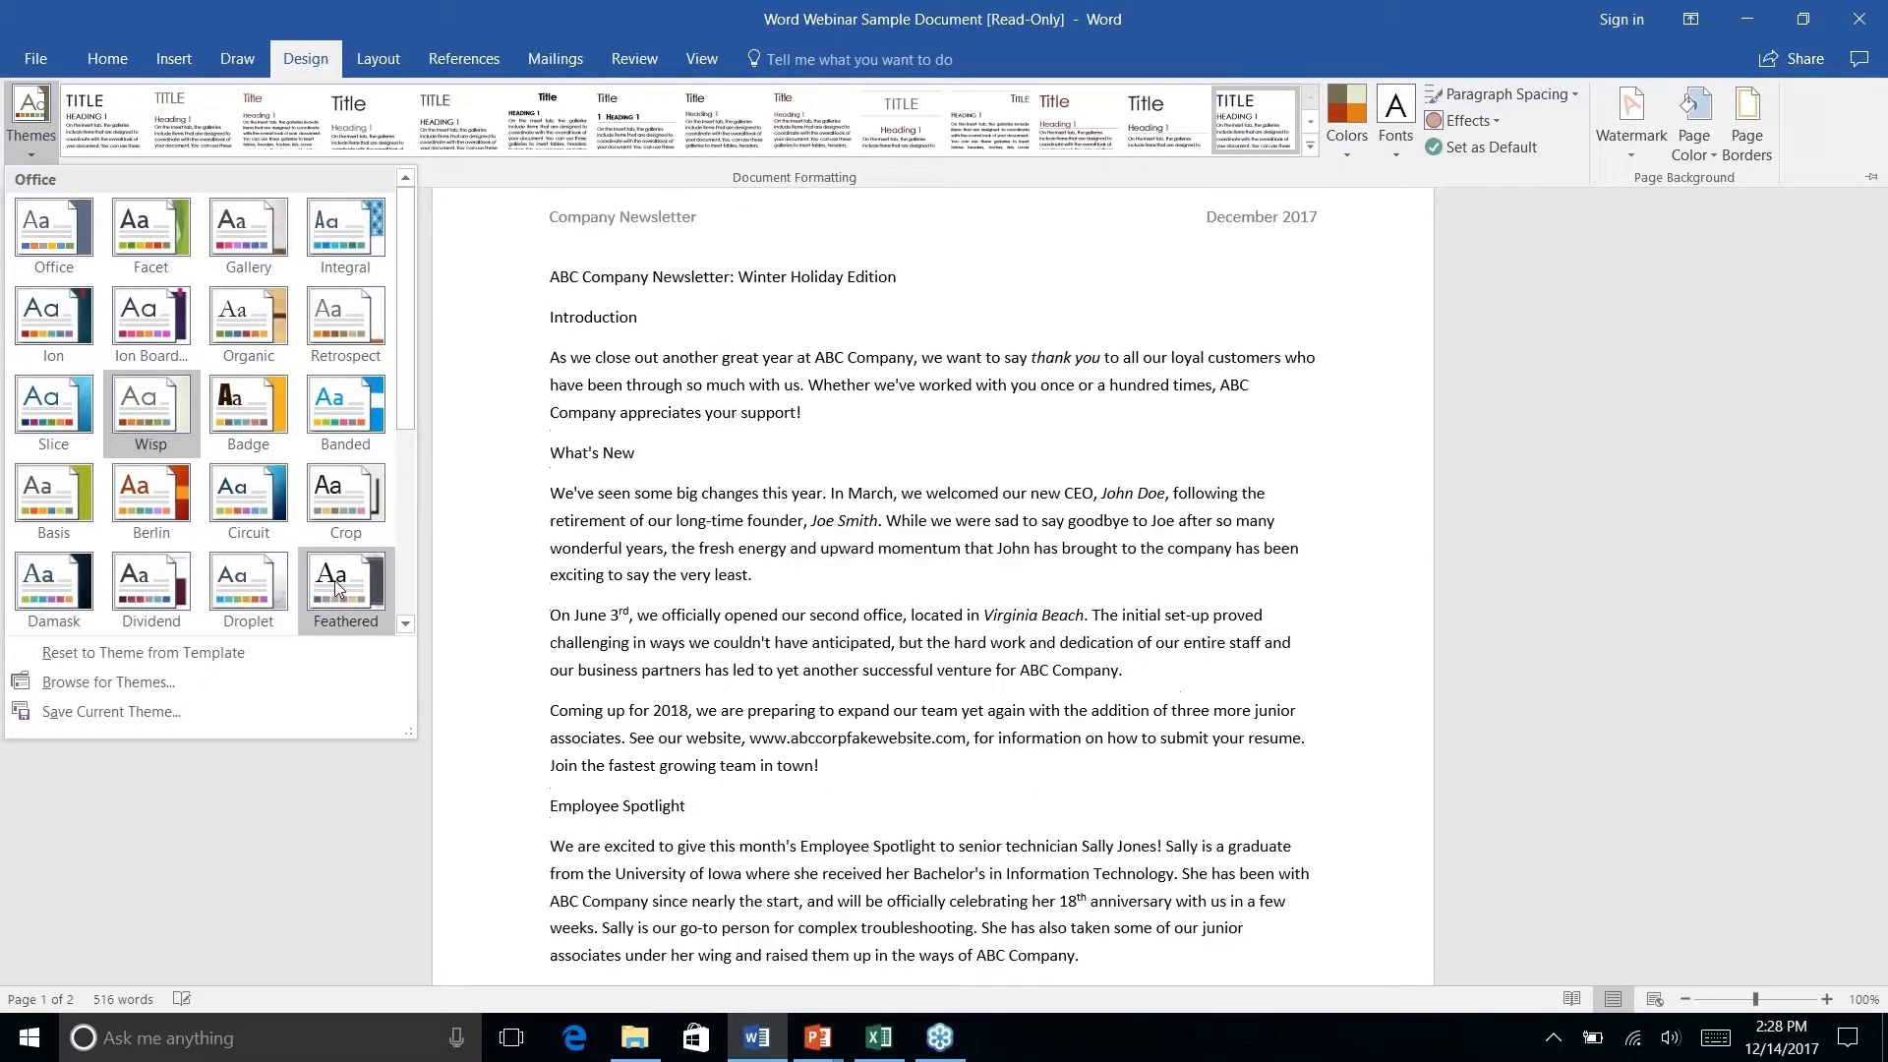
pyautogui.rightClick(335, 586)
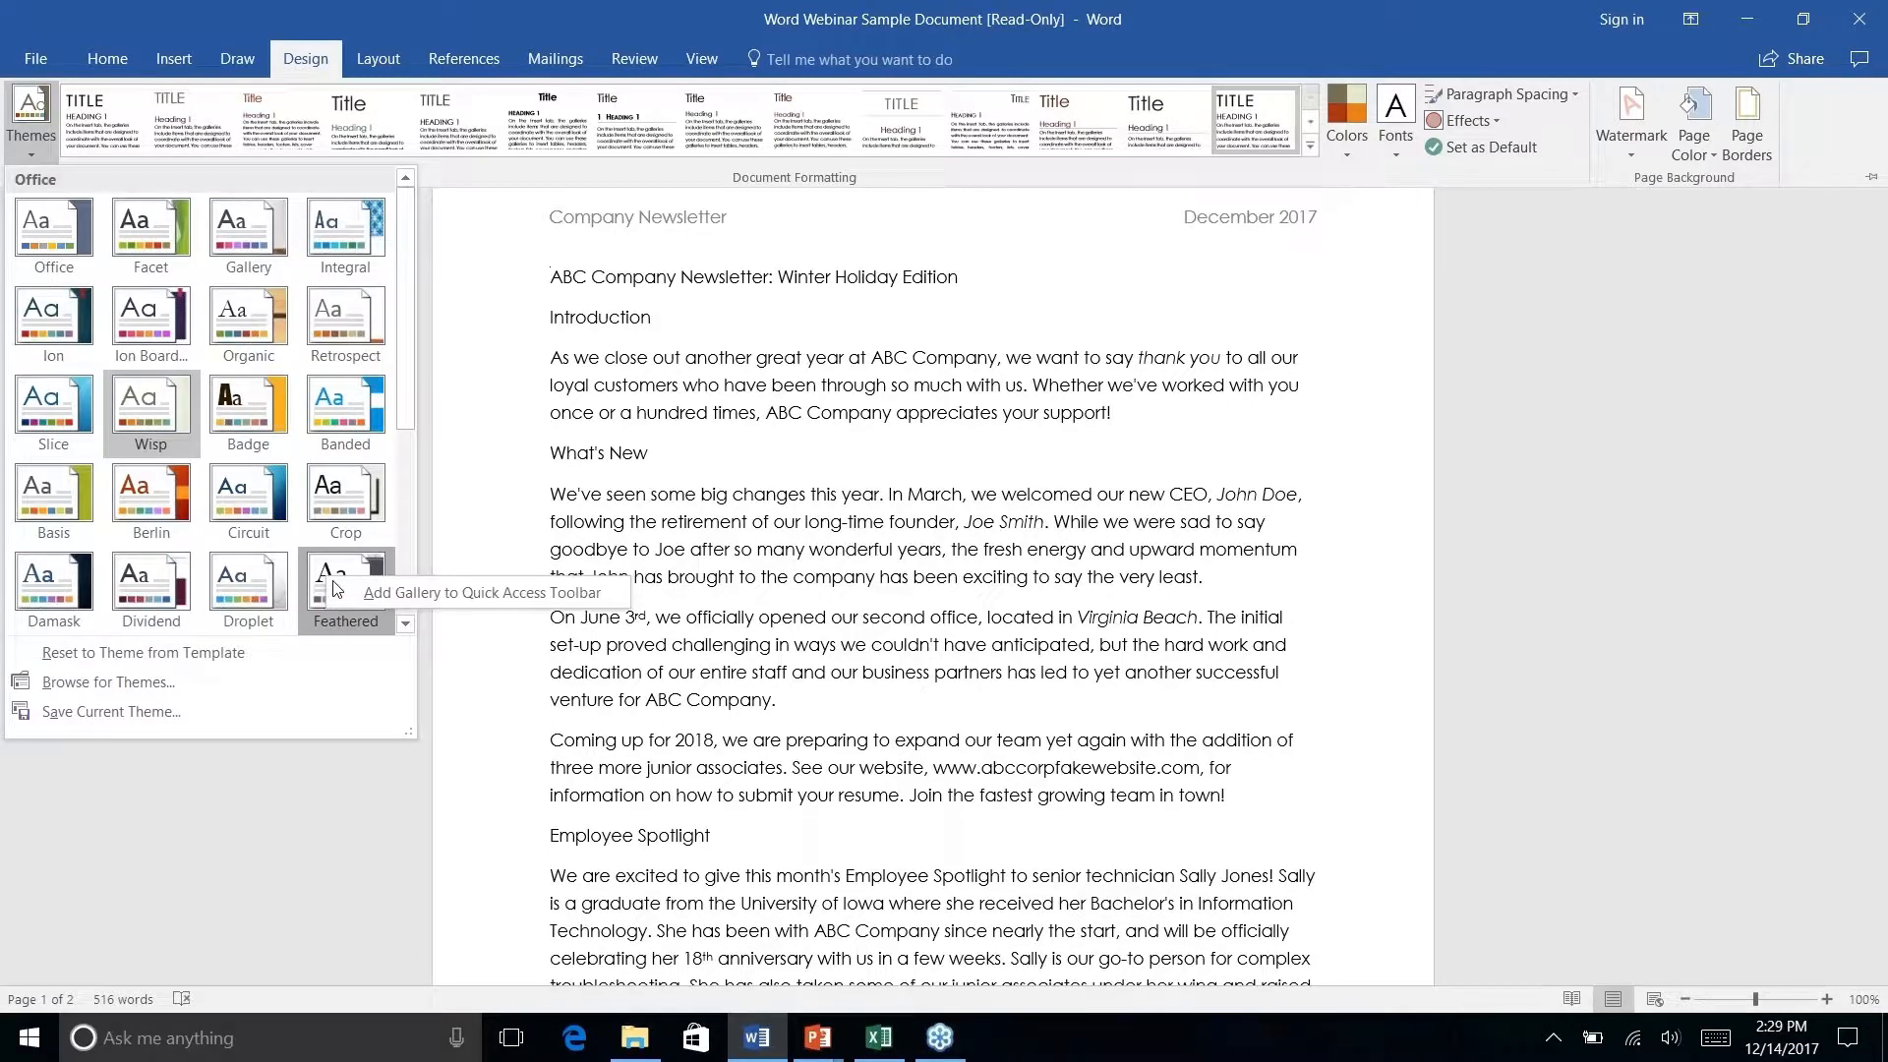
pyautogui.click(1310, 145)
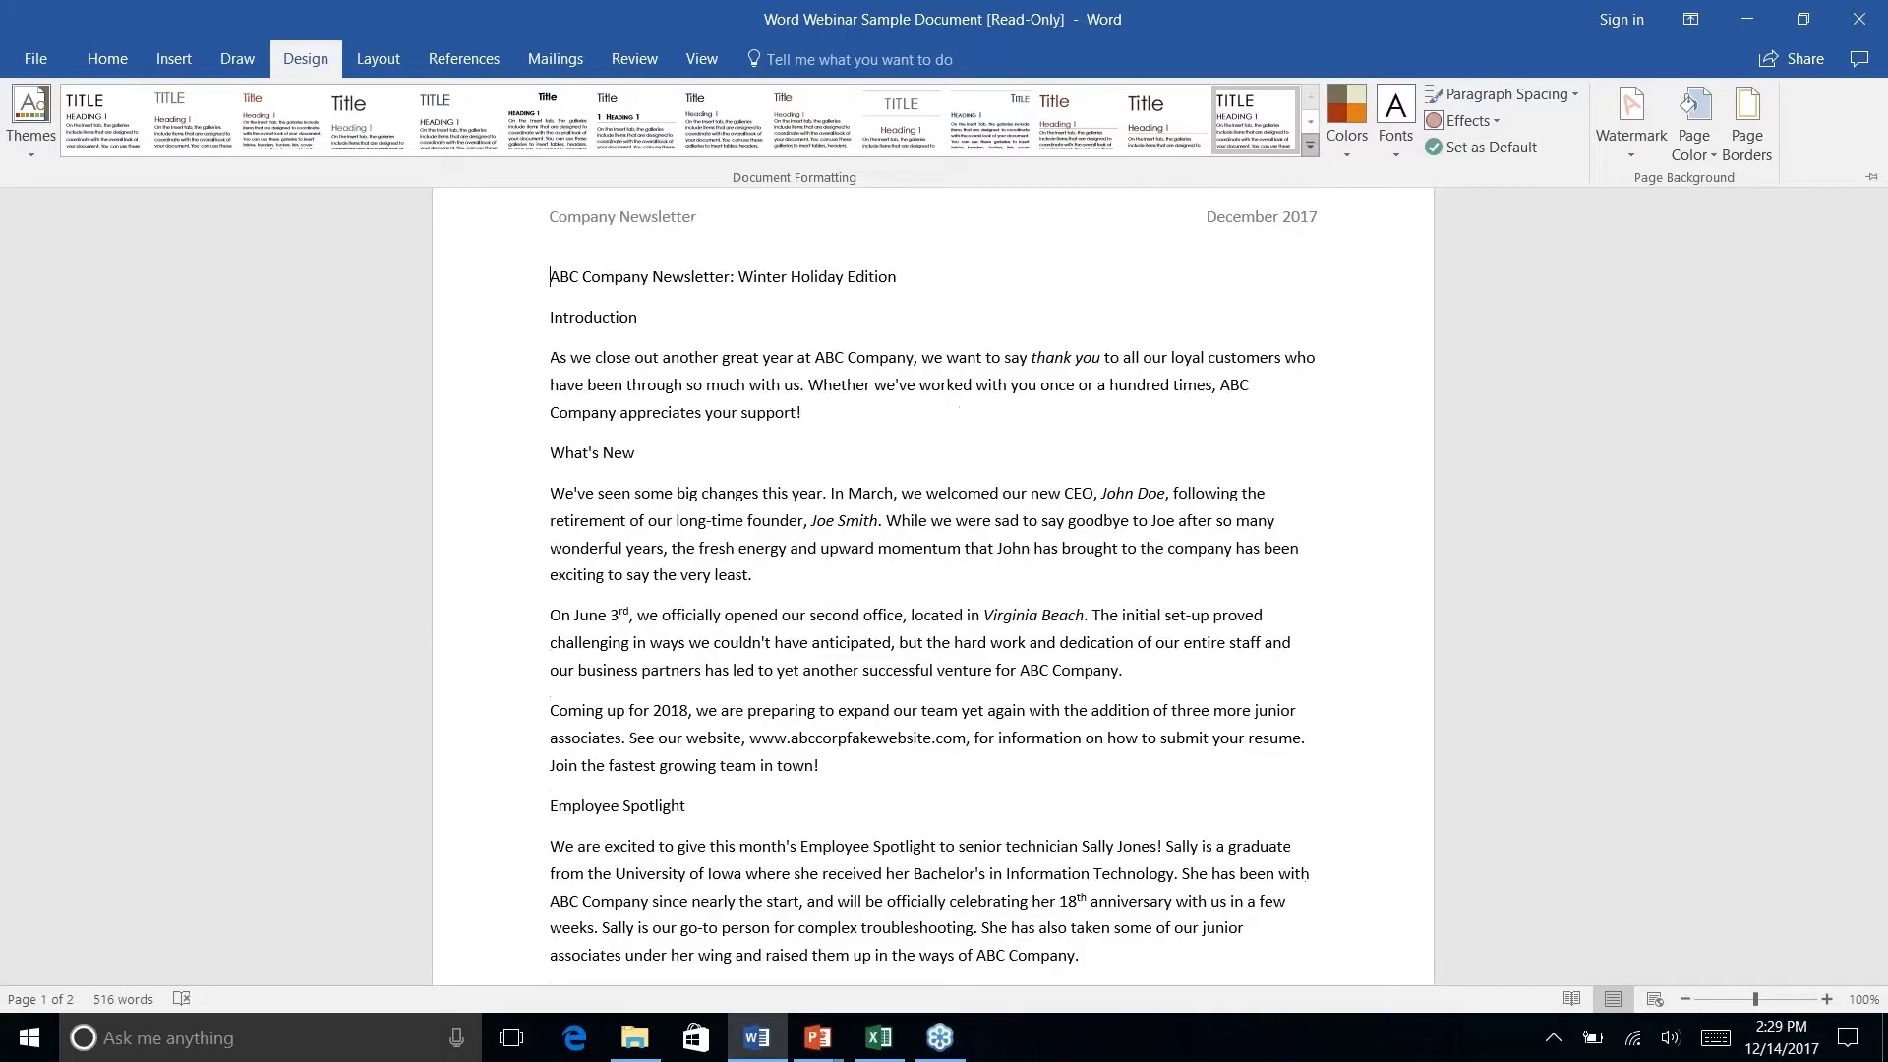
pyautogui.hotkey('ctrl', 'z')
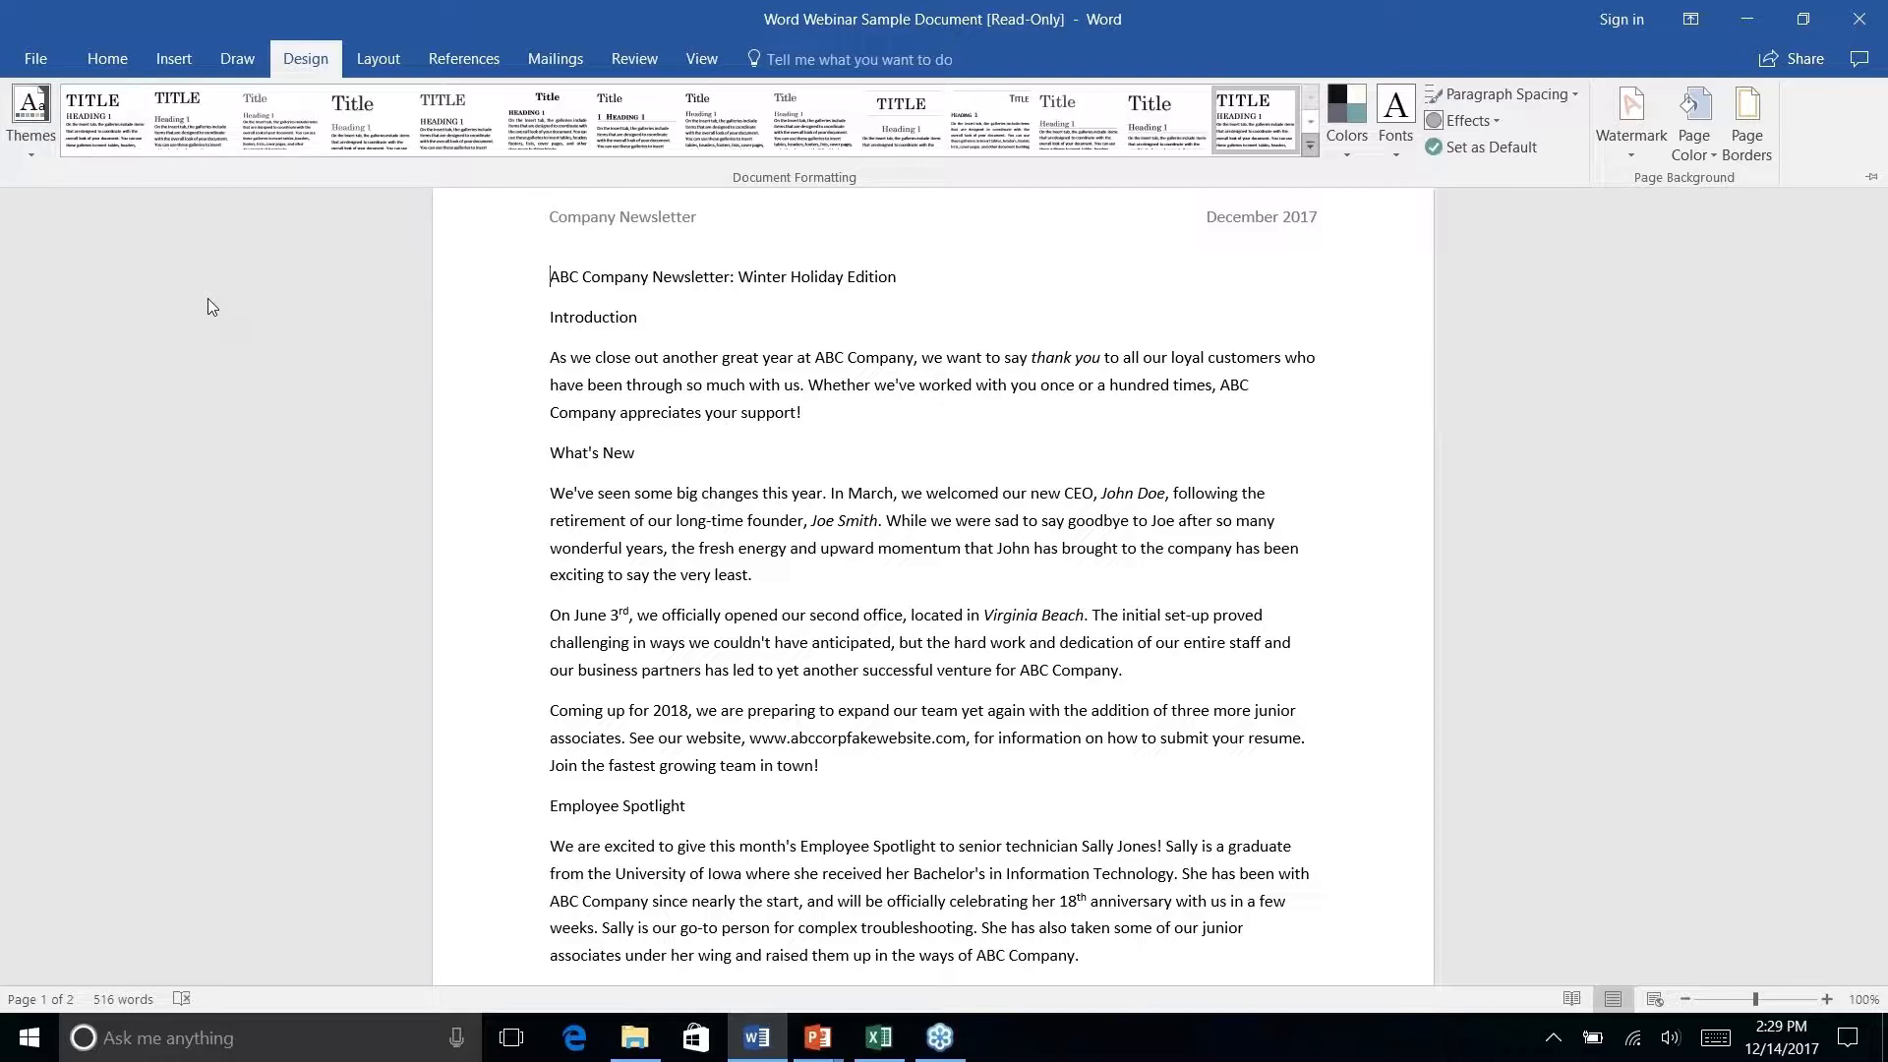
# Look over the available paragraph styles and the newsletter's title, section headings and body text, ending at the document's beginning.
pyautogui.click(186, 57)
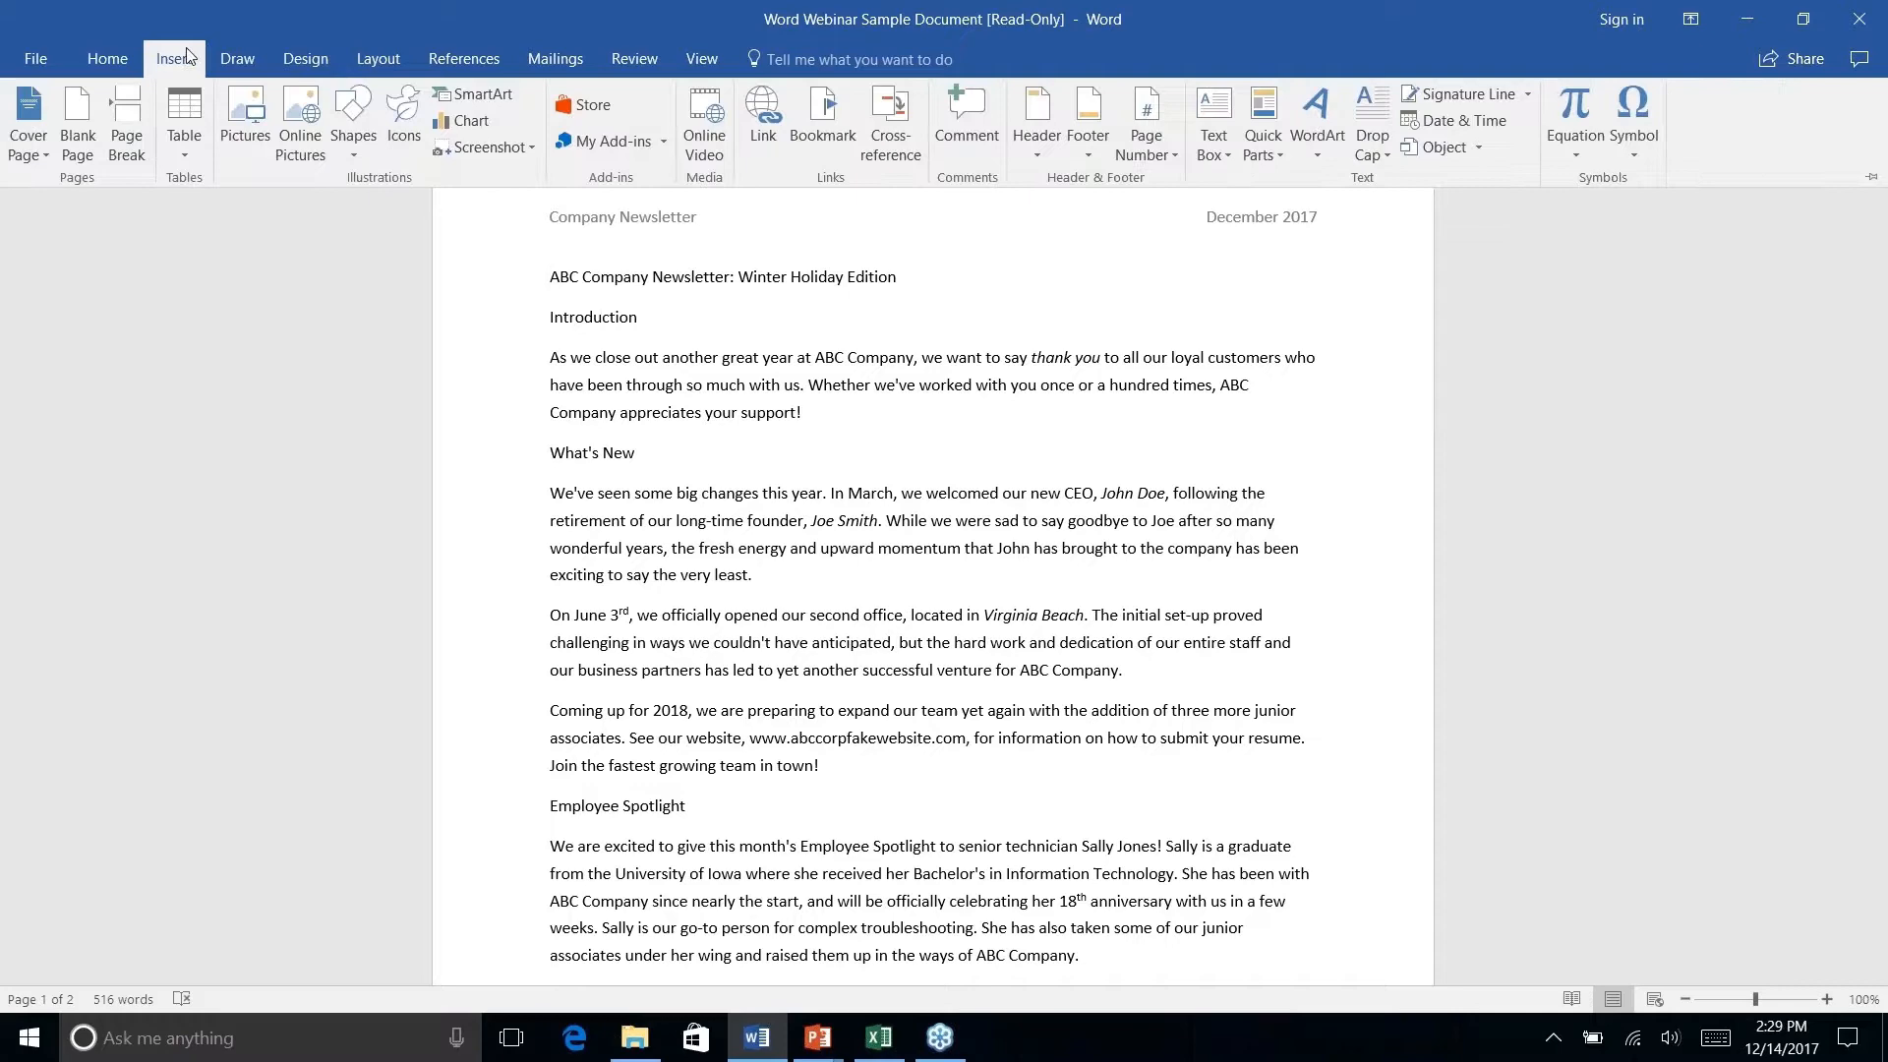
pyautogui.click(238, 61)
pyautogui.click(123, 61)
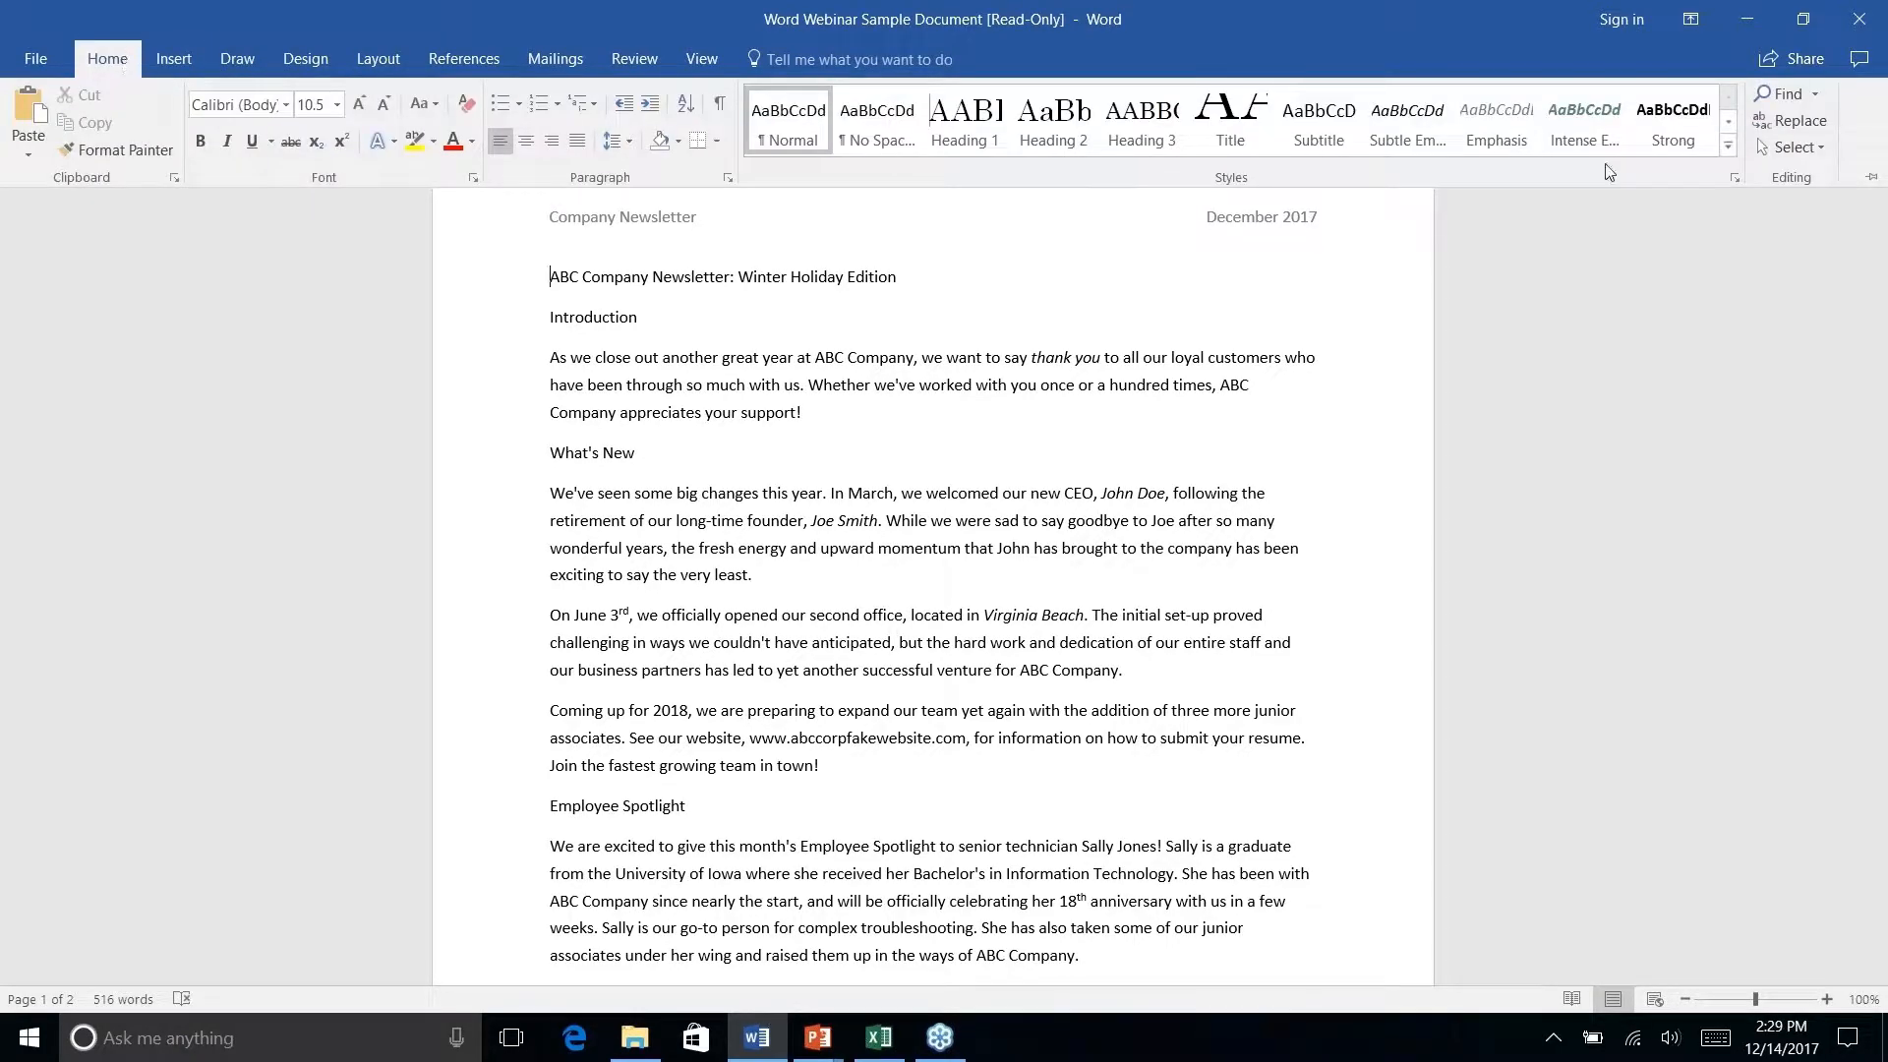
pyautogui.hotkey('ctrl', 'F1')
pyautogui.scroll(-5, 1091, 349)
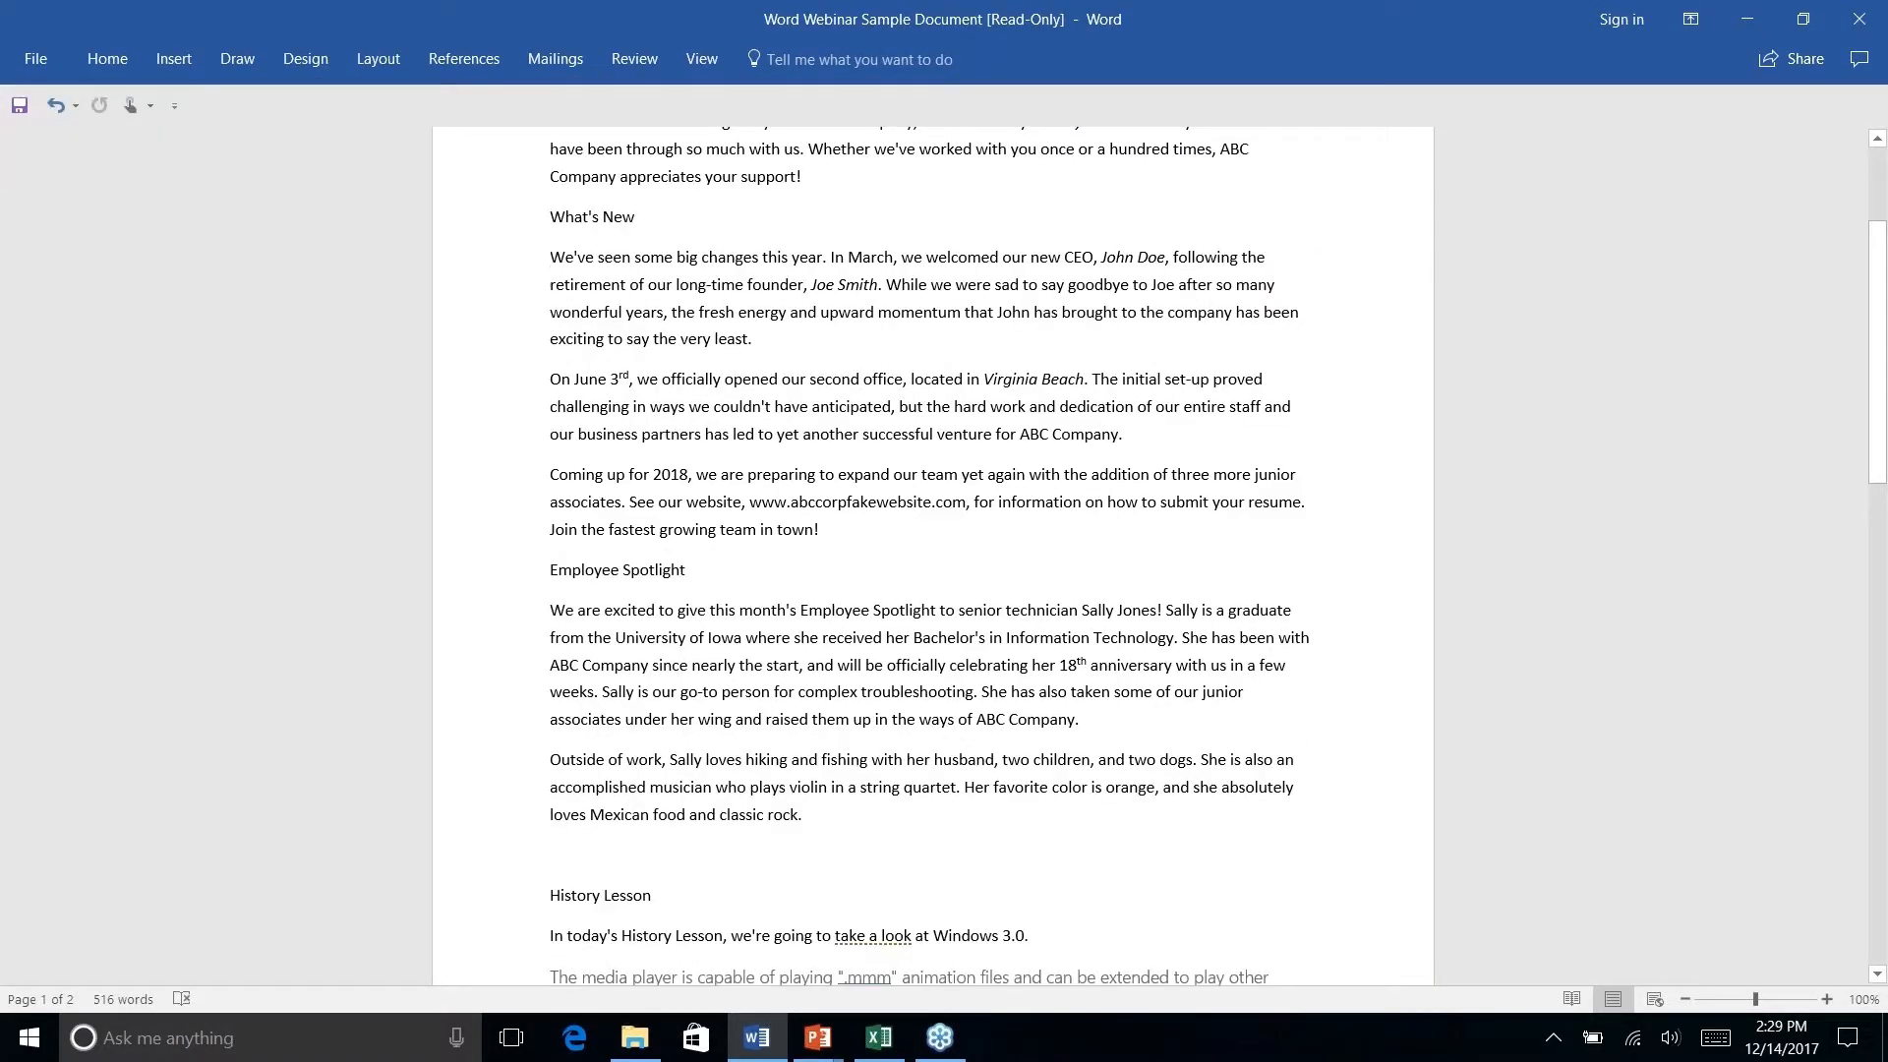
pyautogui.hotkey('ctrl', 'Home')
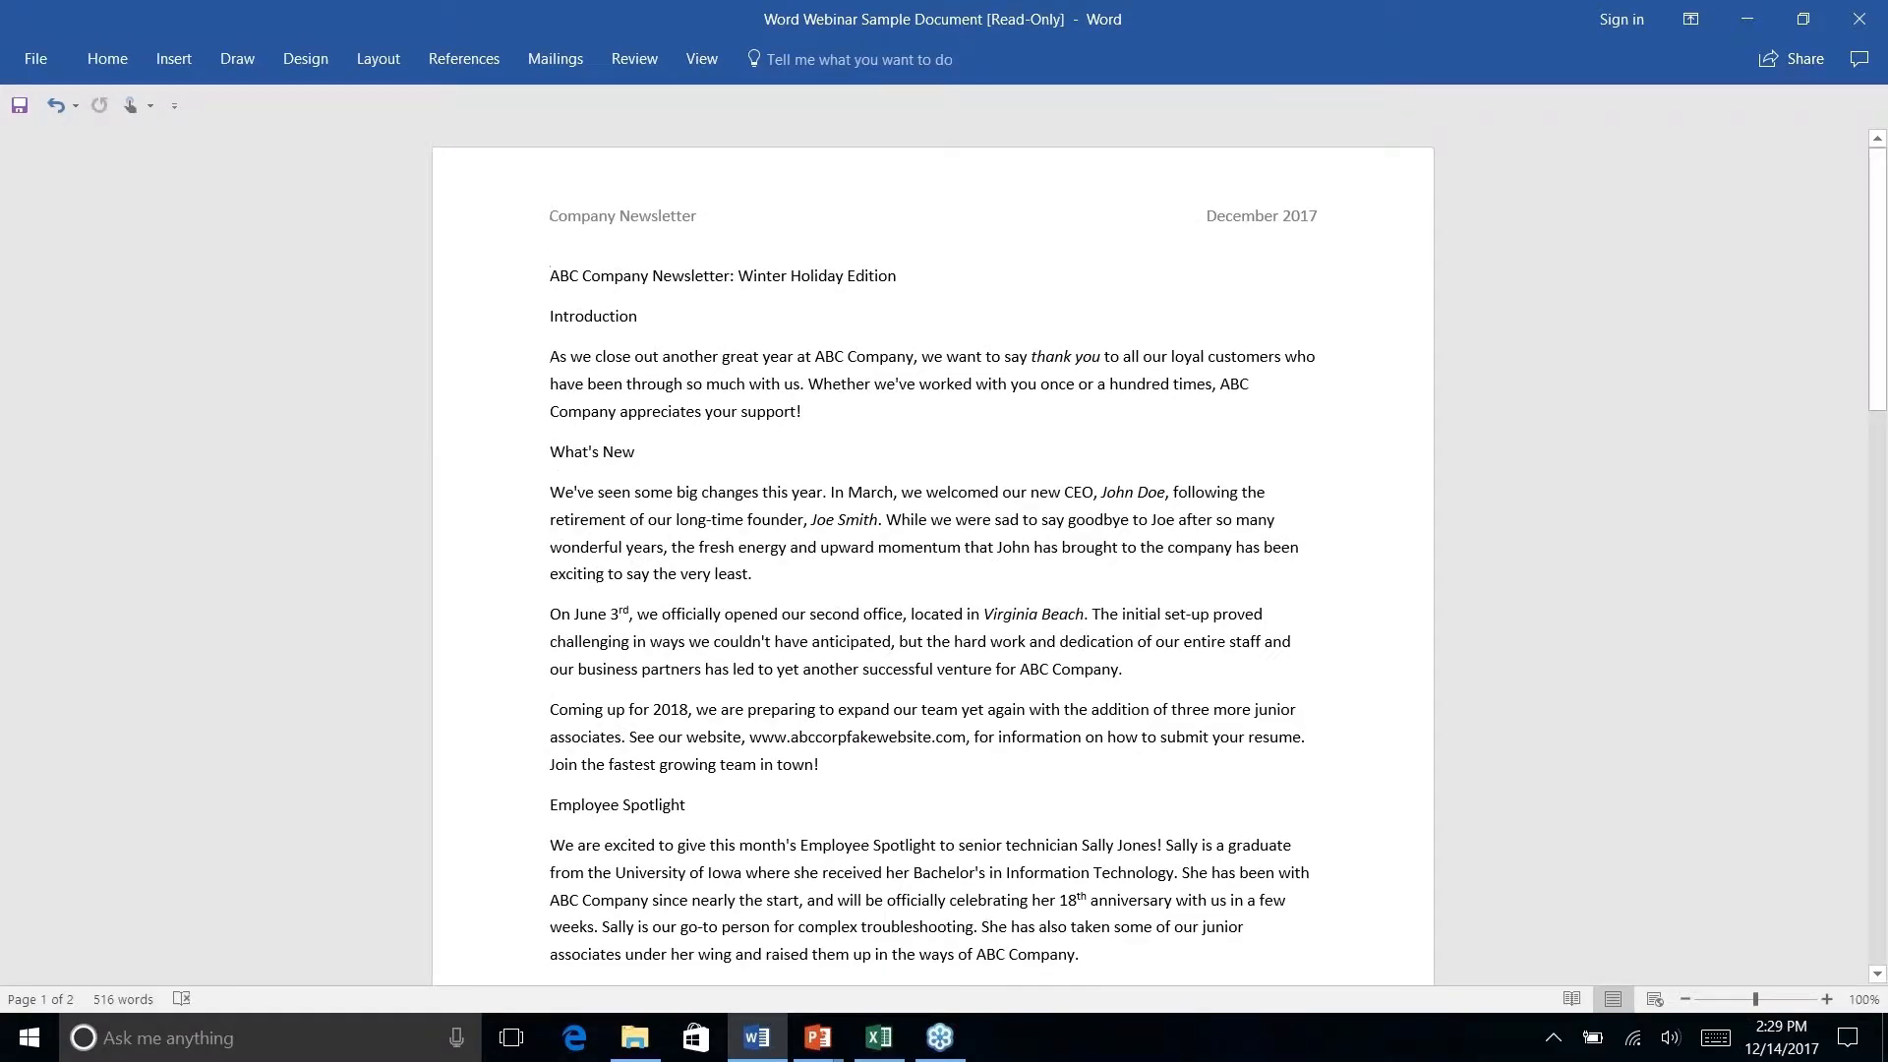
pyautogui.scroll(-5, 932, 551)
pyautogui.scroll(-5, 932, 550)
pyautogui.hotkey('ctrl', 'Home')
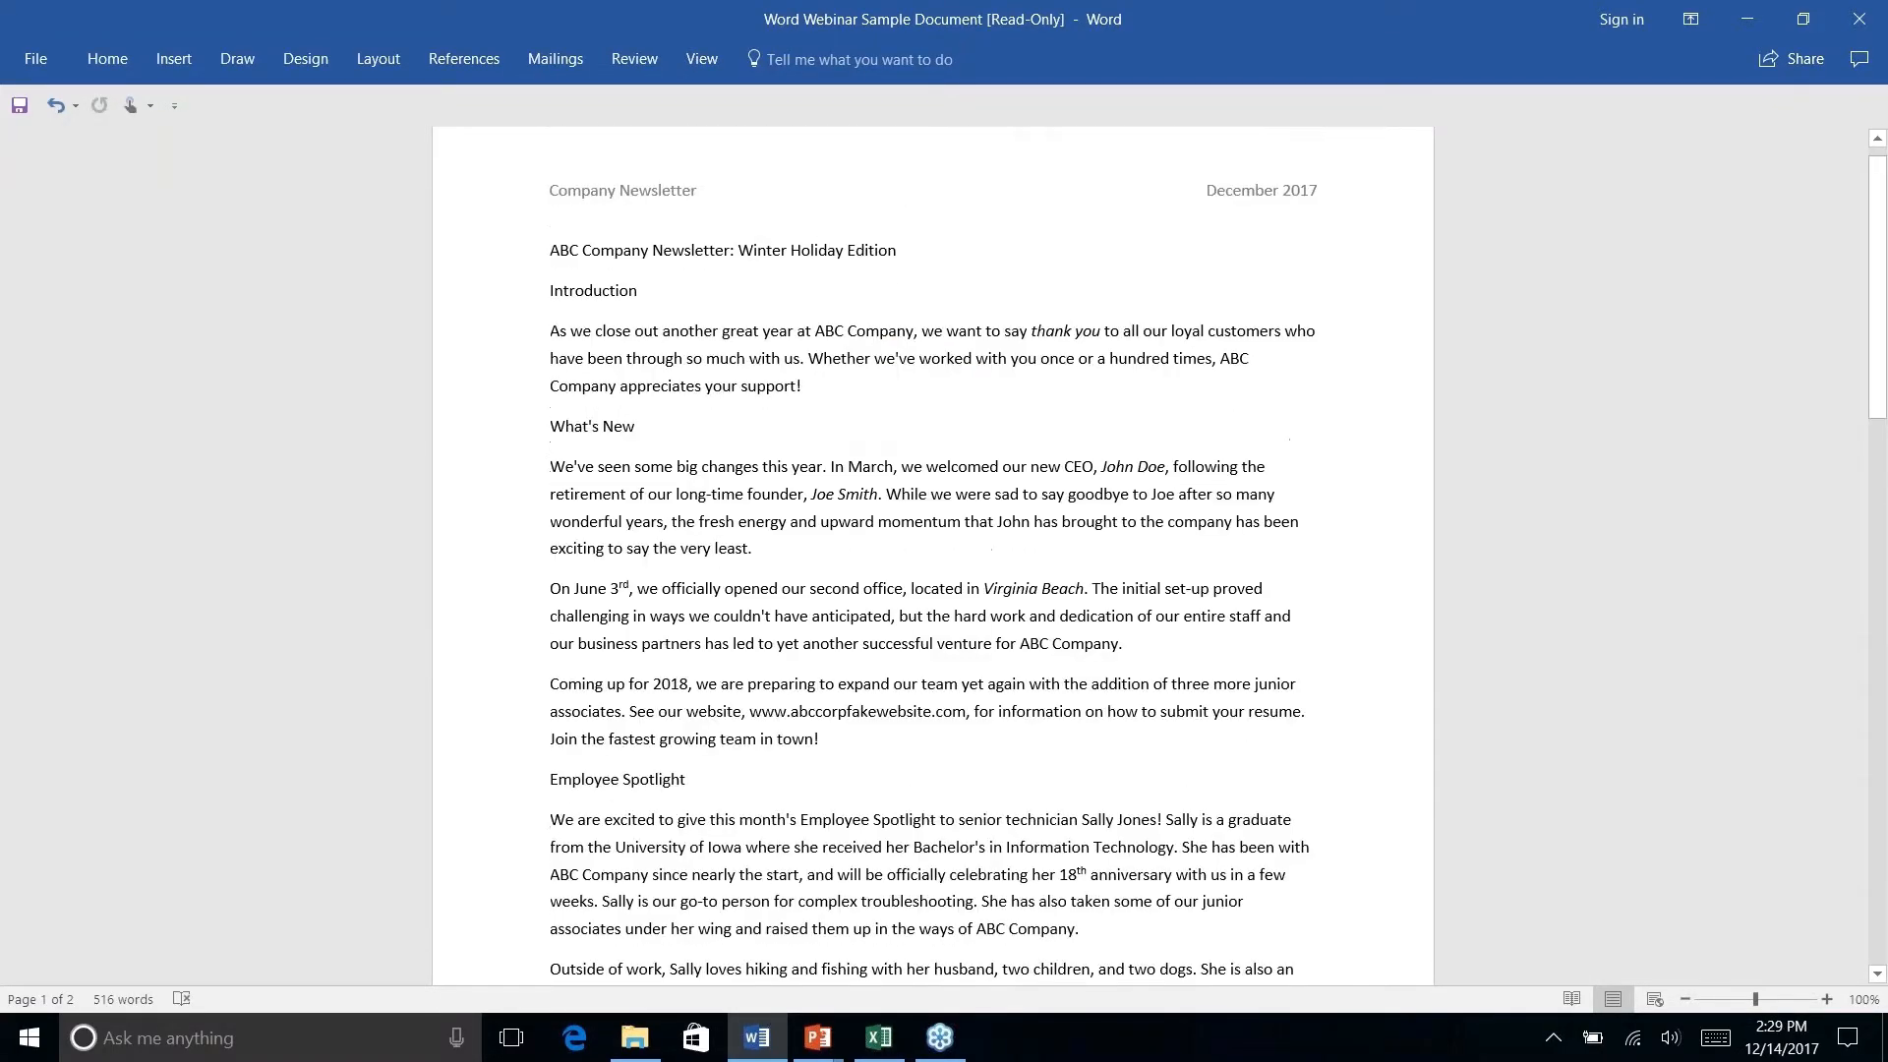
# Apply the Title style to the line "ABC Company Newsletter: Winter Holiday Edition".
pyautogui.click(121, 63)
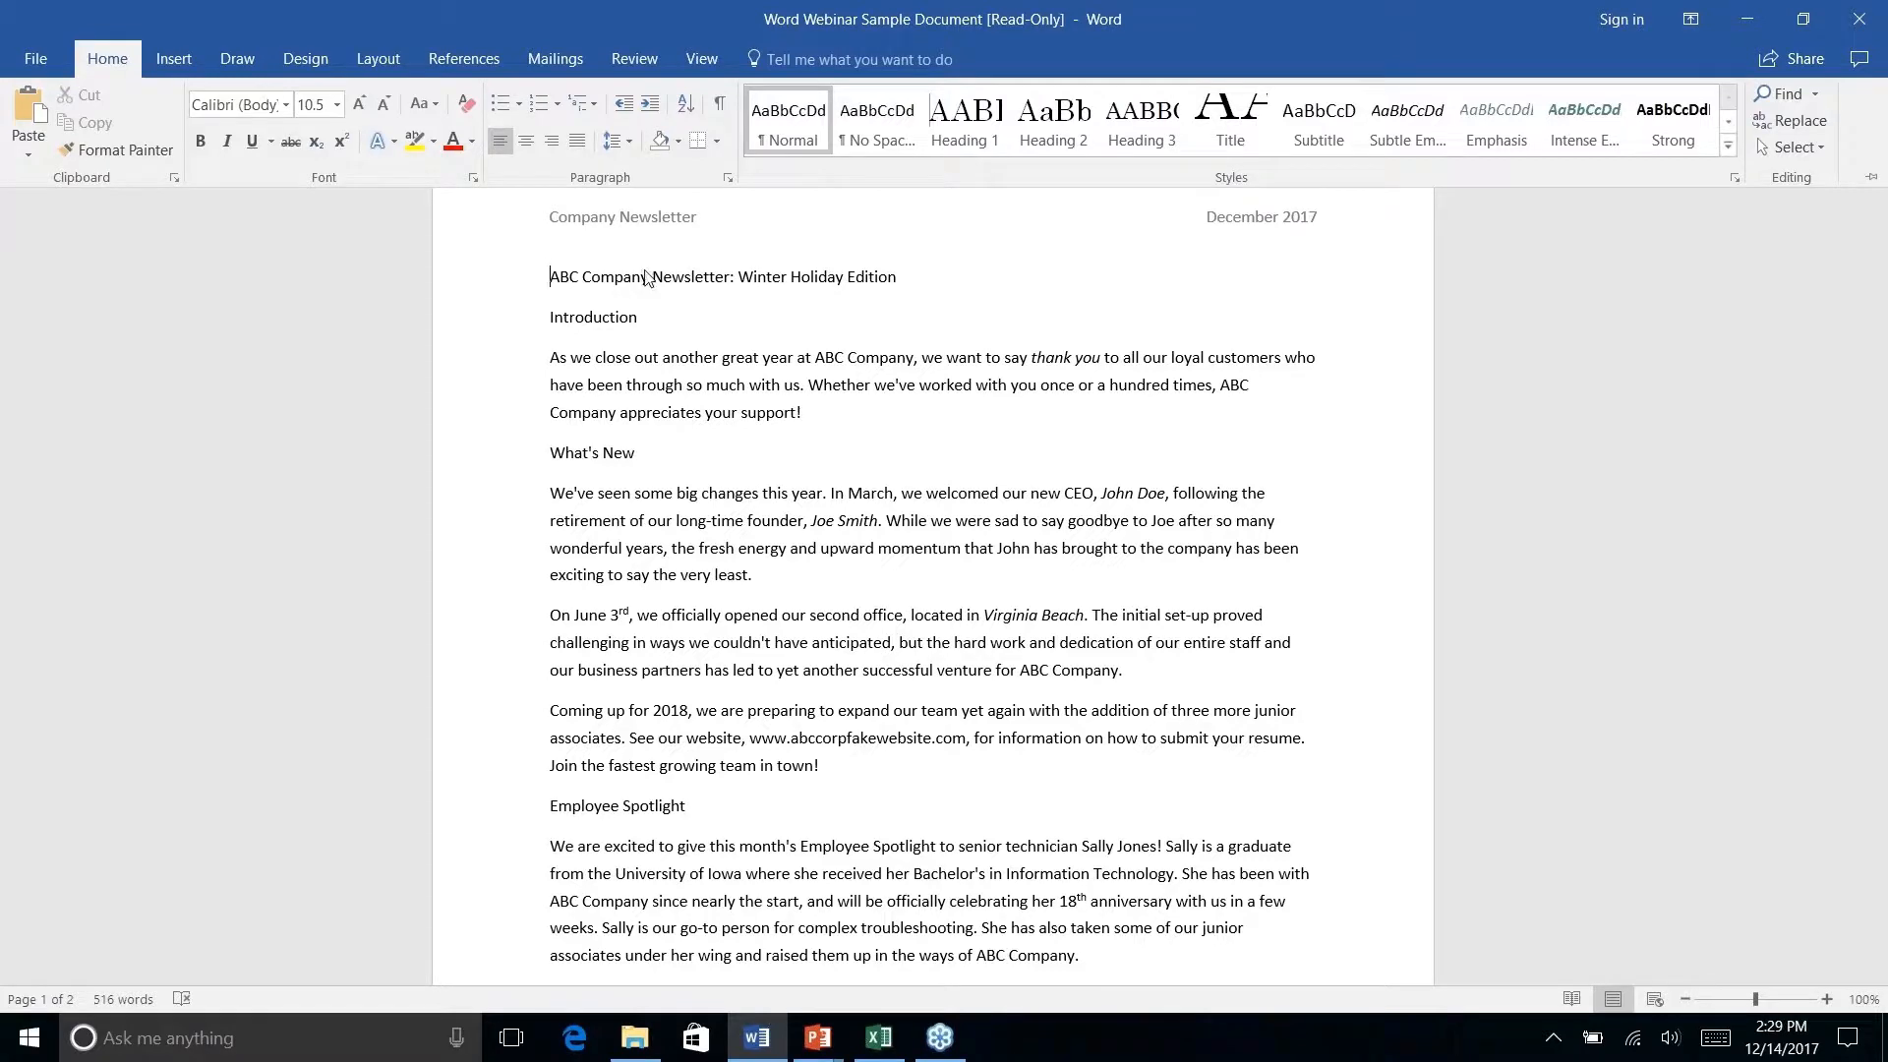
pyautogui.tripleClick(650, 276)
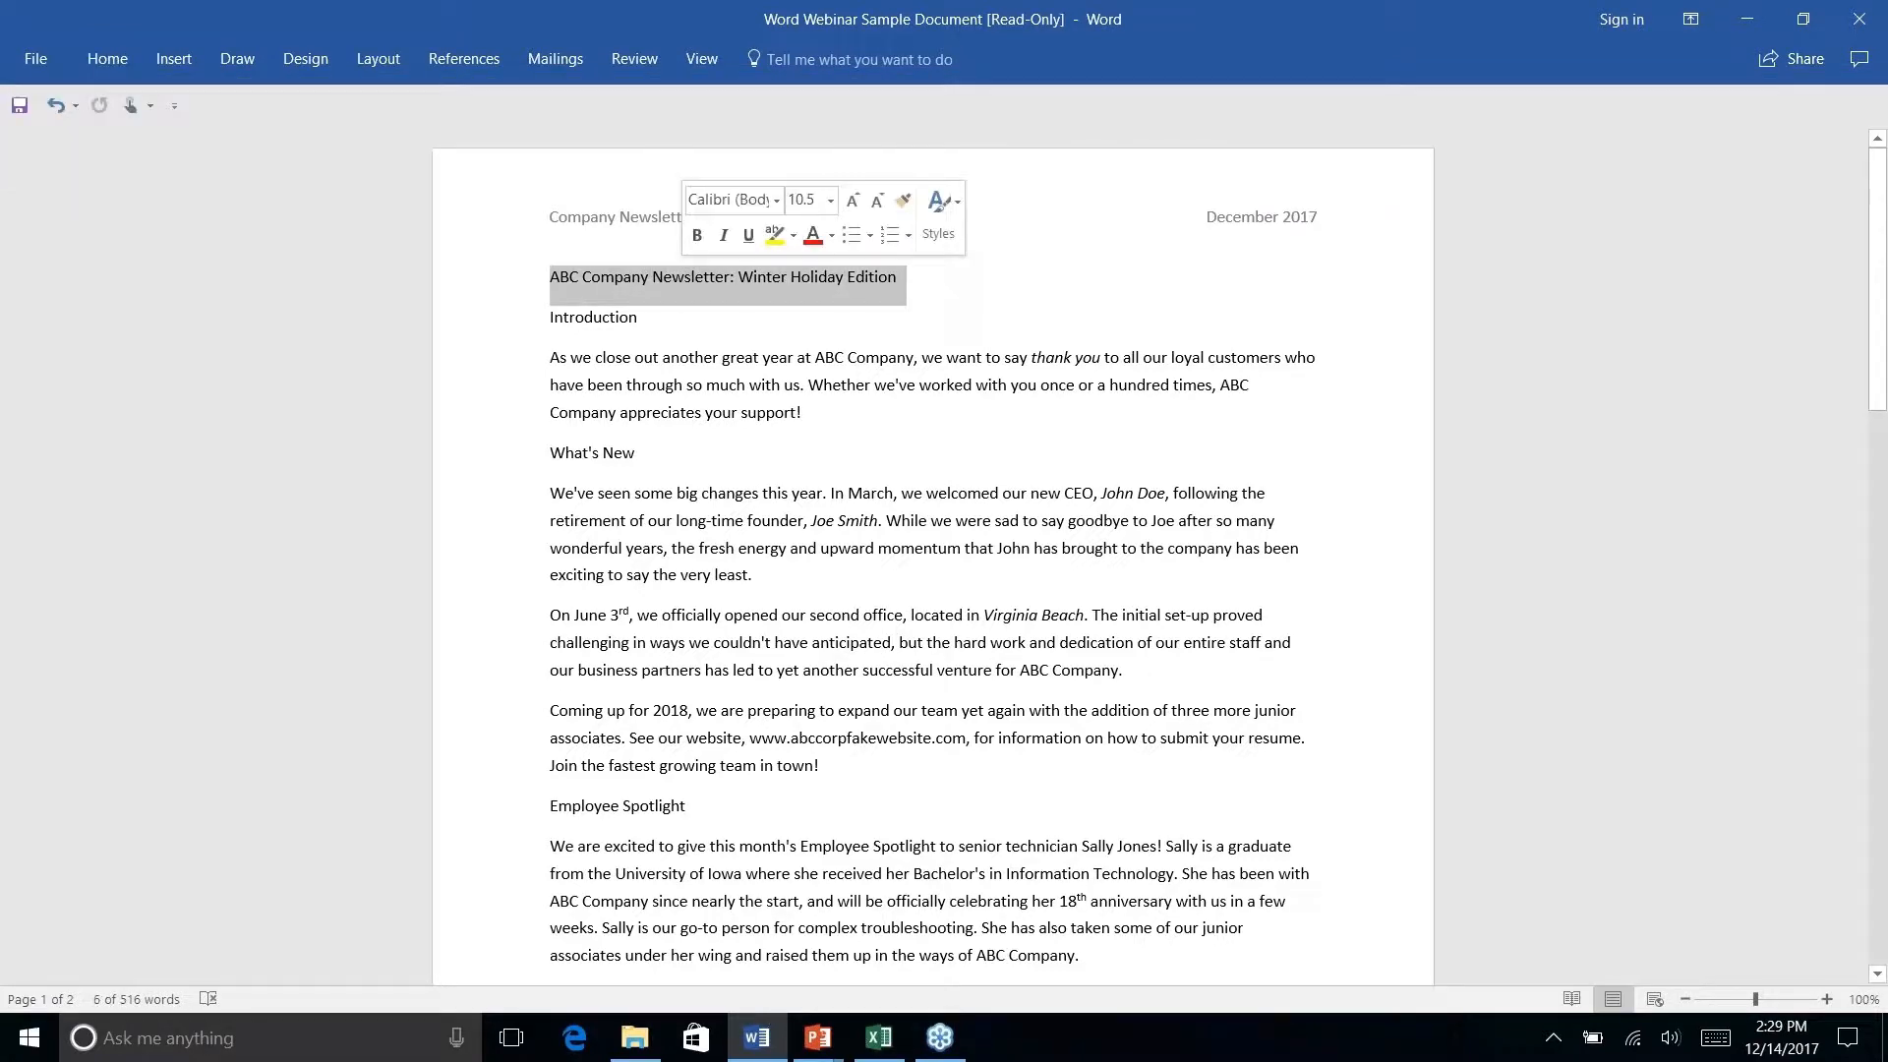
pyautogui.click(108, 59)
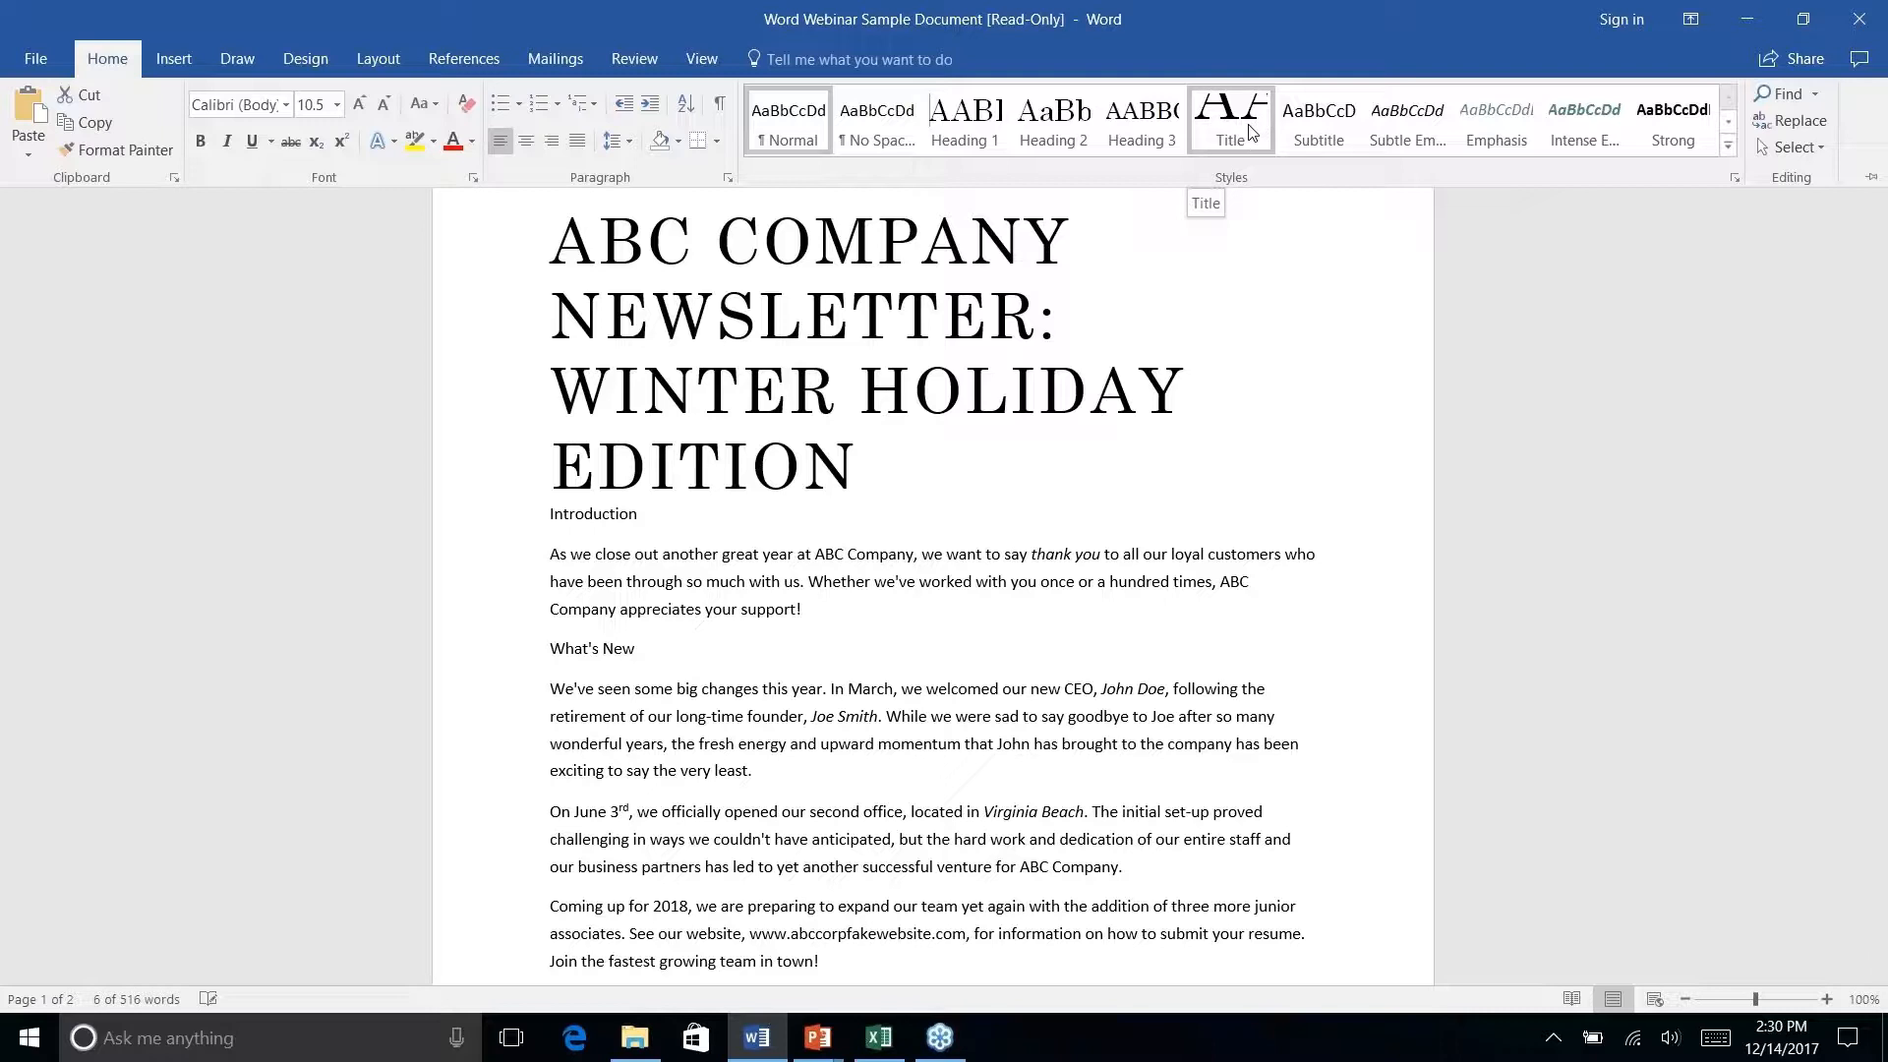
pyautogui.click(1249, 129)
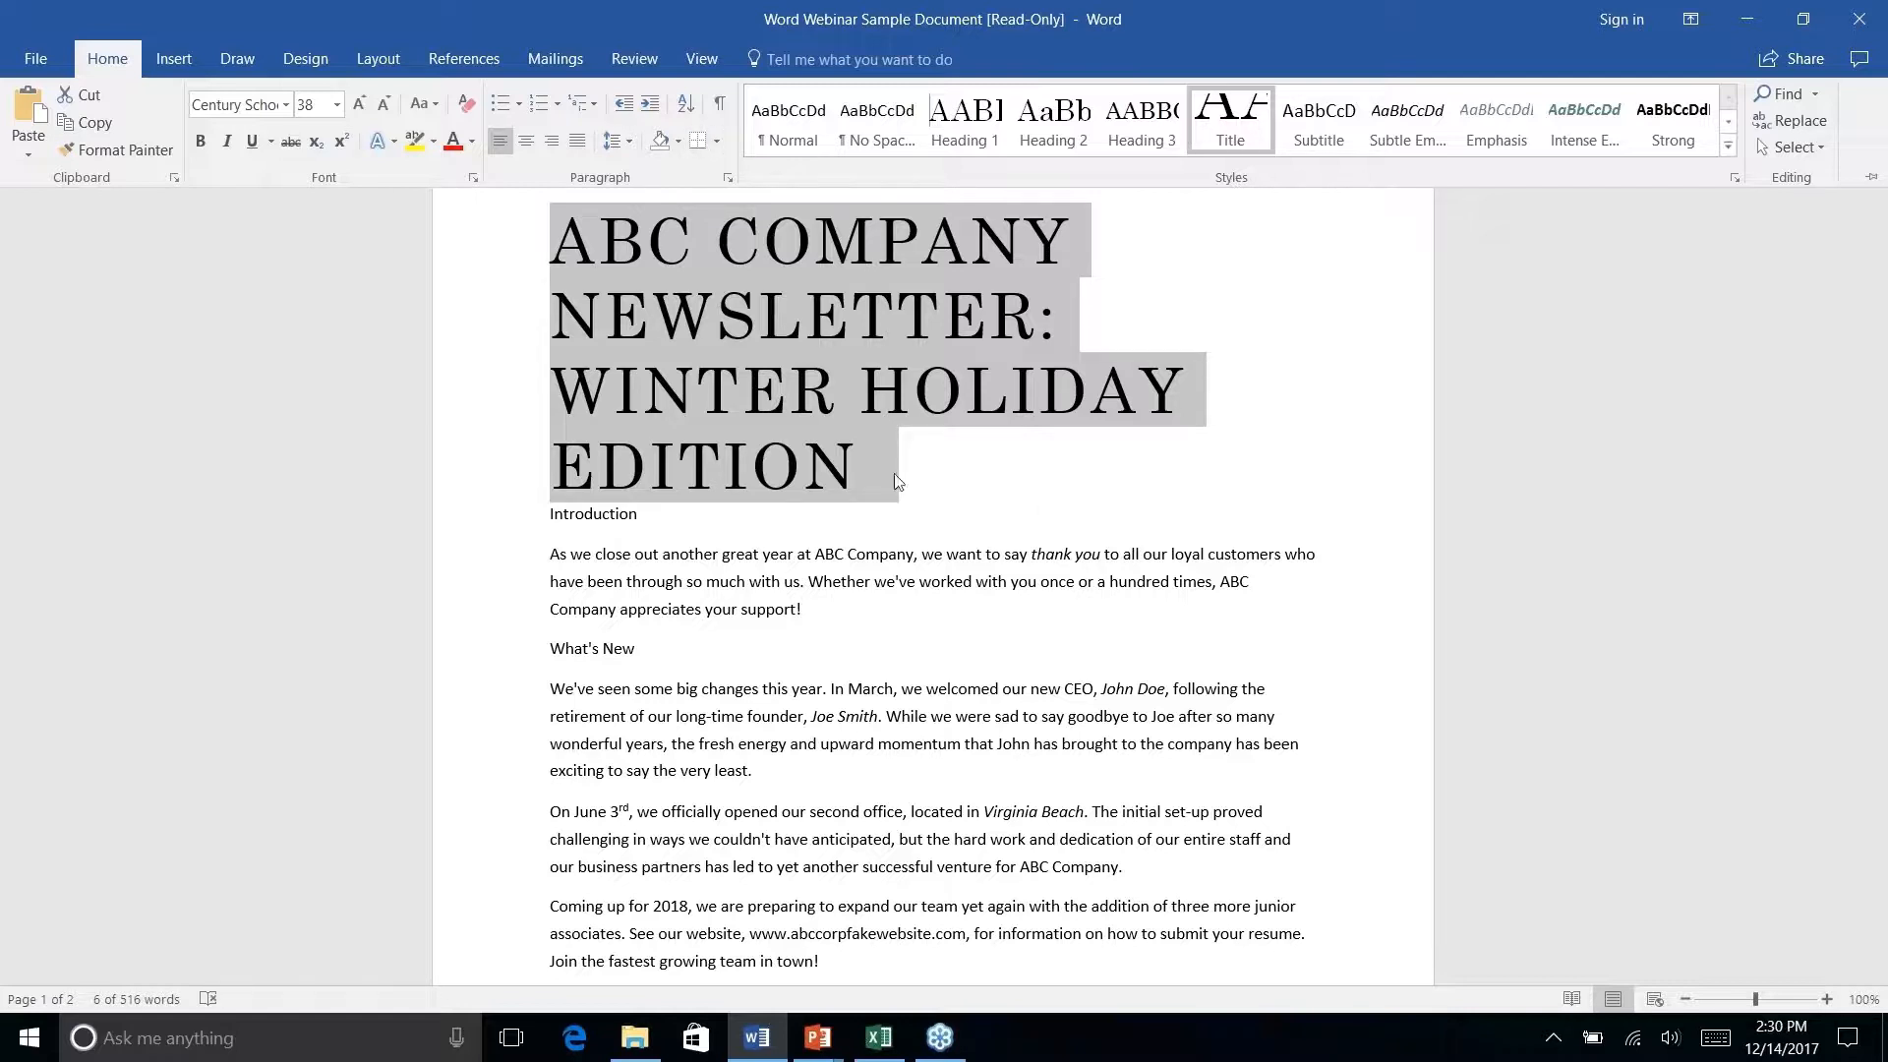
# Modify the Title style's font size, trying 16 pt and 18 pt and settling on 20 pt.
pyautogui.hotkey('ctrl', 'F1')
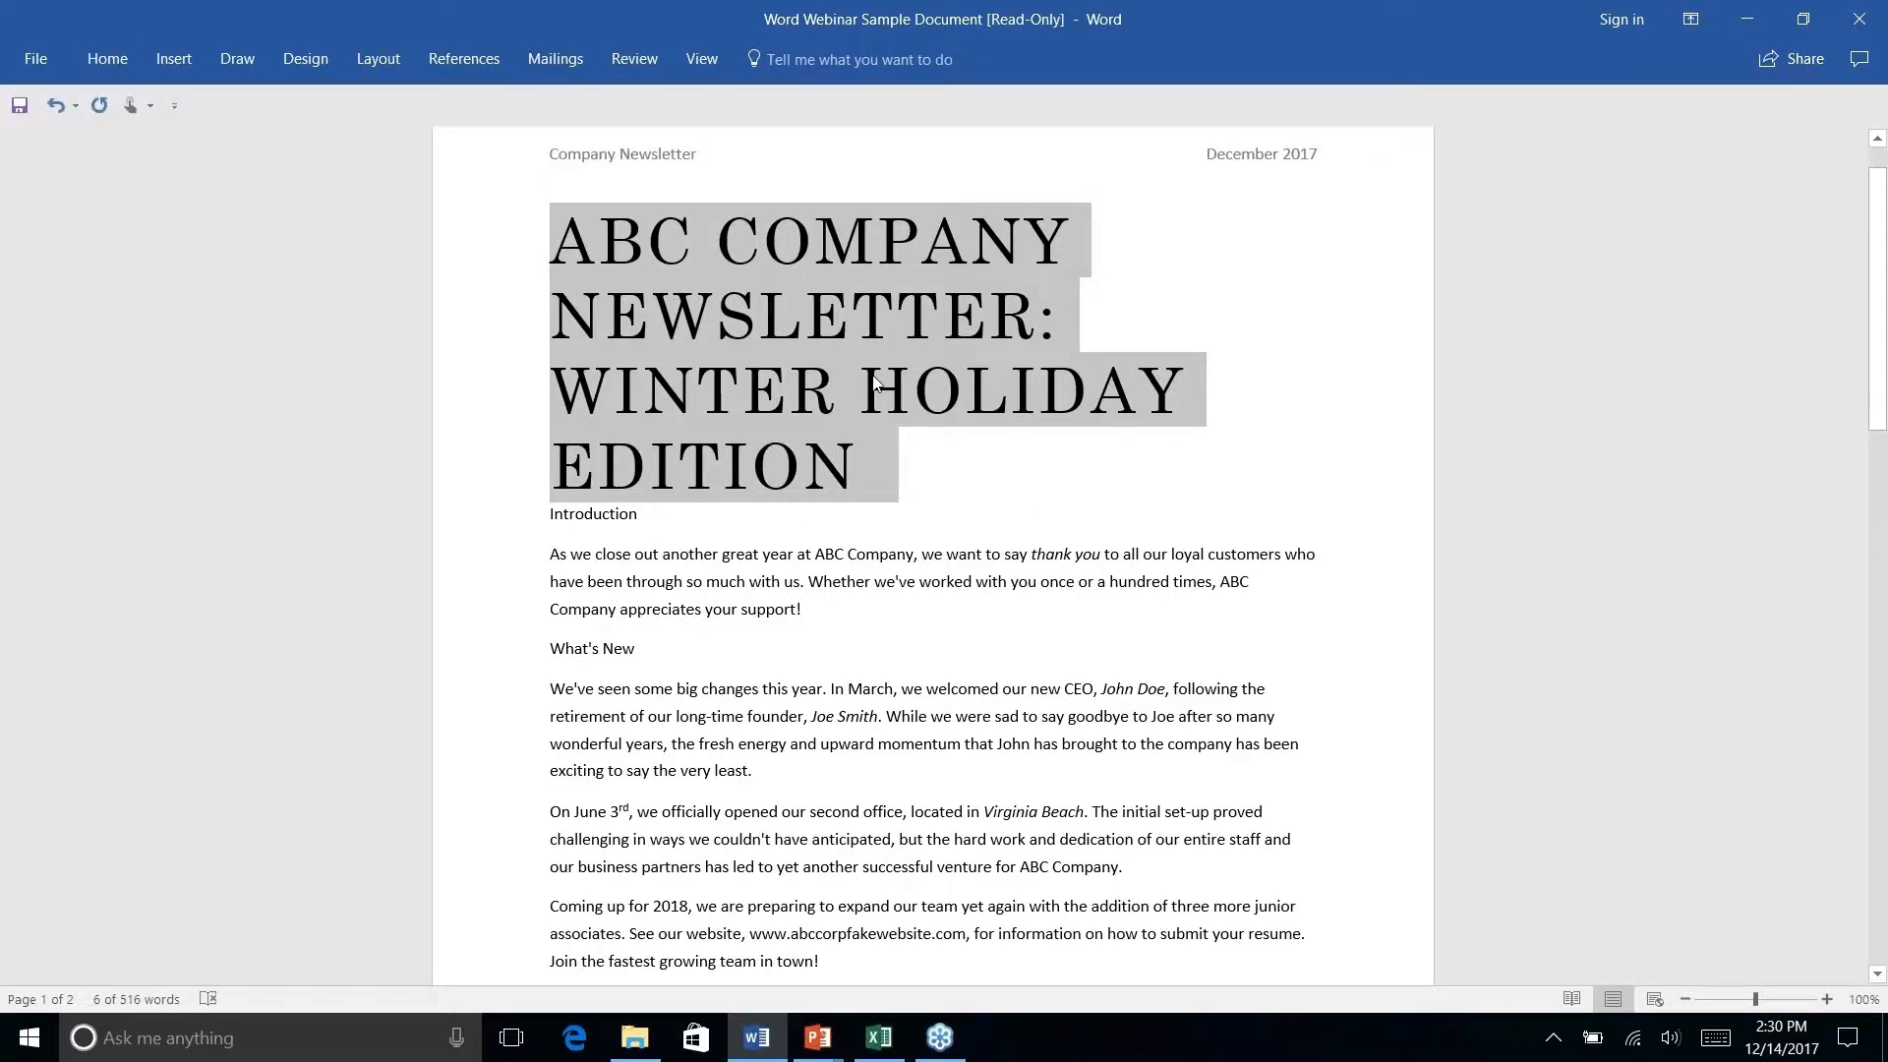
pyautogui.rightClick(103, 56)
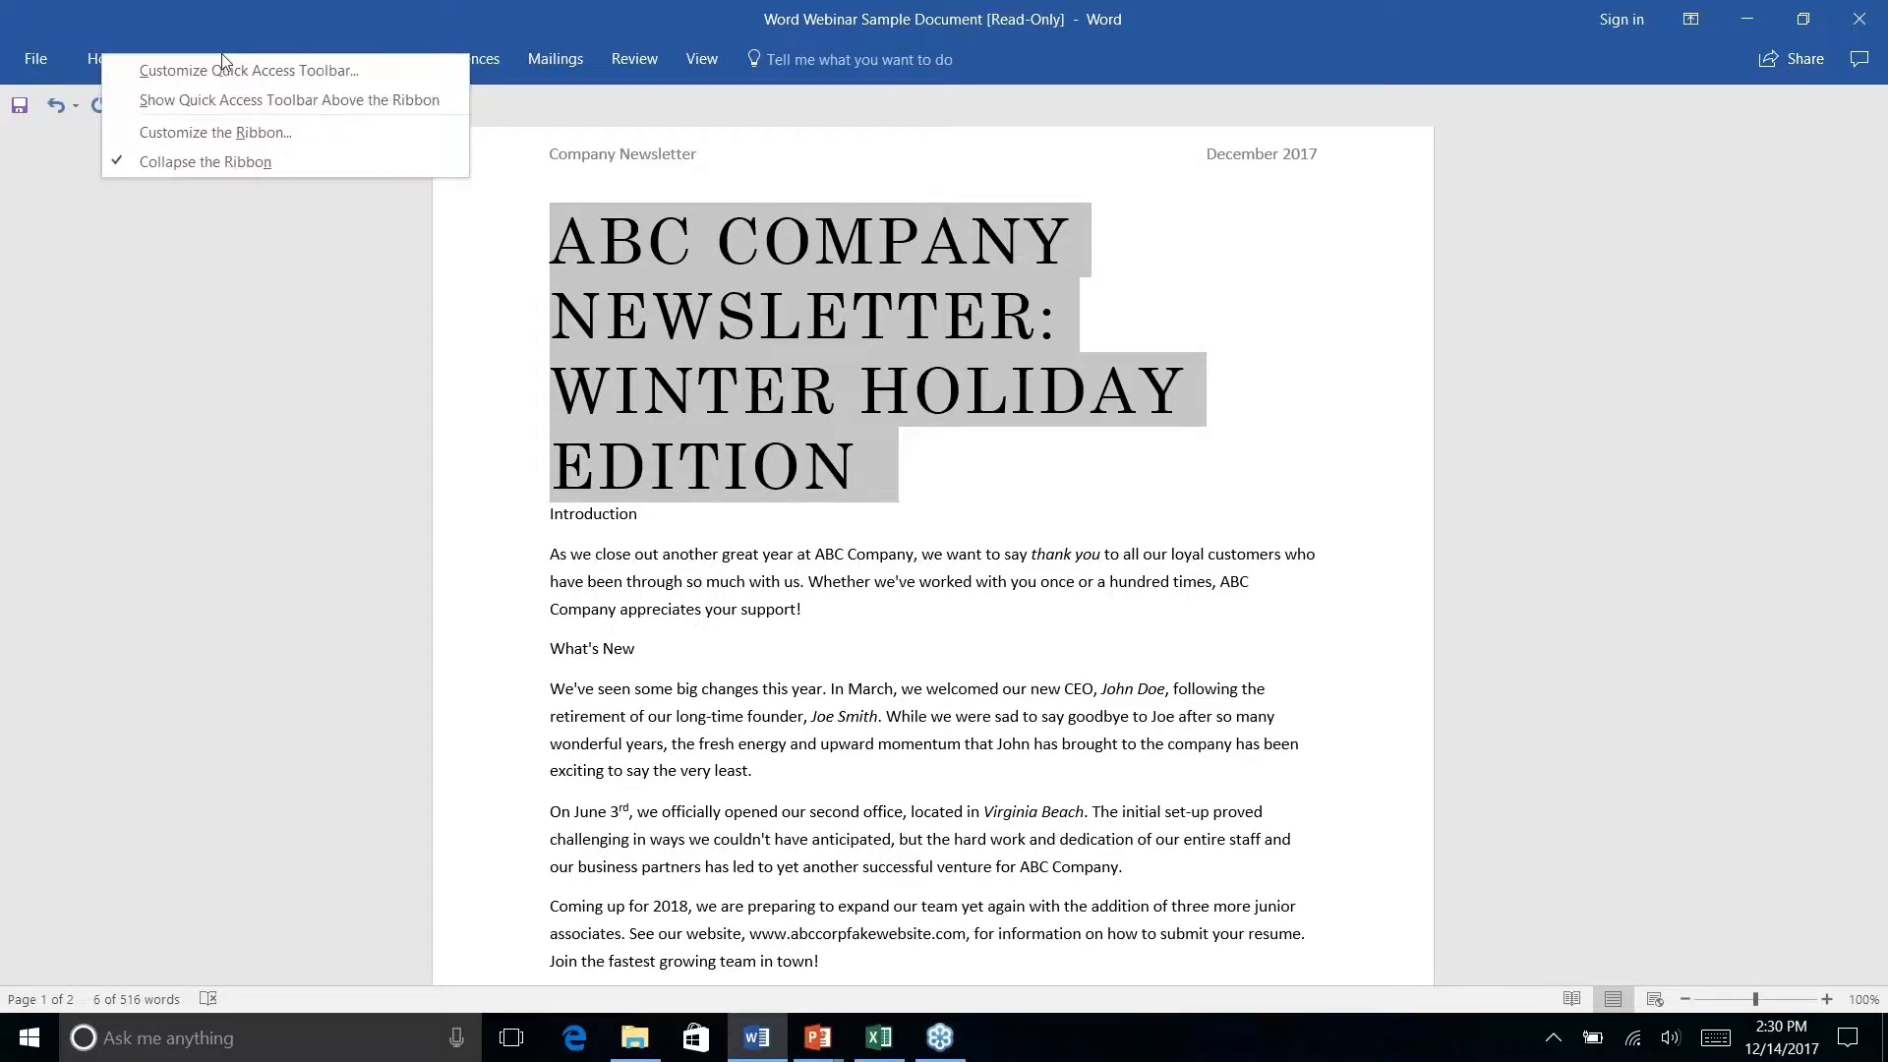
pyautogui.press('Escape')
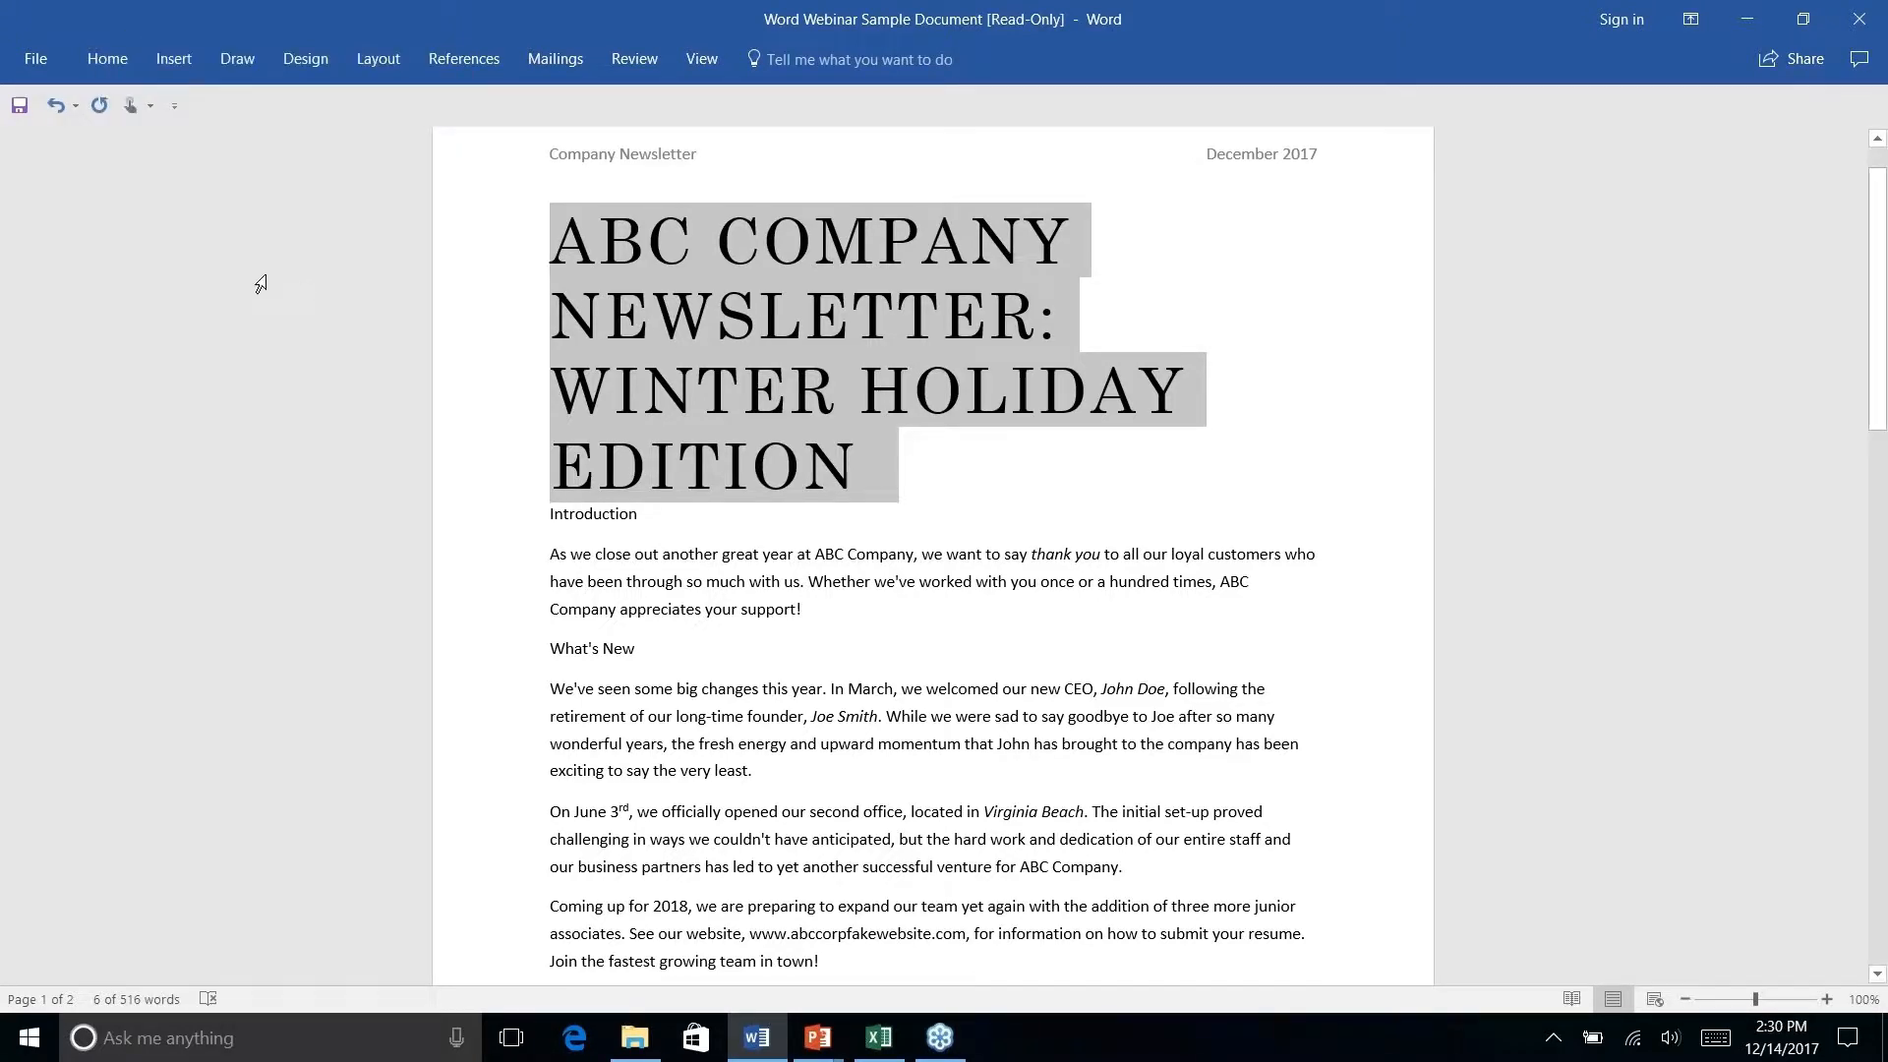
pyautogui.click(111, 61)
pyautogui.rightClick(1242, 115)
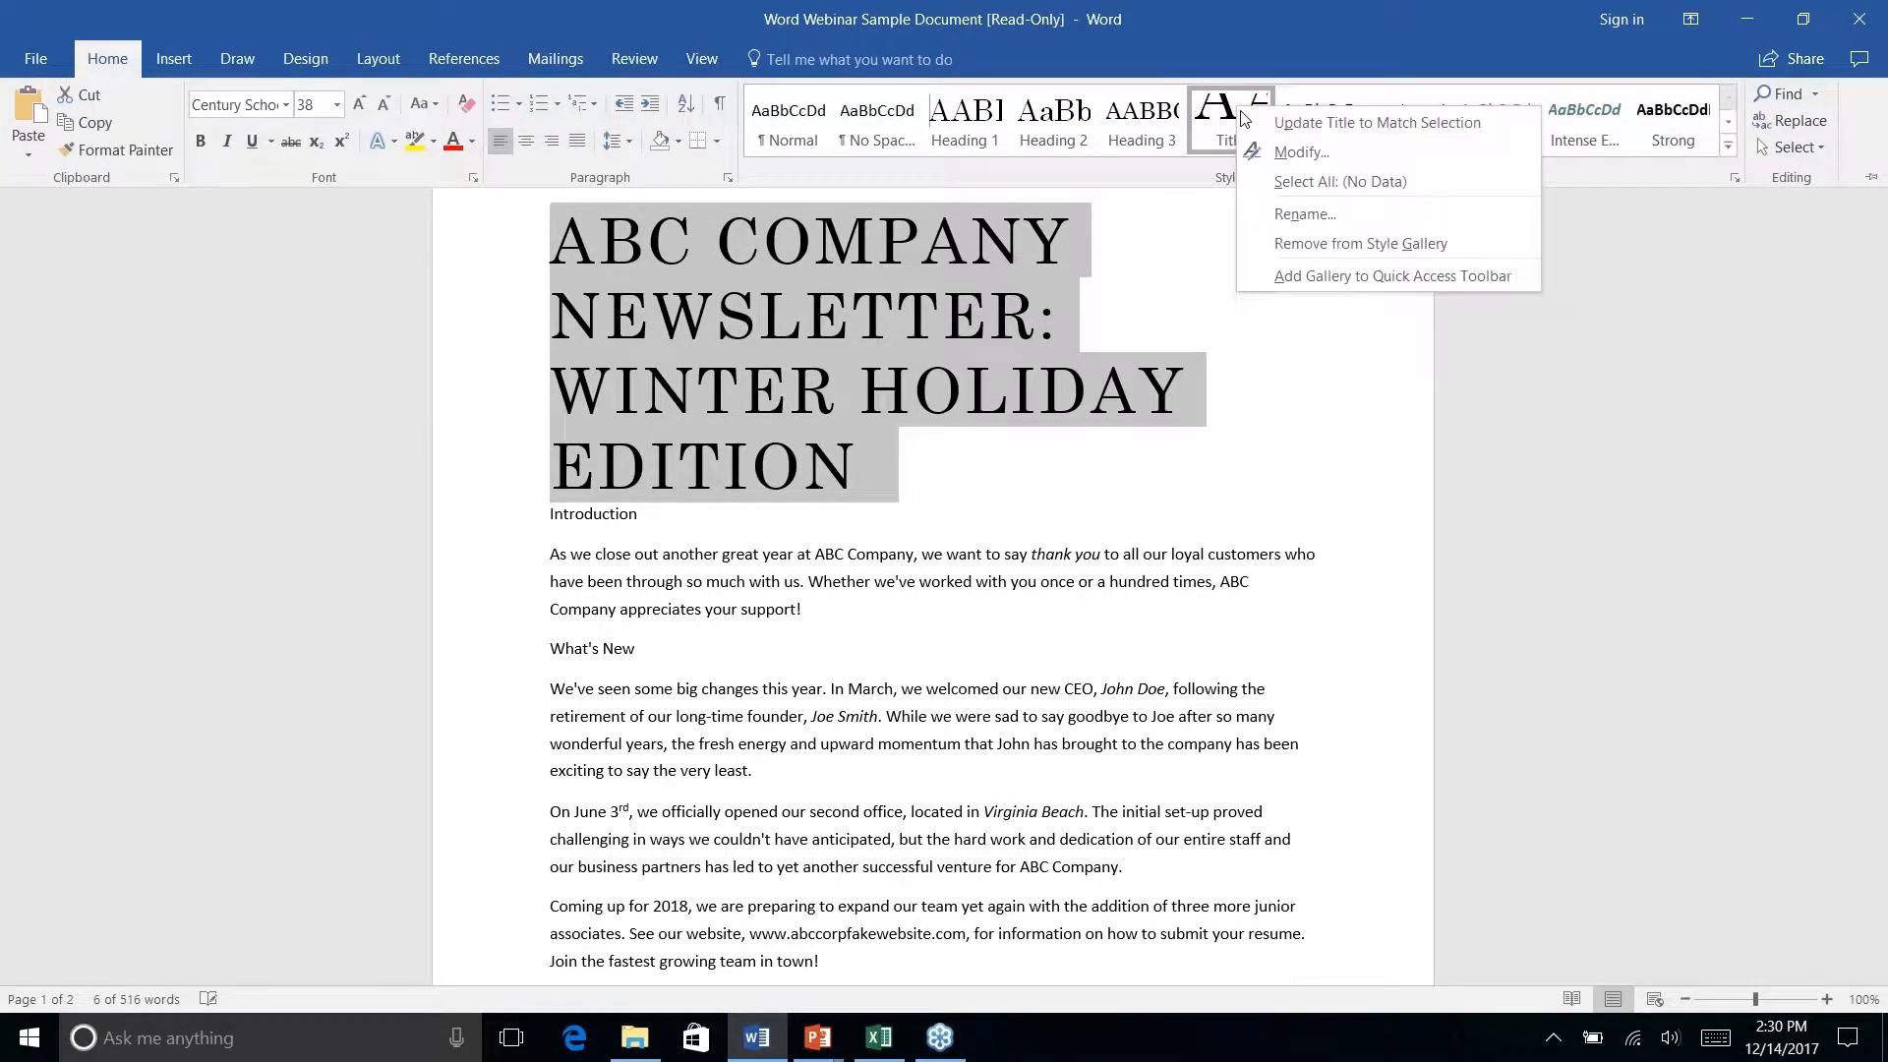
pyautogui.click(1296, 155)
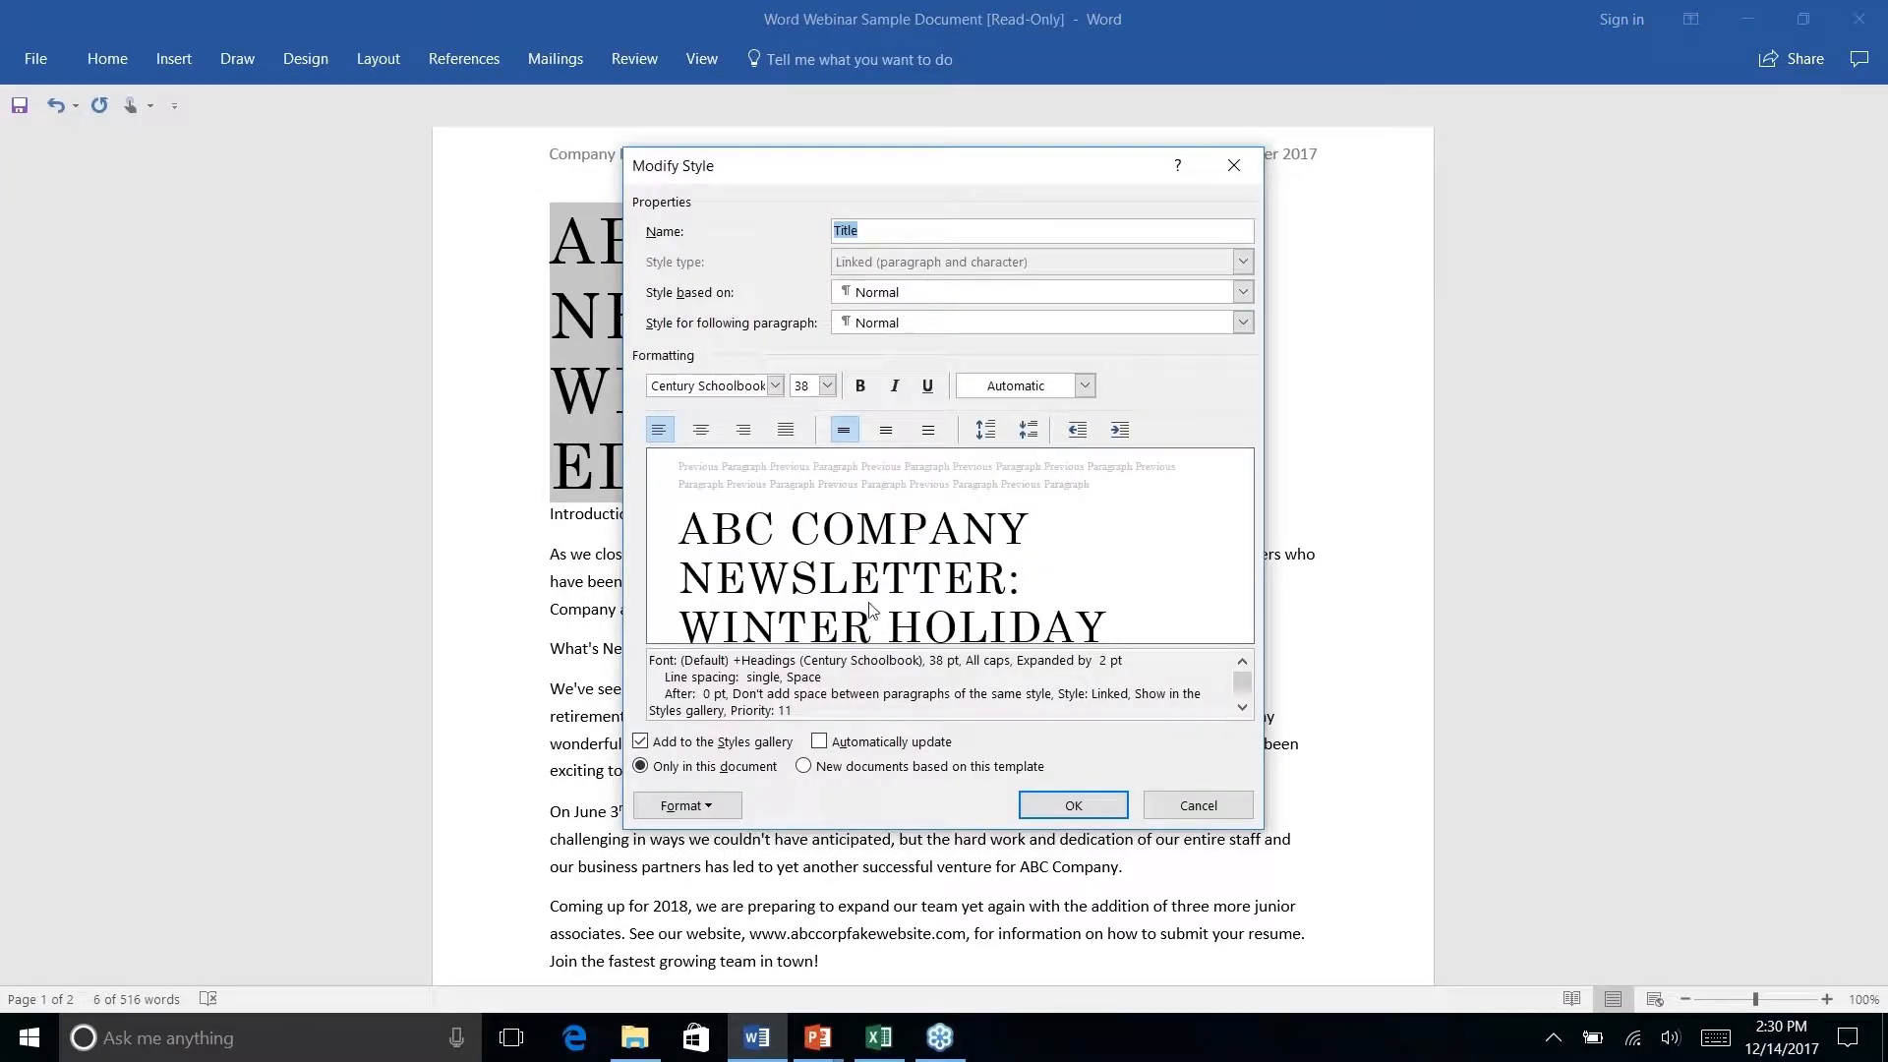
pyautogui.click(827, 386)
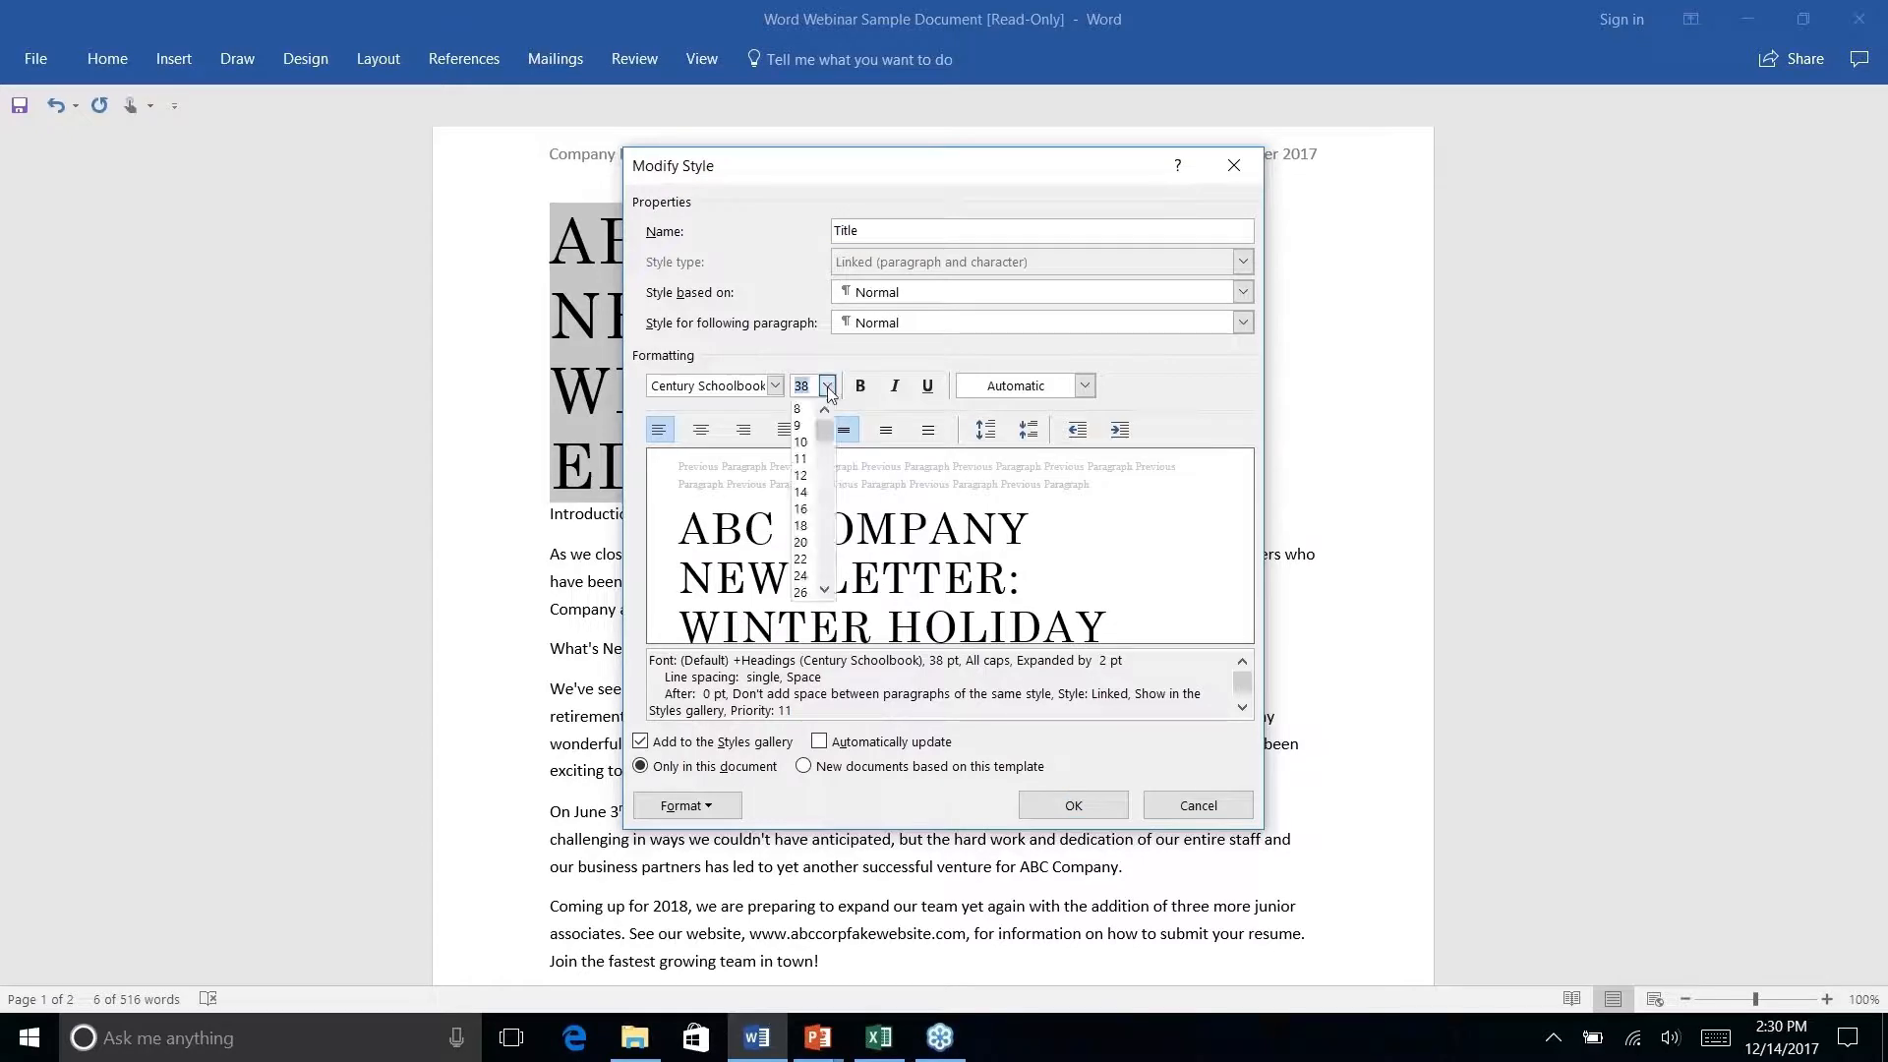
pyautogui.click(803, 510)
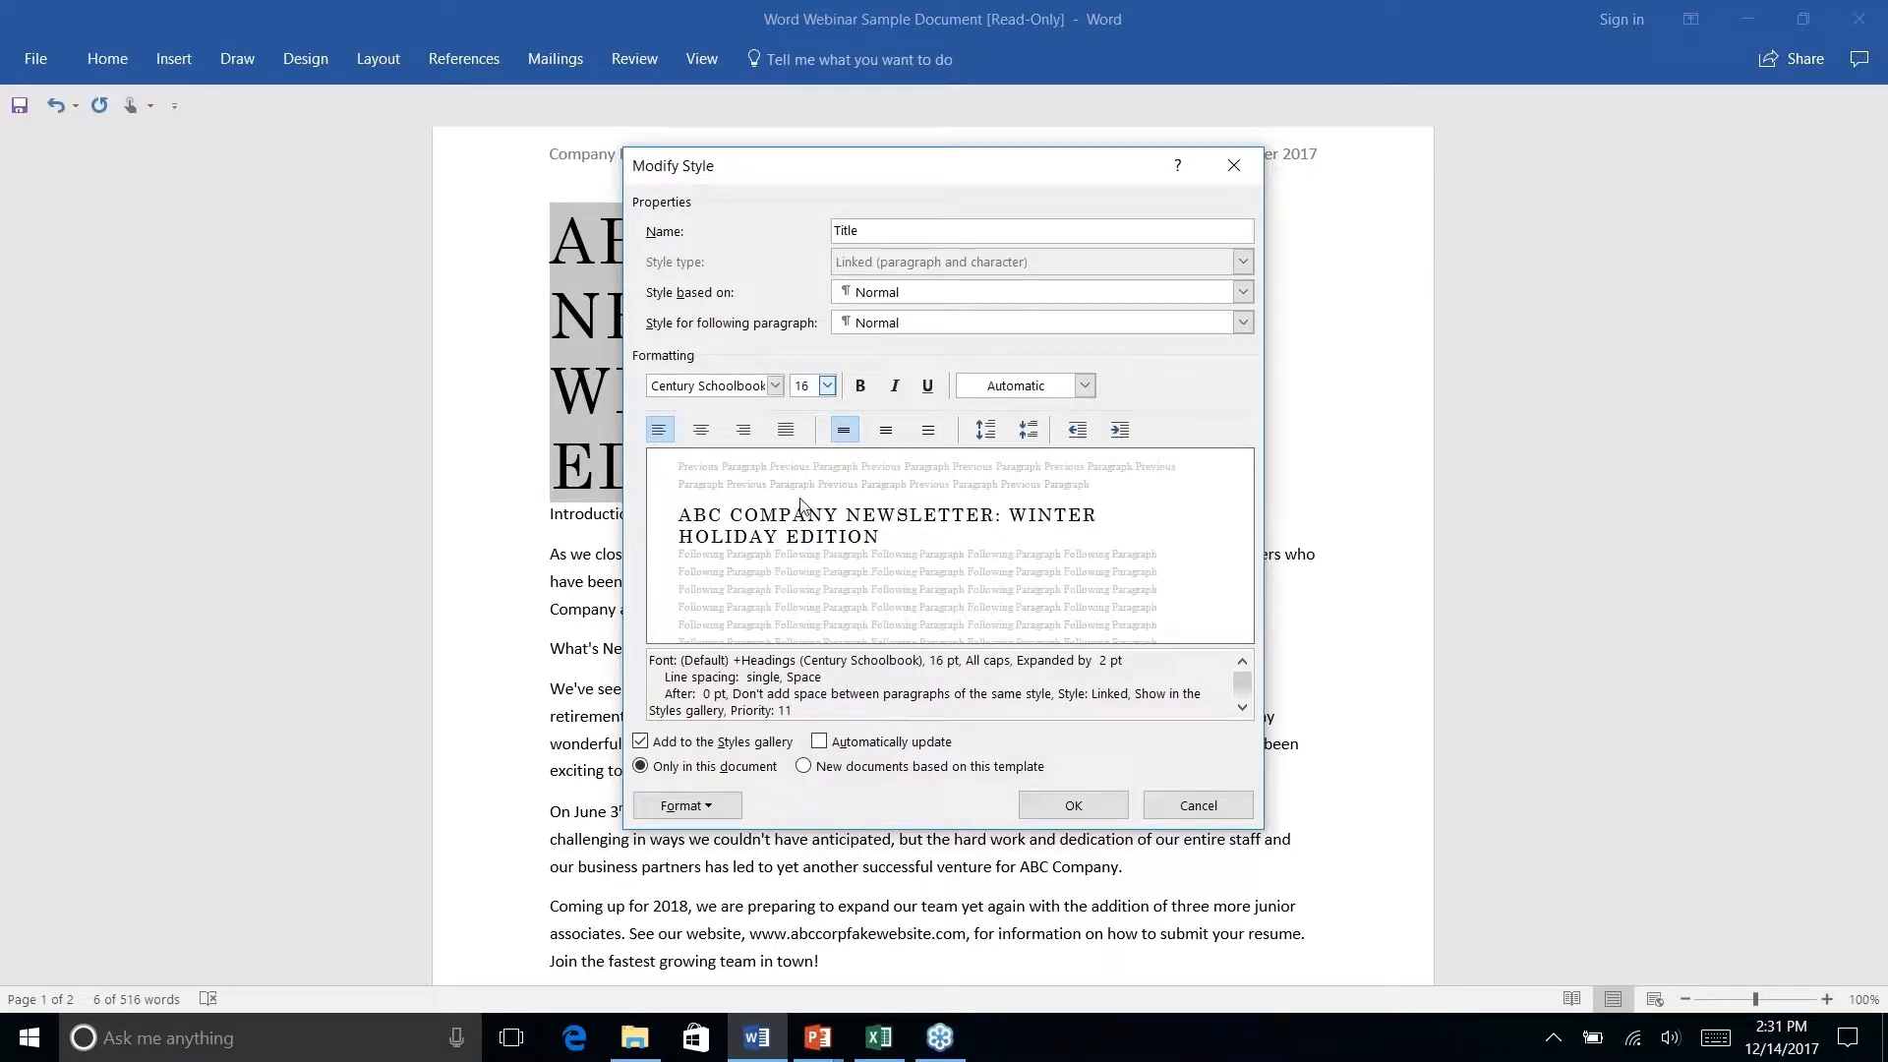
pyautogui.click(827, 386)
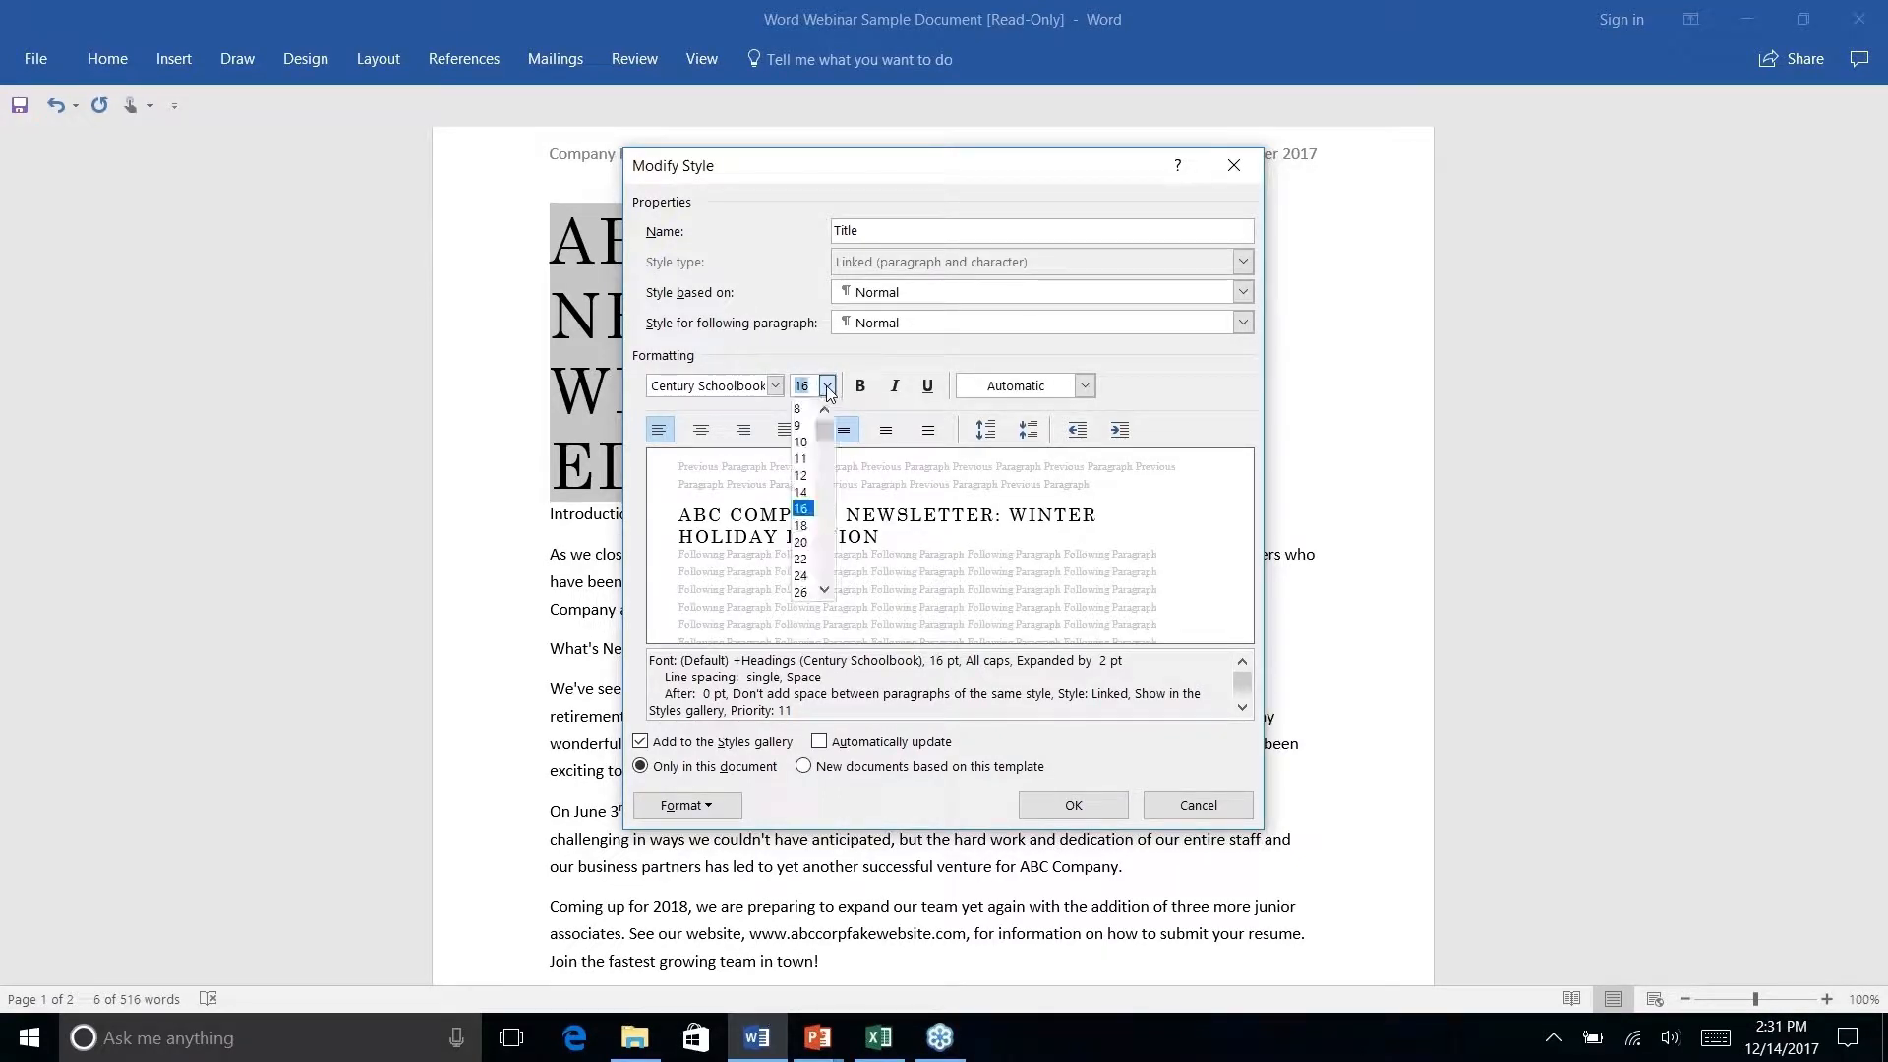
pyautogui.click(803, 526)
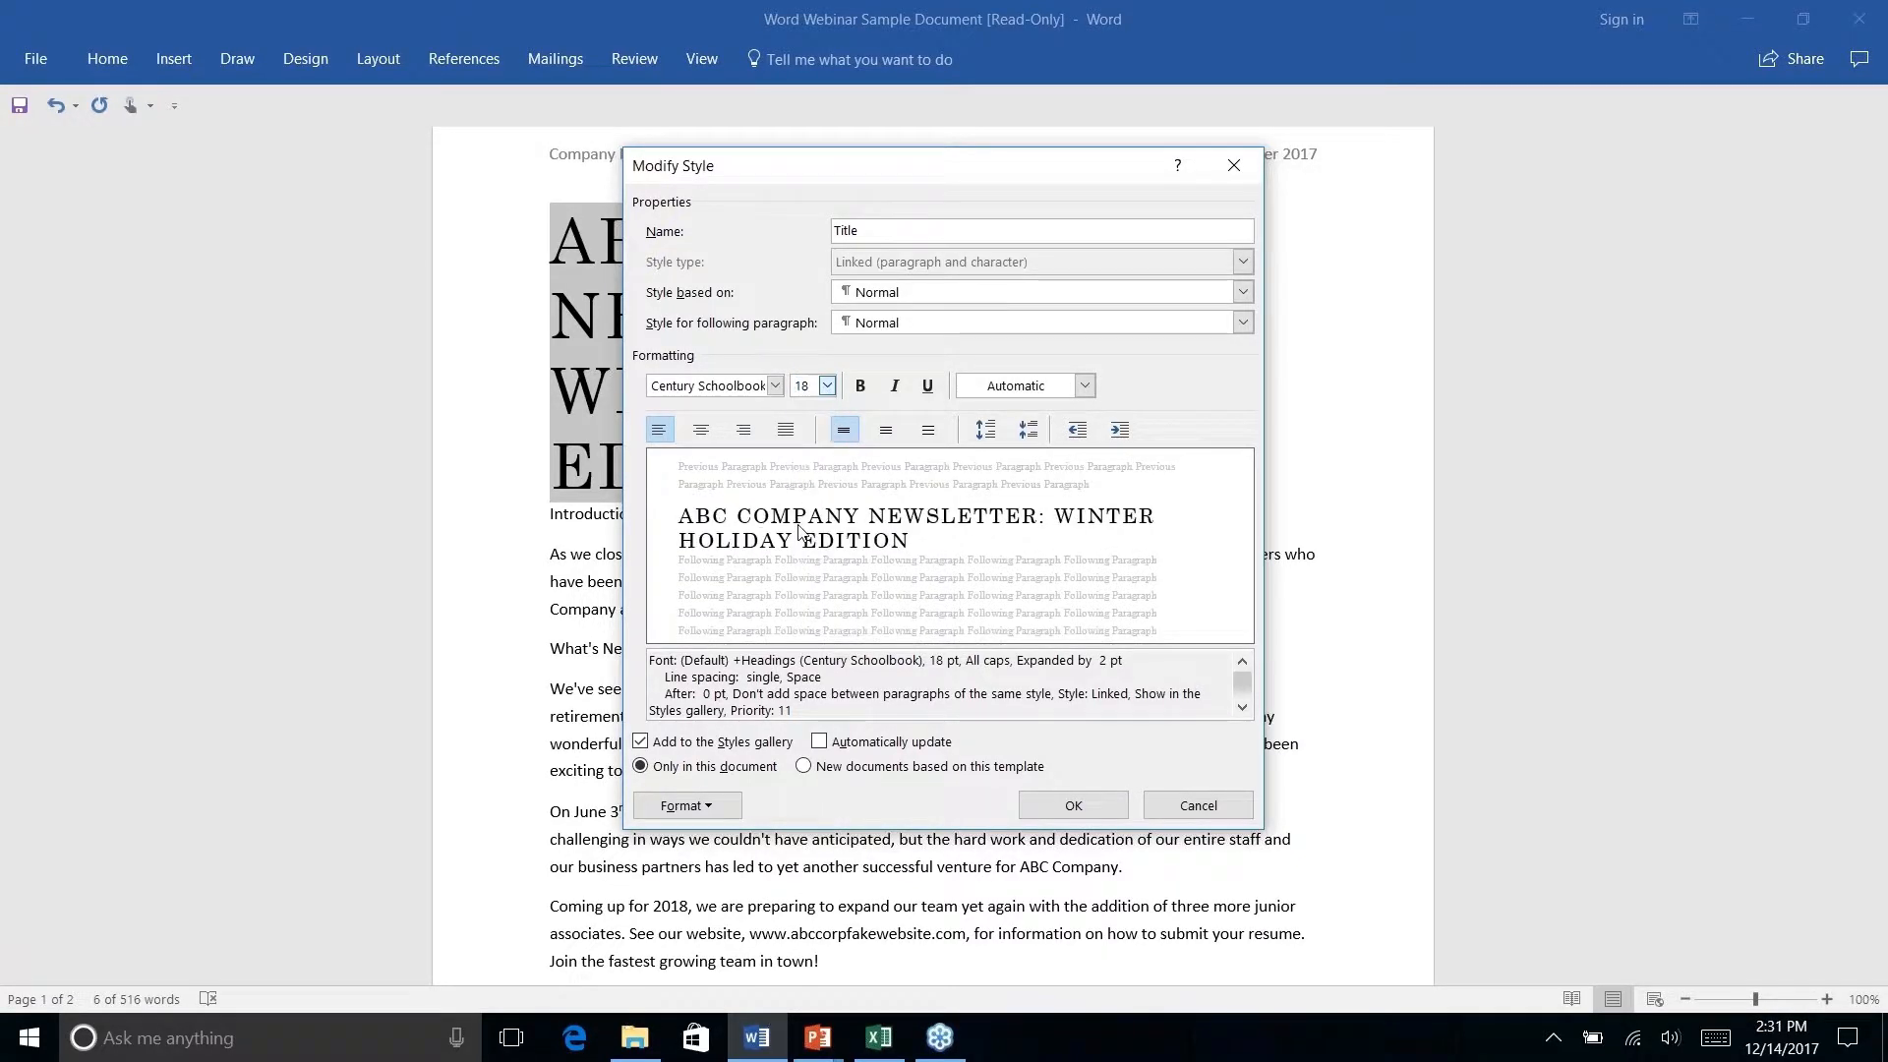
pyautogui.click(827, 387)
pyautogui.click(802, 543)
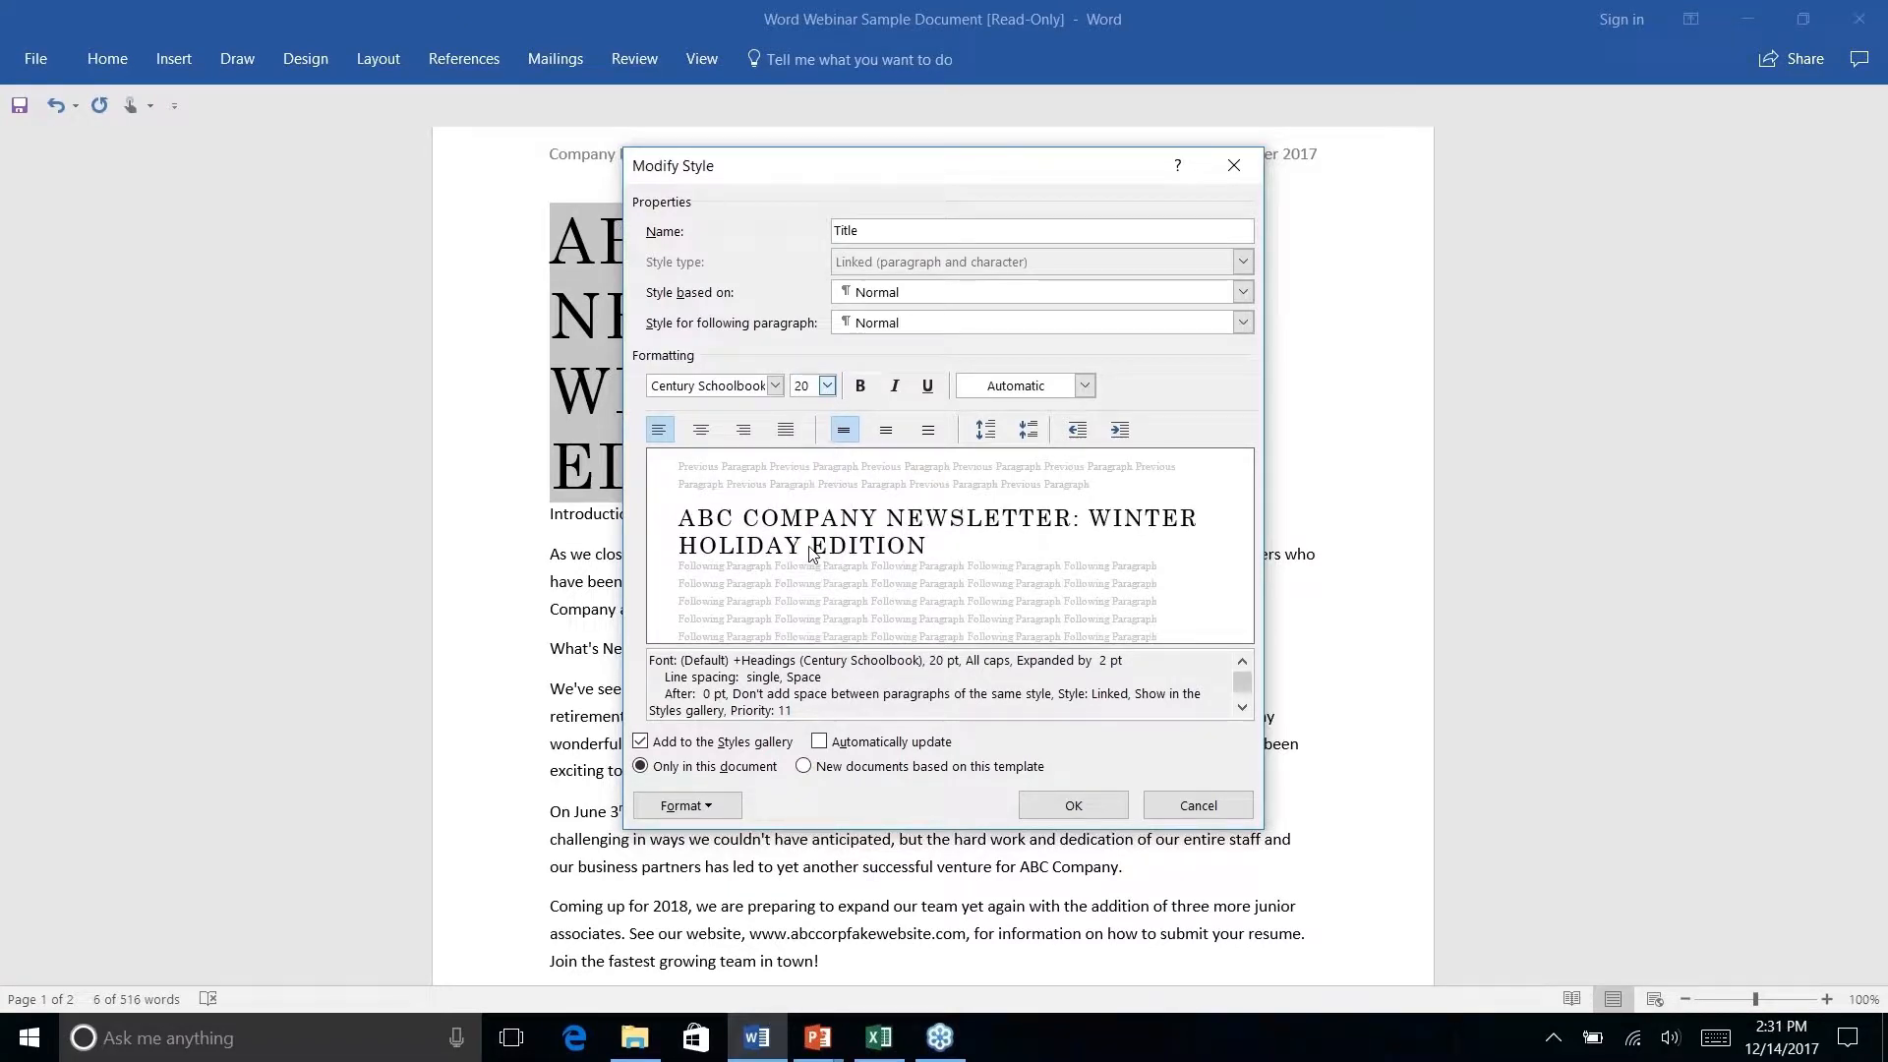
pyautogui.click(1075, 815)
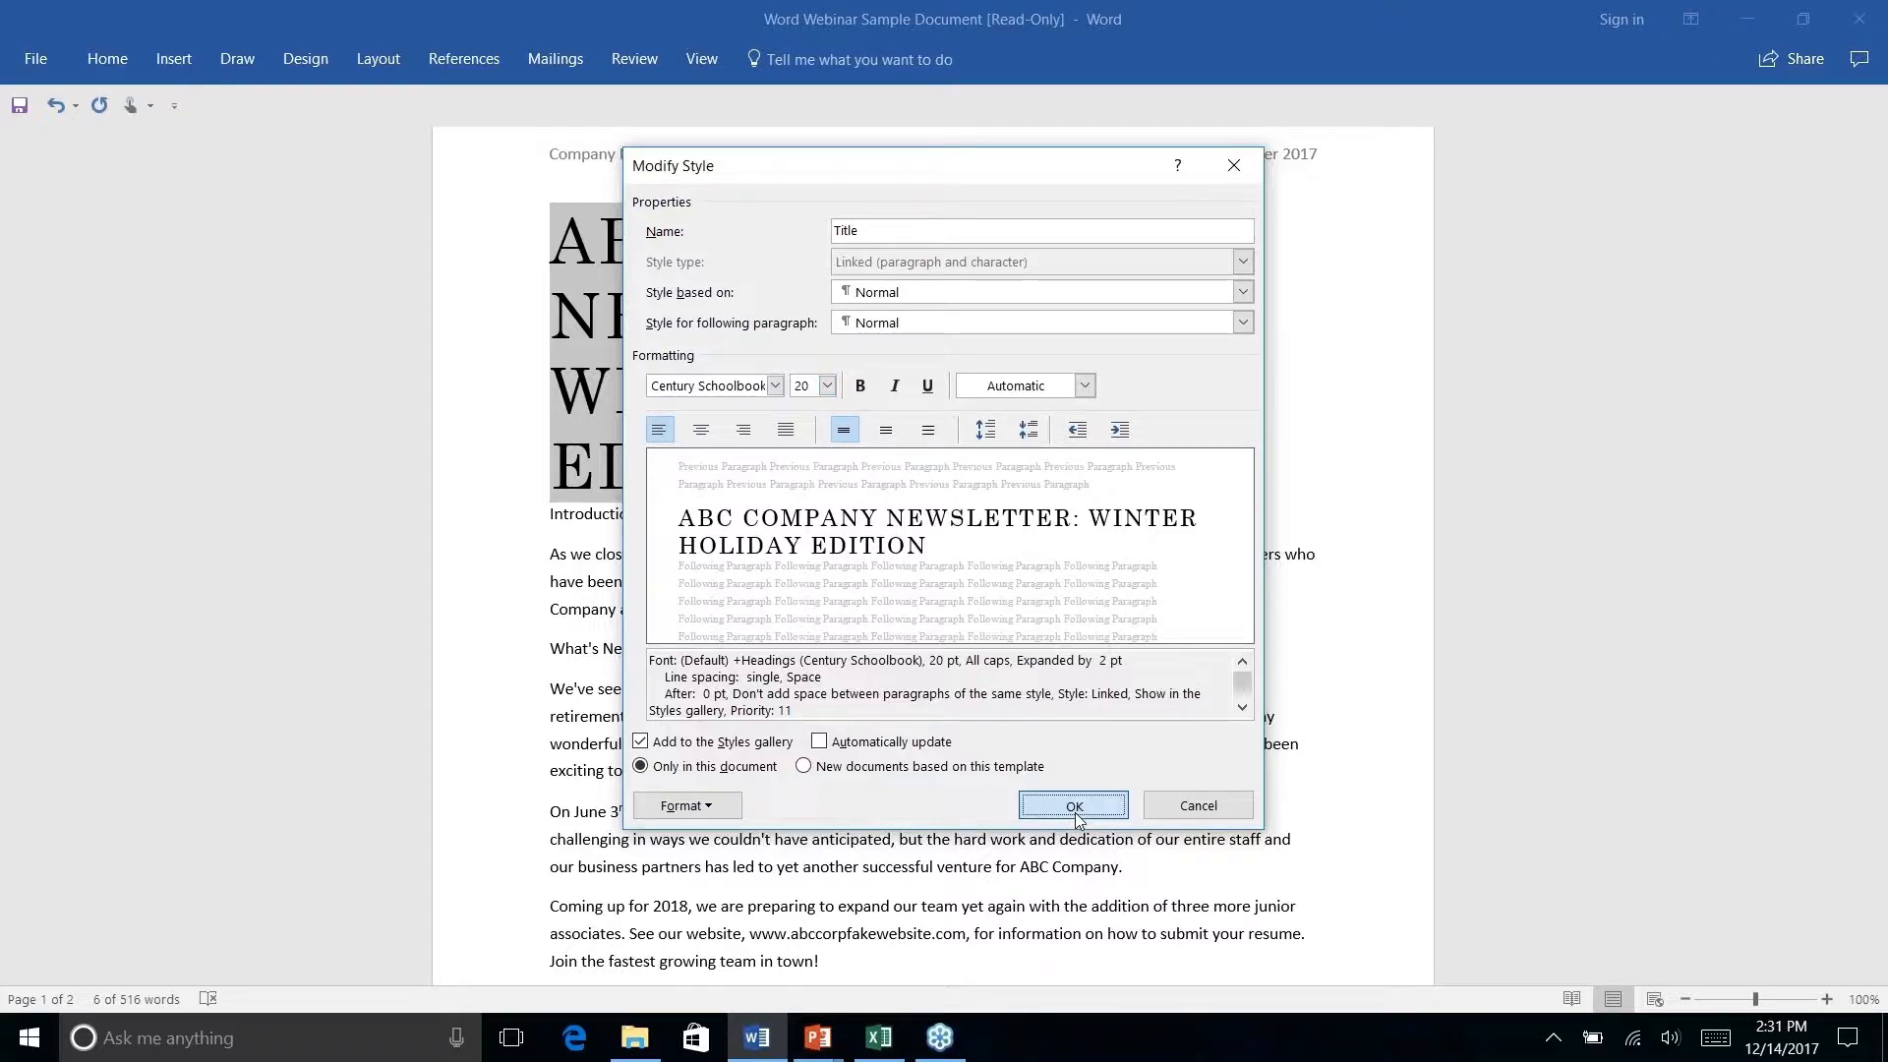
# Break the title onto a new line before "Winter Holiday Edition" and apply the Heading 1 style to the "Introduction" line.
pyautogui.click(1157, 225)
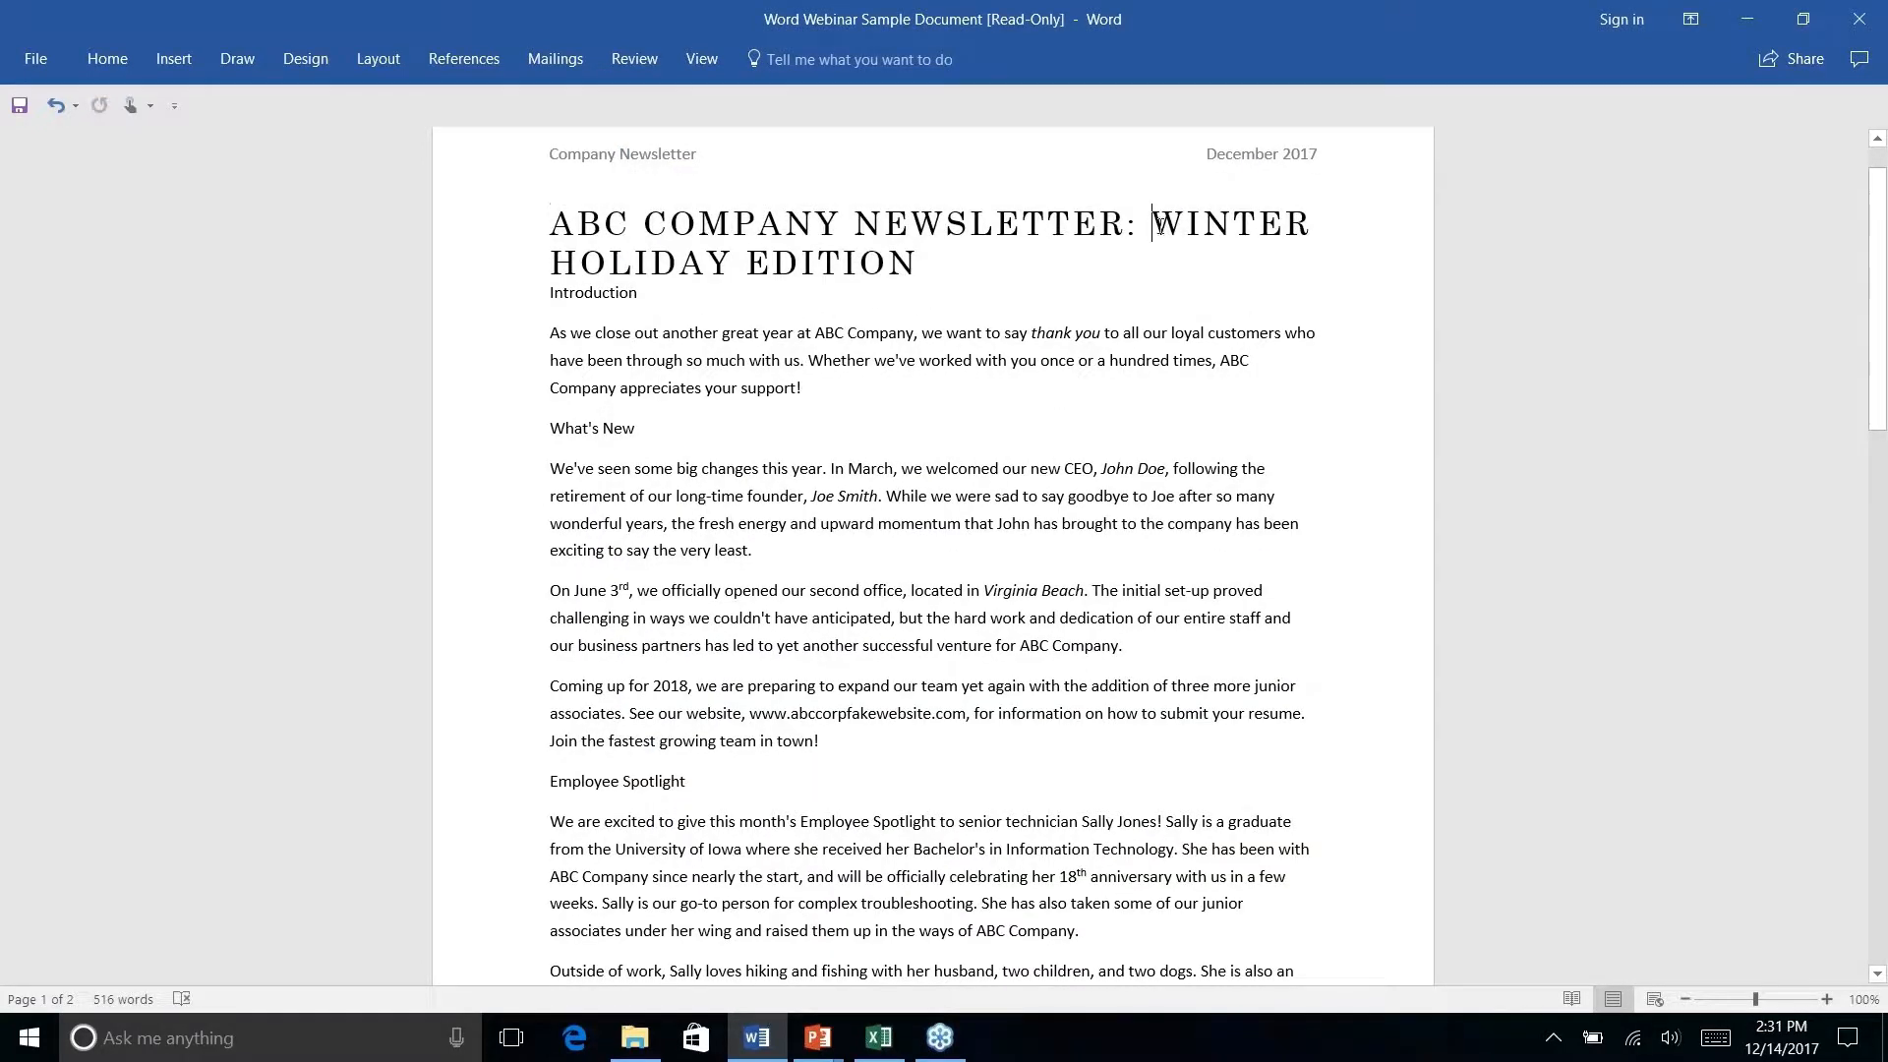
pyautogui.press('Return')
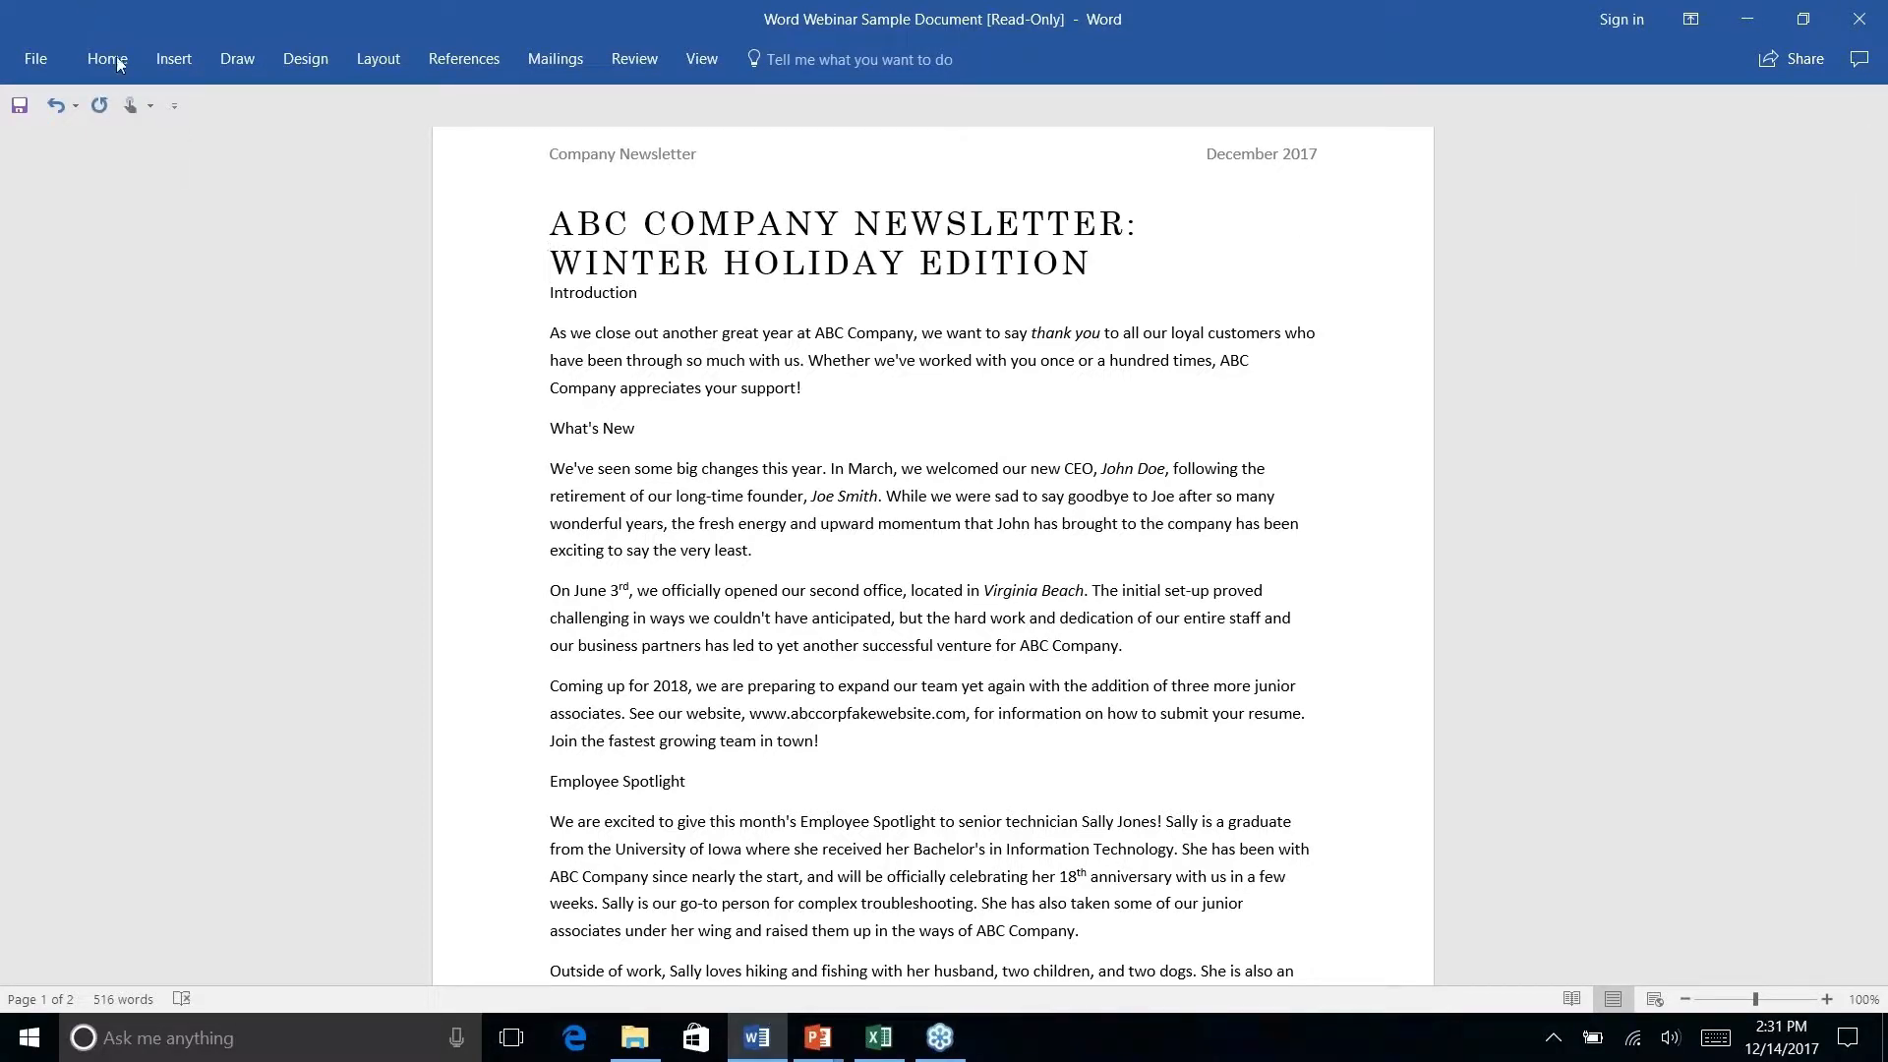
pyautogui.doubleClick(565, 293)
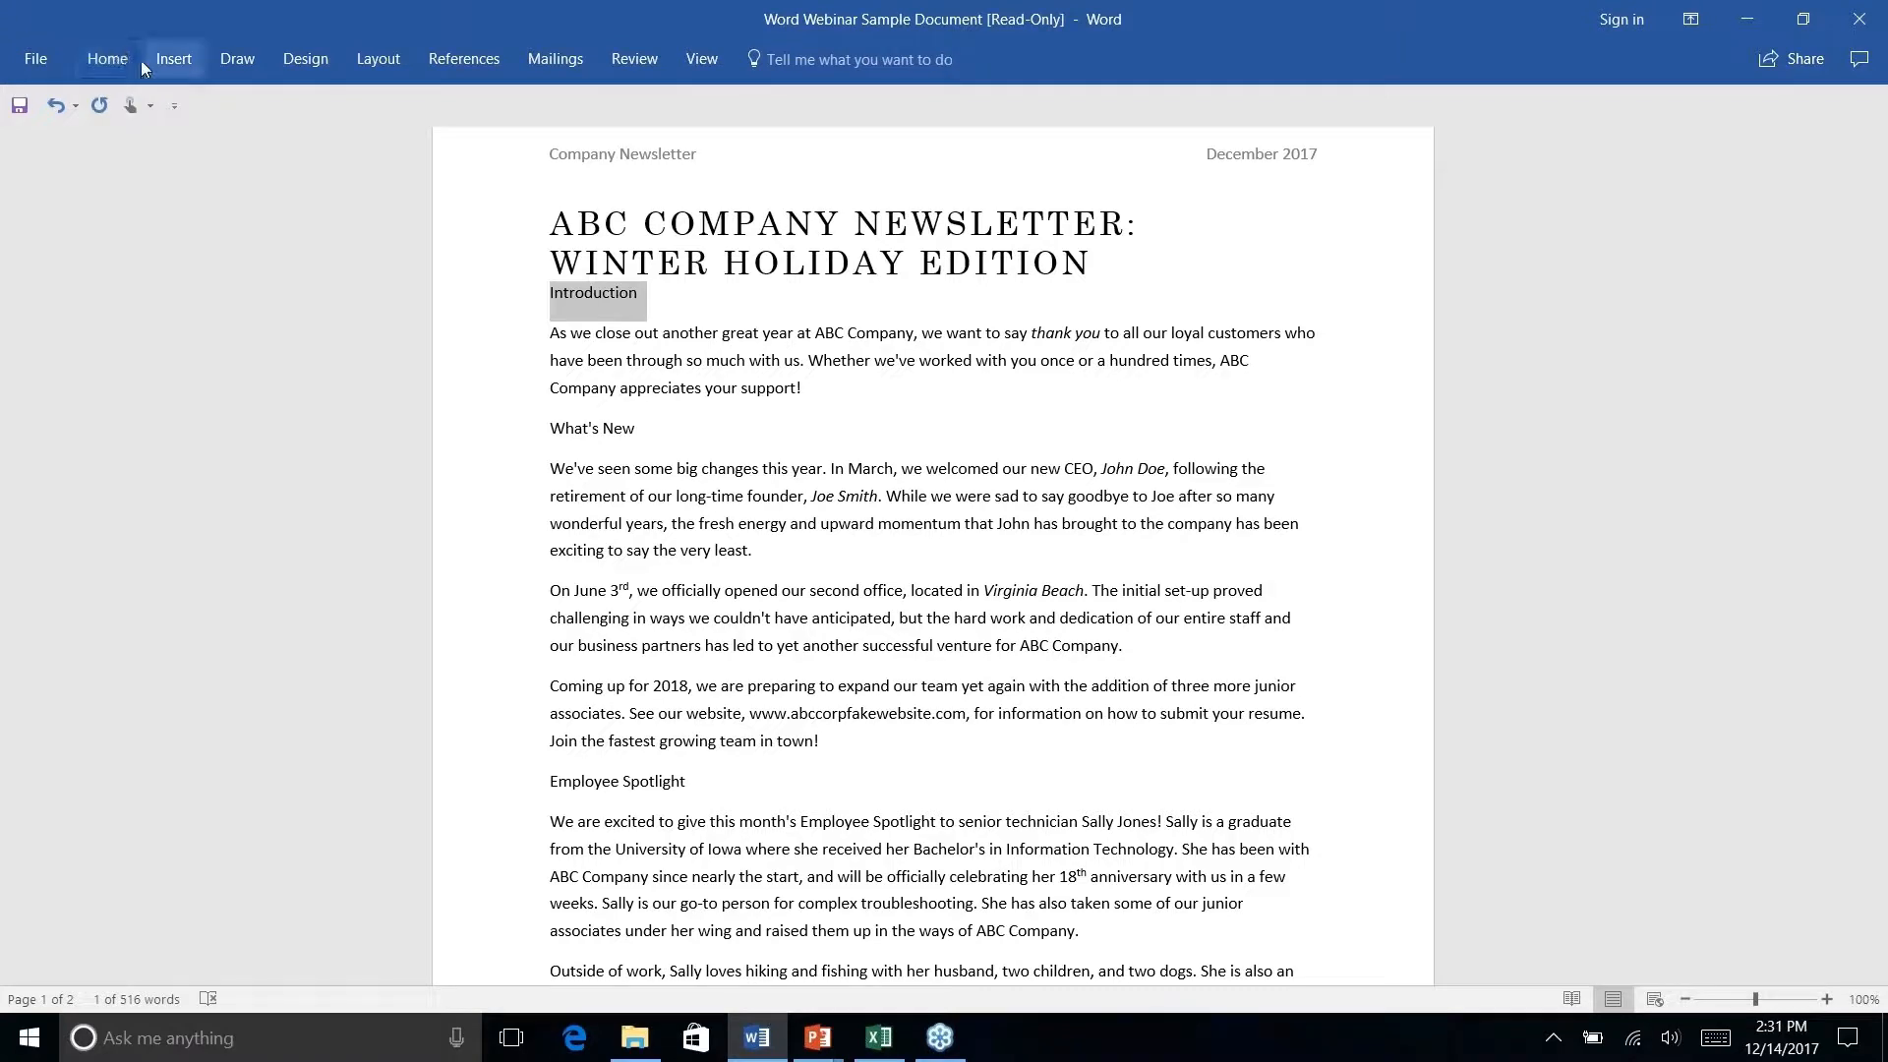
pyautogui.click(110, 59)
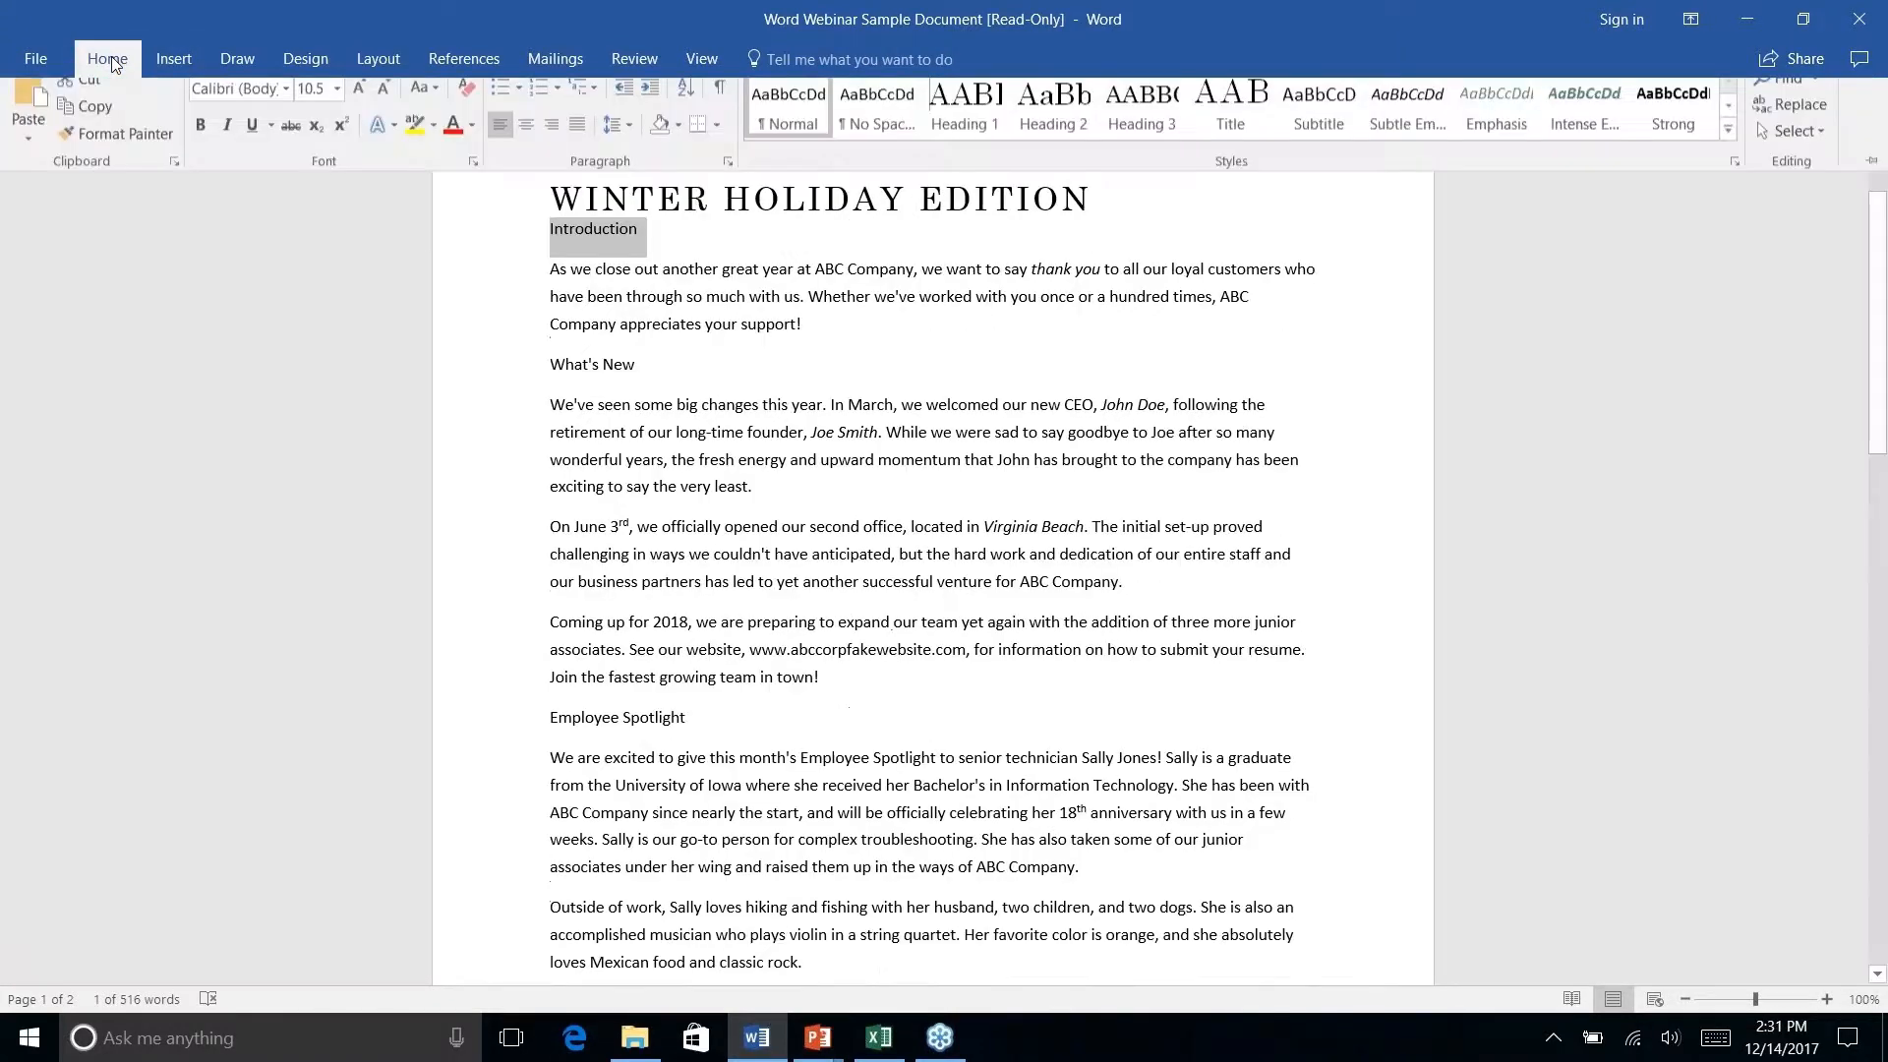
pyautogui.click(976, 123)
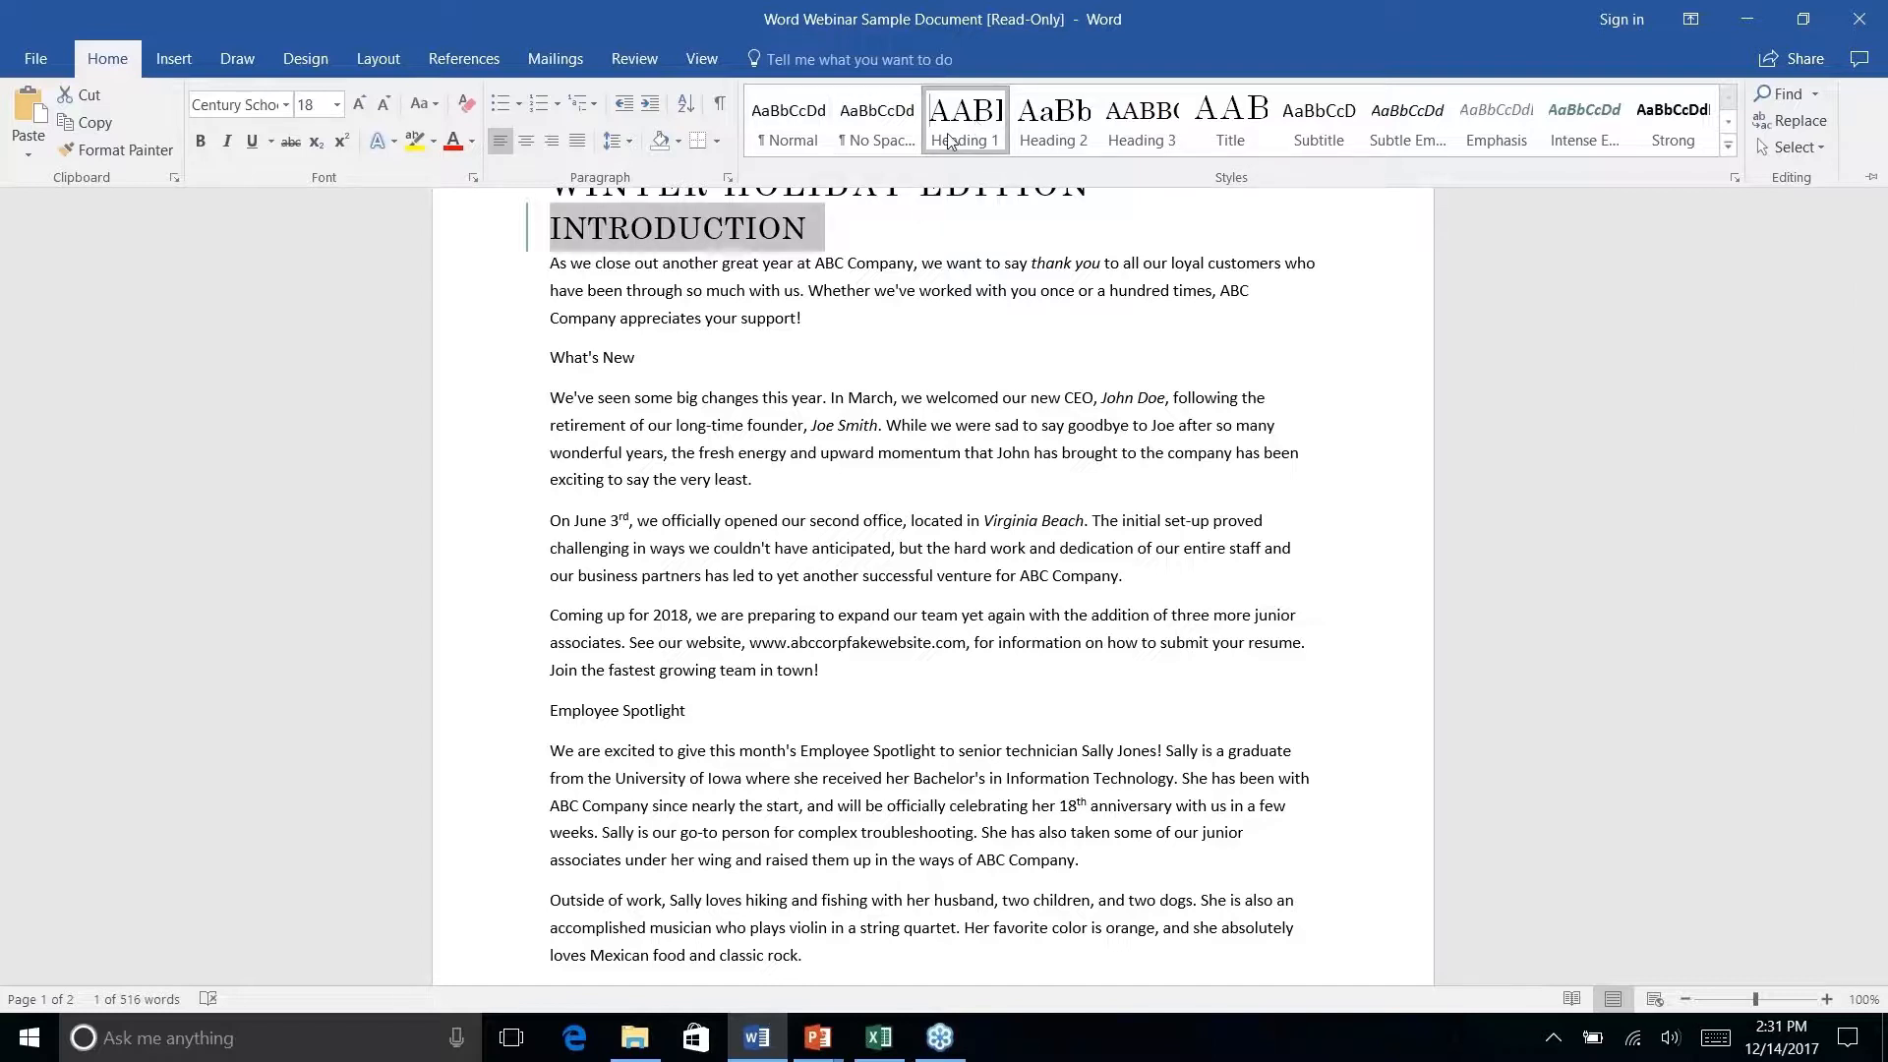
# Apply the Heading 2 style to the "What's New" line.
pyautogui.click(586, 364)
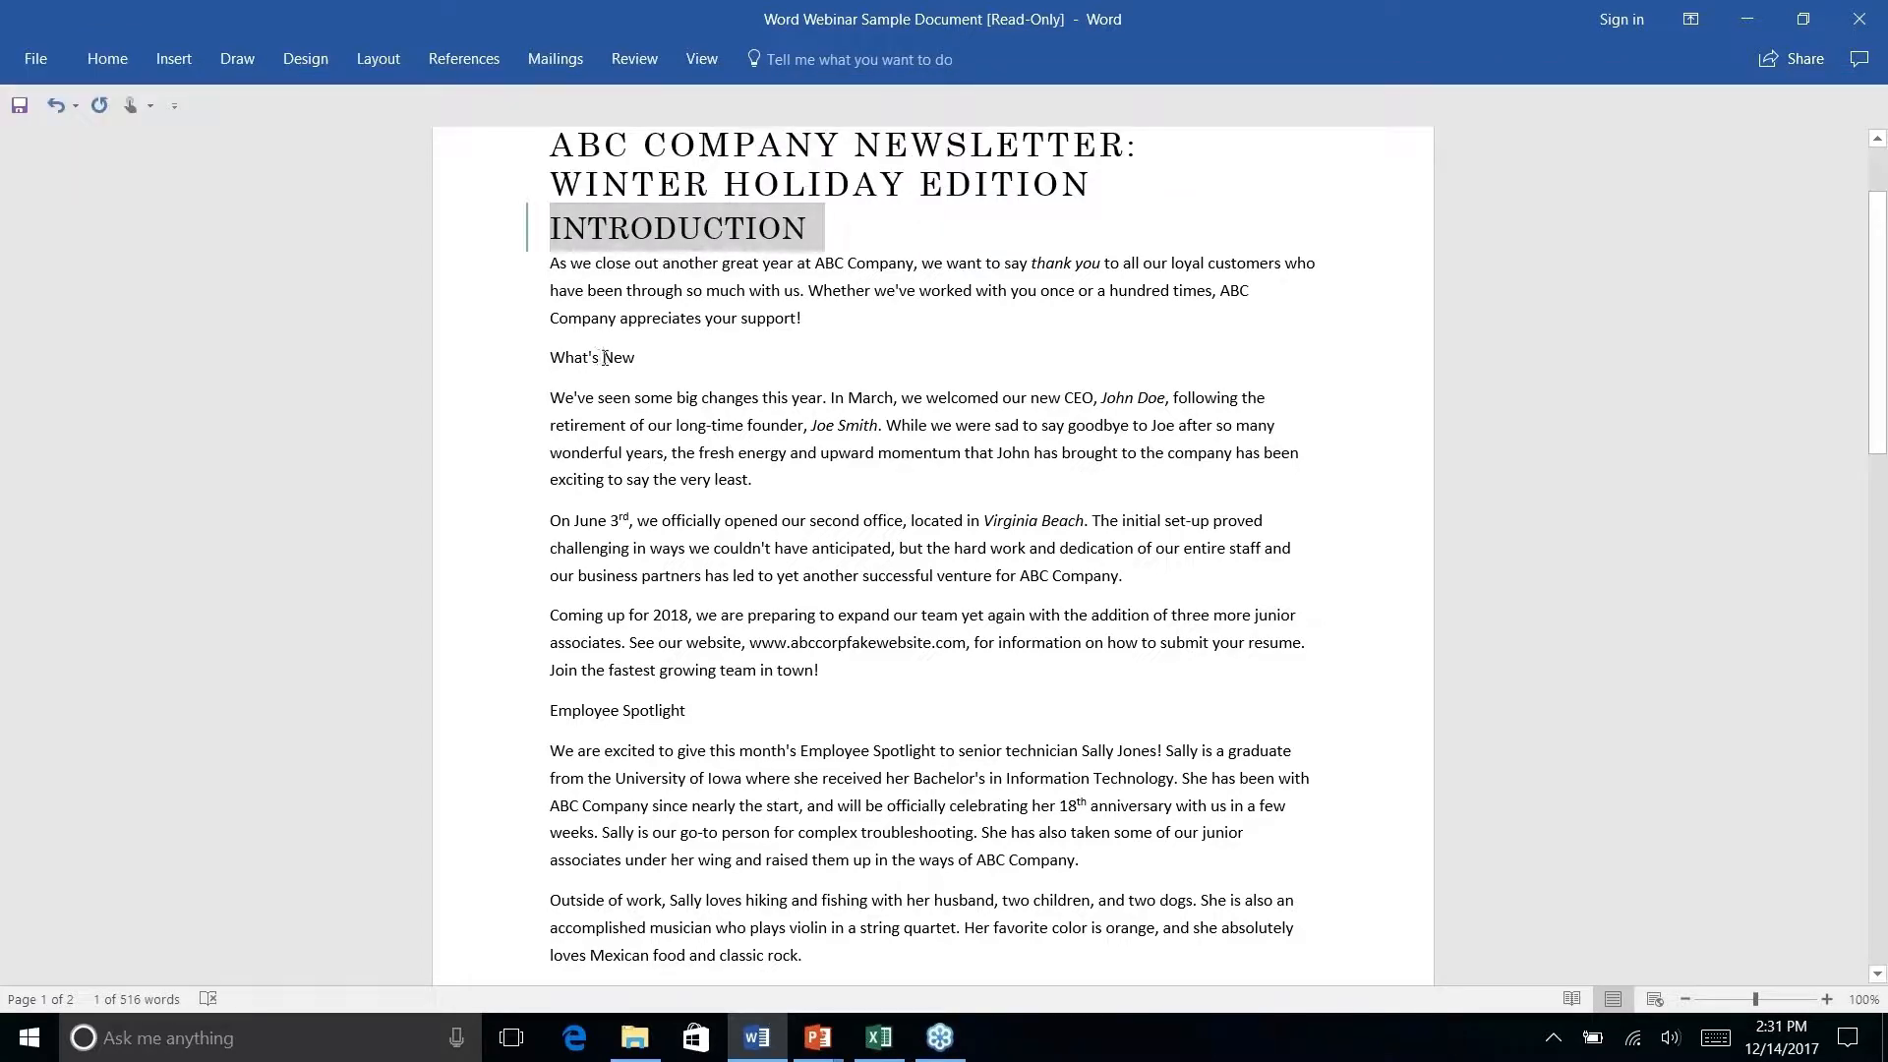
pyautogui.doubleClick(607, 358)
pyautogui.click(634, 358)
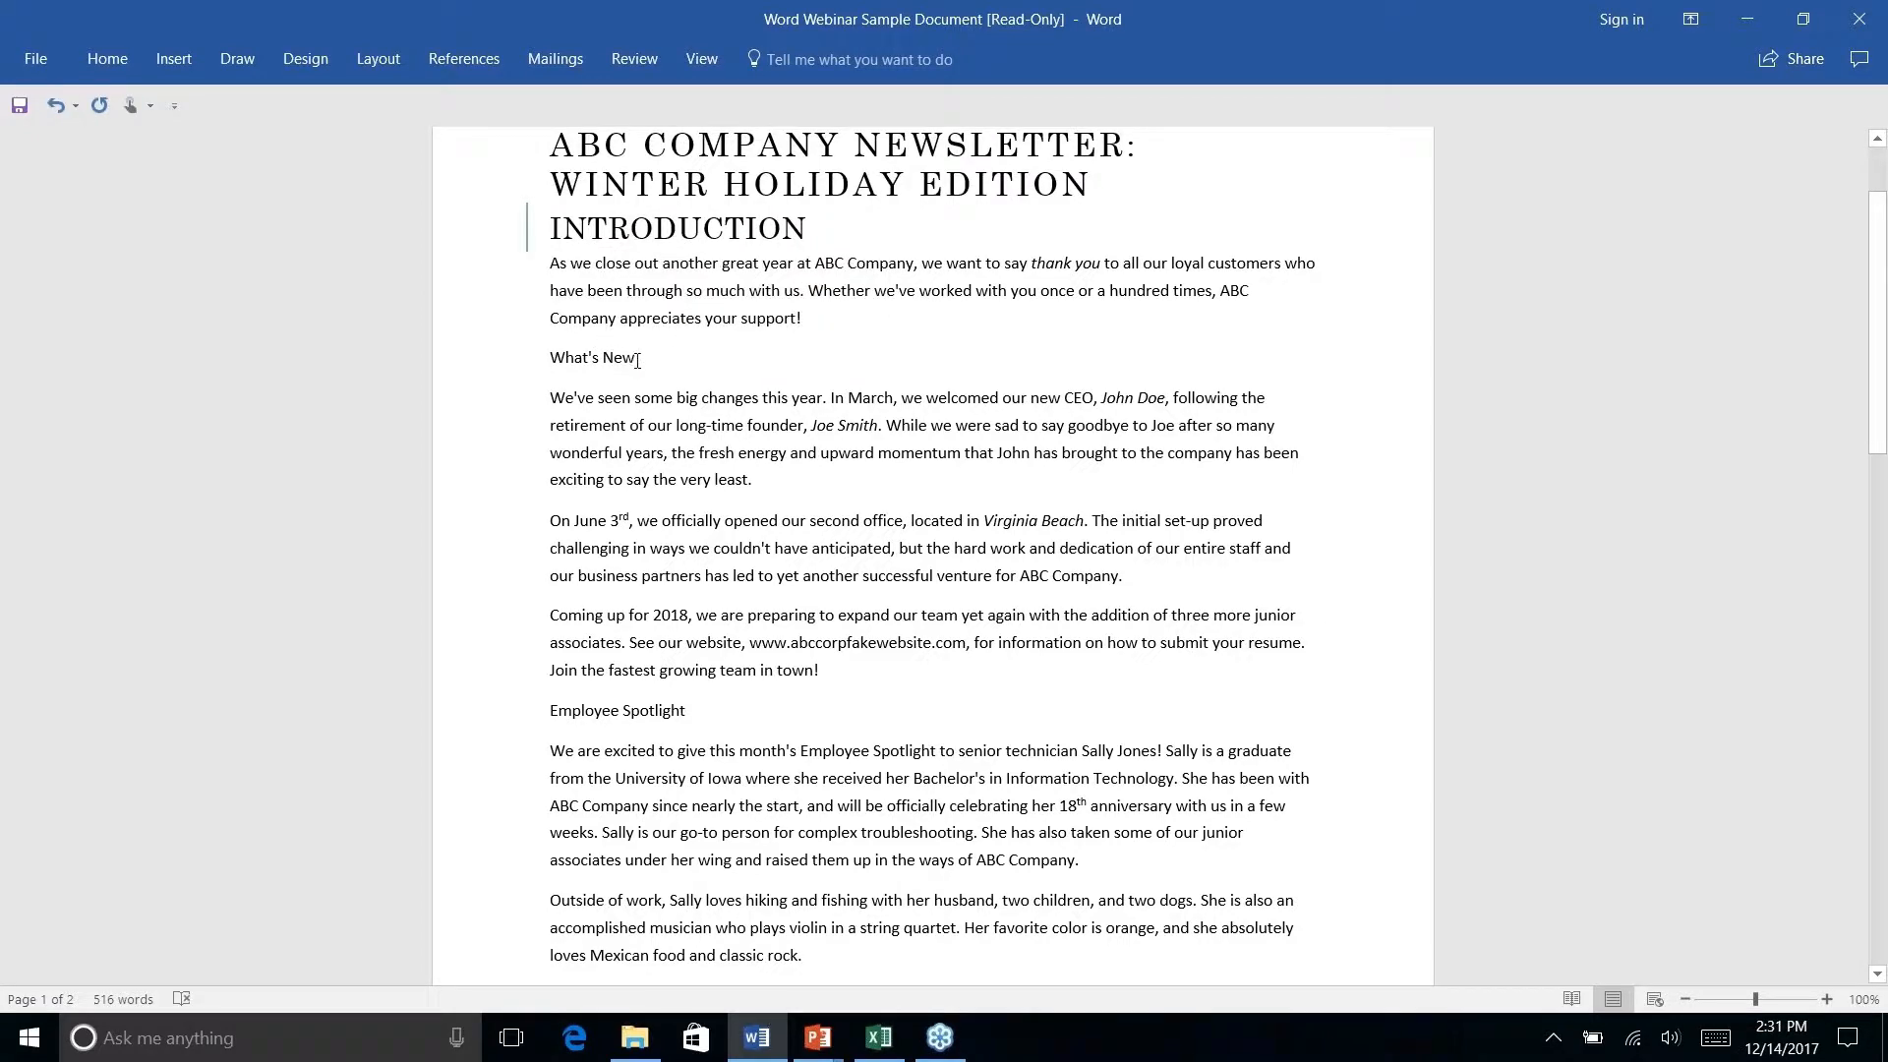
pyautogui.click(518, 354)
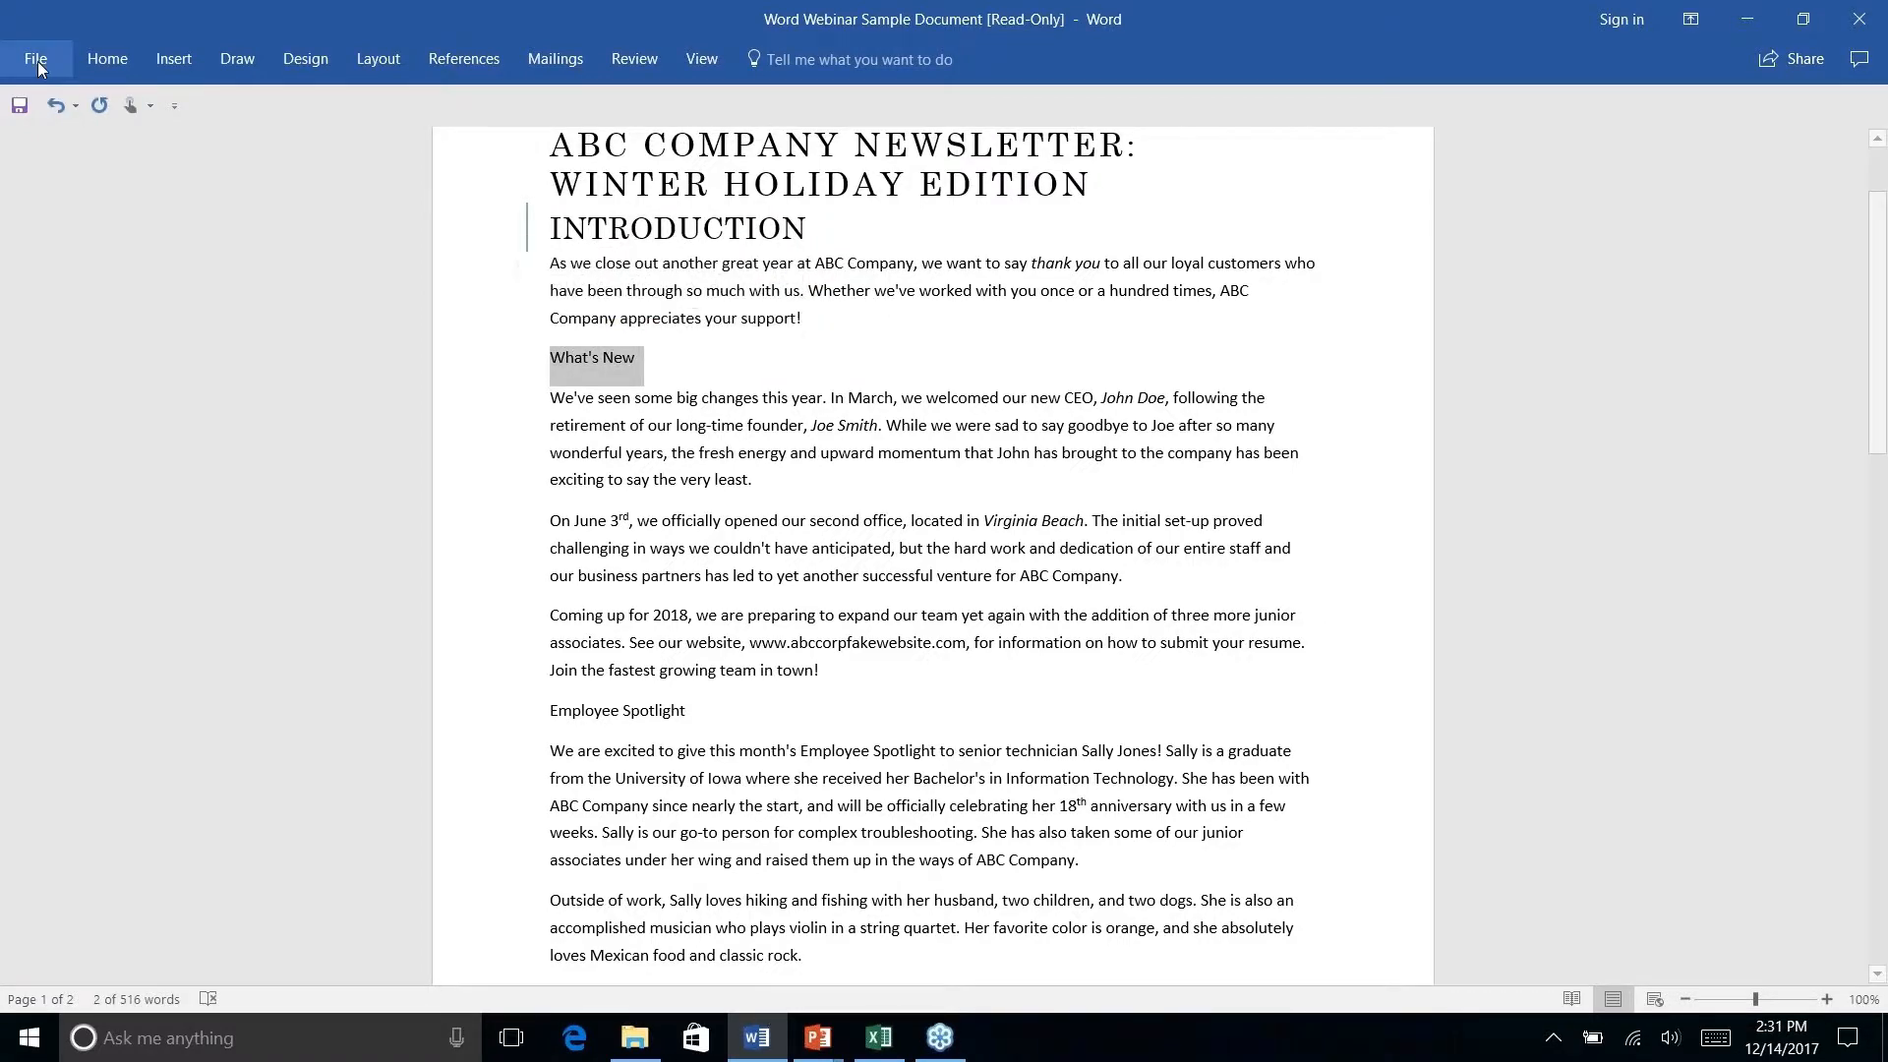
pyautogui.click(109, 60)
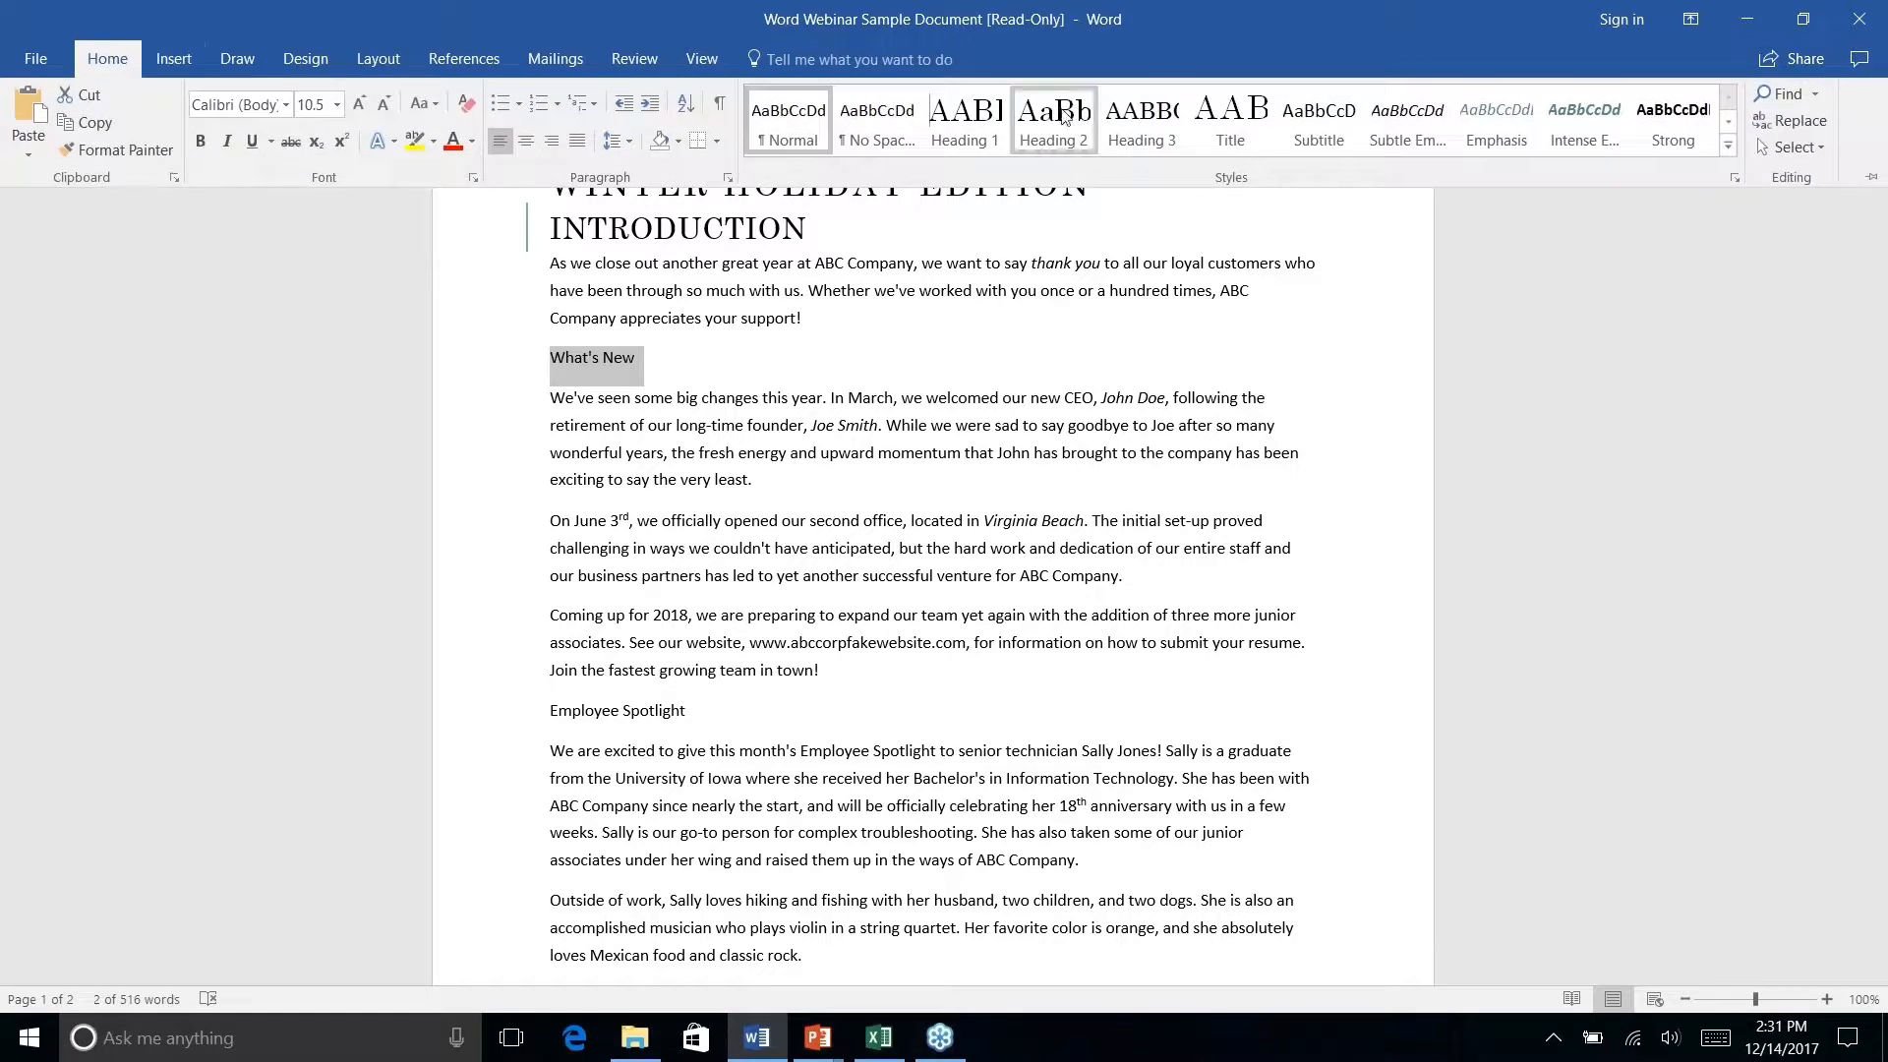
pyautogui.click(1052, 116)
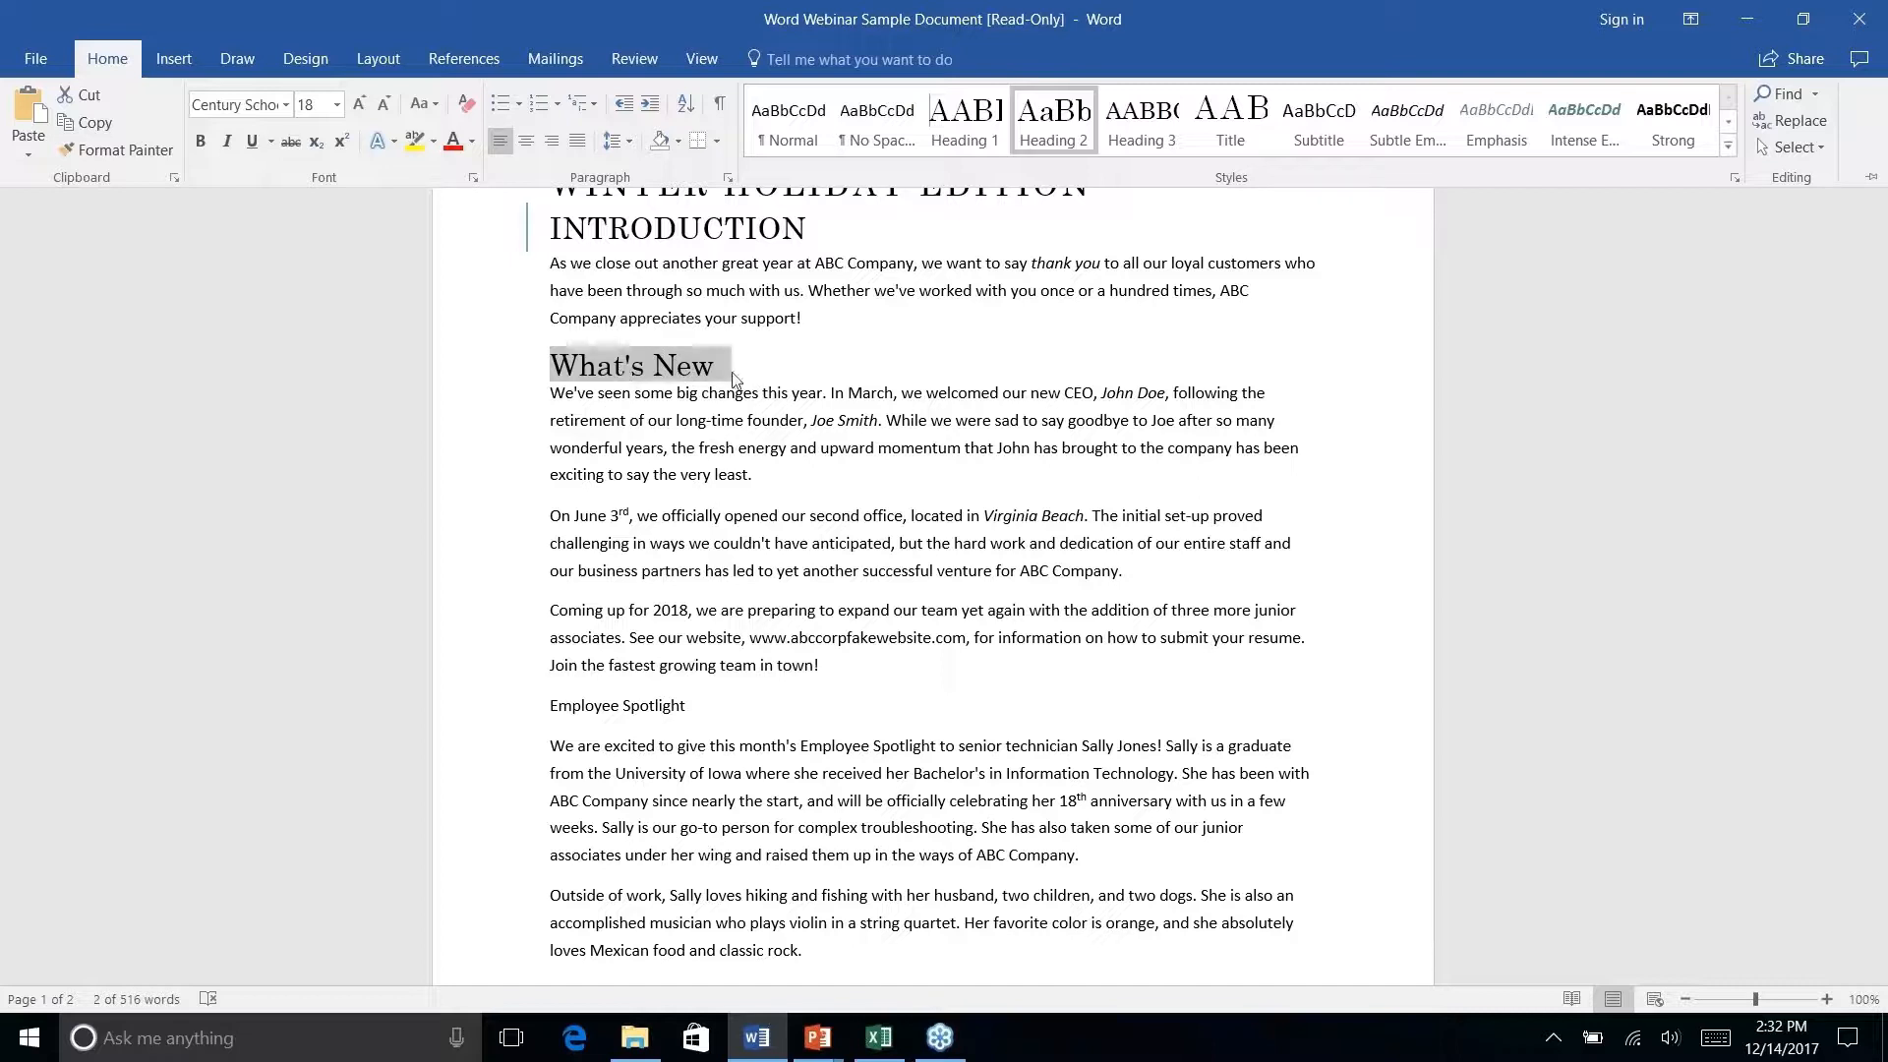
# Apply the Heading 1 style to the "Employee Spotlight" line.
pyautogui.click(605, 707)
pyautogui.rightClick(615, 709)
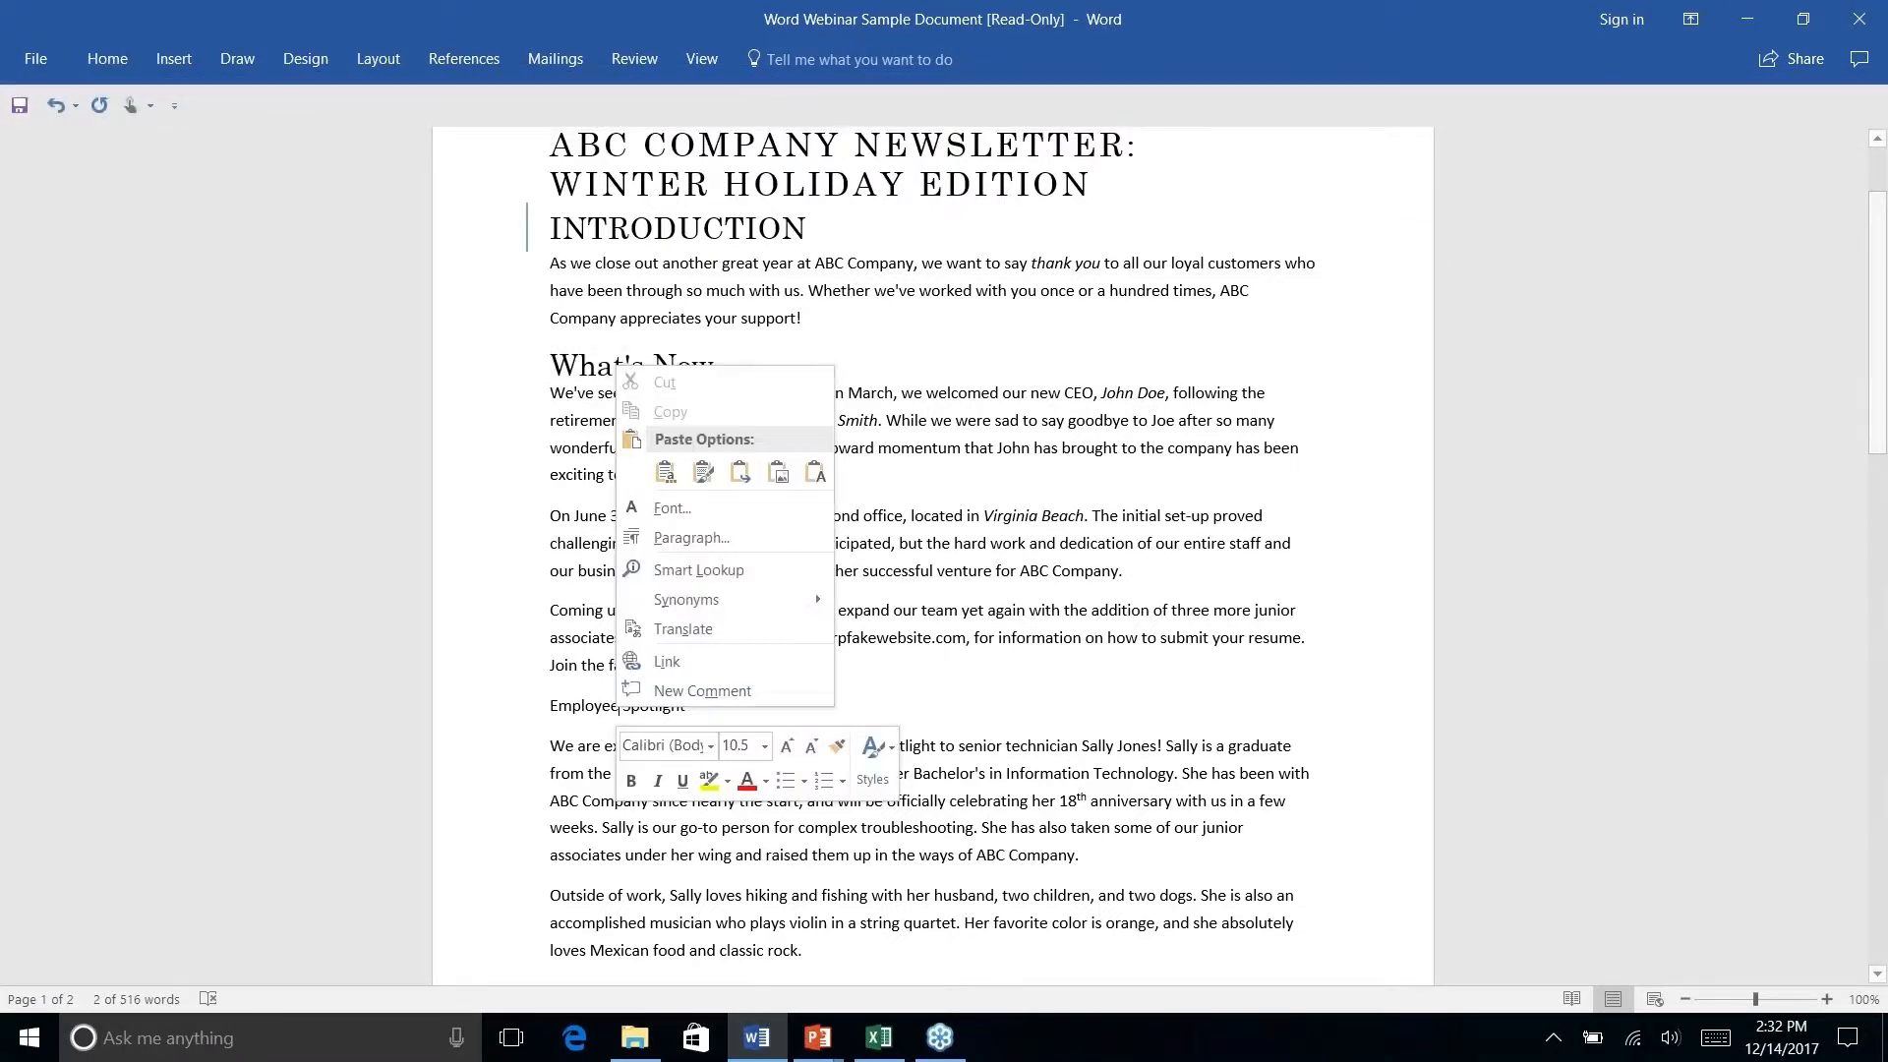
pyautogui.click(617, 707)
pyautogui.tripleClick(557, 706)
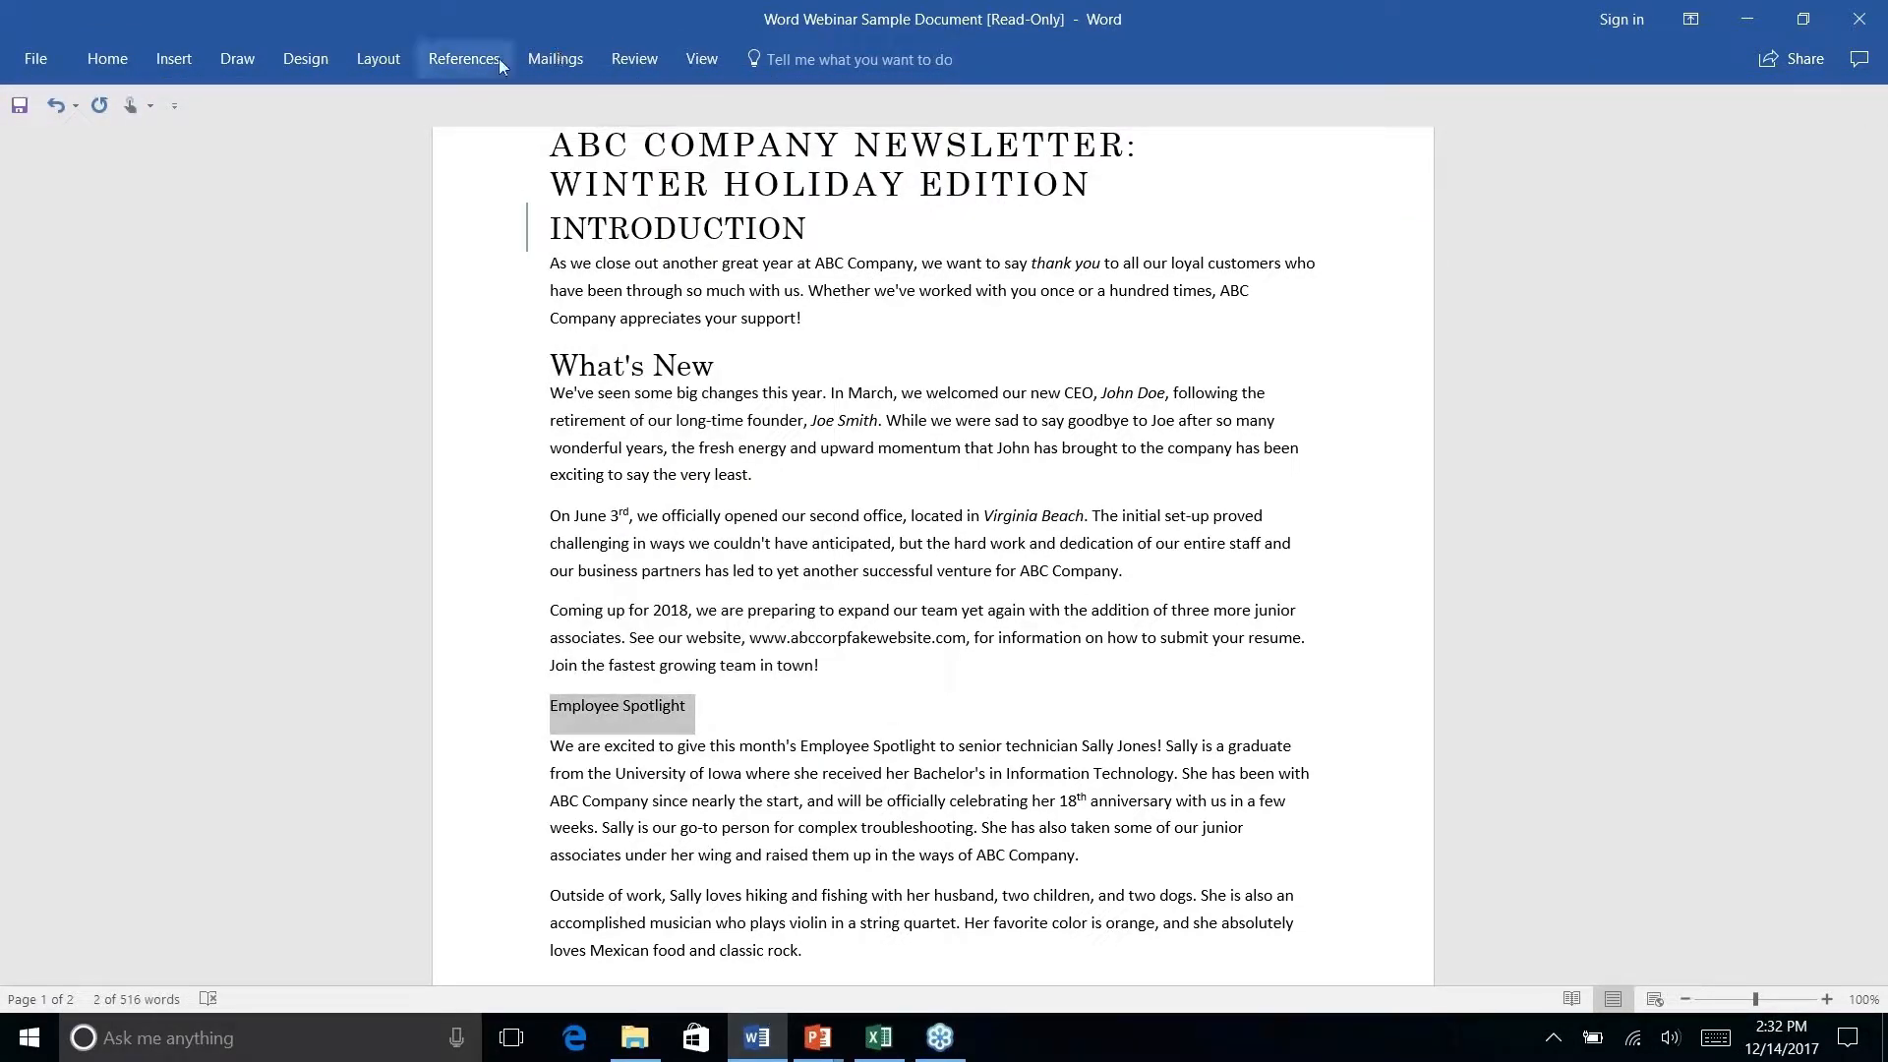
pyautogui.click(104, 59)
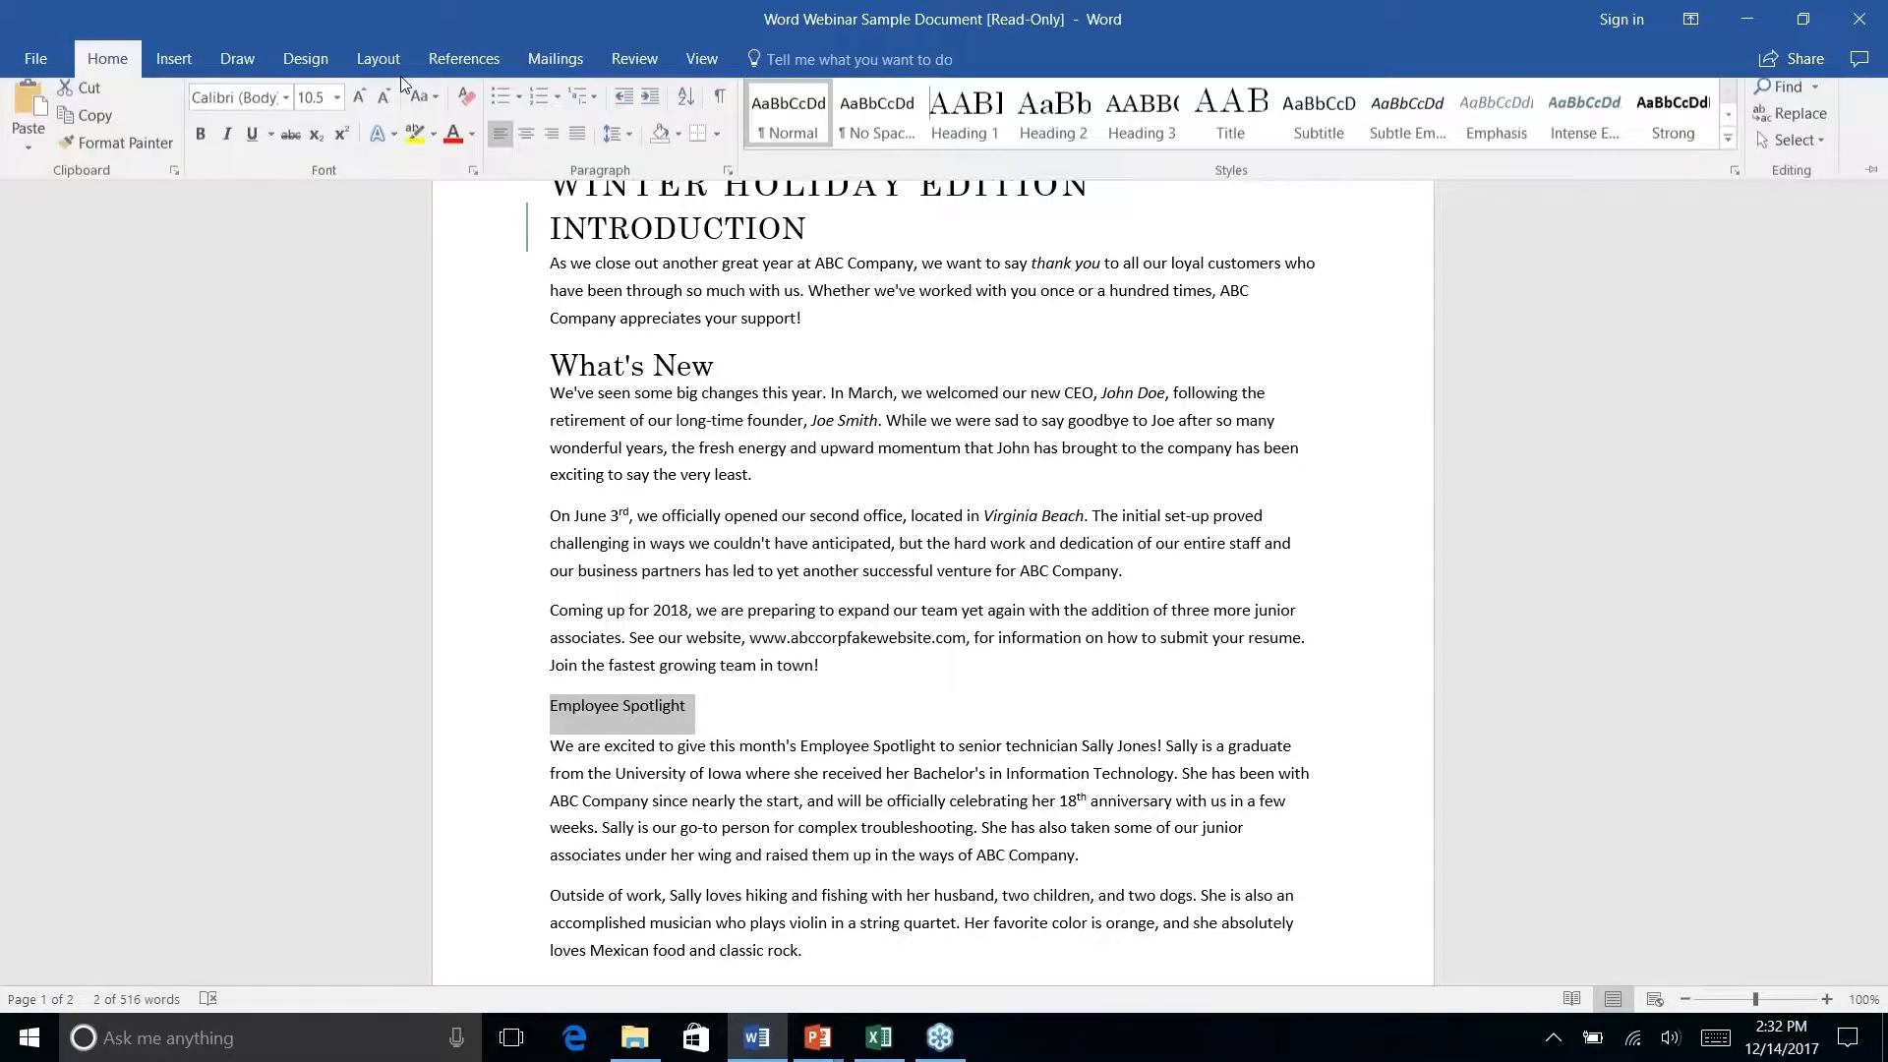
pyautogui.click(965, 120)
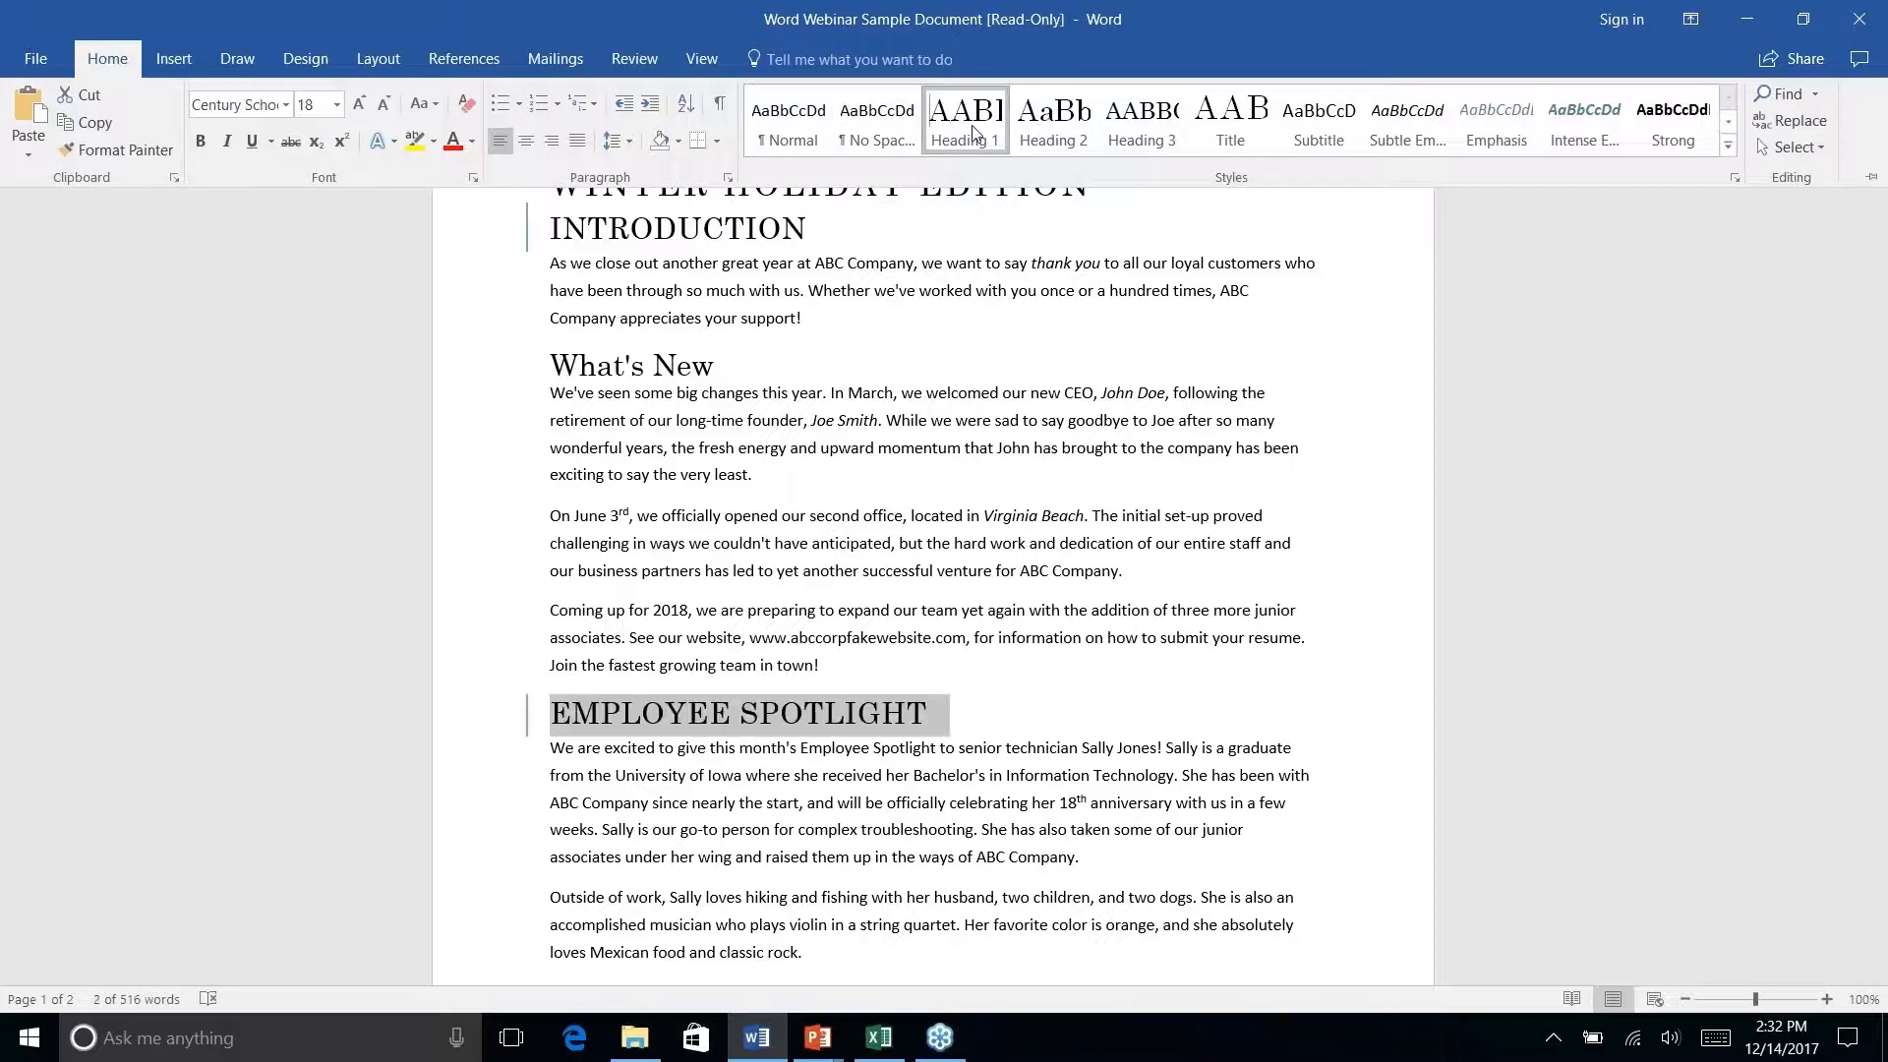
# Apply the Heading 1 style to the "History Lesson" line.
pyautogui.scroll(-6, 933, 556)
pyautogui.tripleClick(580, 602)
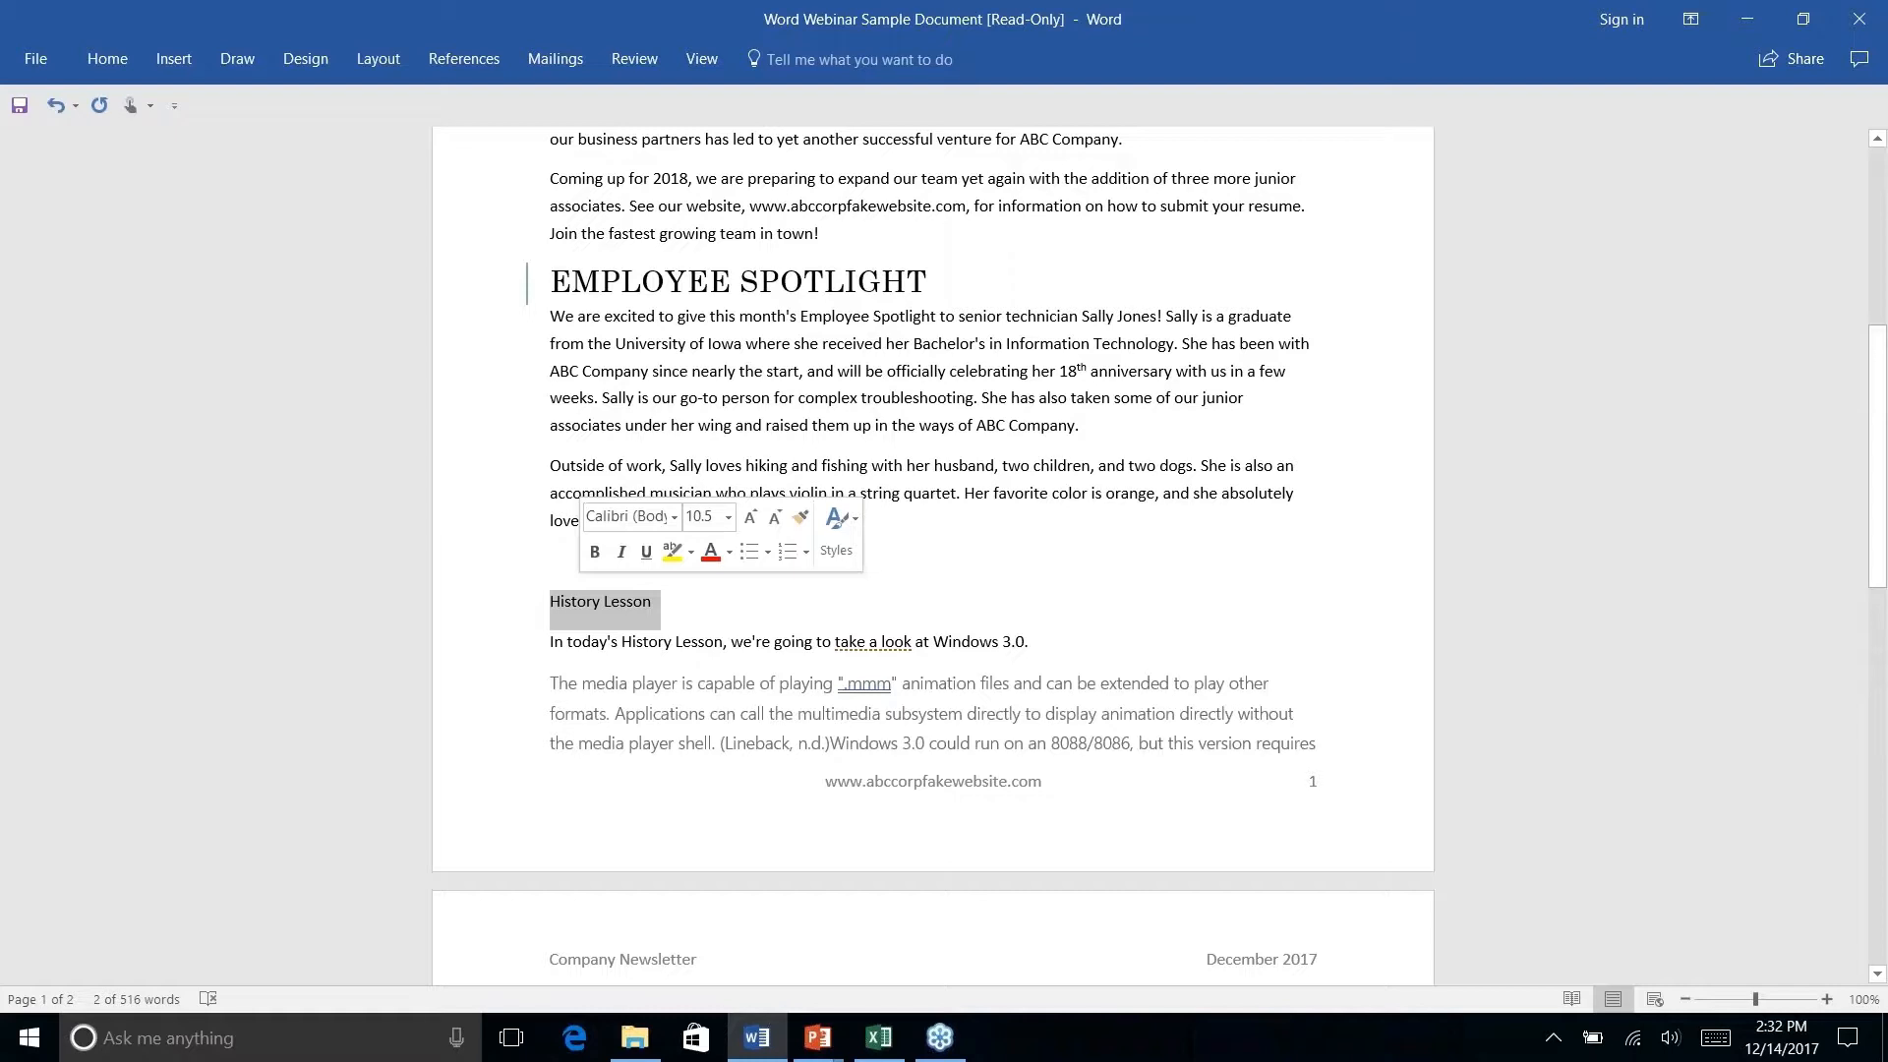
pyautogui.click(107, 58)
pyautogui.click(966, 120)
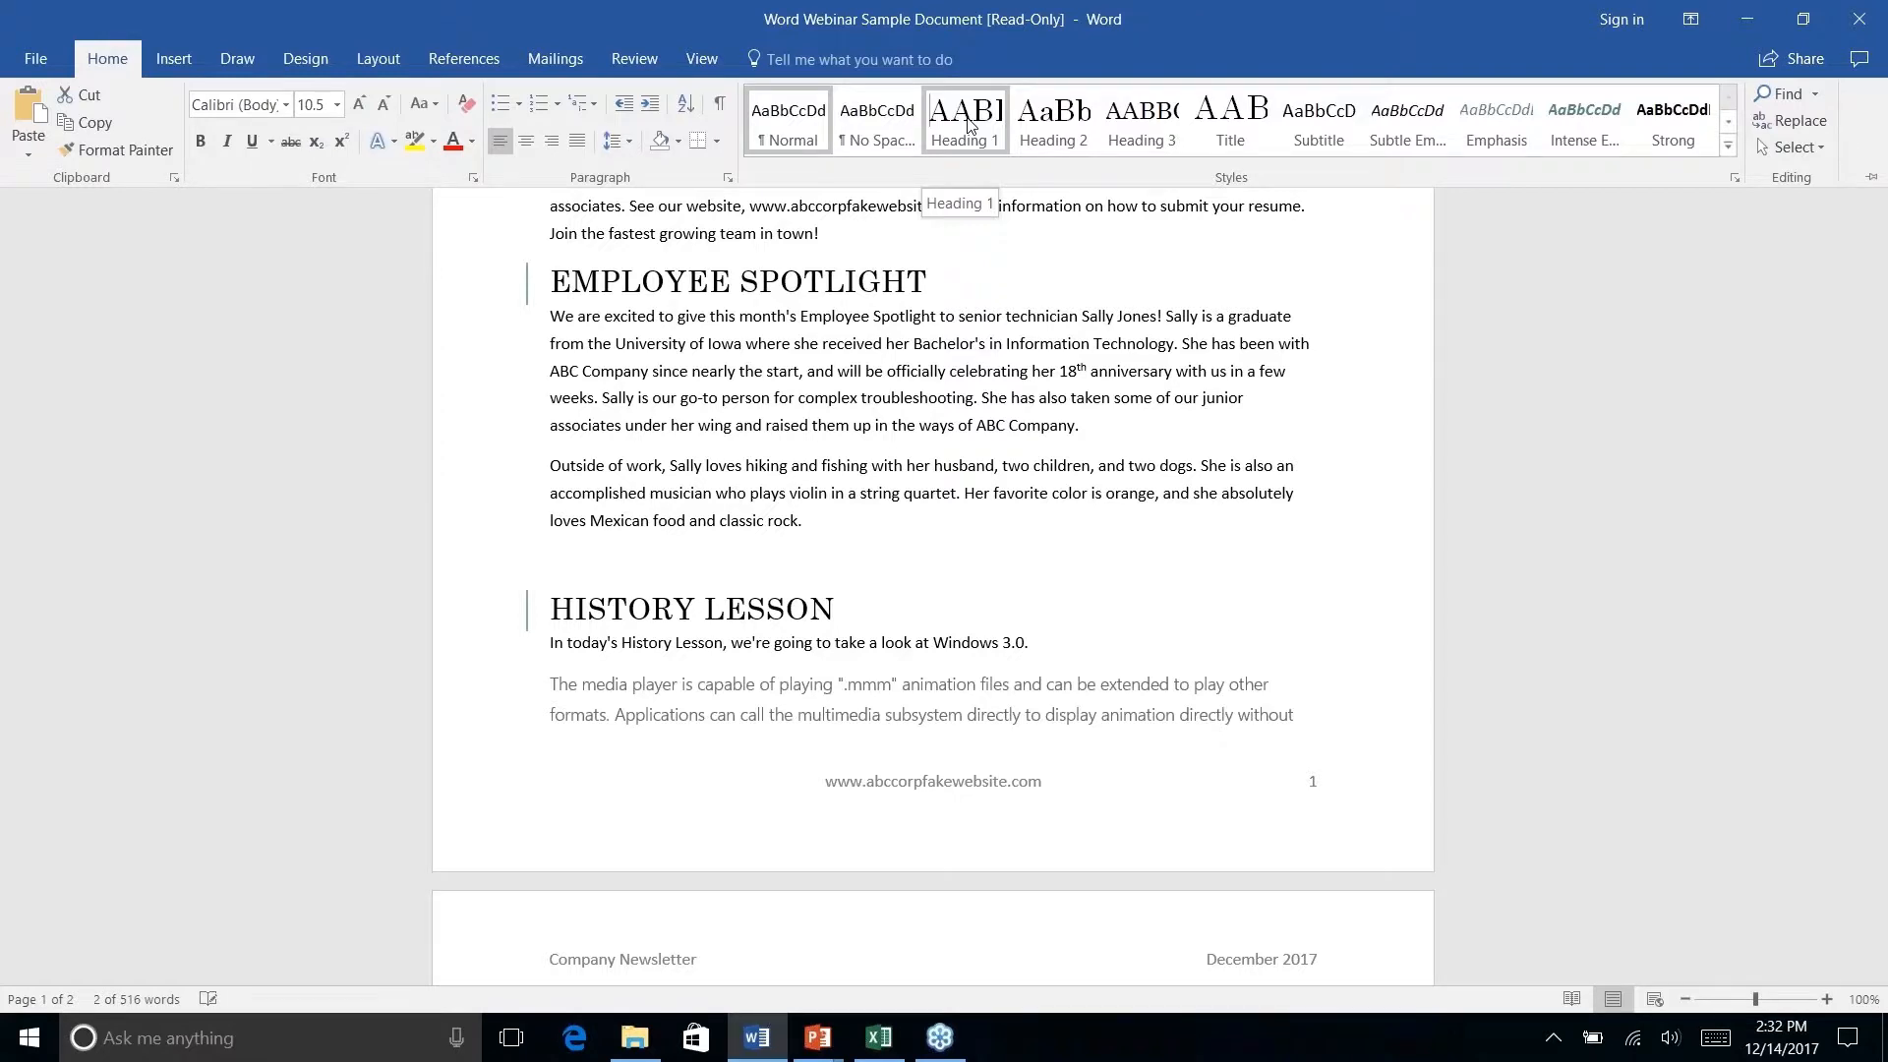
# Delete the References section with its citations on page 2 and remove a blank line above "How Are We Doing?".
pyautogui.scroll(-7, 934, 492)
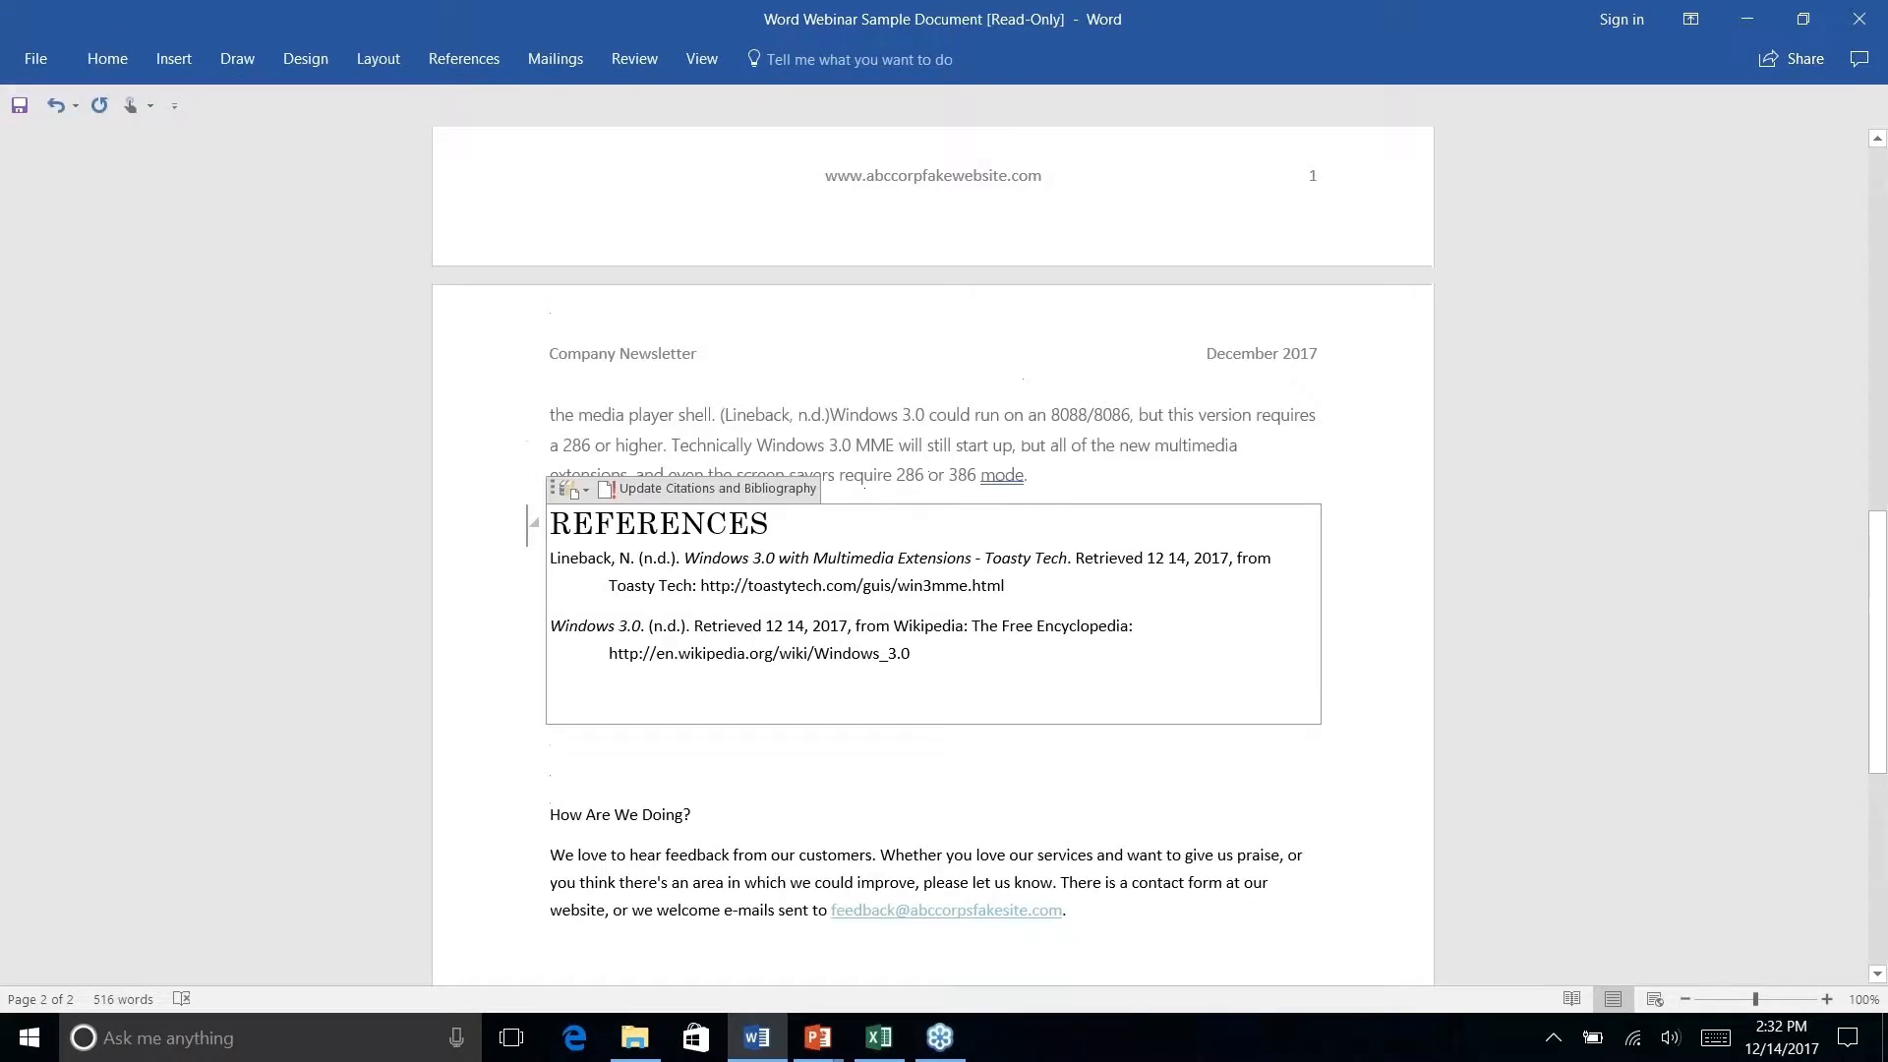
pyautogui.scroll(1, 680, 522)
pyautogui.click(90, 51)
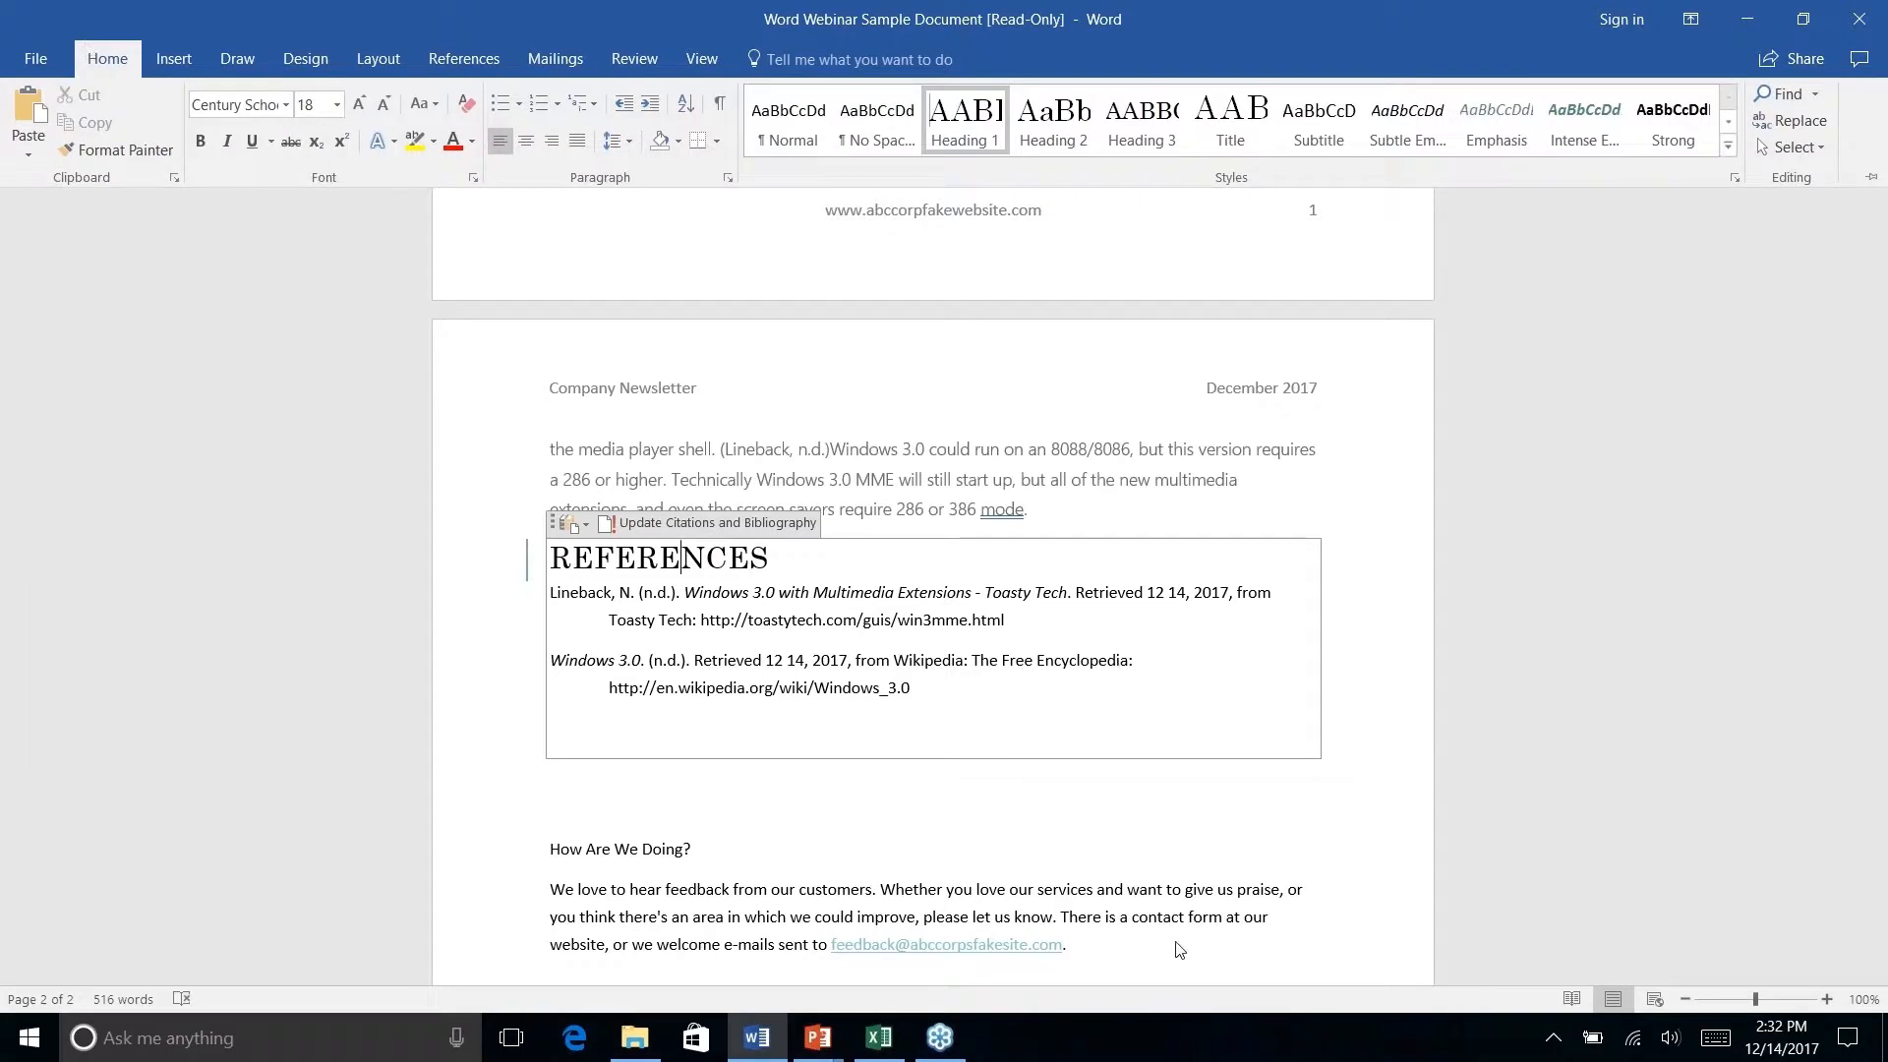
pyautogui.rightClick(949, 671)
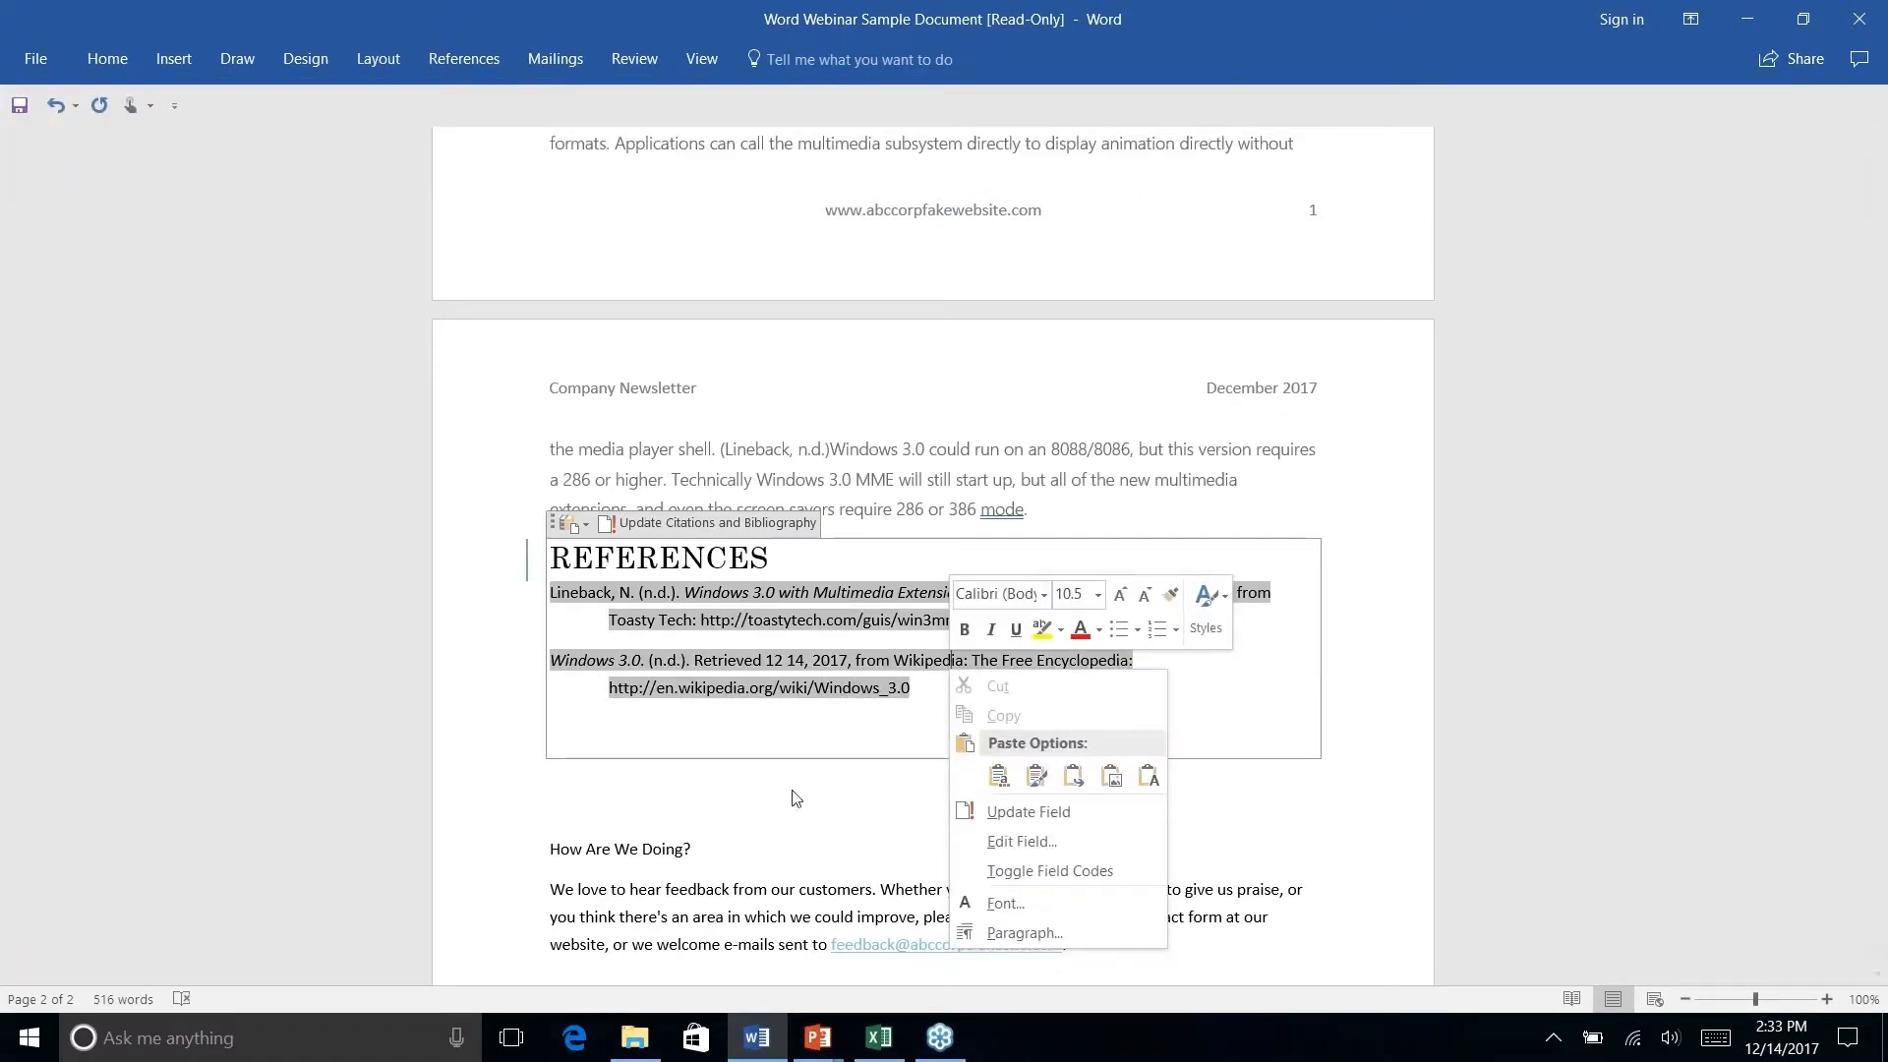
pyautogui.press('Escape')
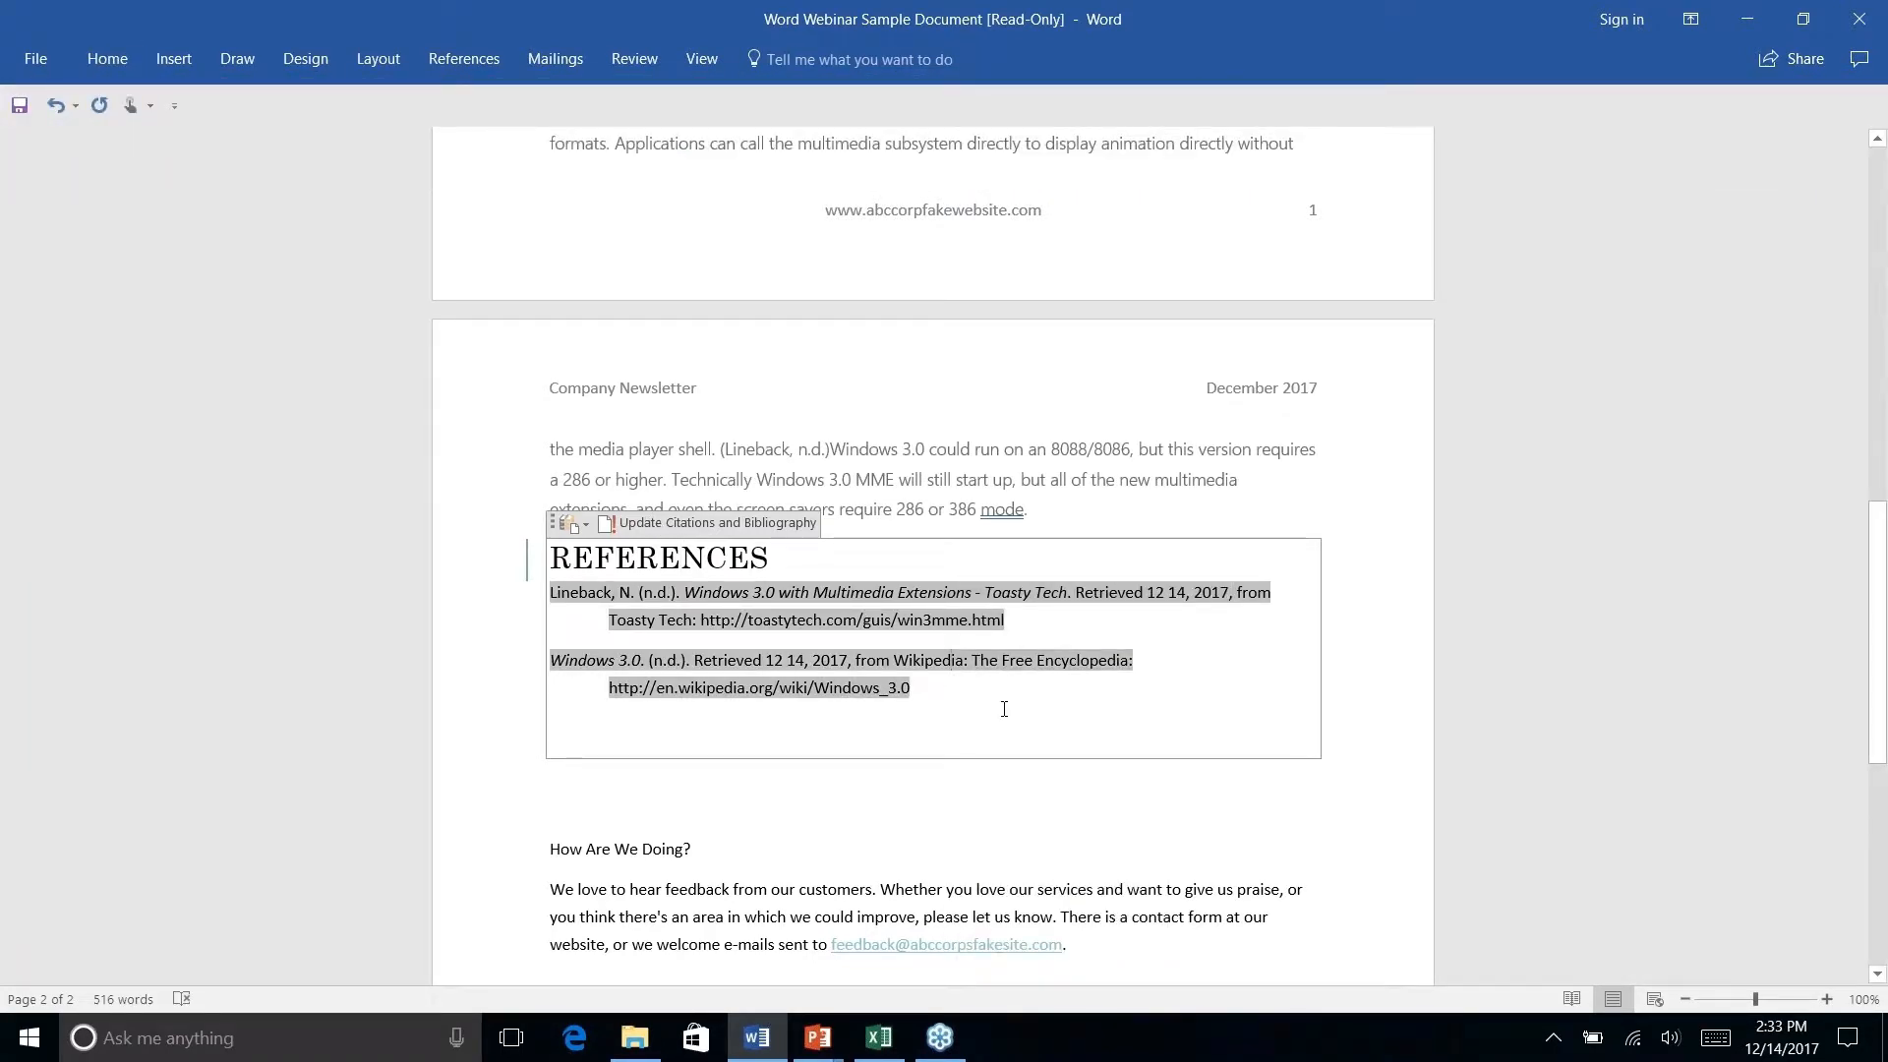
pyautogui.press('Delete')
pyautogui.rightClick(1124, 769)
pyautogui.press('Escape')
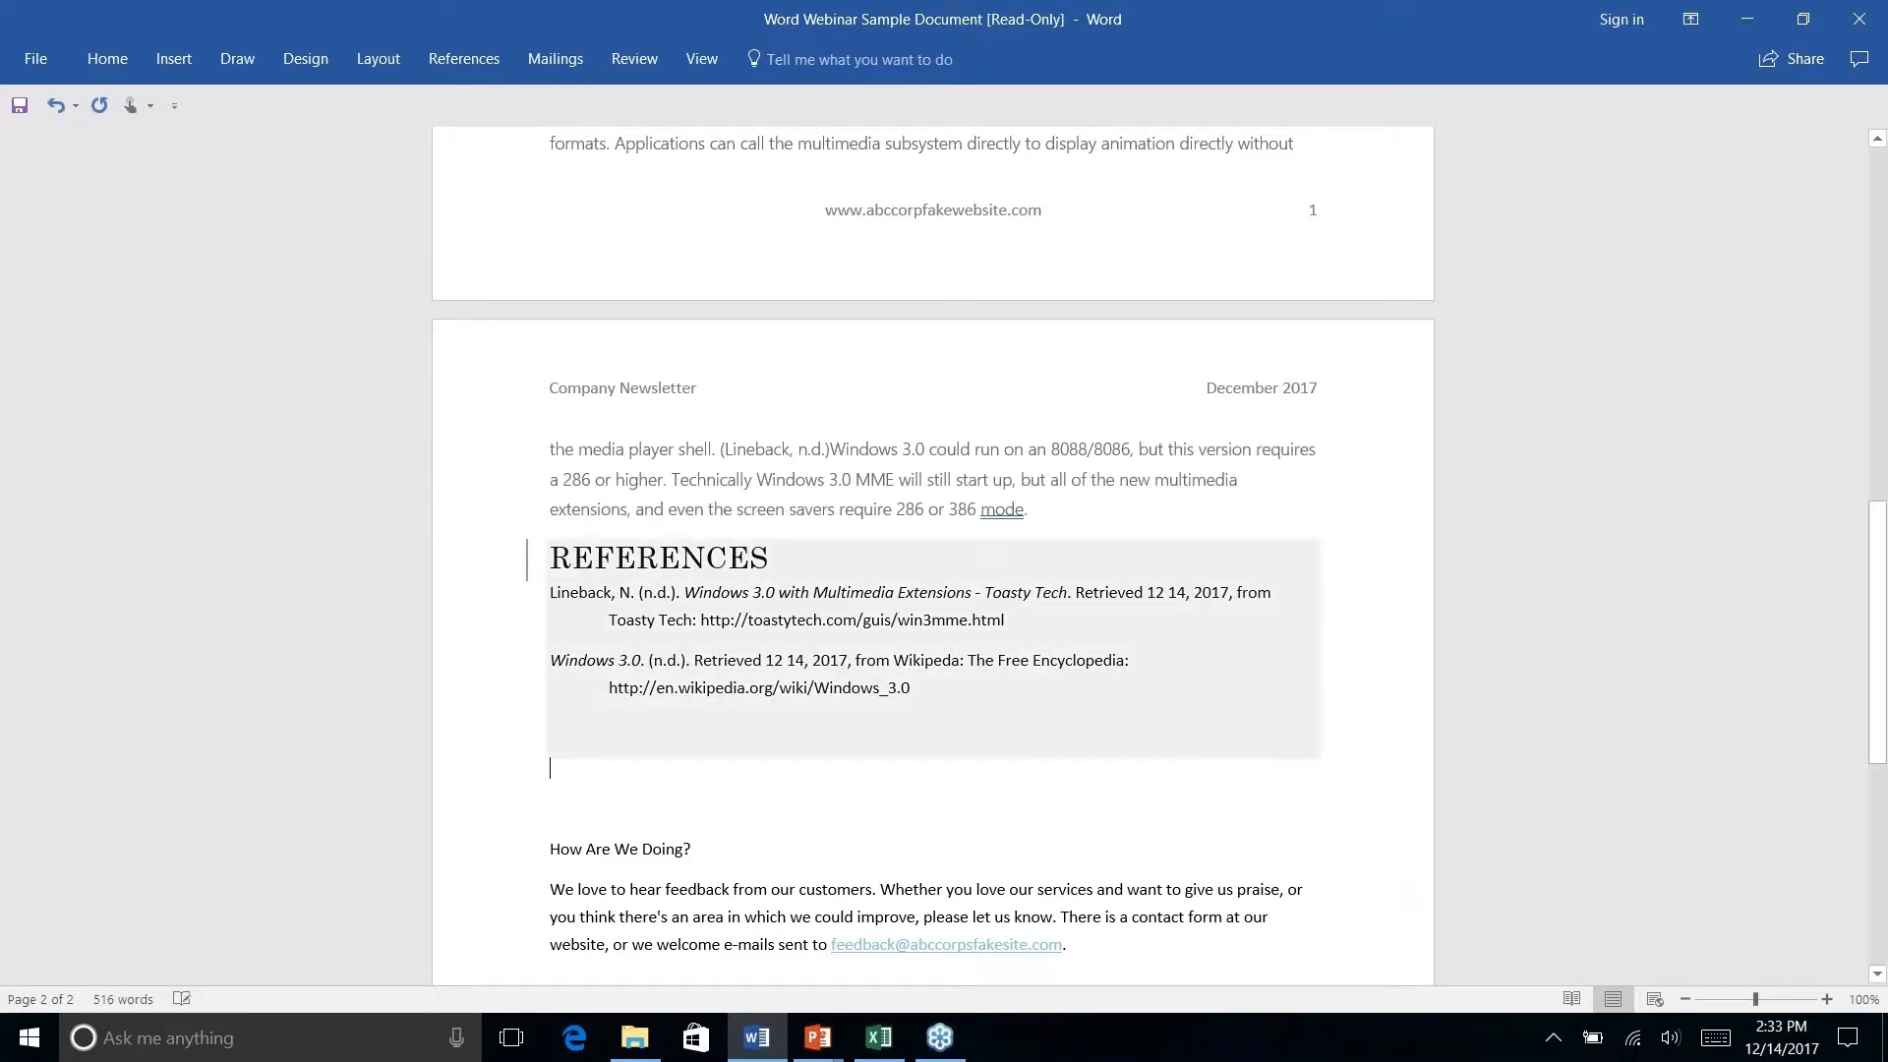
pyautogui.press('Delete')
pyautogui.moveTo(967, 695)
pyautogui.mouseDown()
pyautogui.moveTo(186, 357)
pyautogui.moveTo(744, 671)
pyautogui.mouseUp()
pyautogui.press('Delete')
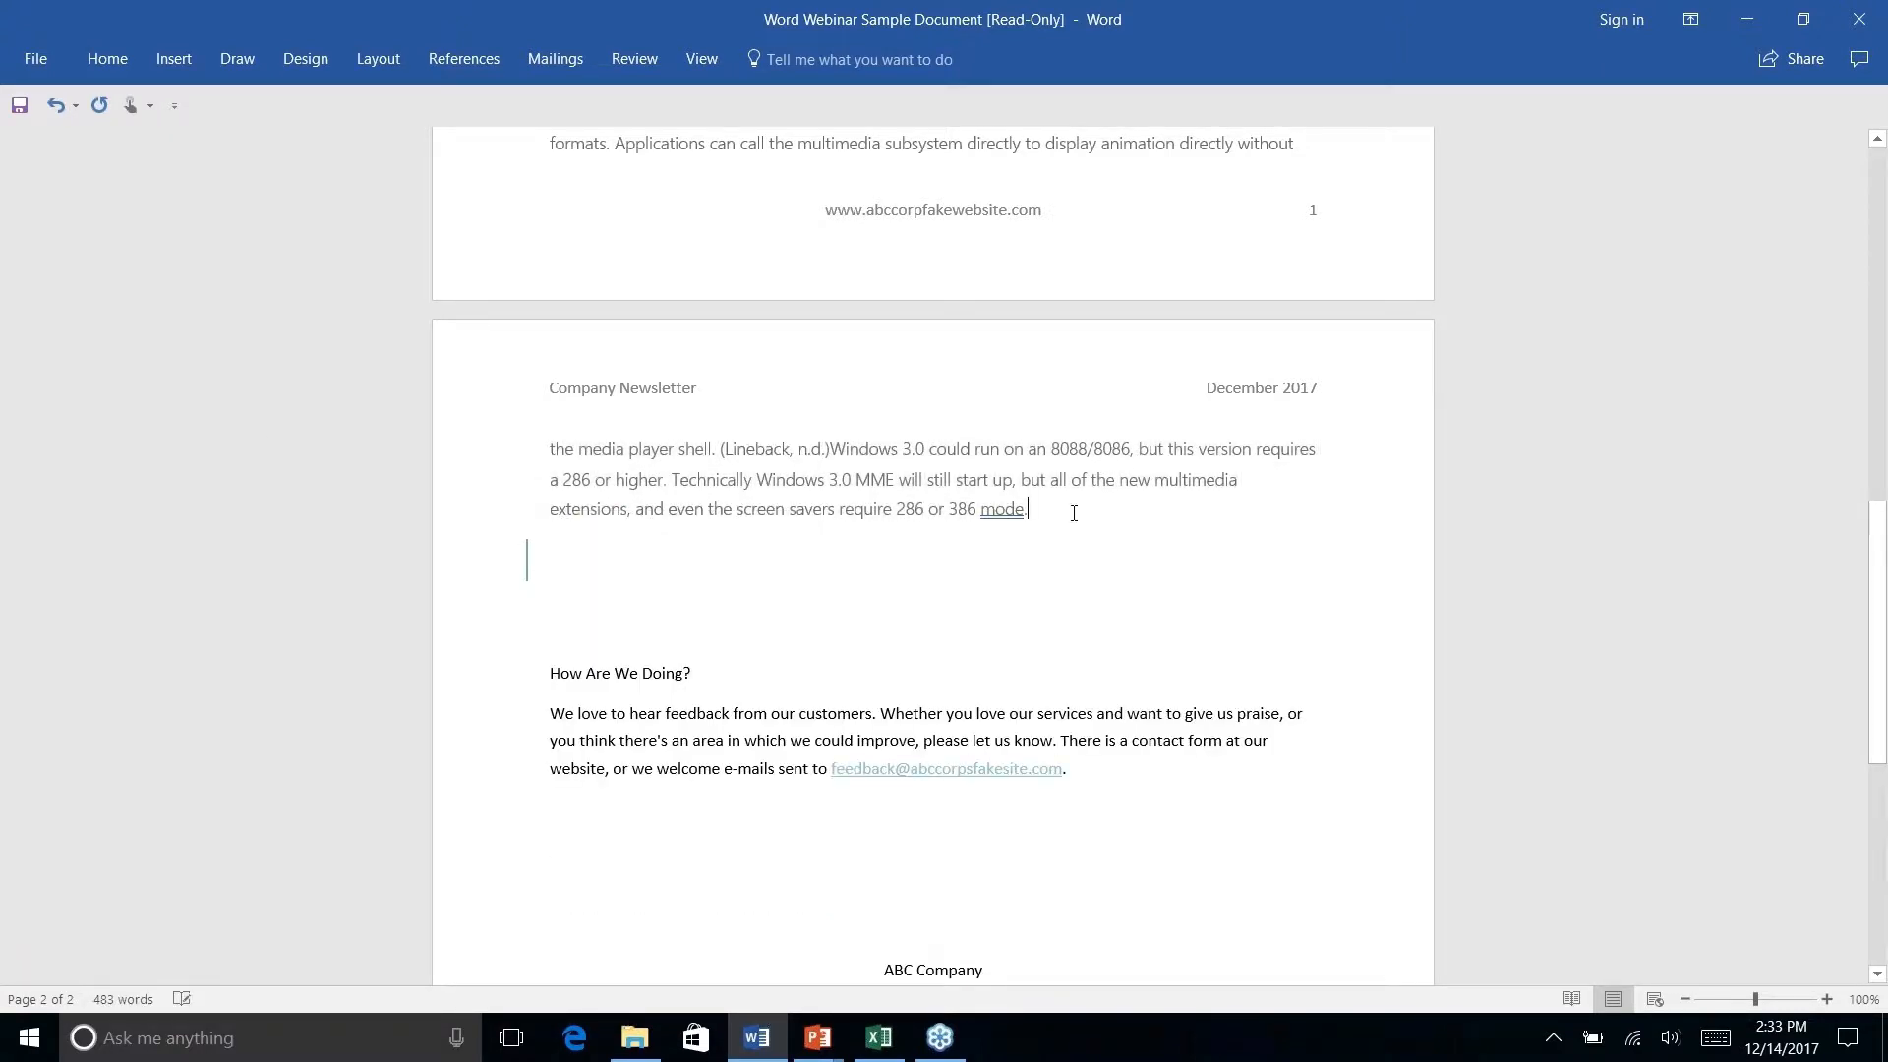
pyautogui.press('Delete')
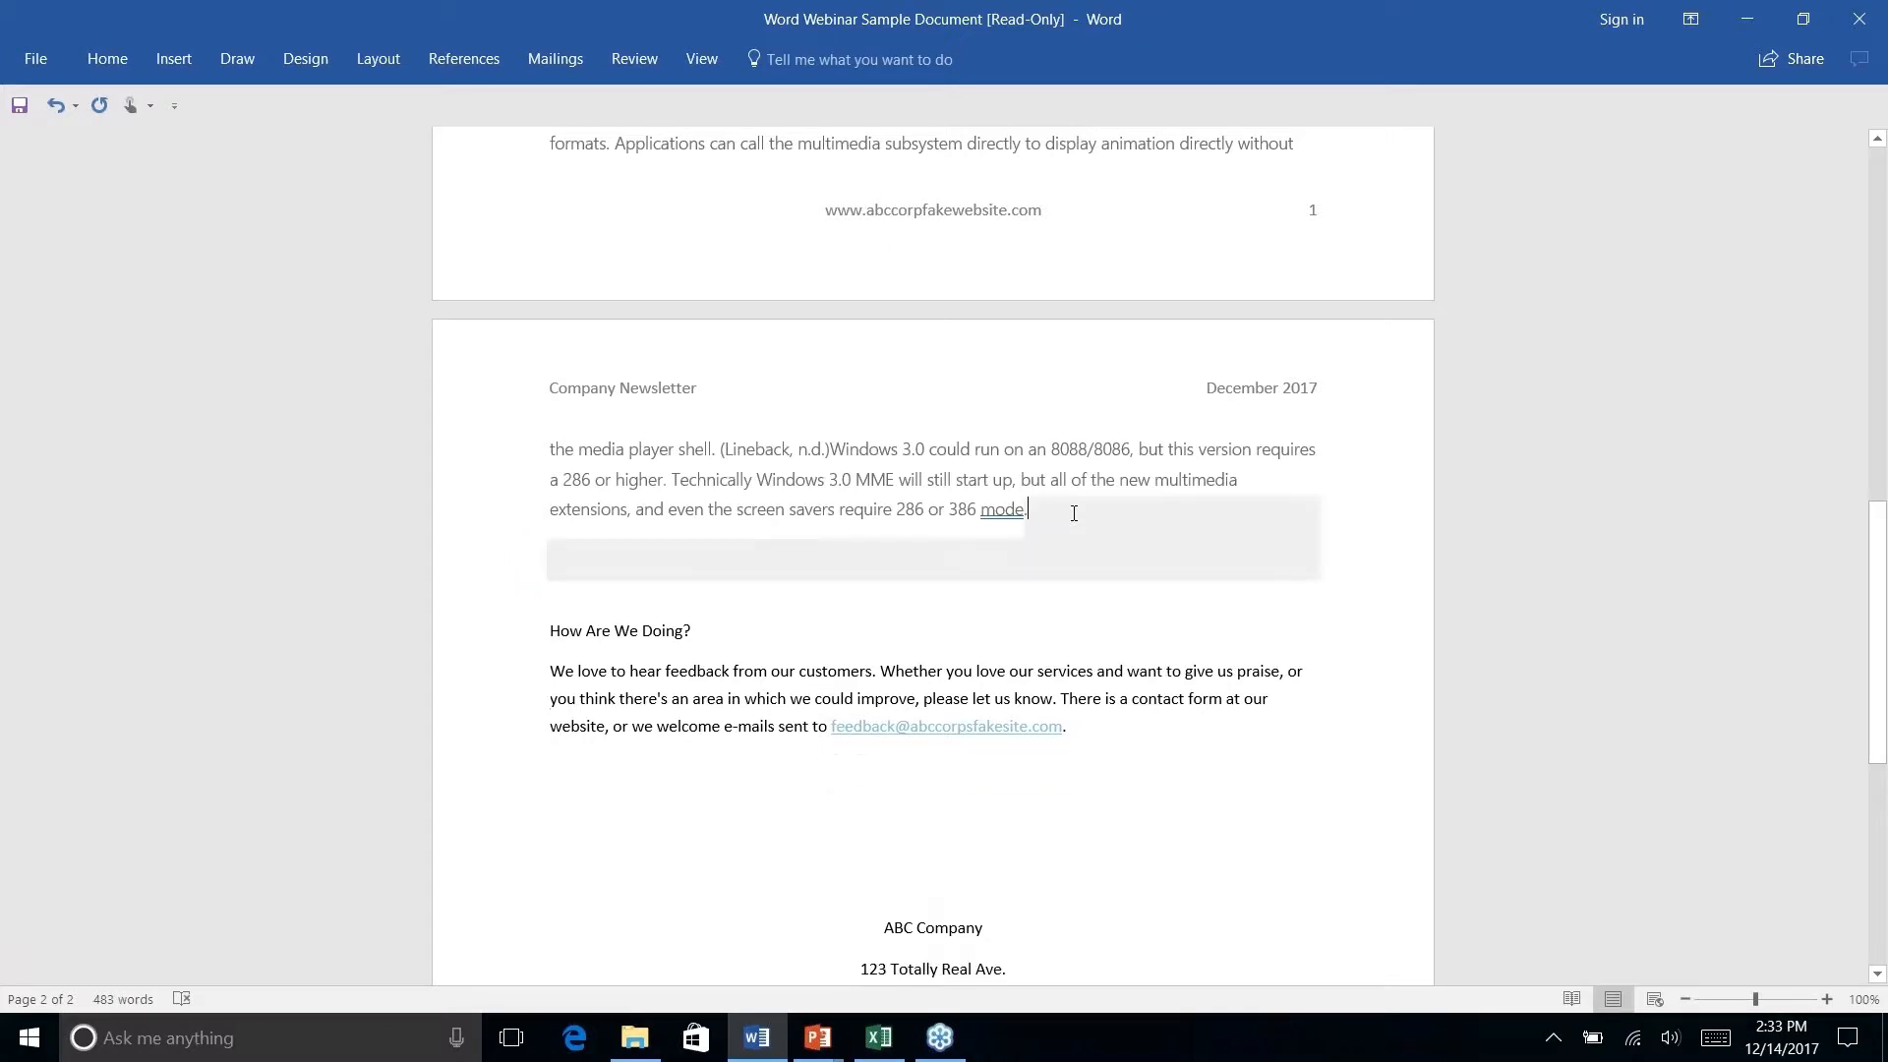
# Apply the Heading 1 style to the "How Are We Doing?" line on the second page.
pyautogui.press('Down')
pyautogui.press('Down')
pyautogui.press('Down')
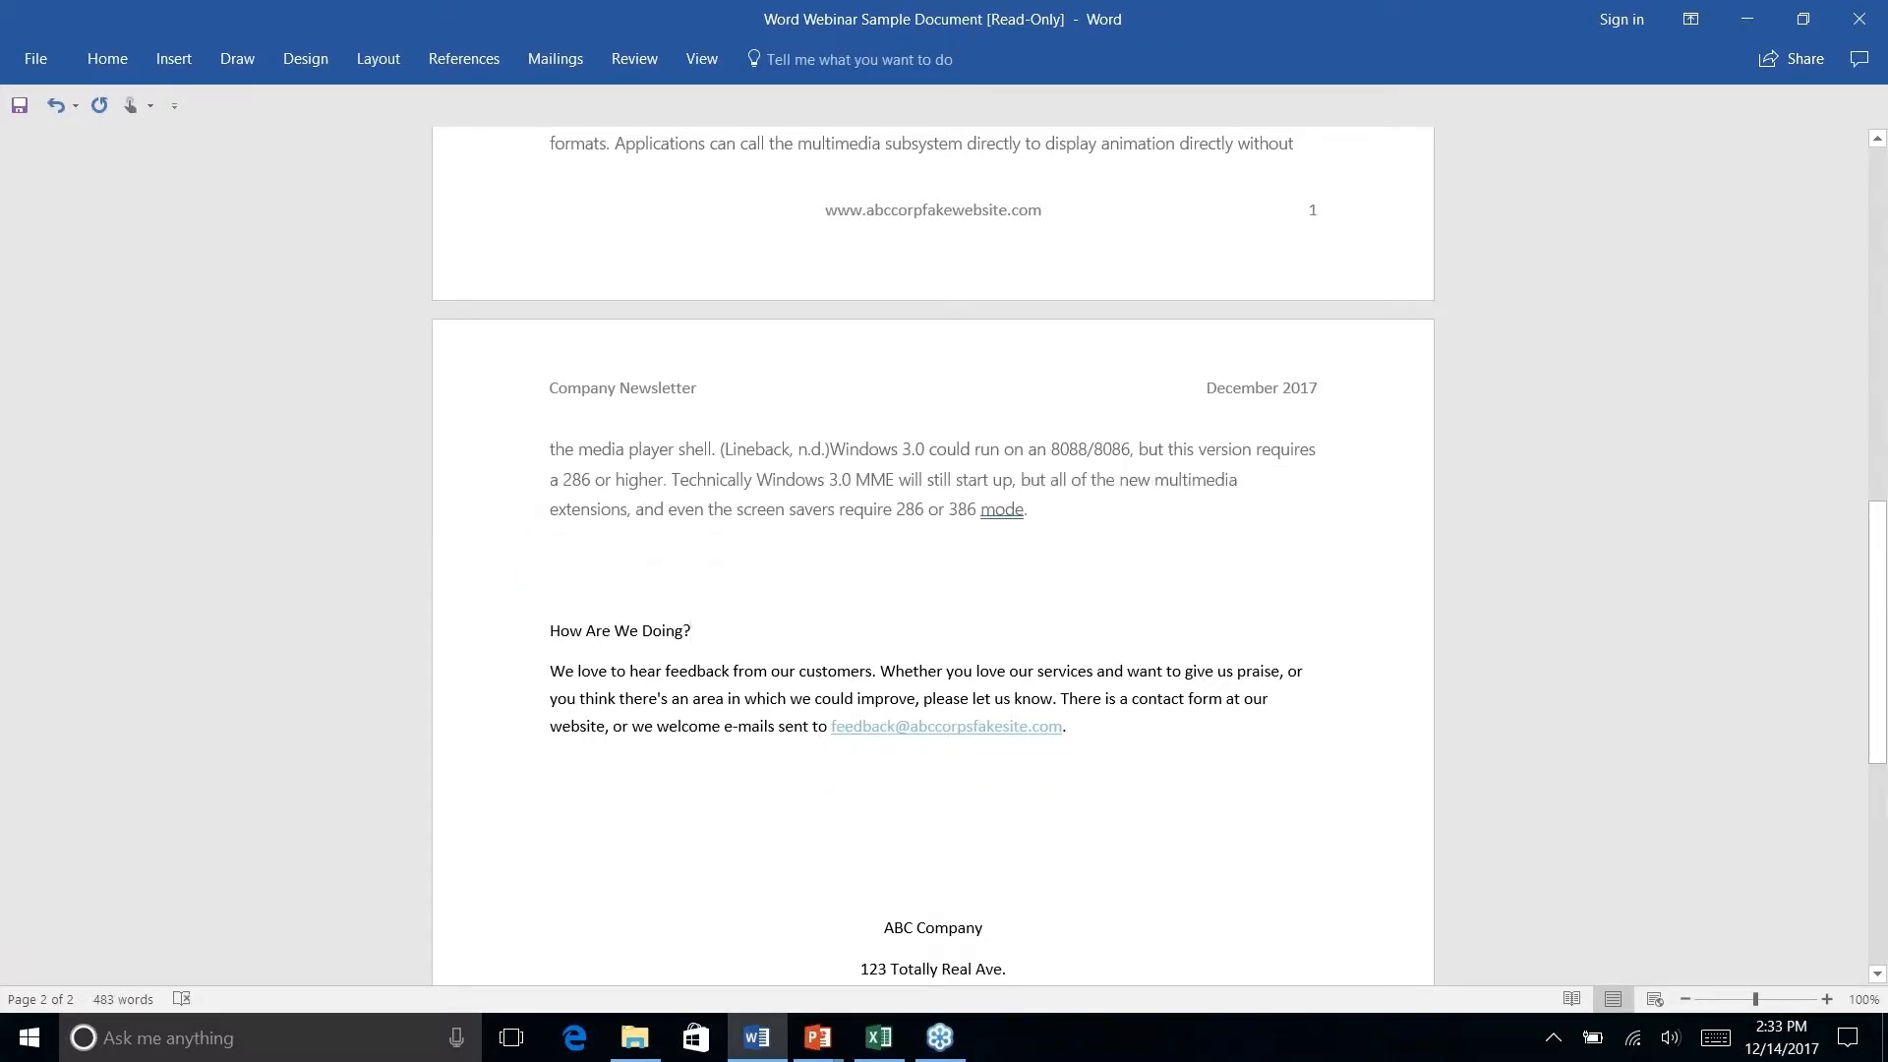
pyautogui.click(553, 551)
pyautogui.rightClick(787, 602)
pyautogui.scroll(3, 666, 535)
pyautogui.click(666, 534)
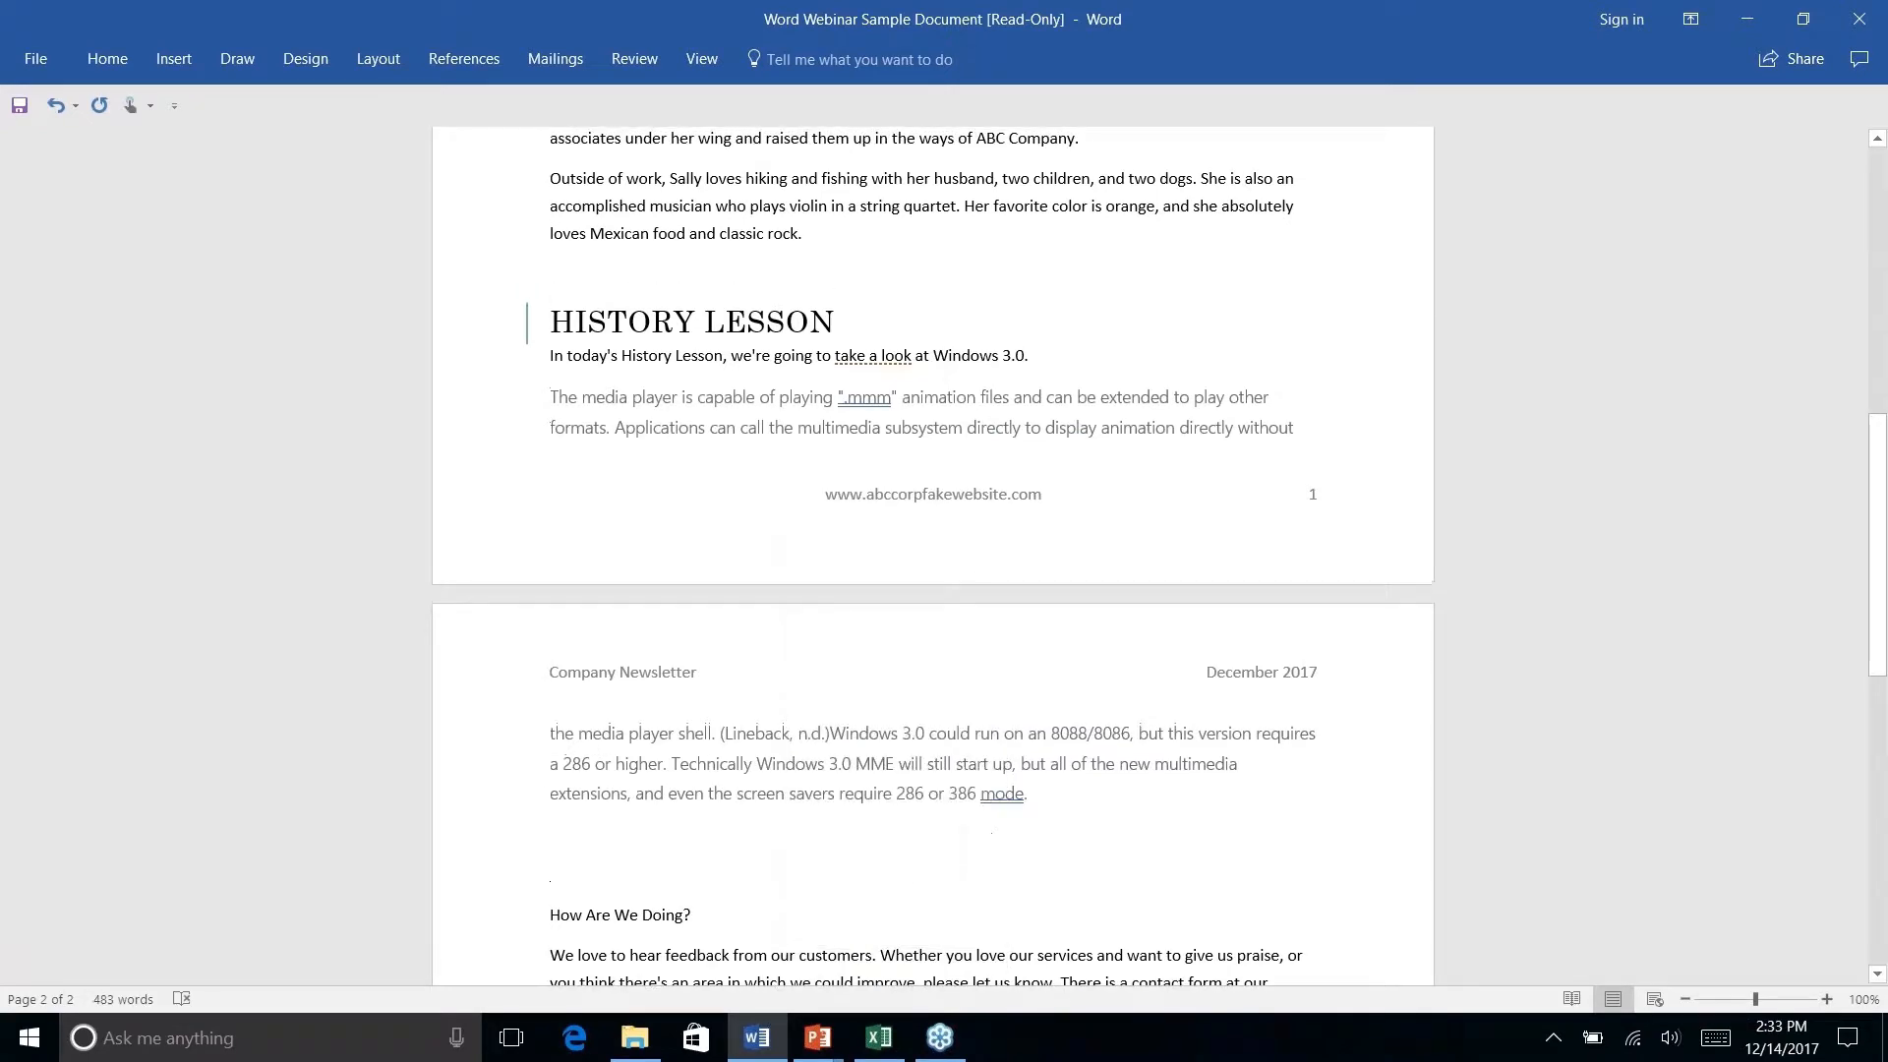
pyautogui.scroll(3, 683, 462)
pyautogui.scroll(-13, 684, 462)
pyautogui.scroll(5, 683, 462)
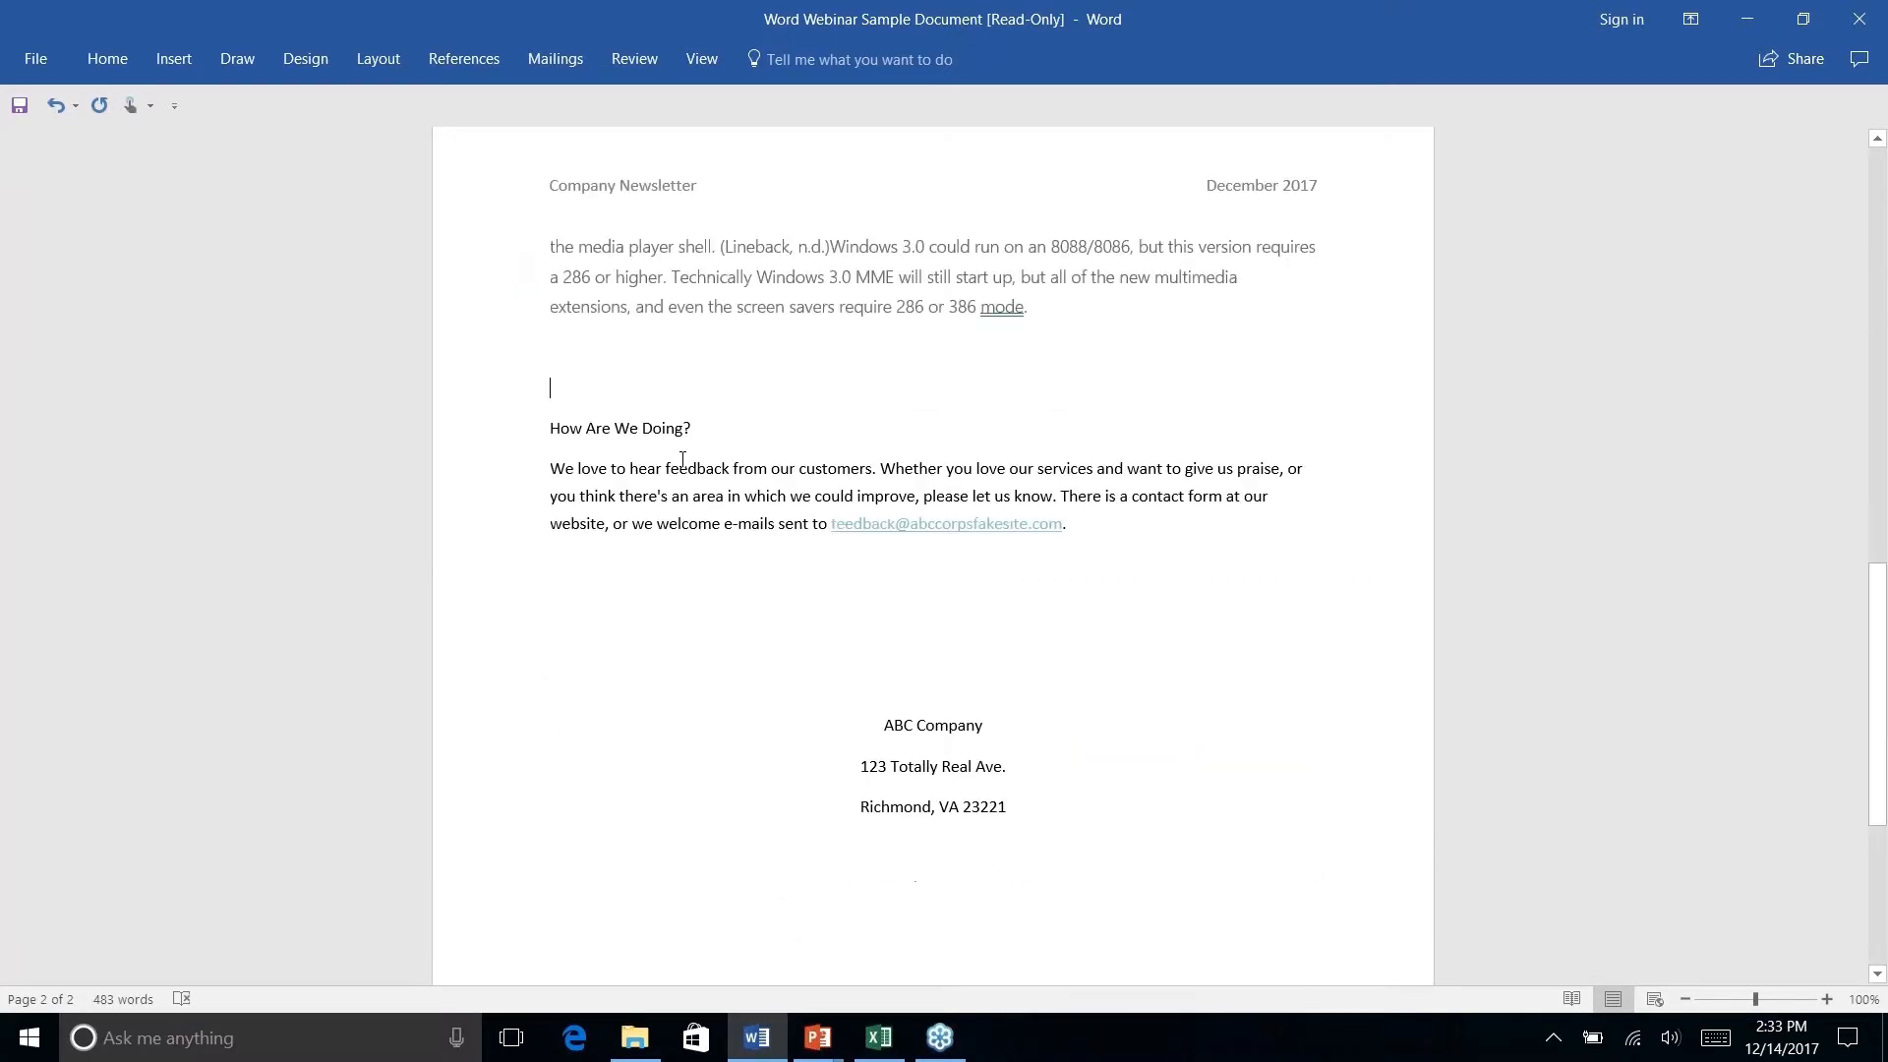
pyautogui.rightClick(683, 462)
pyautogui.tripleClick(634, 466)
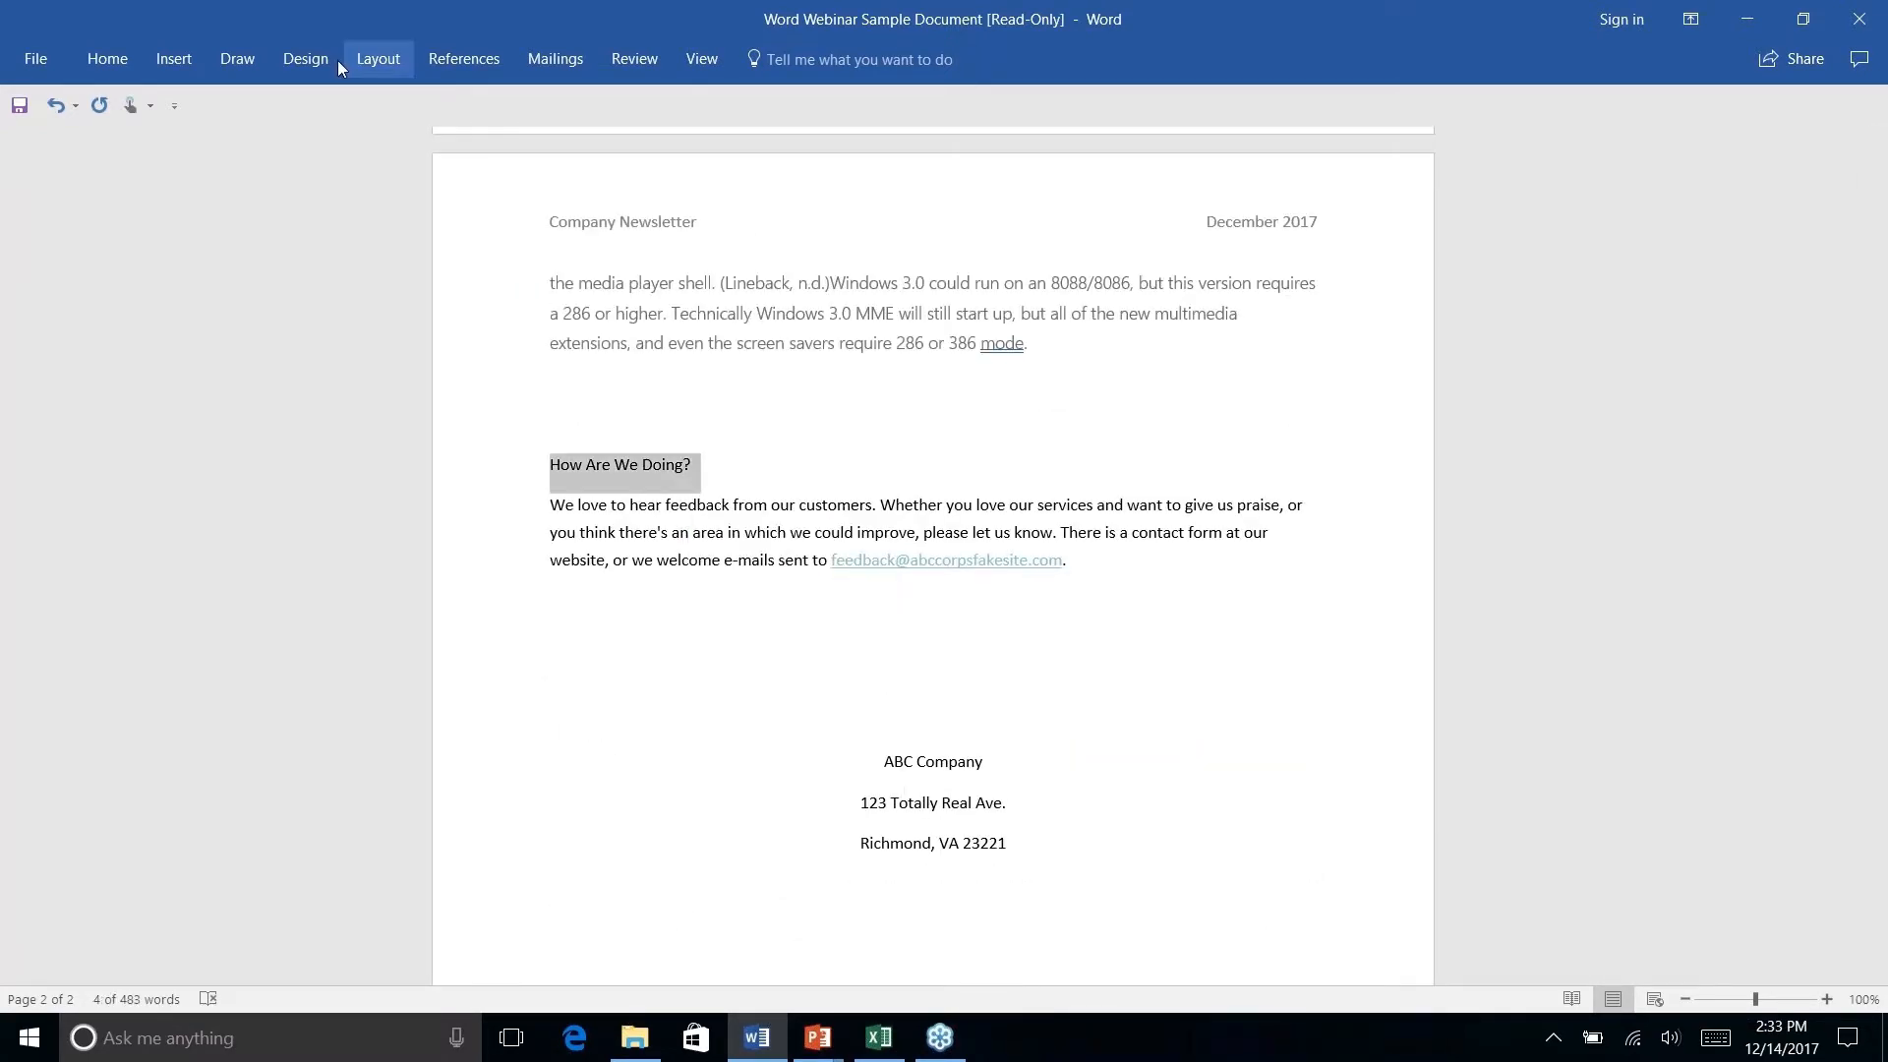
pyautogui.click(108, 61)
pyautogui.click(977, 124)
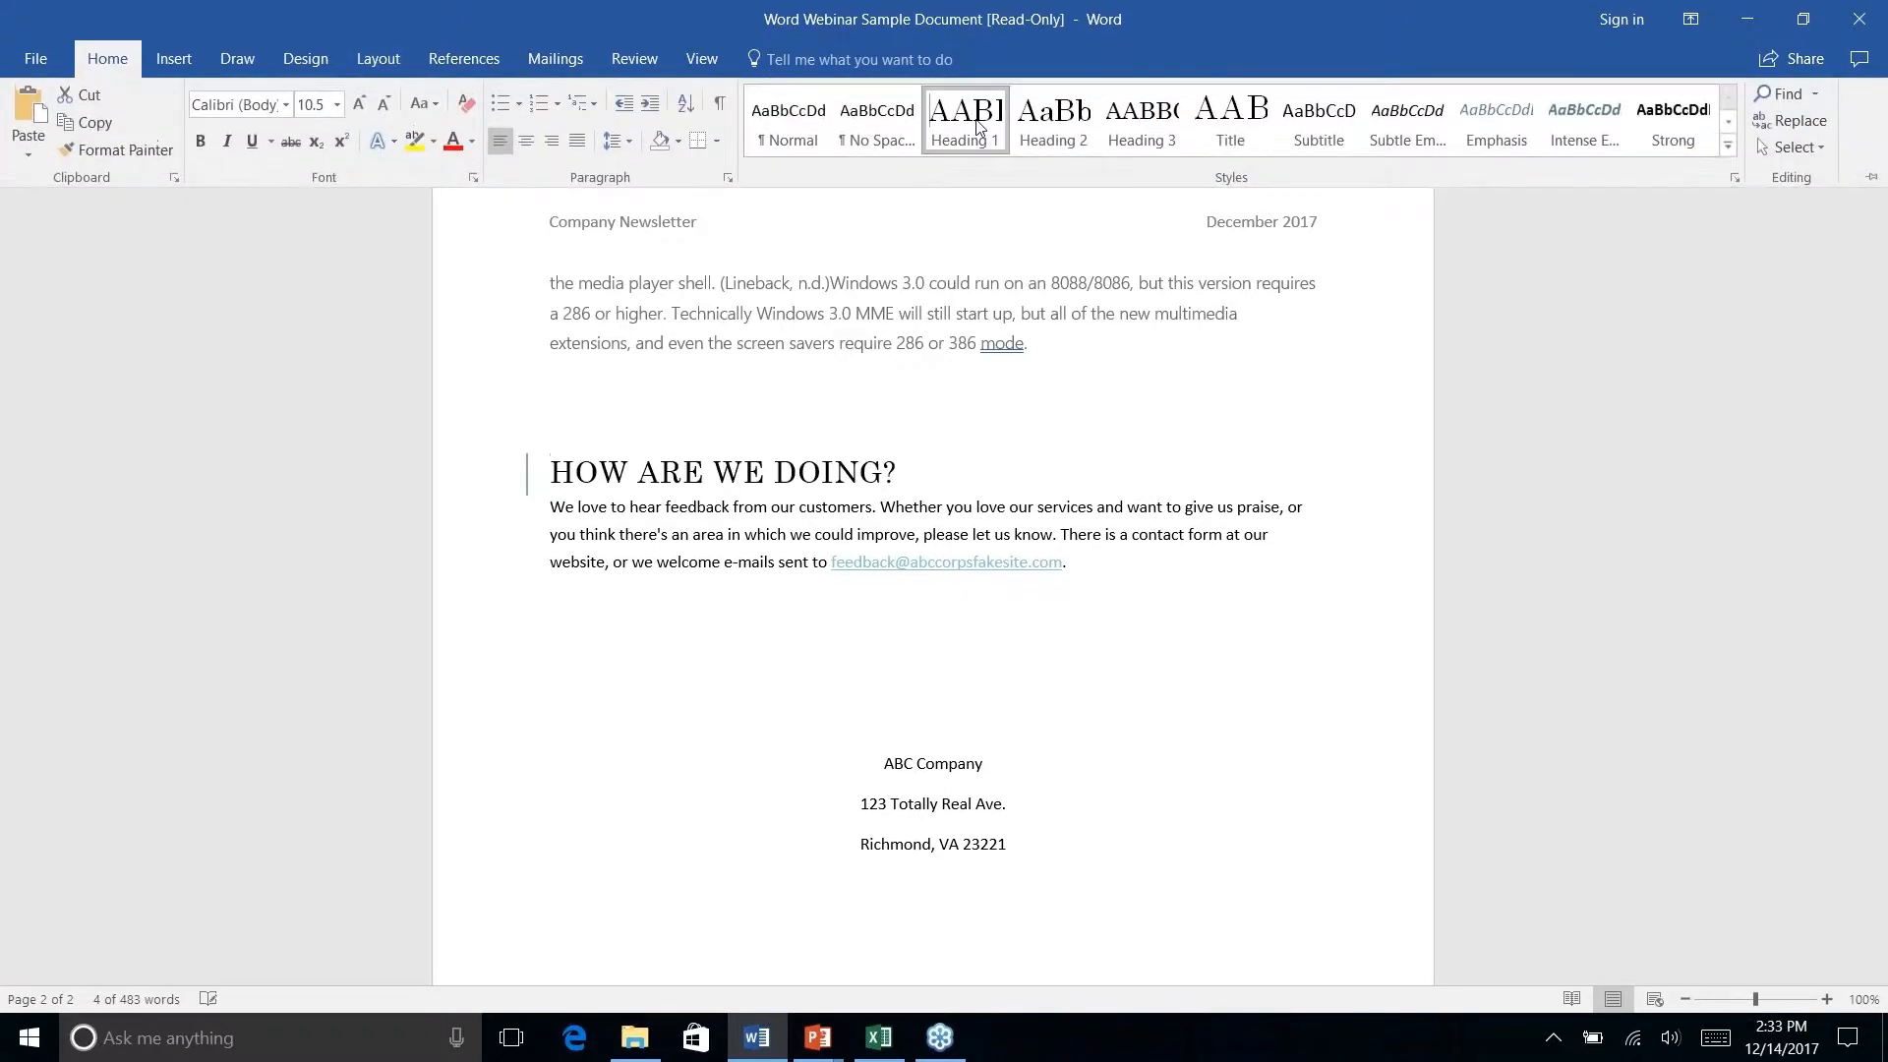
# Switch back to the Word newsletter and add a blank line between its title and the Introduction heading.
pyautogui.scroll(-5, 933, 589)
pyautogui.scroll(15, 933, 590)
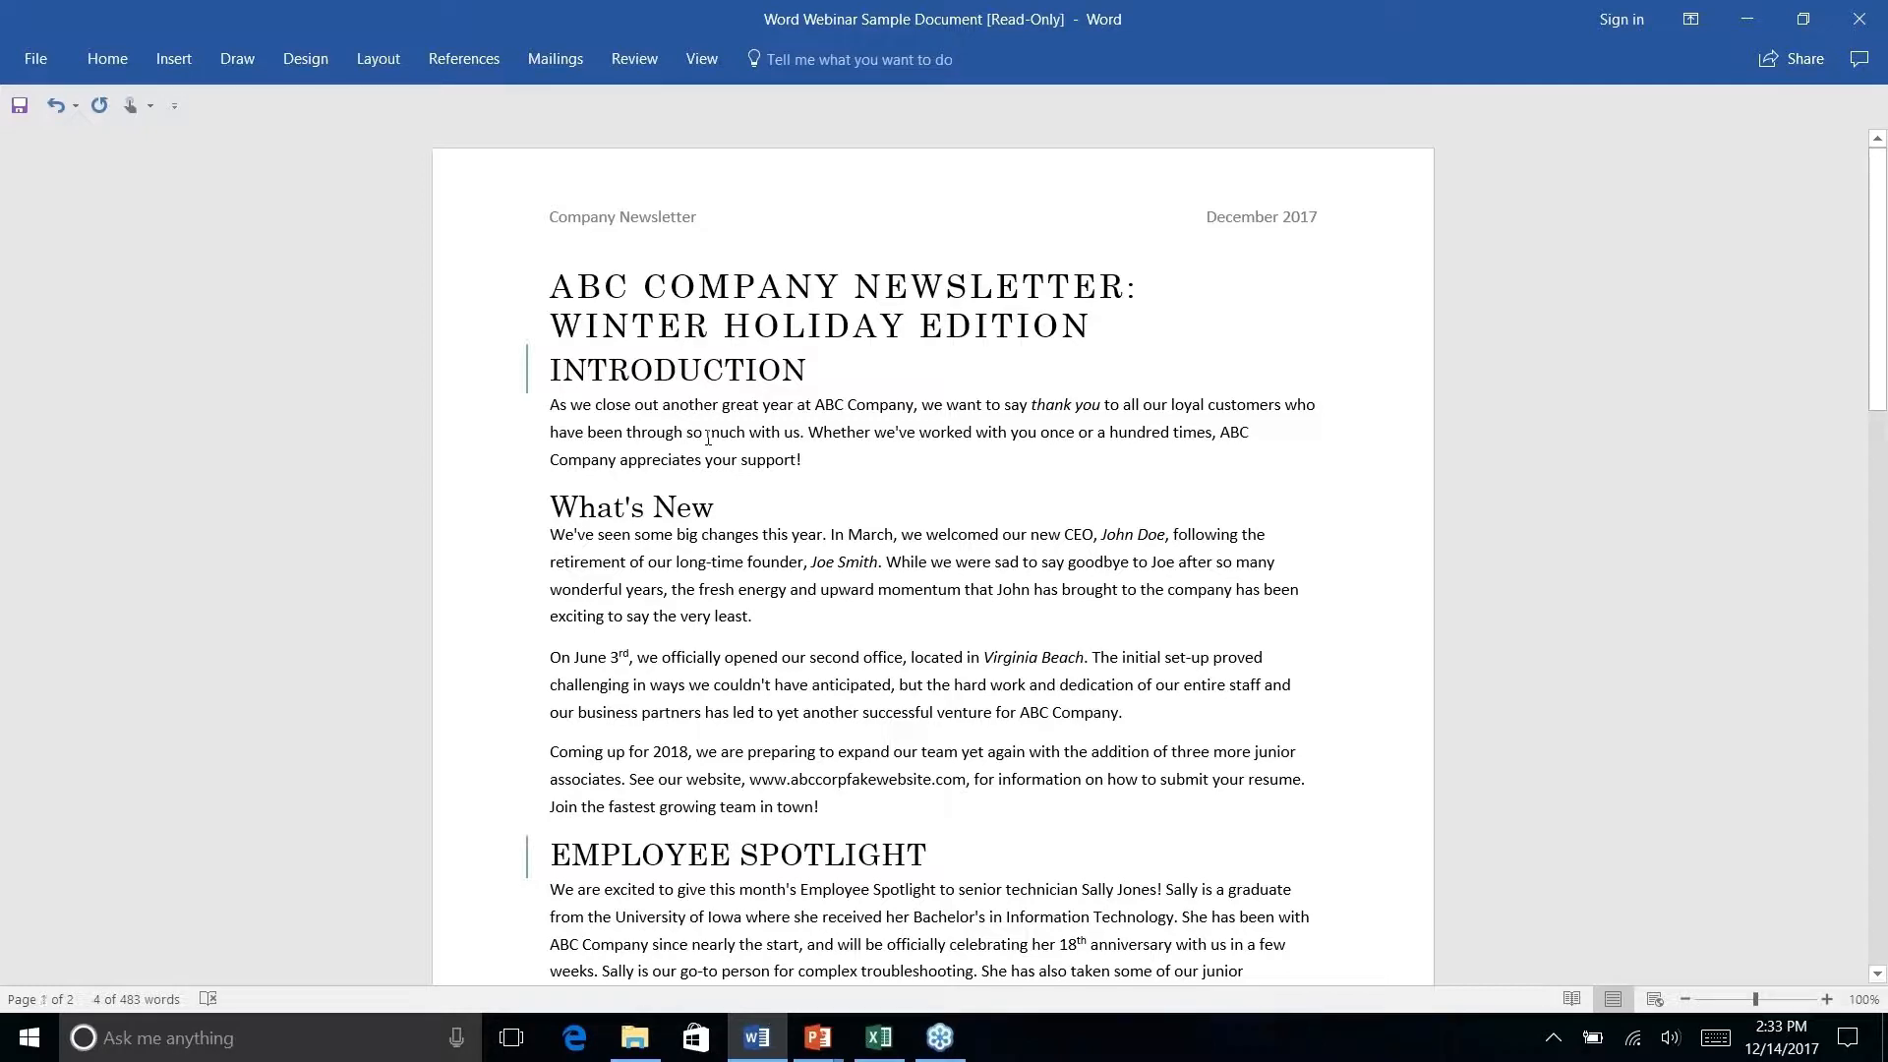
pyautogui.click(707, 437)
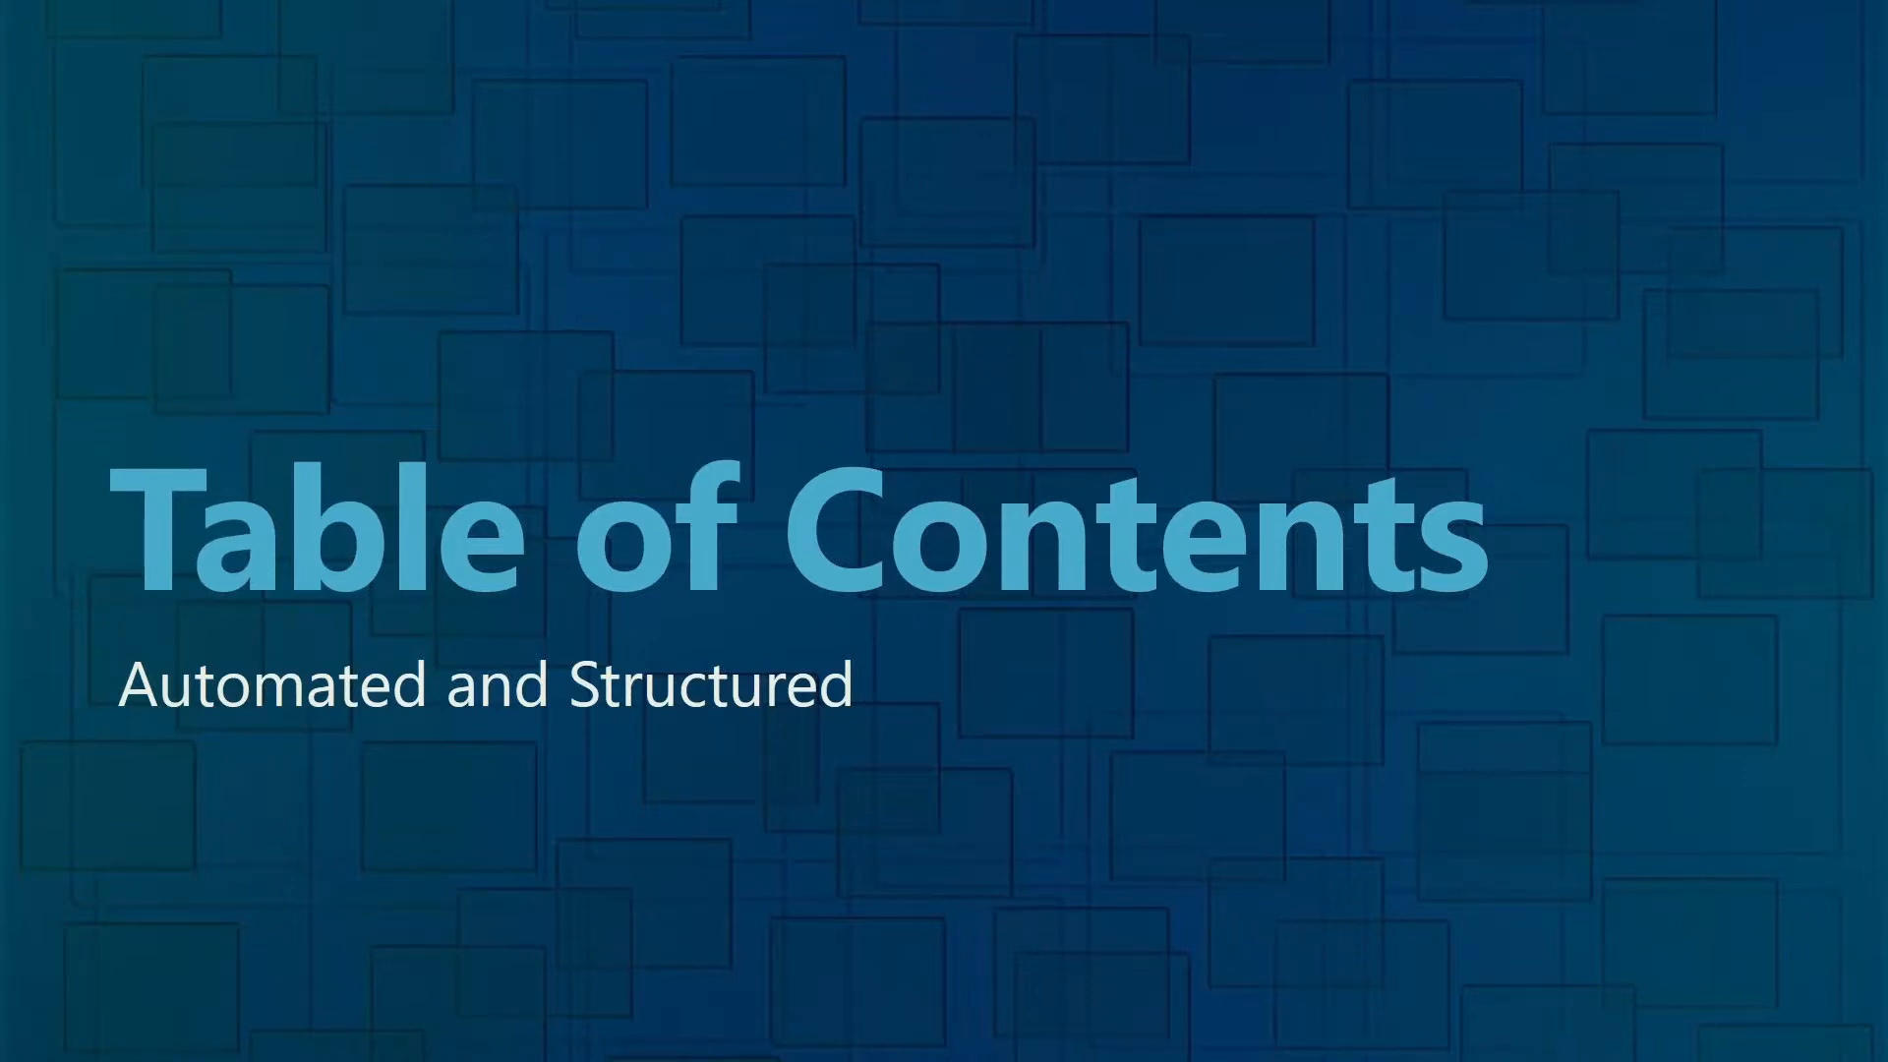
pyautogui.hotkey('alt', 'Tab')
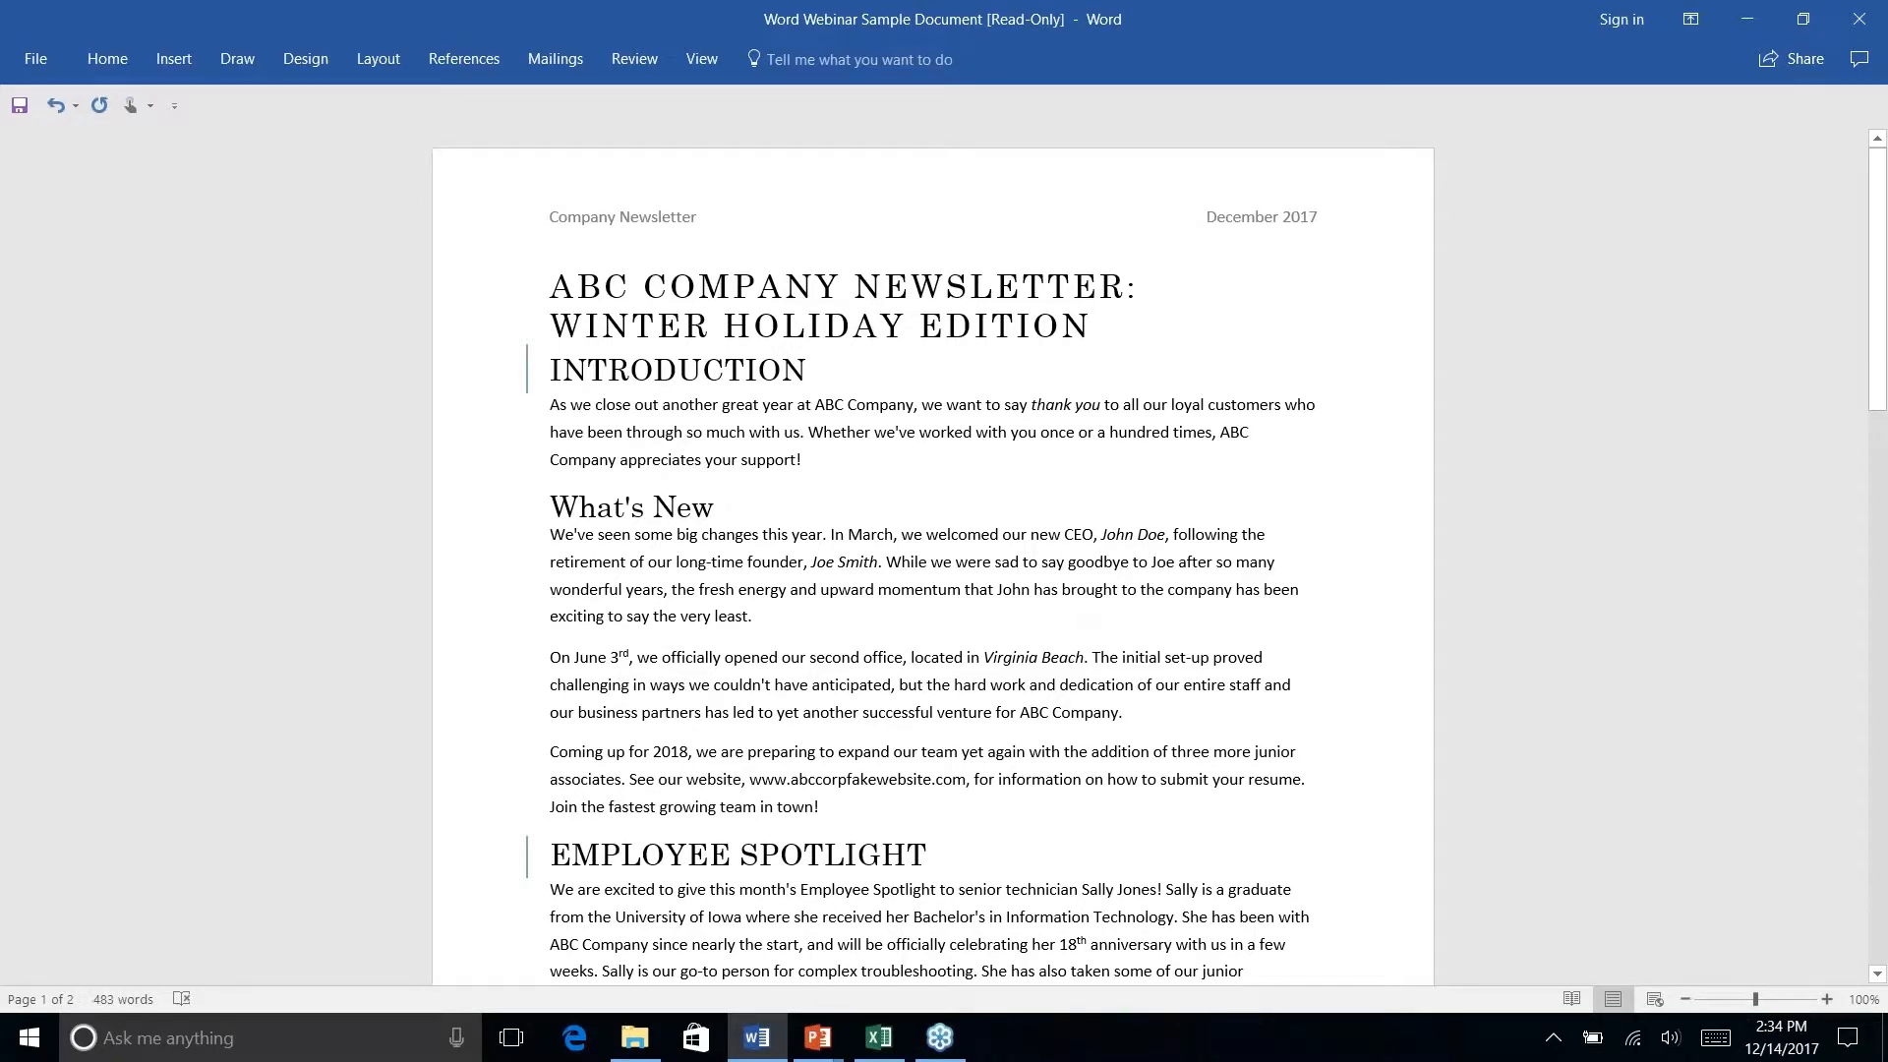
pyautogui.press('Return')
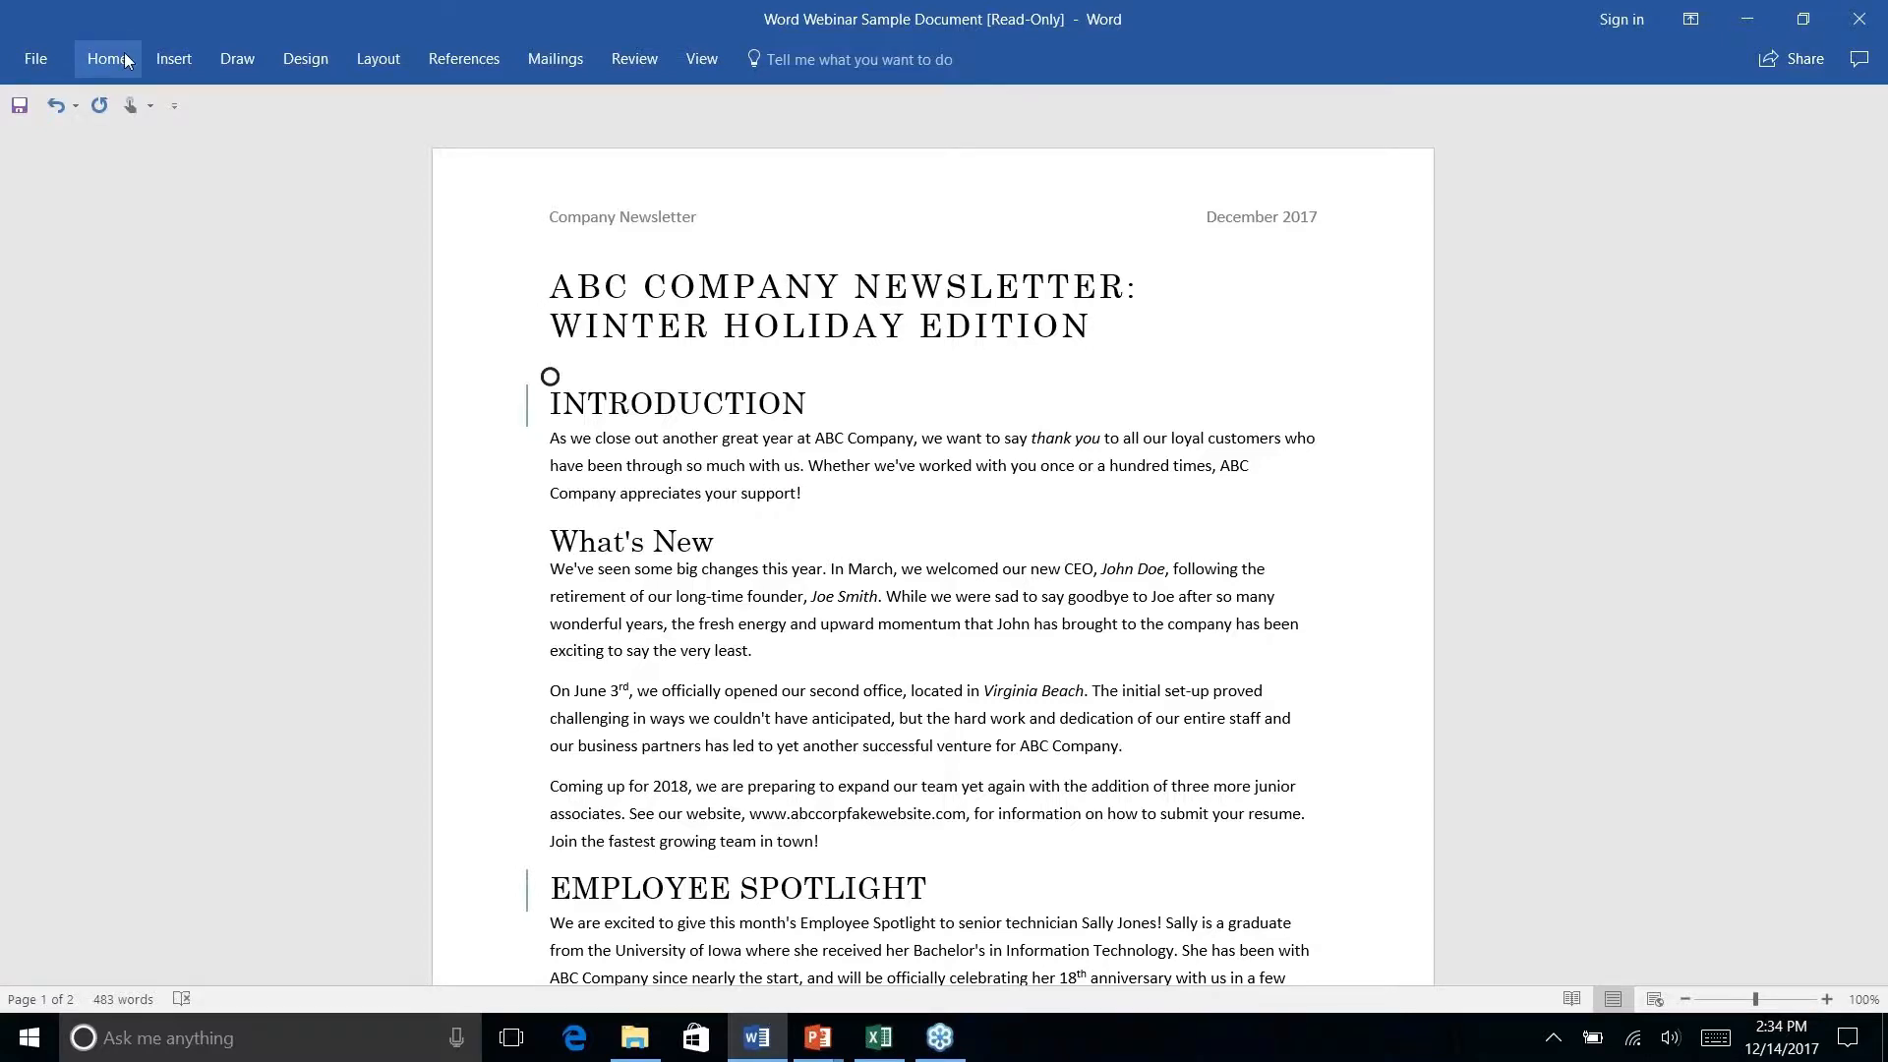
# Insert the Automatic Table 1 table of contents on the blank line above the Introduction heading.
pyautogui.click(464, 58)
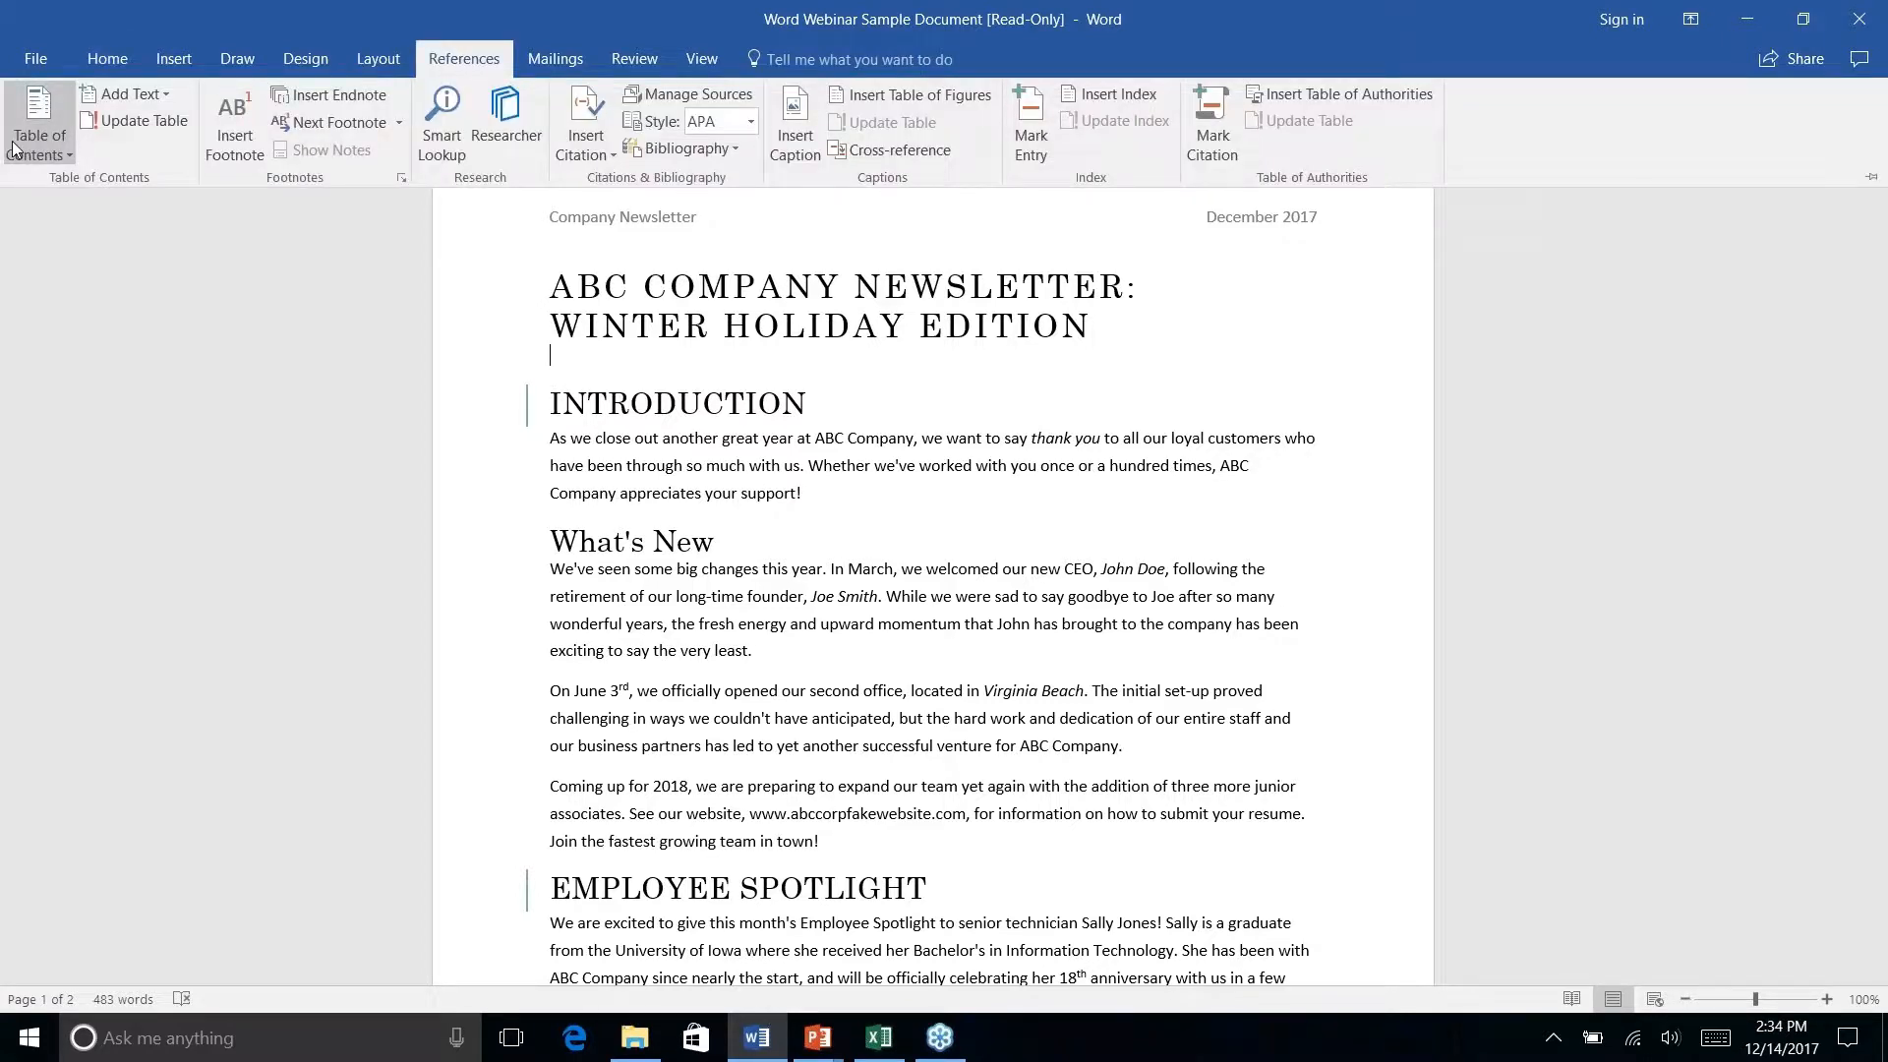
pyautogui.click(61, 150)
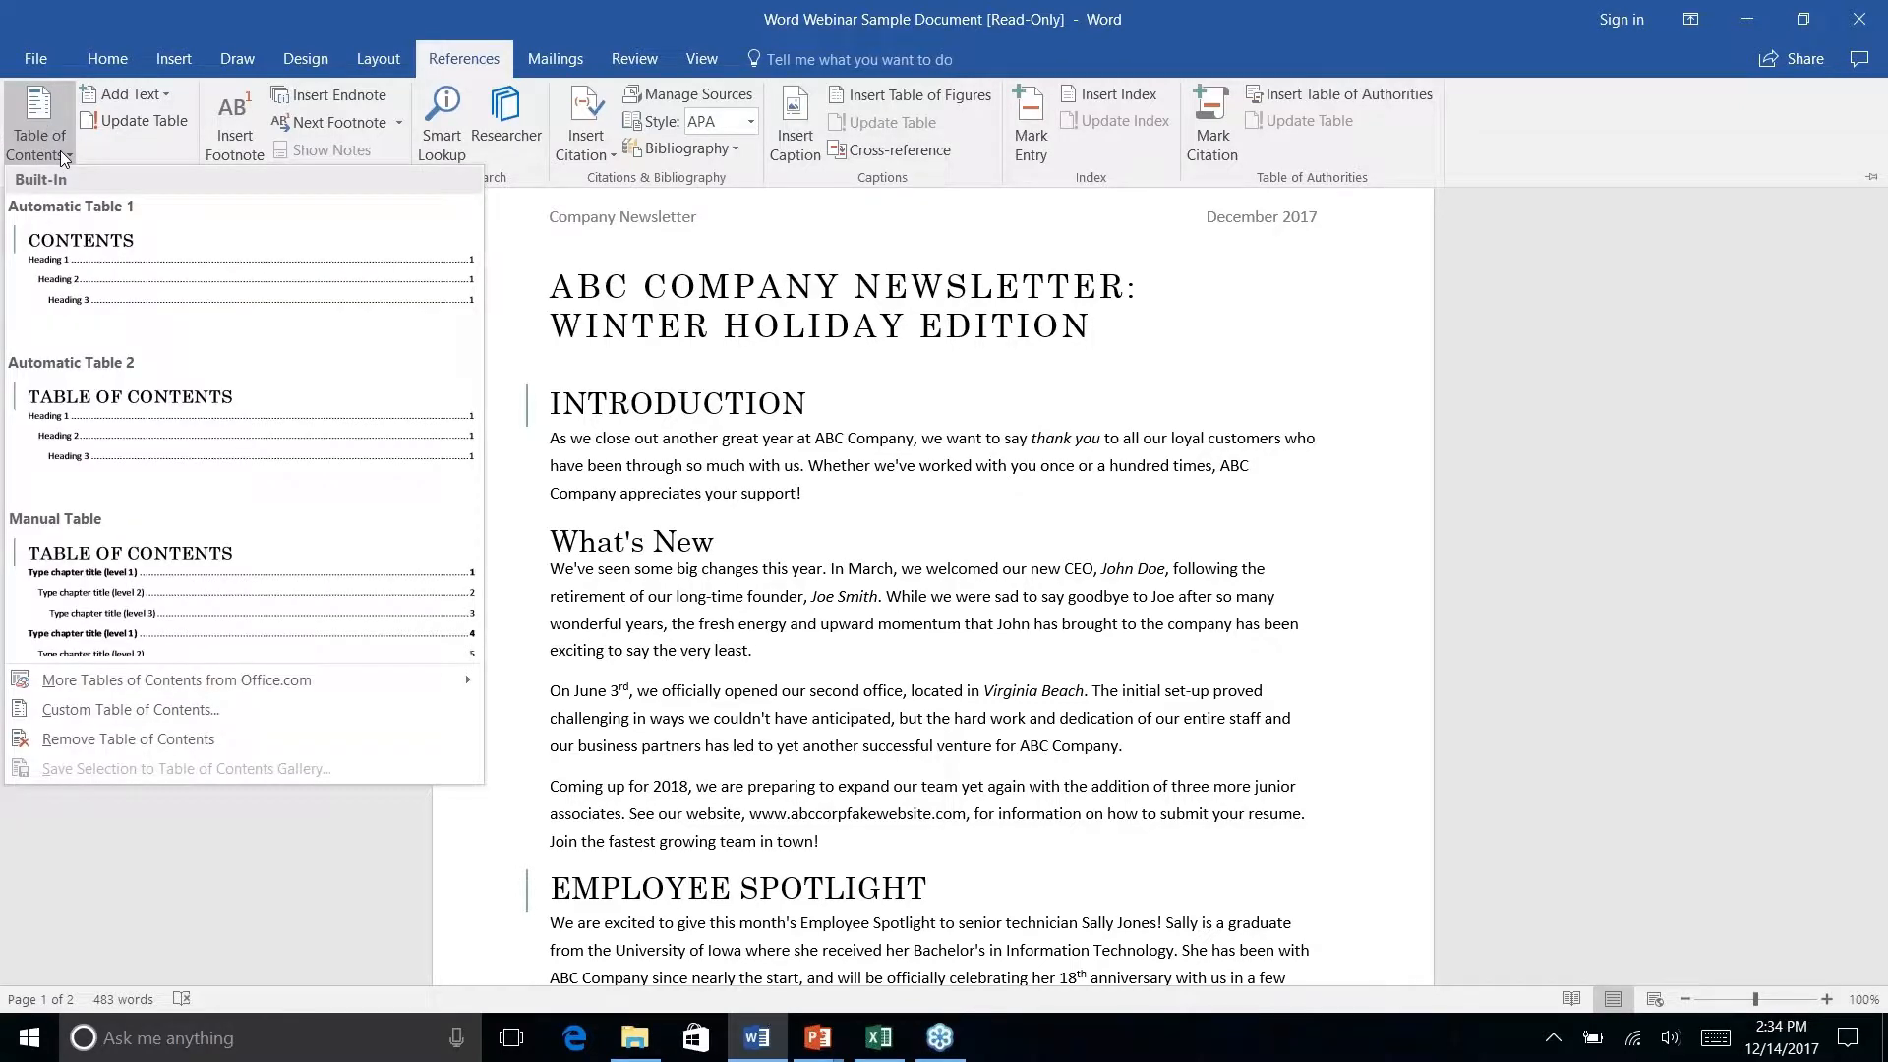
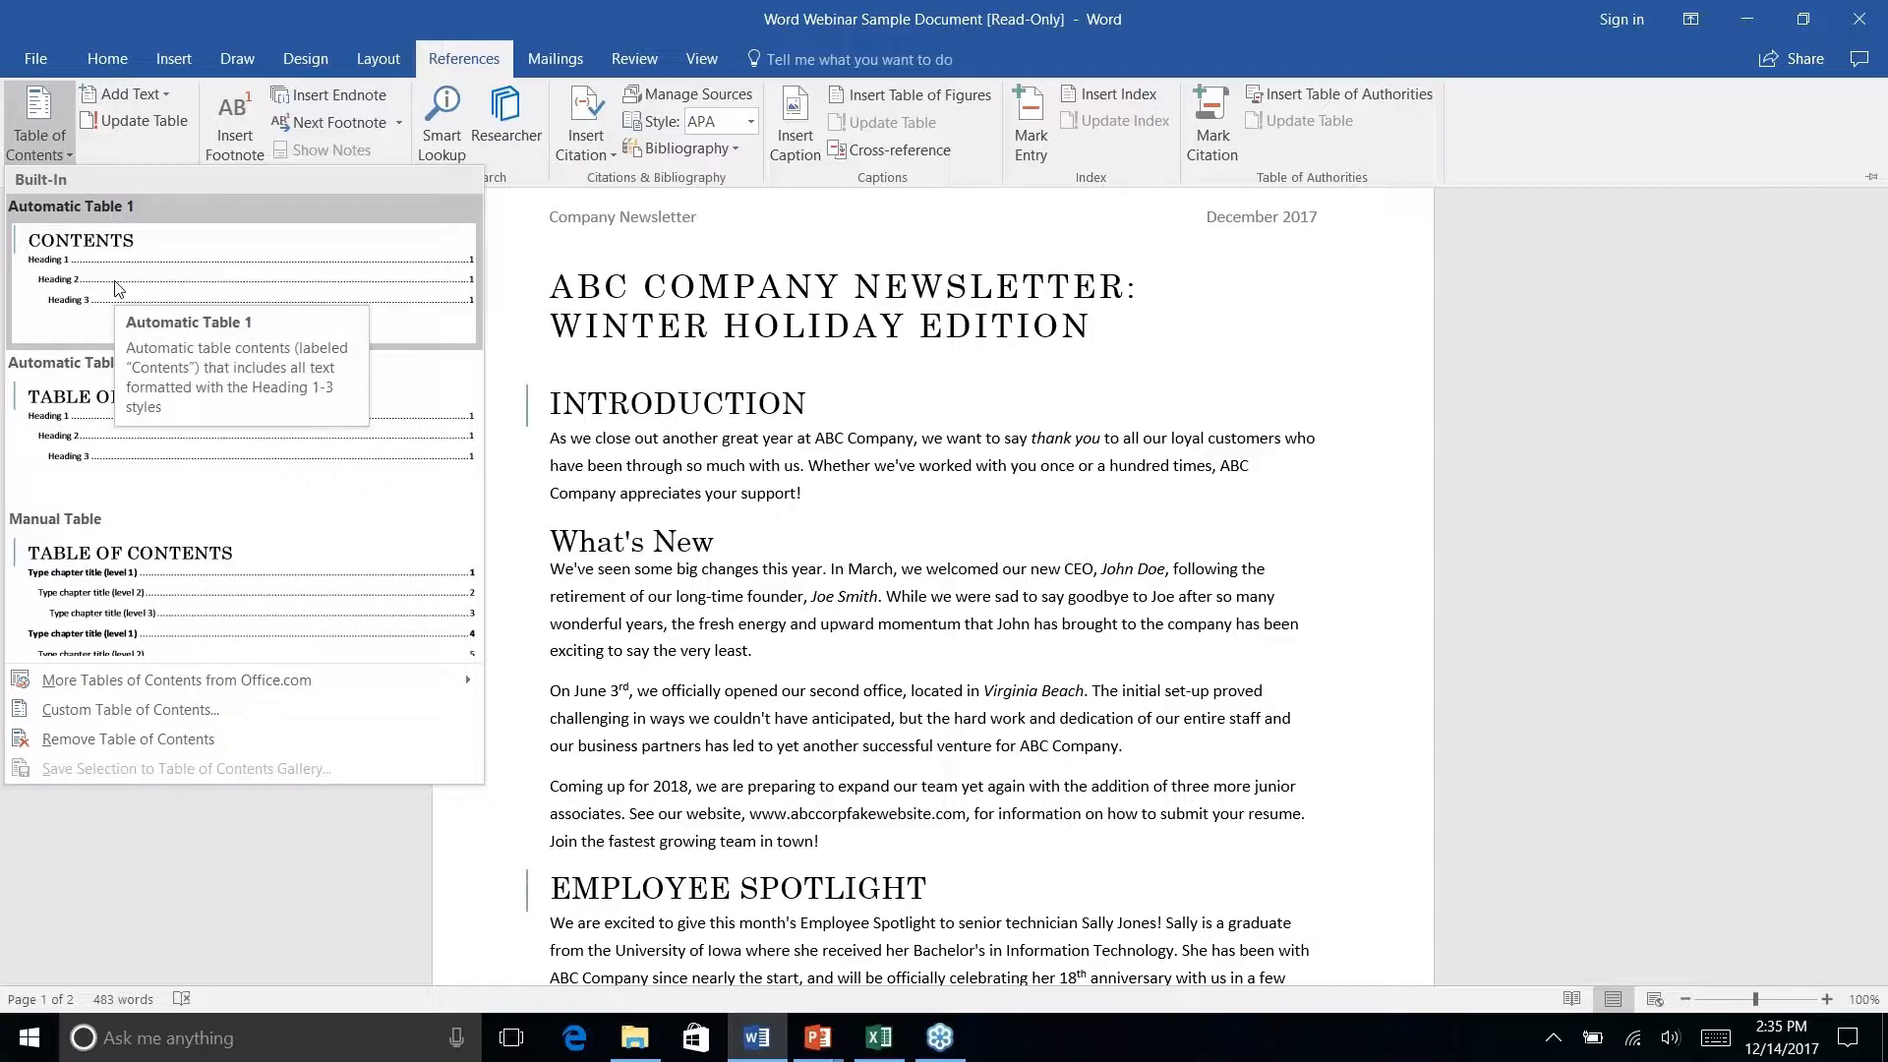
pyautogui.rightClick(83, 287)
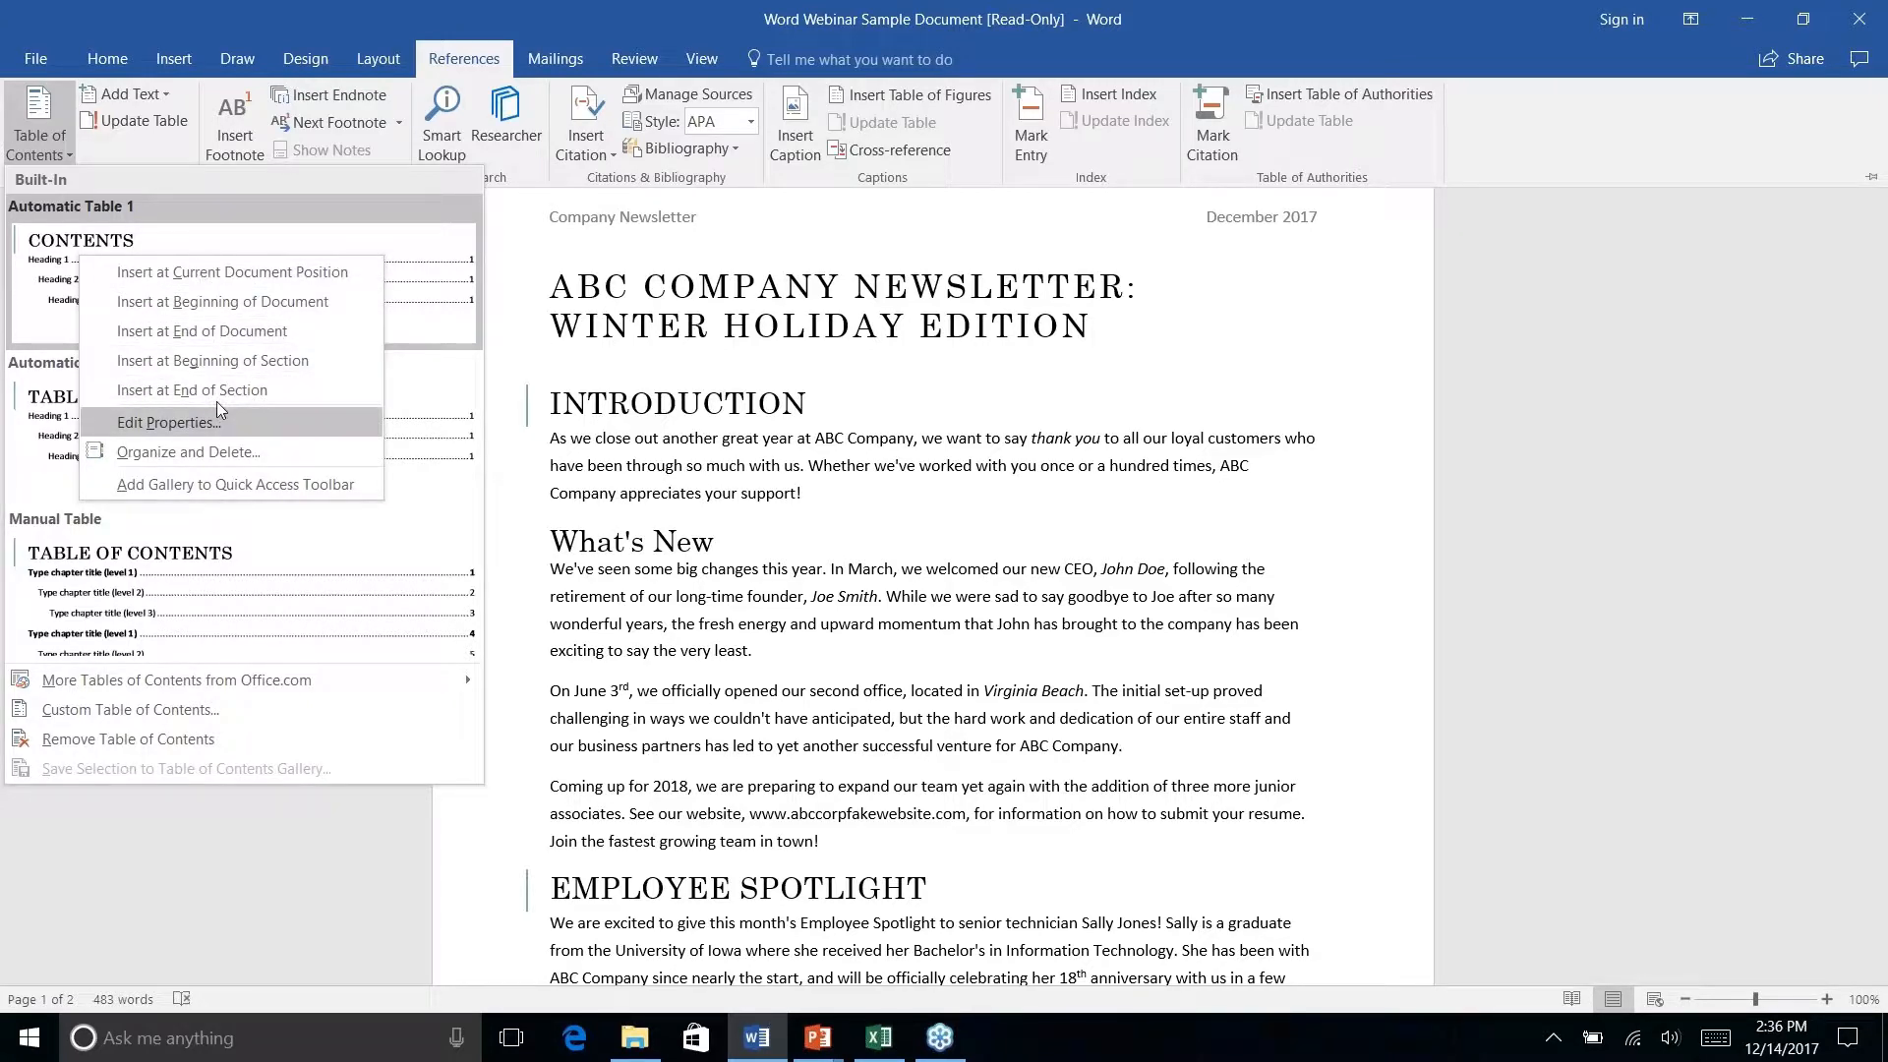
pyautogui.press('Escape')
pyautogui.press('Escape')
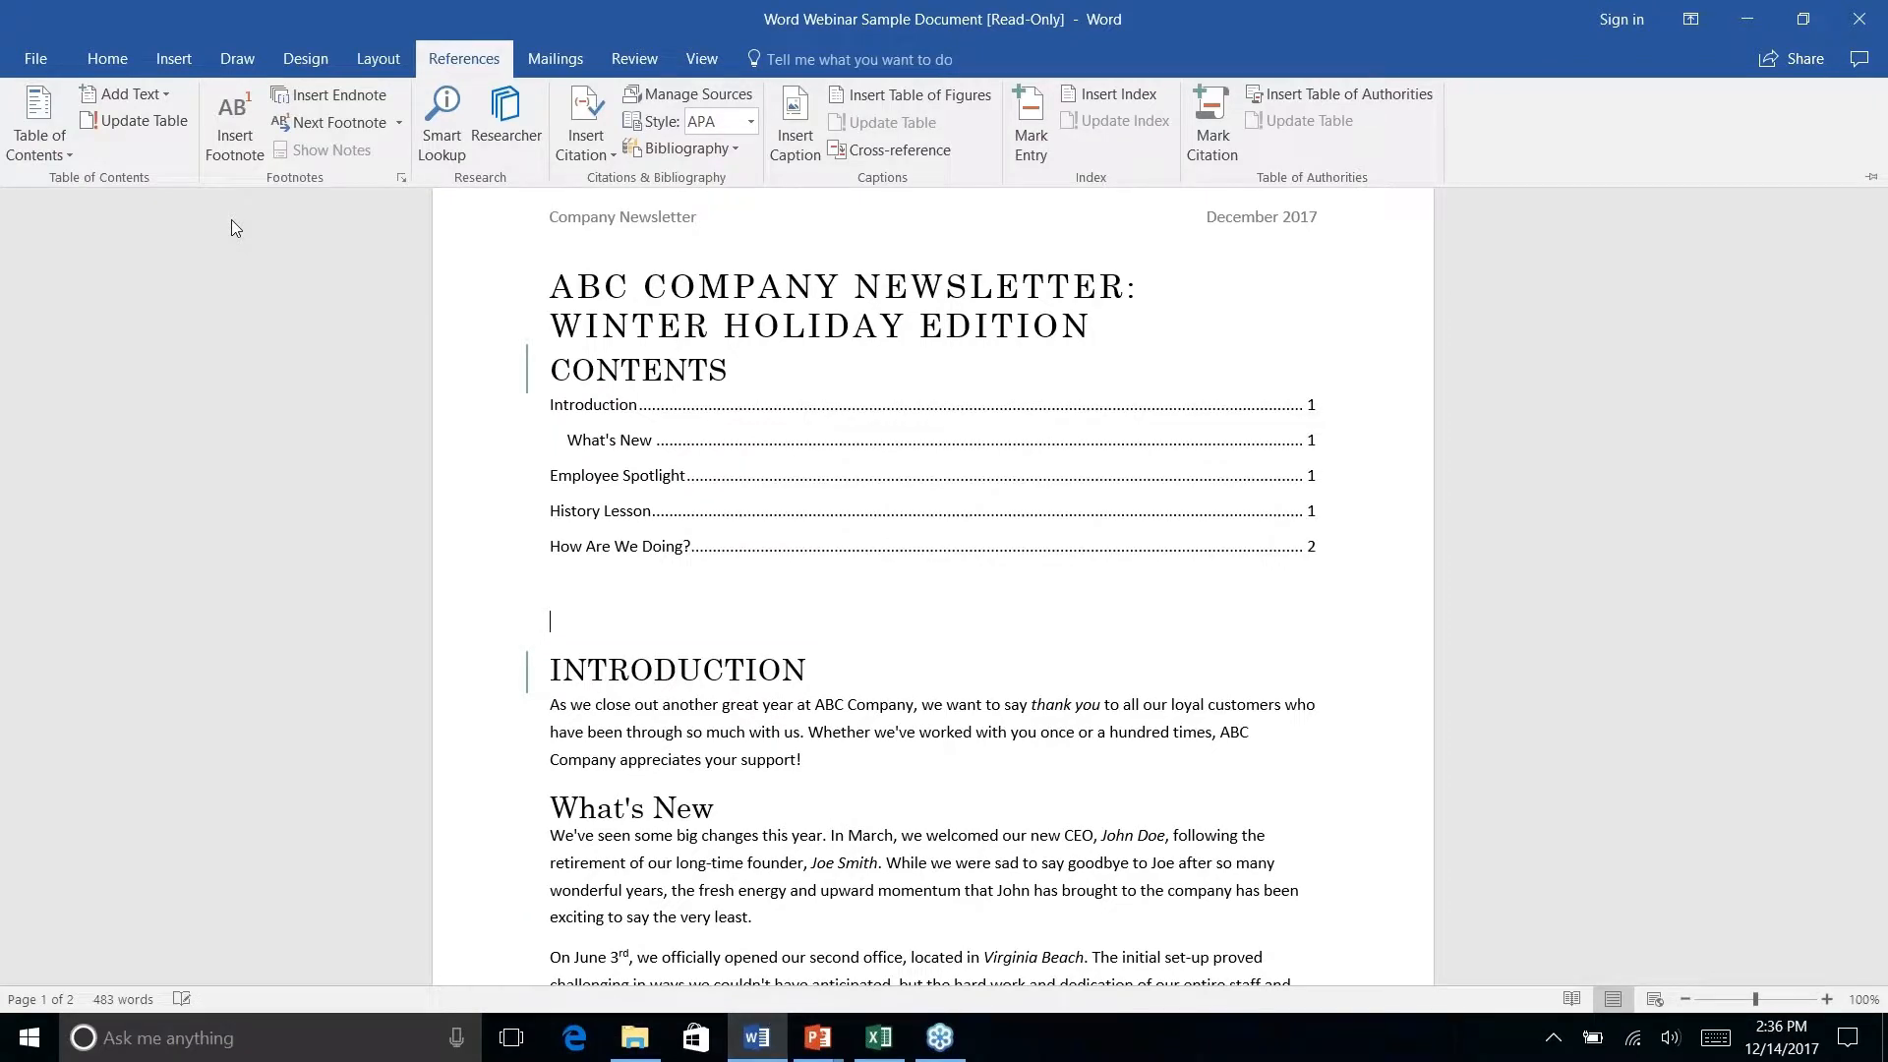
# Add a blank line between the newsletter title and the Contents heading.
pyautogui.click(1111, 497)
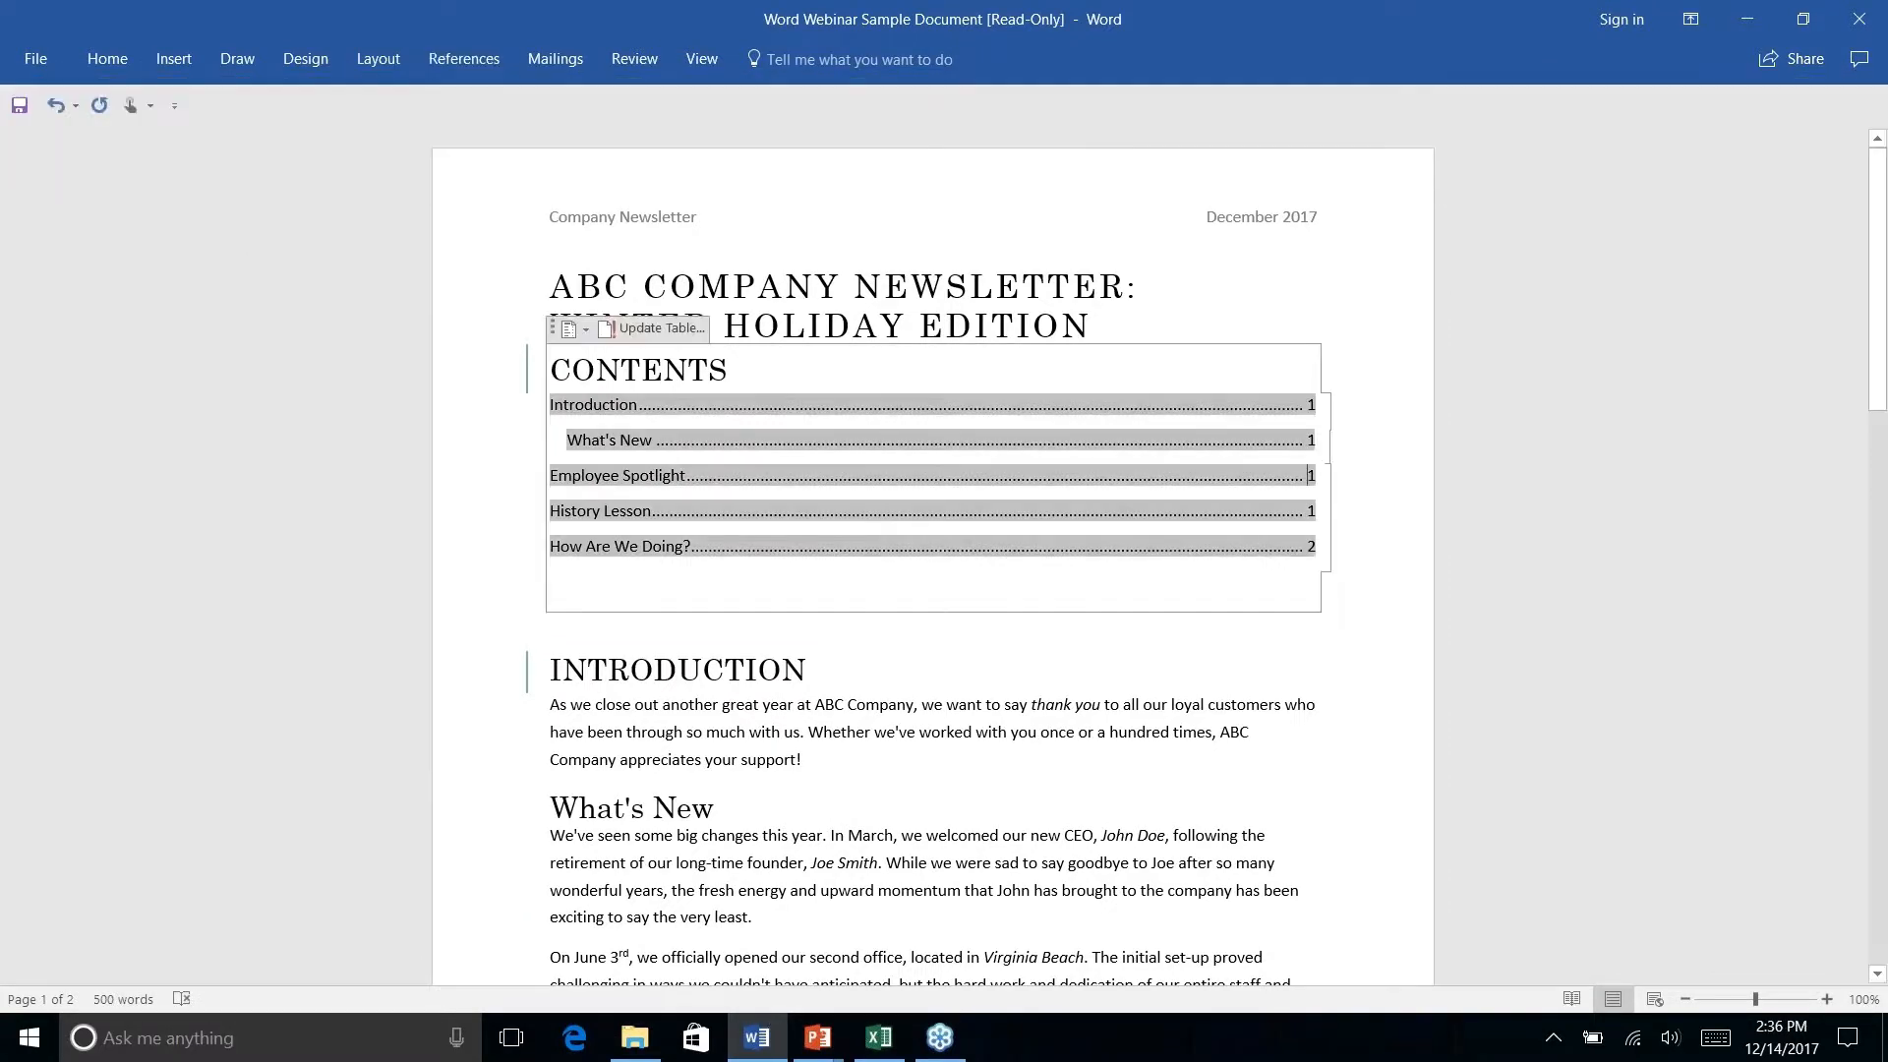
pyautogui.click(1093, 327)
pyautogui.press('Return')
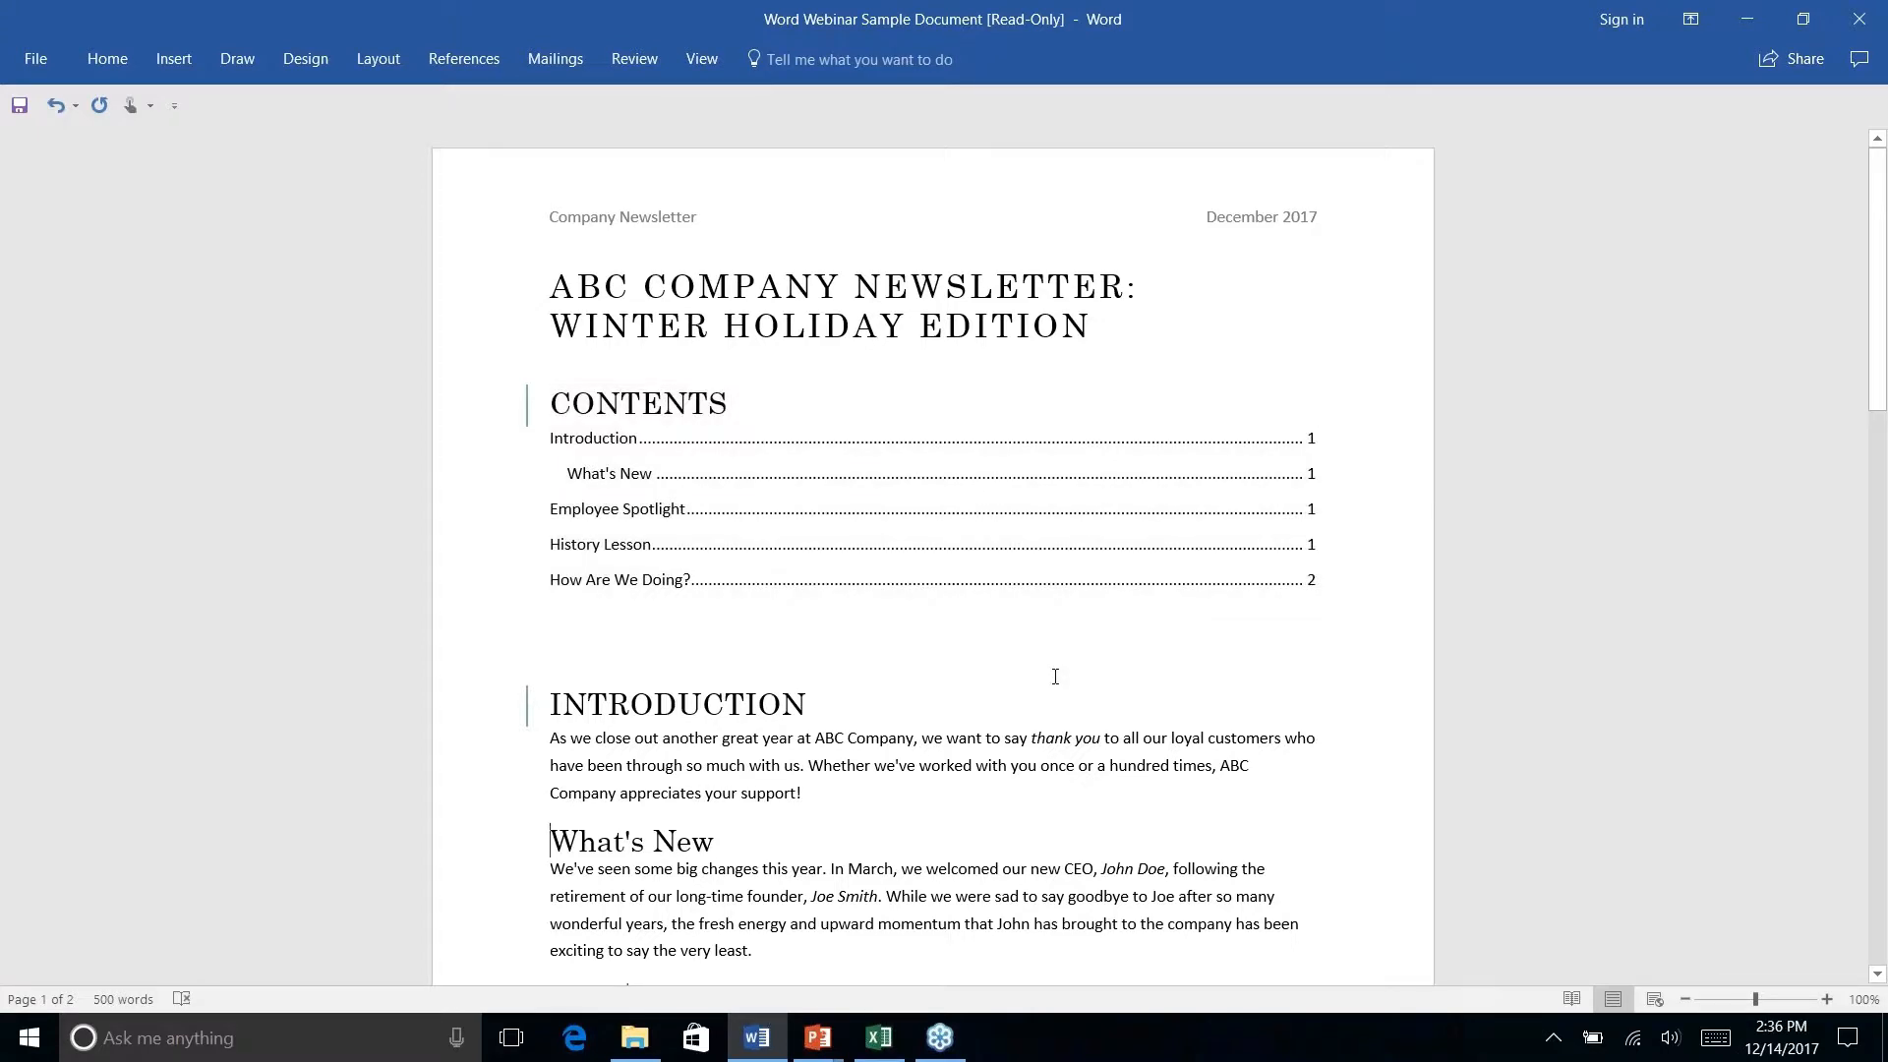
# Update the table of contents and place the cursor on the empty line above the Introduction heading.
pyautogui.scroll(-3, 1052, 668)
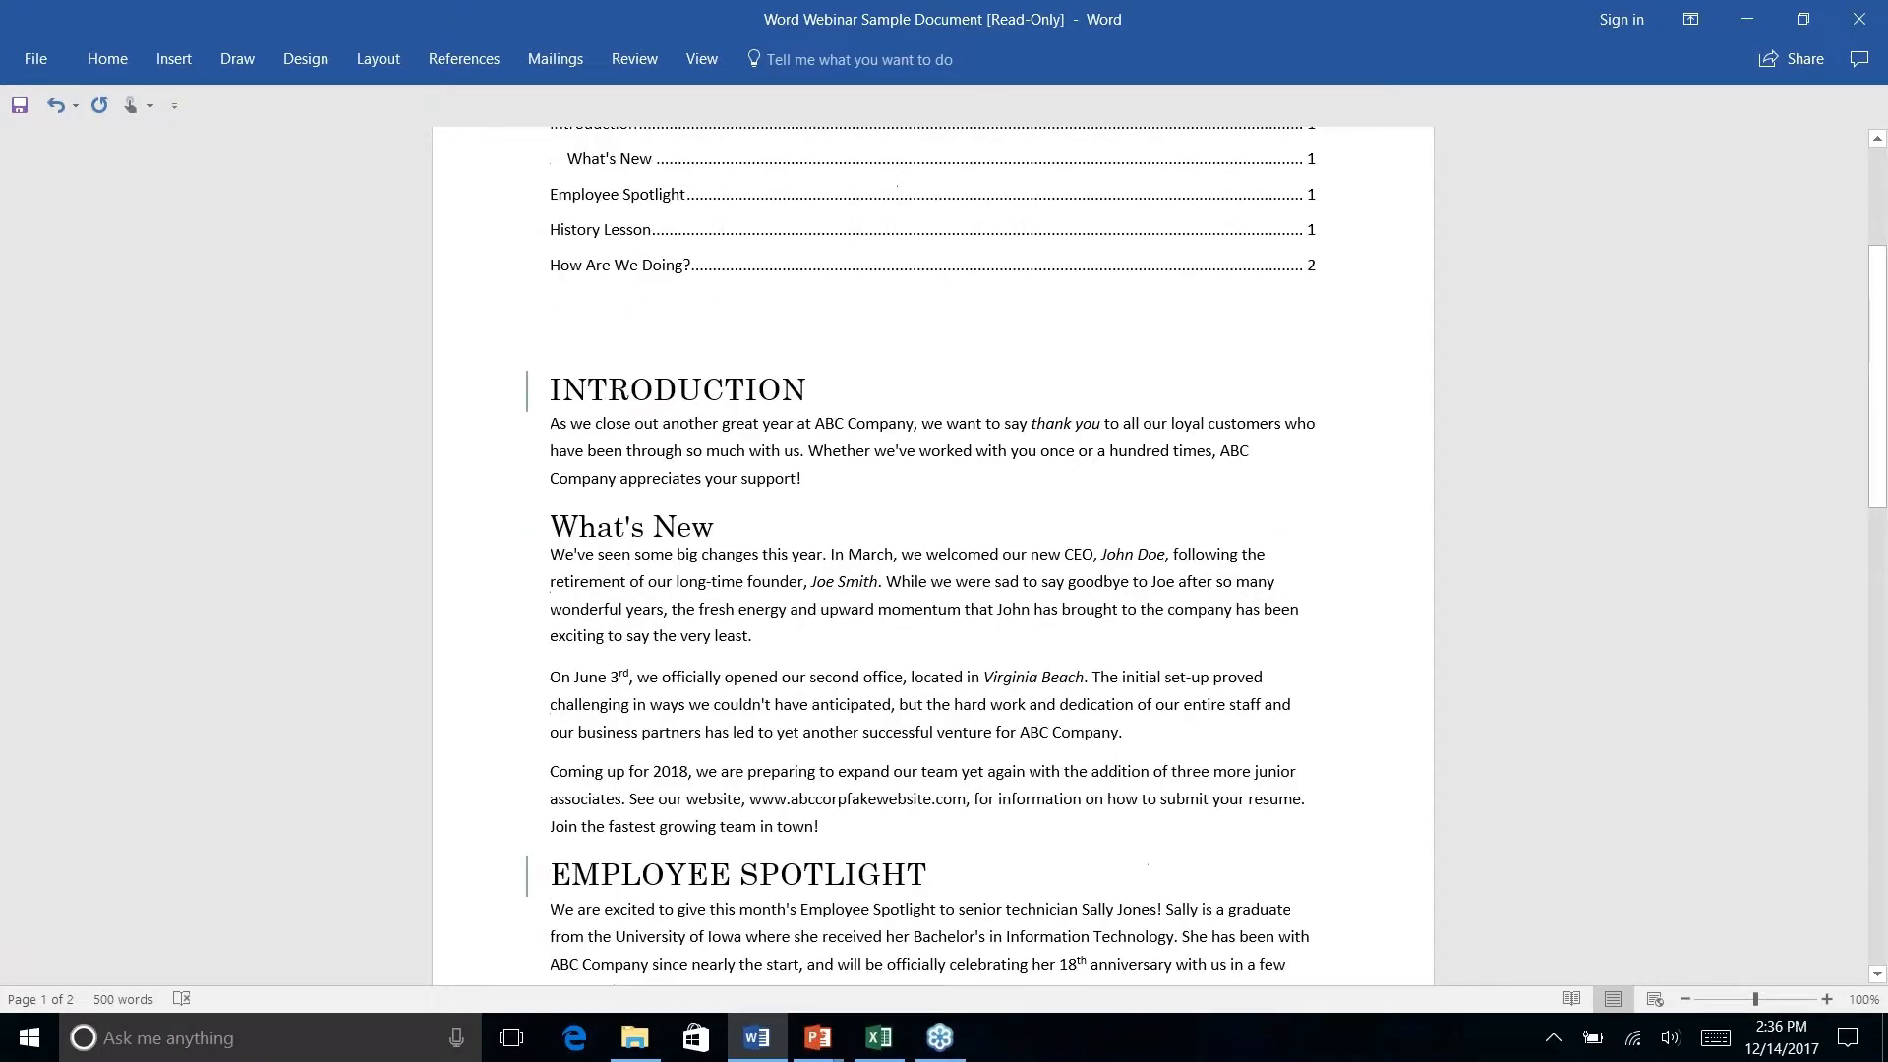
pyautogui.scroll(3, 1047, 654)
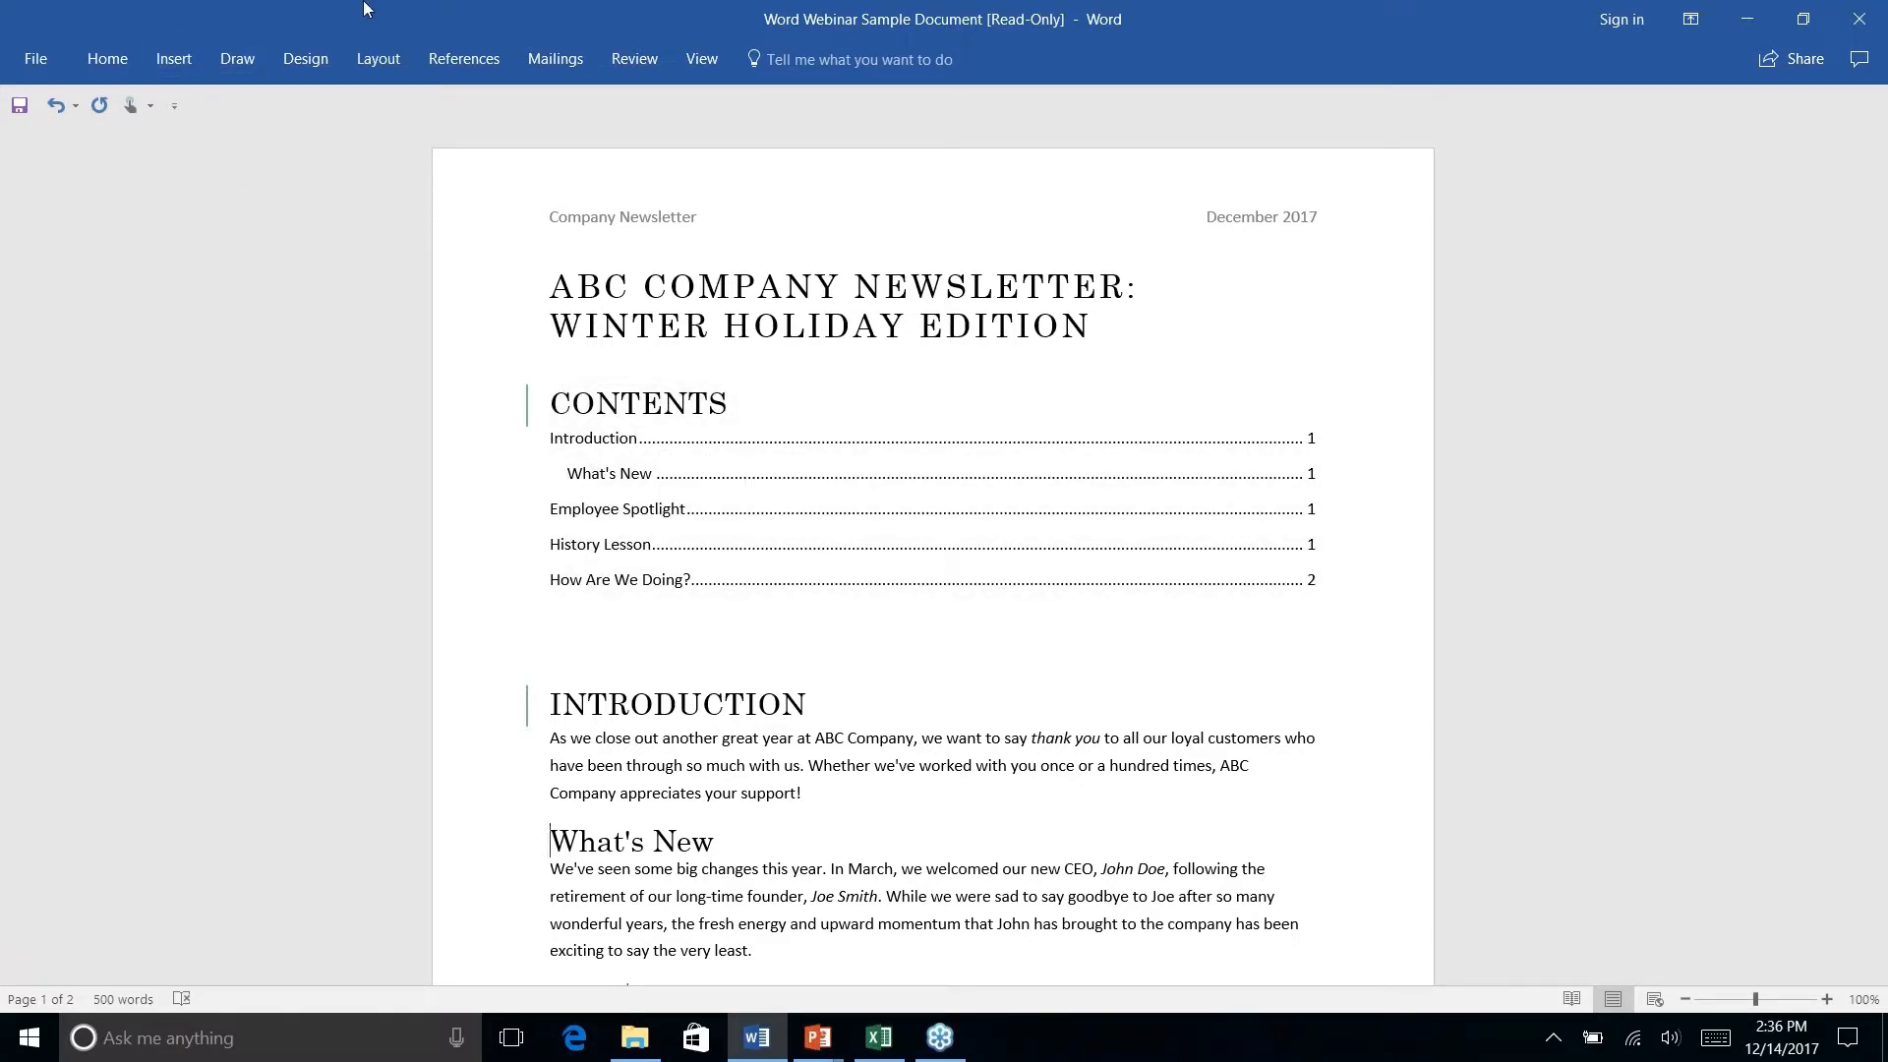
pyautogui.click(472, 61)
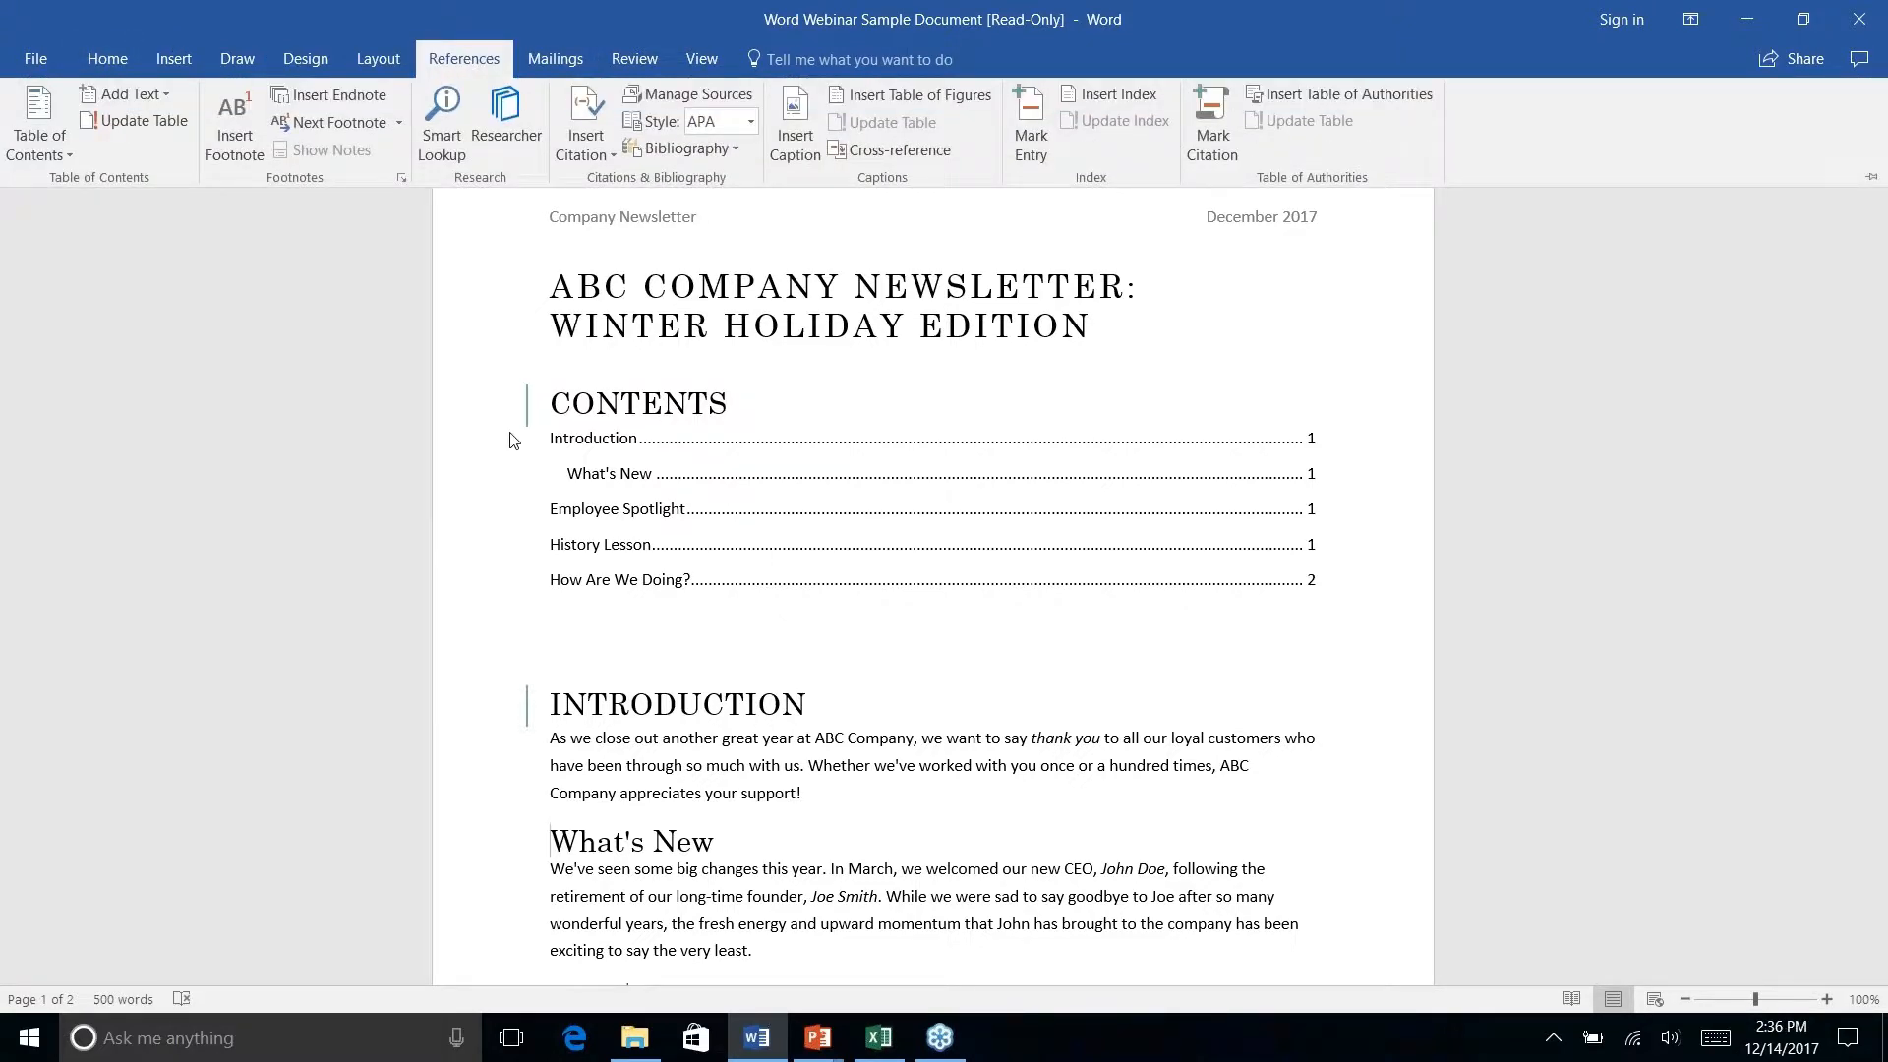
pyautogui.click(143, 120)
pyautogui.click(131, 123)
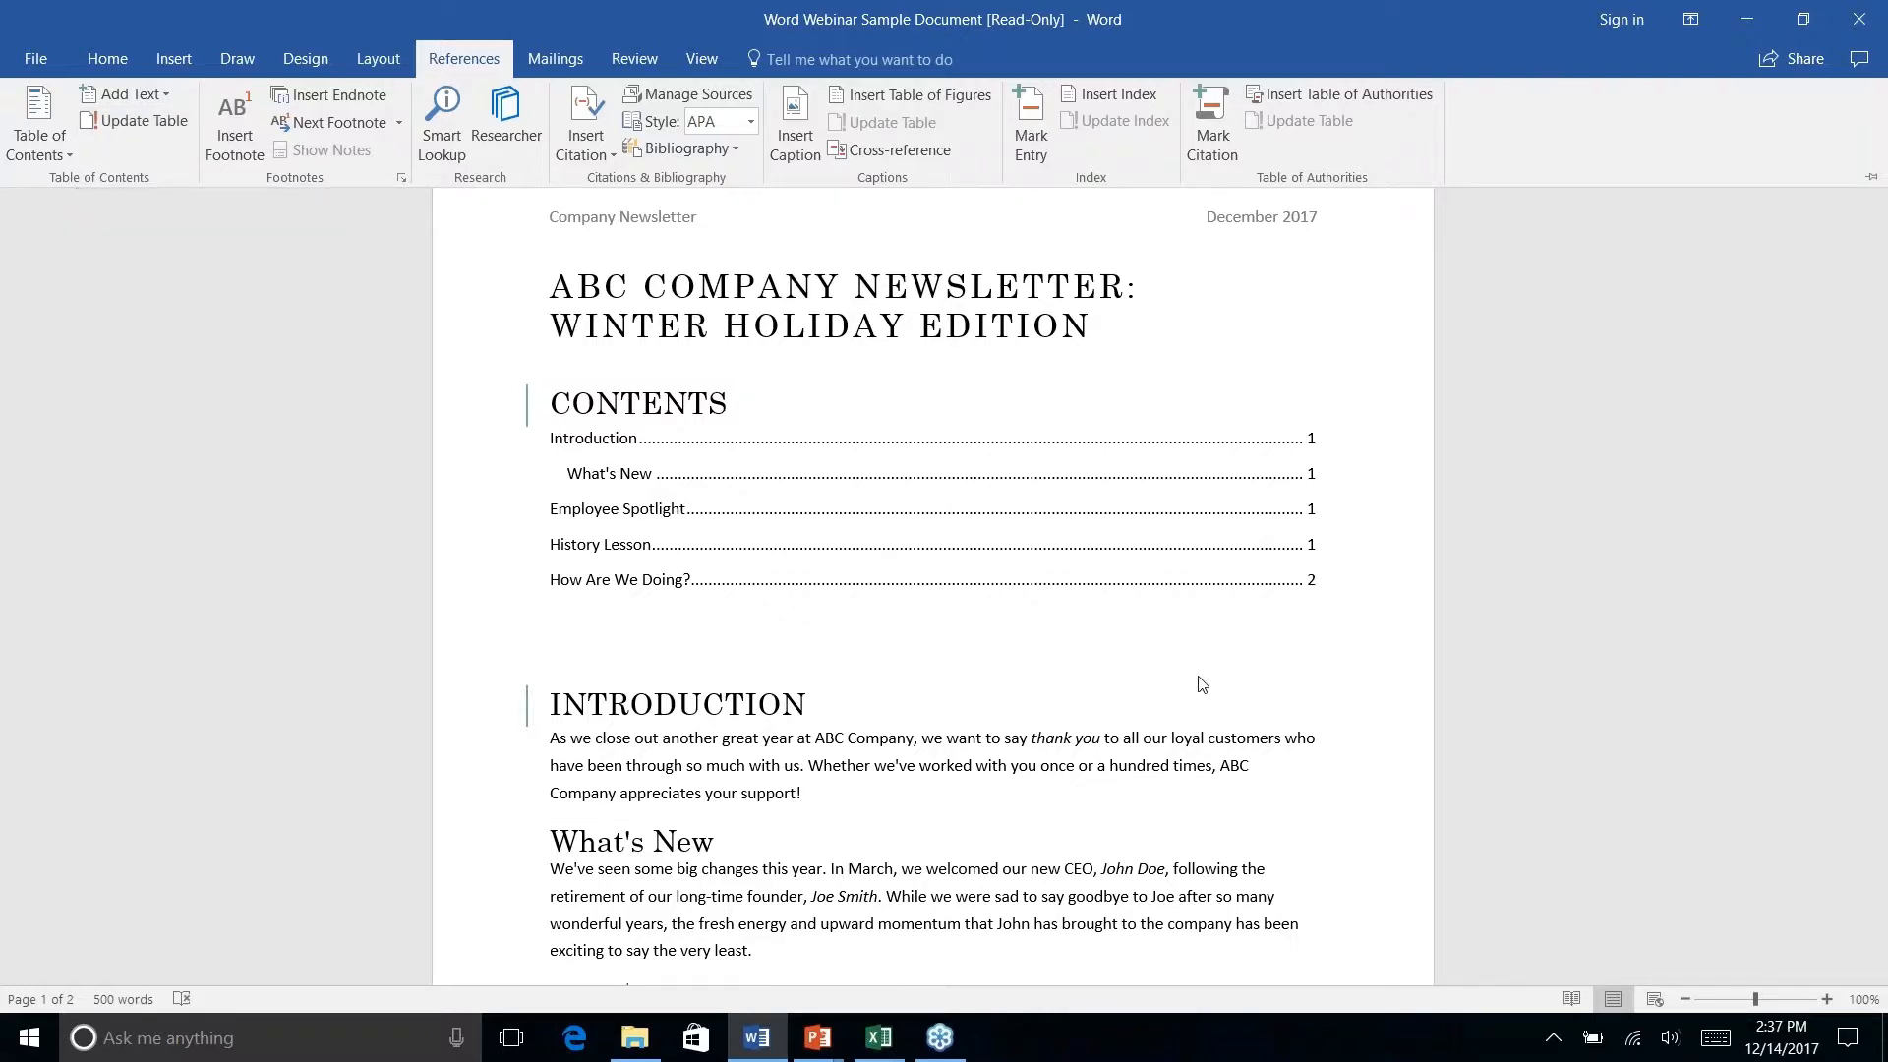
pyautogui.click(1065, 637)
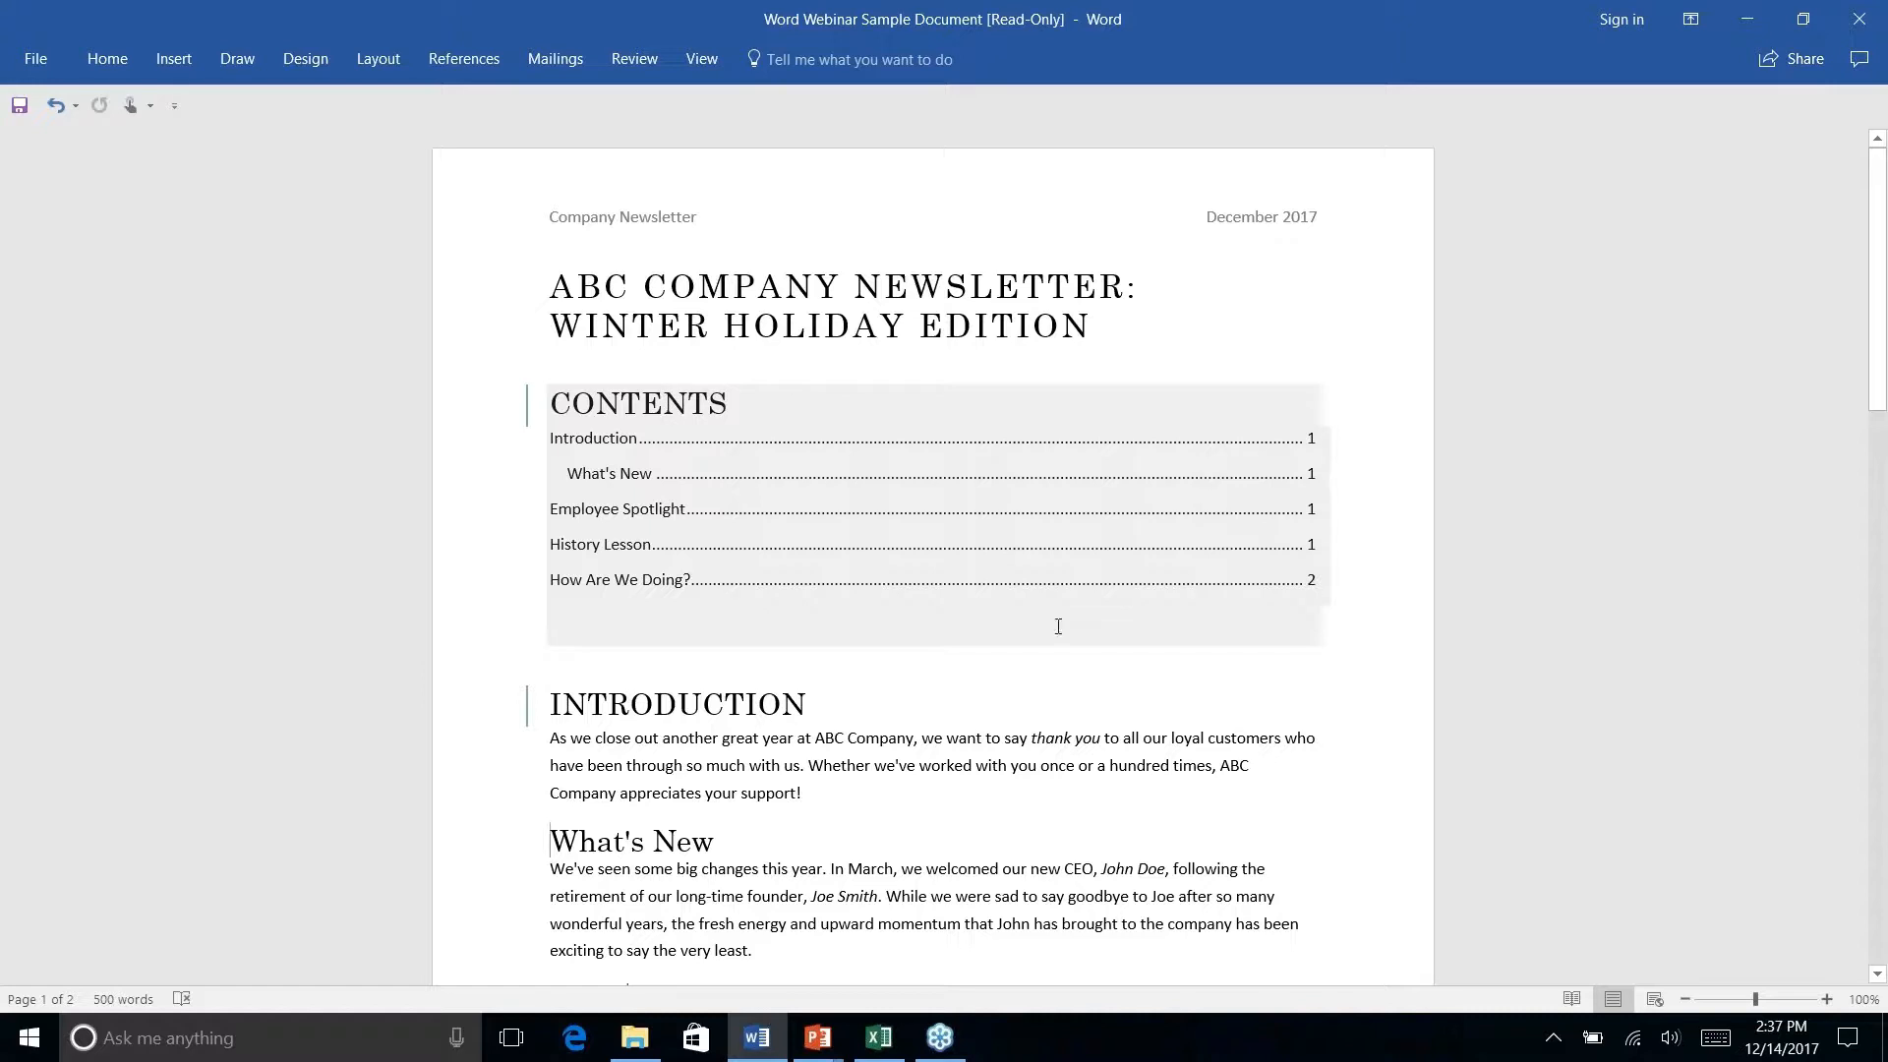
pyautogui.click(963, 593)
pyautogui.click(978, 656)
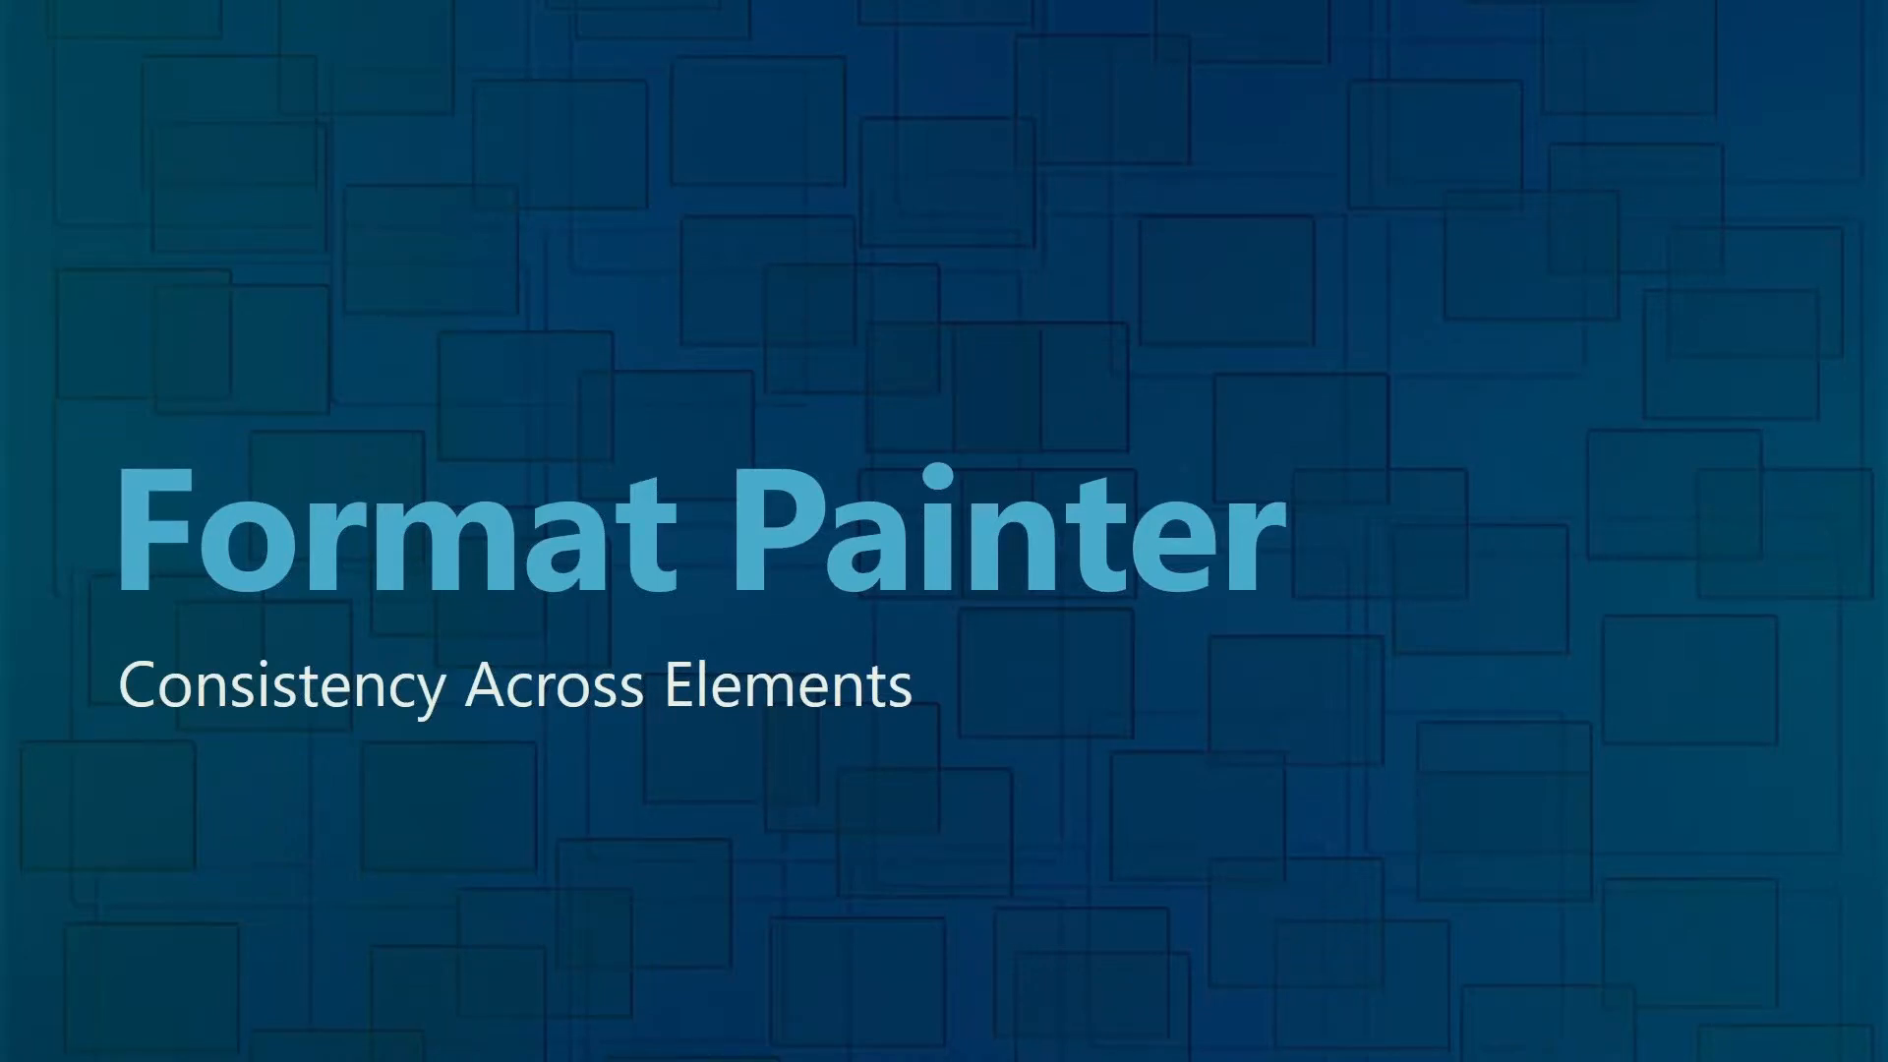
# Switch back to the Word newsletter and place the cursor before the company name in the closing address block.
pyautogui.hotkey('alt', 'Tab')
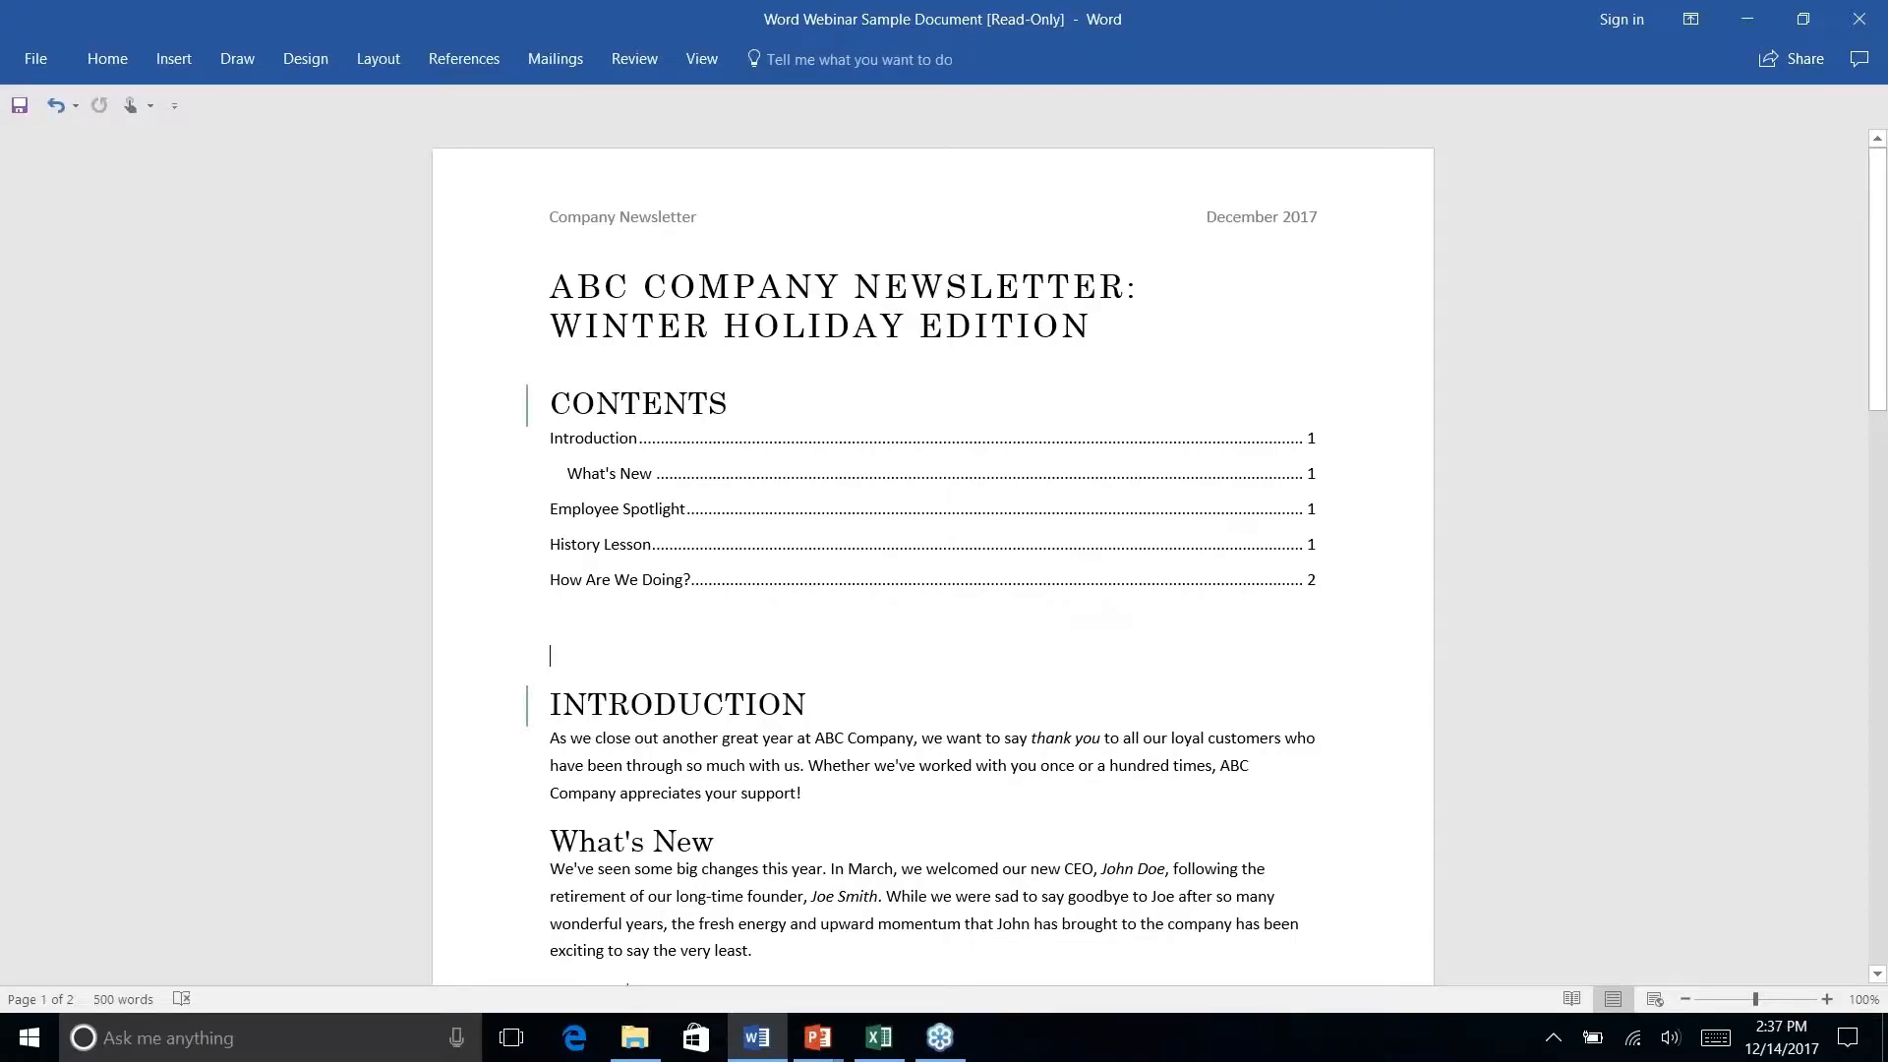
pyautogui.click(1063, 512)
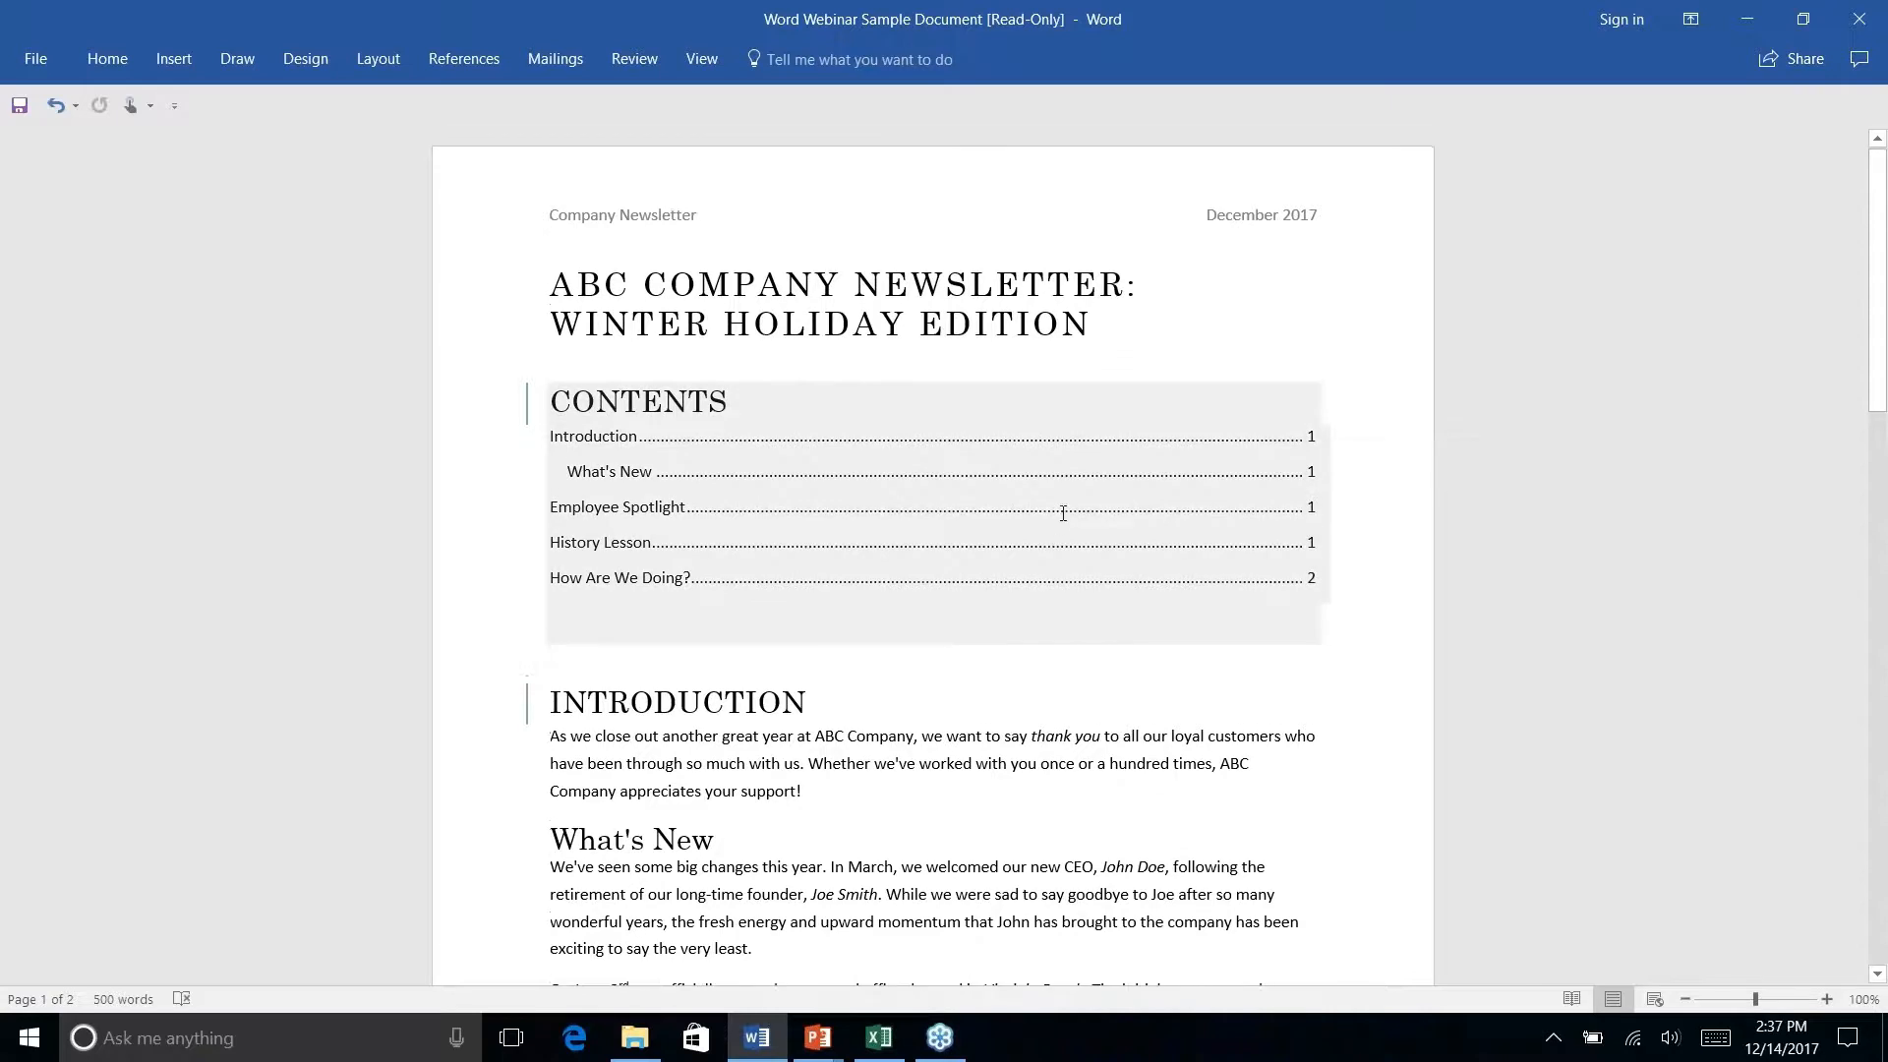
pyautogui.keyDown('ctrl'); pyautogui.click(1063, 512); pyautogui.keyUp('ctrl')
pyautogui.scroll(-10, 1063, 512)
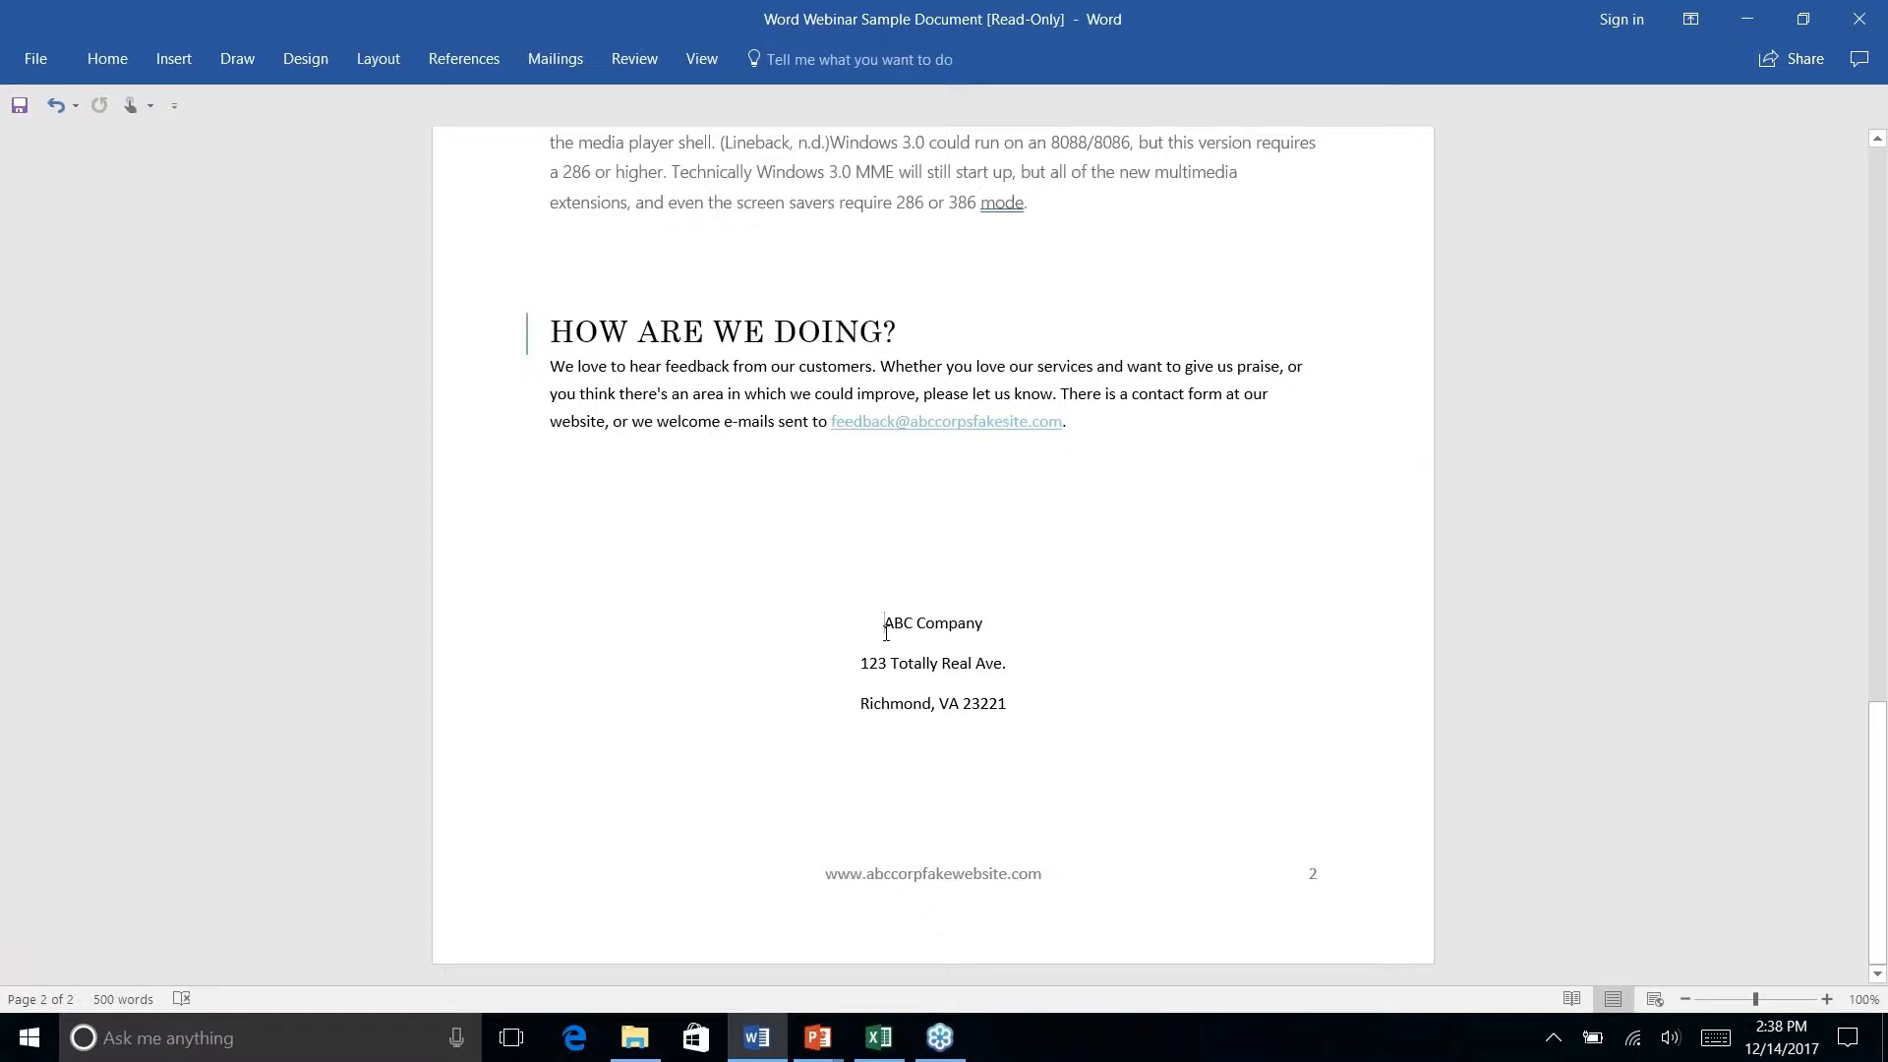
pyautogui.click(169, 61)
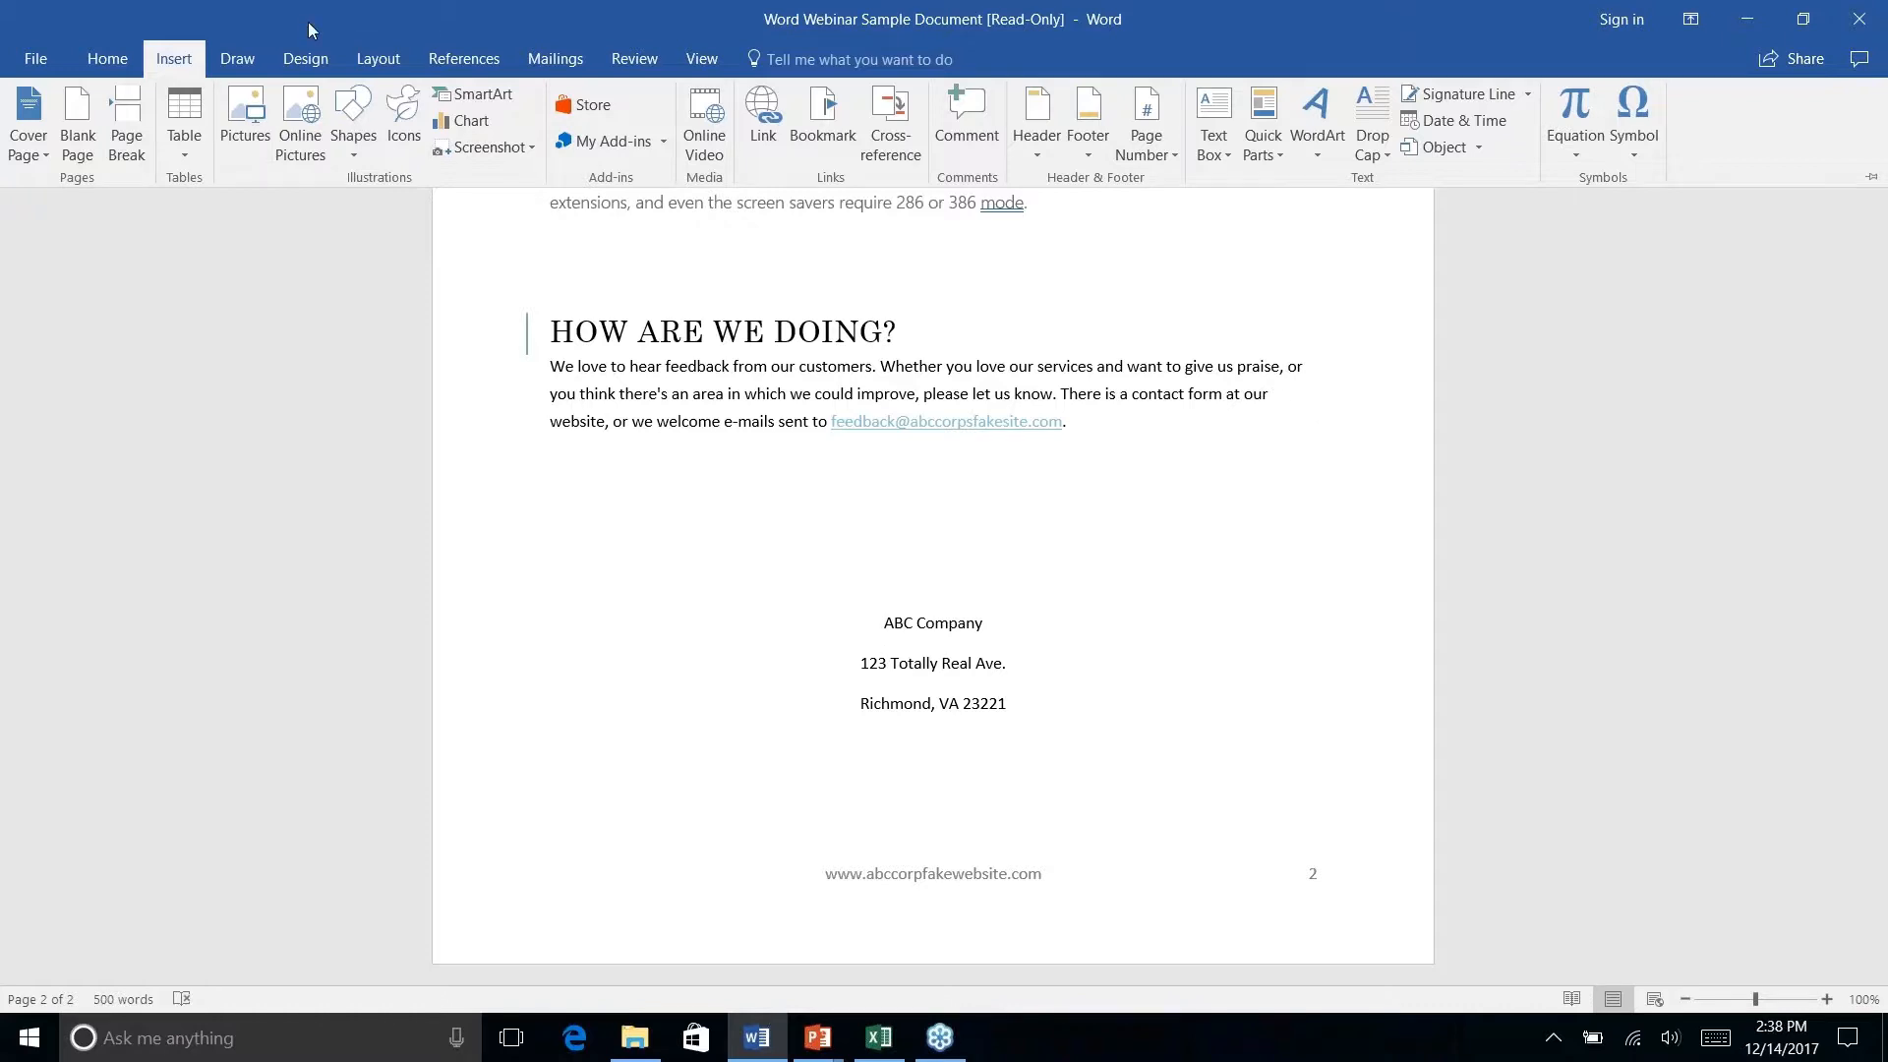
pyautogui.rightClick(353, 156)
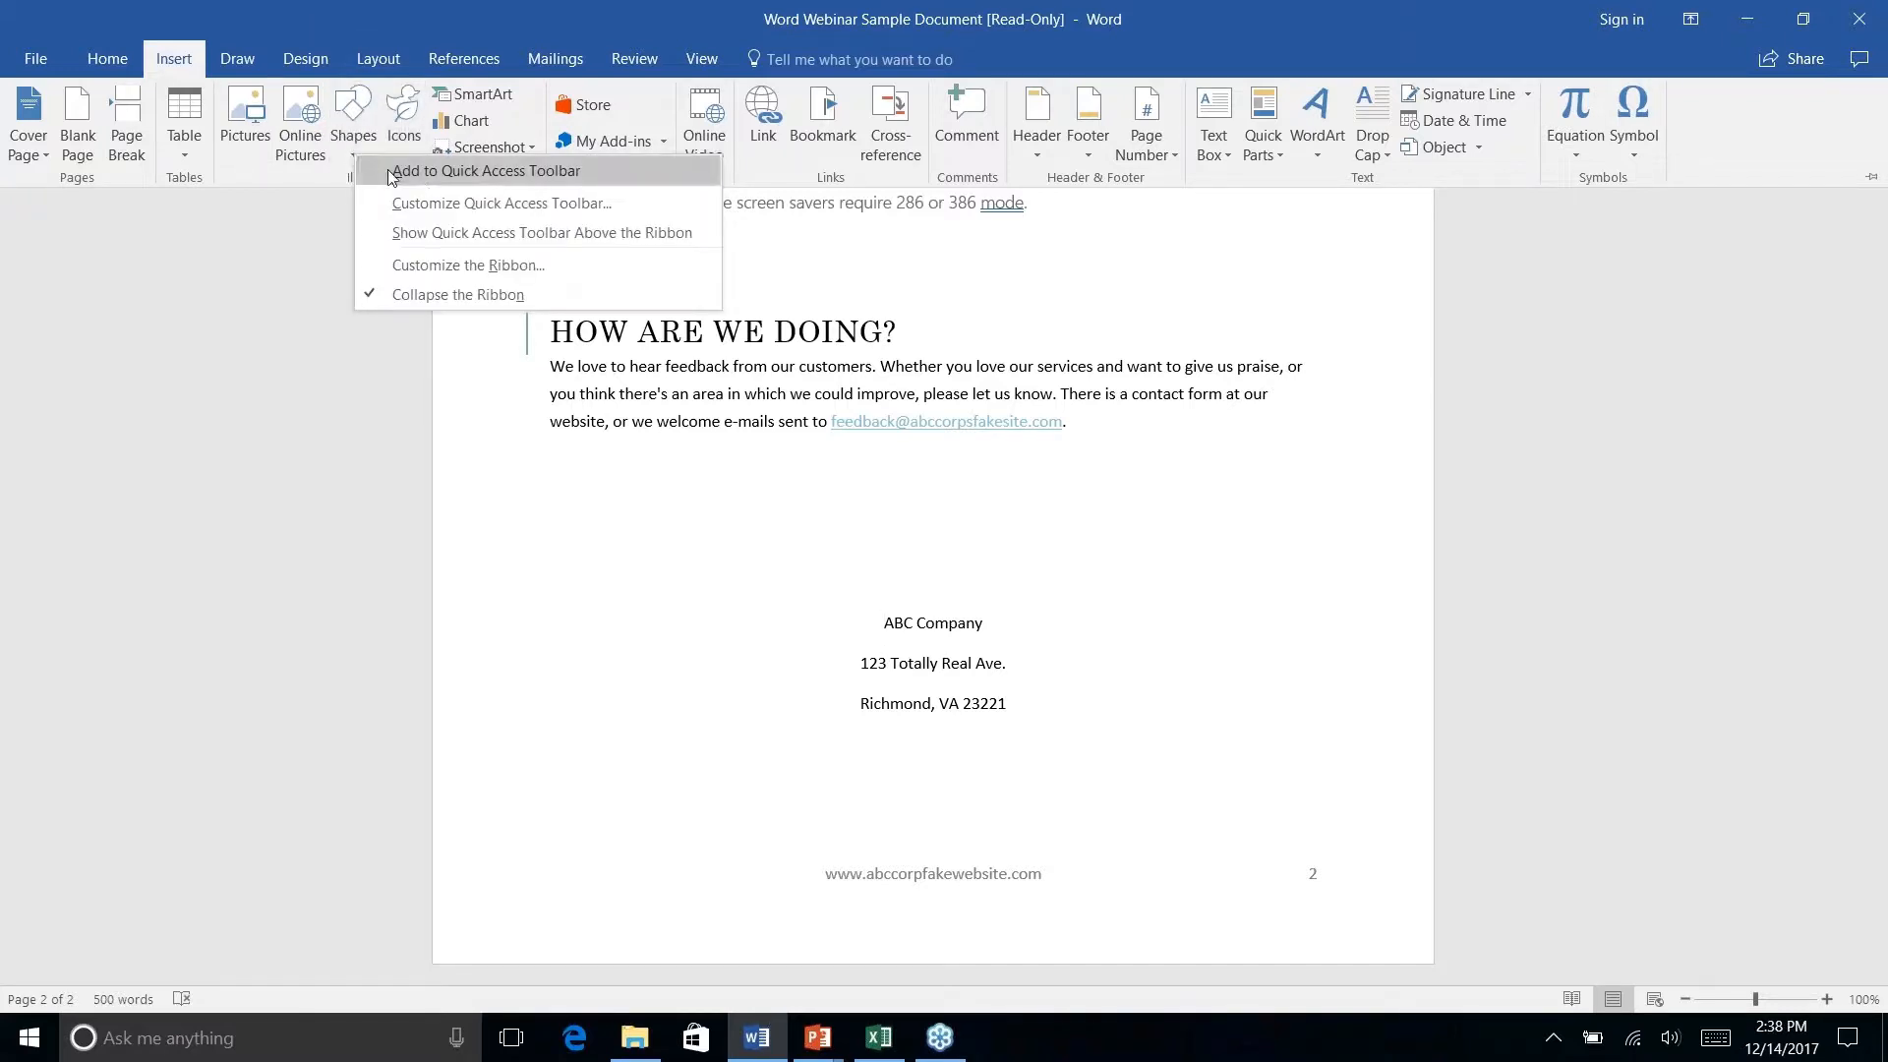
pyautogui.click(354, 113)
pyautogui.click(354, 110)
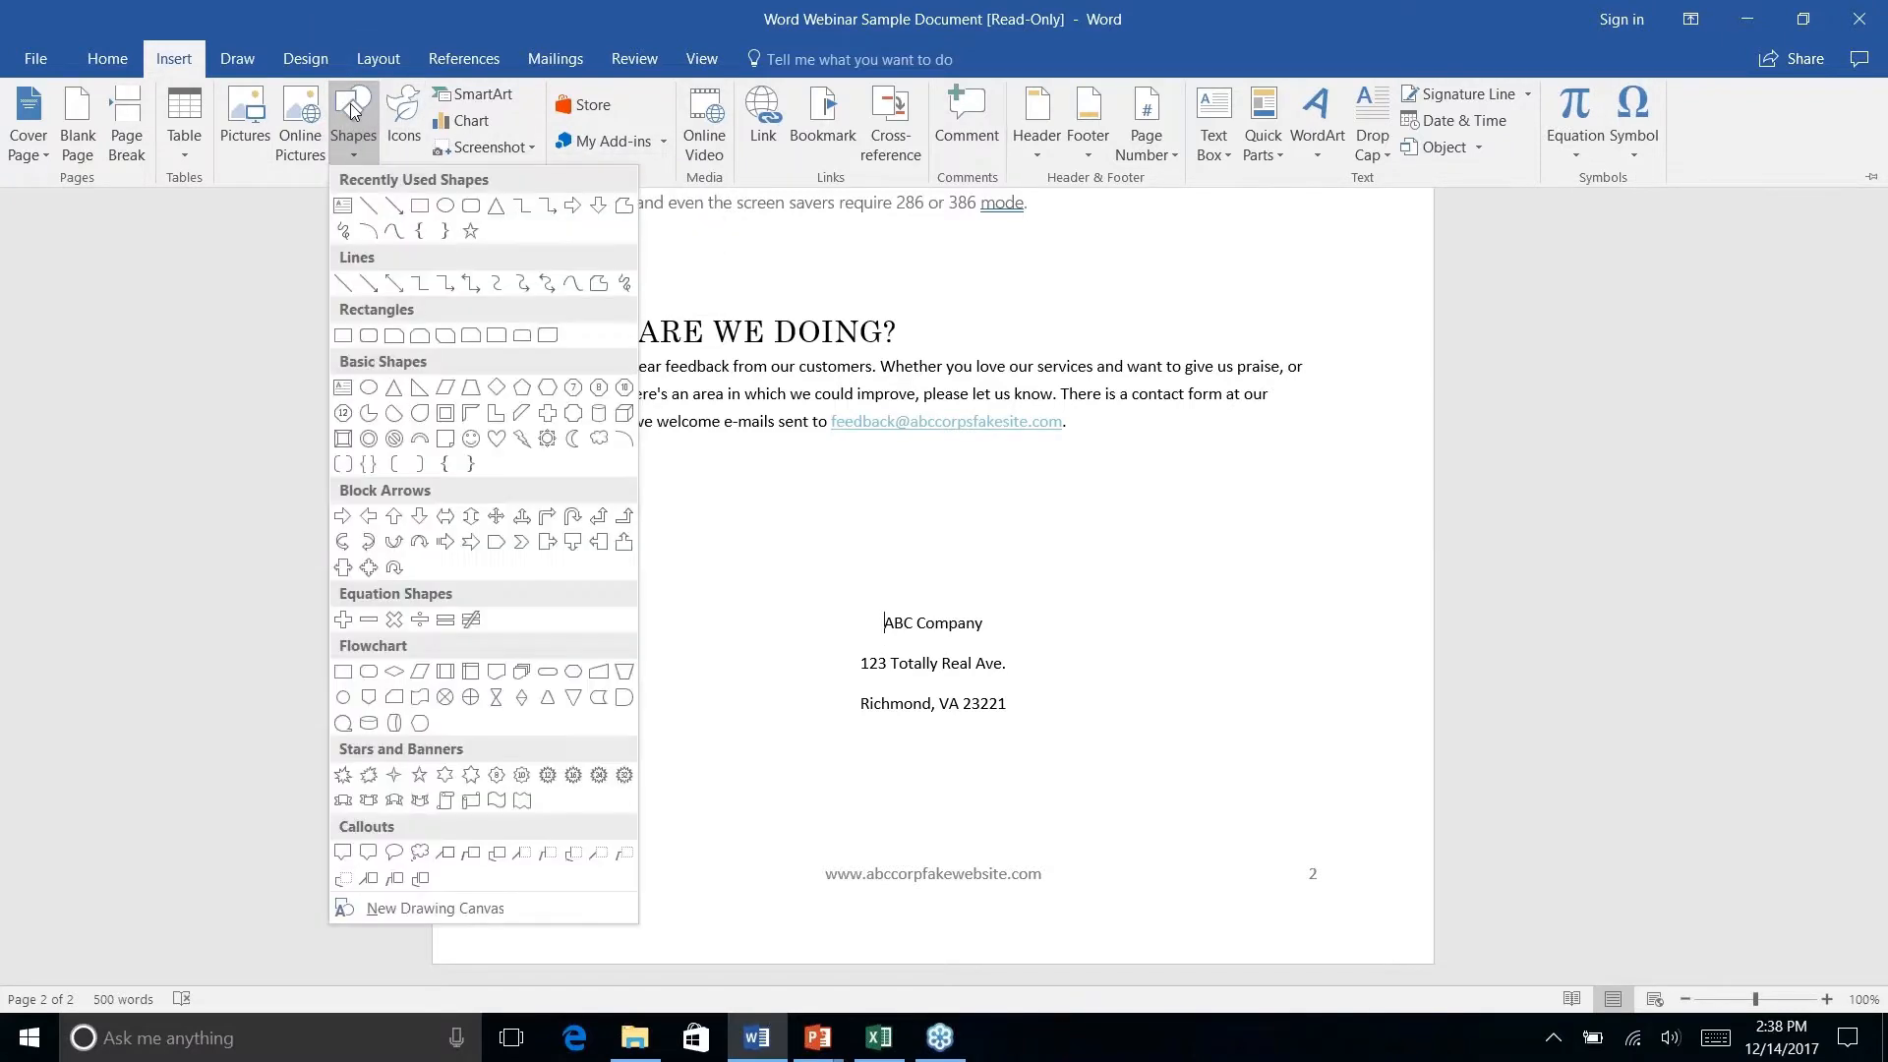
pyautogui.click(470, 206)
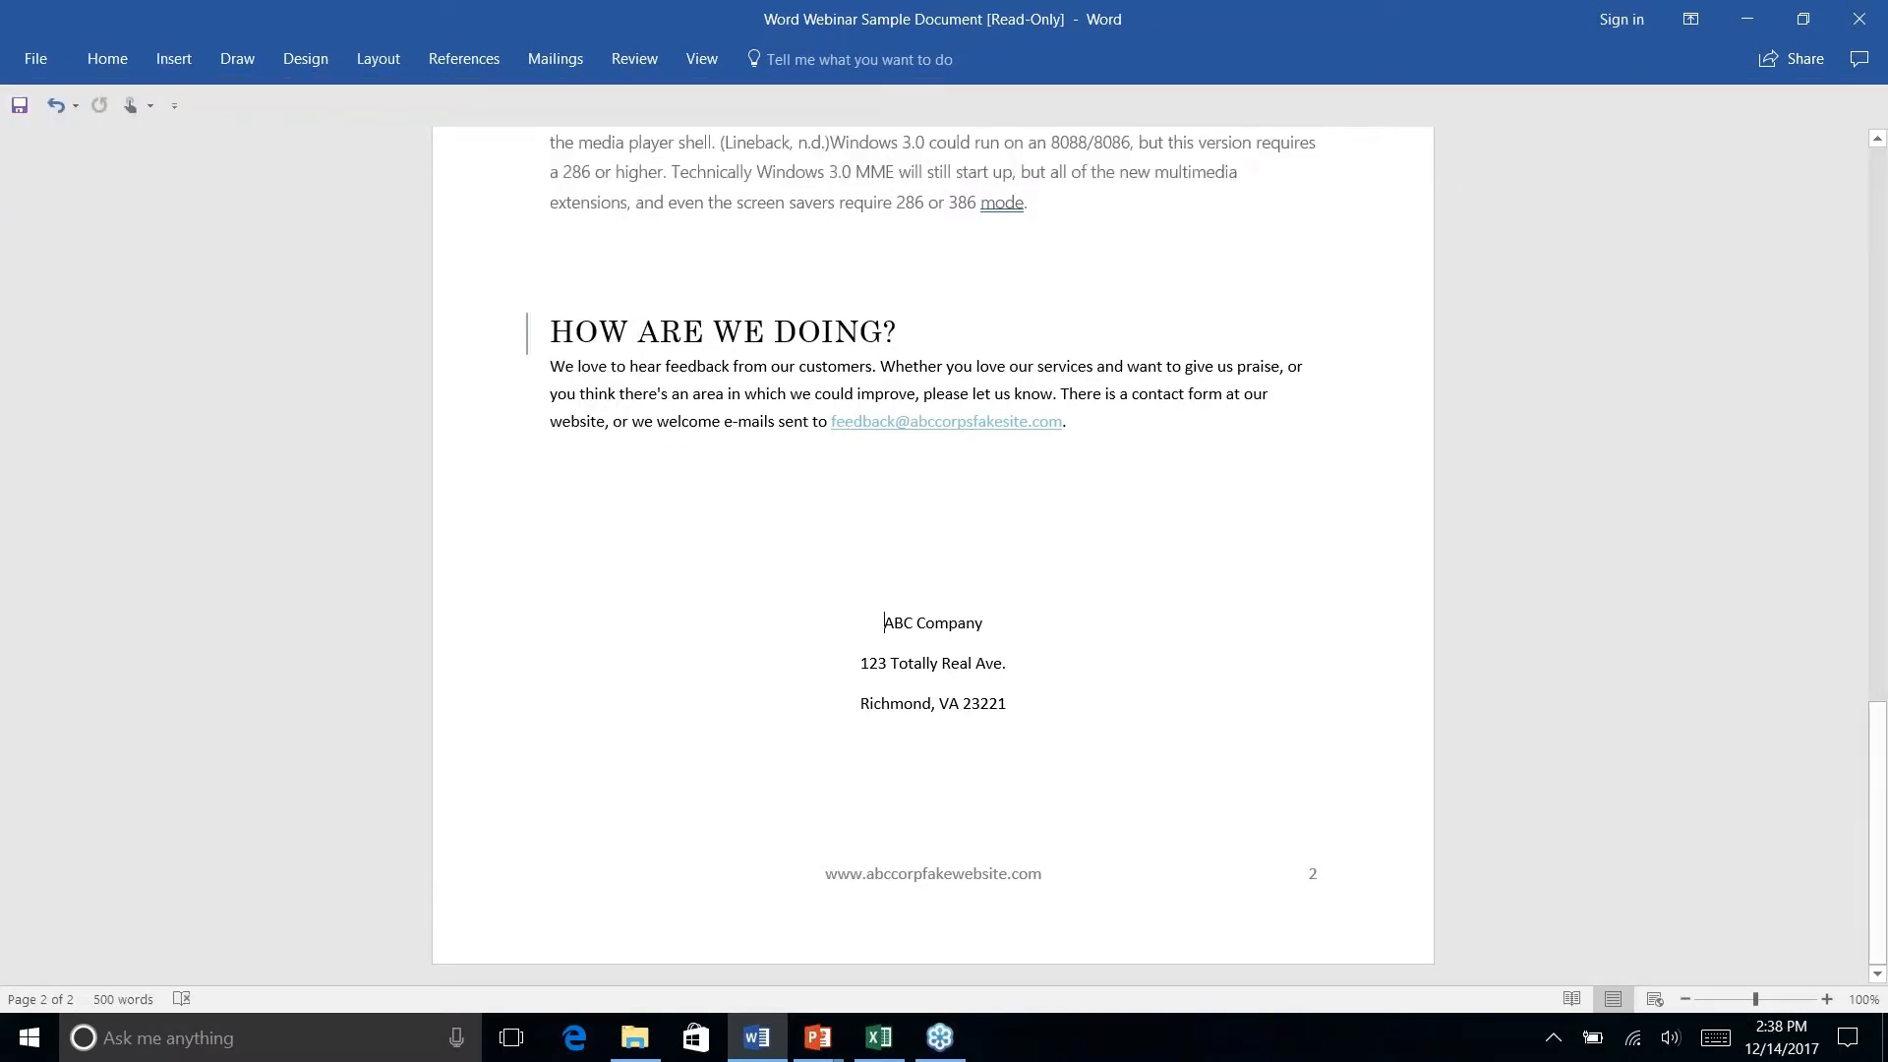
# Draw a rounded rectangle about 1.77" wide and 1.37" high over the company address block on page 2.
pyautogui.click(224, 59)
pyautogui.click(173, 58)
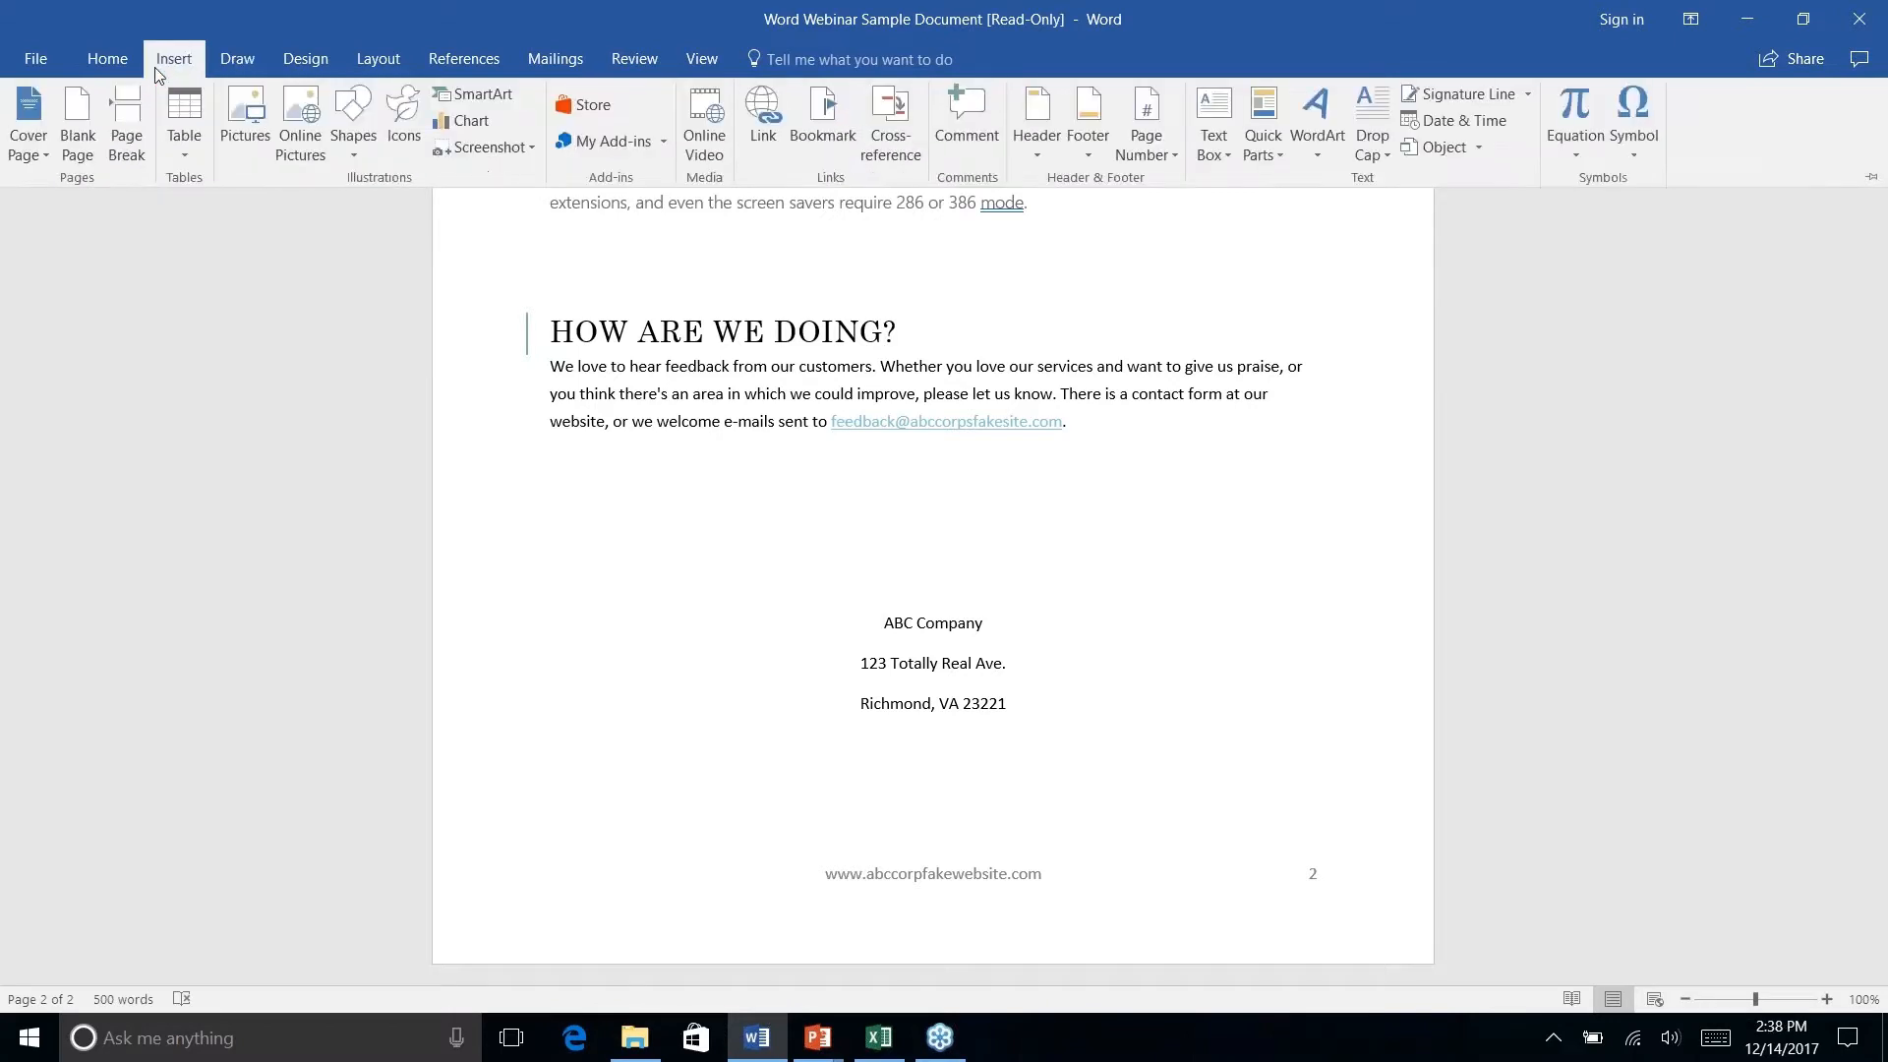
pyautogui.click(368, 151)
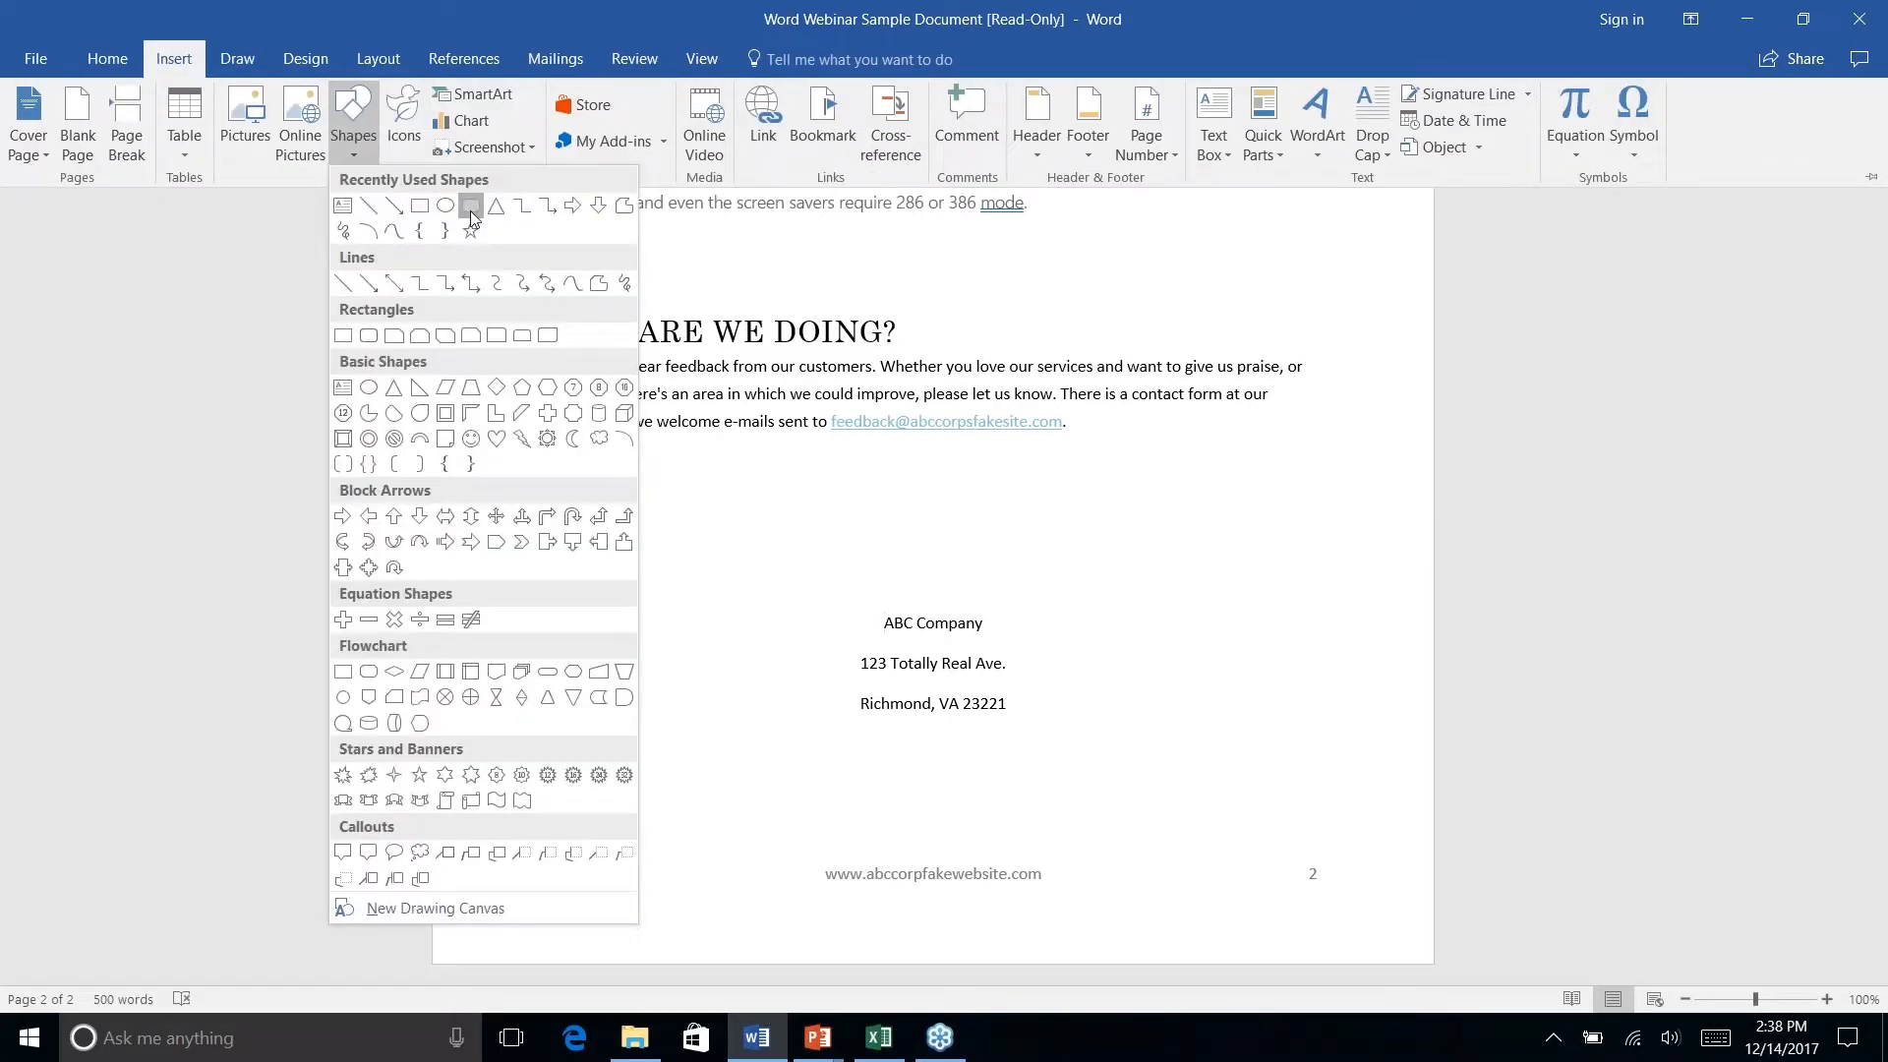
pyautogui.click(449, 211)
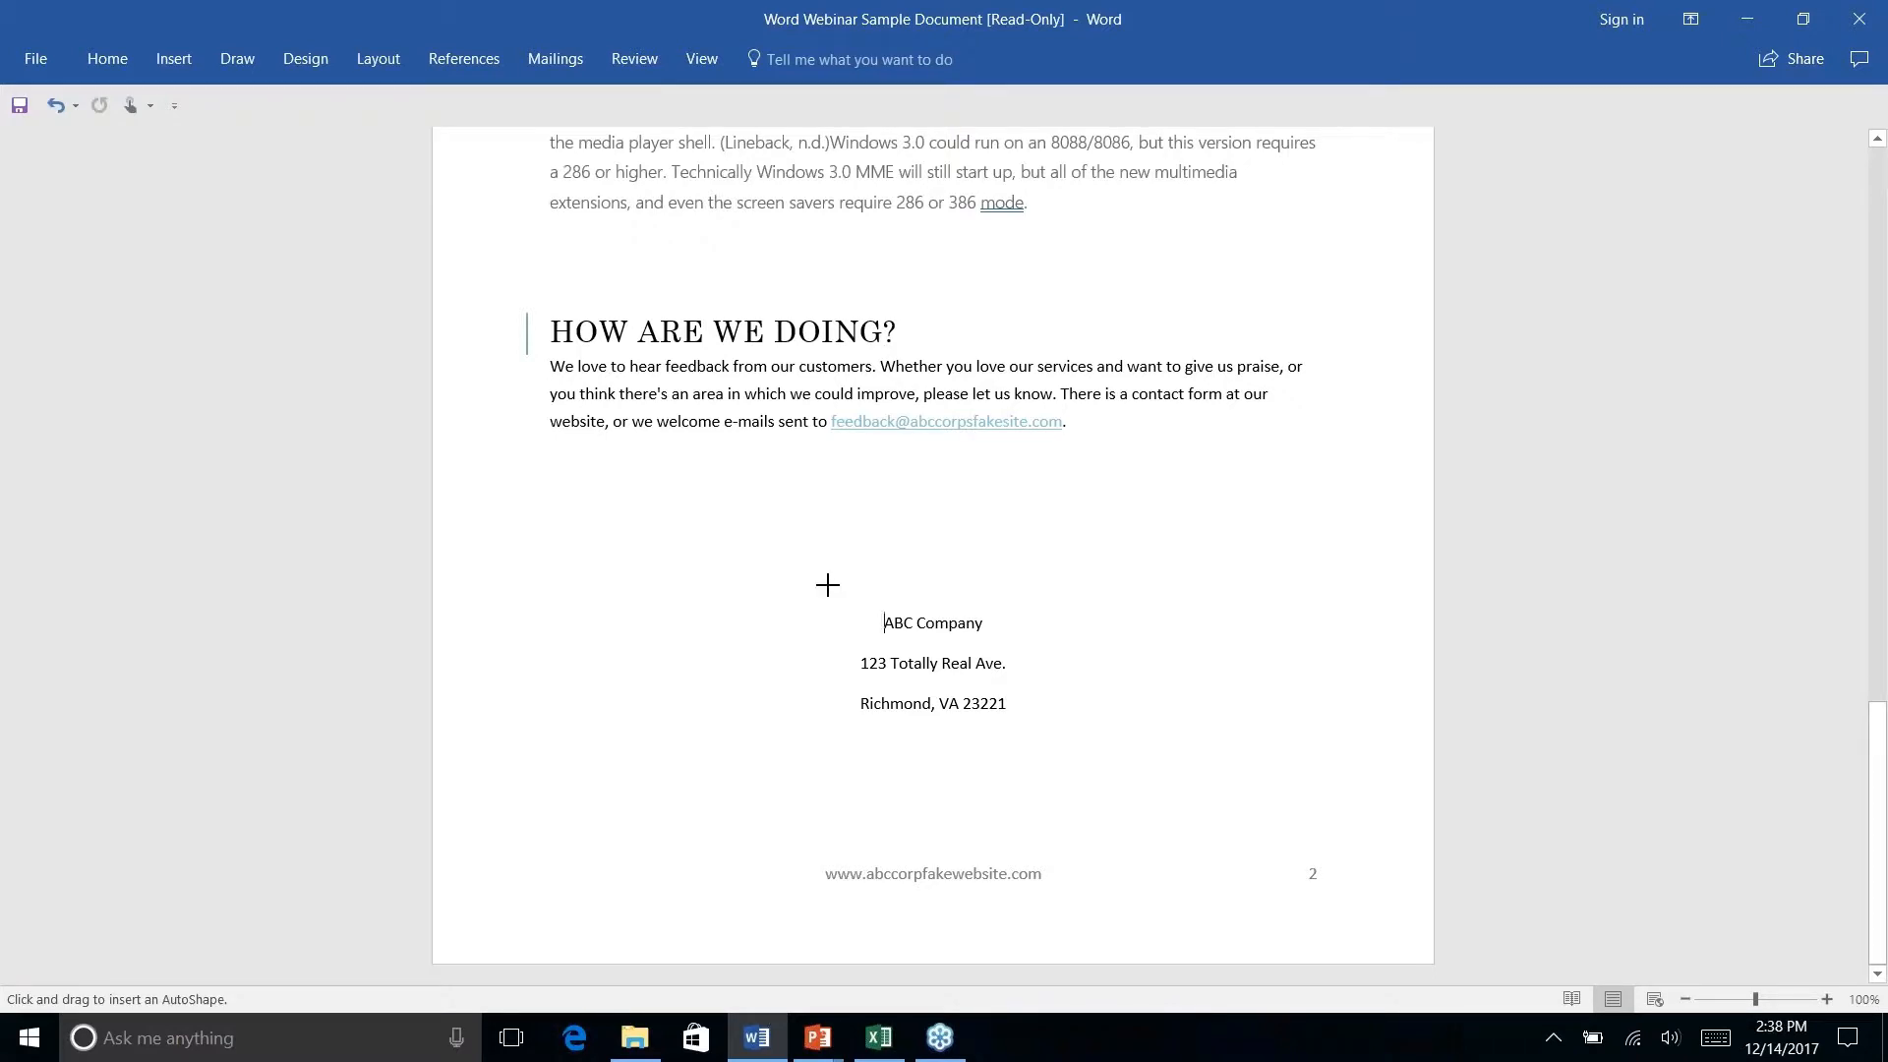
pyautogui.moveTo(827, 585); pyautogui.dragTo(1037, 748)
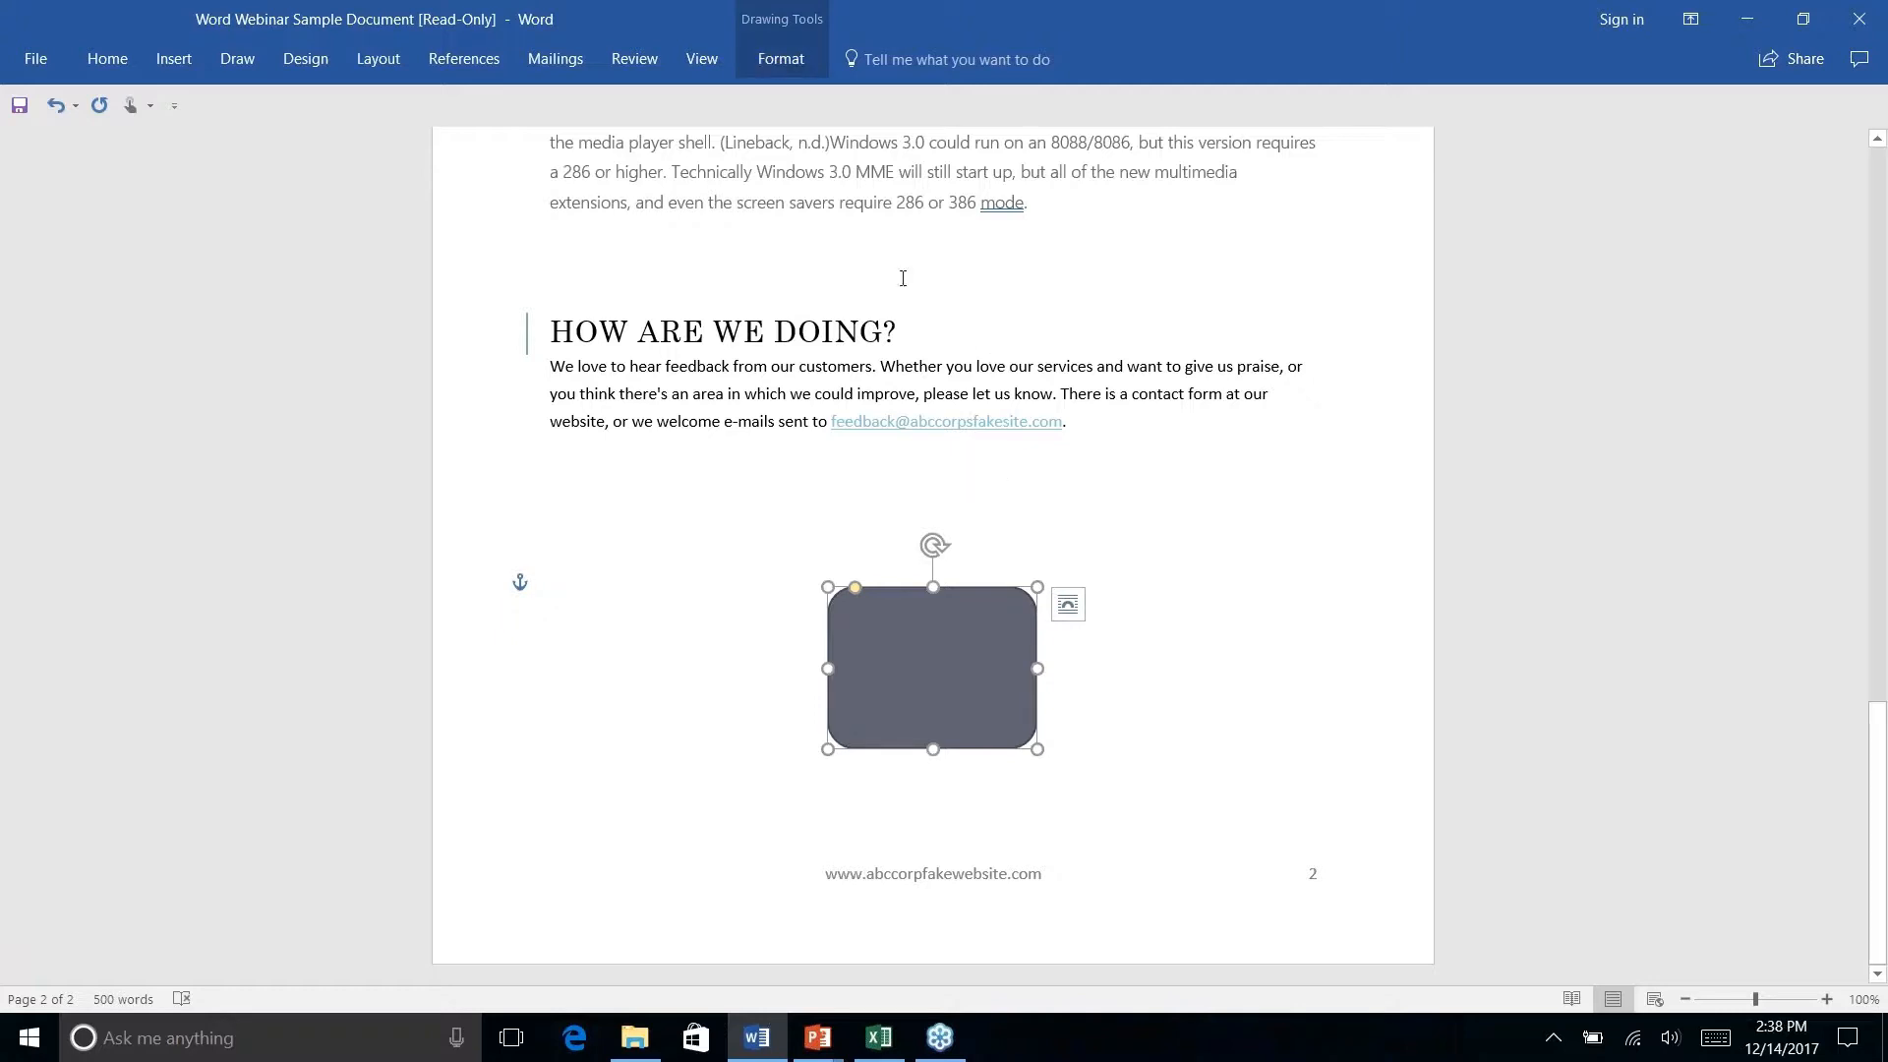
# Send the rounded rectangle over the company address behind the text and deselect it.
pyautogui.click(781, 61)
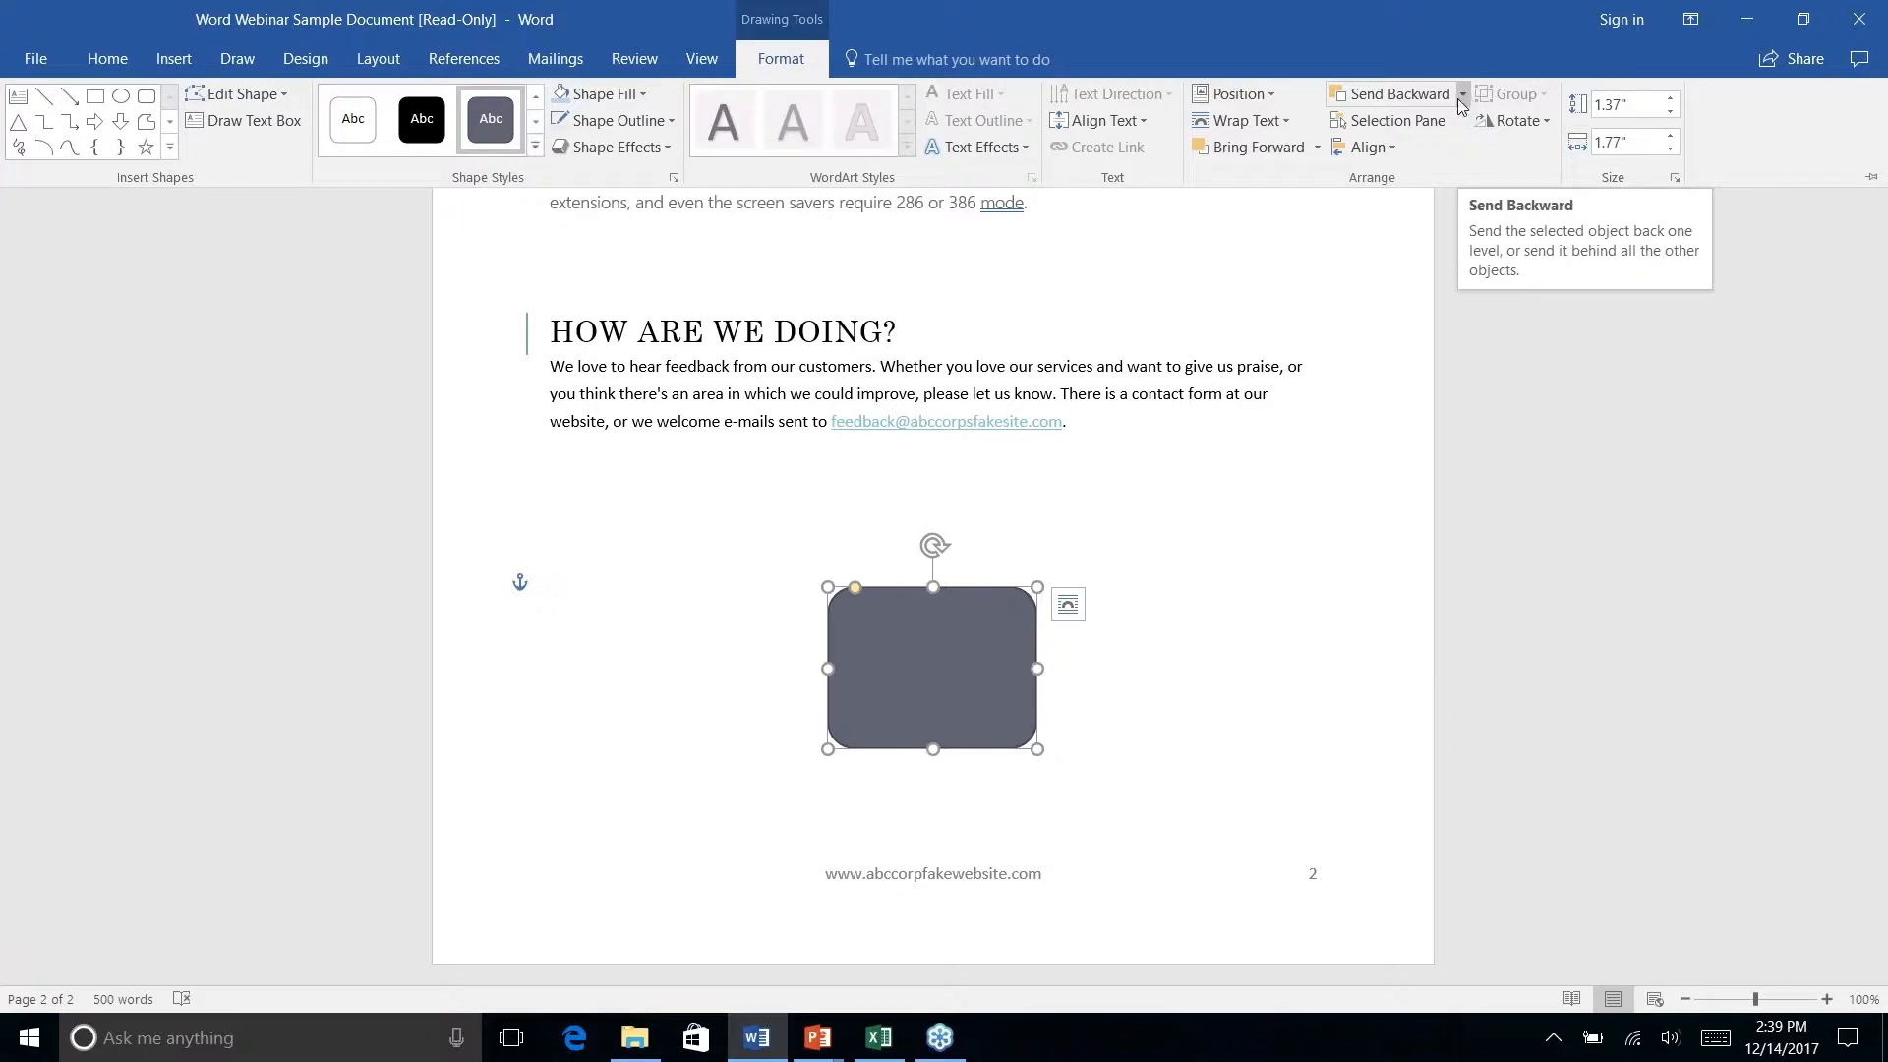
pyautogui.click(1461, 94)
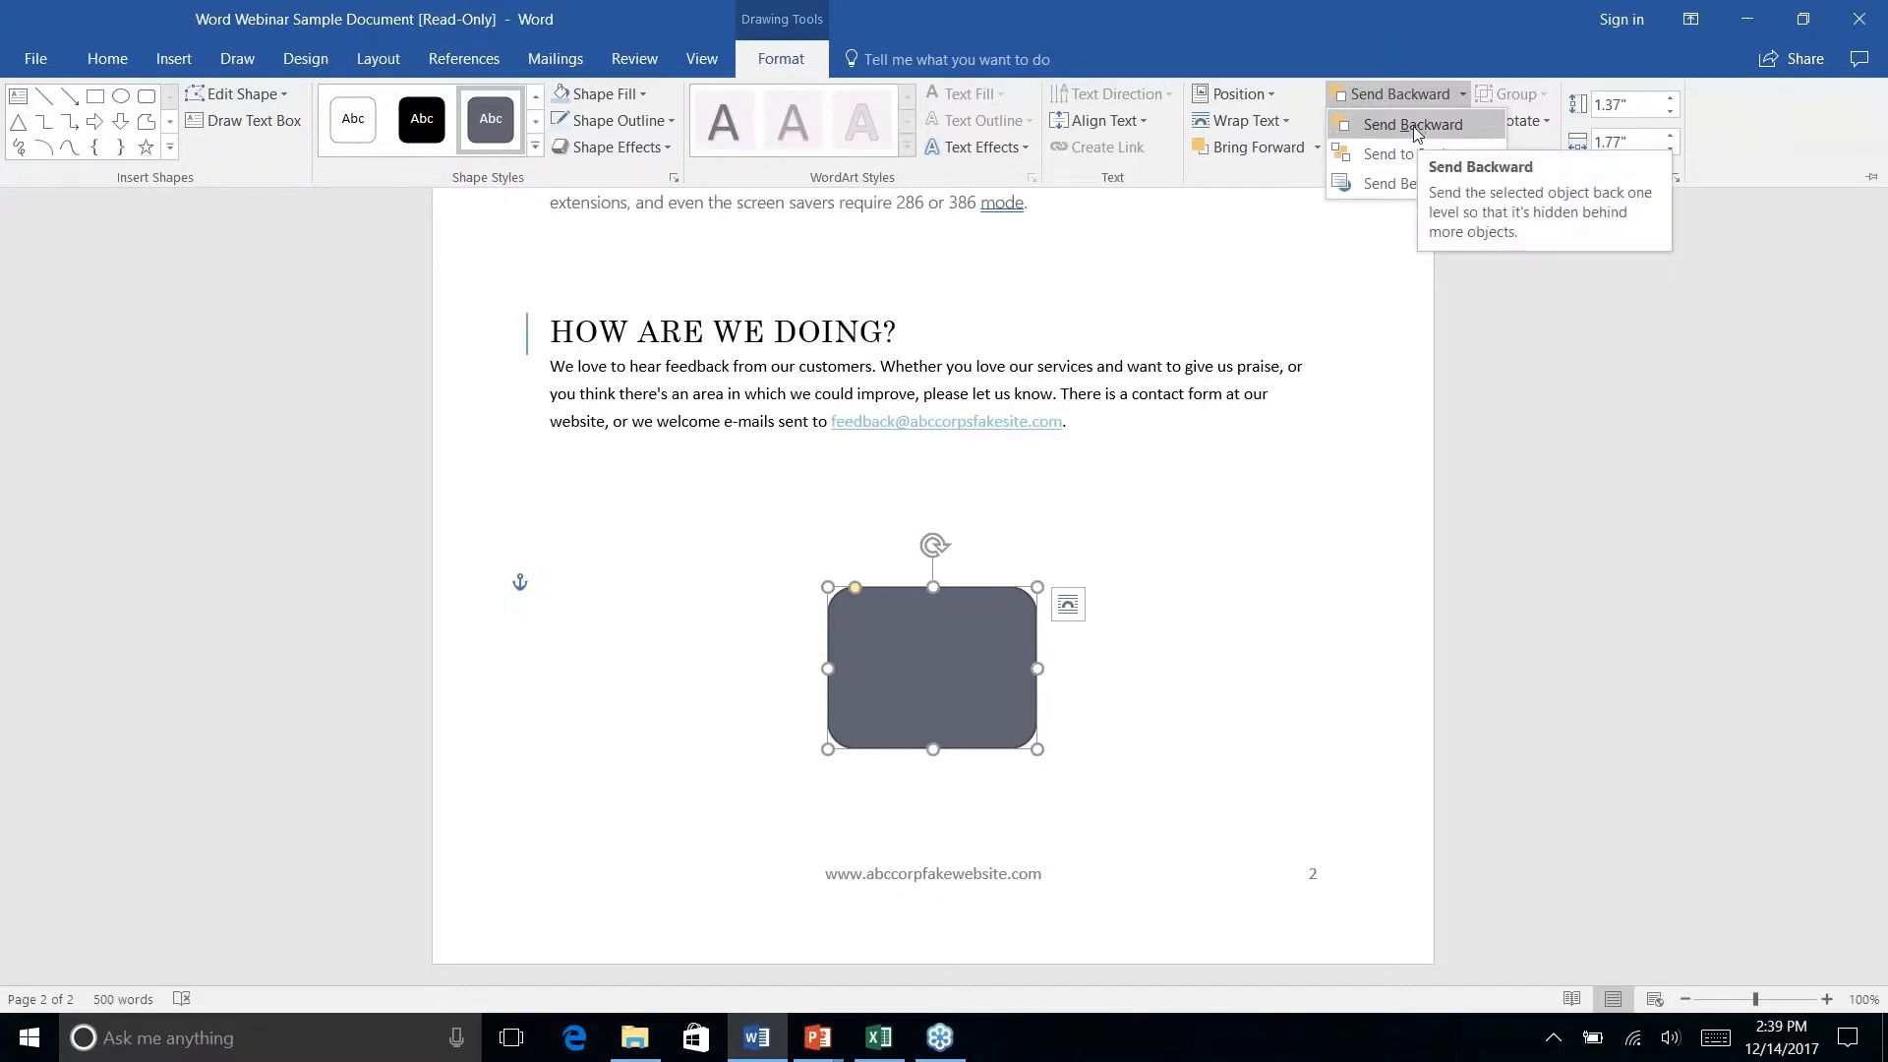
pyautogui.rightClick(1413, 186)
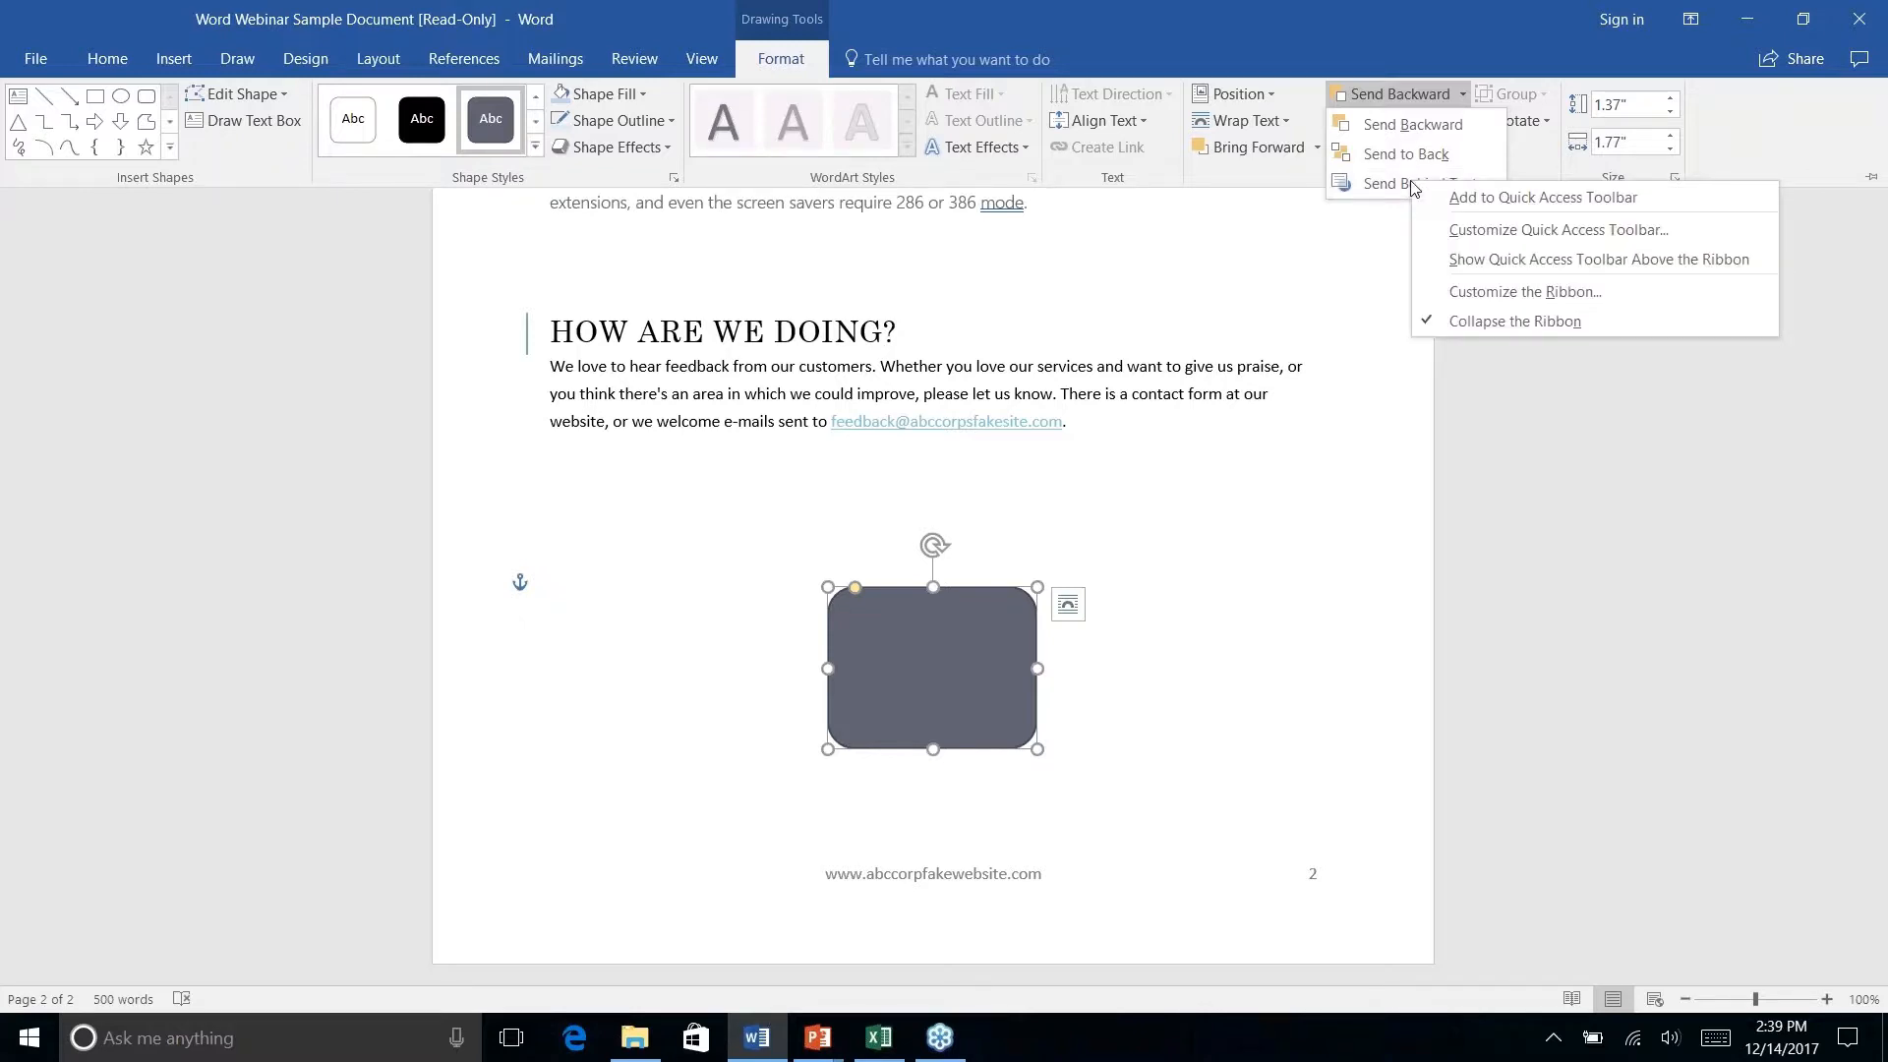
pyautogui.click(1395, 185)
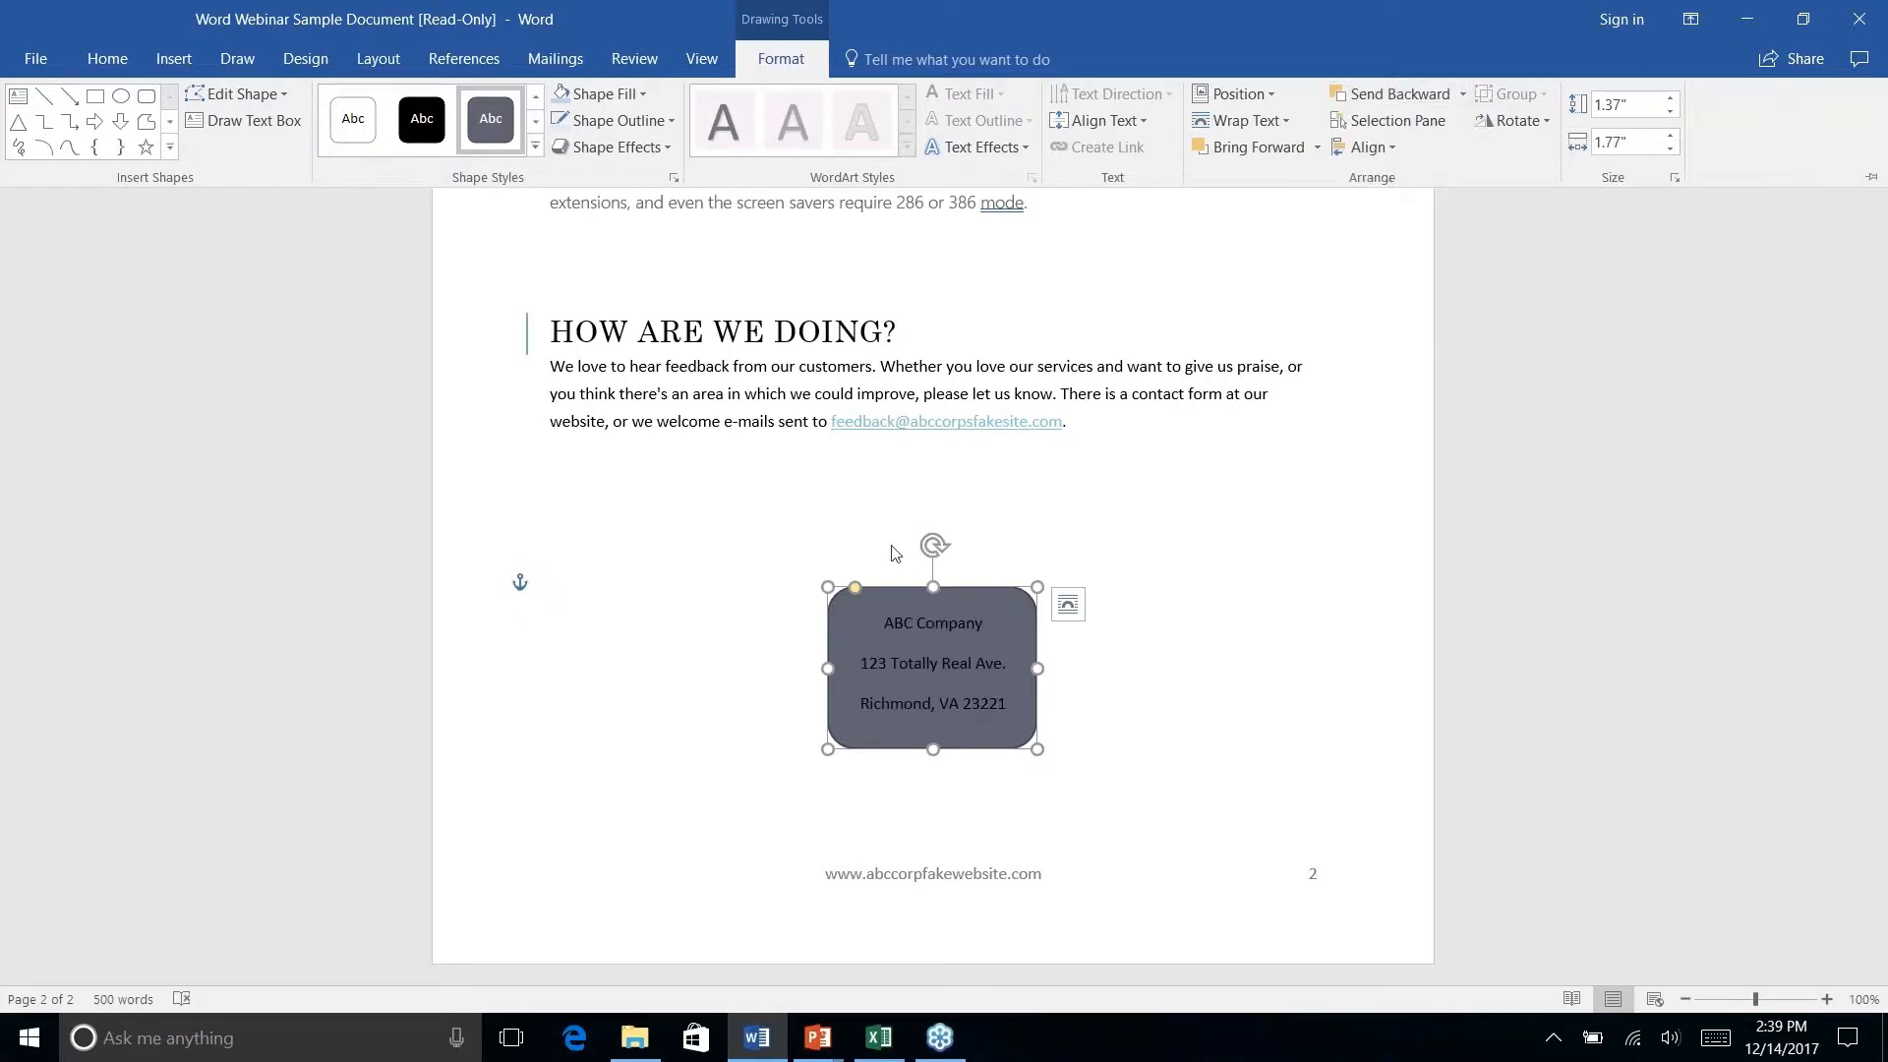
pyautogui.rightClick(1126, 702)
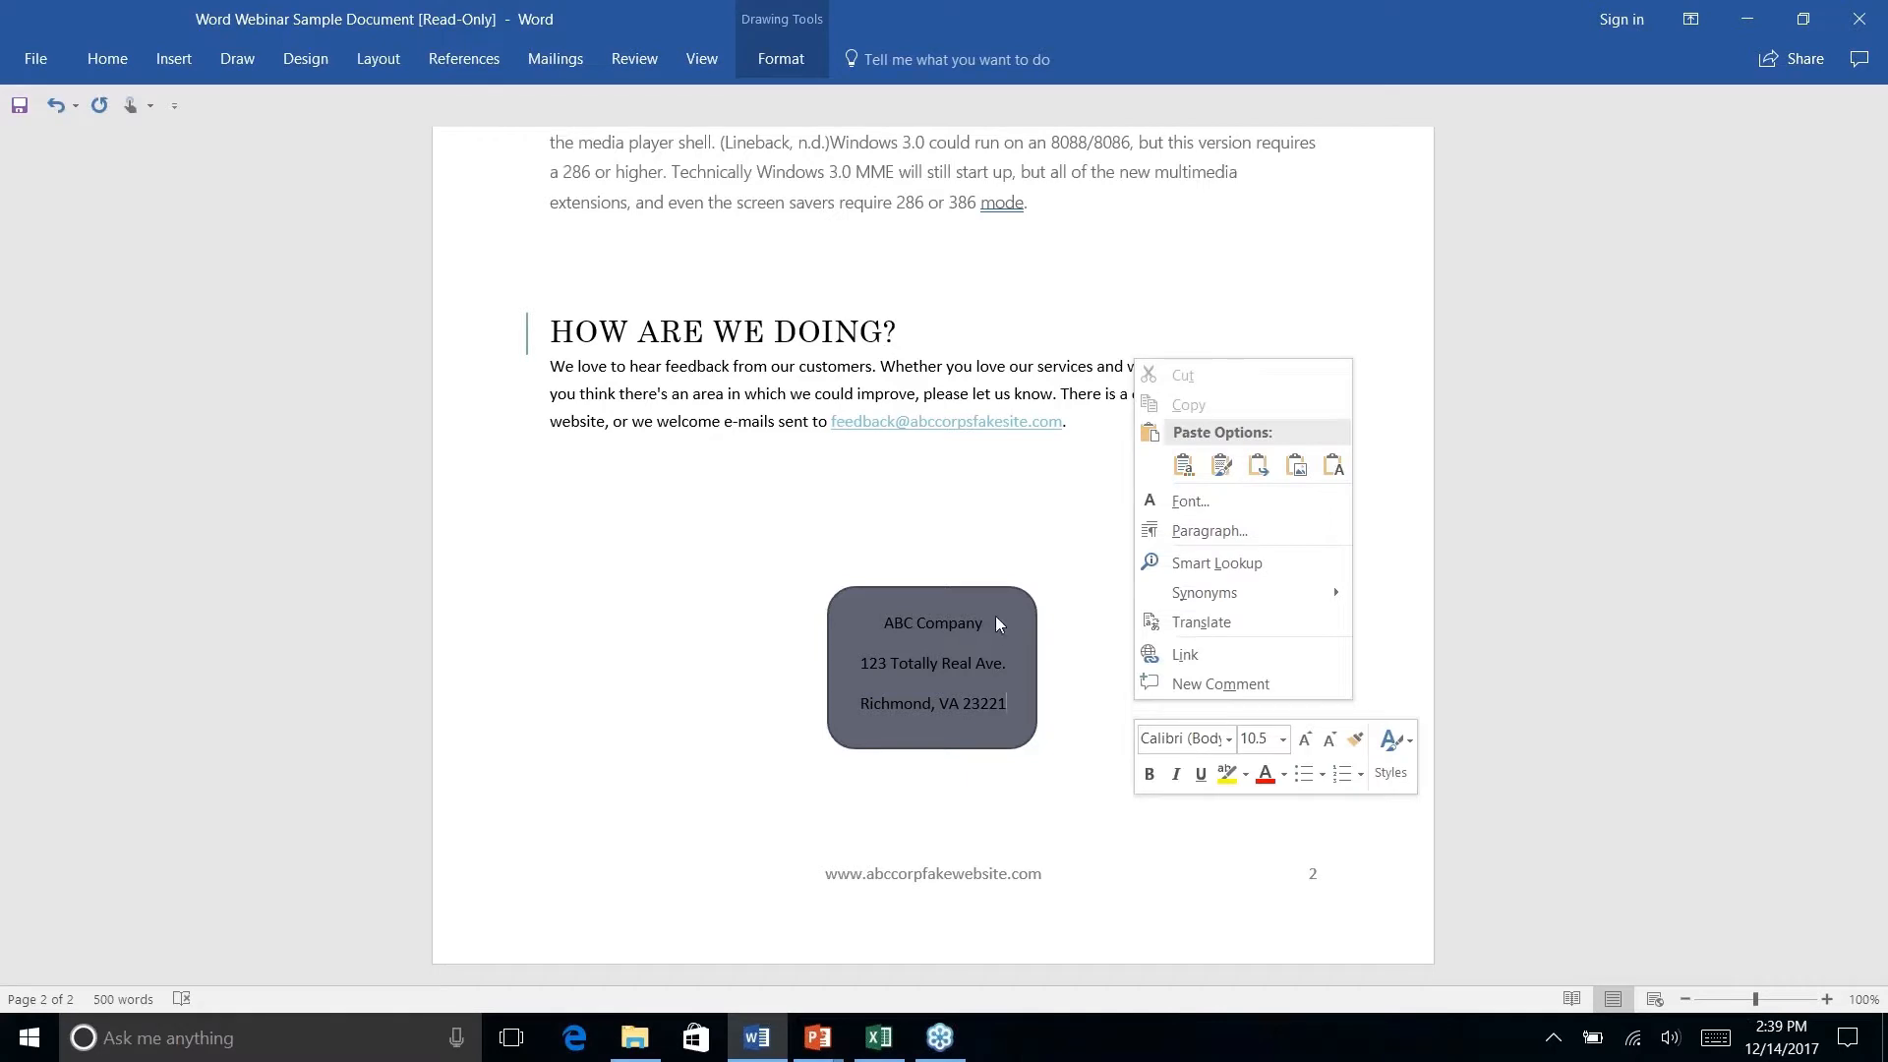
pyautogui.click(1117, 654)
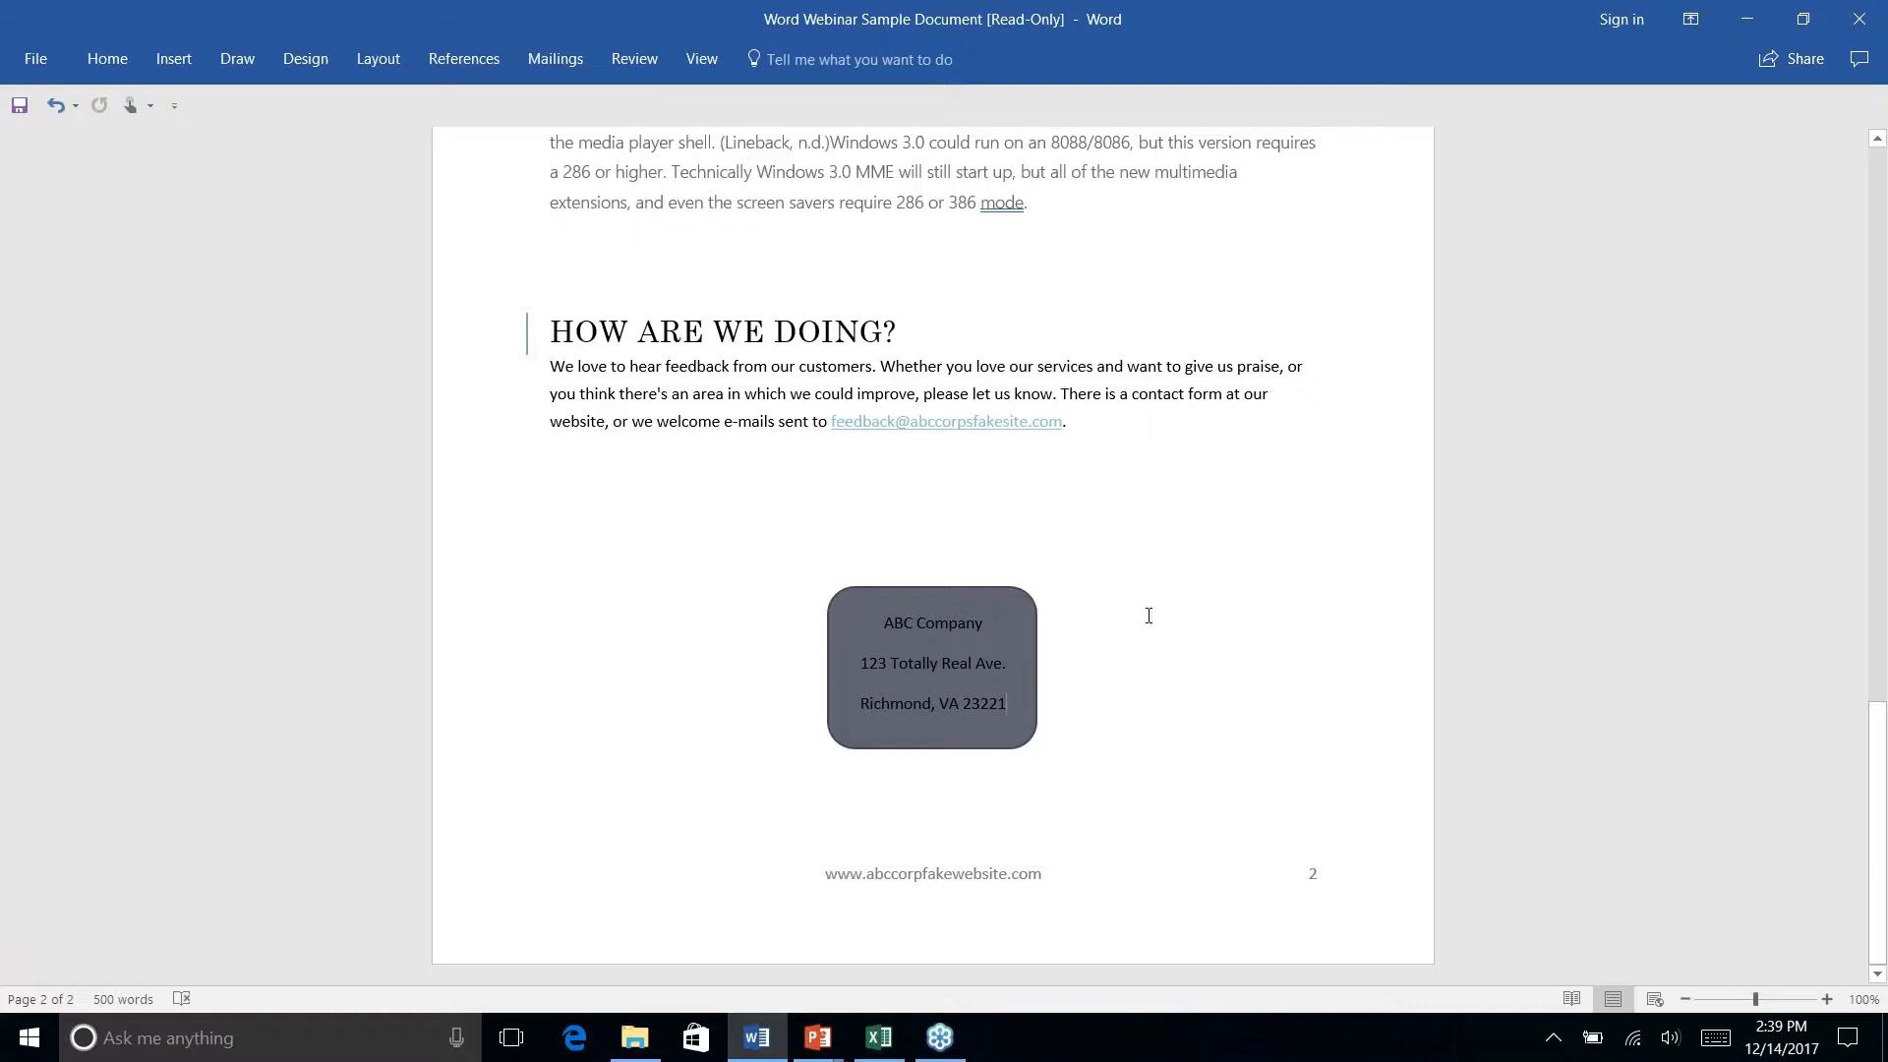
# Apply the light teal theme shape style with dark text to the rounded rectangle behind the address, and deselect it.
pyautogui.click(1012, 637)
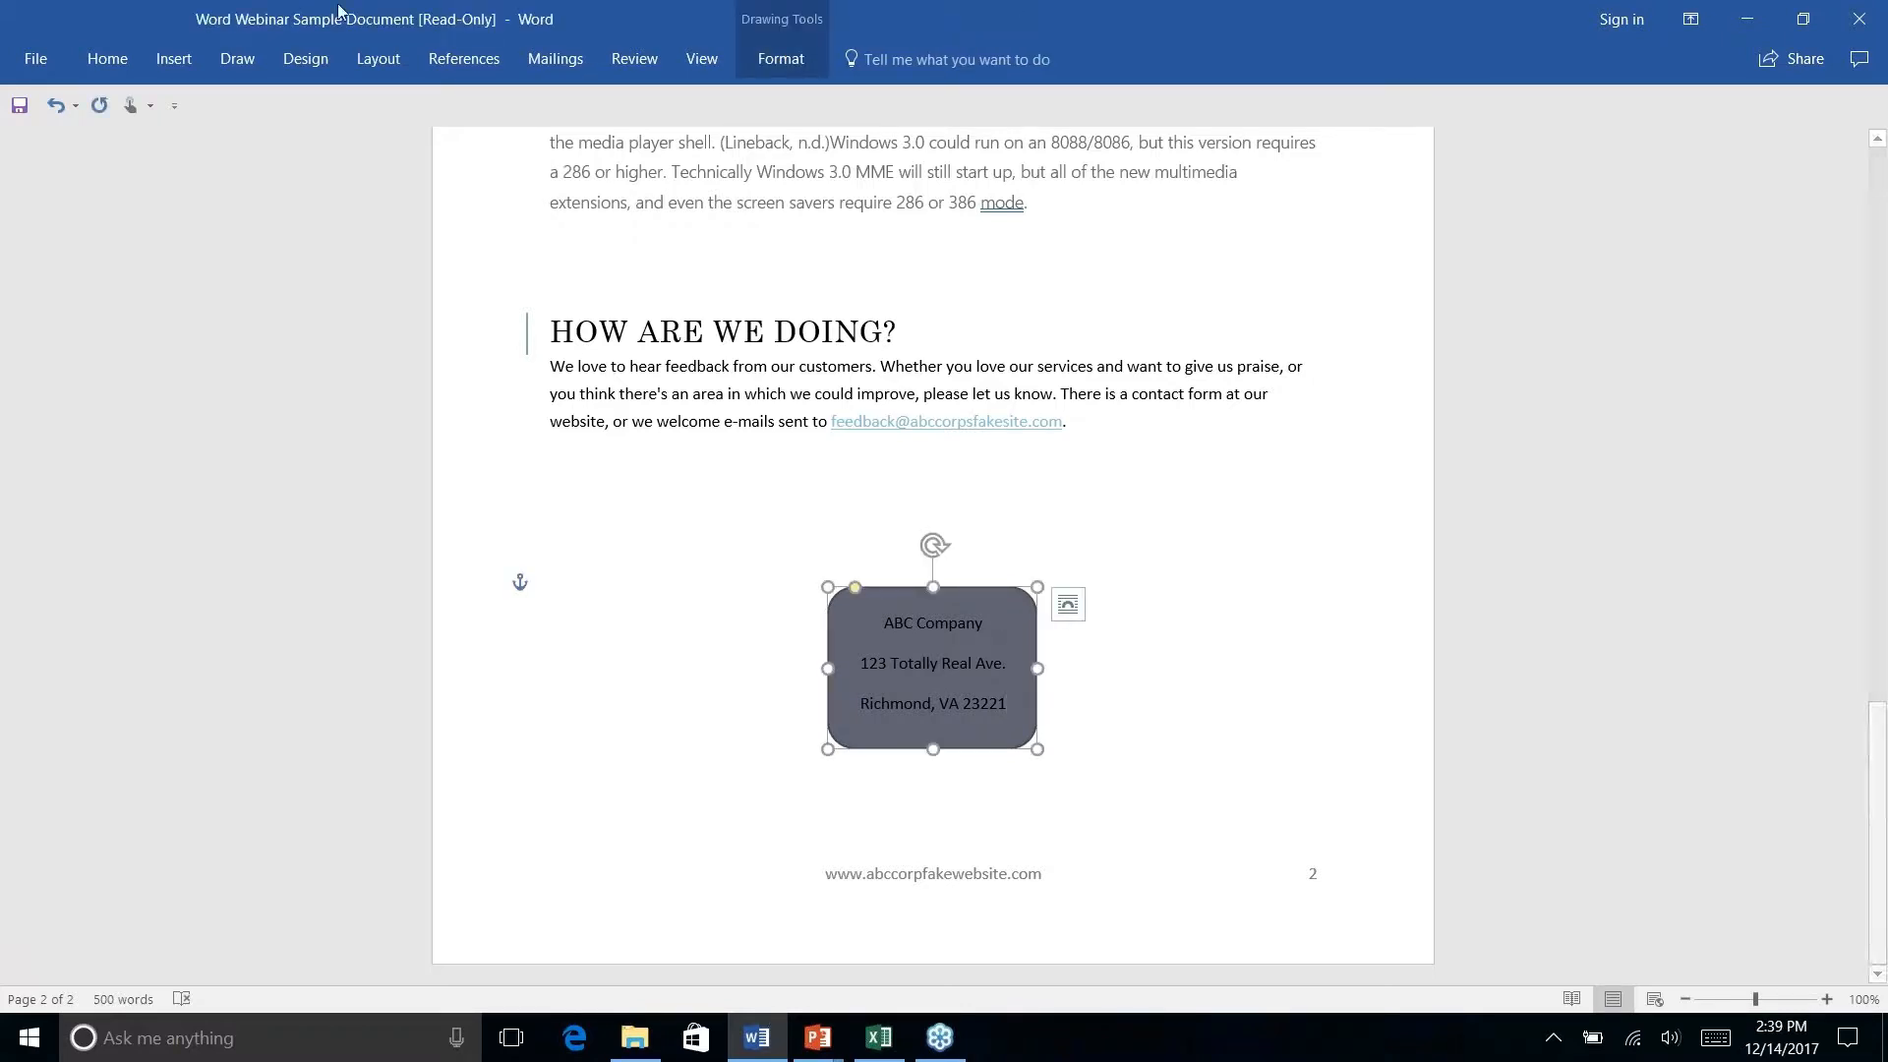
pyautogui.click(174, 59)
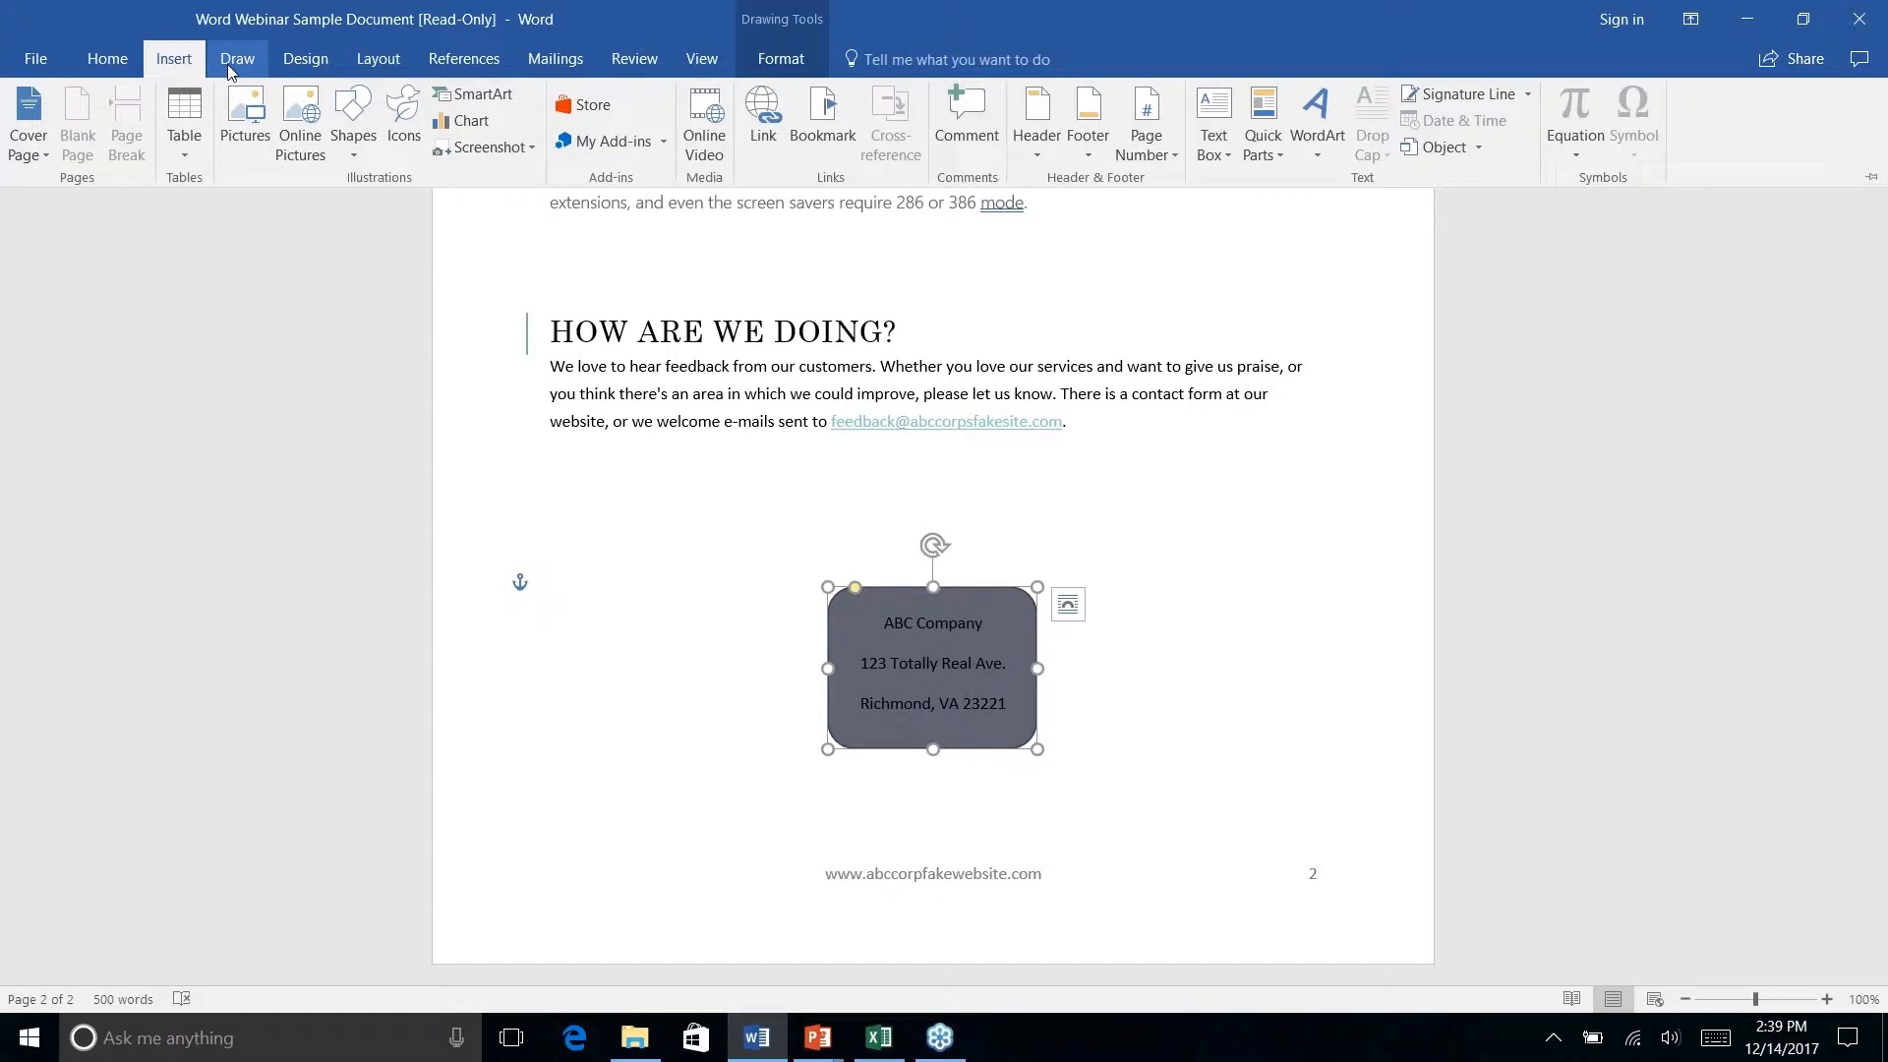
pyautogui.click(109, 61)
pyautogui.click(781, 59)
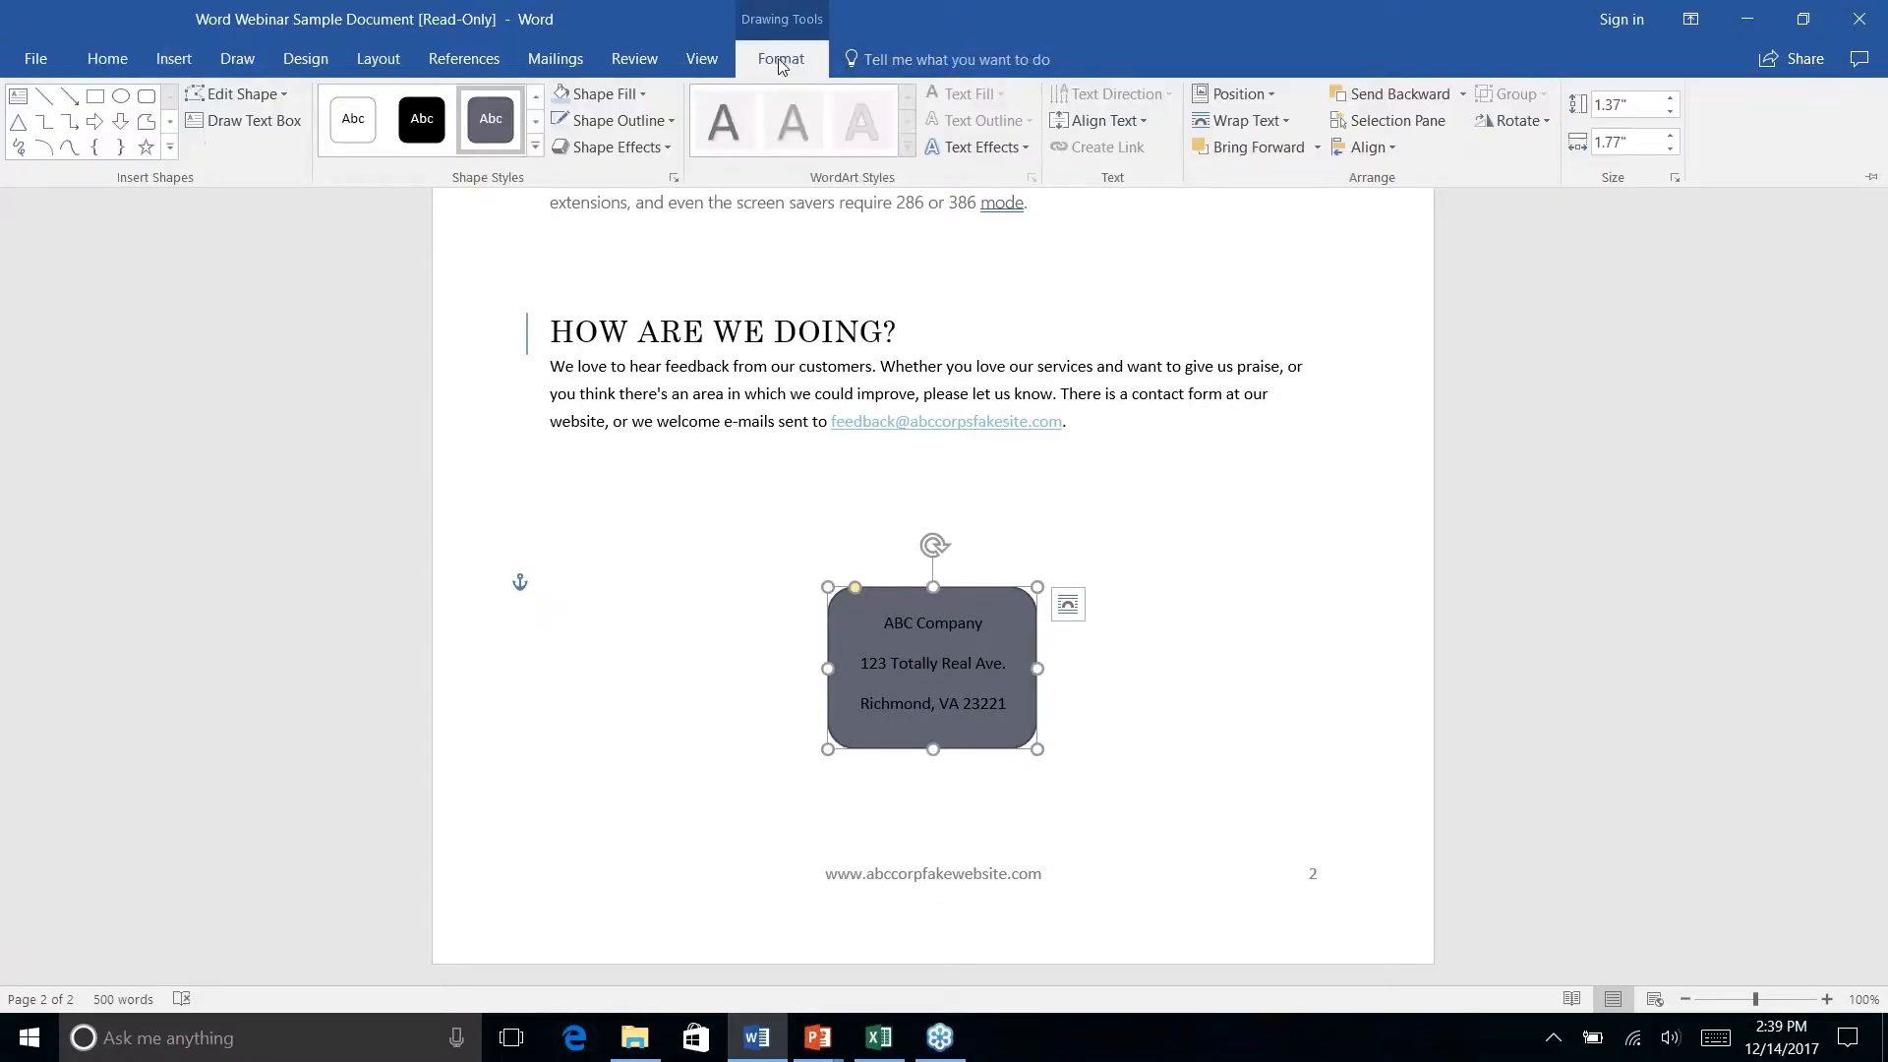
pyautogui.click(535, 146)
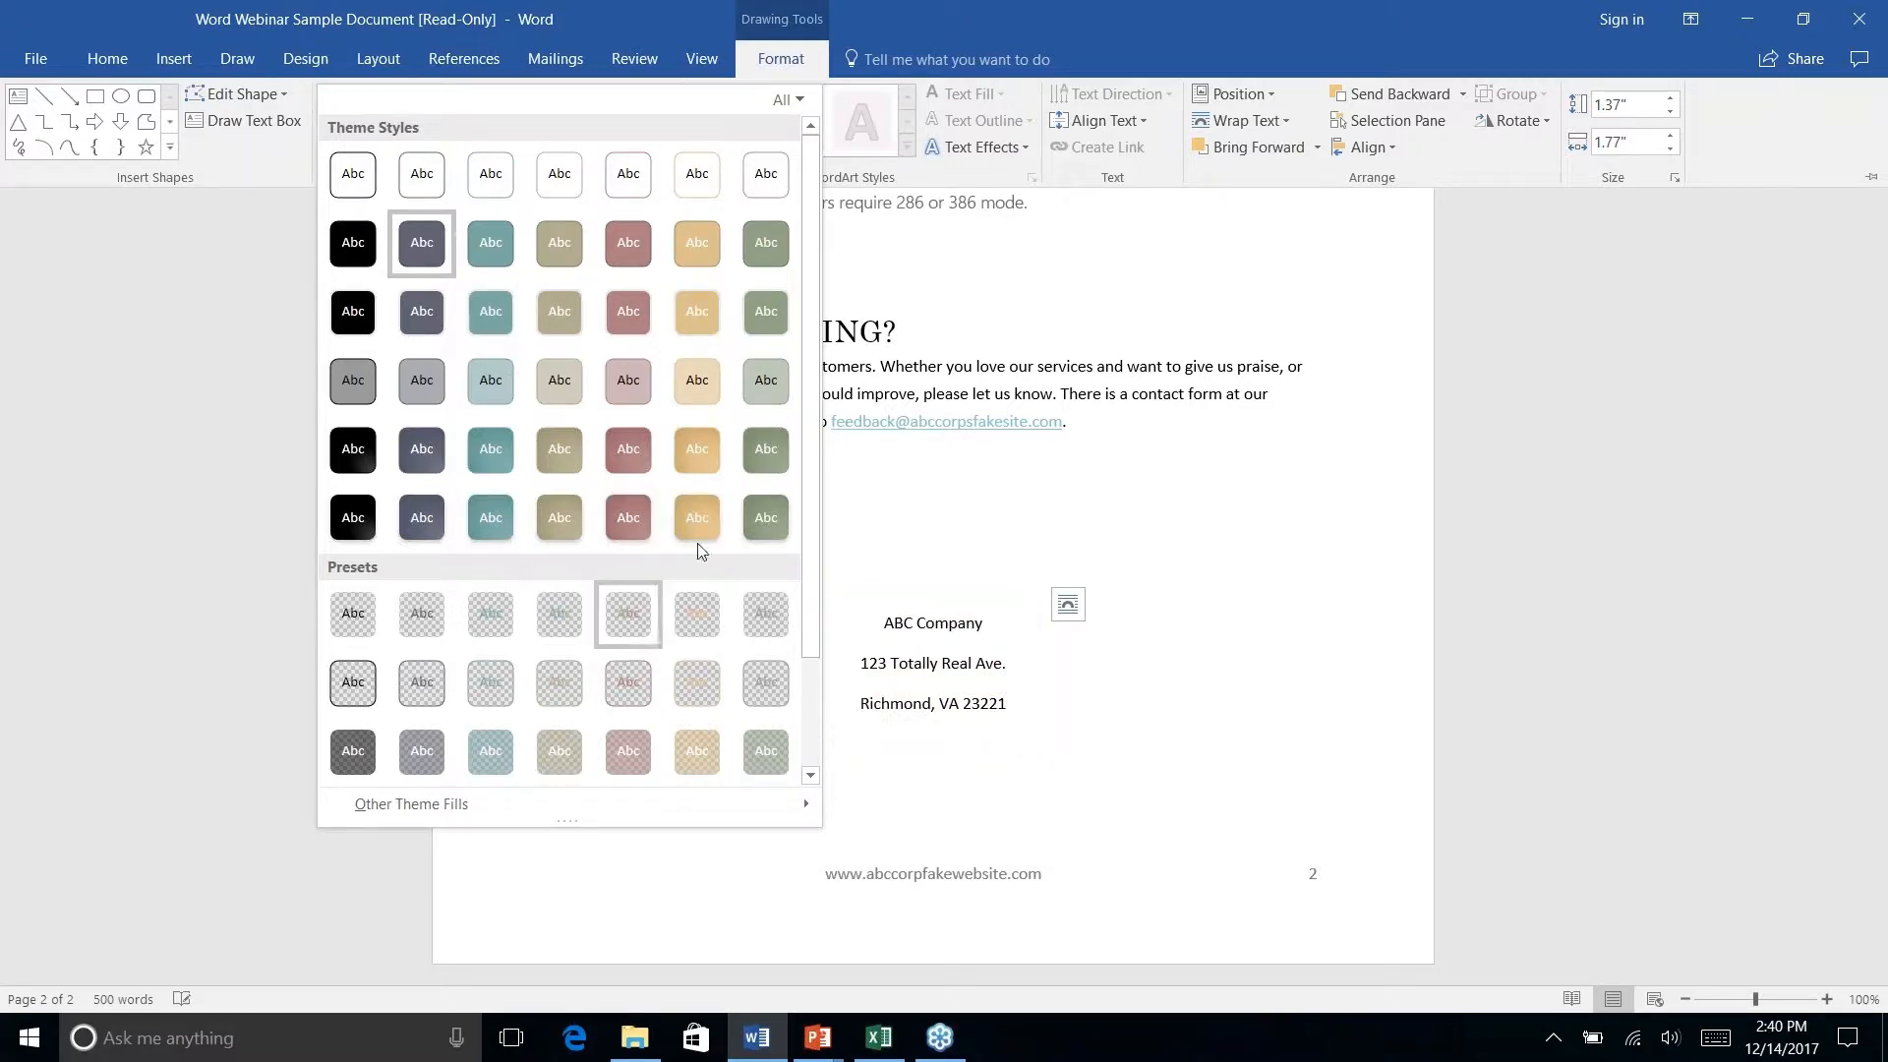
pyautogui.scroll(-2, 704, 548)
pyautogui.scroll(2, 704, 547)
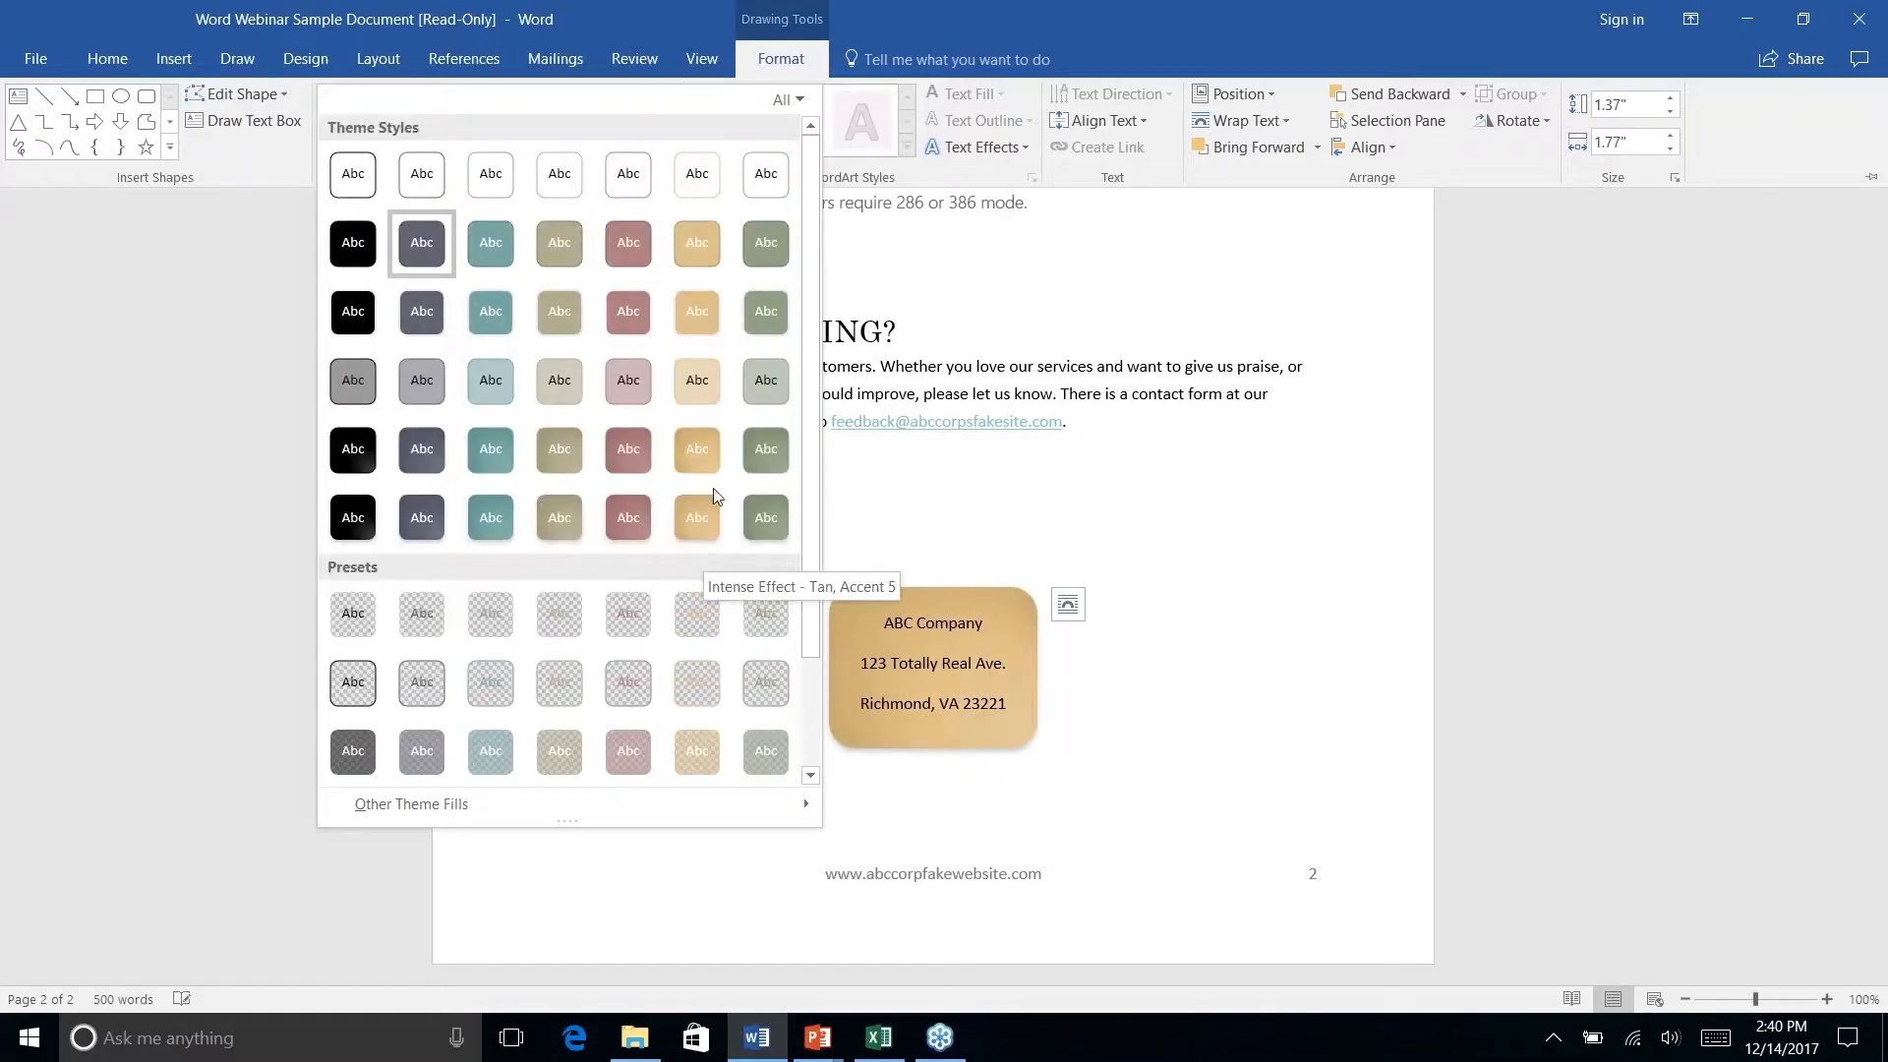
pyautogui.rightClick(491, 387)
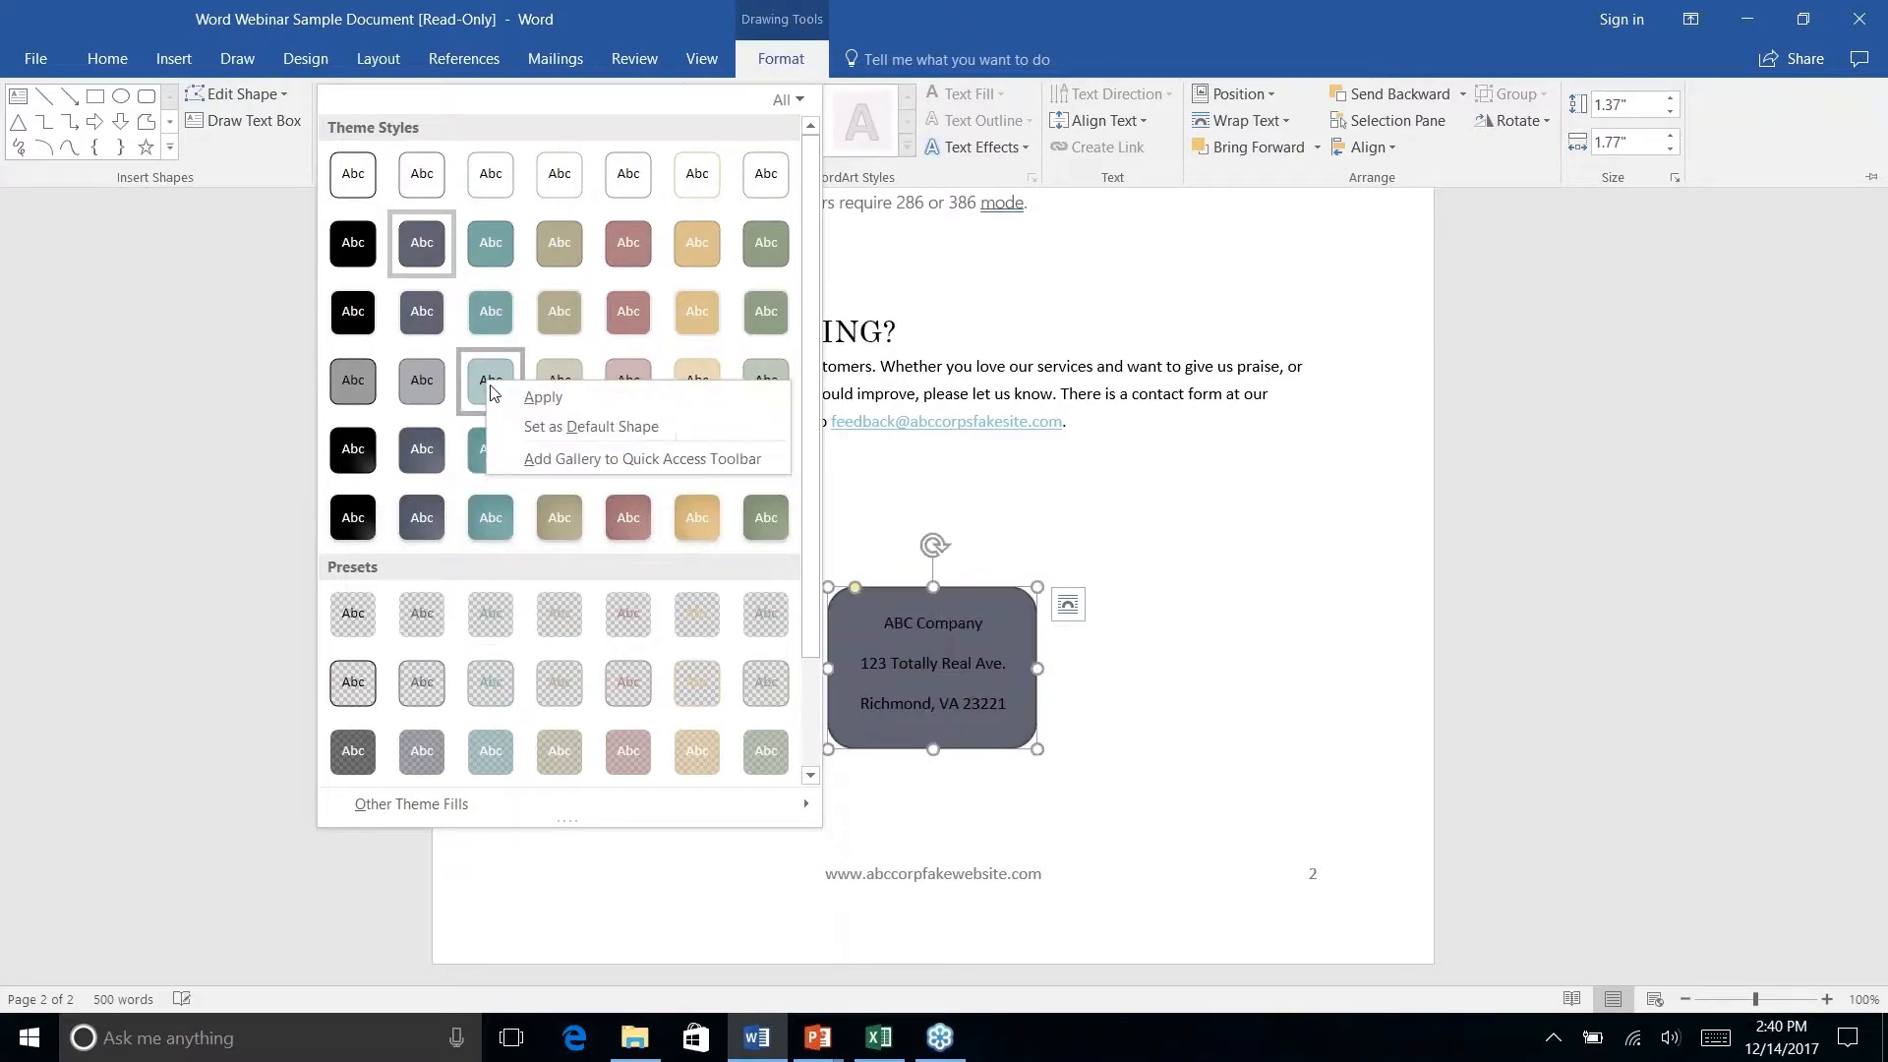
pyautogui.press('Escape')
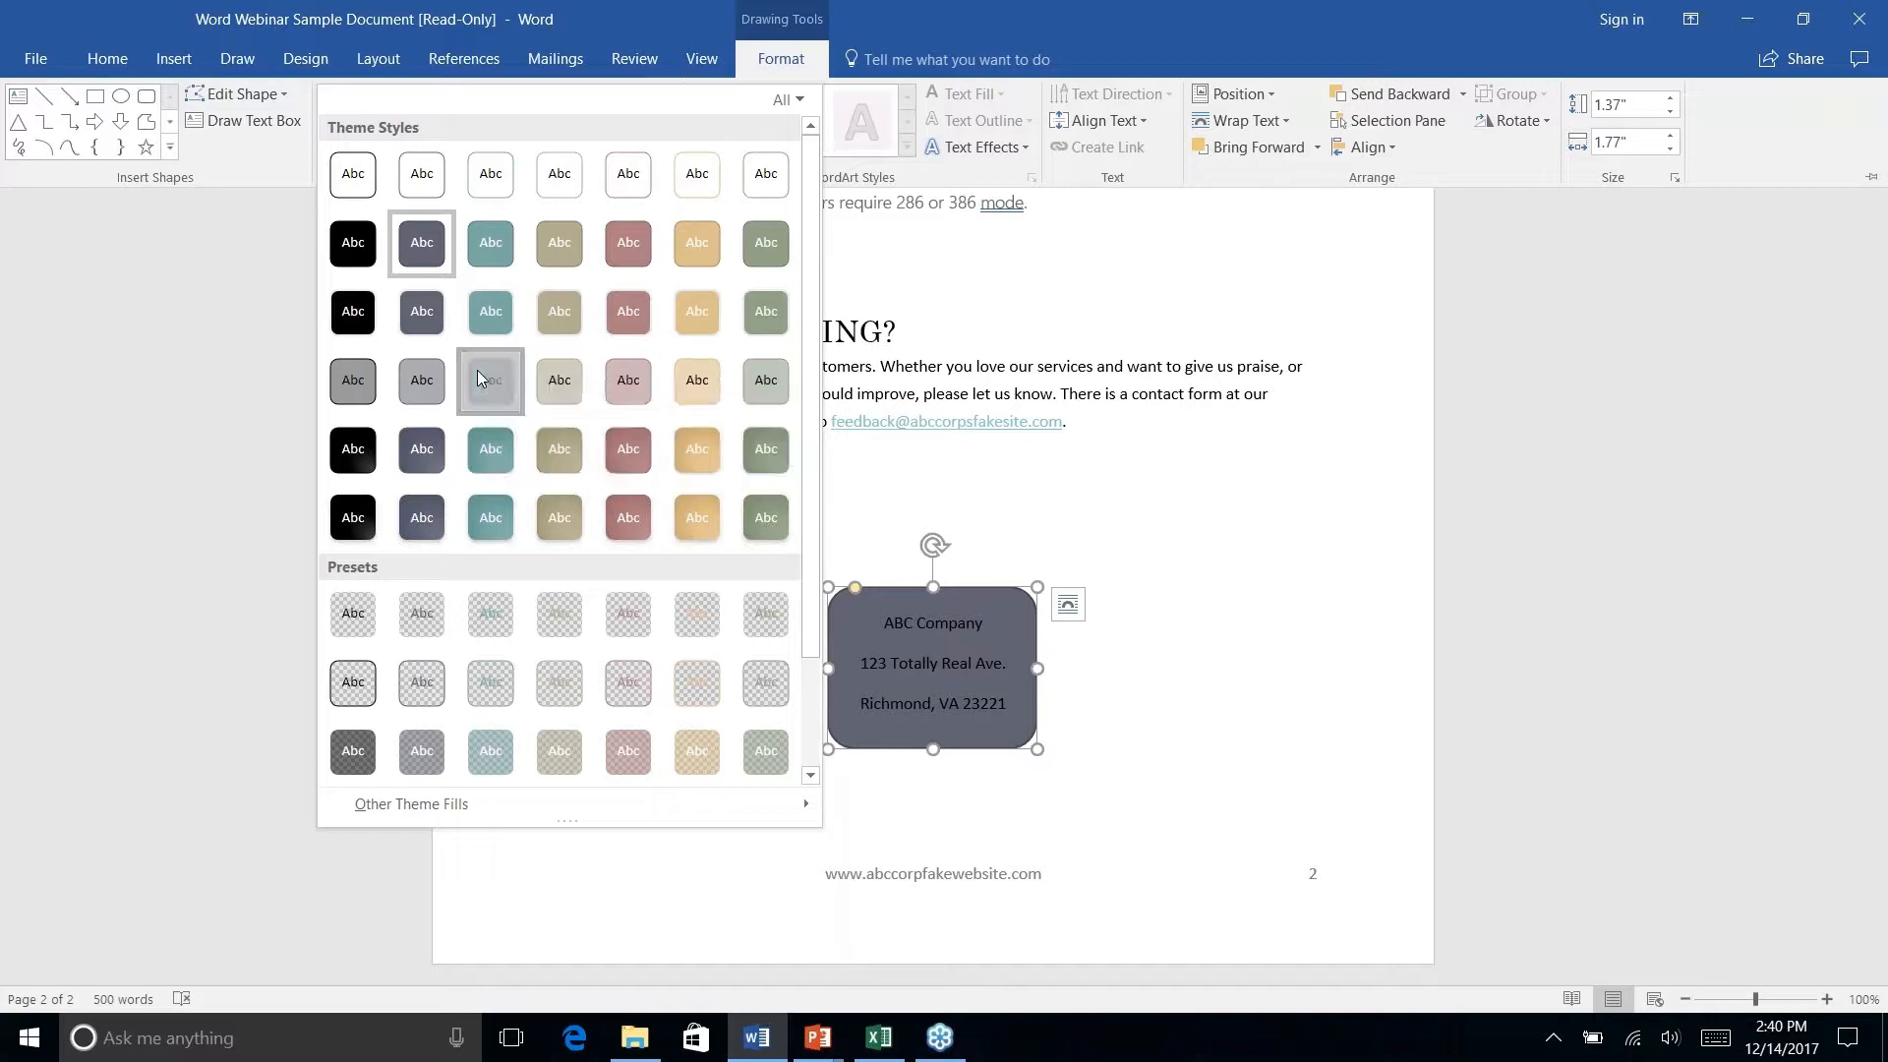
pyautogui.click(486, 373)
pyautogui.hotkey('ctrl', 'F1')
pyautogui.rightClick(1112, 724)
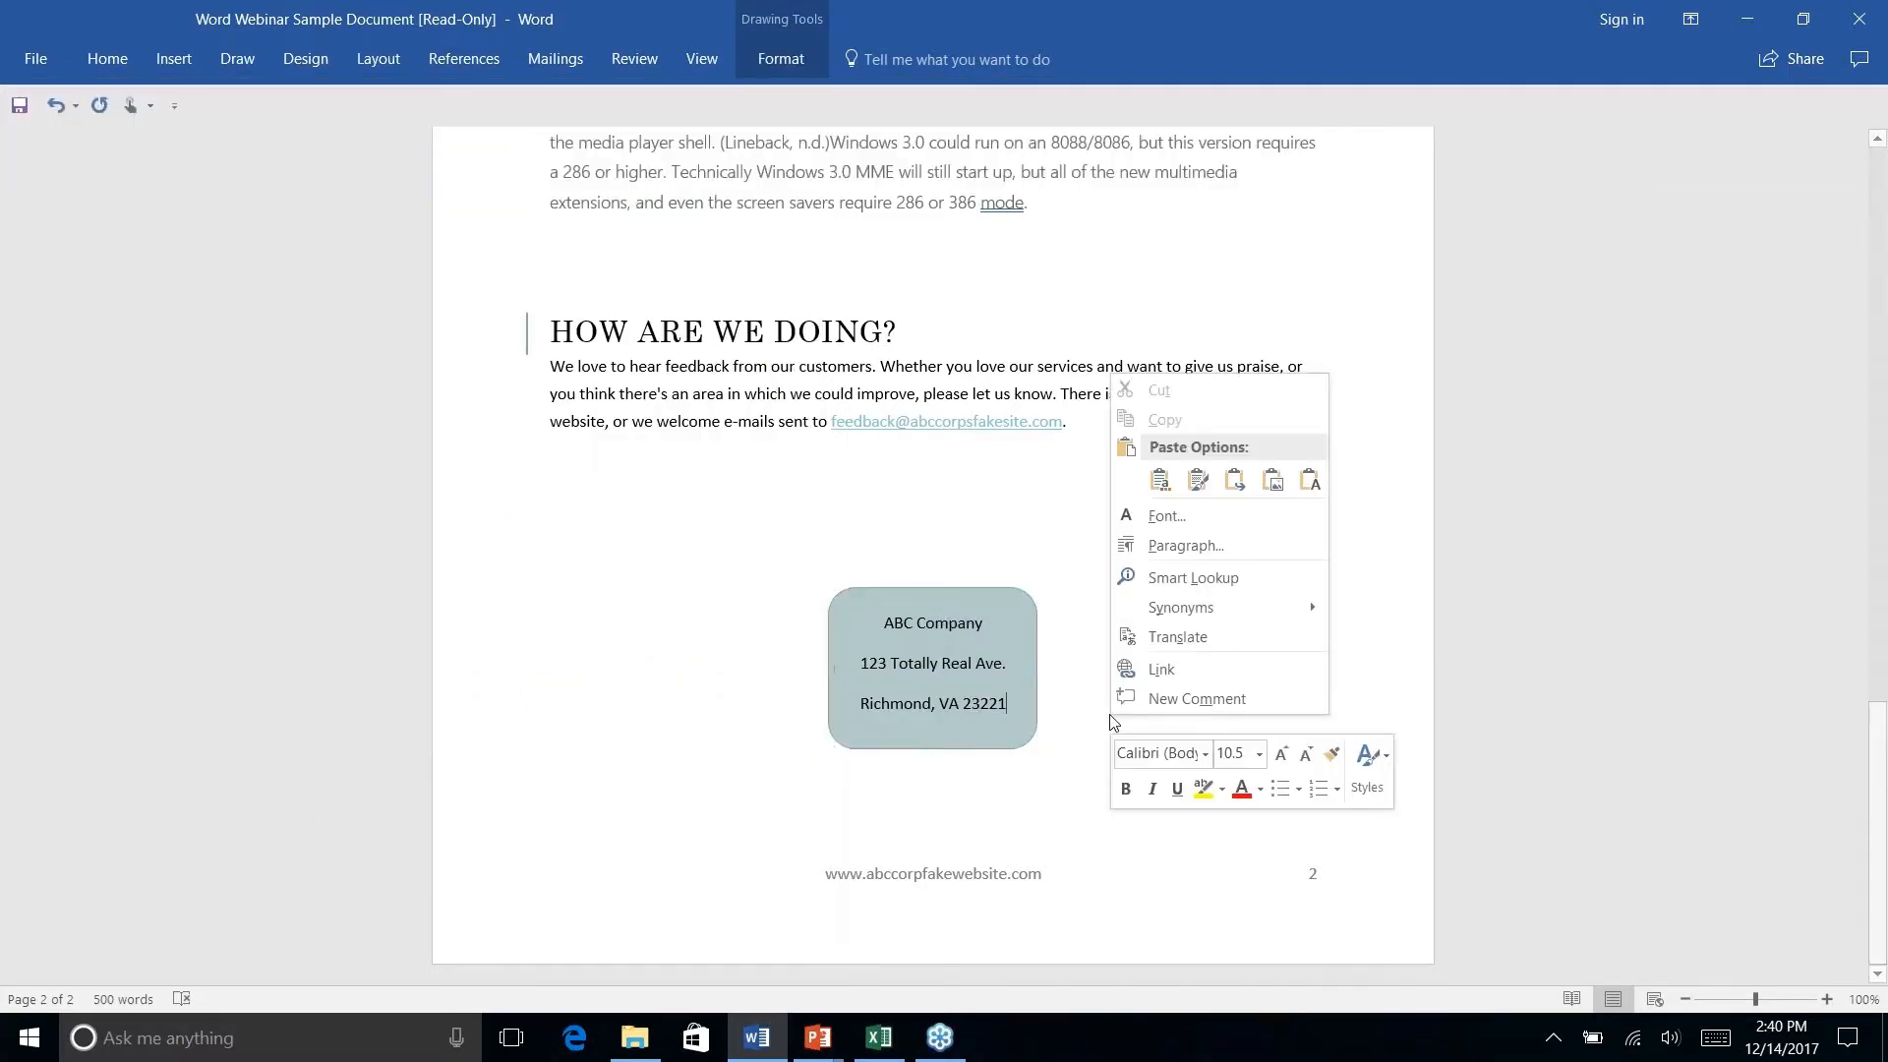
pyautogui.press('Escape')
# Give the address shape a dark teal outline with a weight of 2¼ pt, and deselect it.
pyautogui.click(1006, 614)
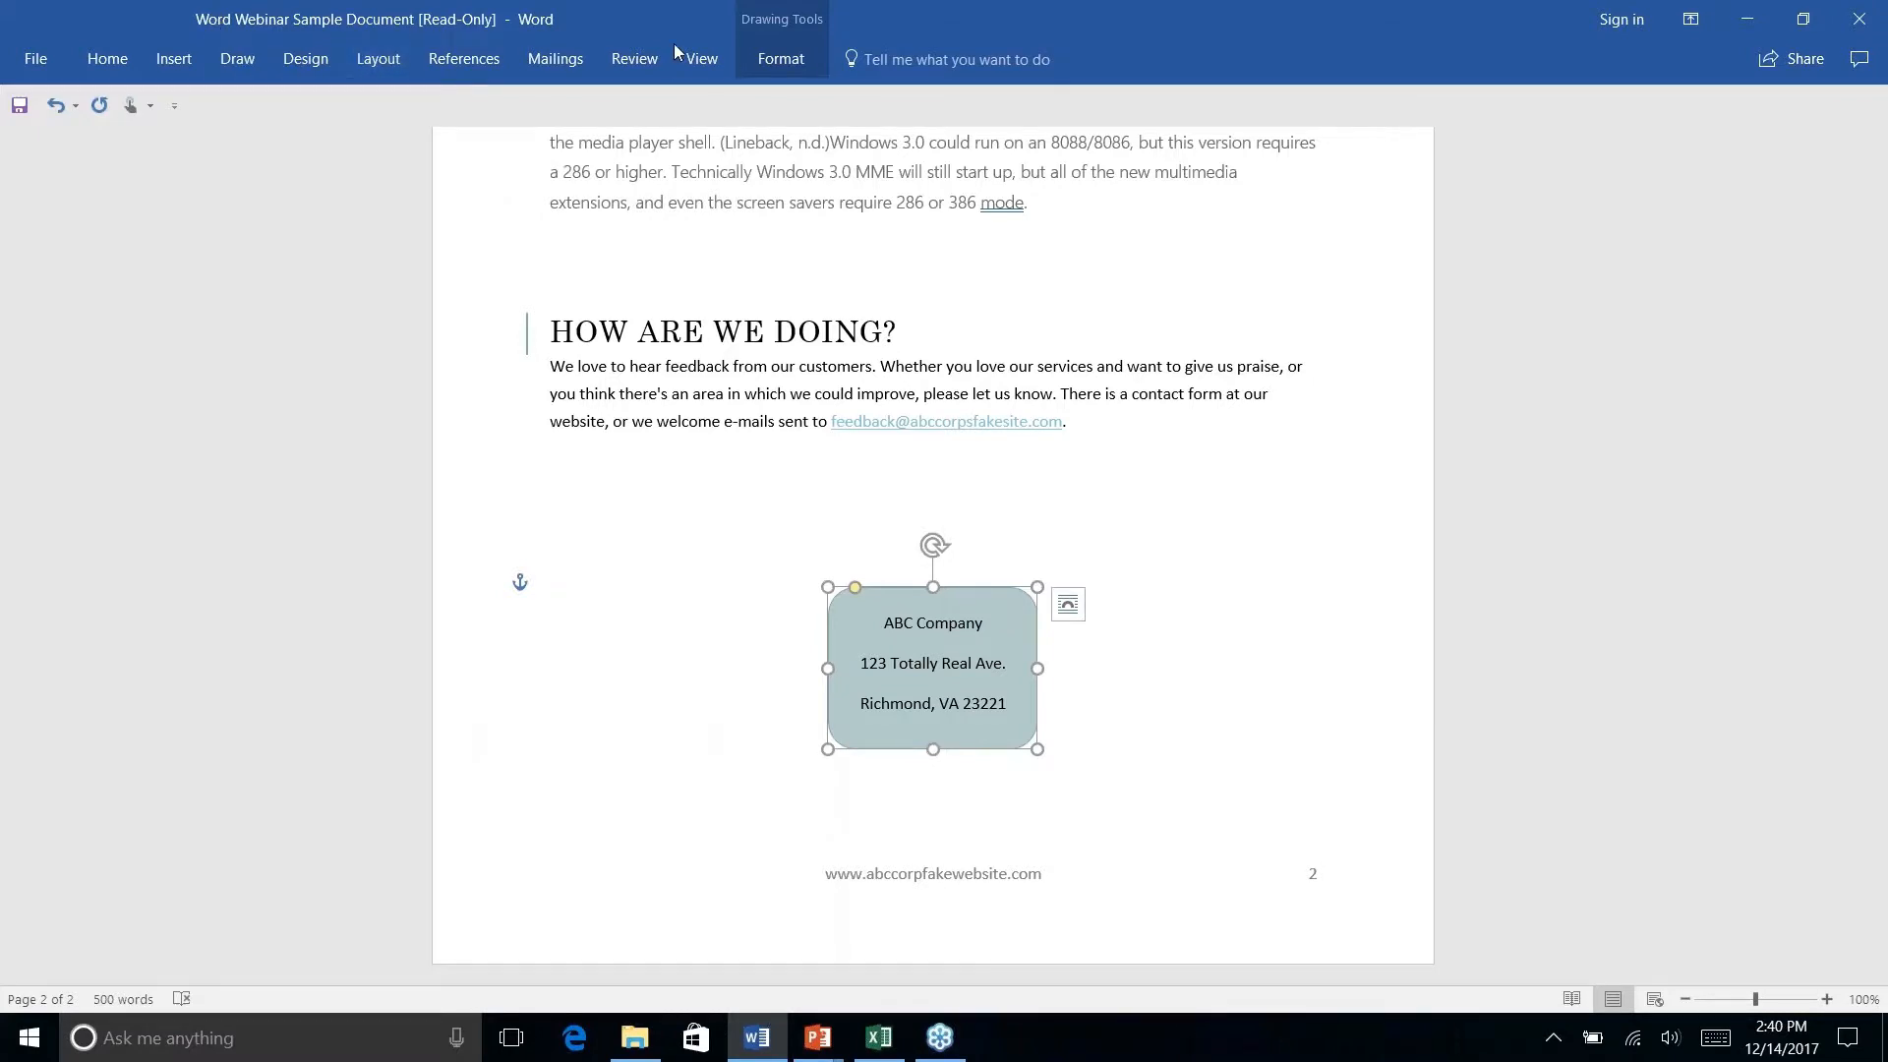
pyautogui.click(755, 62)
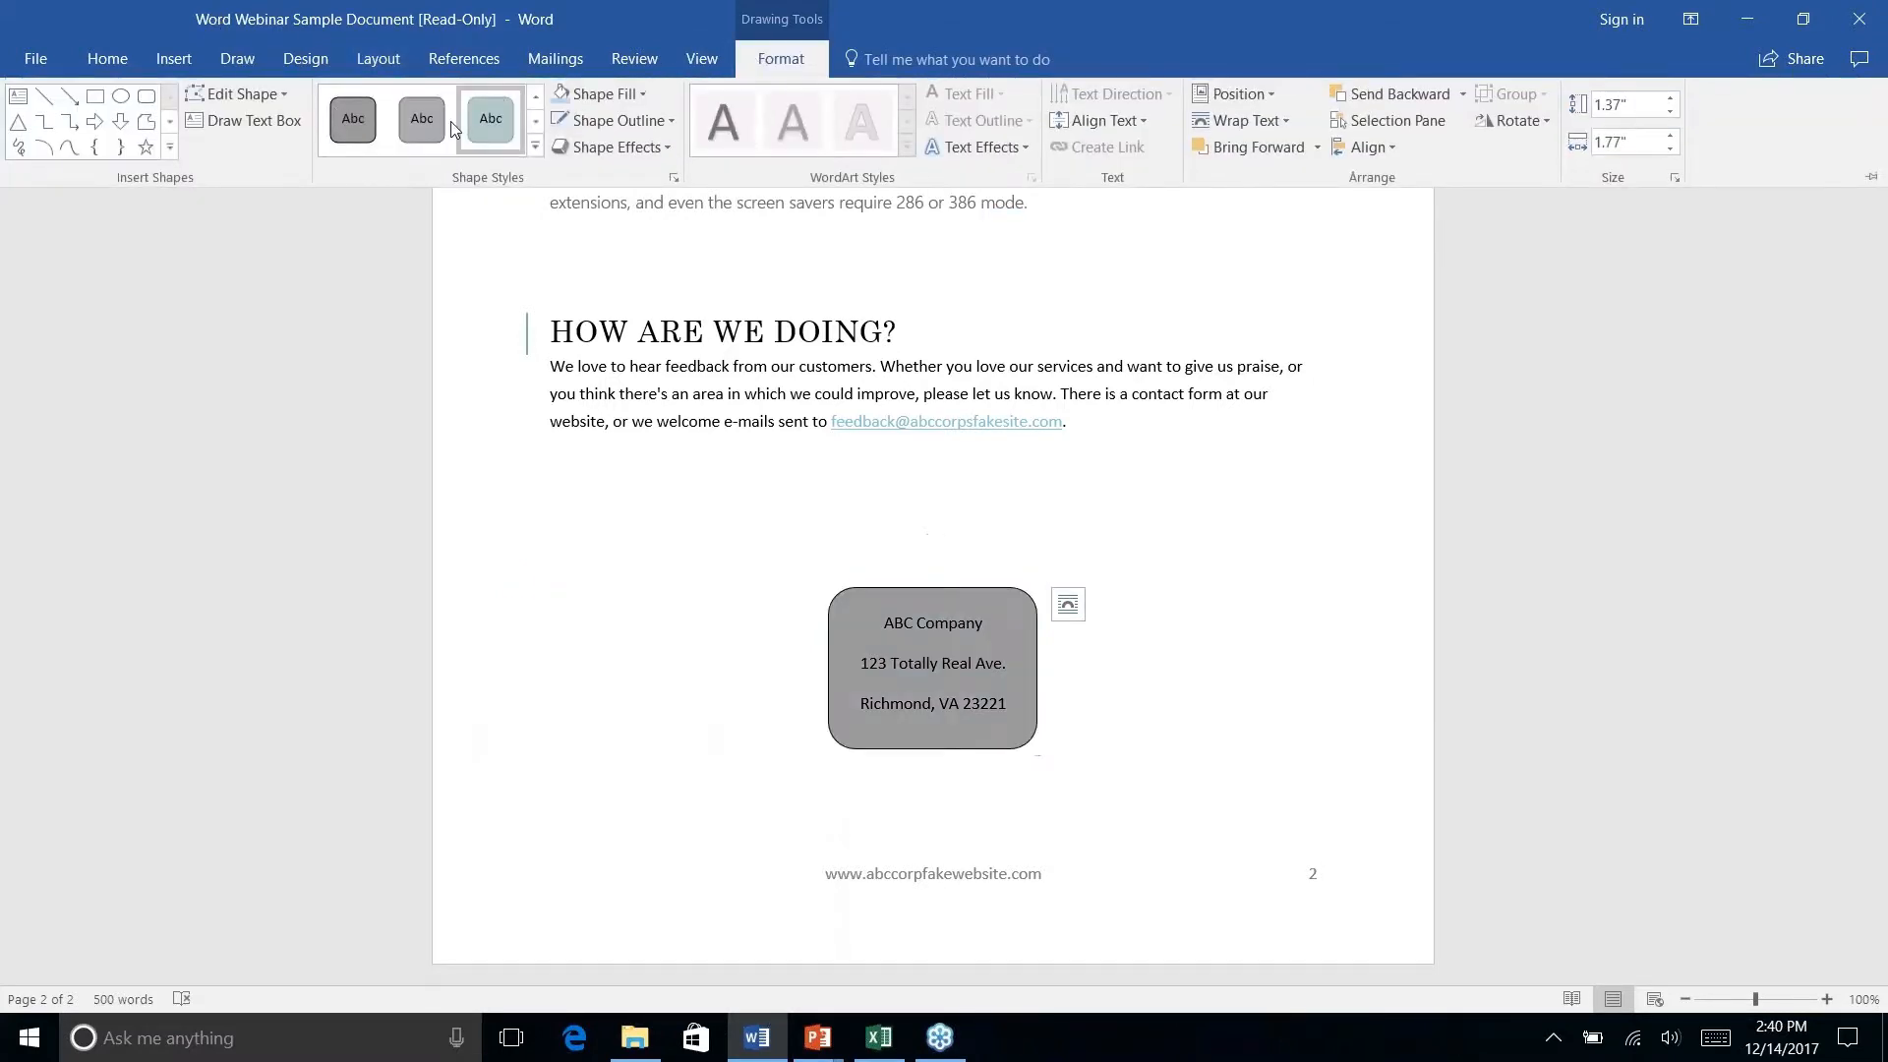
pyautogui.click(641, 120)
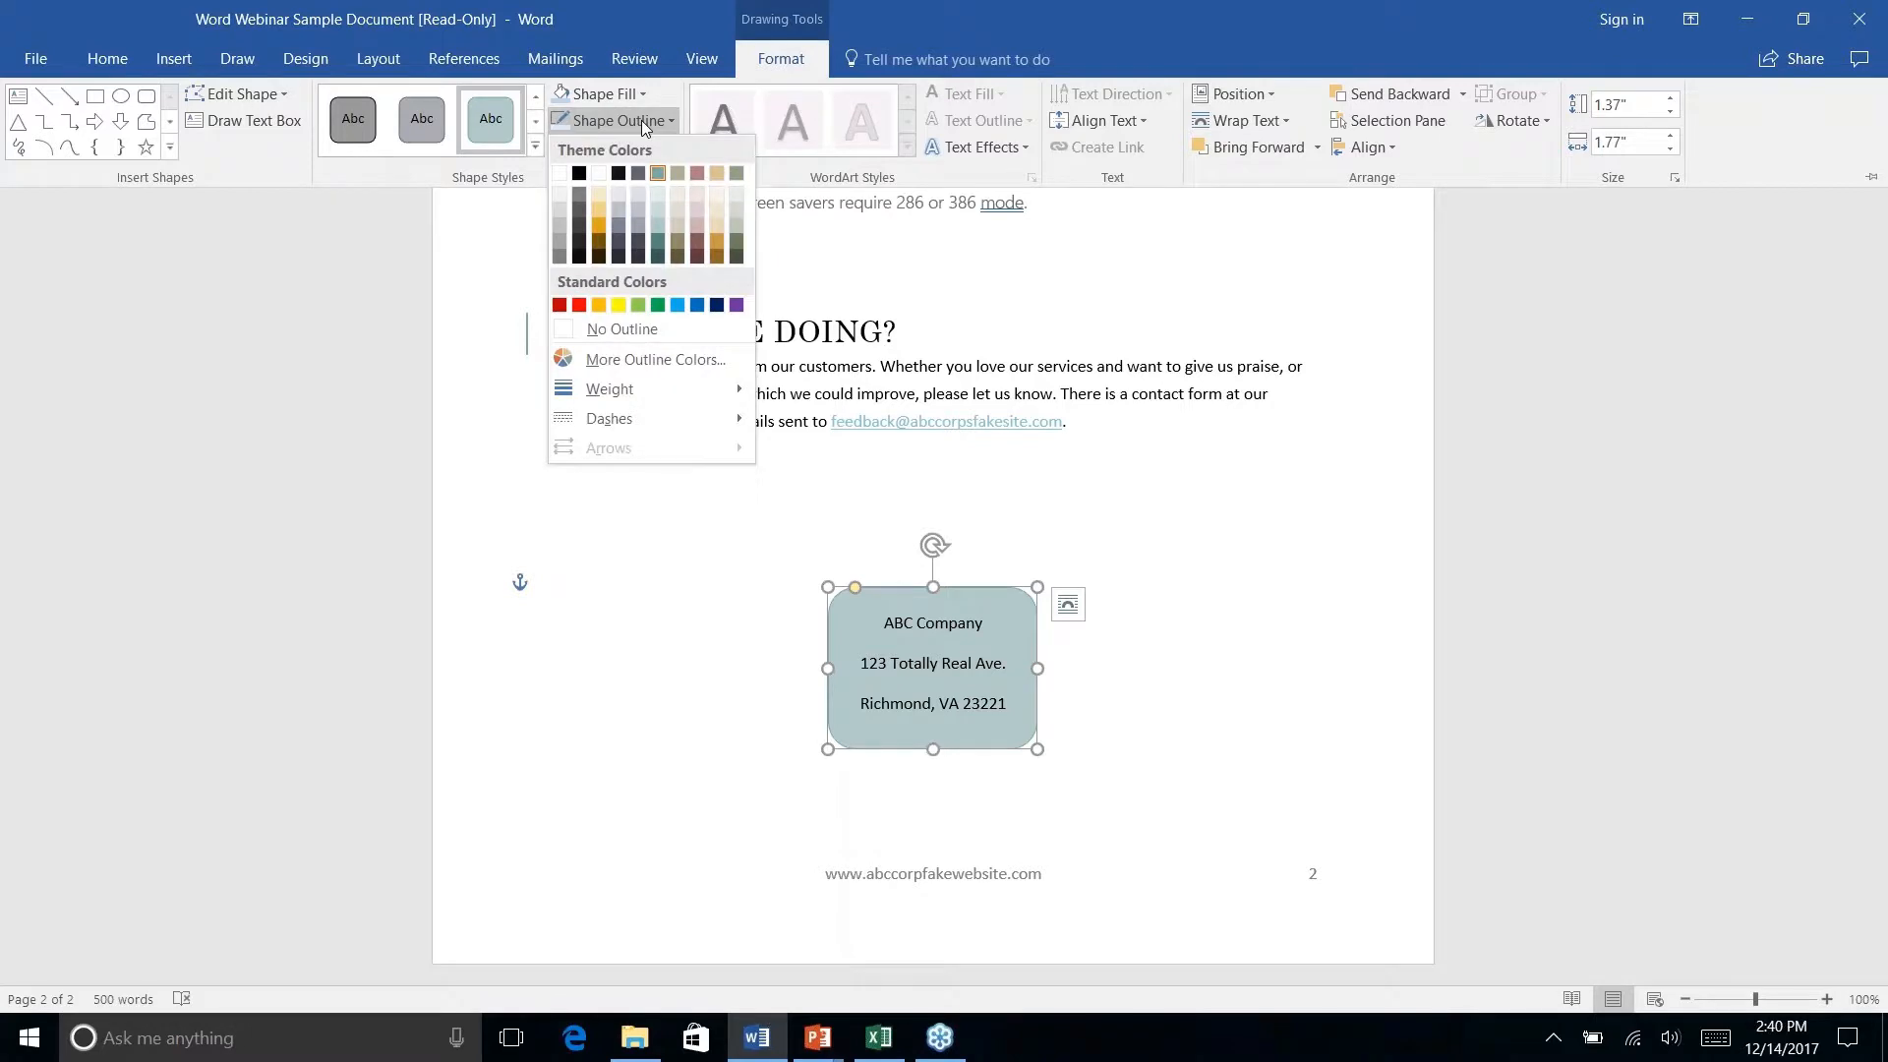
pyautogui.click(658, 258)
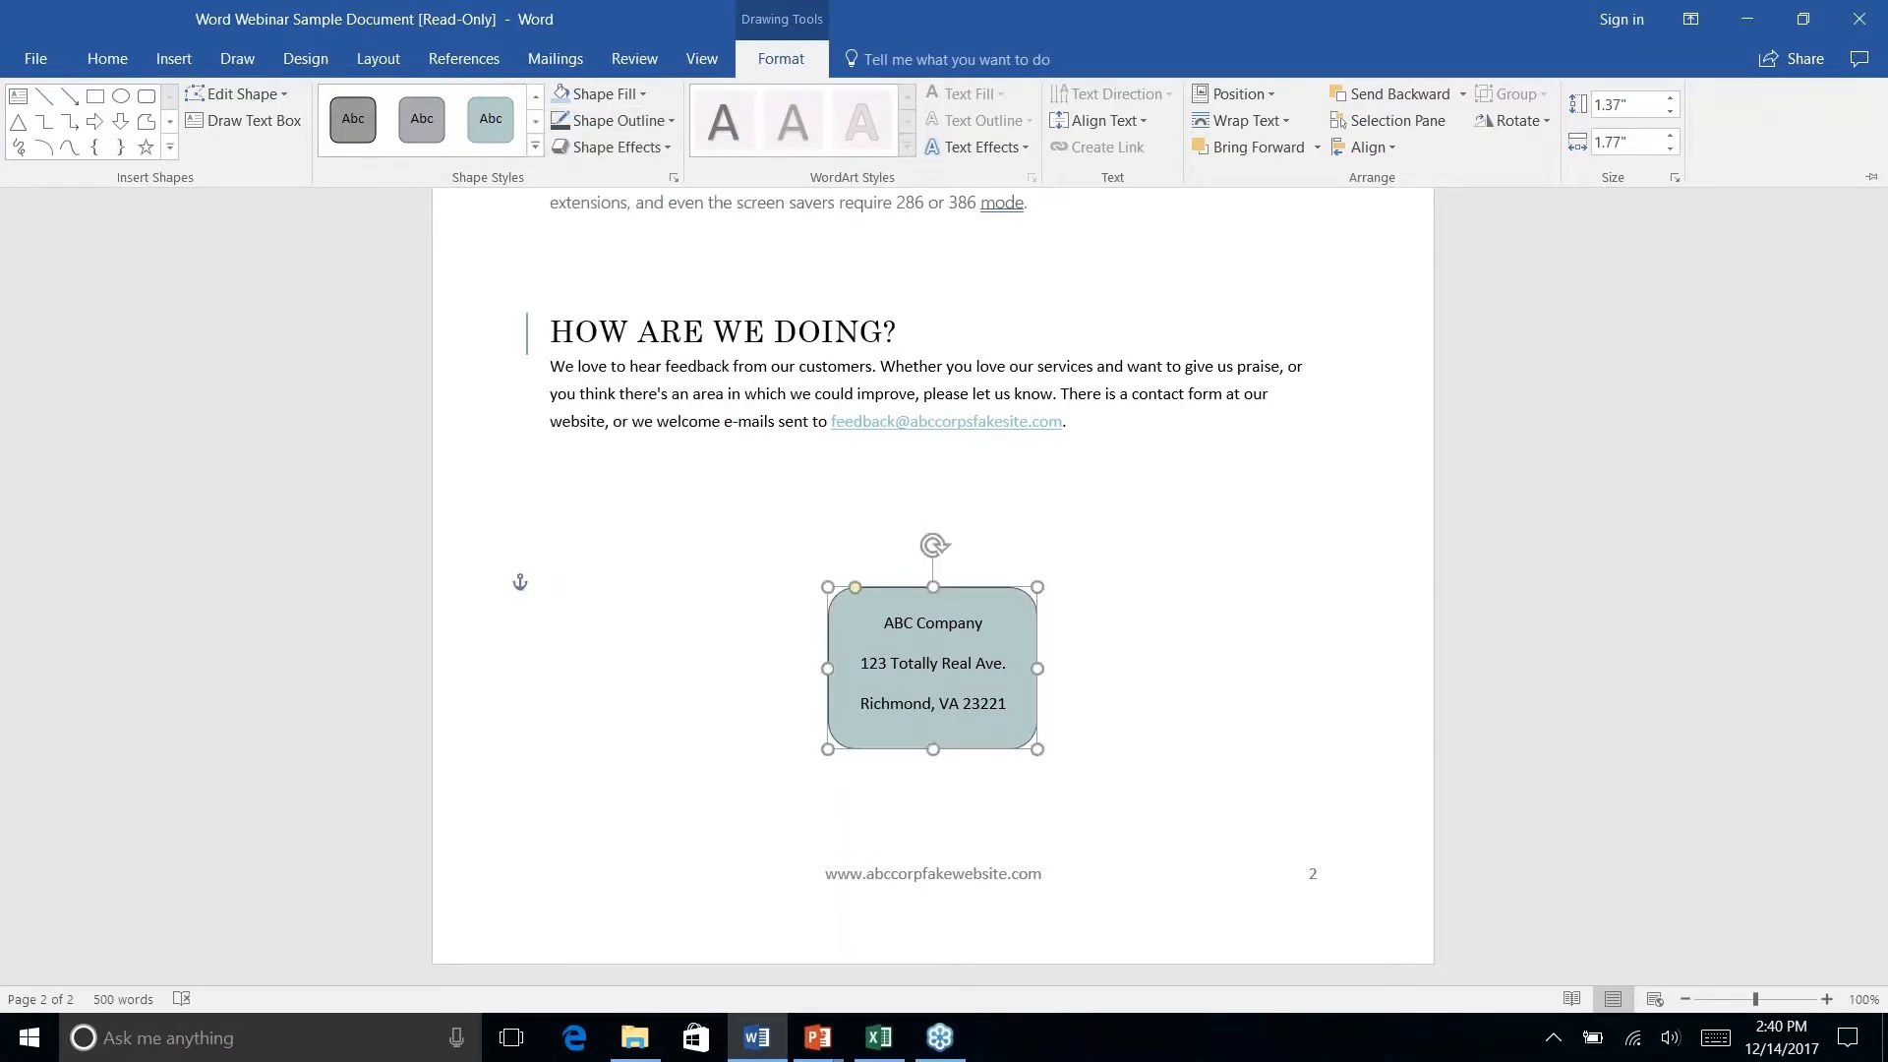
pyautogui.click(675, 121)
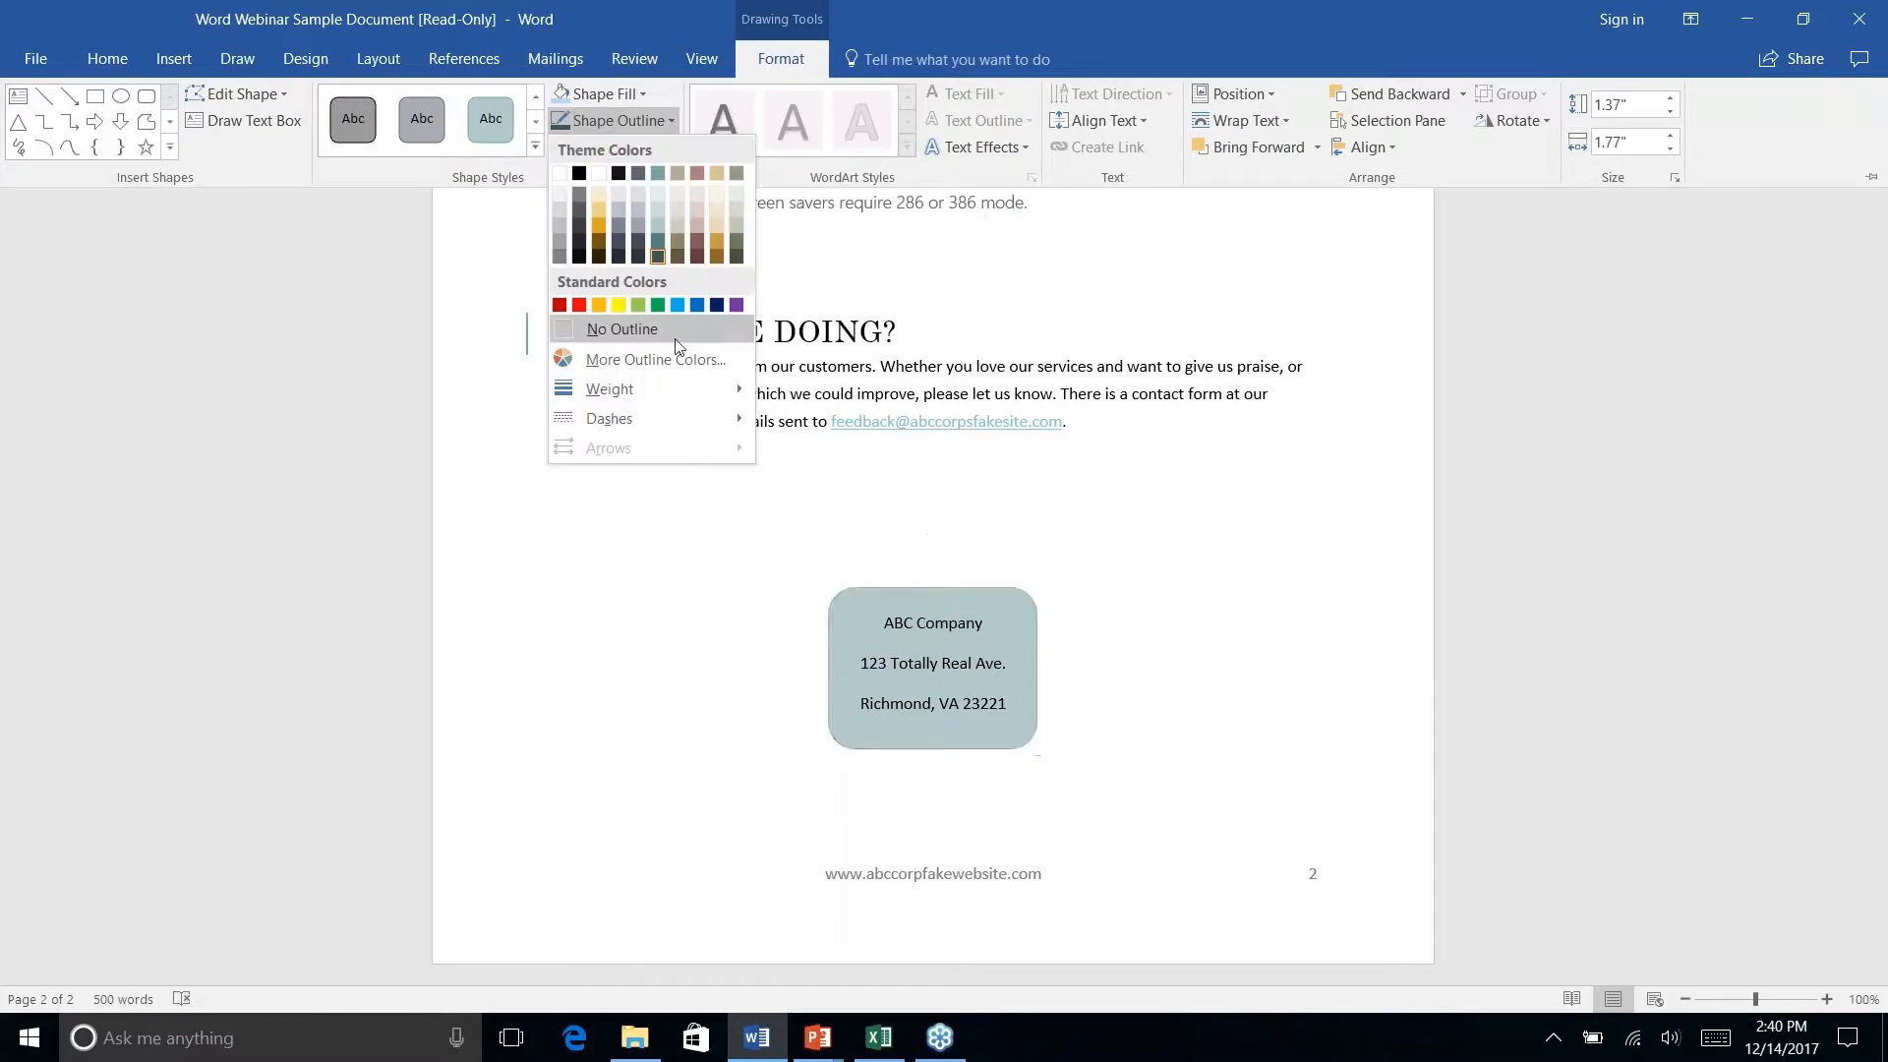
pyautogui.moveTo(679, 396)
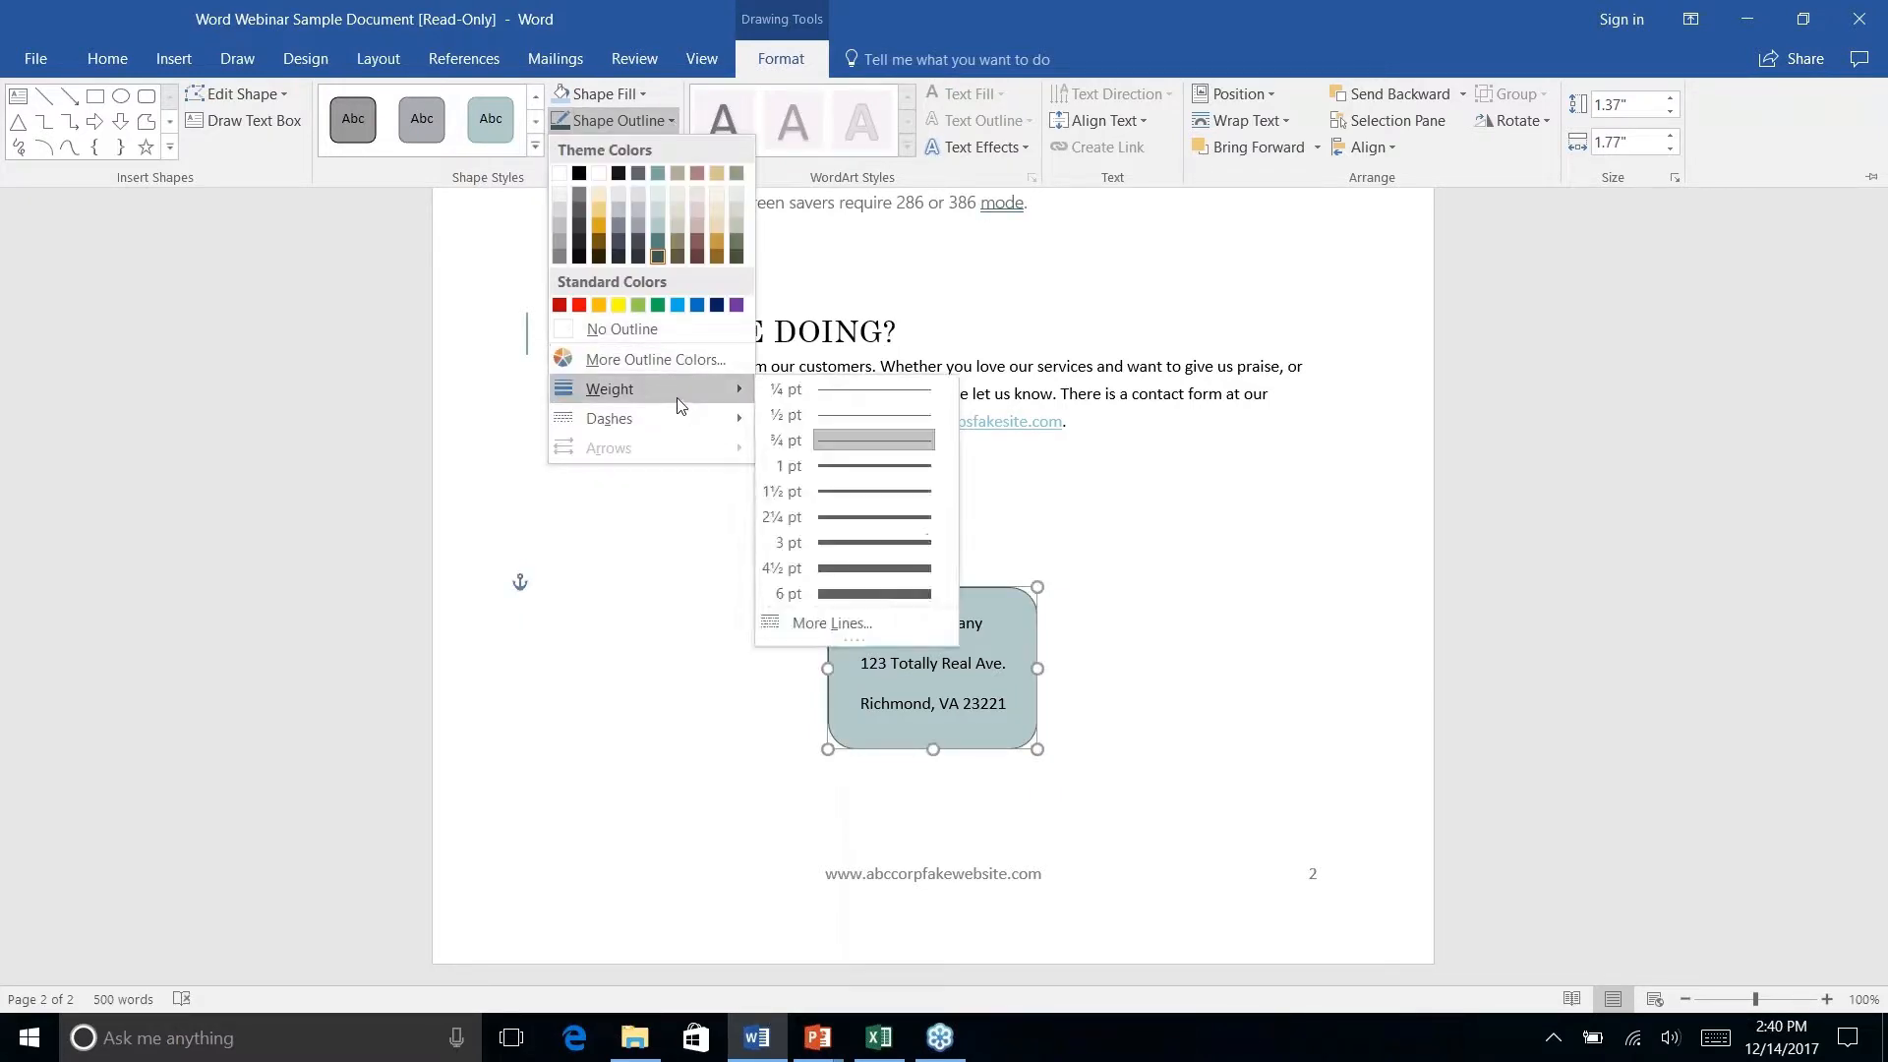
pyautogui.click(842, 517)
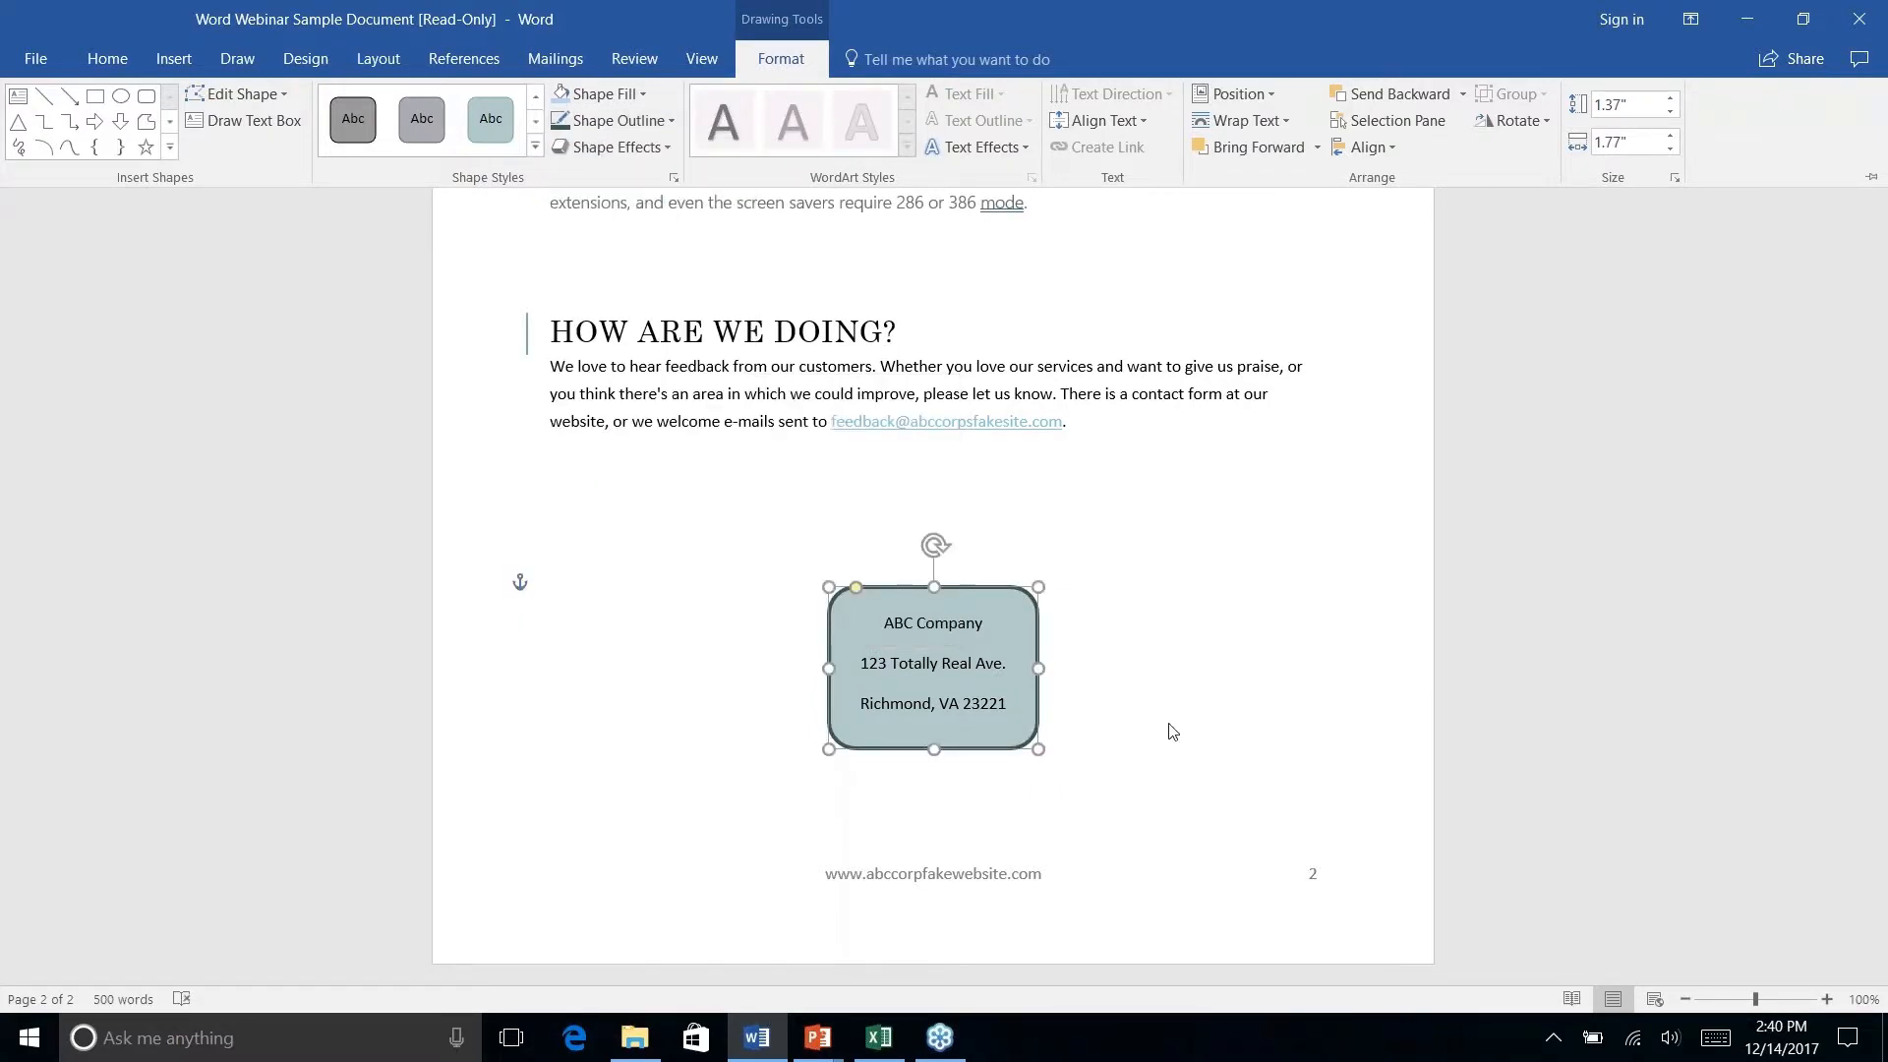
pyautogui.hotkey('ctrl', 'F1')
pyautogui.click(1006, 703)
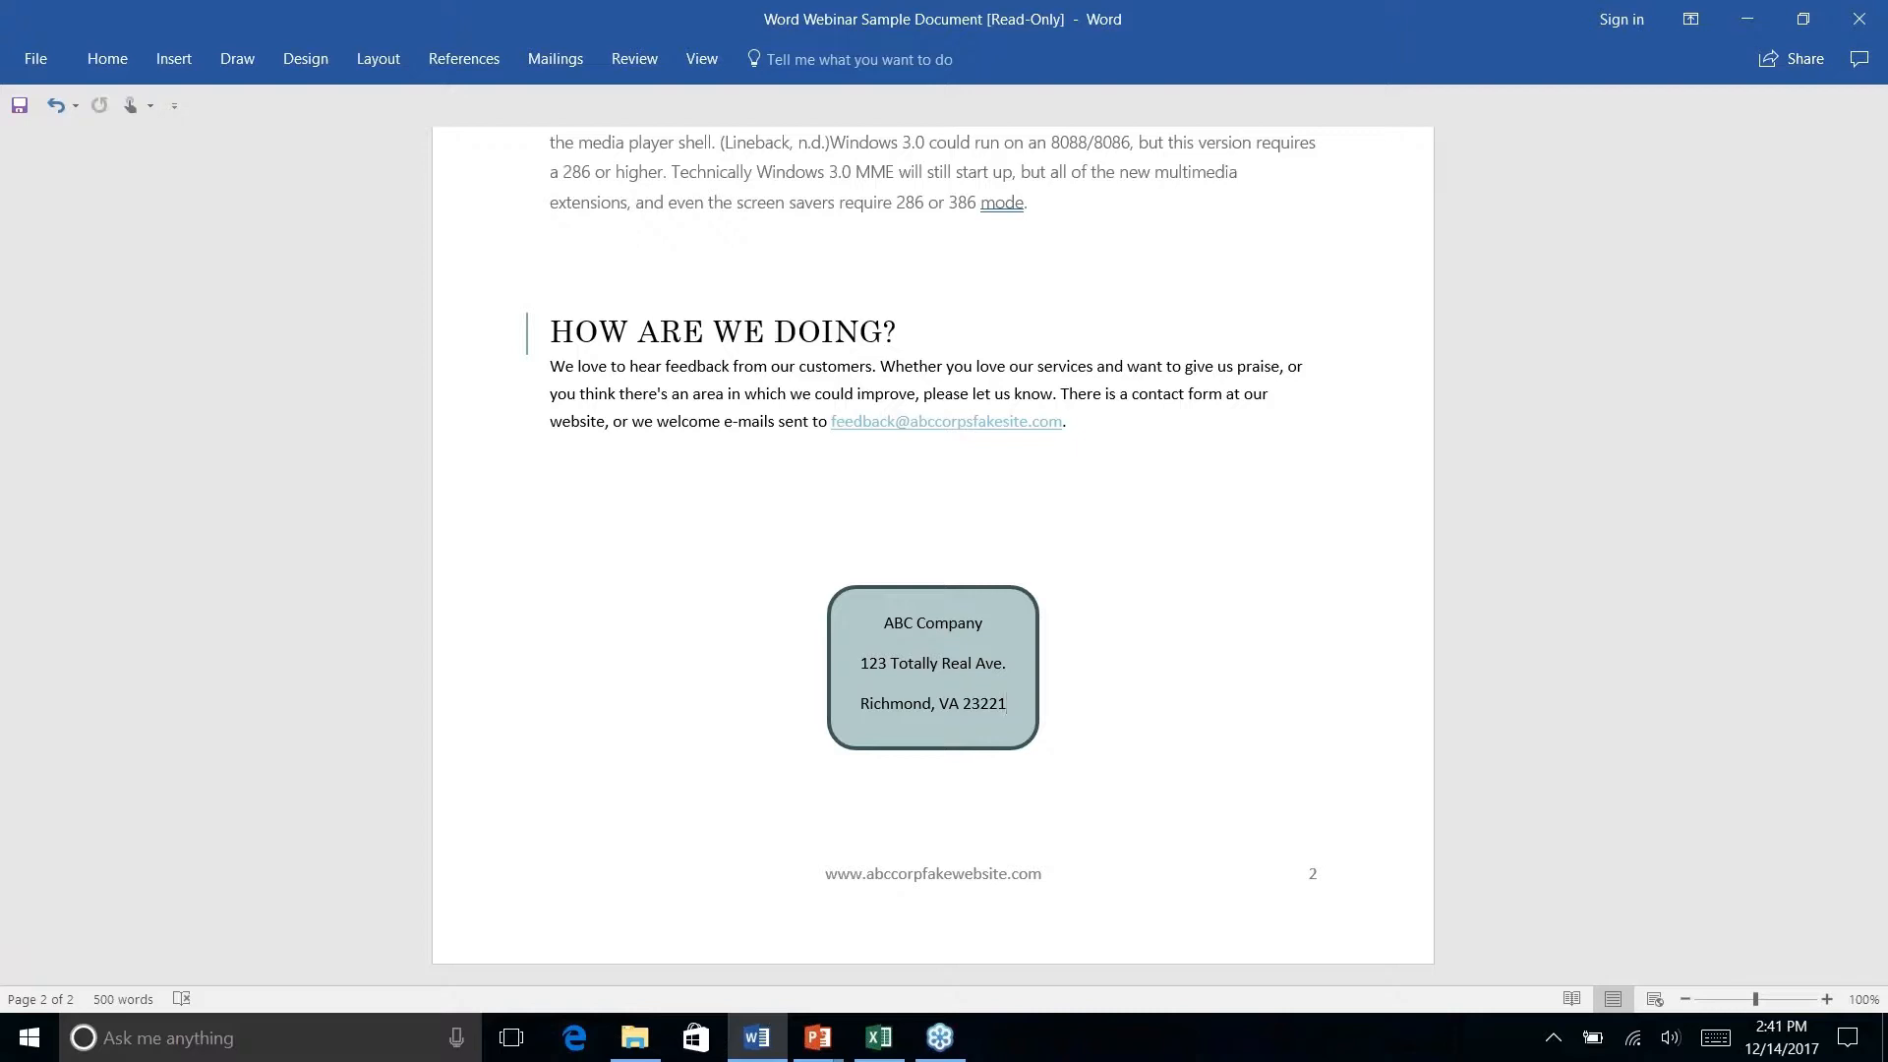
# Draw a rounded rectangle about 3.14" wide and 0.42" high over the History Lesson heading on page 2.
pyautogui.scroll(8, 932, 551)
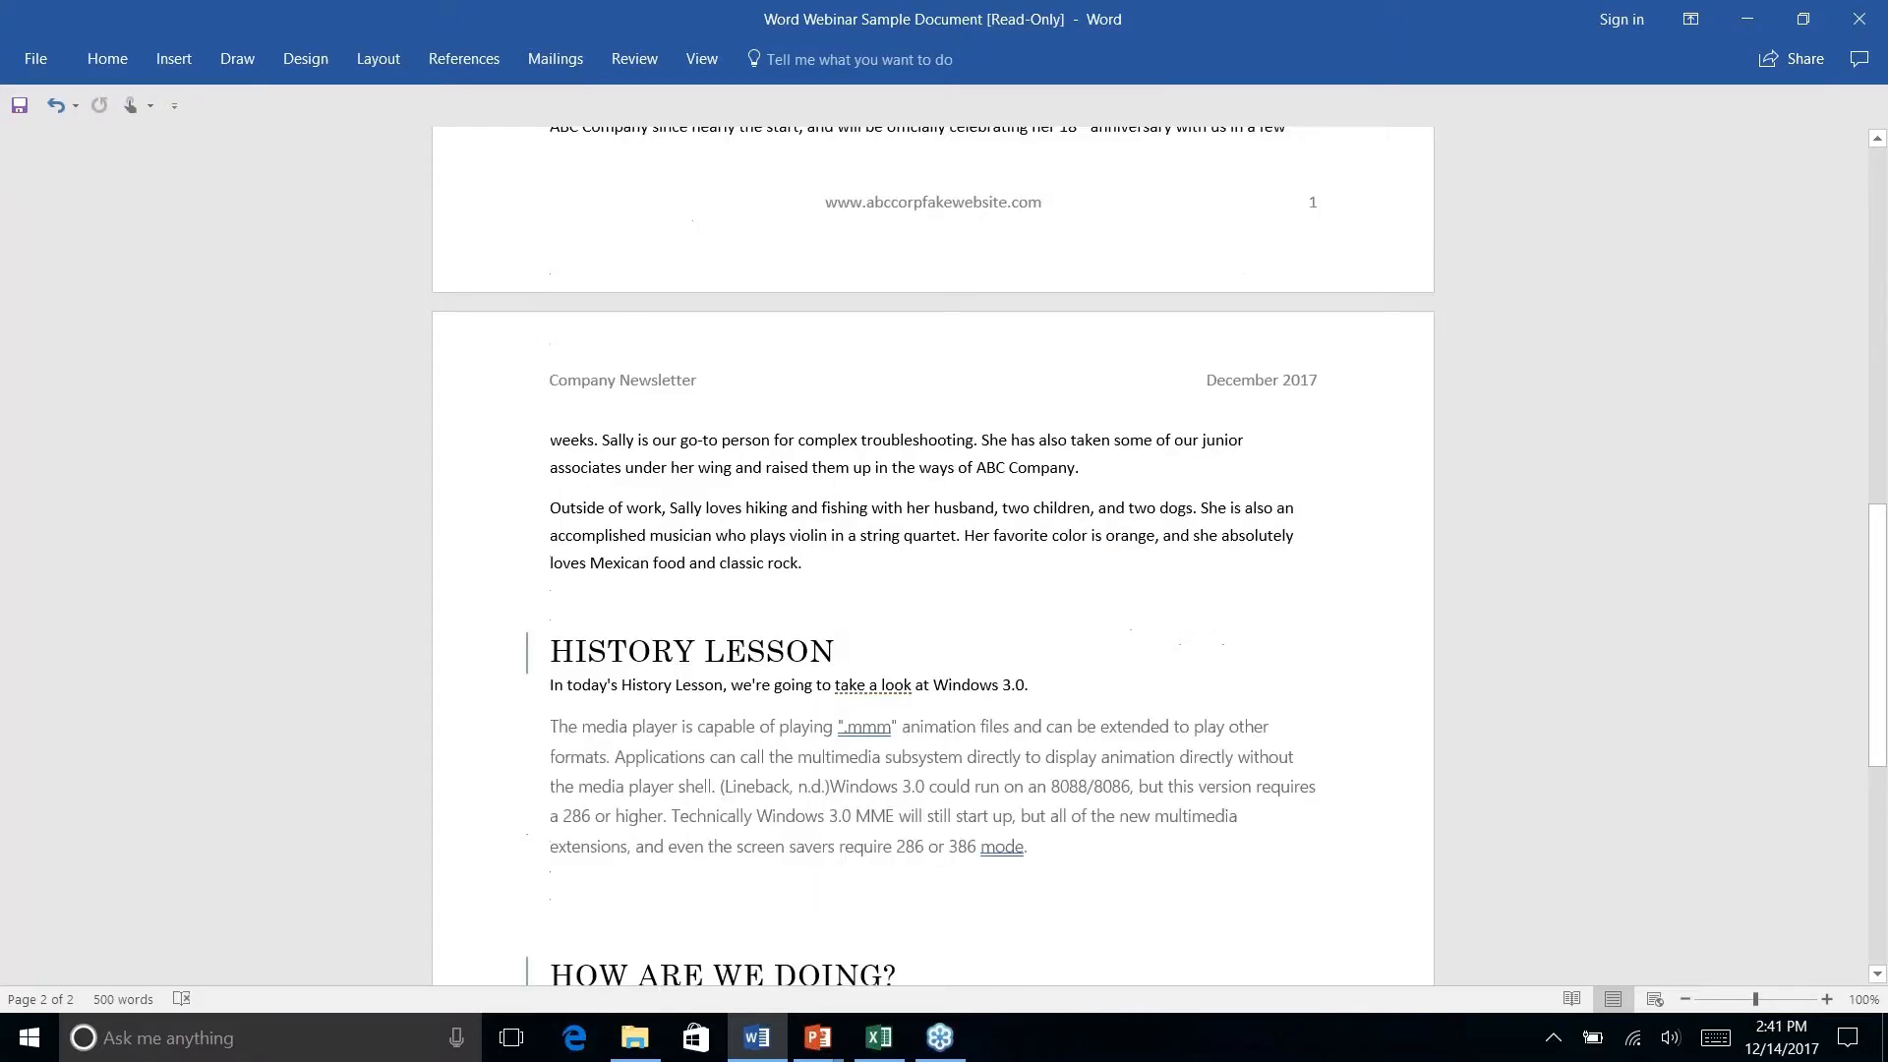
pyautogui.scroll(8, 932, 551)
pyautogui.scroll(-8, 932, 551)
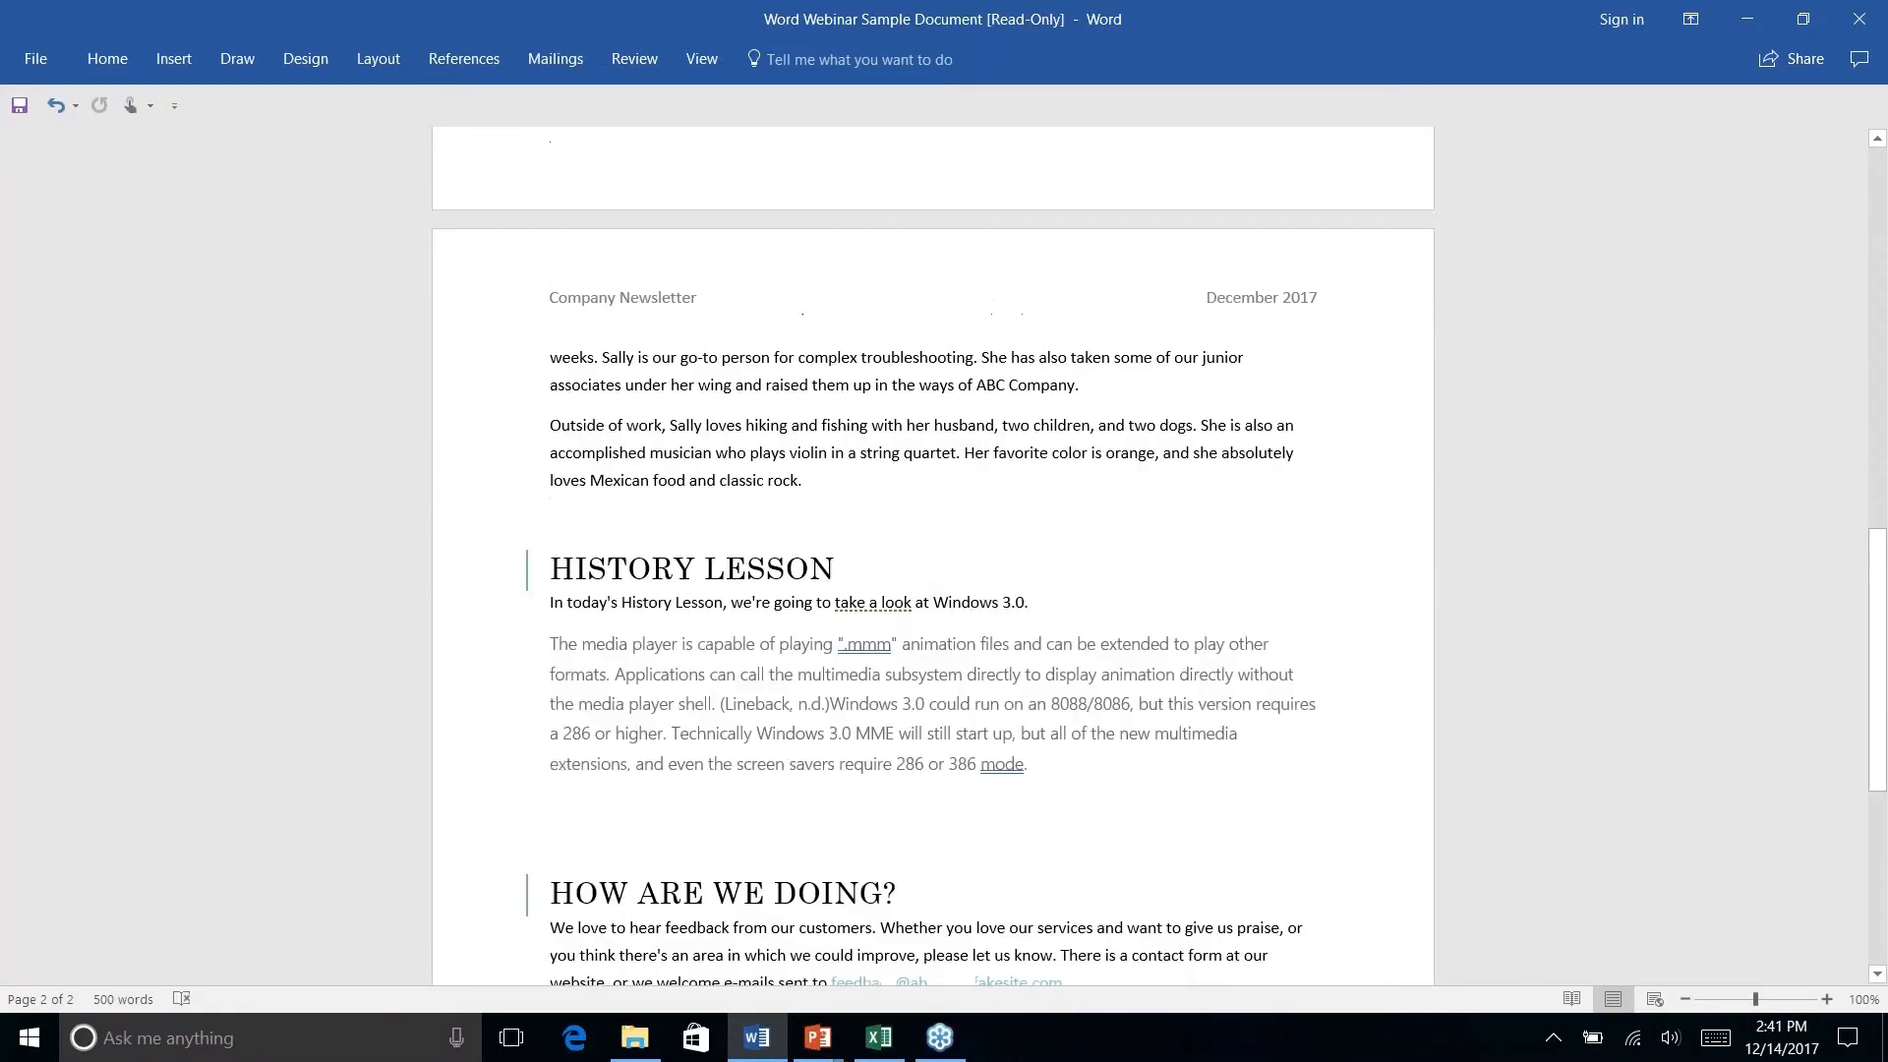
pyautogui.scroll(-2, 932, 550)
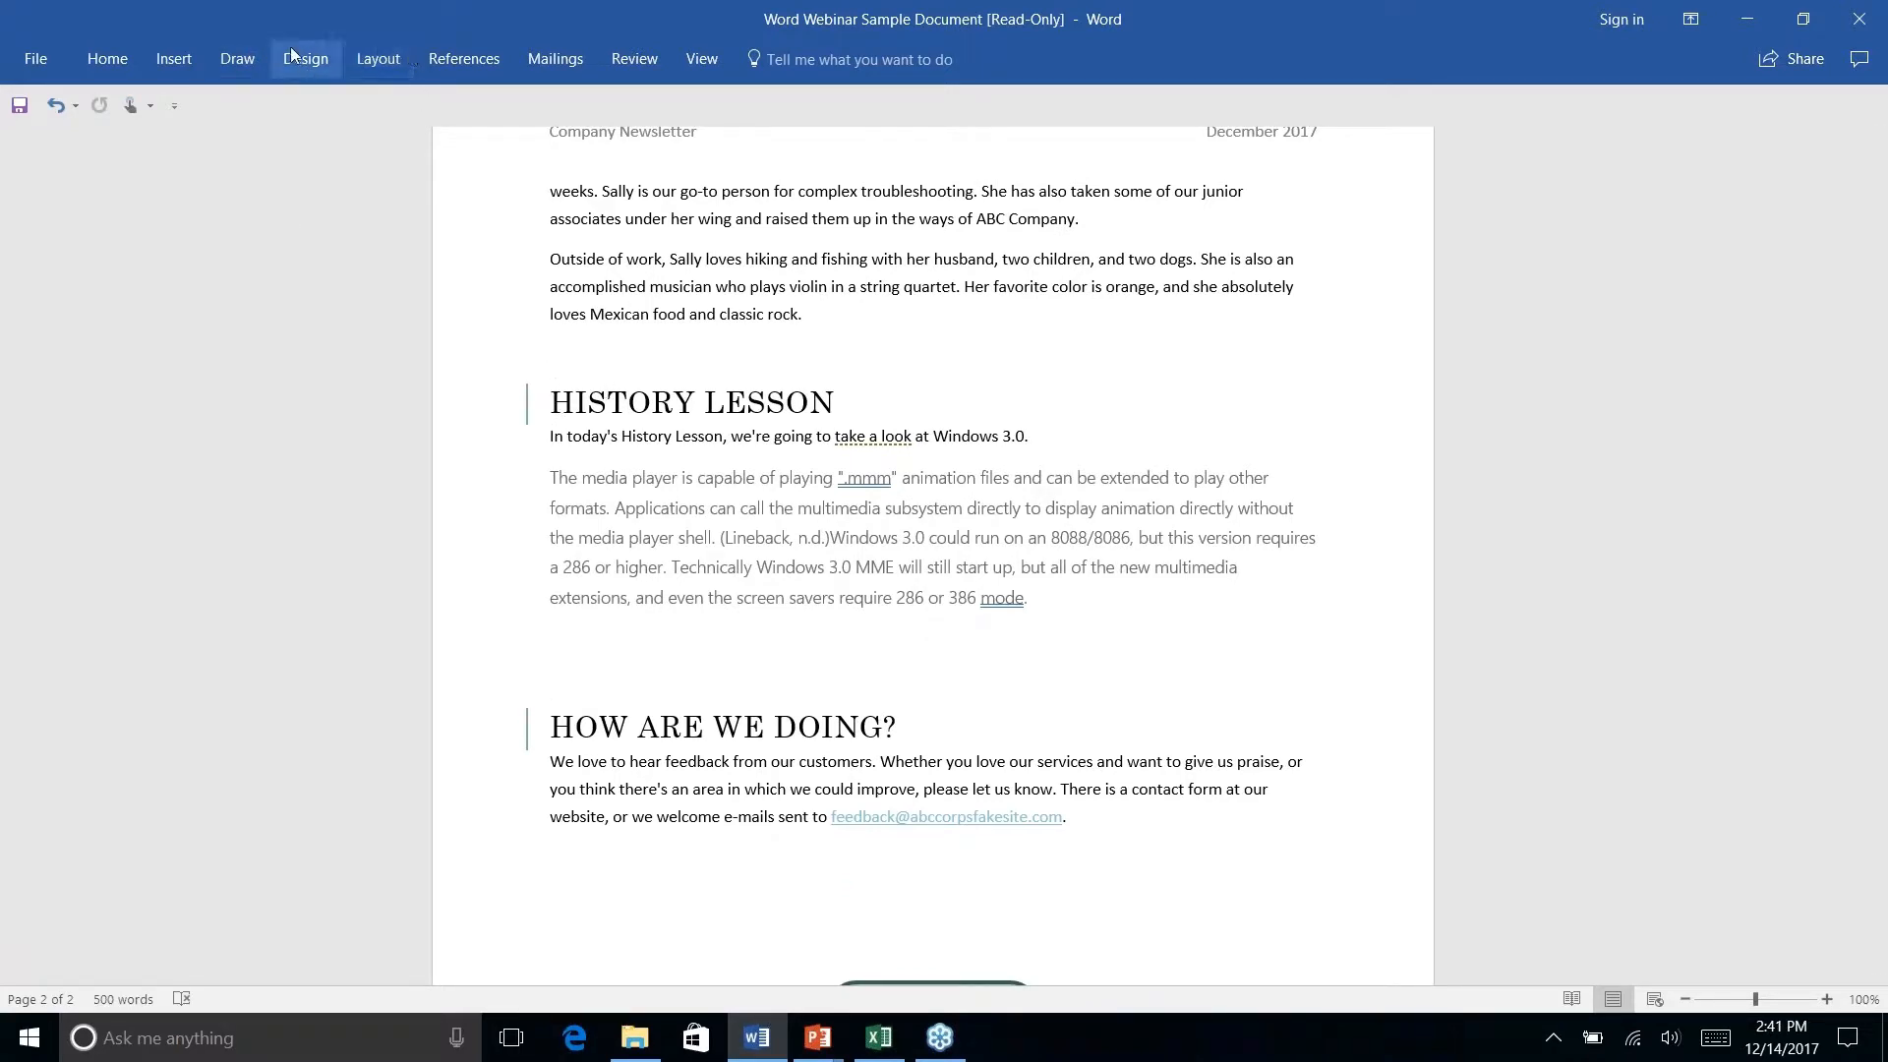
pyautogui.click(174, 59)
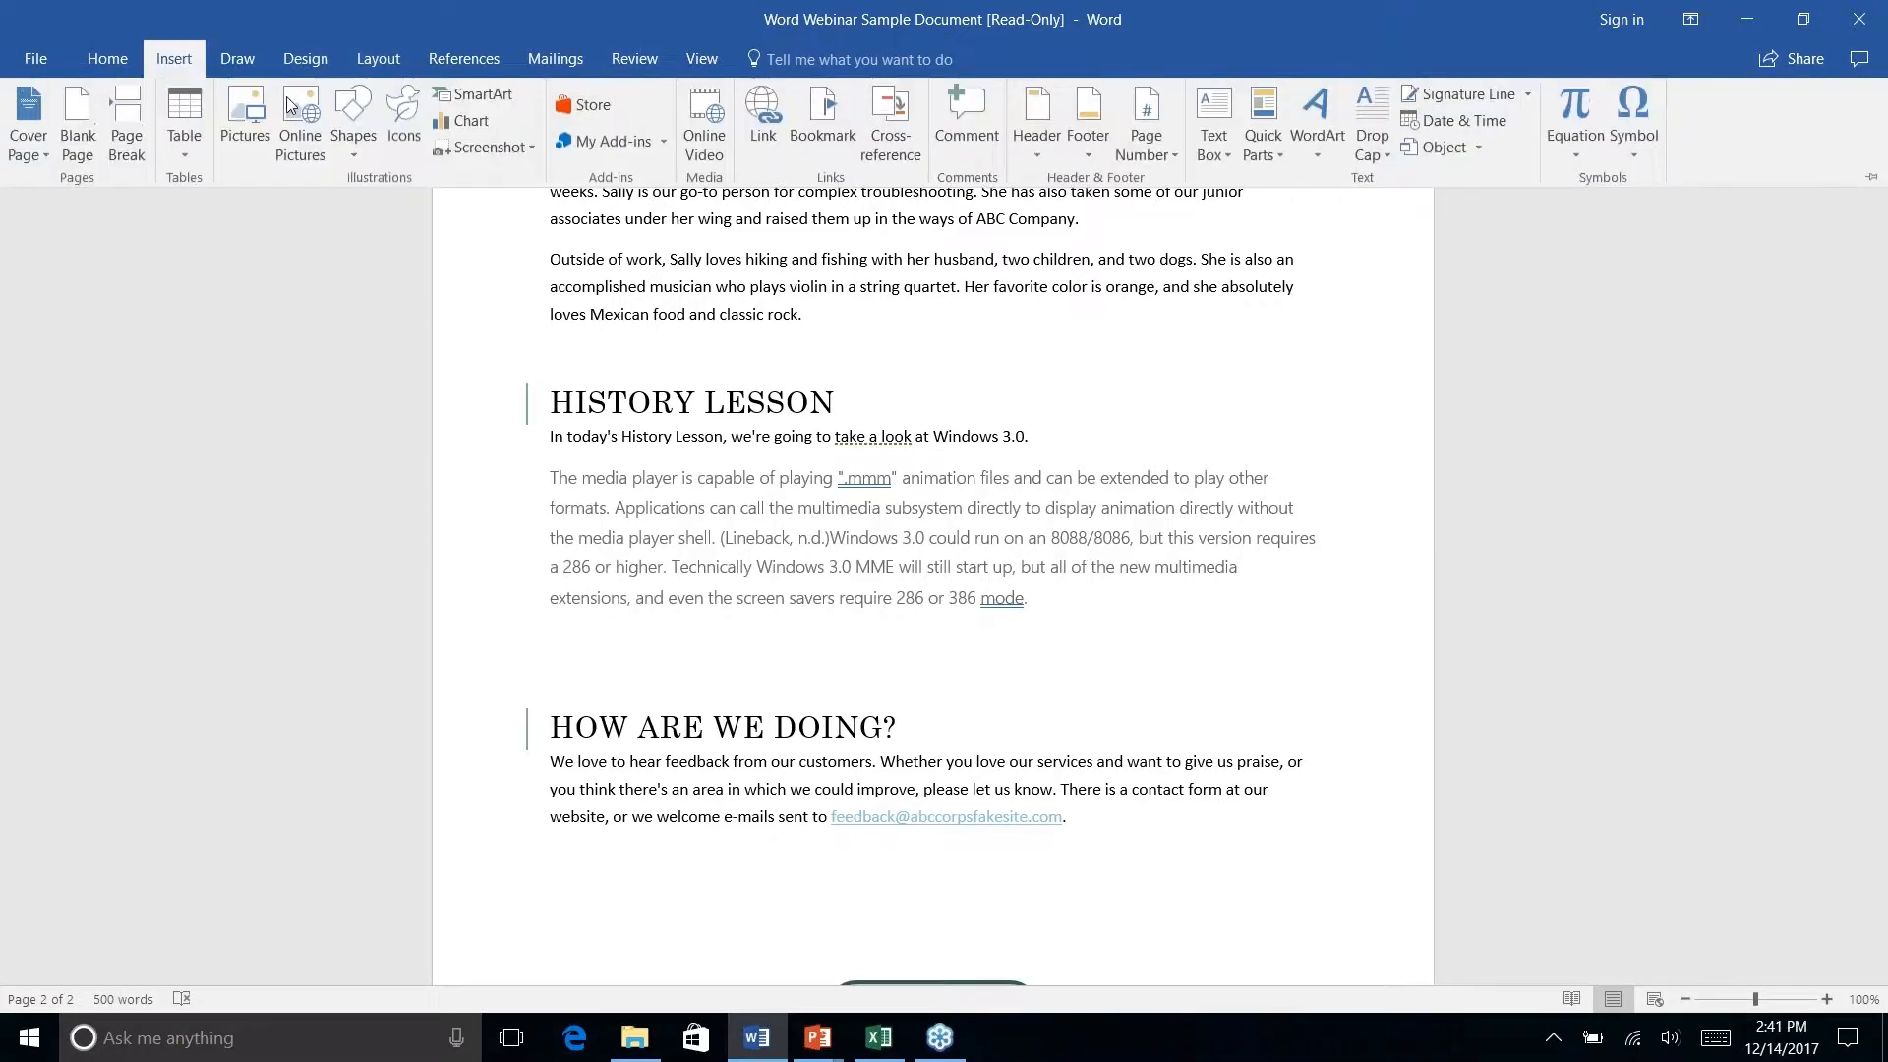
pyautogui.click(346, 152)
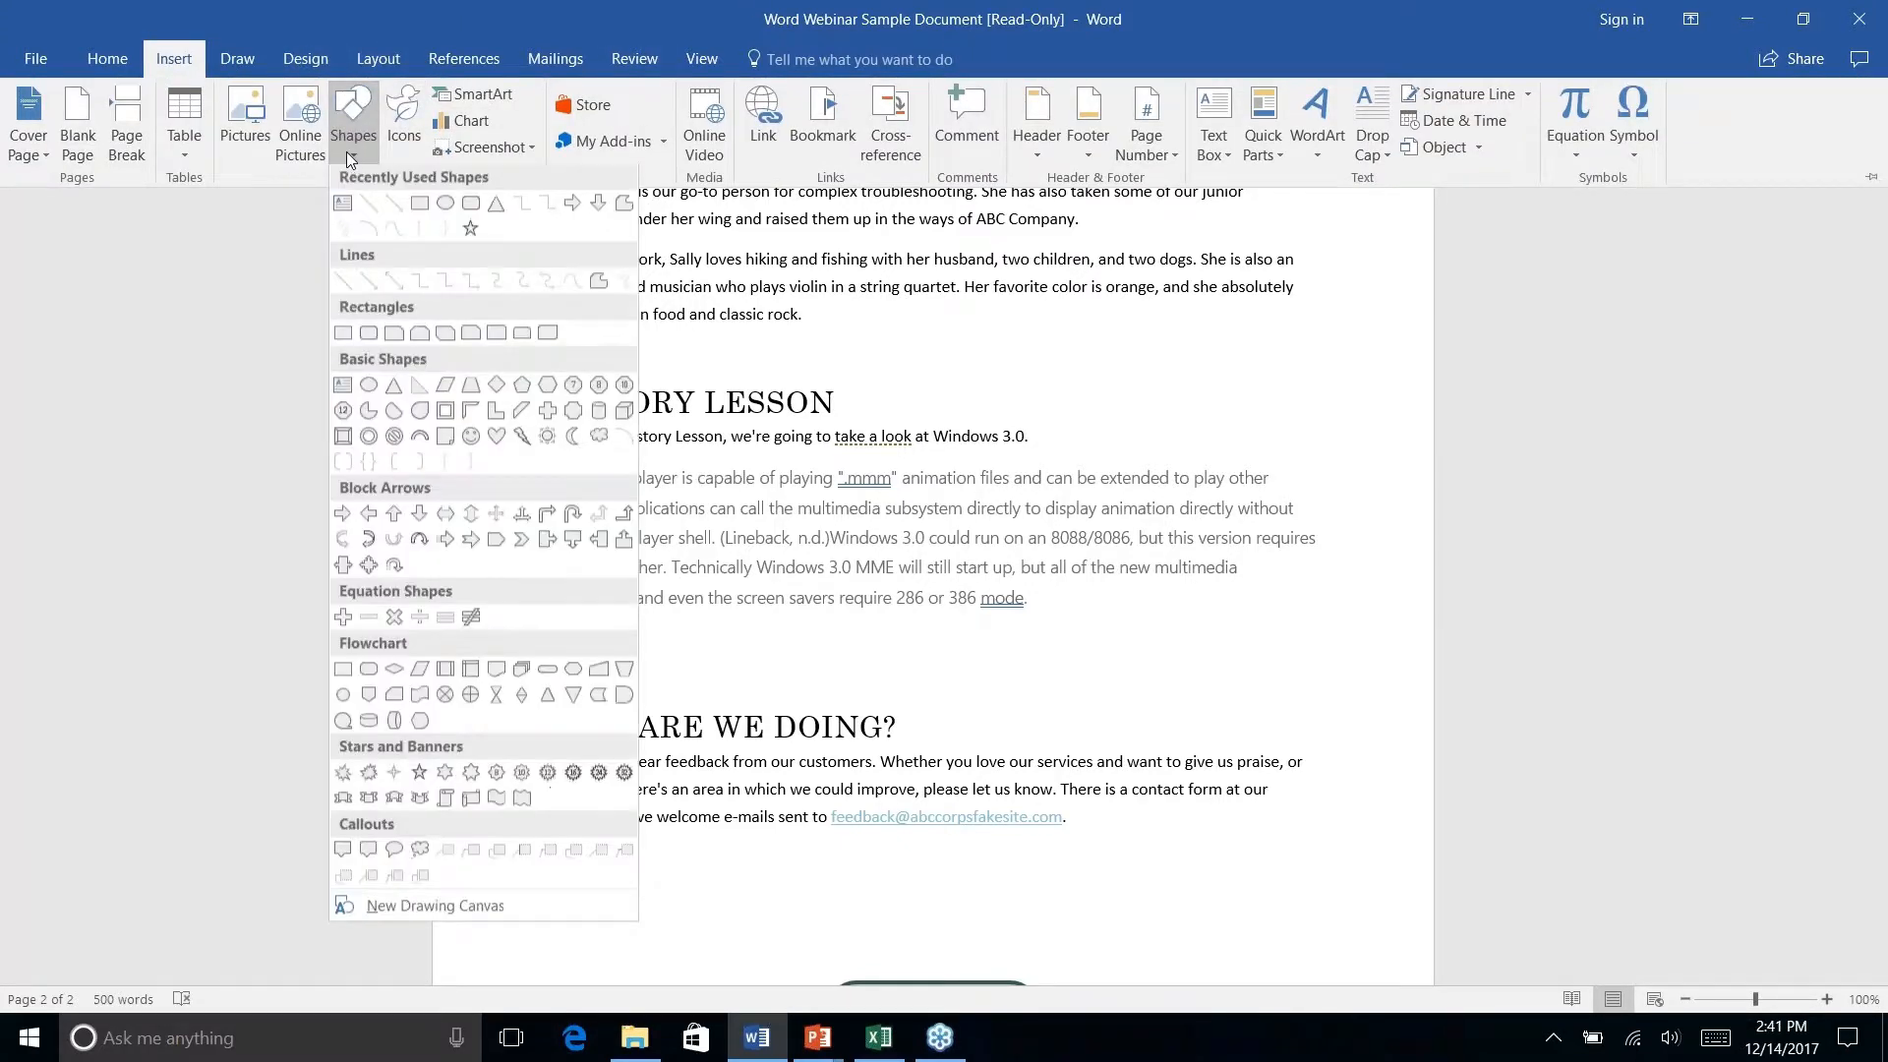
pyautogui.click(471, 203)
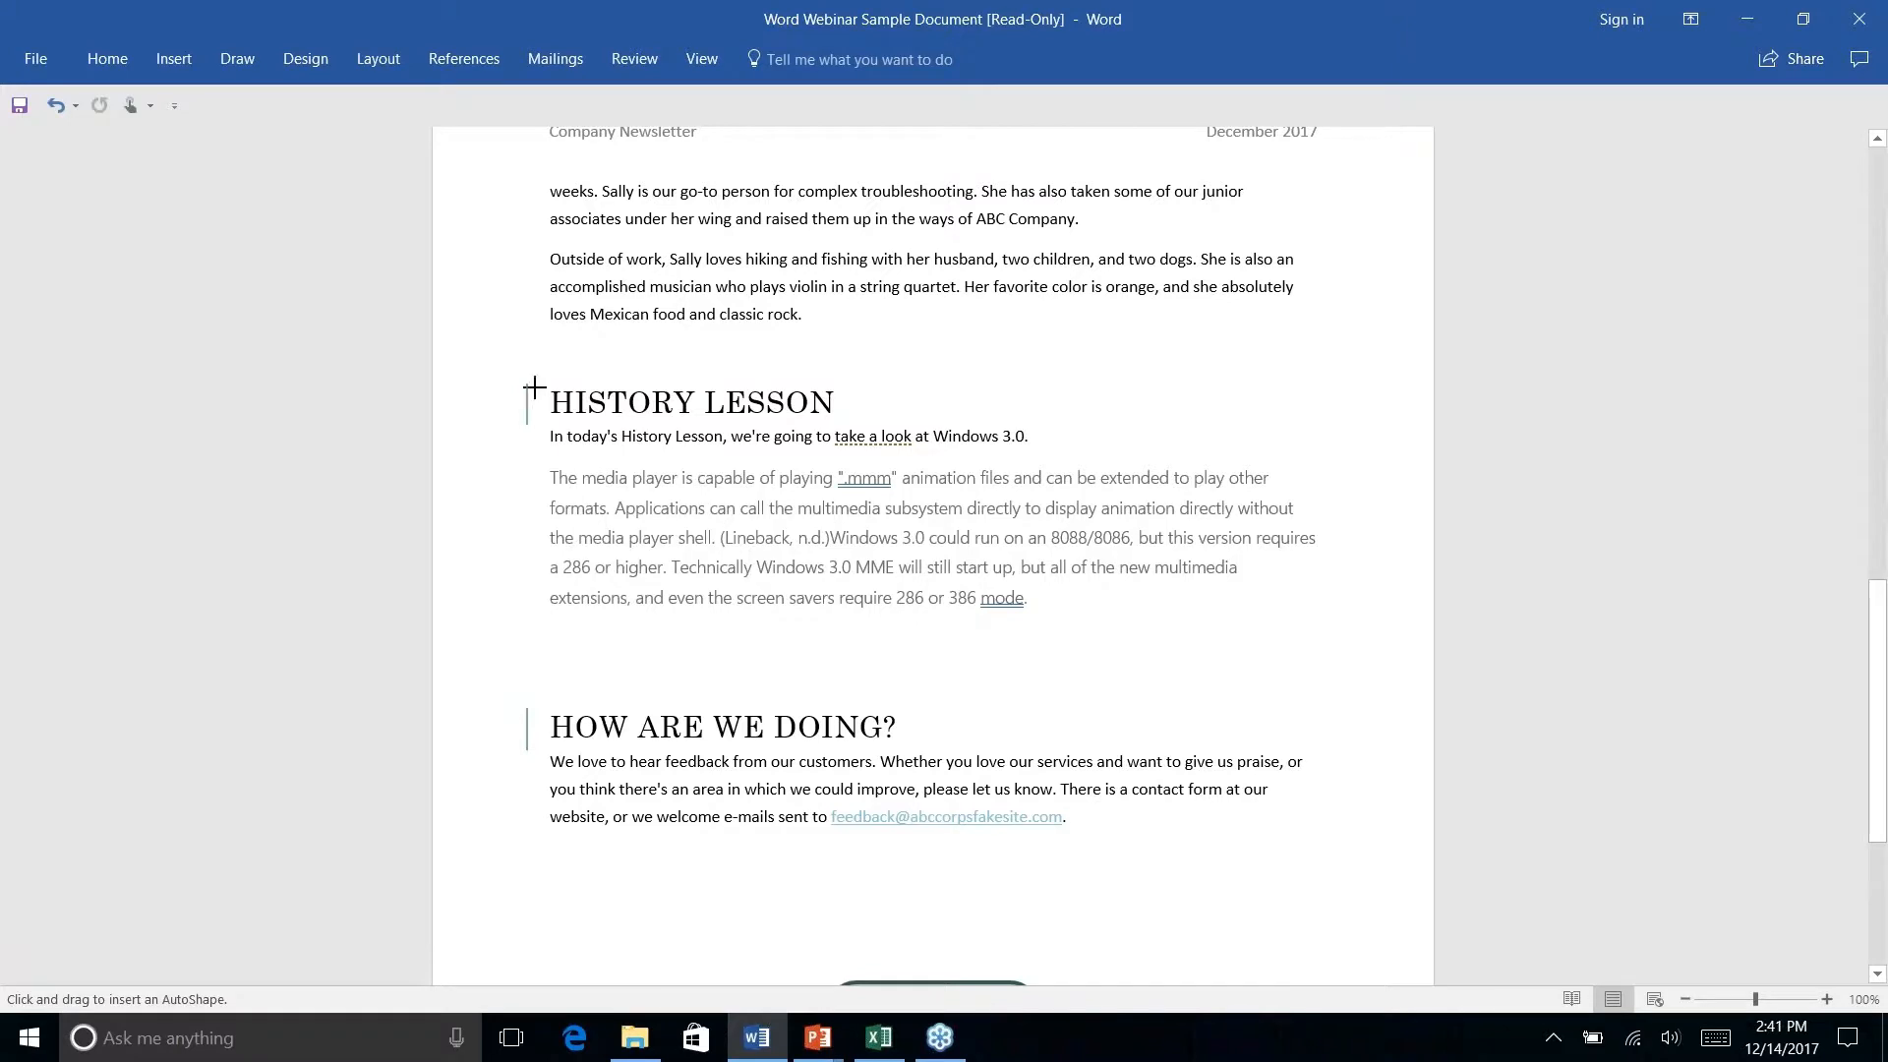
pyautogui.moveTo(537, 375)
pyautogui.mouseDown()
pyautogui.moveTo(954, 411)
pyautogui.moveTo(912, 426)
pyautogui.mouseUp()
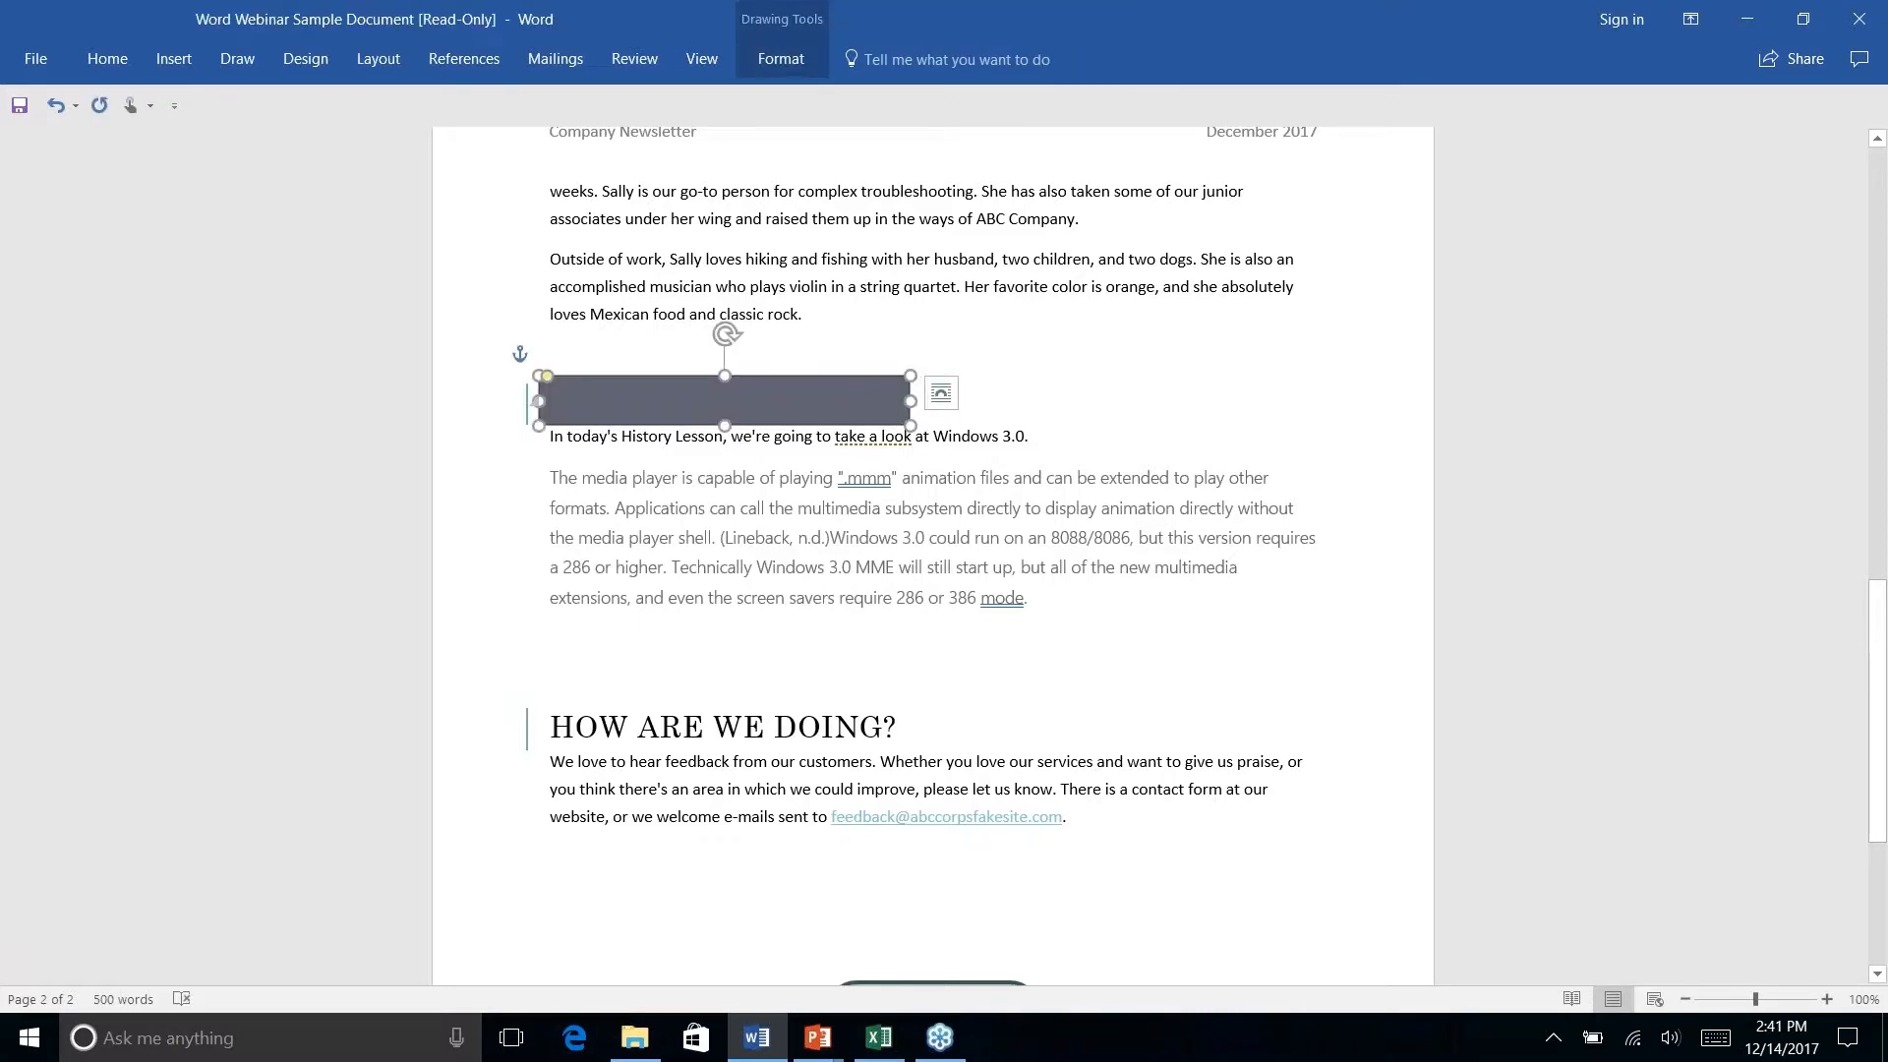
# Send the new rectangle behind the History Lesson heading text and place the cursor in the sentence below it.
pyautogui.click(763, 61)
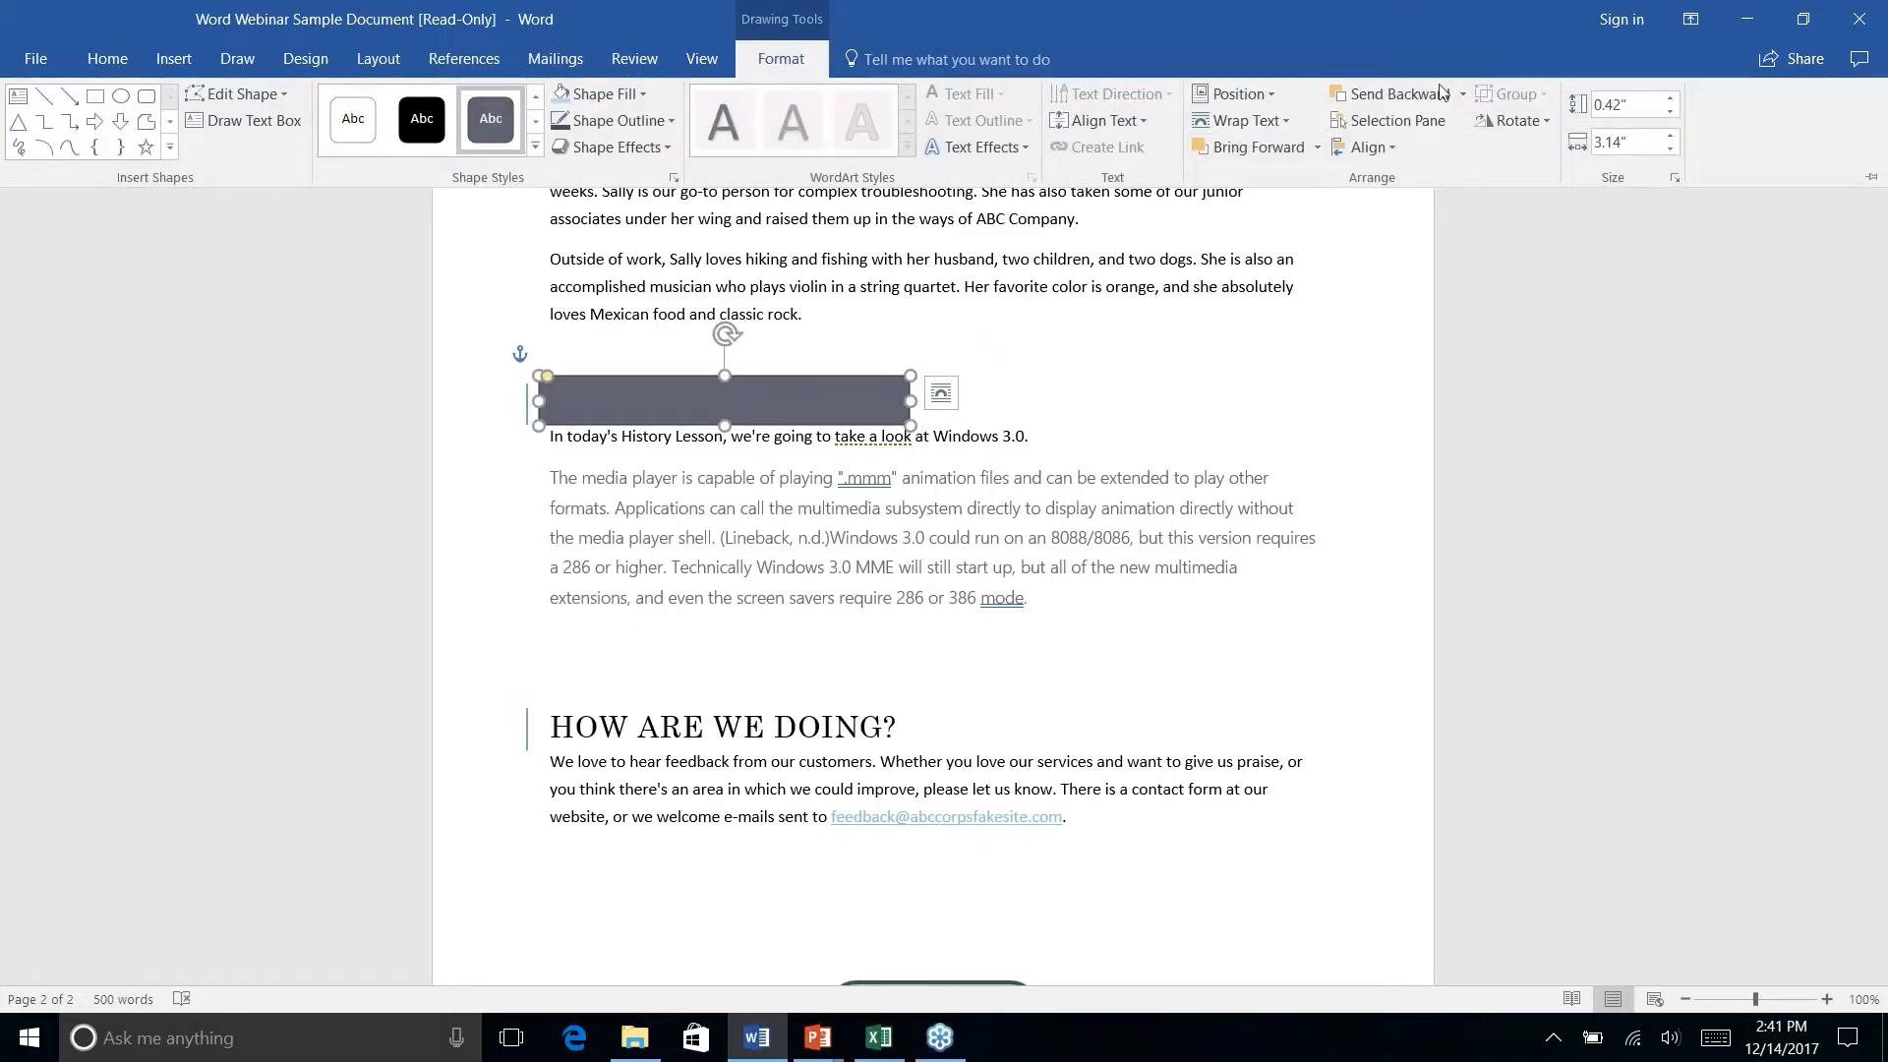
pyautogui.click(1462, 94)
pyautogui.click(1416, 186)
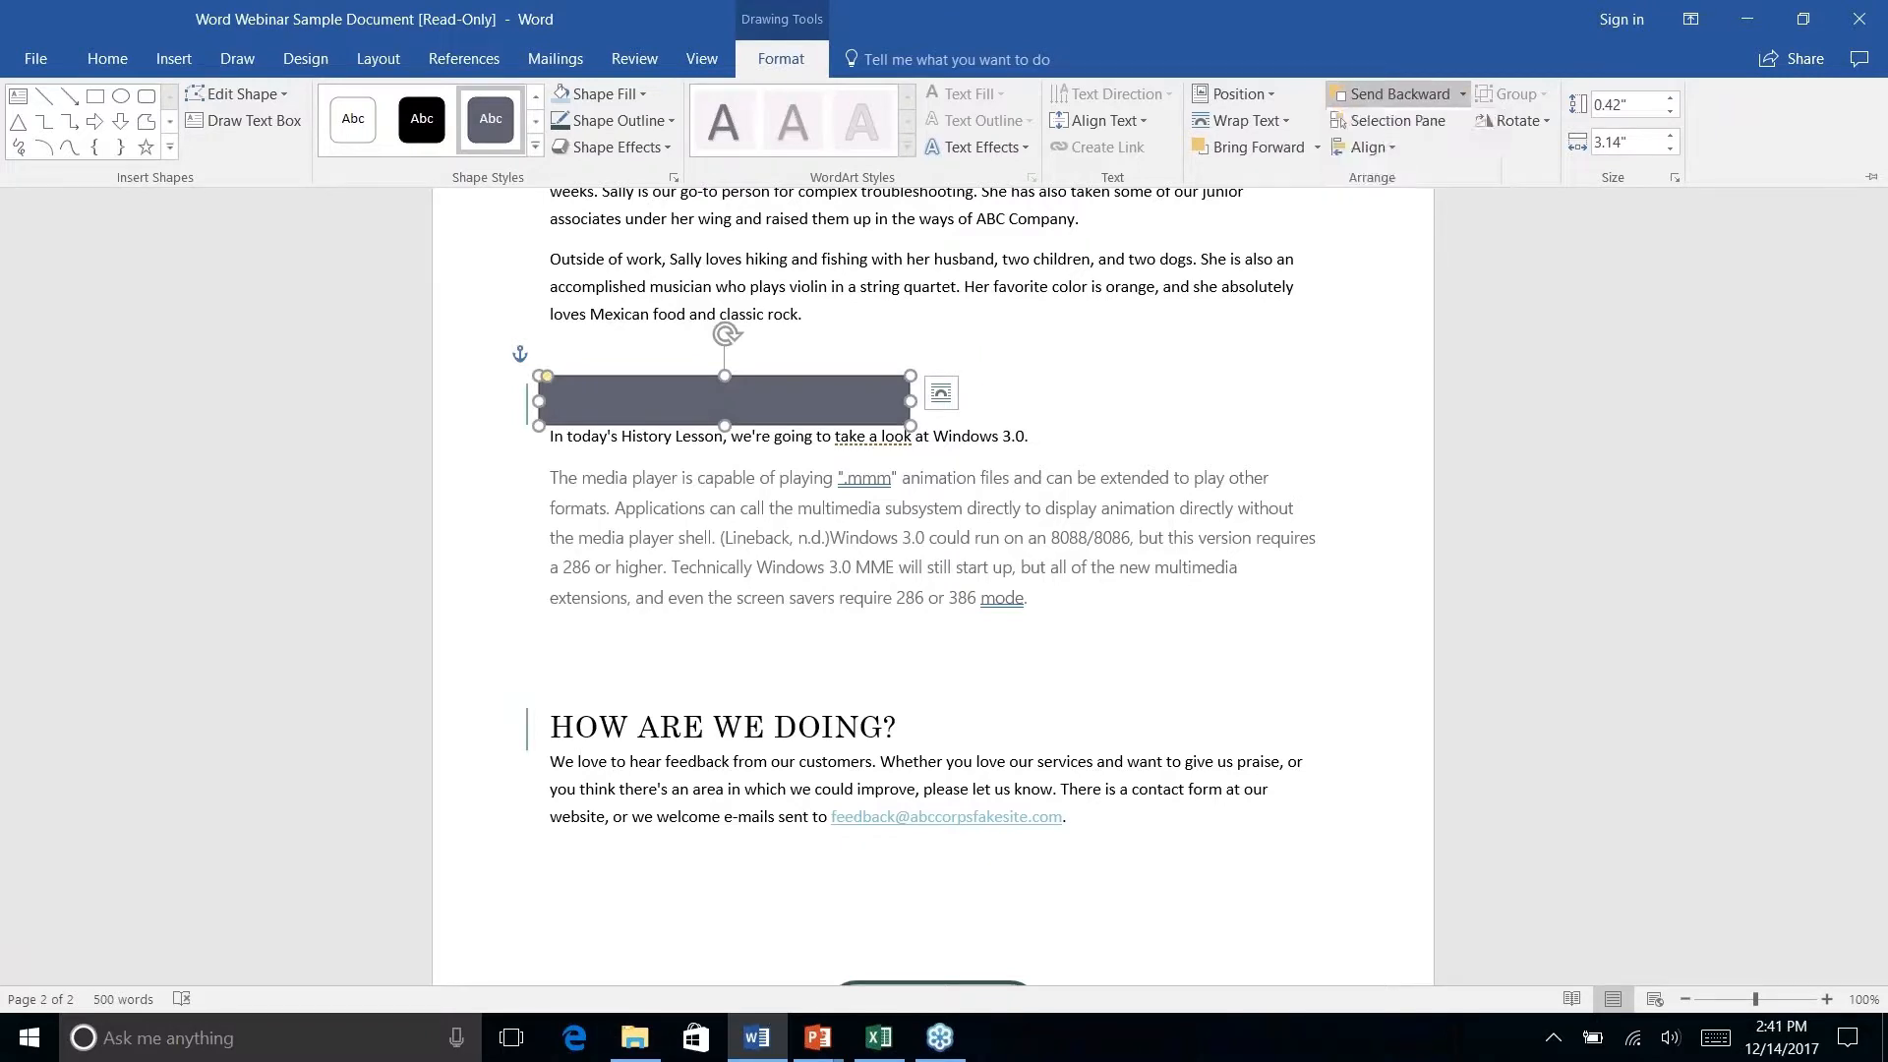
pyautogui.click(1066, 396)
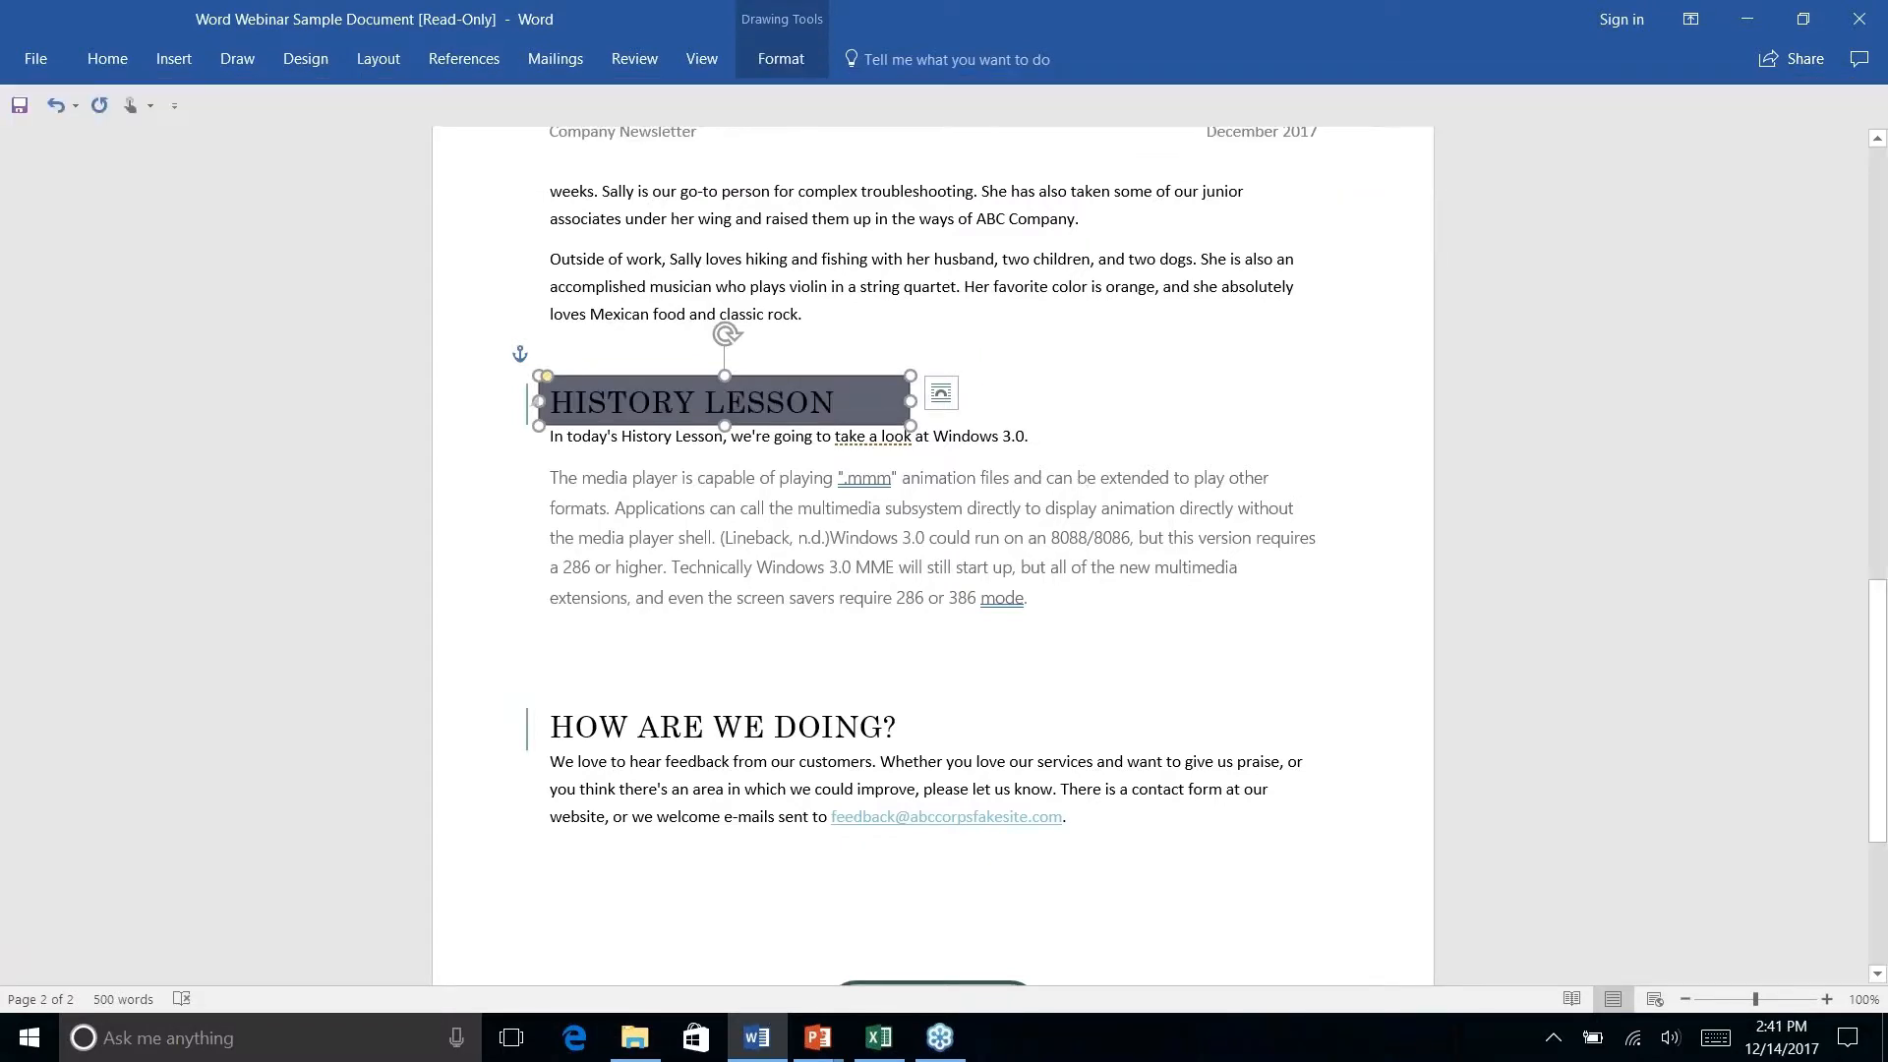
pyautogui.click(659, 436)
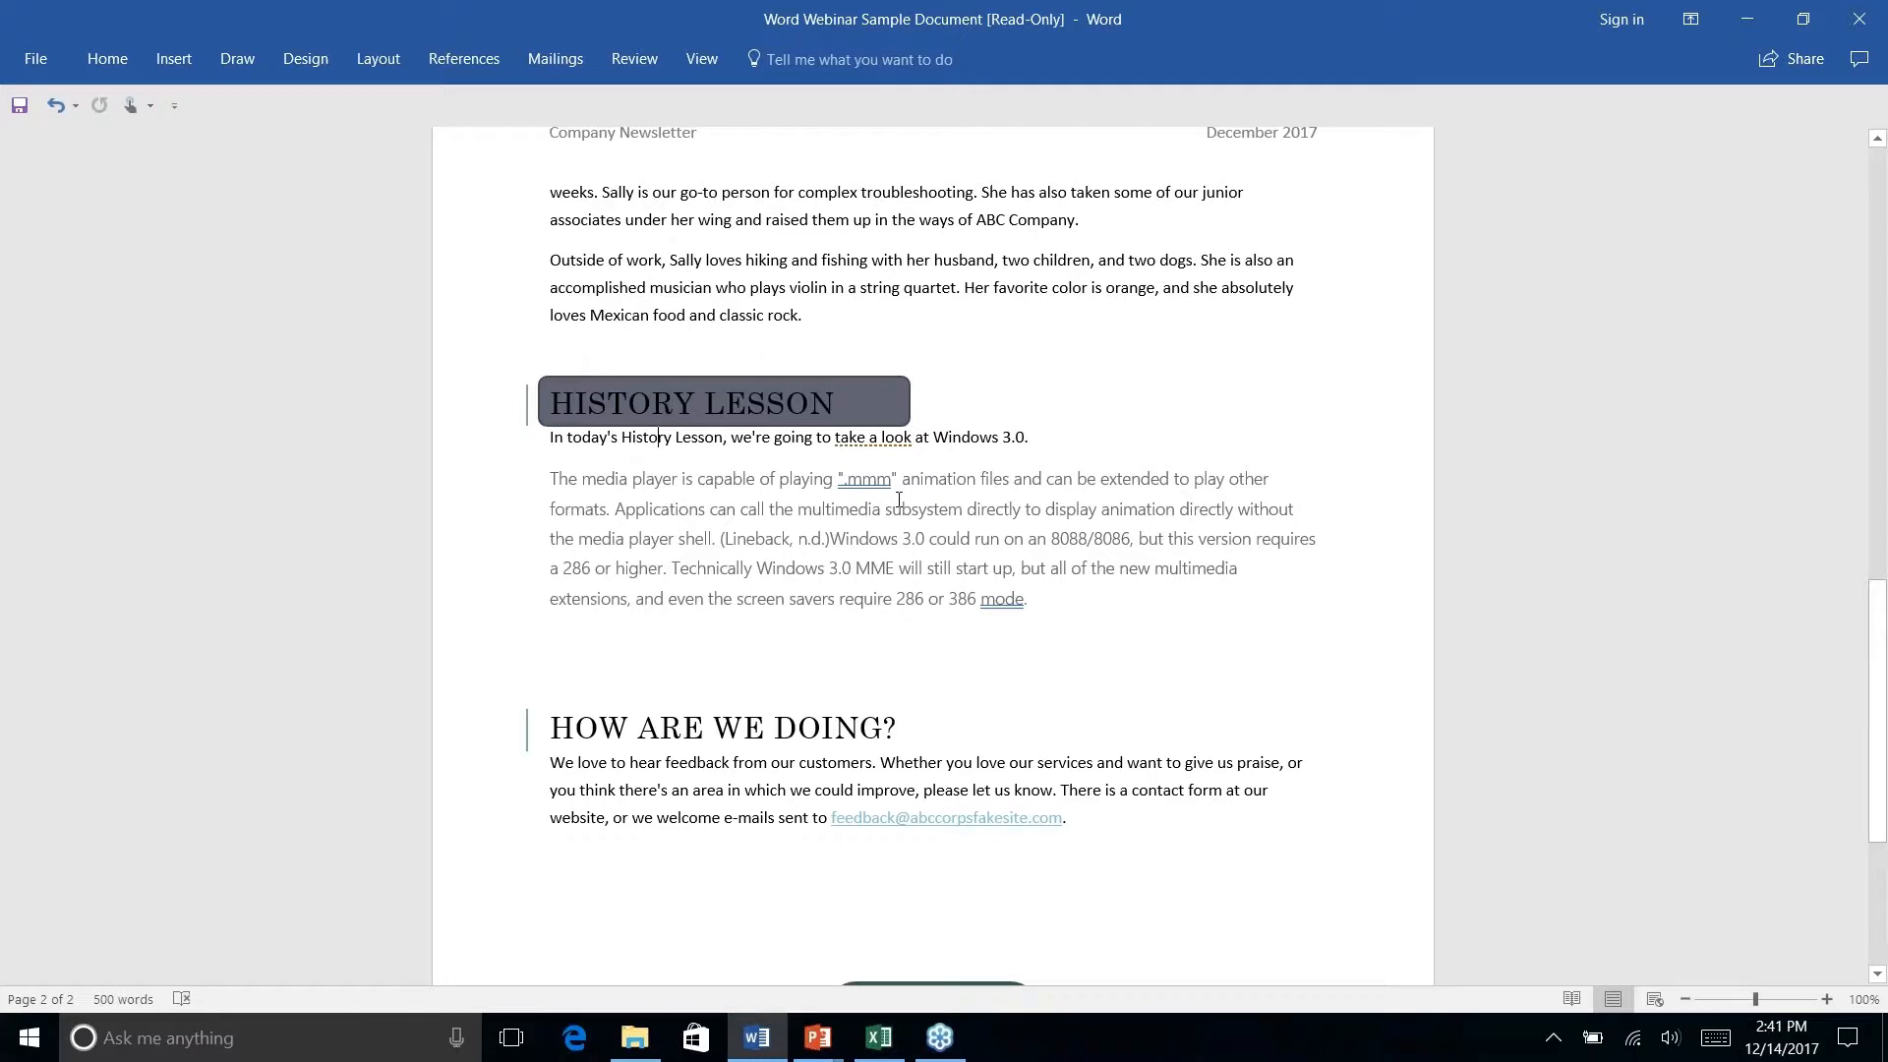
pyautogui.scroll(1, 898, 499)
pyautogui.scroll(-4, 898, 499)
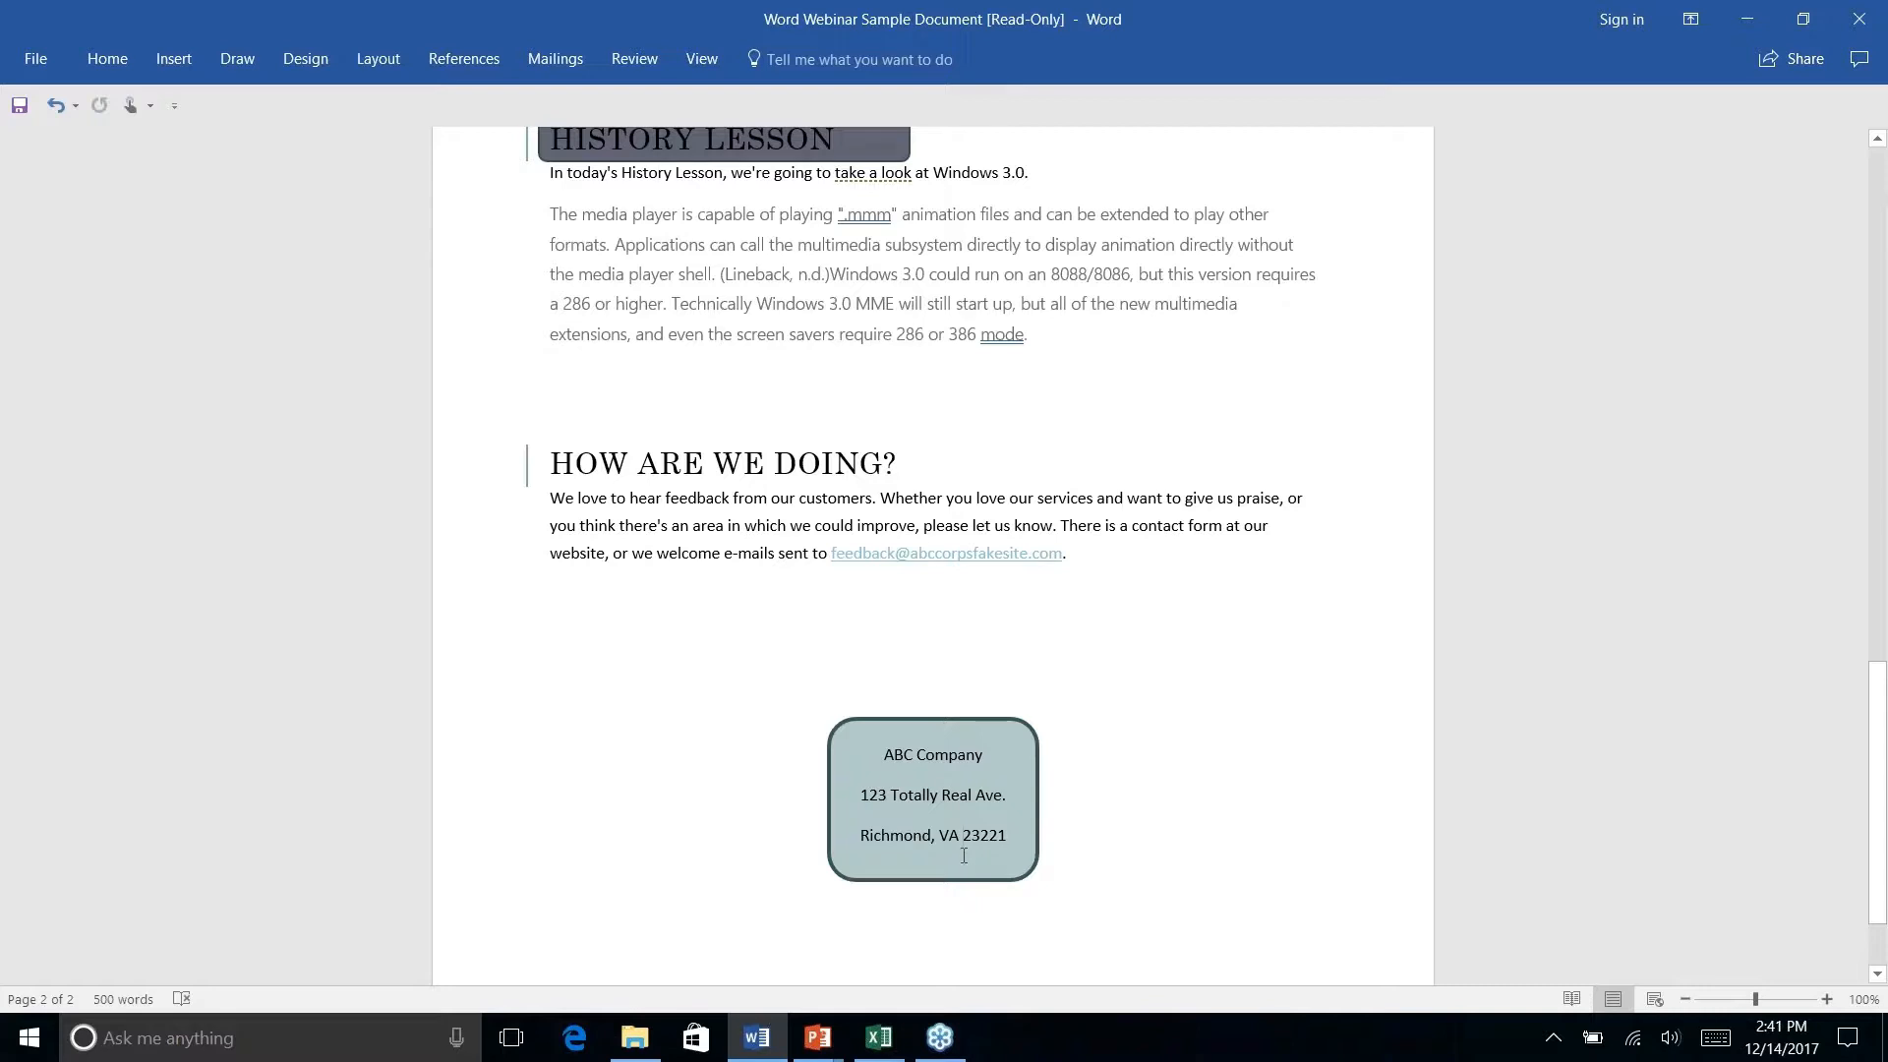
pyautogui.click(108, 61)
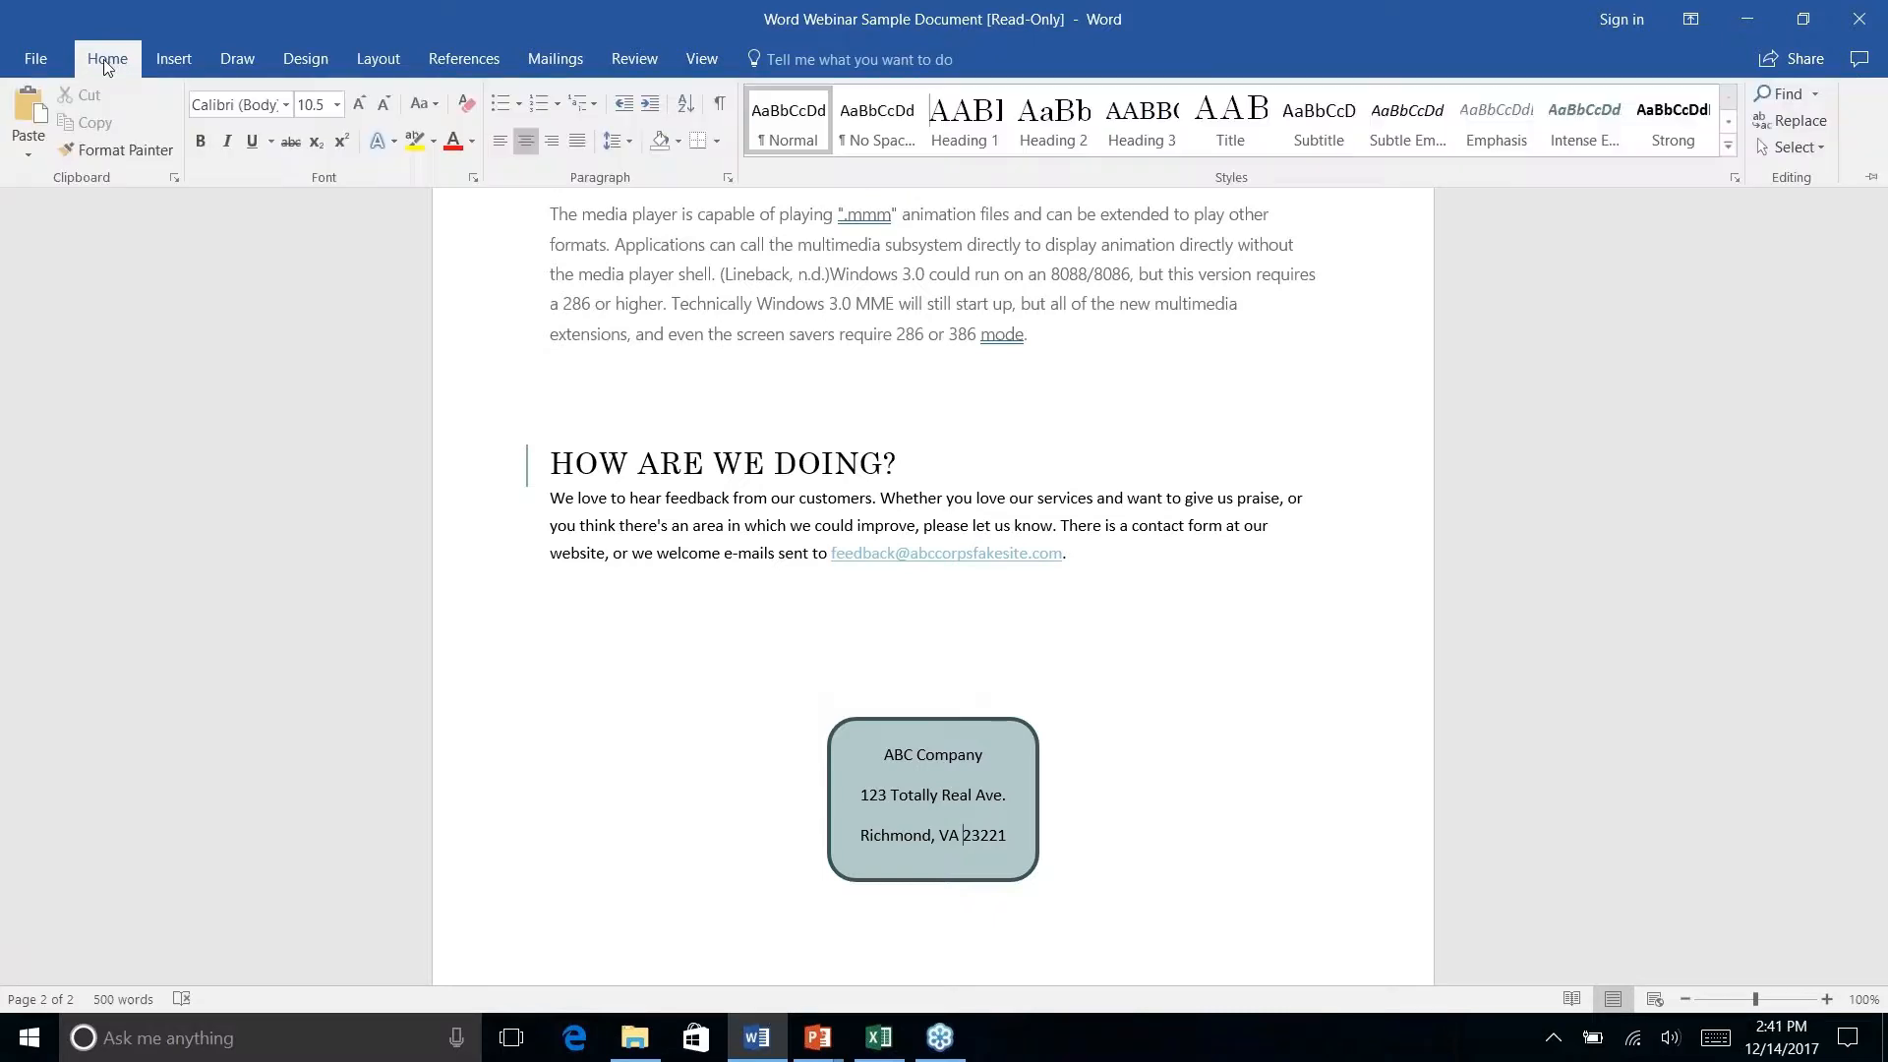
pyautogui.click(816, 808)
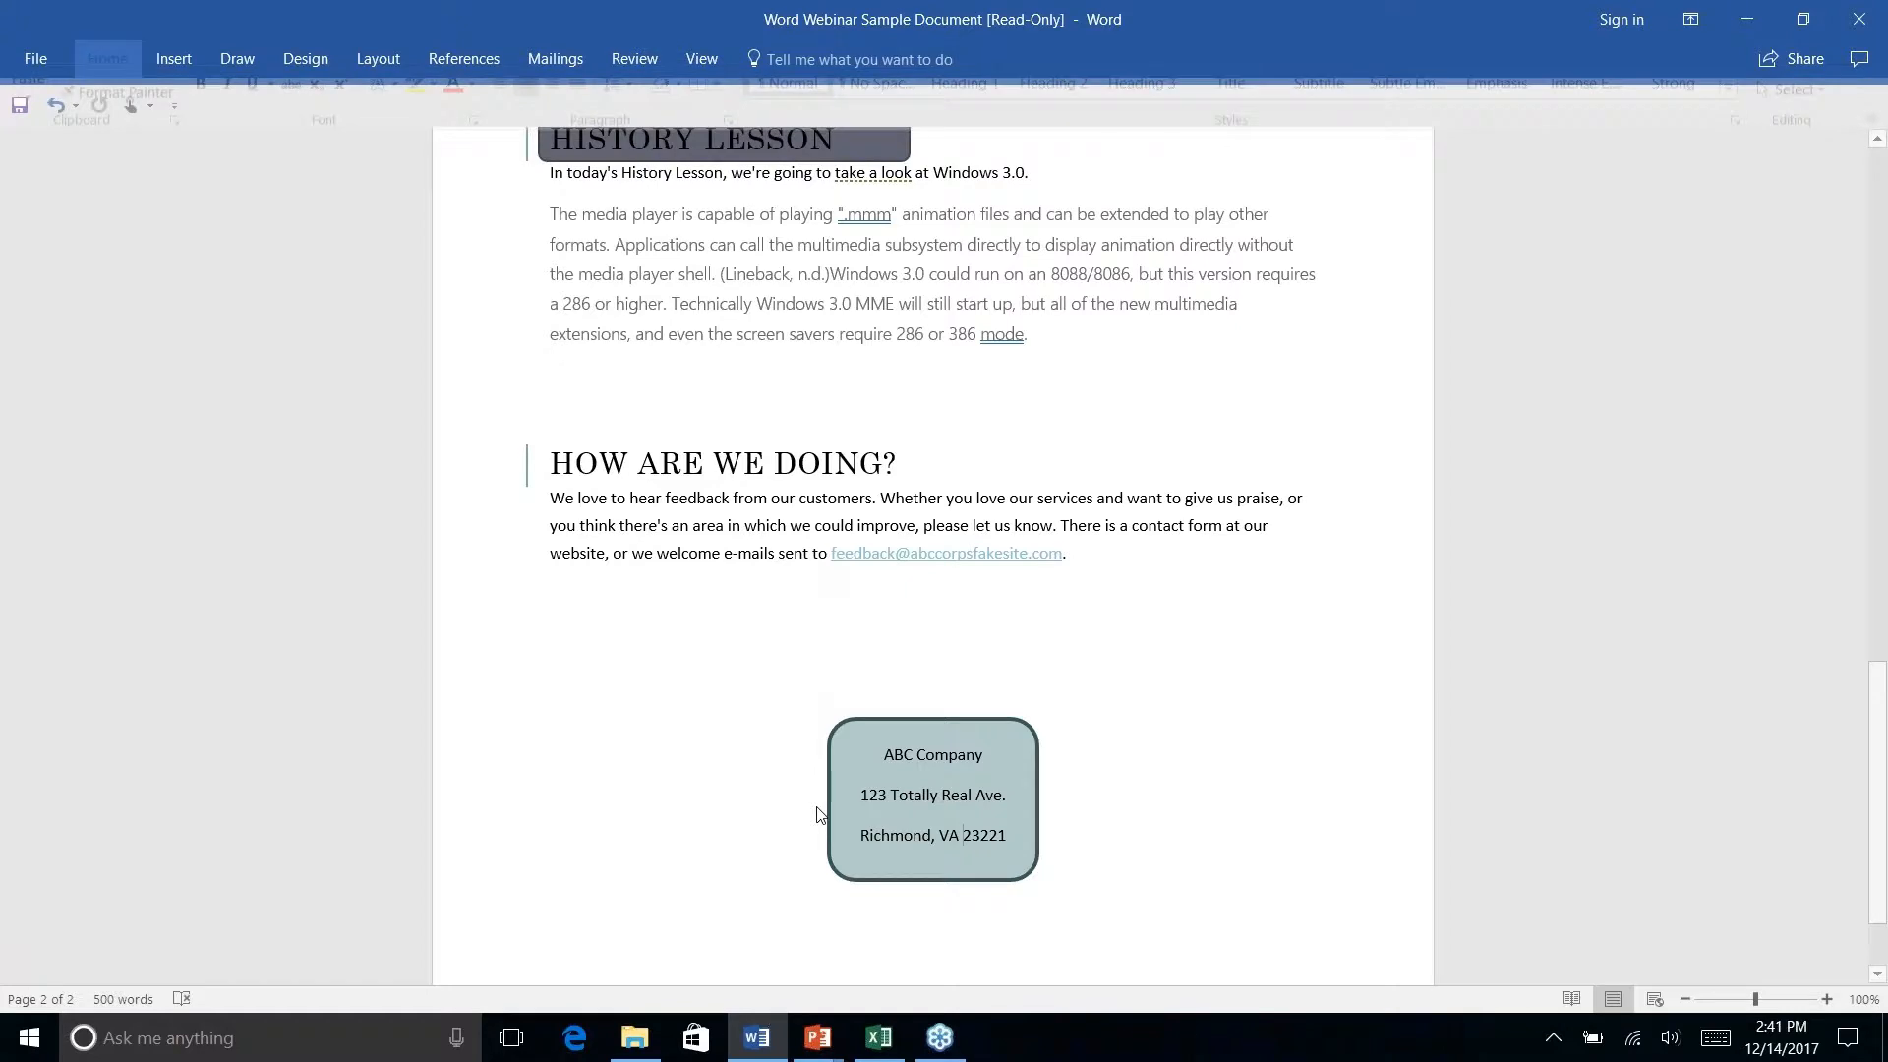
pyautogui.click(825, 742)
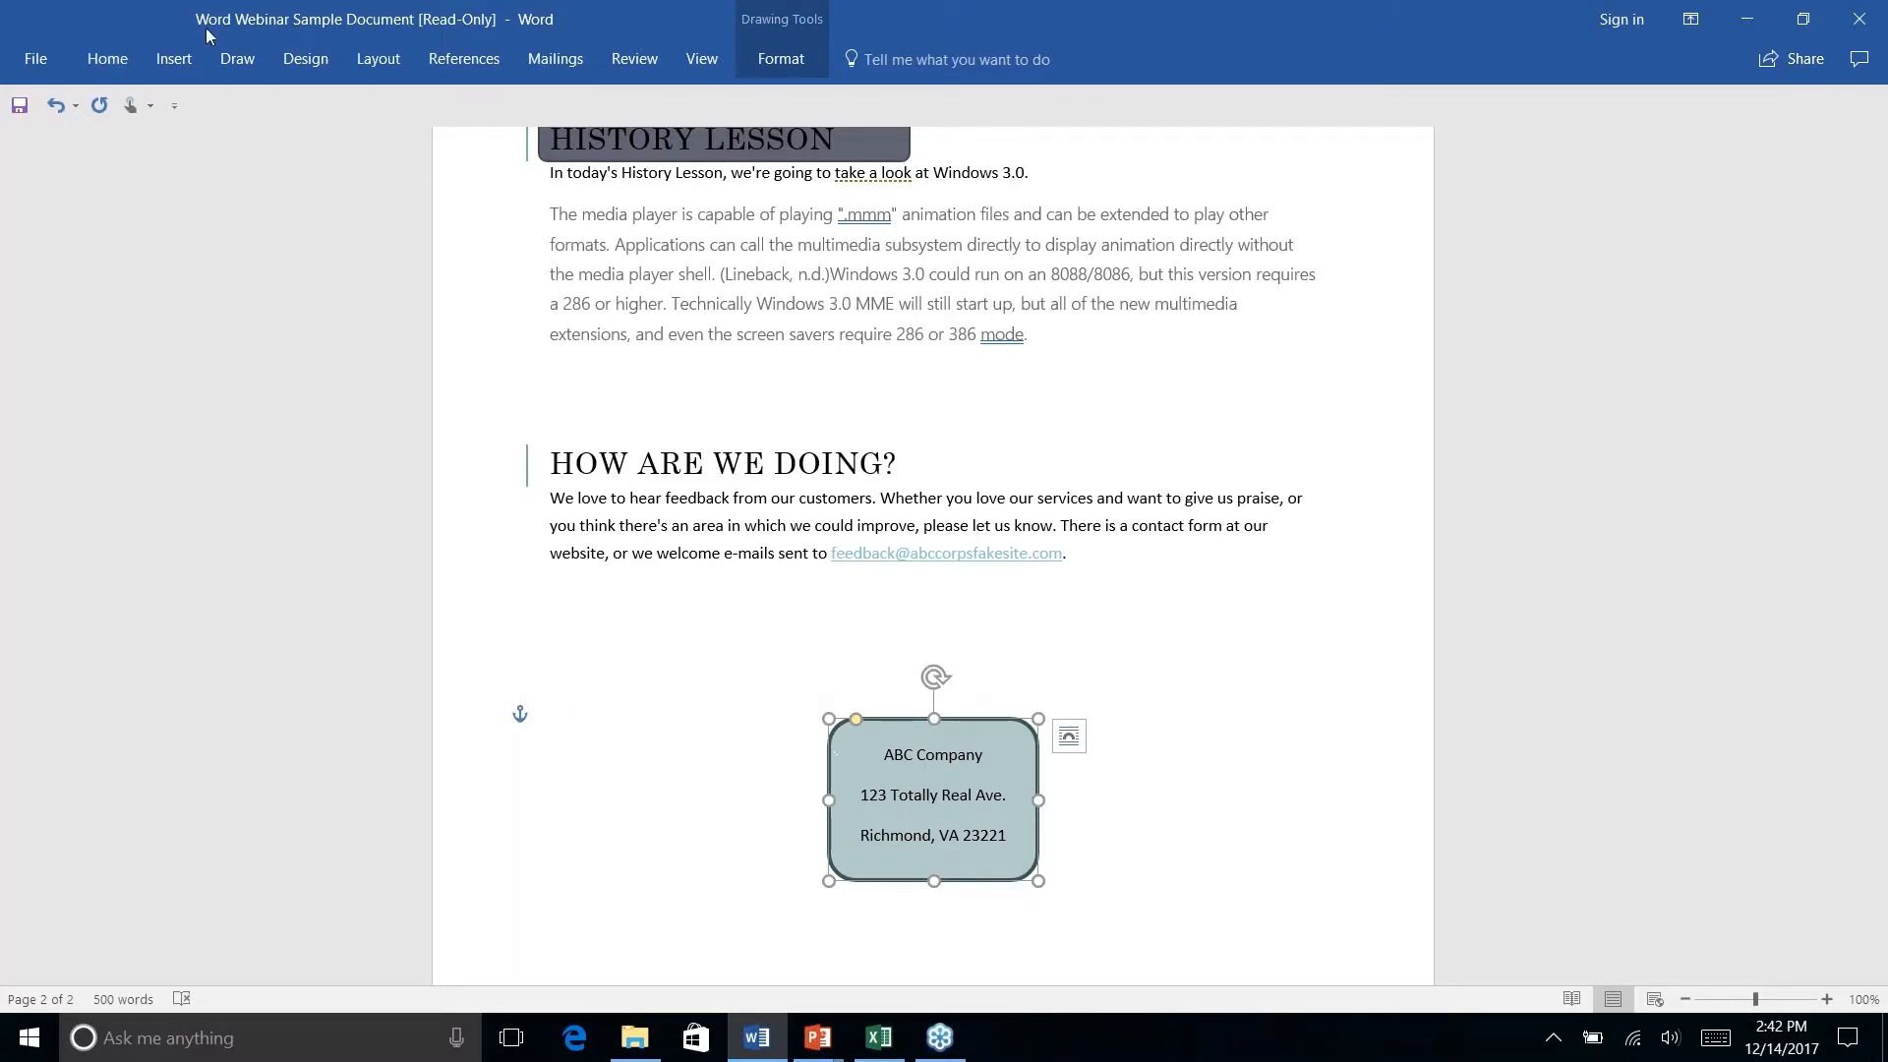
pyautogui.click(105, 59)
pyautogui.click(108, 152)
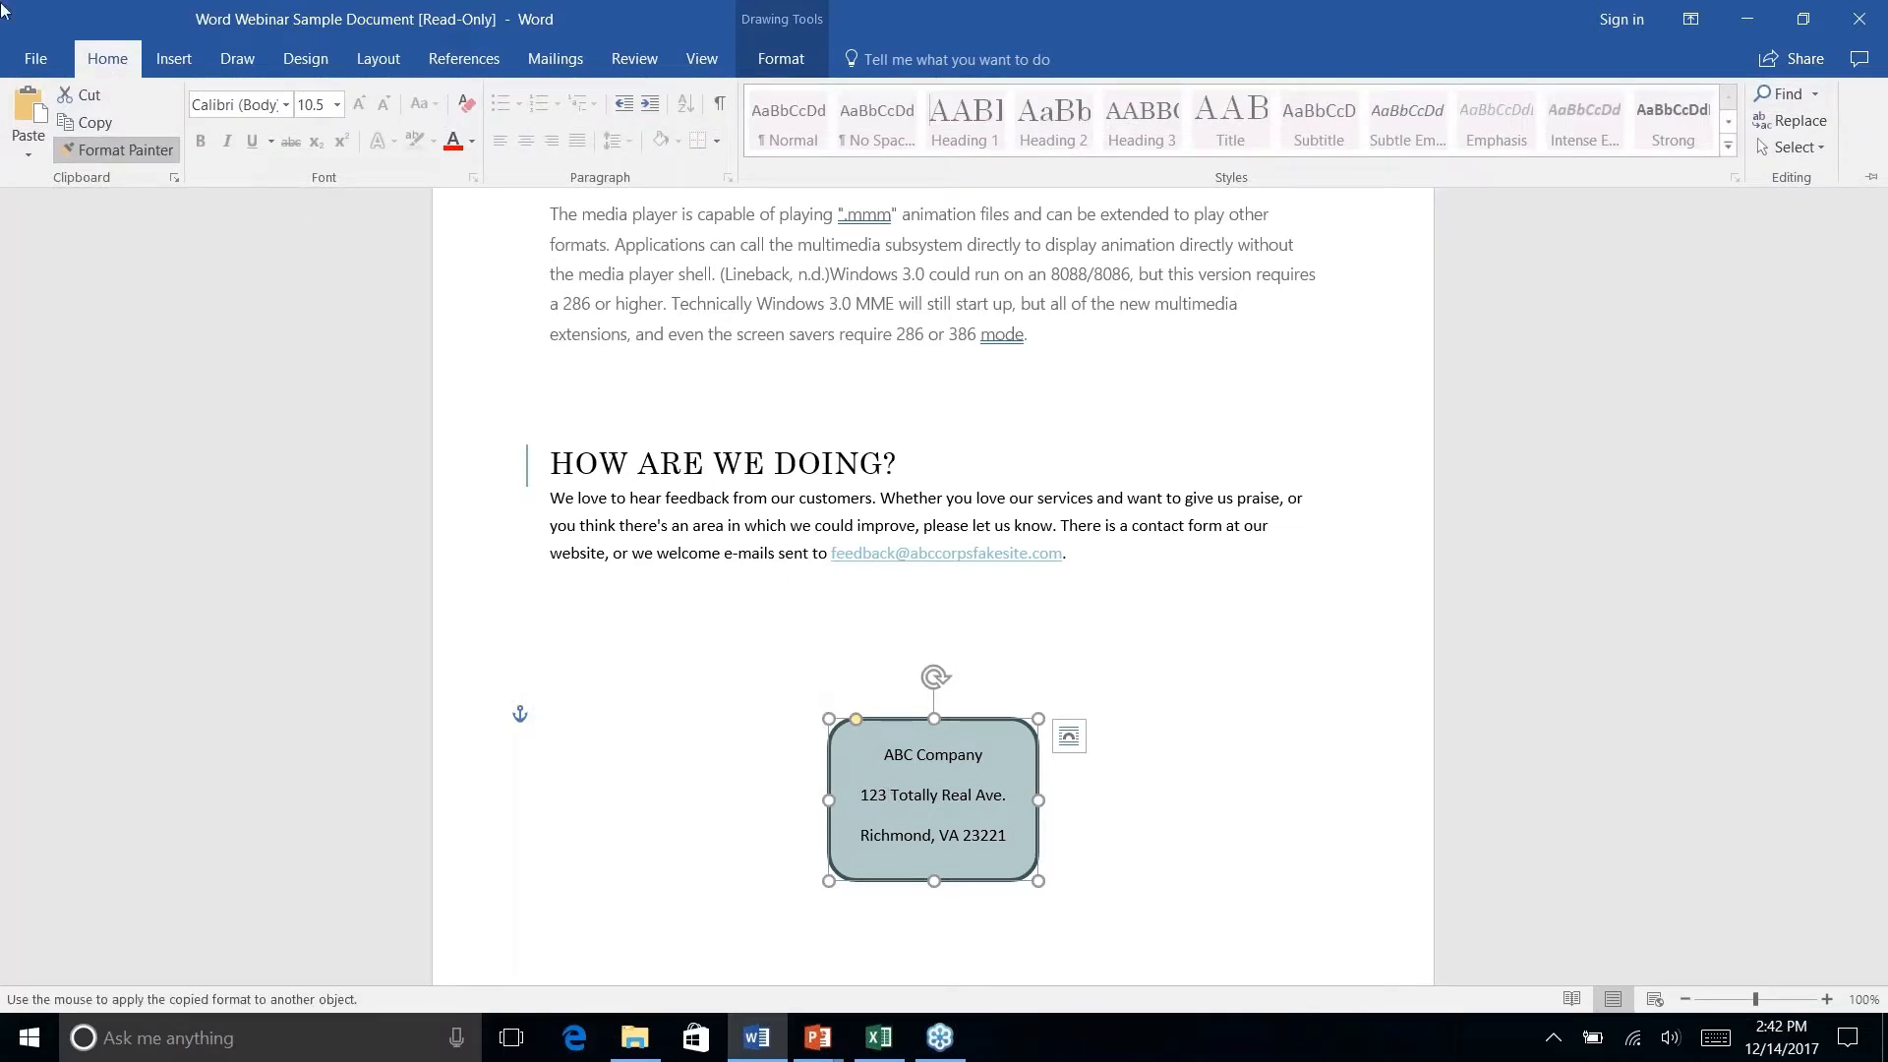
pyautogui.click(952, 862)
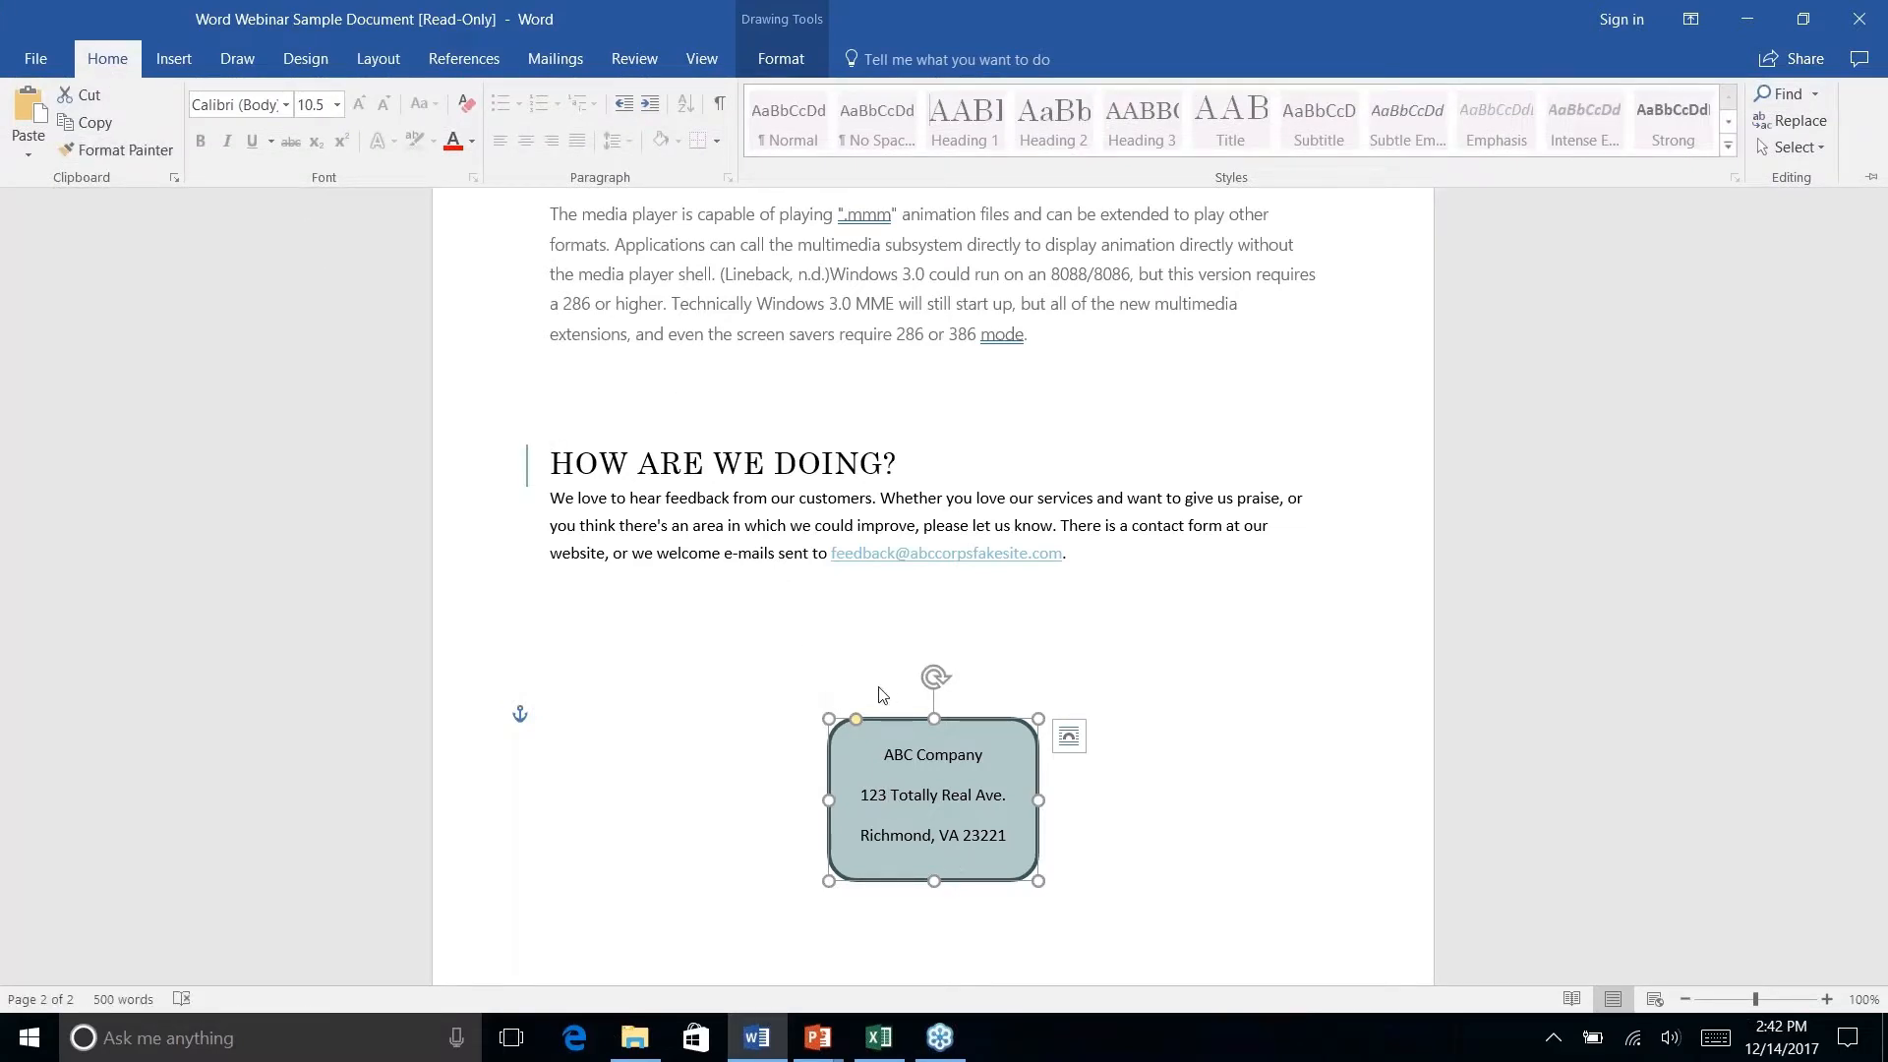
pyautogui.click(742, 647)
pyautogui.click(824, 798)
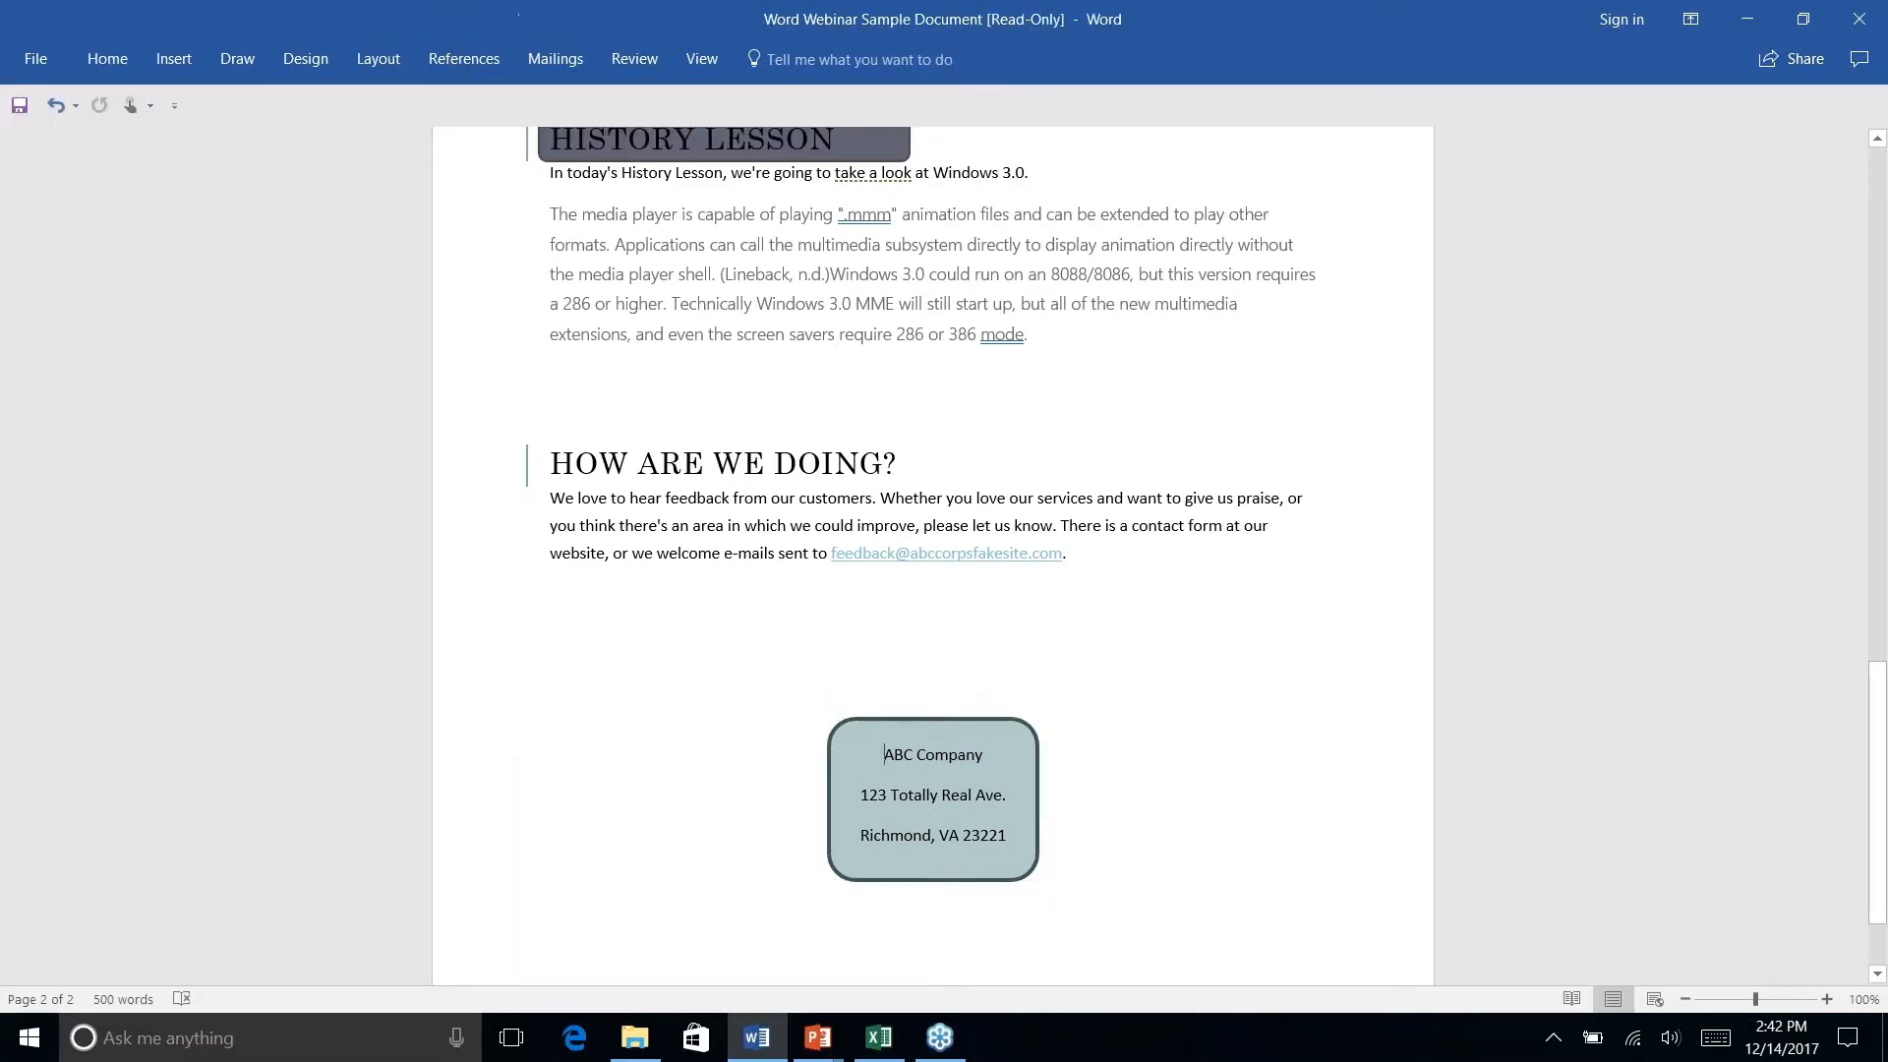
# Copy the address shape's formatting to the rectangle behind the History Lesson heading with Format Painter, and deselect it.
pyautogui.click(831, 739)
pyautogui.click(98, 59)
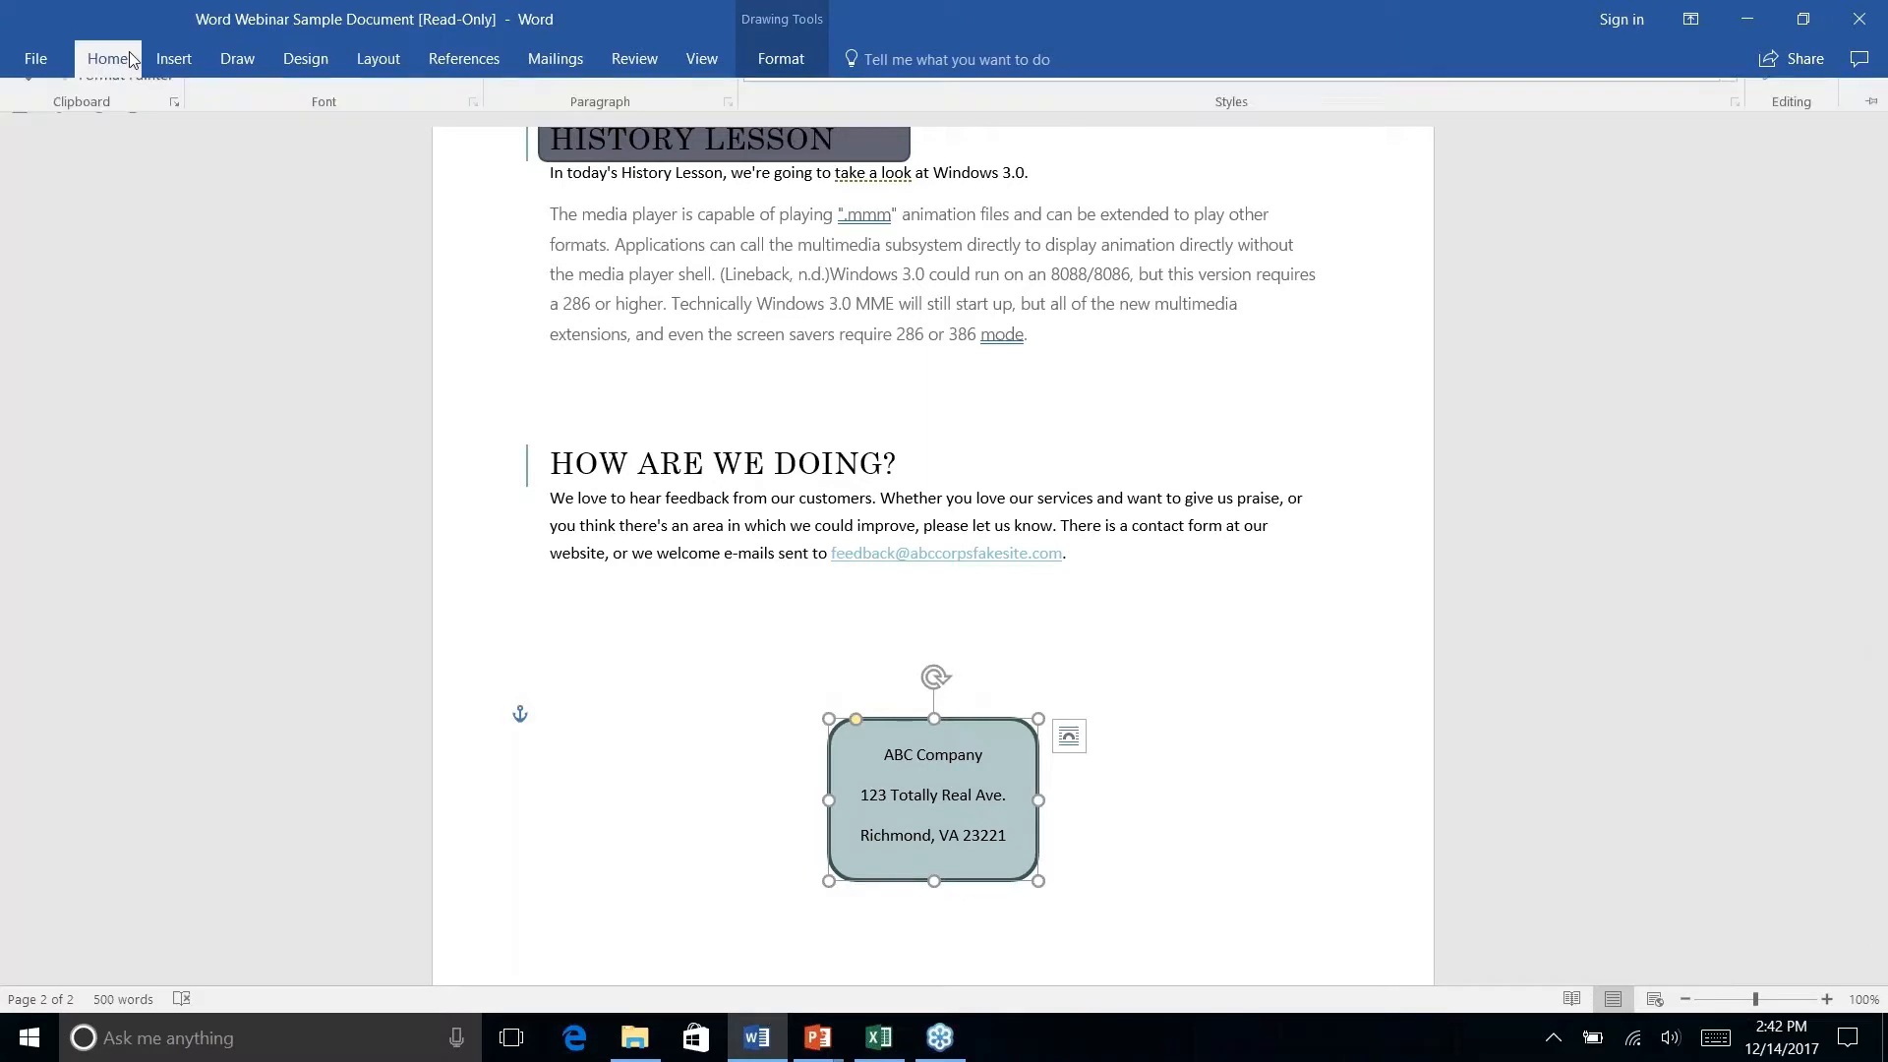
pyautogui.click(99, 151)
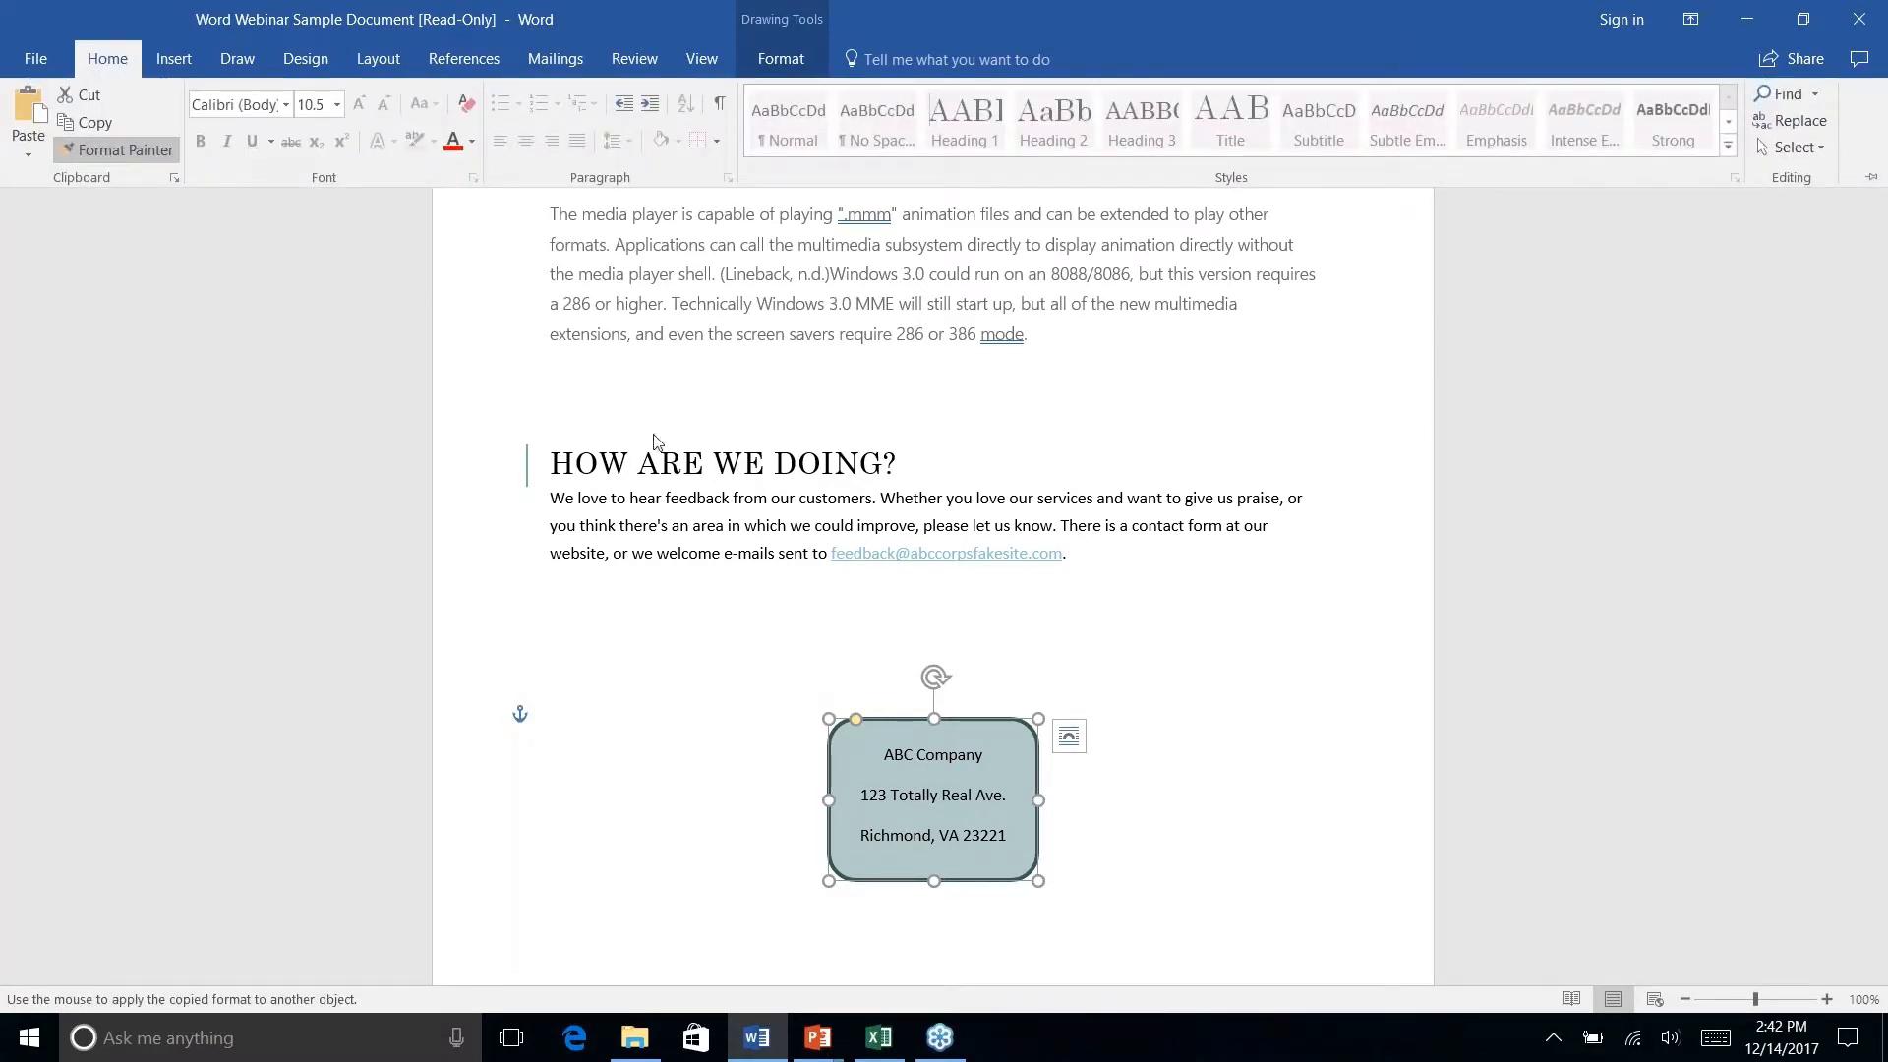
pyautogui.scroll(-3, 659, 443)
pyautogui.scroll(5, 902, 413)
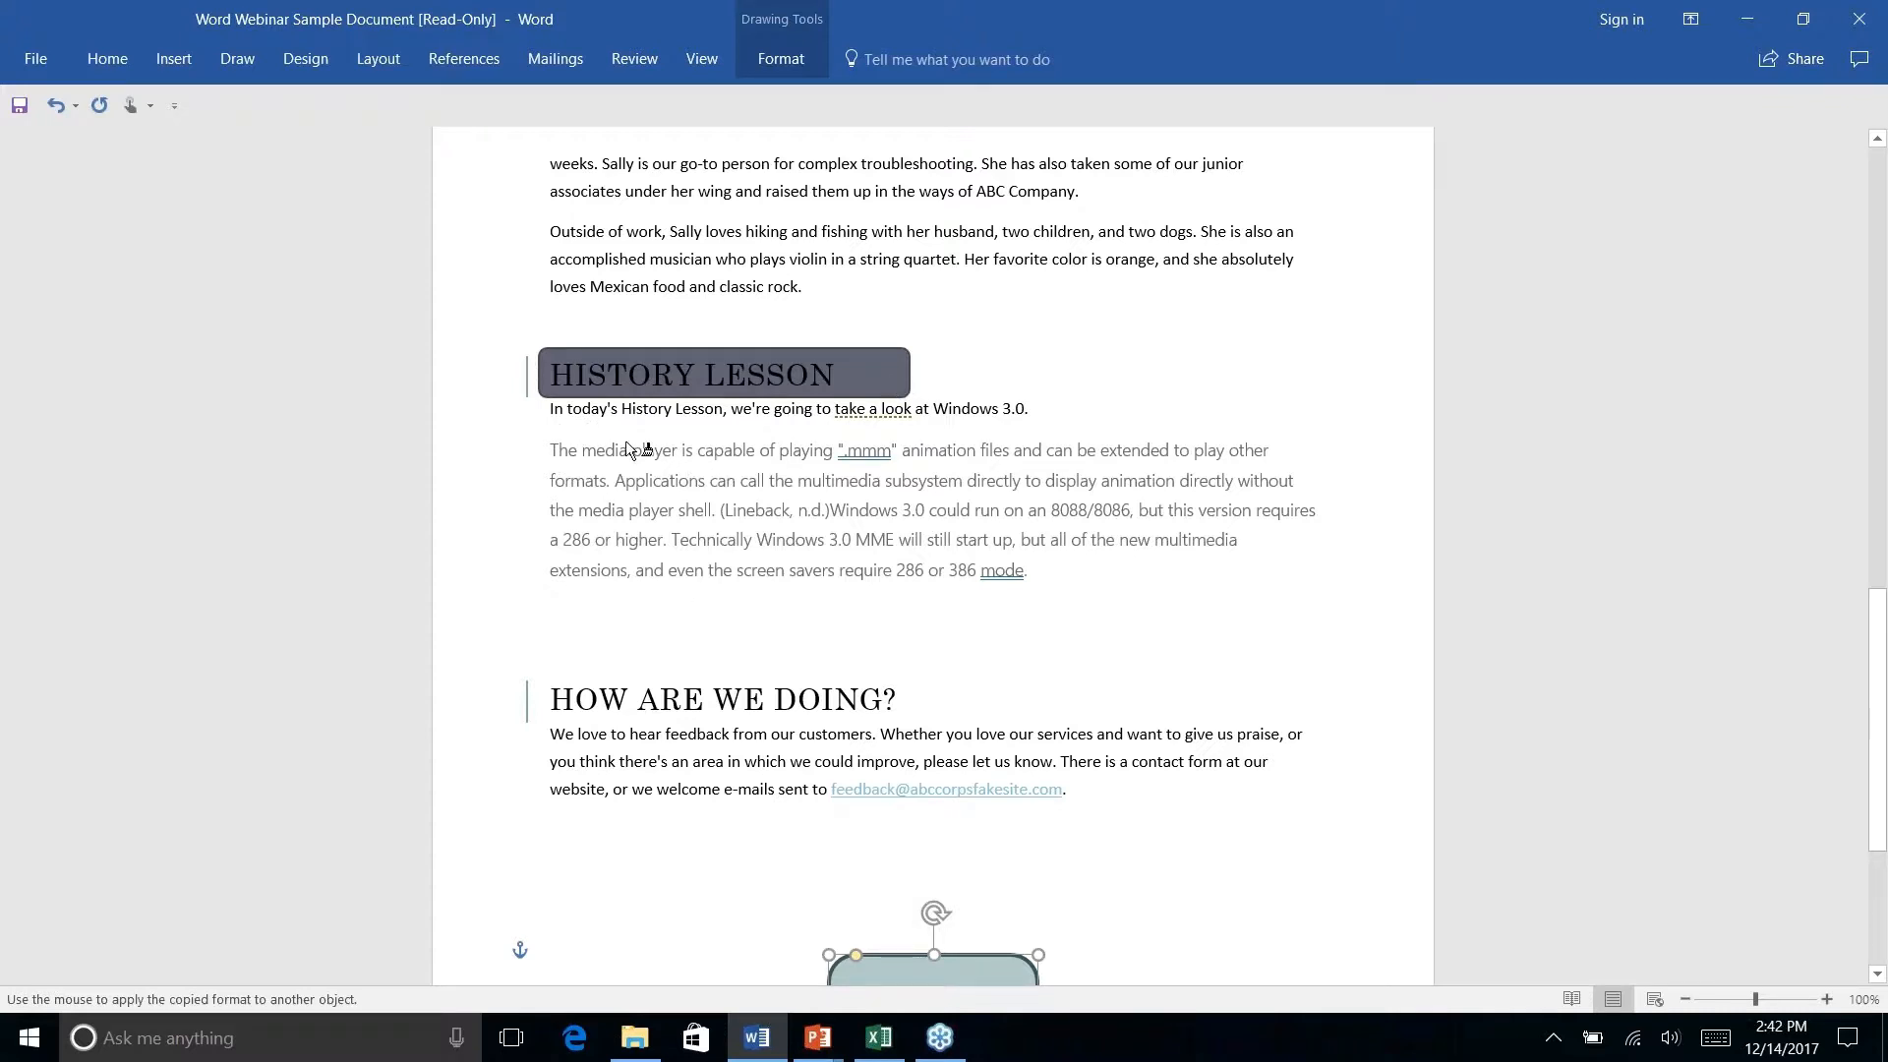
pyautogui.click(1064, 563)
pyautogui.click(107, 59)
pyautogui.click(116, 151)
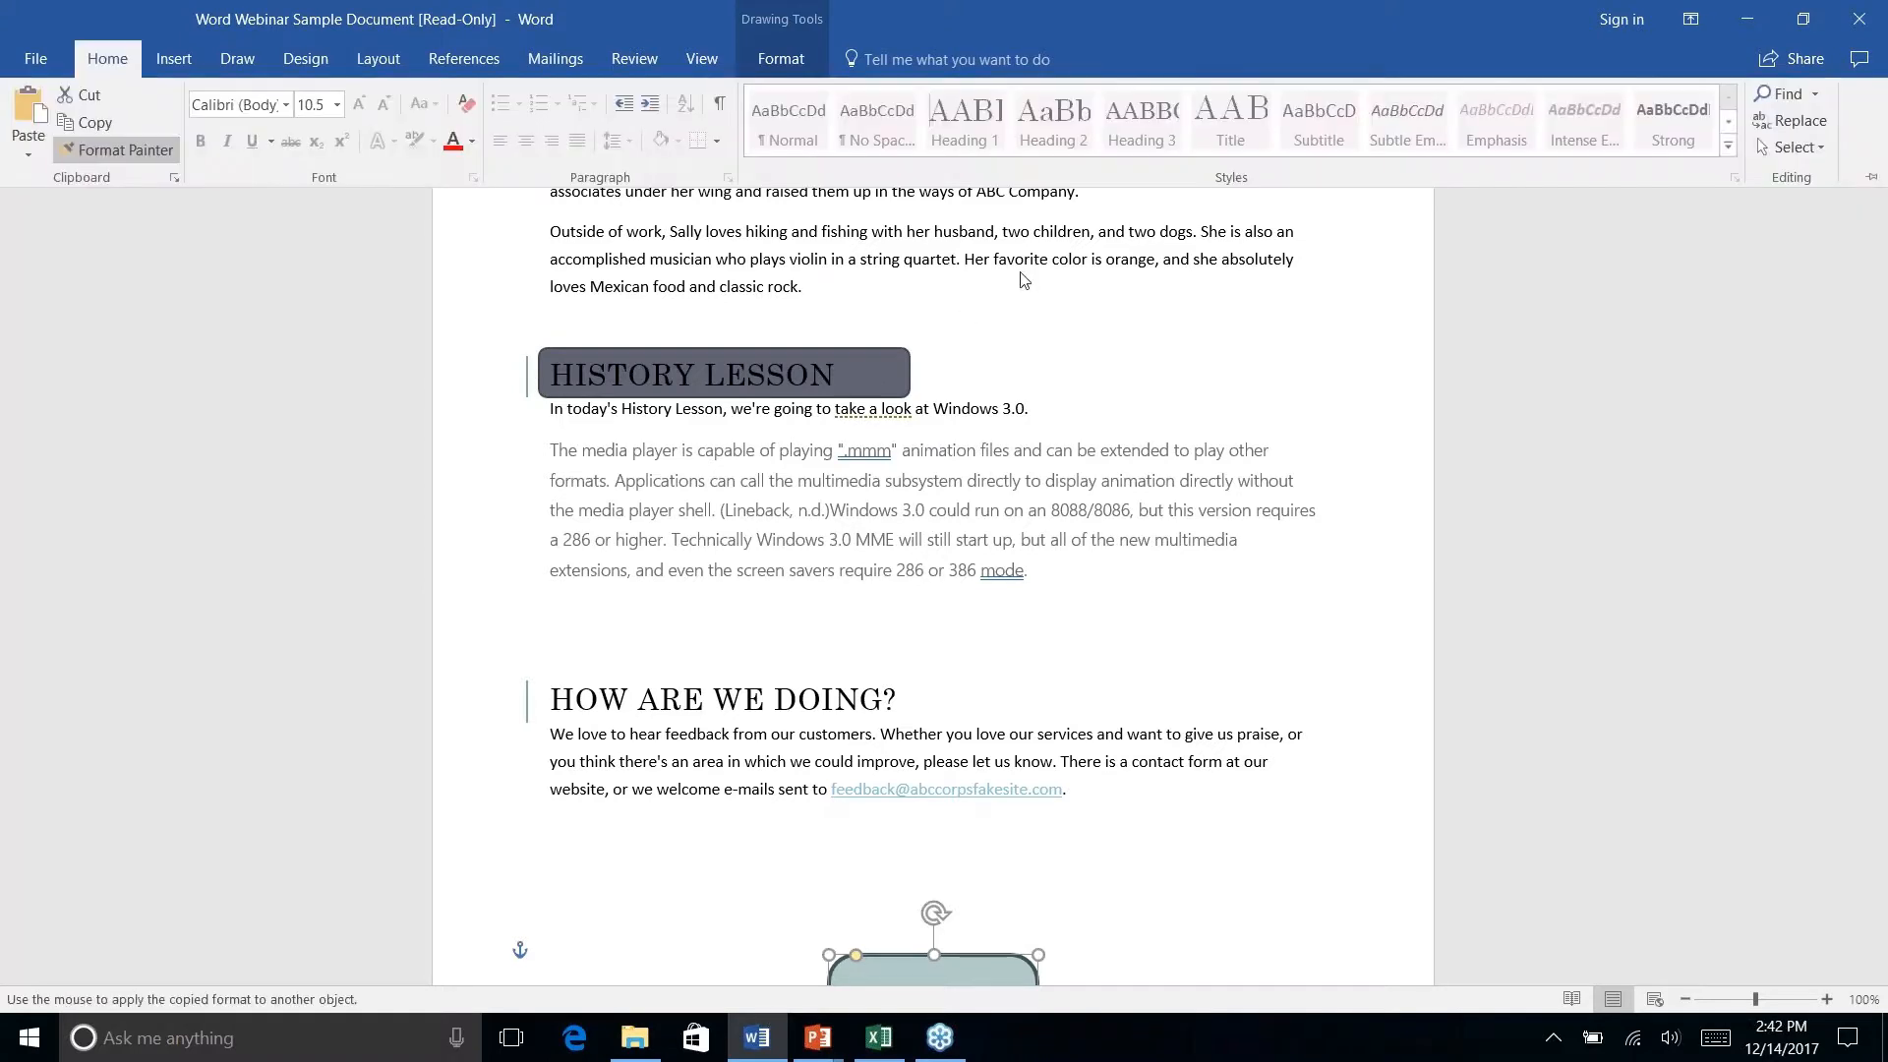
pyautogui.click(892, 367)
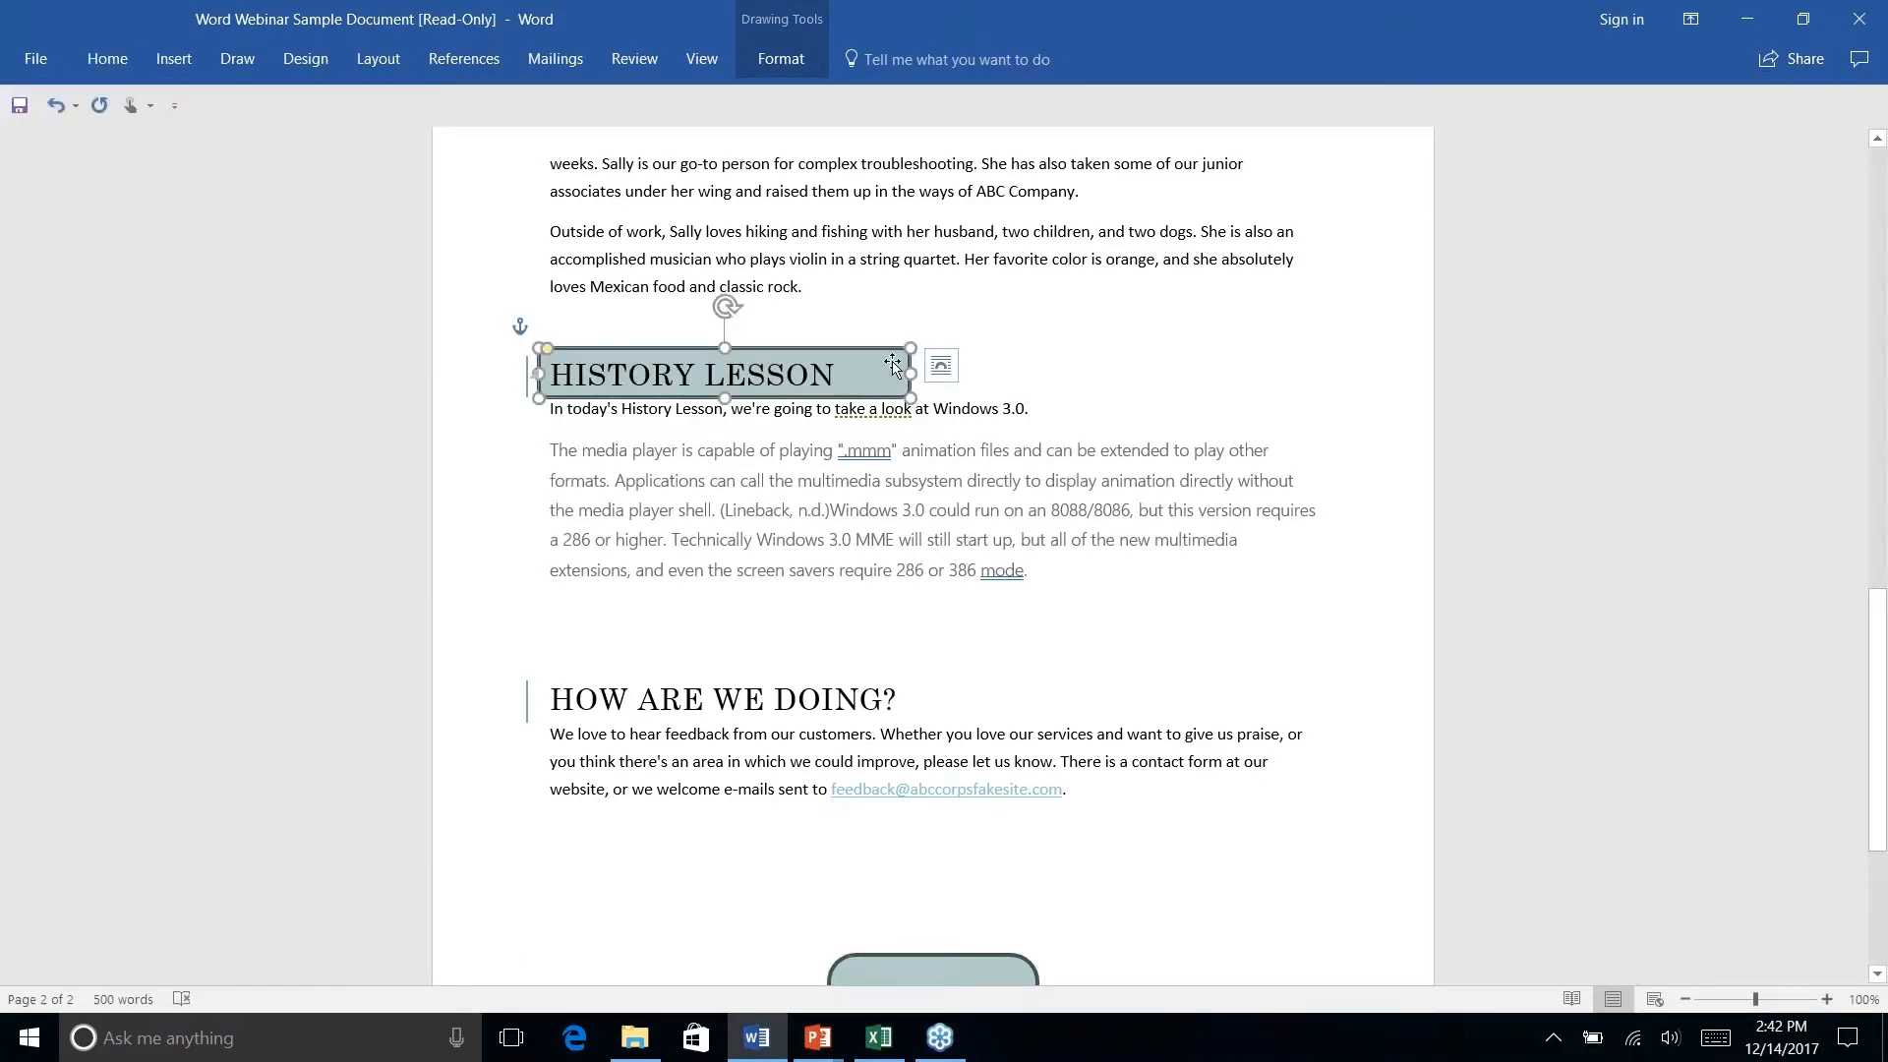
pyautogui.press('Escape')
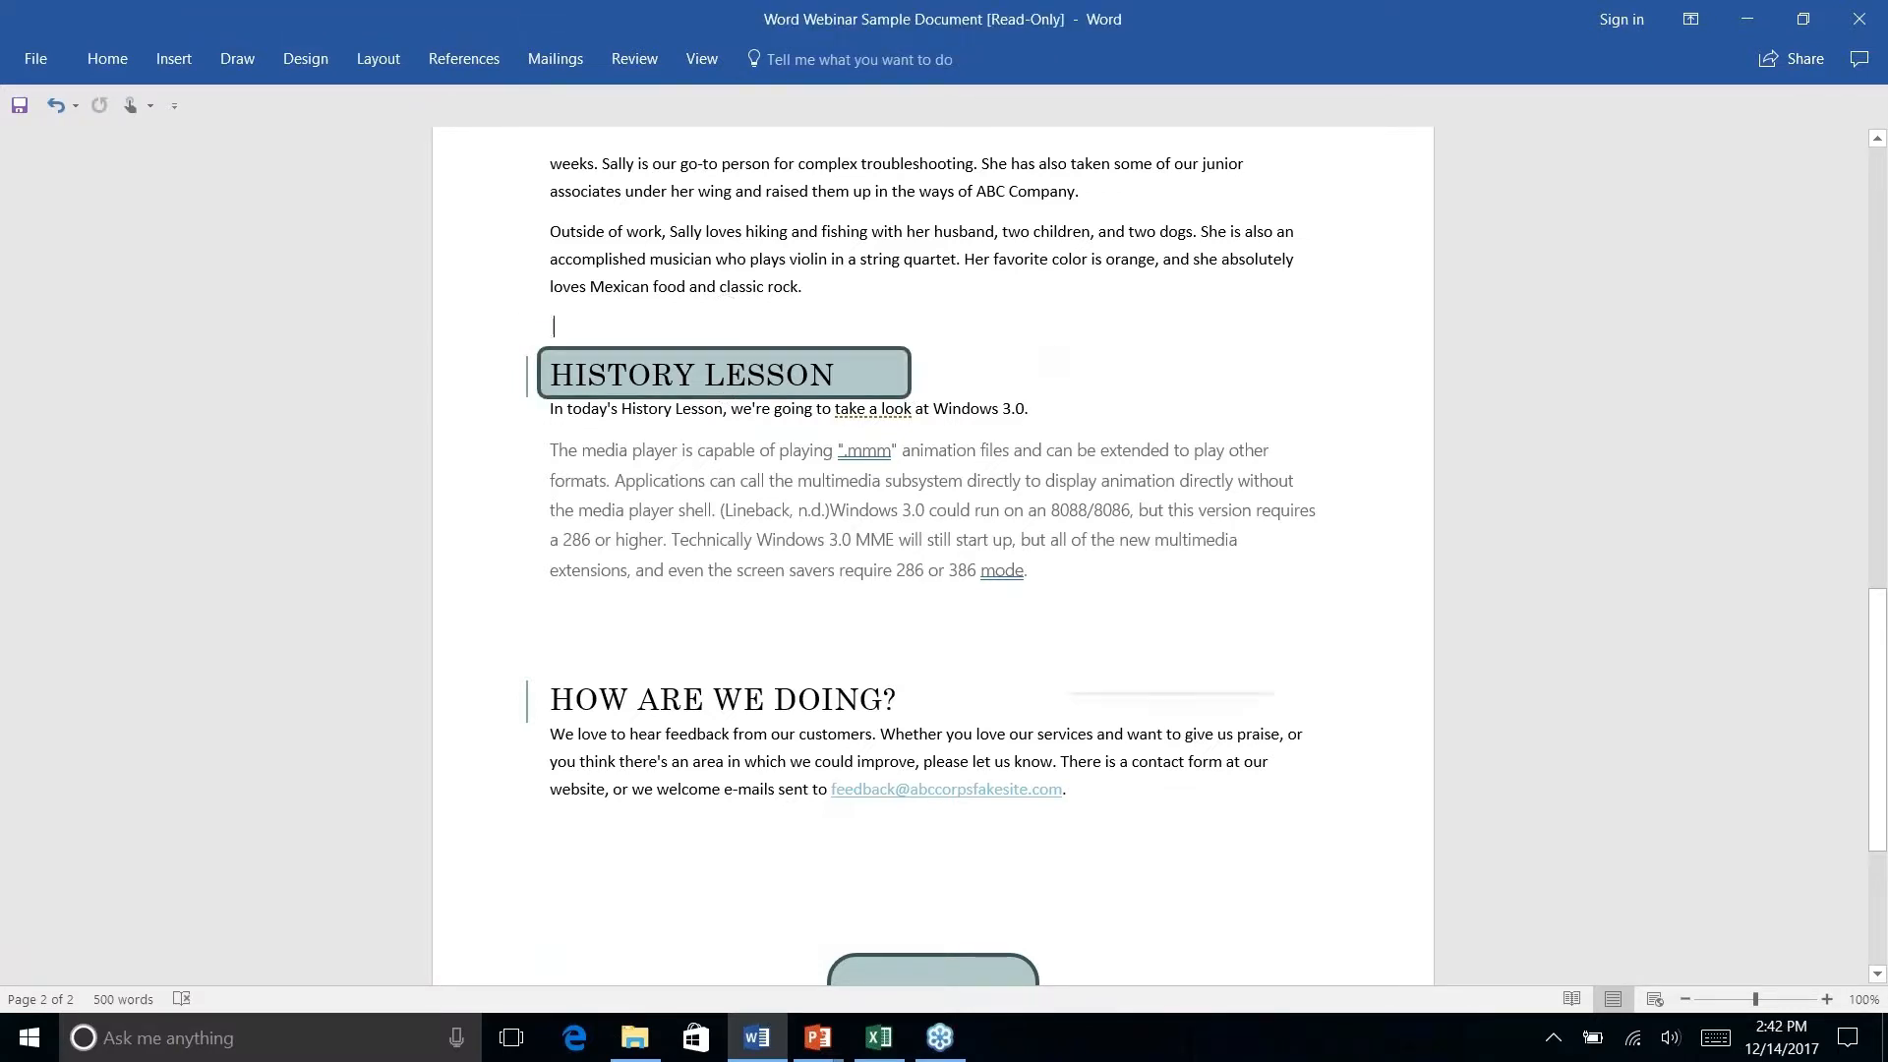
# Compare the formatting of the History Lesson rectangle with the address shape on page 2.
pyautogui.rightClick(1060, 352)
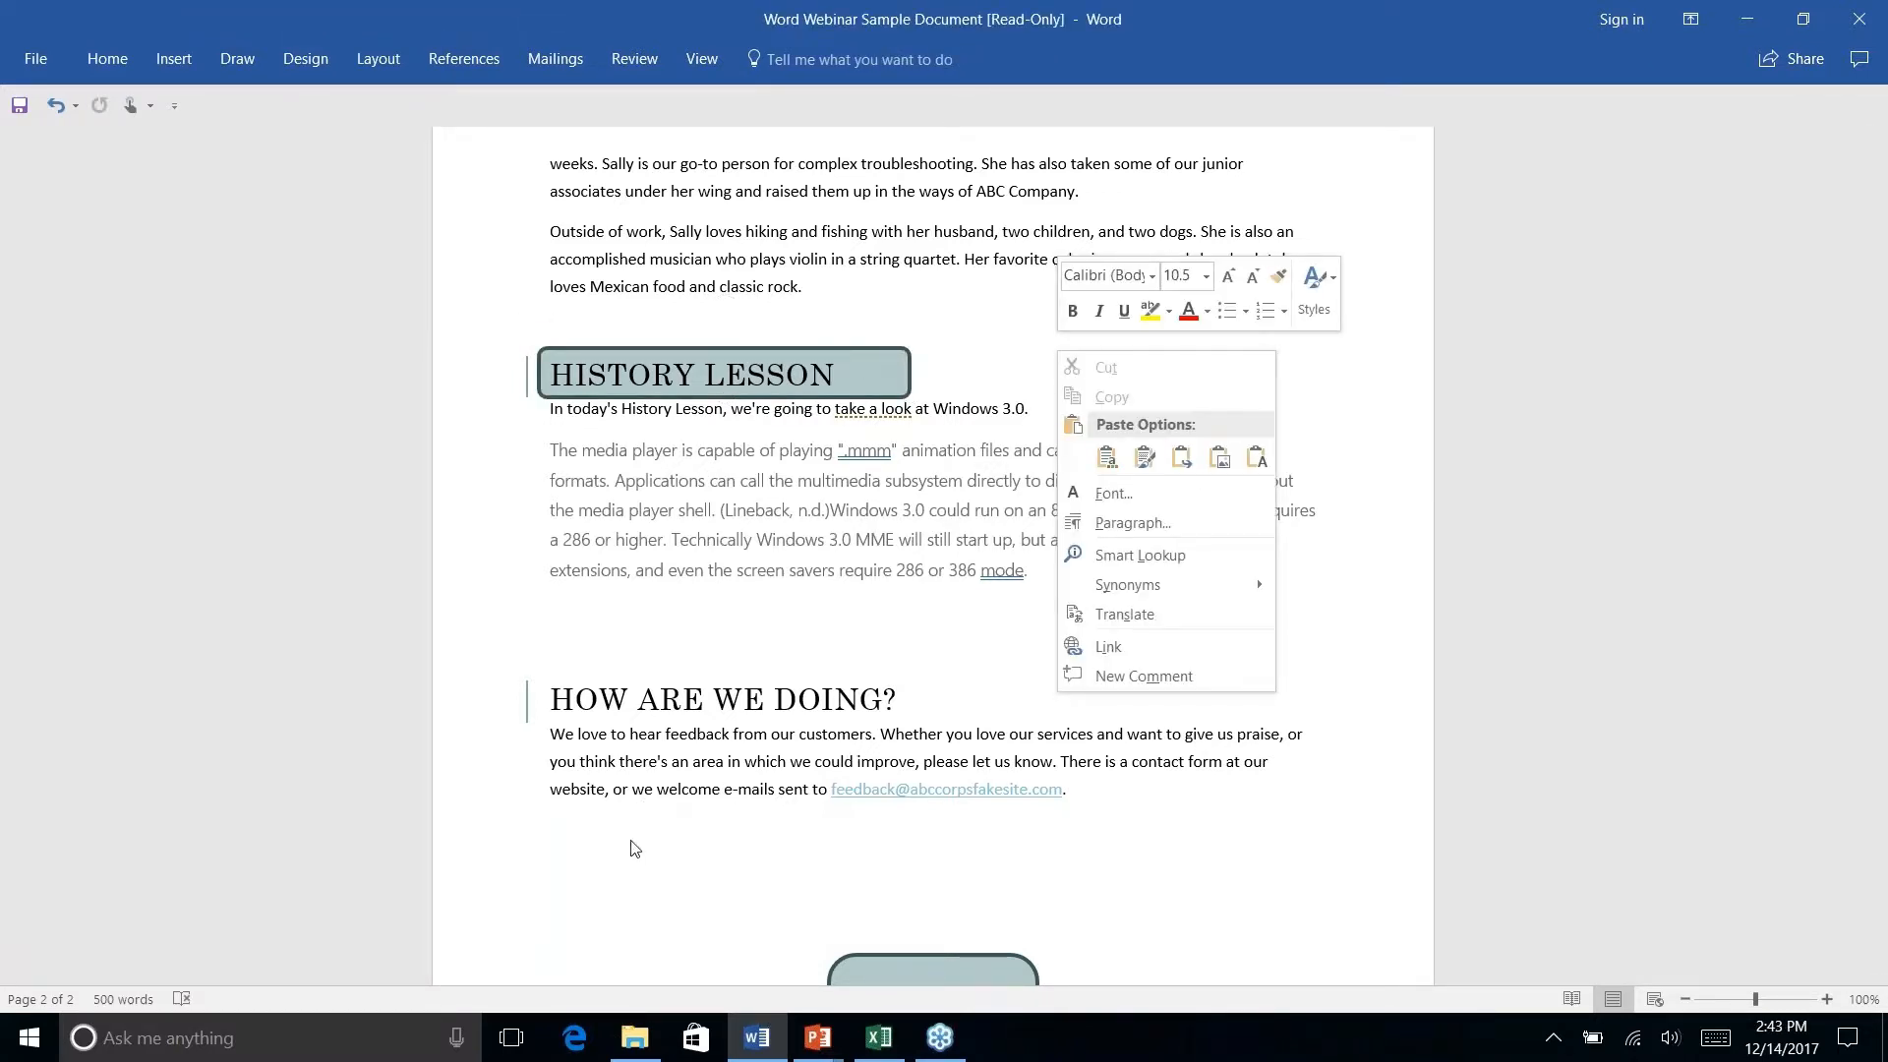
pyautogui.press('Escape')
pyautogui.scroll(2, 634, 846)
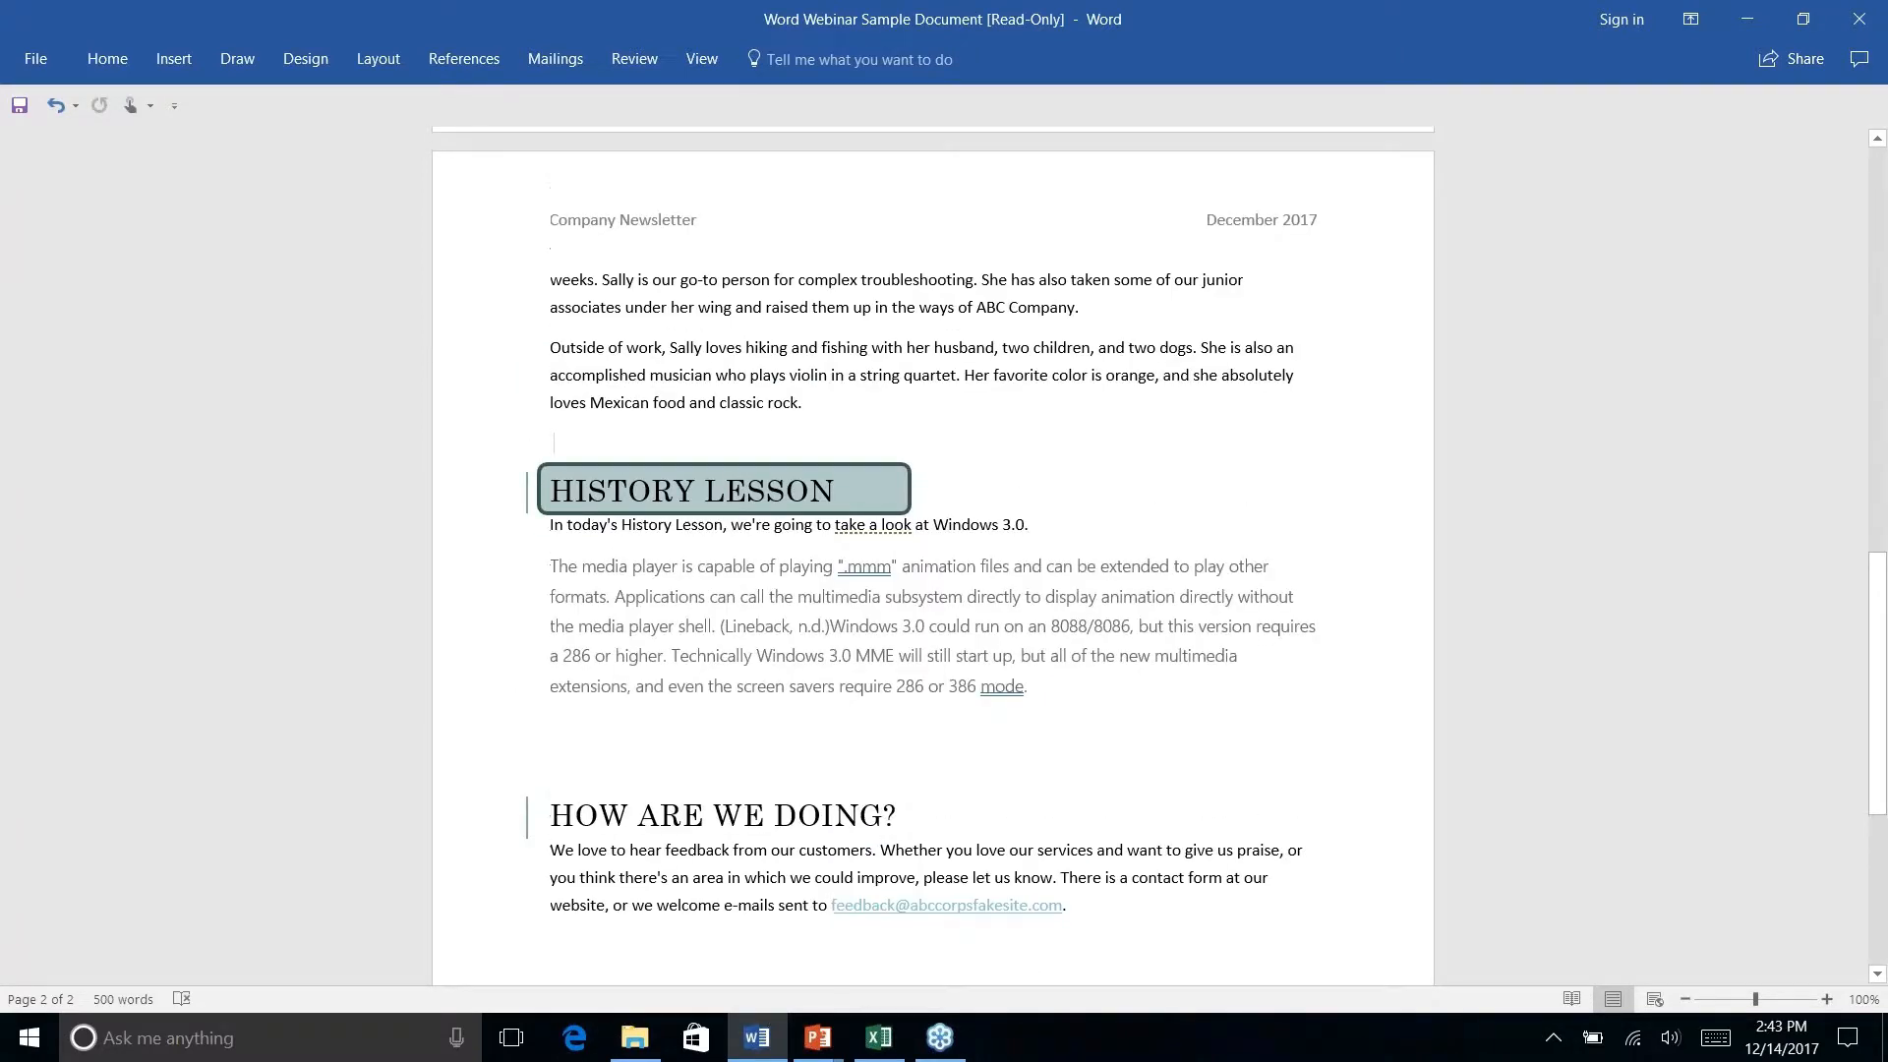
pyautogui.scroll(-3, 932, 556)
pyautogui.scroll(2, 932, 555)
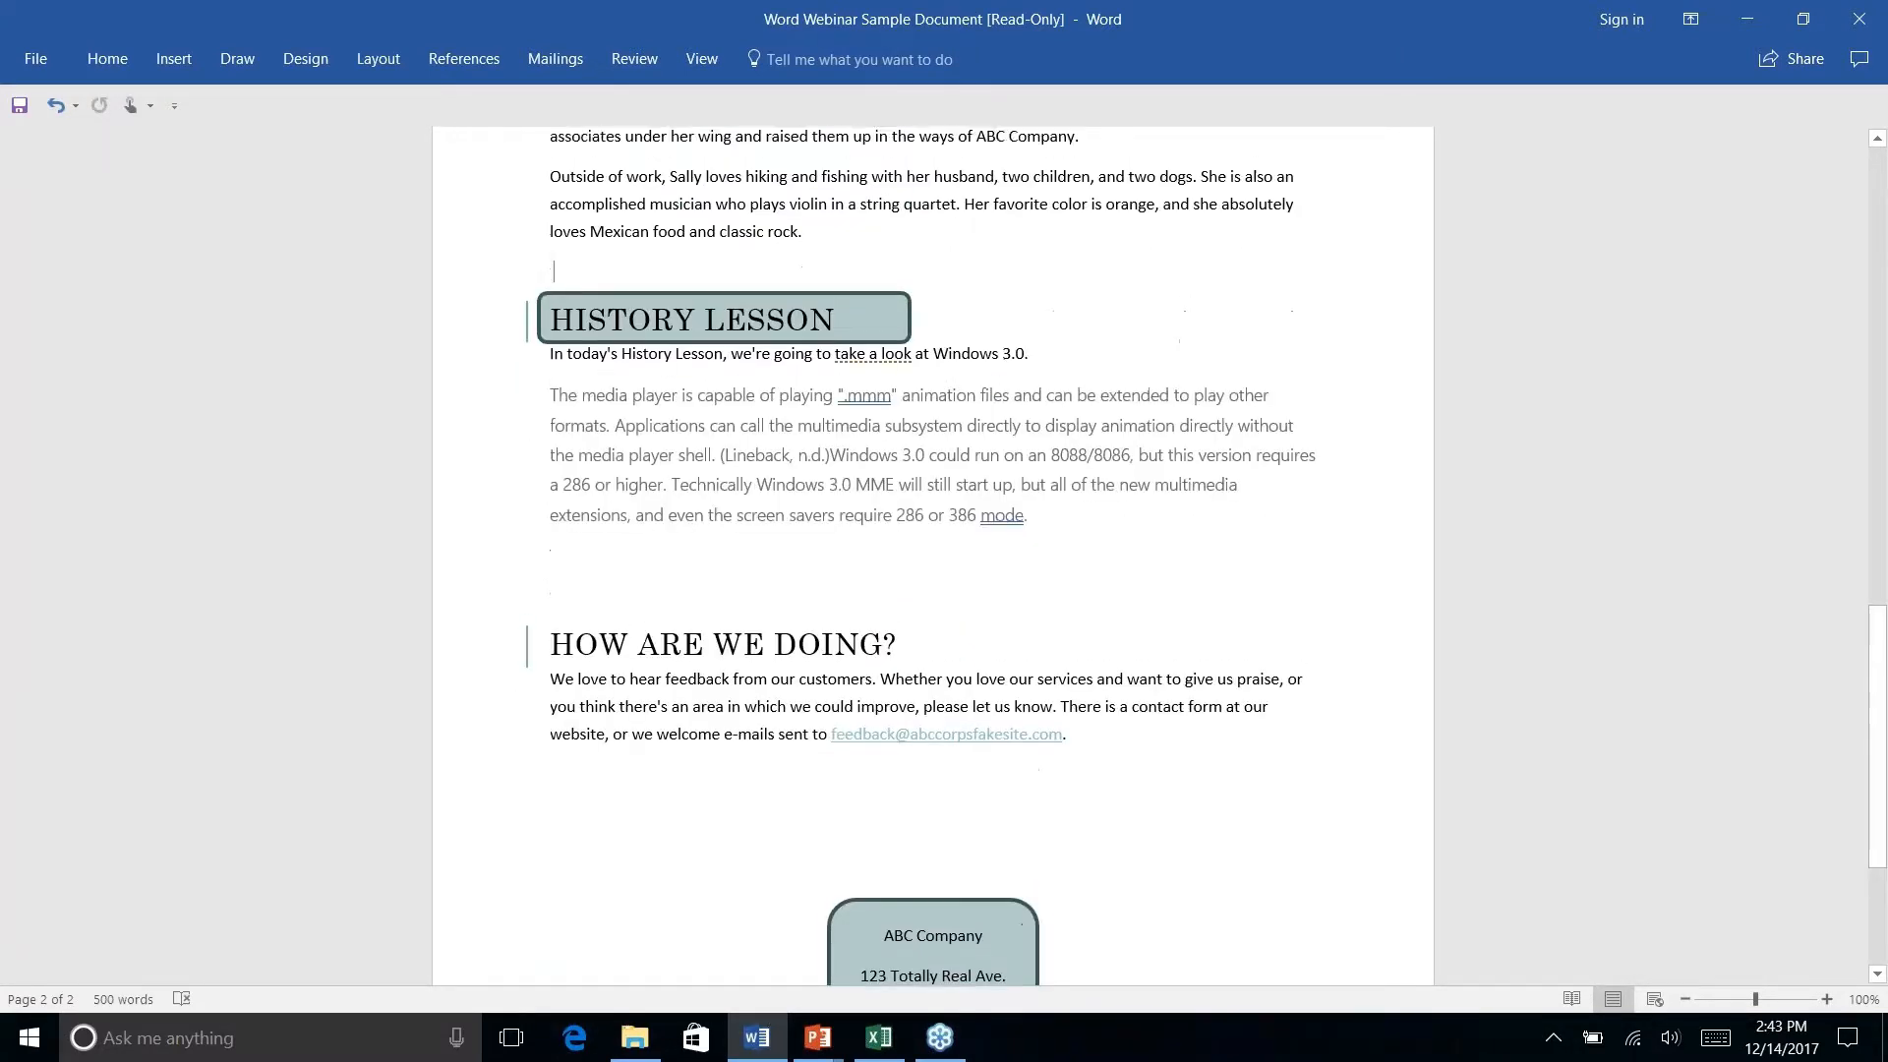
pyautogui.scroll(-3, 932, 555)
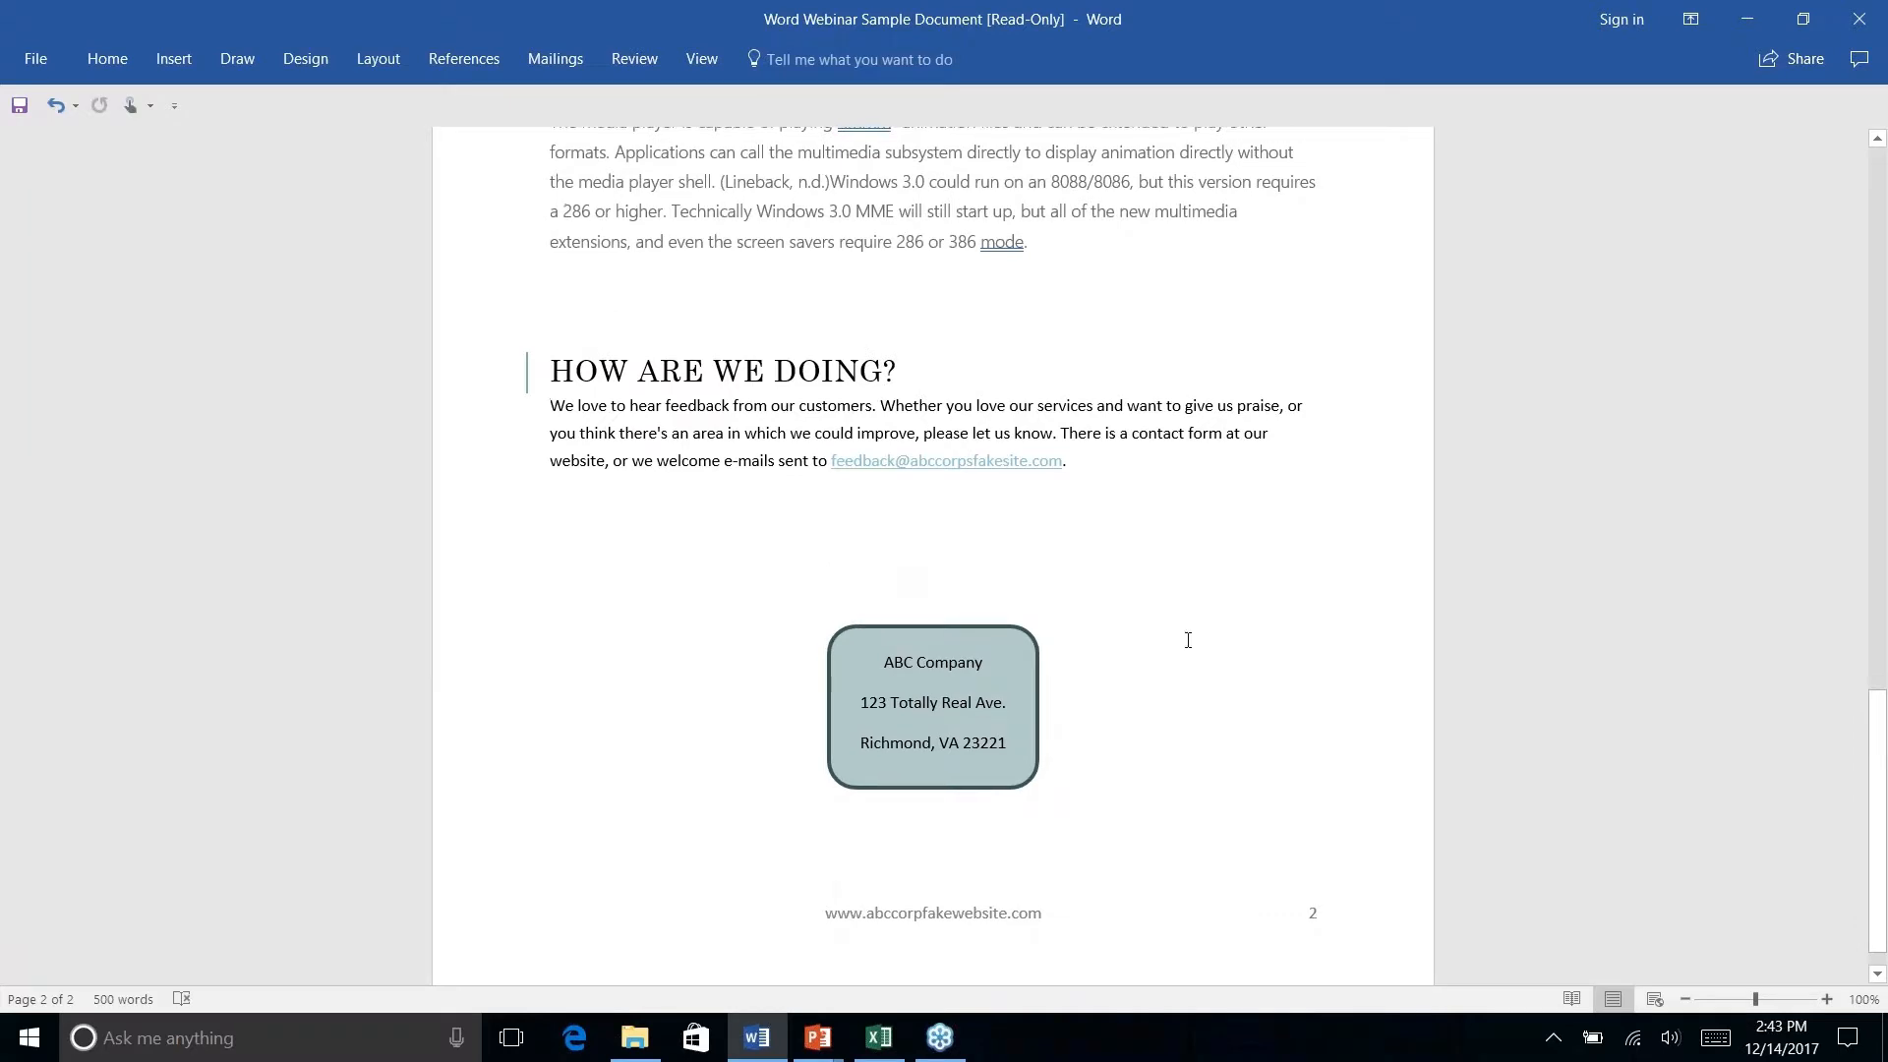
pyautogui.scroll(5, 995, 727)
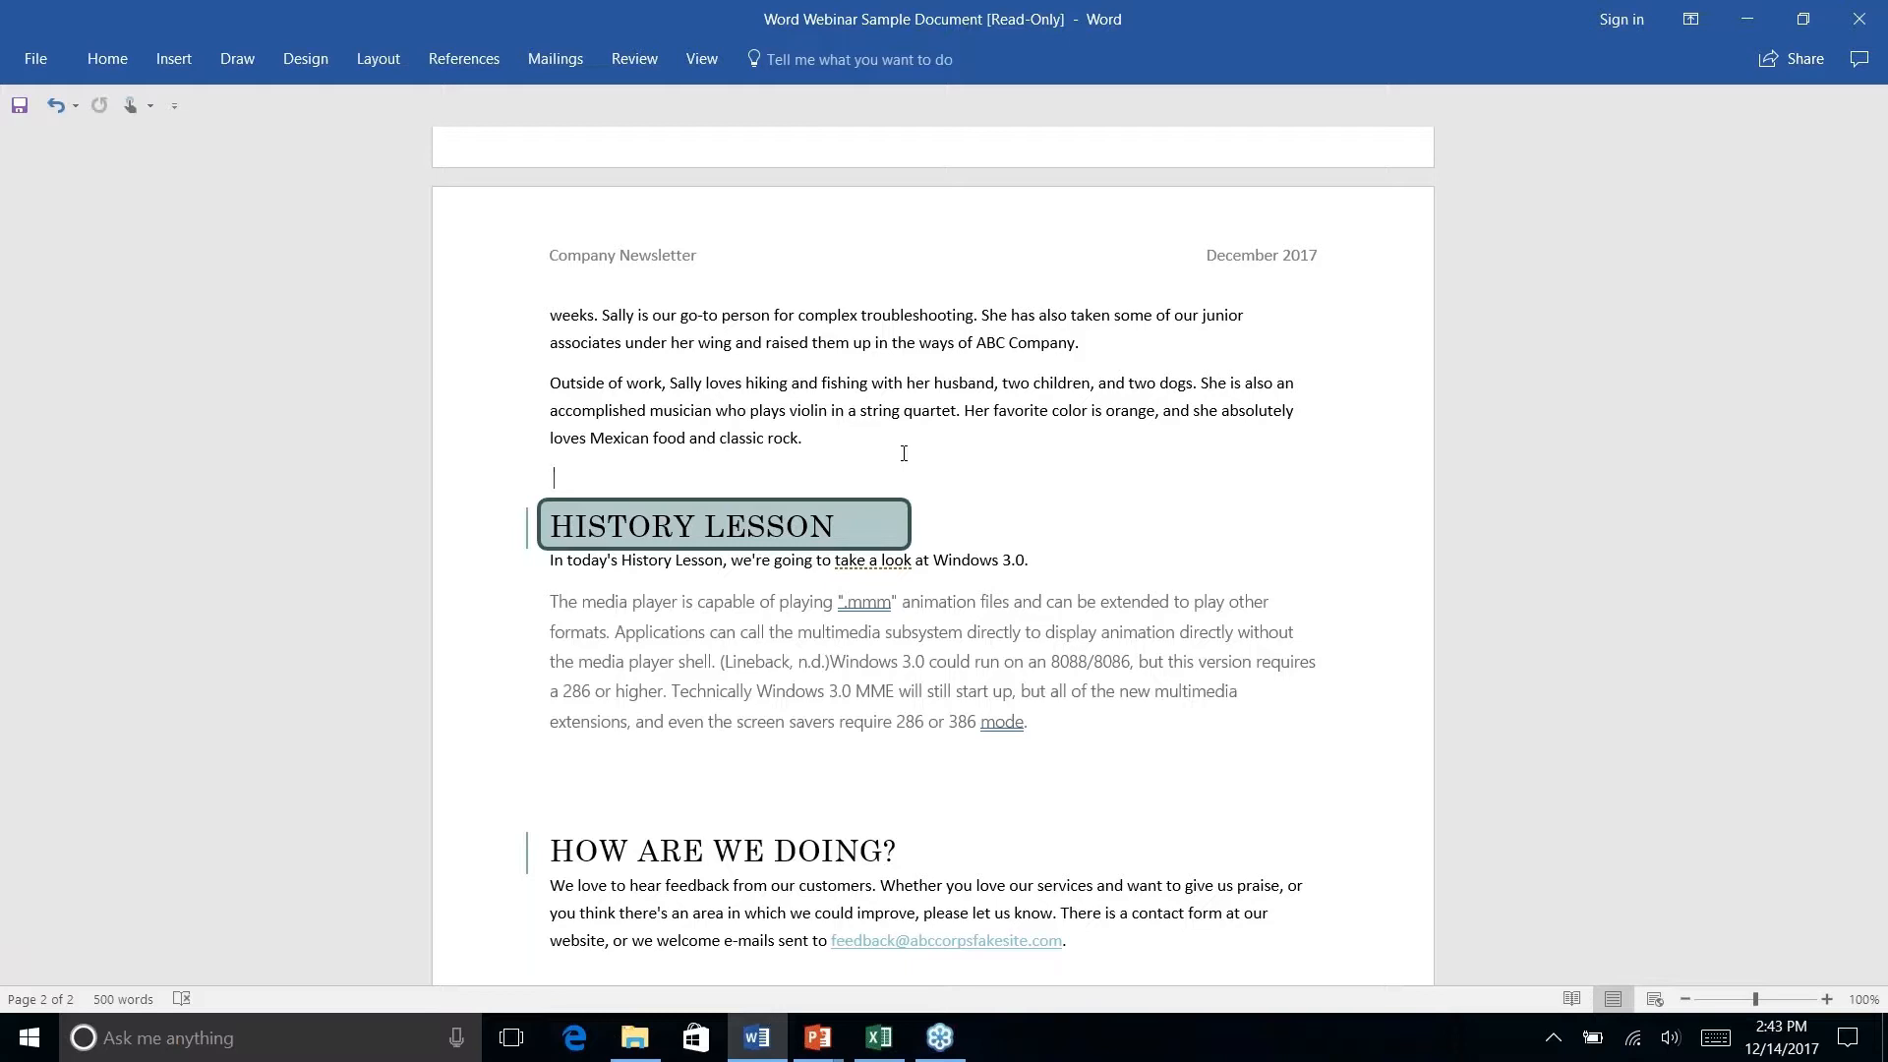
# Advance the PowerPoint slide show to the Find & Replace 2.0 slide and return to the Word document.
pyautogui.hotkey('alt', 'Tab')
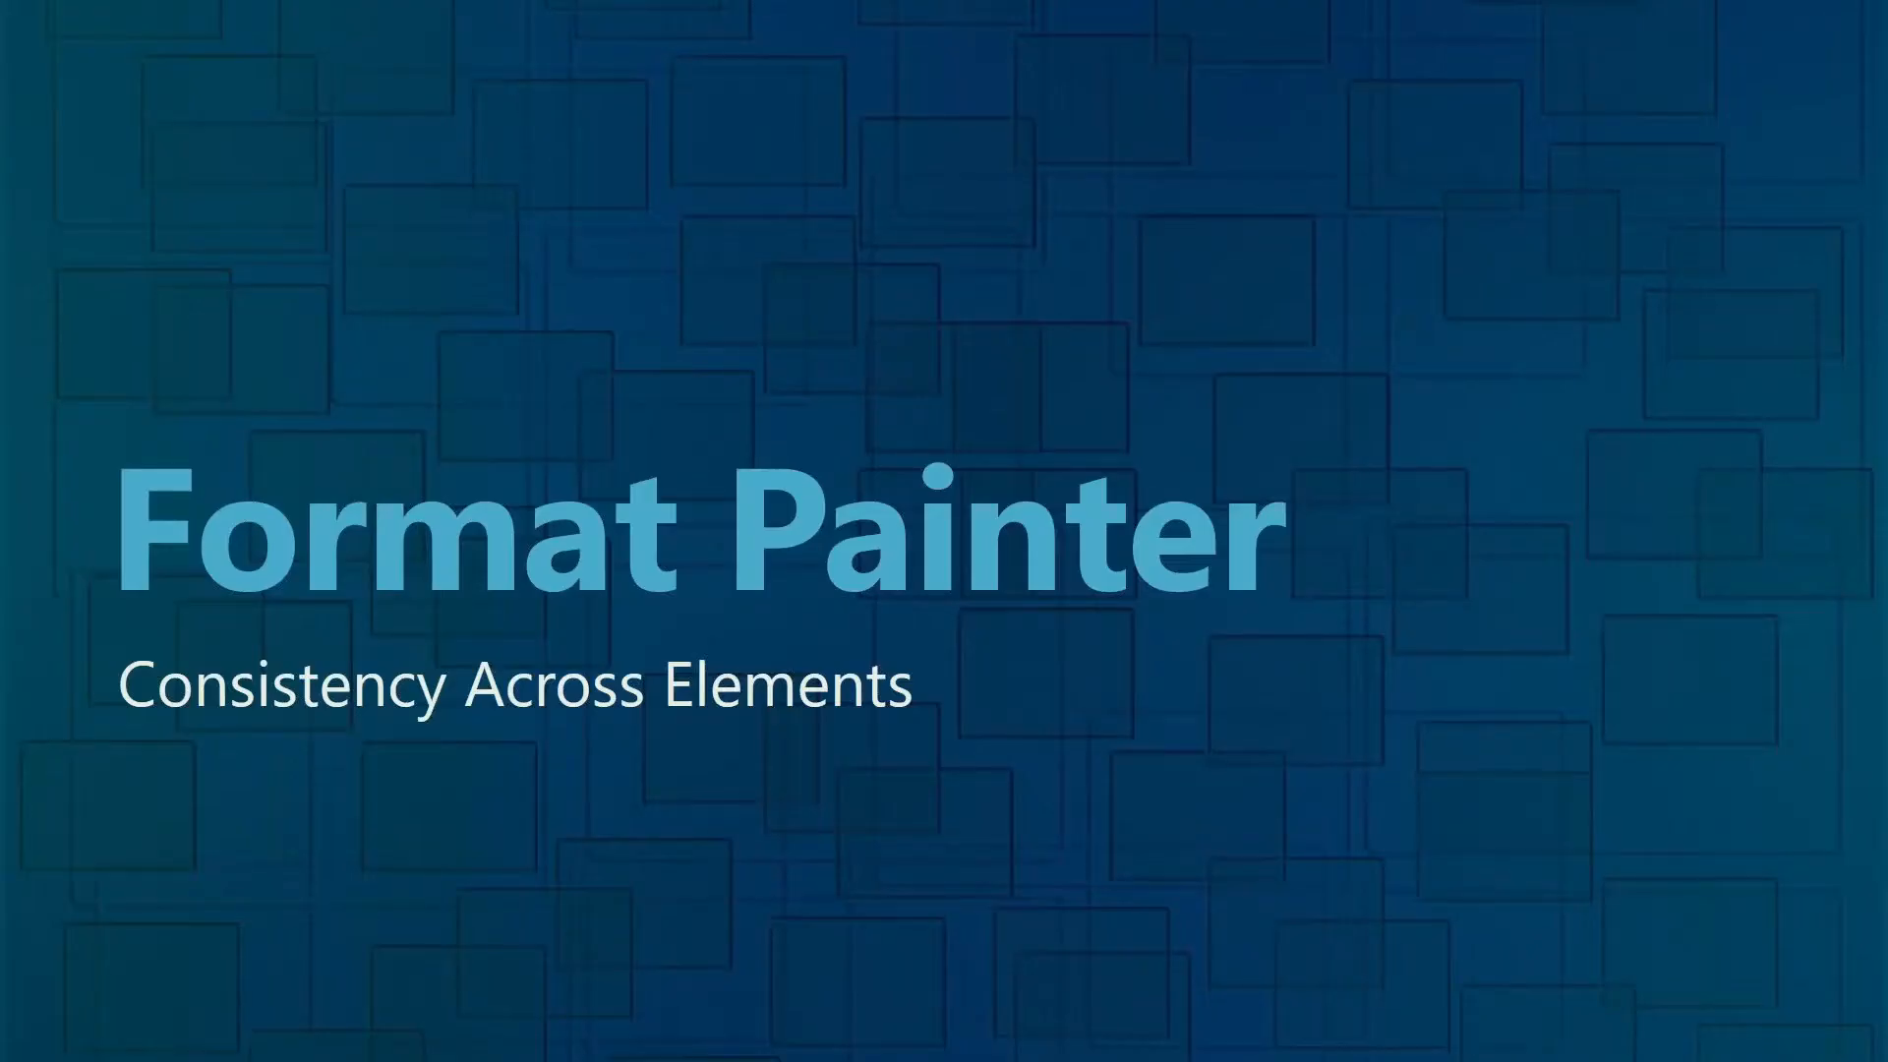
pyautogui.press('Right')
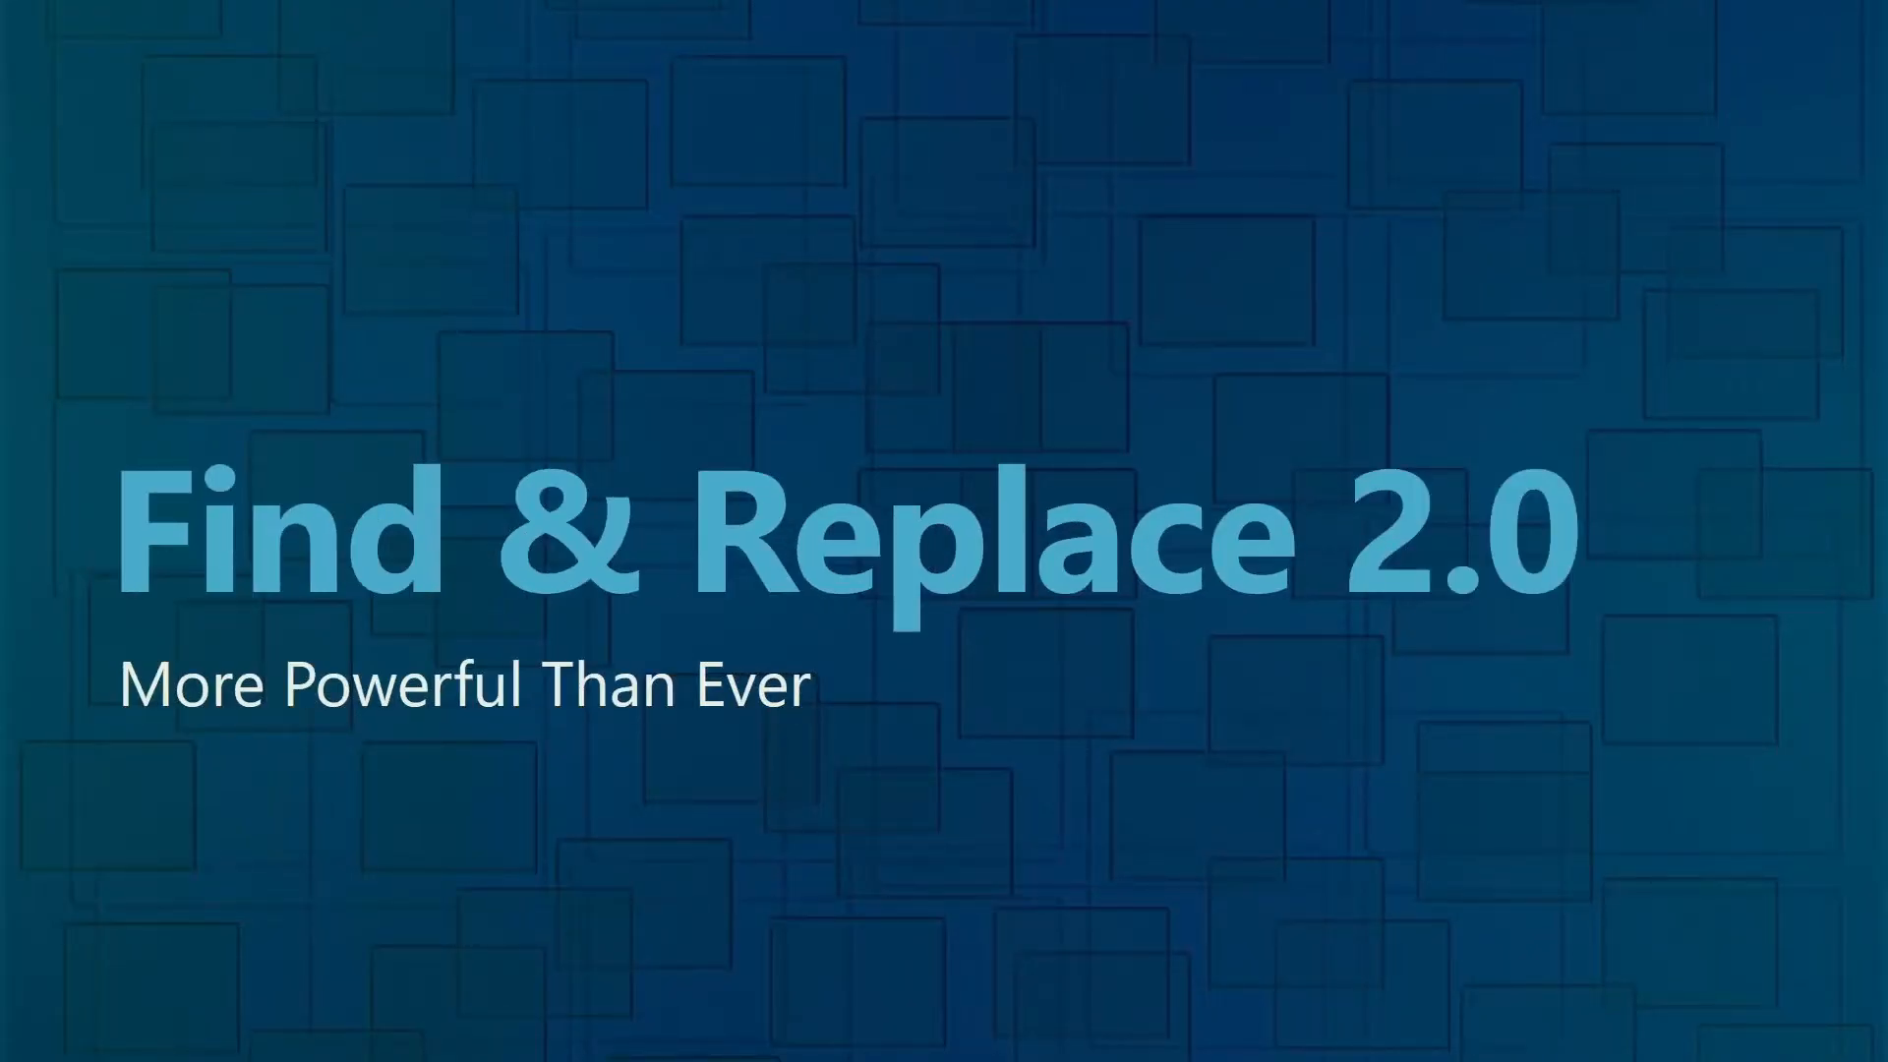
pyautogui.hotkey('alt', 'Tab')
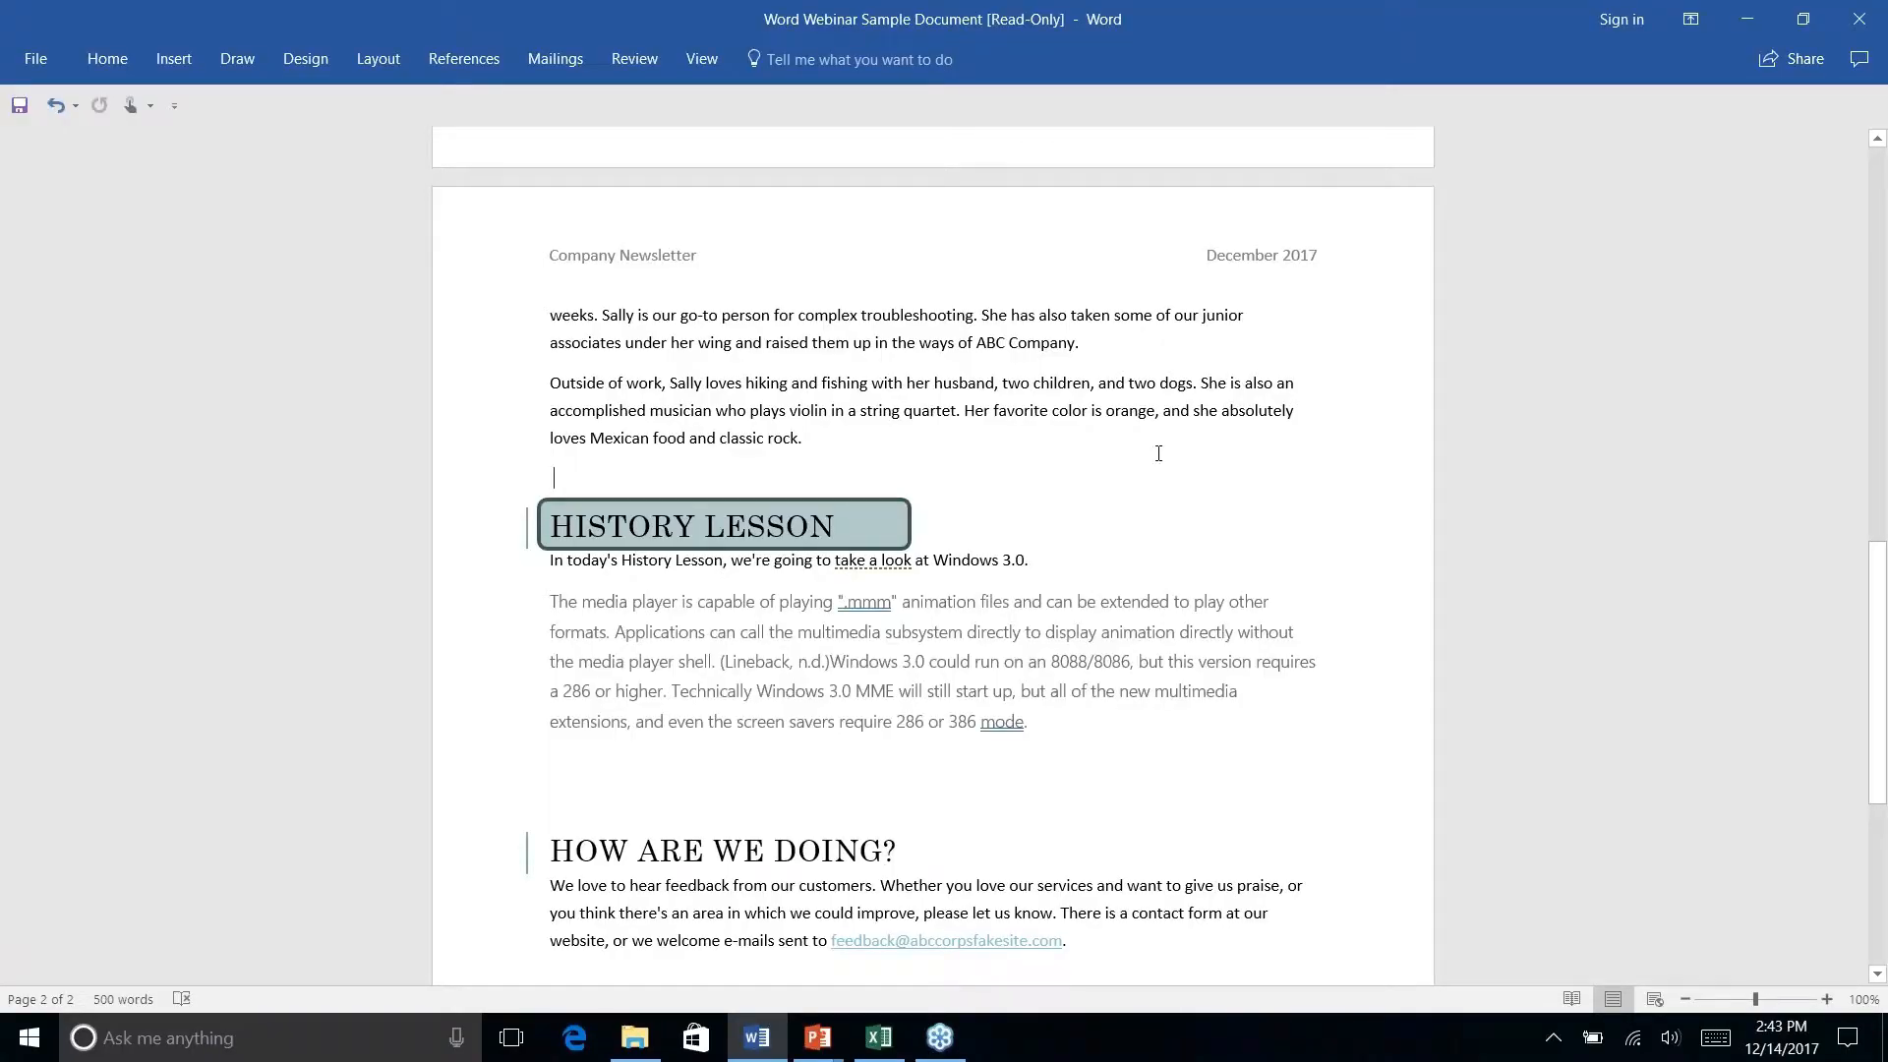
# Place the cursor at the start of the Introduction paragraph on page 1 and open the replace options of Find and Replace.
pyautogui.scroll(-4, 1158, 454)
pyautogui.scroll(10, 1158, 453)
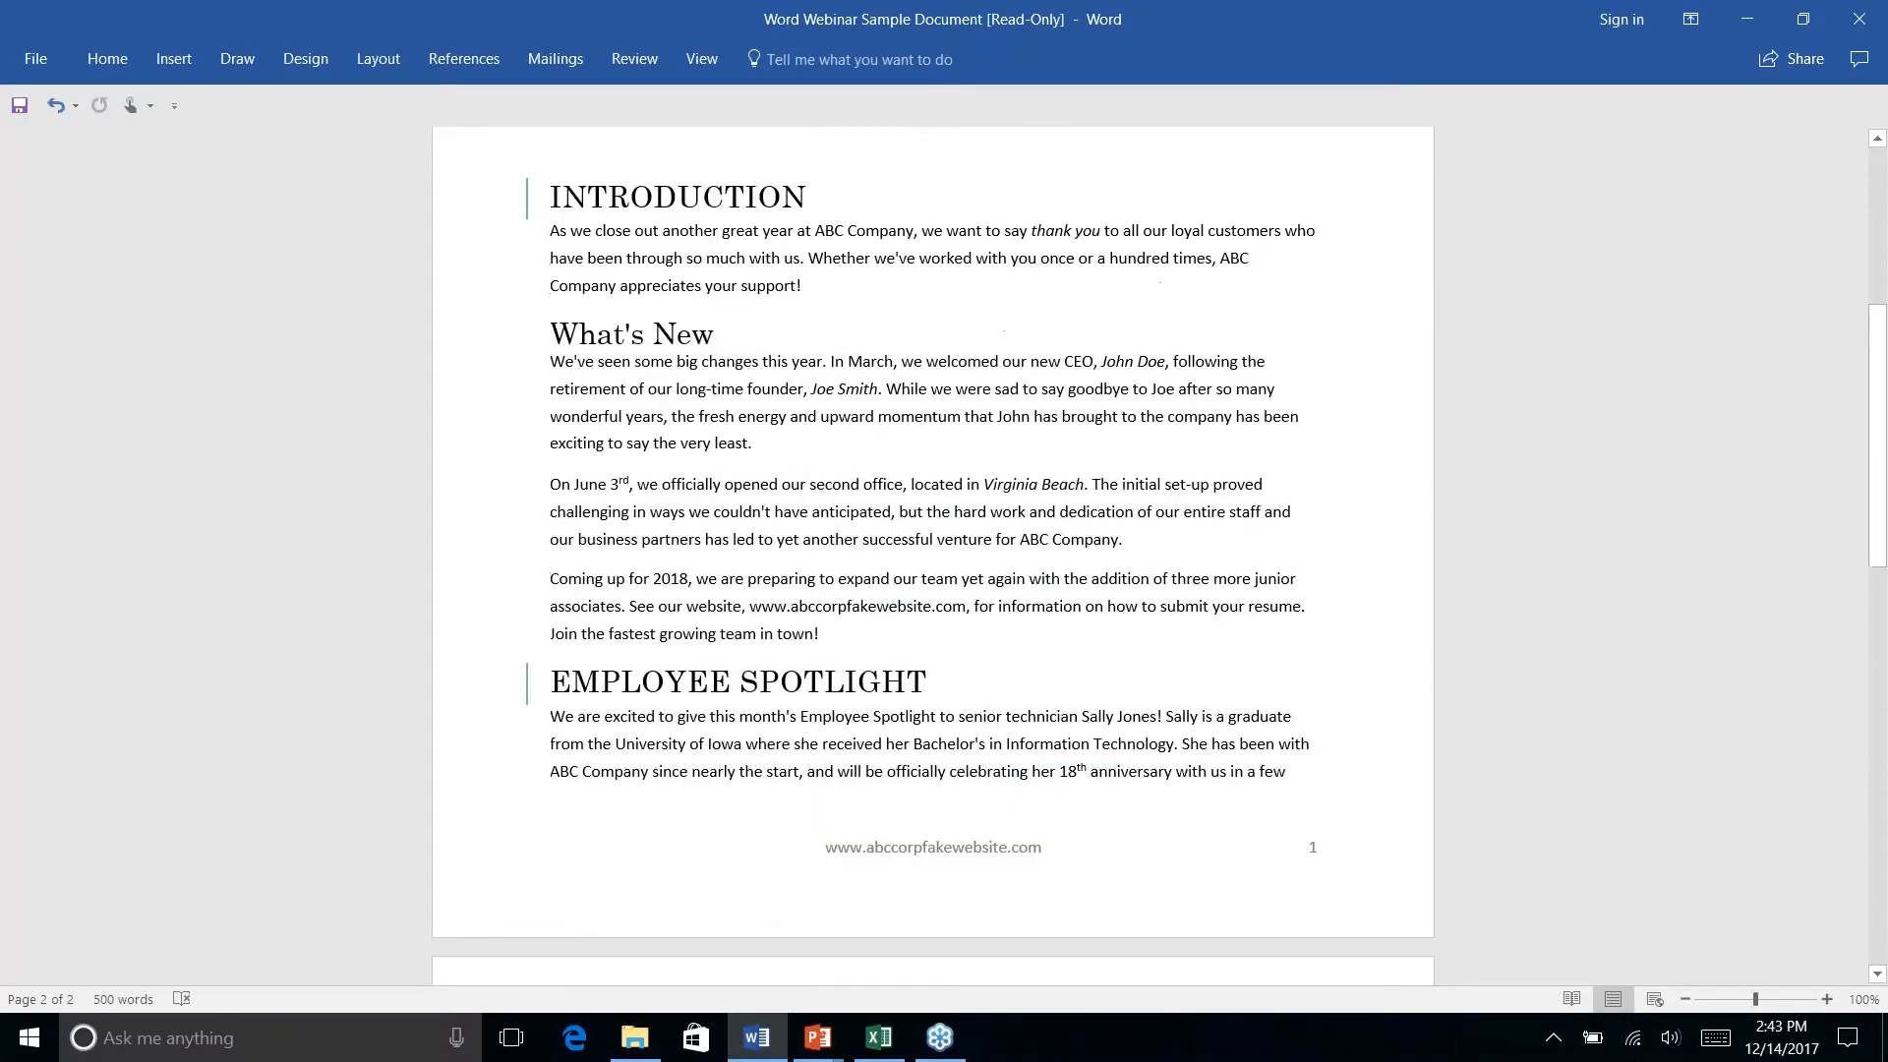
pyautogui.scroll(5, 932, 555)
pyautogui.scroll(-3, 932, 556)
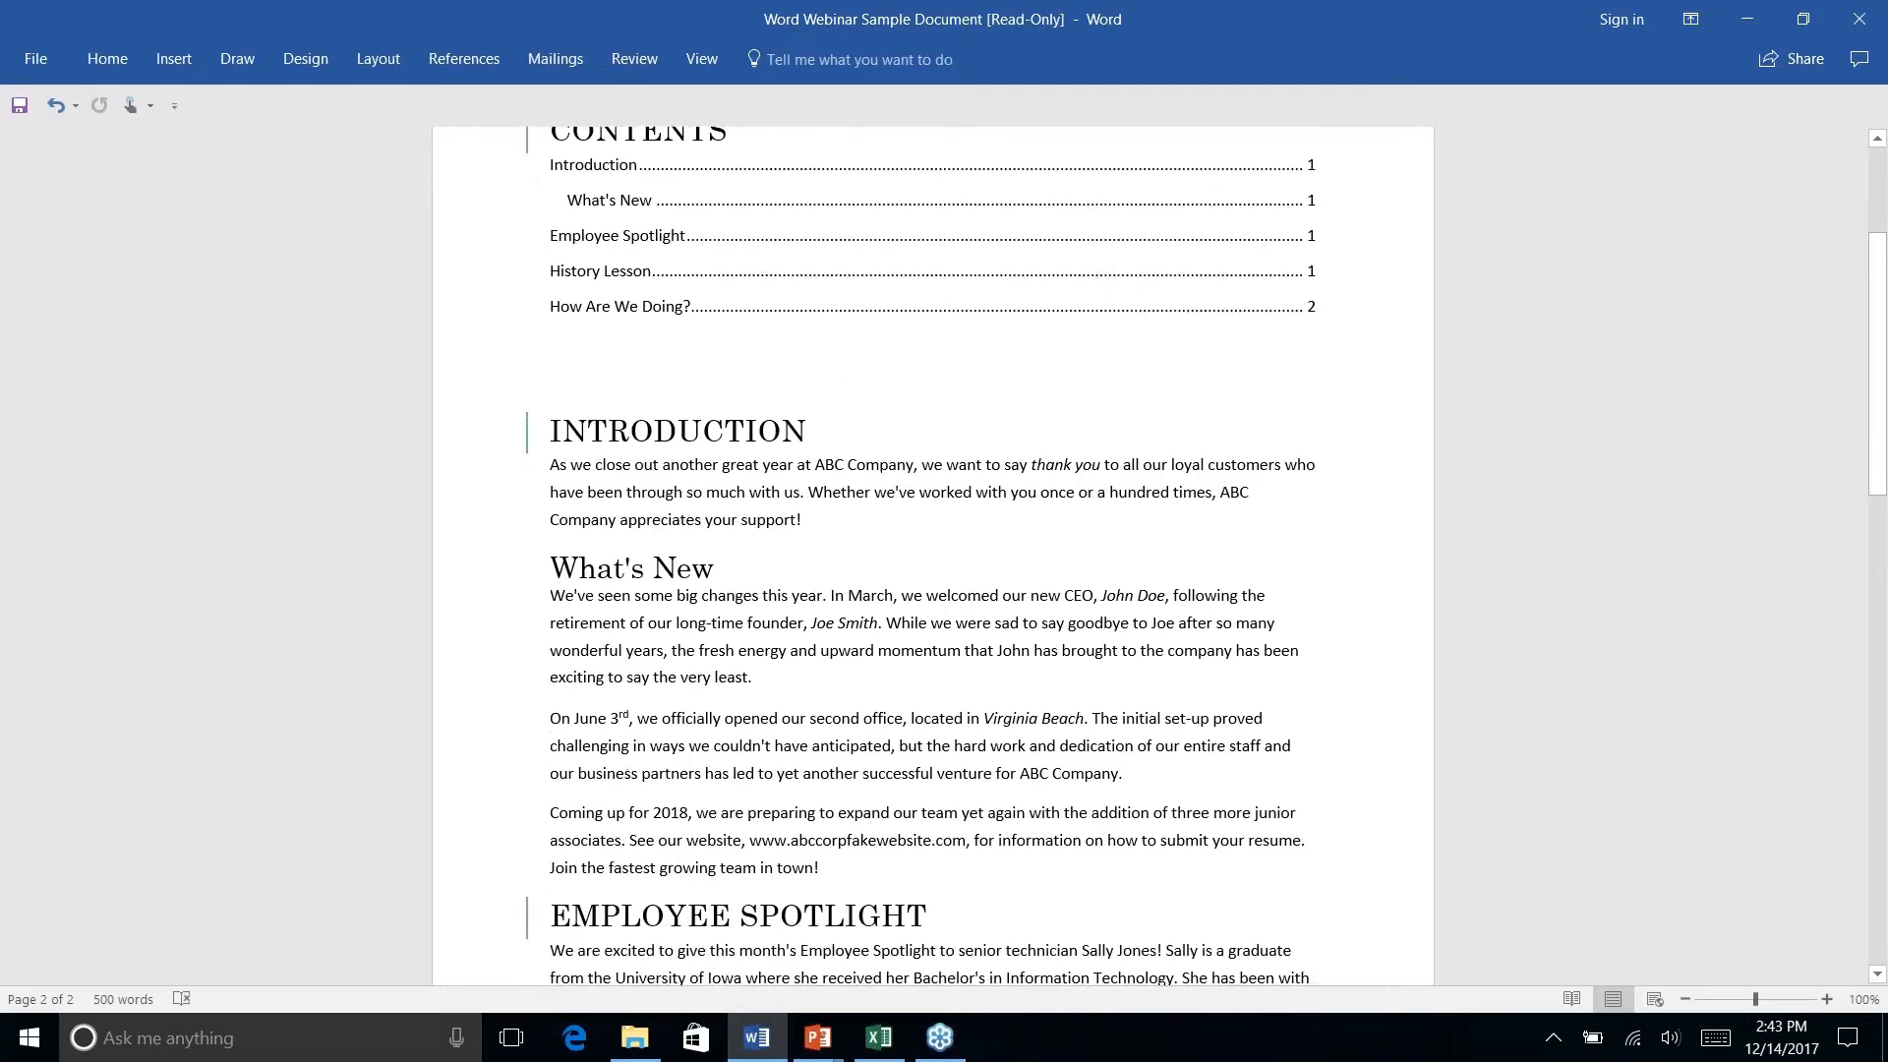
pyautogui.scroll(-3, 609, 224)
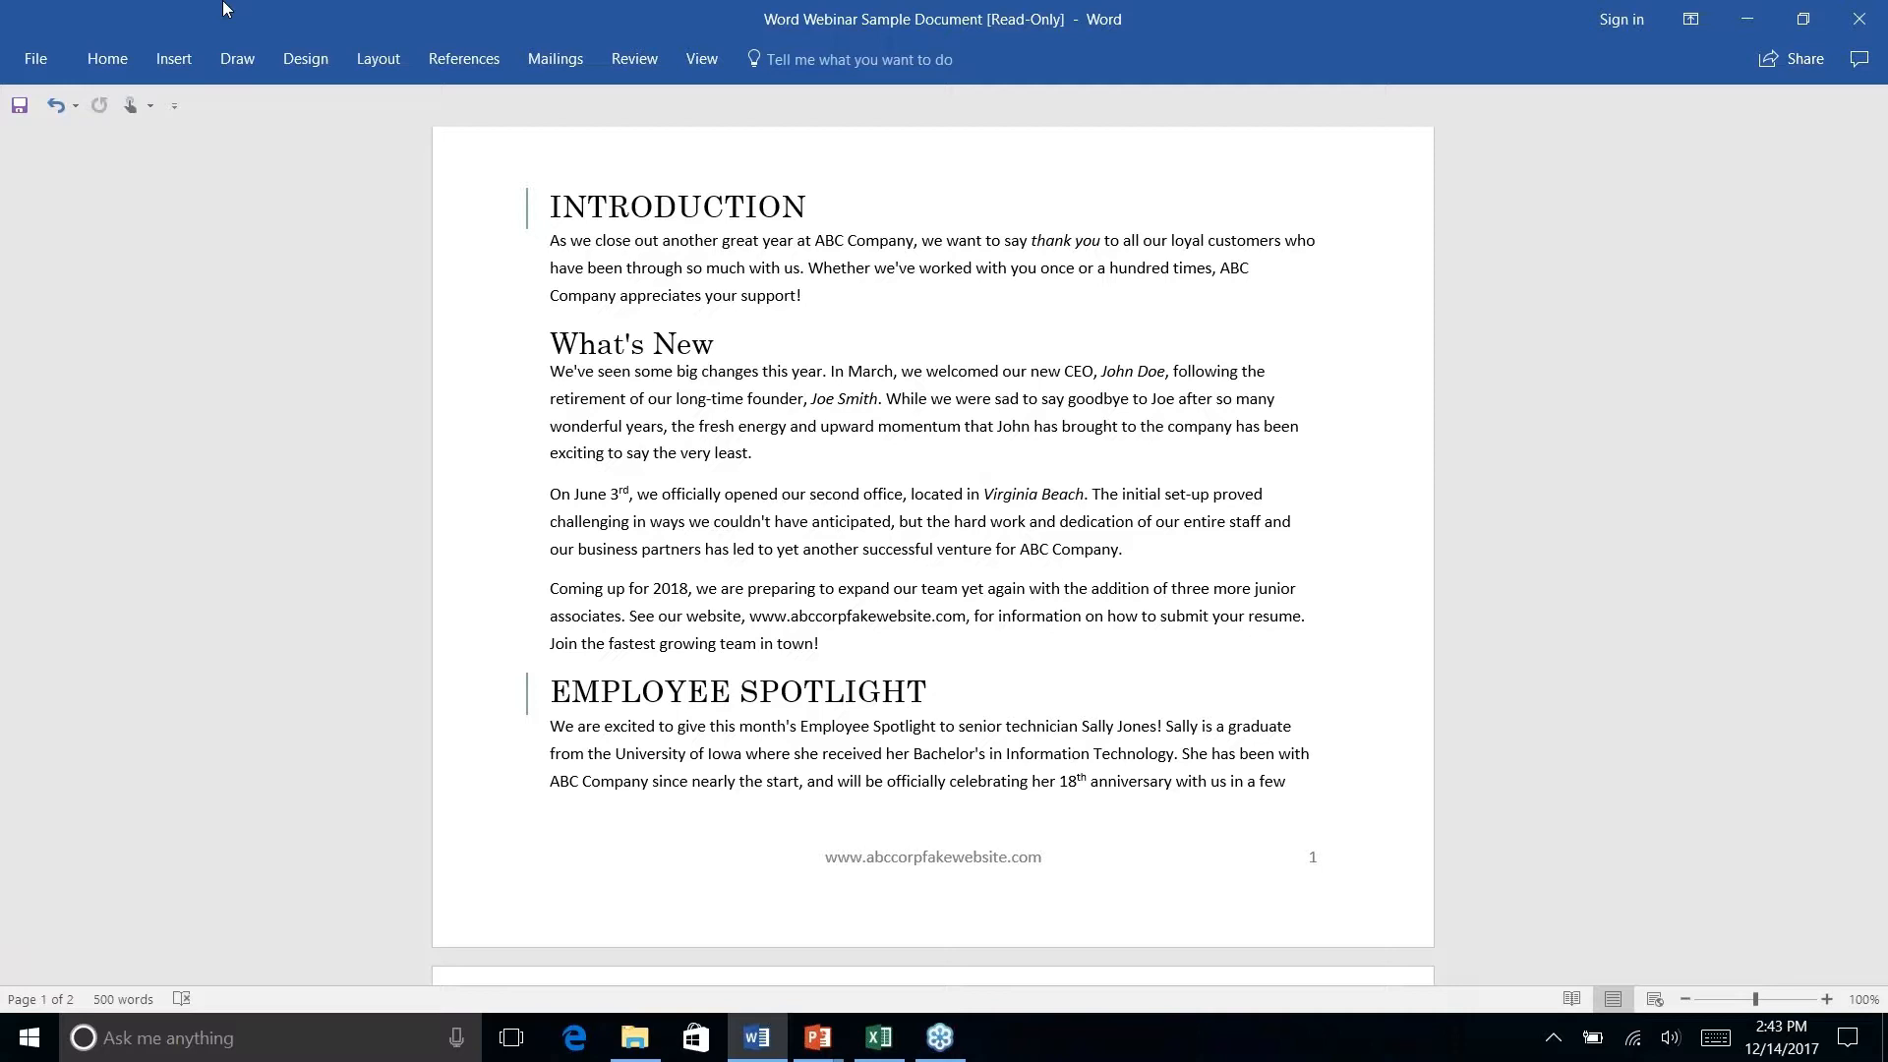
pyautogui.click(110, 69)
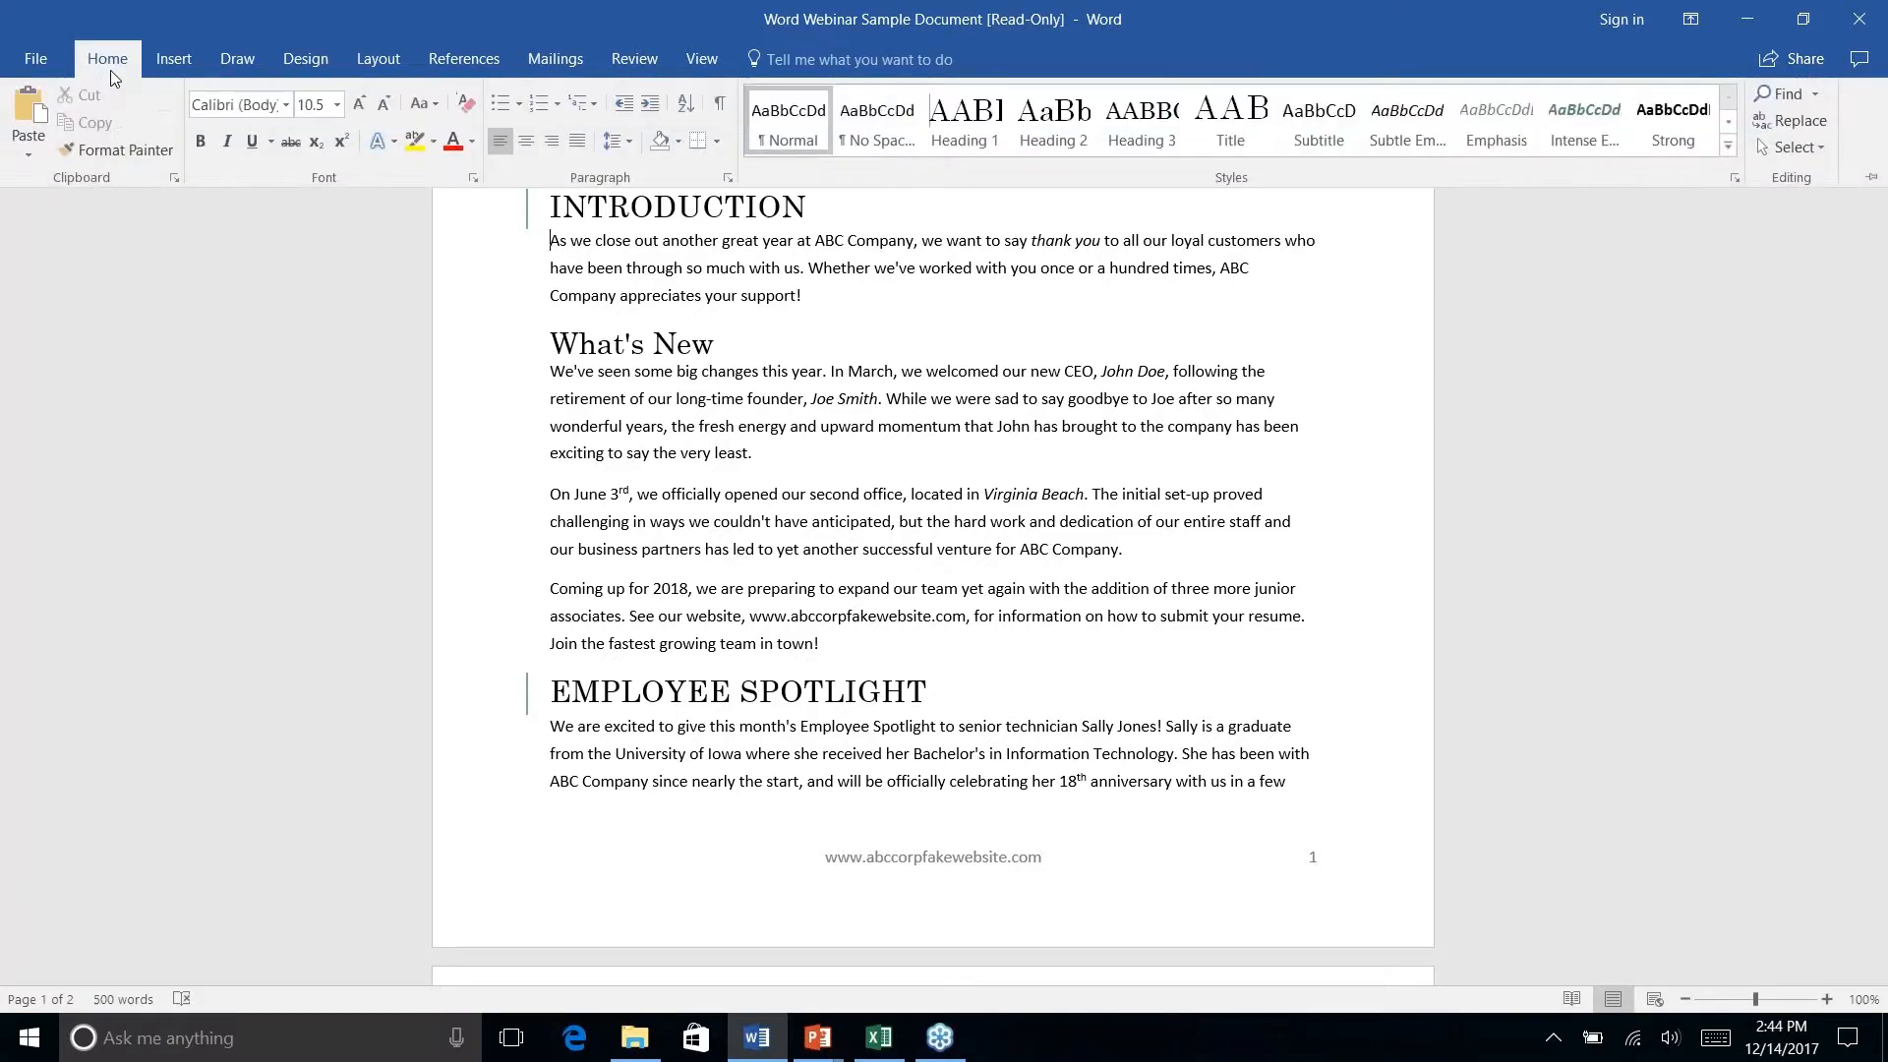
pyautogui.rightClick(1789, 130)
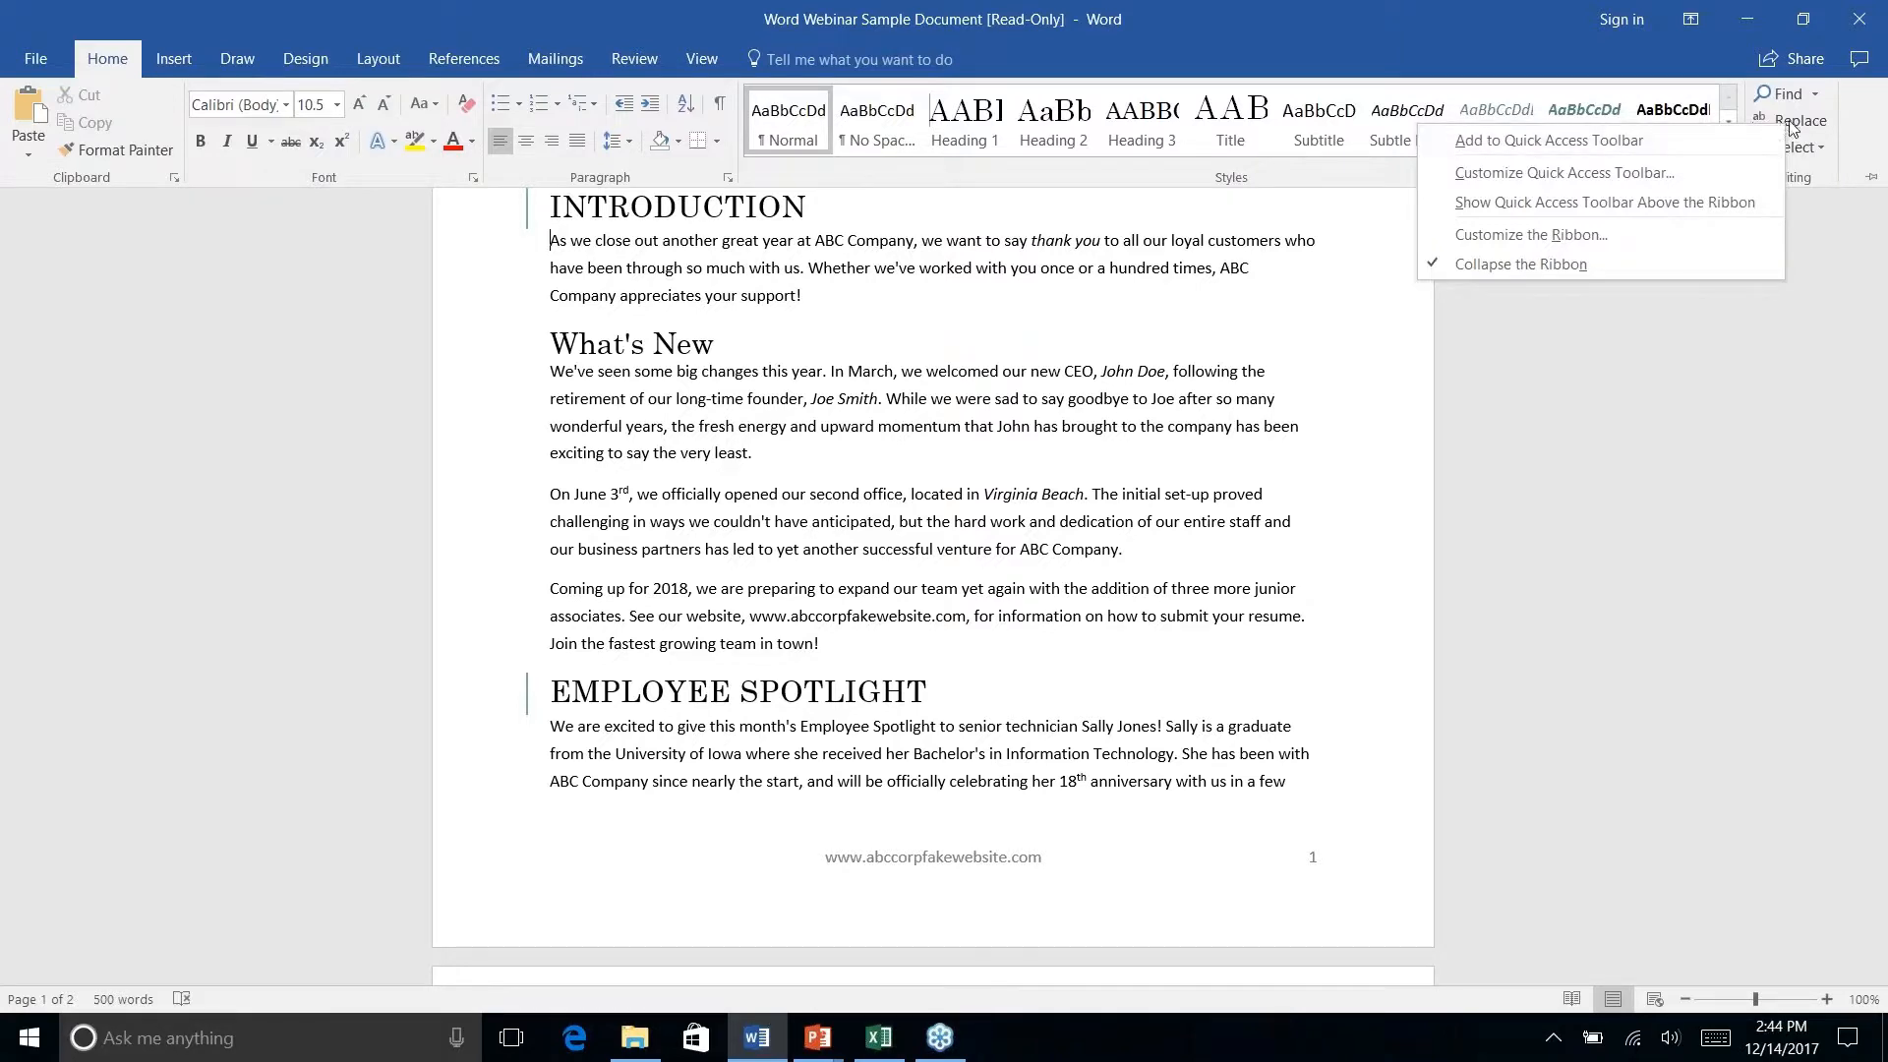
pyautogui.click(1796, 122)
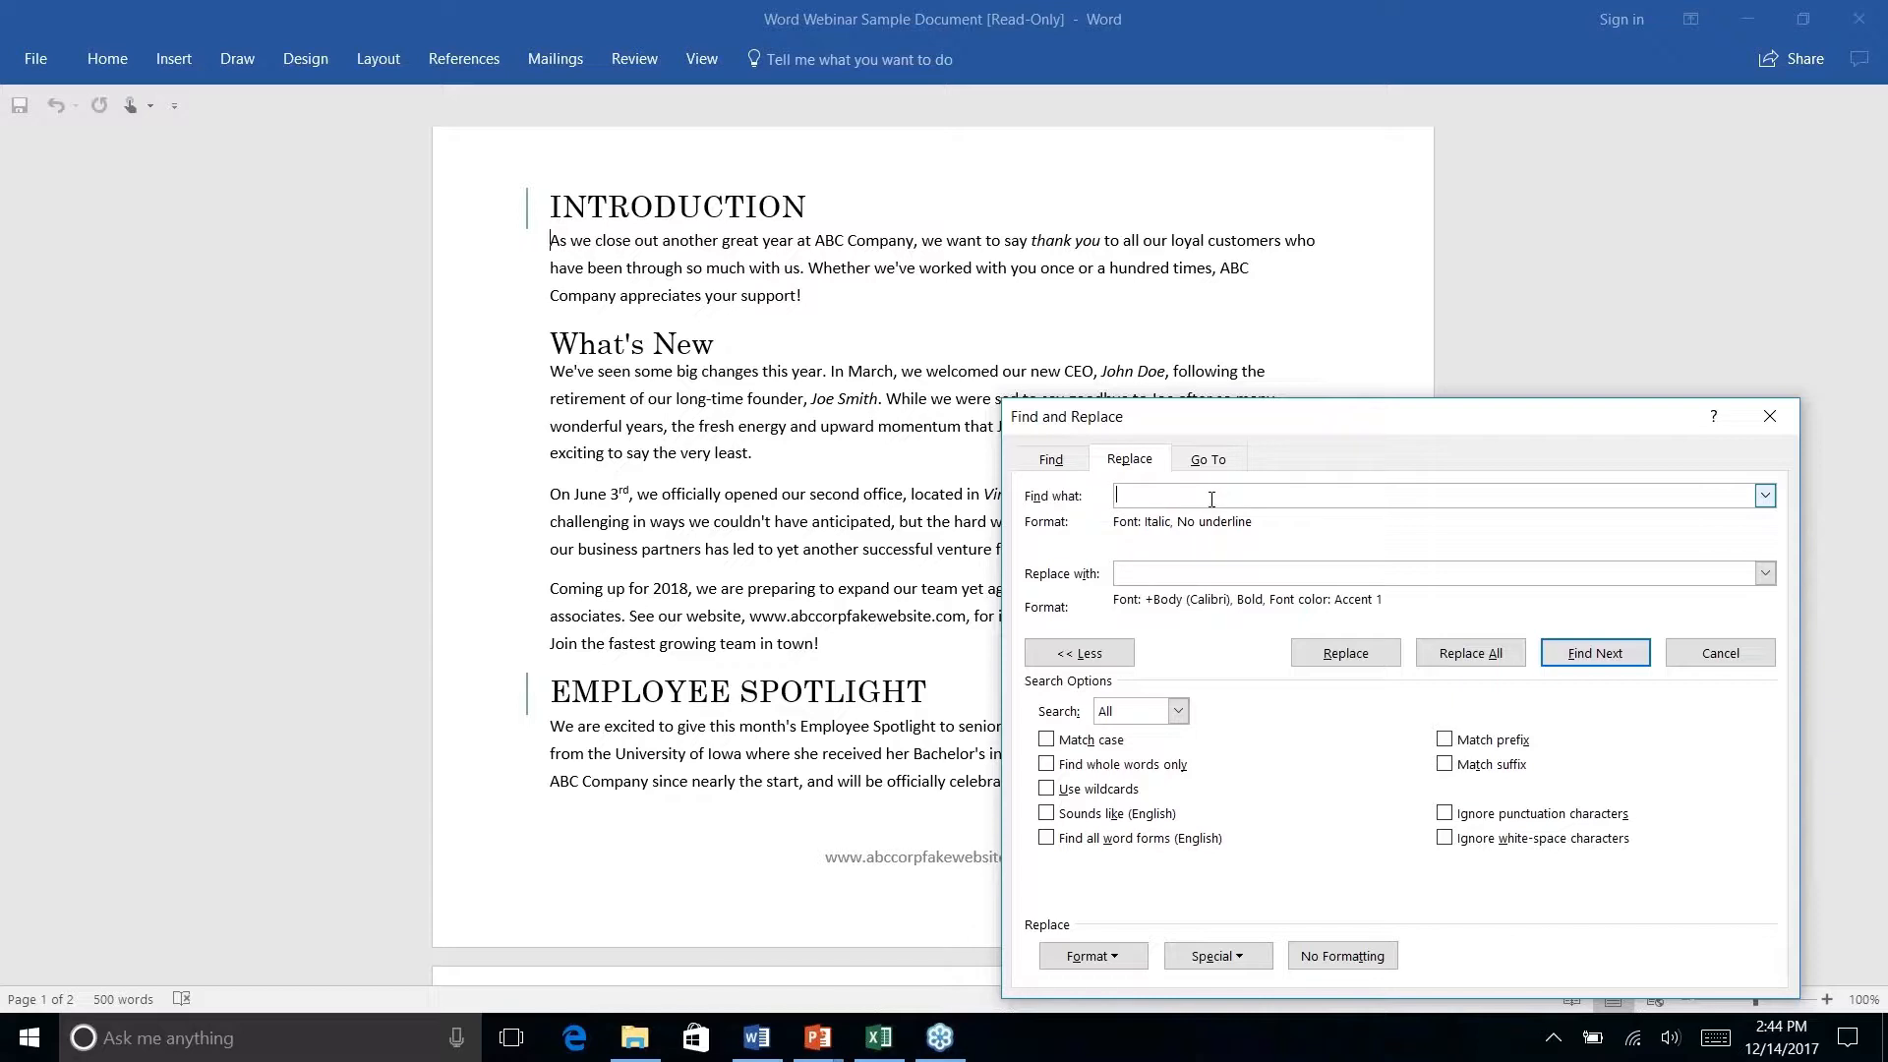
pyautogui.click(1045, 461)
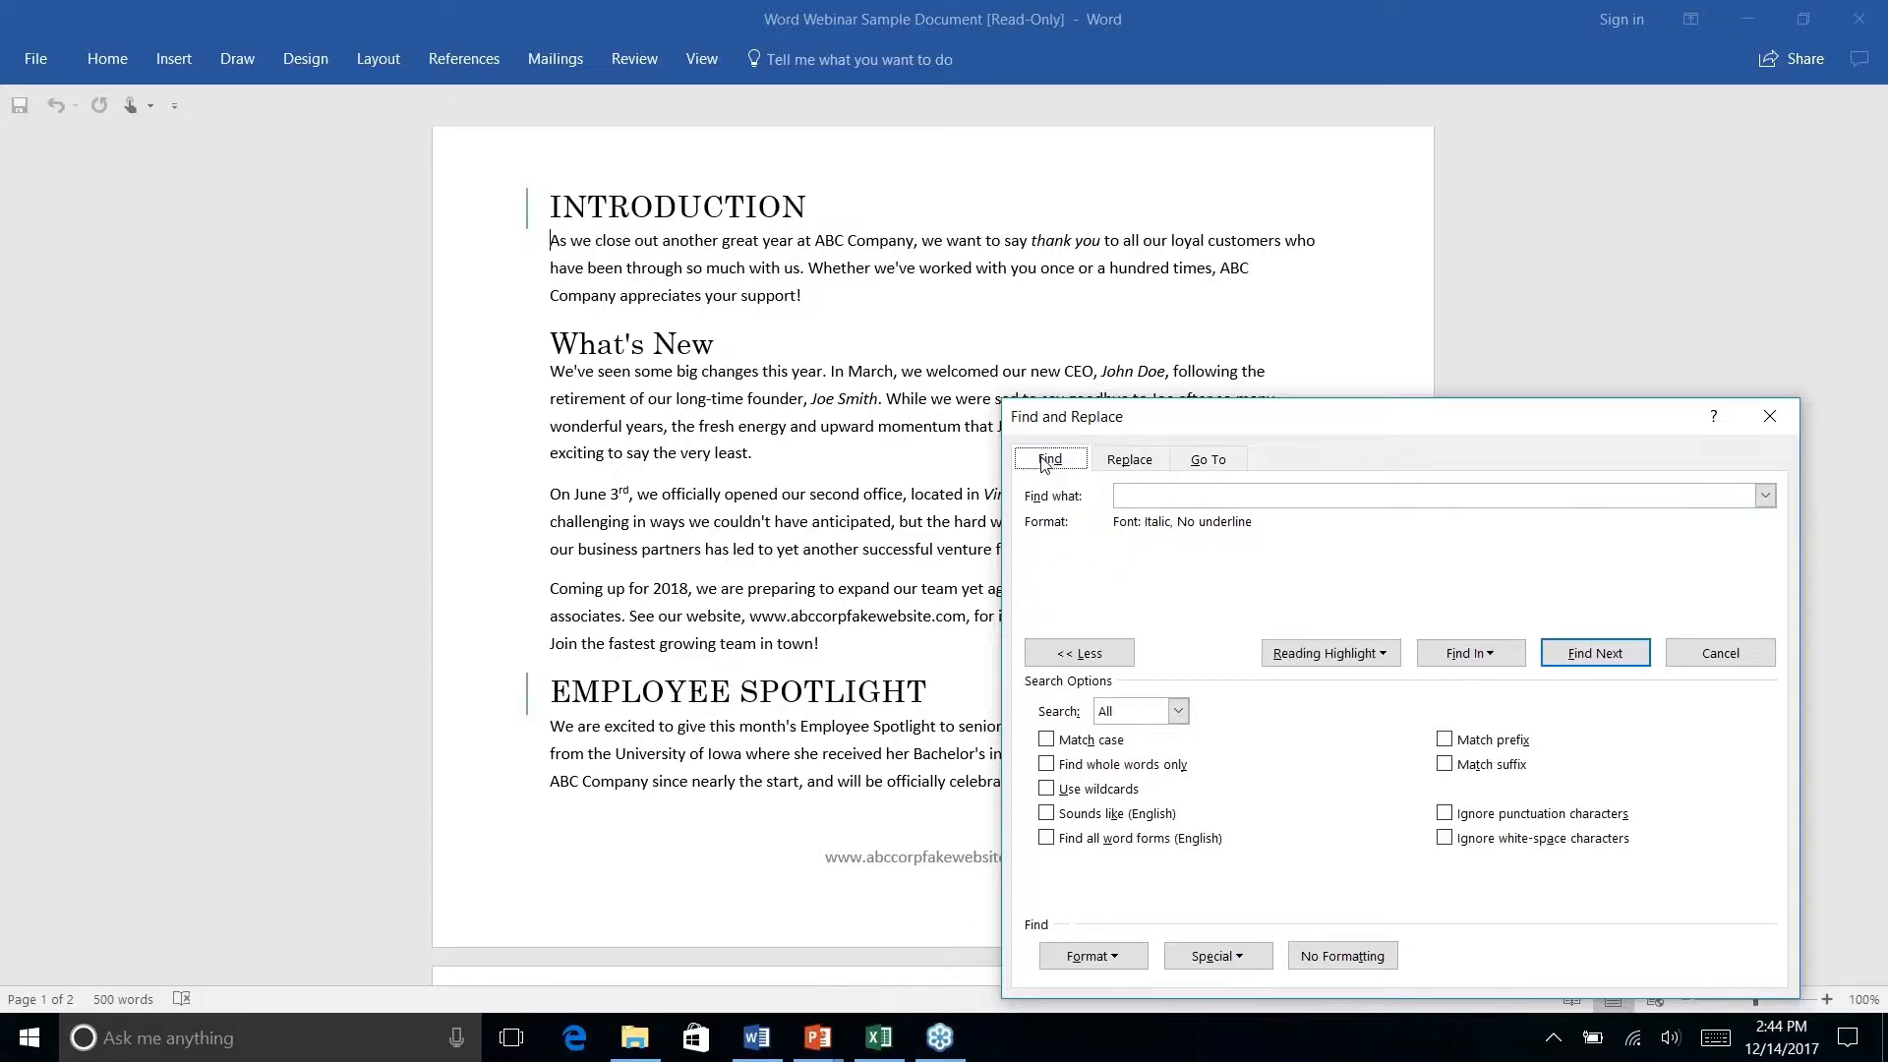
pyautogui.click(1128, 461)
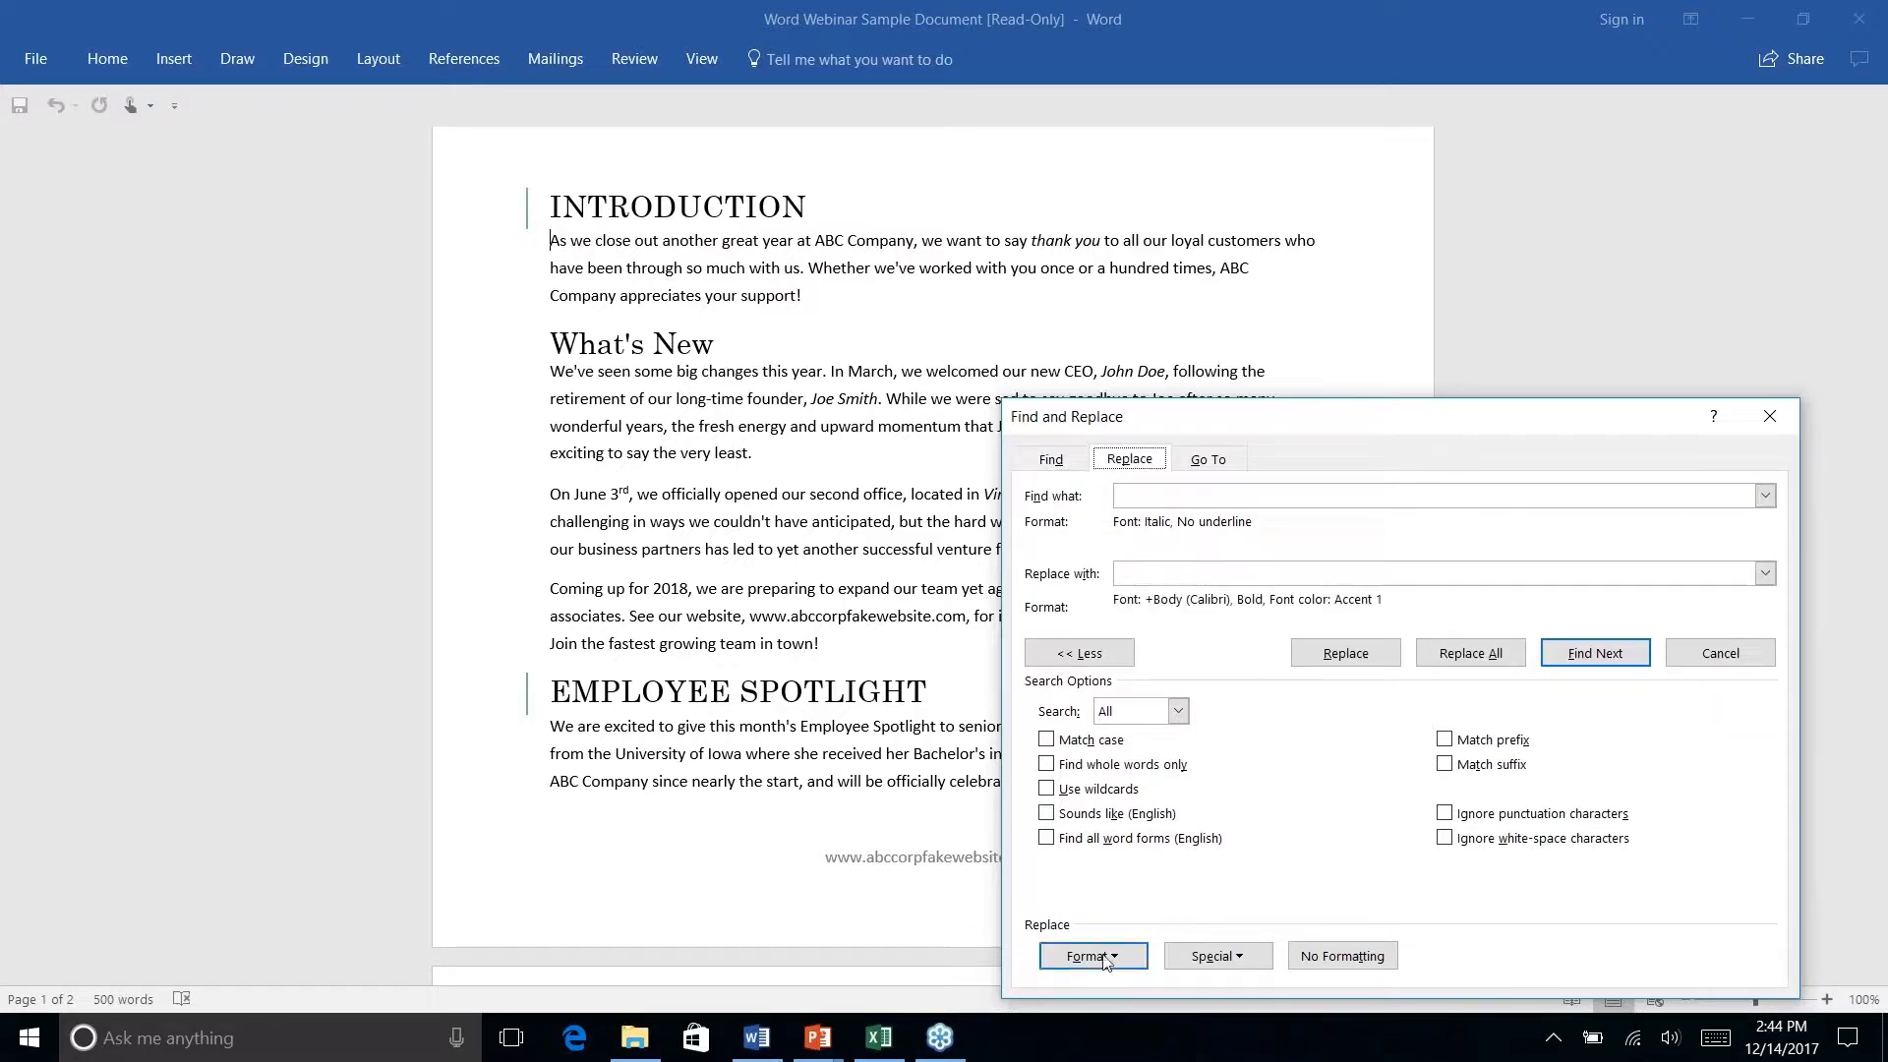
# Set the font format to search for to Italic with no underline, leaving the search text empty.
pyautogui.click(1155, 498)
pyautogui.click(1122, 962)
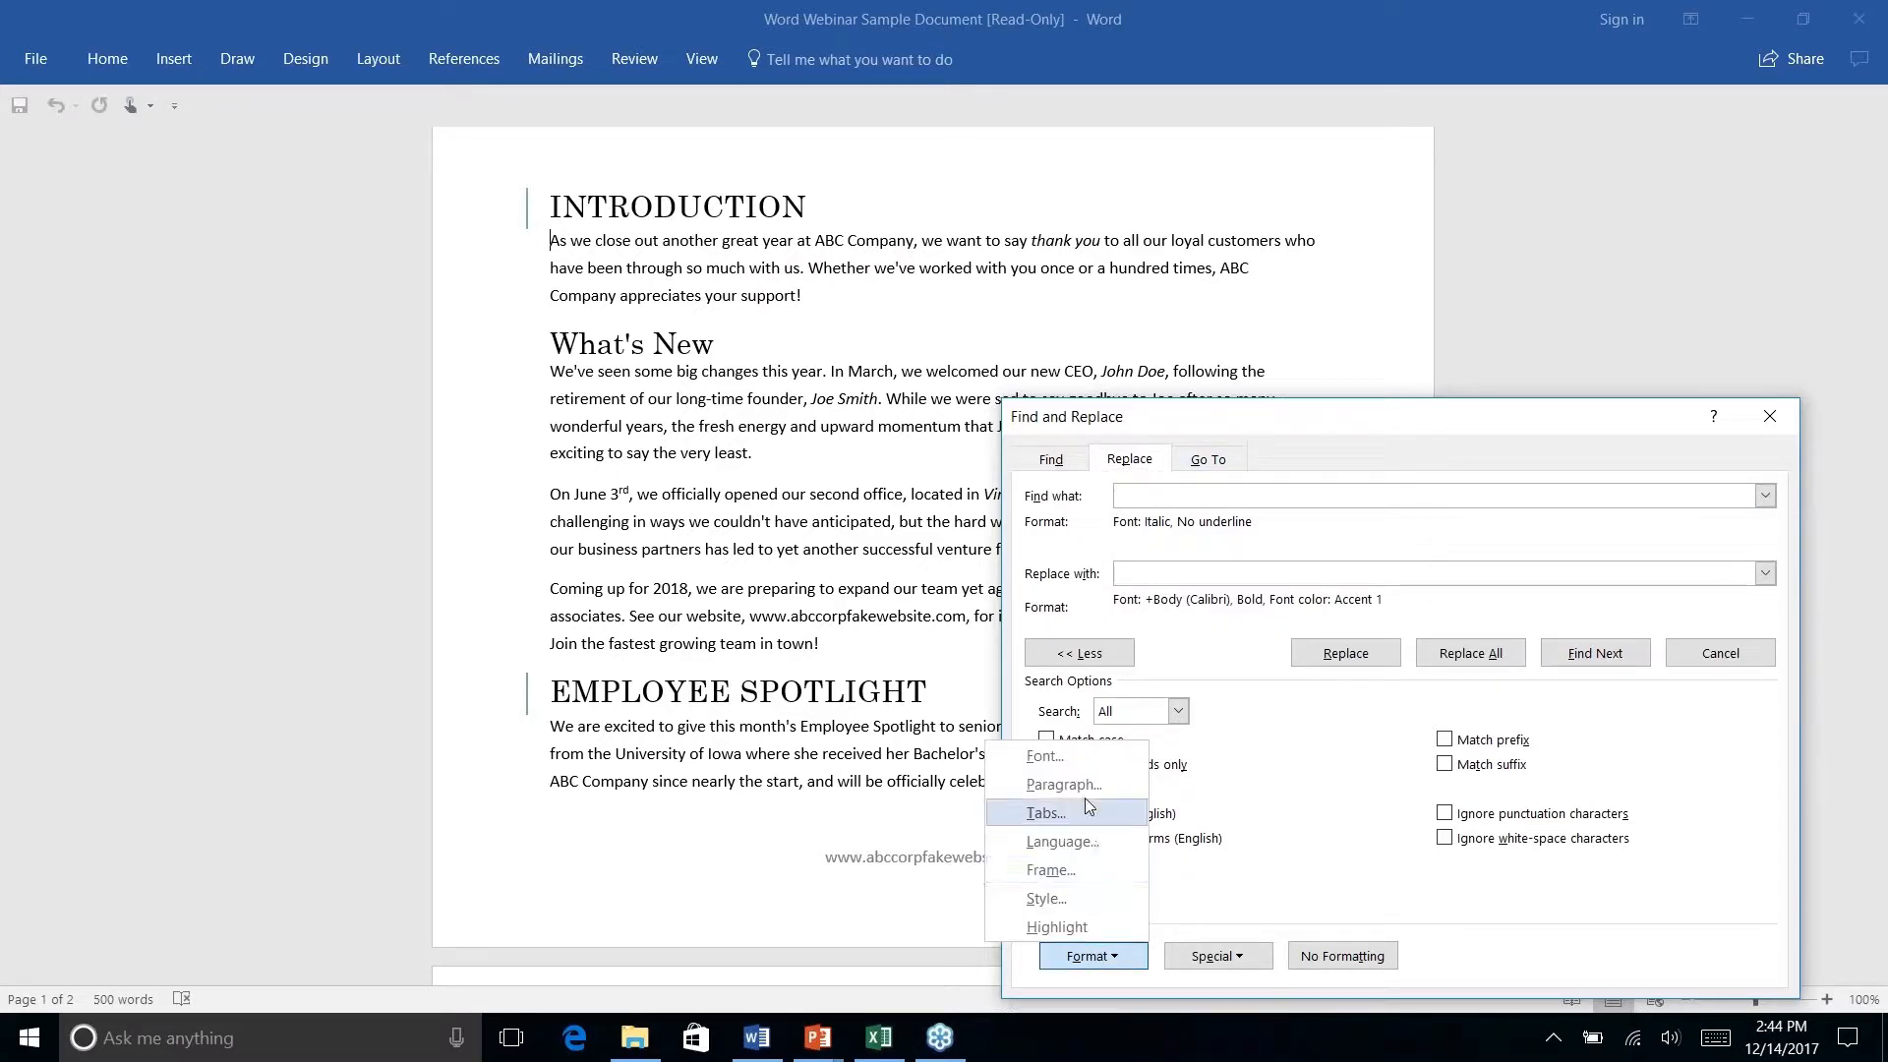
pyautogui.click(1056, 762)
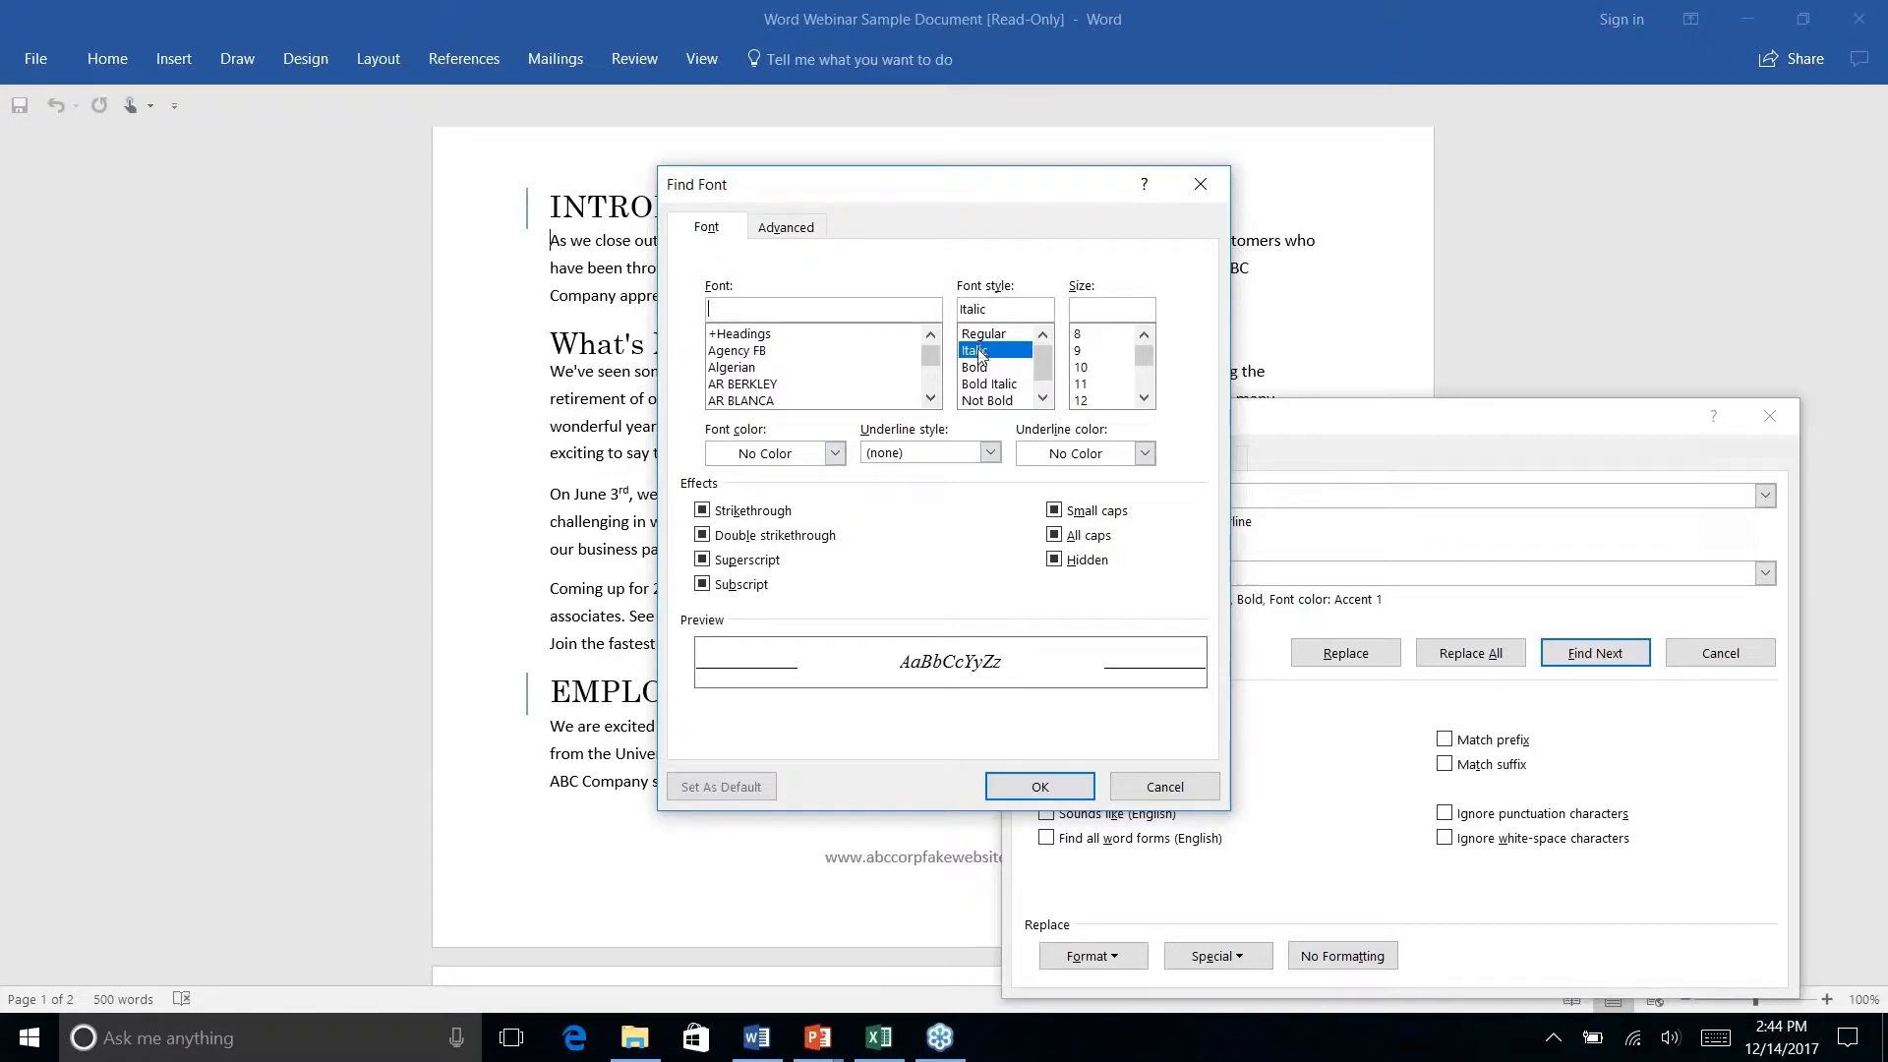
pyautogui.click(1050, 785)
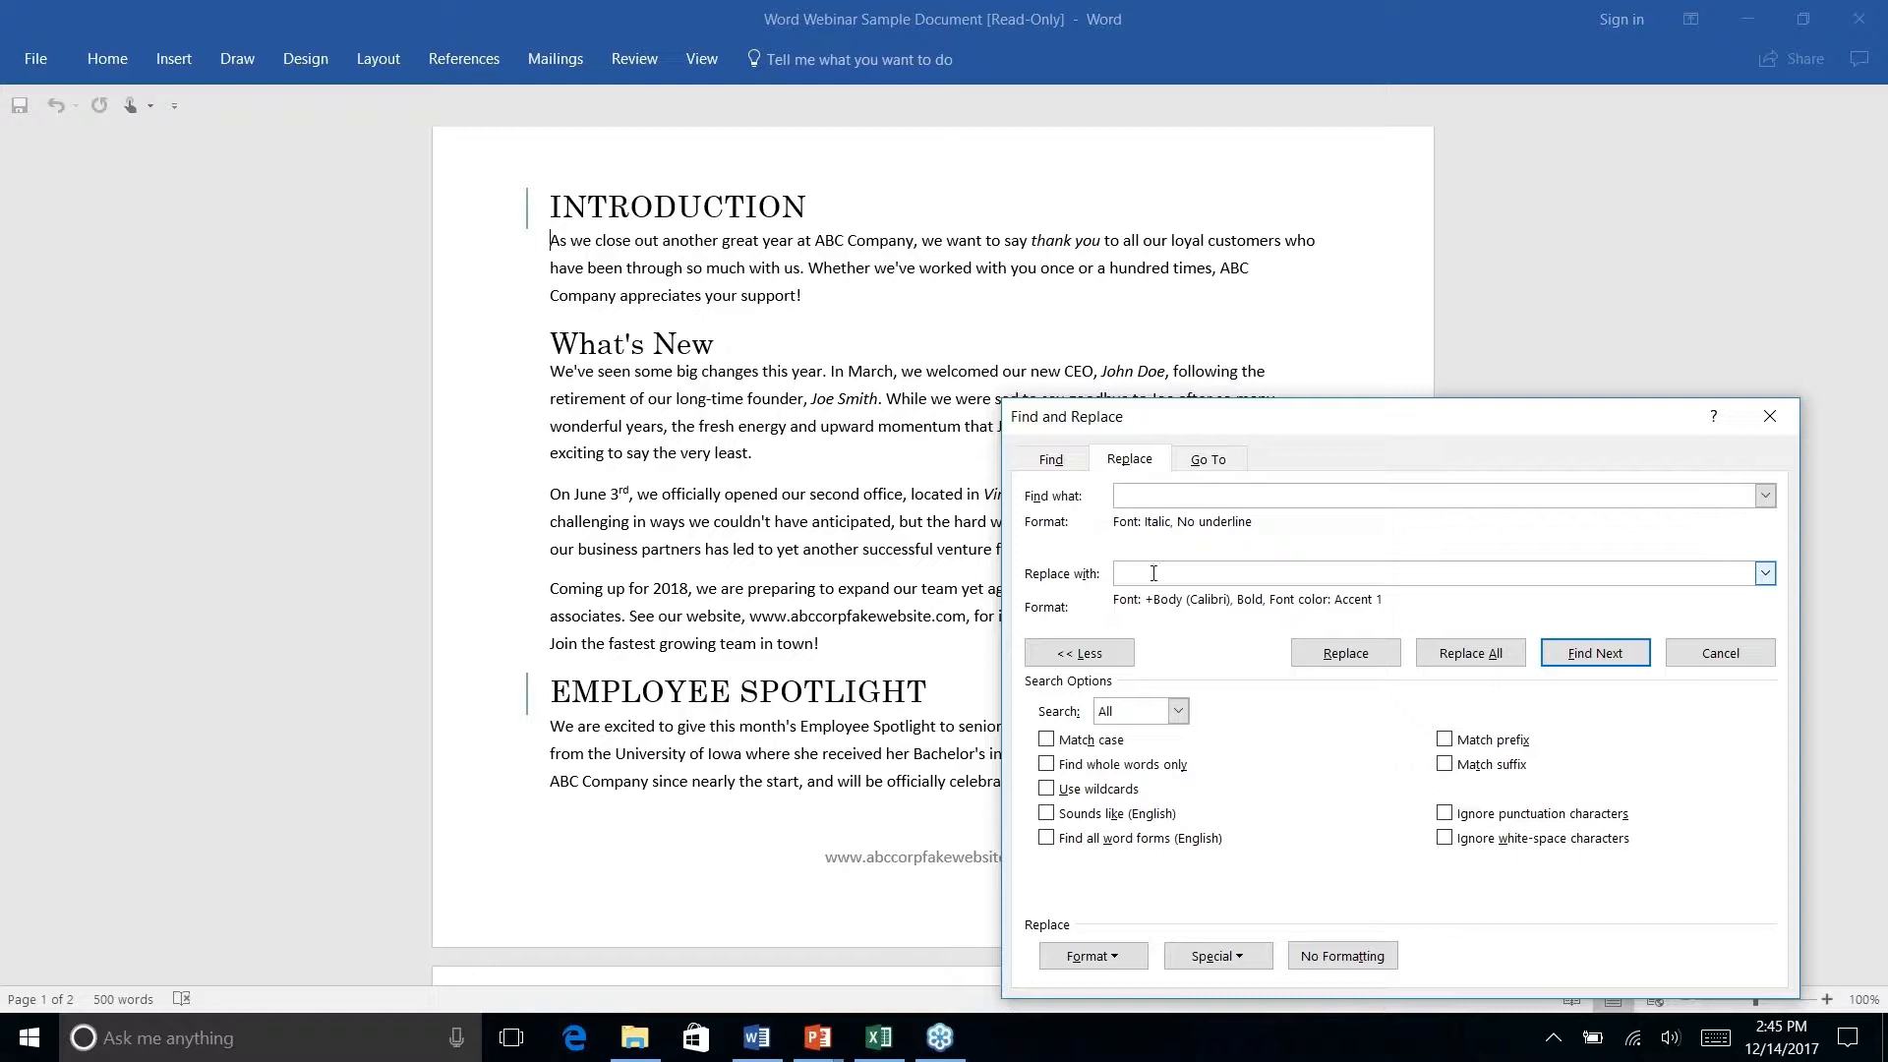
# Set the font format of the replacement to Bold with the dark teal Accent 2 font color.
pyautogui.click(1091, 957)
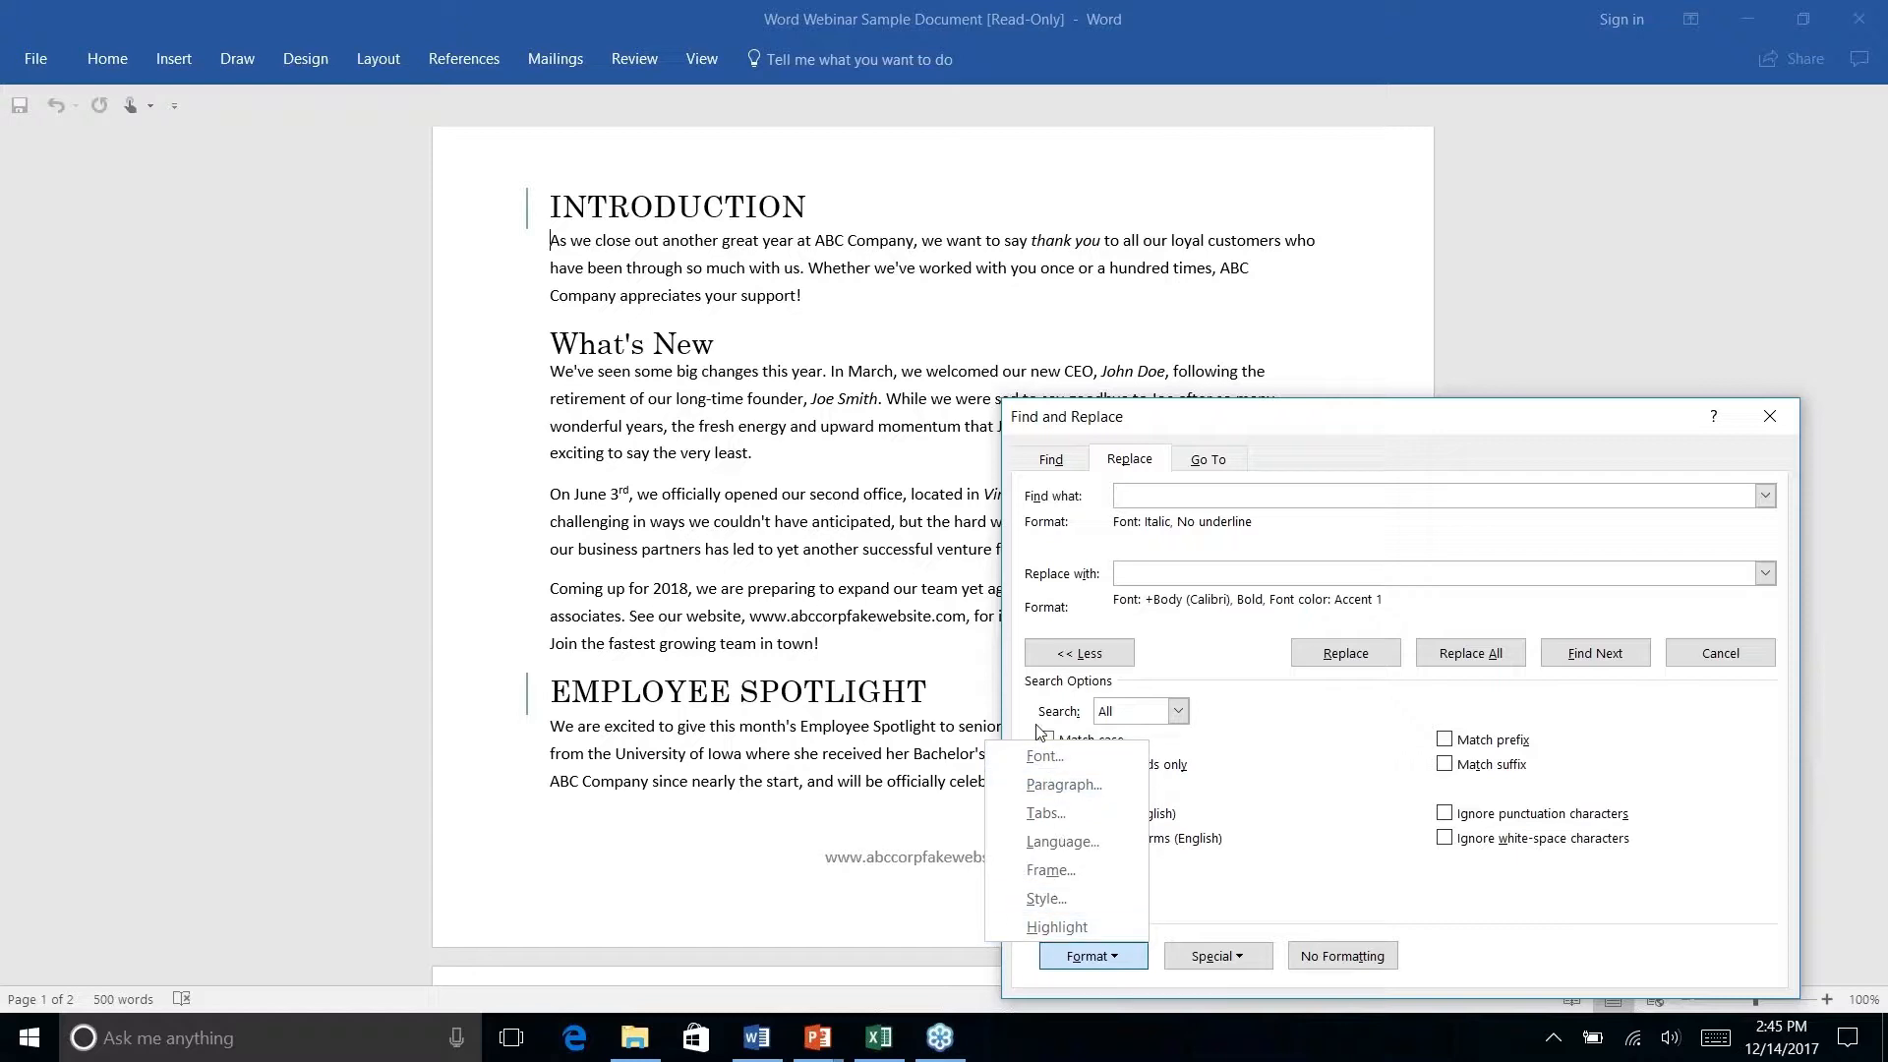
pyautogui.click(1043, 759)
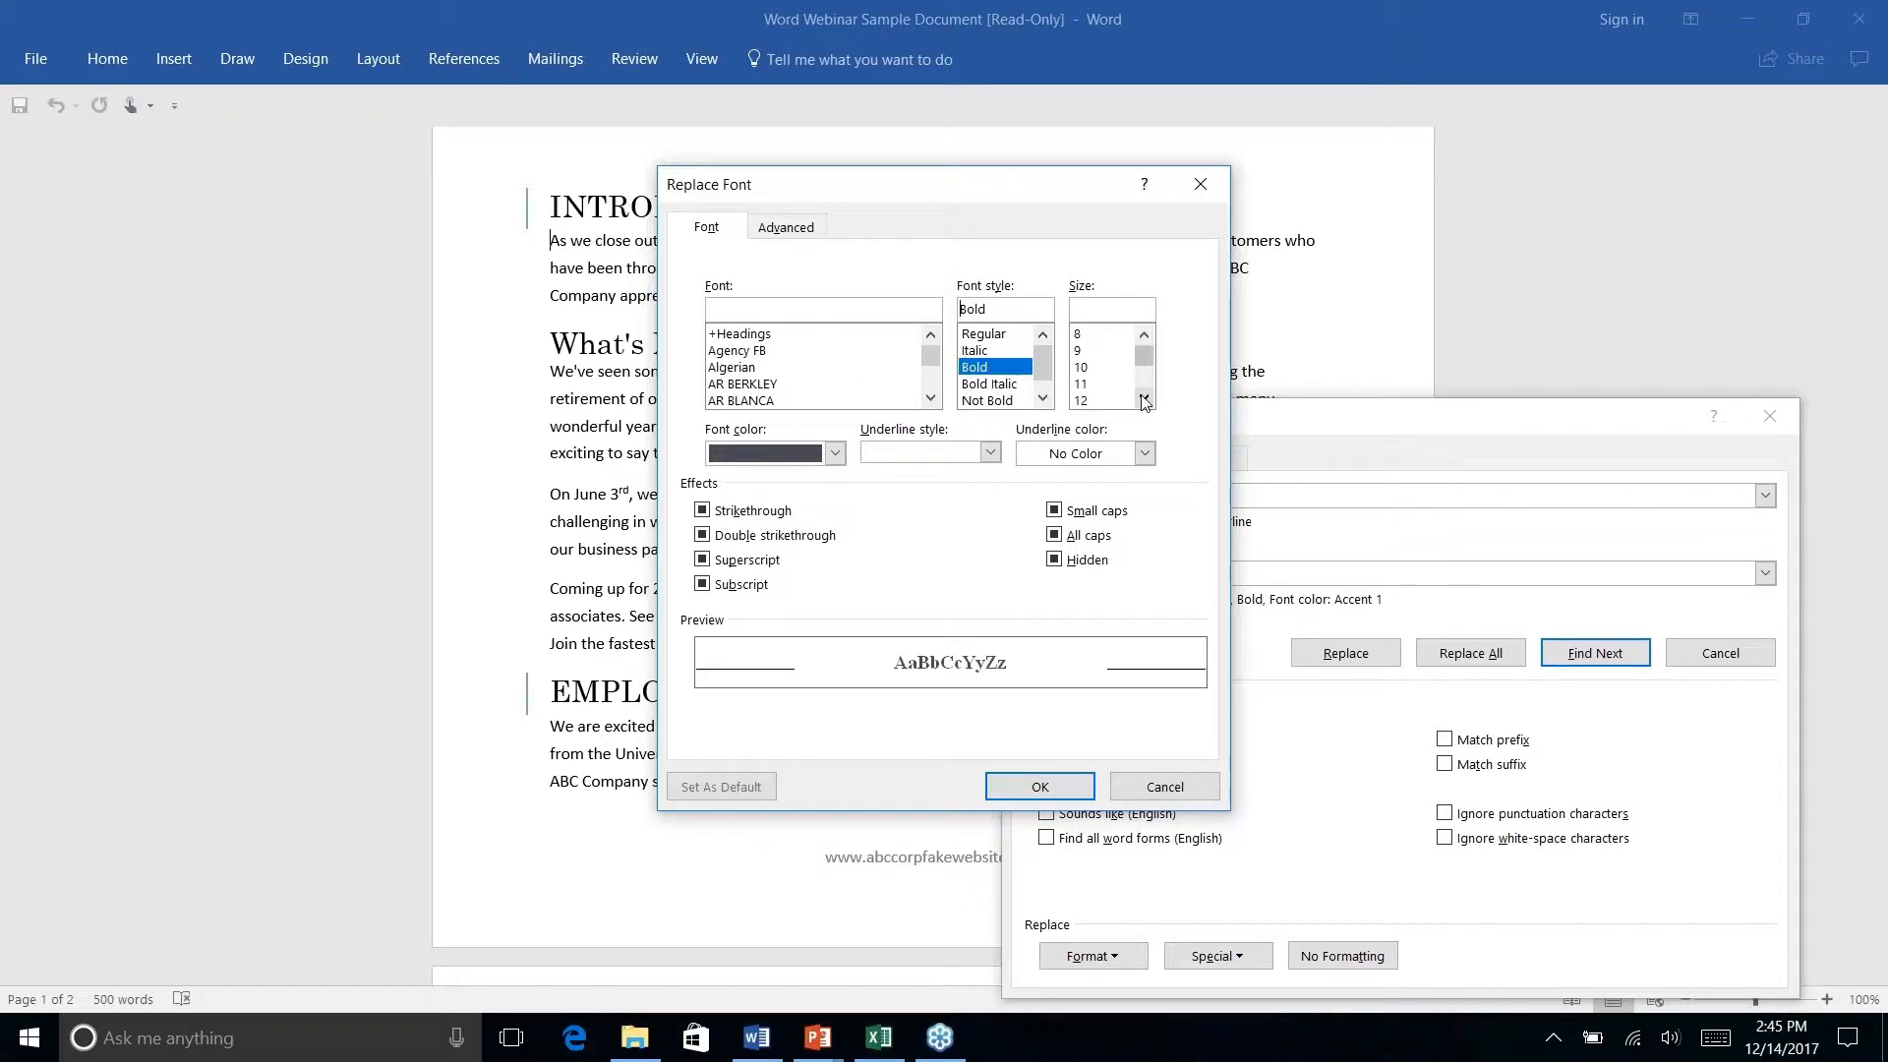
pyautogui.click(833, 453)
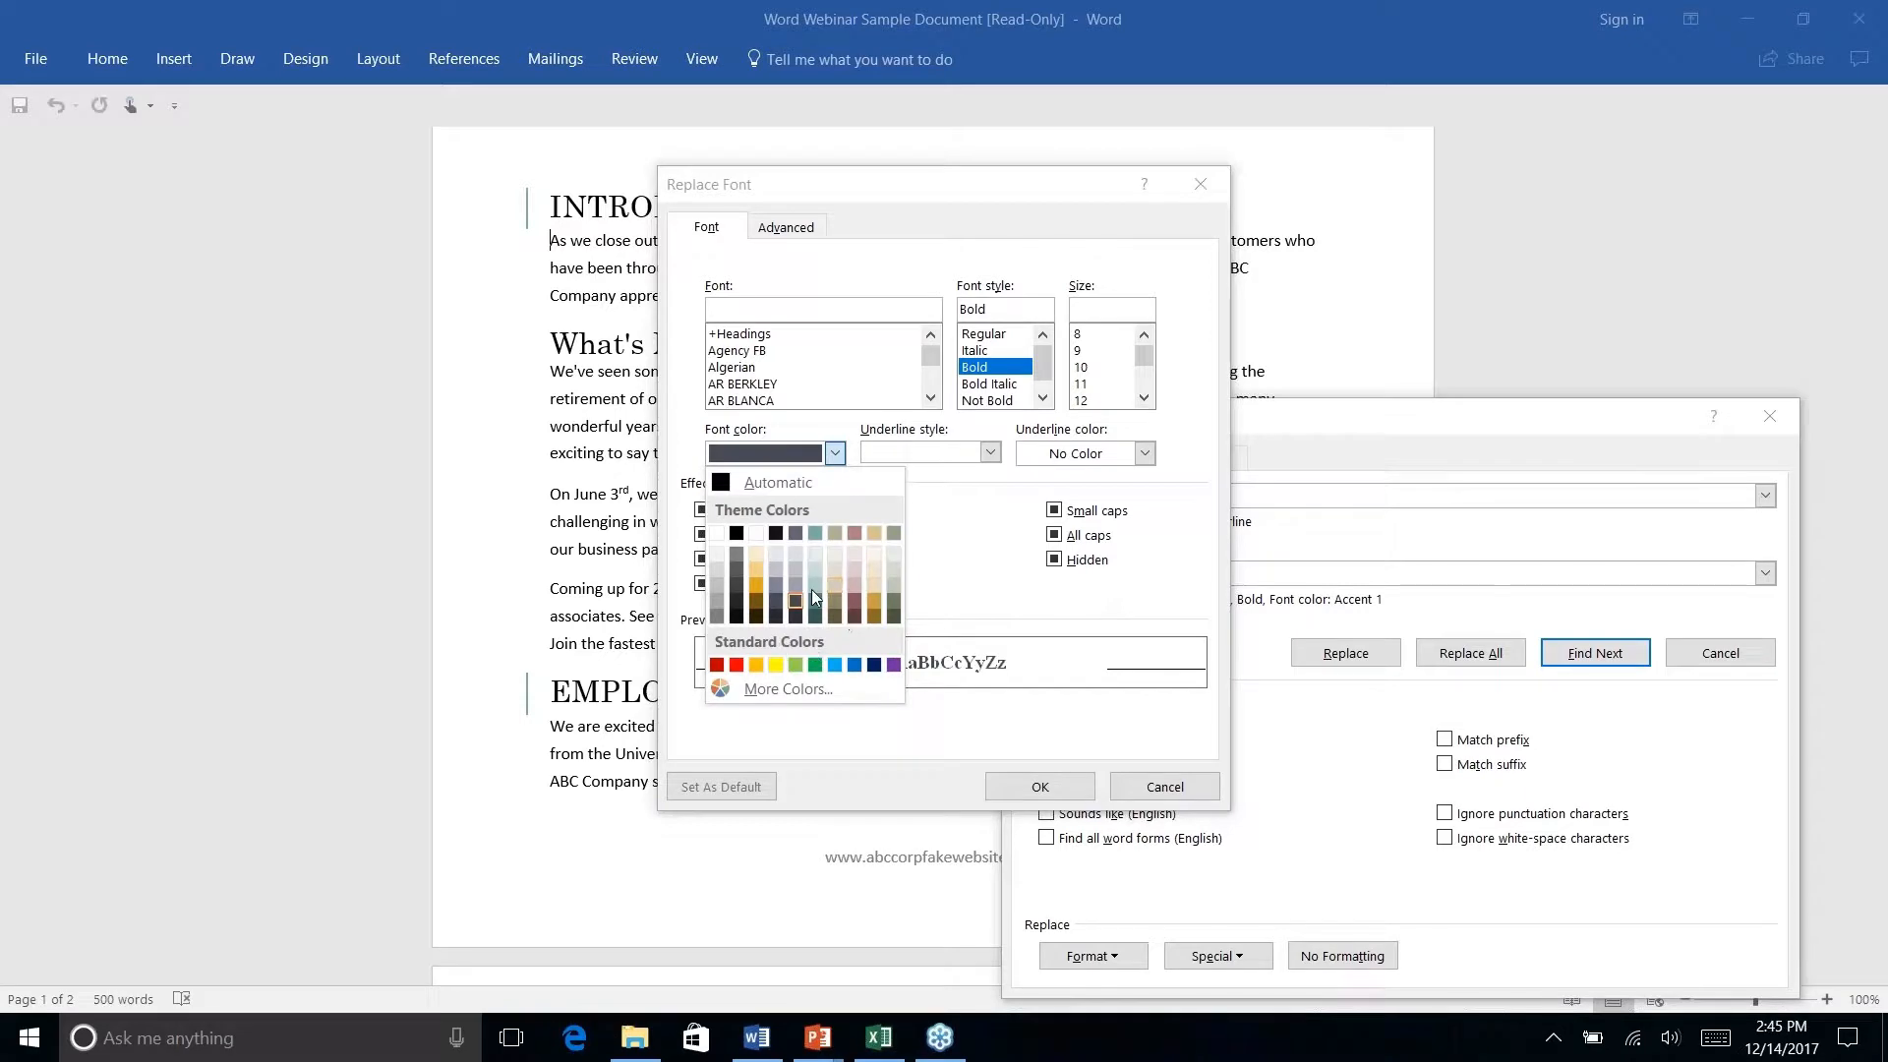
pyautogui.click(815, 601)
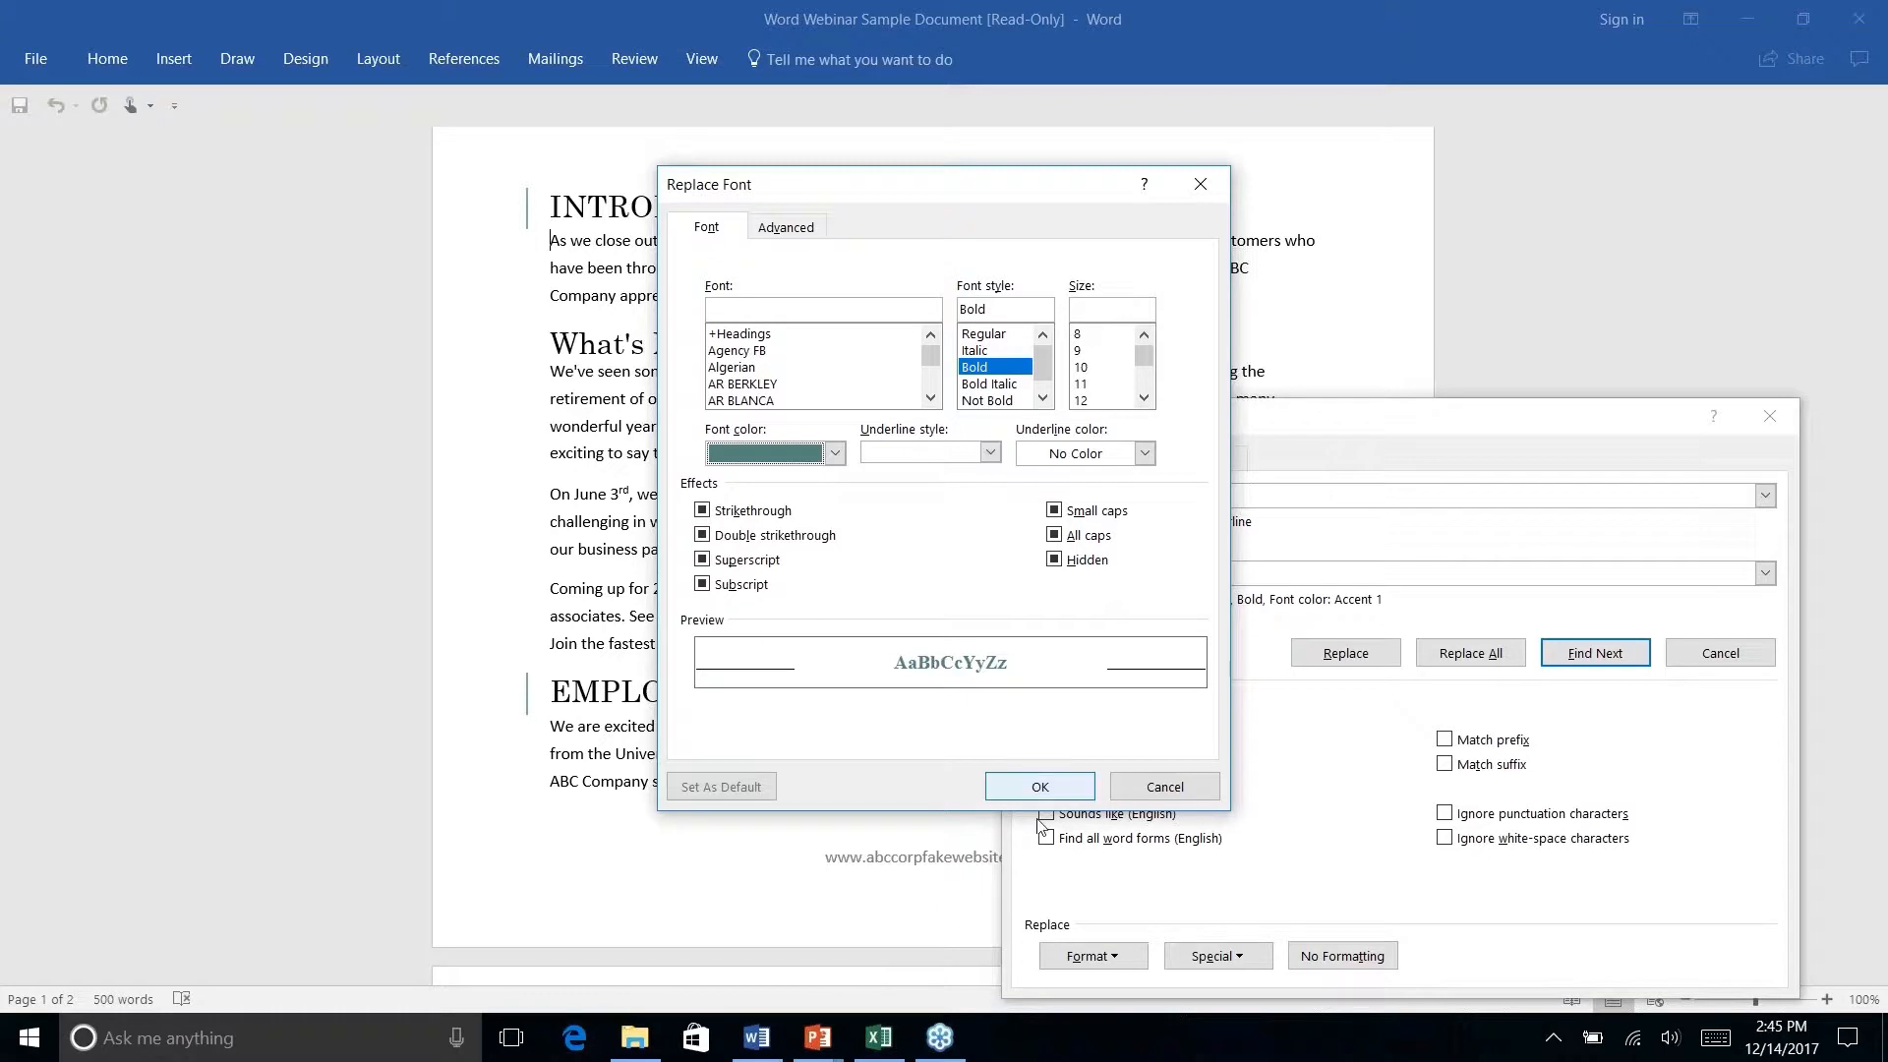
pyautogui.click(1037, 789)
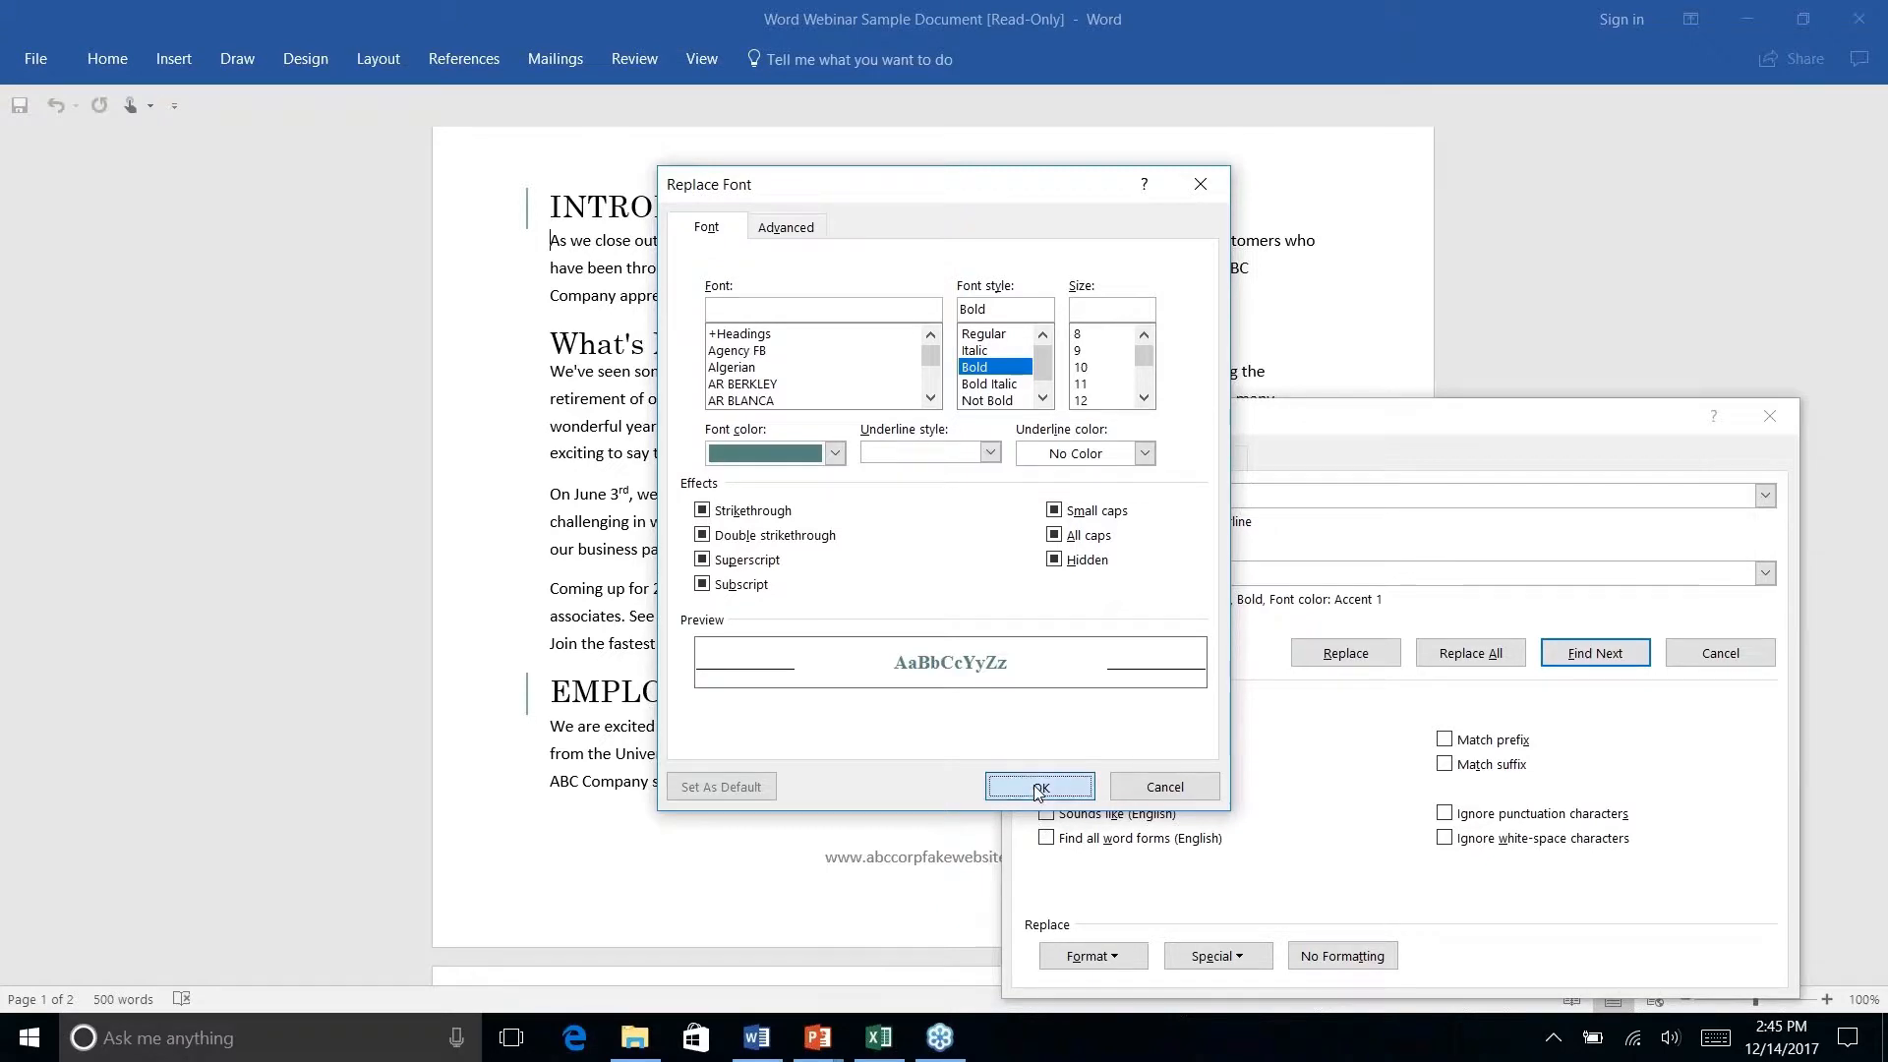
# Replace the first italic match, "thank you", and all remaining italic text with the new format, and close Find and Replace.
pyautogui.click(1595, 652)
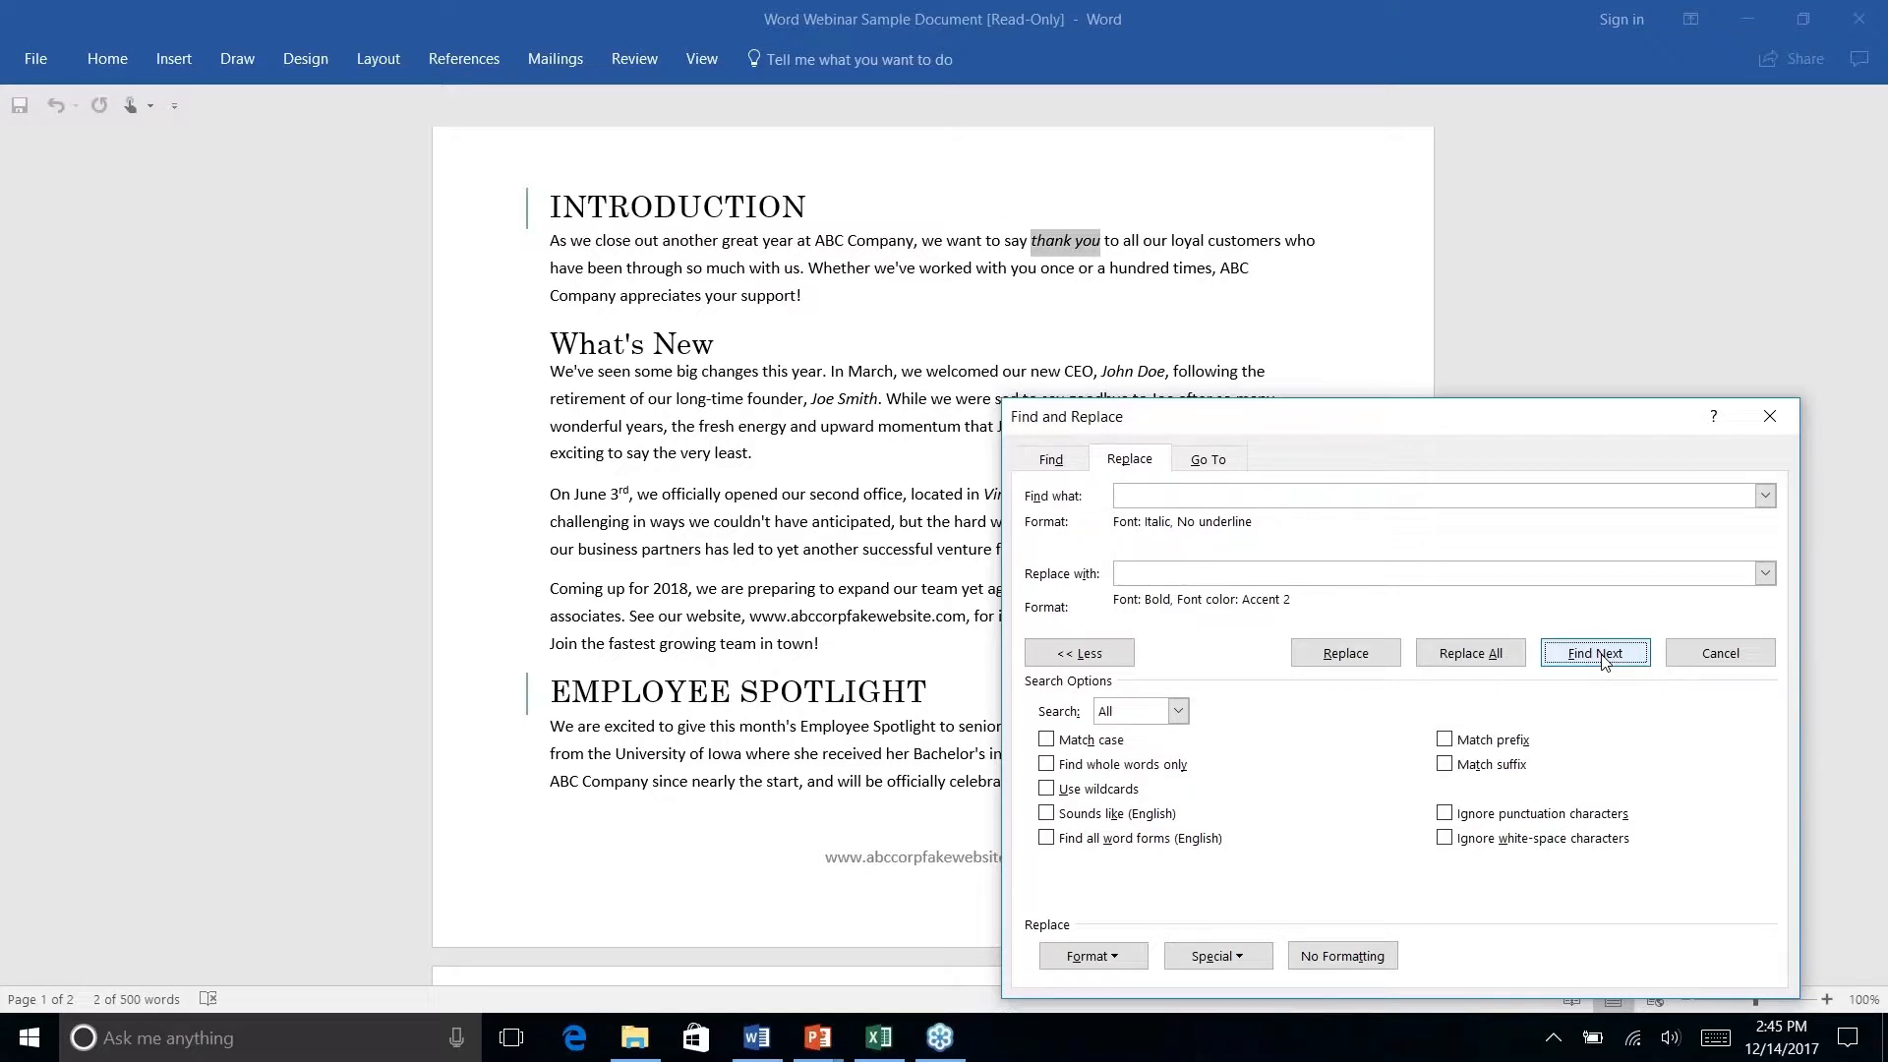
pyautogui.click(1345, 655)
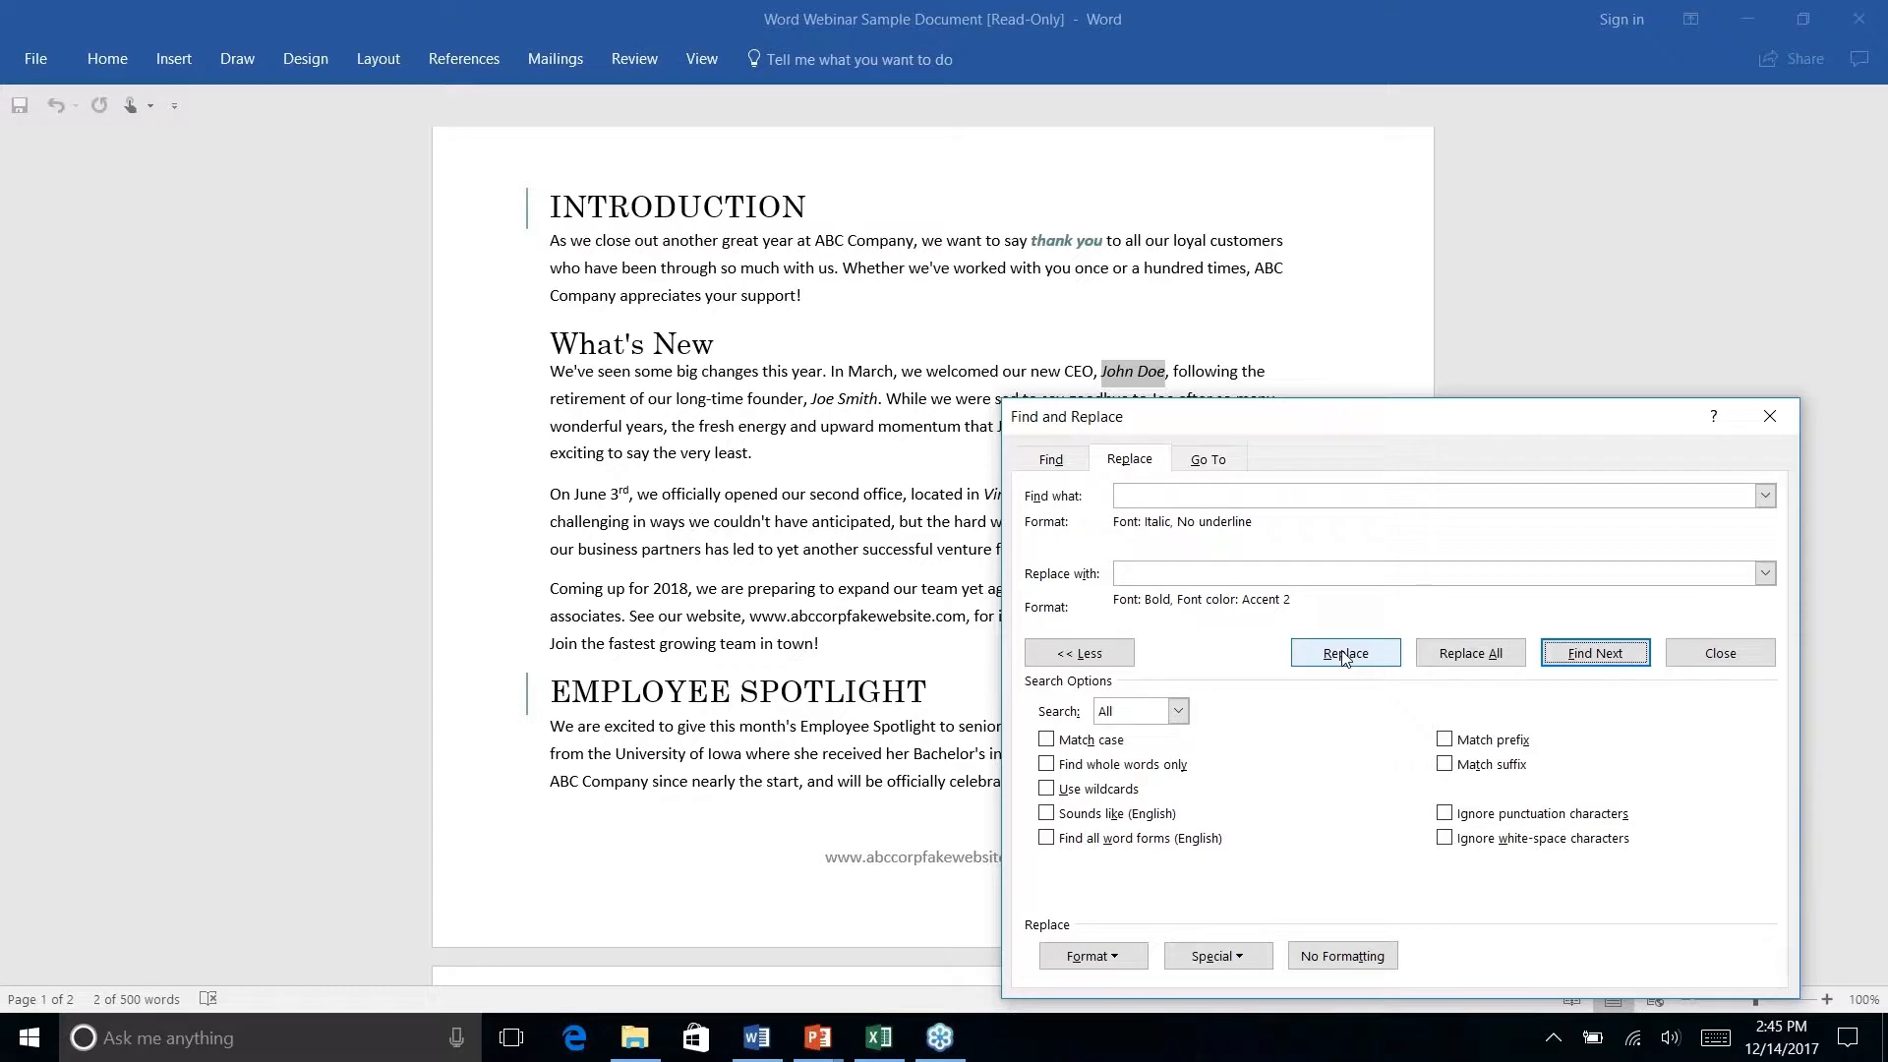
pyautogui.click(1470, 655)
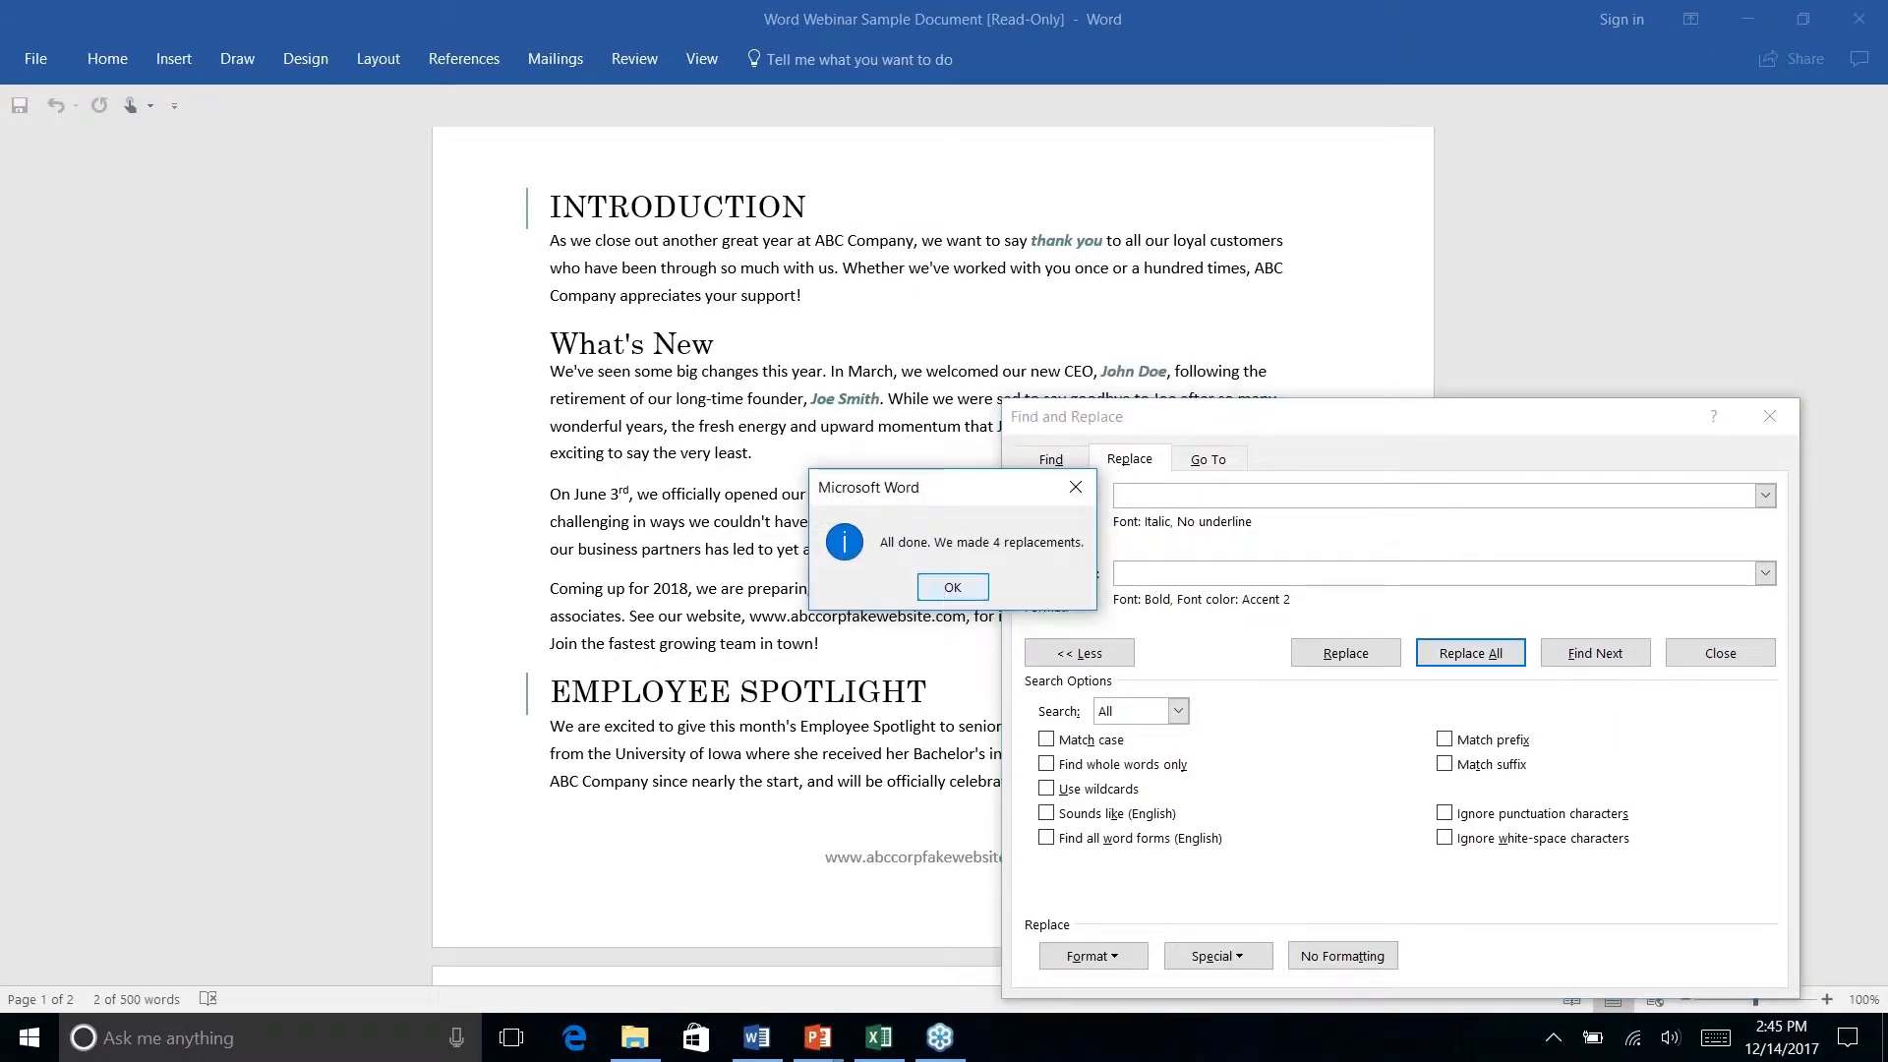
pyautogui.click(946, 592)
pyautogui.click(1769, 417)
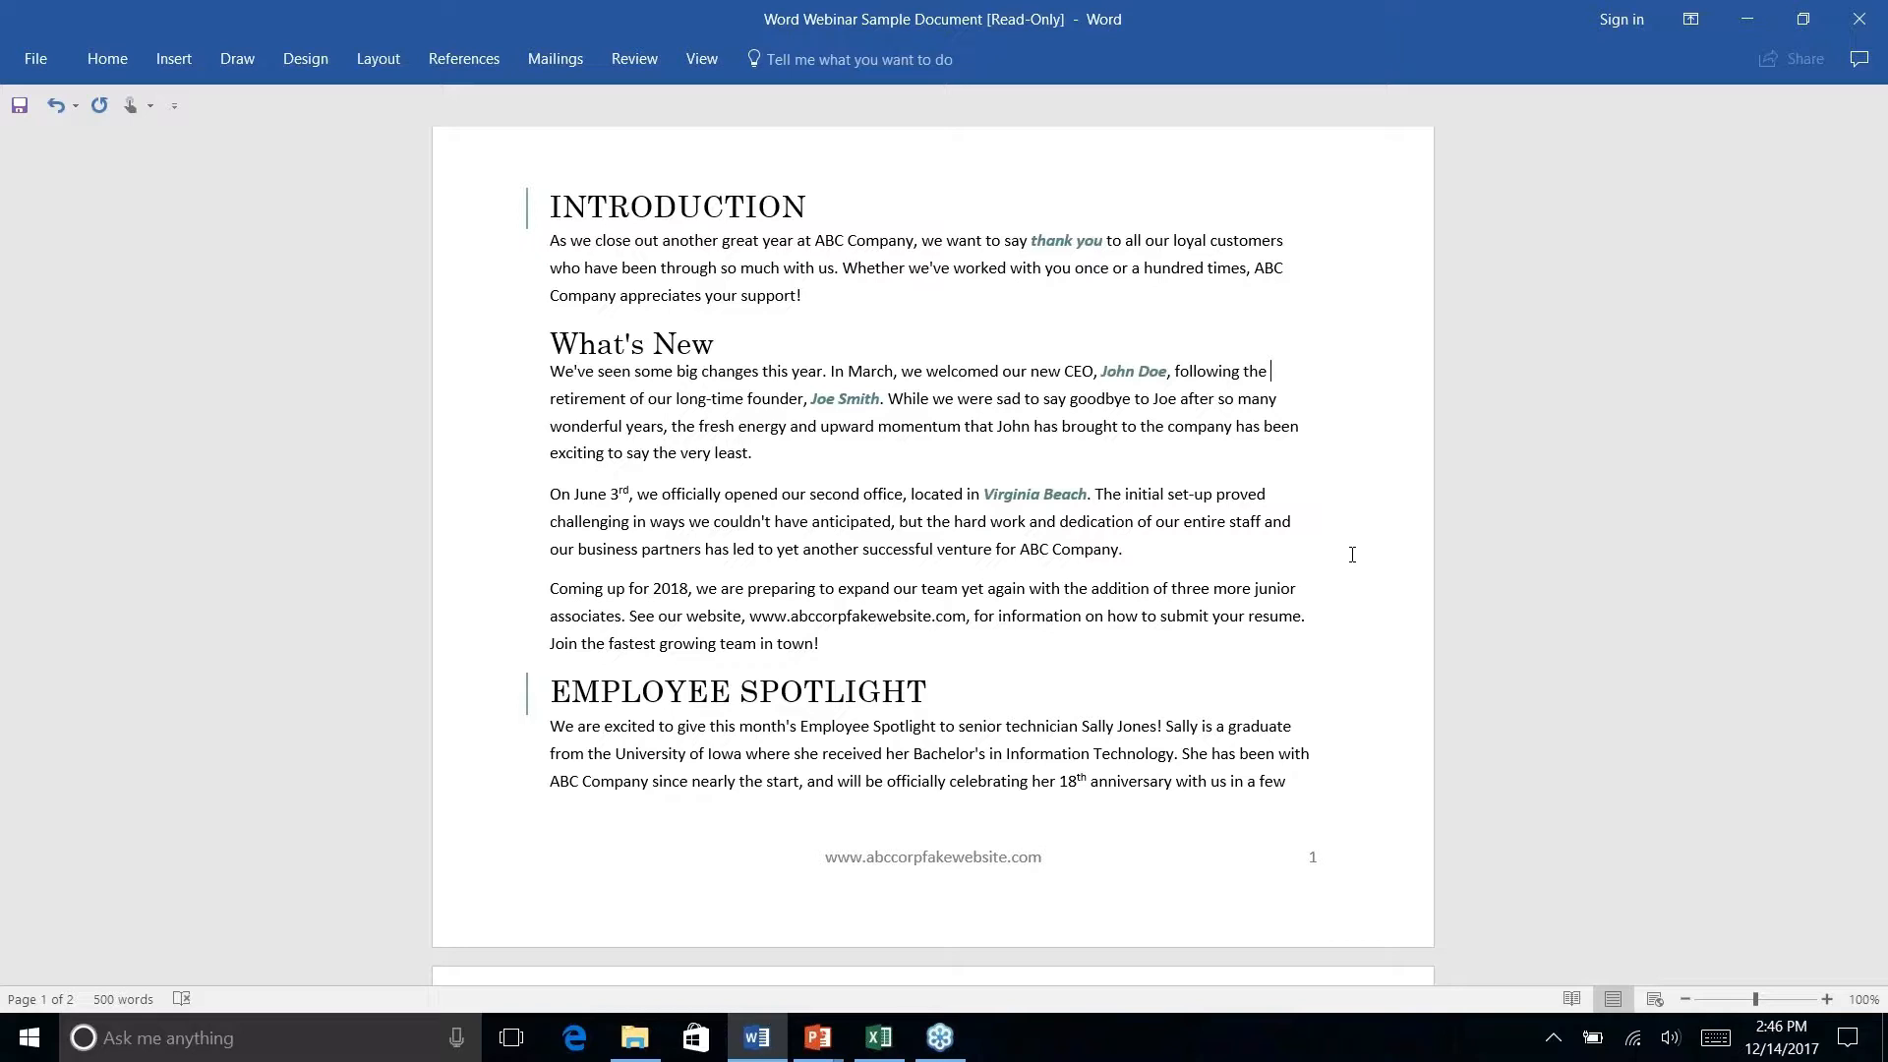
# Advance the PowerPoint slide show to the AutoCorrect slide and return to the Word document.
pyautogui.hotkey('alt', 'Tab')
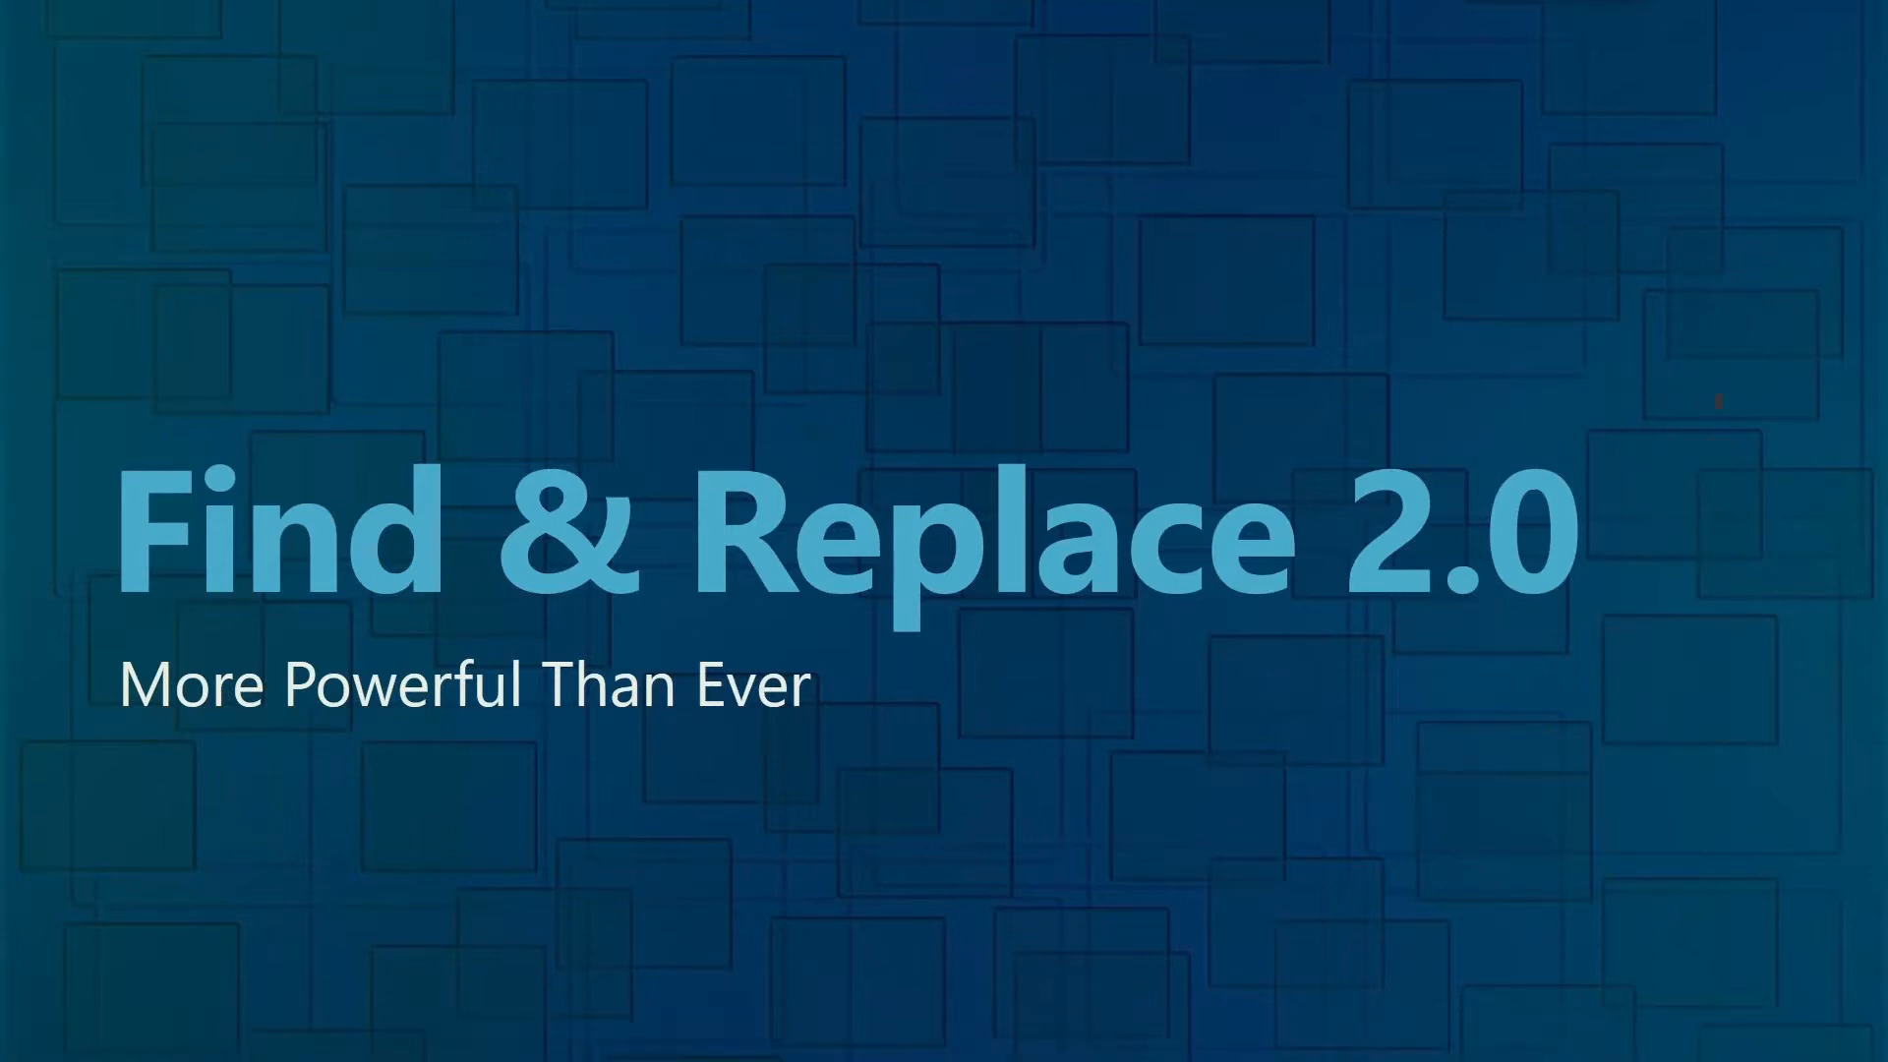
pyautogui.press('Right')
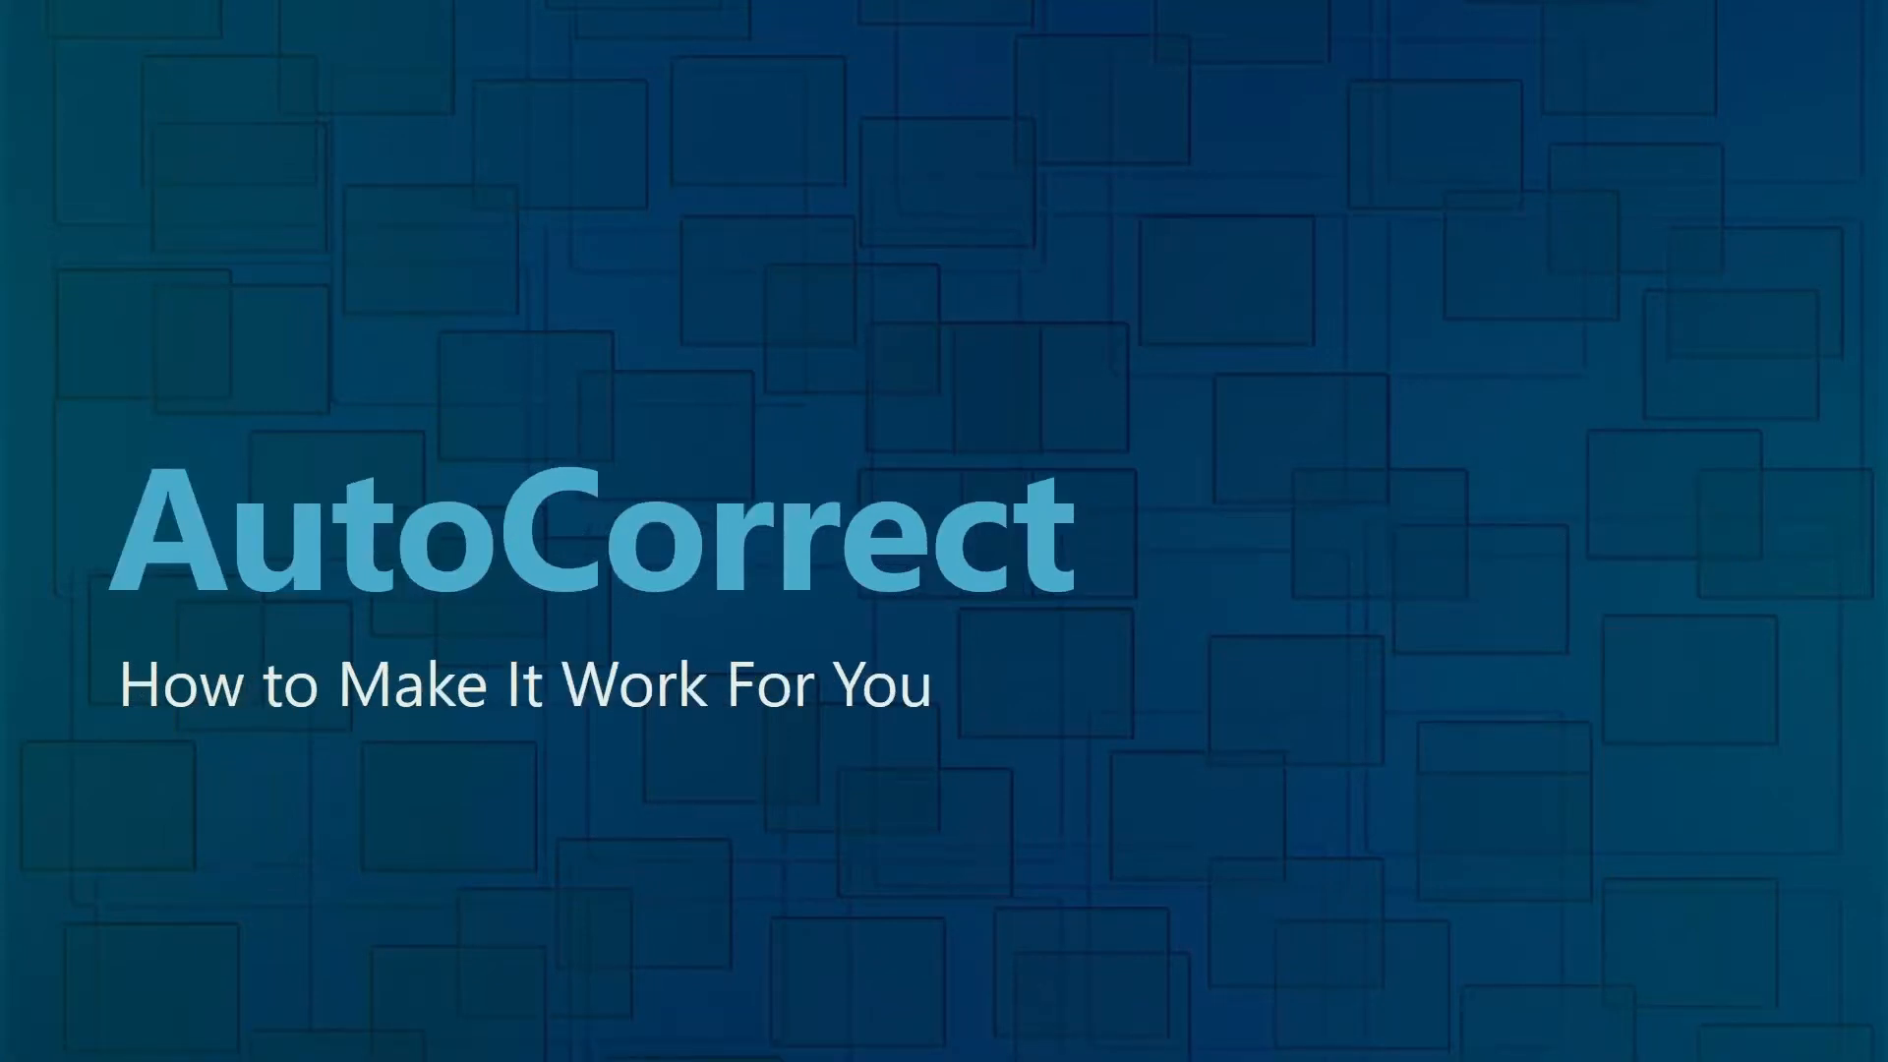
pyautogui.hotkey('alt', 'Tab')
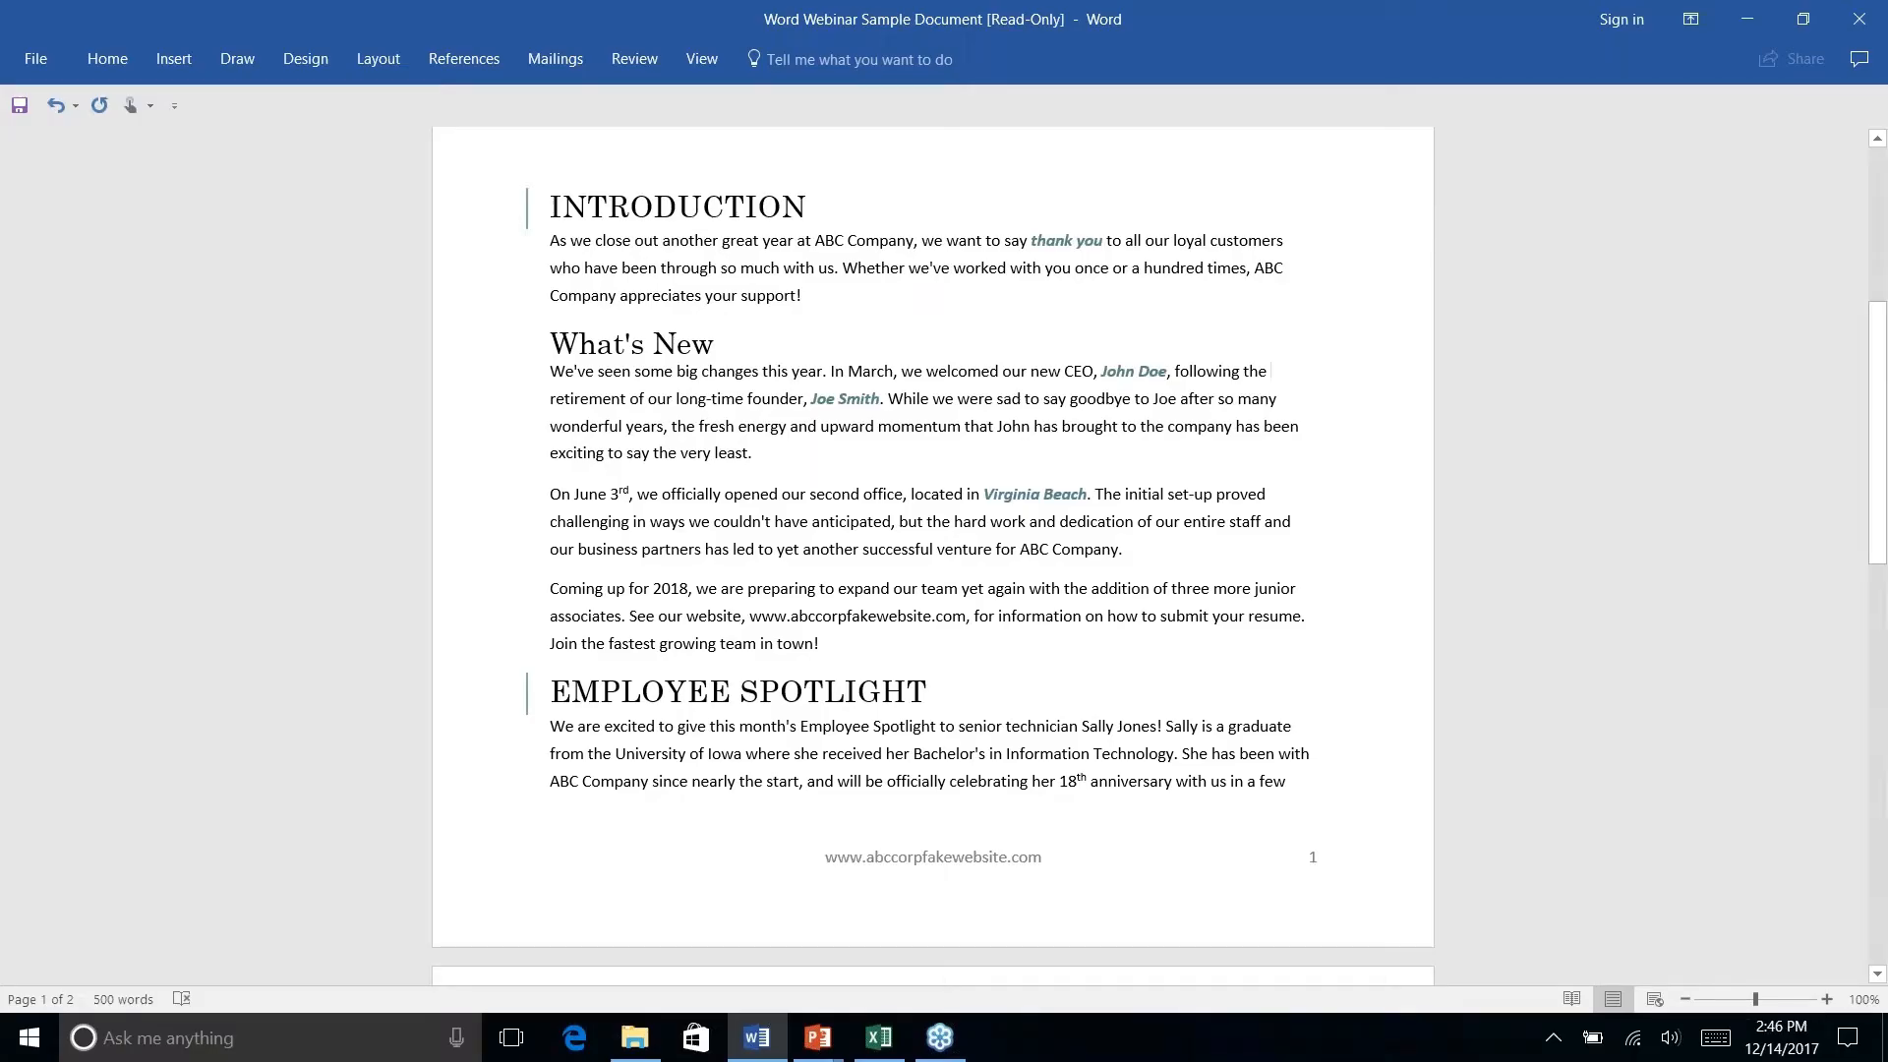
pyautogui.hotkey('alt', 'Tab')
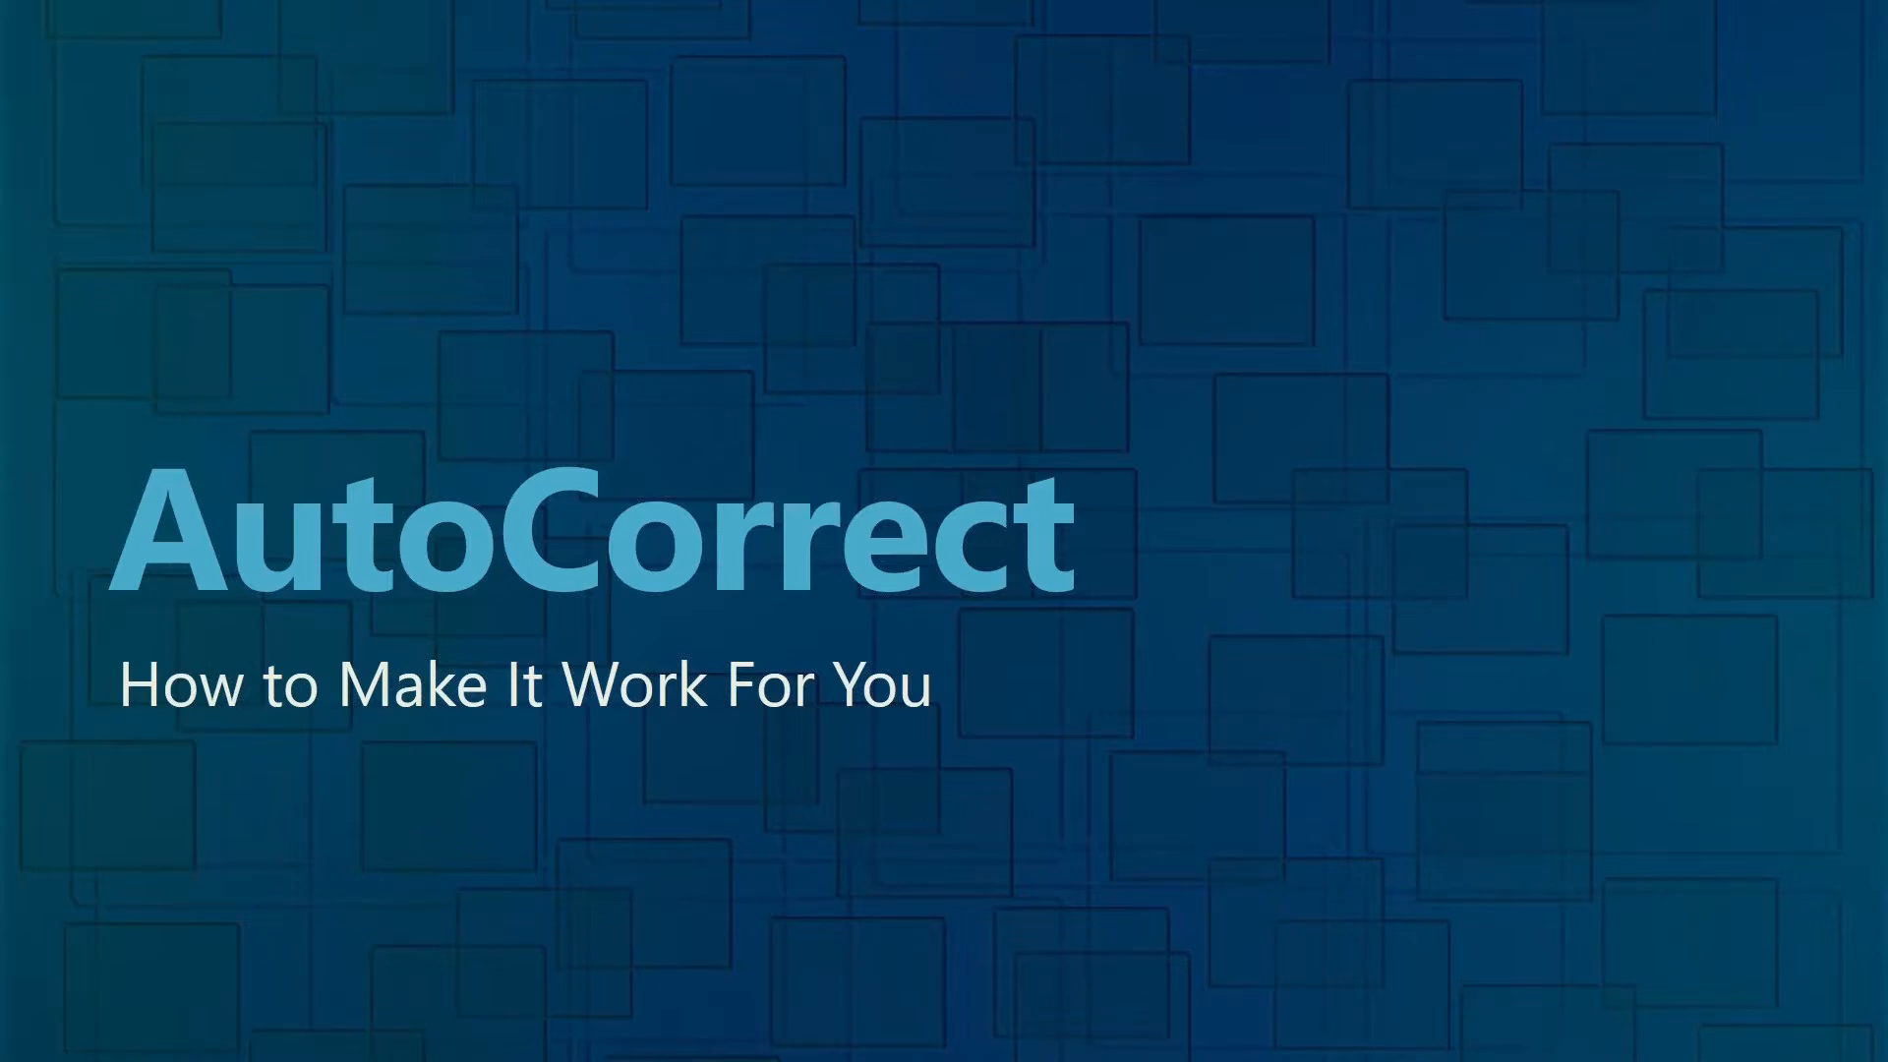
pyautogui.hotkey('alt', 'Tab')
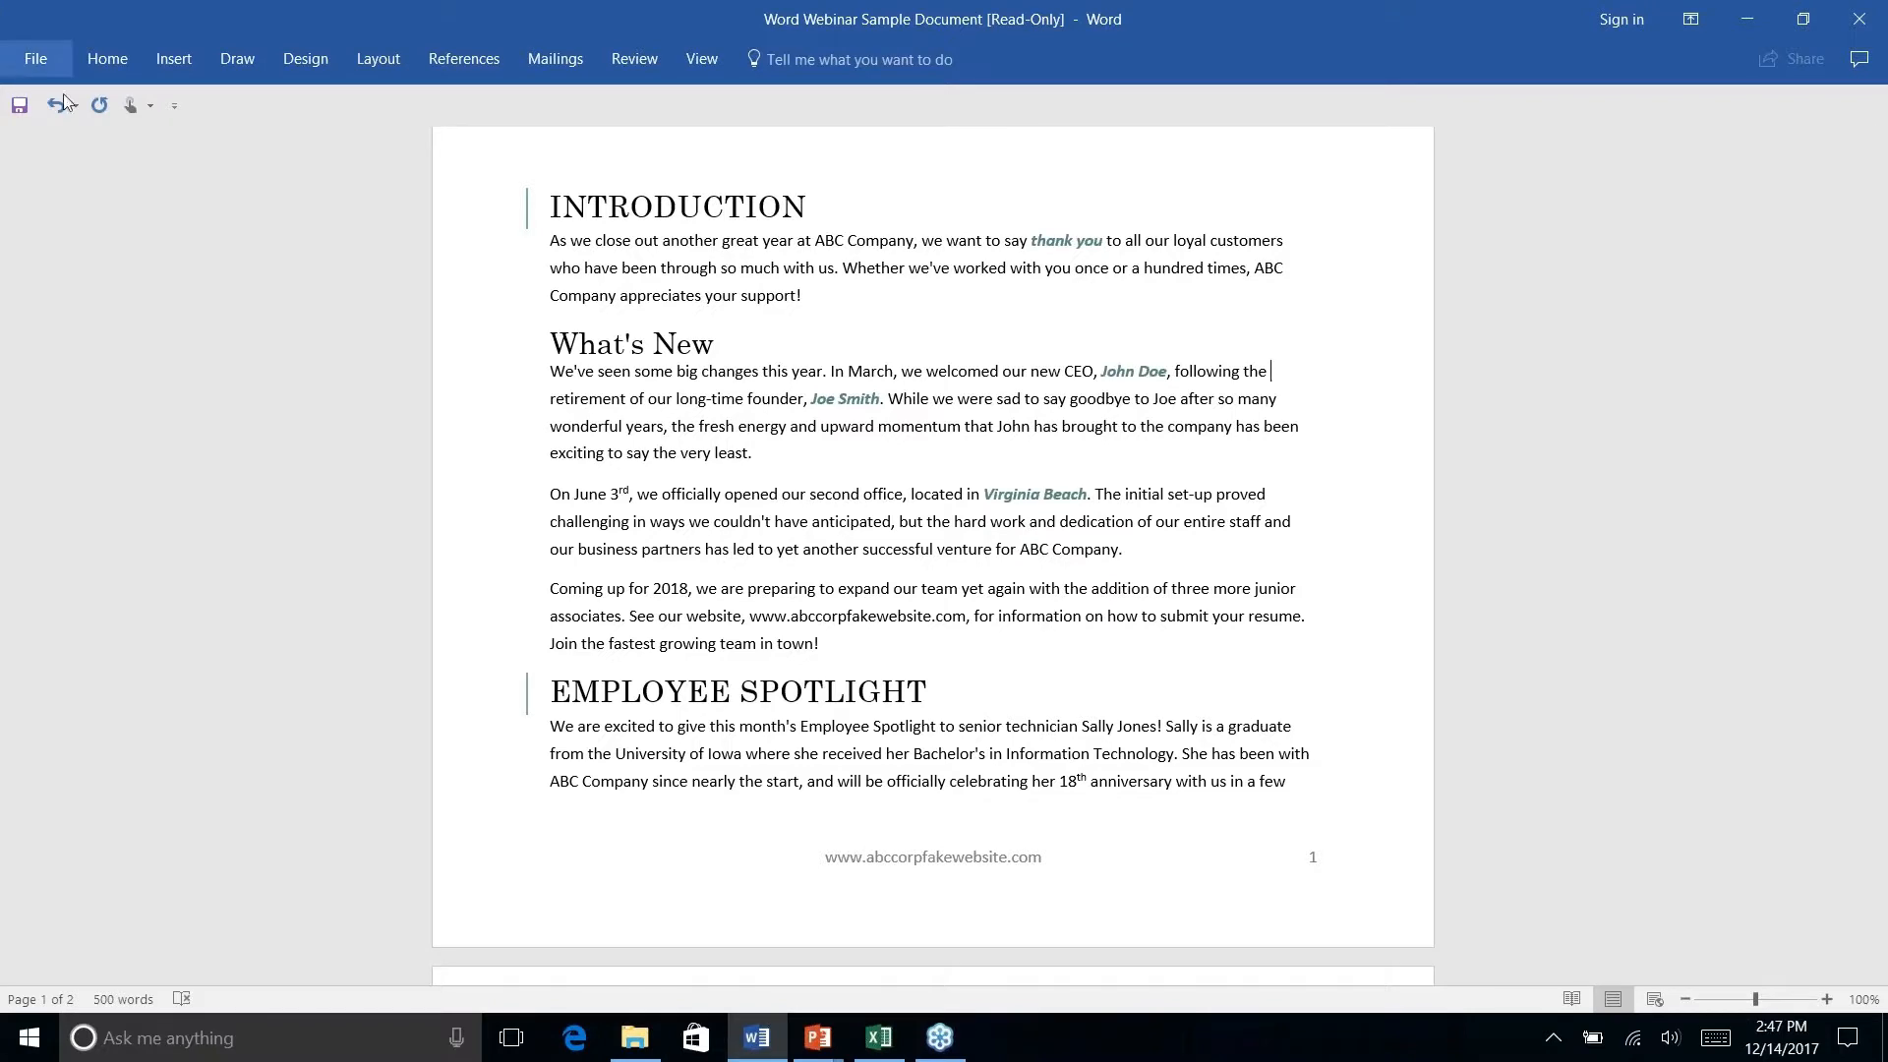
# Misspell "anticipated" as "anticiated" in the second paragraph under What's New.
pyautogui.click(745, 494)
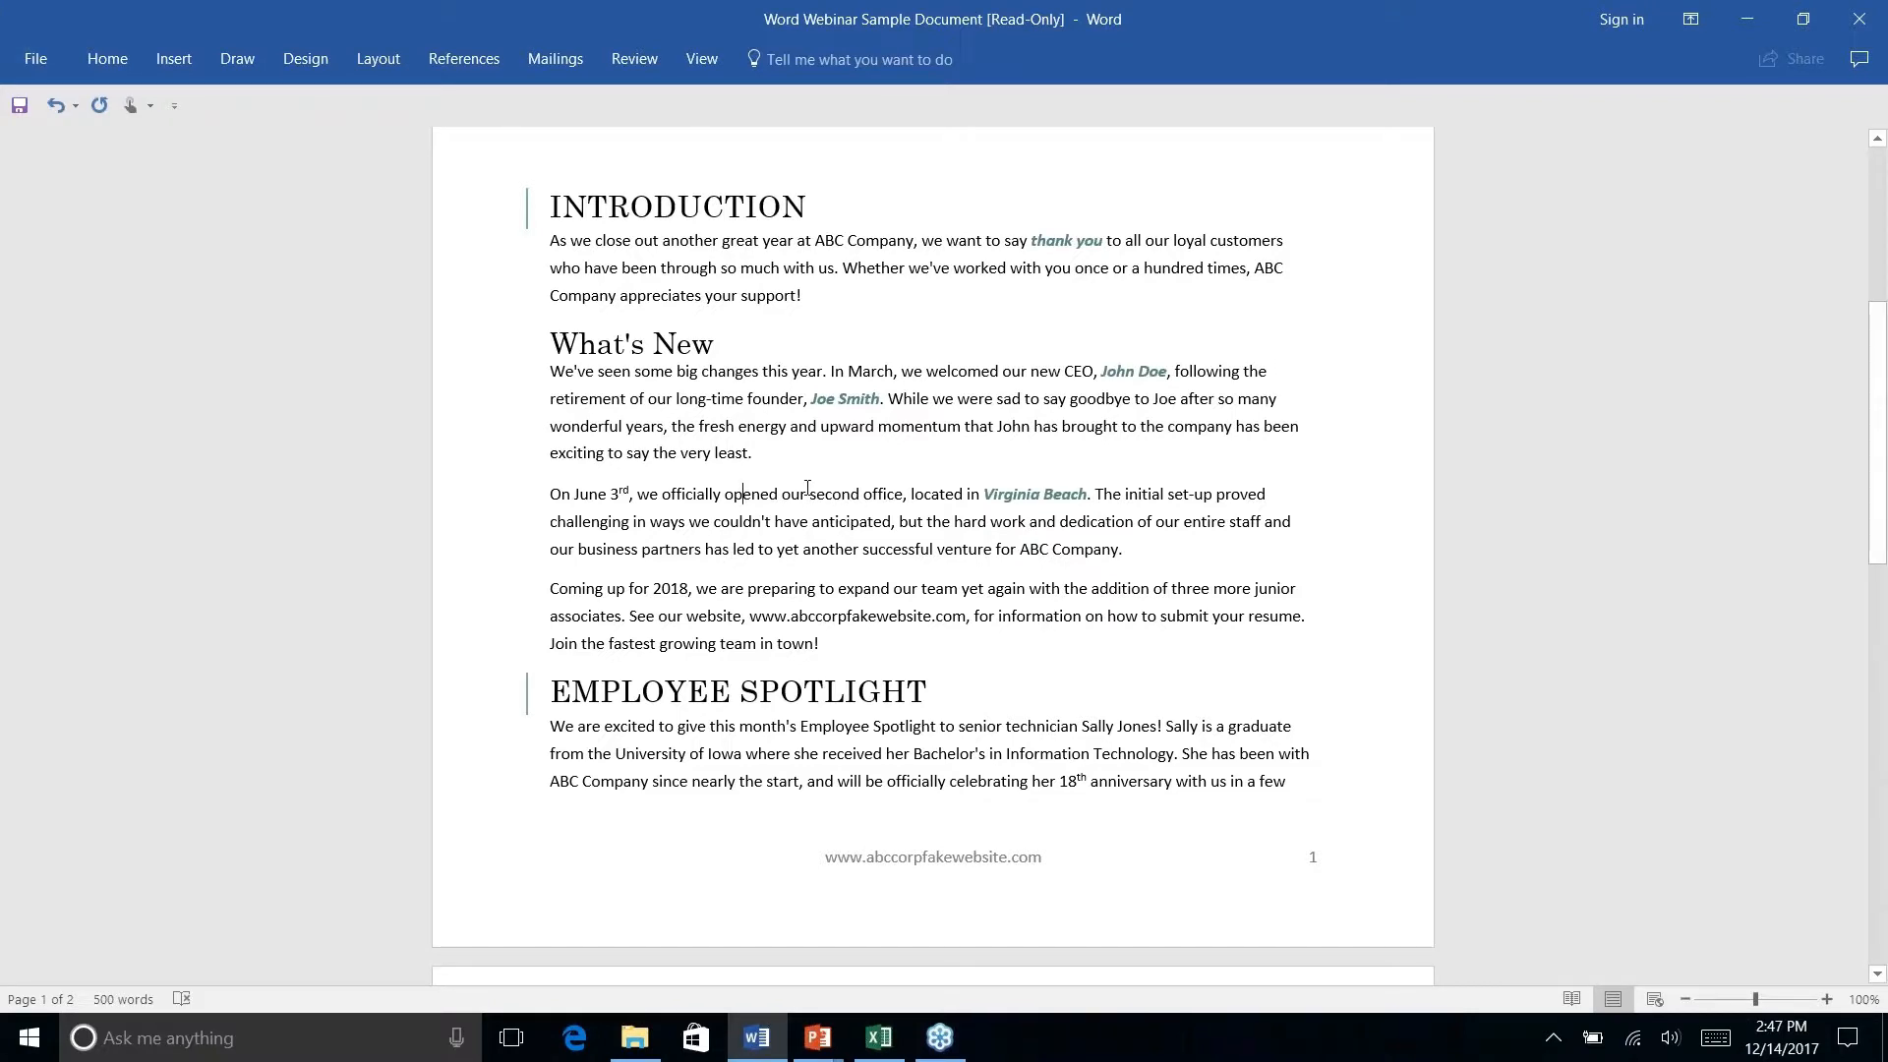
pyautogui.click(857, 528)
pyautogui.press('BackSpace')
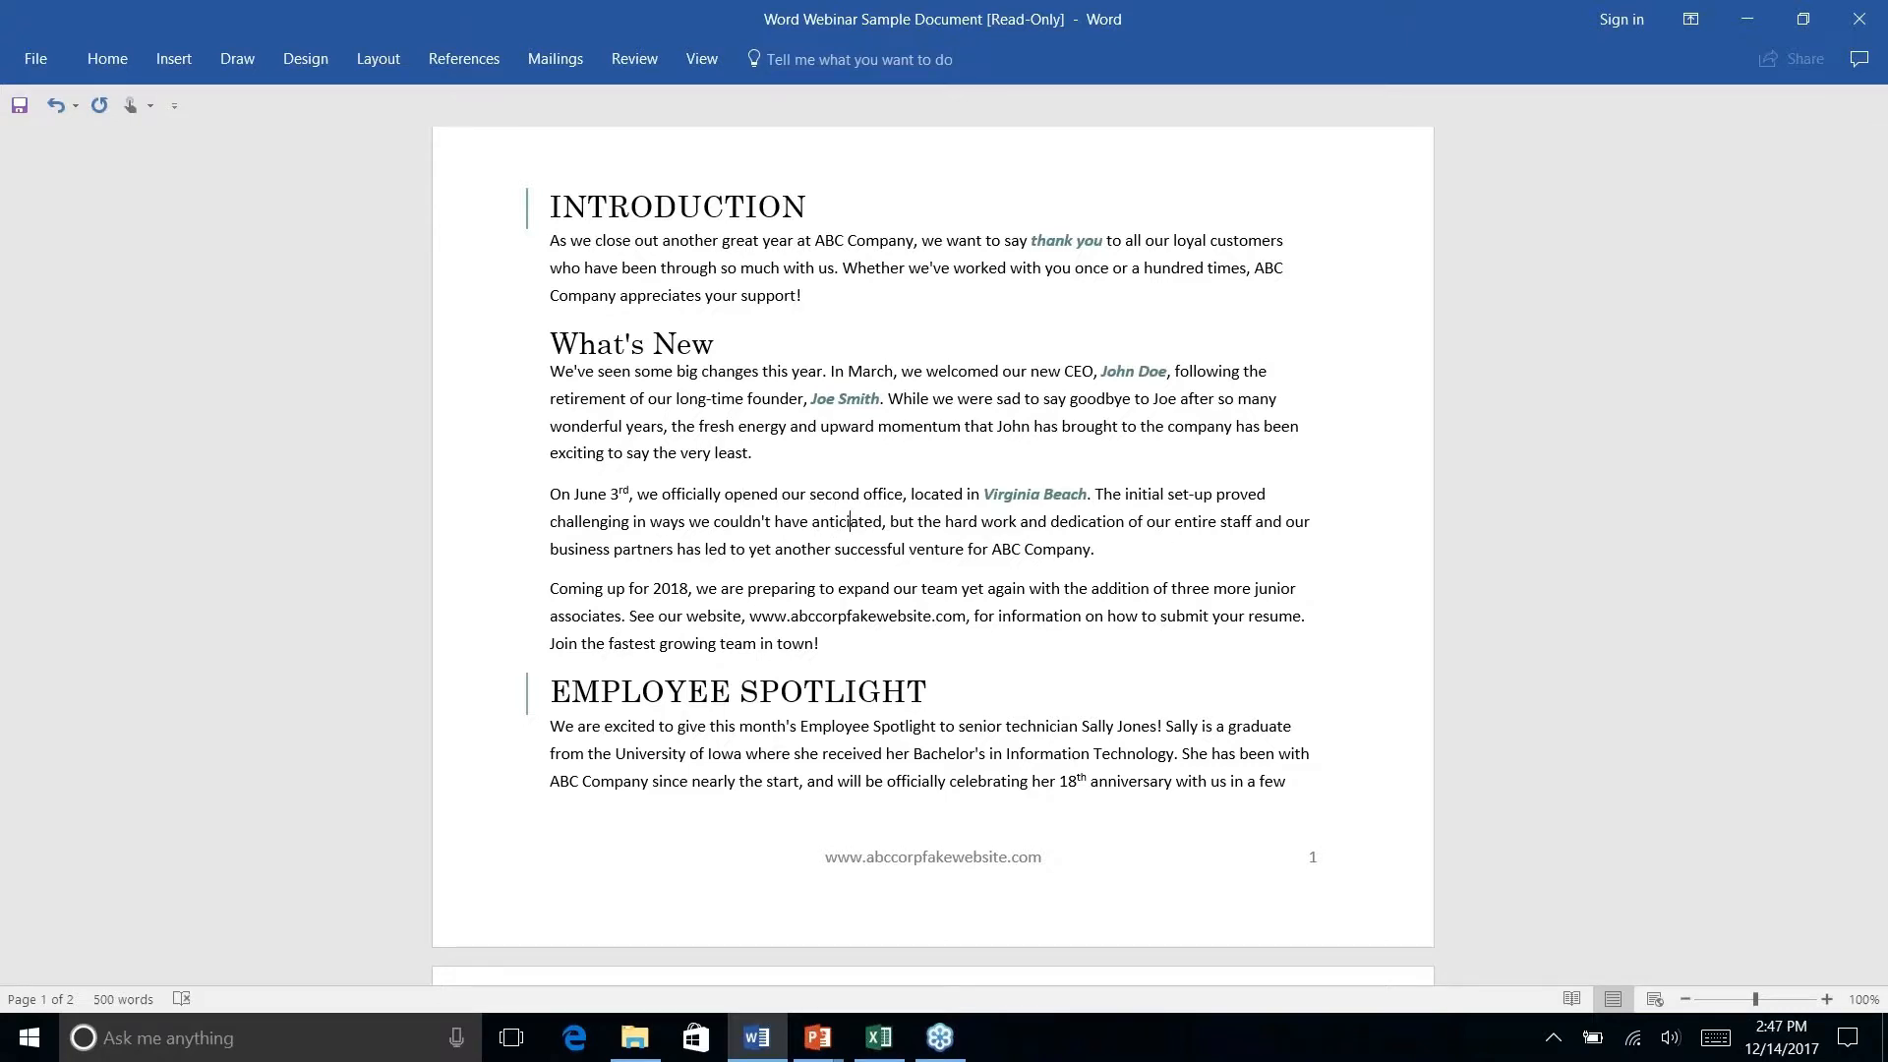
# View the AutoCorrect options through the spelling suggestion for "anticiated" and dismiss them without changes.
pyautogui.rightClick(851, 521)
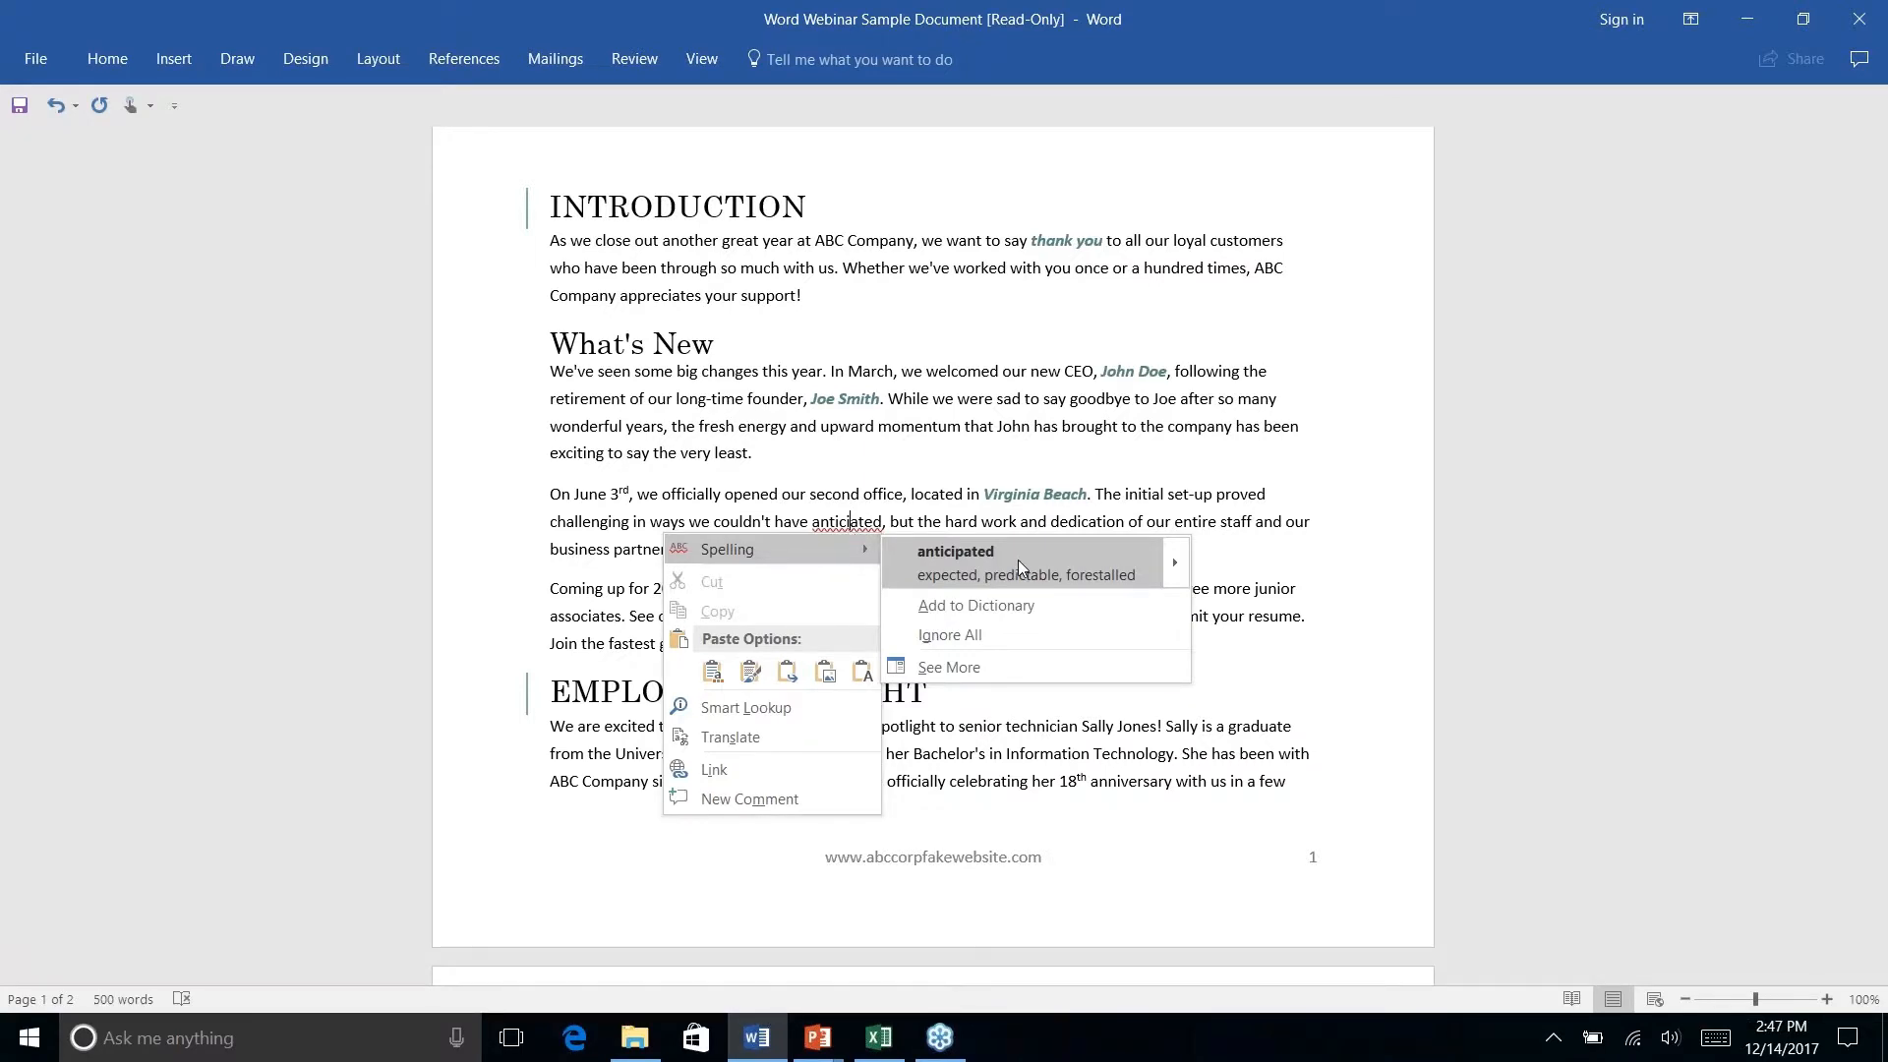
pyautogui.moveTo(1178, 561)
pyautogui.moveTo(1175, 558)
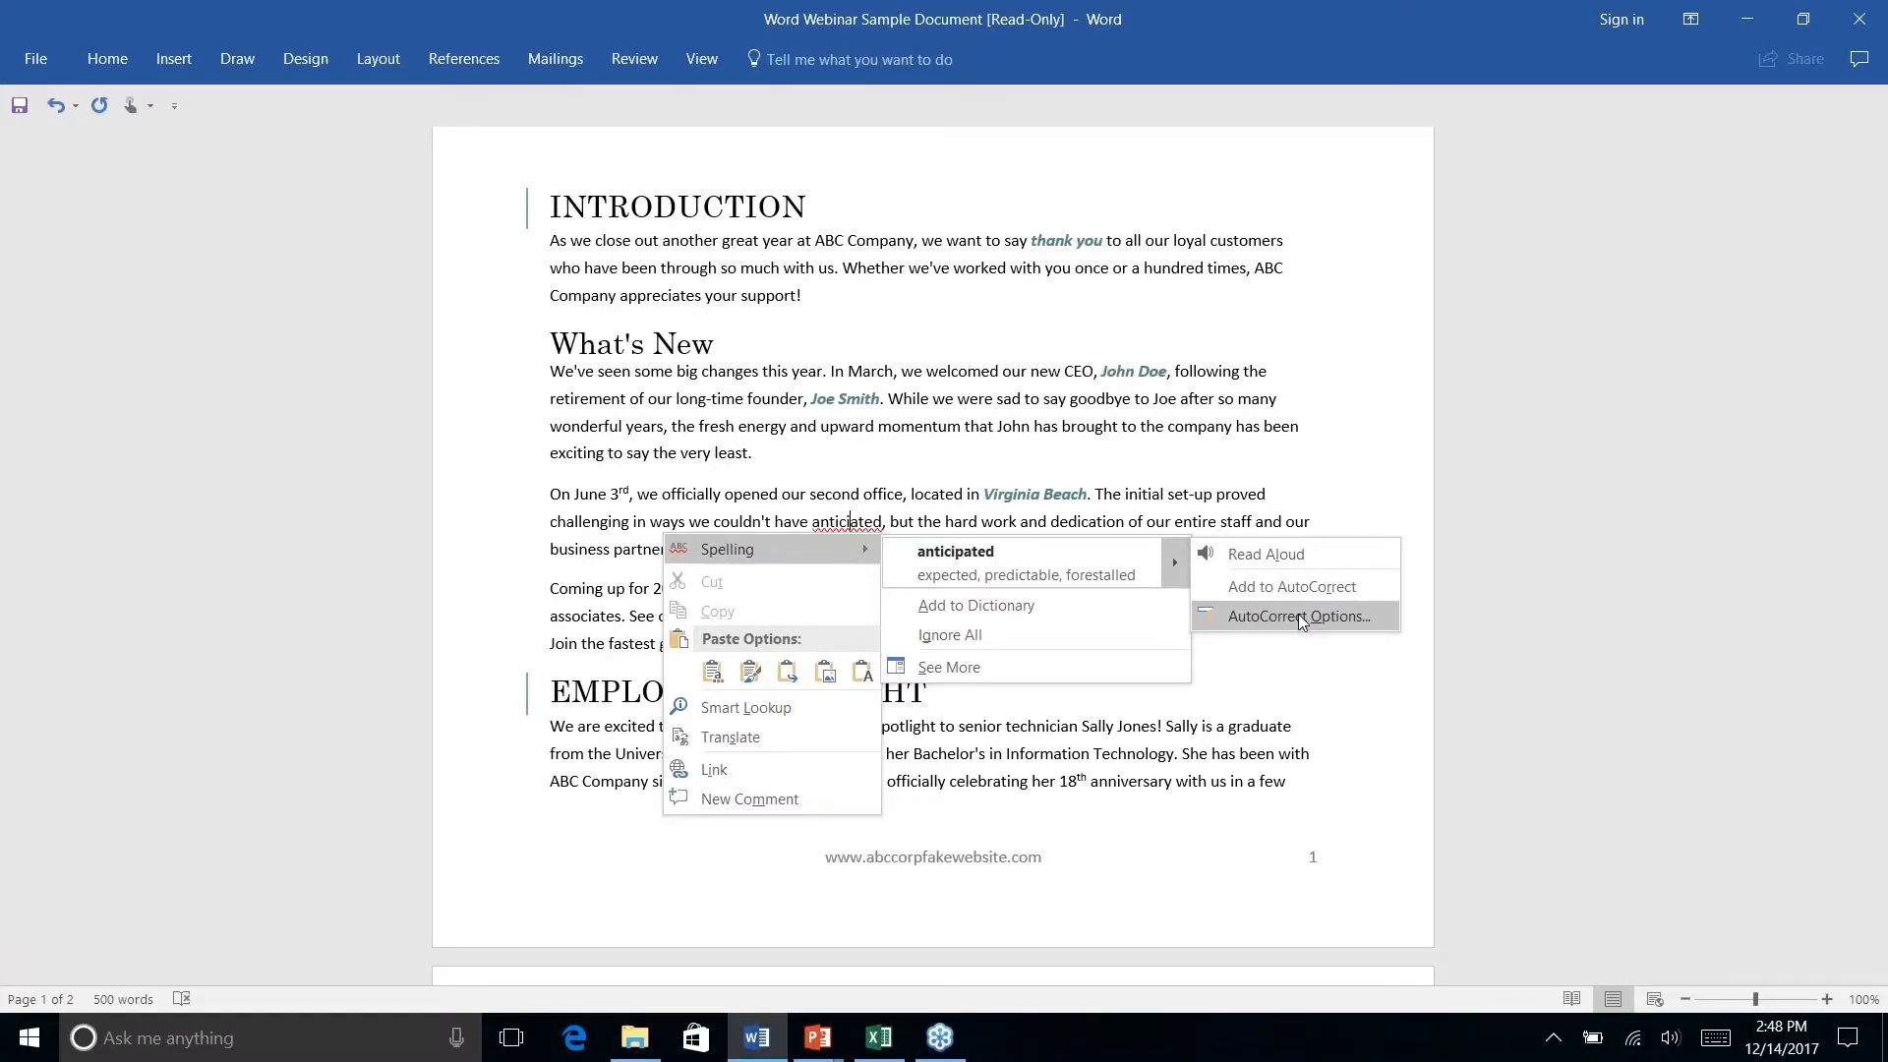
pyautogui.click(1297, 616)
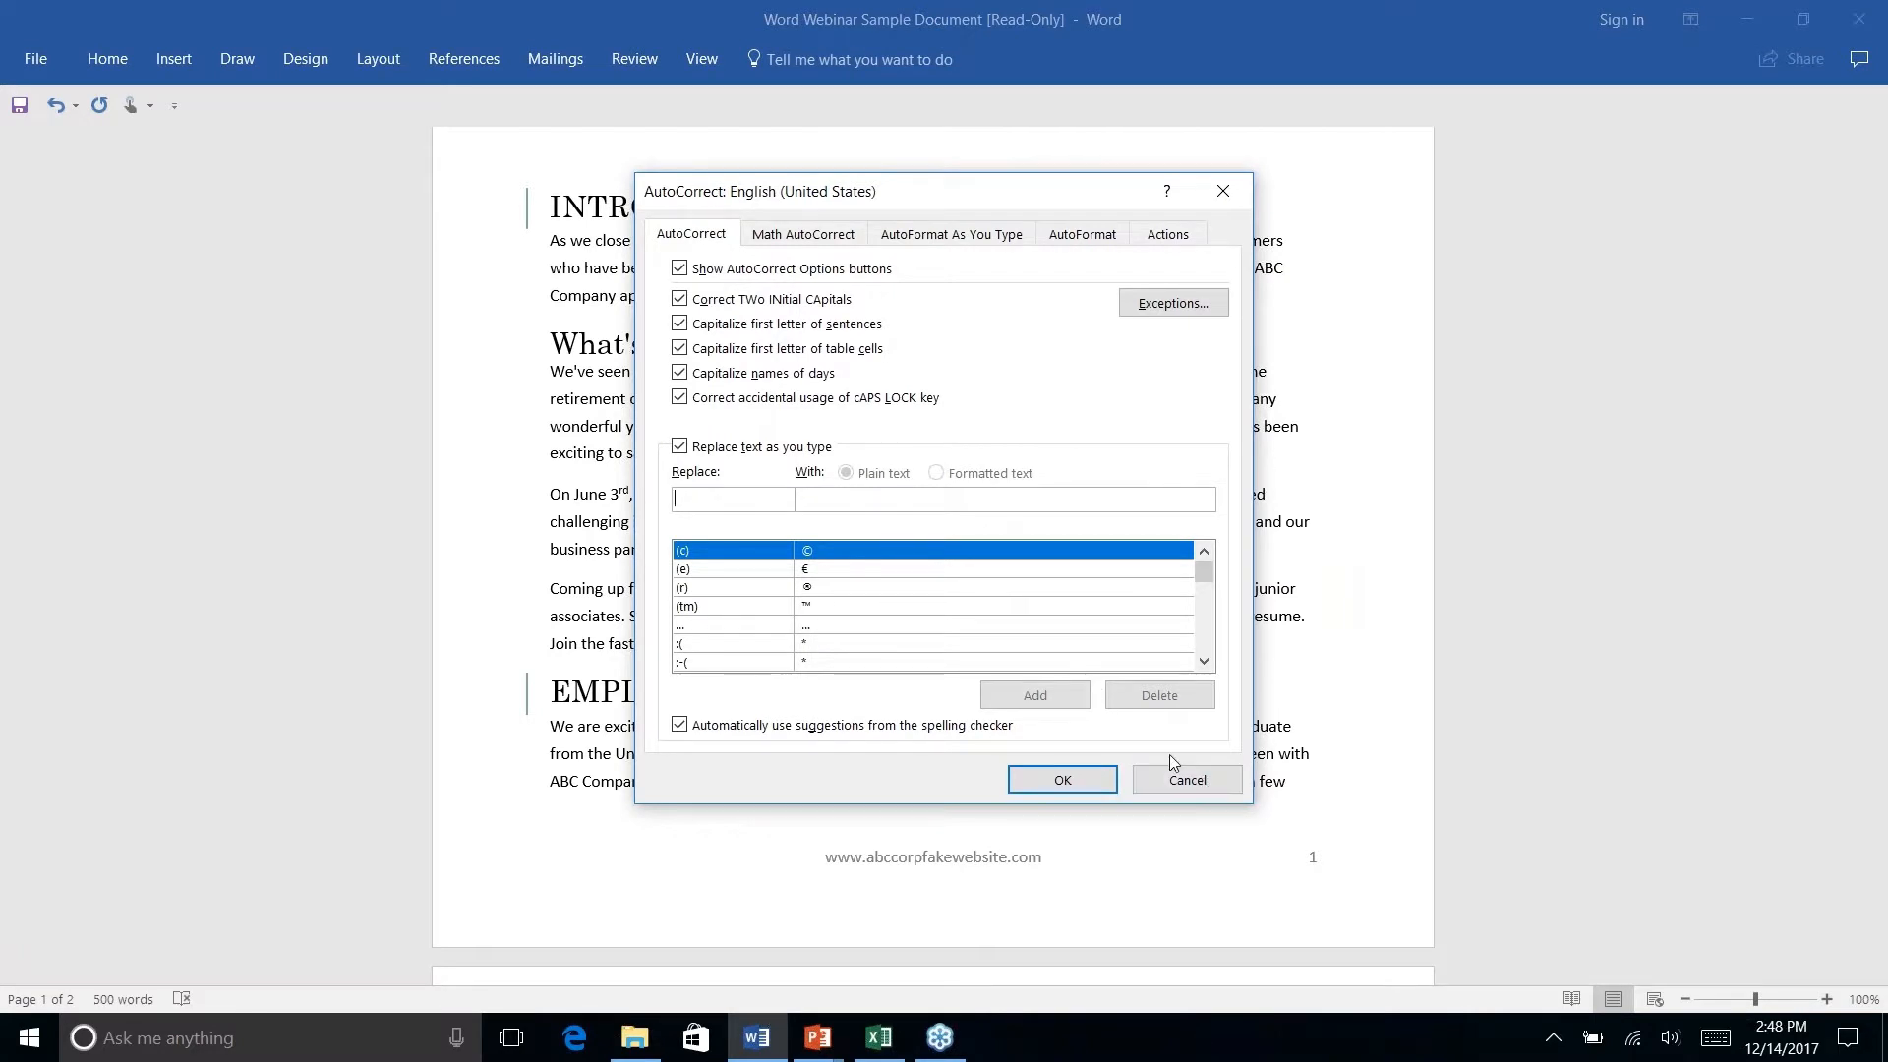
pyautogui.click(1178, 782)
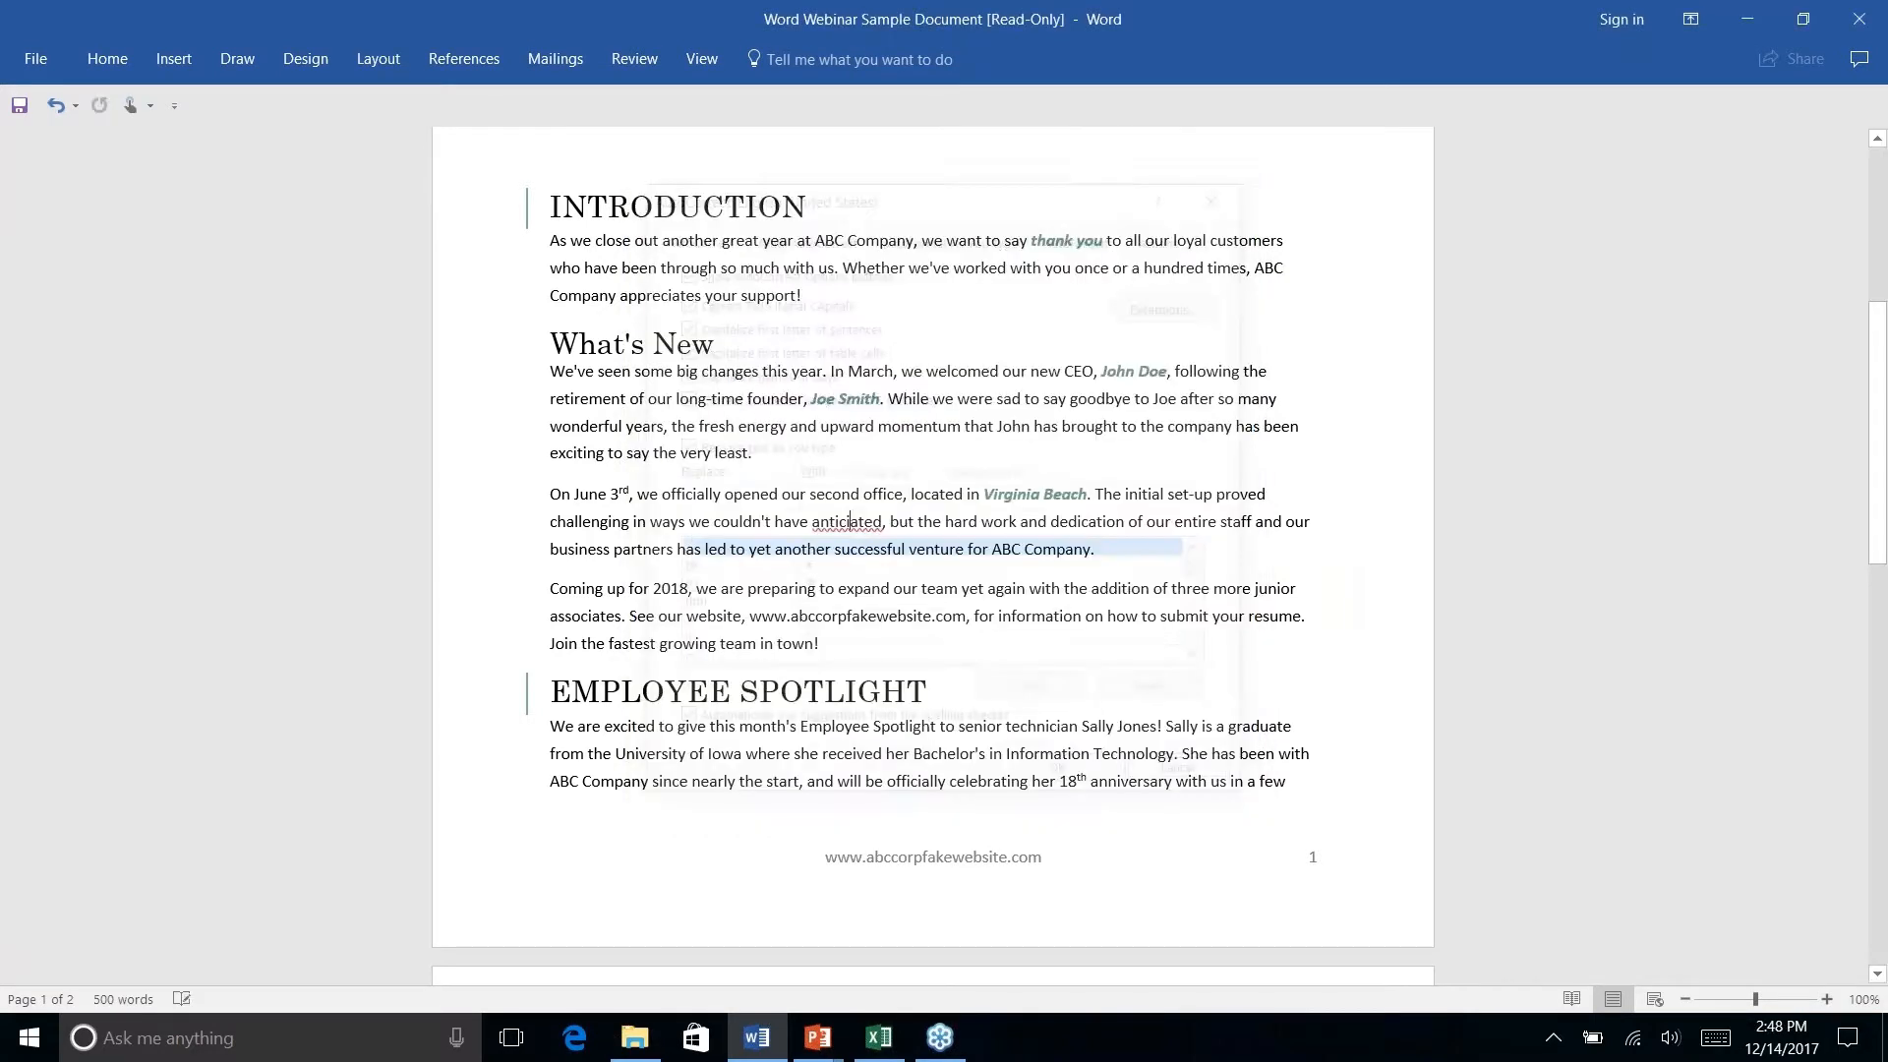
# Open the Proofing category of Word Options and examine its spelling and grammar correction settings.
pyautogui.click(36, 60)
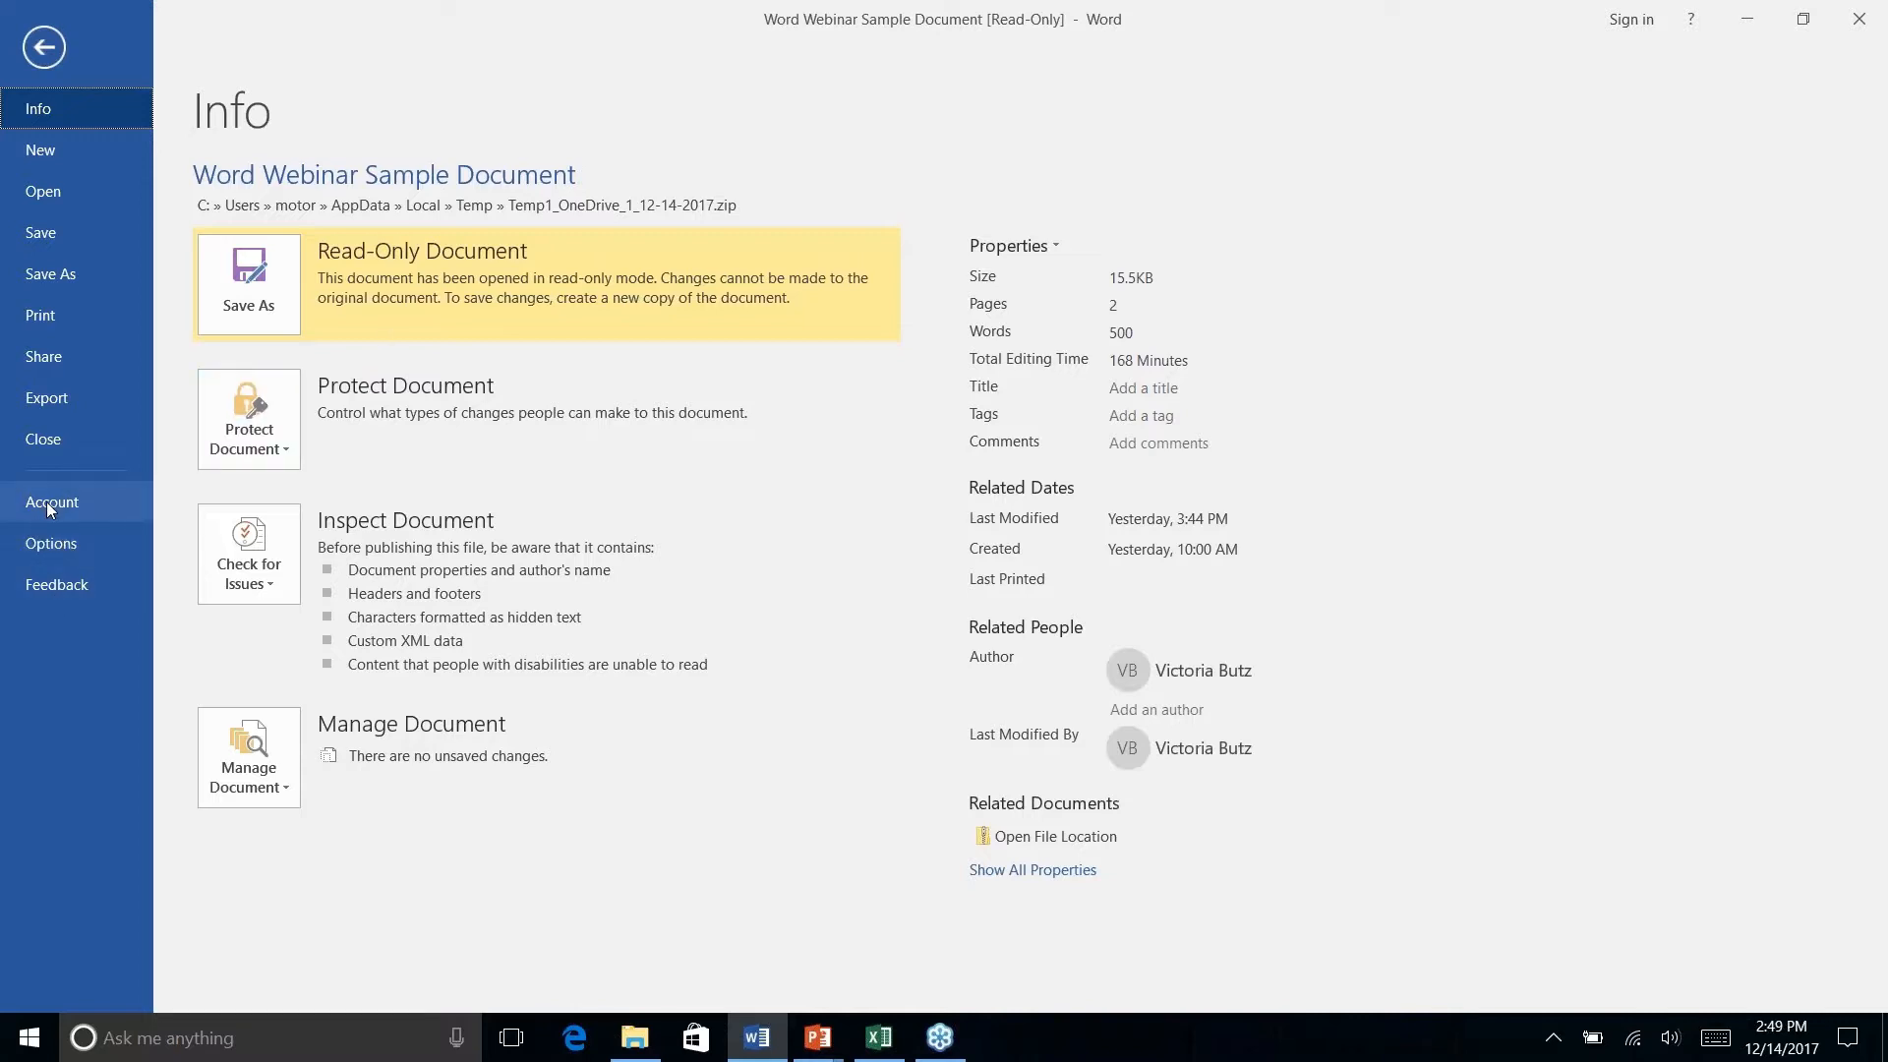
pyautogui.click(51, 544)
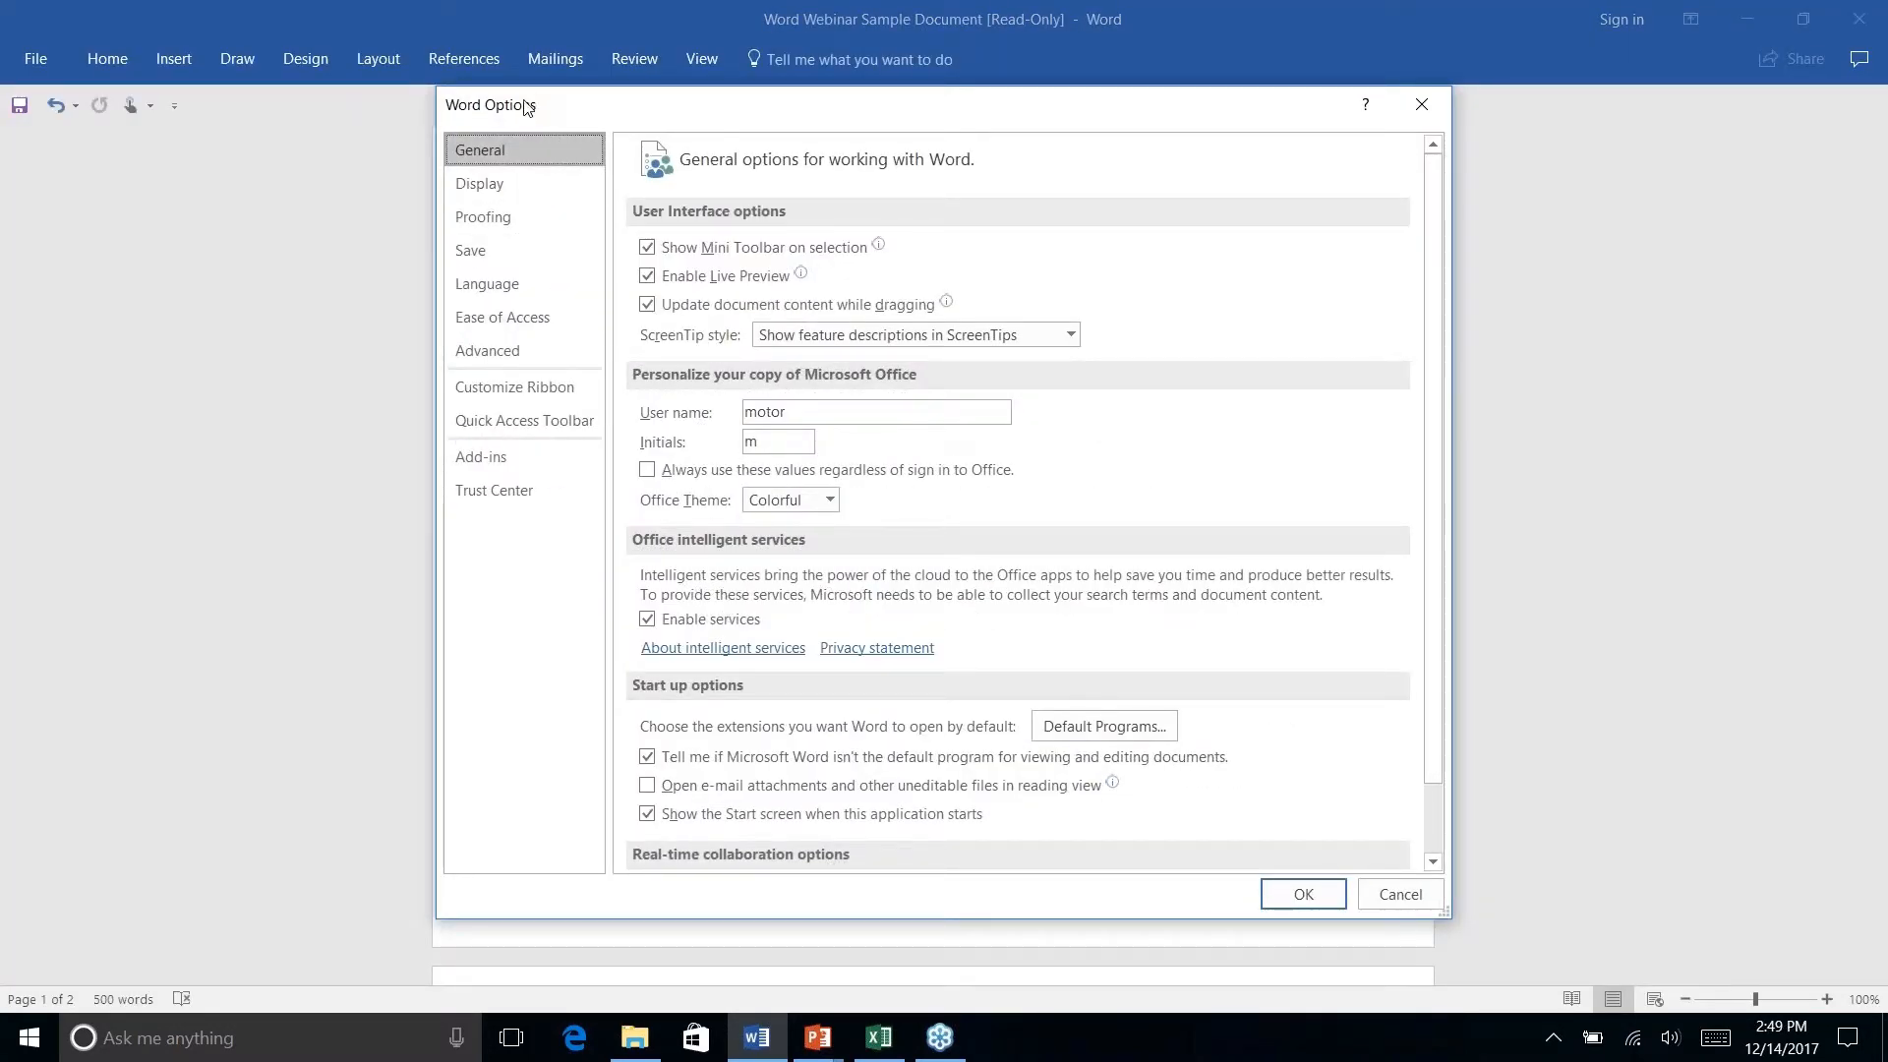
pyautogui.click(496, 224)
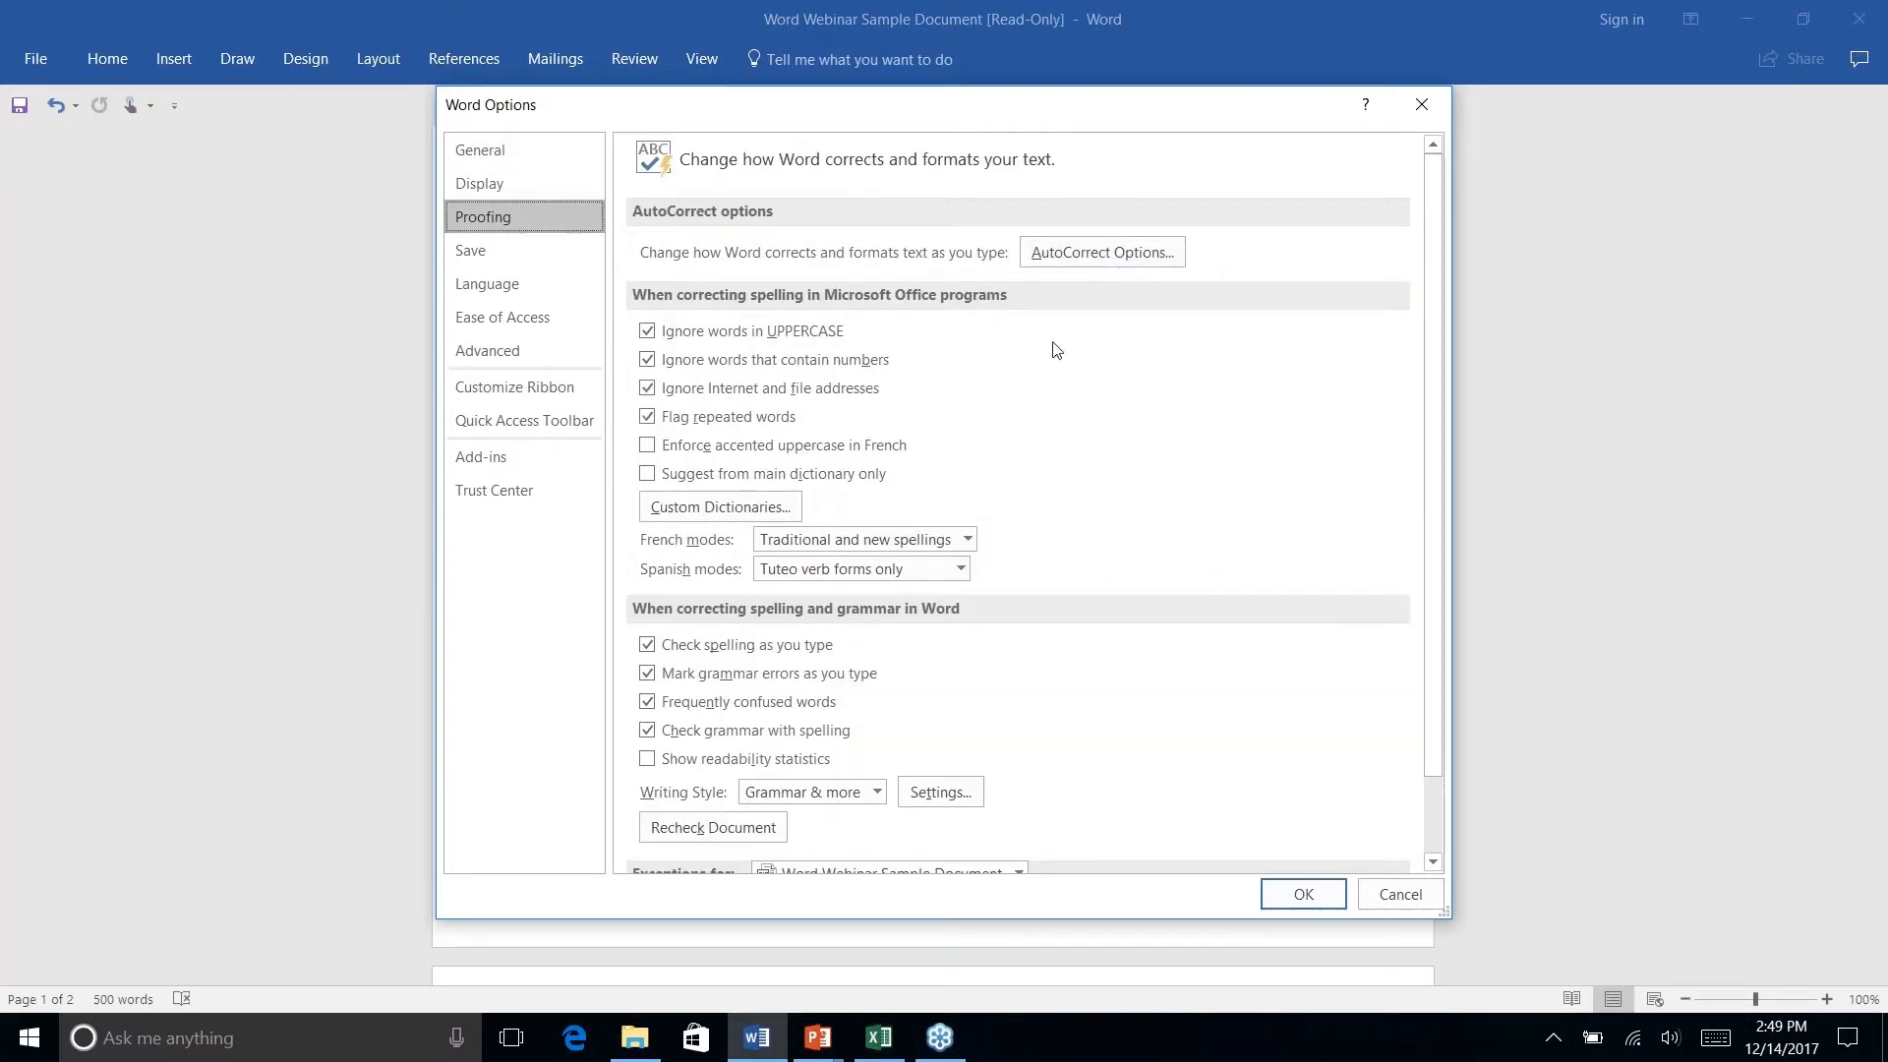
pyautogui.scroll(-1, 1079, 354)
pyautogui.scroll(1, 1080, 353)
pyautogui.scroll(-2, 1020, 374)
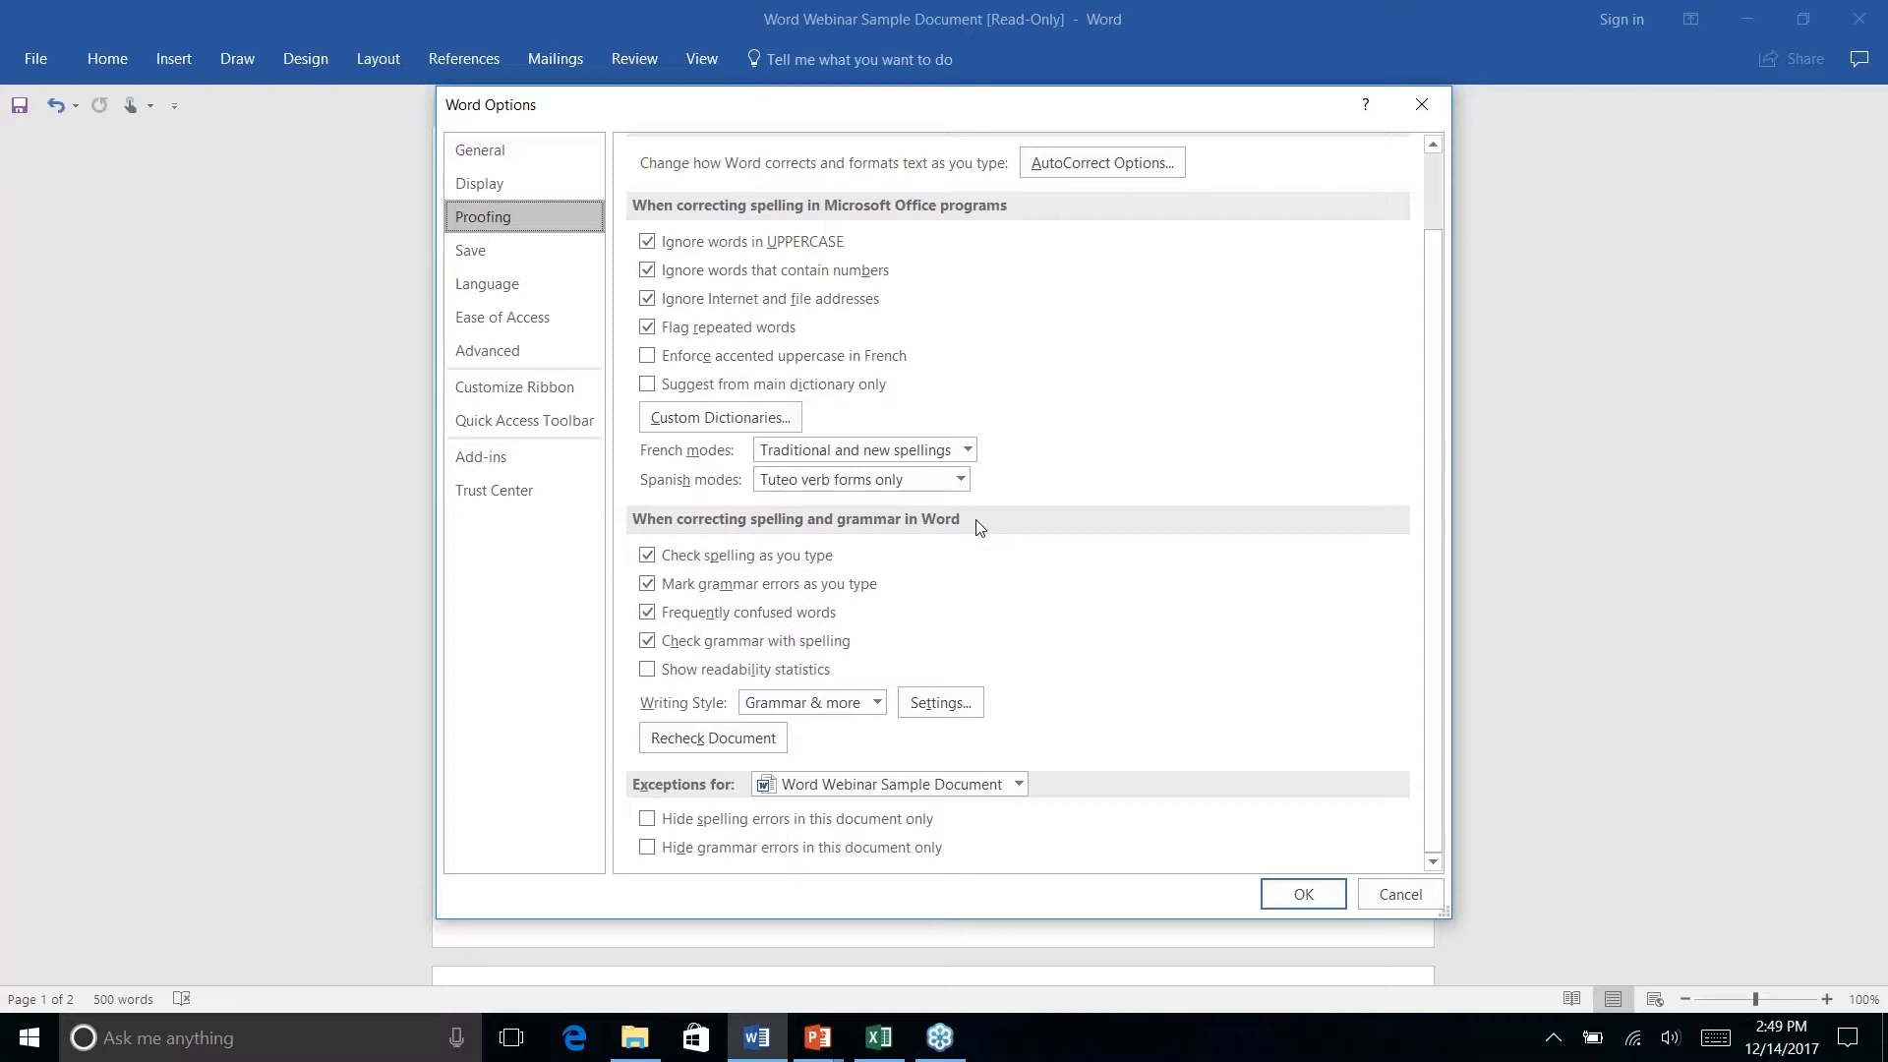
pyautogui.scroll(2, 980, 528)
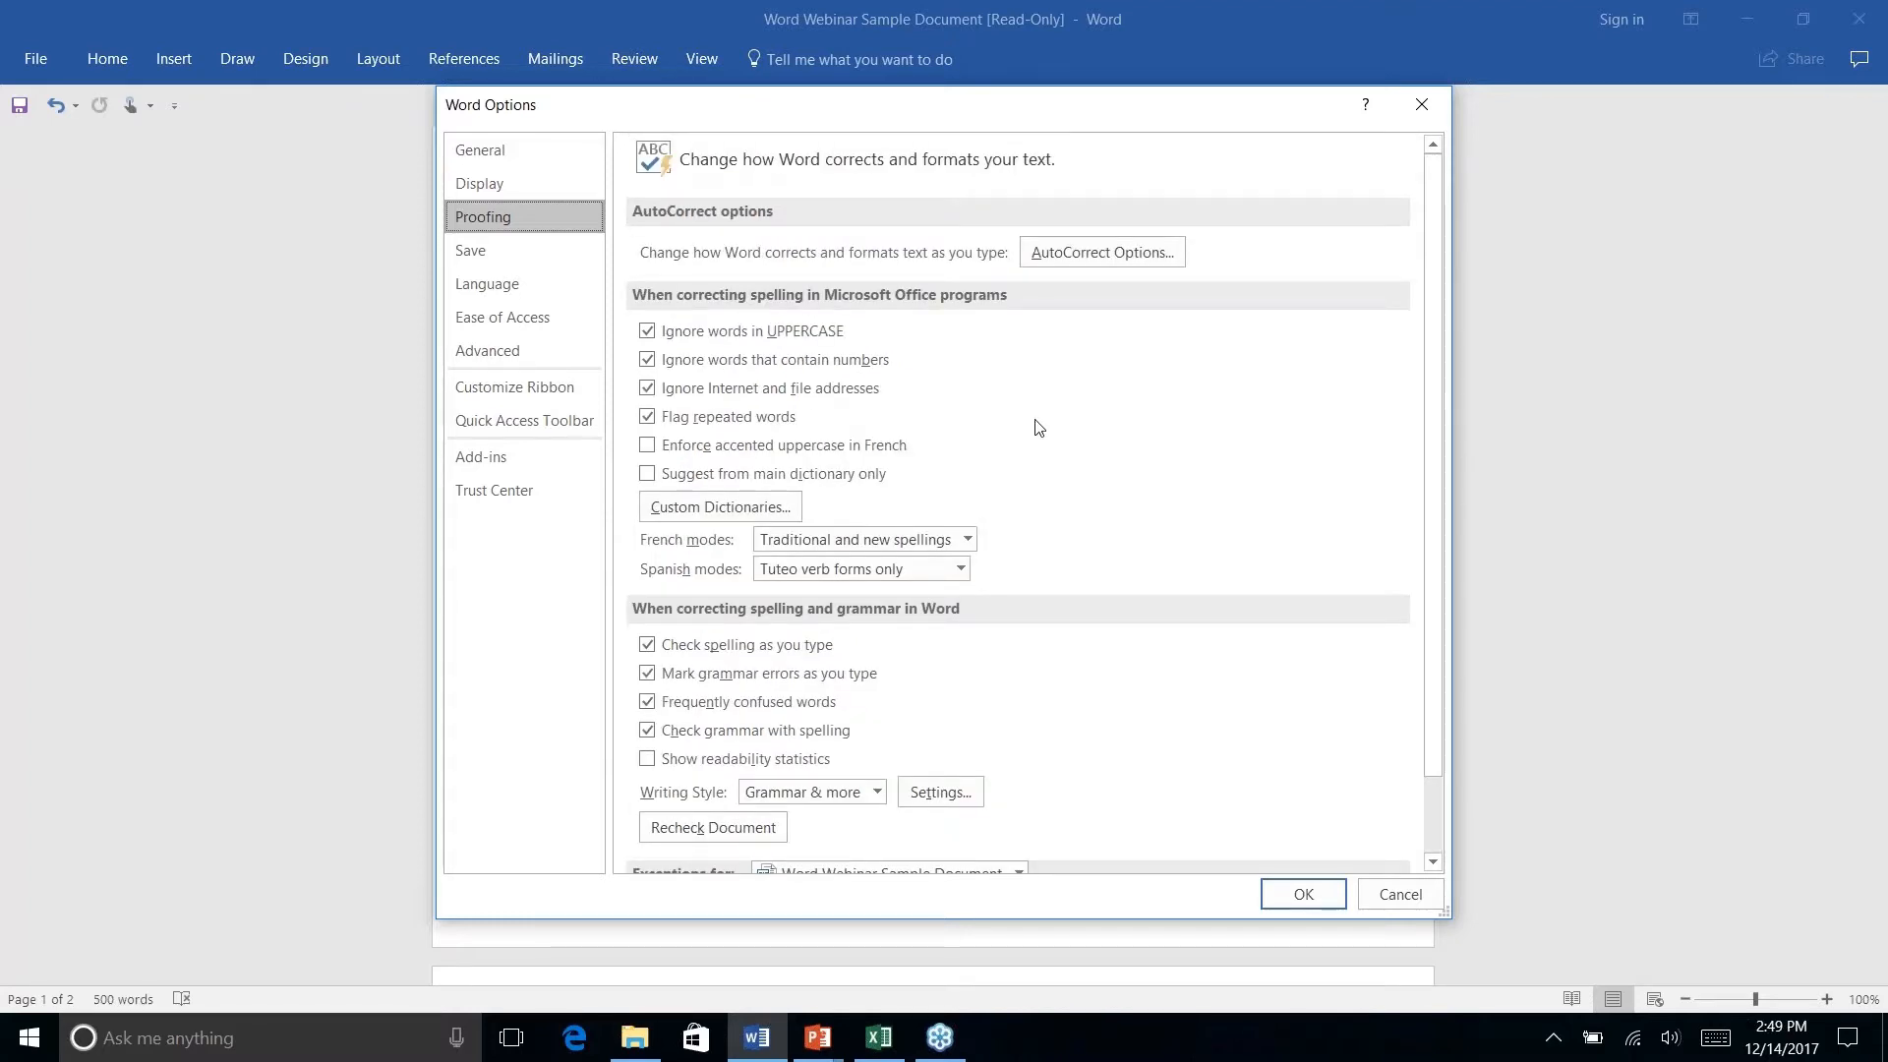
# Examine the AutoCorrect replacement list and the exceptions for other corrections, first letters and initial caps, without changing anything.
pyautogui.click(1132, 253)
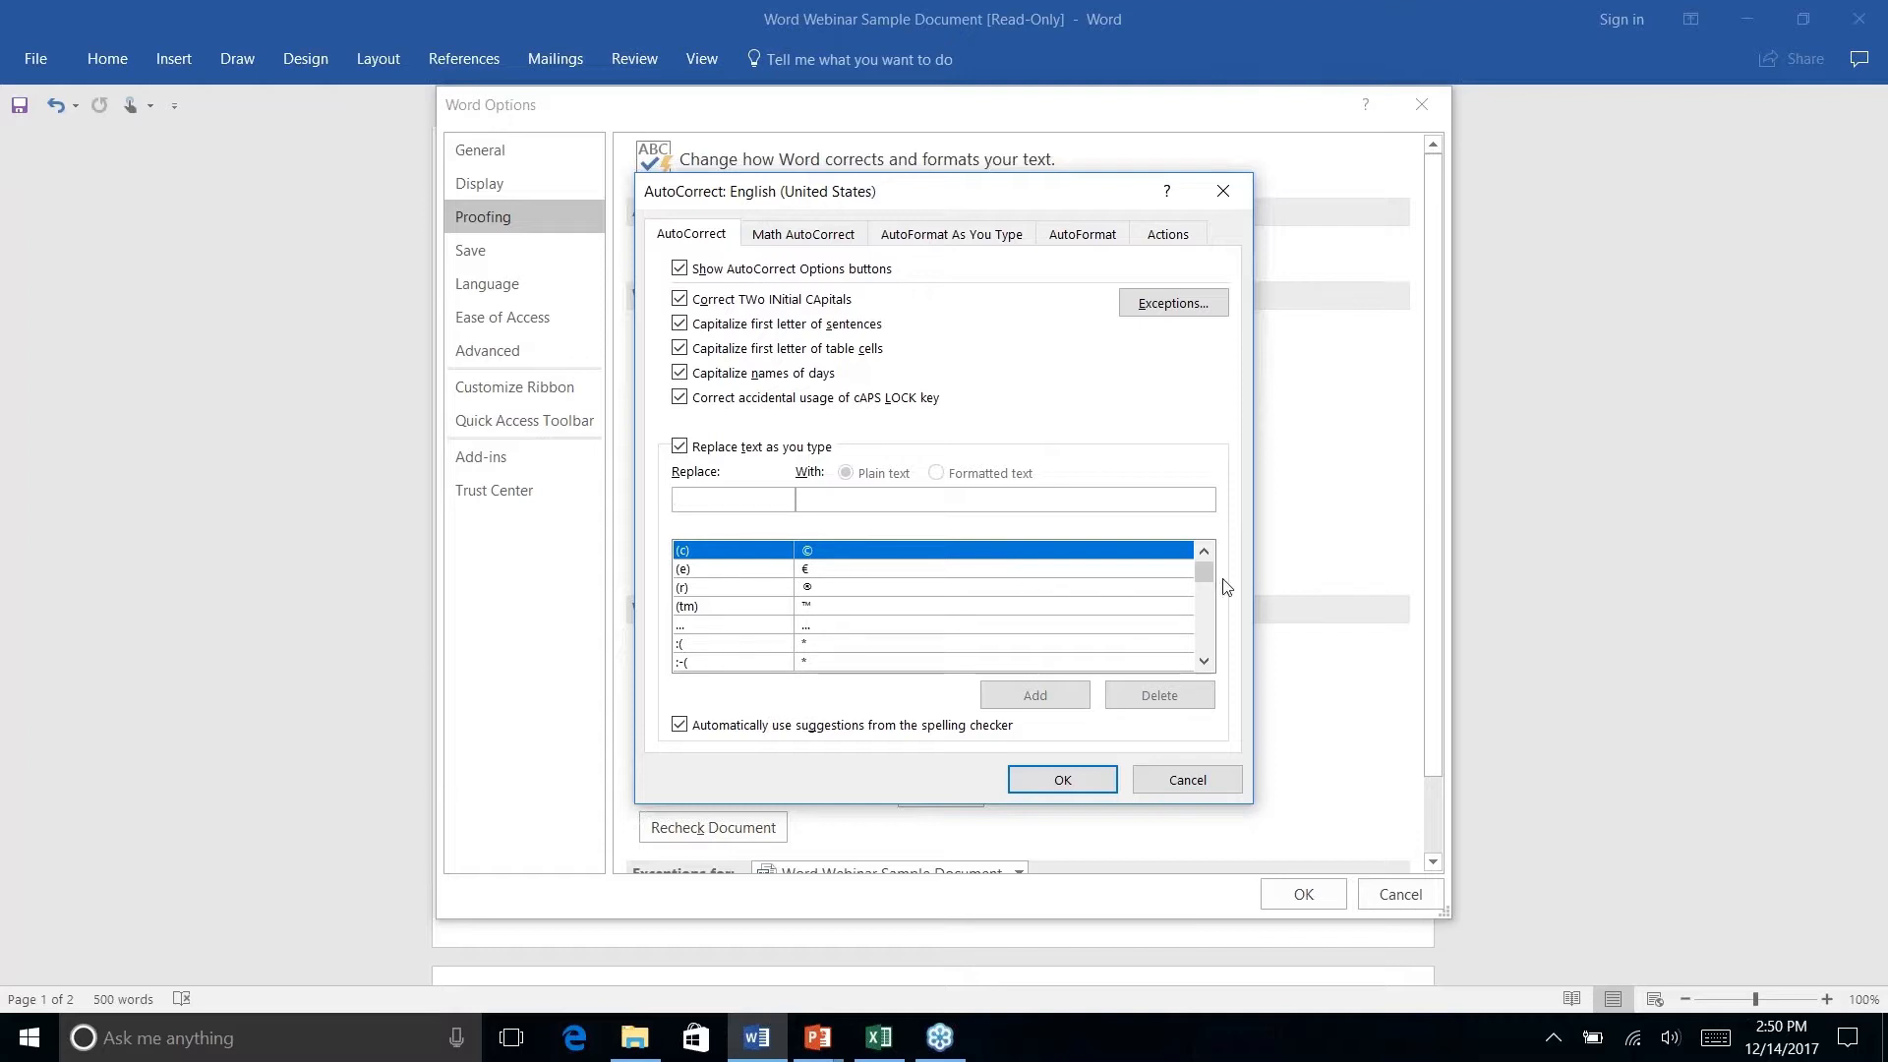
pyautogui.moveTo(1205, 576); pyautogui.dragTo(1207, 602)
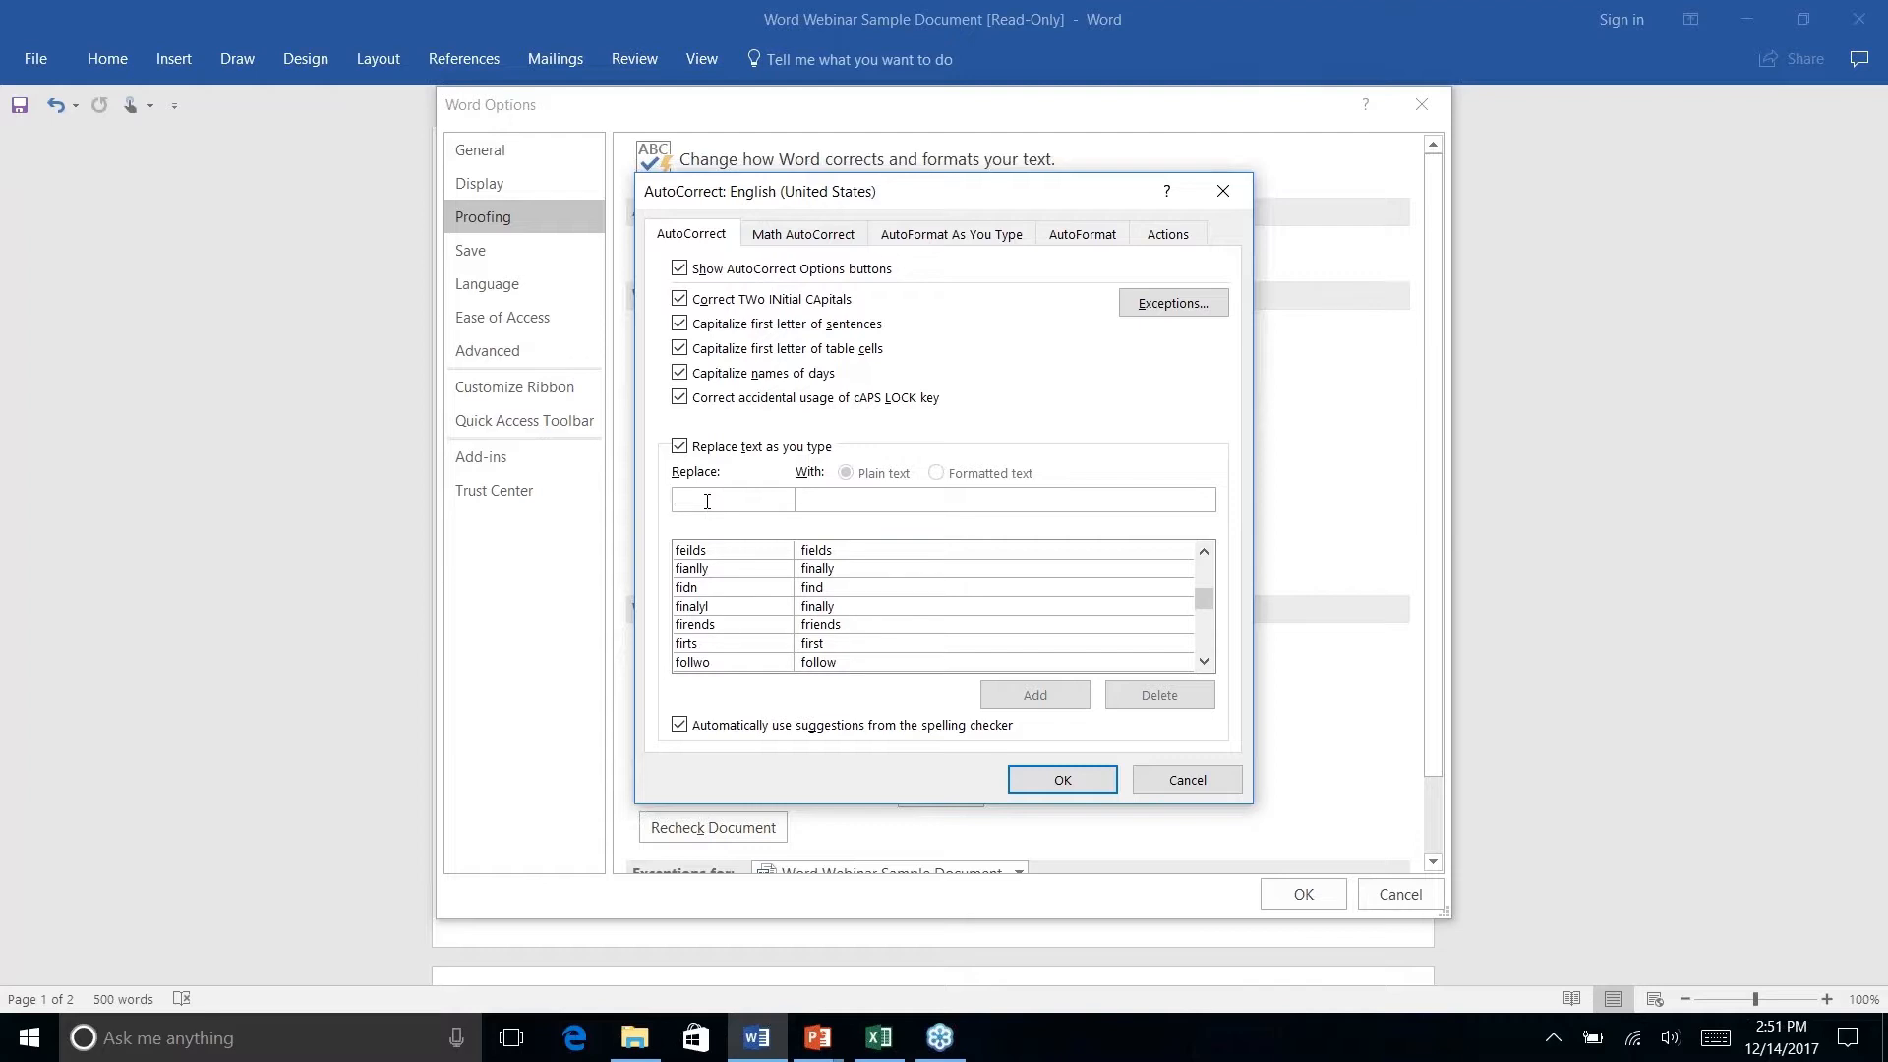
pyautogui.click(1162, 307)
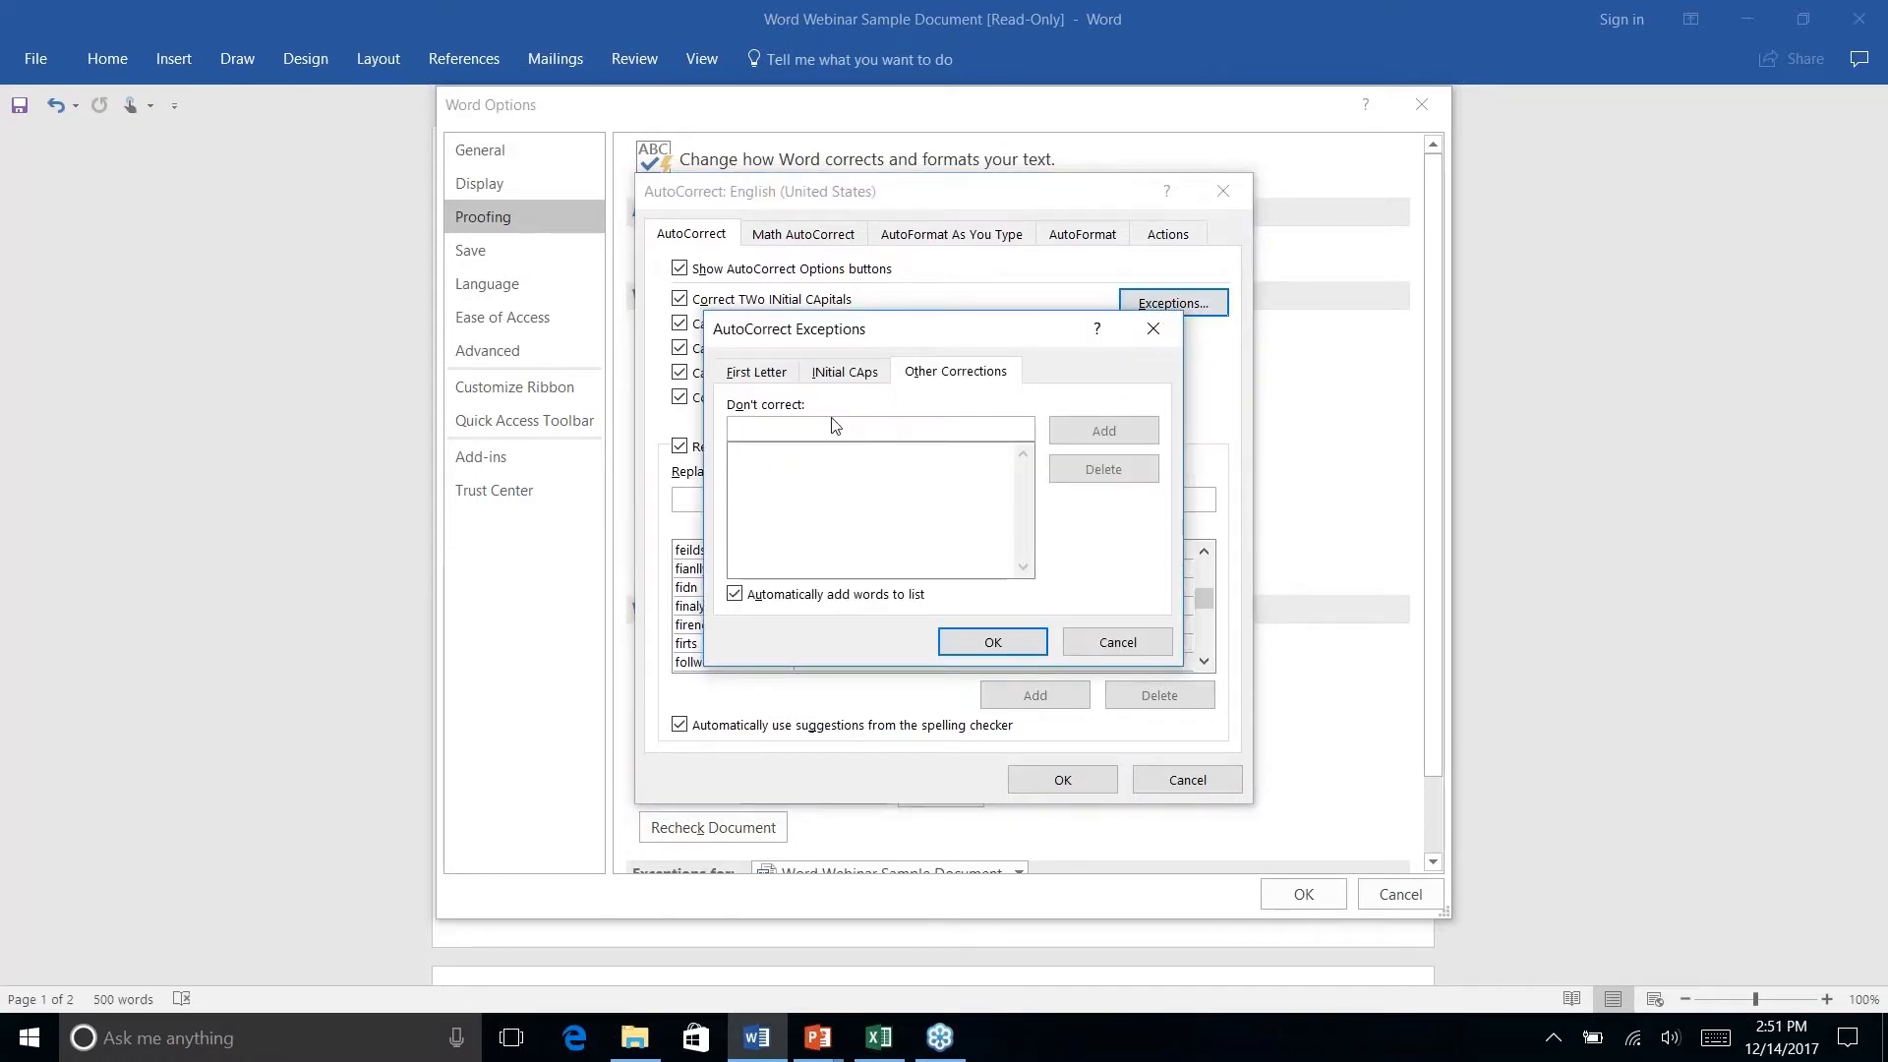
pyautogui.click(833, 431)
pyautogui.click(755, 371)
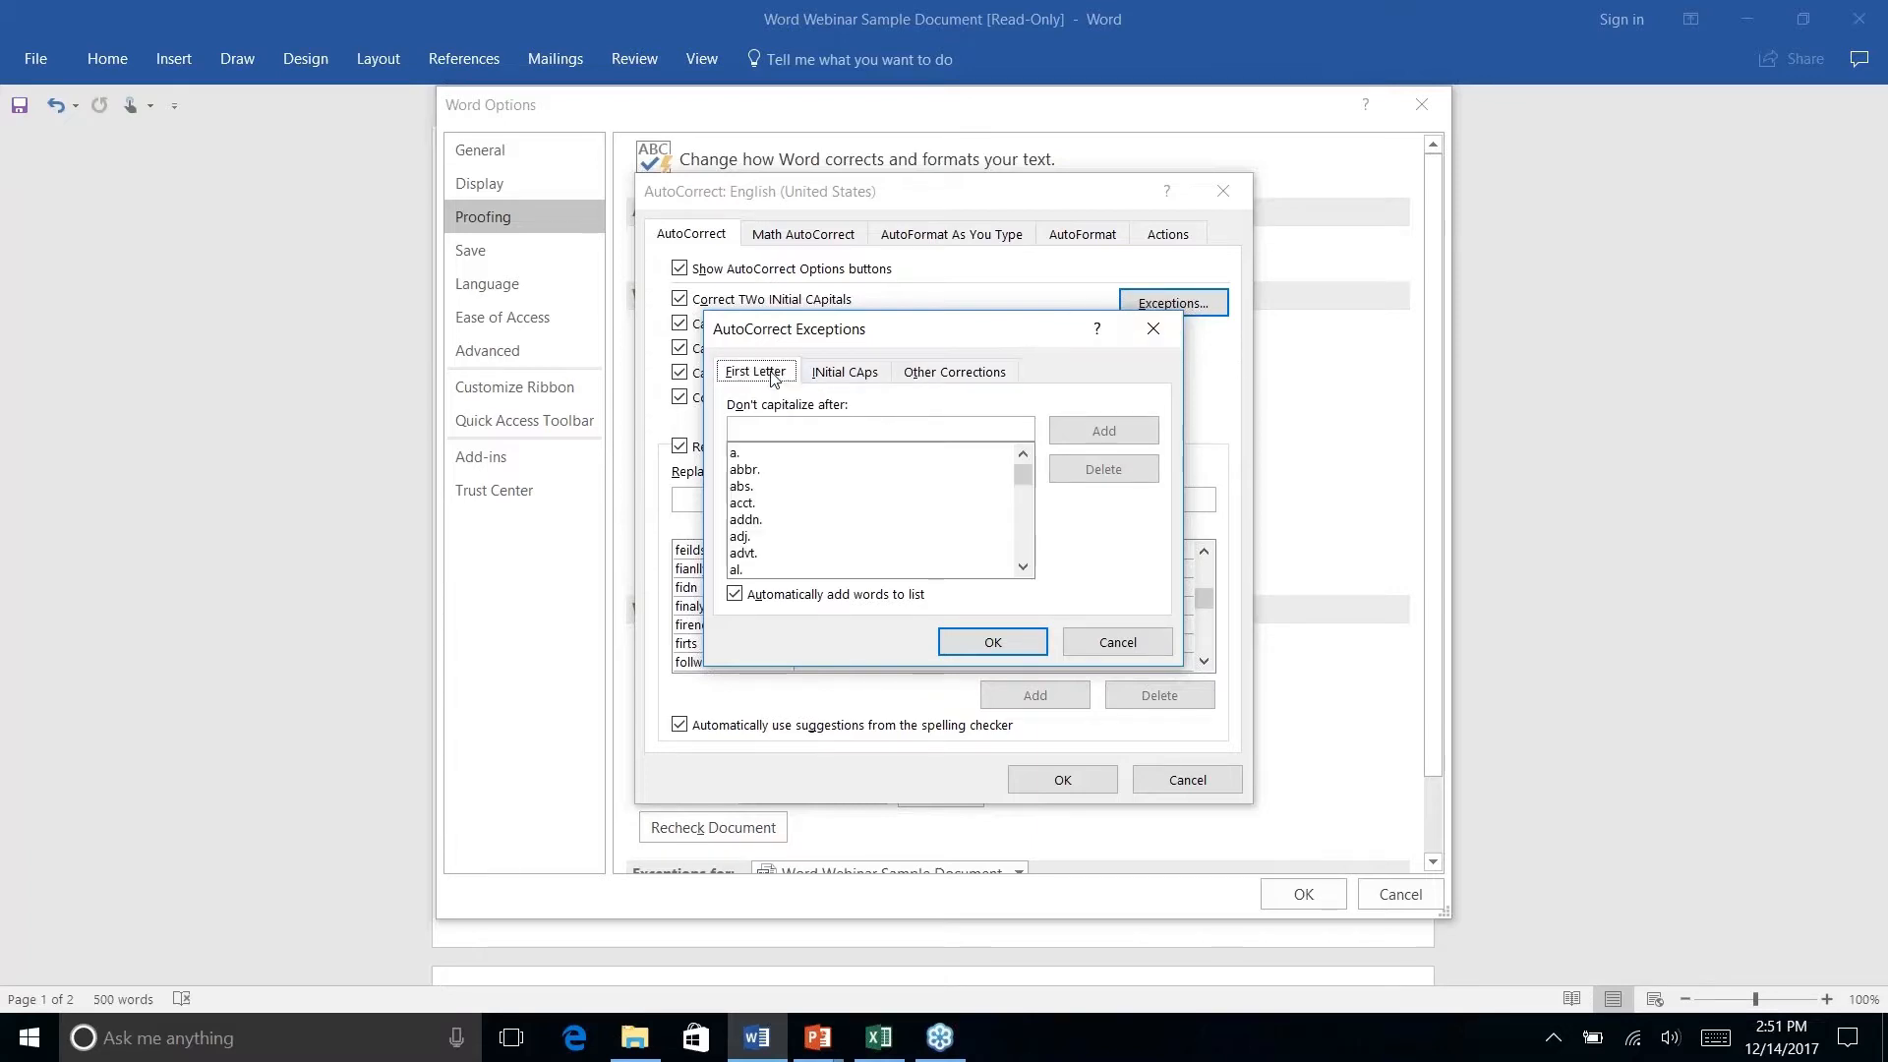
pyautogui.click(844, 377)
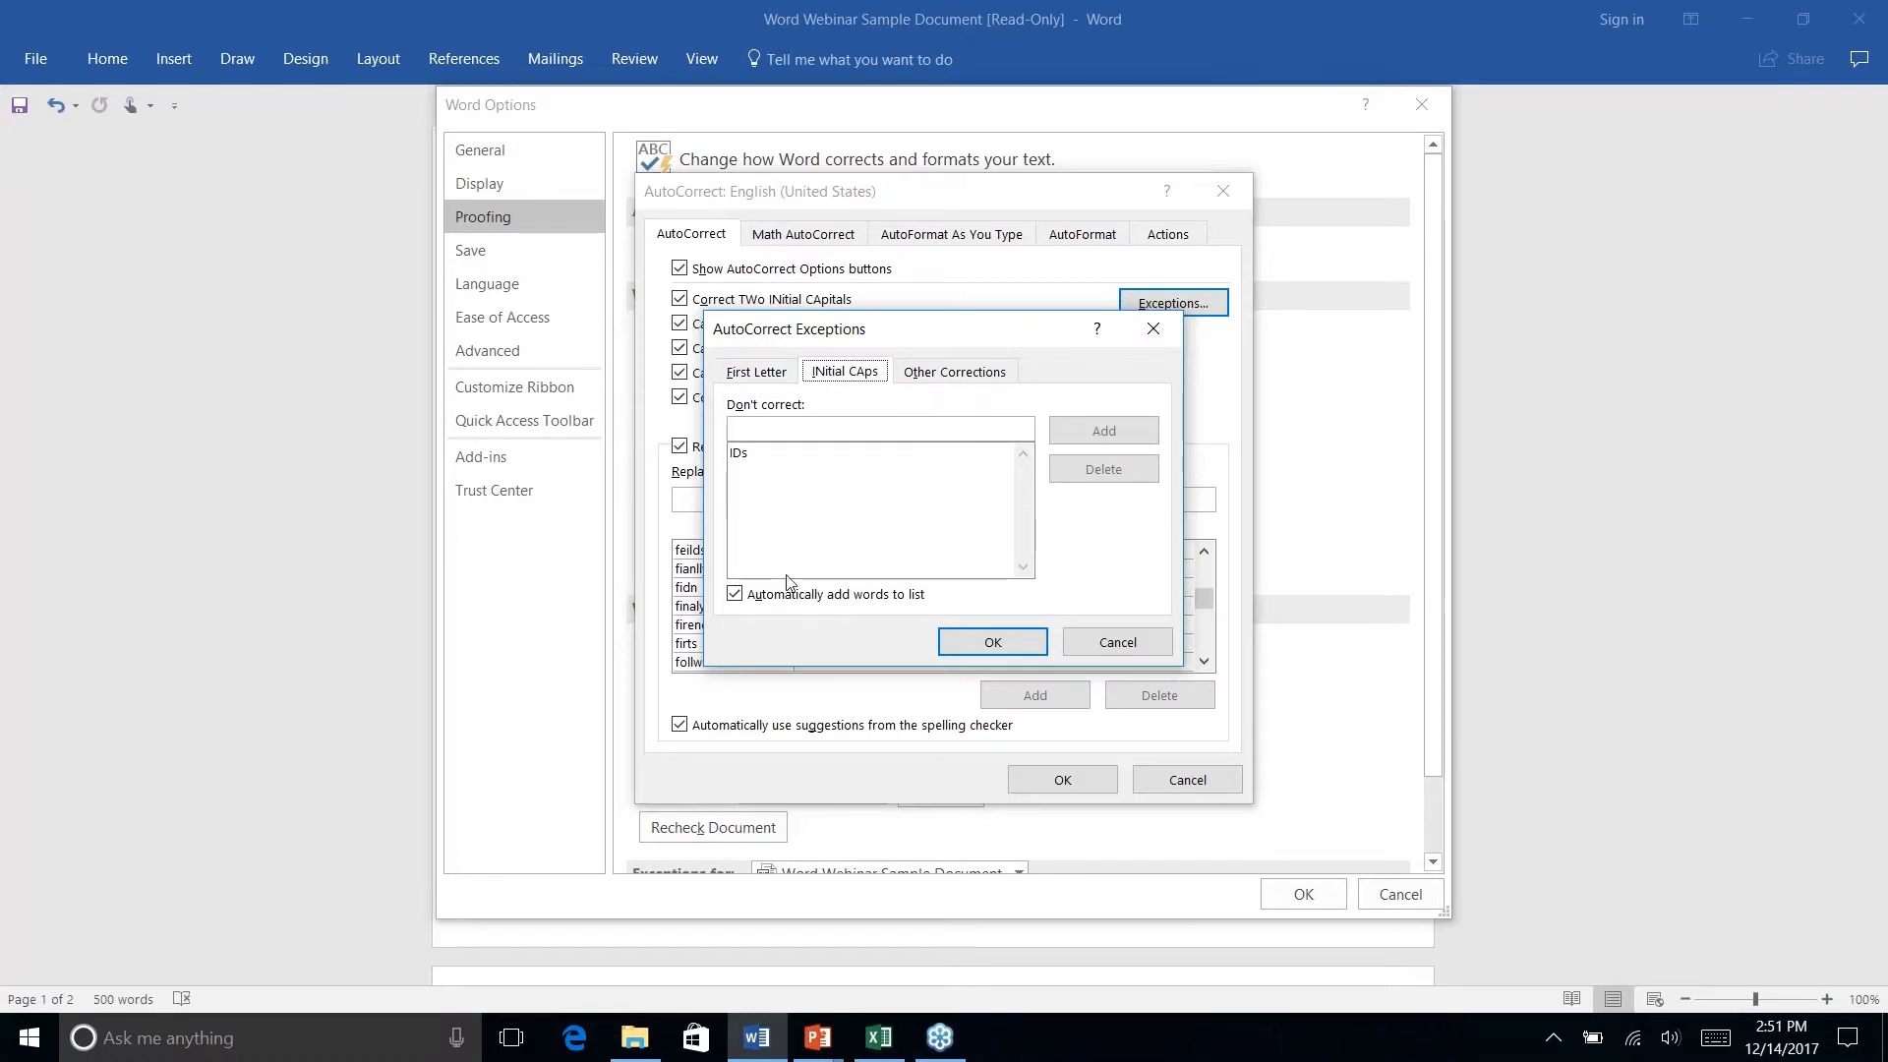
pyautogui.click(1114, 644)
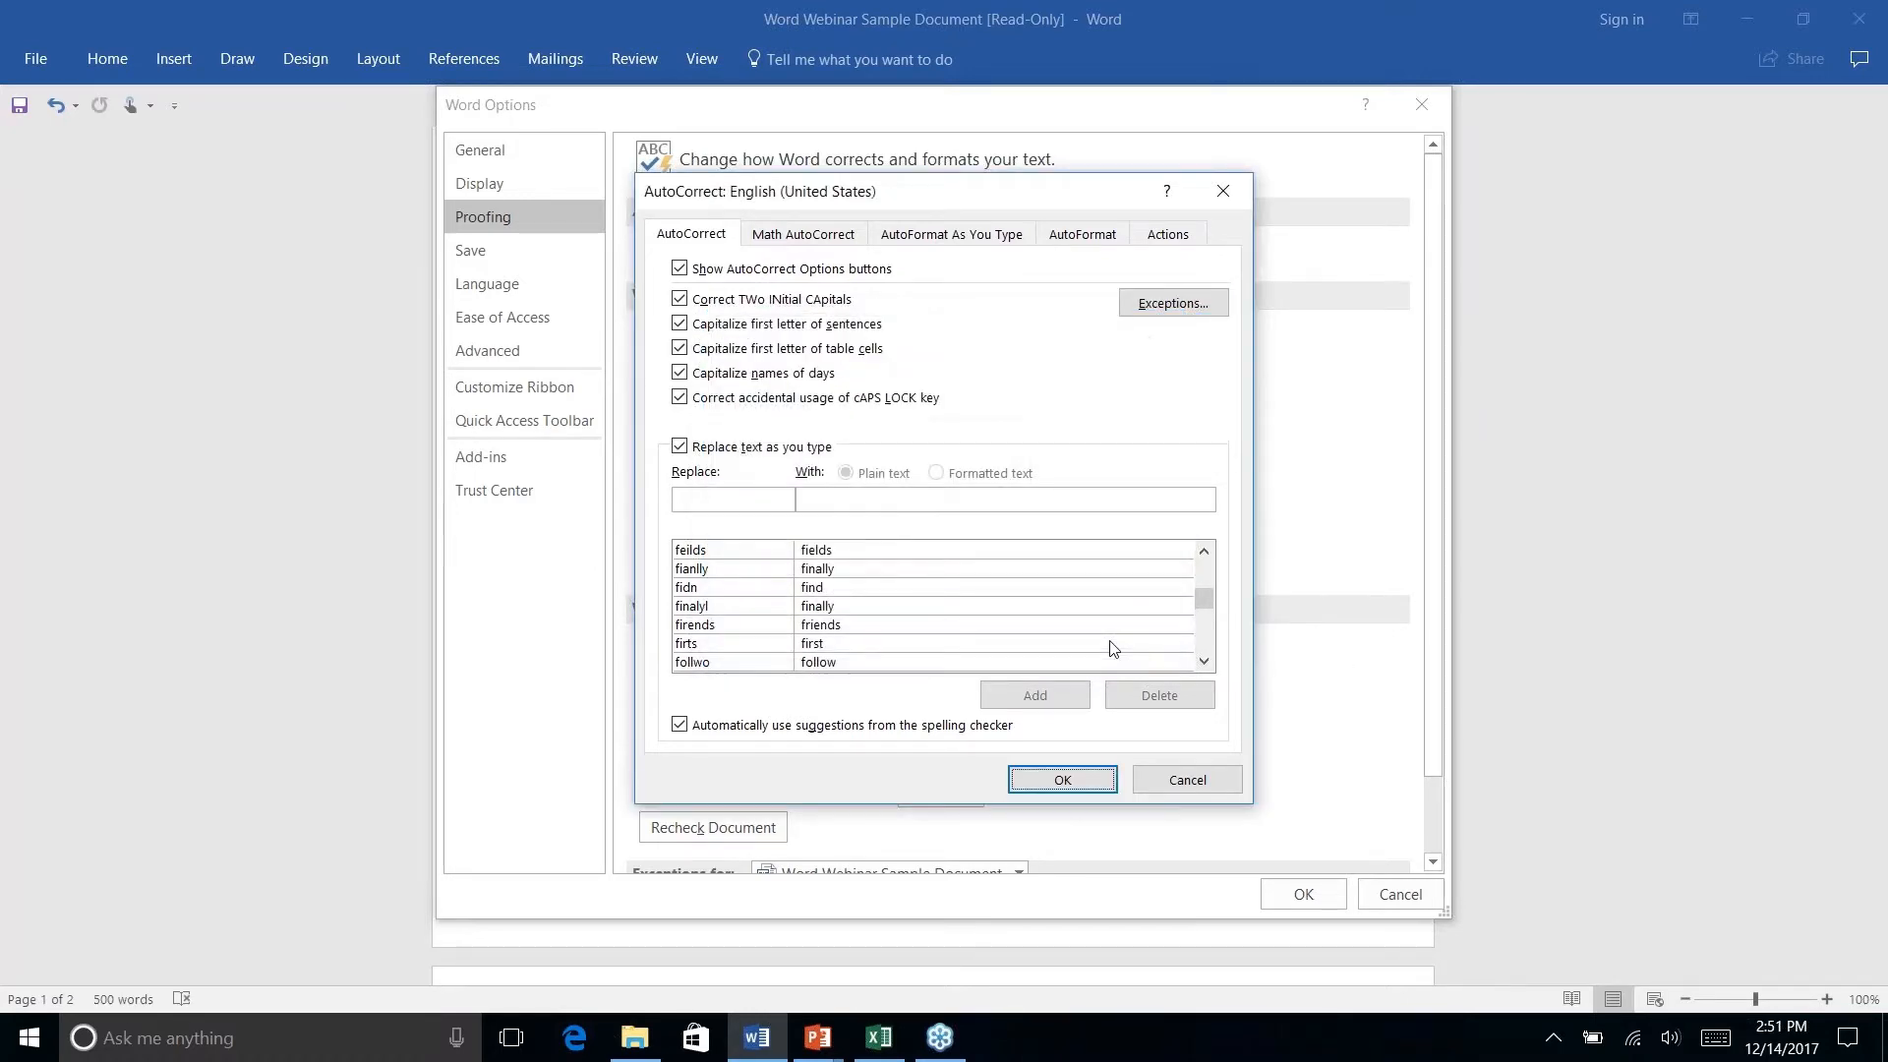
# Examine the AutoFormat As You Type settings and leave Word Options without saving changes.
pyautogui.click(952, 239)
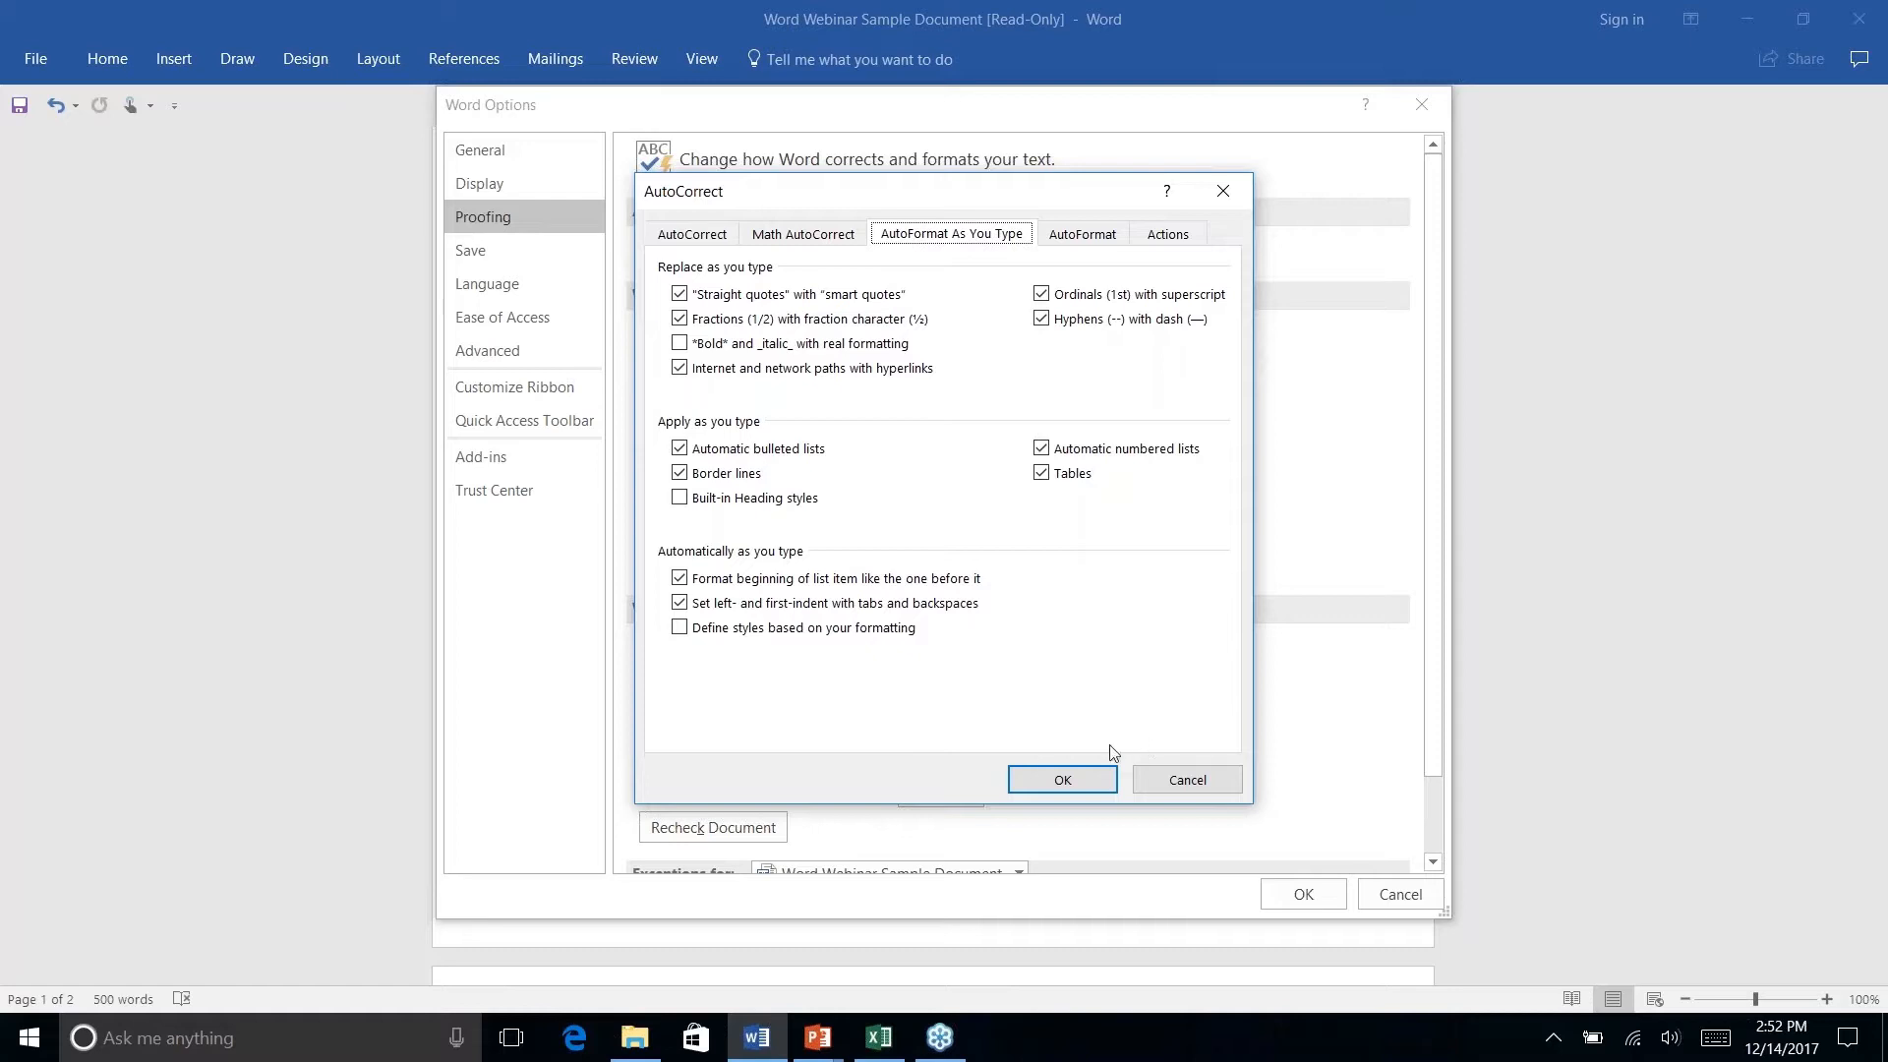
pyautogui.click(1186, 781)
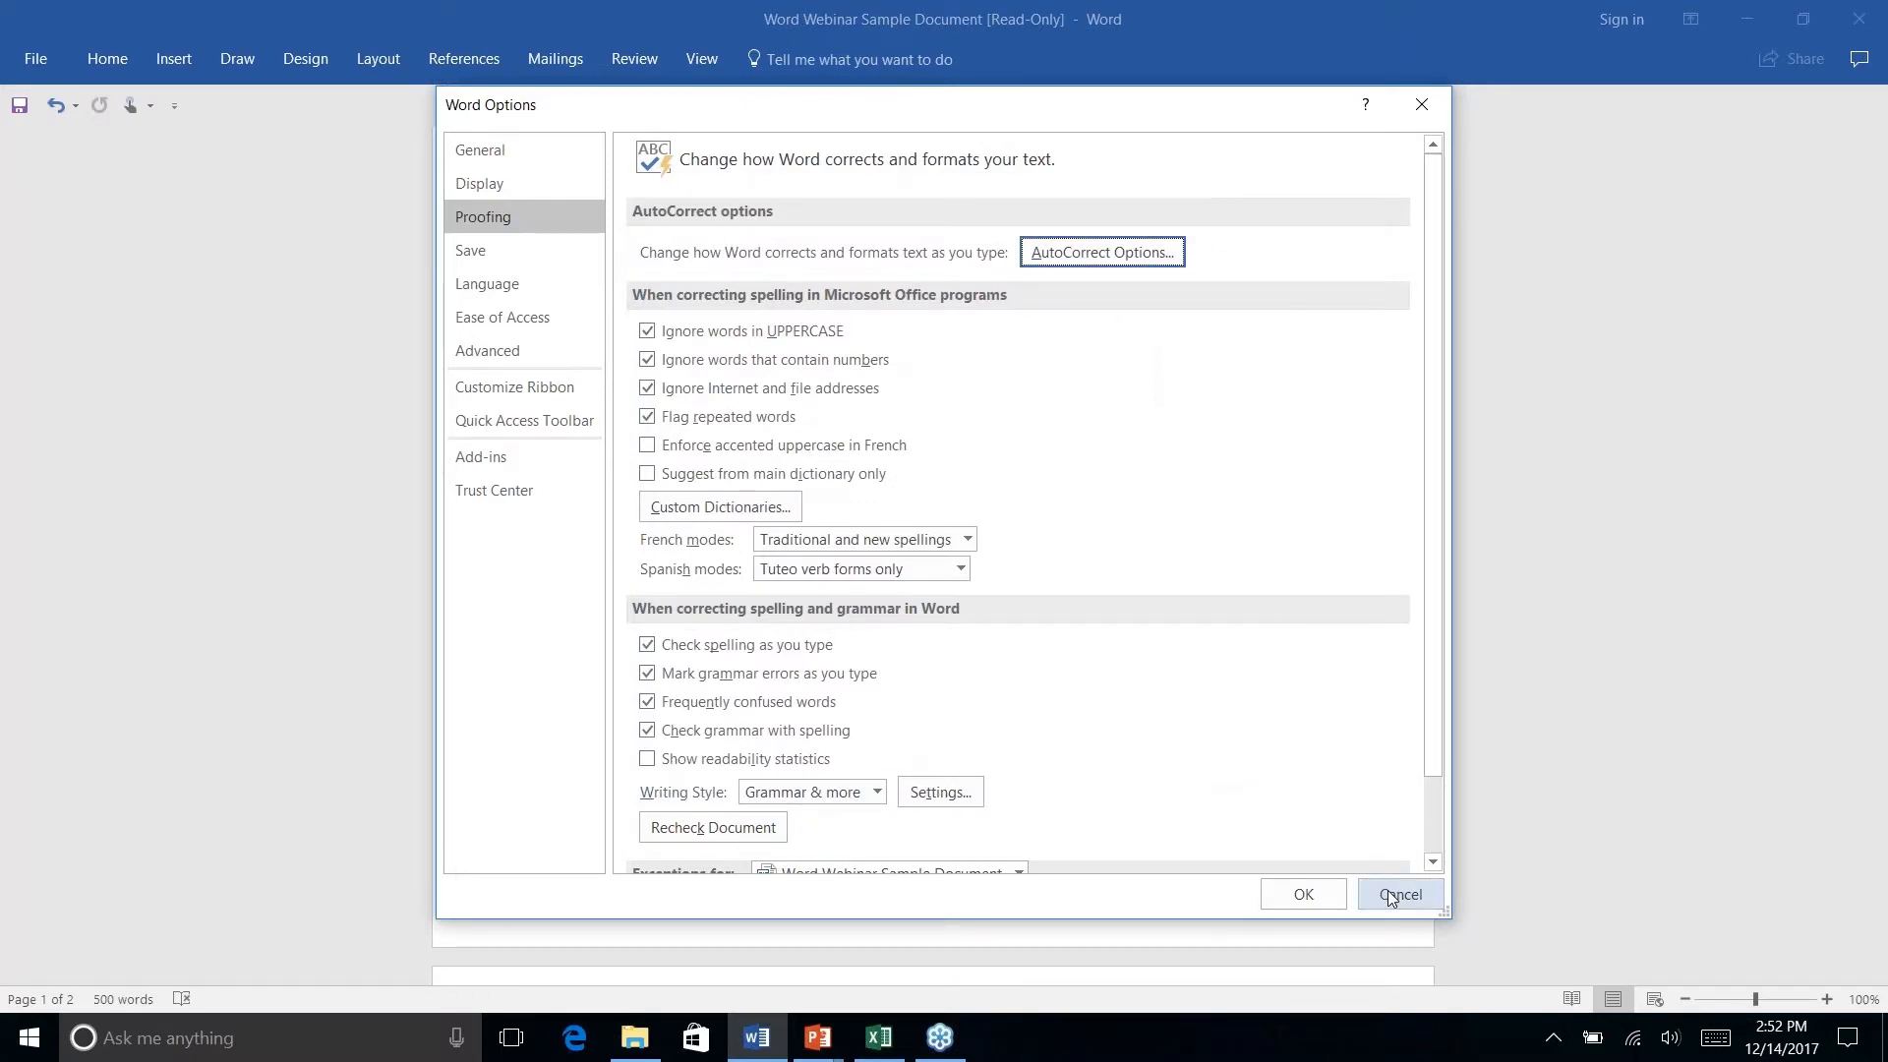
pyautogui.click(1391, 897)
# Apply the Normal style to the feedback e-mail address that ends the How Are We Doing? section.
pyautogui.scroll(-1, 851, 447)
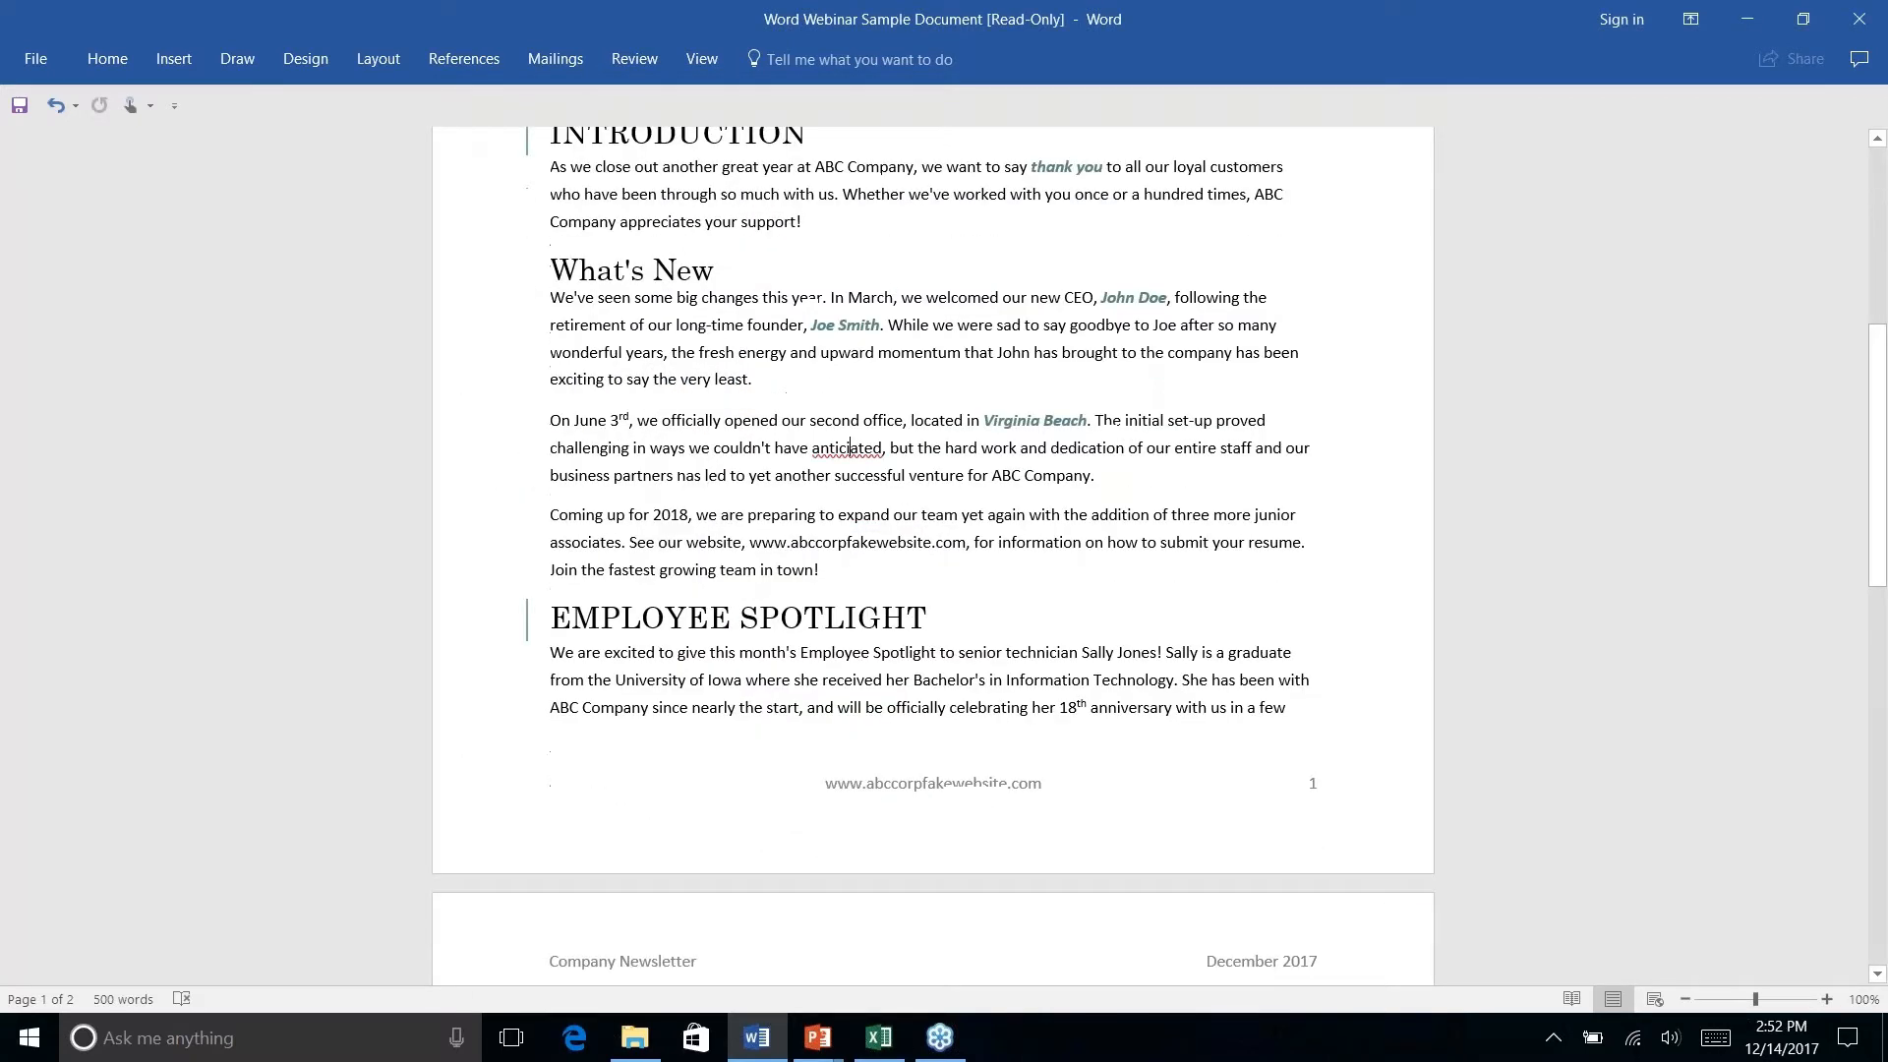
pyautogui.scroll(-12, 850, 447)
pyautogui.scroll(1, 1073, 634)
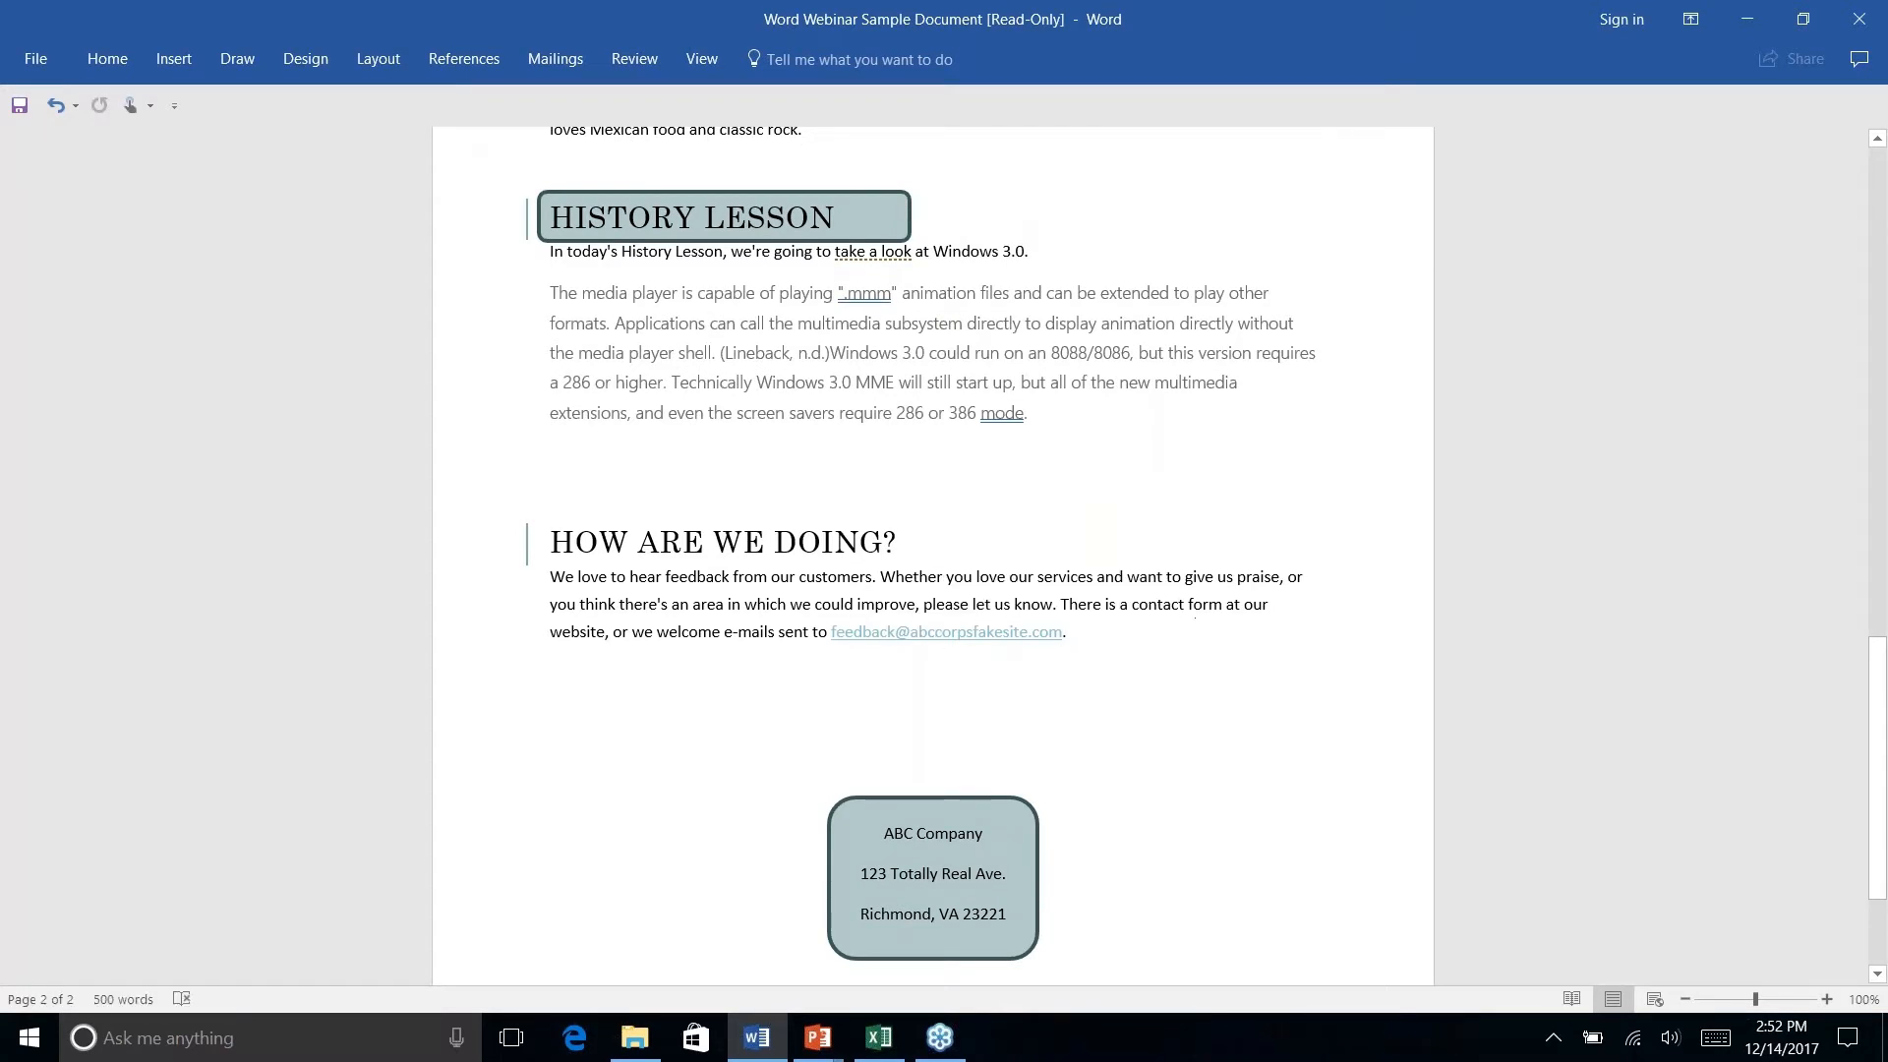
pyautogui.click(107, 59)
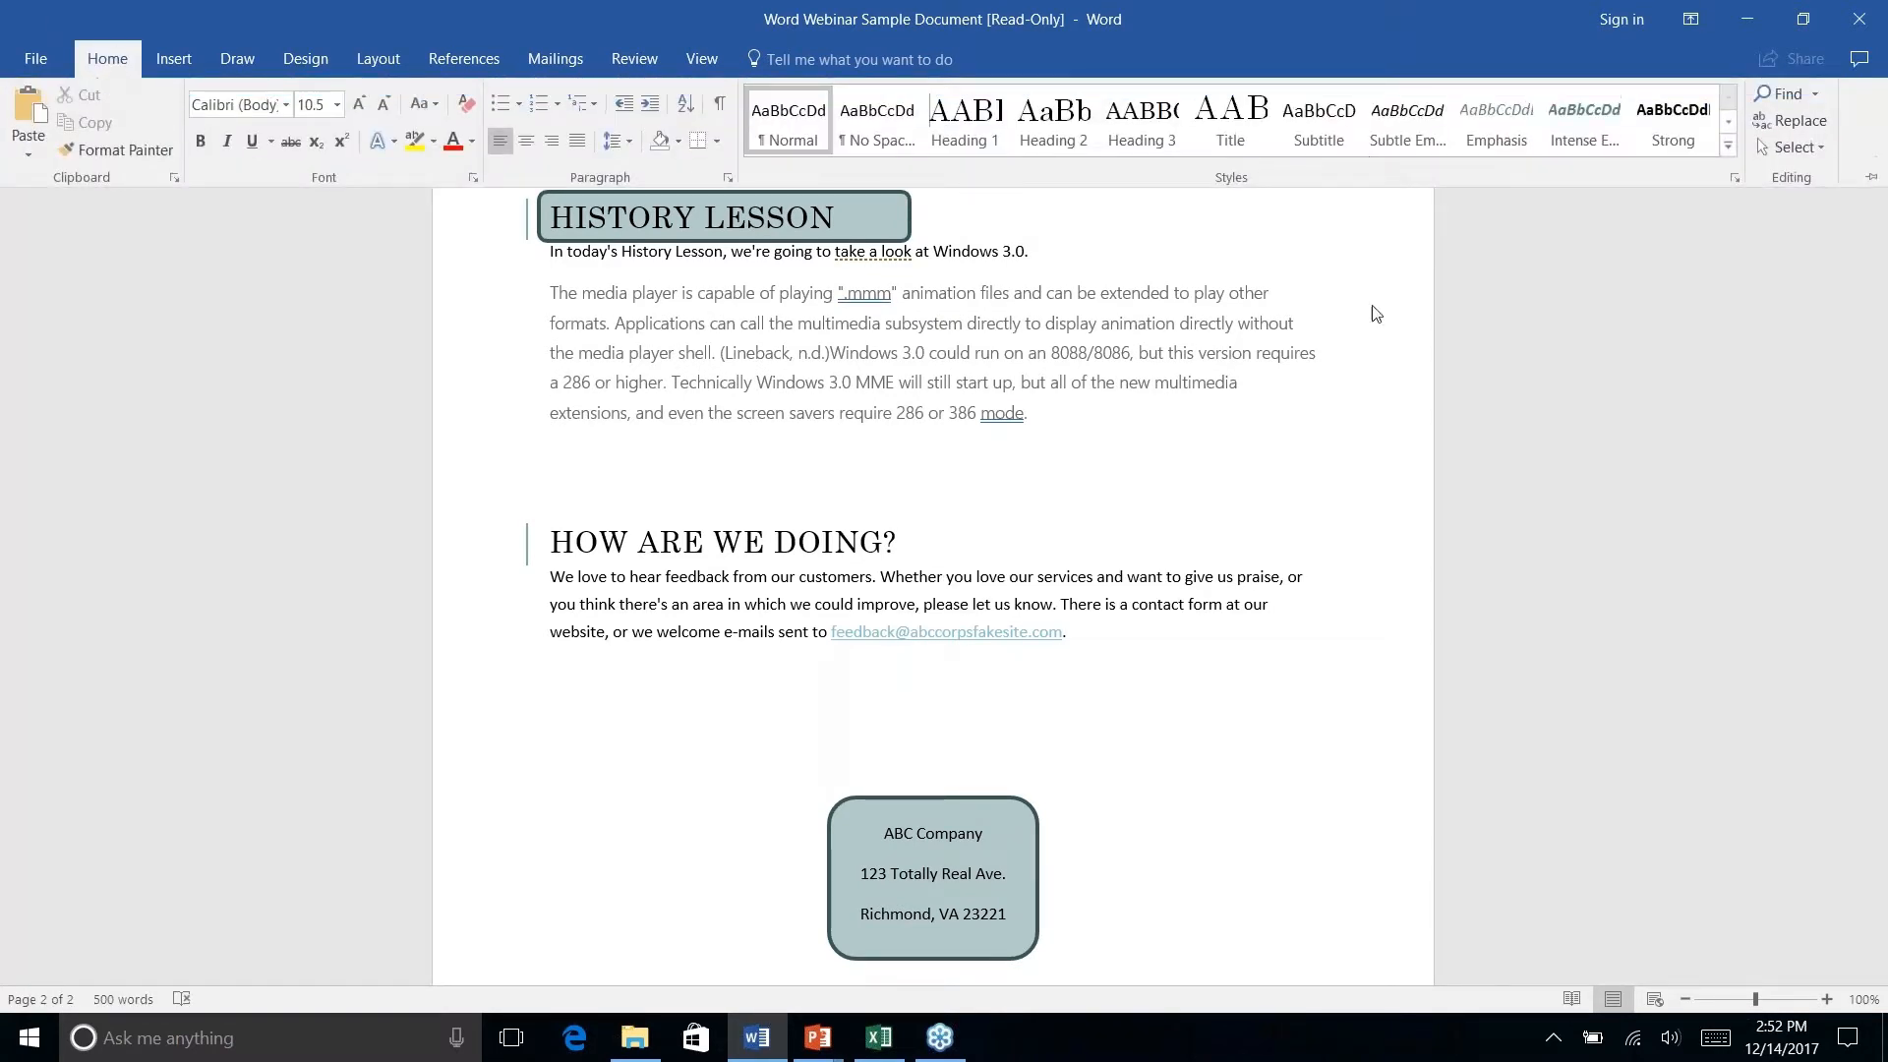
pyautogui.rightClick(1062, 637)
pyautogui.press('Escape')
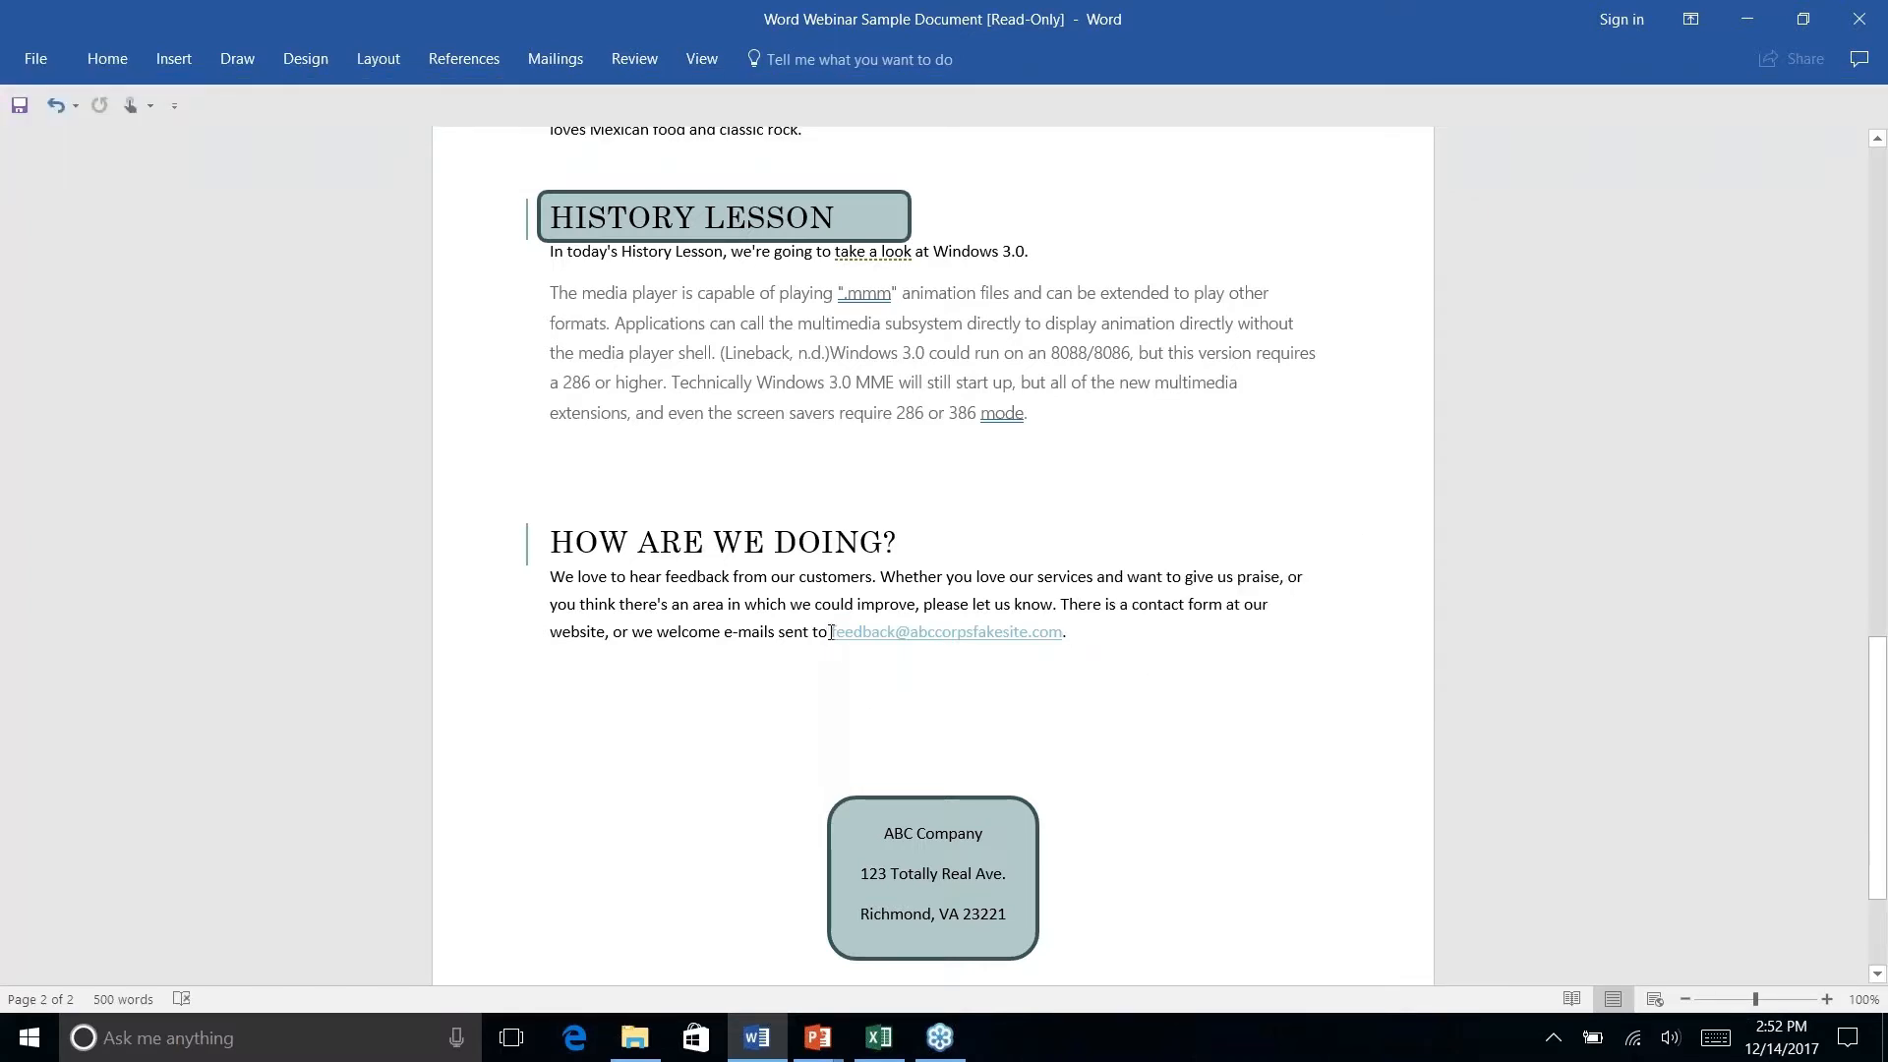
pyautogui.moveTo(831, 632); pyautogui.dragTo(1067, 634)
pyautogui.click(1146, 661)
pyautogui.moveTo(832, 635); pyautogui.dragTo(1074, 637)
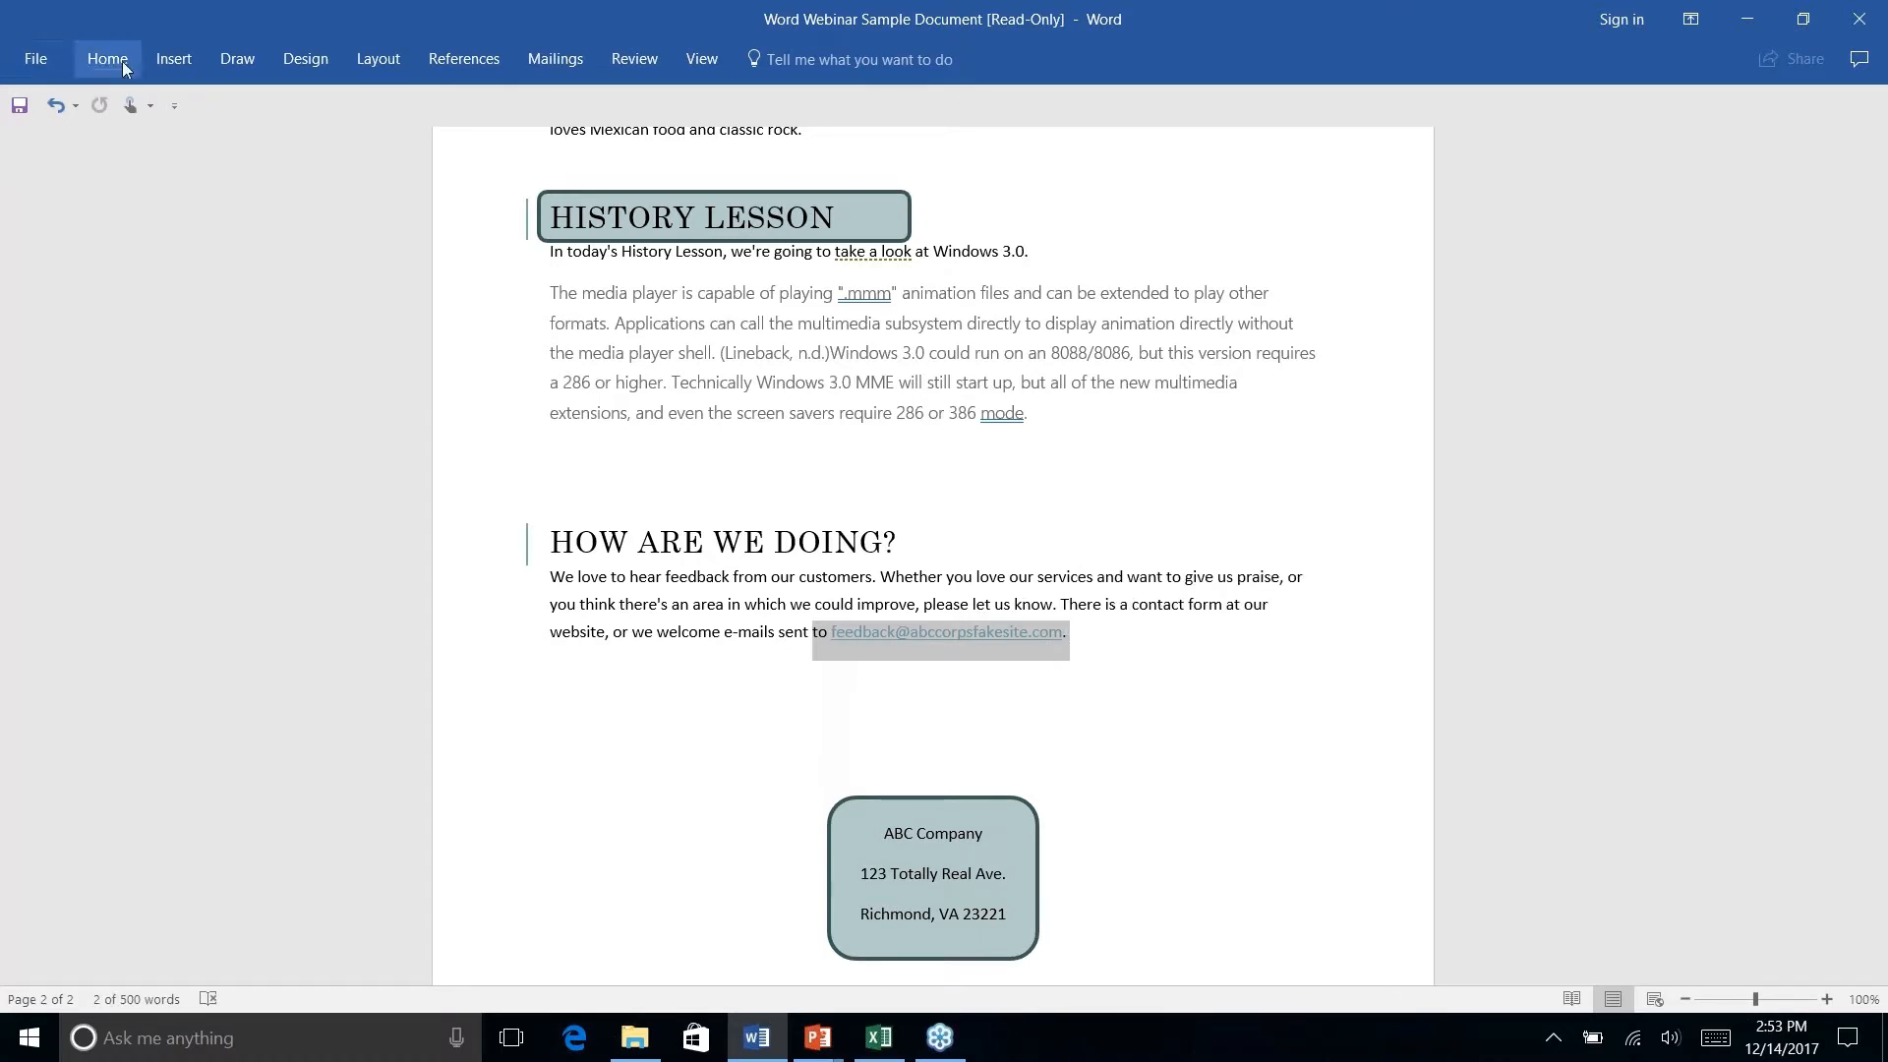
pyautogui.click(110, 57)
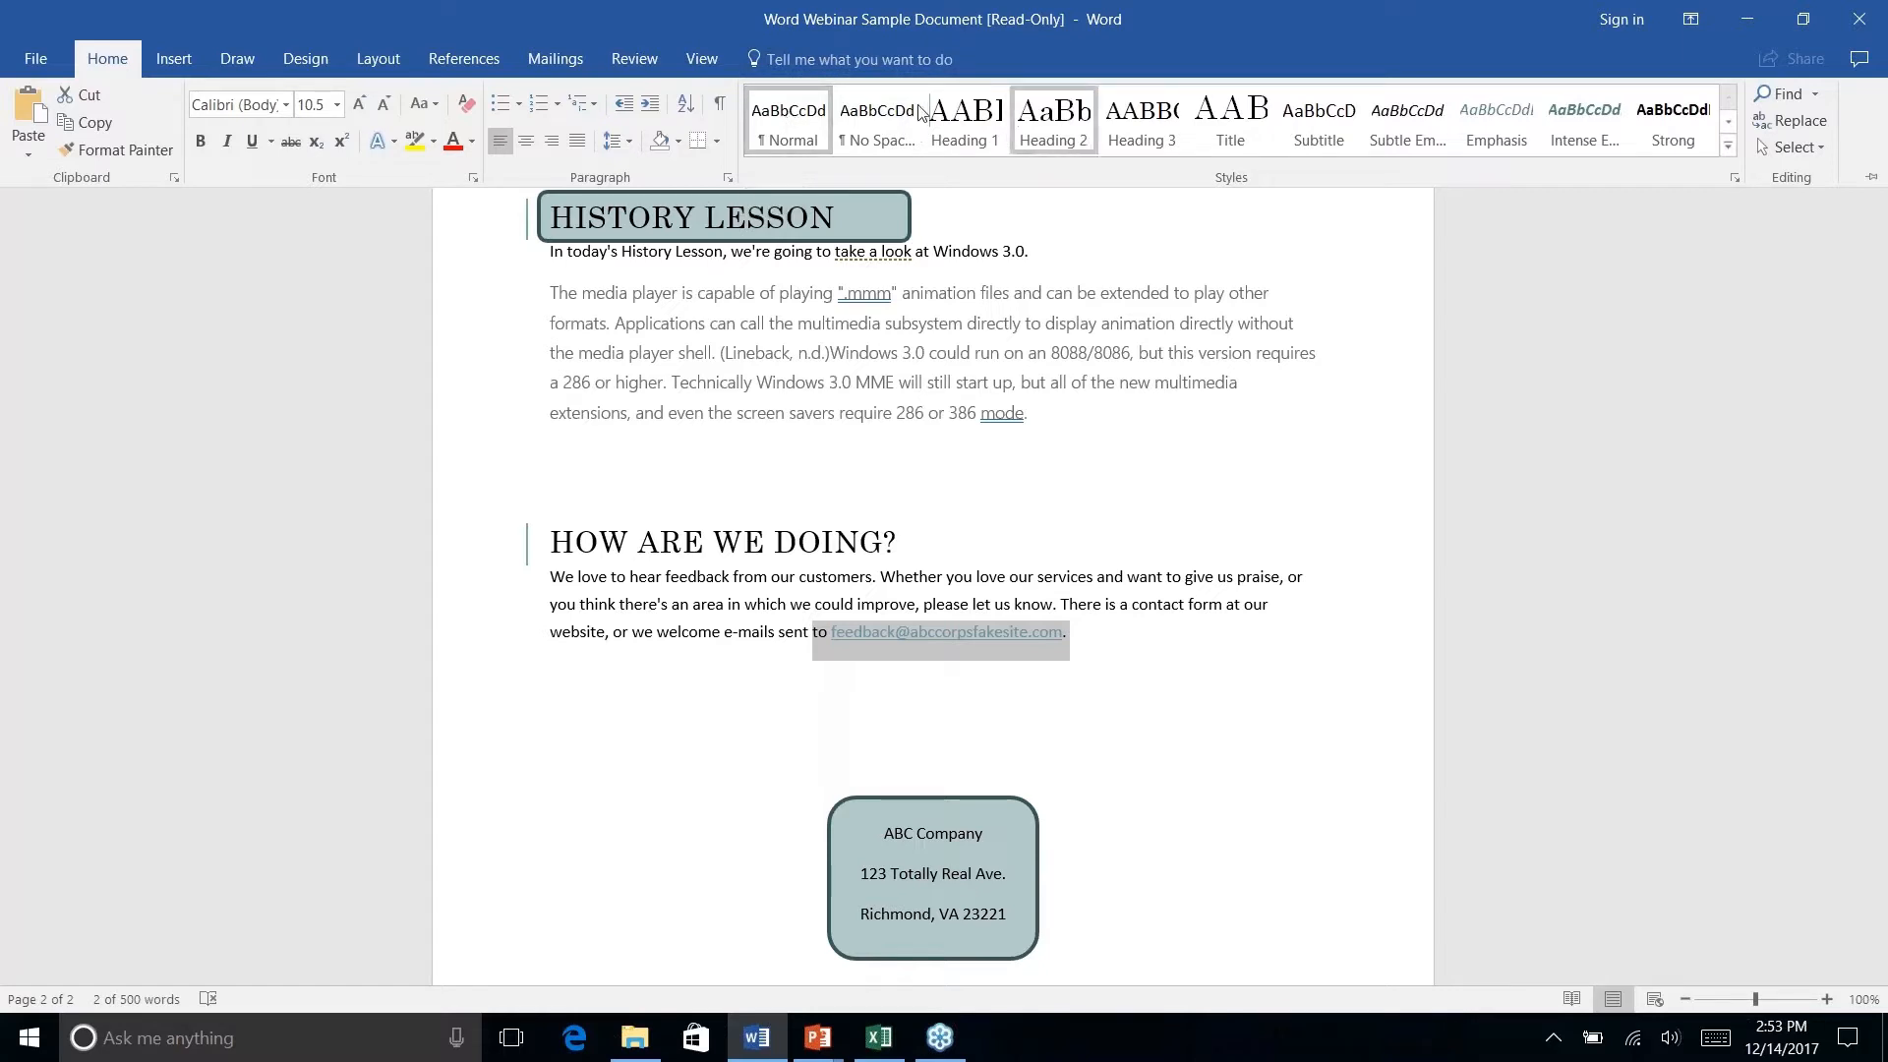
pyautogui.click(795, 118)
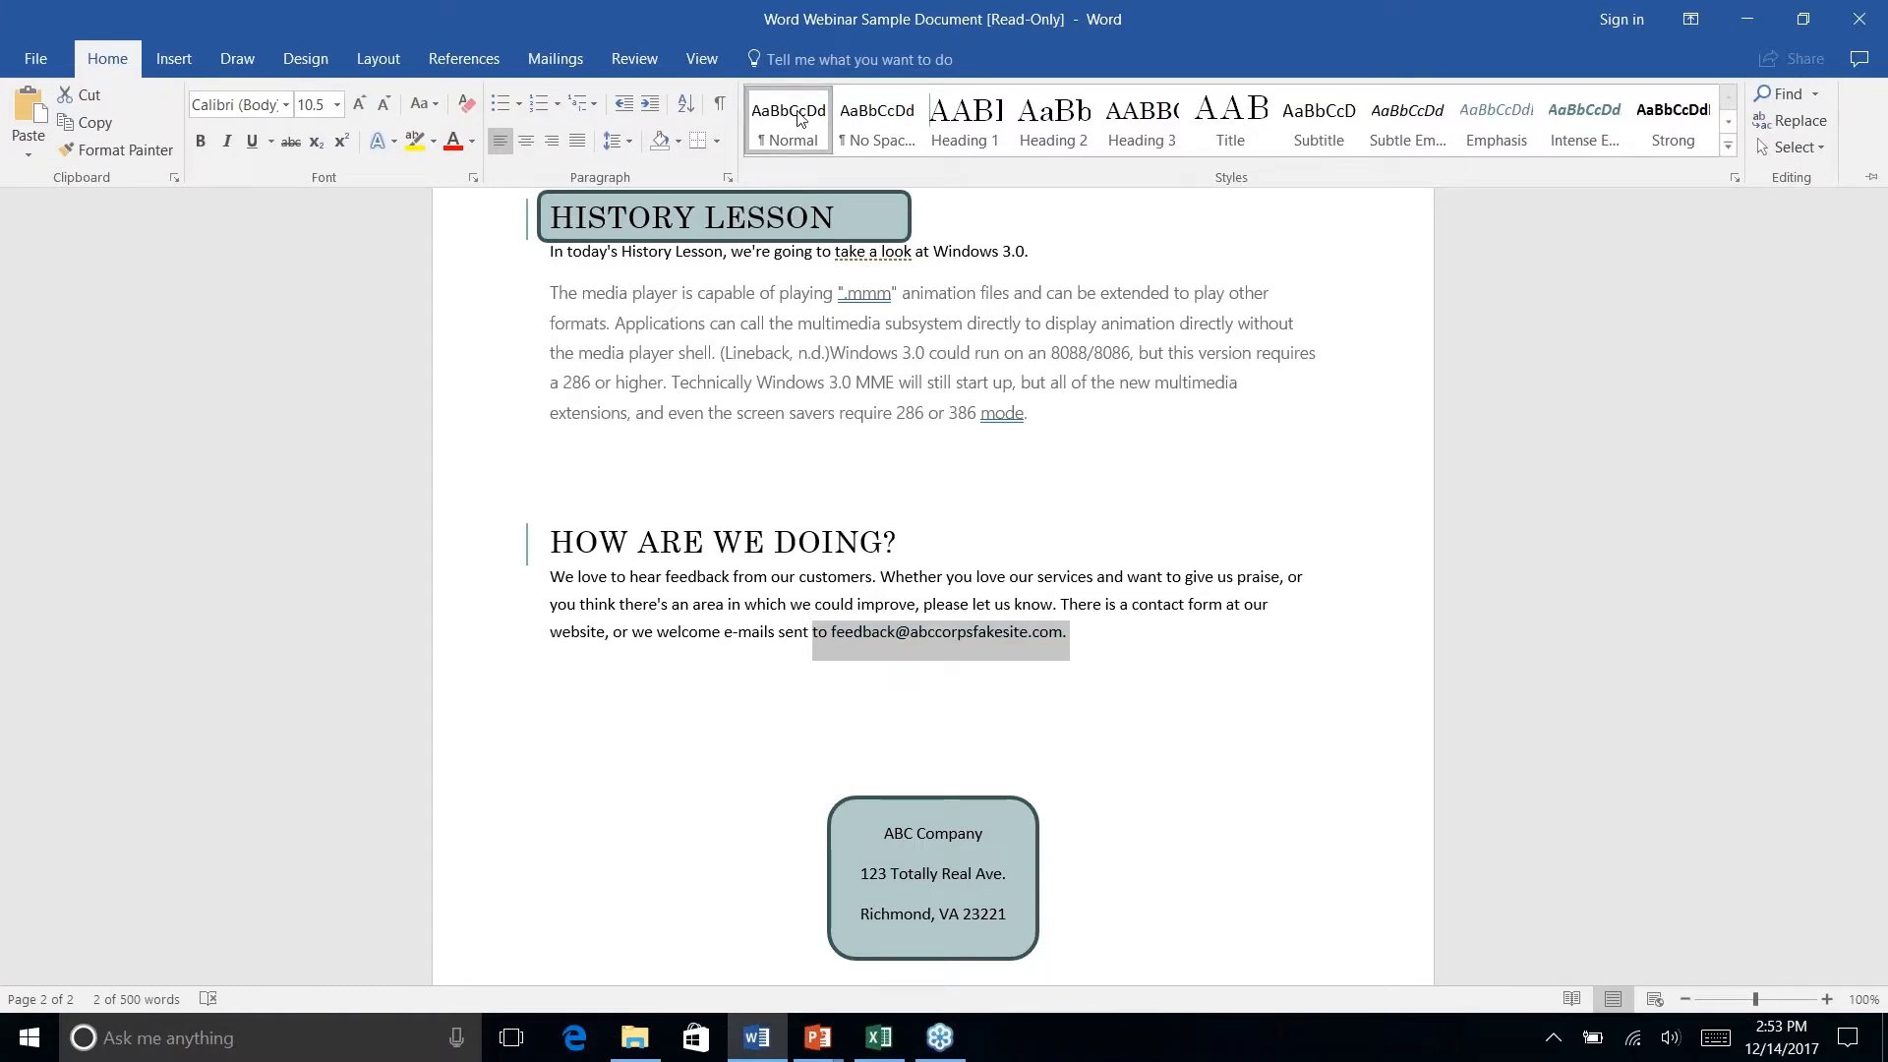
pyautogui.hotkey('ctrl', 'F1')
# Check the context options and the link target of the restyled feedback e-mail address.
pyautogui.rightClick(1097, 635)
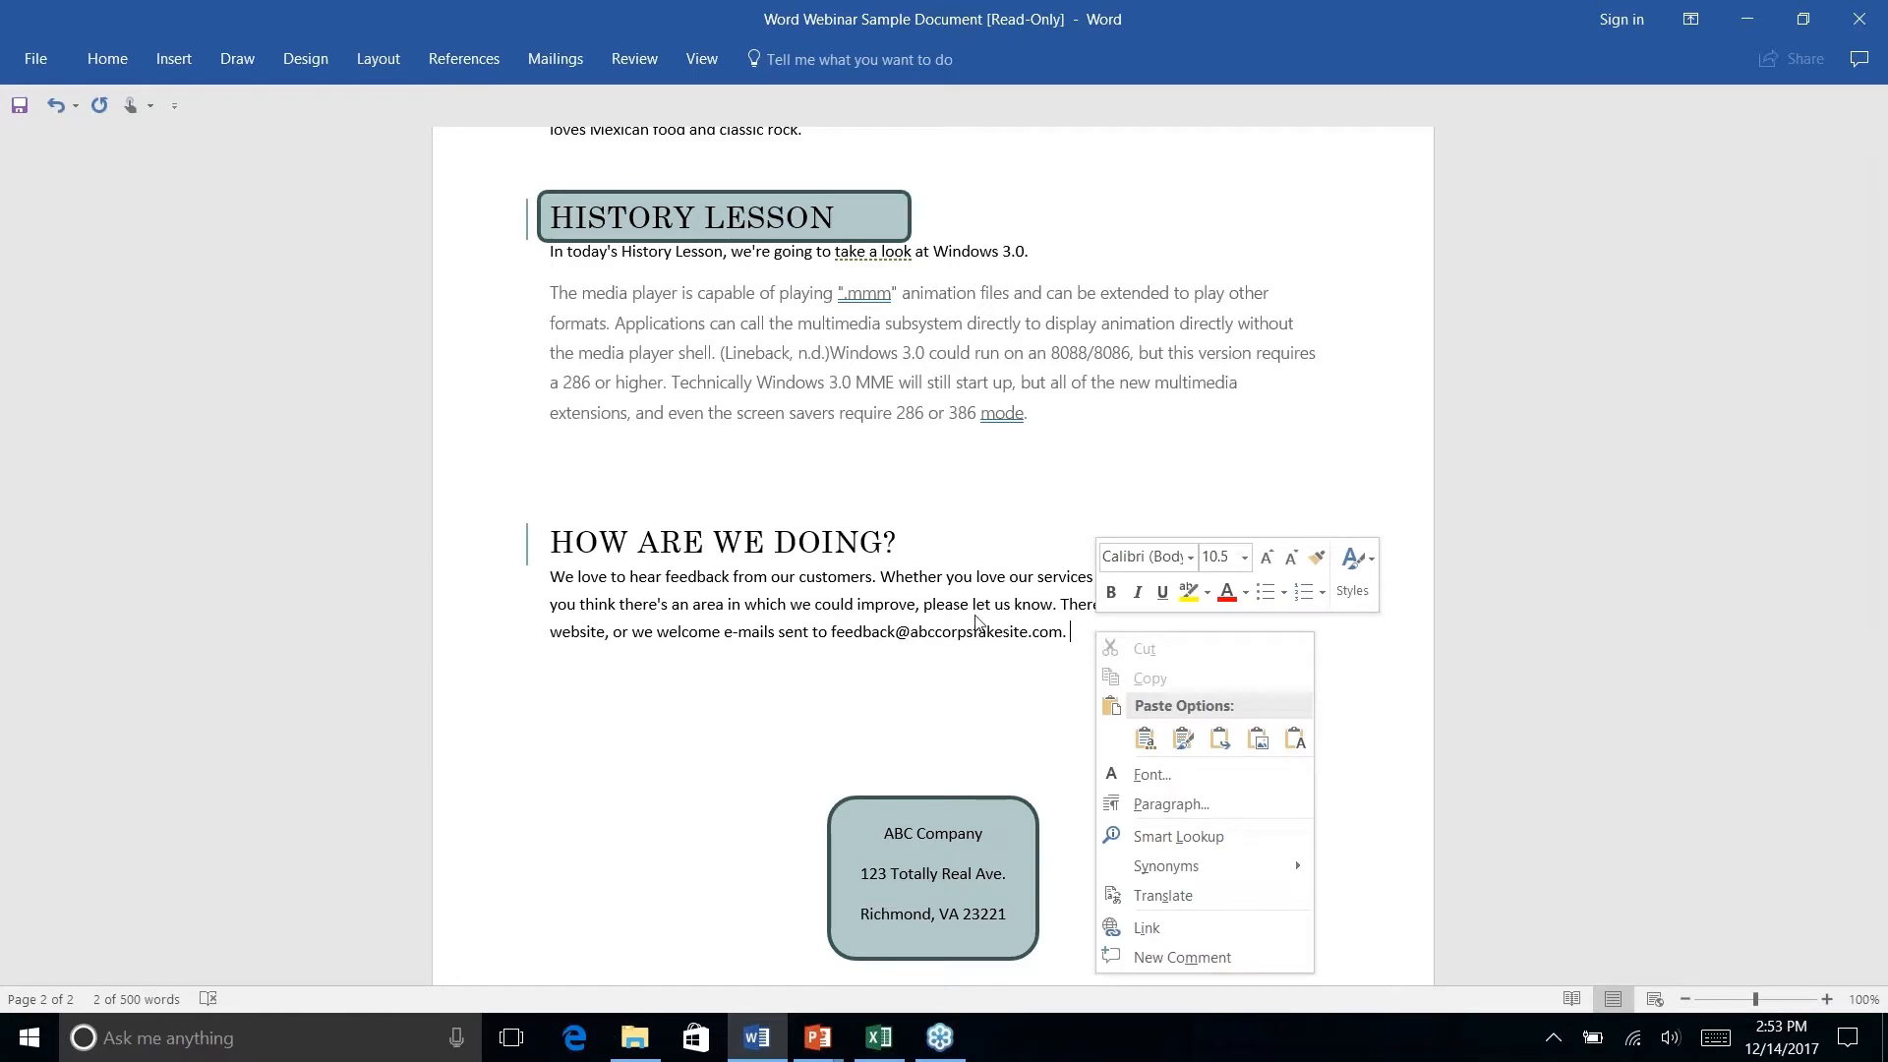
pyautogui.press('Escape')
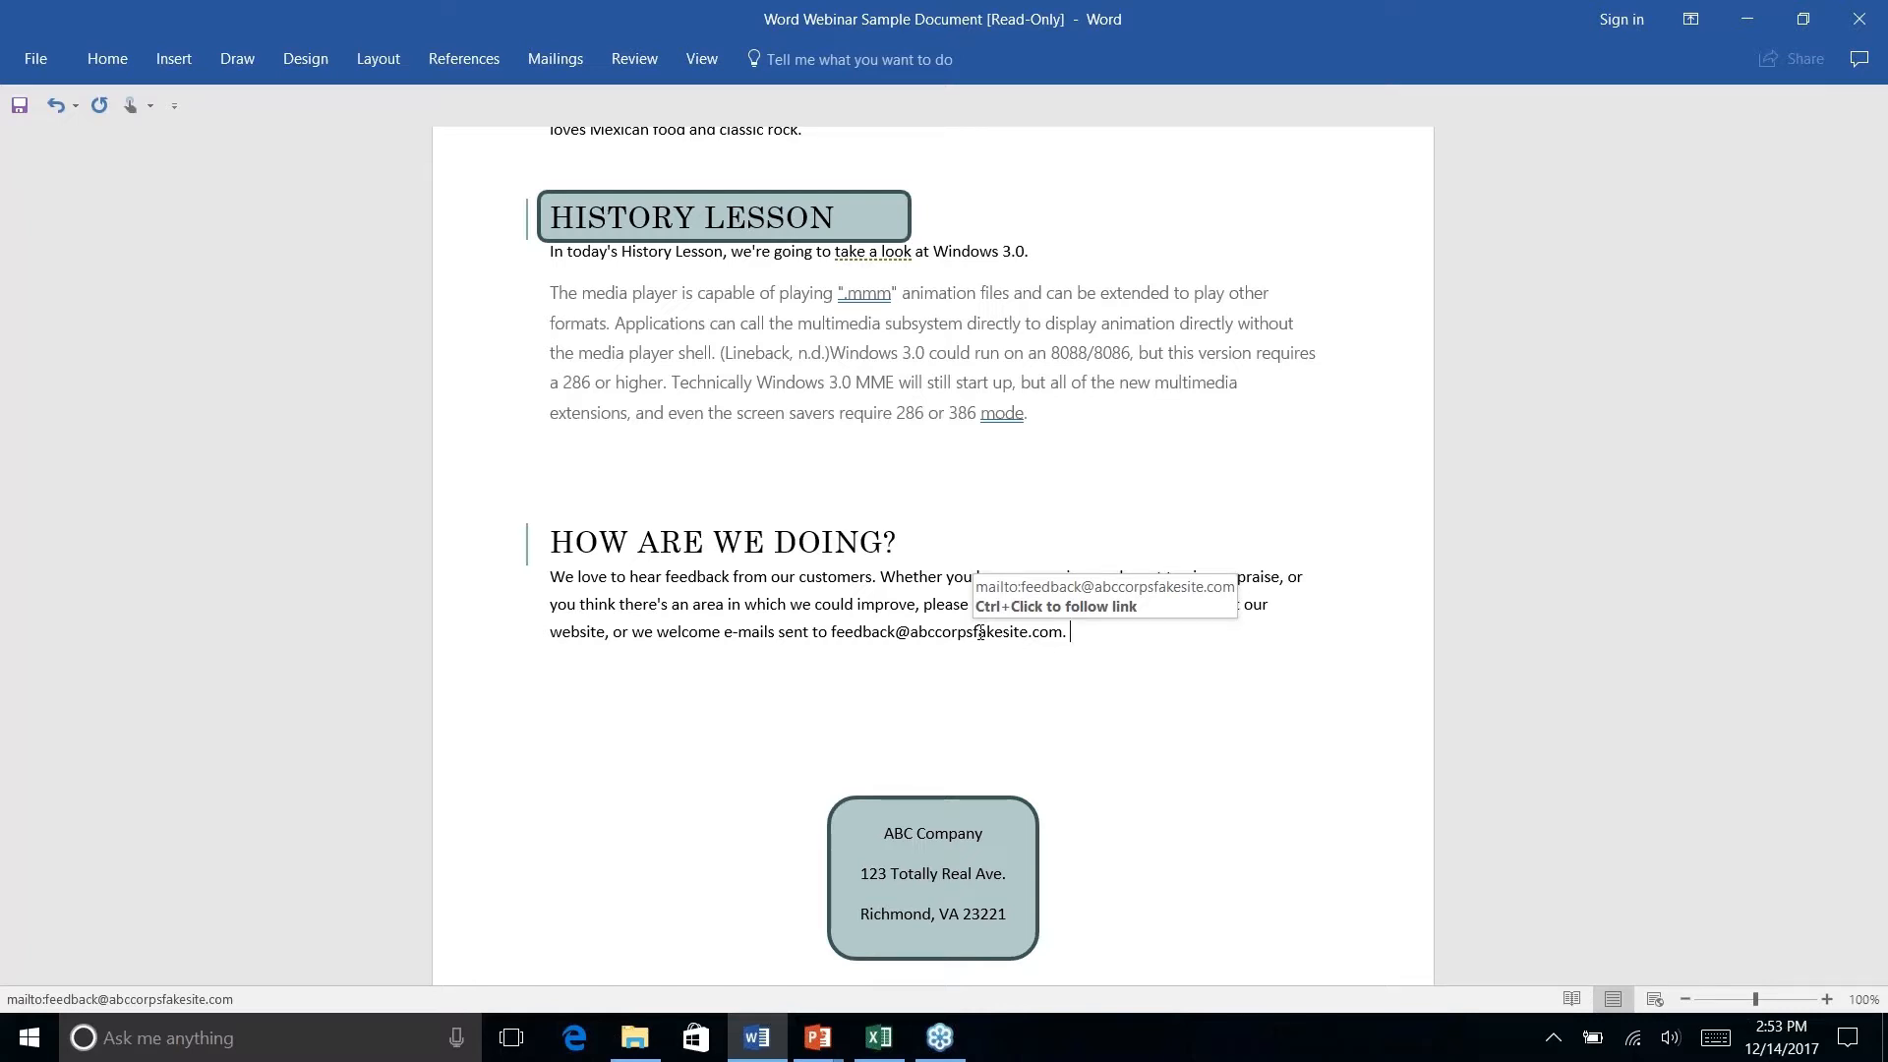
pyautogui.click(1332, 648)
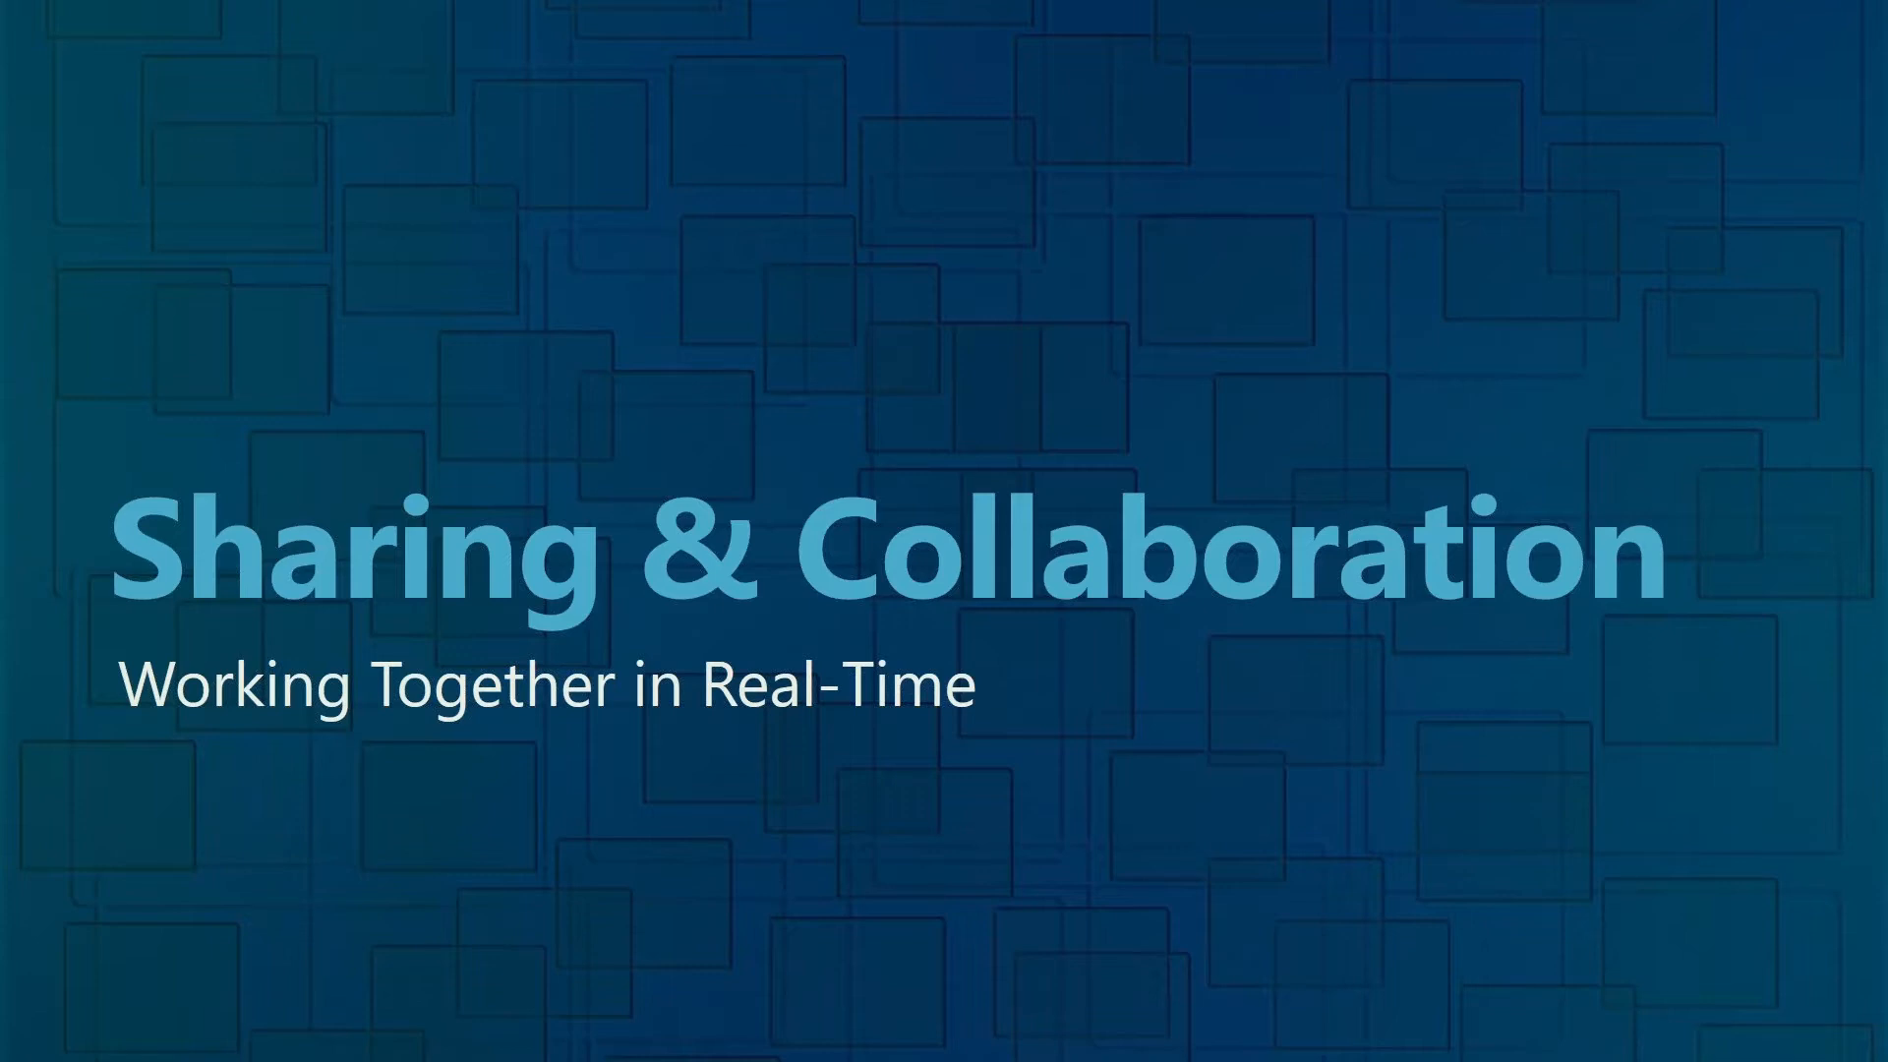
# Return to the newsletter, view its Info page and the Save As dialog, and leave without saving.
pyautogui.hotkey('alt', 'Tab')
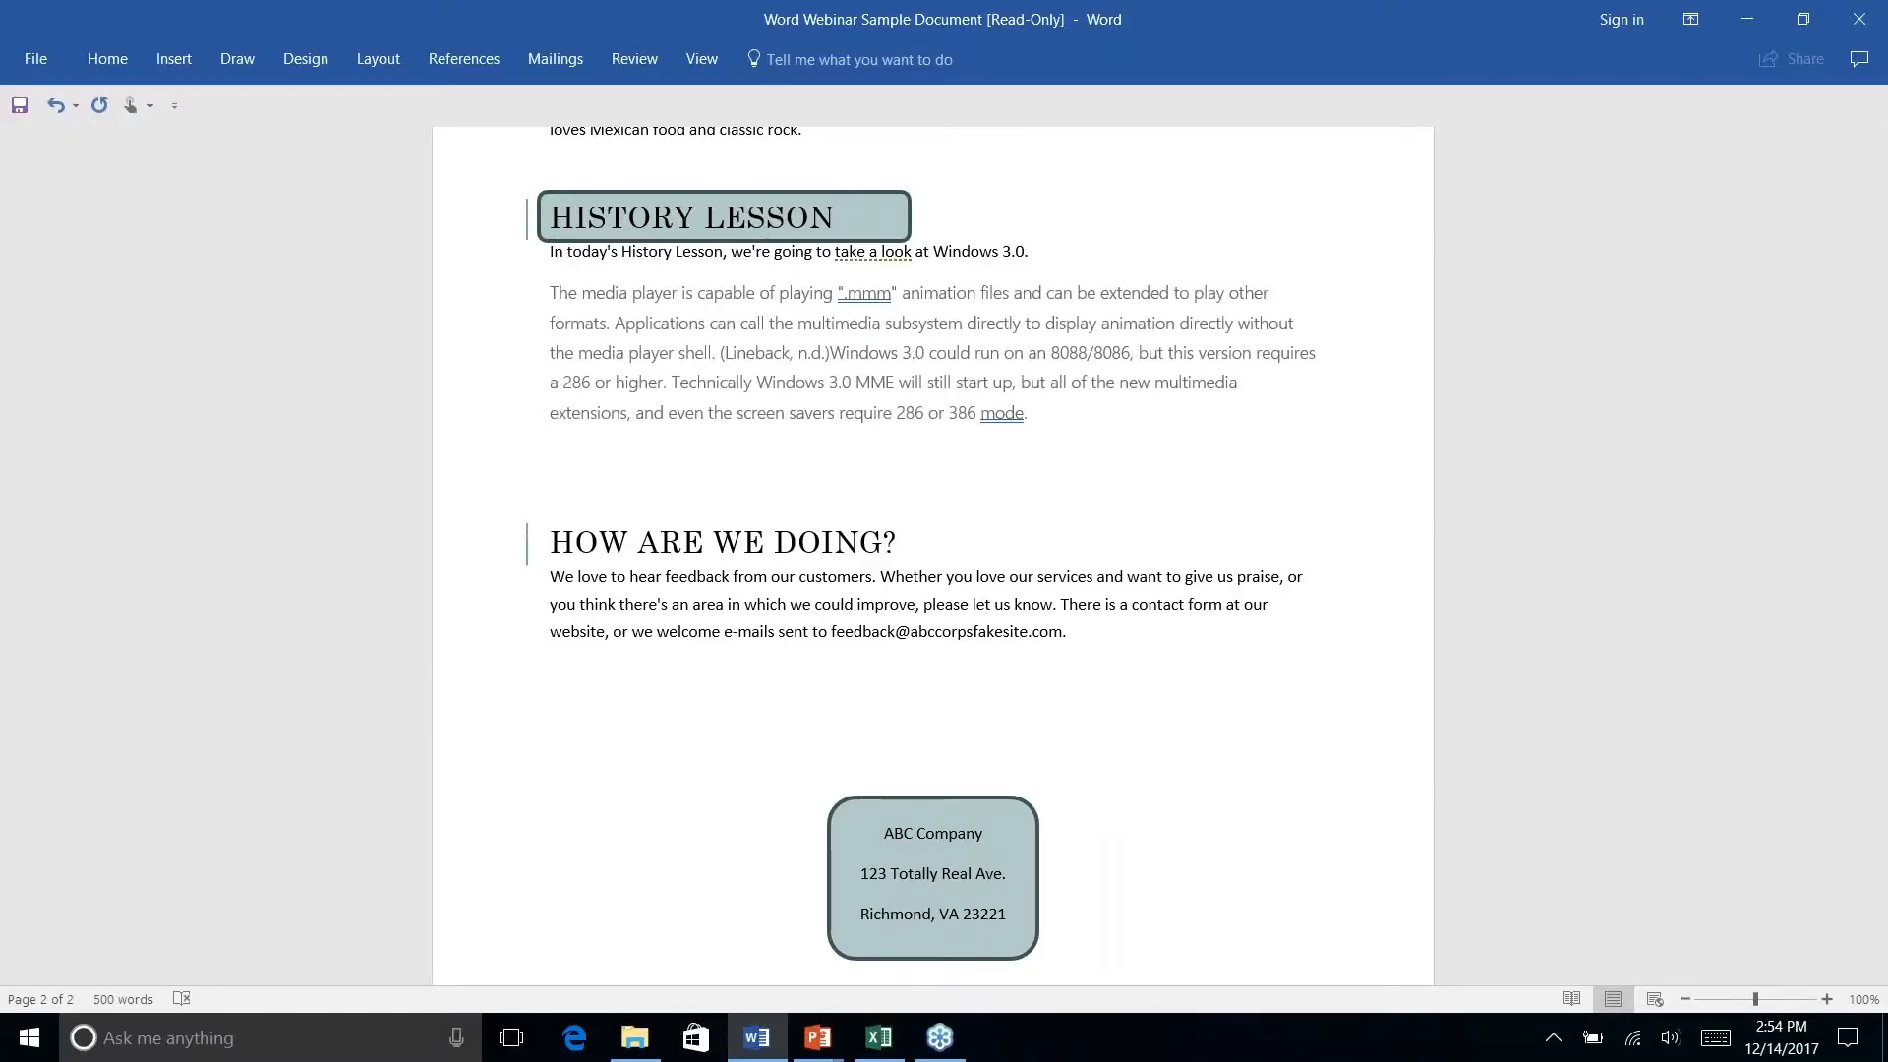
pyautogui.scroll(-1, 932, 558)
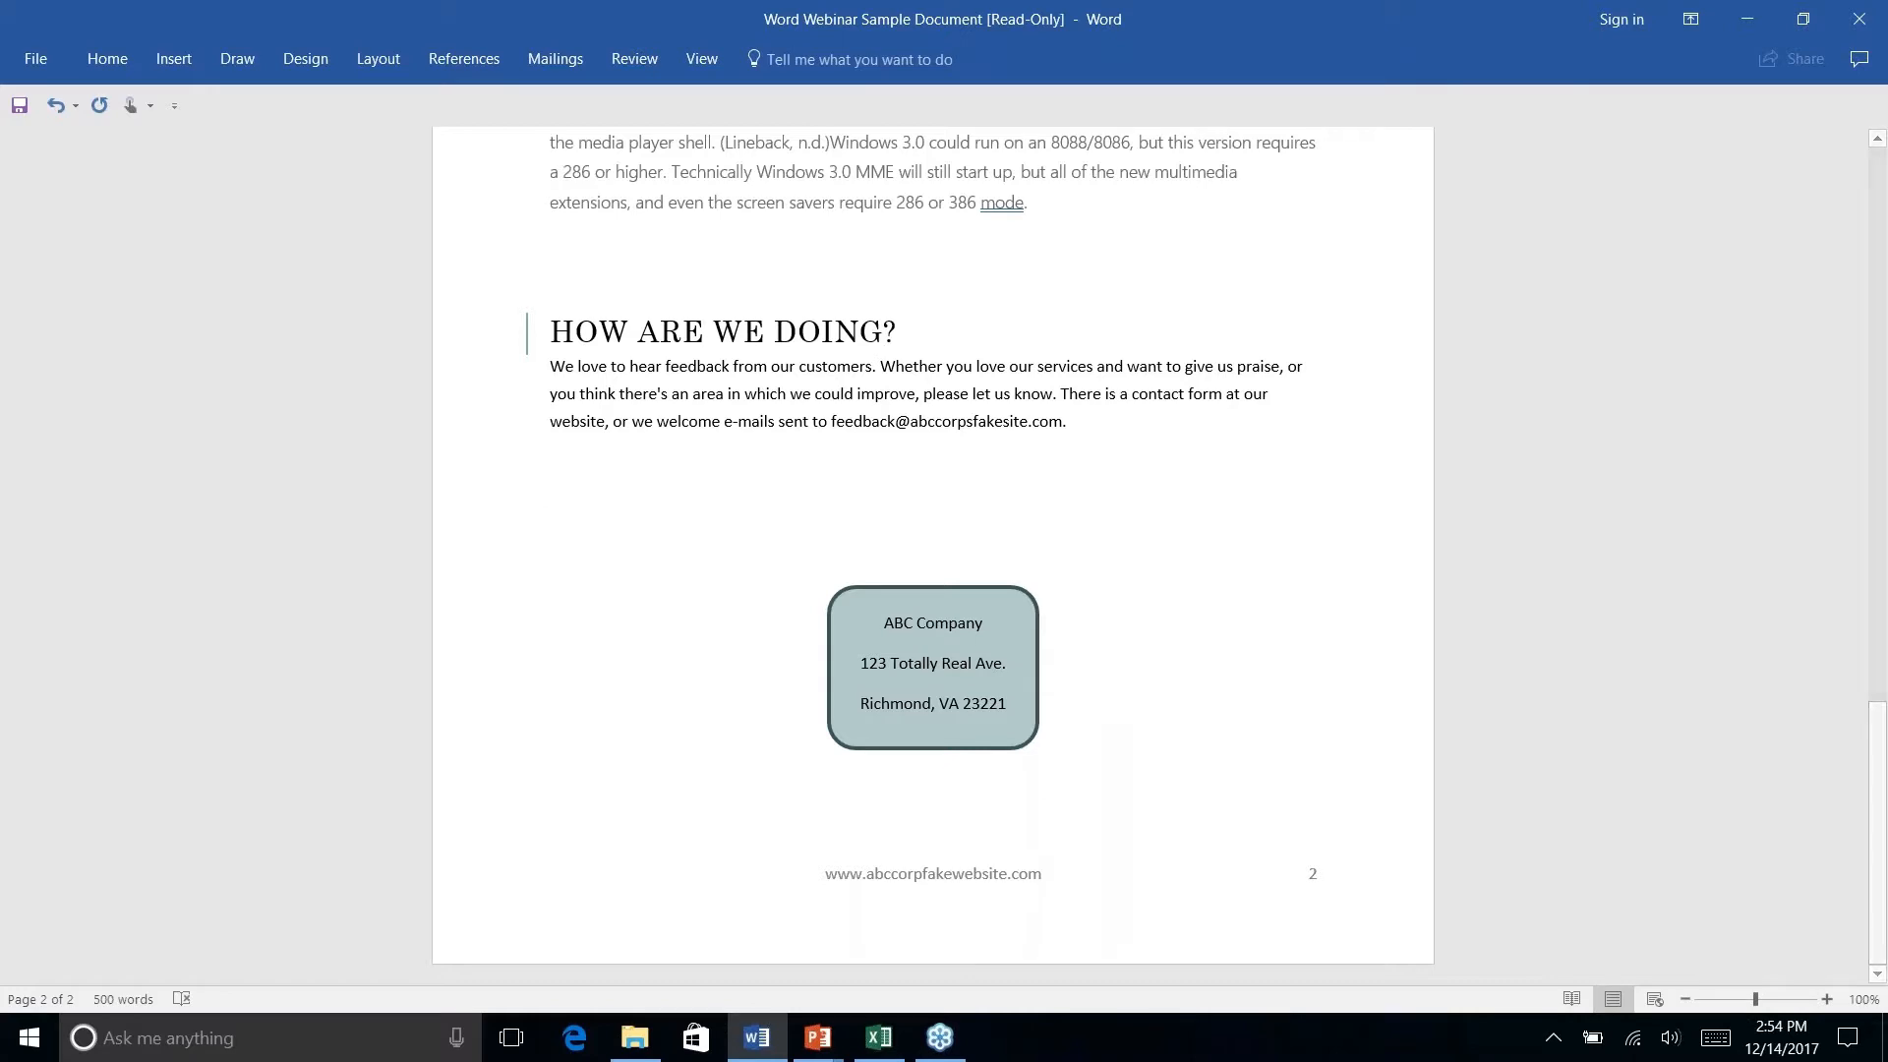
pyautogui.click(39, 58)
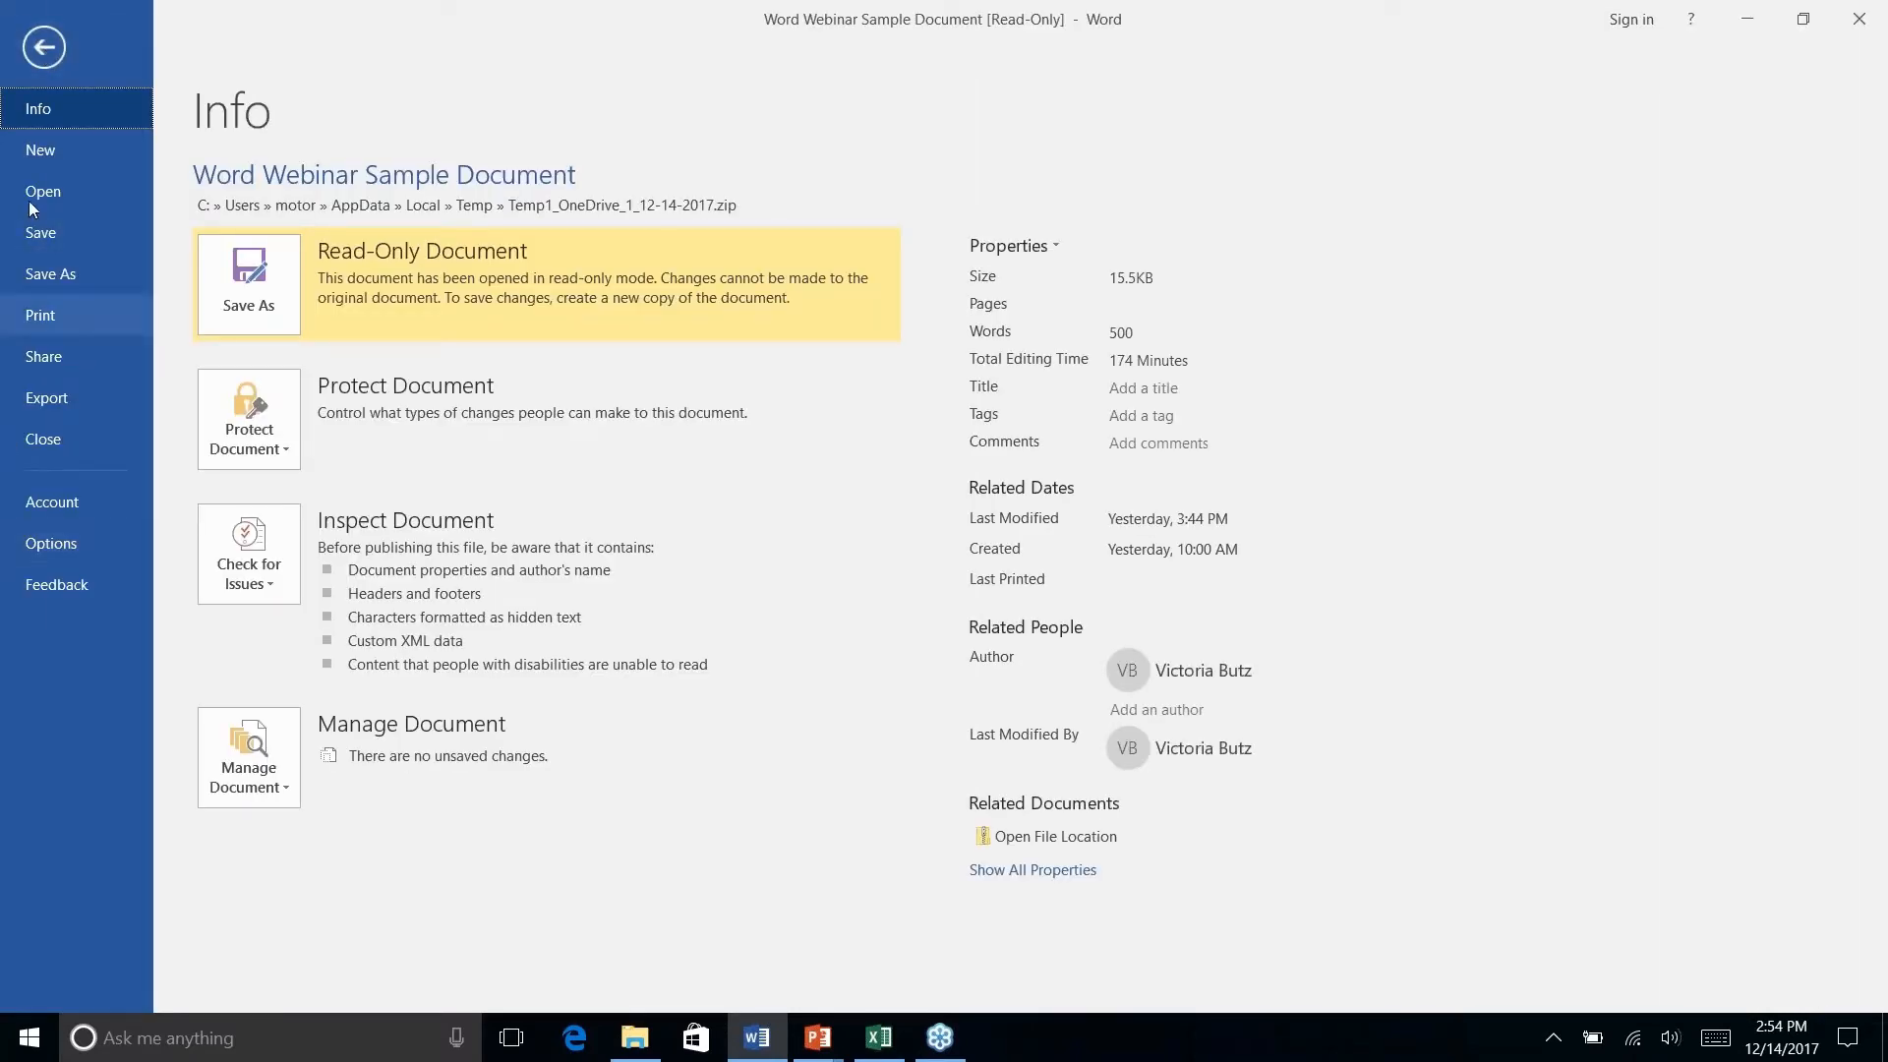
pyautogui.click(39, 53)
pyautogui.click(40, 55)
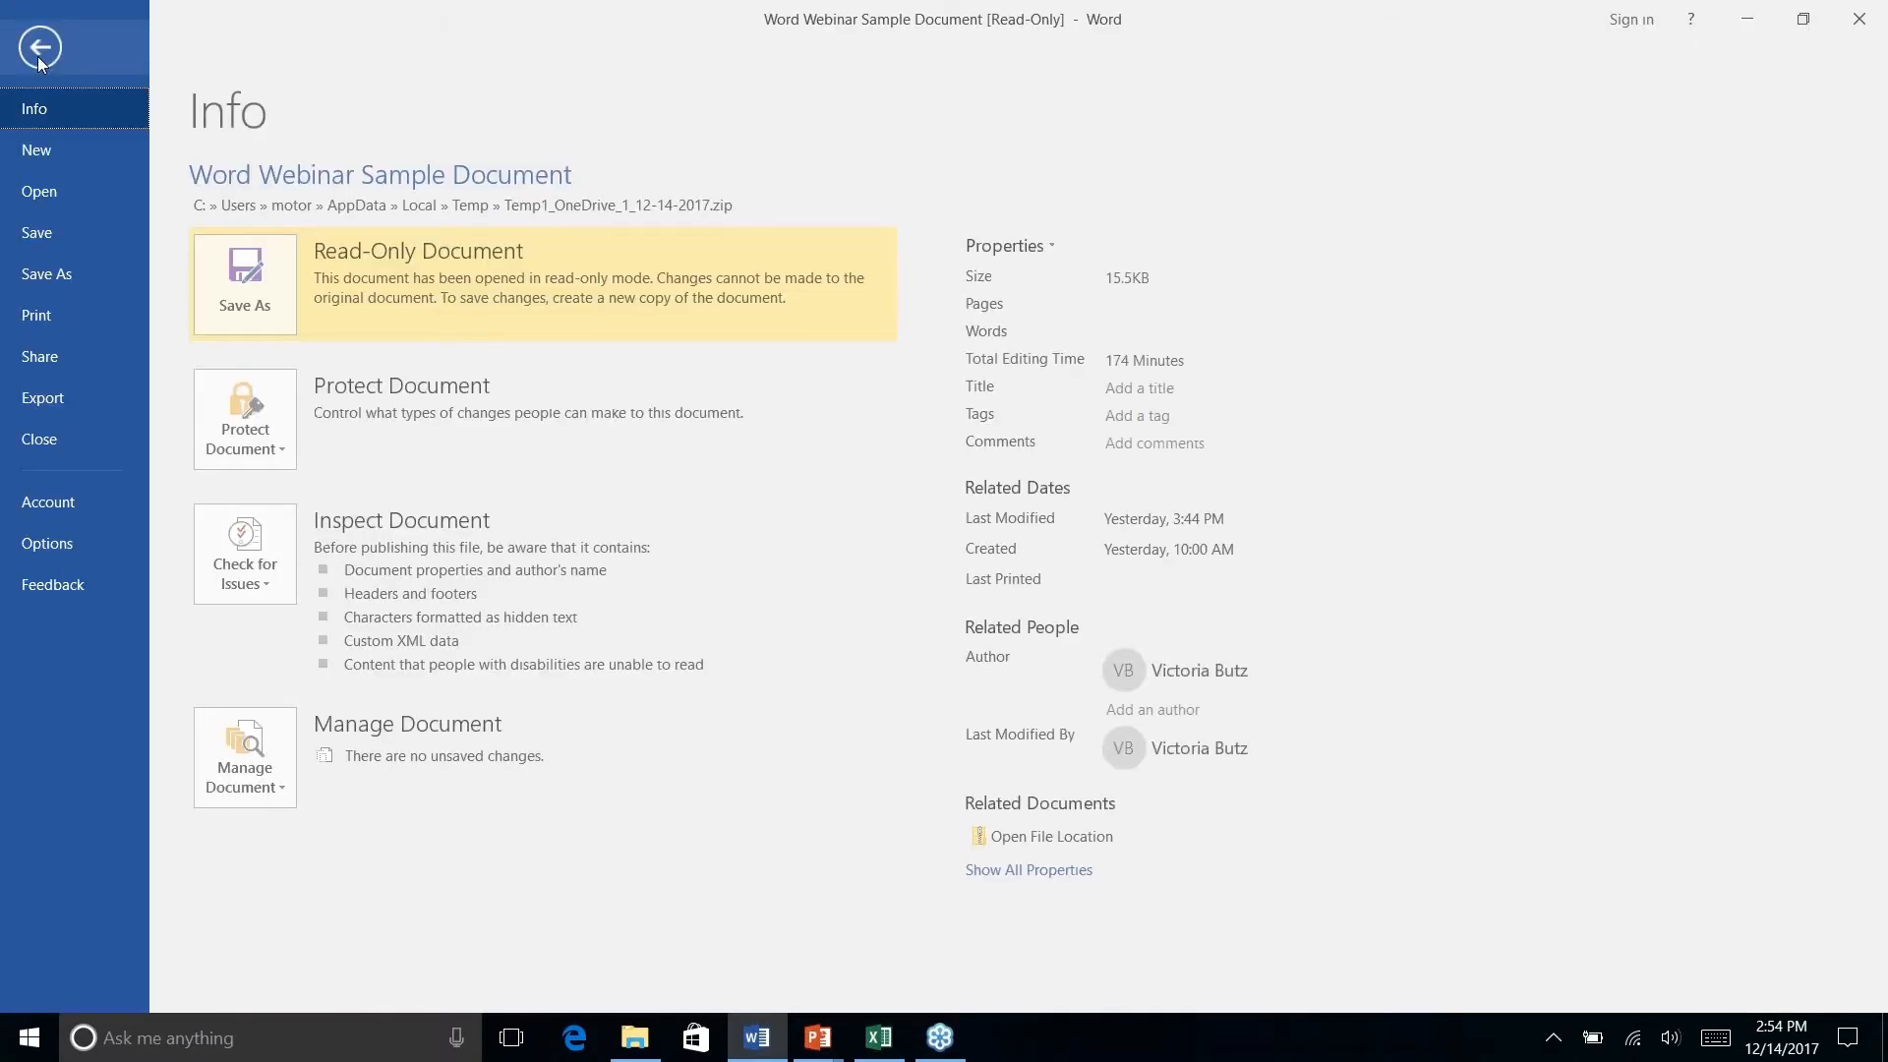
pyautogui.click(46, 234)
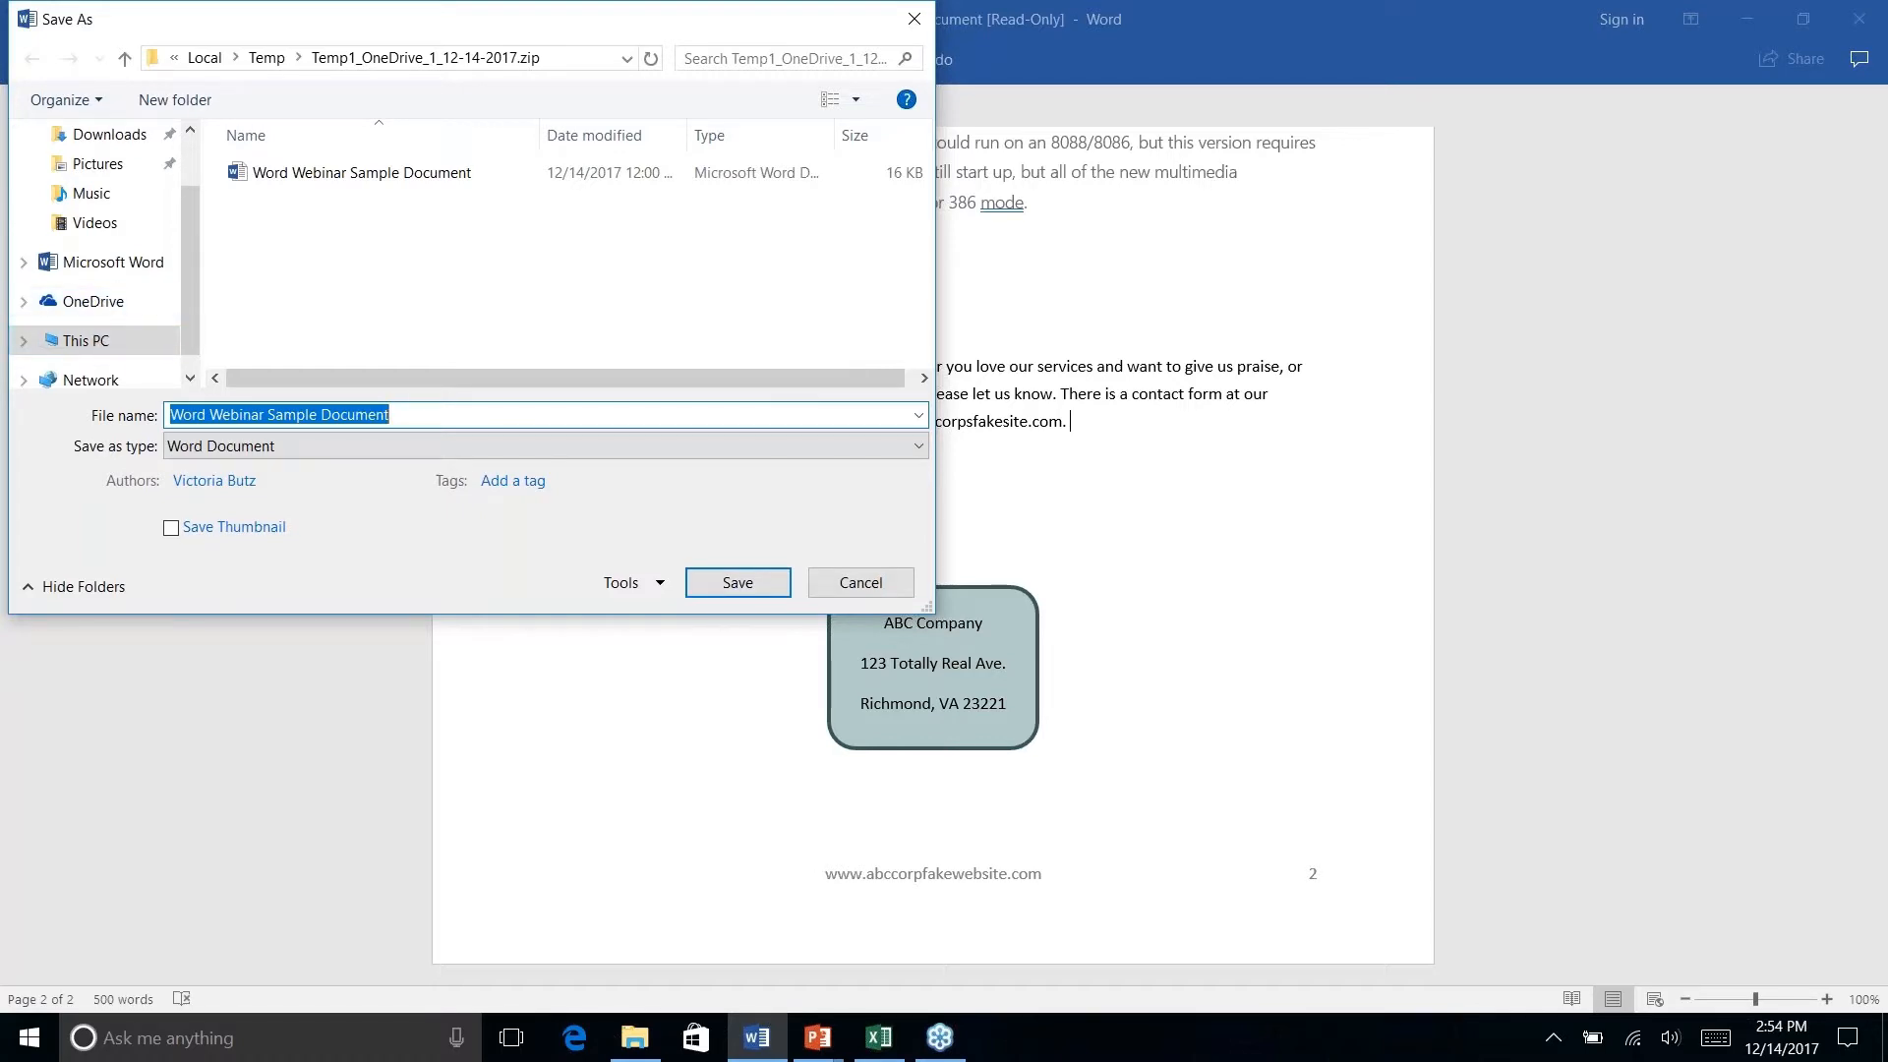
pyautogui.click(861, 582)
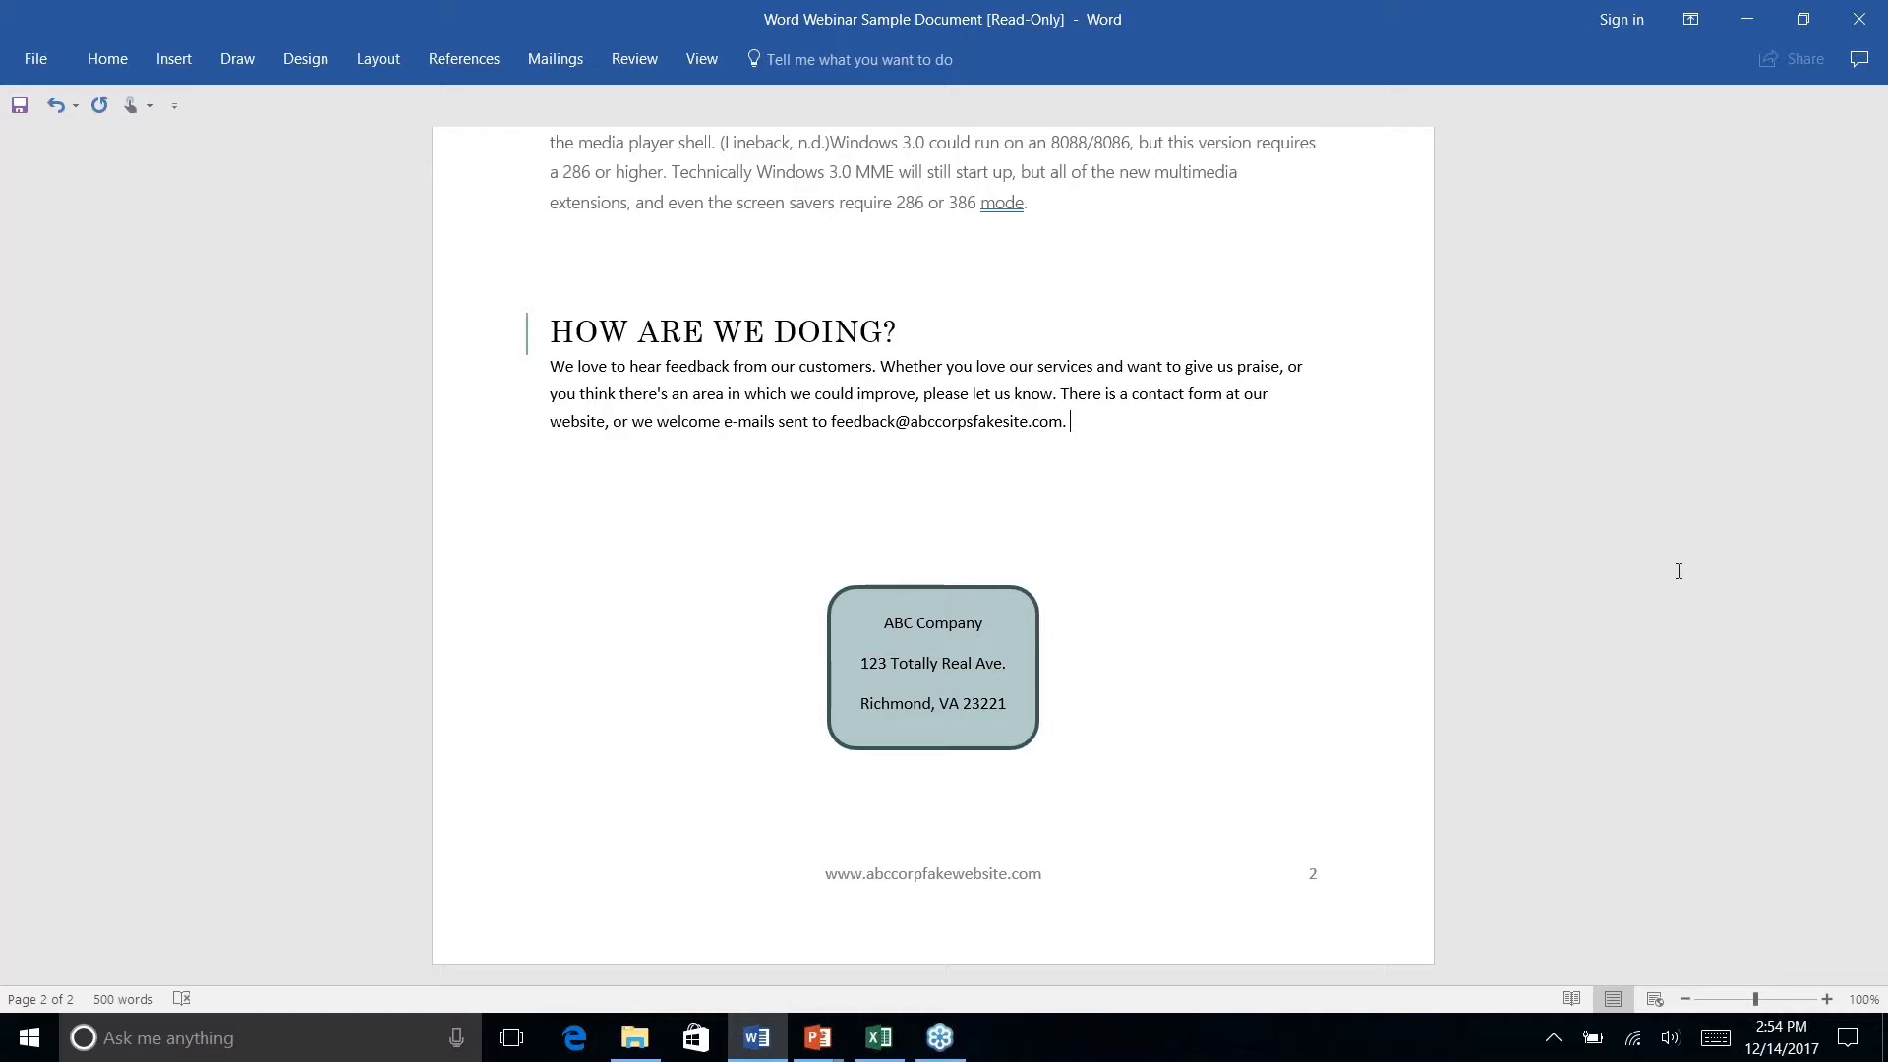
# Switch to the Sharing & Collaboration slide show, advance one slide, and return to the newsletter in Word.
pyautogui.scroll(5, 1678, 572)
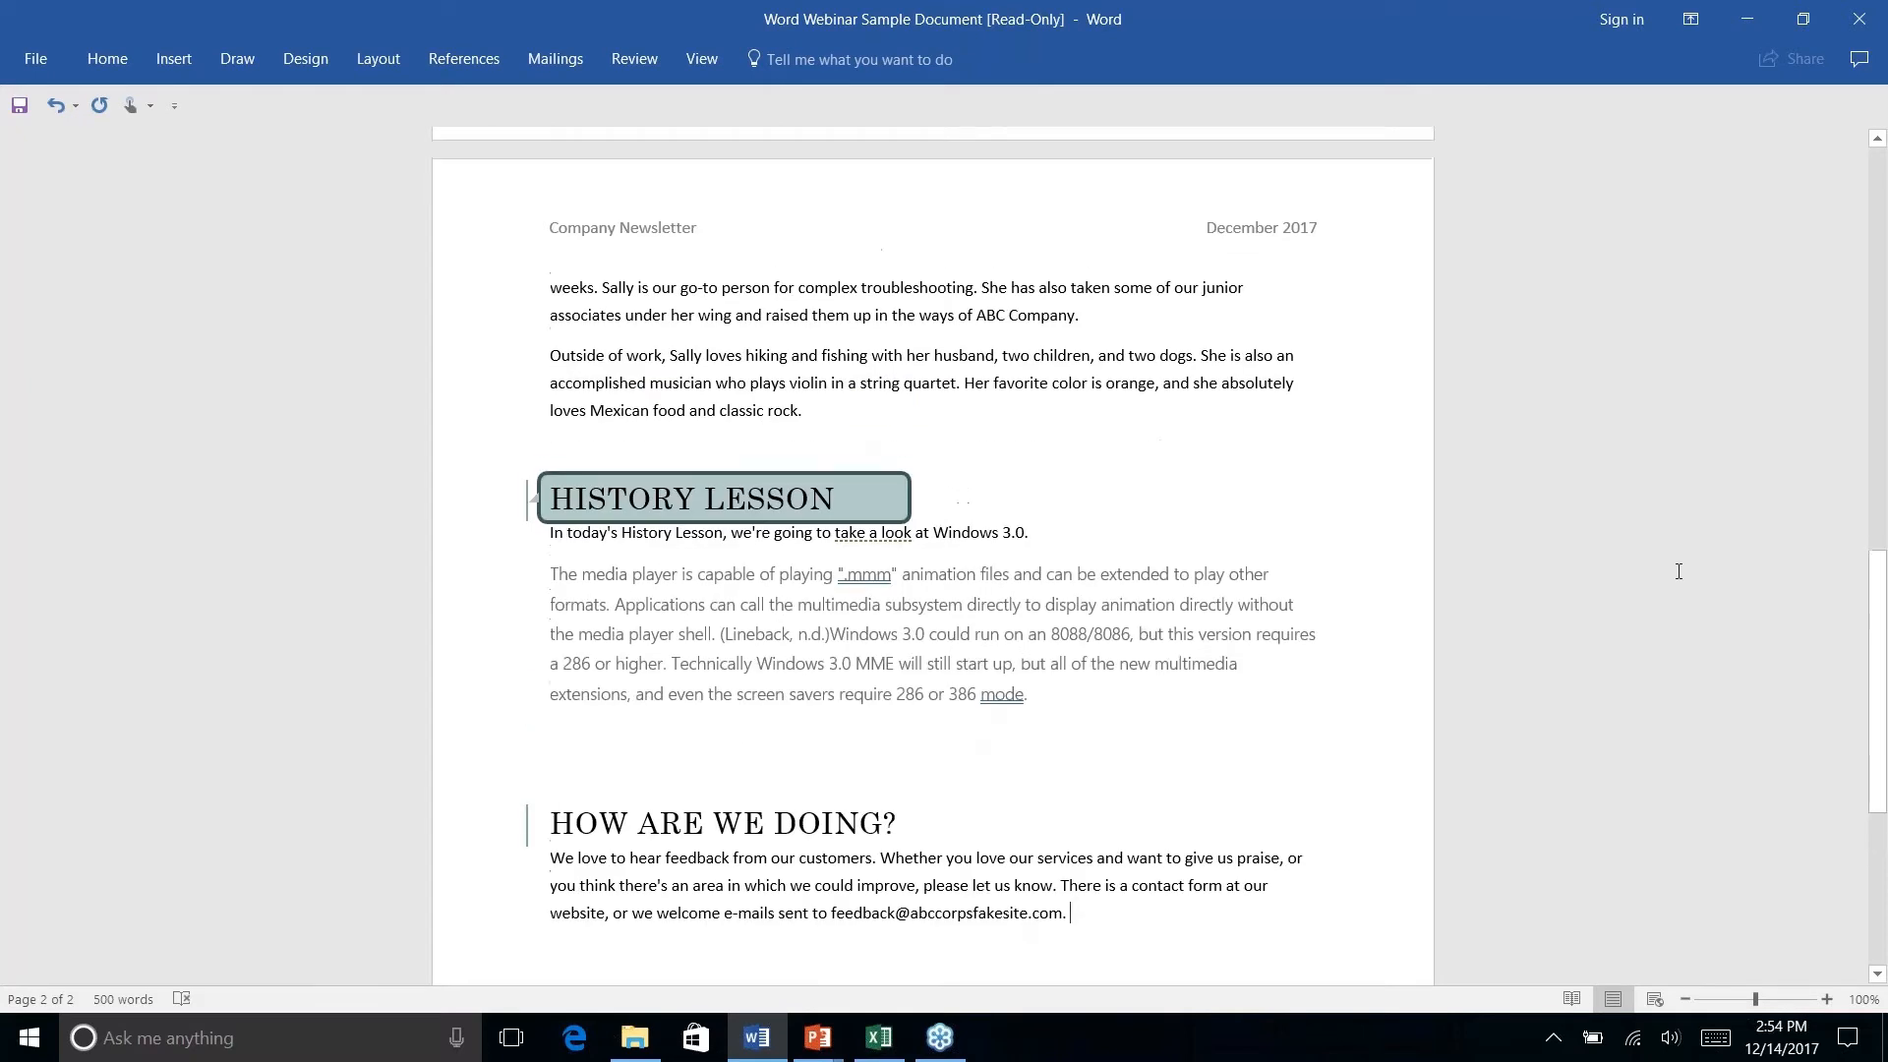
pyautogui.scroll(-1, 1678, 571)
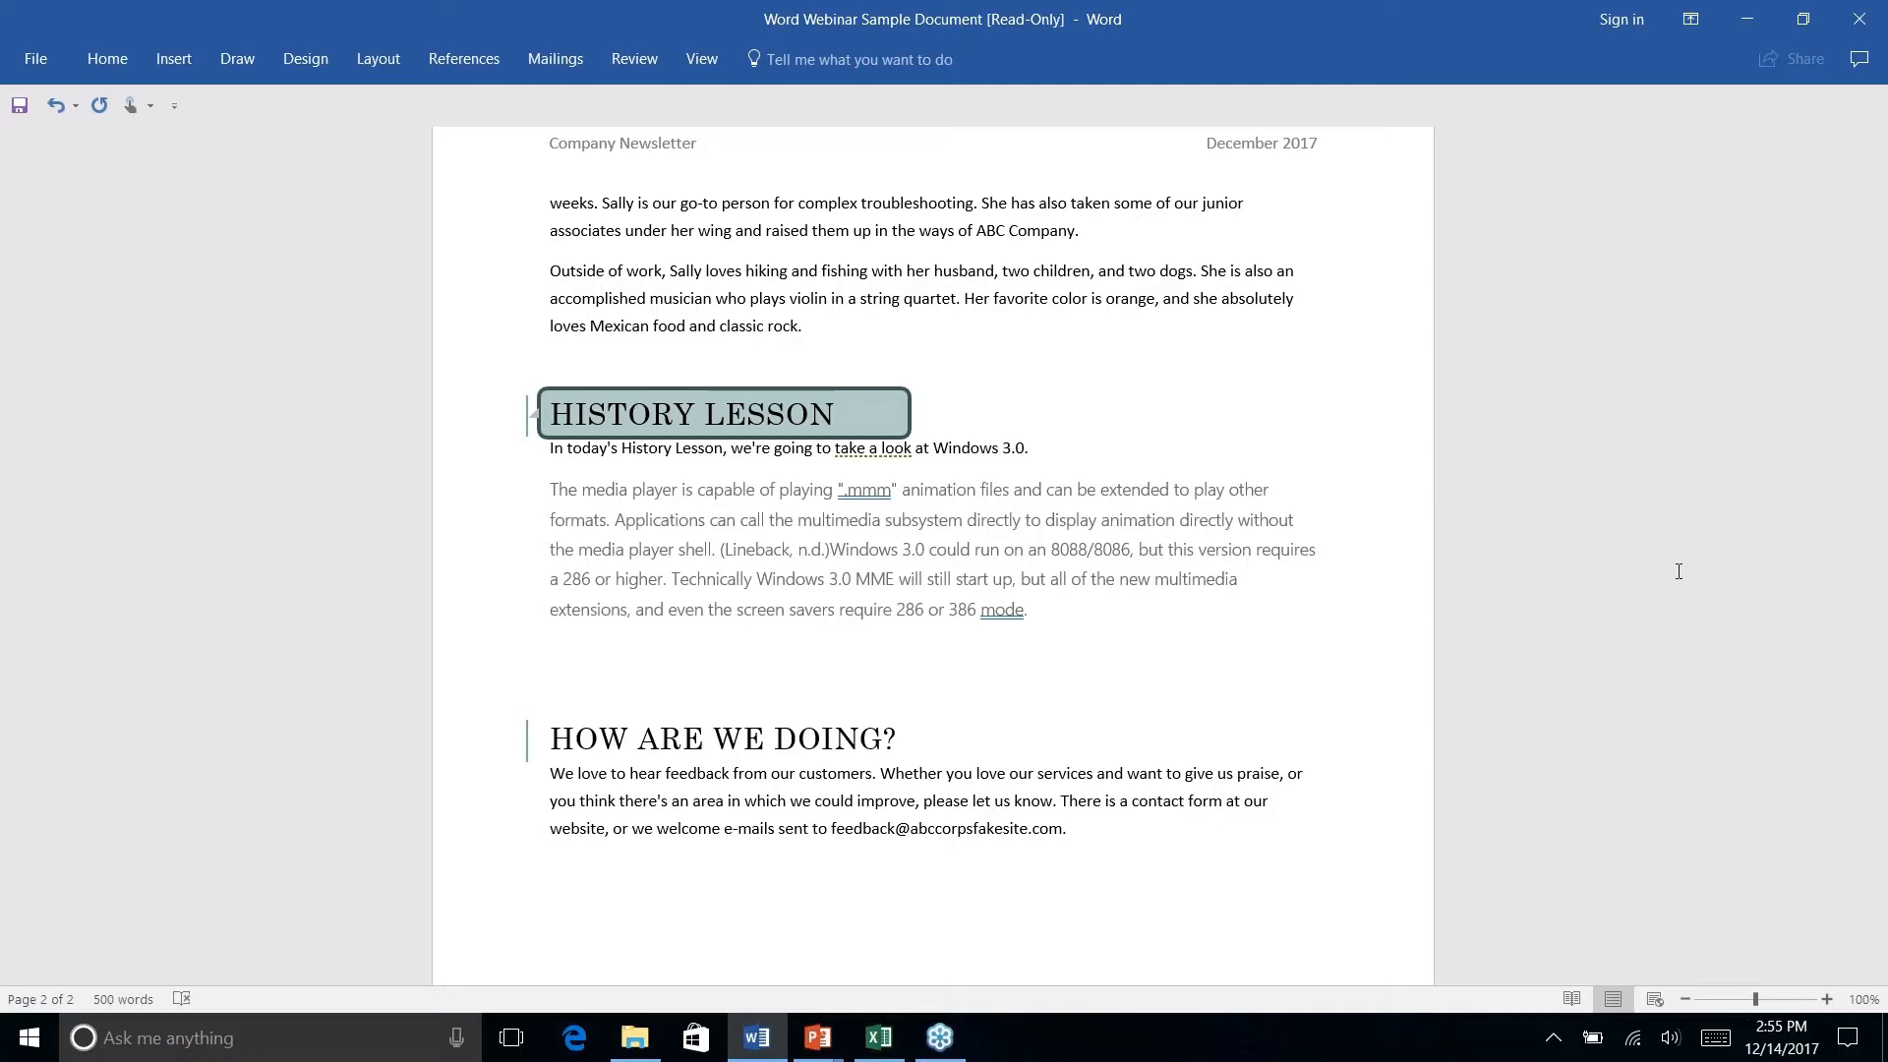
pyautogui.hotkey('alt', 'Tab')
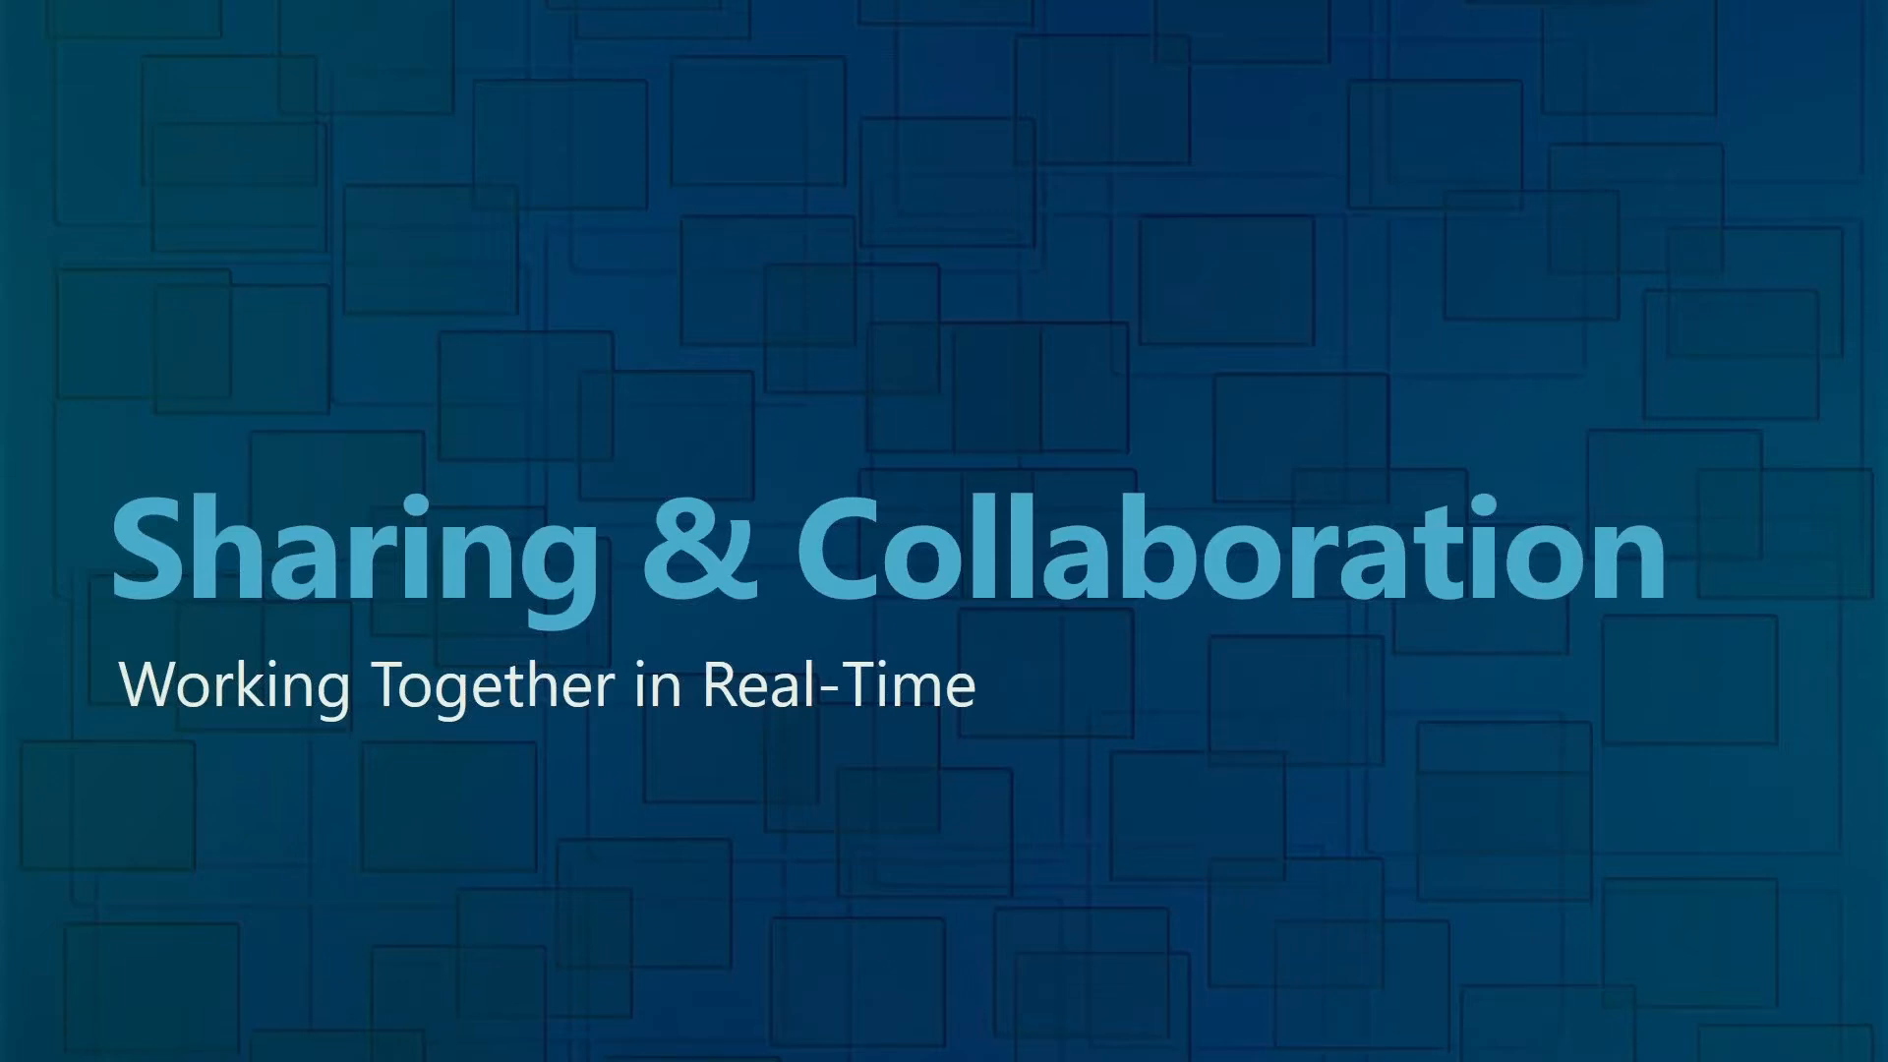
pyautogui.press('Right')
pyautogui.hotkey('alt', 'Tab')
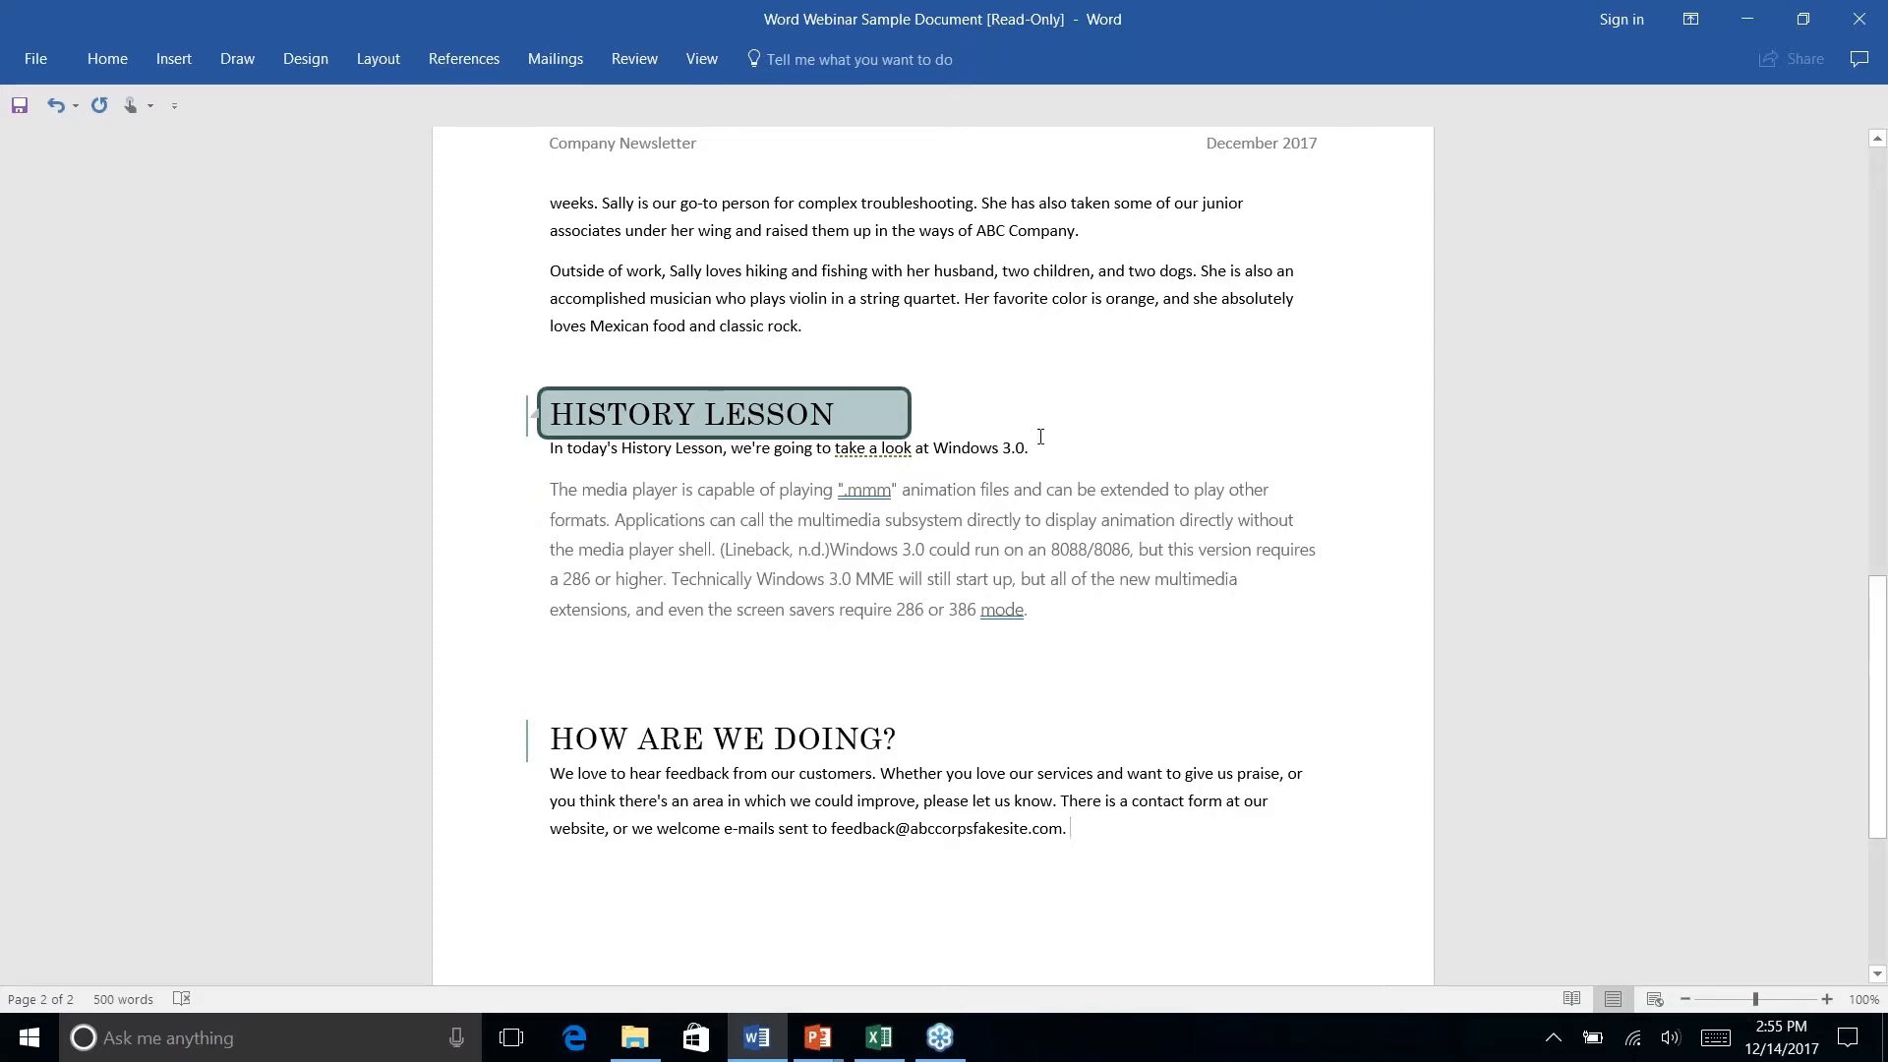
# Review the newsletter's first page, from the title and contents table through the What's New and Employee Spotlight sections.
pyautogui.scroll(15, 1040, 435)
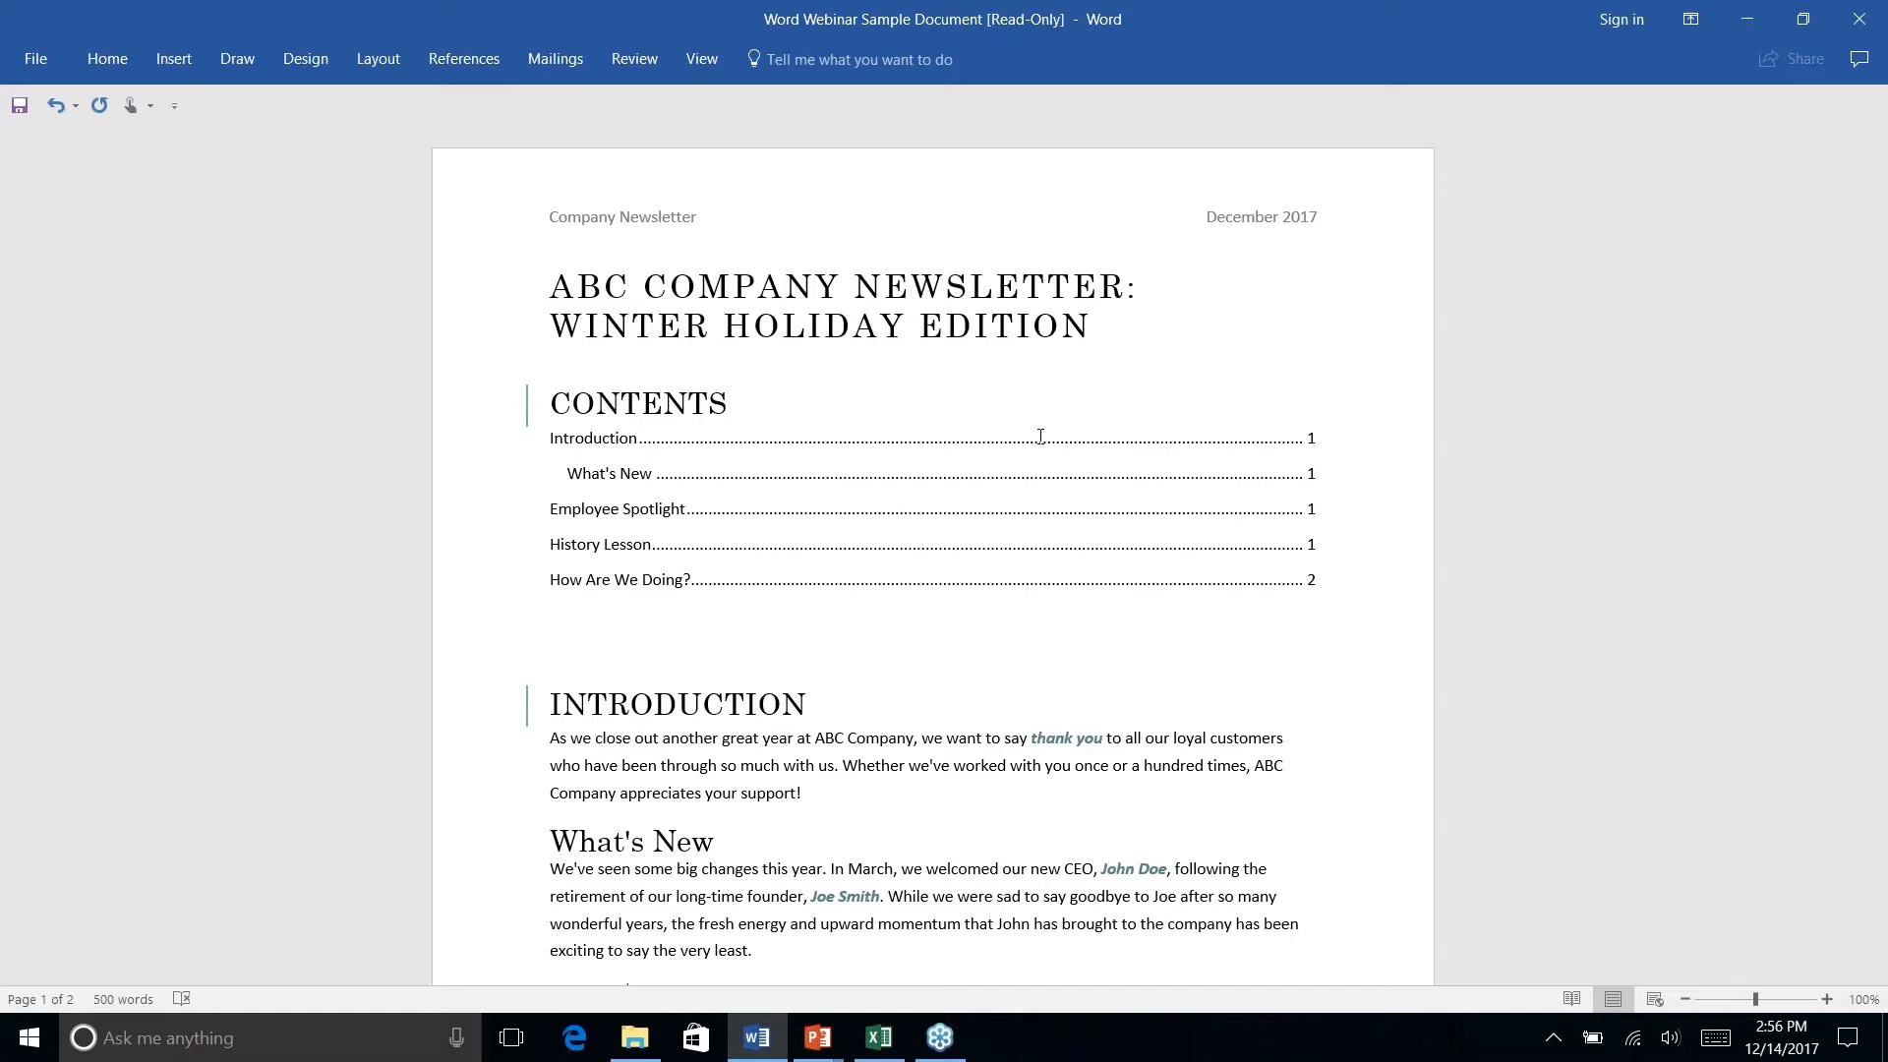
pyautogui.scroll(-10, 1040, 436)
pyautogui.scroll(8, 1040, 436)
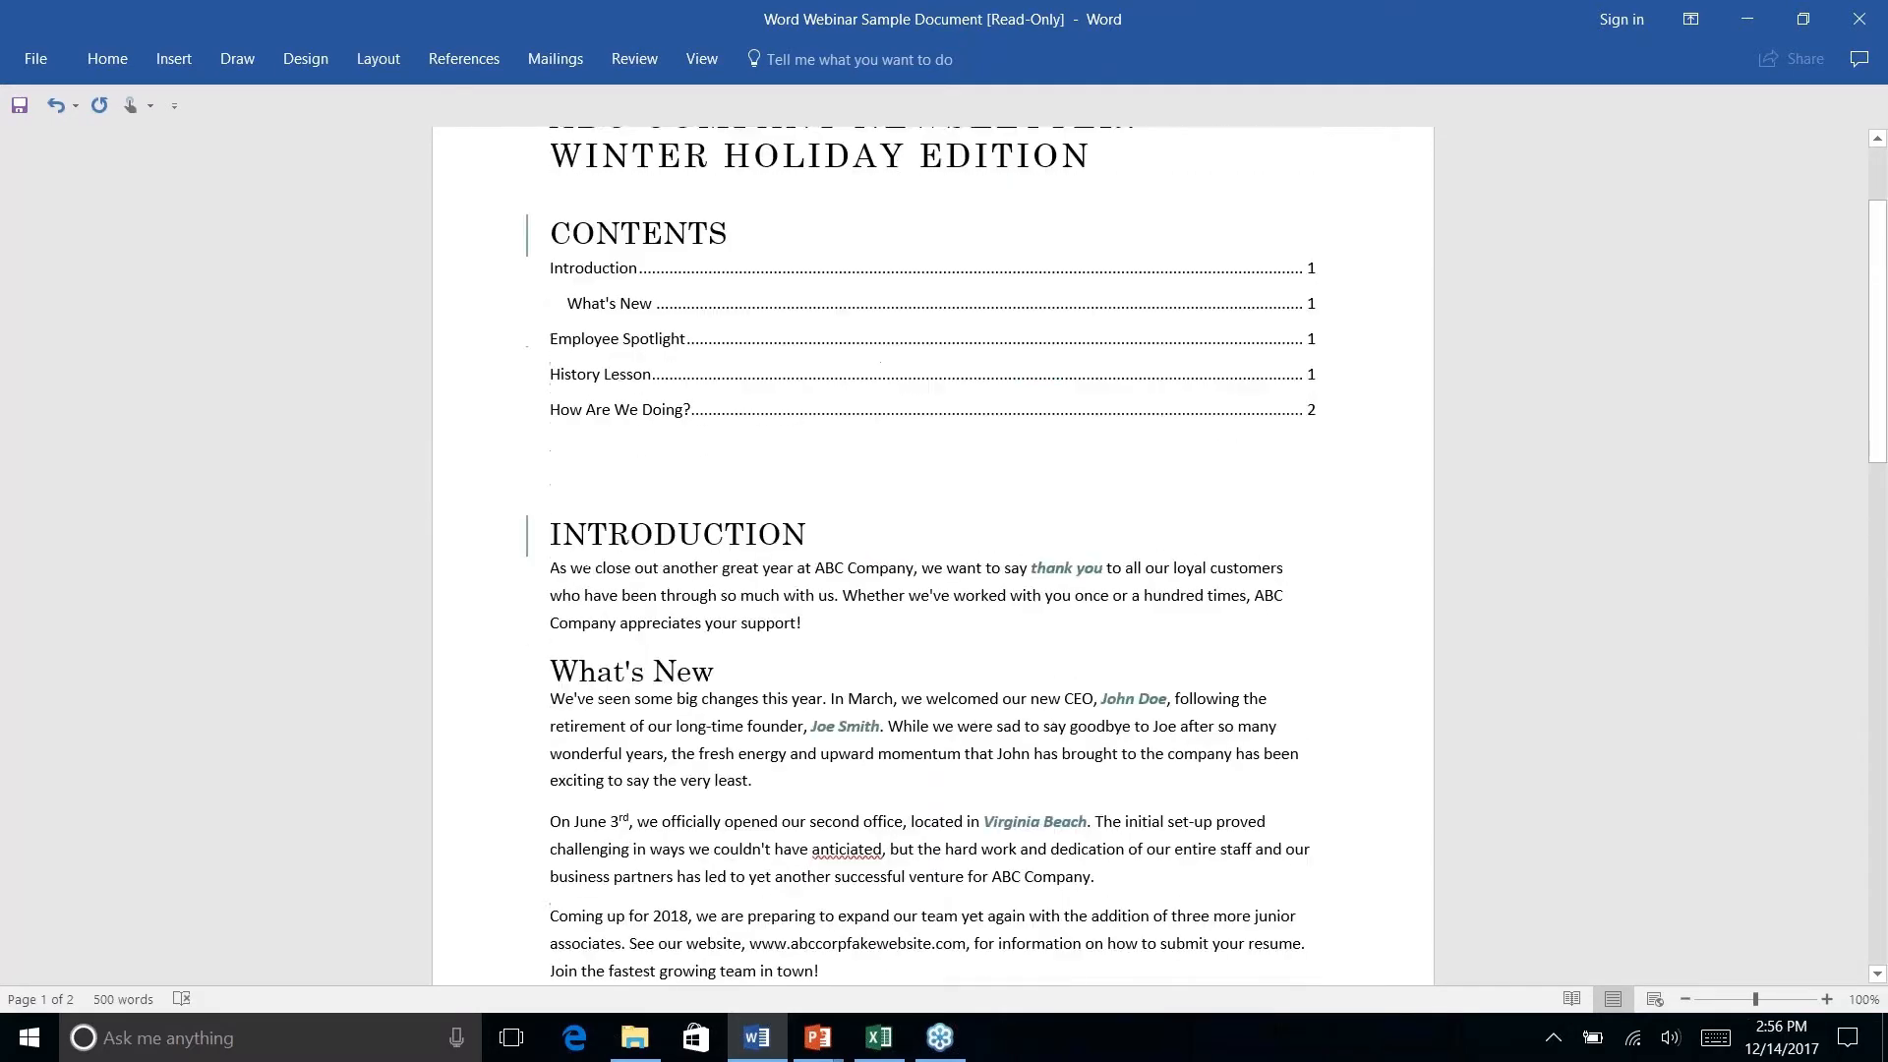
pyautogui.scroll(2, 932, 551)
pyautogui.scroll(-5, 932, 550)
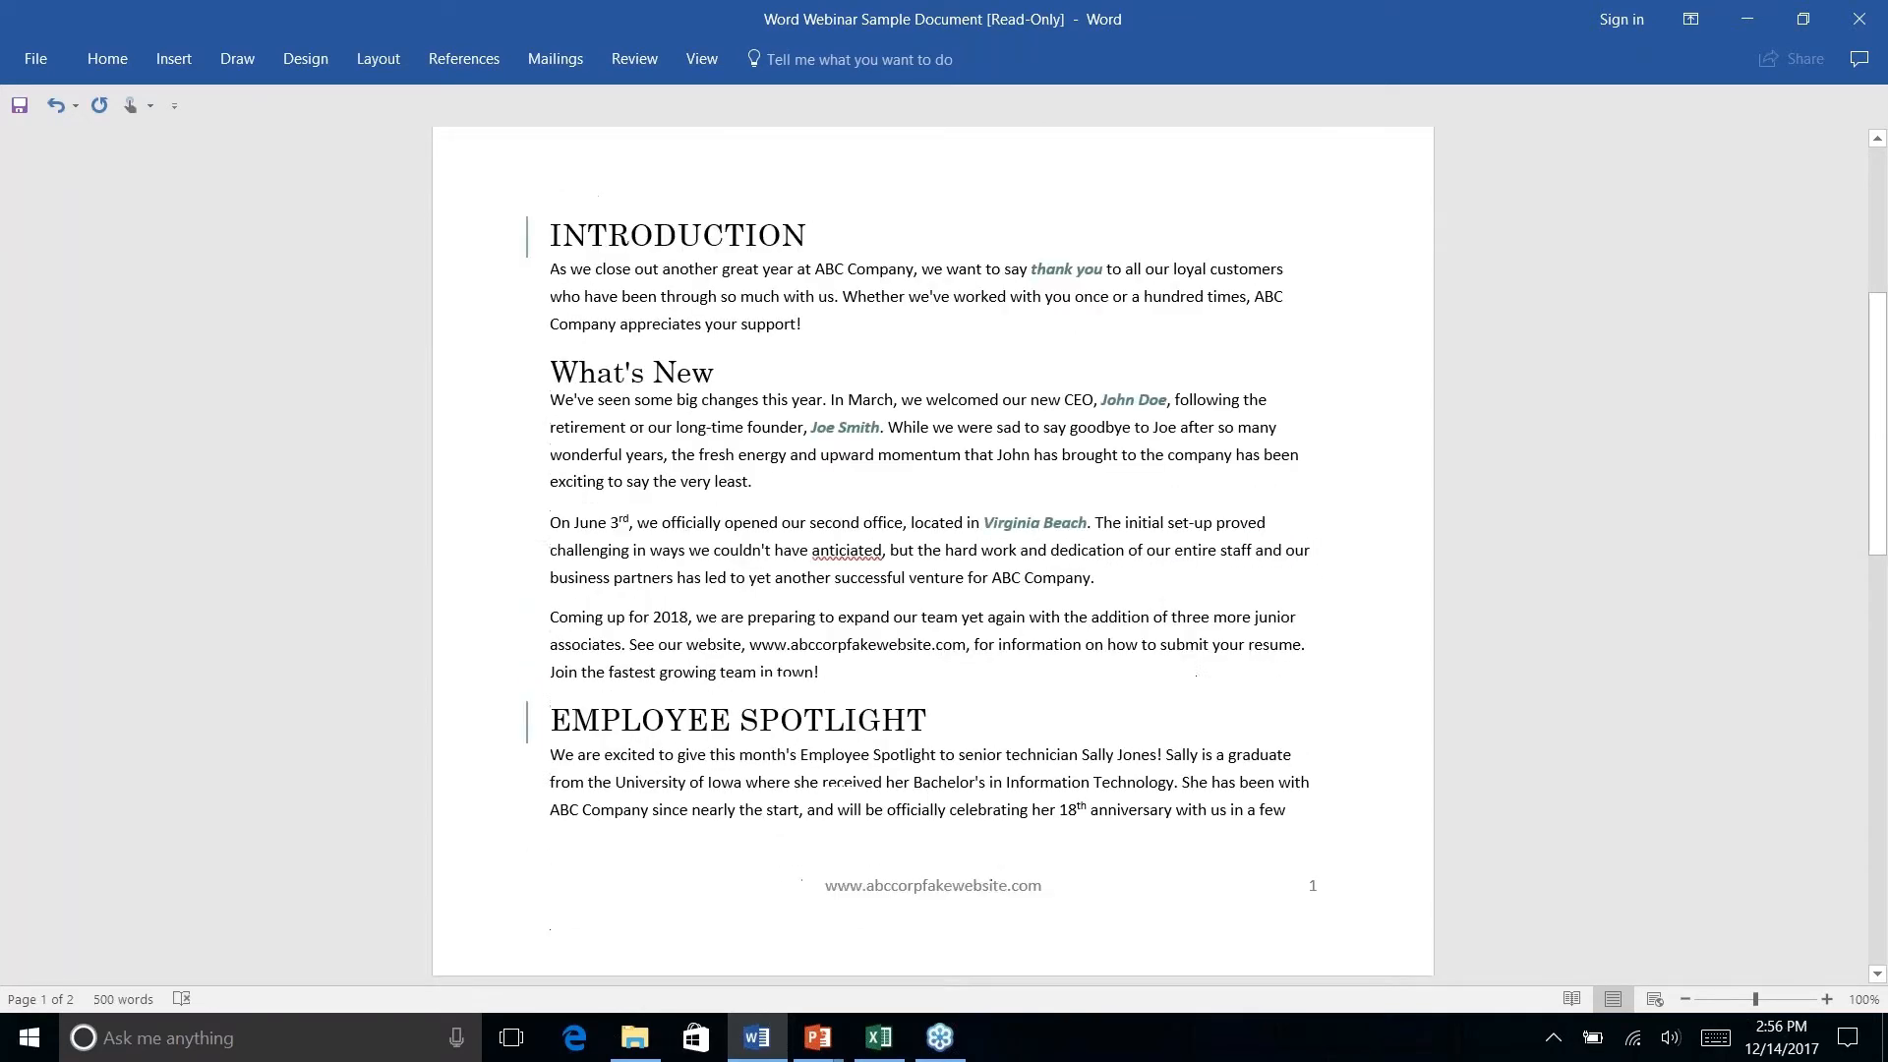
pyautogui.scroll(-3, 932, 550)
pyautogui.scroll(8, 932, 551)
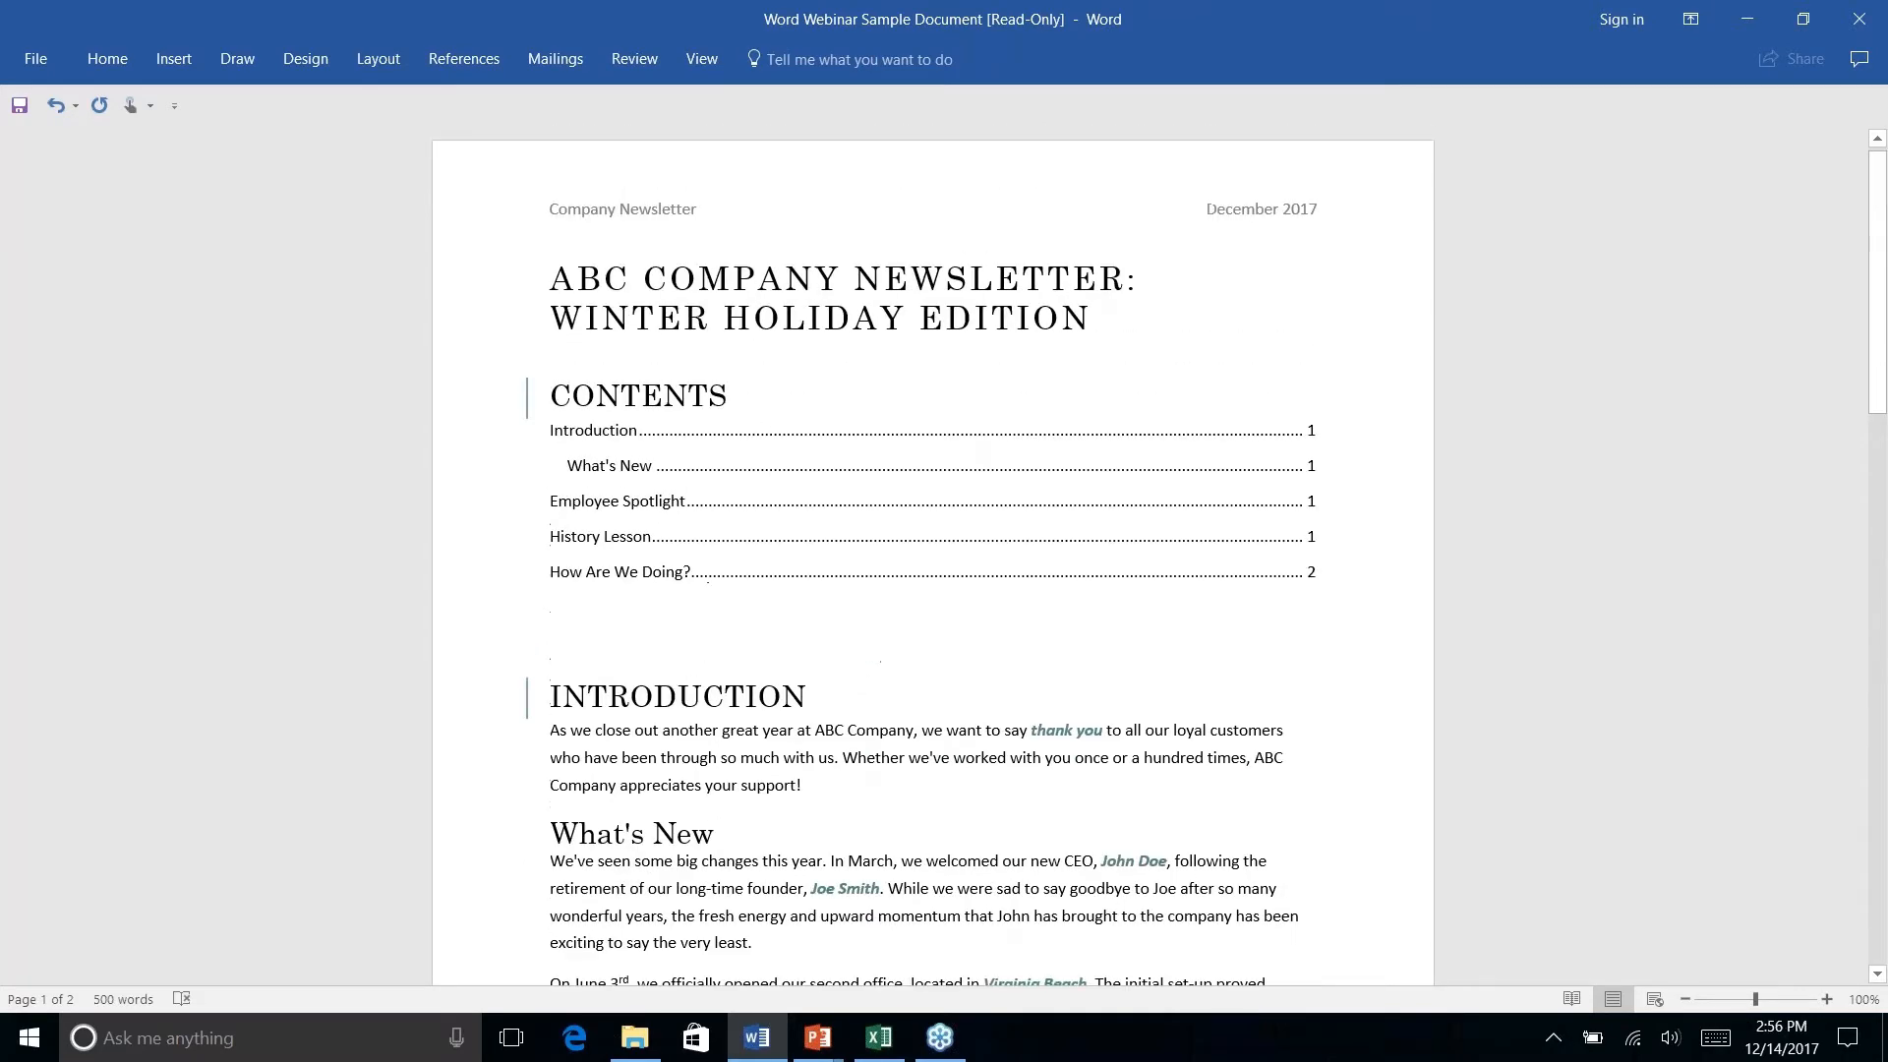
pyautogui.scroll(-5, 1040, 438)
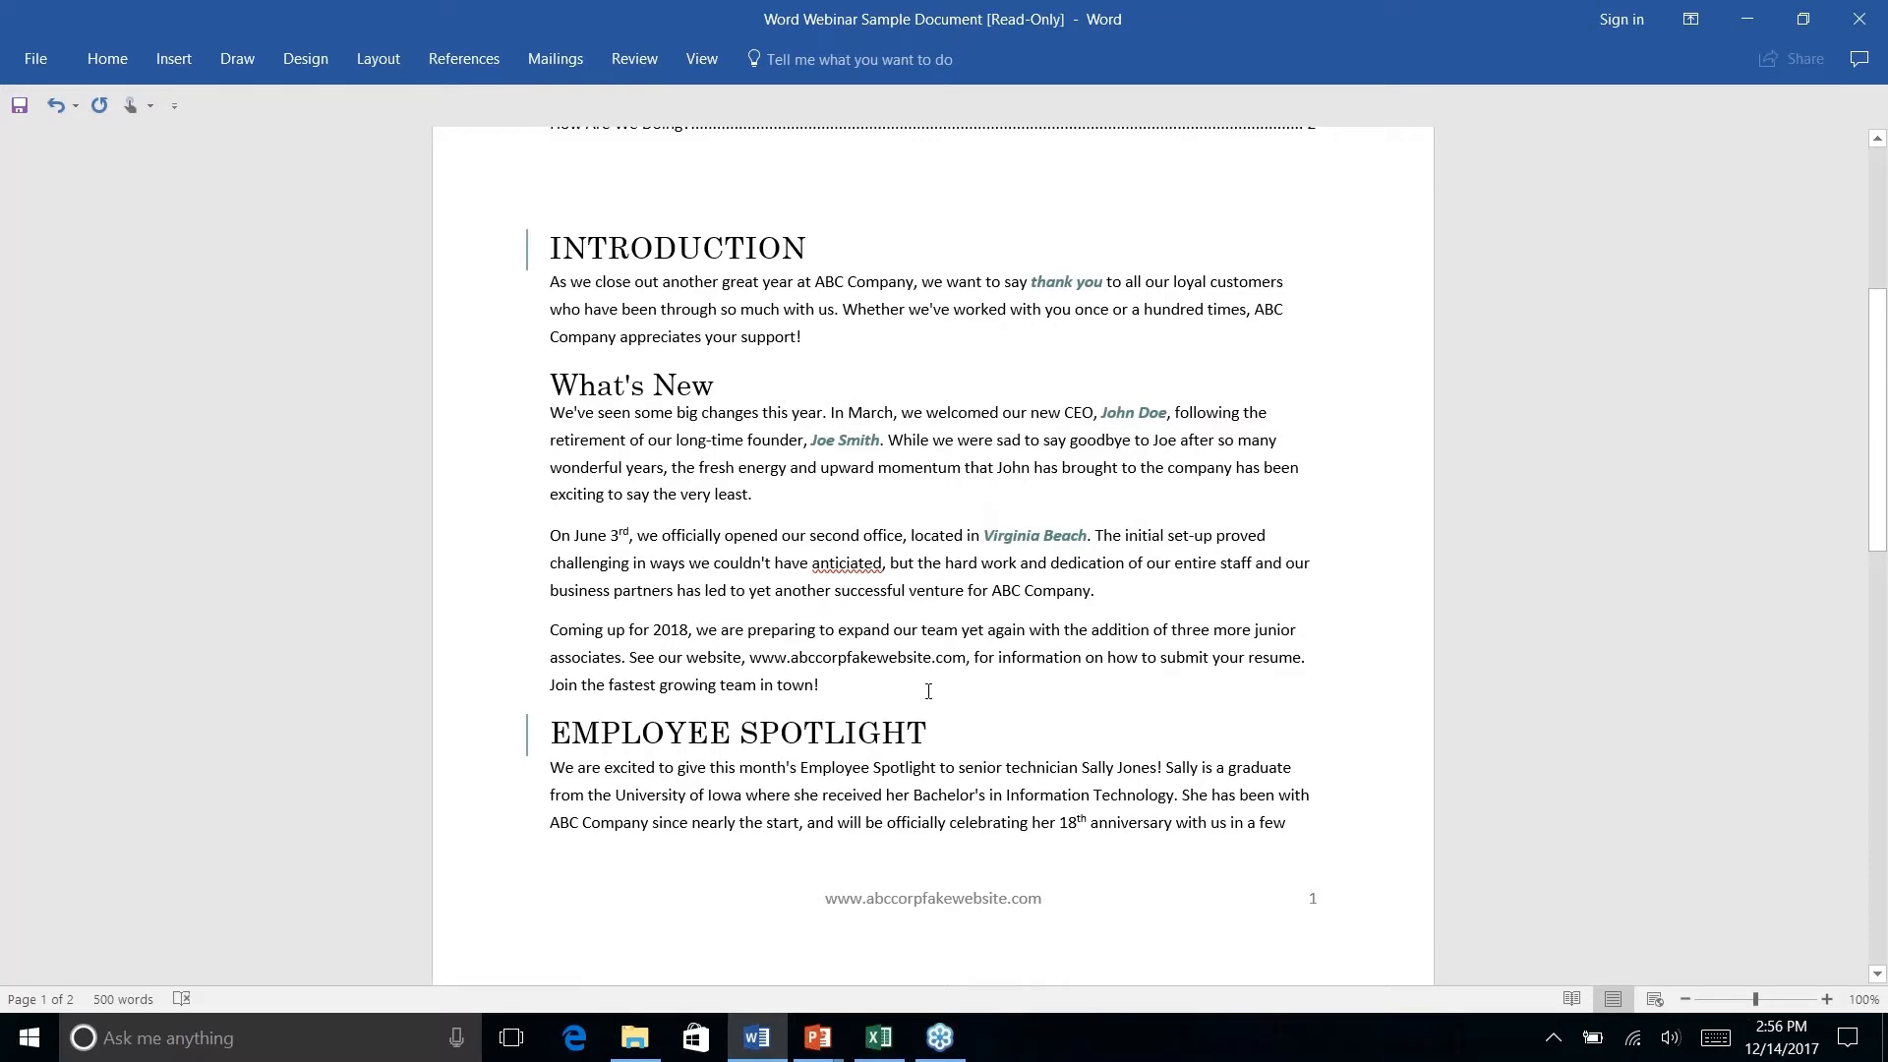
# Insert a Next Page section break after "Join the fastest growing team in town!", before the Employee Spotlight heading.
pyautogui.click(863, 684)
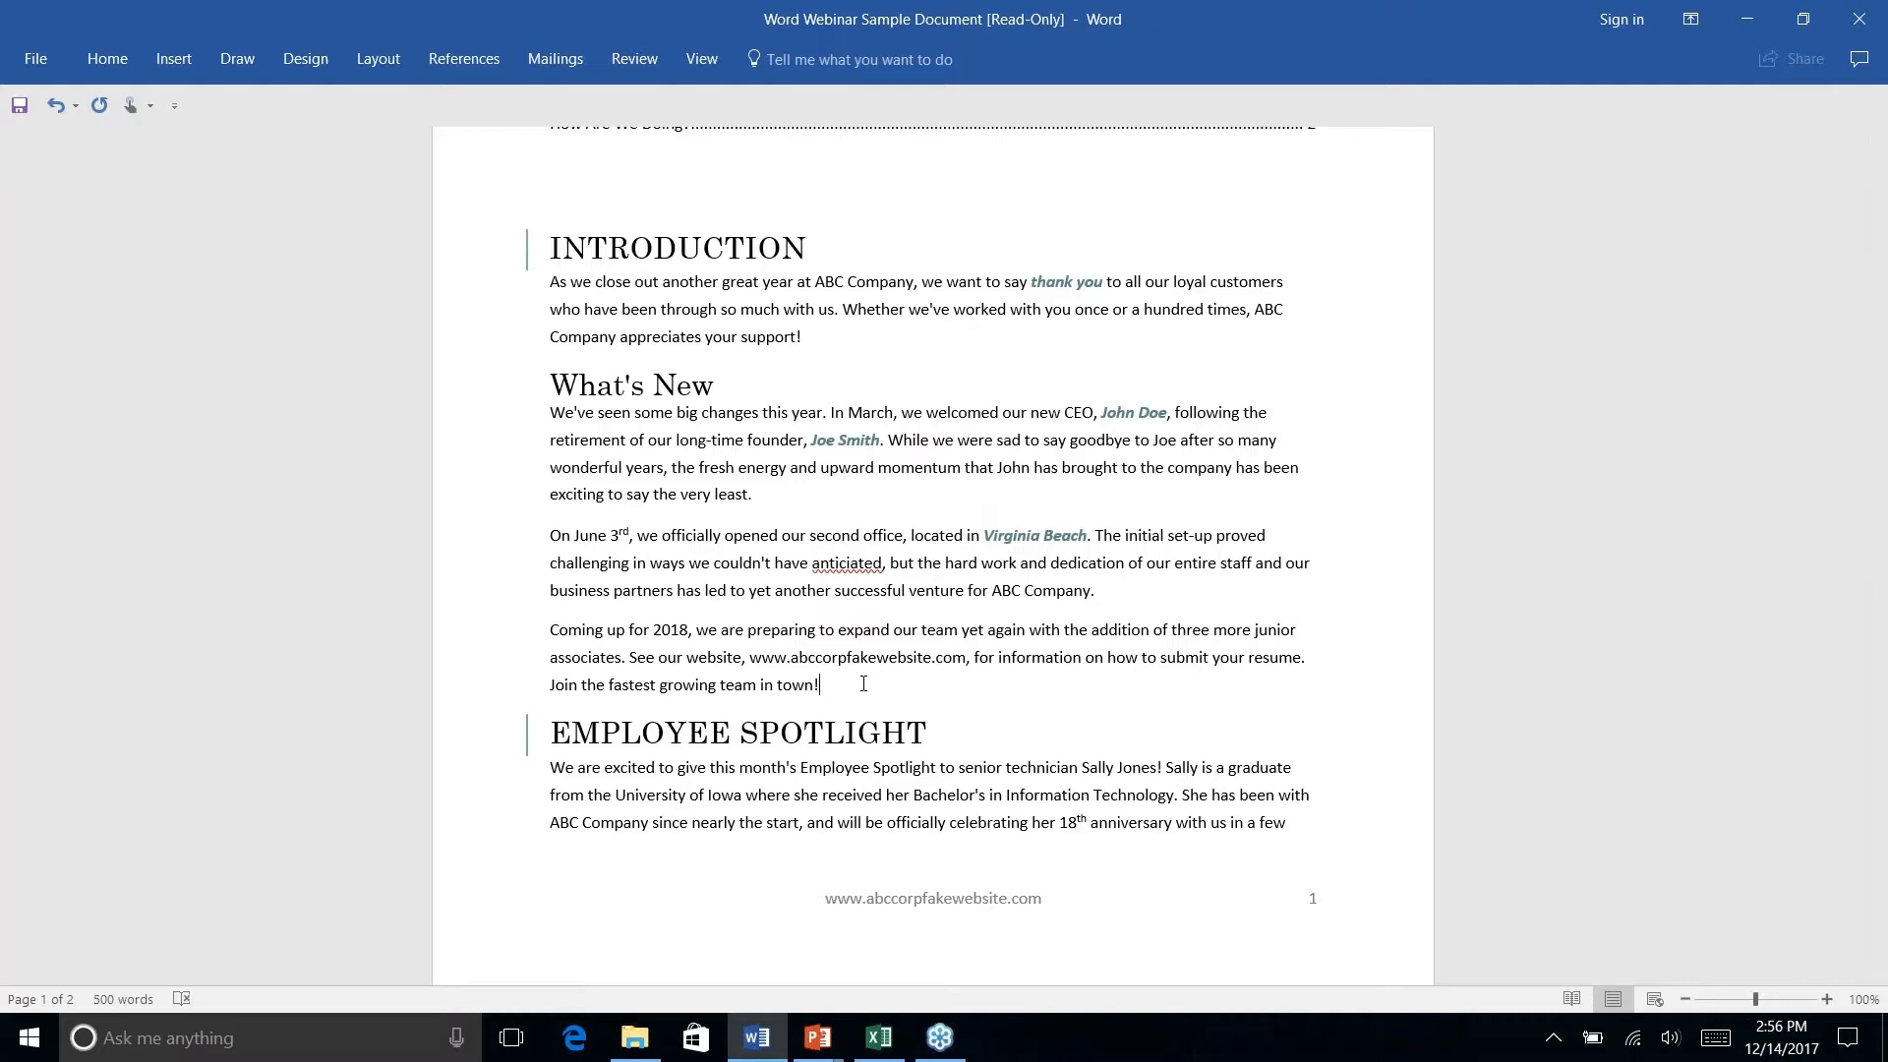
pyautogui.click(173, 59)
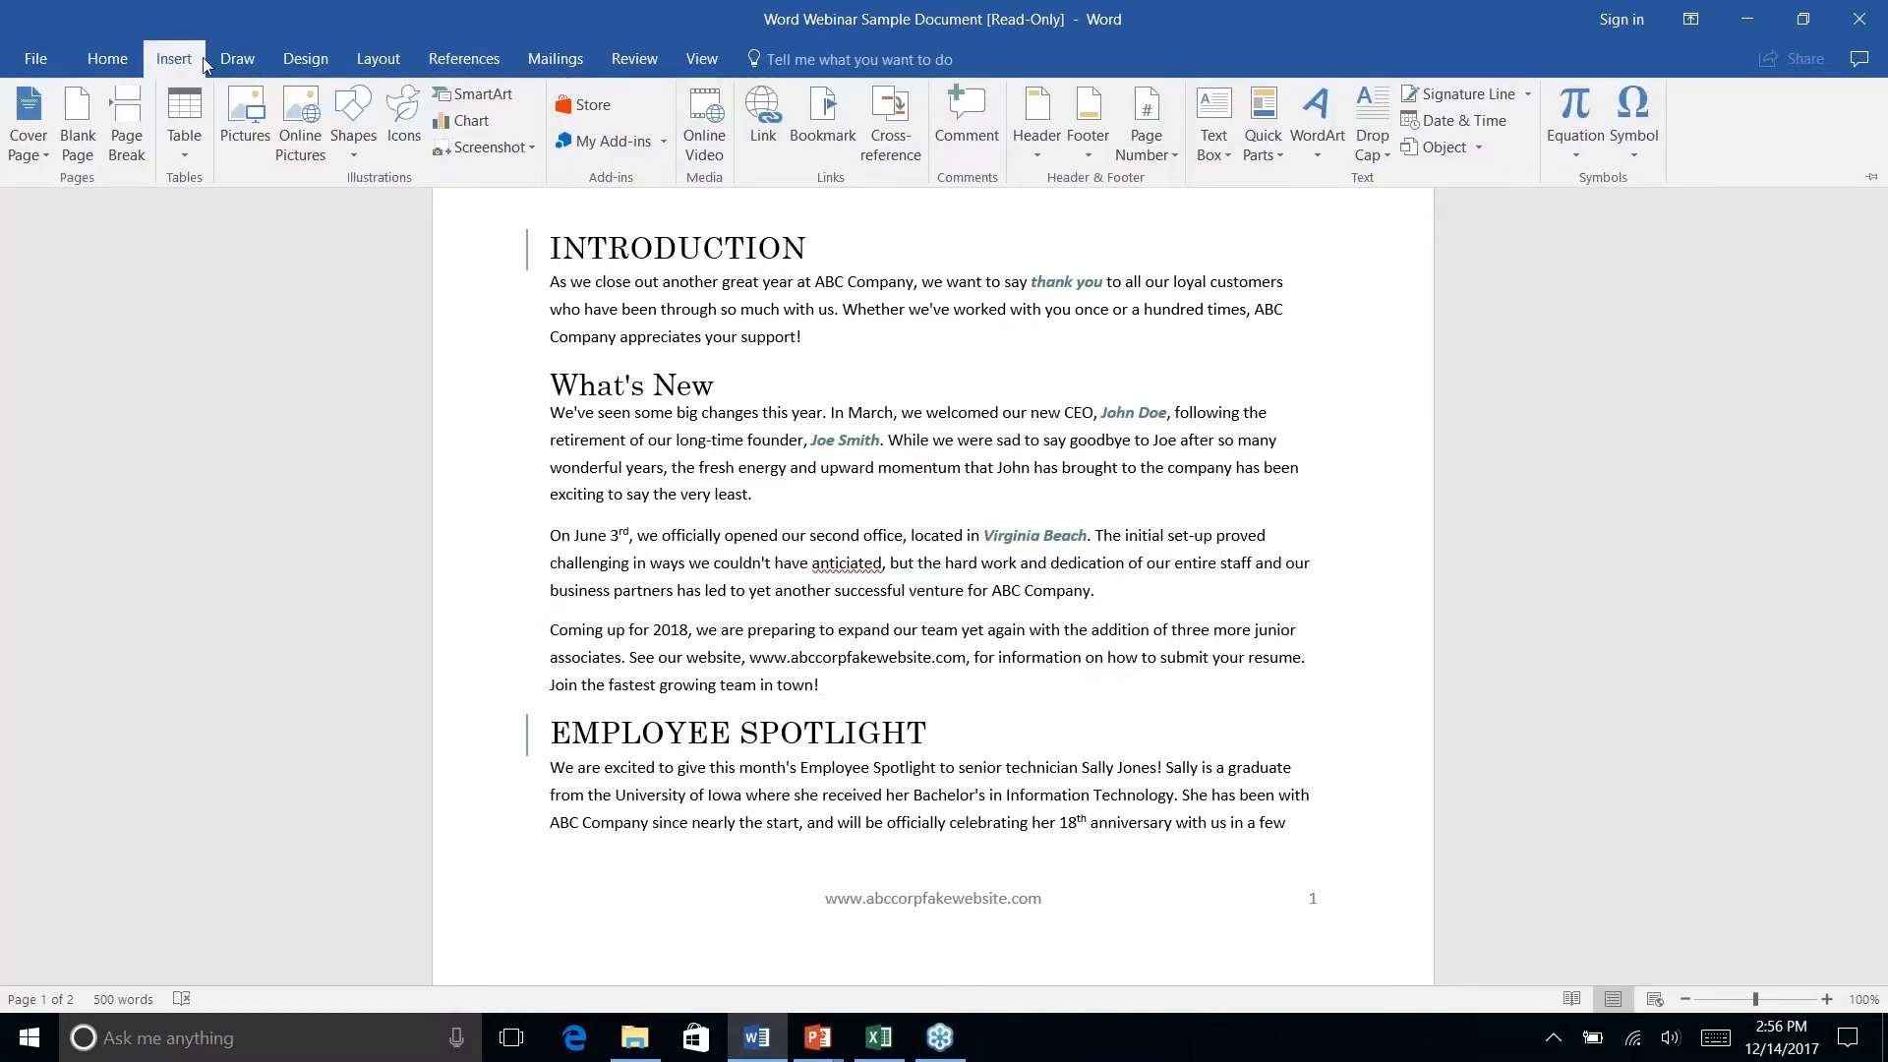
pyautogui.click(237, 61)
pyautogui.click(306, 61)
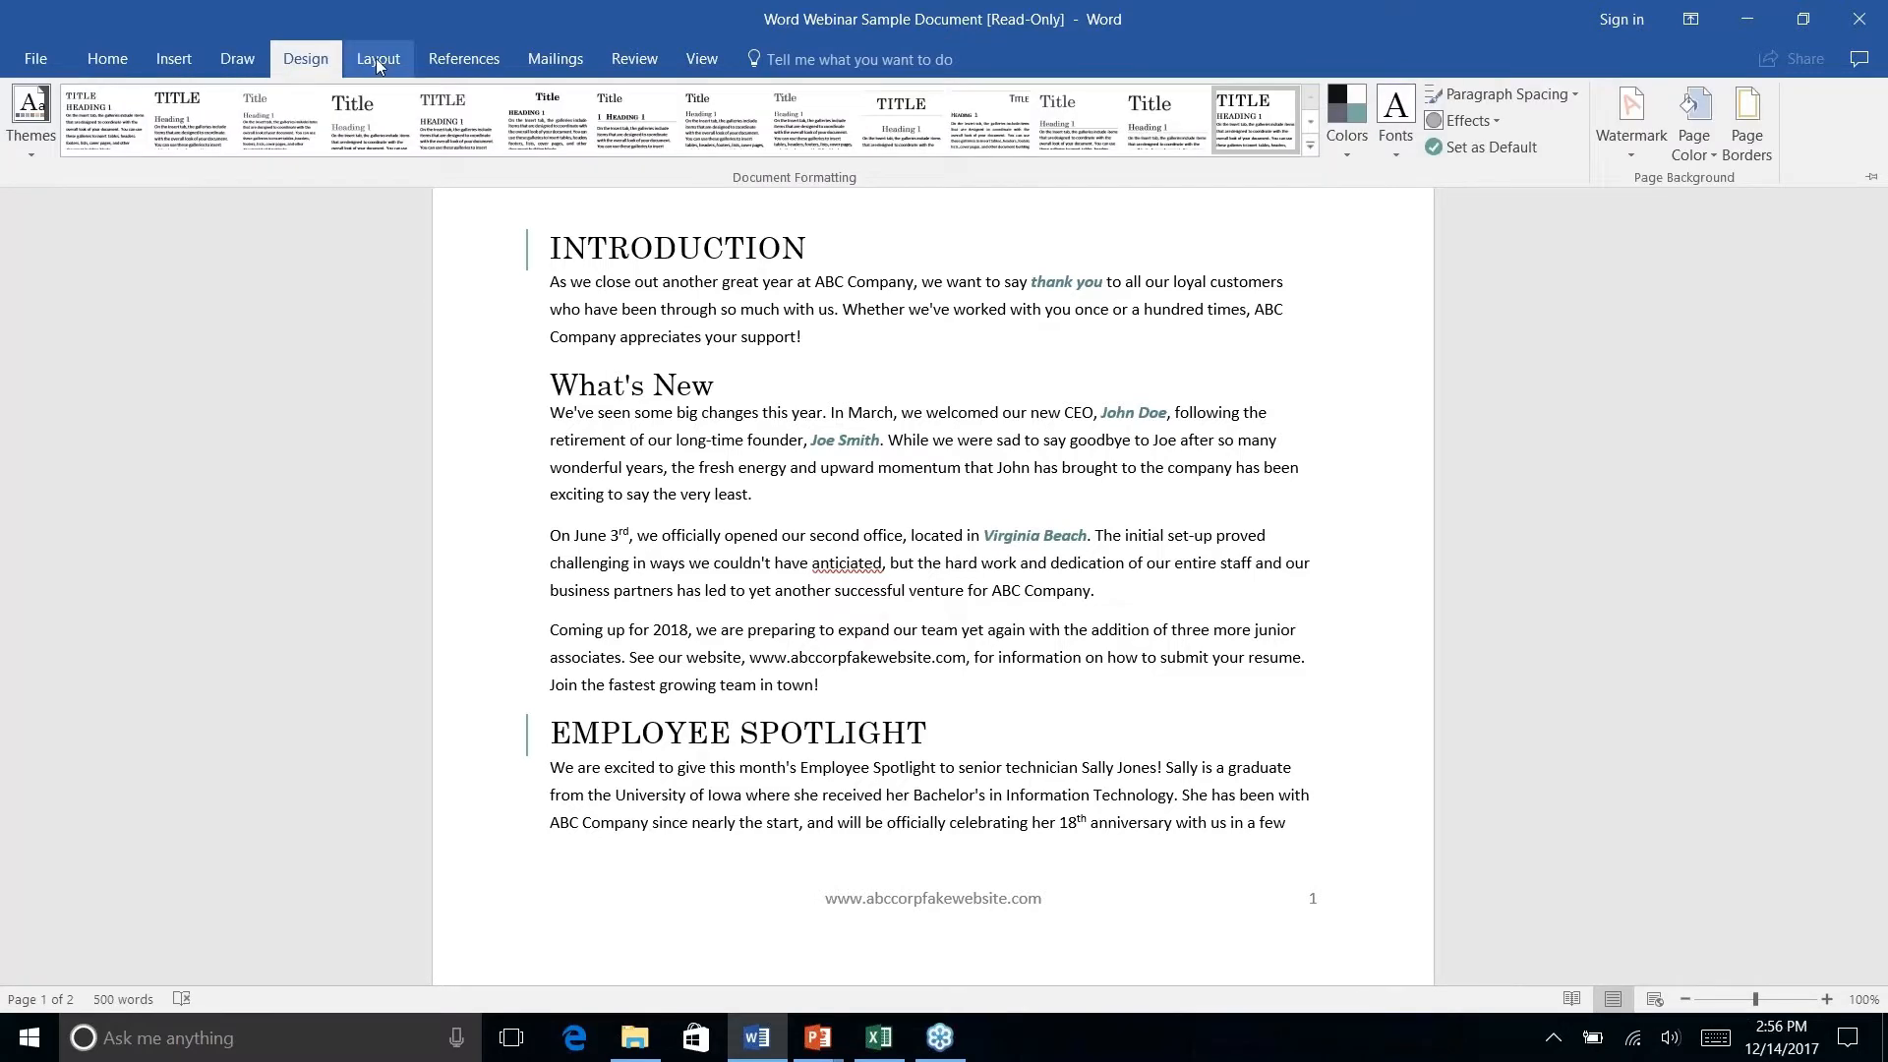
pyautogui.click(379, 62)
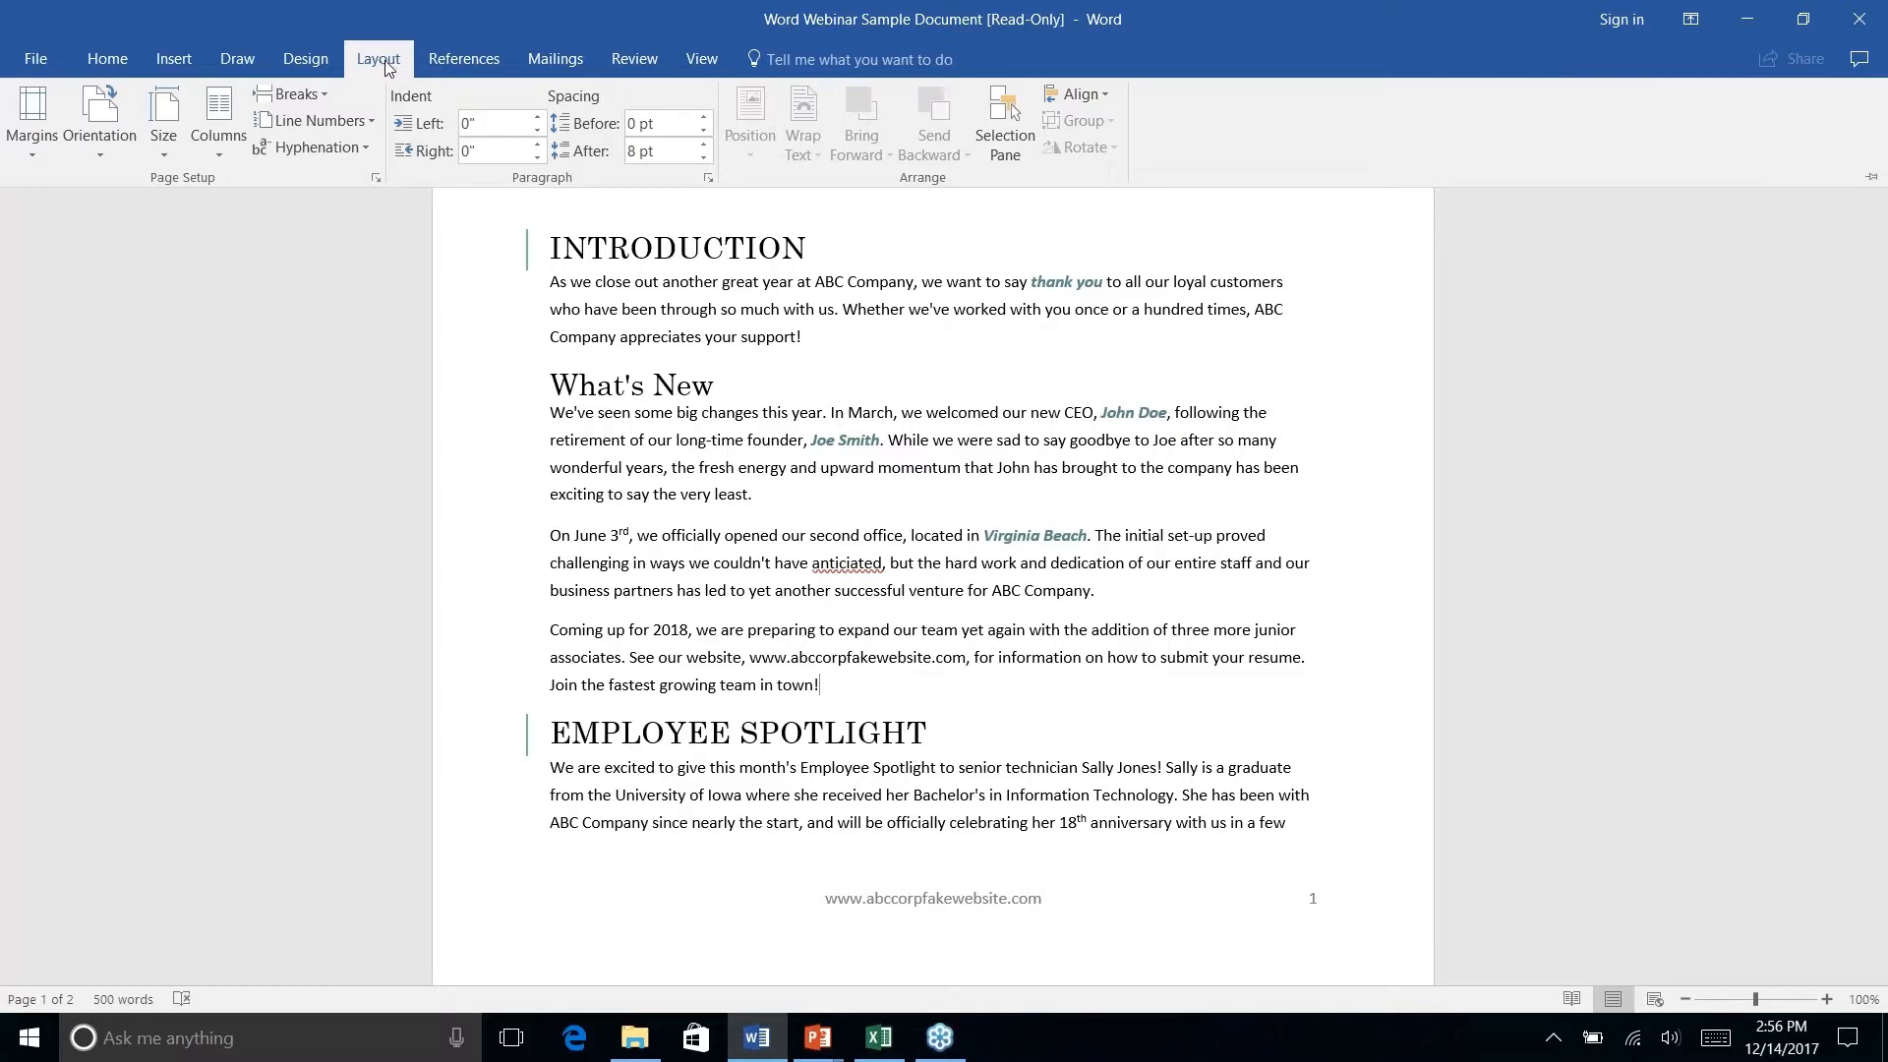
pyautogui.click(825, 681)
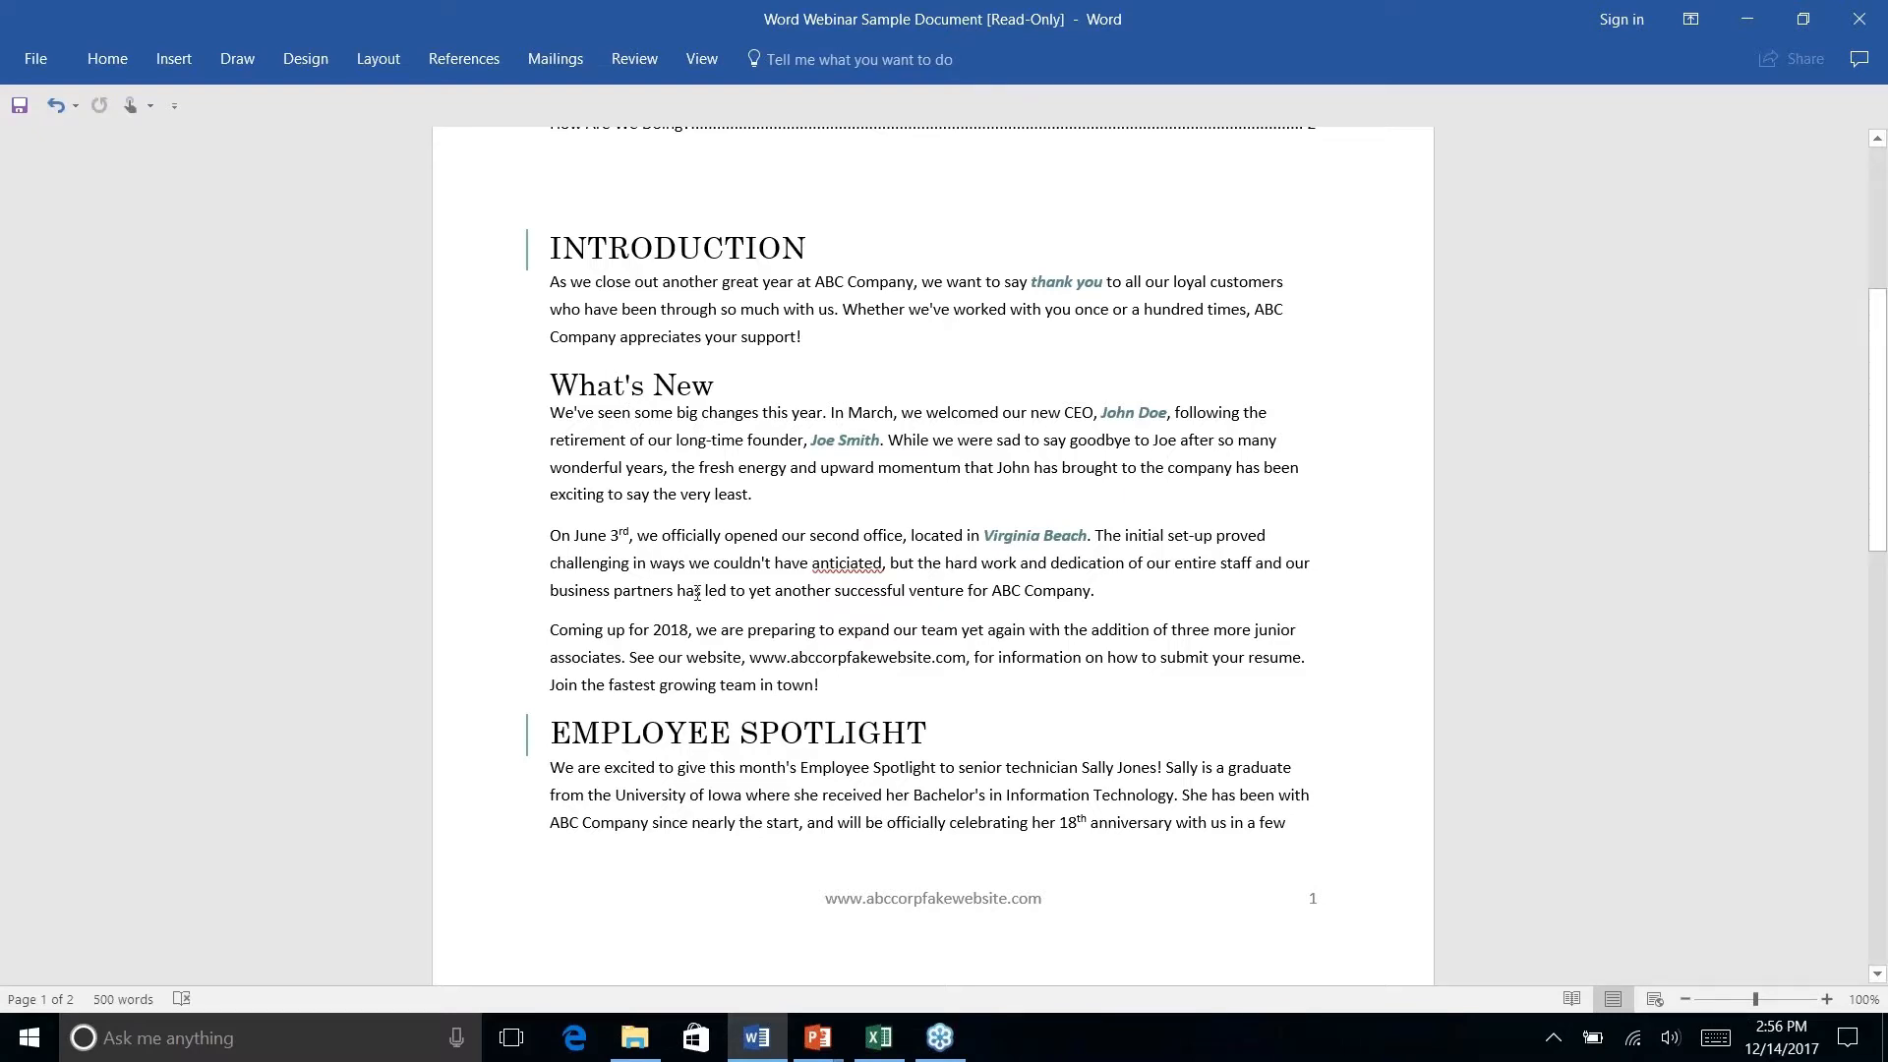
pyautogui.scroll(1, 957, 733)
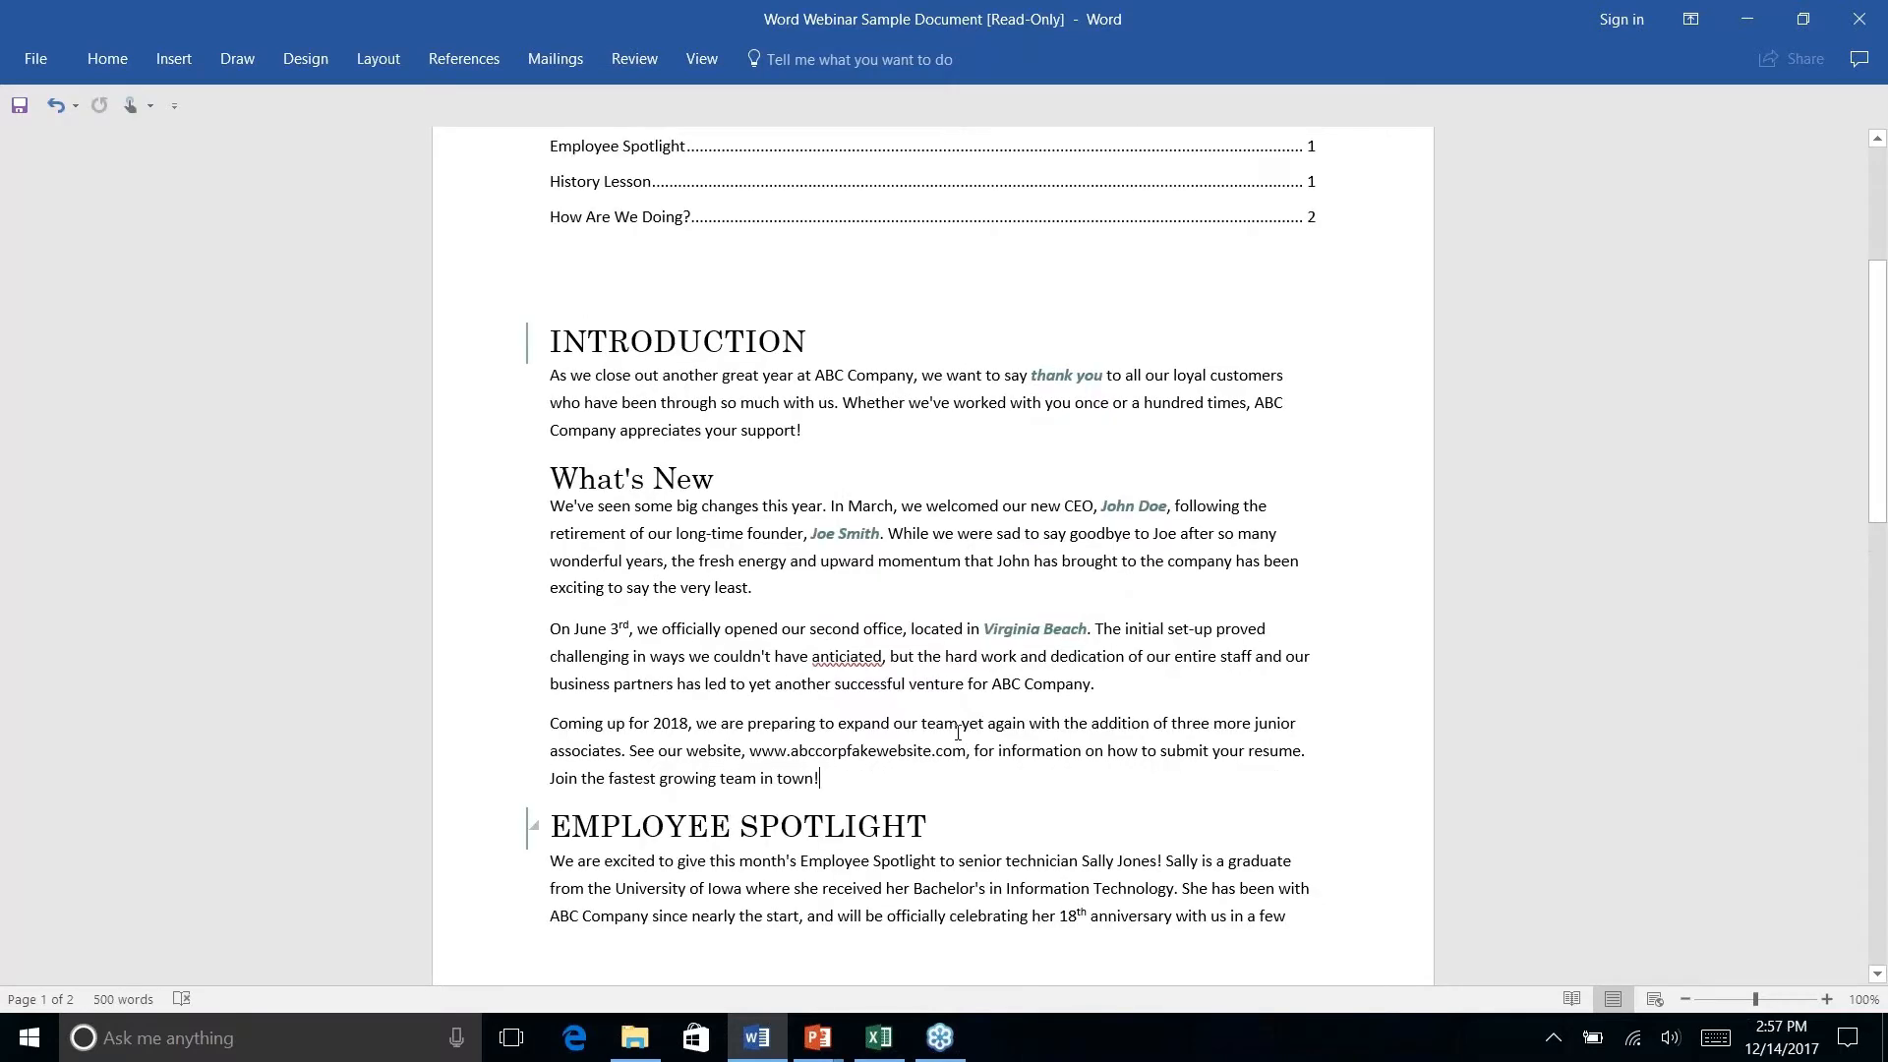
pyautogui.scroll(-3, 958, 733)
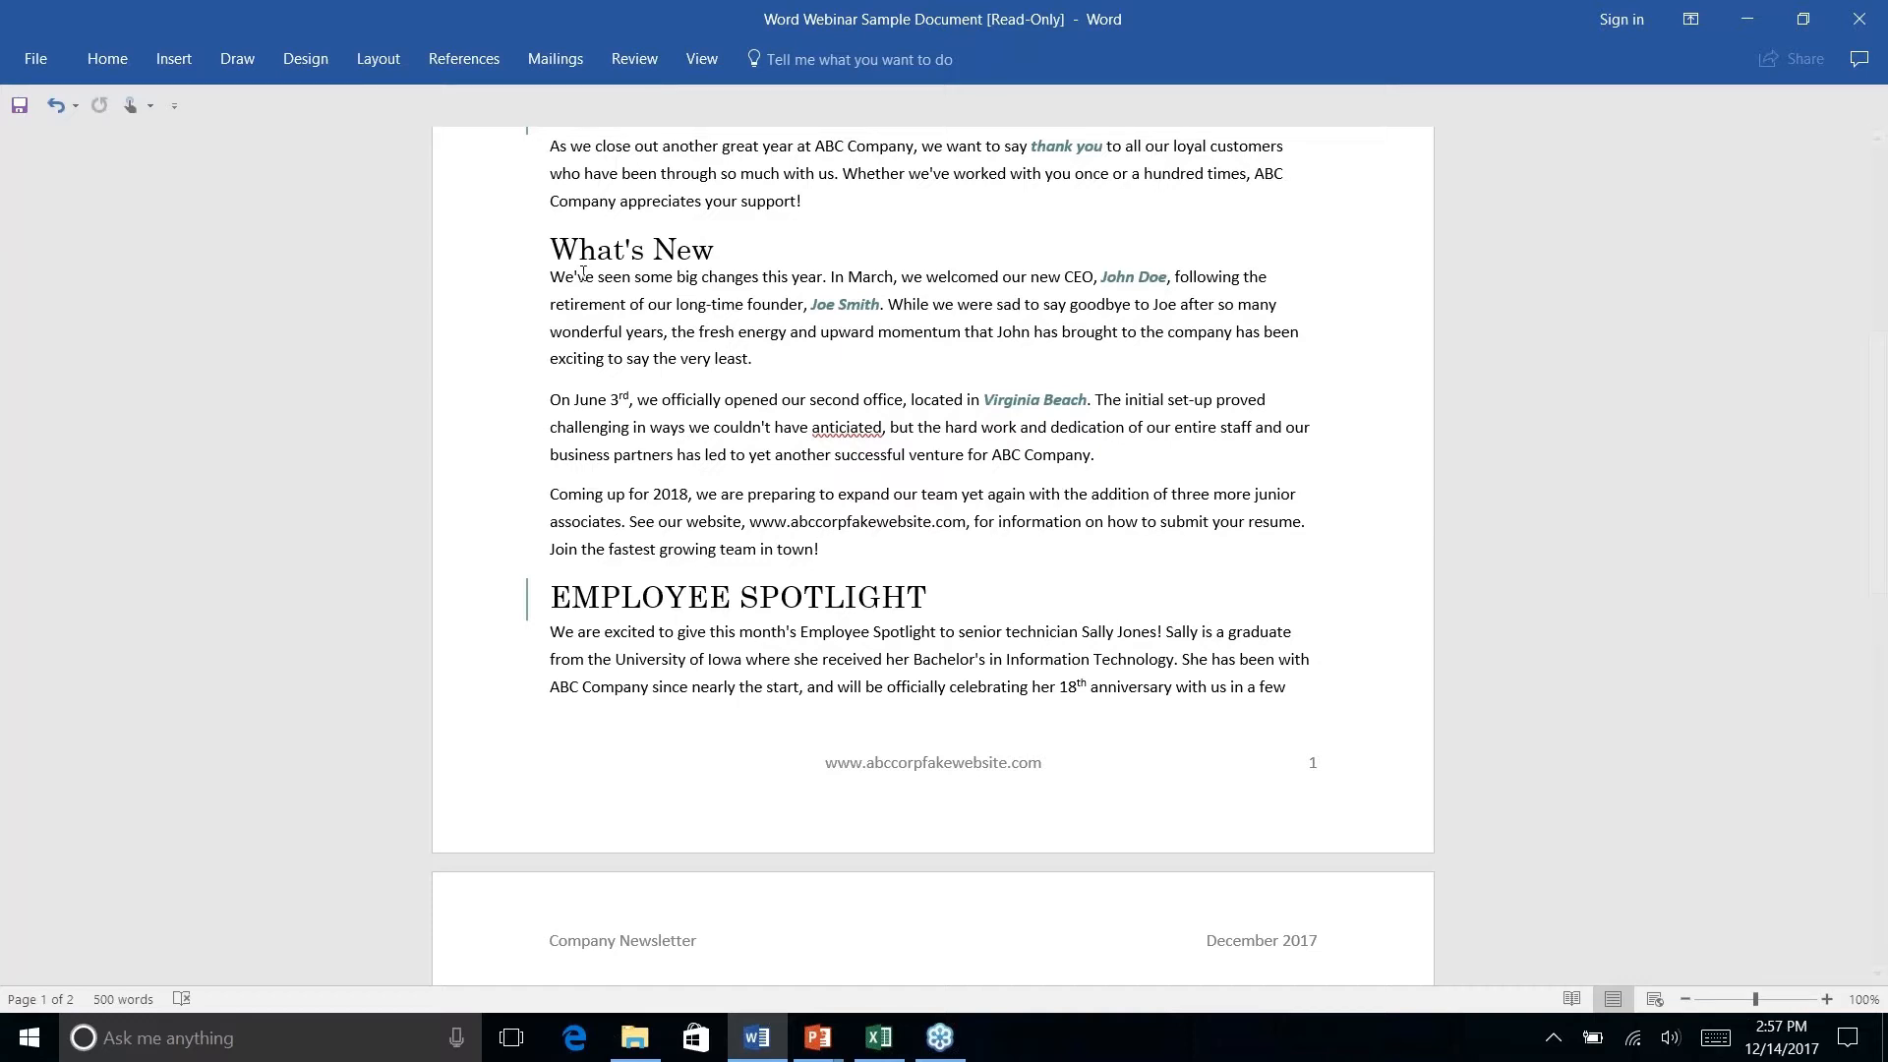
pyautogui.click(392, 63)
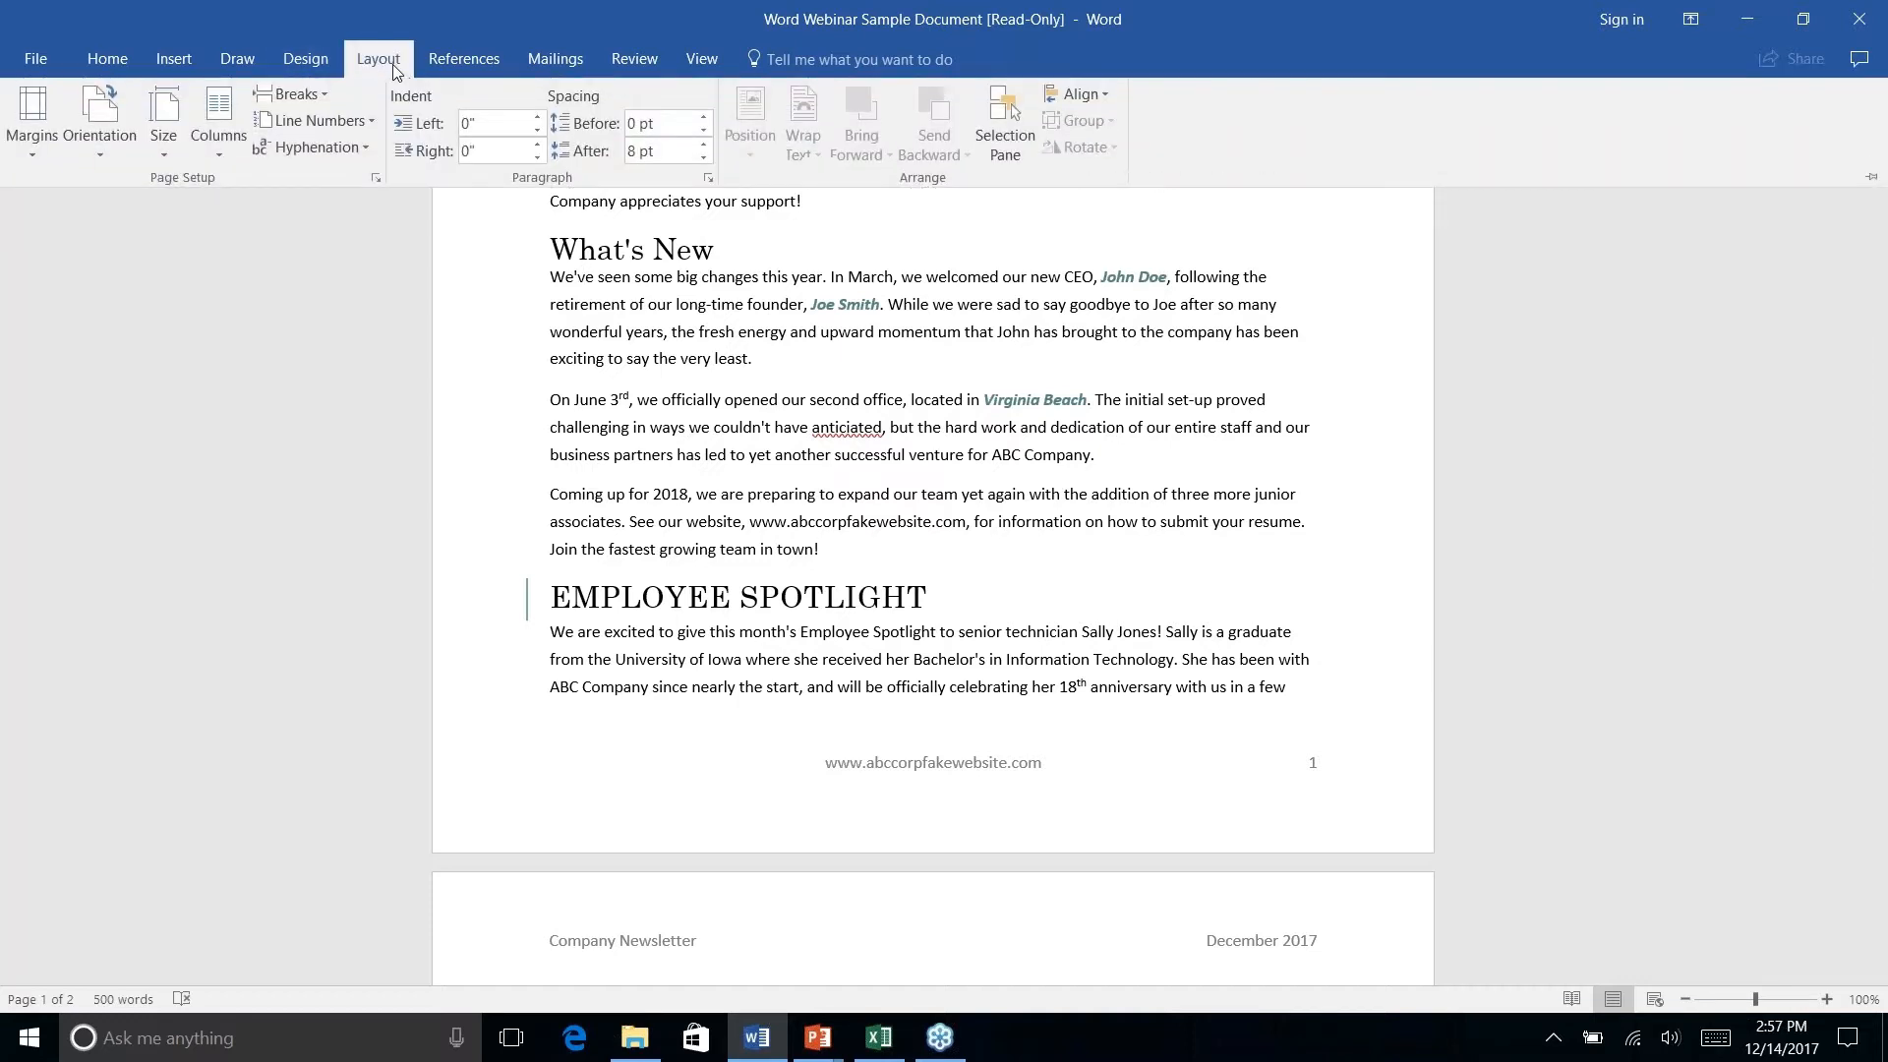
pyautogui.click(322, 93)
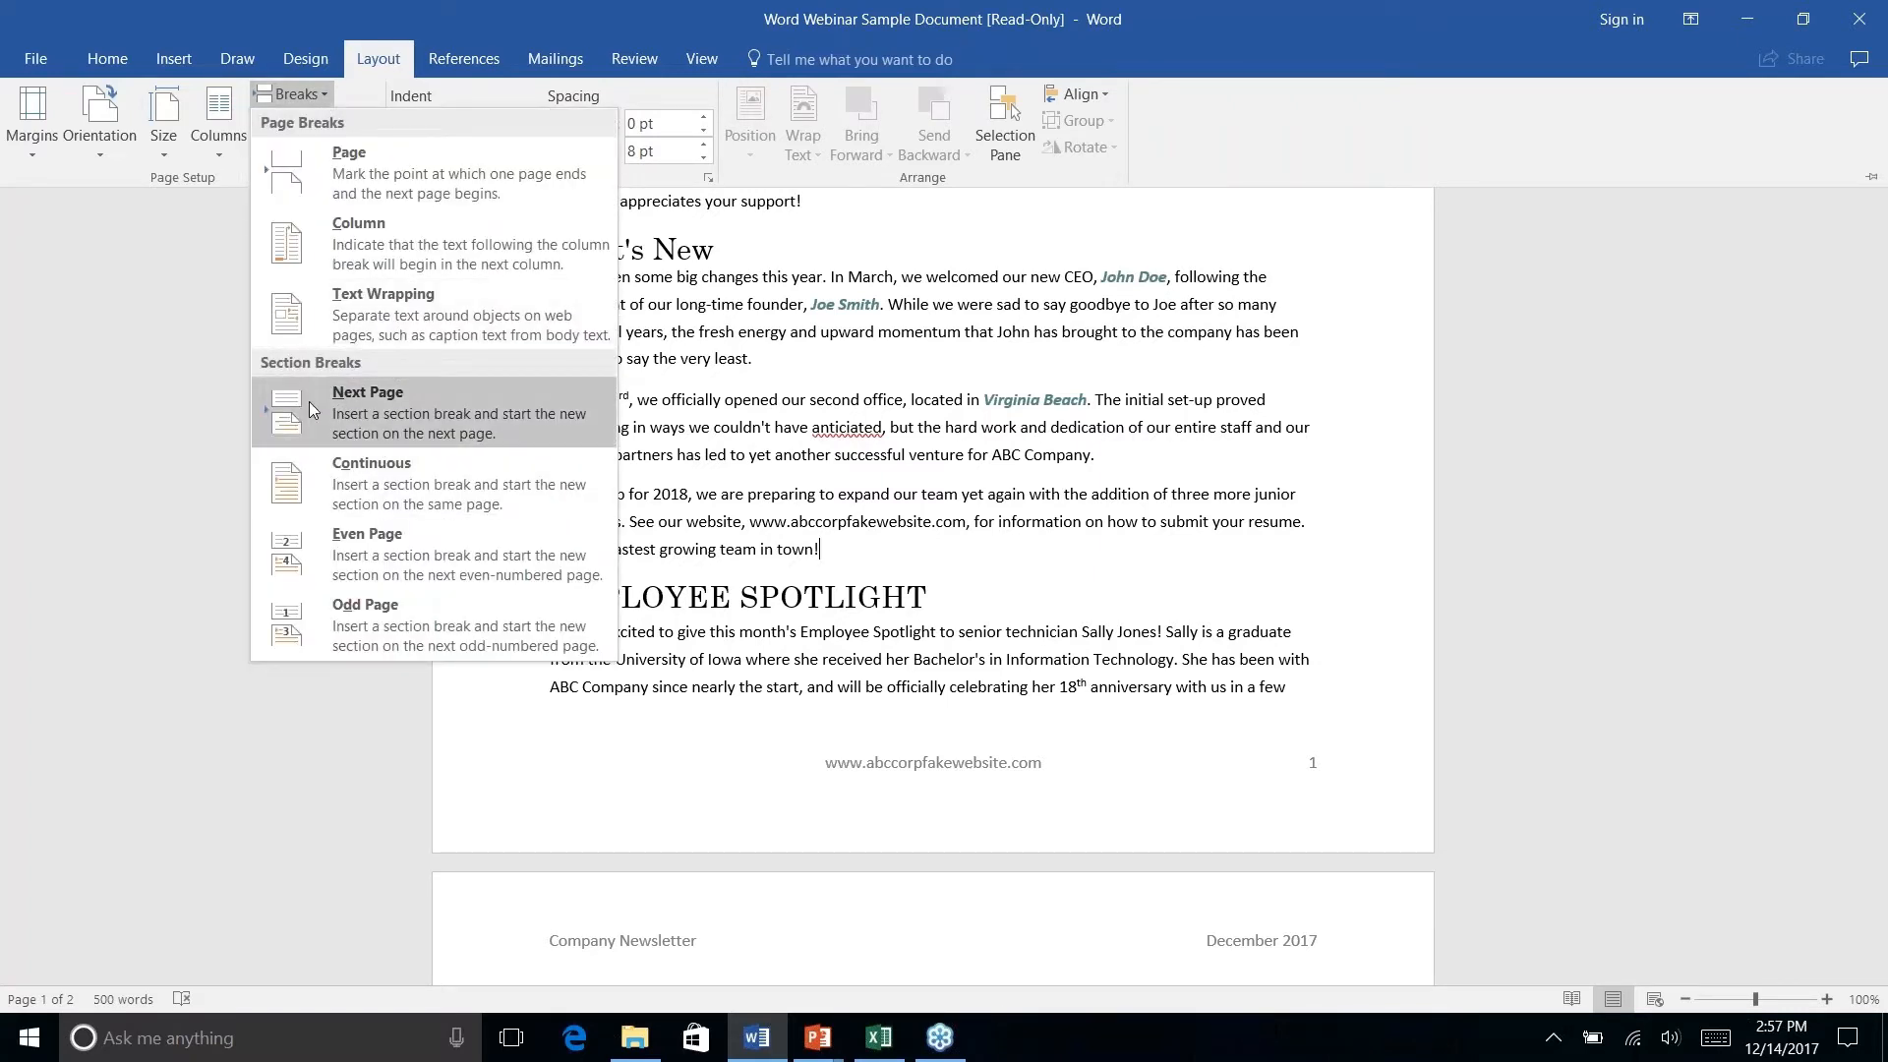
pyautogui.click(386, 411)
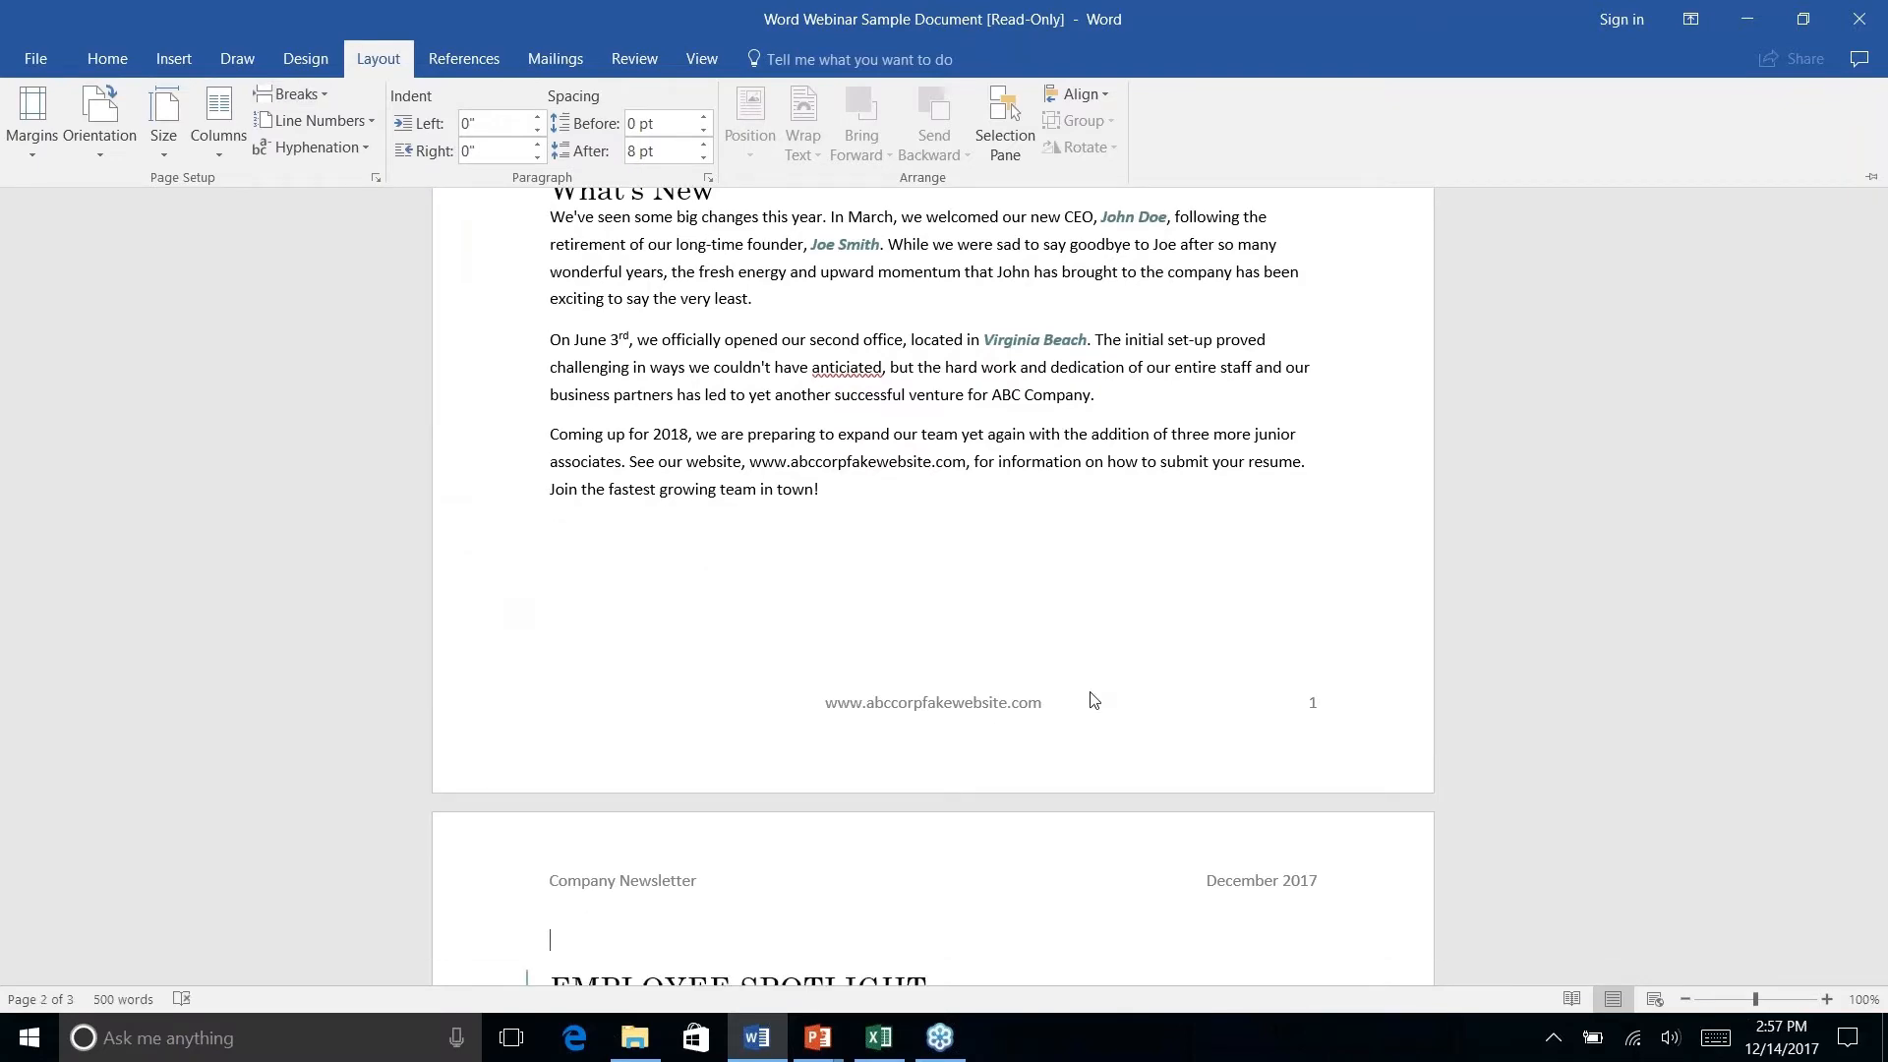
# Insert a Continuous section break after "Mexican food and classic rock.", before the History Lesson heading.
pyautogui.scroll(1, 1092, 700)
pyautogui.scroll(-5, 1092, 700)
pyautogui.scroll(-5, 797, 563)
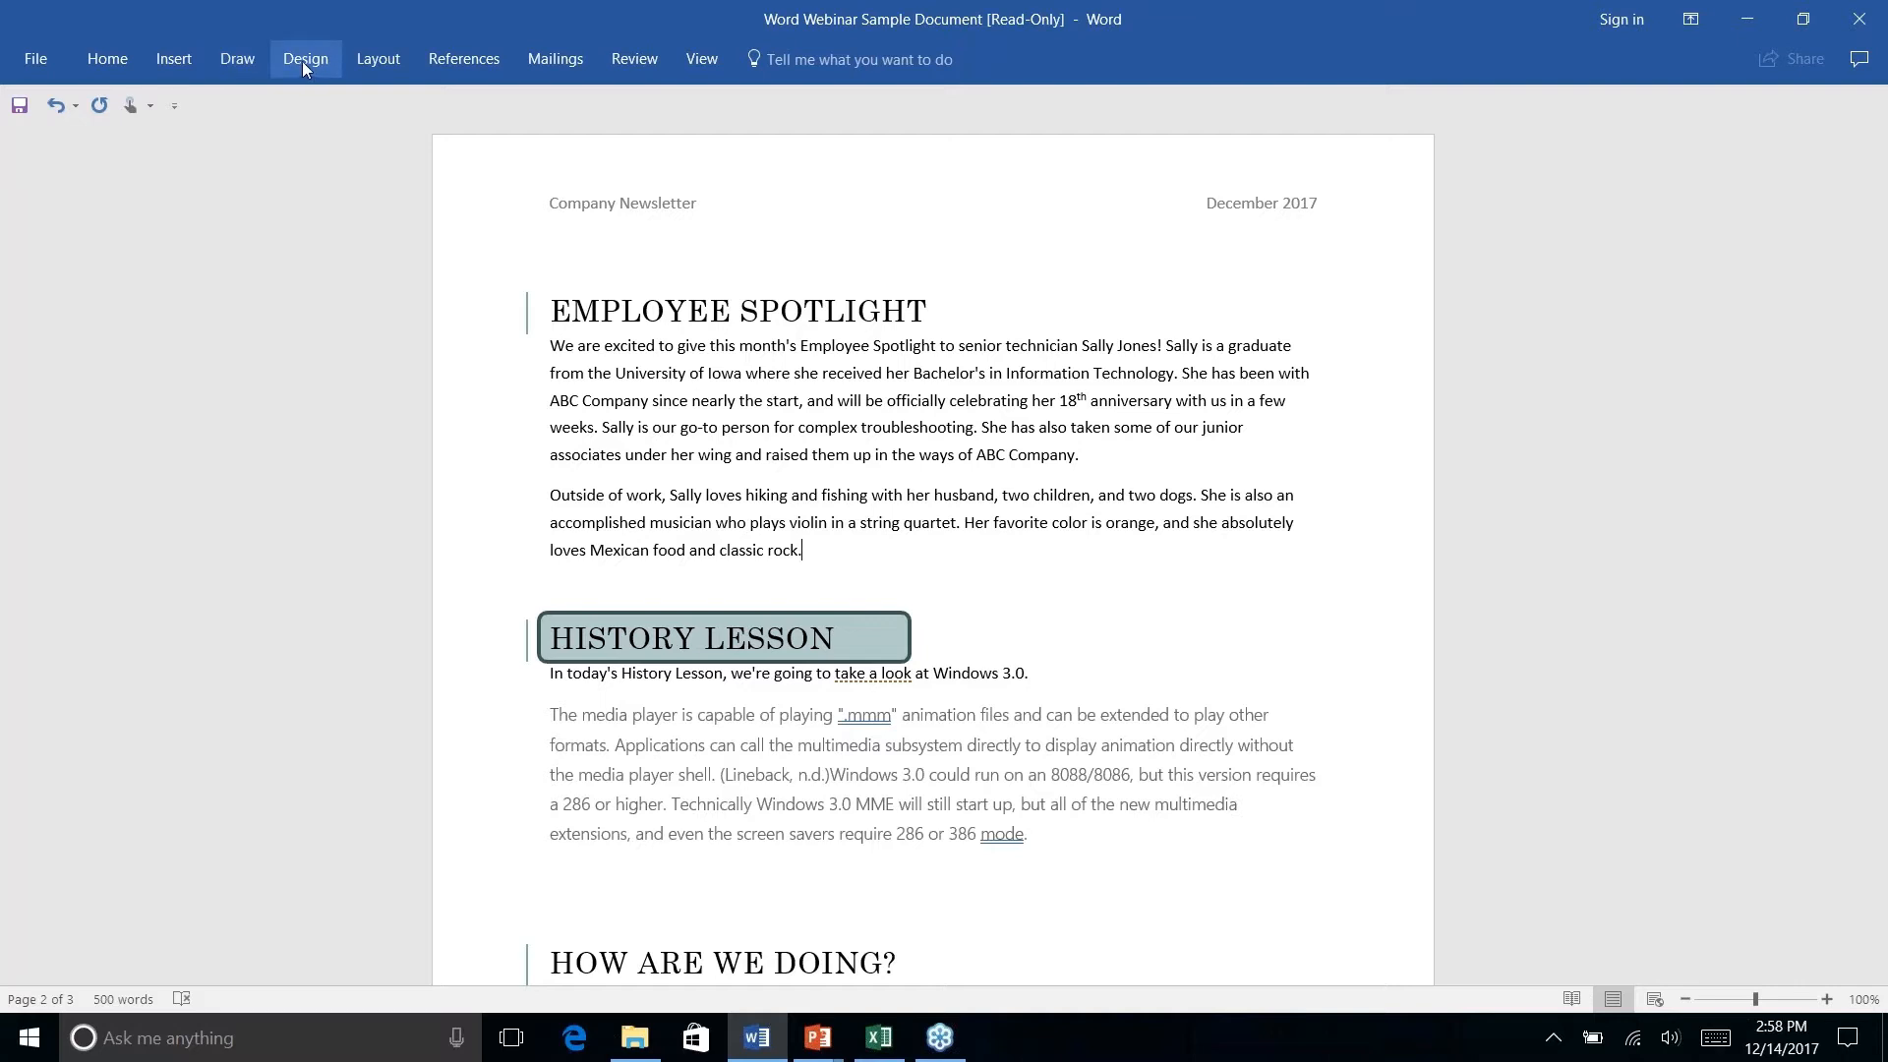
pyautogui.click(372, 60)
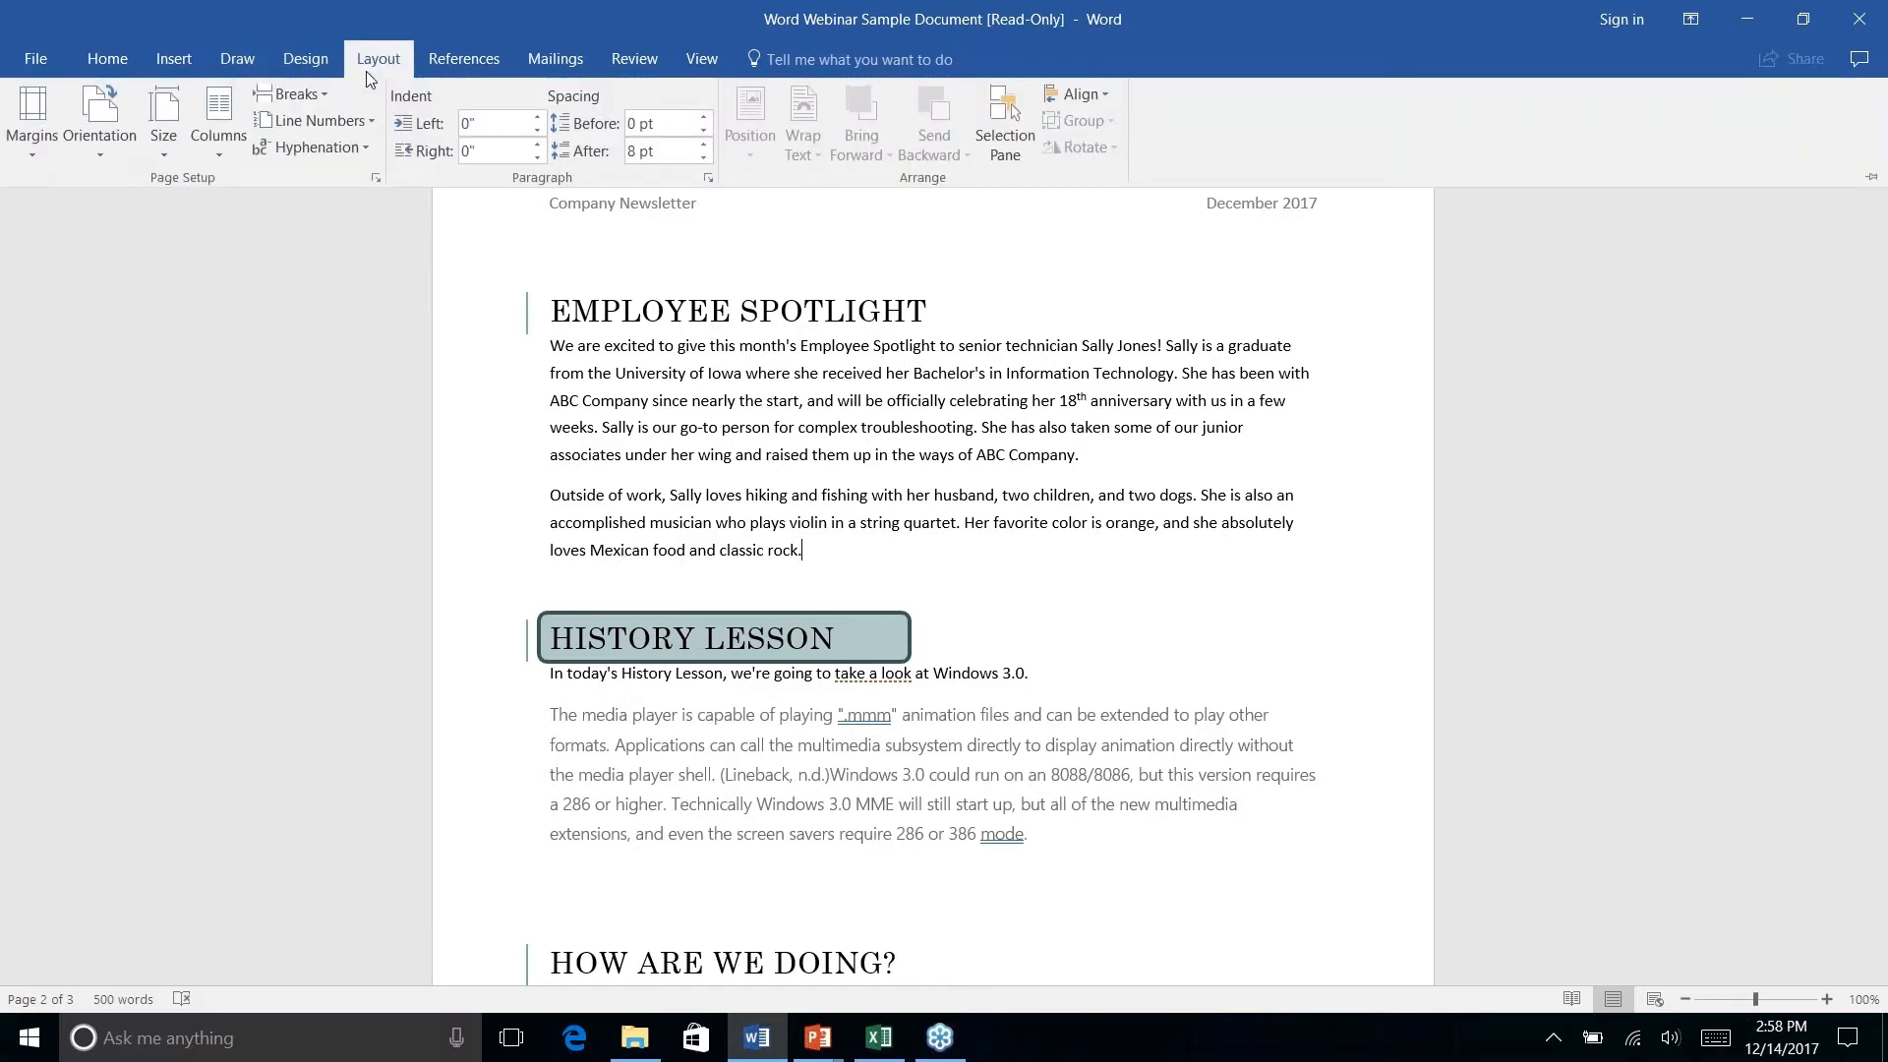
pyautogui.click(325, 93)
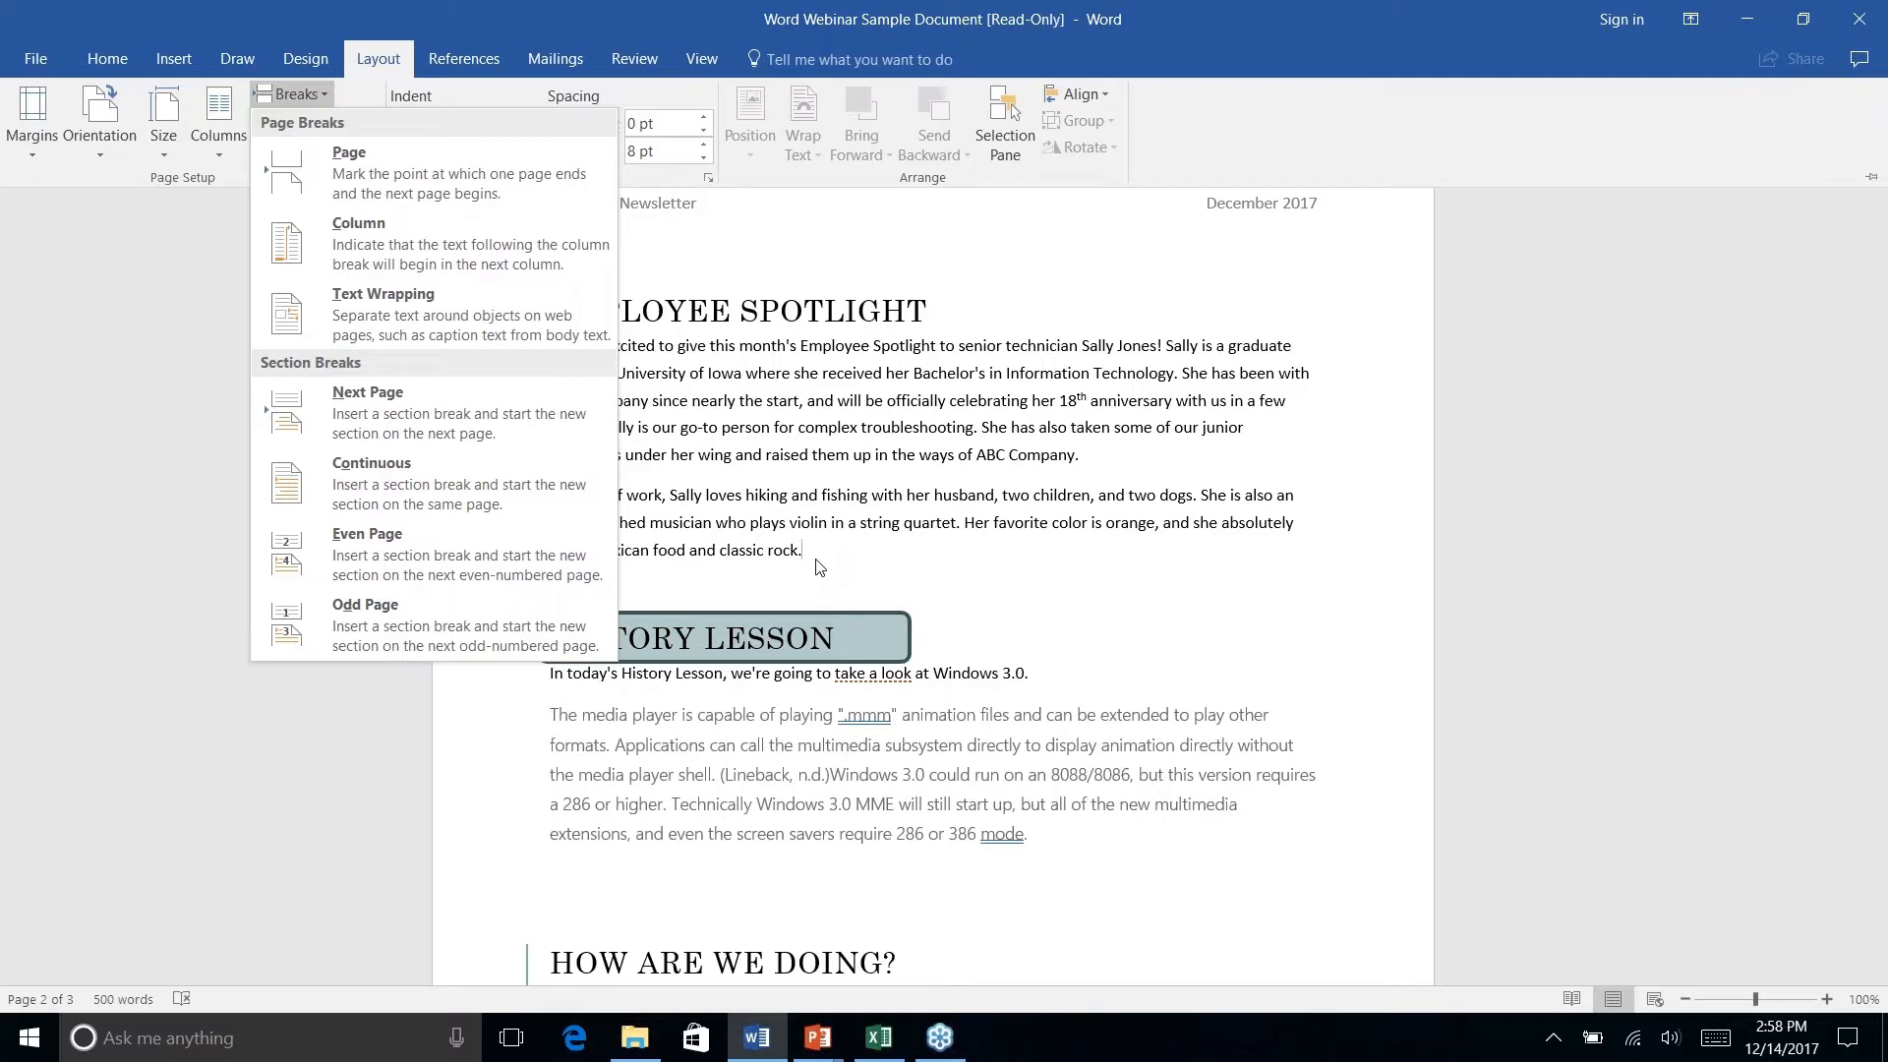
pyautogui.click(394, 486)
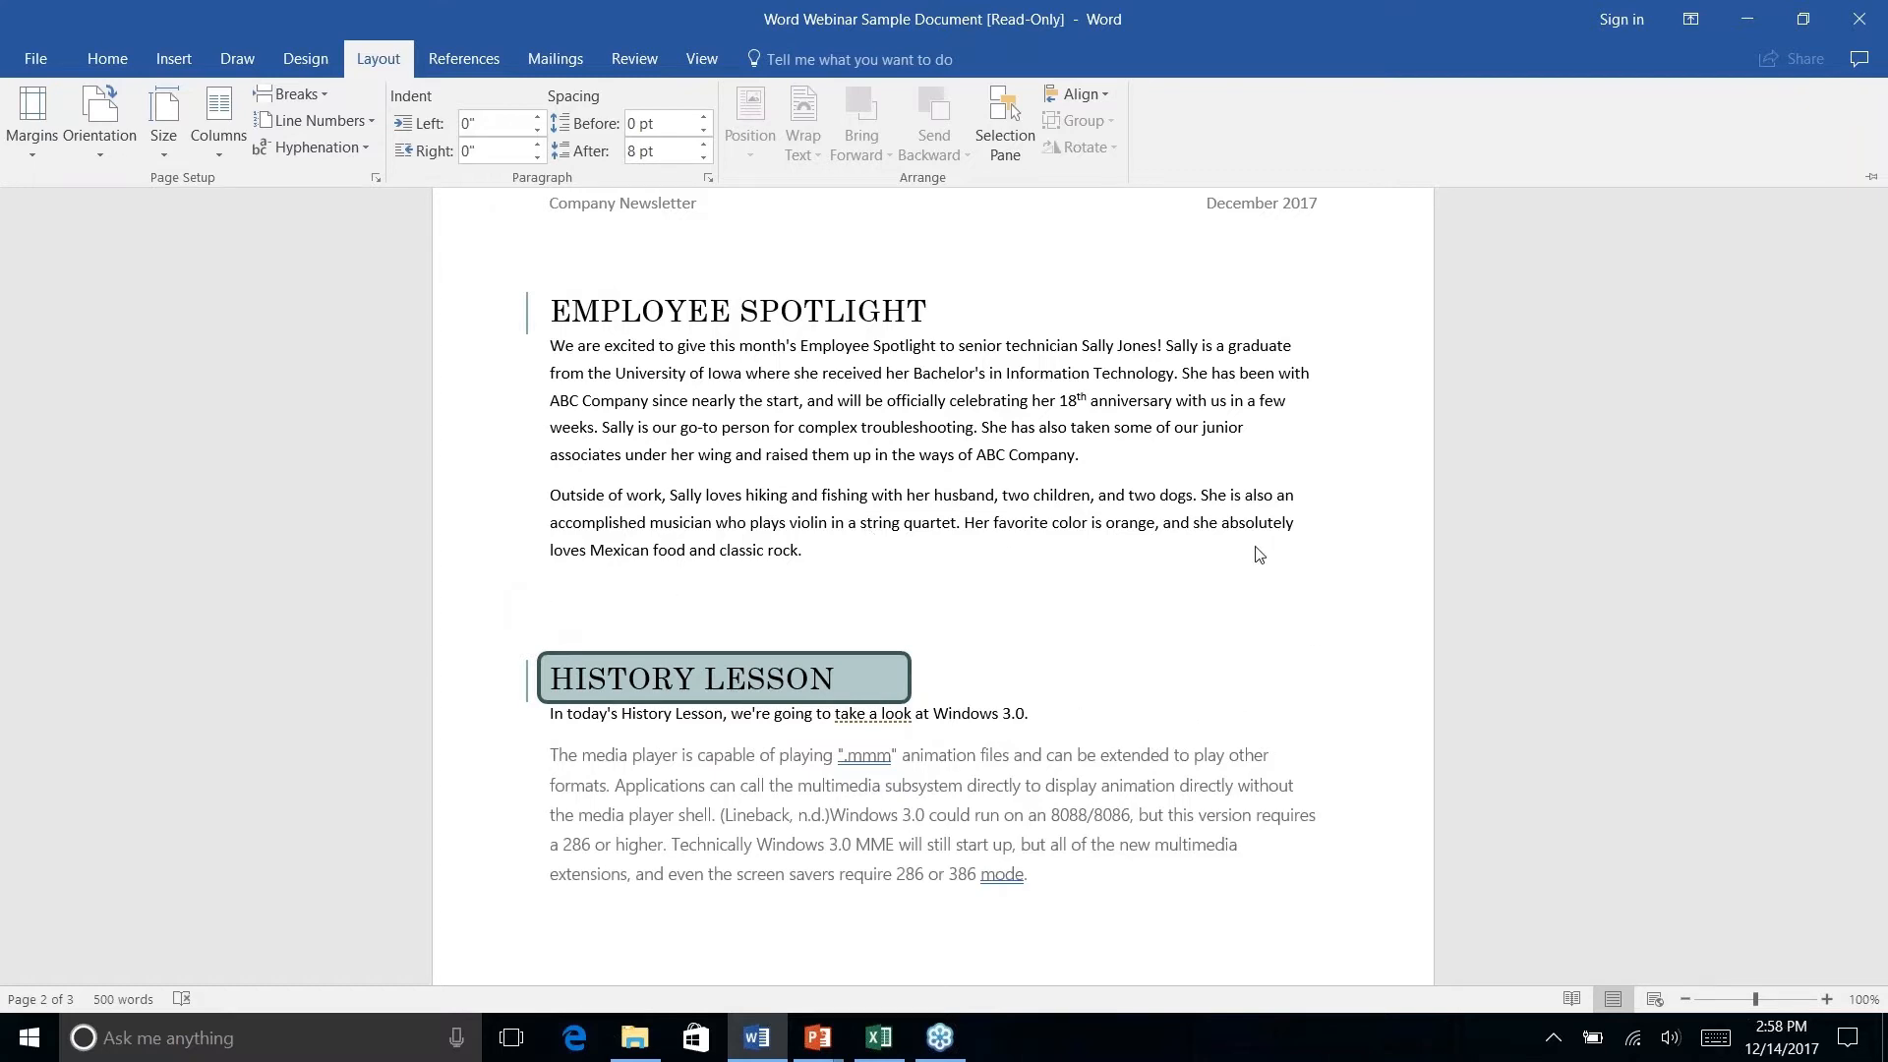
# Try a two-column layout on the whole Employee Spotlight section, including its heading, and undo it.
pyautogui.scroll(-3, 1259, 554)
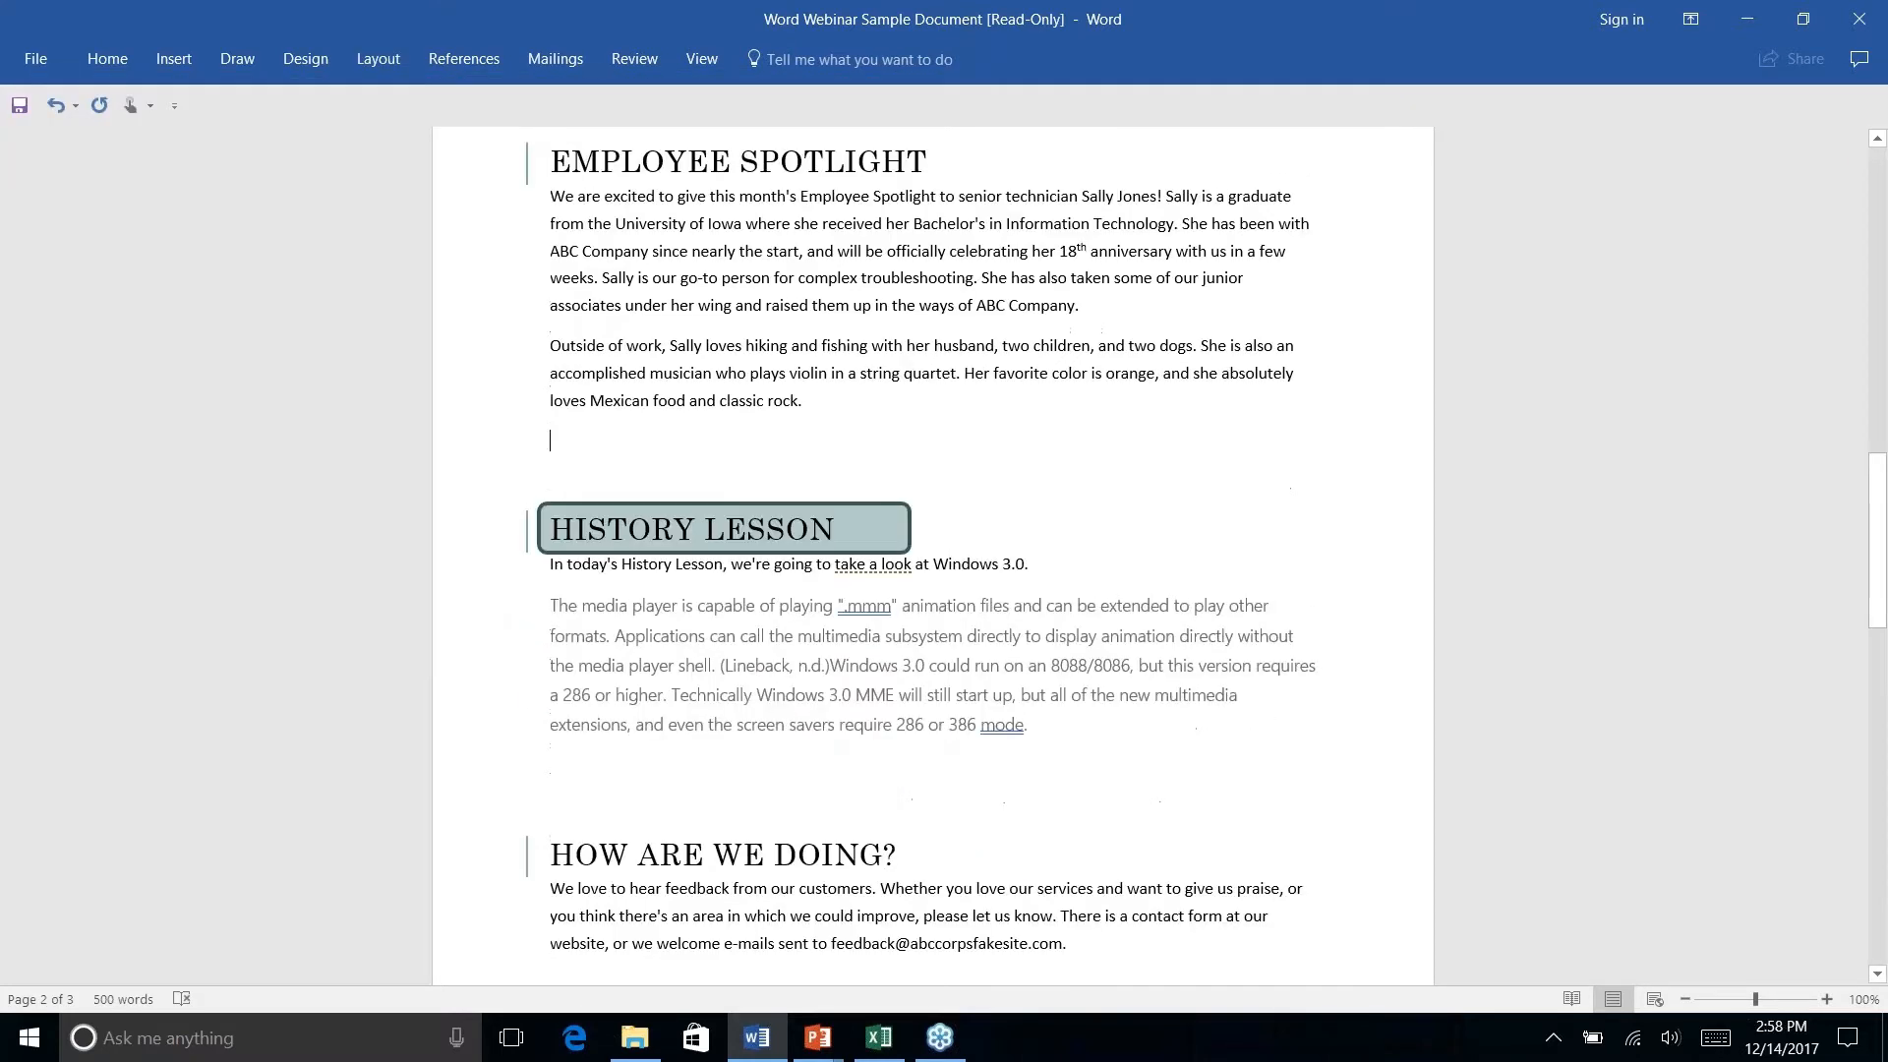
pyautogui.scroll(6, 1259, 554)
pyautogui.scroll(-1, 933, 556)
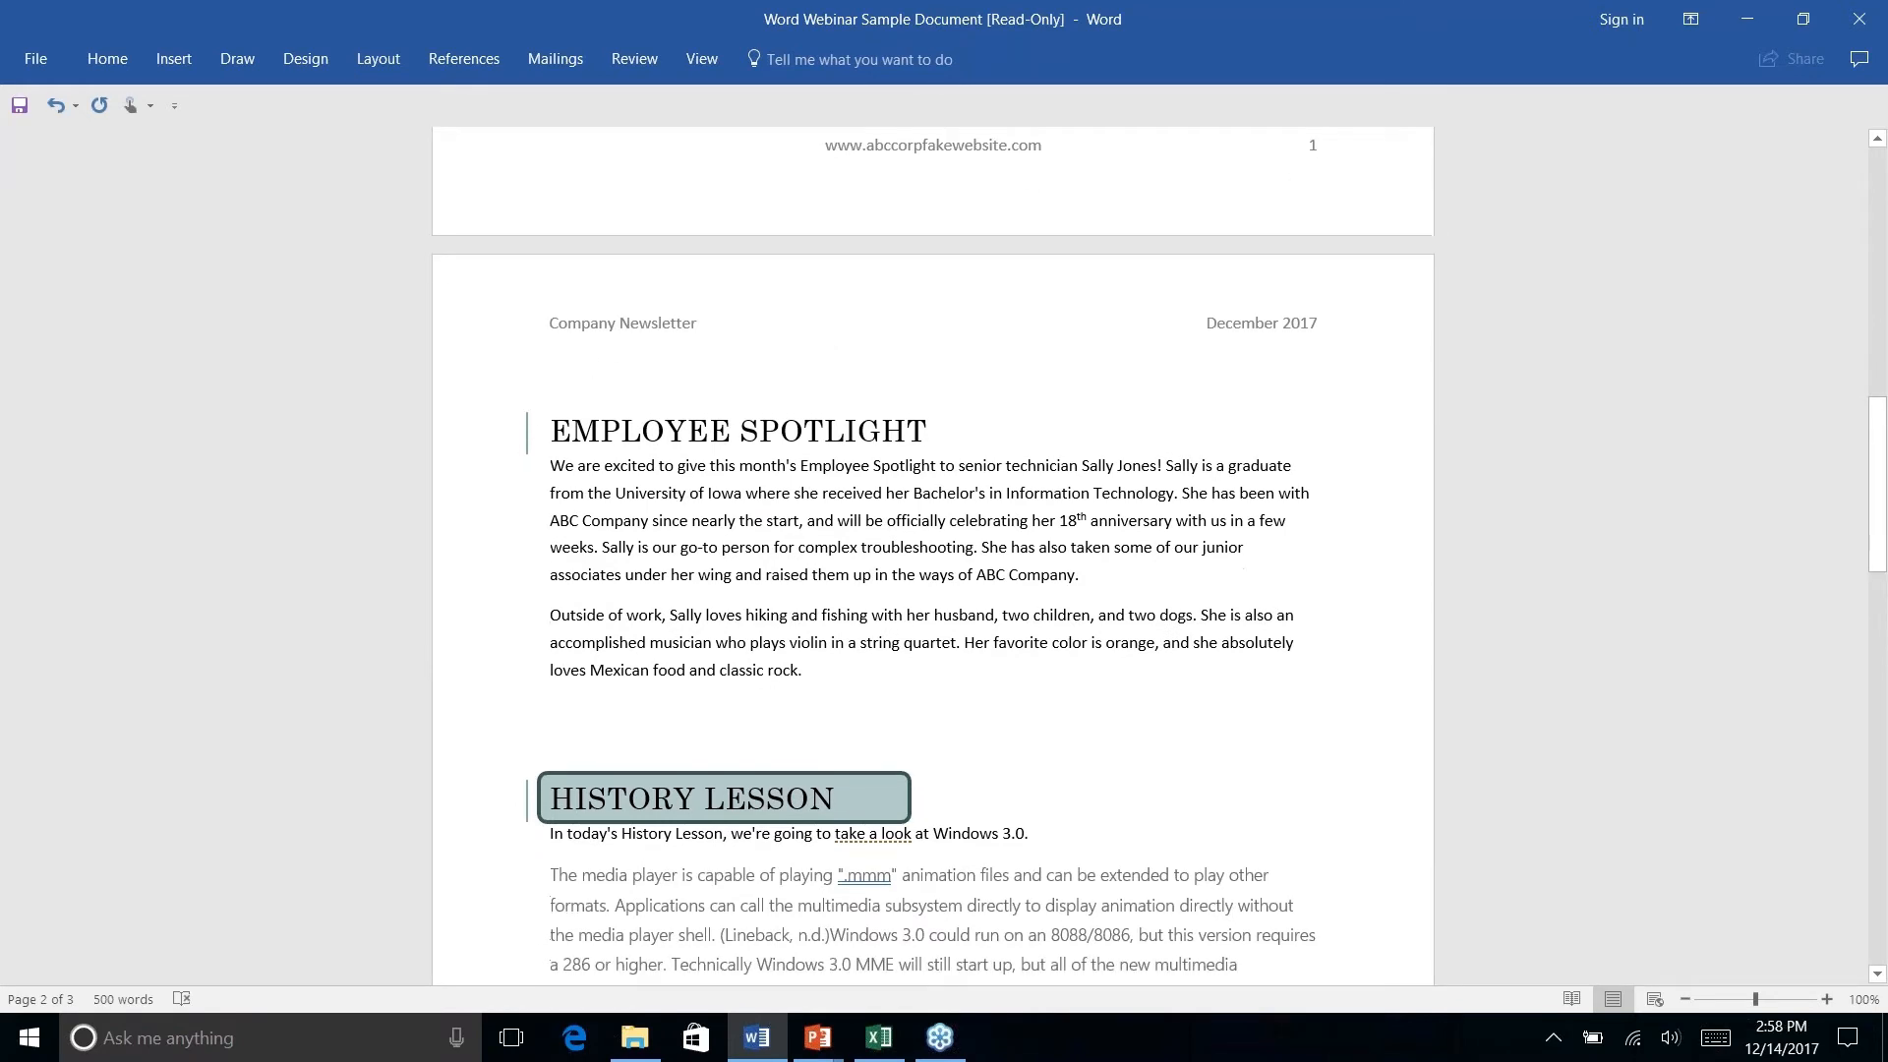
pyautogui.rightClick(696, 514)
pyautogui.press('Escape')
pyautogui.click(379, 60)
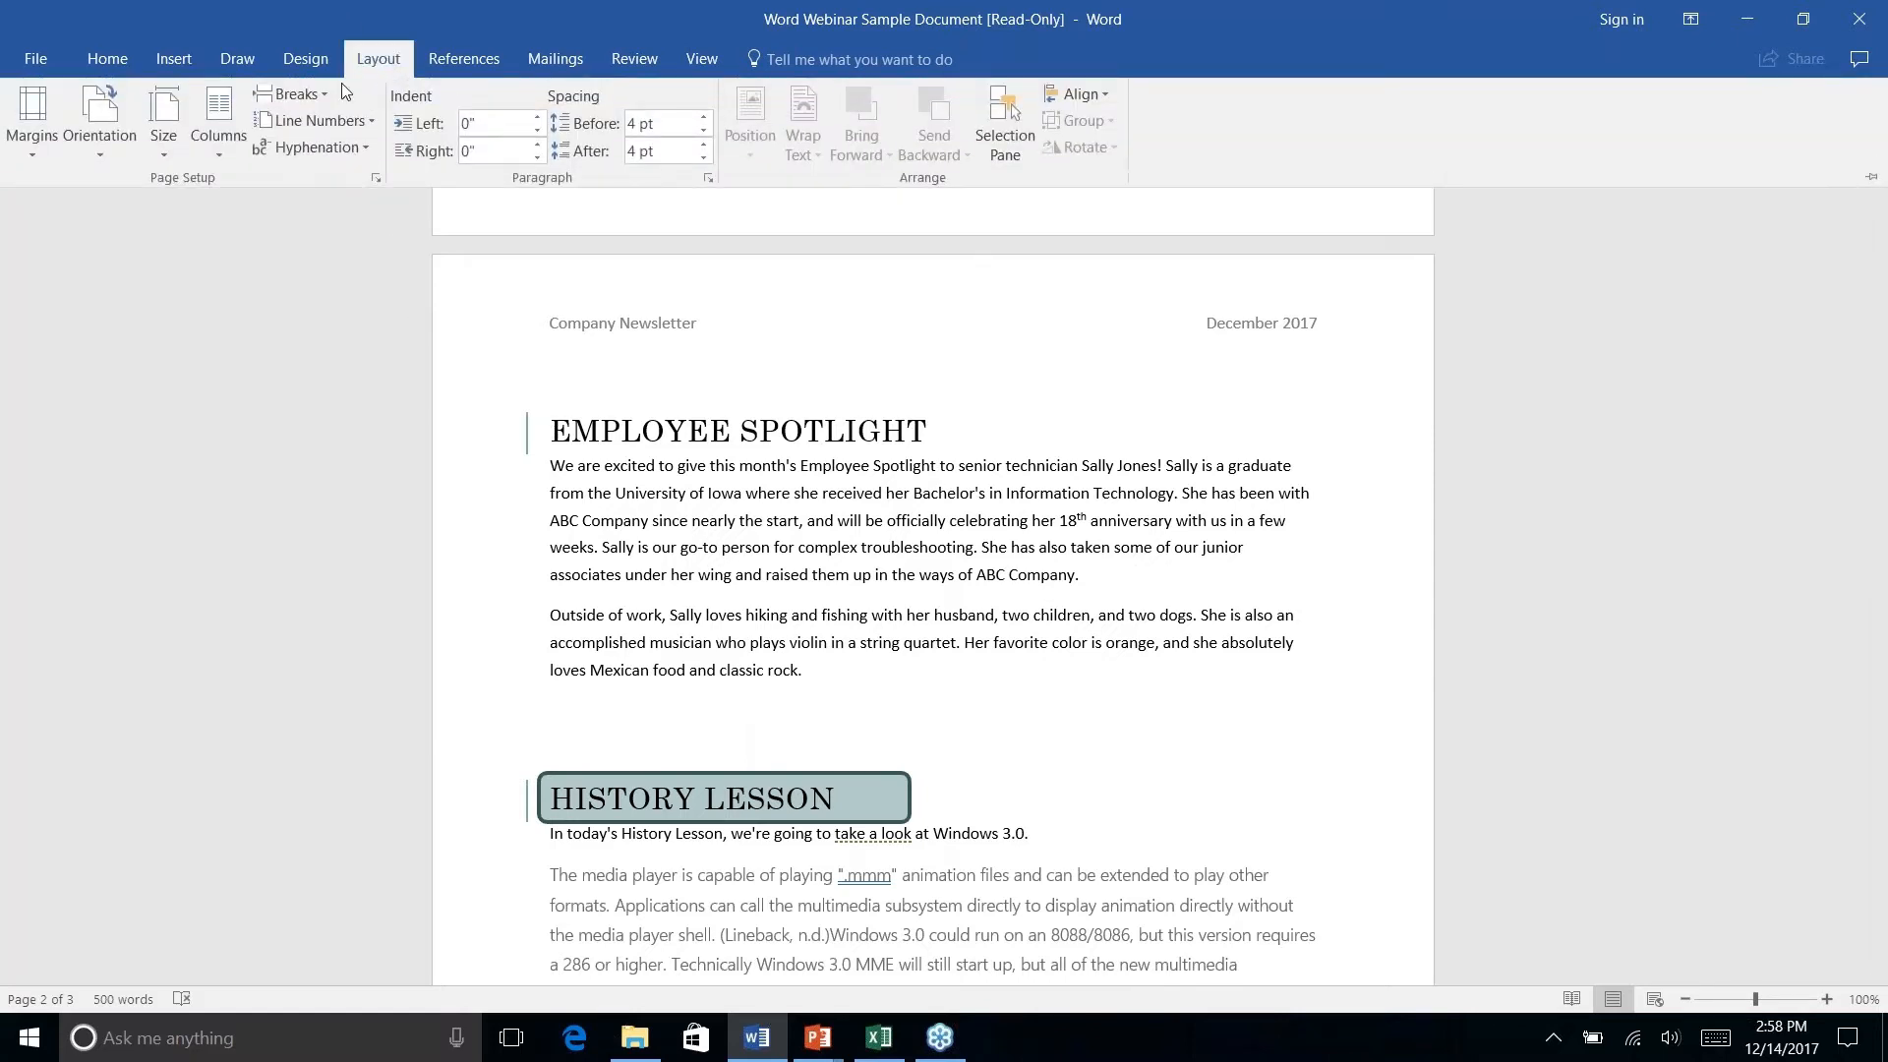
pyautogui.click(216, 147)
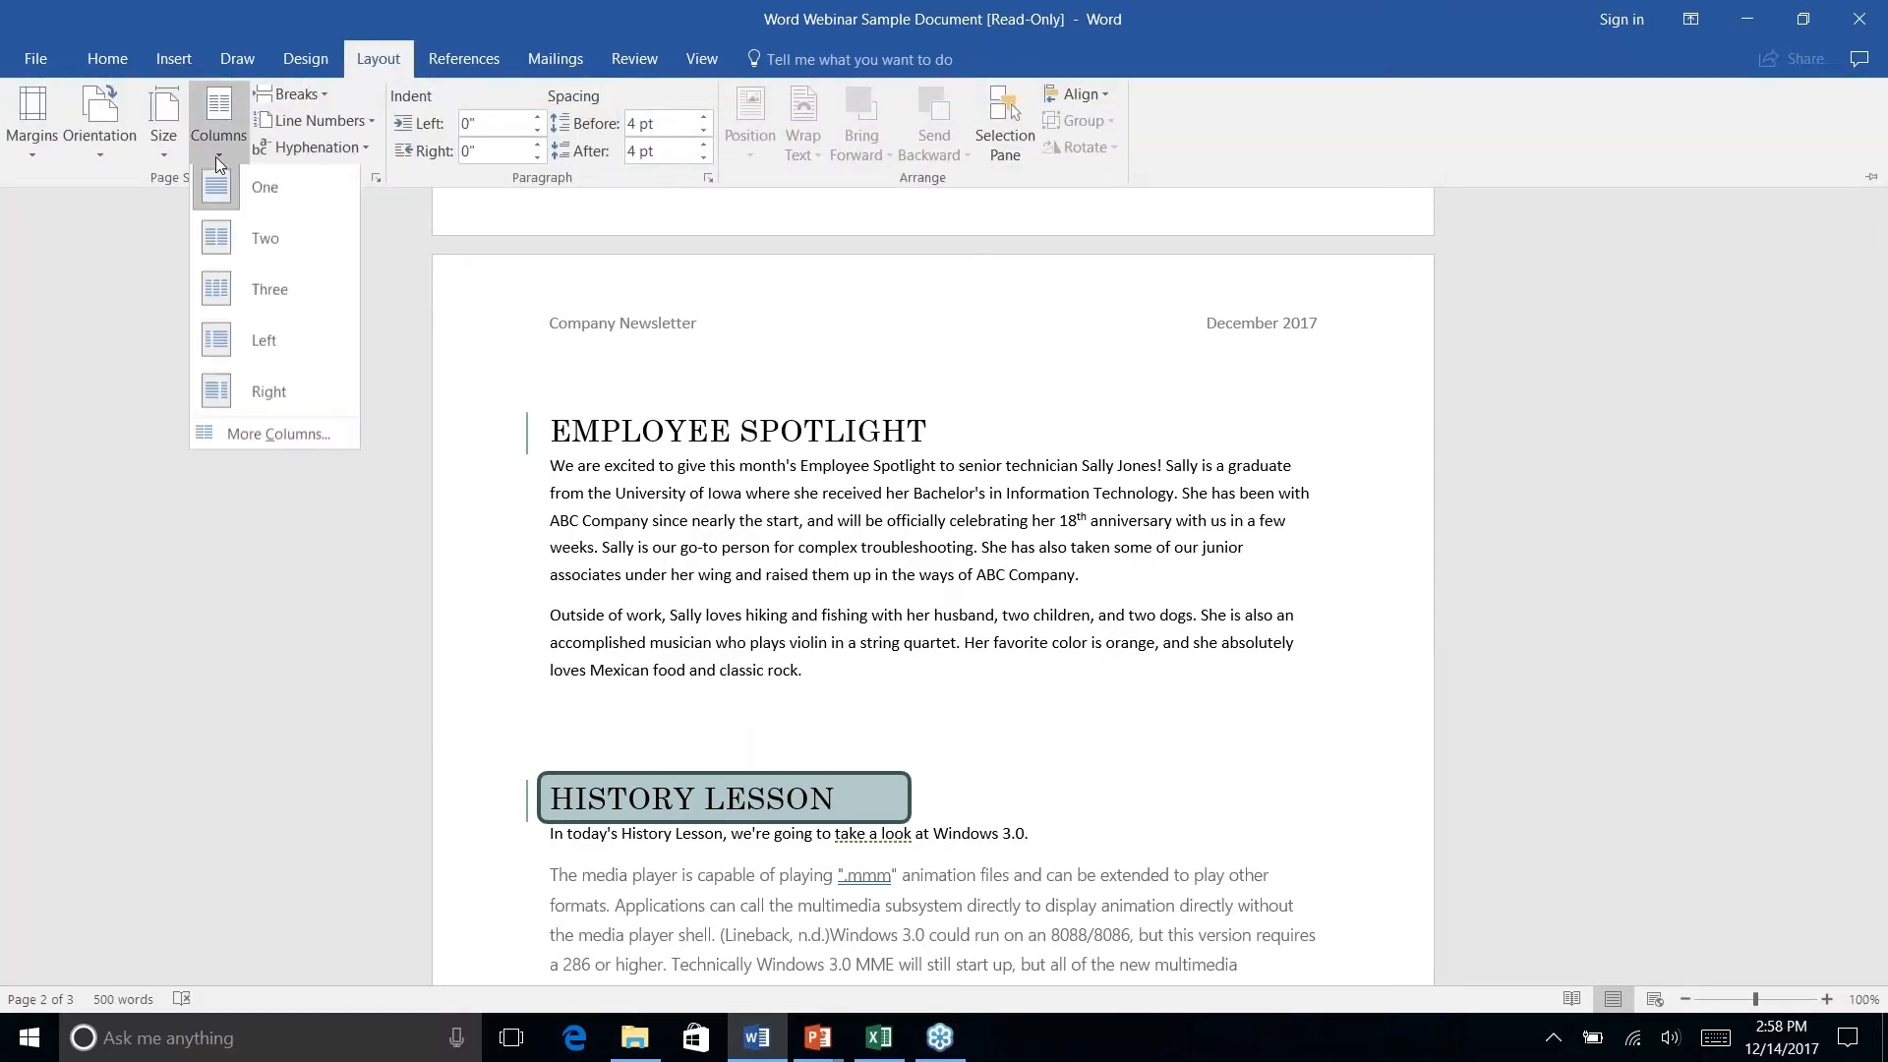
pyautogui.click(253, 248)
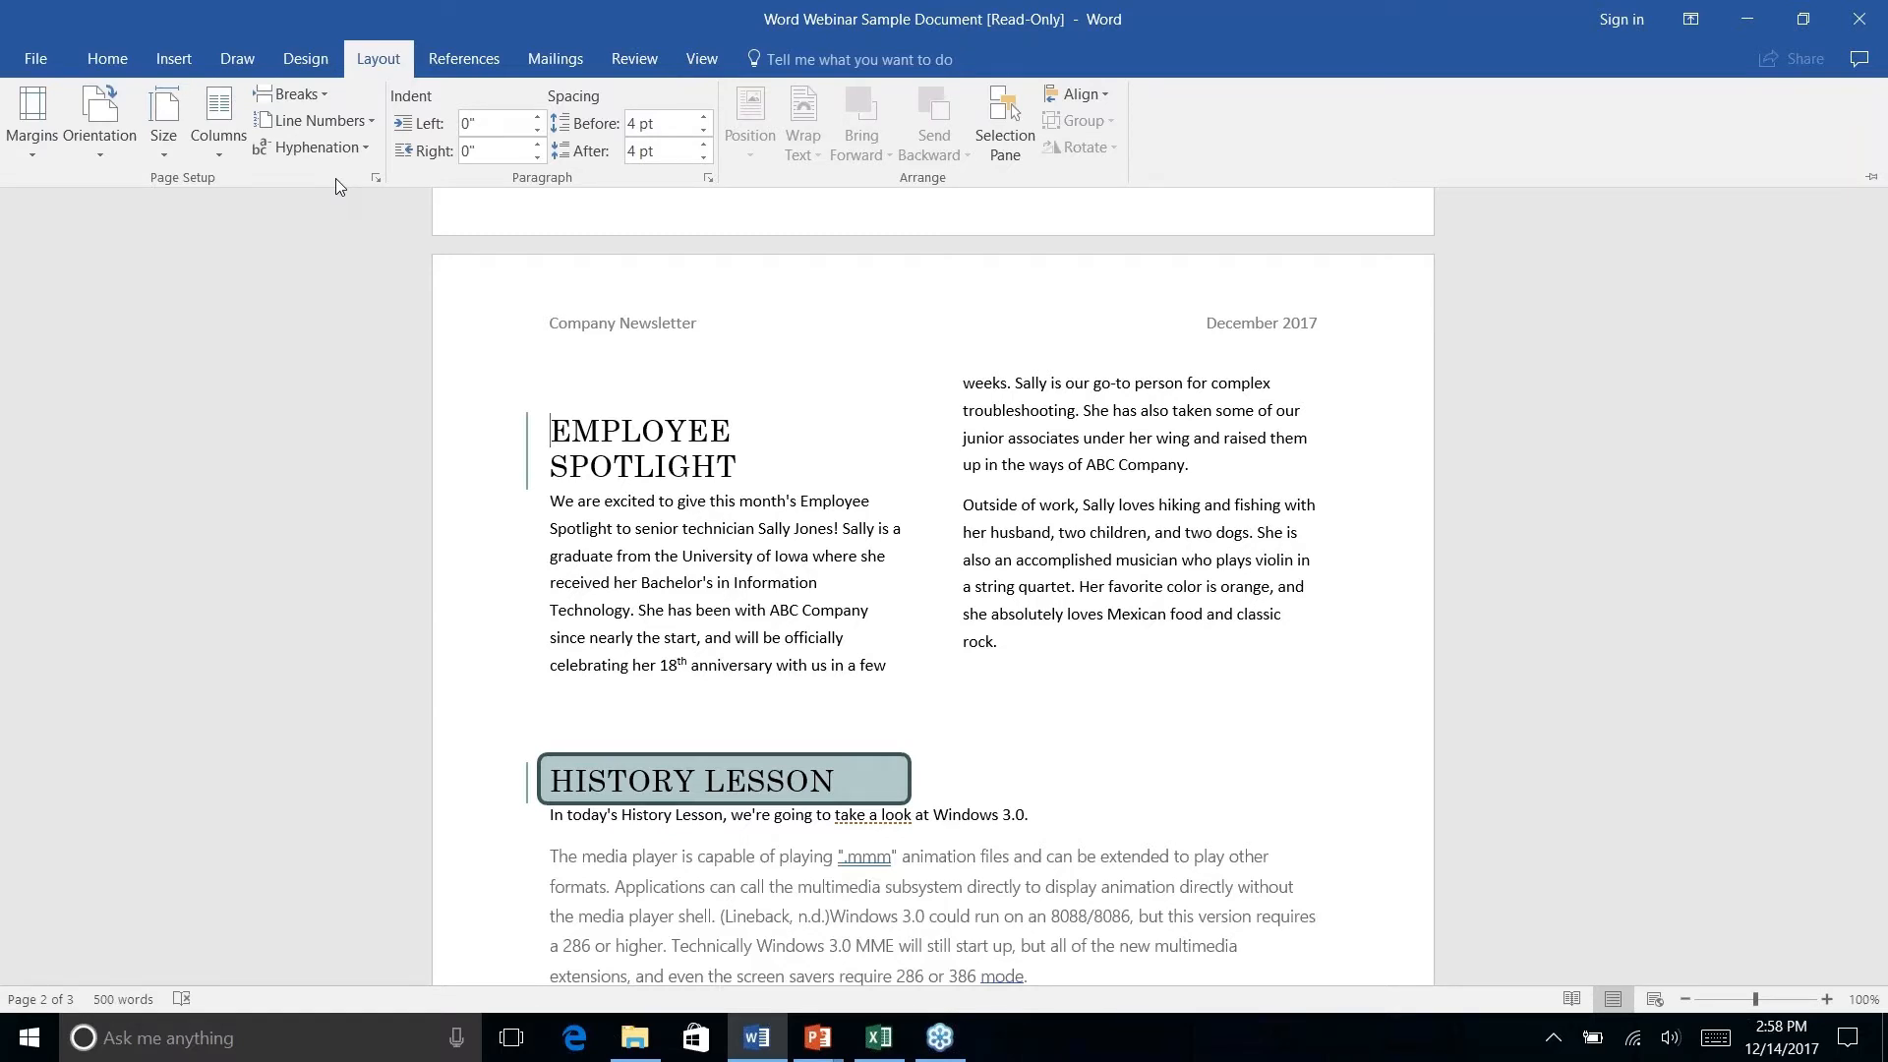
pyautogui.hotkey('ctrl', 'z')
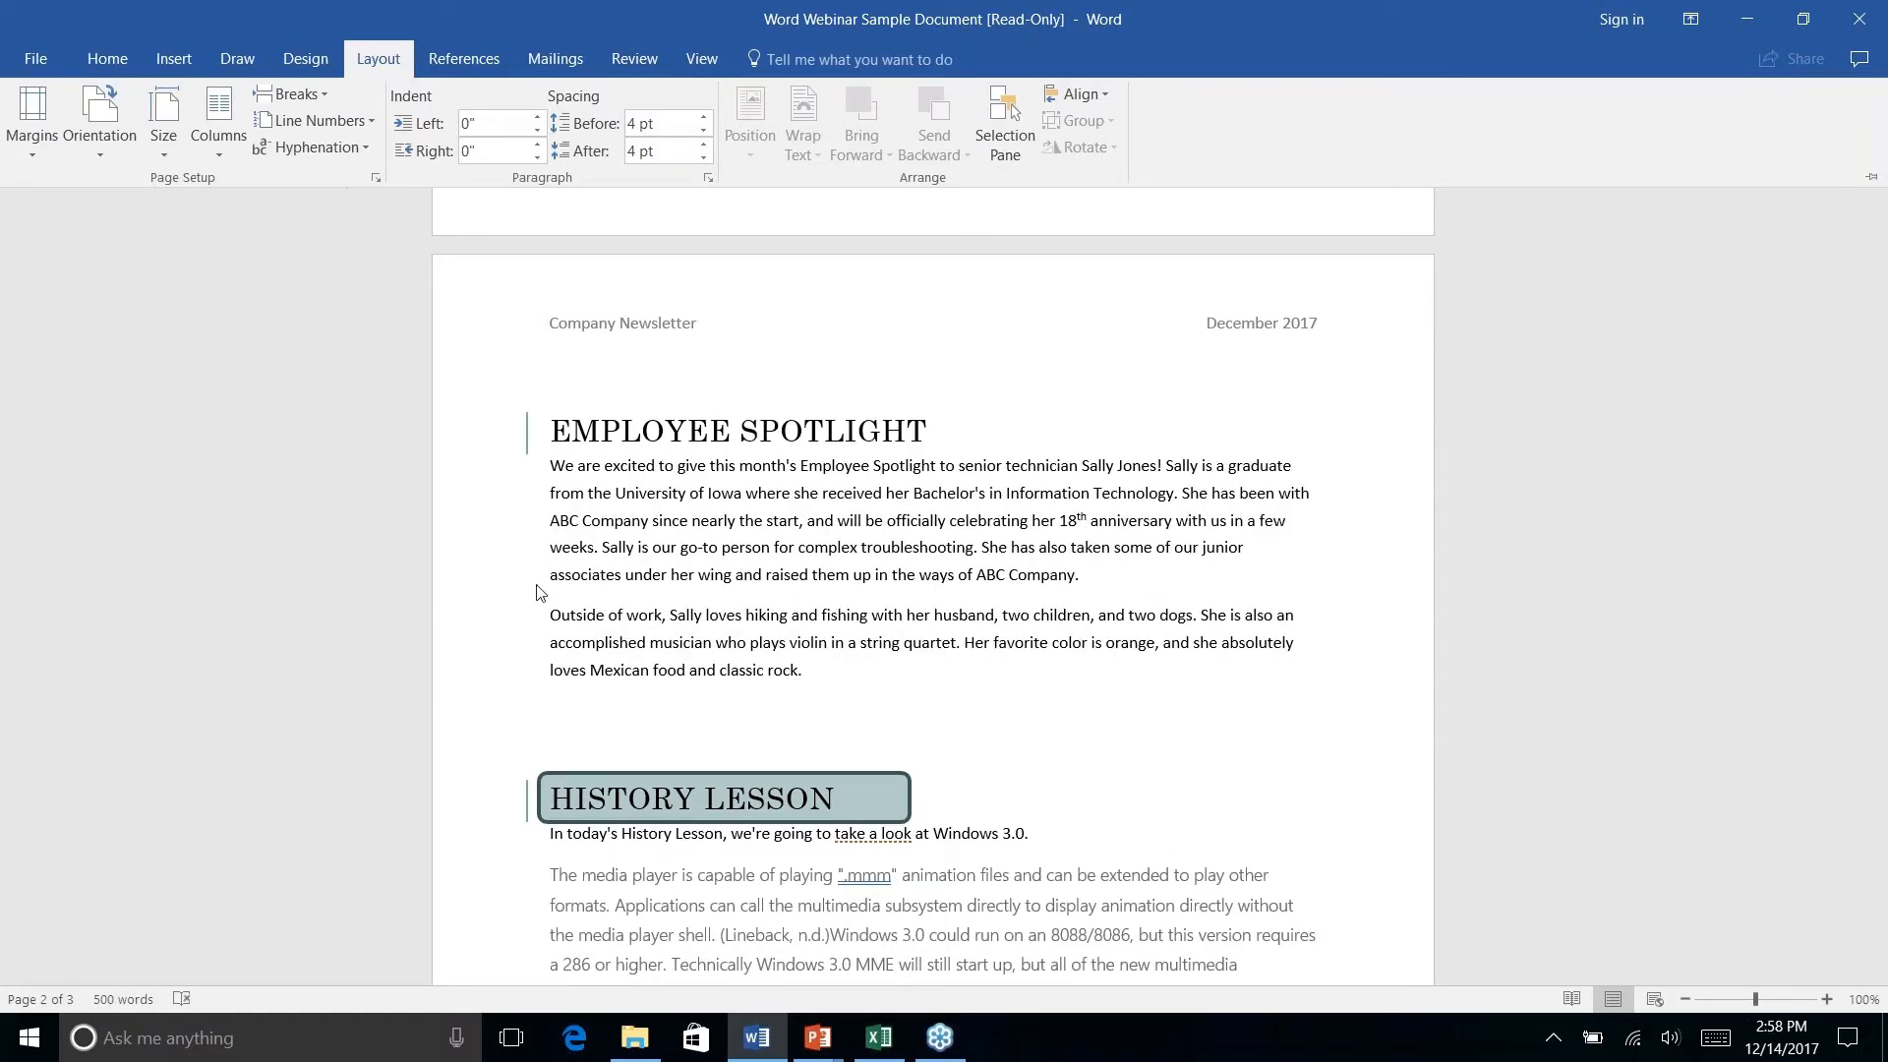
# Arrange only the two body paragraphs under Employee Spotlight in two columns, leaving the heading out.
pyautogui.hotkey('ctrl', 'F1')
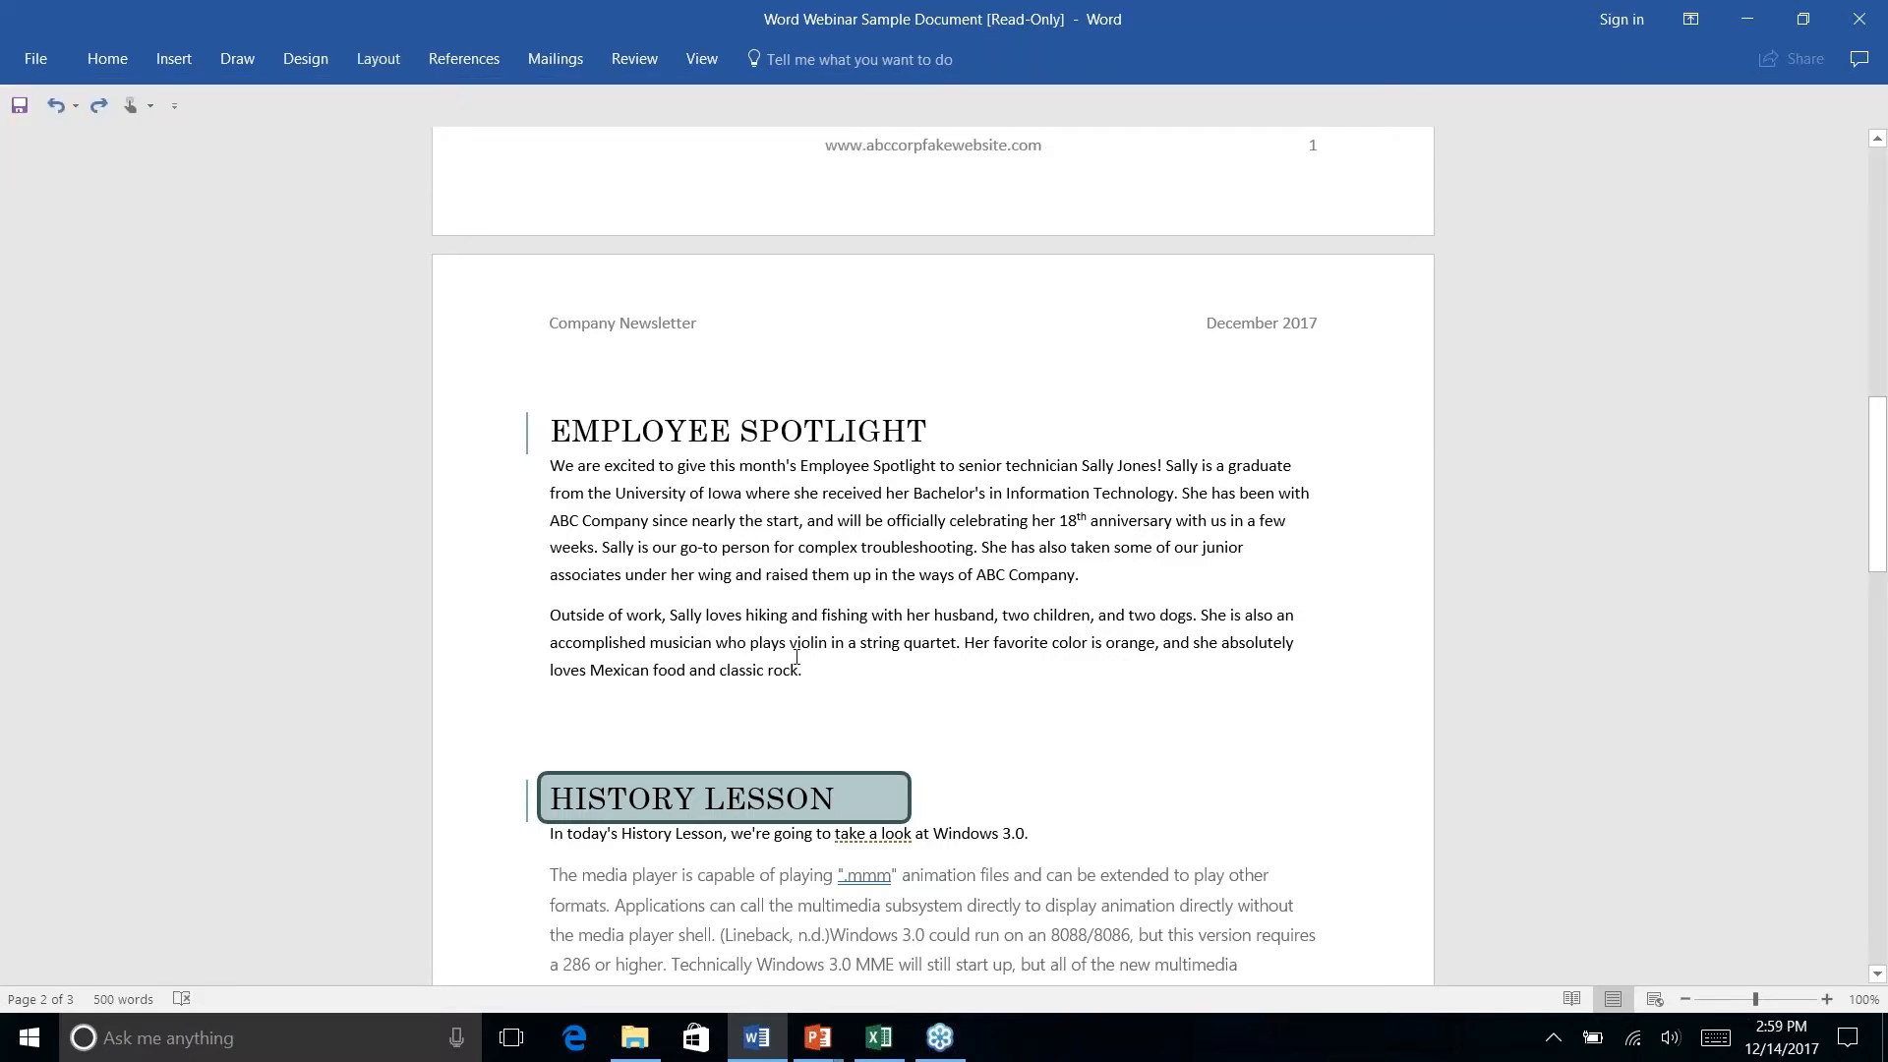
pyautogui.moveTo(797, 656); pyautogui.dragTo(549, 465)
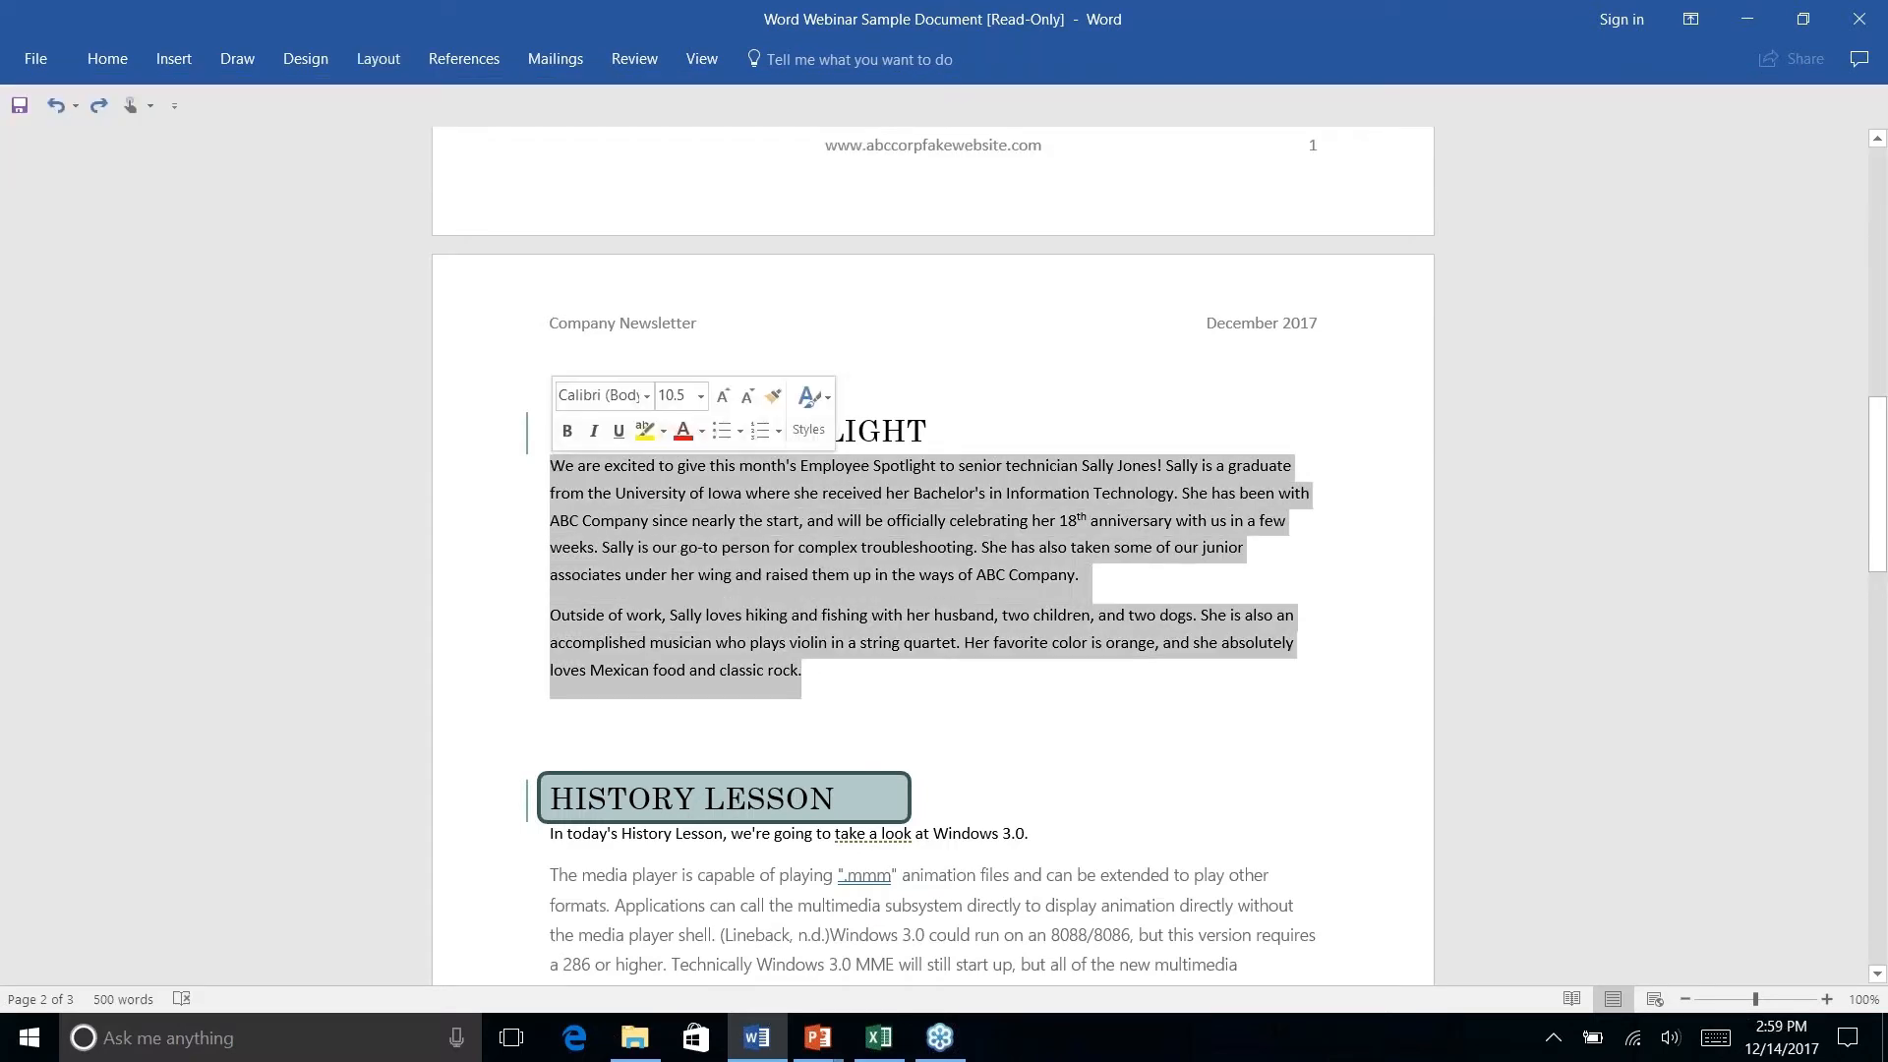
pyautogui.click(380, 61)
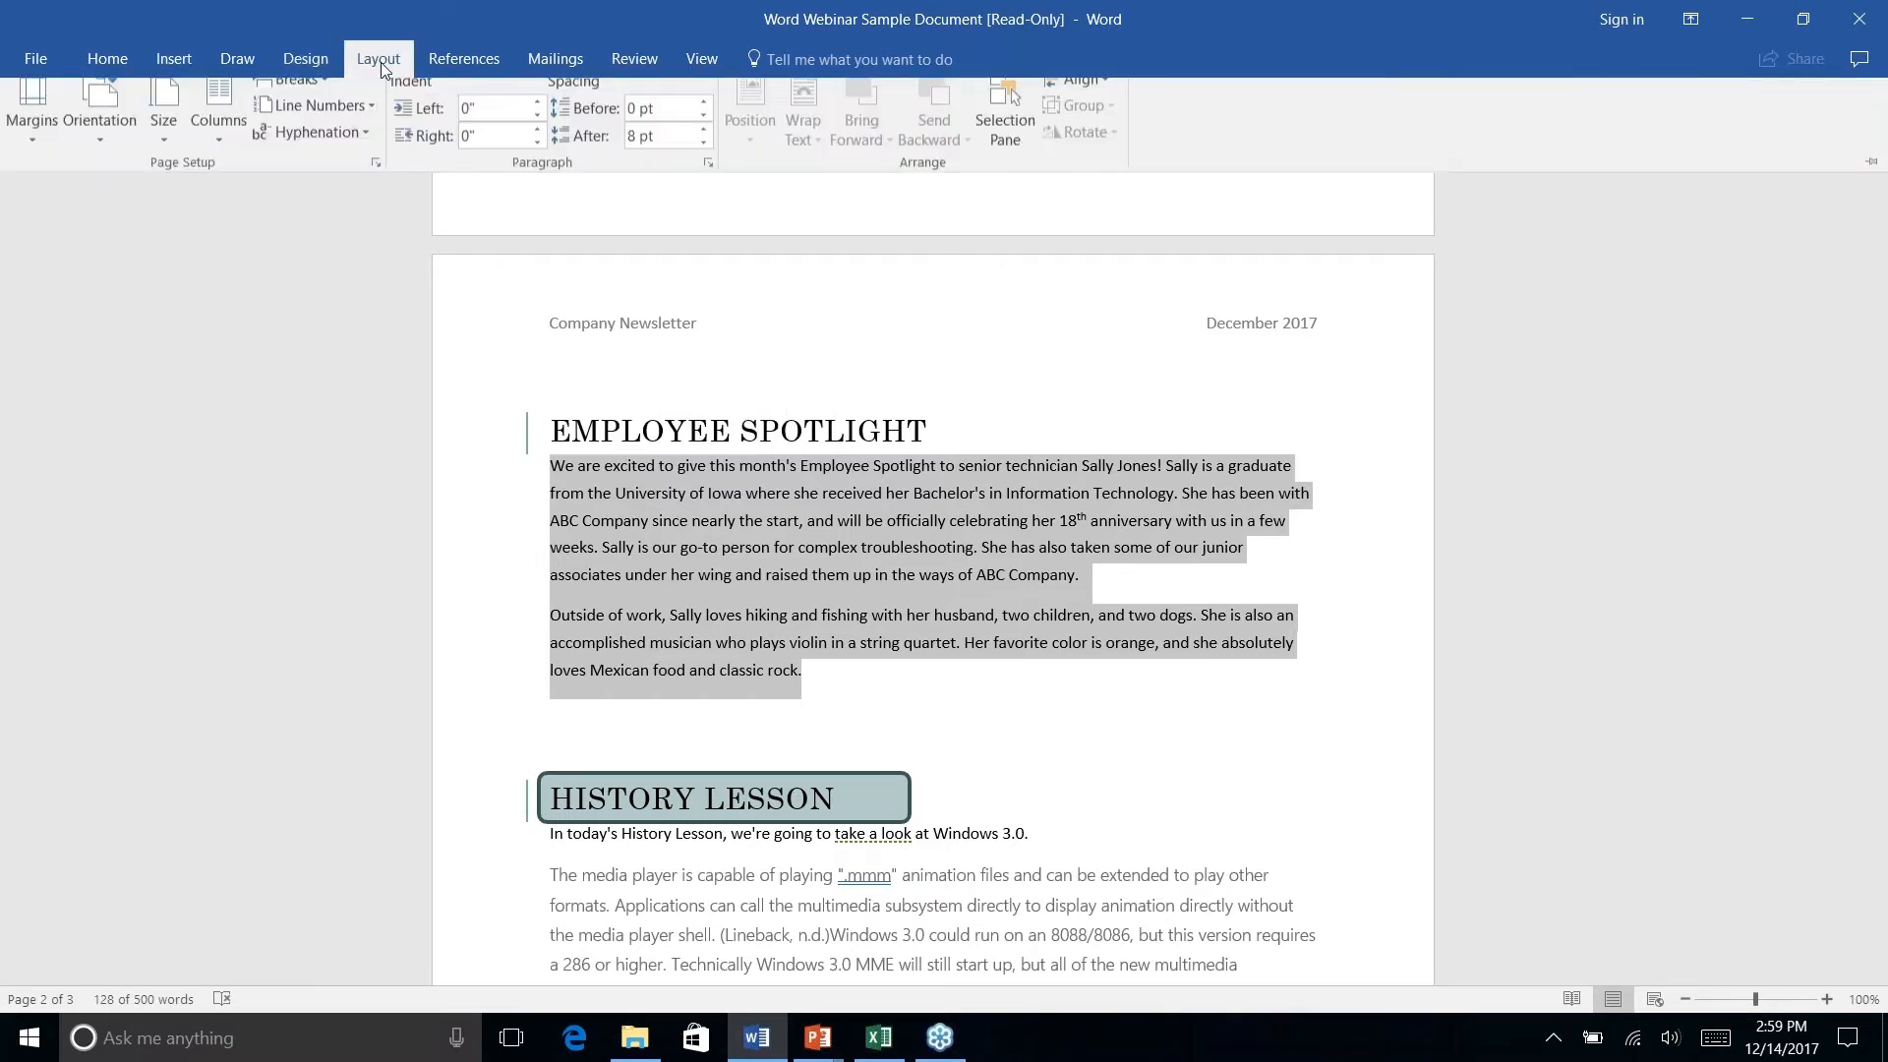
pyautogui.click(225, 155)
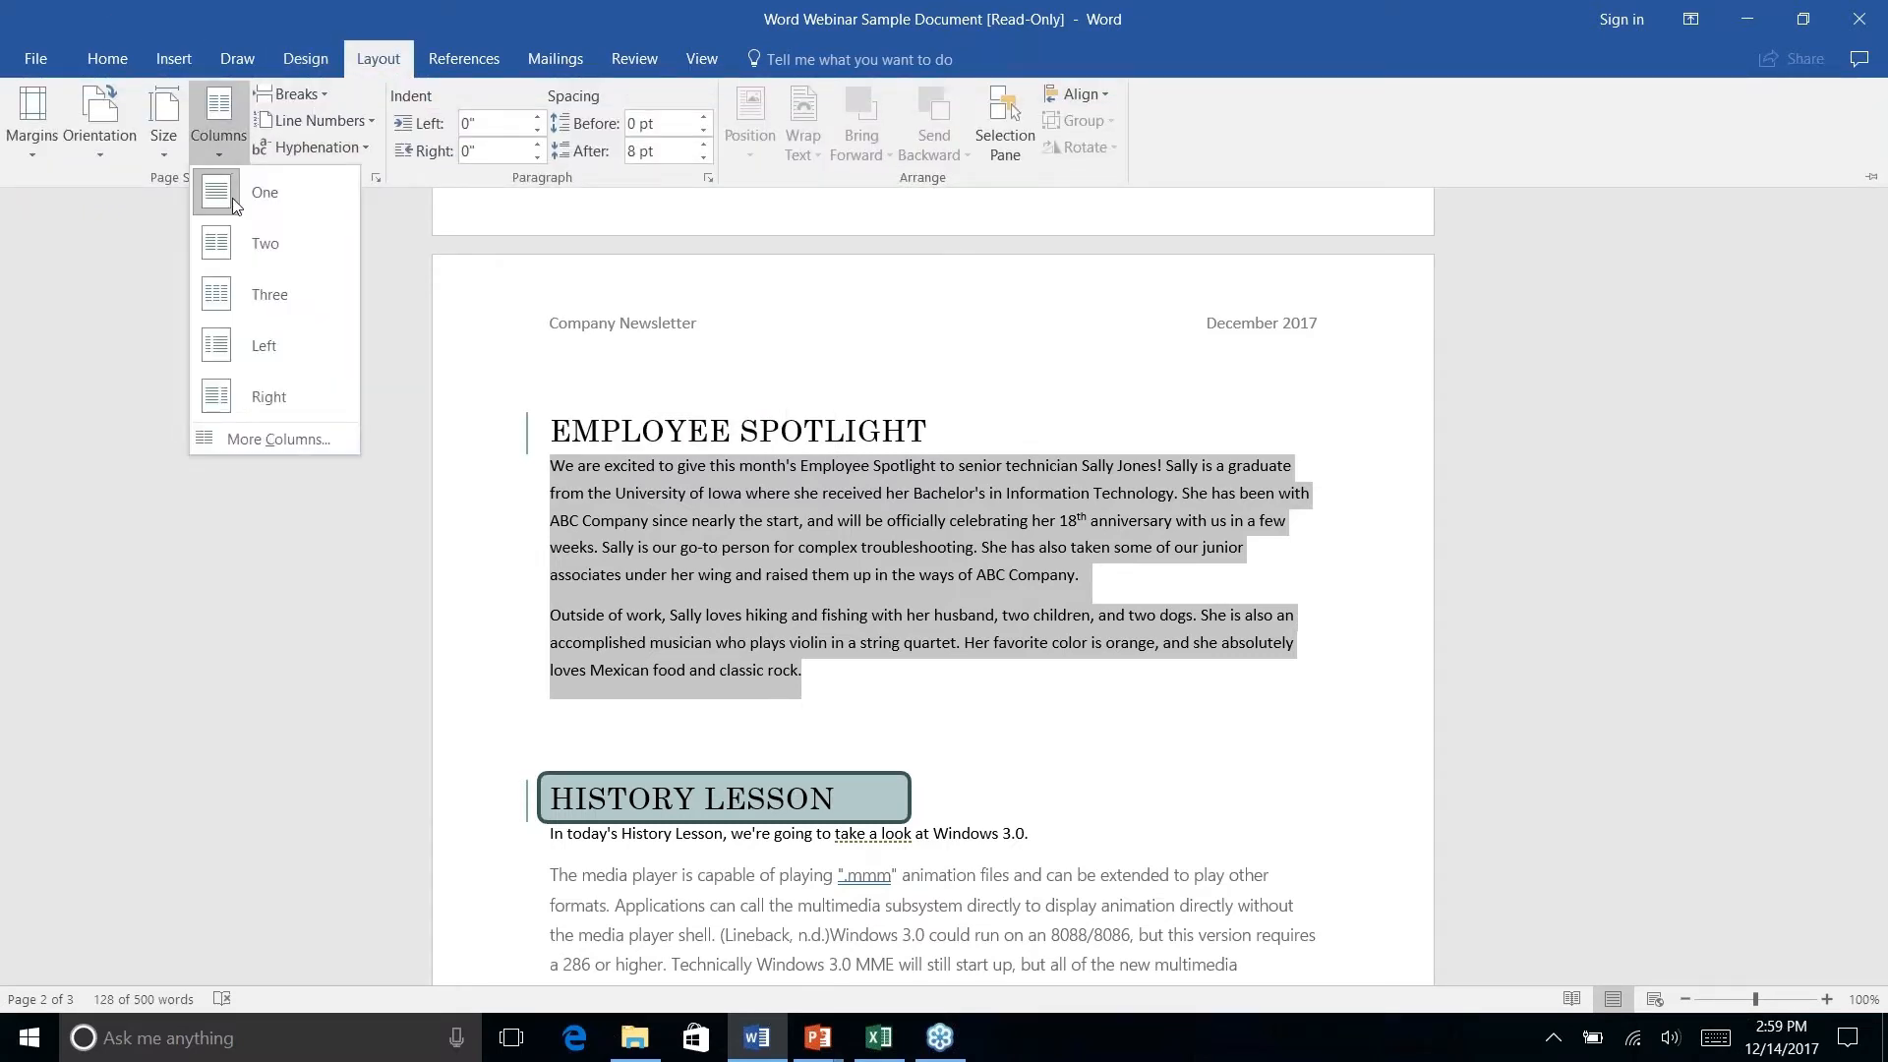
pyautogui.click(251, 244)
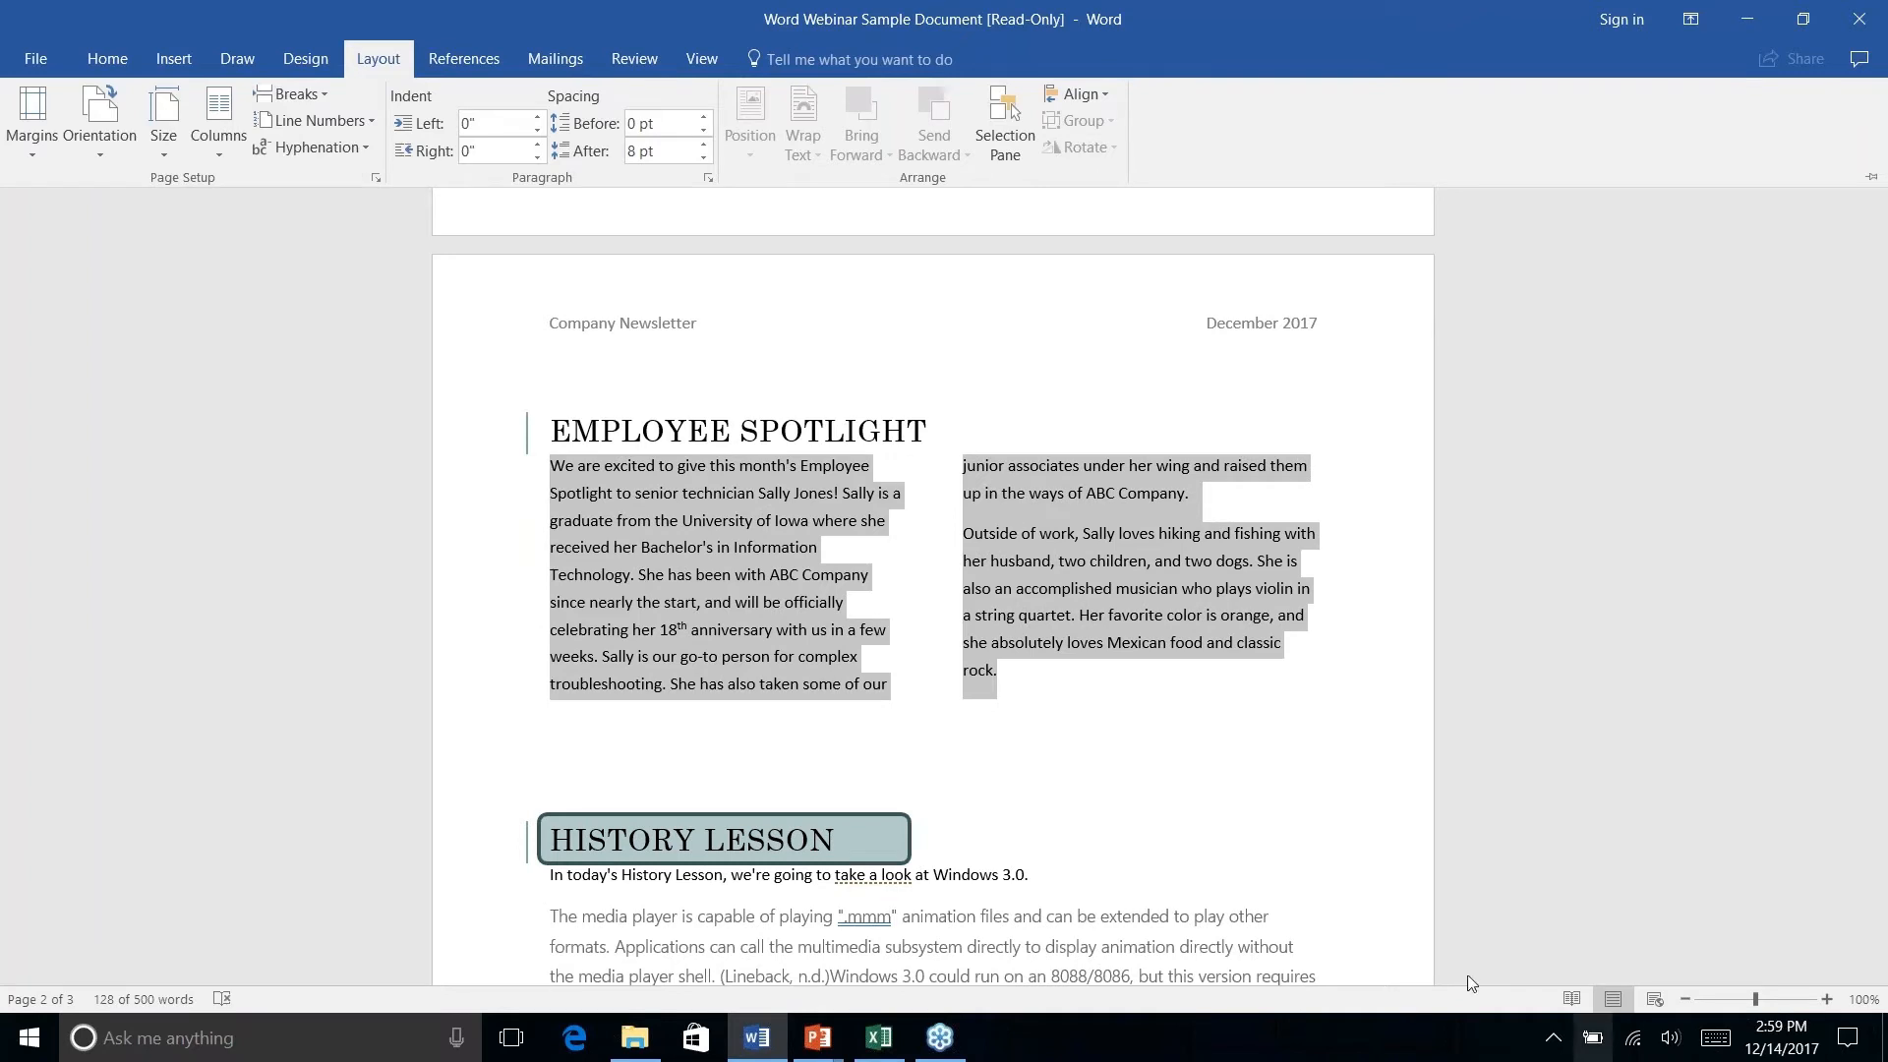
pyautogui.click(1001, 683)
pyautogui.click(1075, 617)
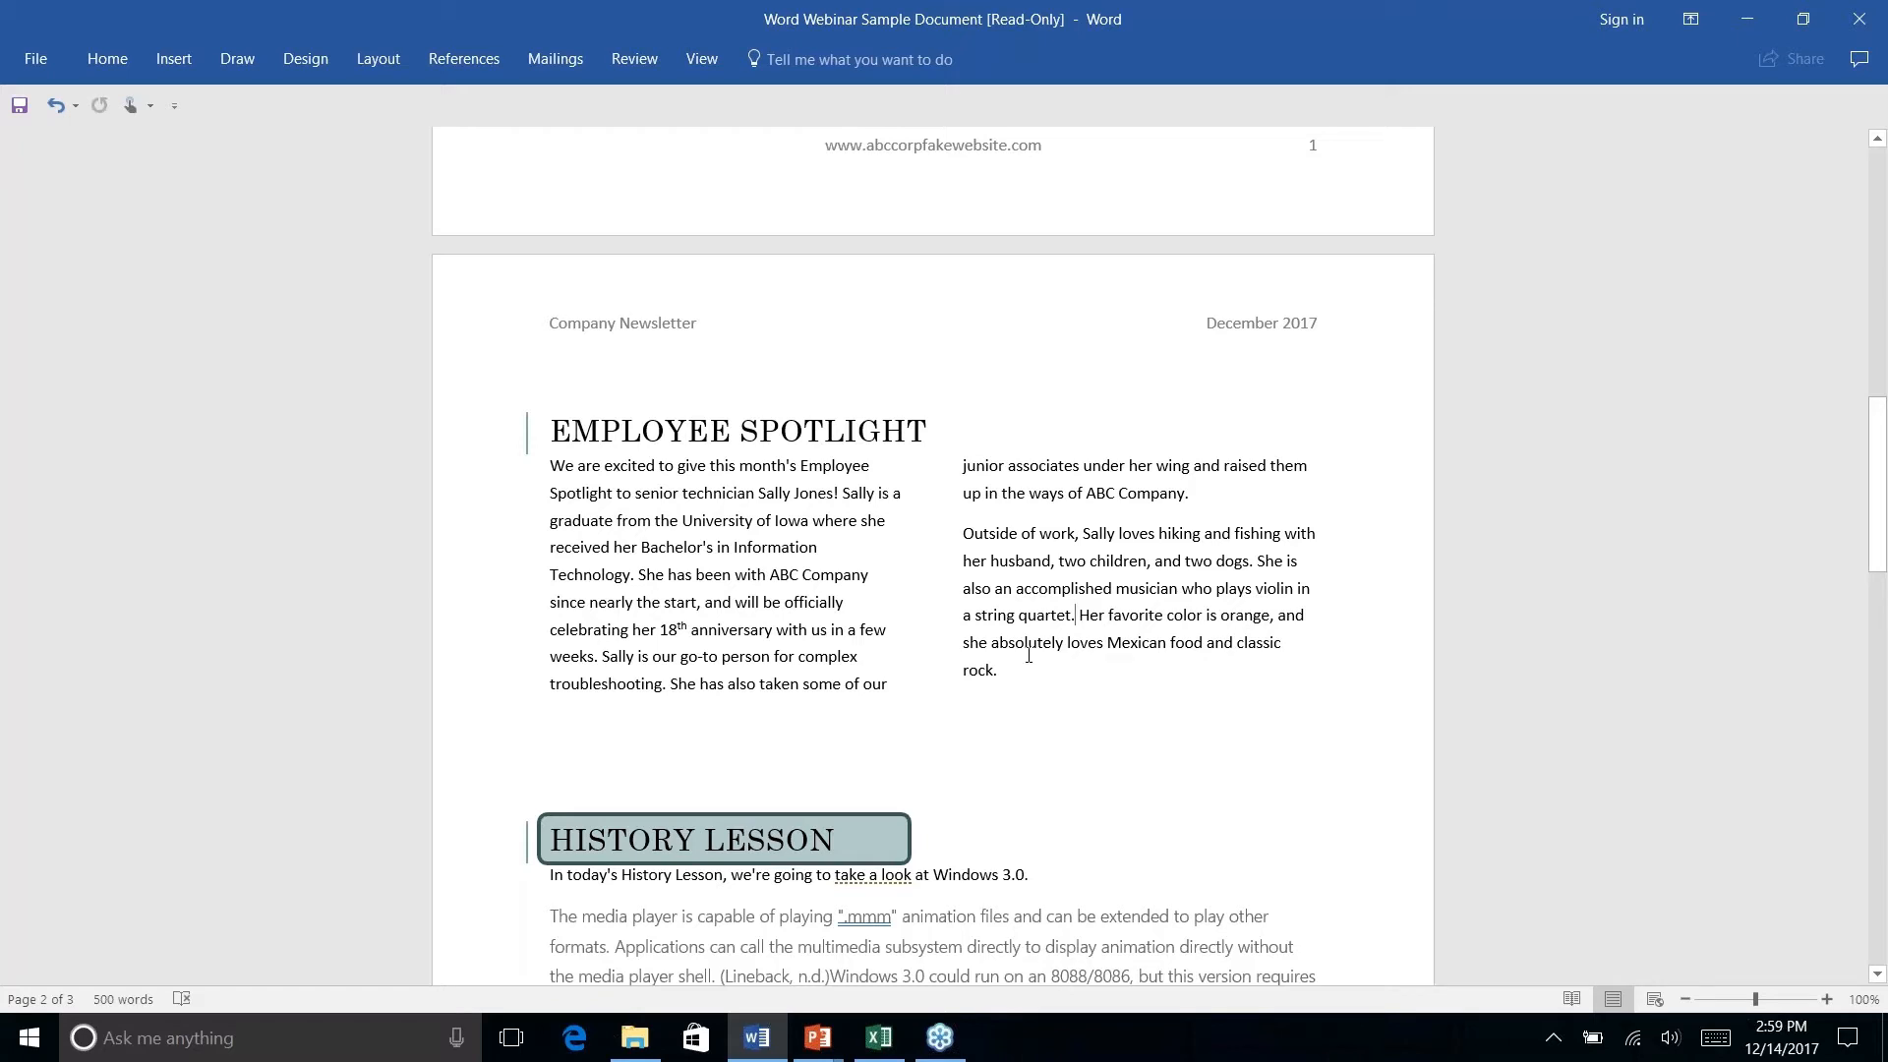
# Move the rounded rectangle from the end of page 2 to page 3, centred behind the ABC Company address lines.
pyautogui.scroll(-10, 1028, 654)
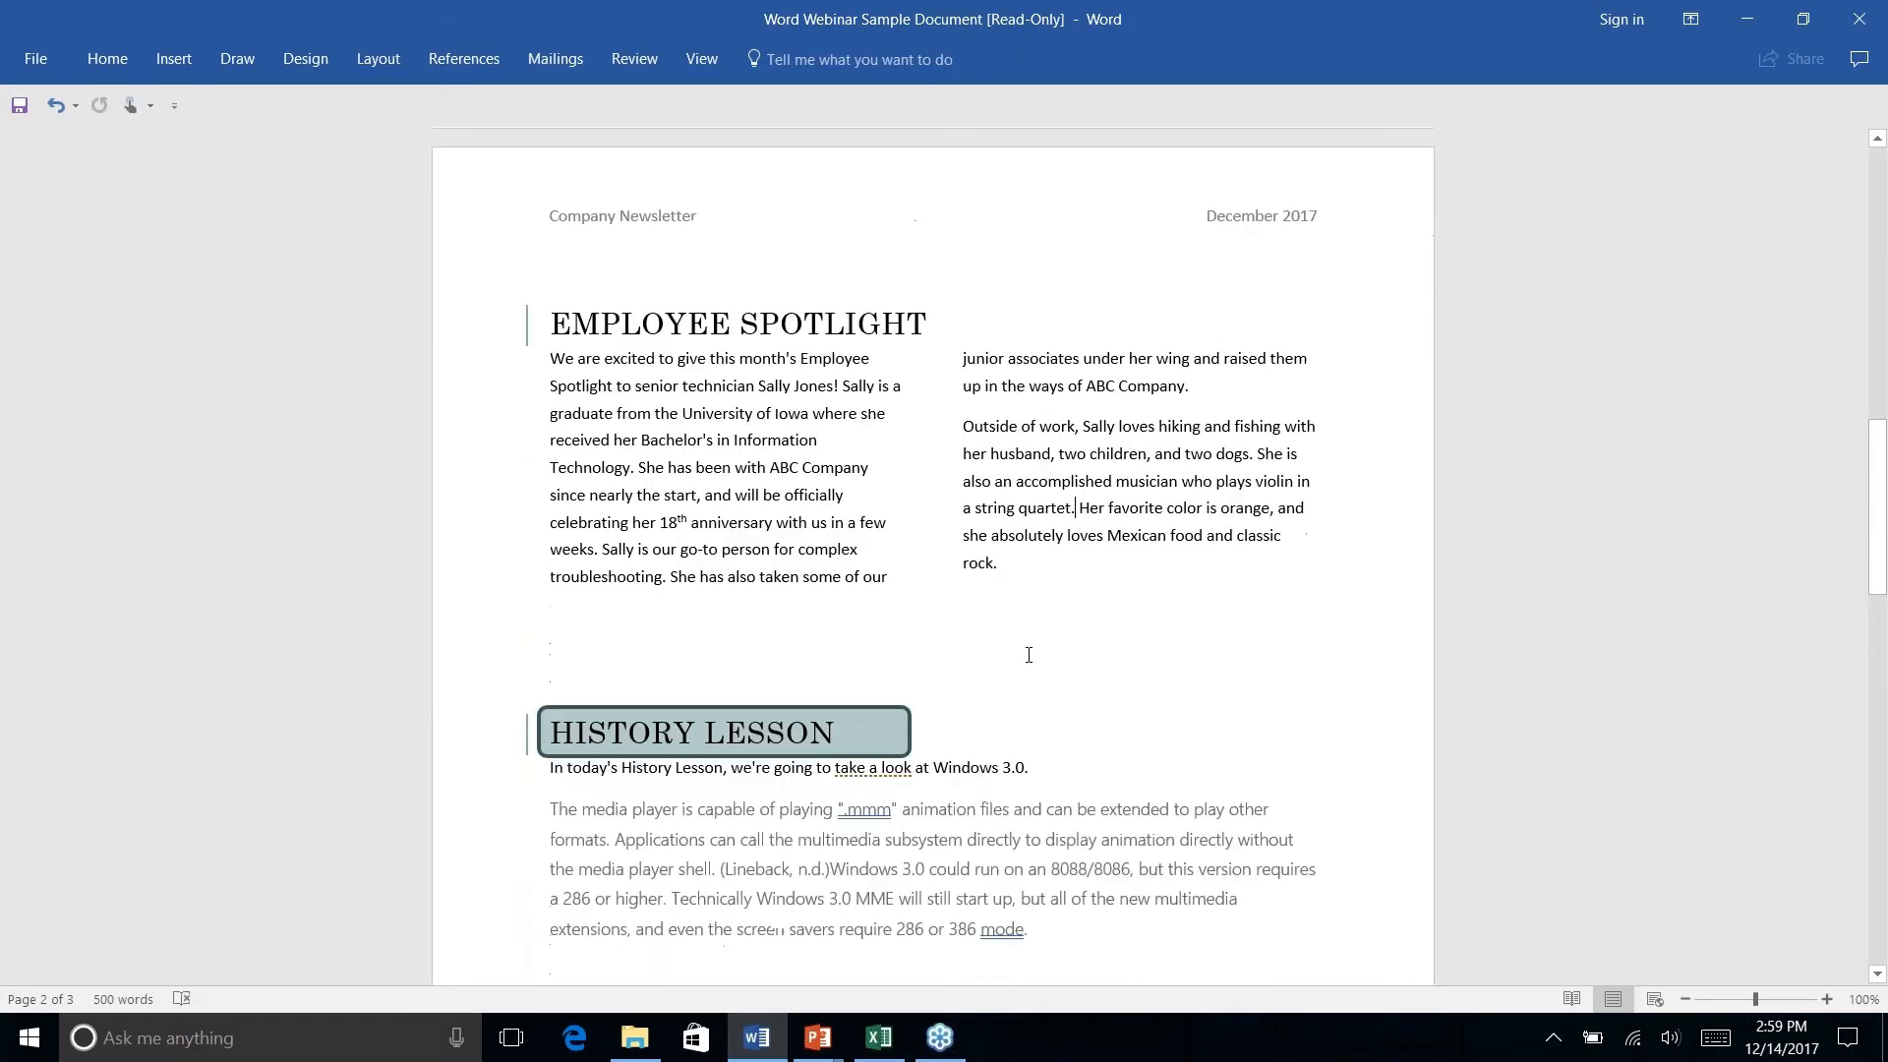
pyautogui.scroll(-4, 893, 651)
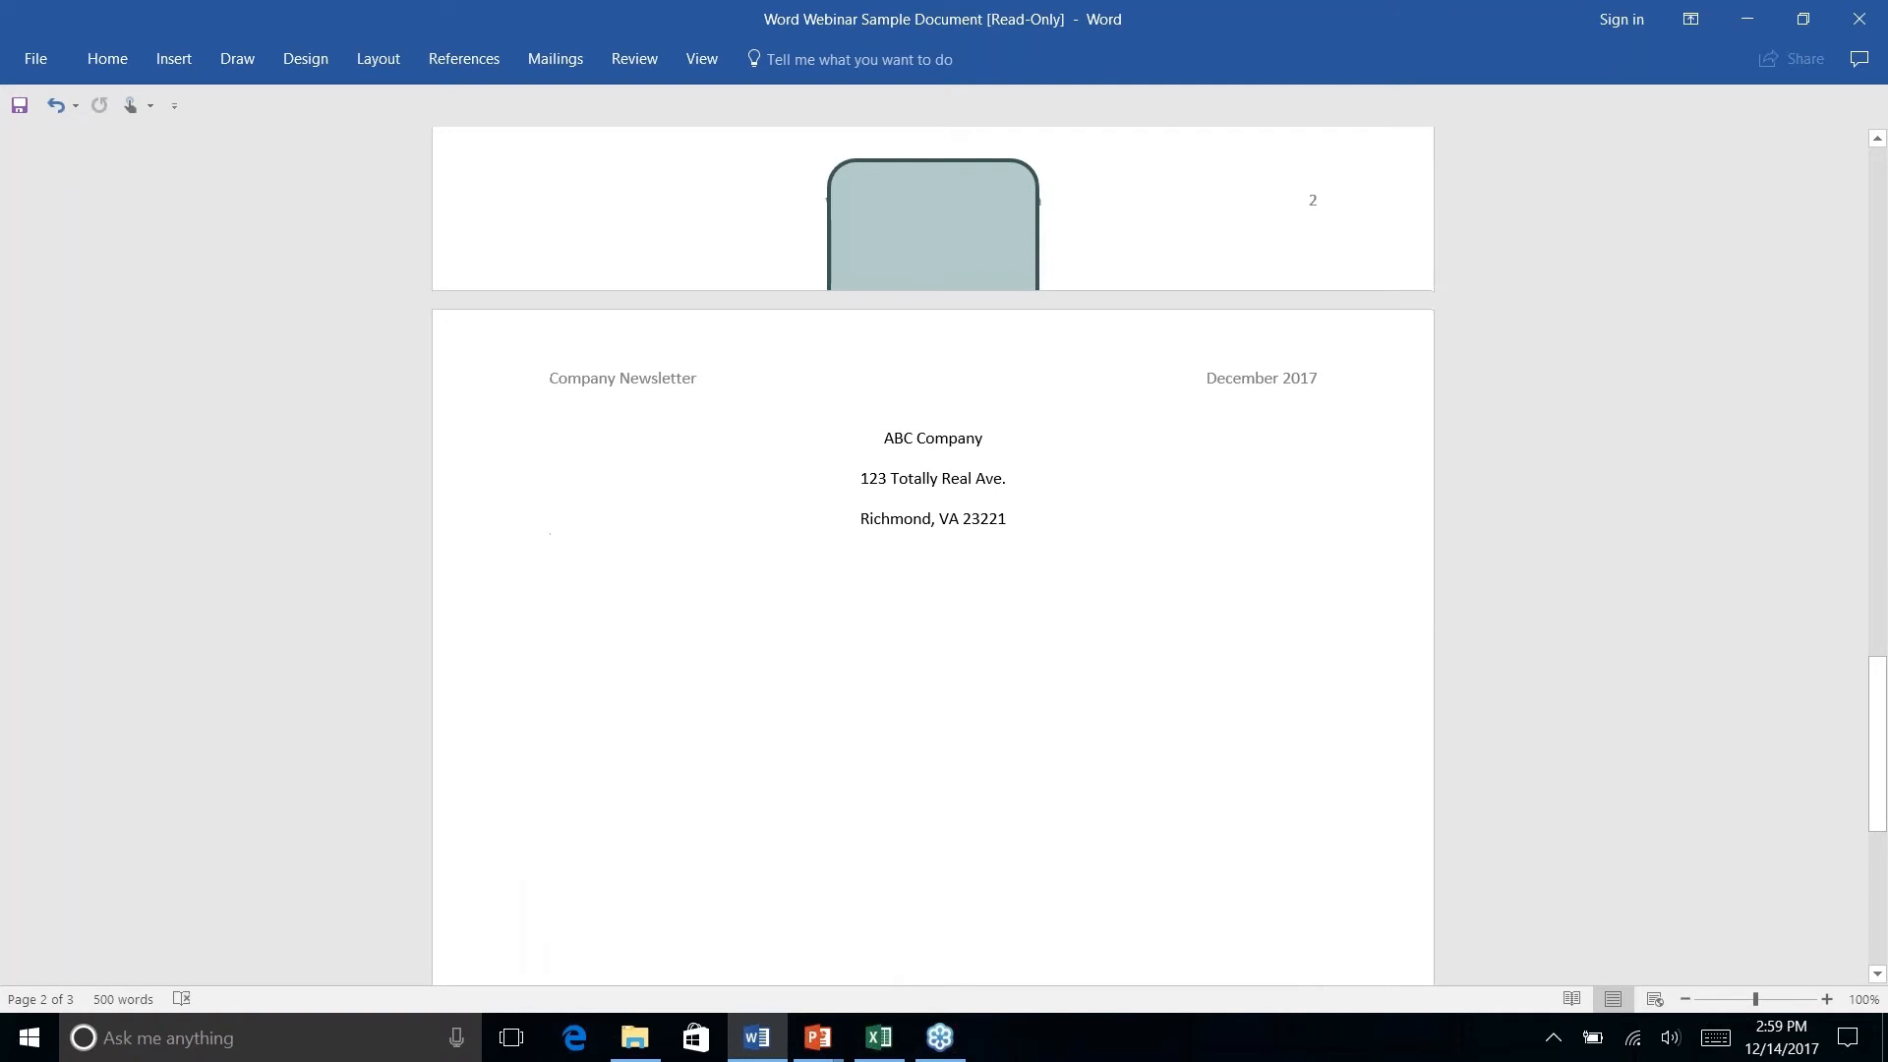
pyautogui.scroll(5, 892, 652)
pyautogui.click(892, 652)
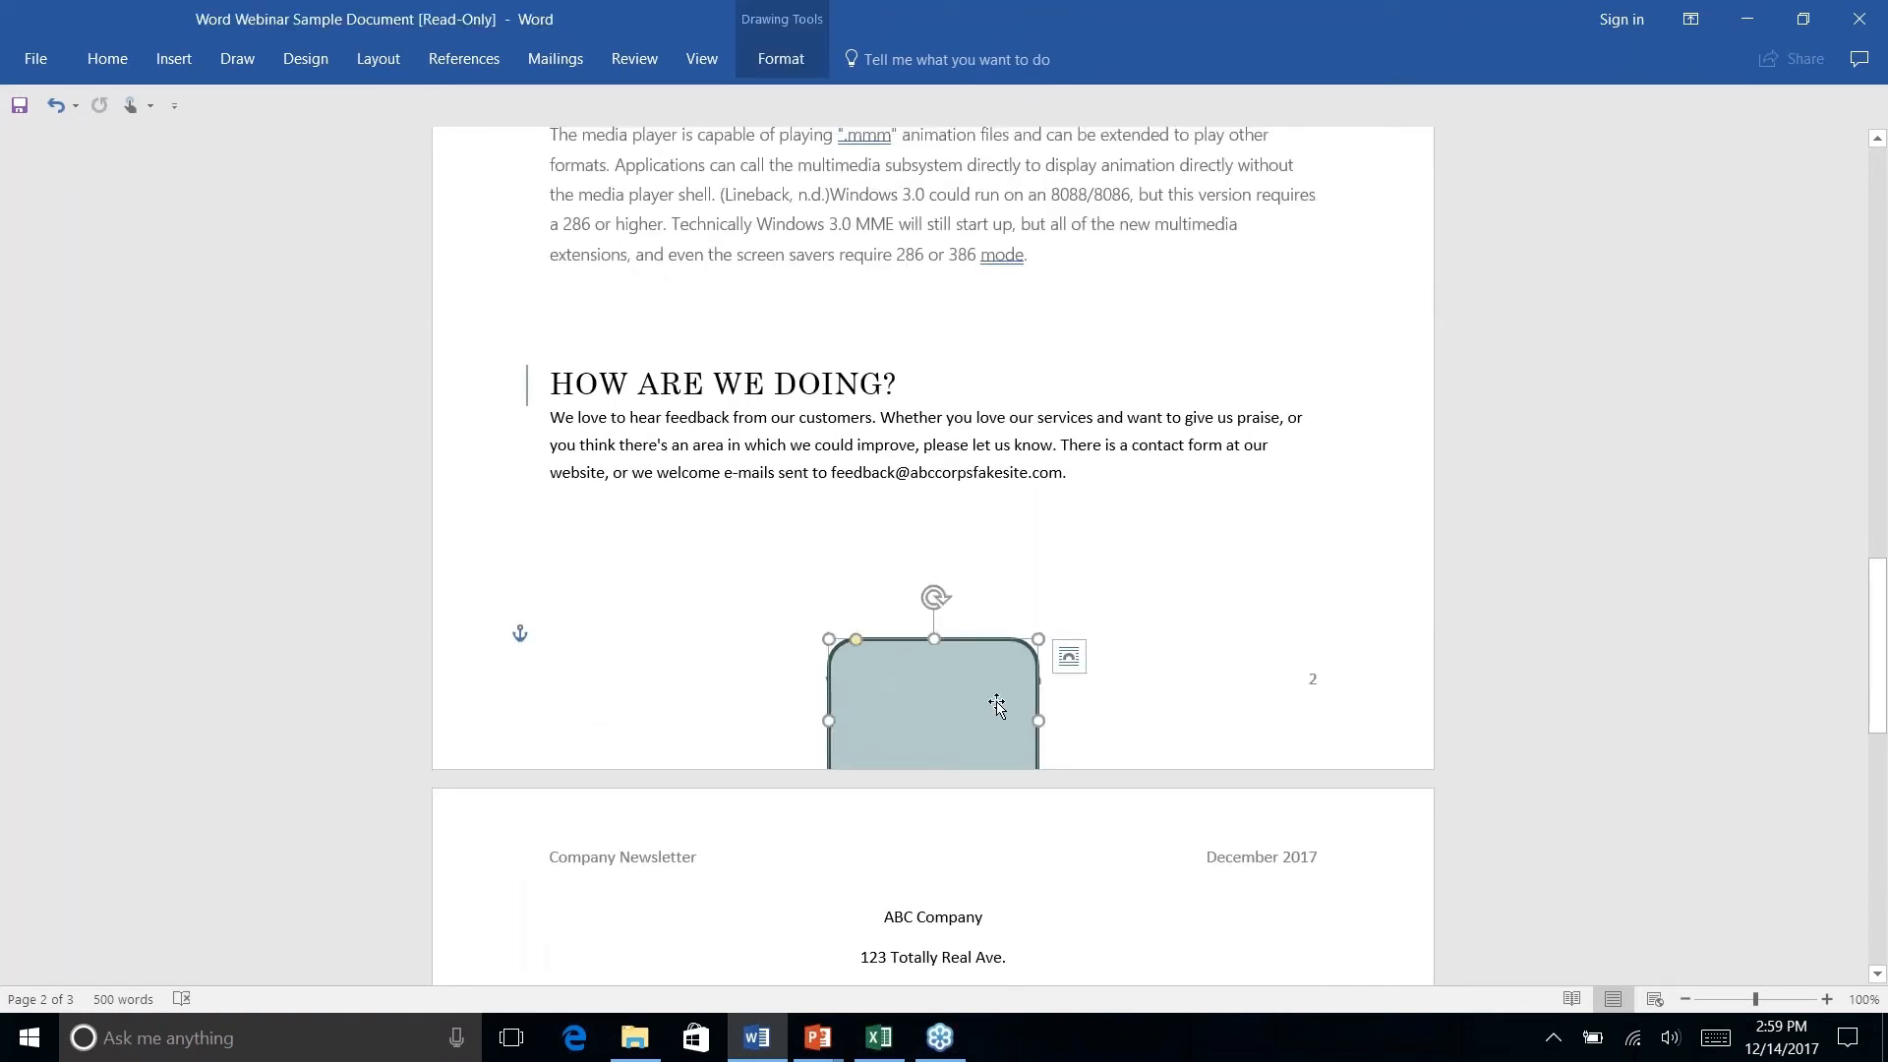
pyautogui.moveTo(999, 704)
pyautogui.mouseDown()
pyautogui.moveTo(957, 952)
pyautogui.moveTo(987, 946)
pyautogui.mouseUp()
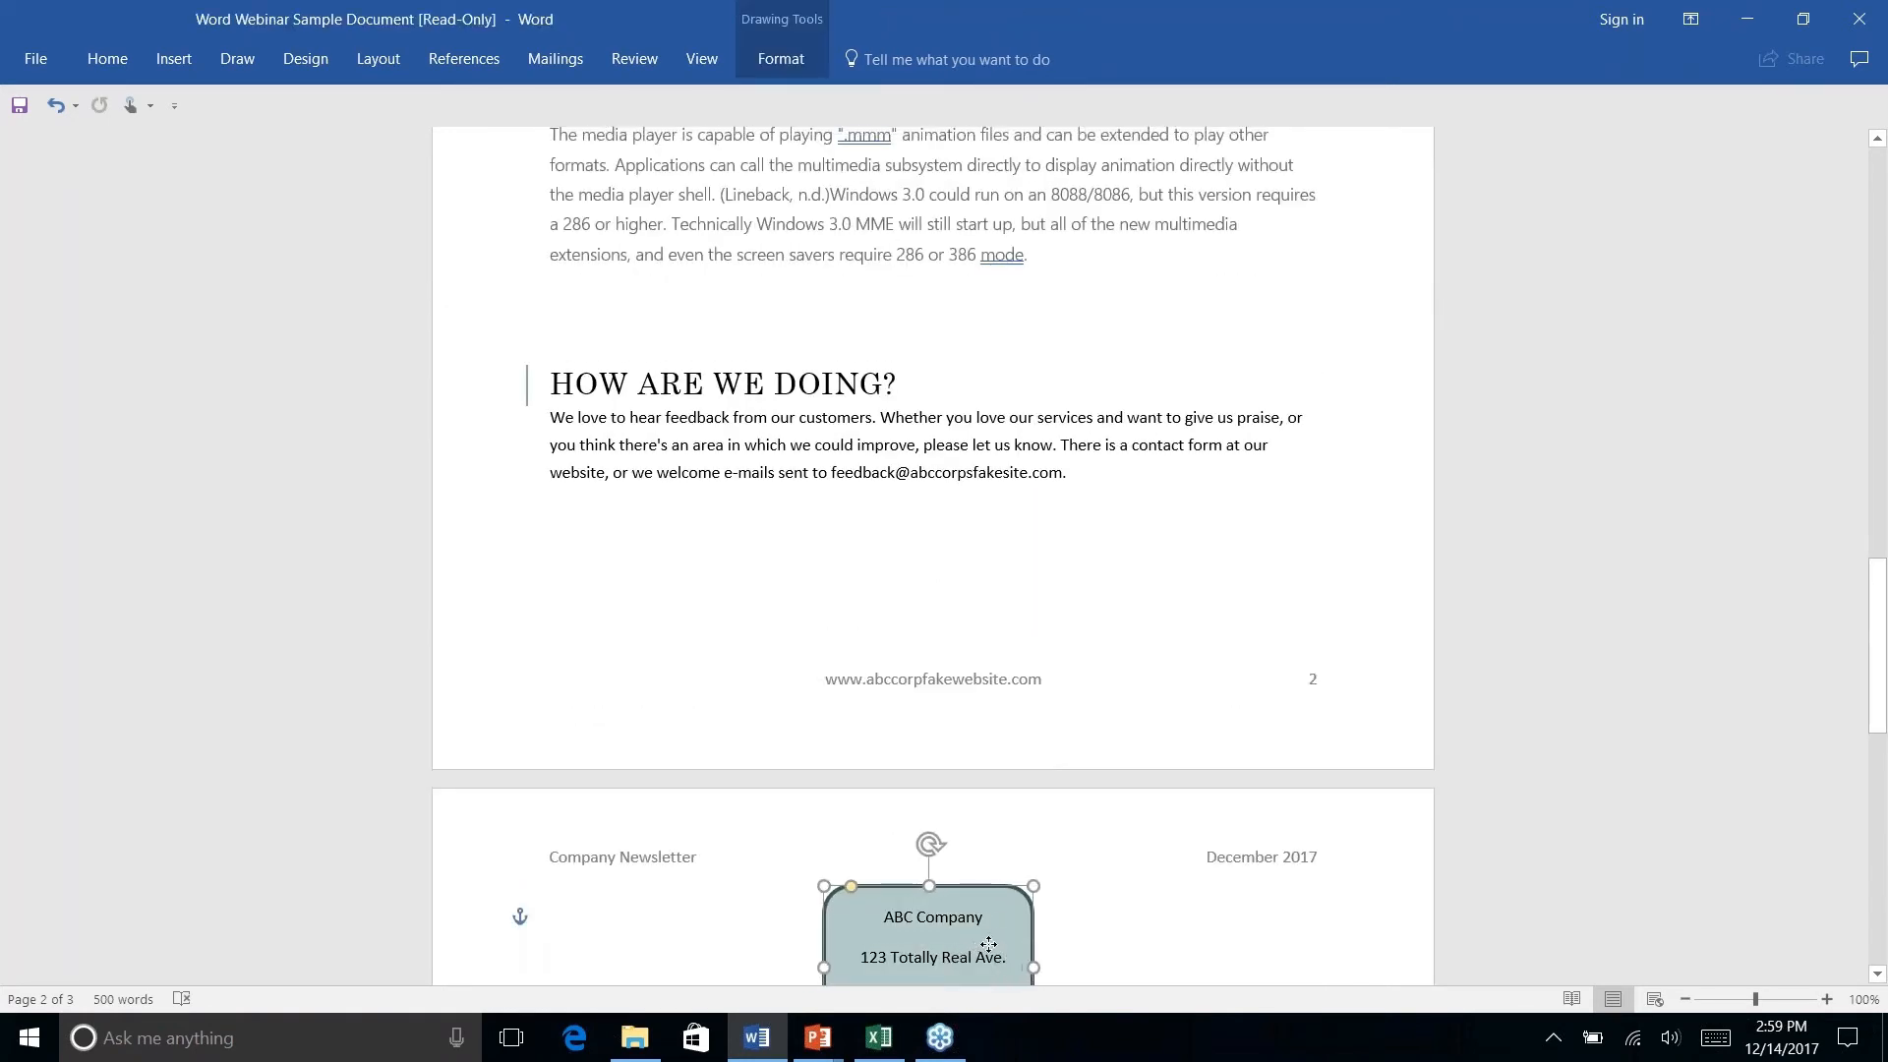
pyautogui.scroll(-8, 1016, 879)
pyautogui.scroll(-2, 1016, 879)
pyautogui.scroll(10, 1016, 879)
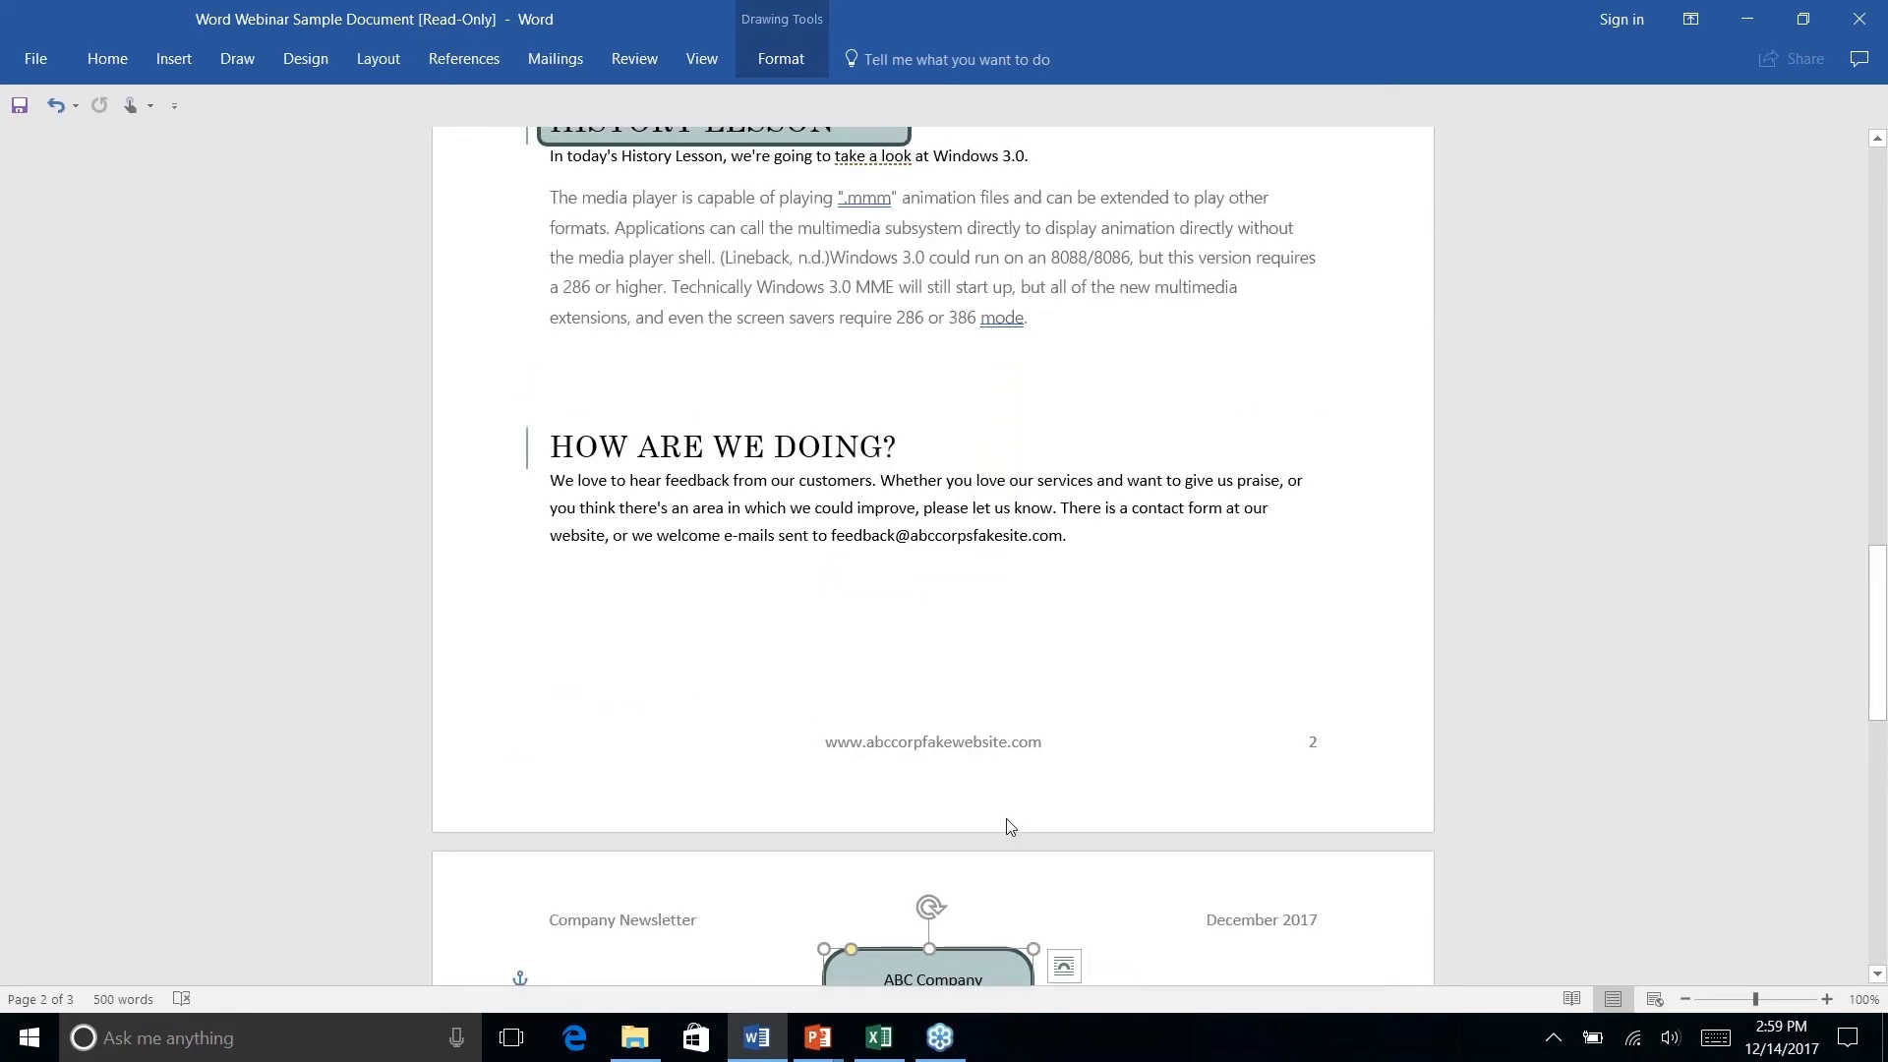
pyautogui.scroll(-3, 1003, 826)
pyautogui.click(1139, 683)
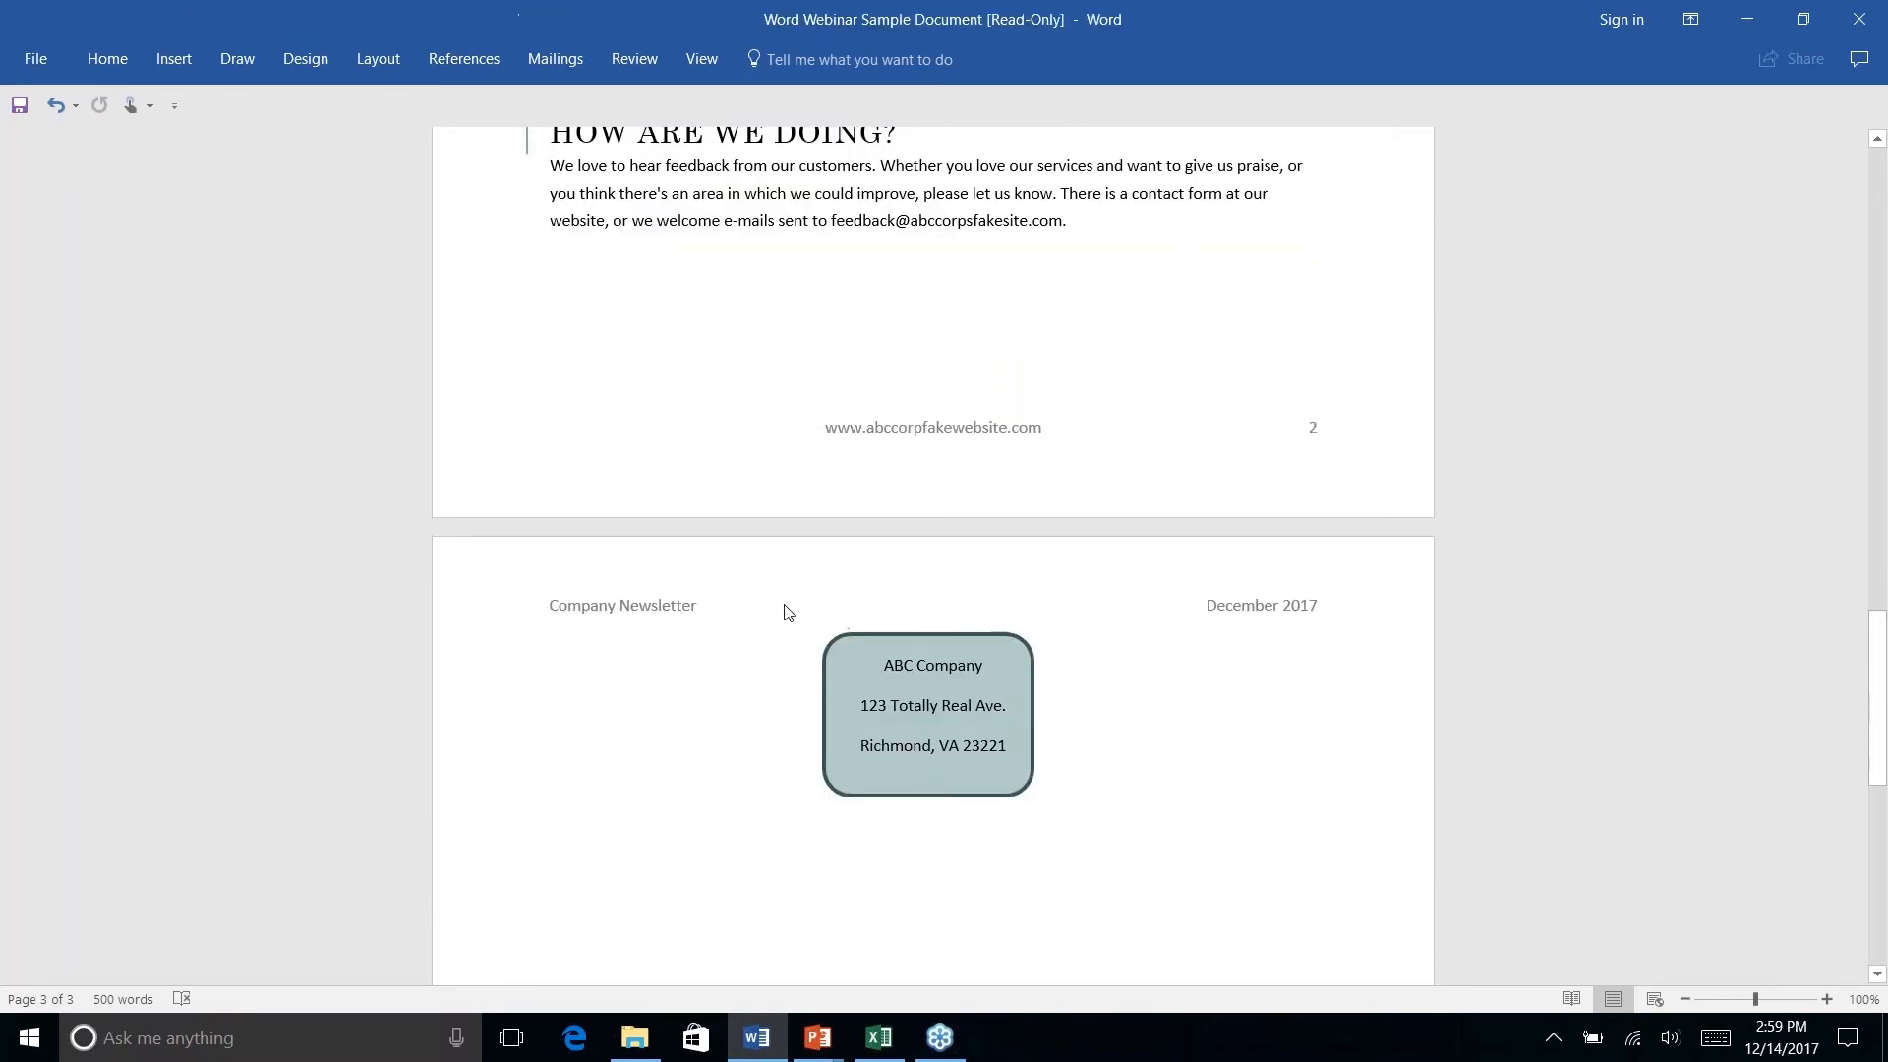
pyautogui.moveTo(1019, 642); pyautogui.dragTo(1024, 641)
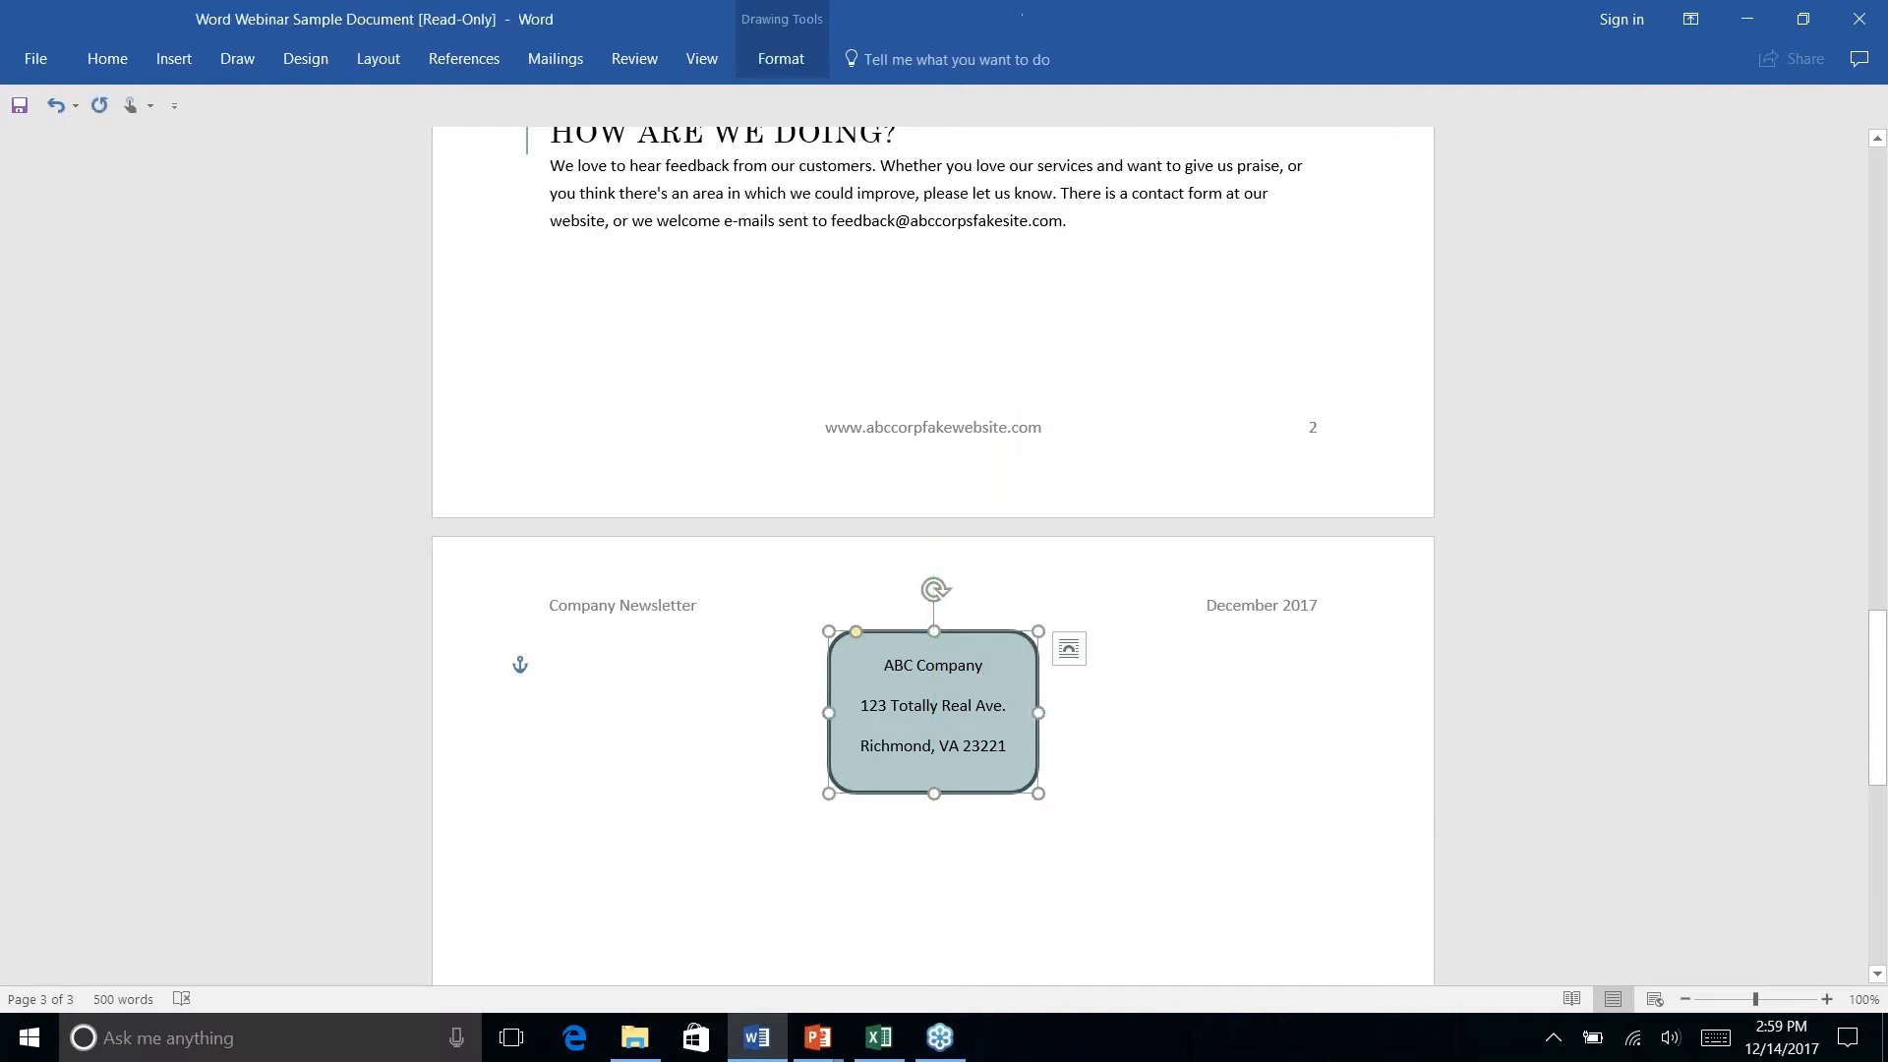
pyautogui.click(822, 619)
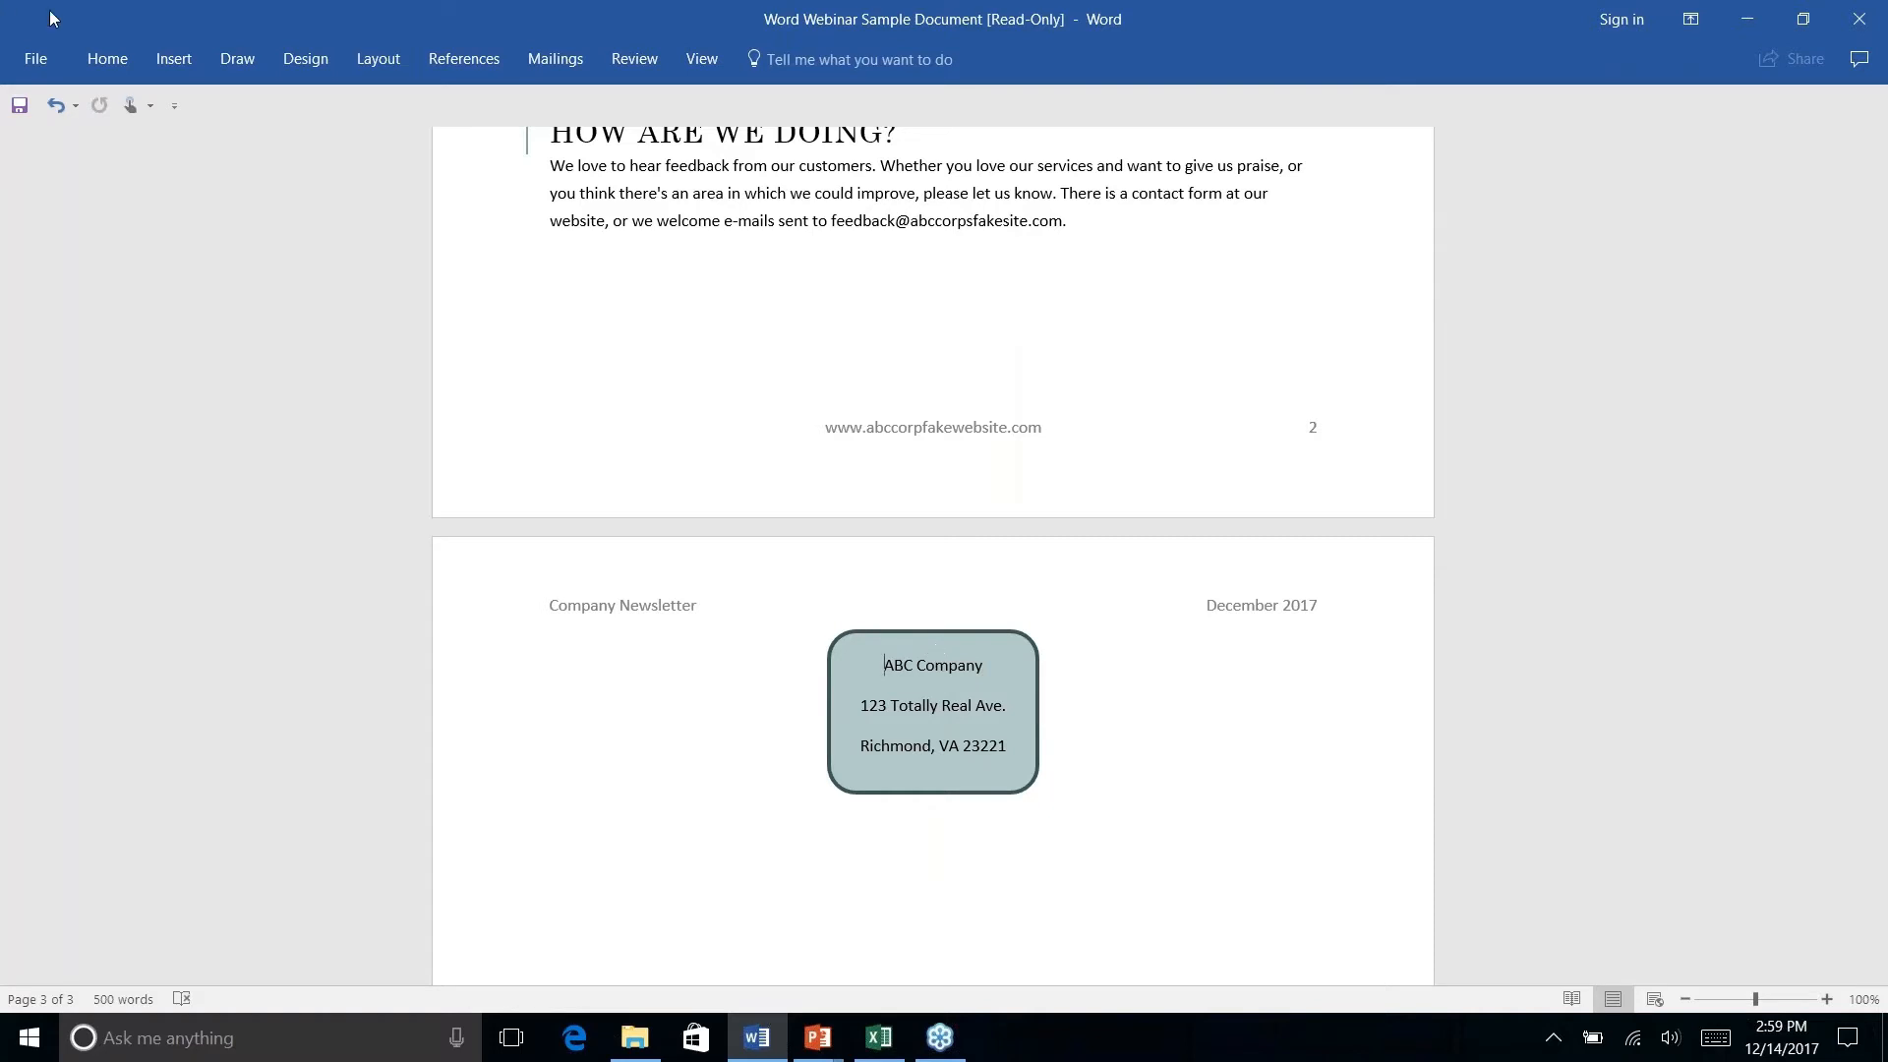
# Insert a page break after the feedback paragraph under How Are We Doing?, ahead of the company address.
pyautogui.click(1103, 234)
pyautogui.click(173, 59)
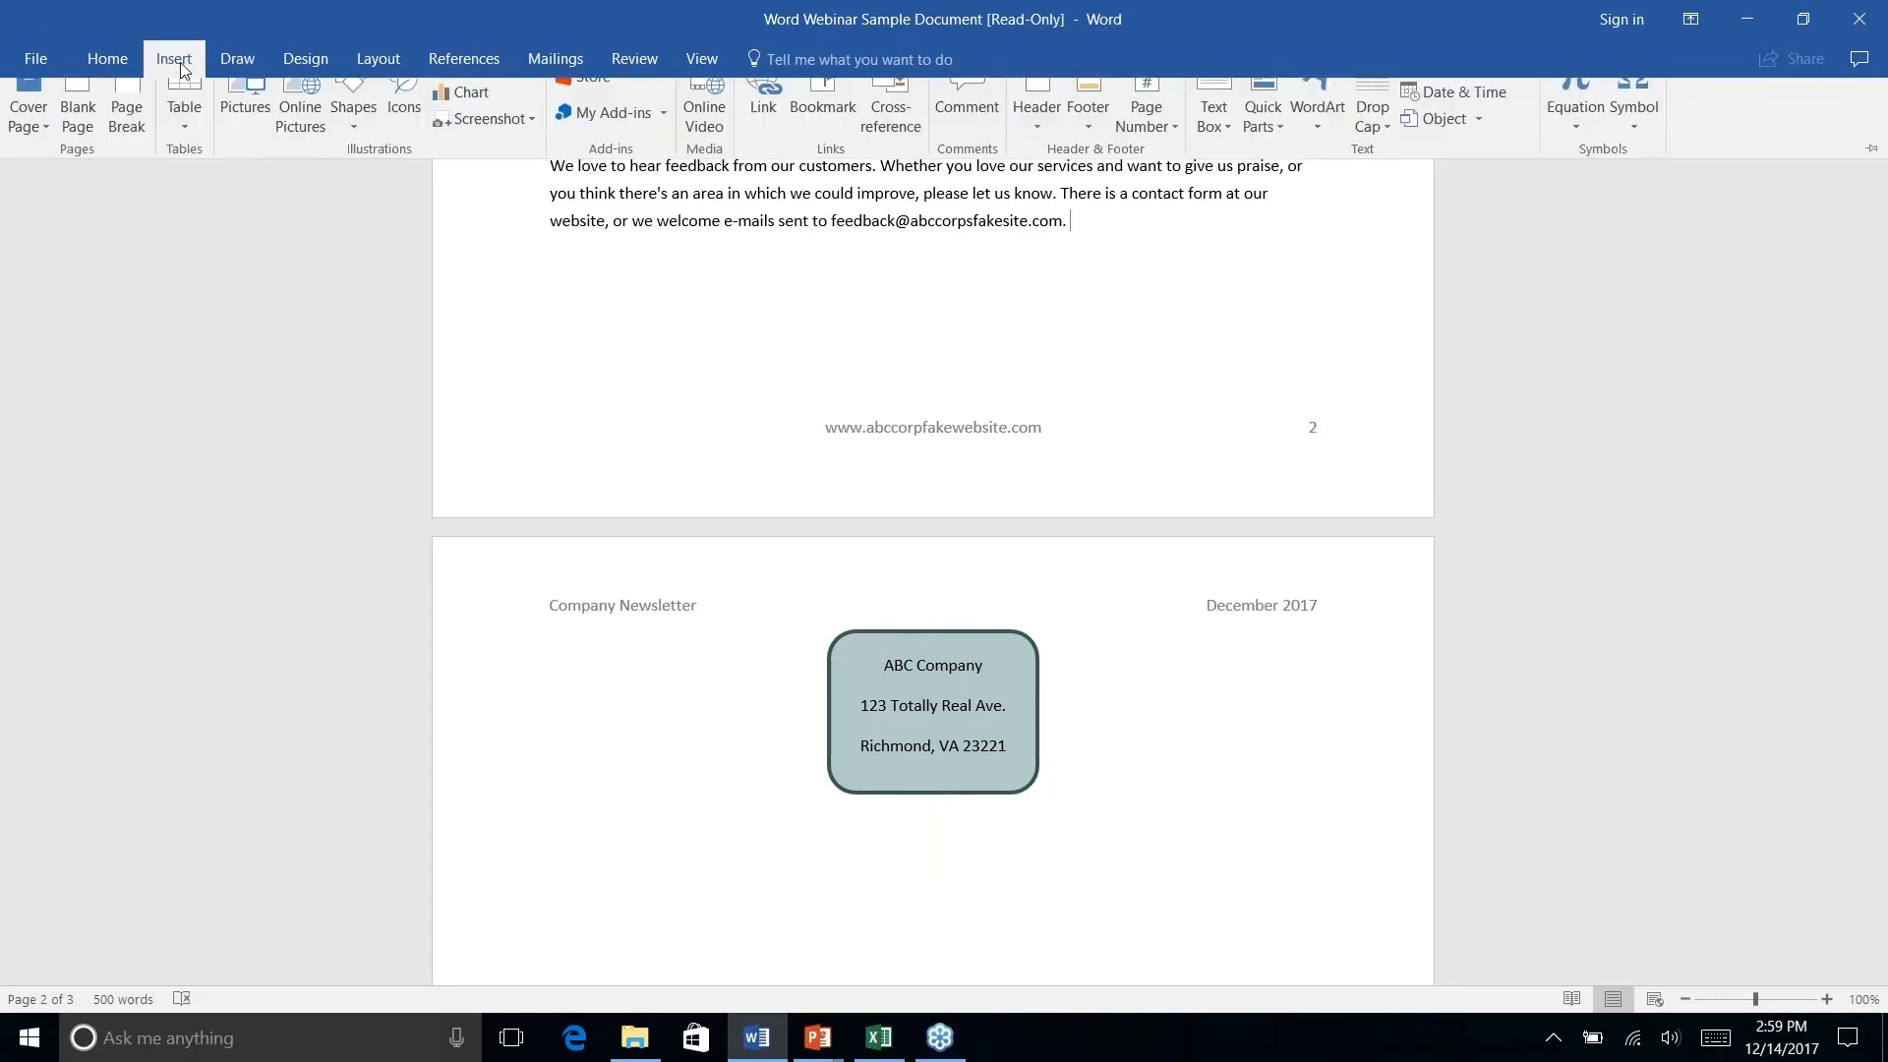
pyautogui.click(394, 61)
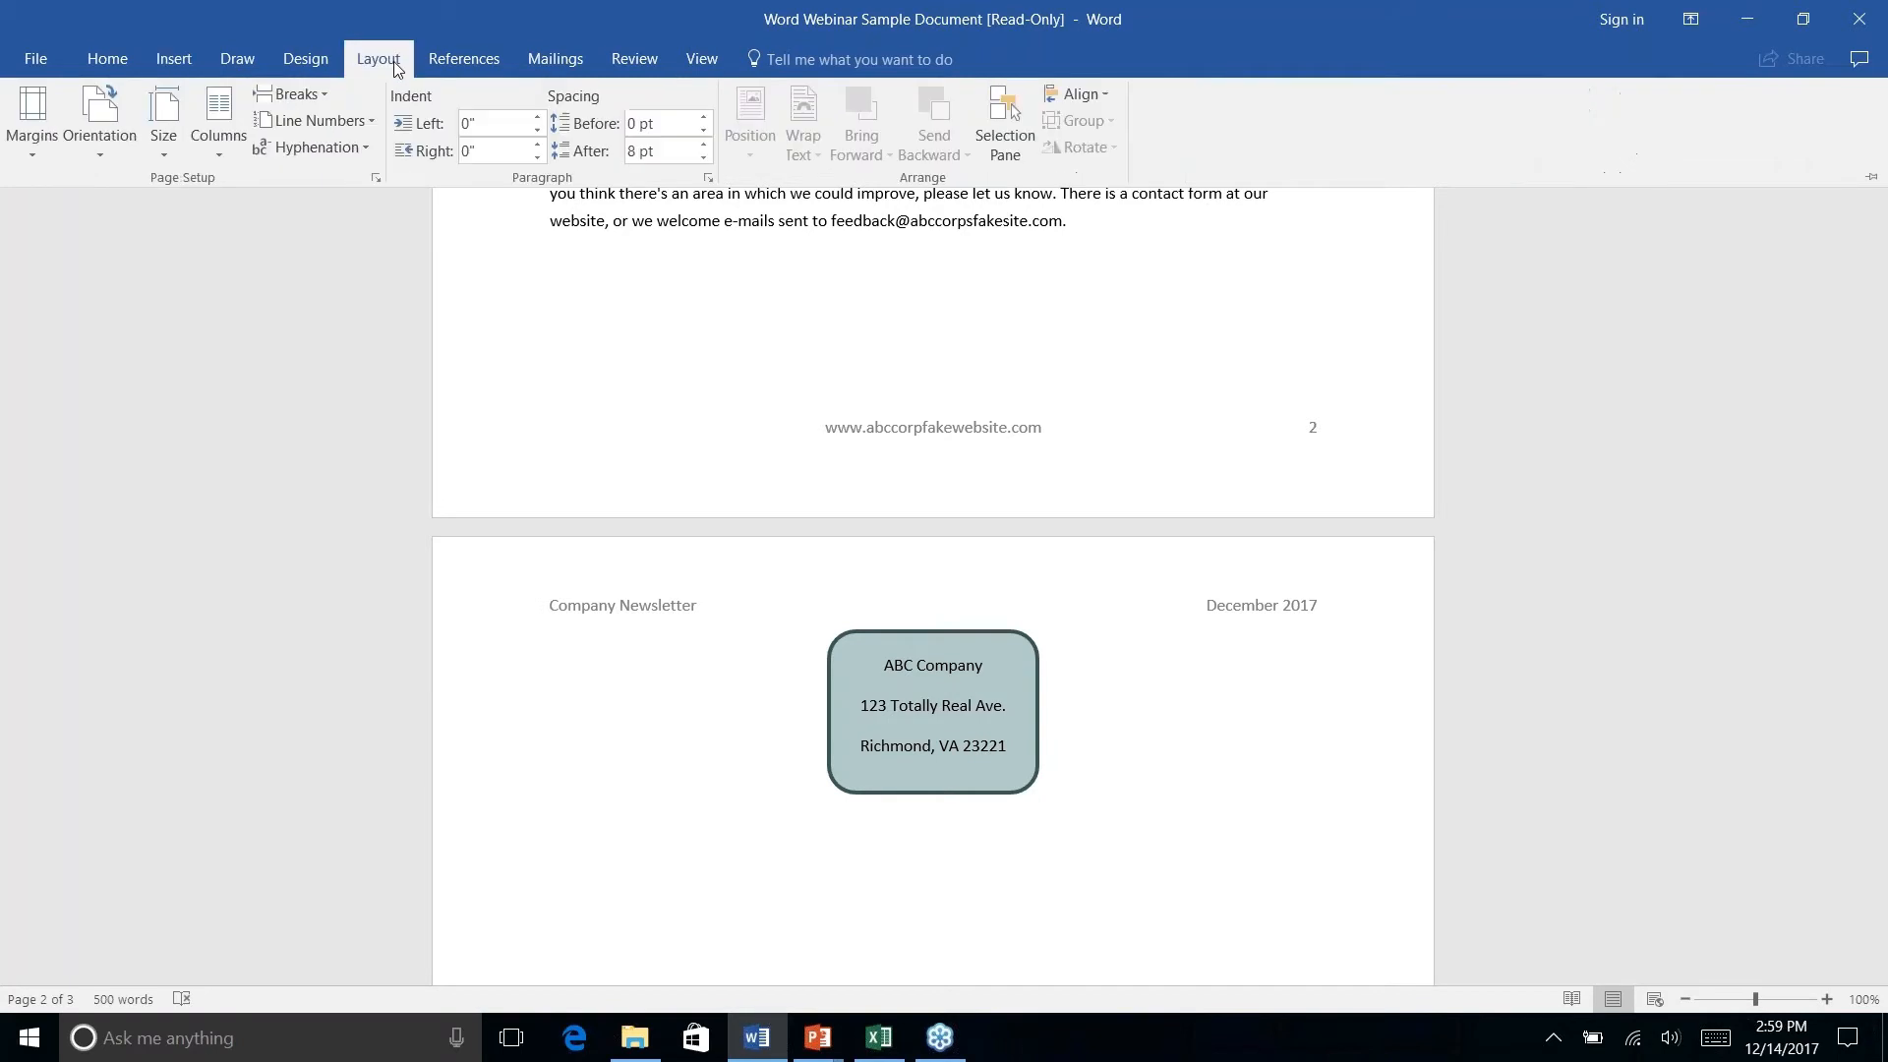
pyautogui.click(324, 95)
pyautogui.click(360, 190)
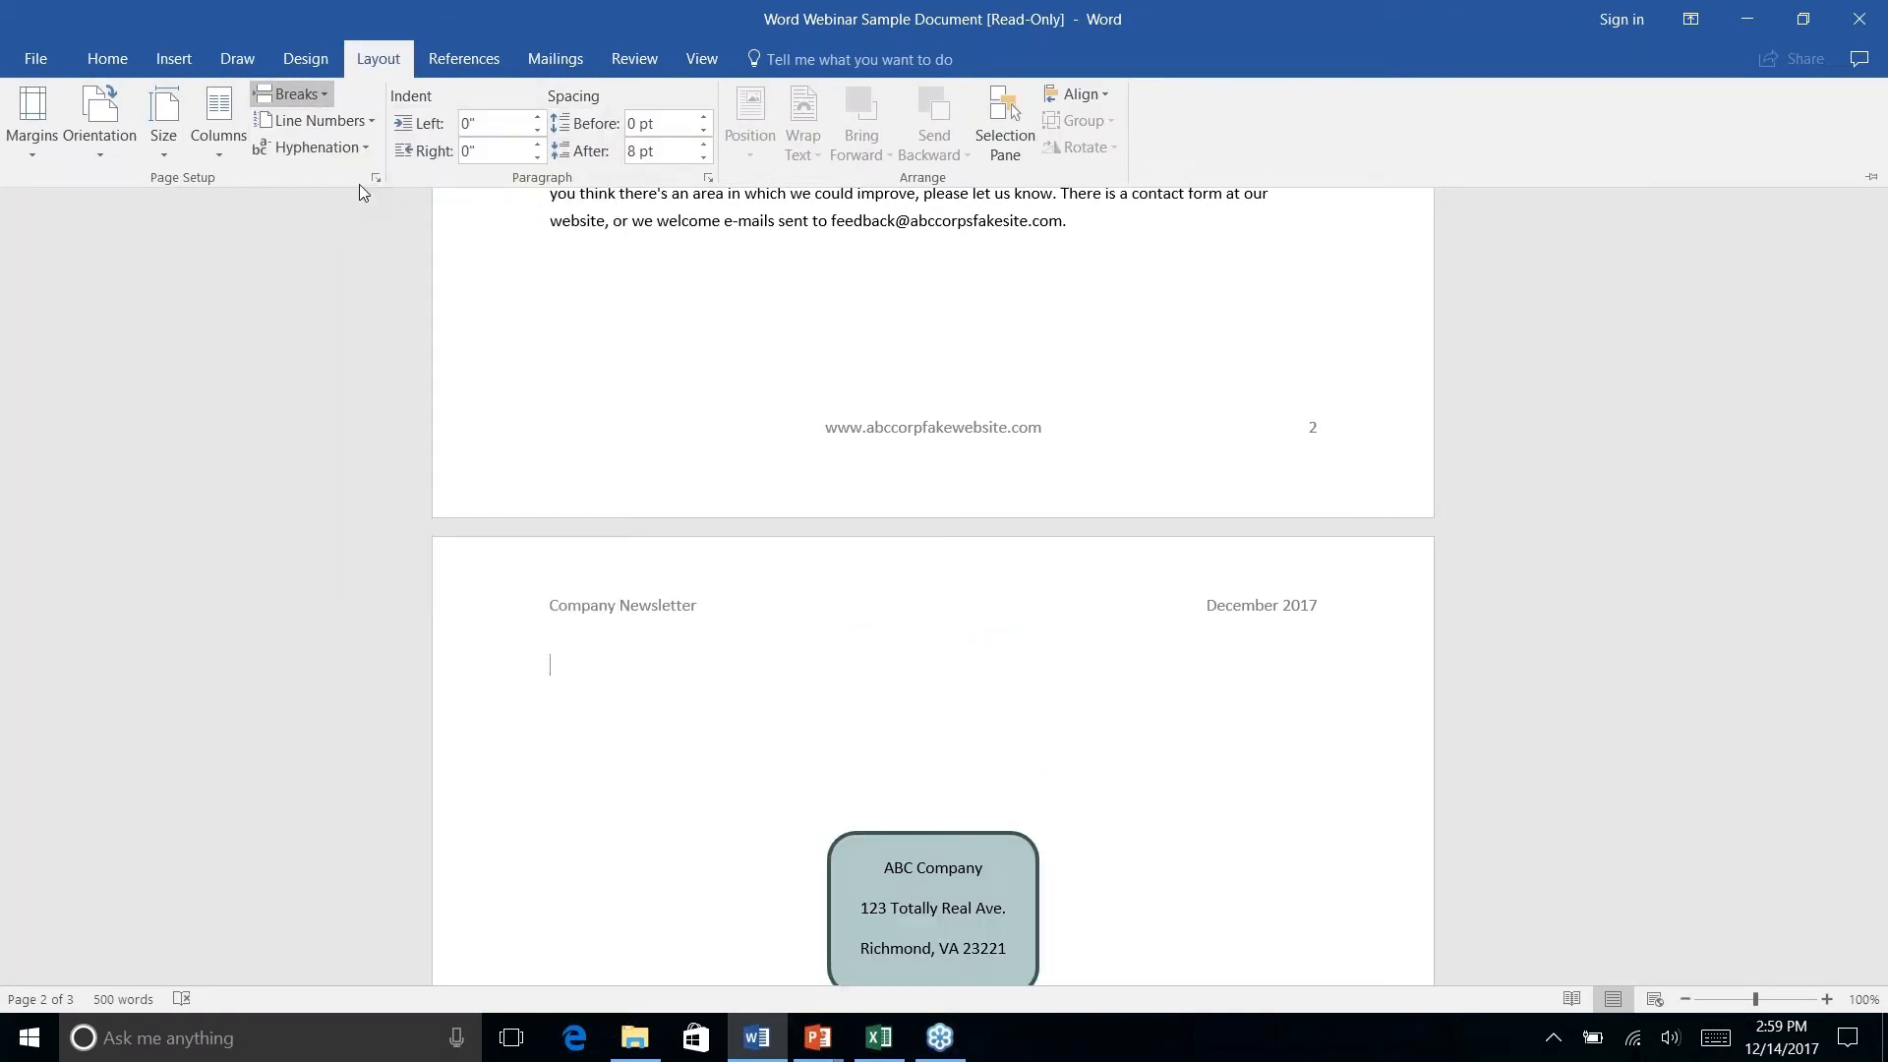
pyautogui.click(1164, 733)
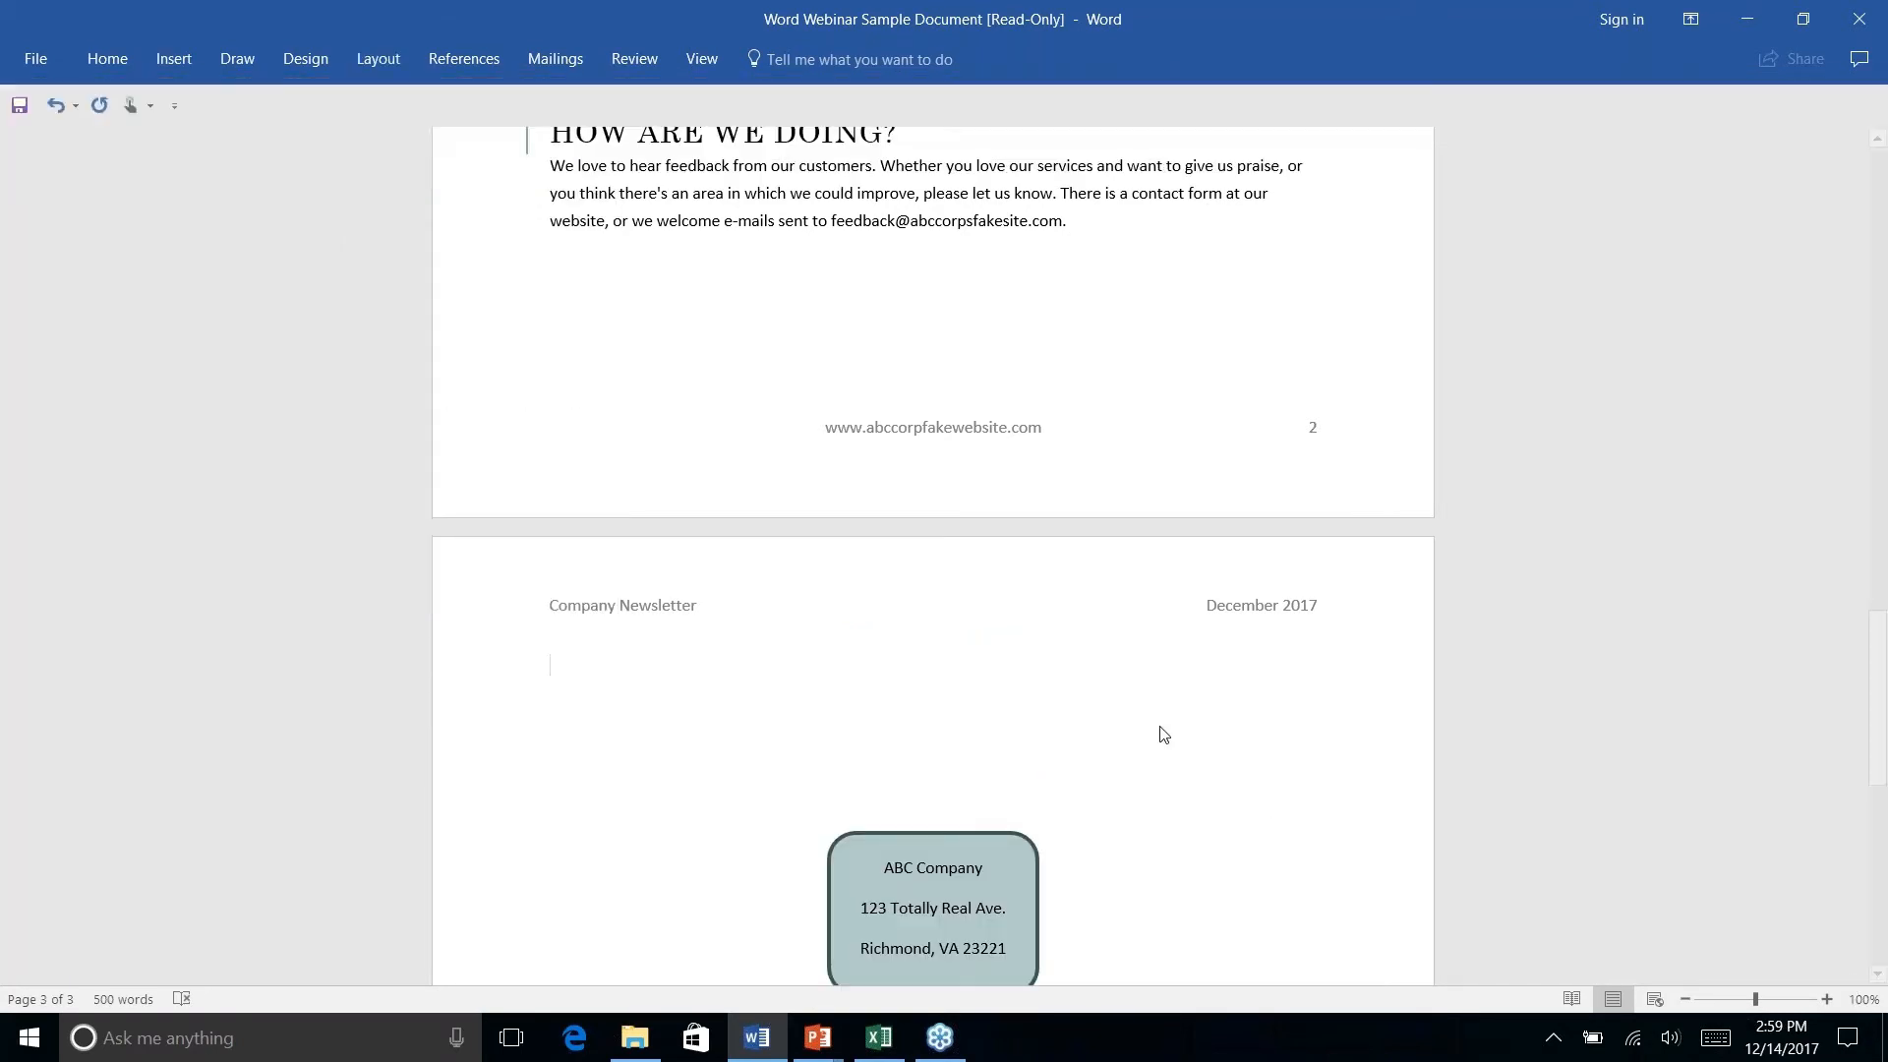
# Add a "Name:" label followed by a line of underscores on the blank line at the start of page 3.
pyautogui.scroll(3, 1163, 734)
pyautogui.scroll(3, 932, 556)
pyautogui.scroll(-15, 932, 556)
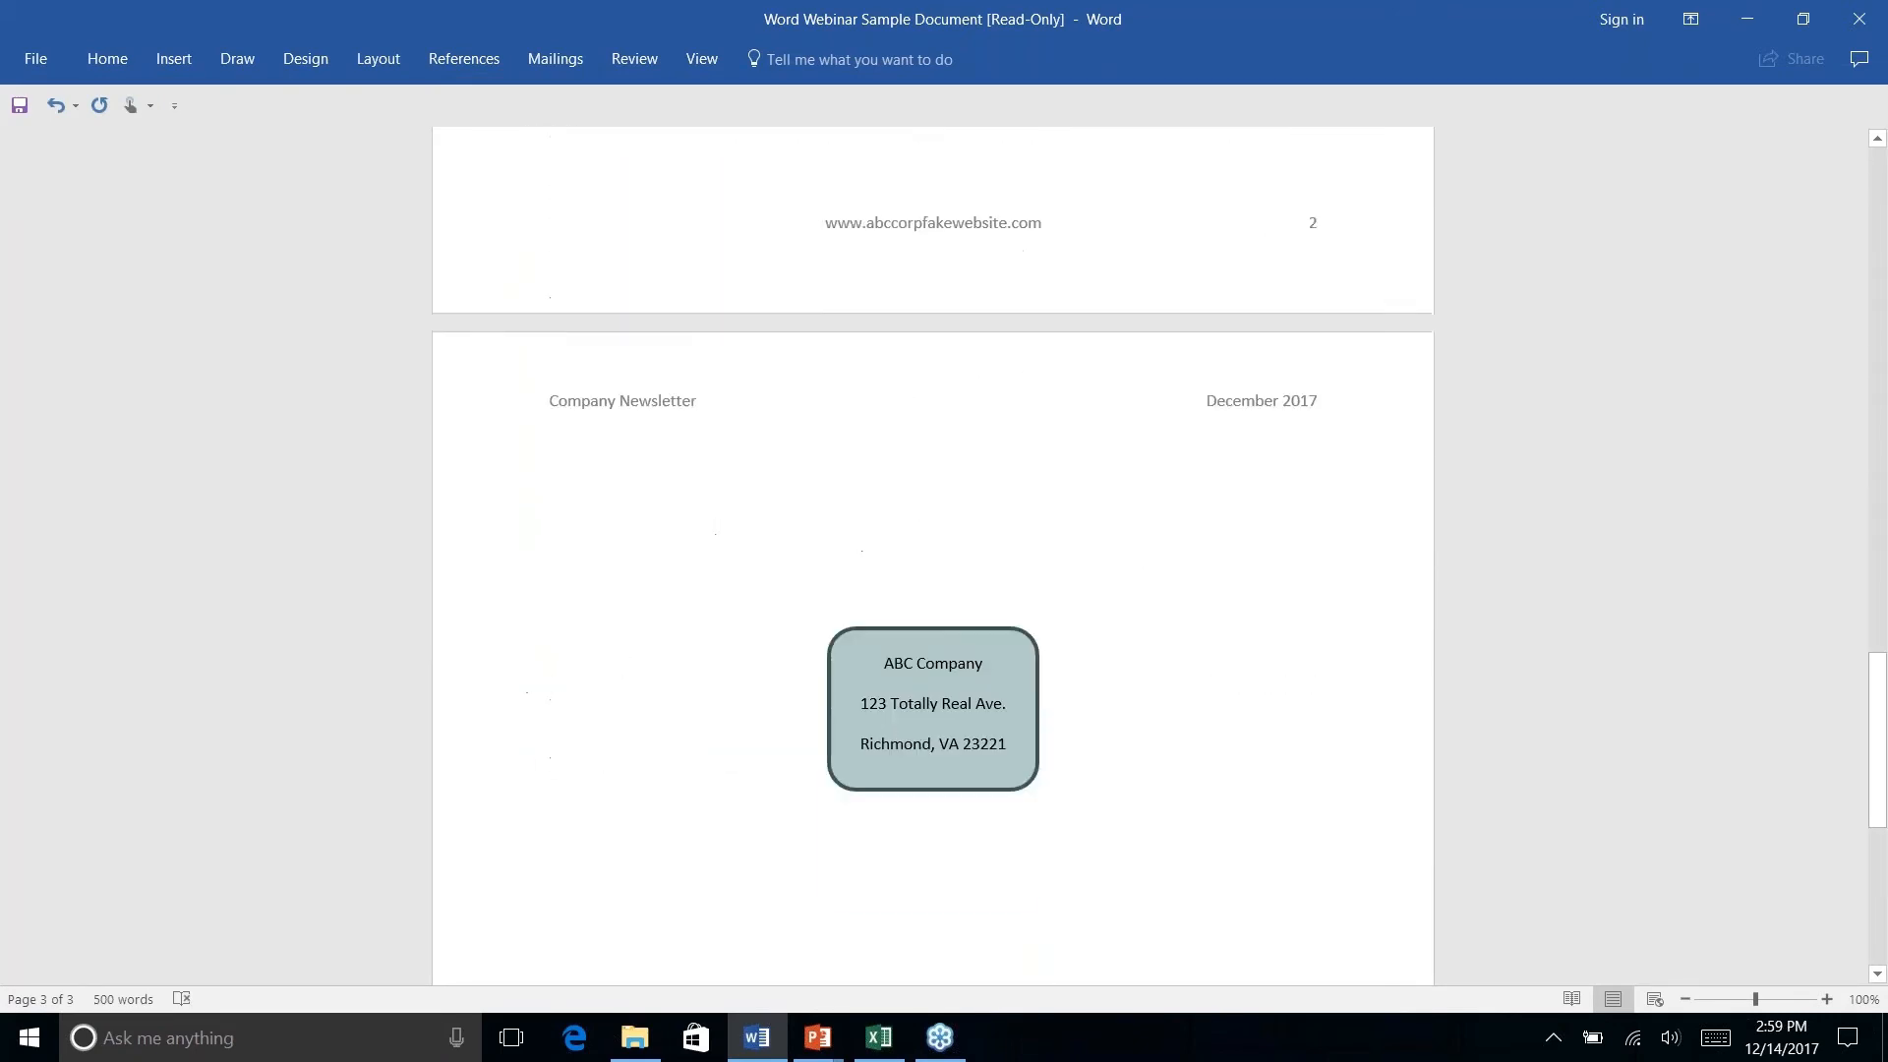
pyautogui.scroll(8, 932, 556)
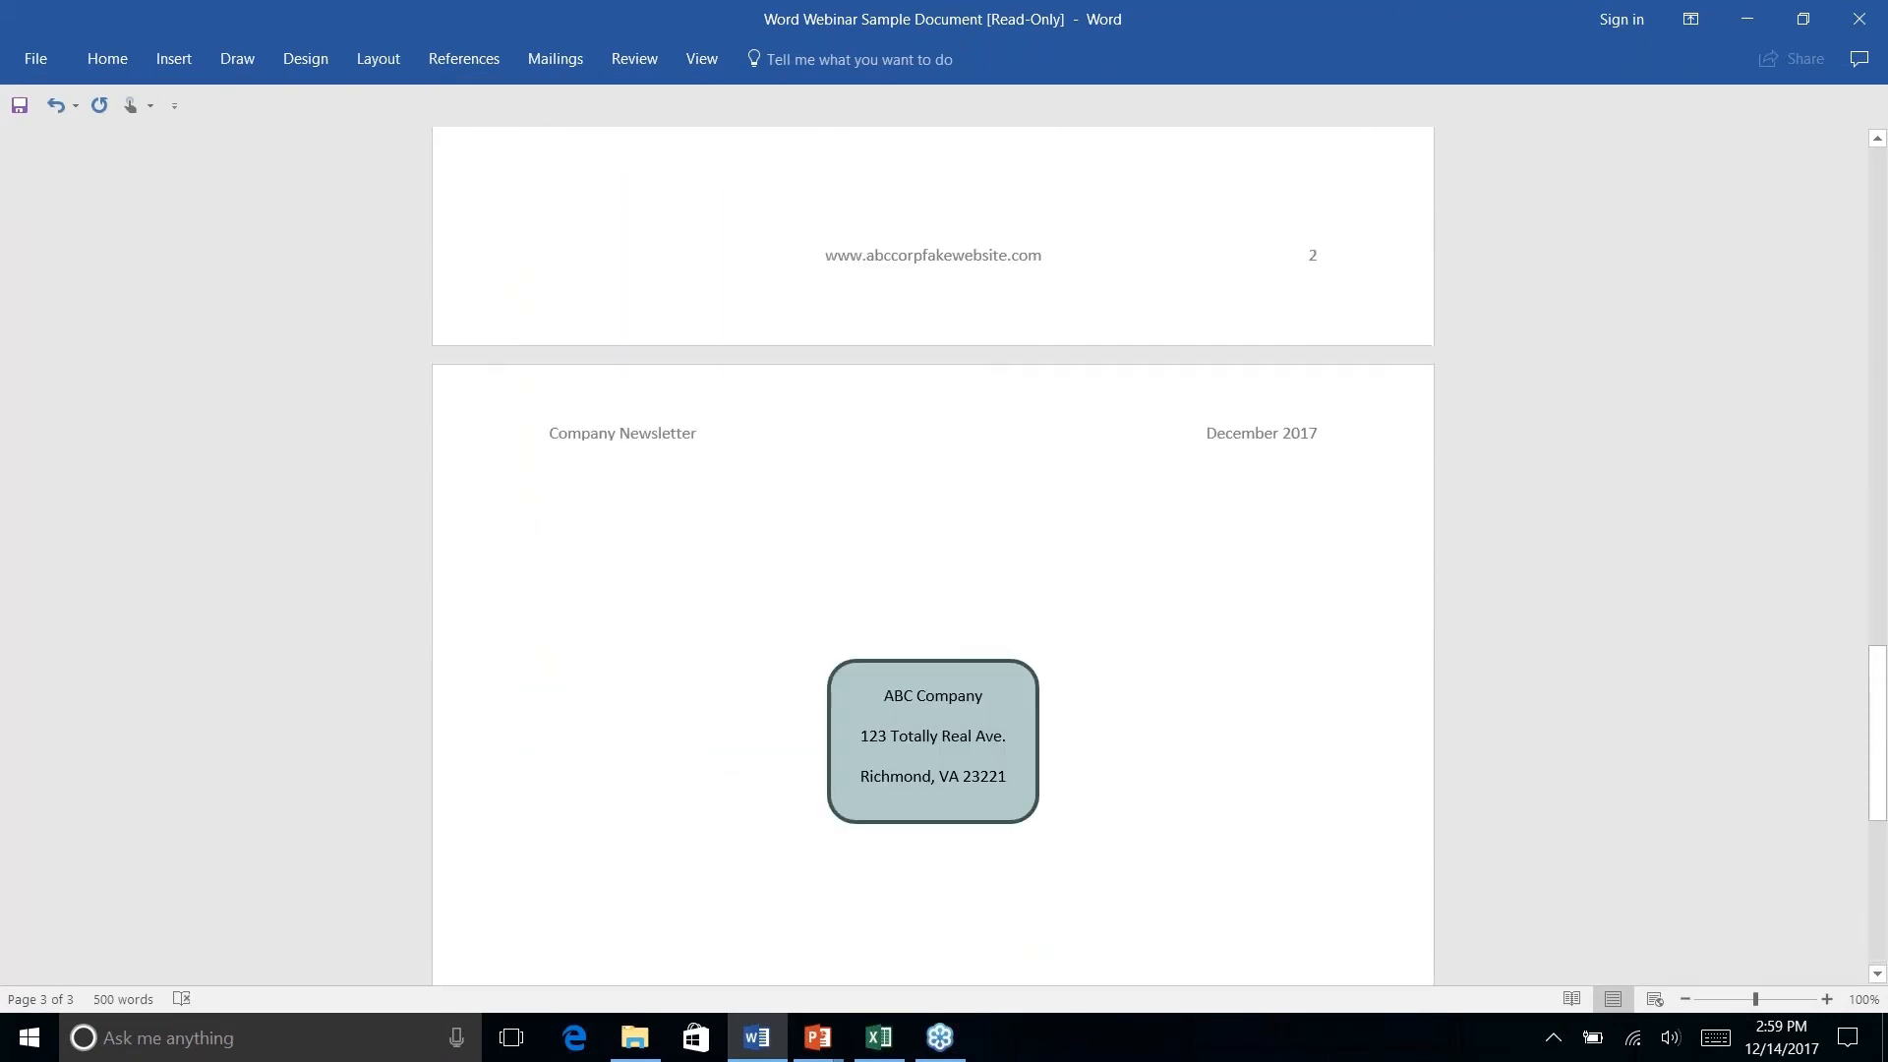
pyautogui.scroll(15, 932, 555)
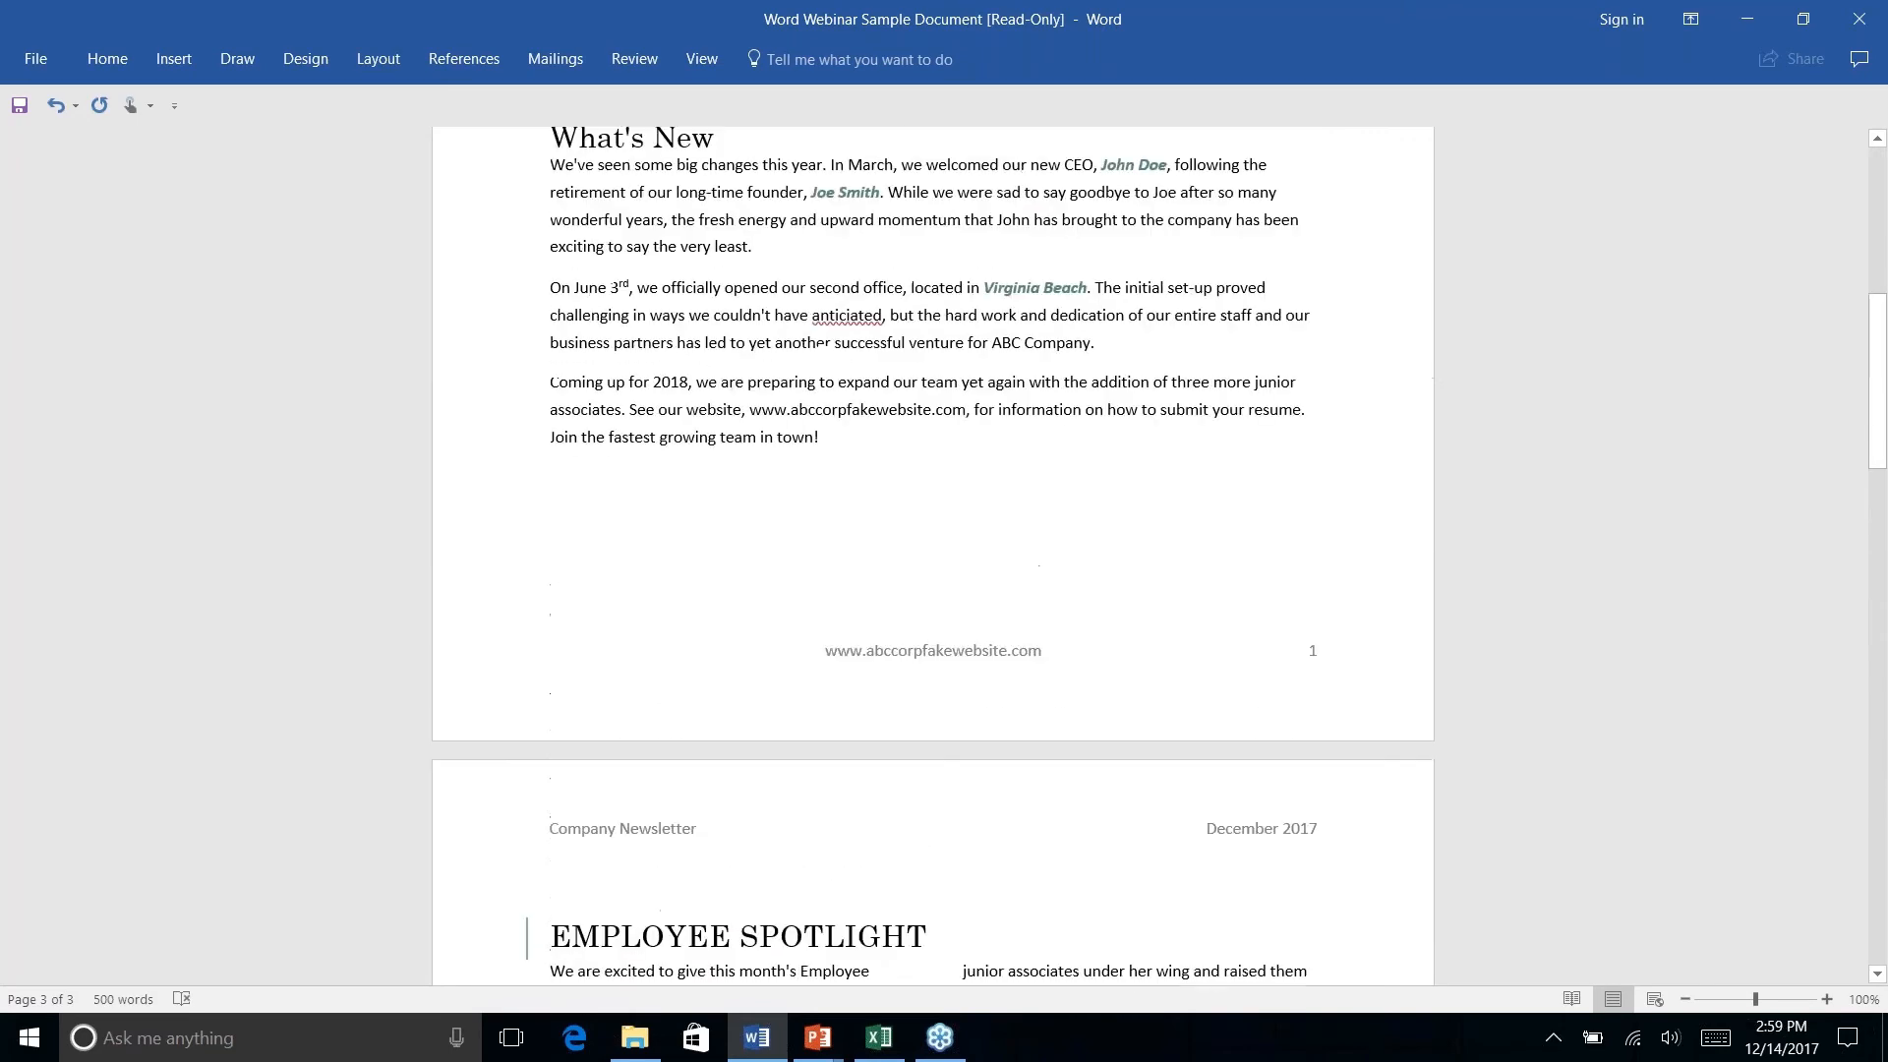
pyautogui.scroll(5, 933, 555)
pyautogui.scroll(-19, 932, 555)
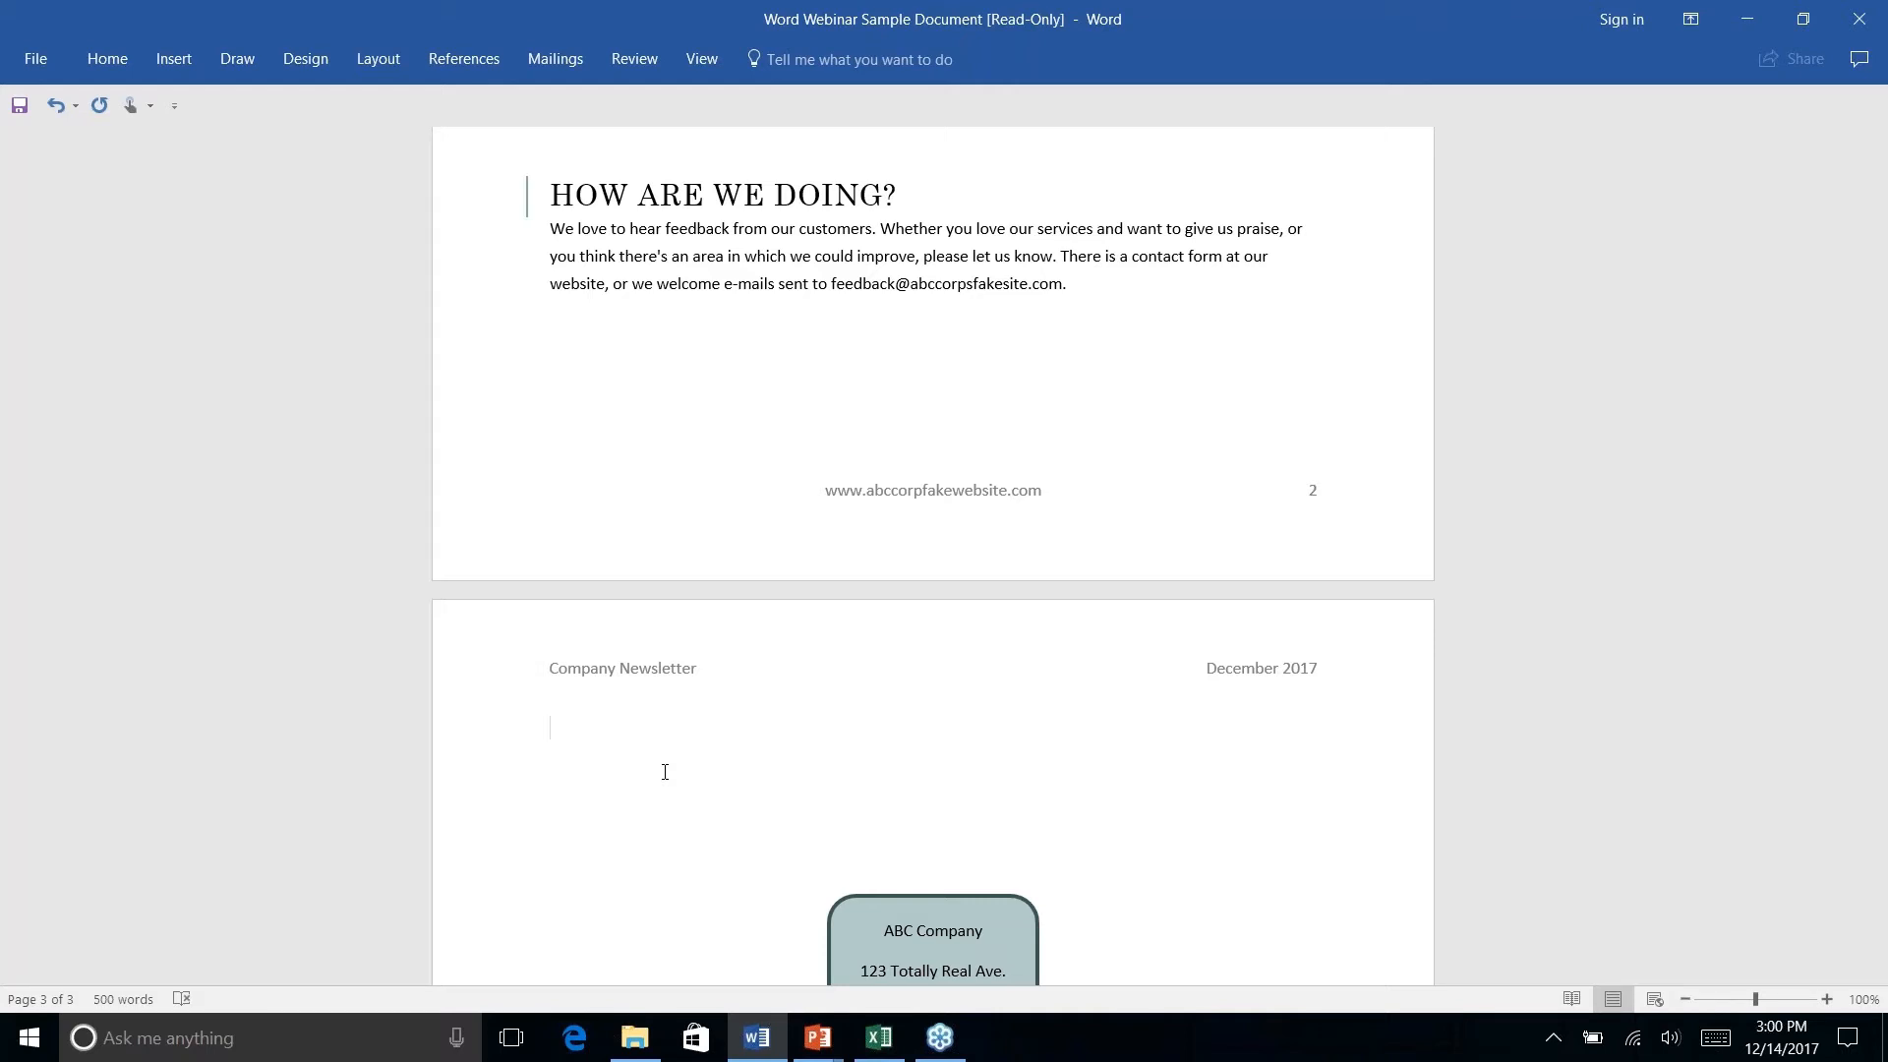
pyautogui.write('Name: ____________________')
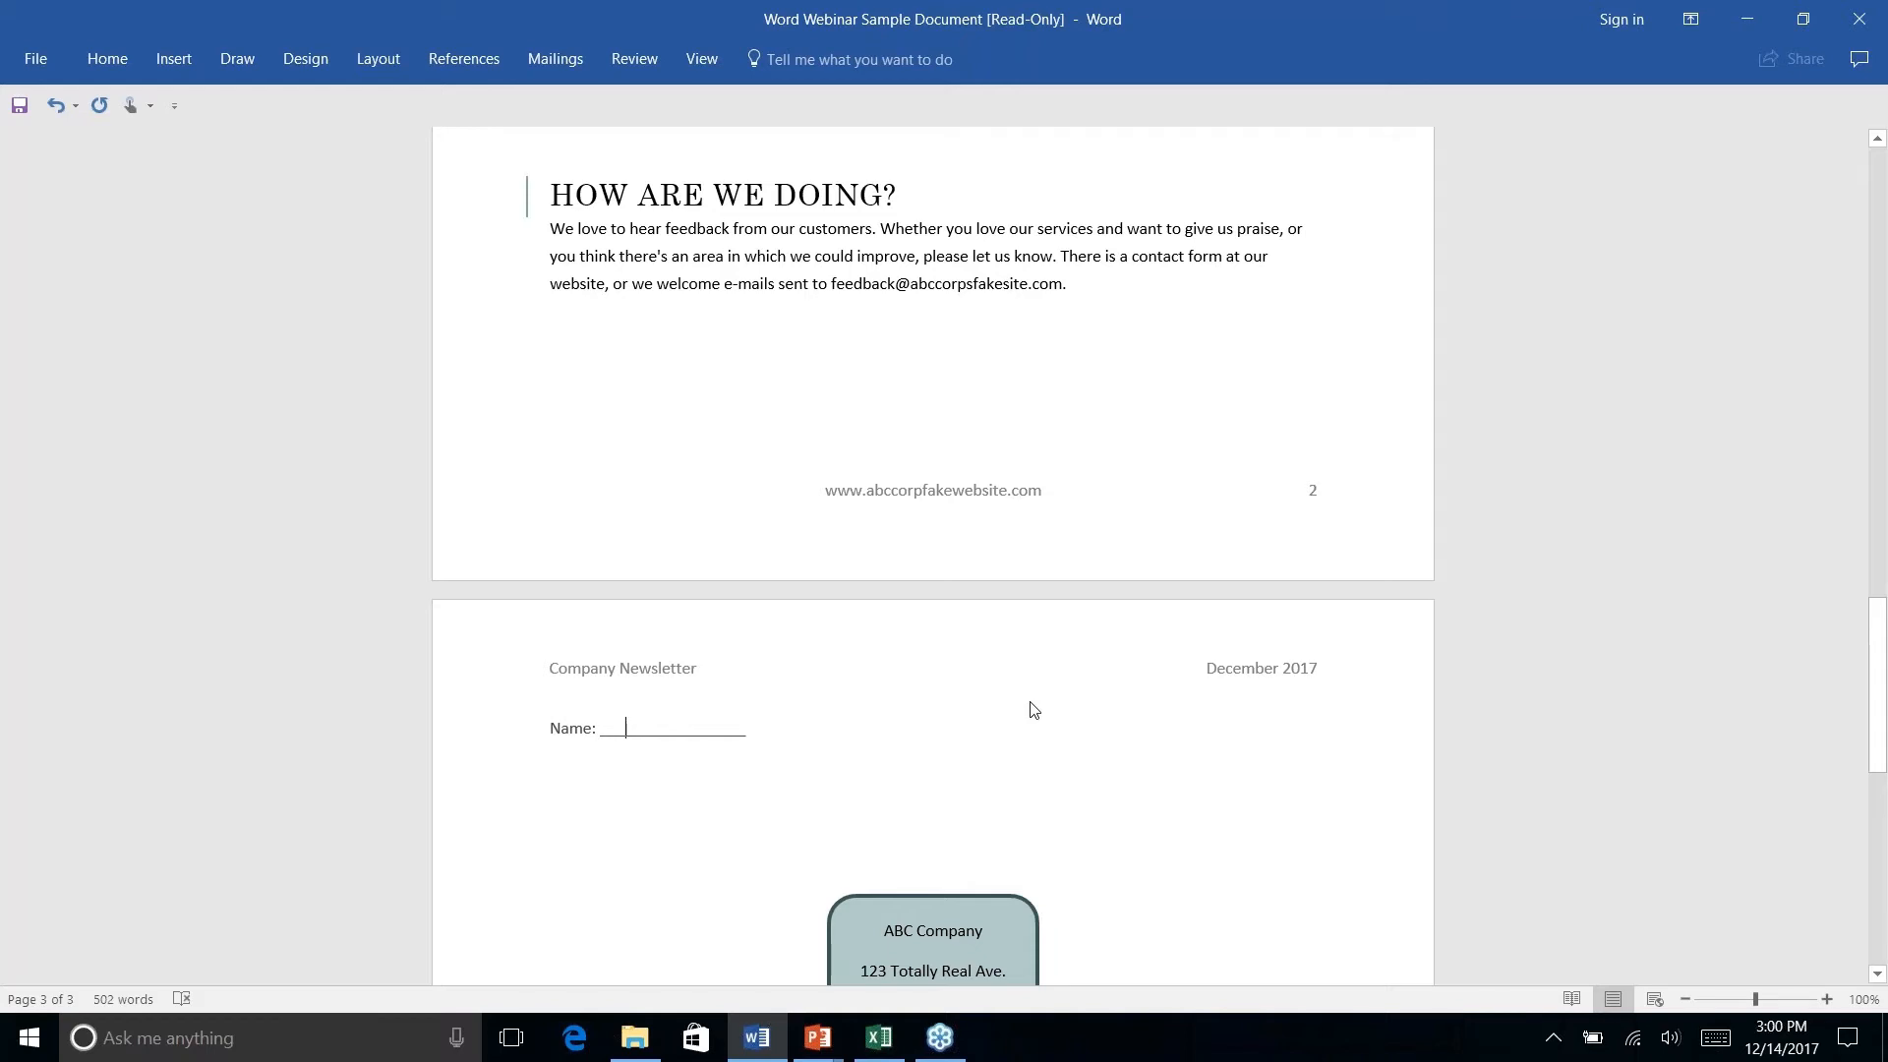
# Try filling in the Name blank with "M Name" between the underscores, and remove that text again.
pyautogui.write('M Name')
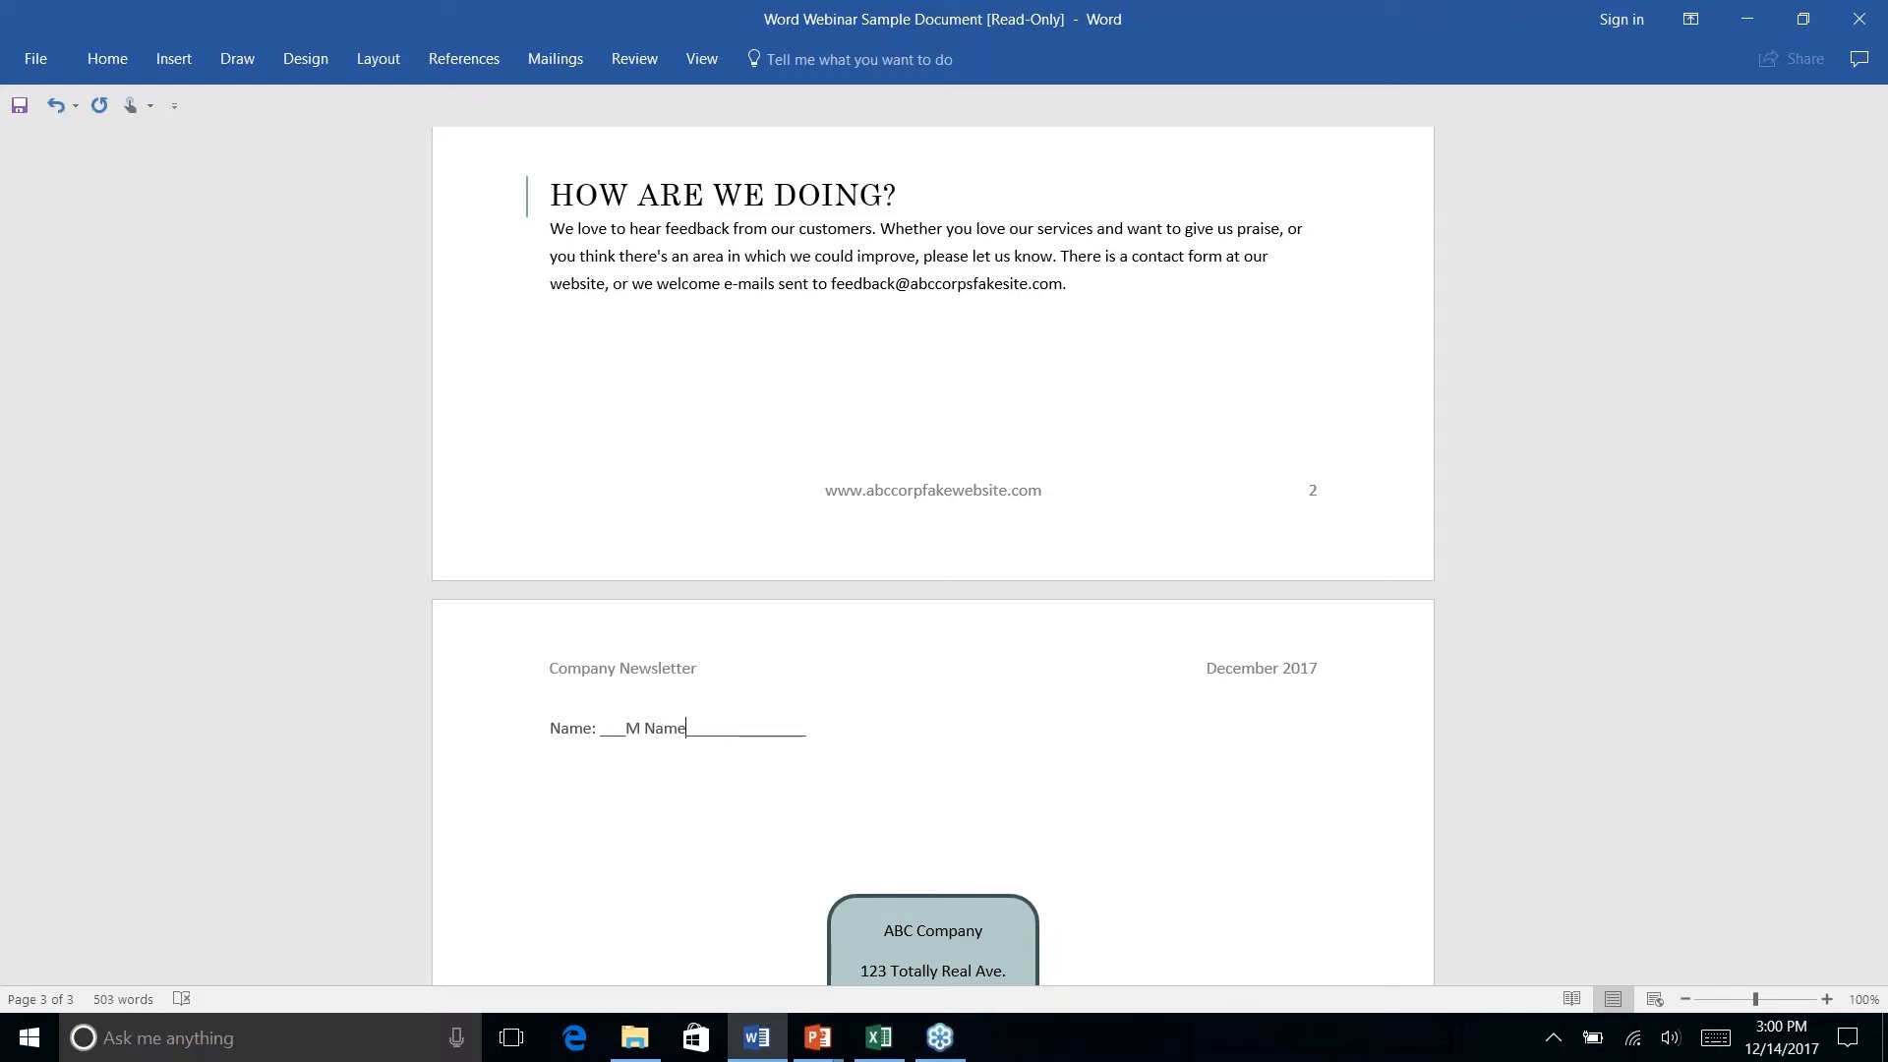
pyautogui.press('BackSpace')
pyautogui.press('BackSpace')
pyautogui.press('BackSpace')
pyautogui.press('BackSpace')
pyautogui.press('BackSpace')
pyautogui.press('BackSpace')
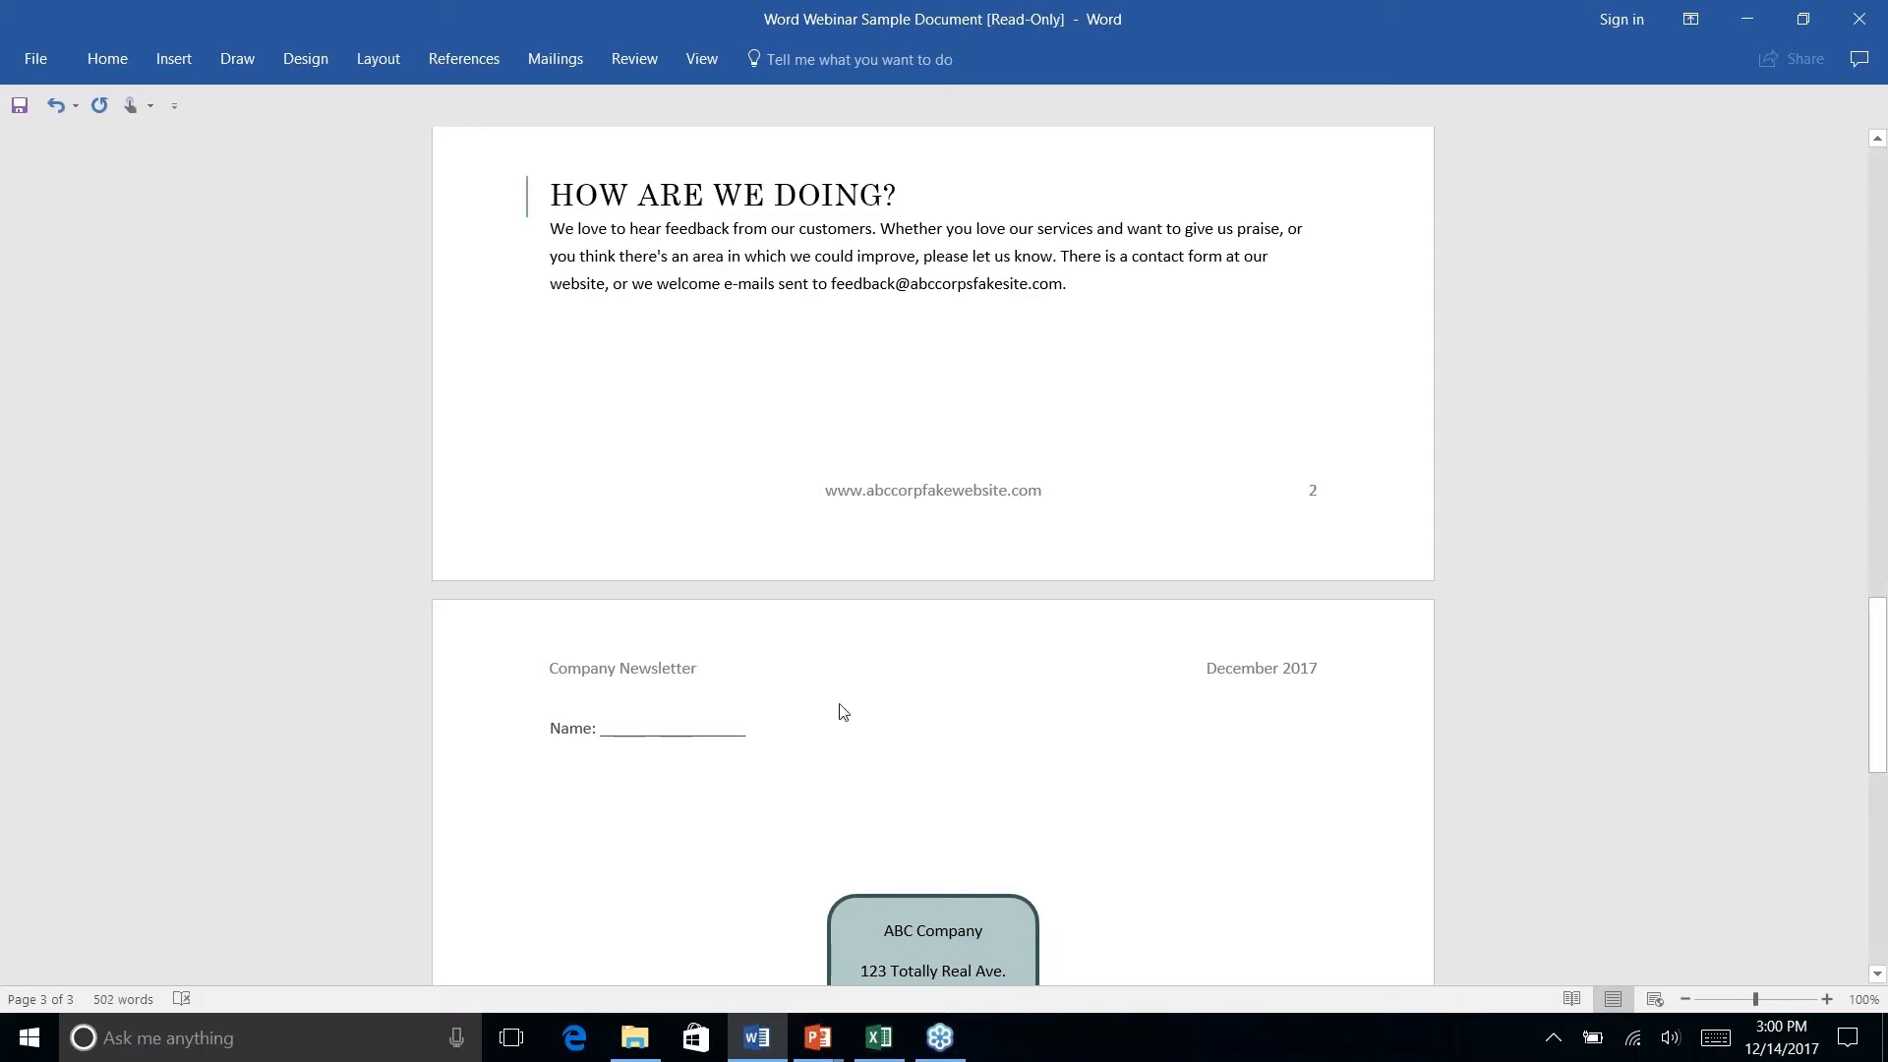
# Delete the underscores after the "Name:" label at the start of page 3.
pyautogui.press('BackSpace')
pyautogui.press('BackSpace')
pyautogui.press('BackSpace')
pyautogui.press('BackSpace')
pyautogui.press('BackSpace')
pyautogui.press('BackSpace')
pyautogui.press('BackSpace')
pyautogui.press('BackSpace')
pyautogui.press('BackSpace')
pyautogui.press('BackSpace')
pyautogui.press('BackSpace')
pyautogui.press('BackSpace')
pyautogui.press('BackSpace')
pyautogui.press('BackSpace')
pyautogui.press('BackSpace')
pyautogui.press('BackSpace')
pyautogui.press('BackSpace')
pyautogui.press('BackSpace')
pyautogui.press('BackSpace')
pyautogui.press('BackSpace')
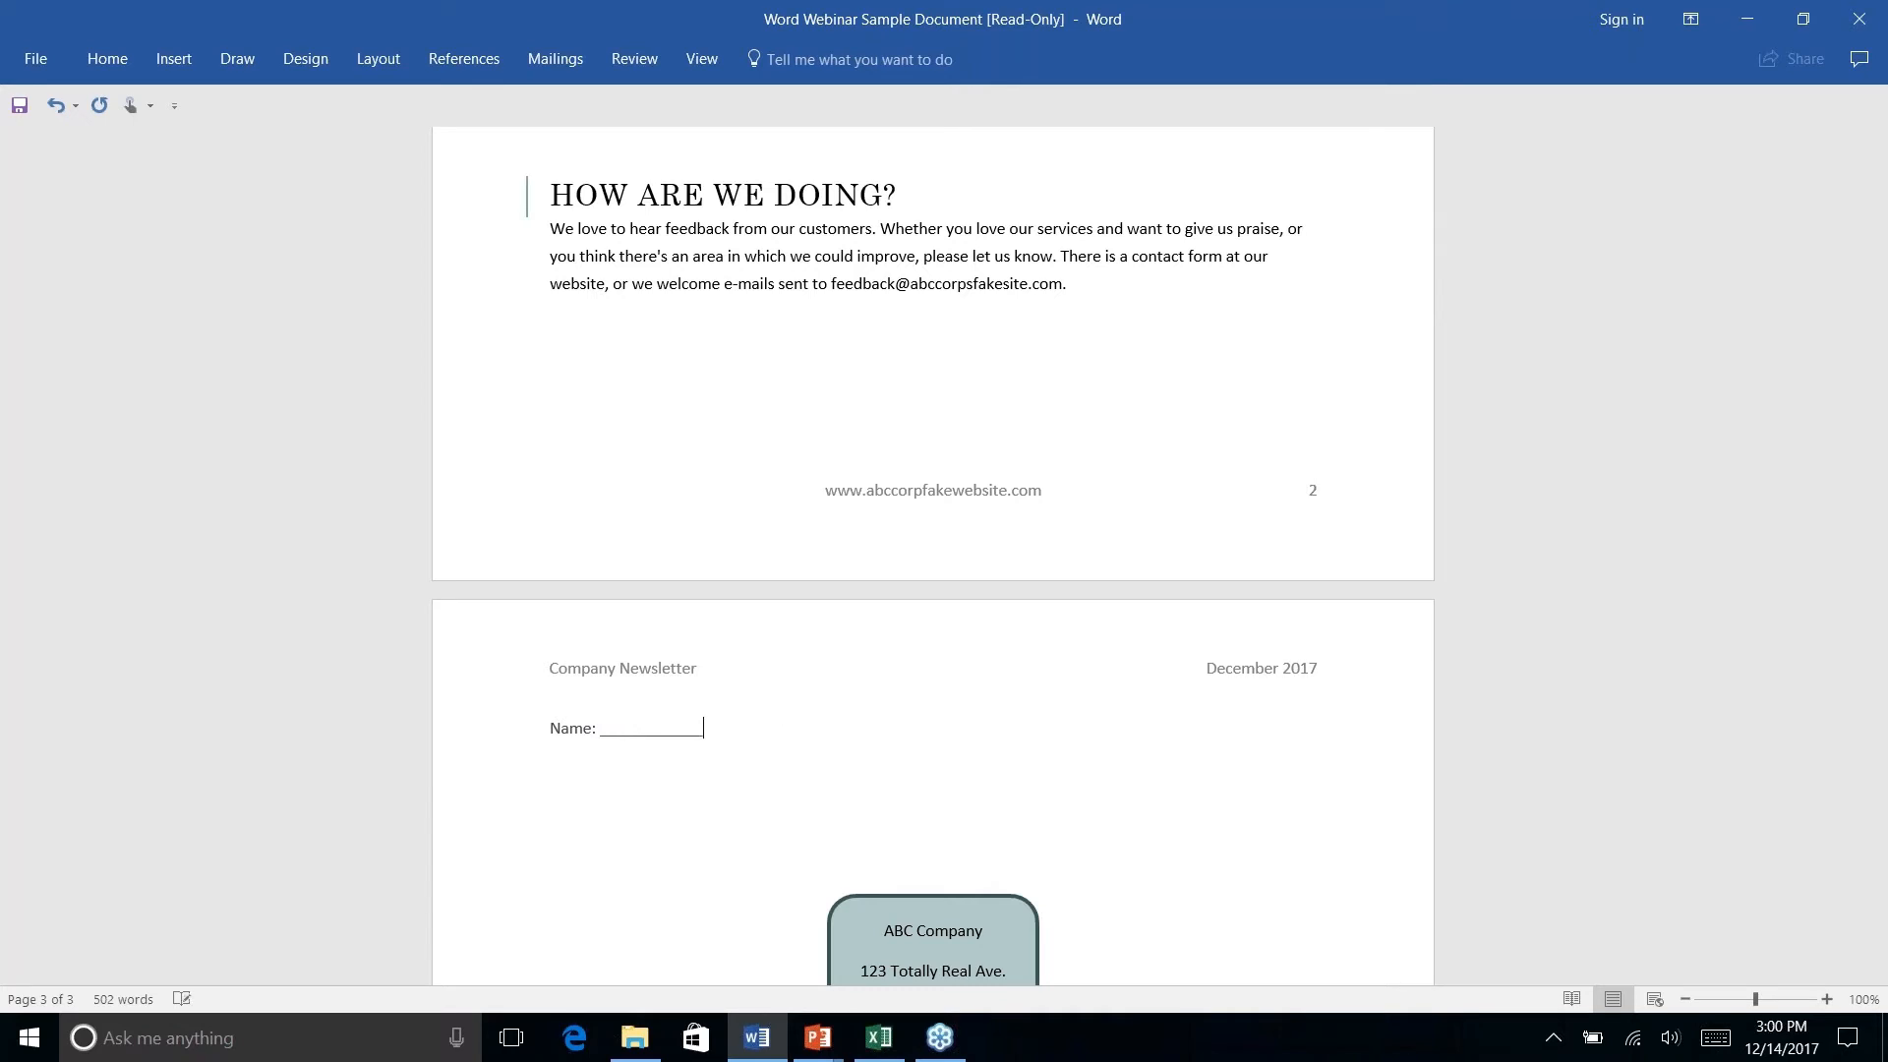
# Add an automatic full-width horizontal line beneath the "Name:" label on page 3.
pyautogui.write('---')
pyautogui.press('Return')
pyautogui.press('BackSpace')
pyautogui.press('BackSpace')
pyautogui.press('BackSpace')
pyautogui.press('BackSpace')
pyautogui.press('Return')
pyautogui.write('---')
pyautogui.press('Return')
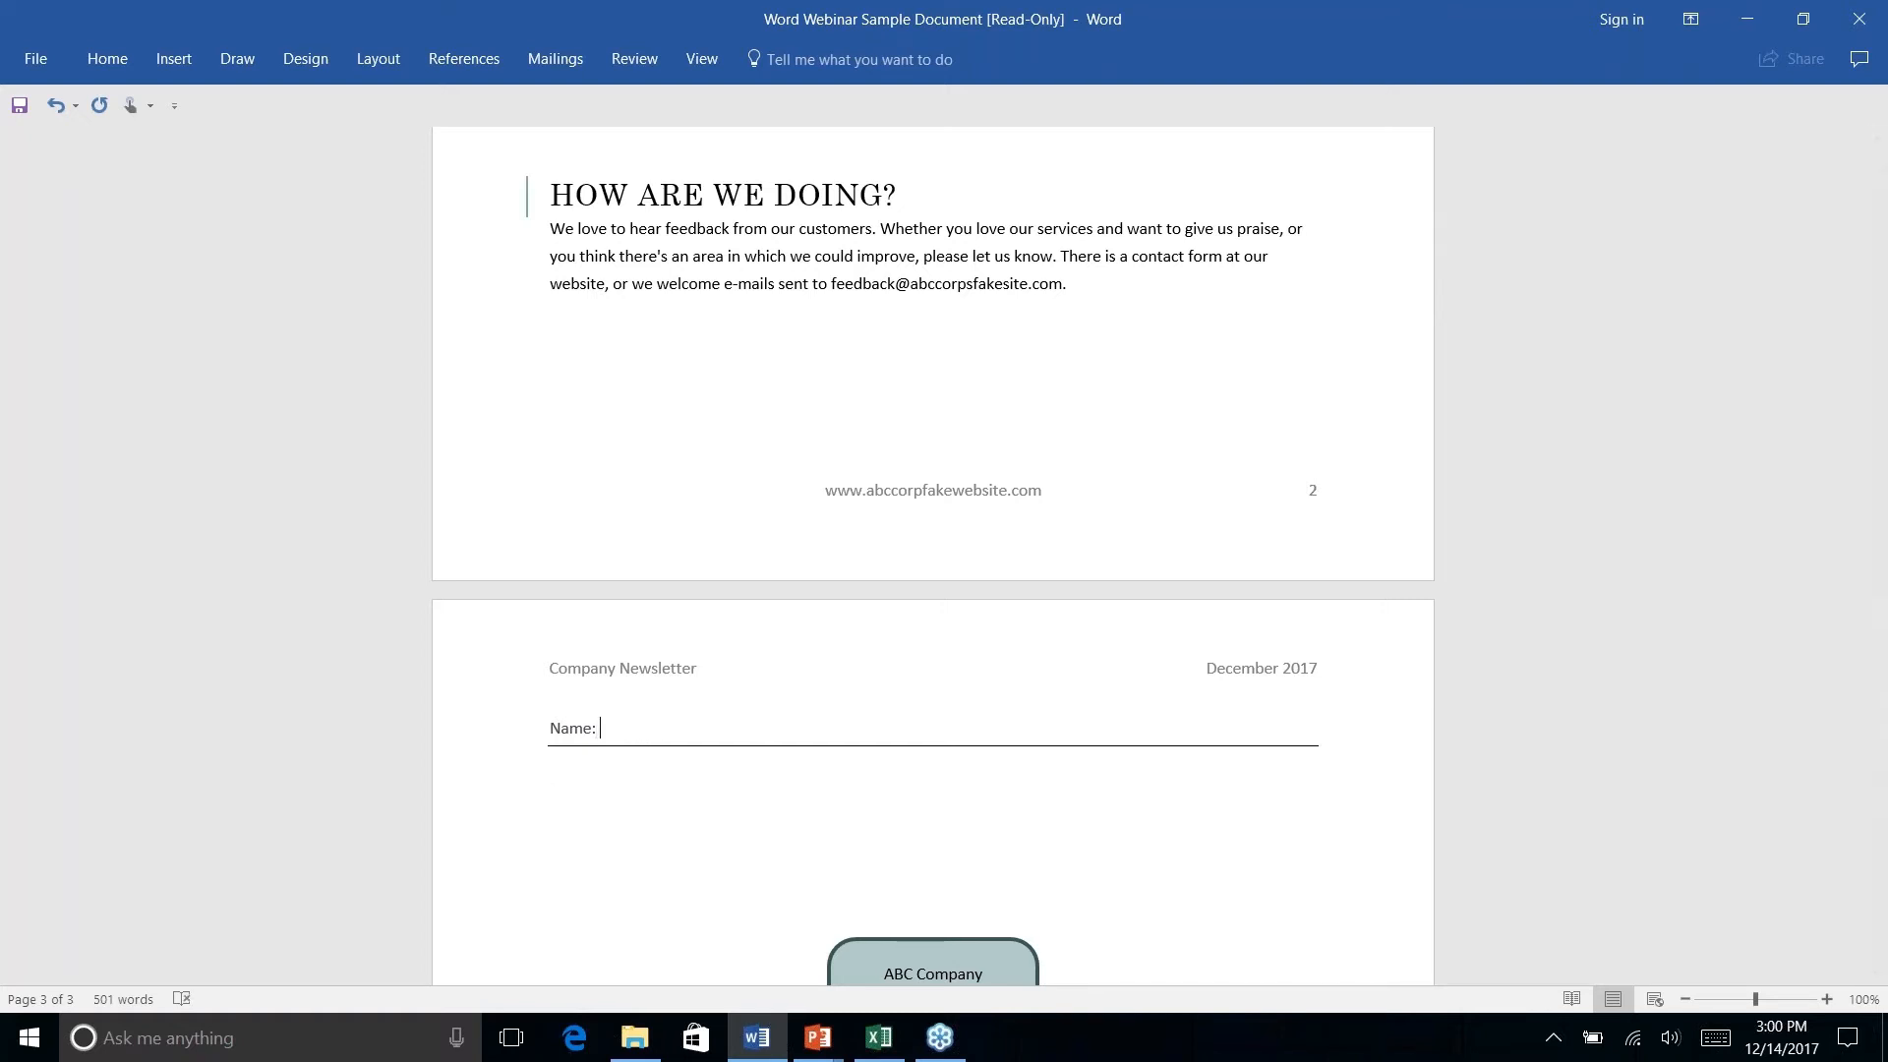
# Try filling in "My Names" after the label, and delete the whole Name line together with its horizontal line.
pyautogui.write('M')
pyautogui.press('BackSpace')
pyautogui.write('My Names')
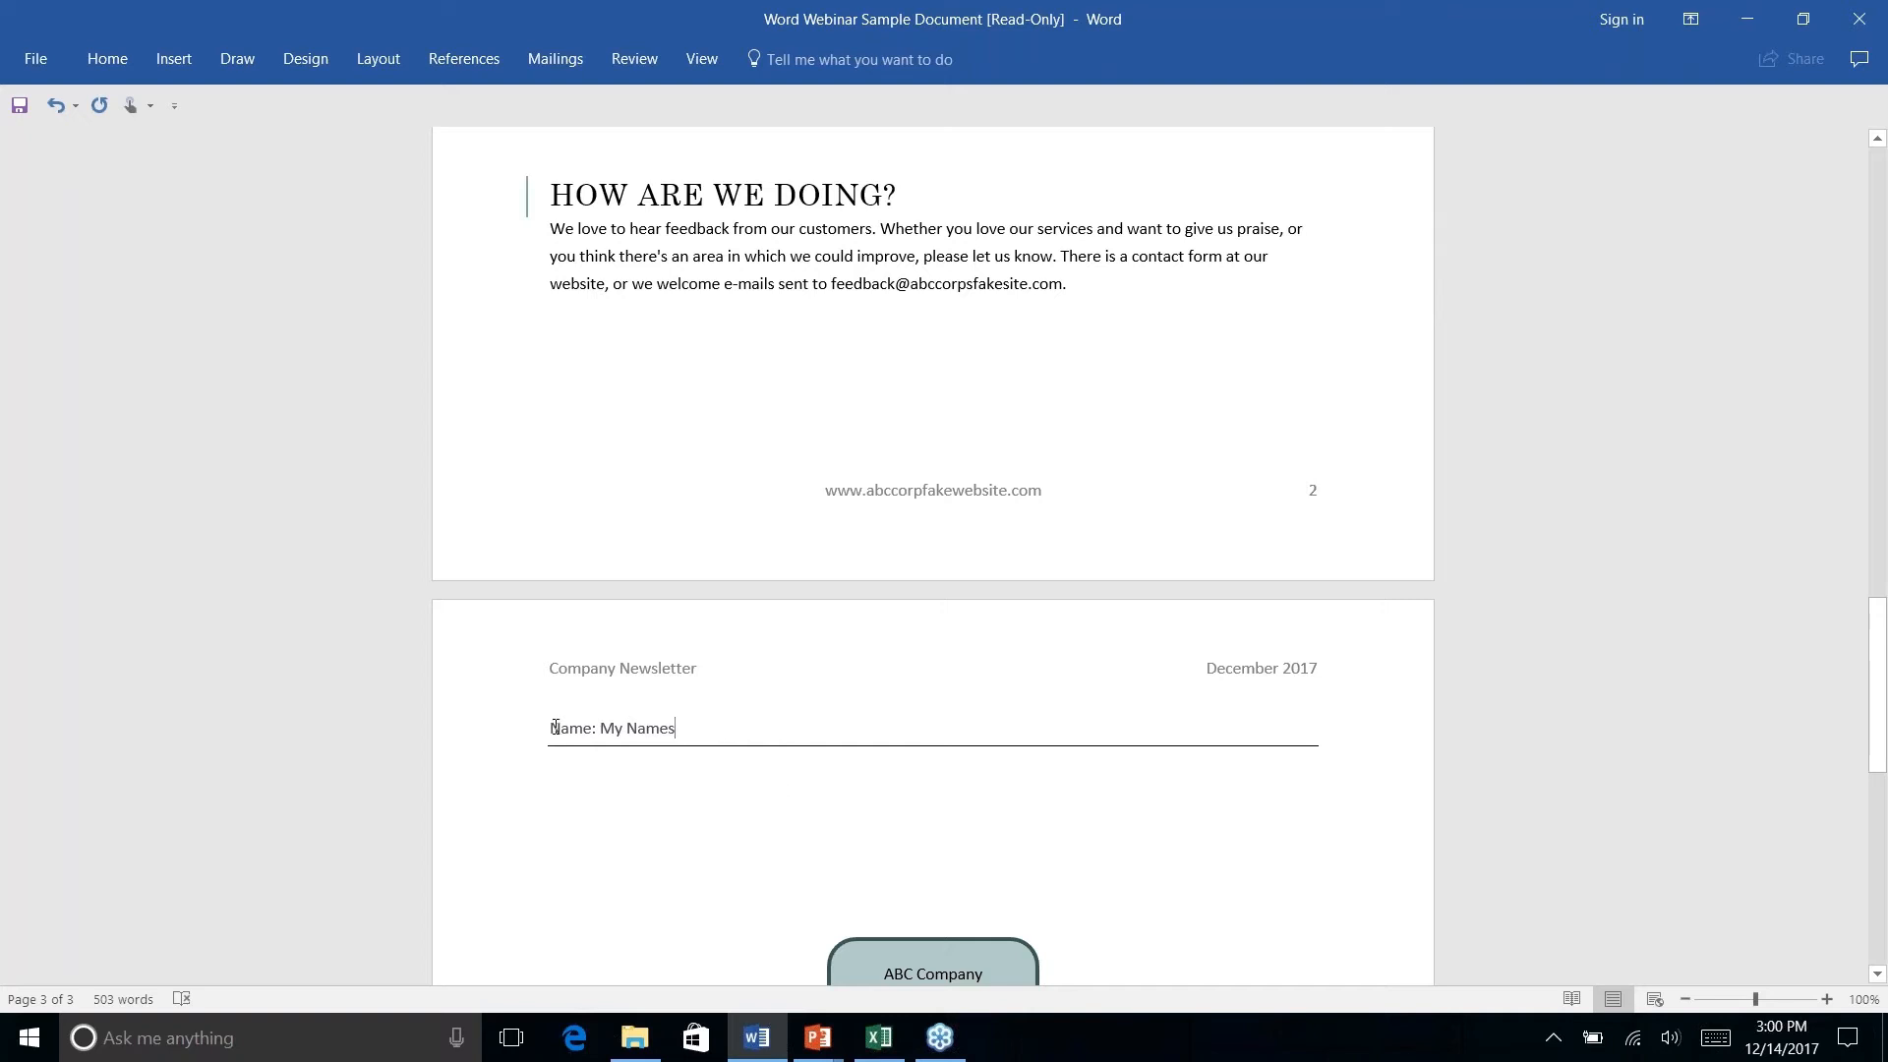
pyautogui.moveTo(699, 732); pyautogui.dragTo(668, 773)
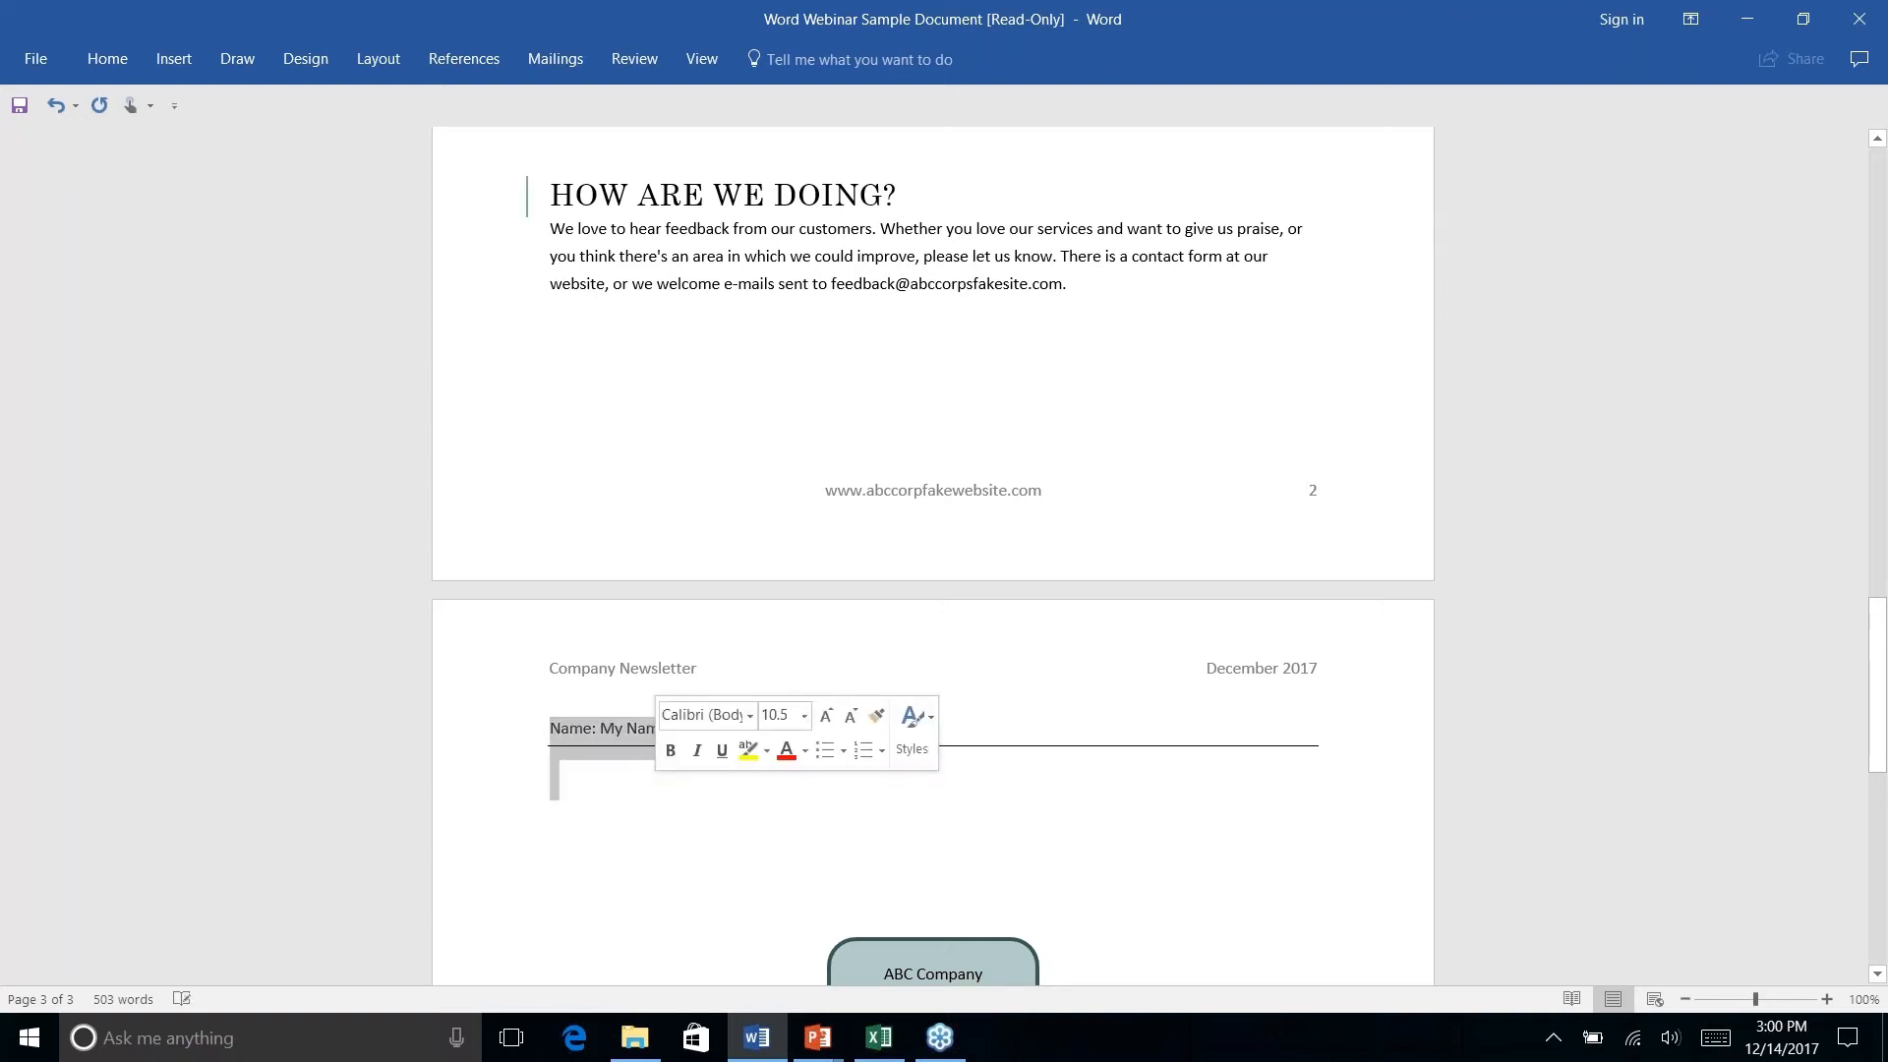
pyautogui.press('Delete')
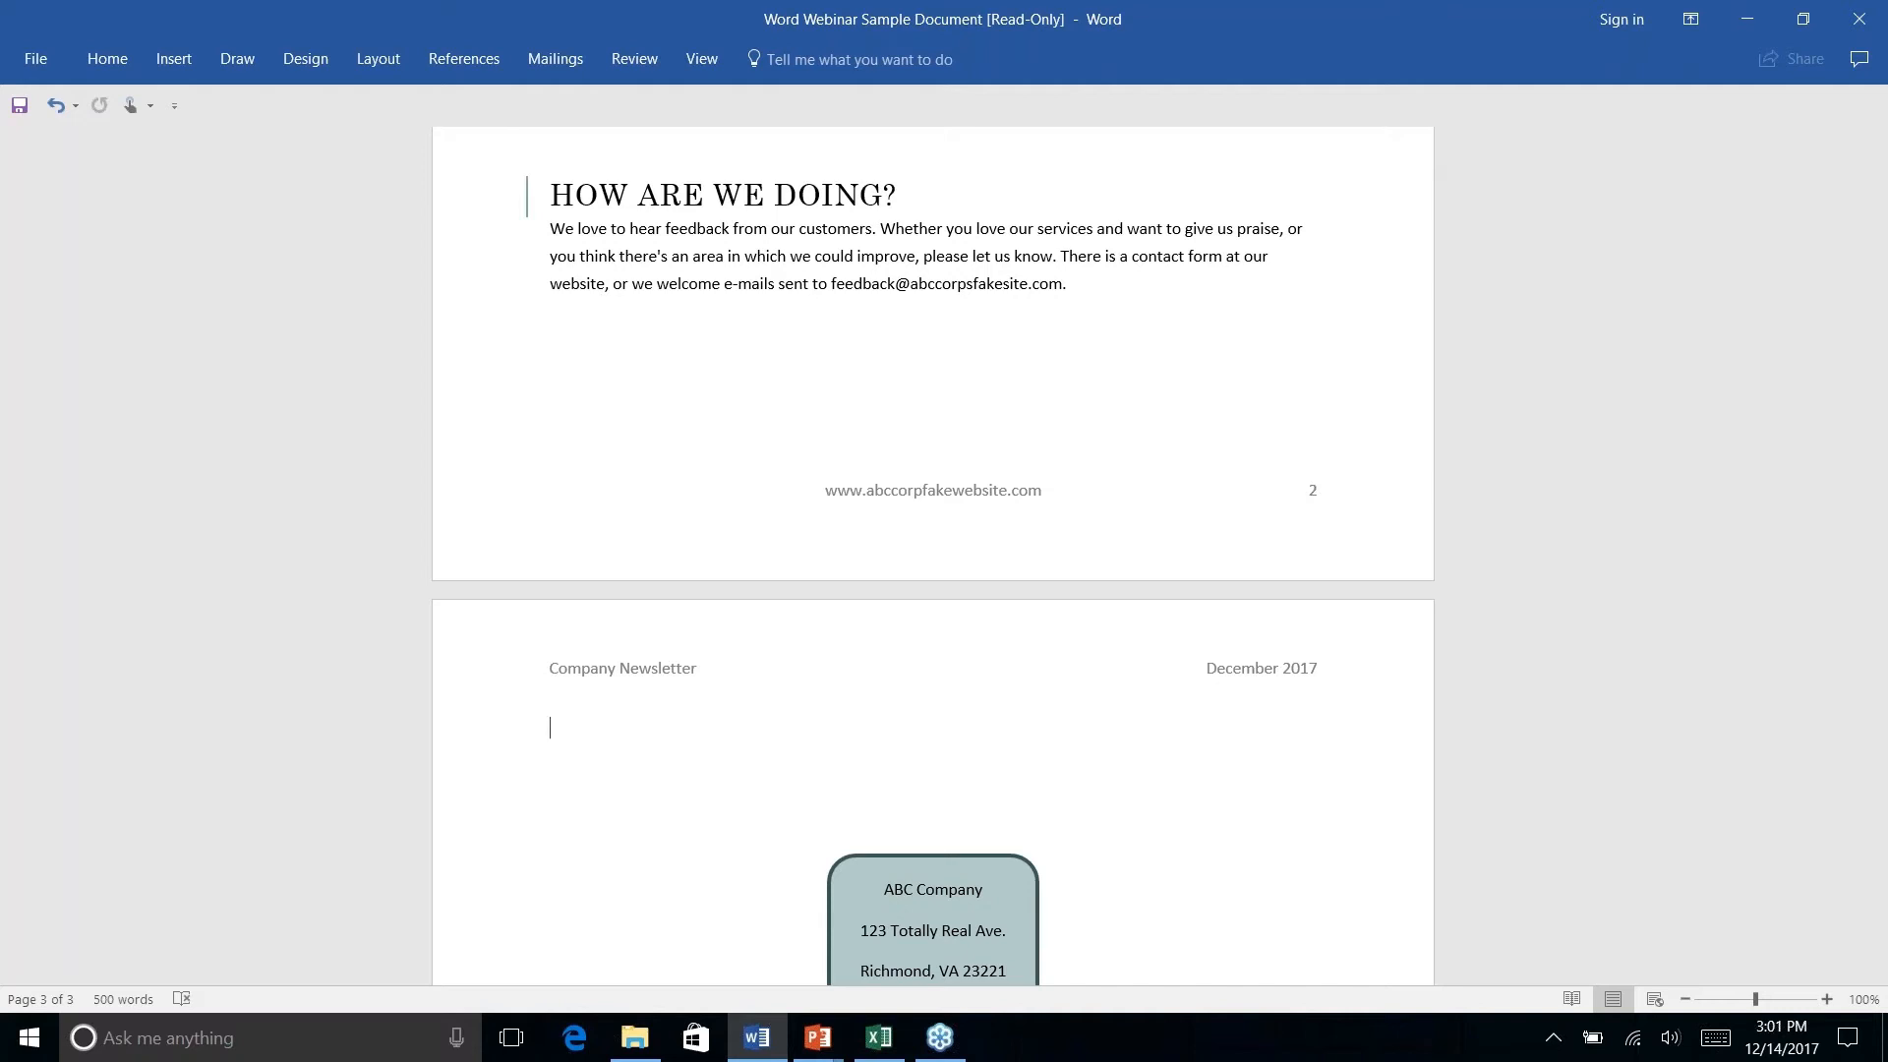
# Start the Step-by-Step Mail Merge Wizard for the newsletter.
pyautogui.scroll(20, 932, 550)
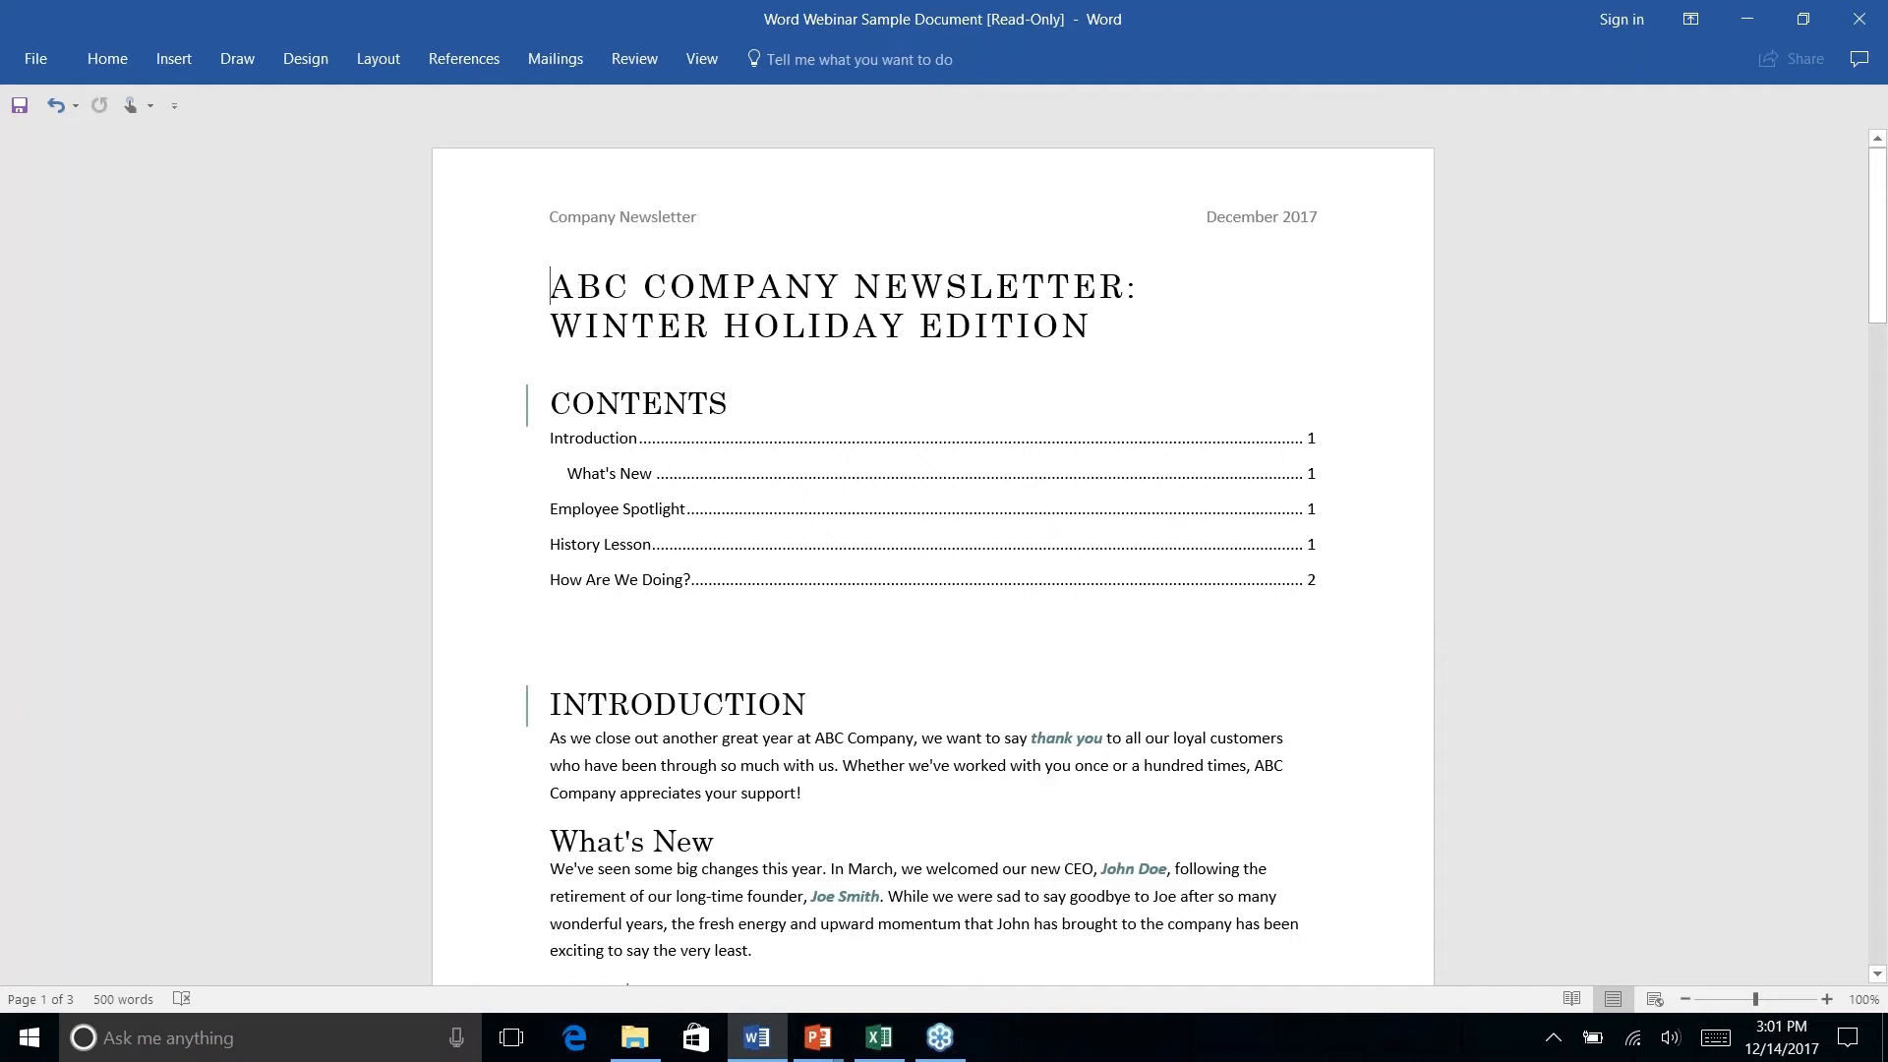
pyautogui.click(472, 64)
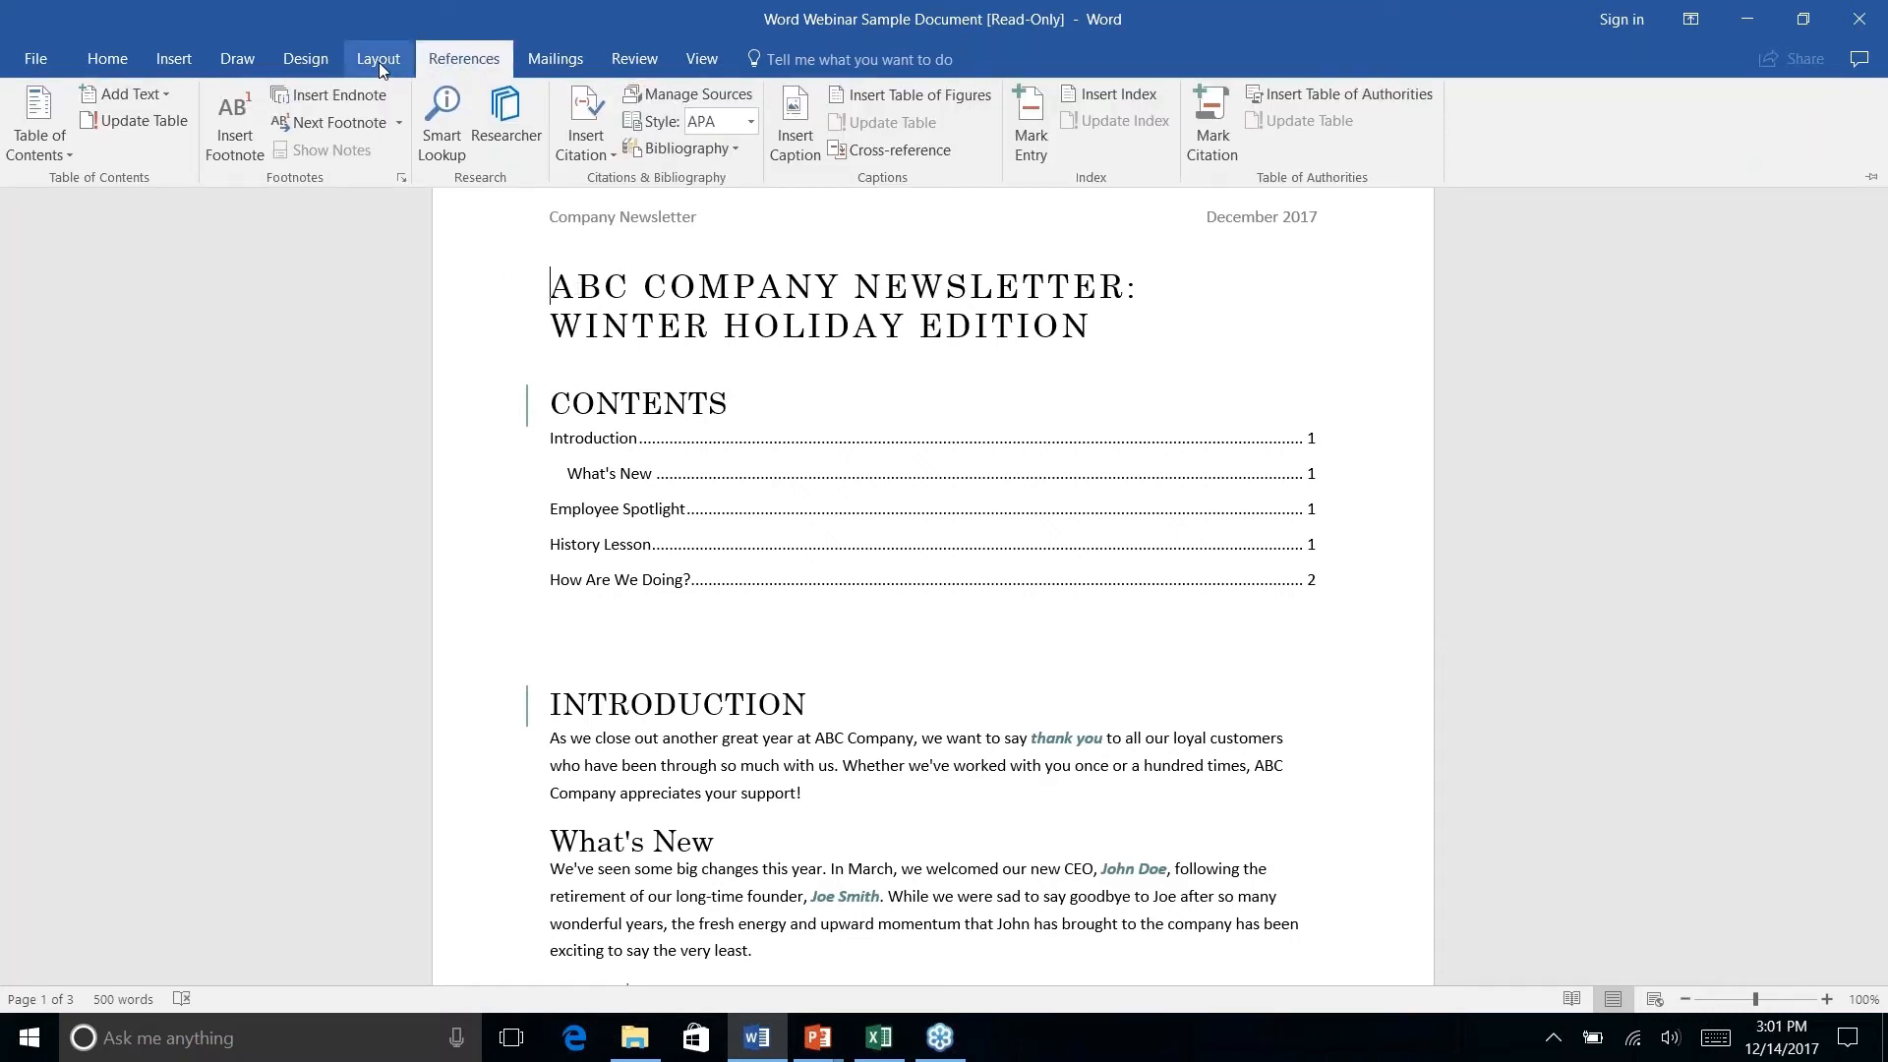
pyautogui.click(561, 63)
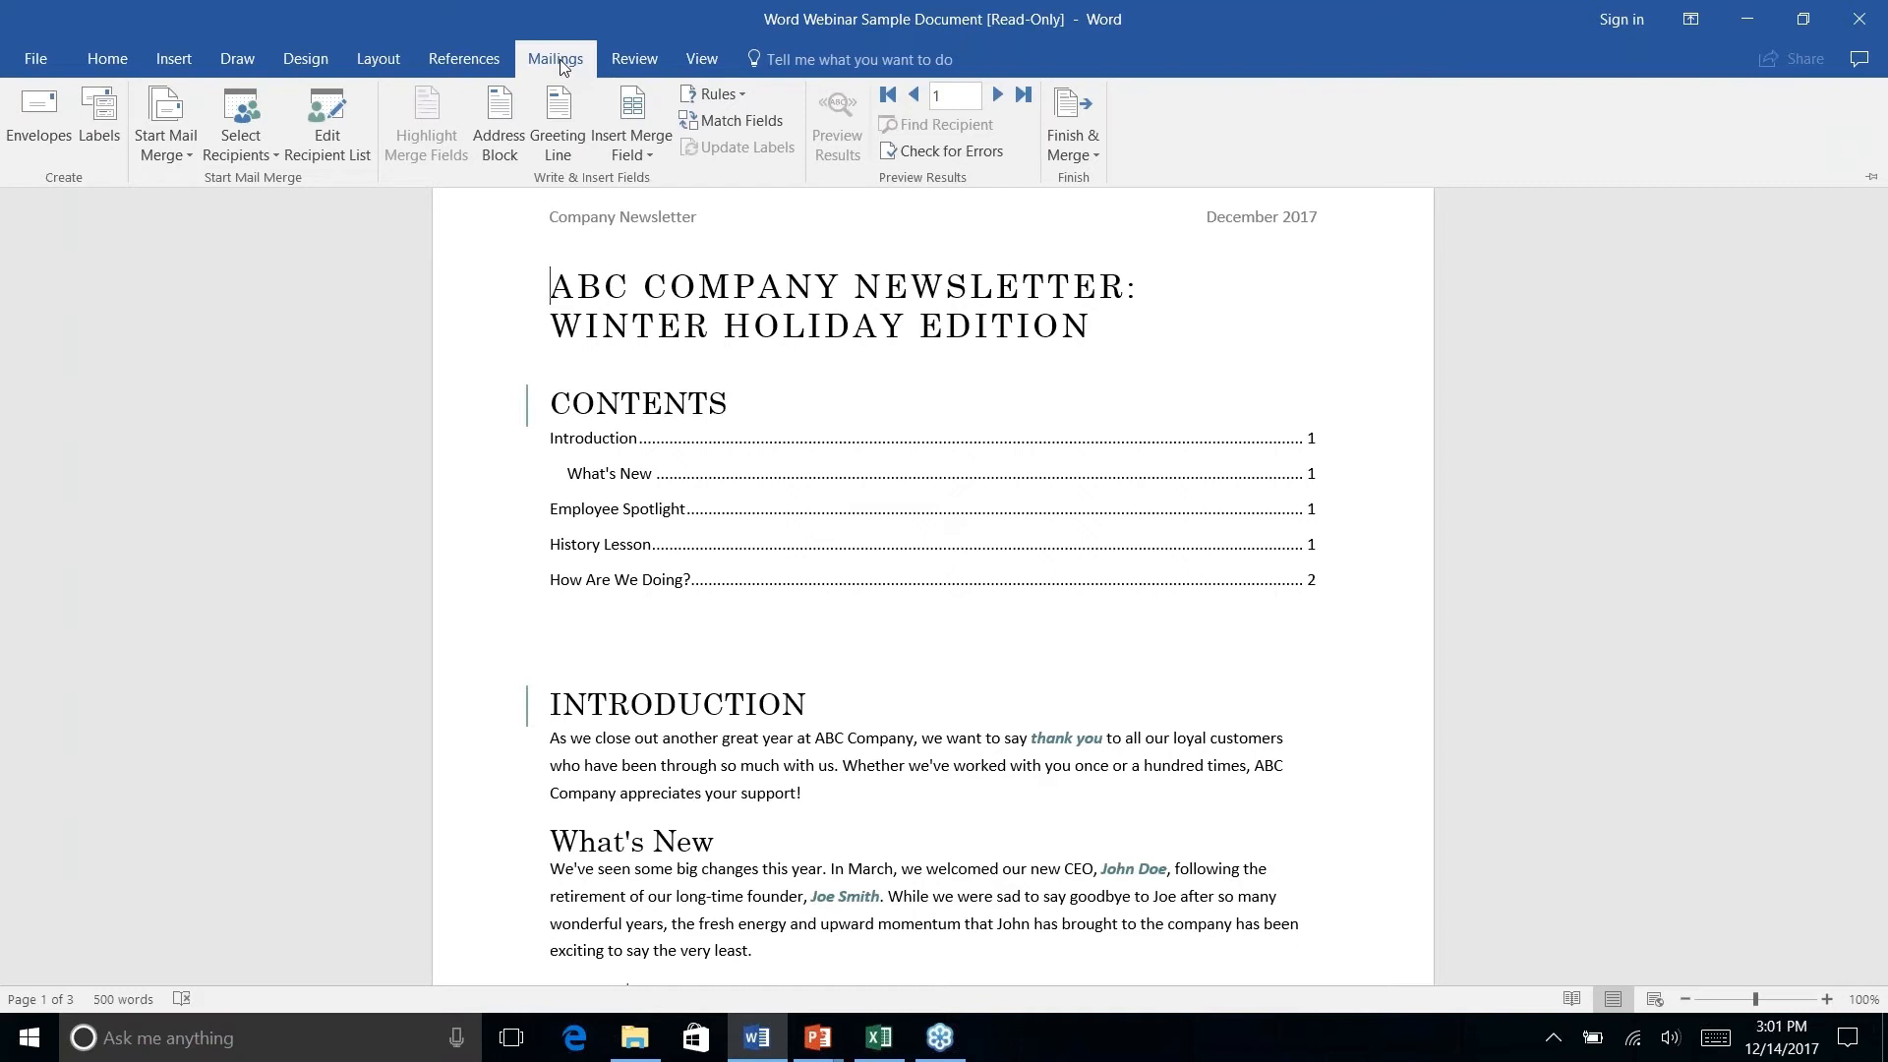
pyautogui.click(181, 160)
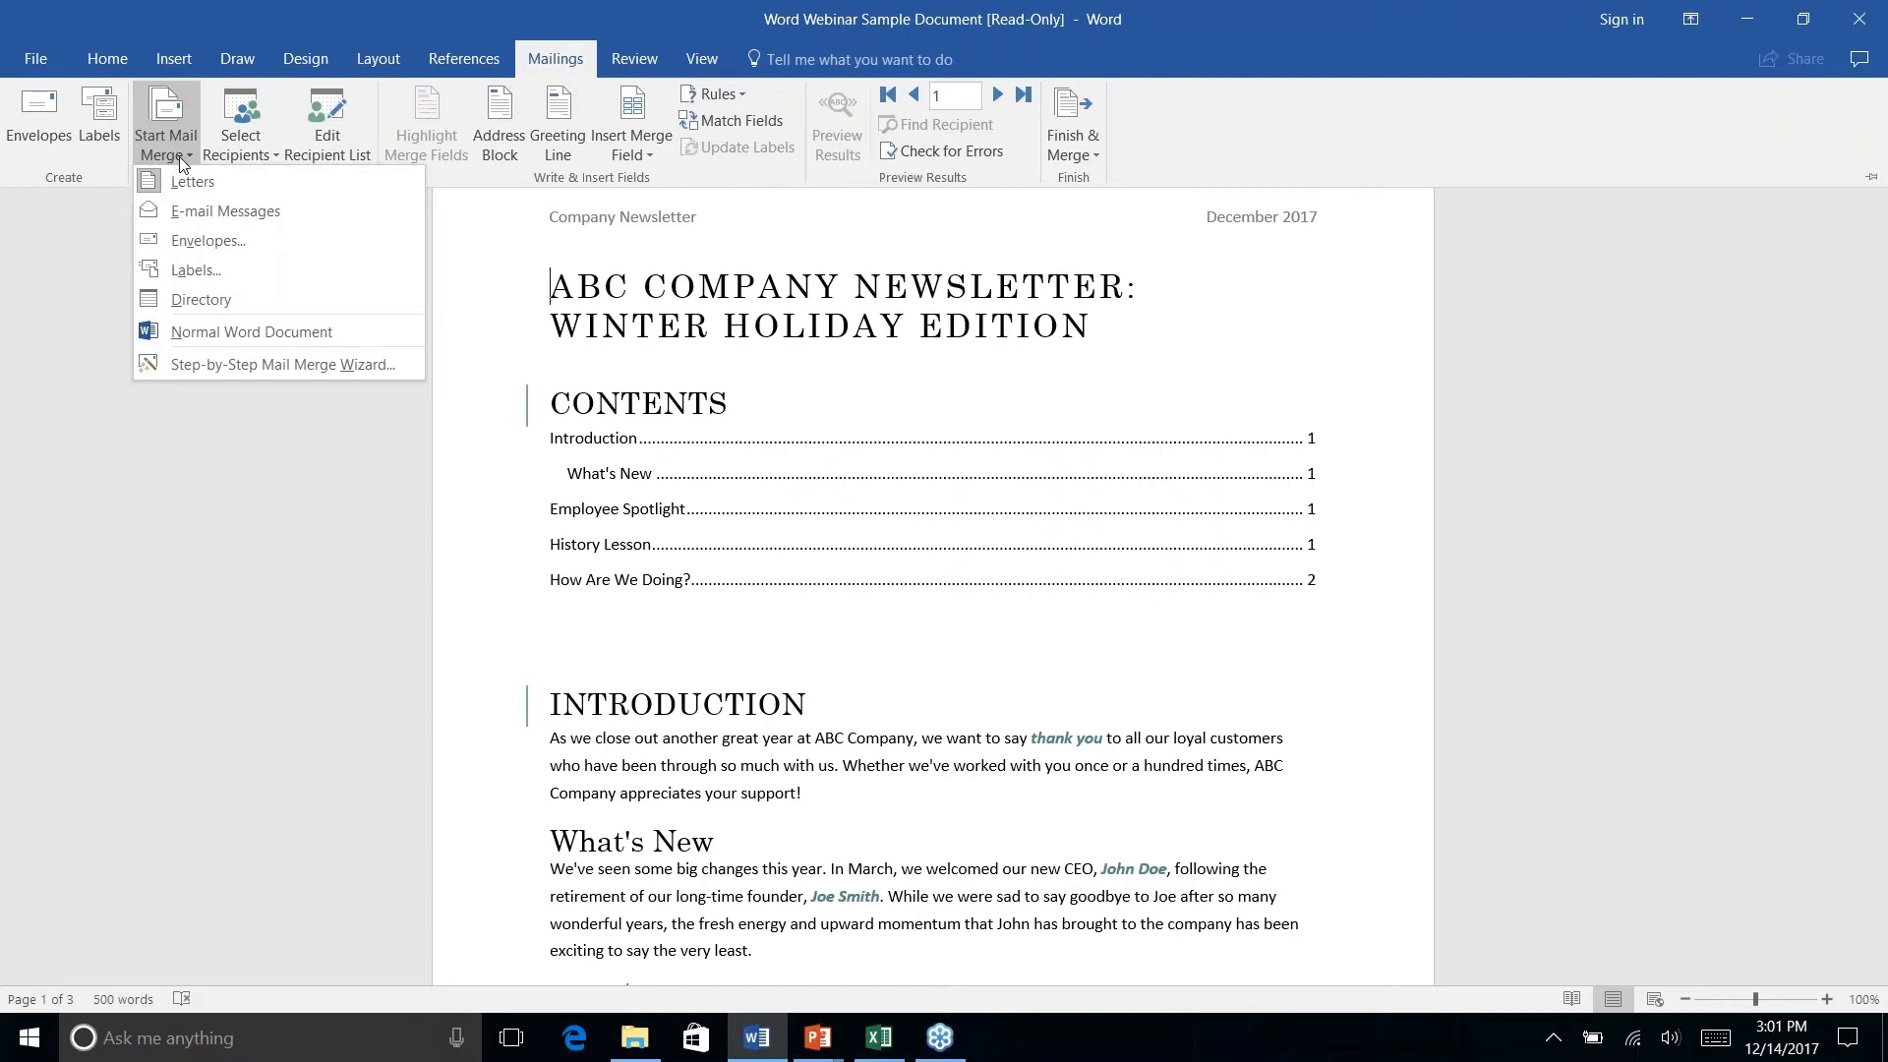
pyautogui.click(188, 364)
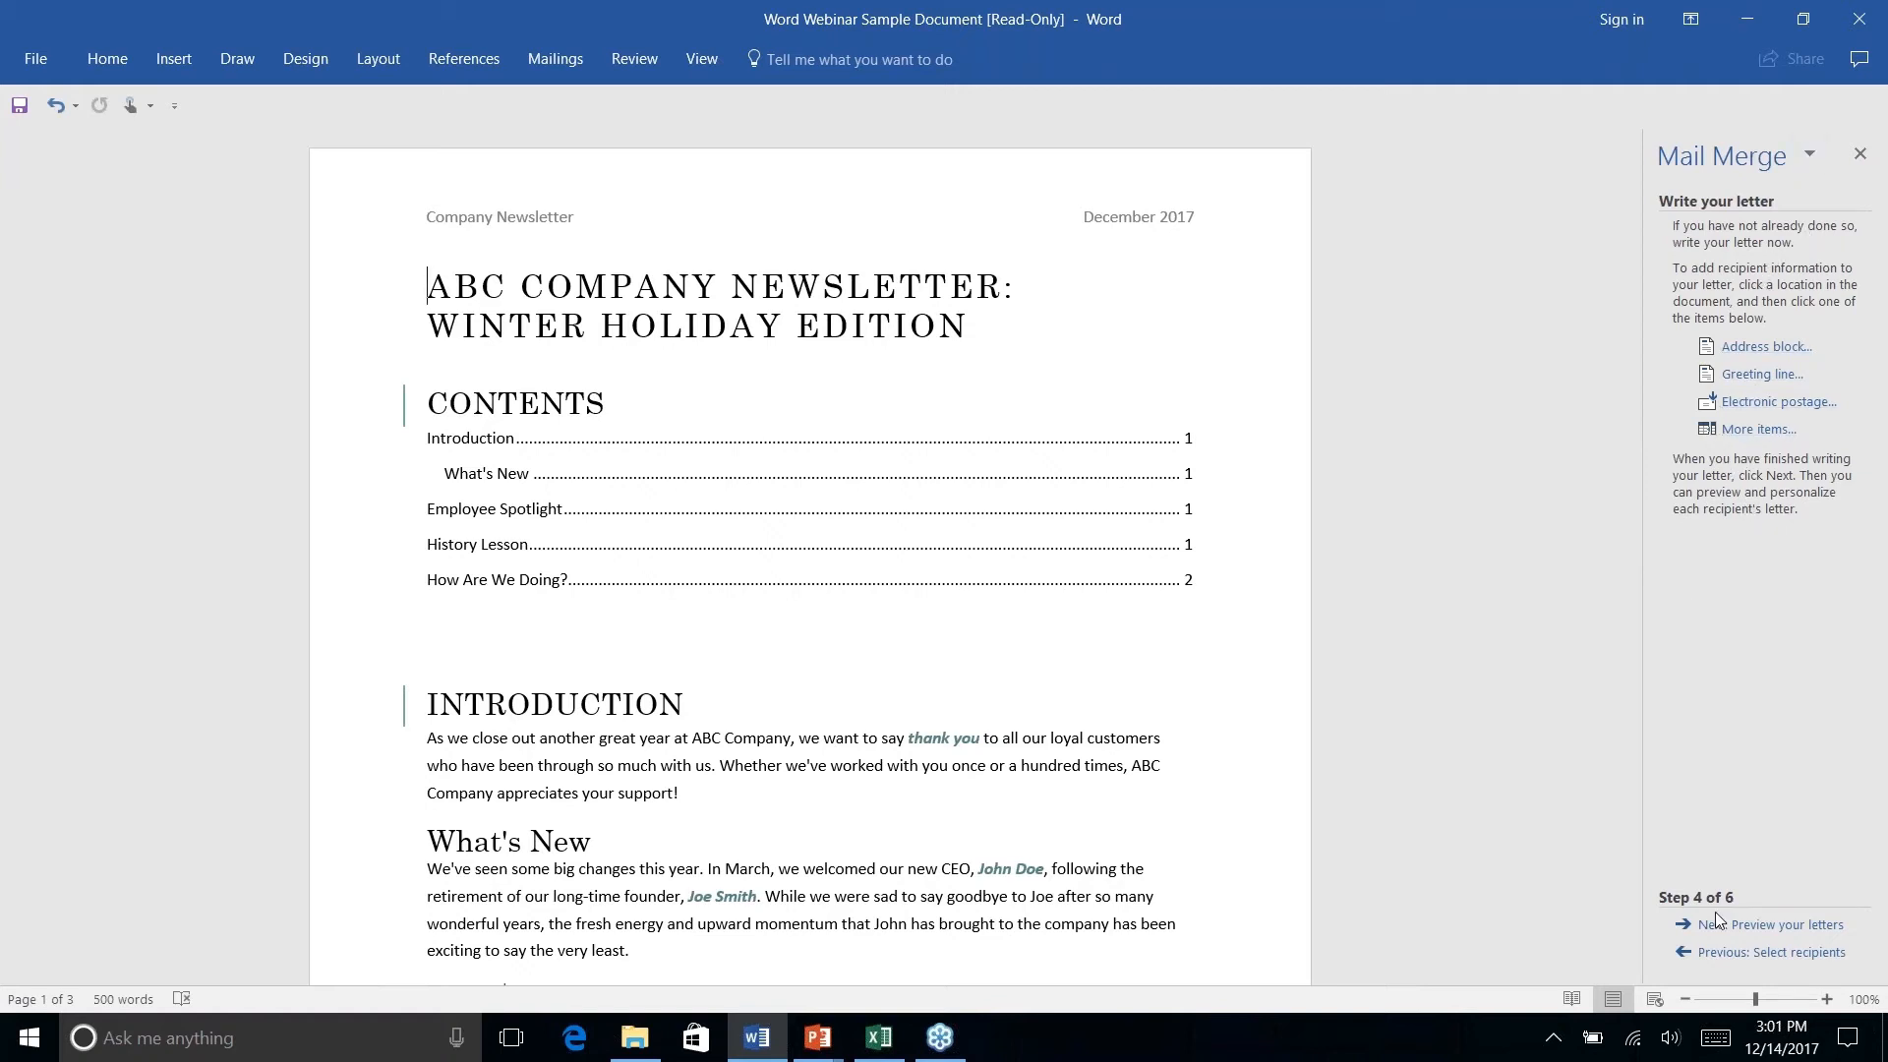
# Return the mail merge to document type selection, and continue to recipient selection with Letters and the current document.
pyautogui.click(1738, 953)
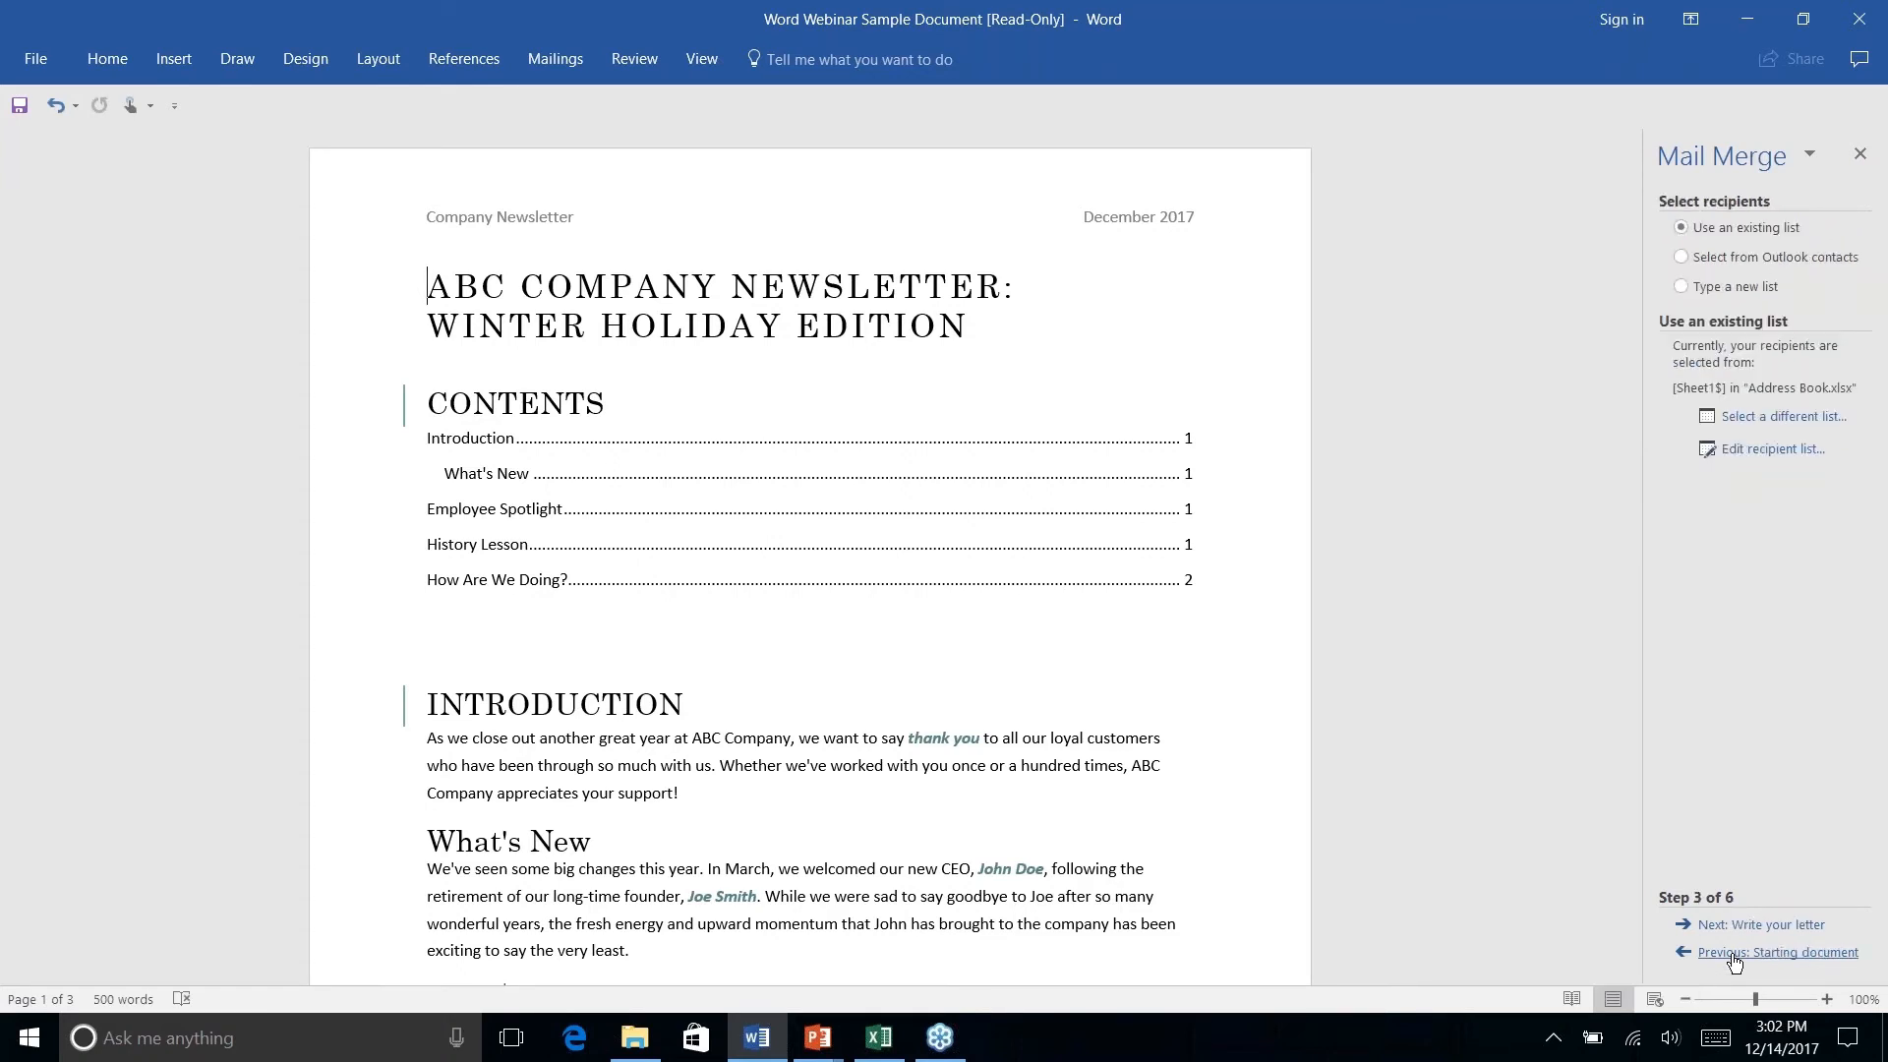
pyautogui.click(1739, 953)
pyautogui.click(1738, 954)
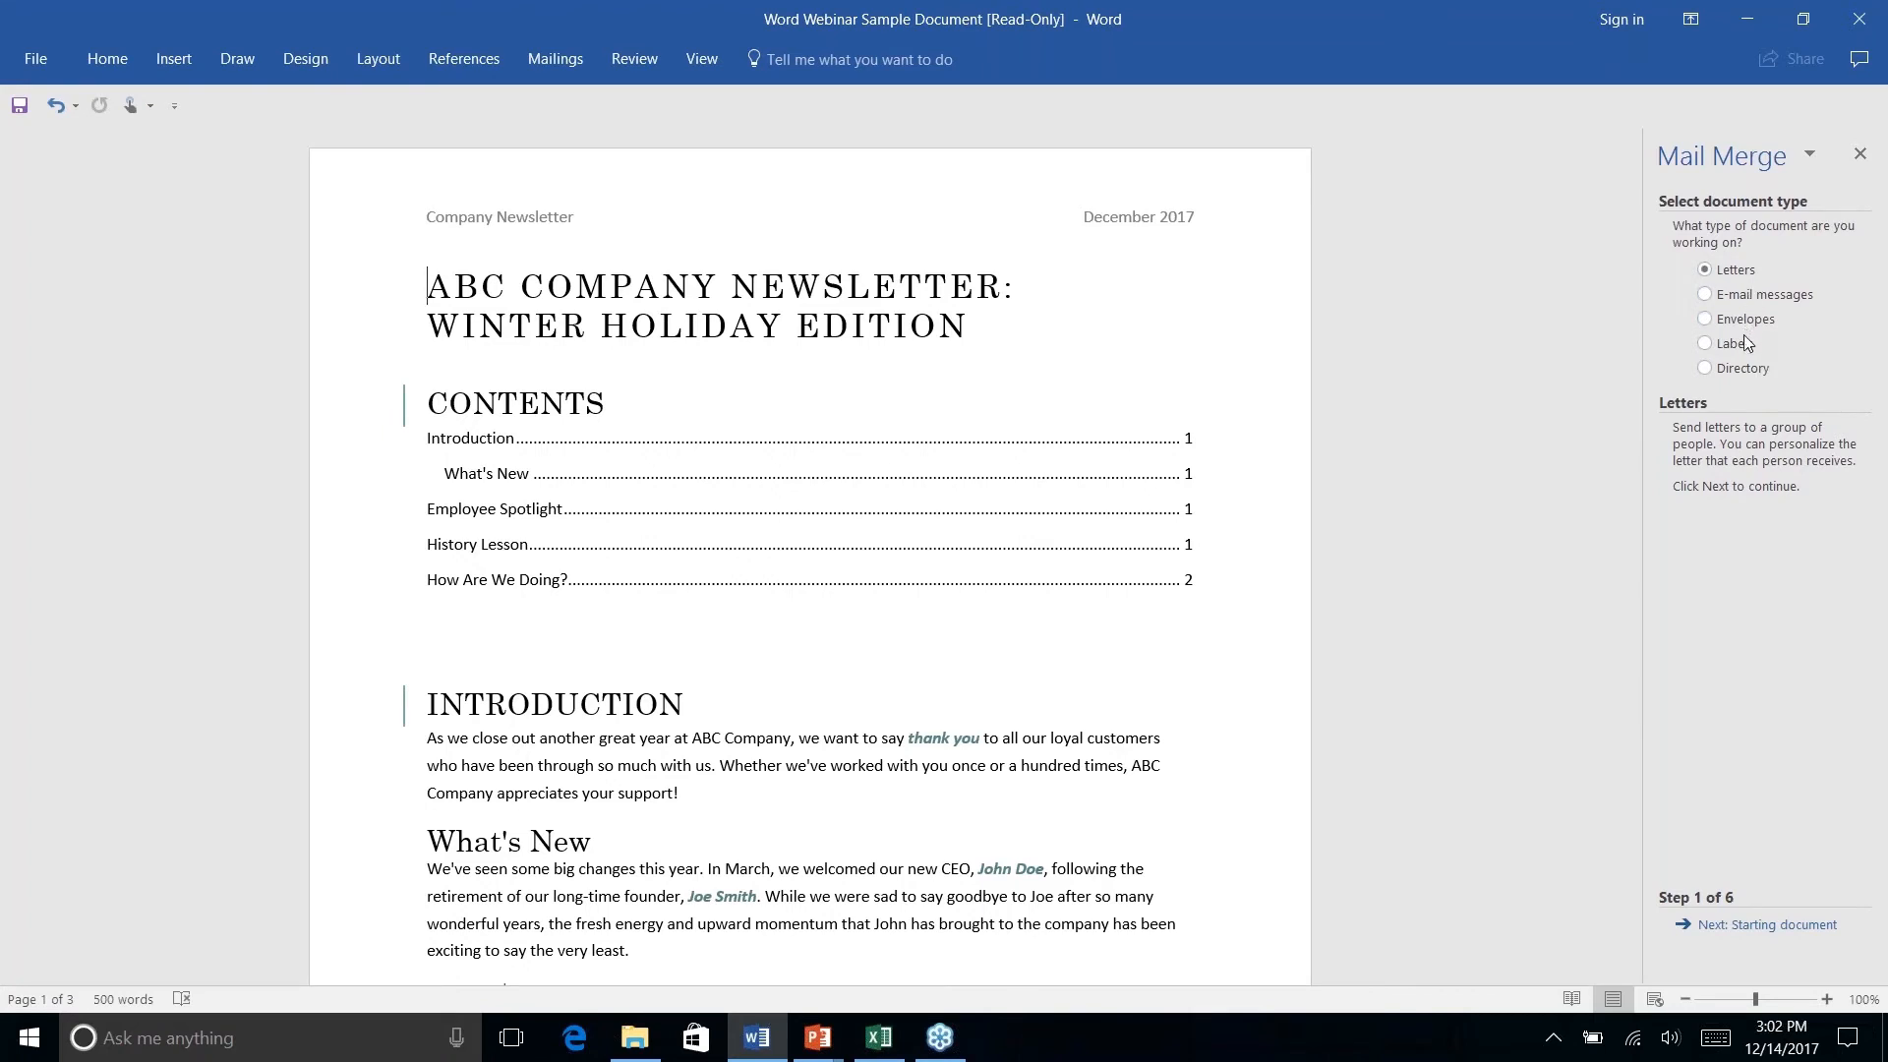
pyautogui.click(1767, 932)
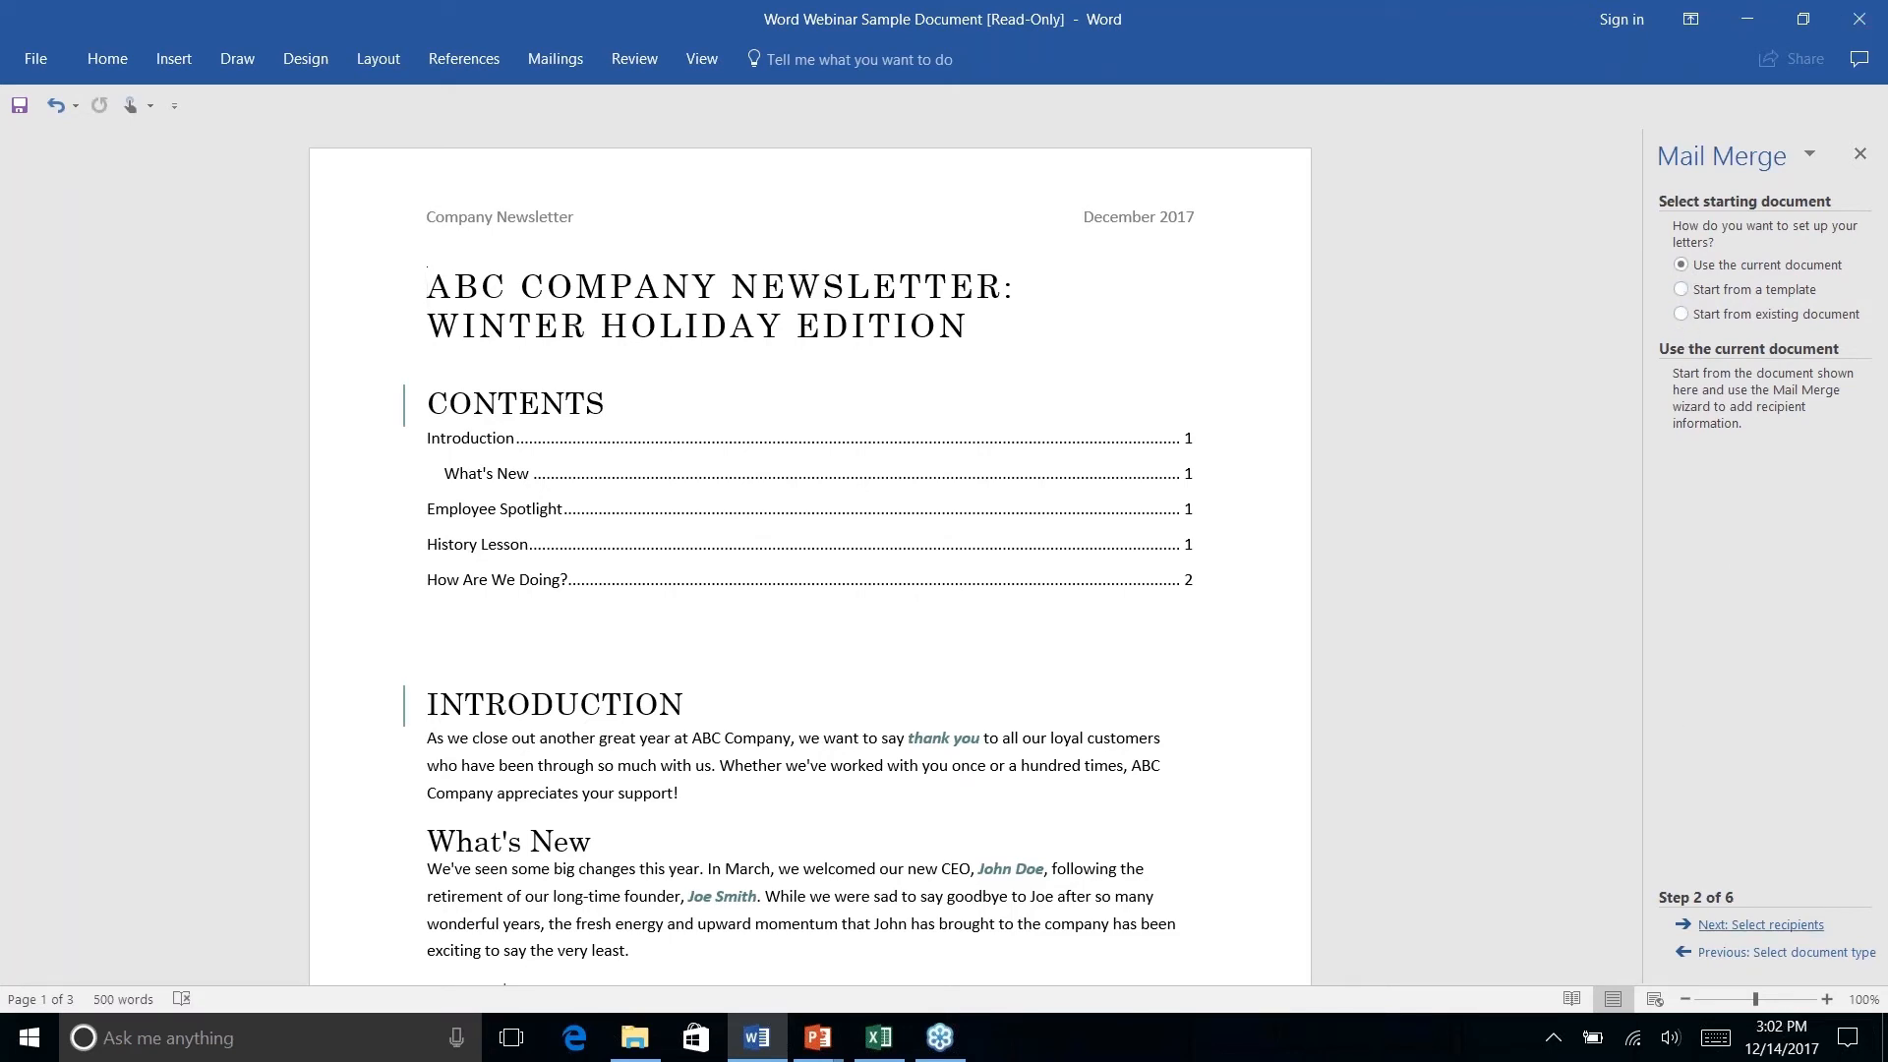
pyautogui.click(1774, 932)
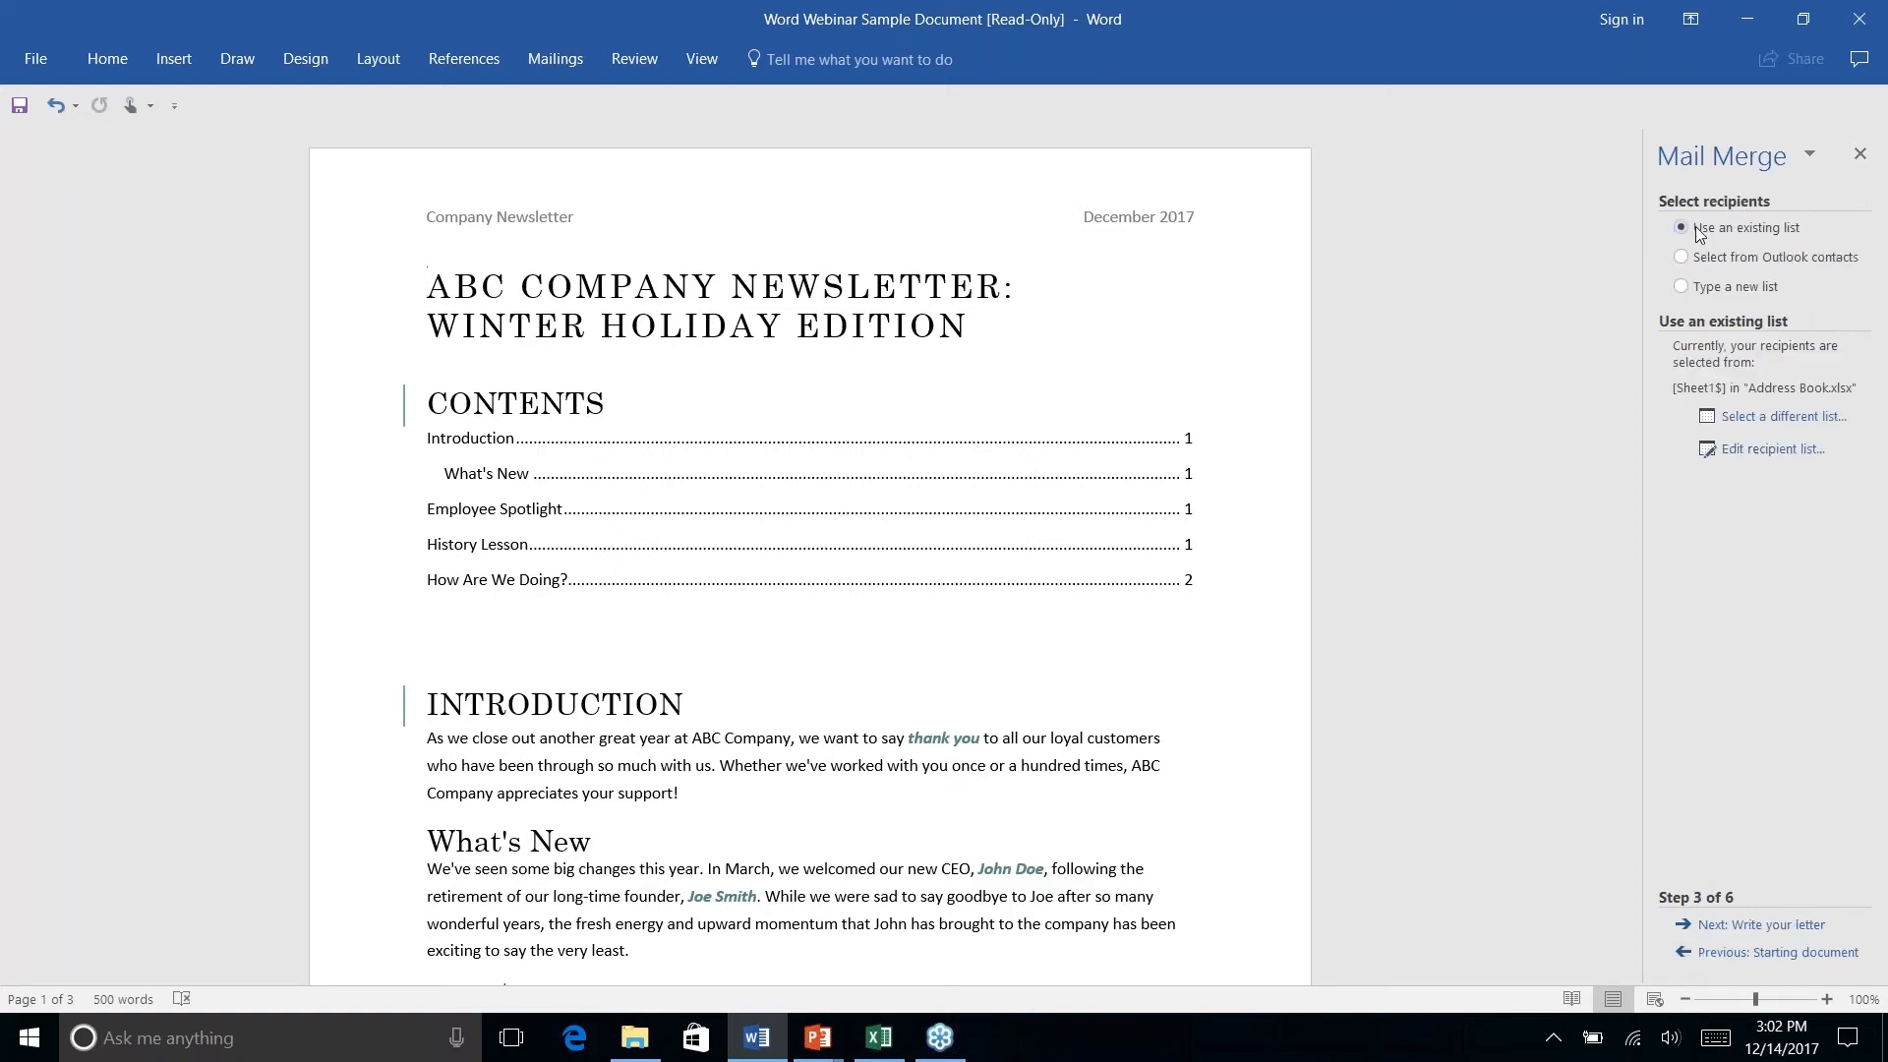
# Choose Sheet1$ of the Address Book workbook in Documents as the recipient list, with column headers and all recipients included.
pyautogui.click(1765, 419)
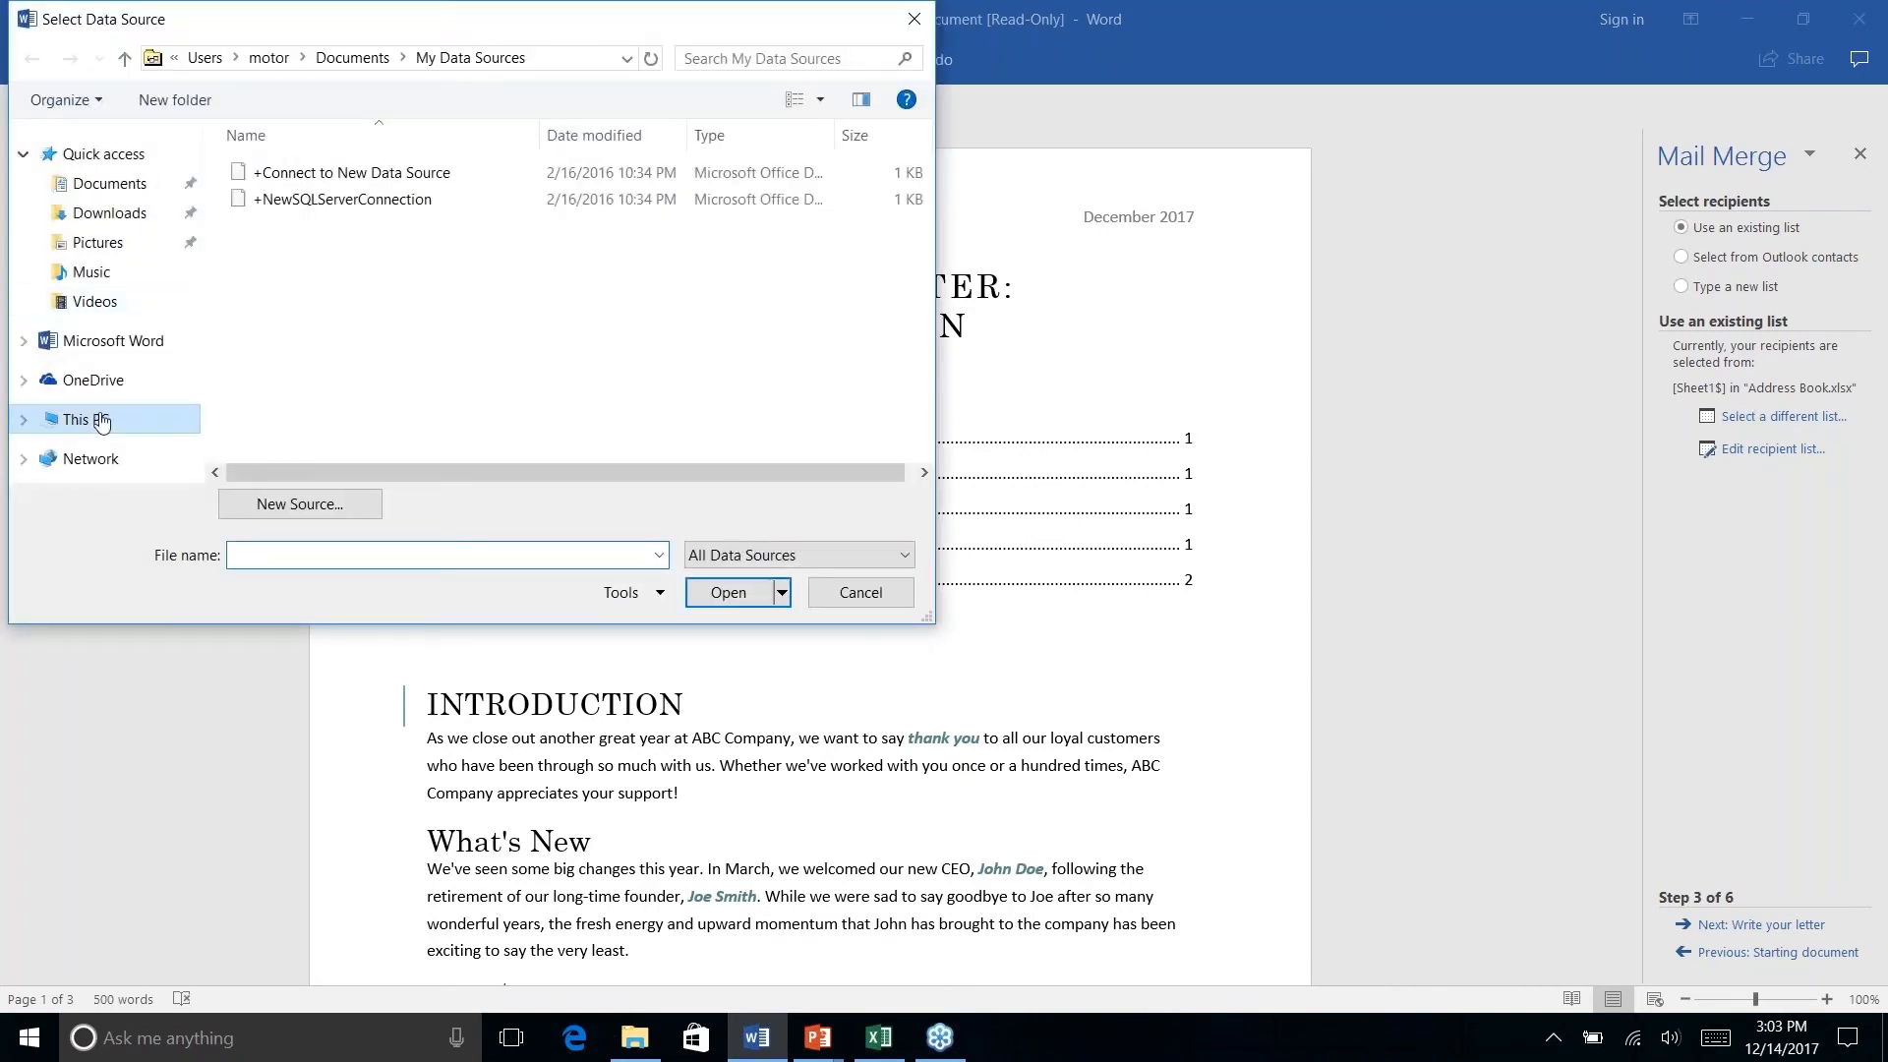
pyautogui.click(98, 181)
pyautogui.click(282, 227)
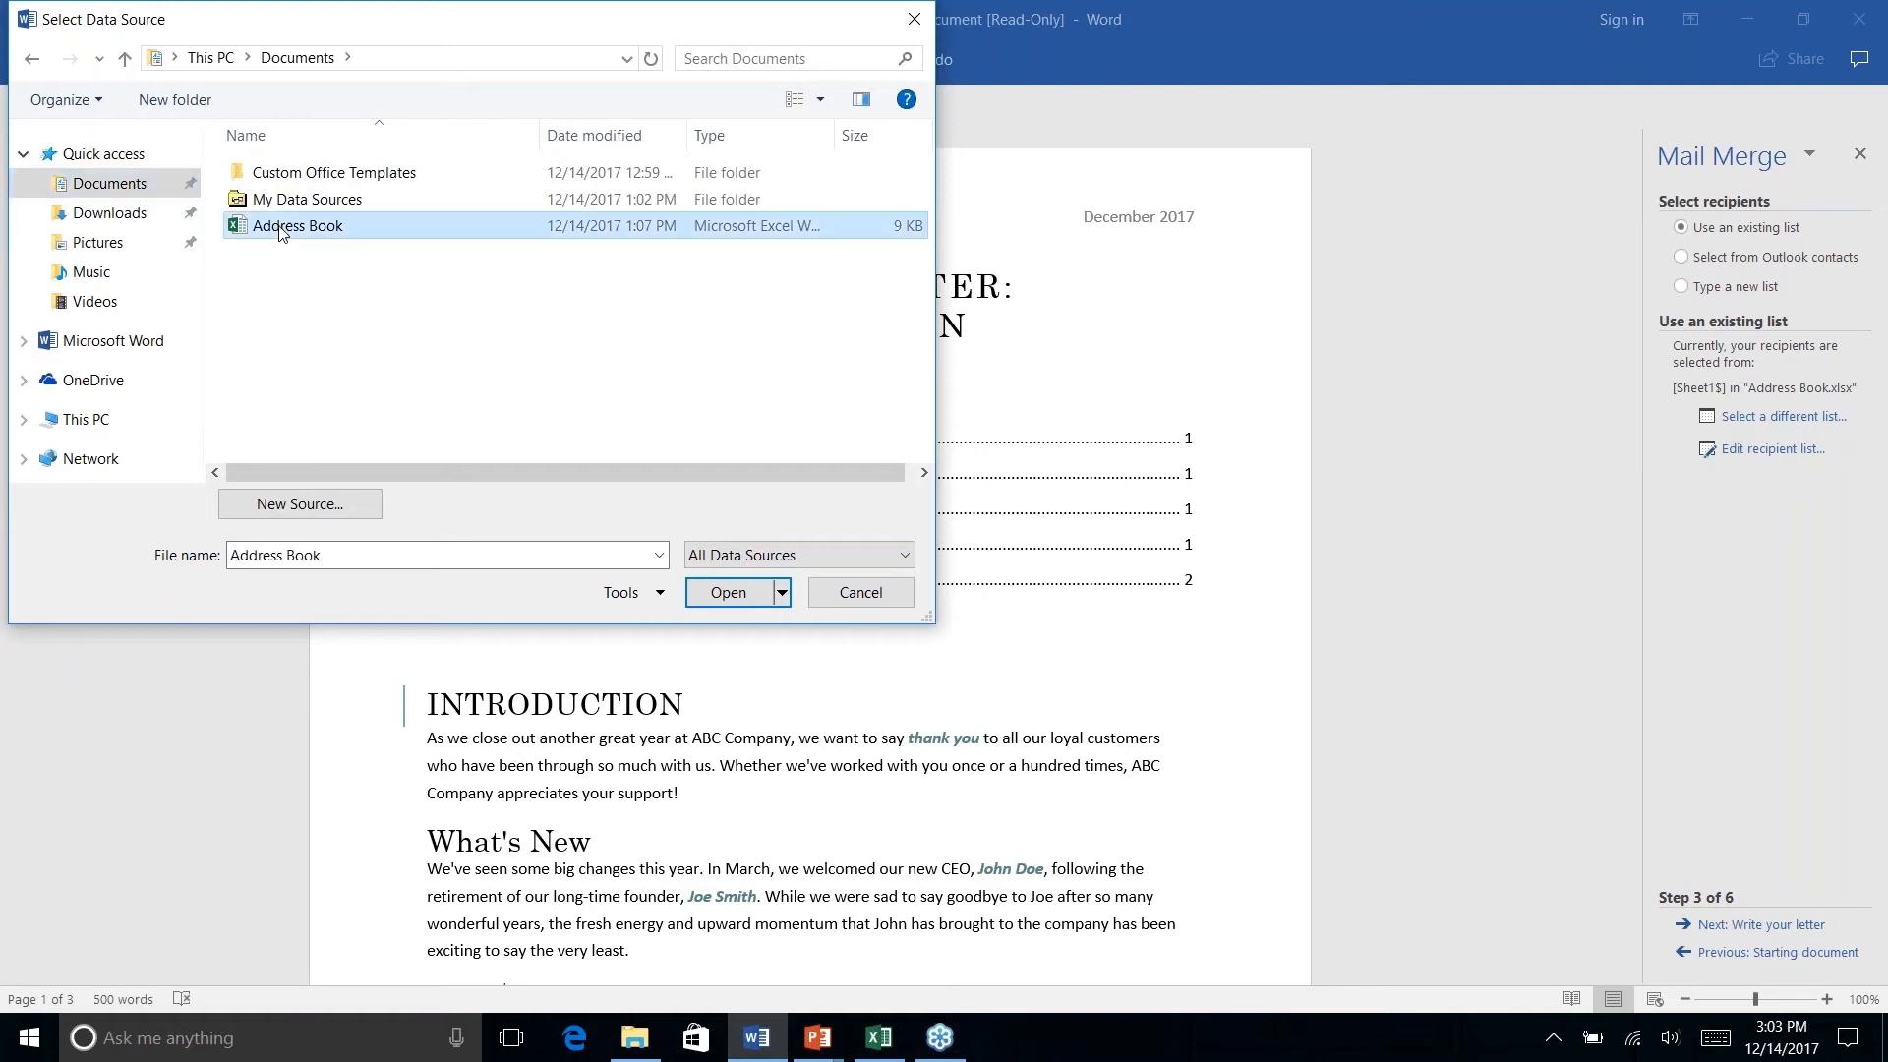
pyautogui.click(717, 596)
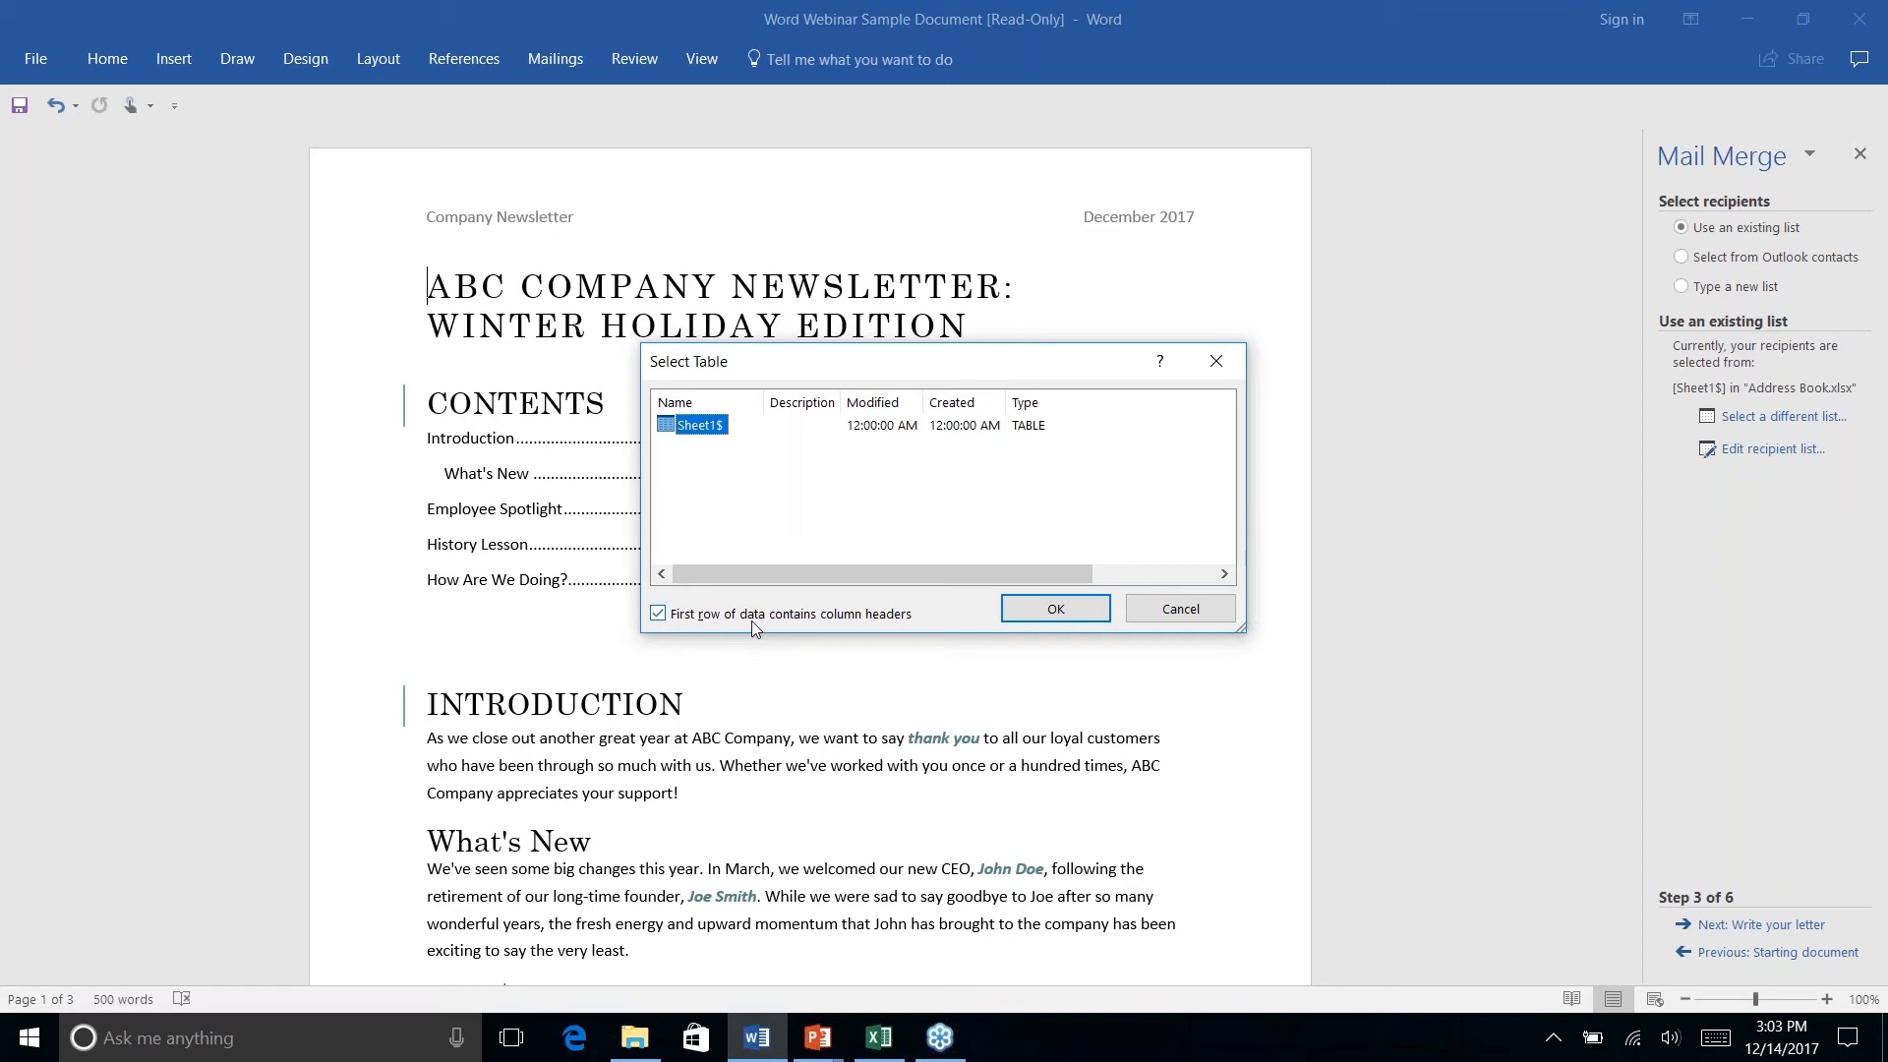
pyautogui.click(1044, 611)
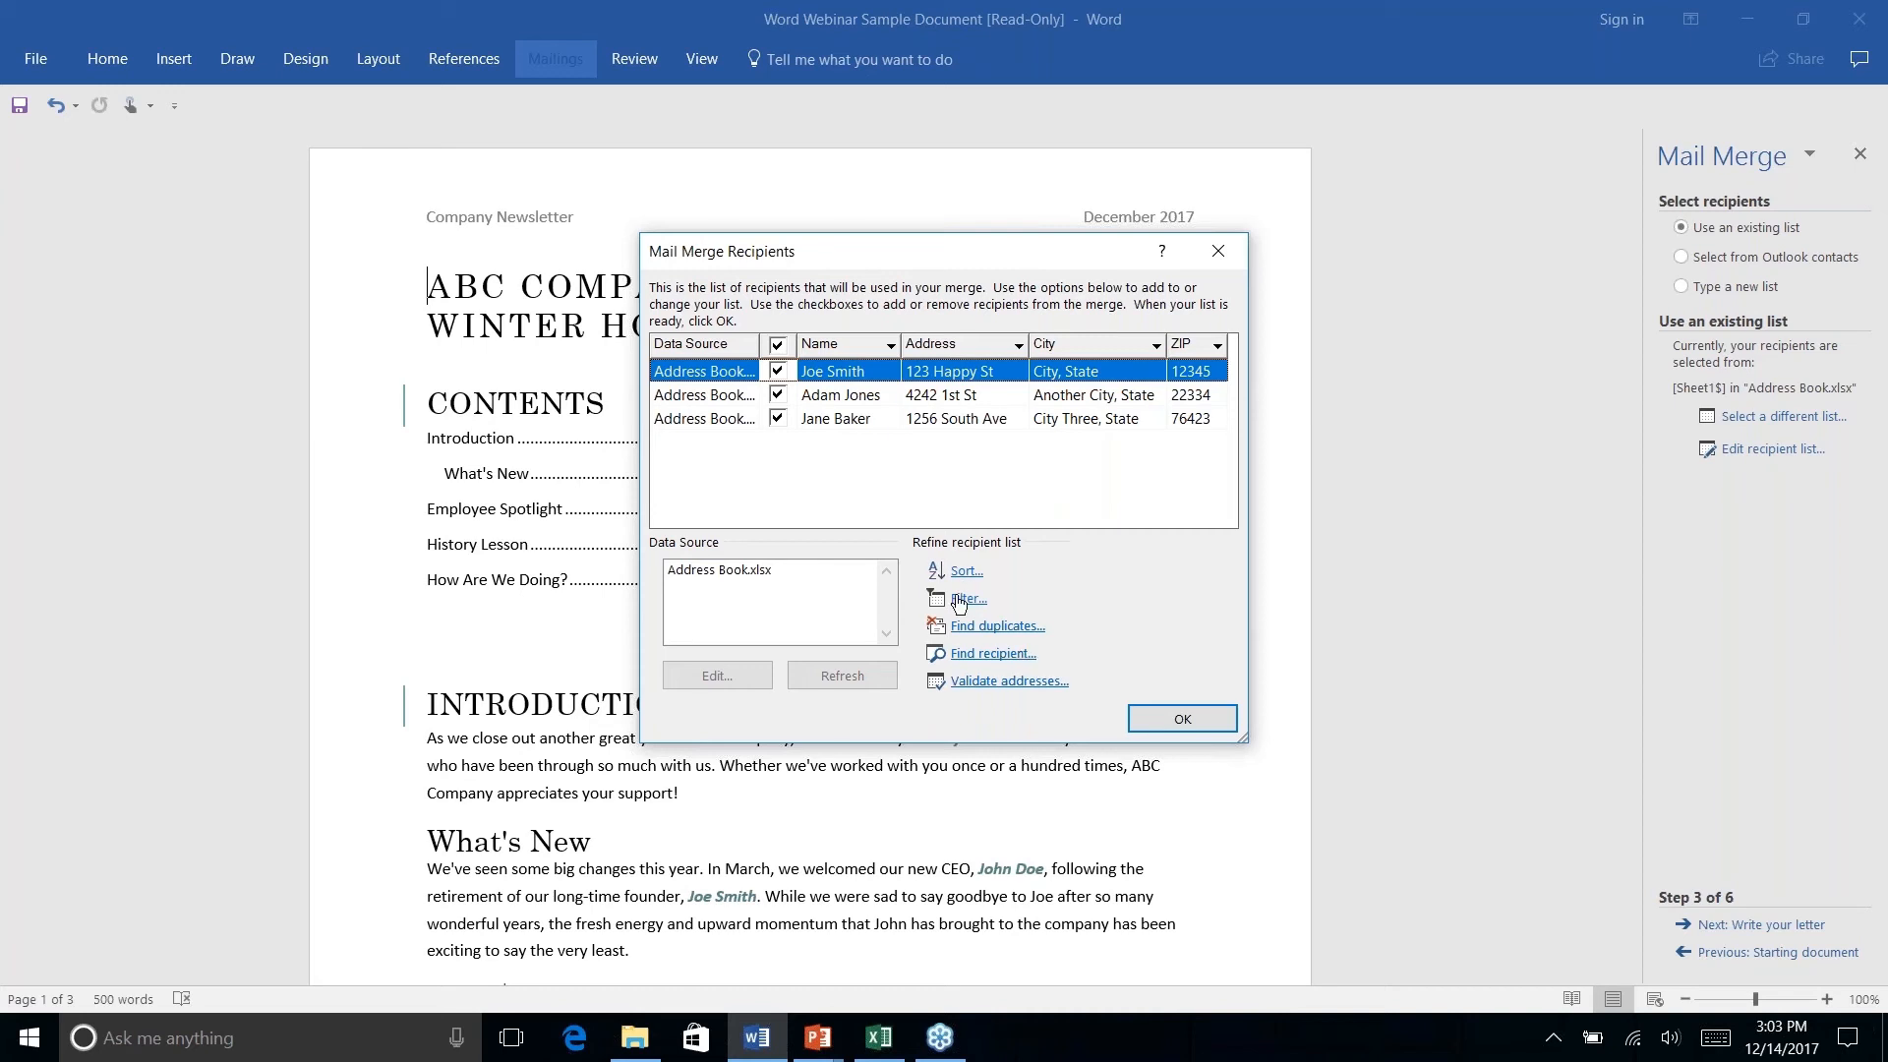
pyautogui.click(1192, 721)
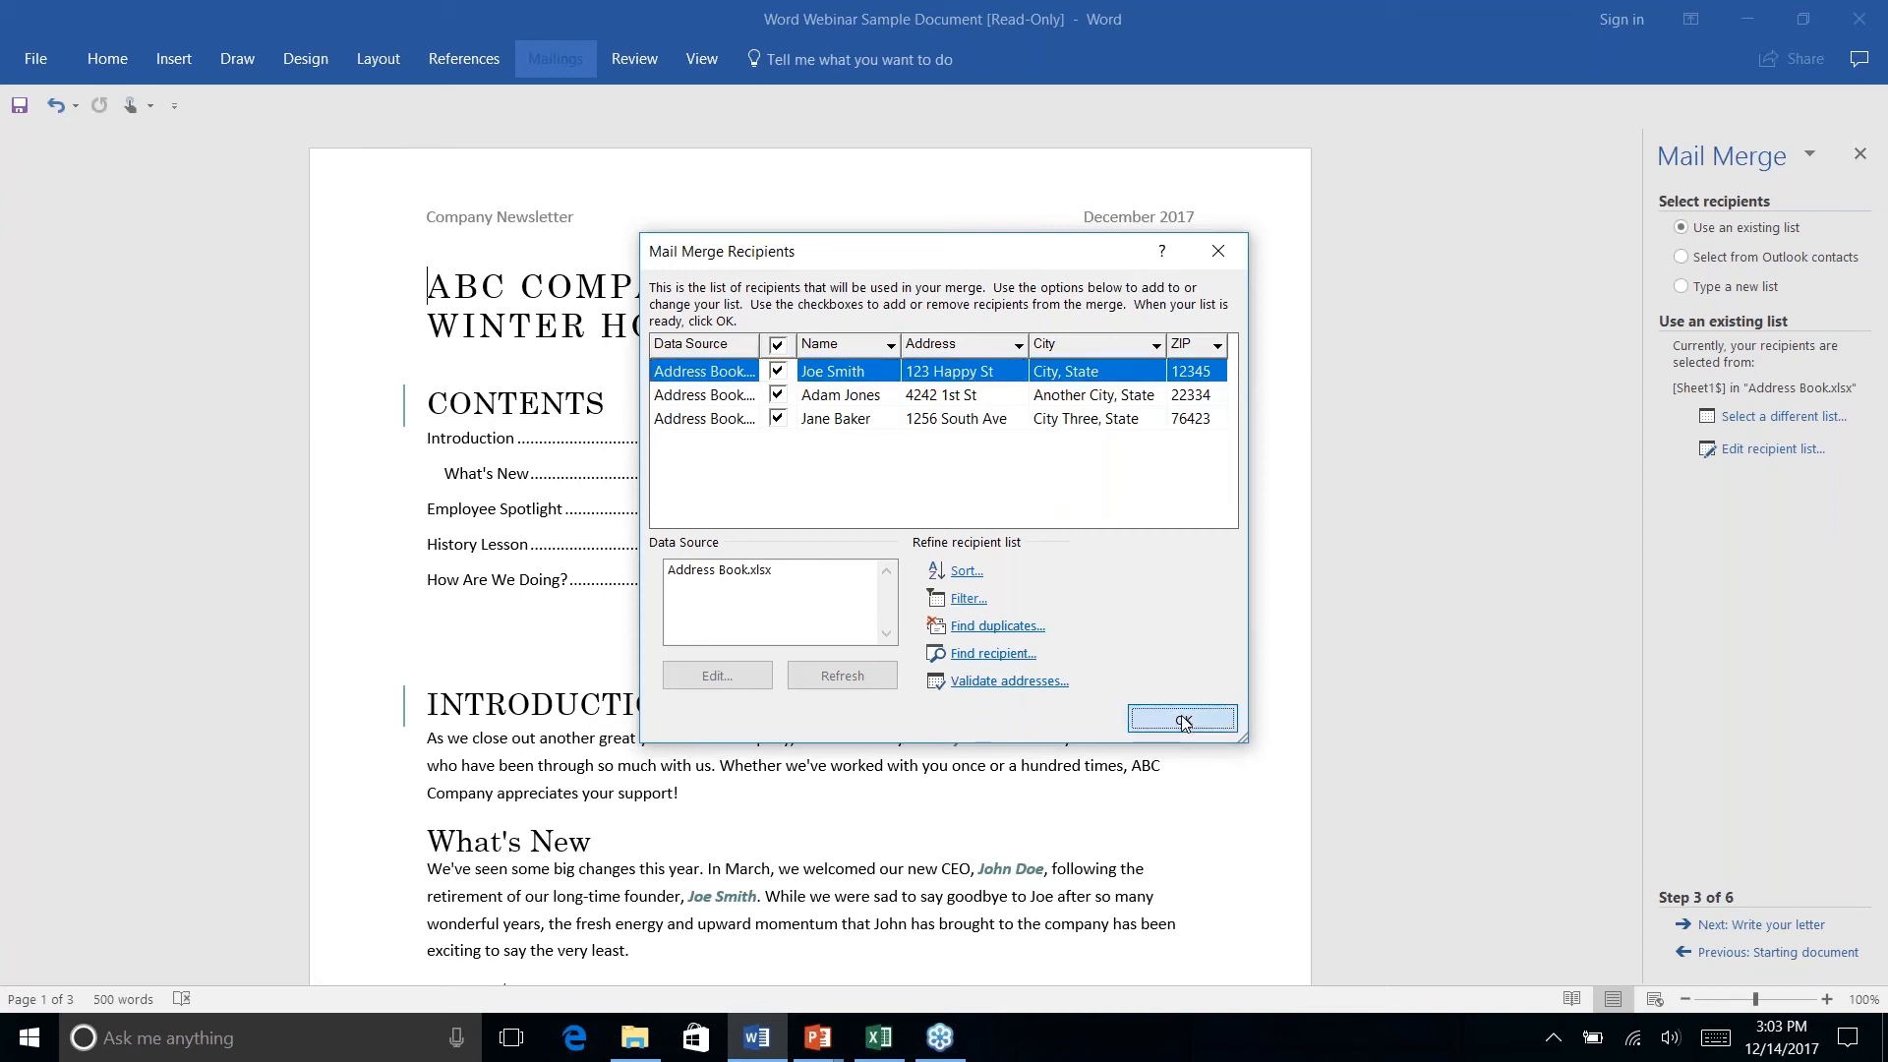
# Insert an address block with the recipient's name and postal address at the start of the newsletter title.
pyautogui.click(1743, 926)
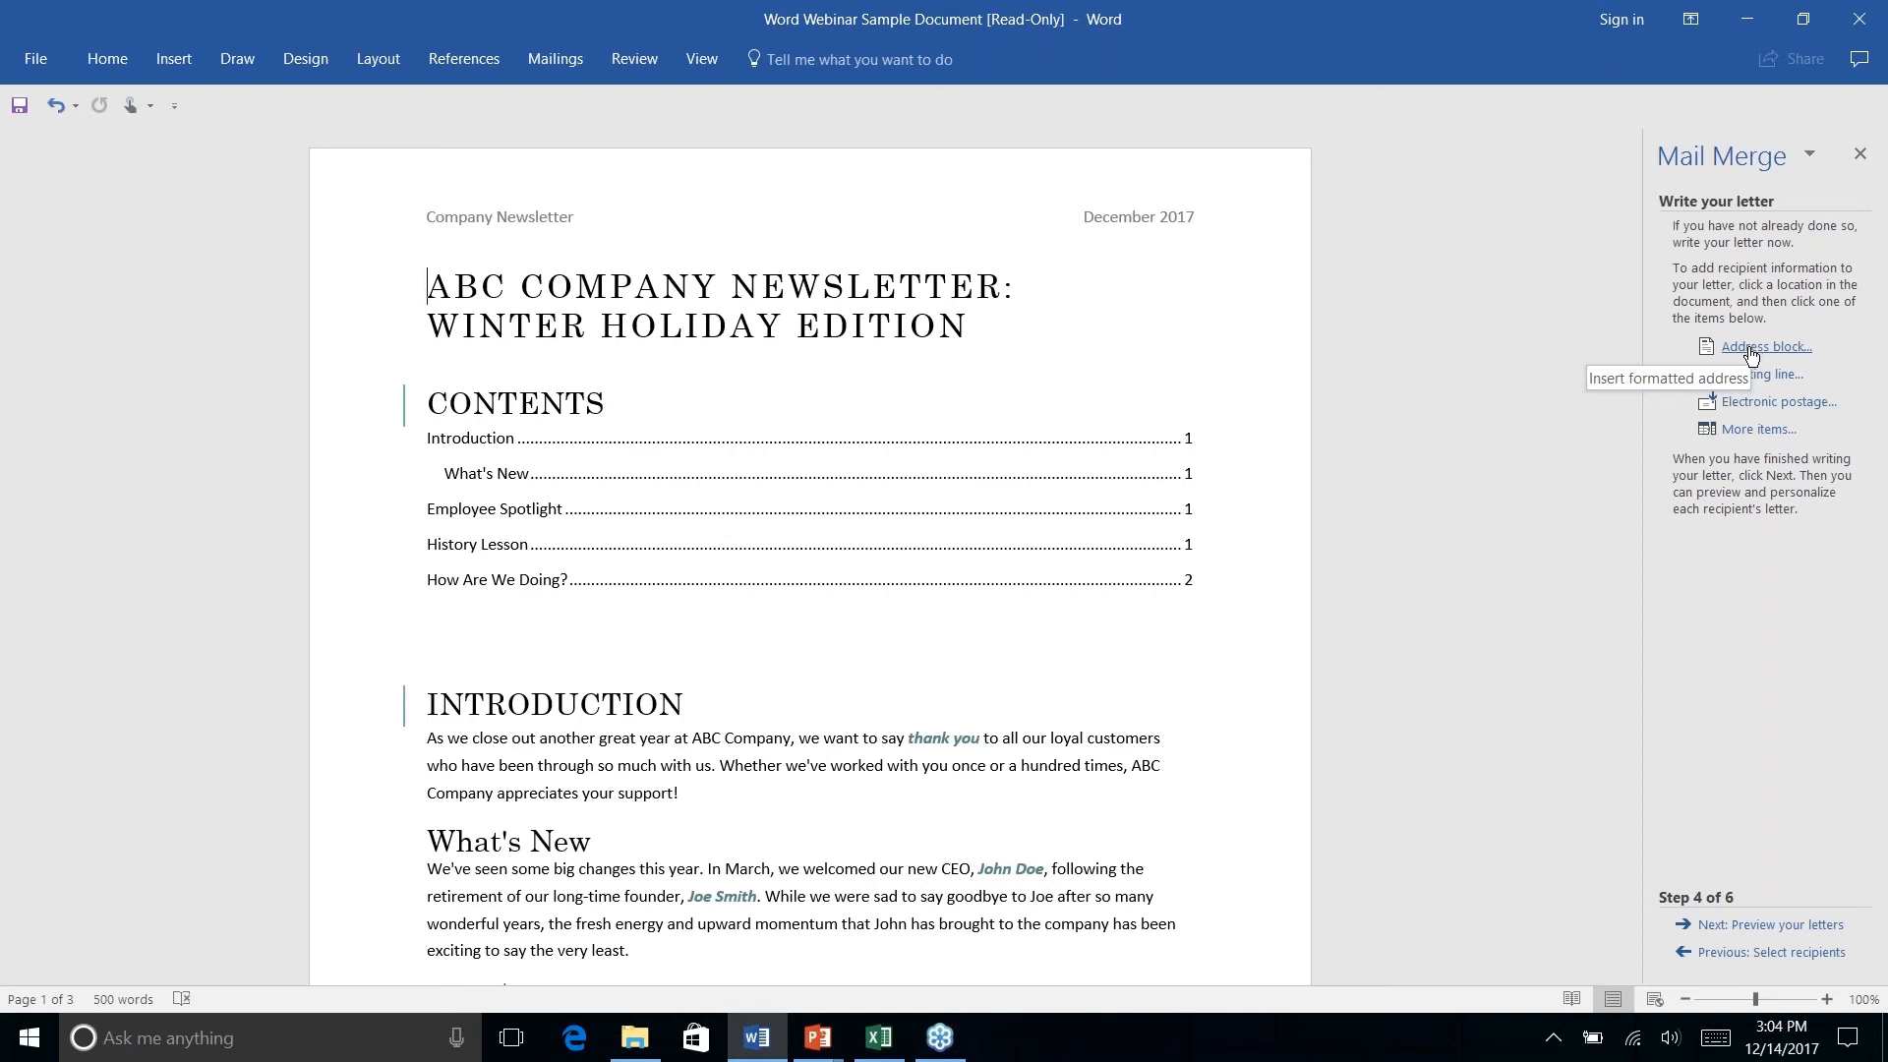
pyautogui.click(1750, 350)
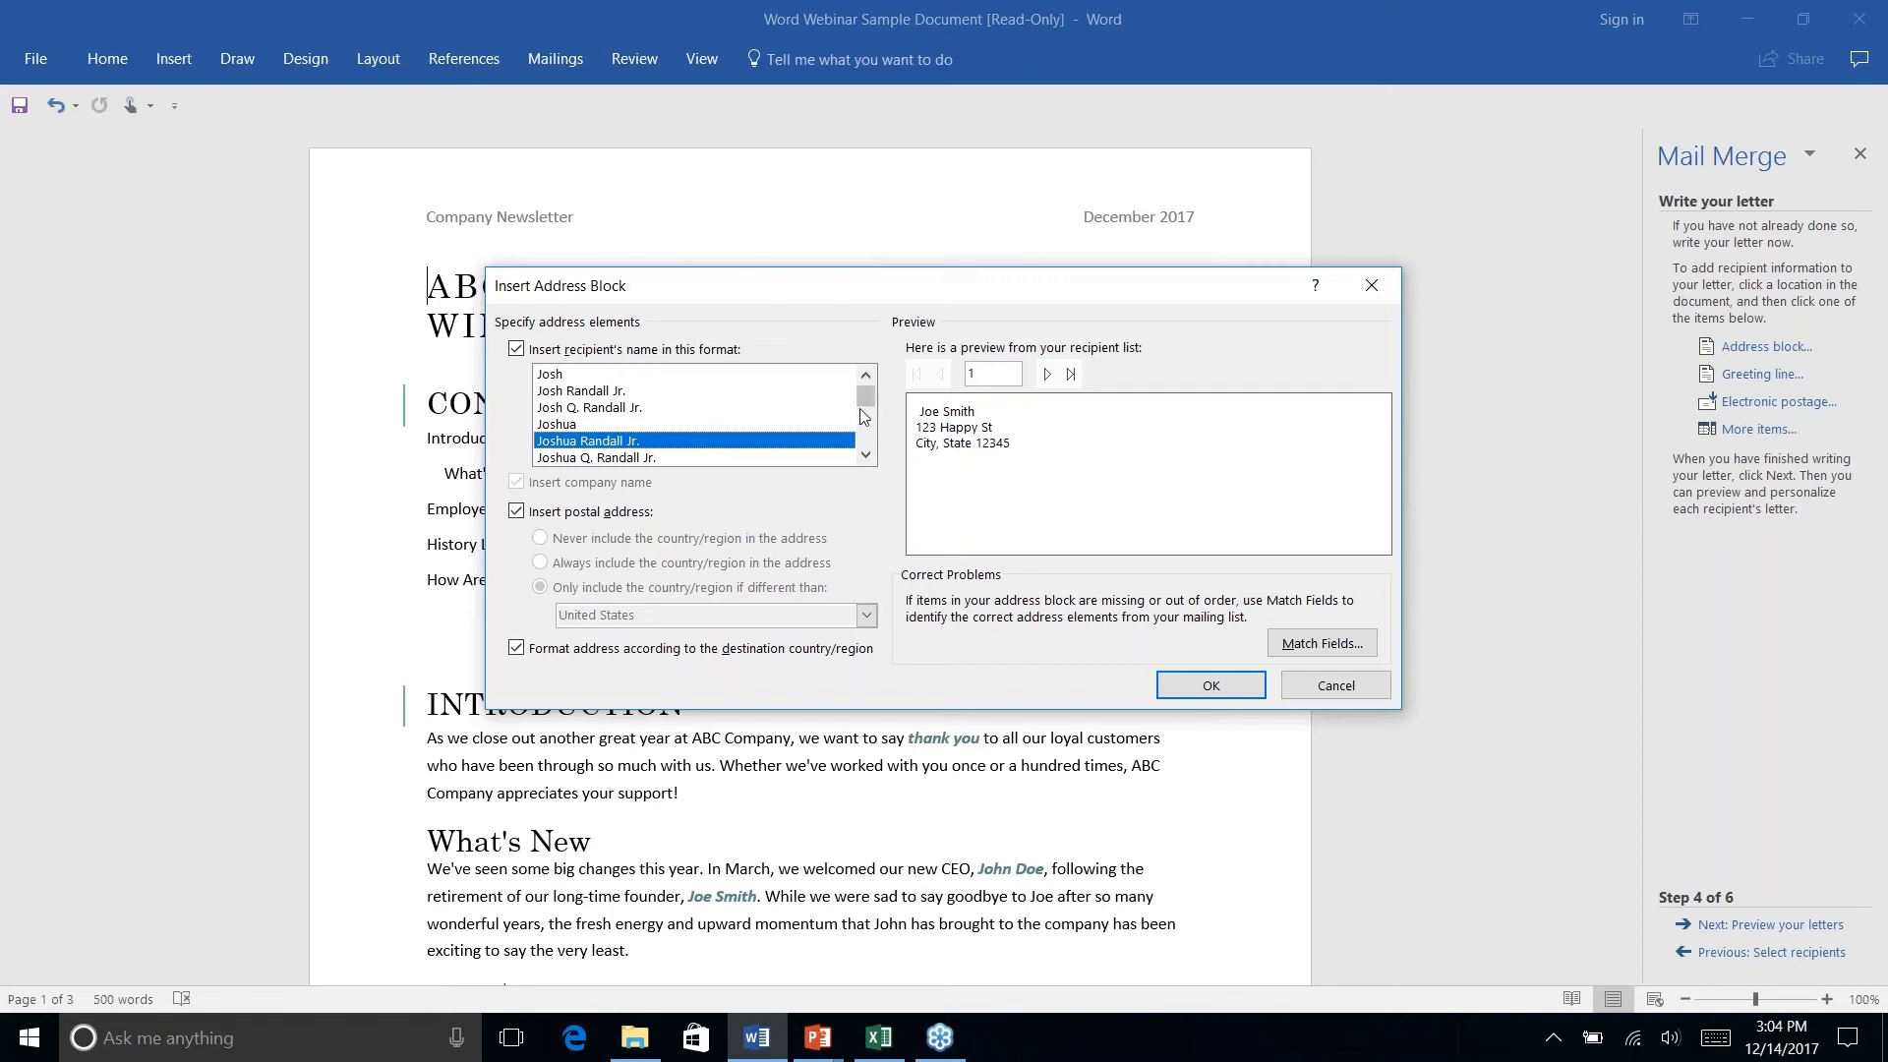
pyautogui.moveTo(866, 402)
pyautogui.mouseDown()
pyautogui.moveTo(865, 449)
pyautogui.moveTo(862, 409)
pyautogui.mouseUp()
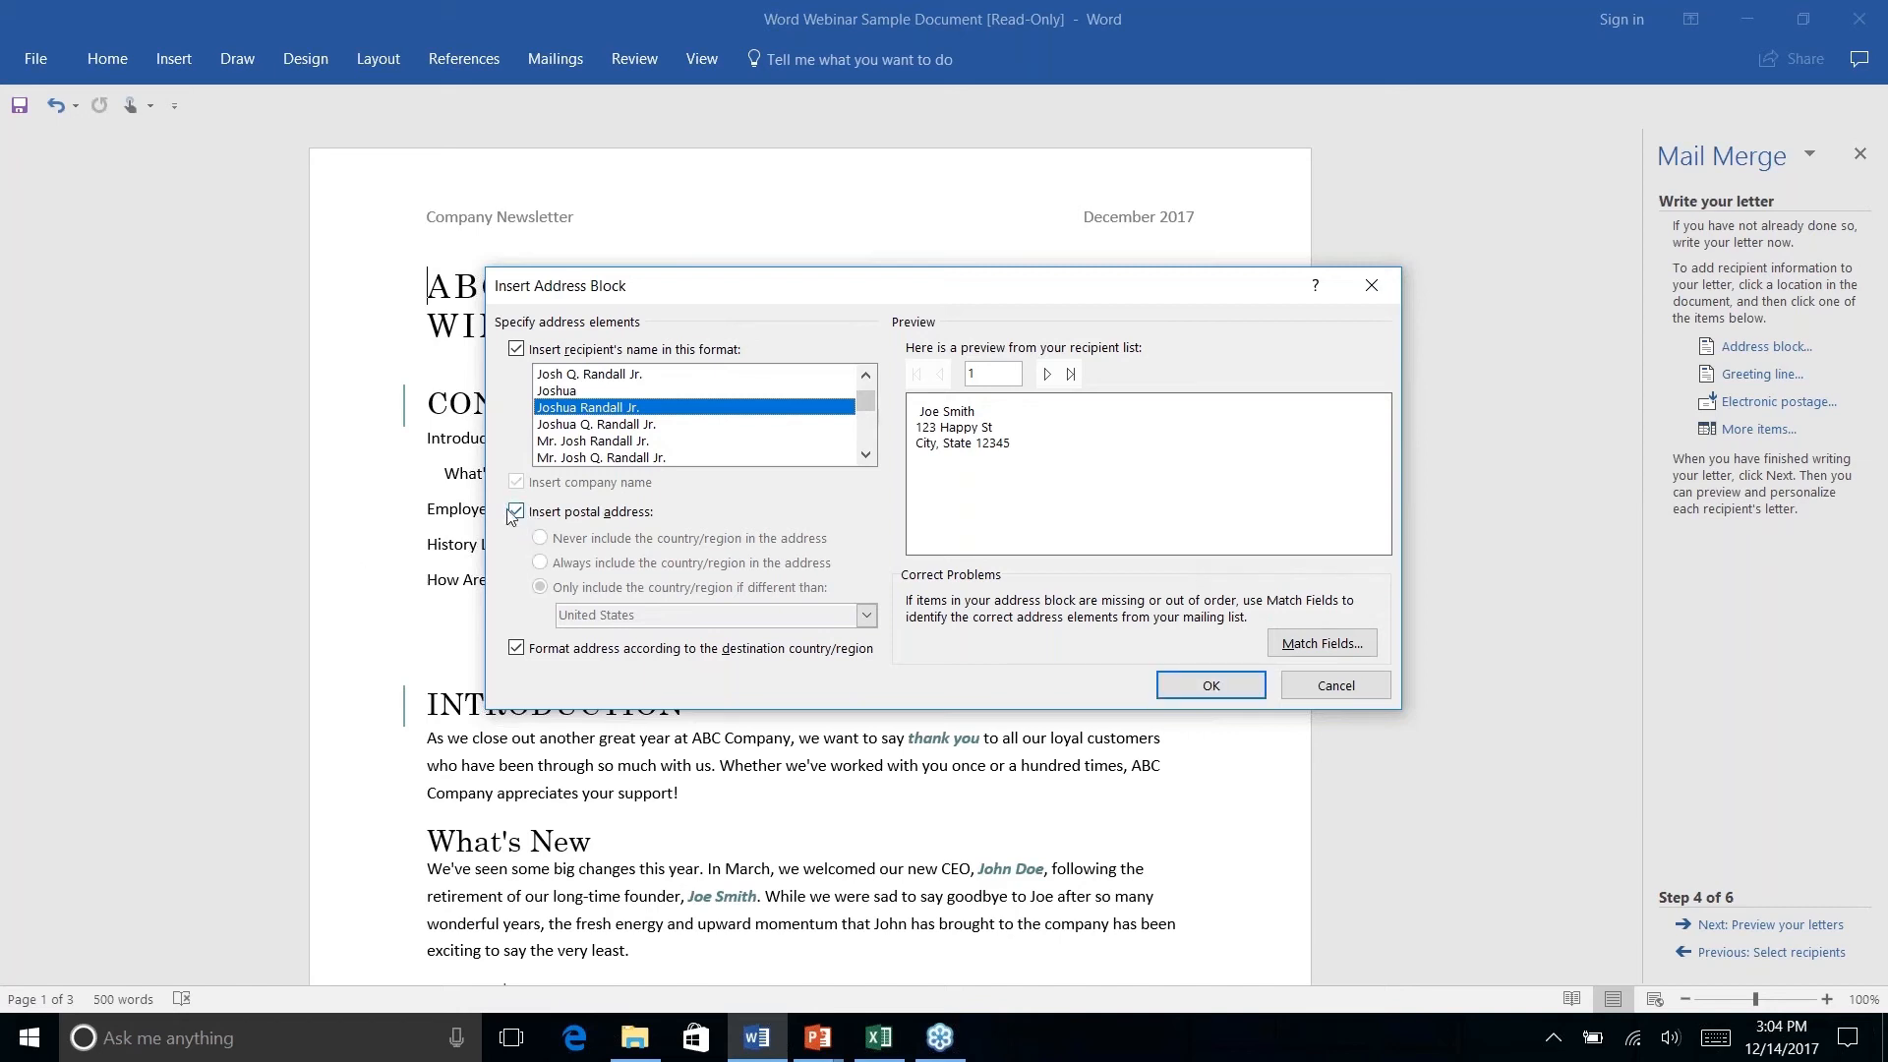
pyautogui.click(1210, 686)
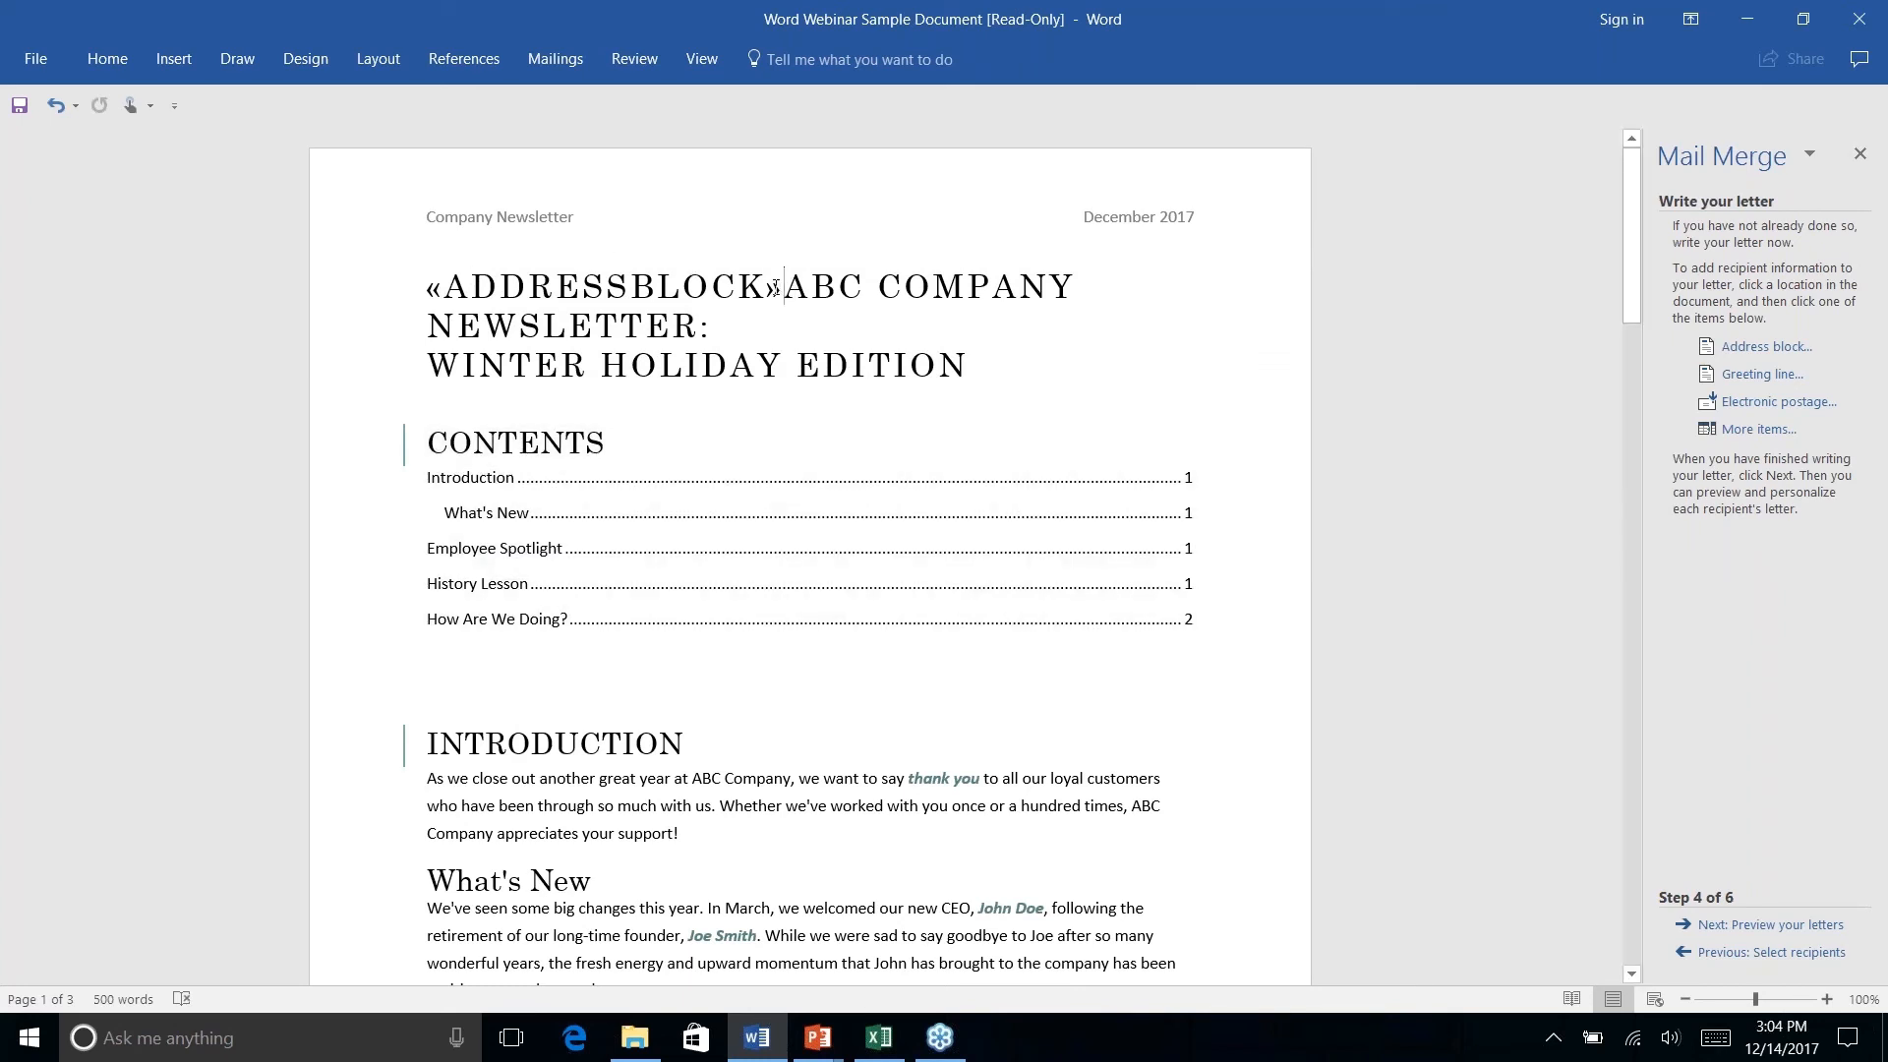
# Put the address block on its own line, separated from the newsletter title by a blank line.
pyautogui.moveTo(775, 287); pyautogui.dragTo(426, 287)
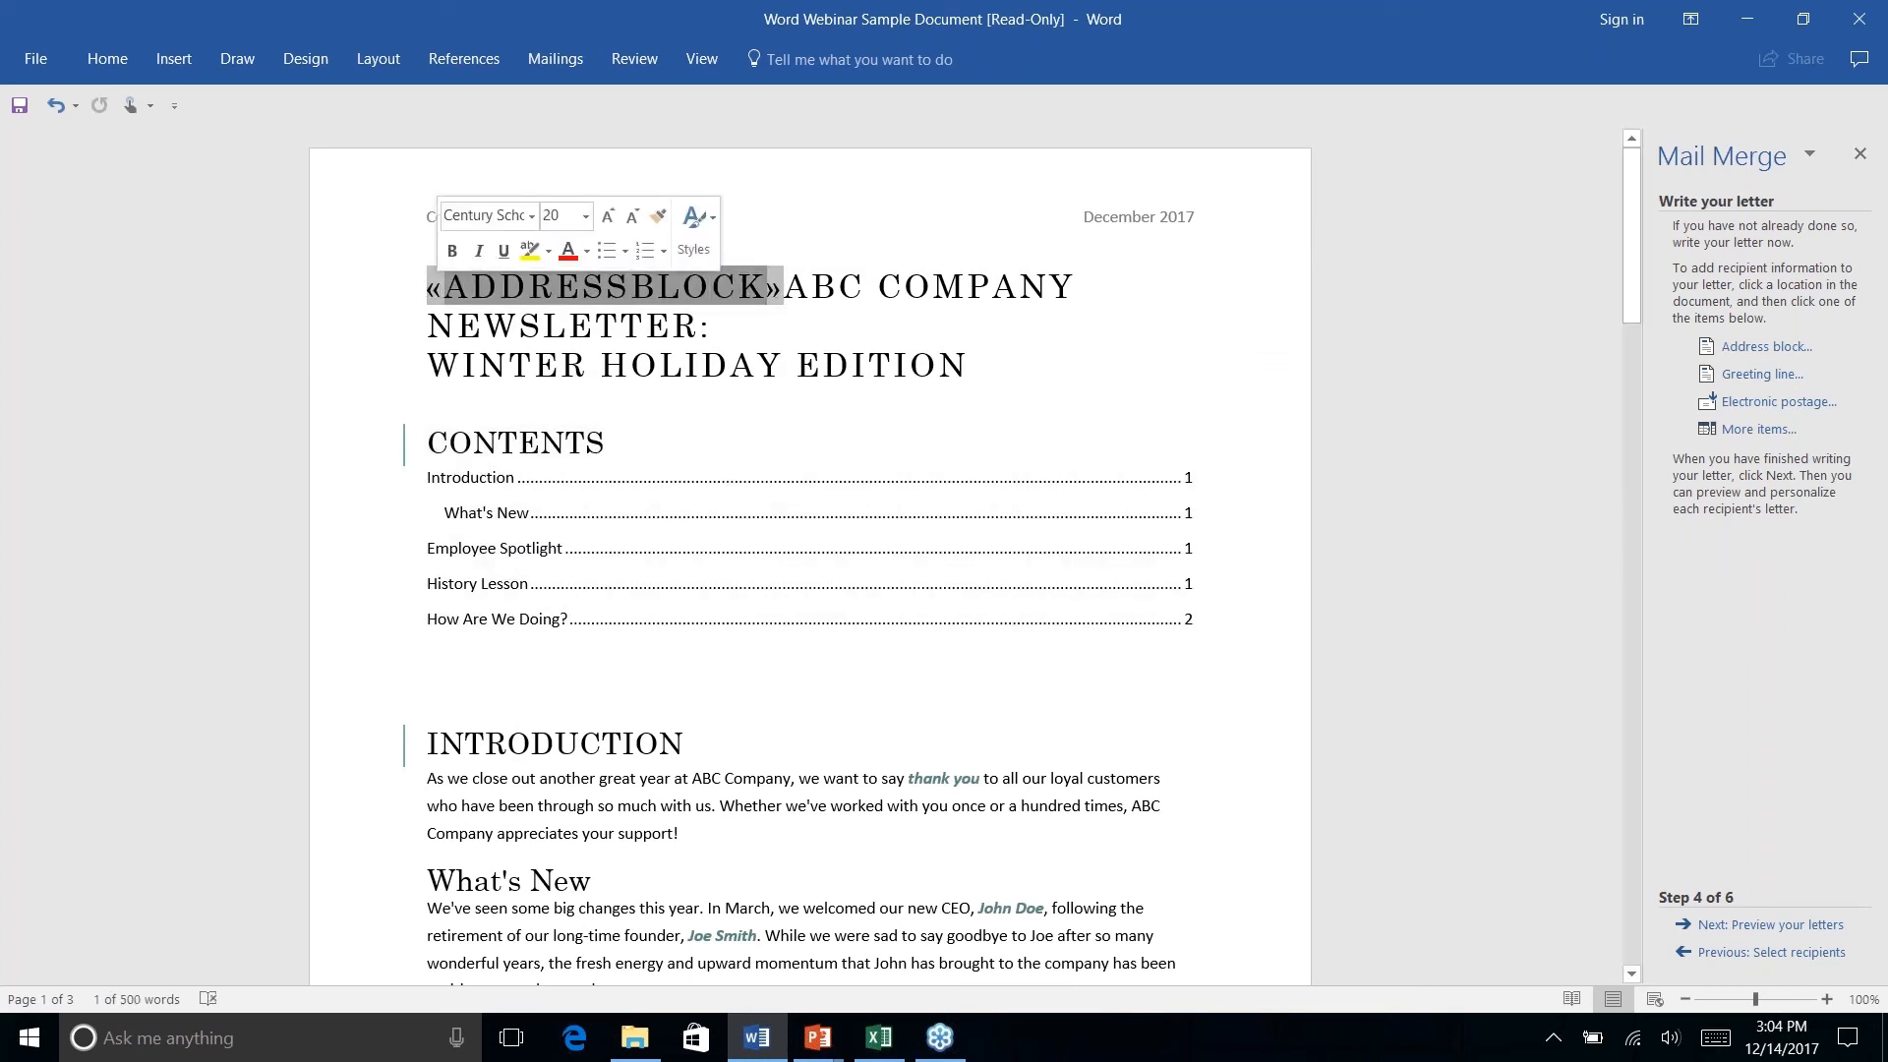
pyautogui.click(778, 287)
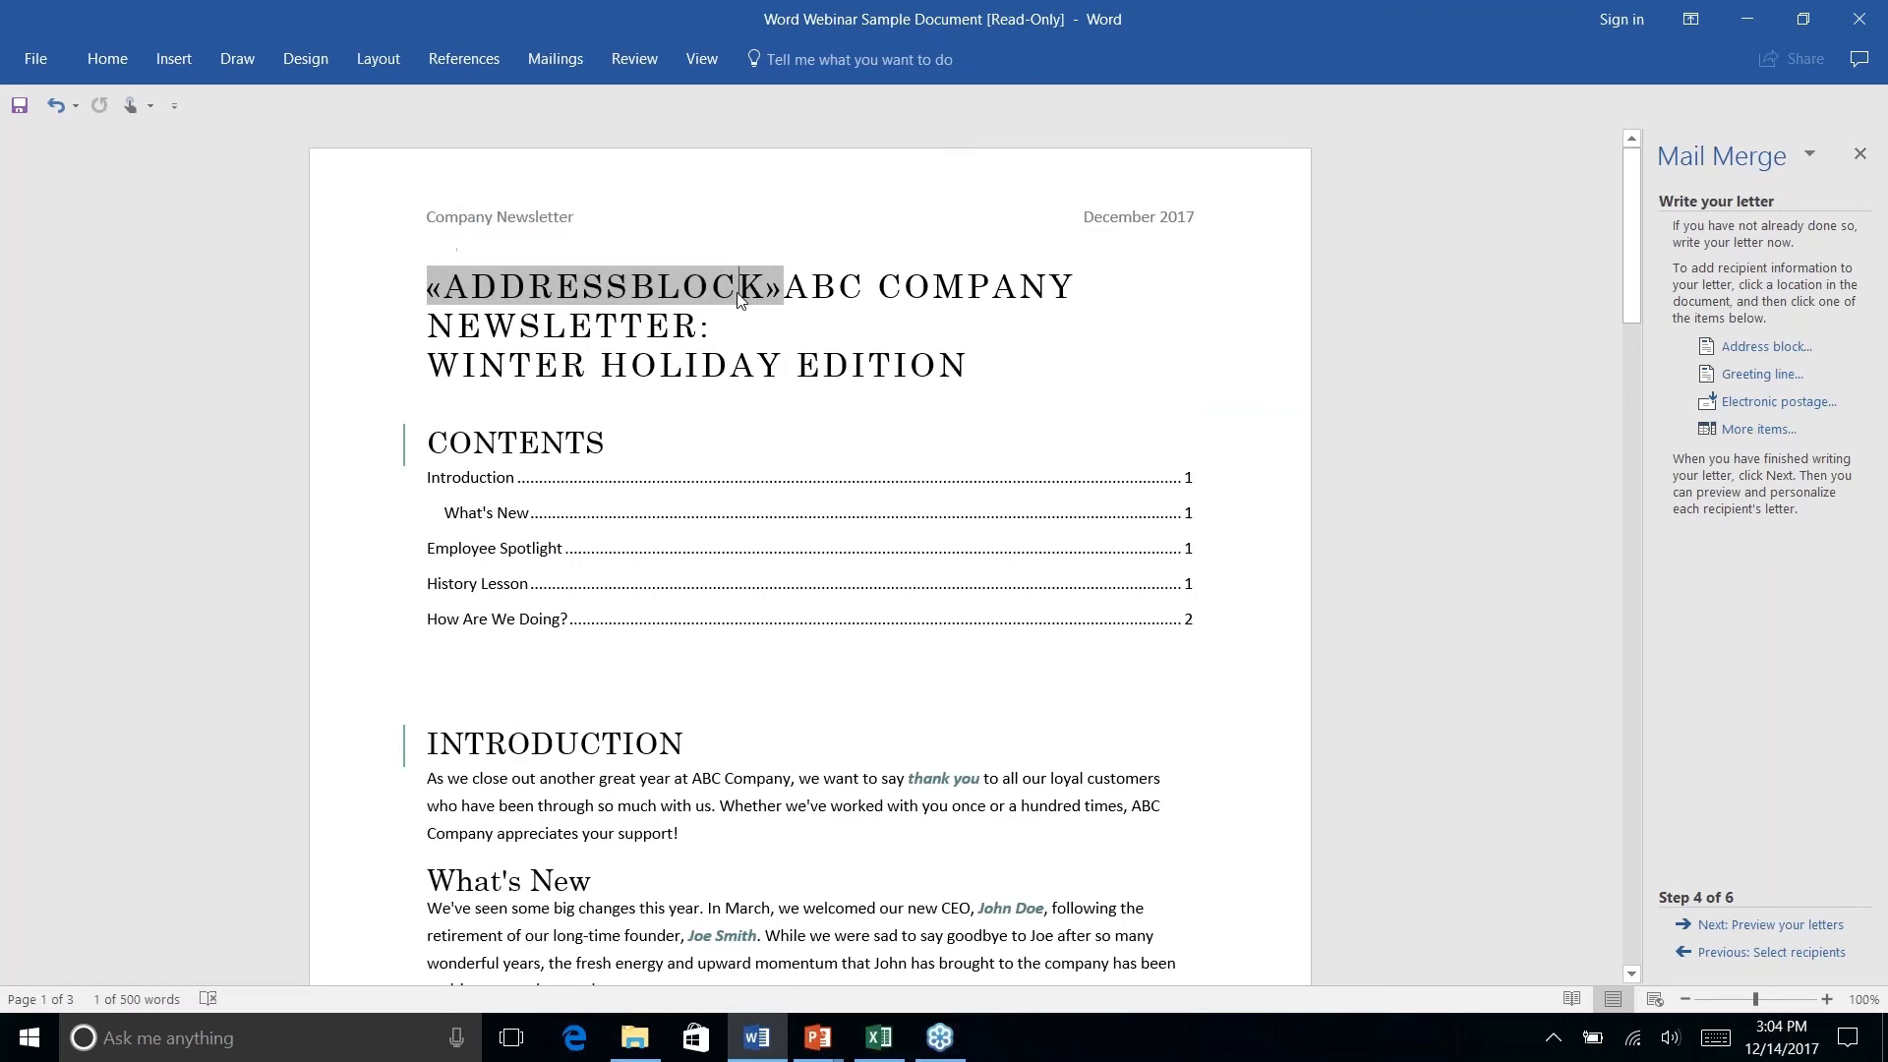
pyautogui.click(786, 293)
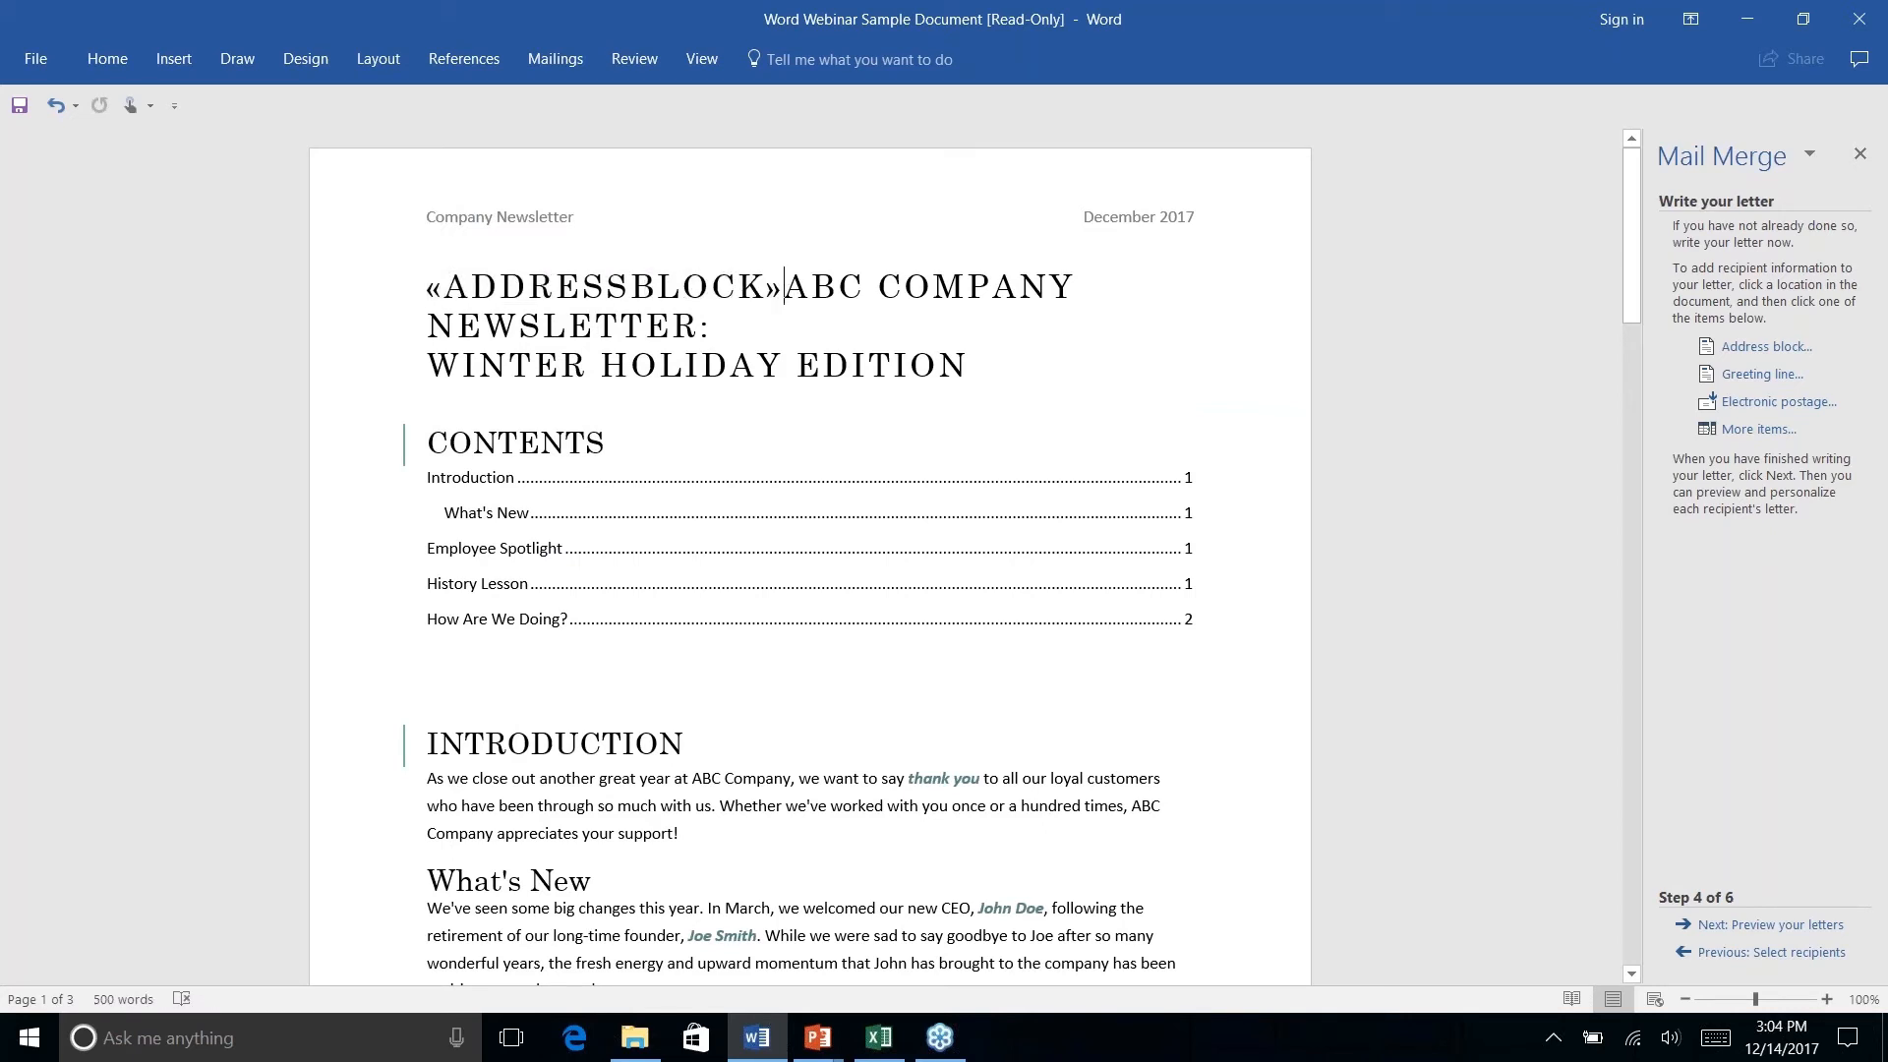
pyautogui.press('Return')
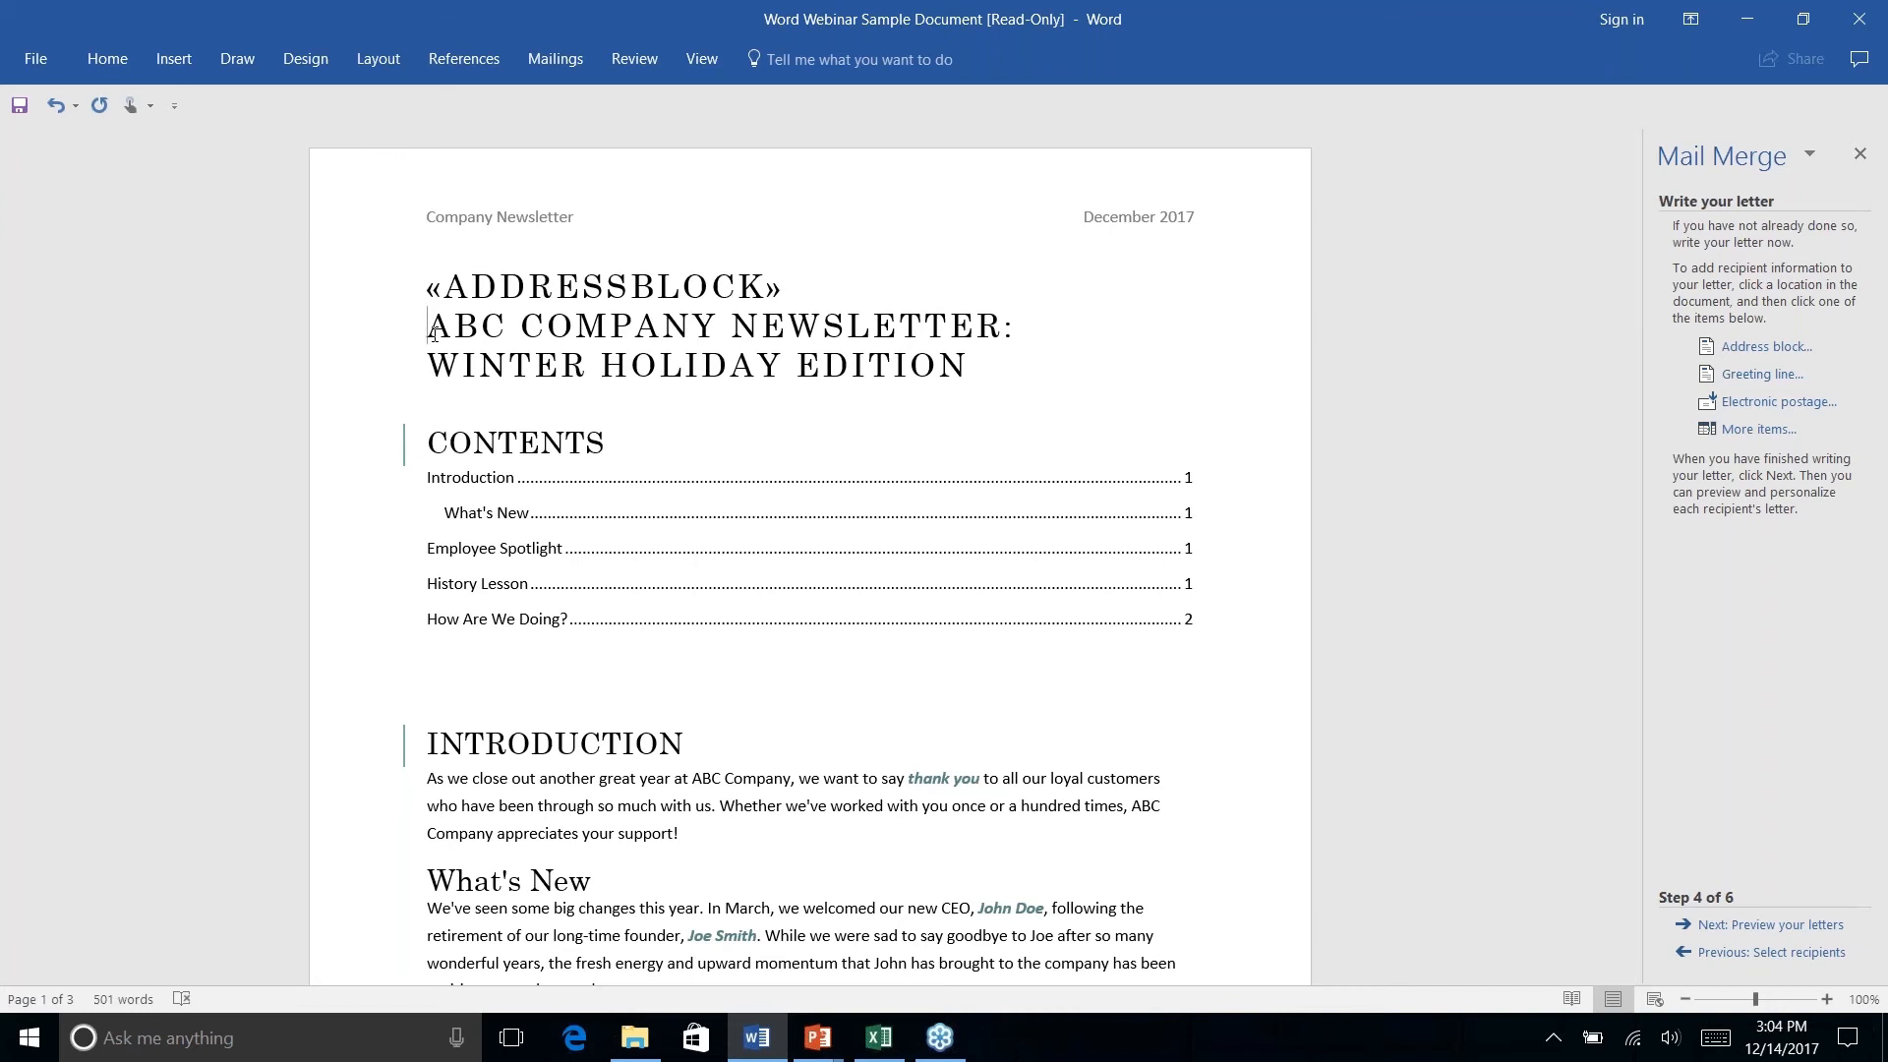
pyautogui.press('Return')
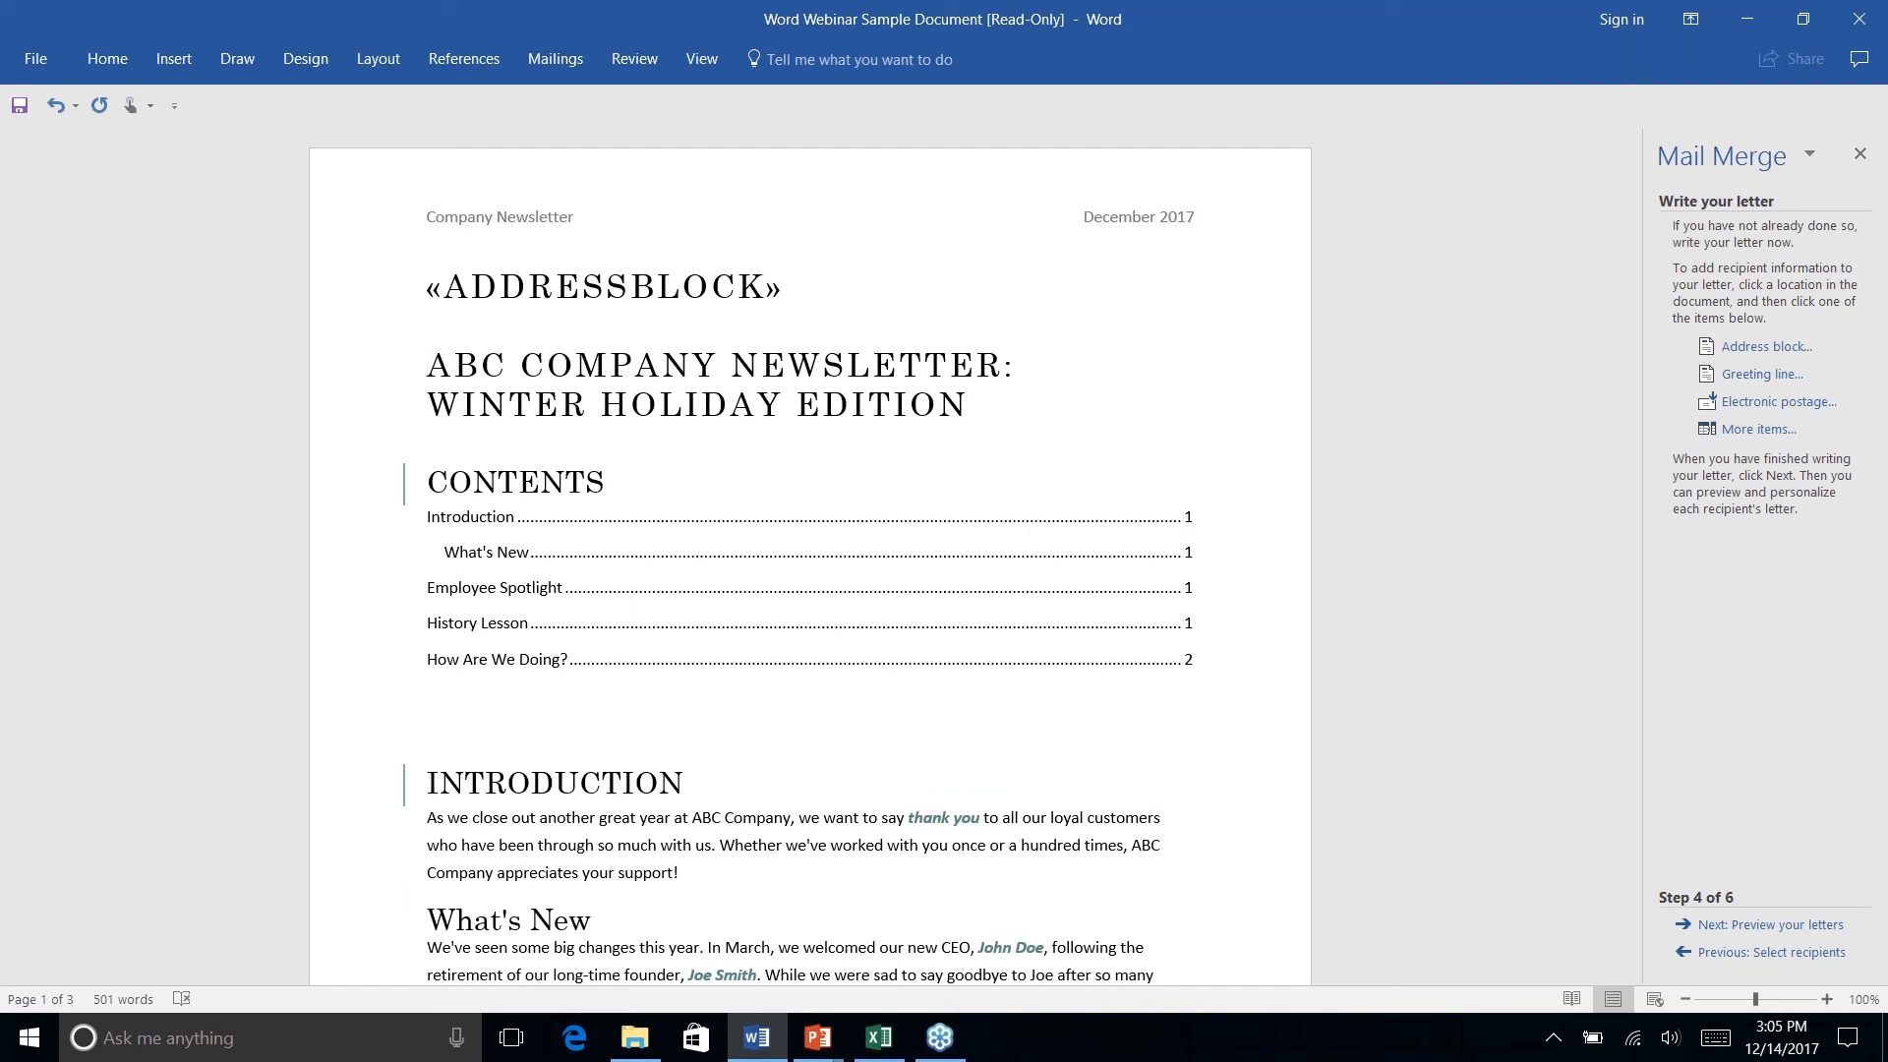
# Preview the first recipient's merged letter, and advance the mail merge to its completion stage.
pyautogui.click(1776, 927)
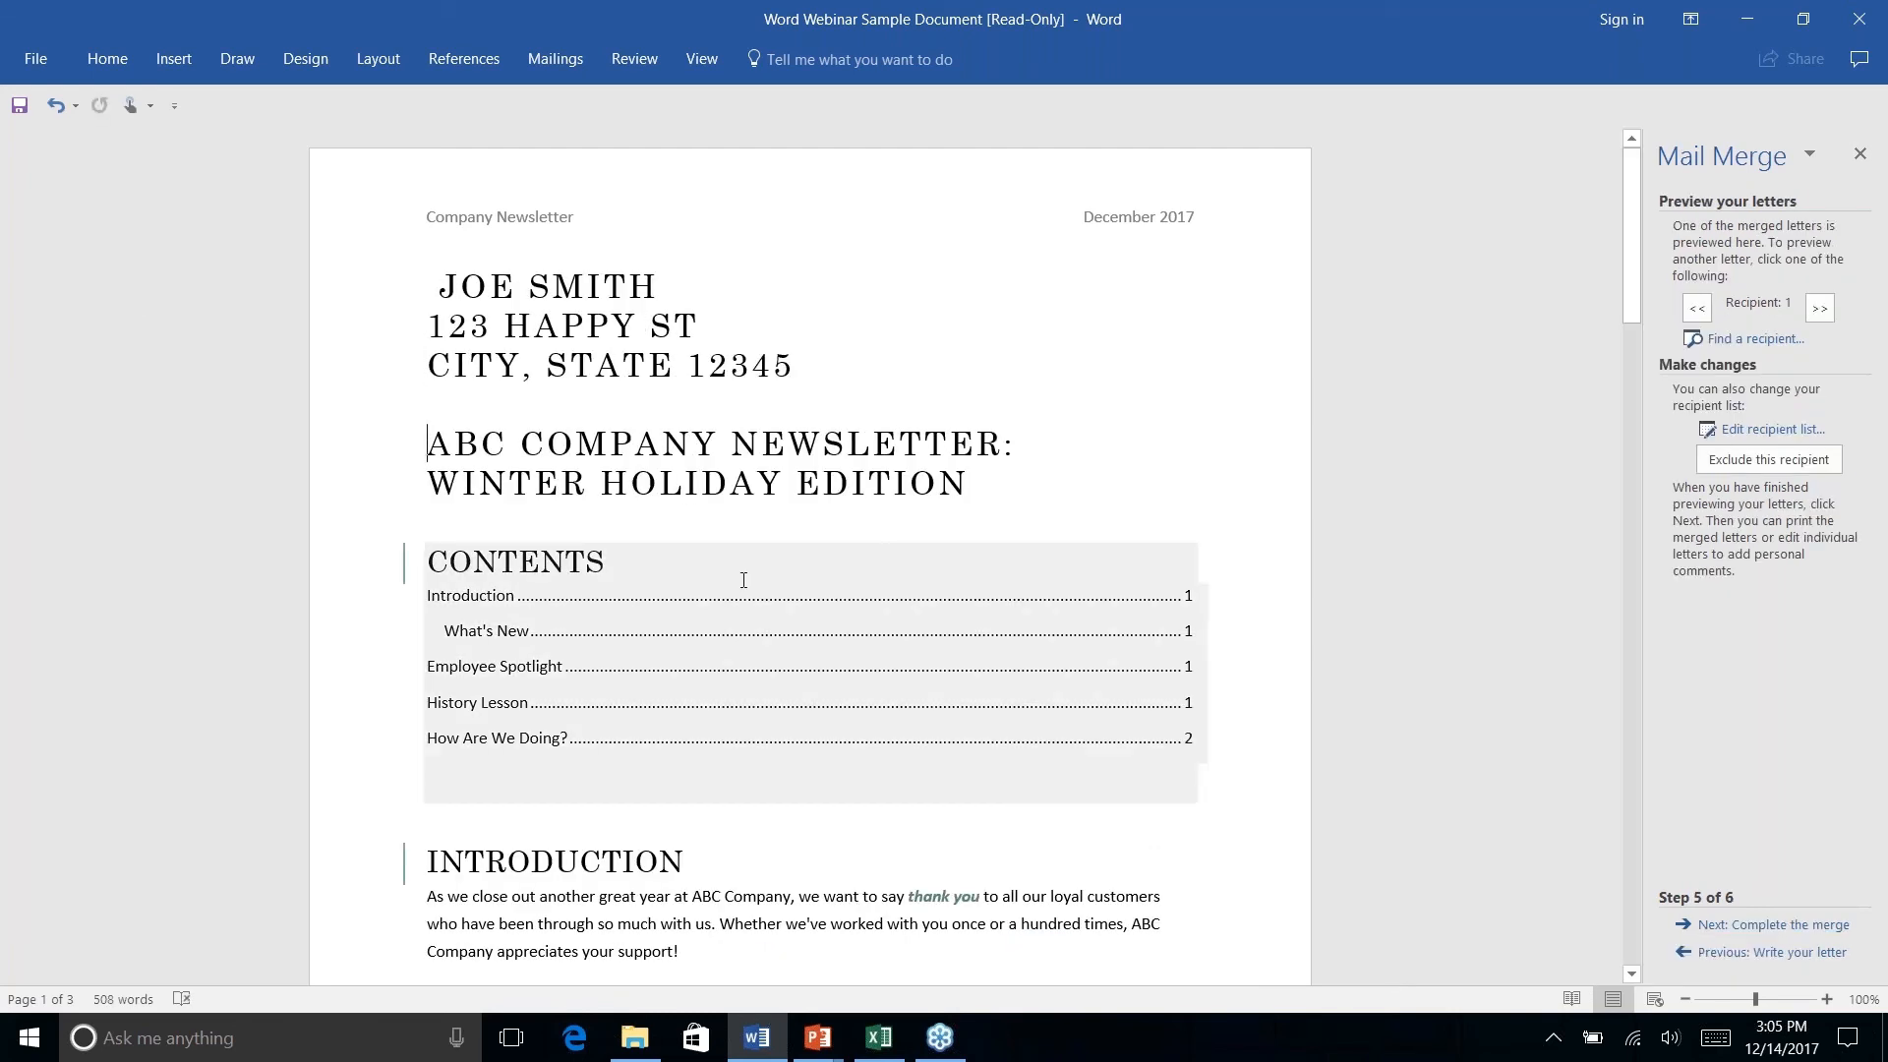
pyautogui.click(714, 327)
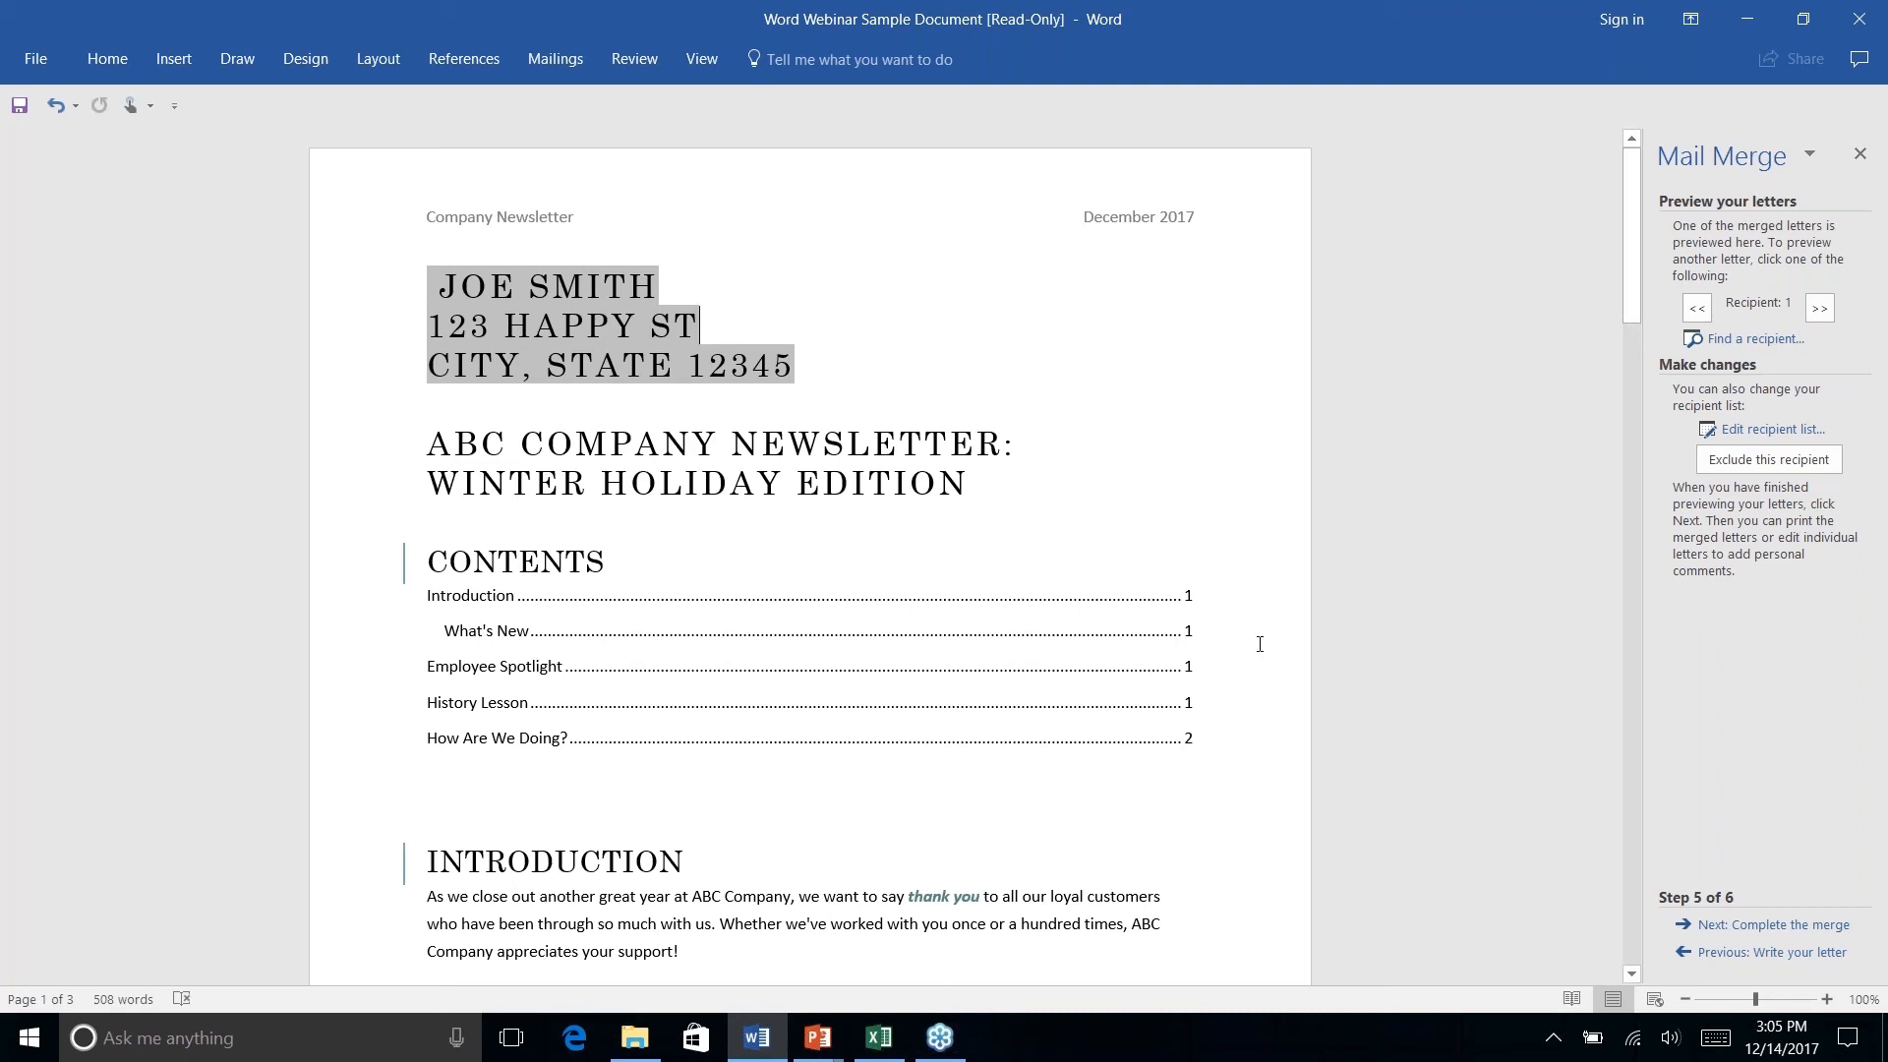
pyautogui.click(1770, 925)
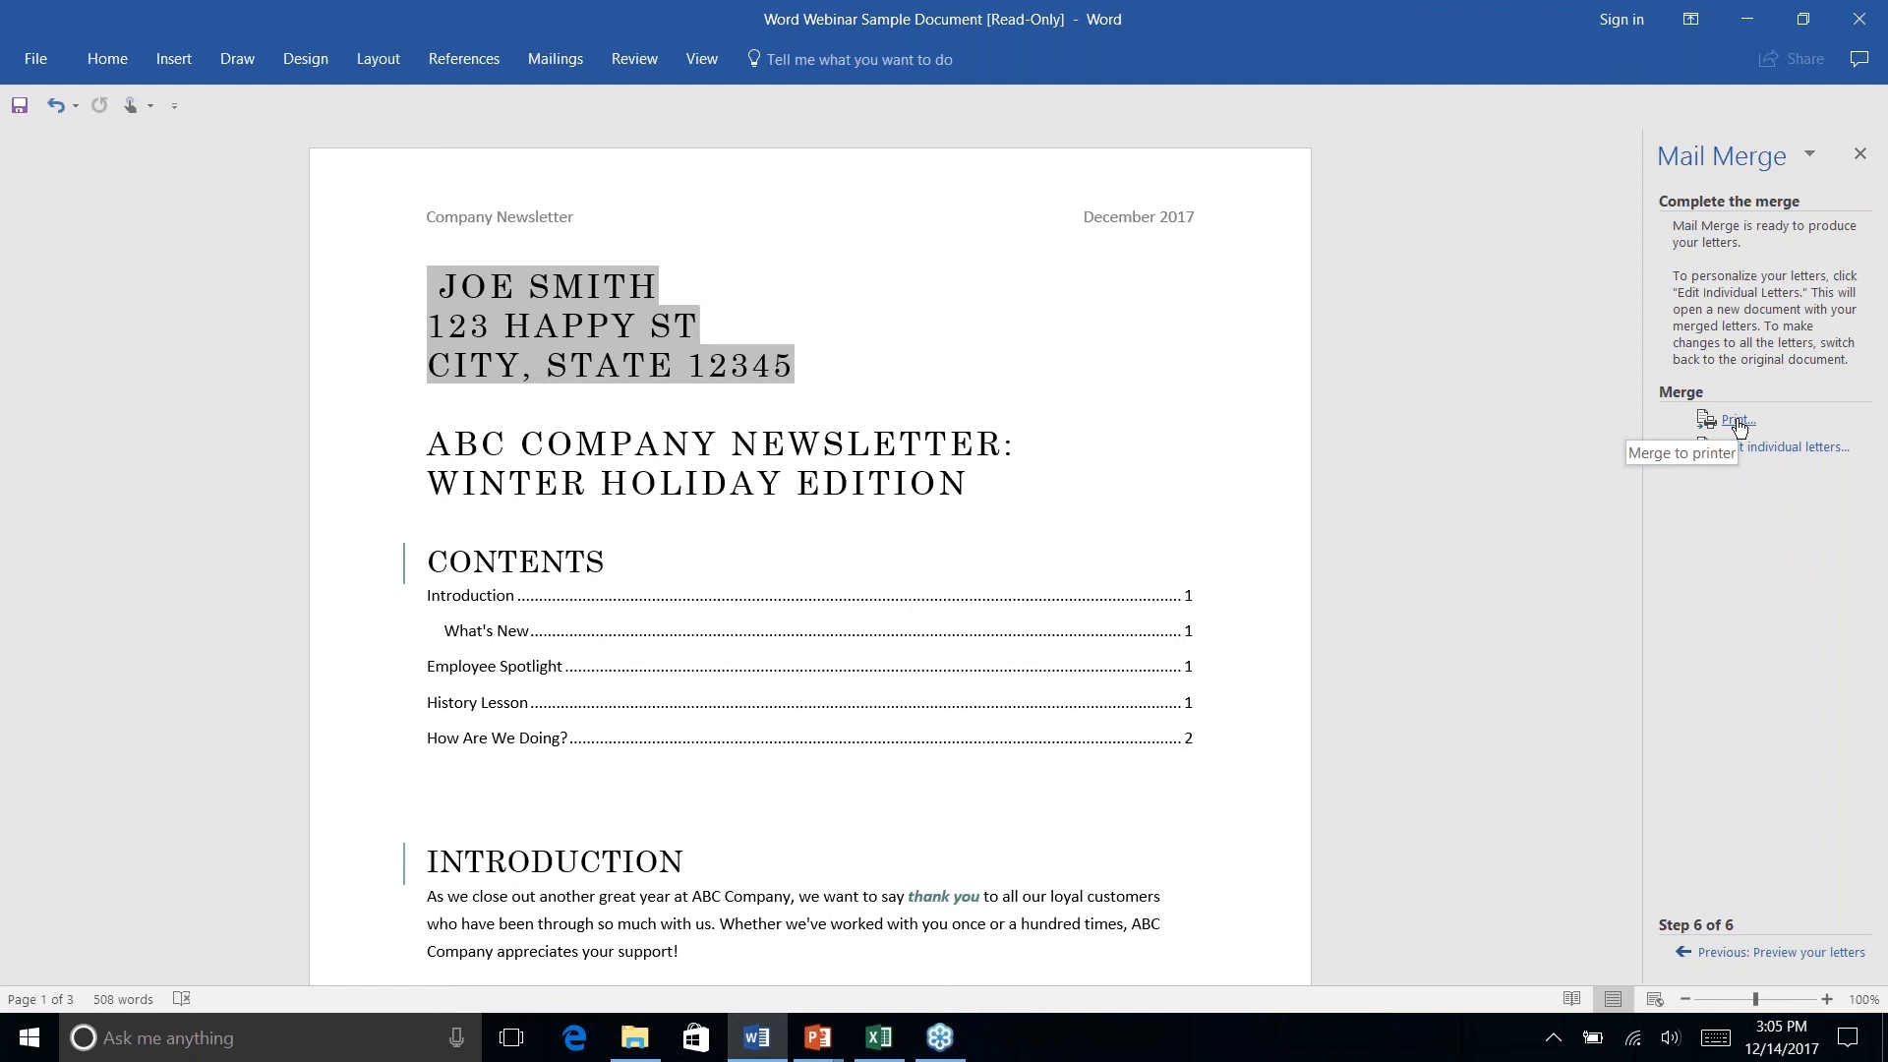
# Switch to the PowerPoint slide show at the Bonus Tips slide.
pyautogui.hotkey('alt', 'Tab')
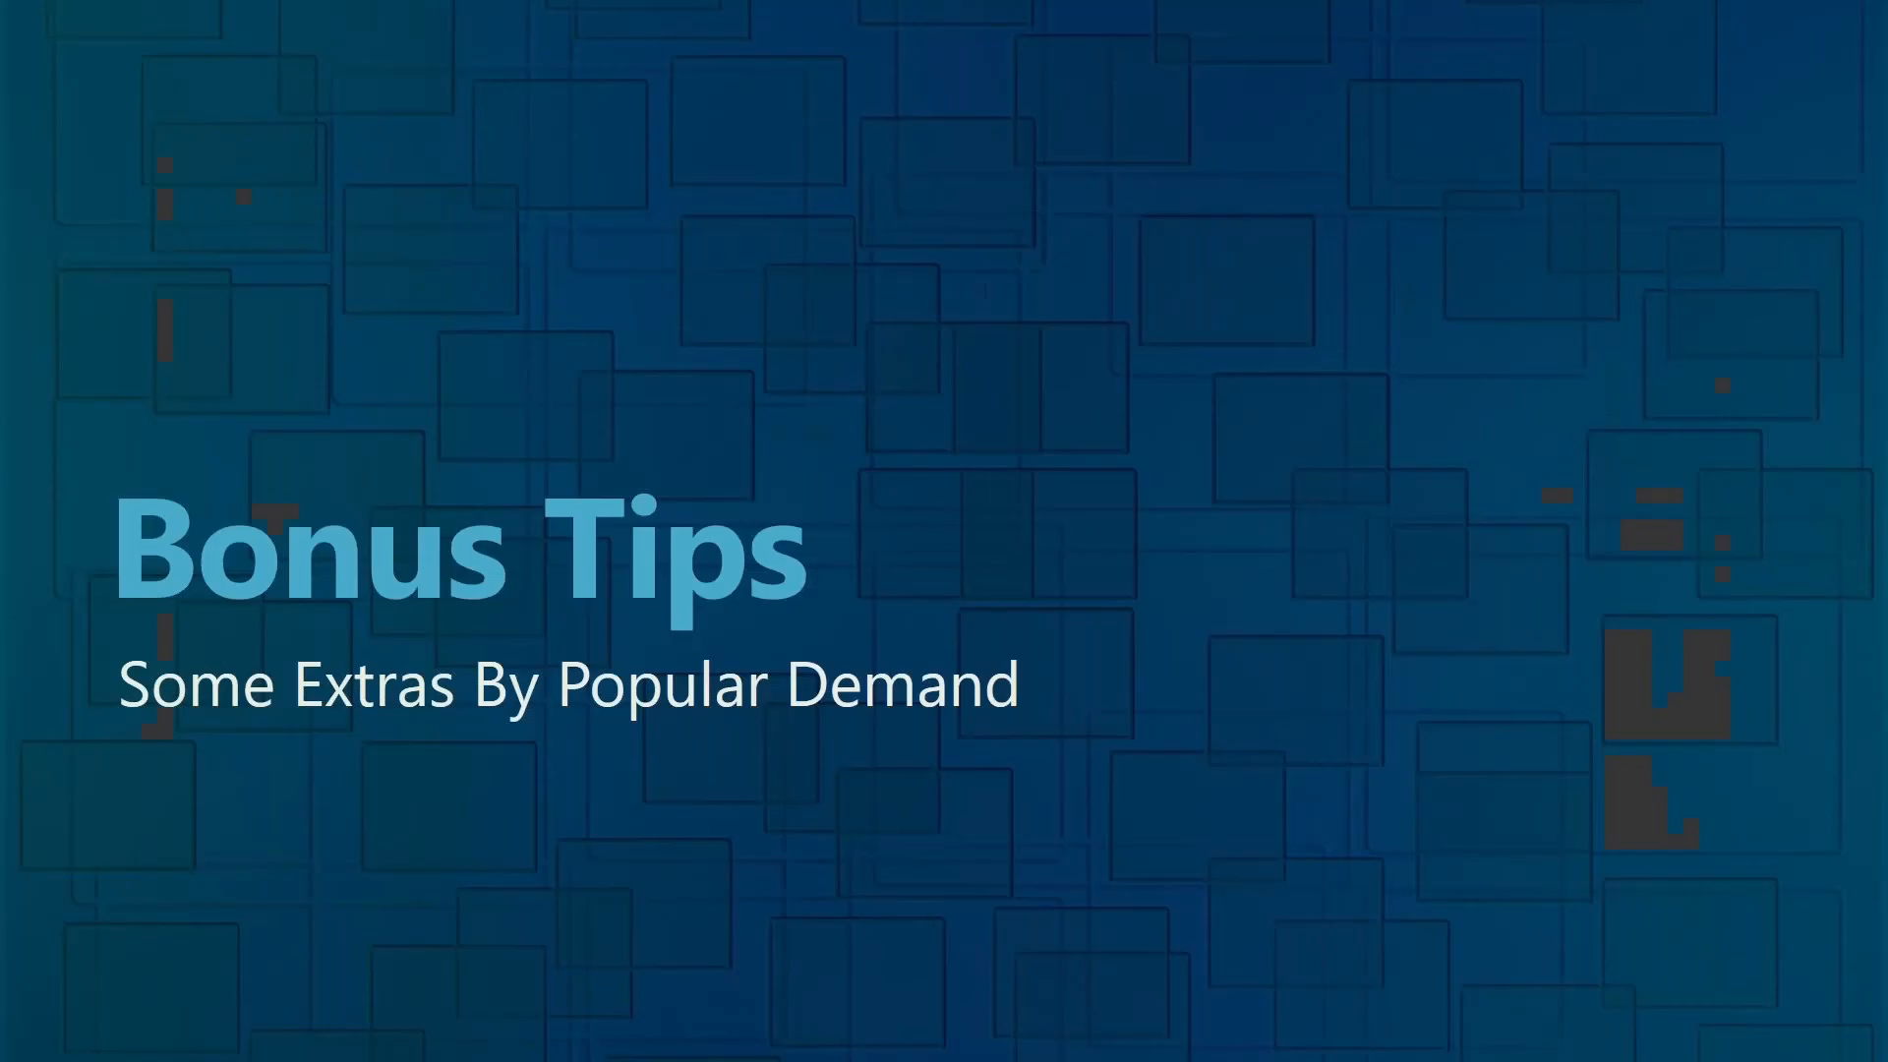